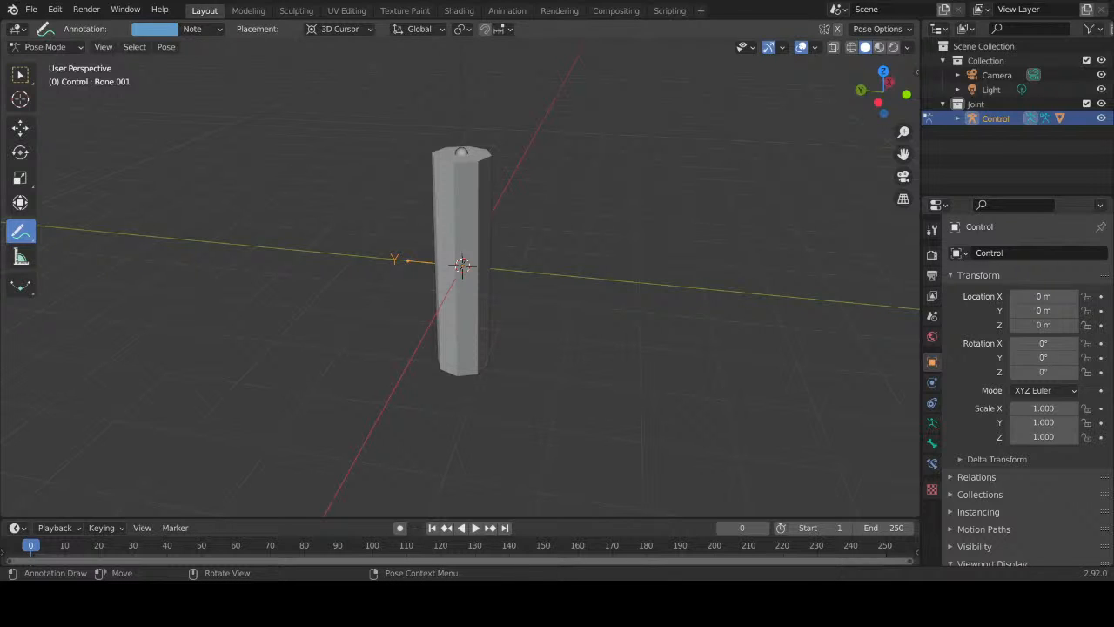
Step: Handwrite the annotation "testing" beside the column, underline it, and erase it again
middle_drag(557, 270, 594, 252)
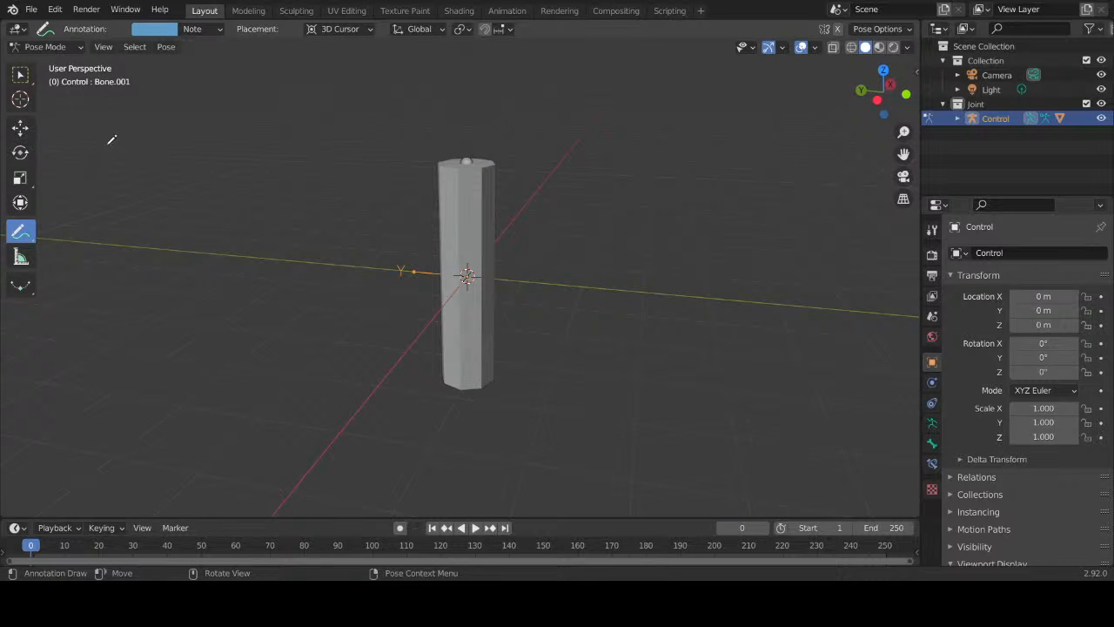
mouse_move(136, 118)
mouse_down()
mouse_move(136, 132)
mouse_move(157, 132)
mouse_move(174, 155)
mouse_up()
mouse_move(209, 122)
mouse_down()
mouse_move(202, 155)
mouse_move(219, 132)
mouse_move(224, 148)
mouse_move(285, 146)
mouse_move(269, 169)
mouse_up()
drag(120, 173, 261, 163)
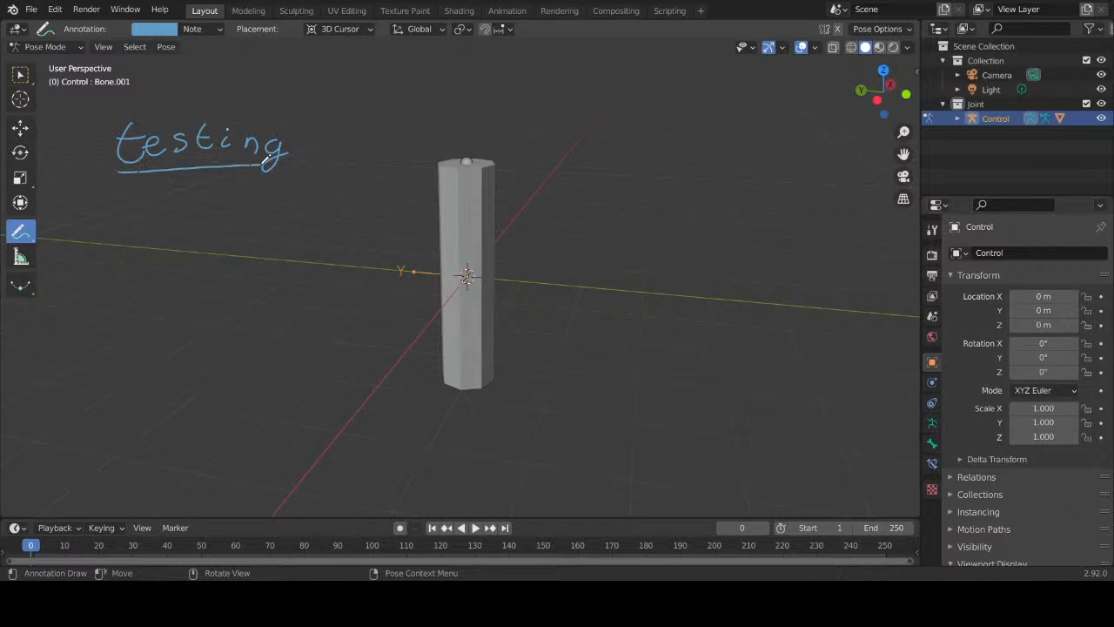
mouse_move(153, 181)
mouse_down()
mouse_move(207, 188)
mouse_move(306, 166)
mouse_move(300, 123)
mouse_move(241, 107)
mouse_up()
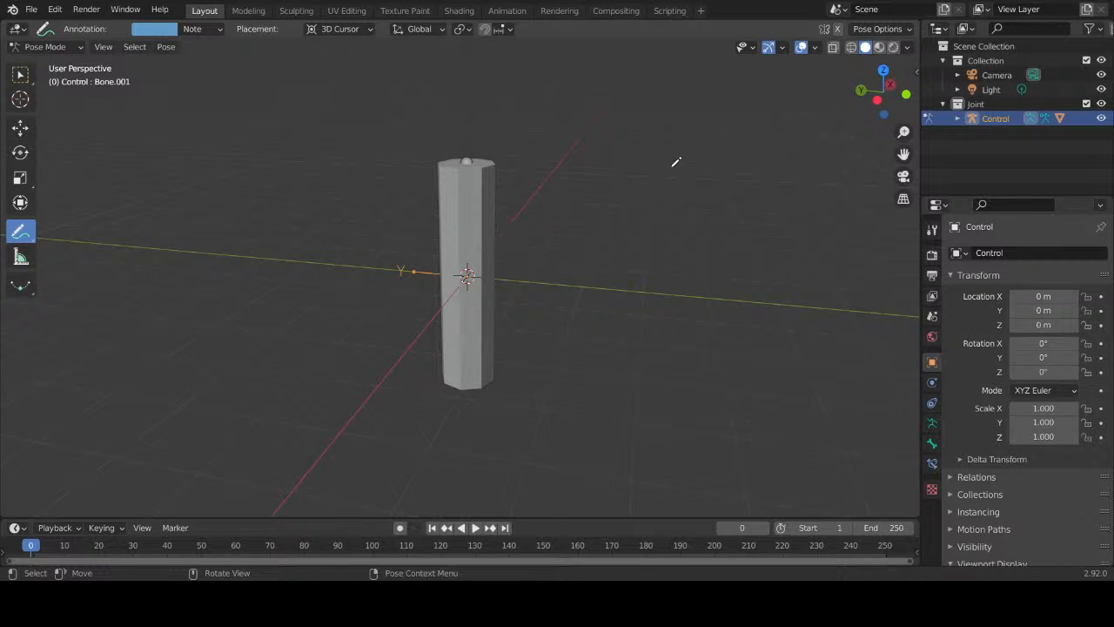
Step: Draw several freehand annotation strokes in the empty space beside the column and erase them
middle_drag(731, 173, 505, 293)
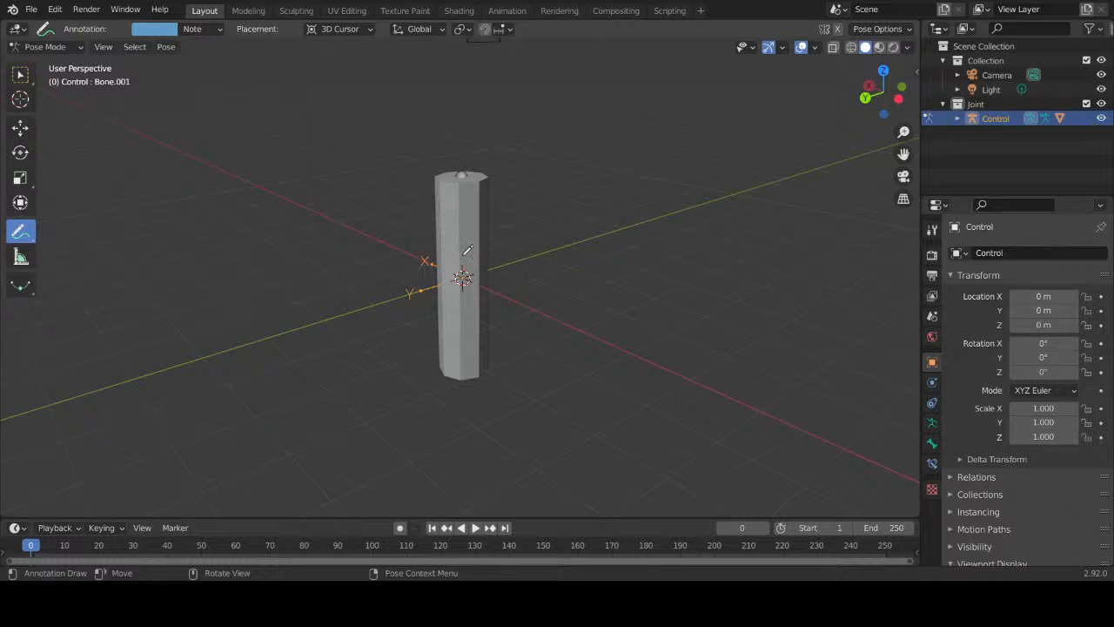
mouse_move(465, 249)
middle_down()
mouse_move(629, 261)
mouse_move(579, 318)
mouse_move(572, 259)
mouse_move(463, 255)
middle_up()
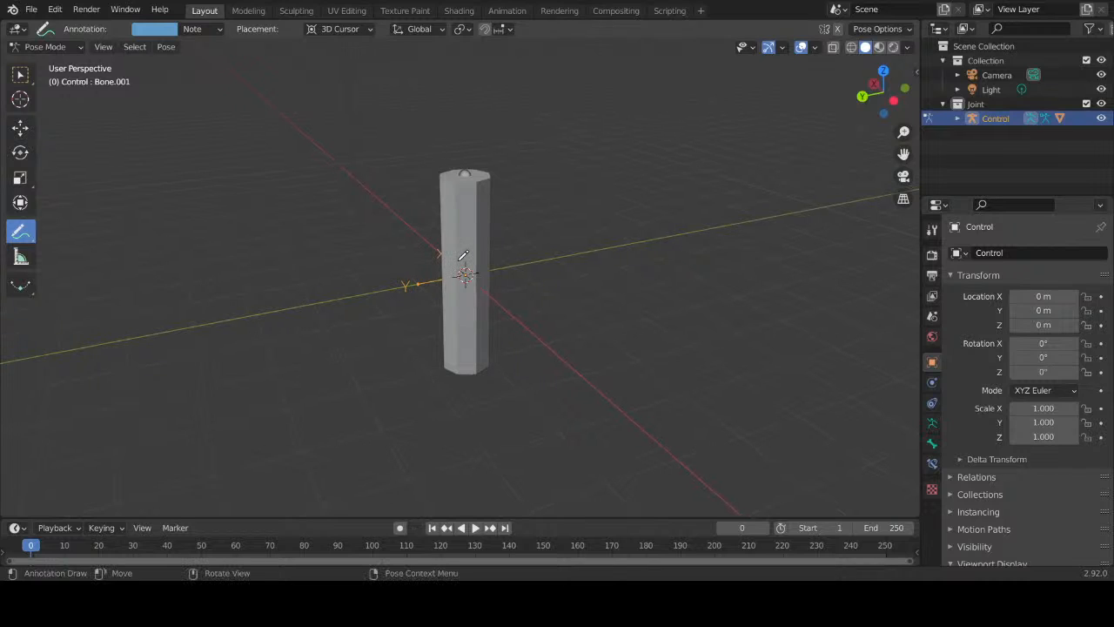
mouse_move(642, 244)
mouse_down()
mouse_move(674, 212)
mouse_move(641, 259)
mouse_up()
middle_drag(517, 268, 500, 299)
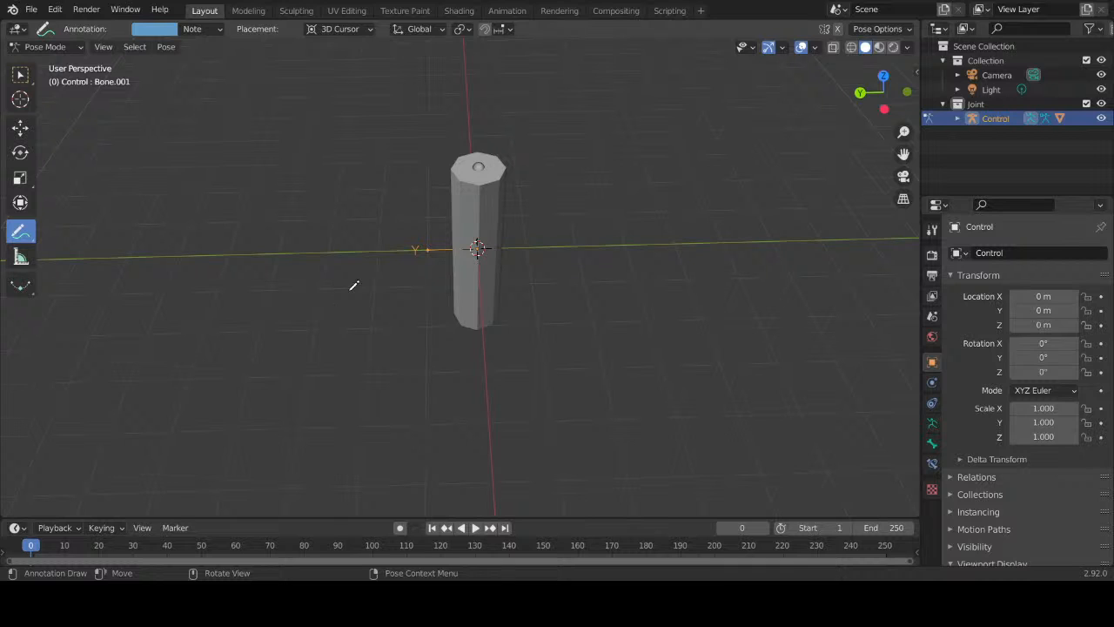
middle_drag(388, 301, 526, 224)
mouse_move(651, 260)
mouse_down()
mouse_move(623, 289)
mouse_move(619, 341)
mouse_up()
mouse_move(746, 206)
mouse_down()
mouse_move(606, 389)
mouse_move(752, 183)
mouse_up()
mouse_move(663, 189)
mouse_down()
mouse_move(536, 327)
mouse_move(618, 327)
mouse_up()
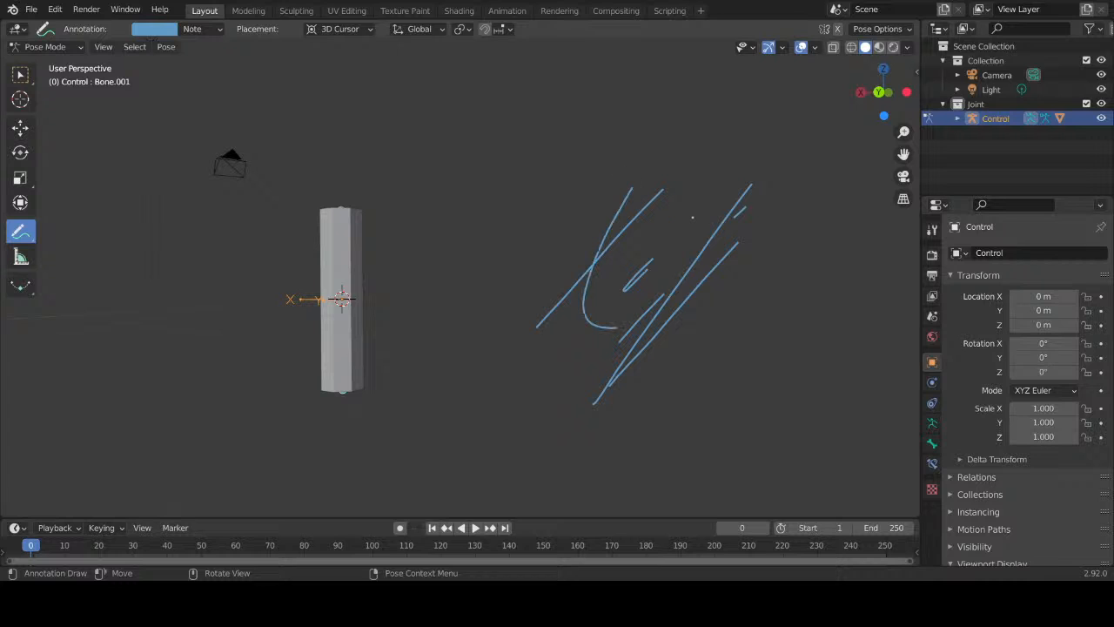
mouse_move(508, 356)
ctrl+mouse_down()
mouse_move(728, 325)
mouse_move(696, 301)
mouse_move(584, 417)
mouse_move(587, 357)
mouse_move(654, 194)
mouse_move(584, 266)
mouse_move(609, 304)
mouse_move(649, 315)
mouse_move(687, 239)
mouse_move(720, 229)
mouse_move(708, 269)
ctrl+mouse_up()
Step: Switch from annotating to the Tweak selection tool and try moving the bone at the column's lower end
mouse_move(673, 251)
middle_down()
mouse_move(634, 231)
mouse_move(563, 292)
mouse_move(592, 238)
mouse_move(563, 255)
mouse_move(587, 286)
mouse_move(560, 297)
mouse_move(617, 313)
mouse_move(652, 288)
mouse_move(601, 273)
mouse_move(637, 259)
mouse_move(552, 261)
mouse_move(569, 279)
mouse_move(542, 229)
mouse_move(580, 301)
mouse_move(571, 267)
mouse_move(525, 330)
mouse_move(537, 321)
mouse_move(495, 269)
mouse_move(542, 246)
mouse_move(546, 302)
middle_up()
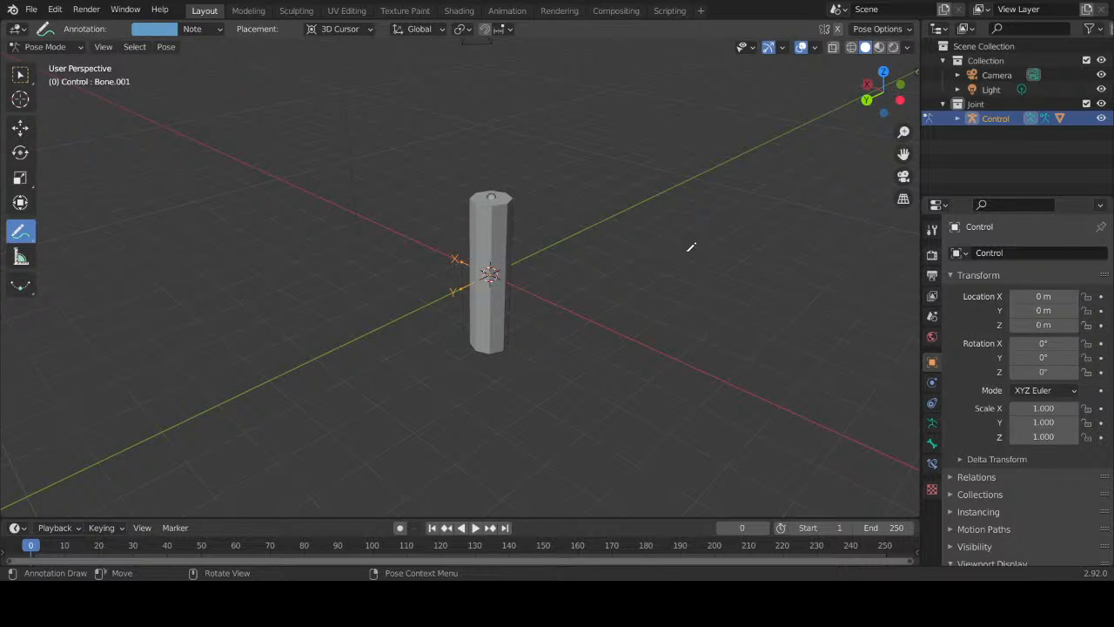
middle_drag(690, 248, 648, 254)
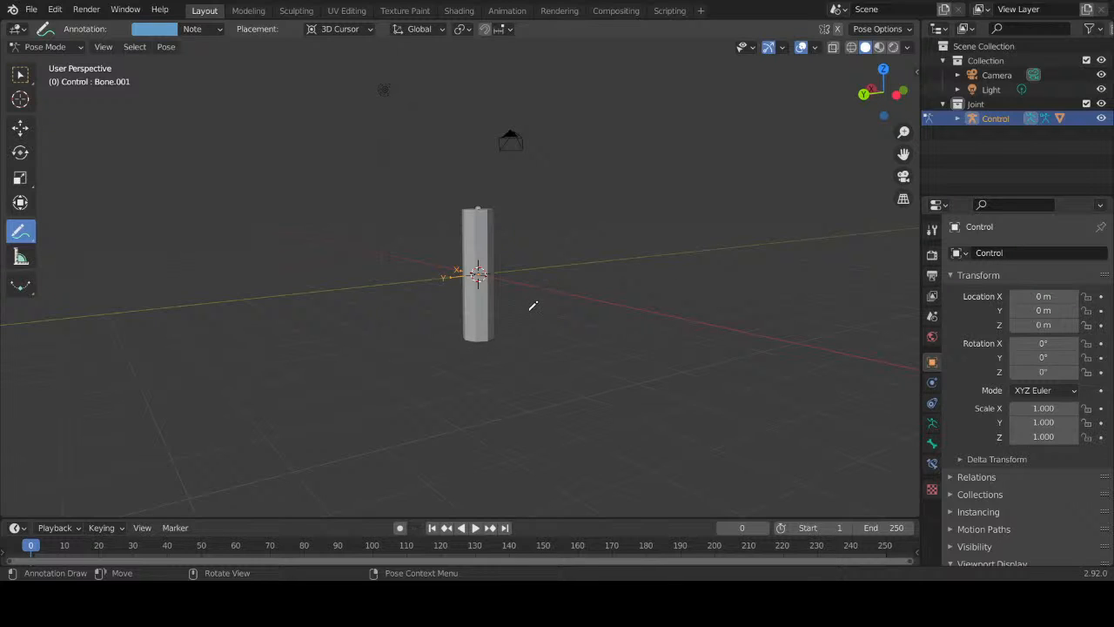
middle_drag(530, 305, 209, 126)
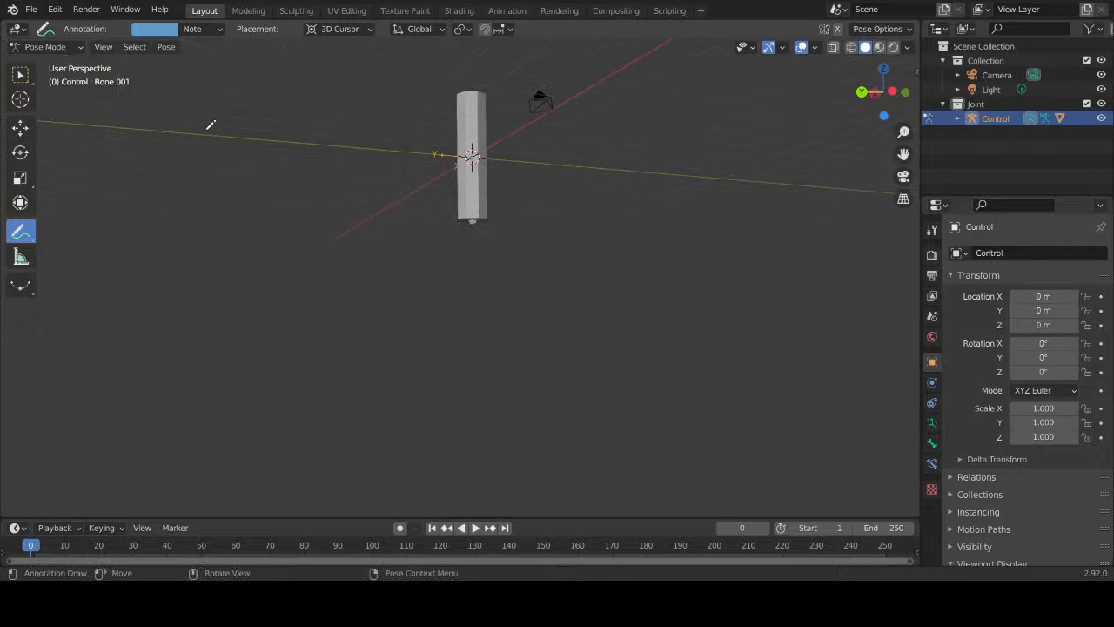
click(21, 76)
drag(25, 80, 65, 72)
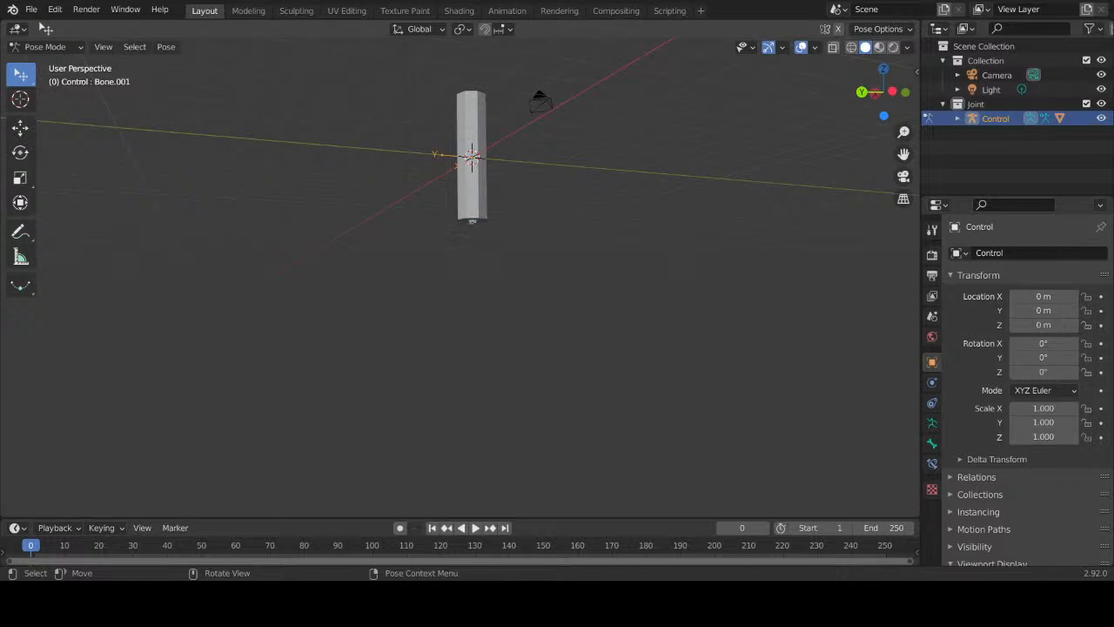
drag(472, 223, 515, 278)
right_click(515, 278)
Step: Try Vertex as the solid viewport shading colour and restore it to Material
mouse_move(587, 110)
middle_down()
mouse_move(550, 169)
mouse_move(605, 258)
mouse_move(517, 255)
mouse_move(557, 378)
mouse_move(557, 355)
mouse_move(542, 366)
mouse_move(557, 358)
middle_up()
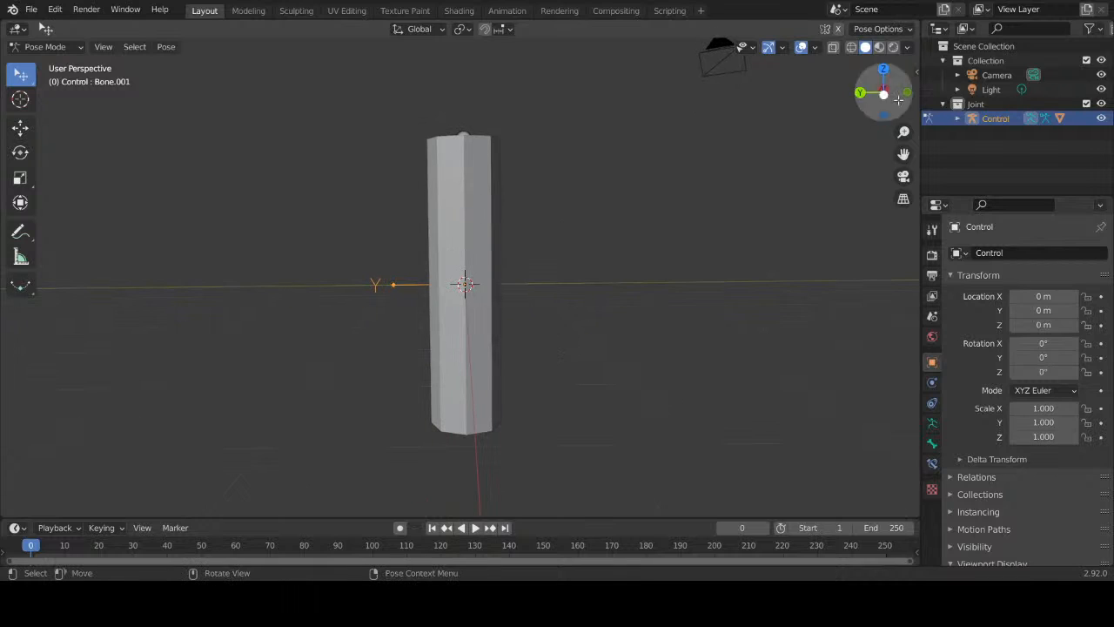
click(908, 47)
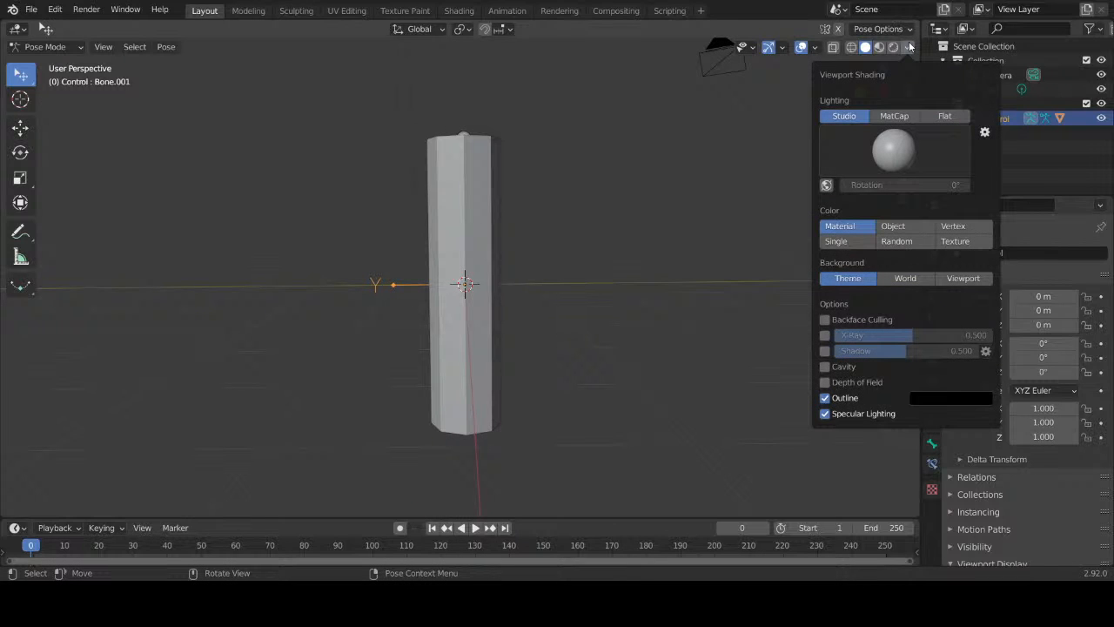
click(948, 228)
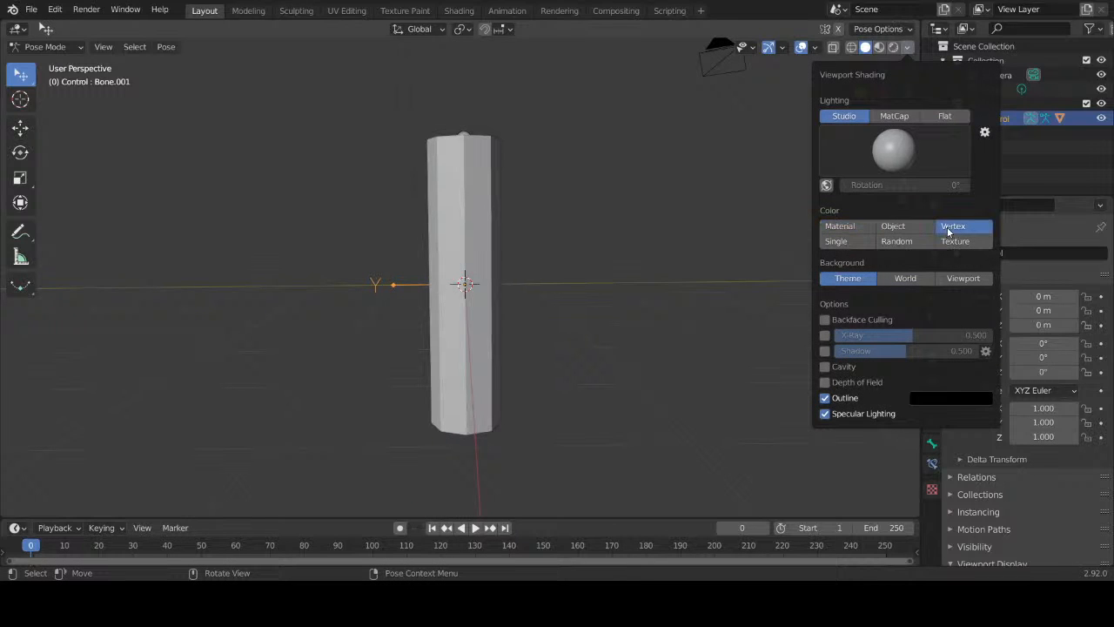
click(855, 229)
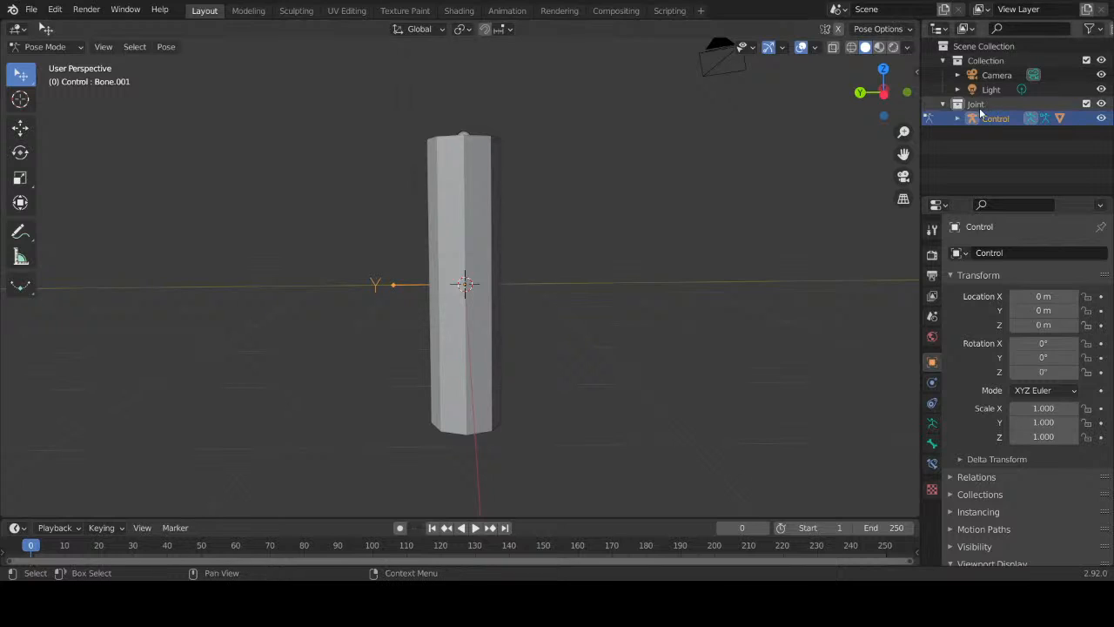
Step: Select the Cylinder under the Control armature and examine the object, world, tool, texture and bone constraint properties
click(958, 118)
click(1009, 162)
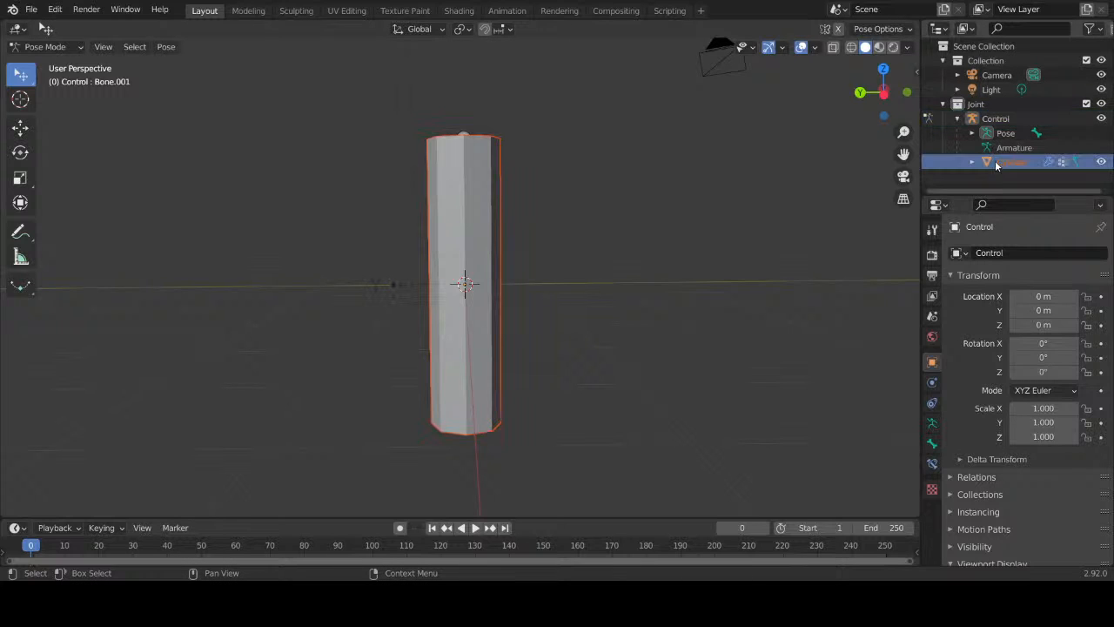
scroll(983, 406, down, 5)
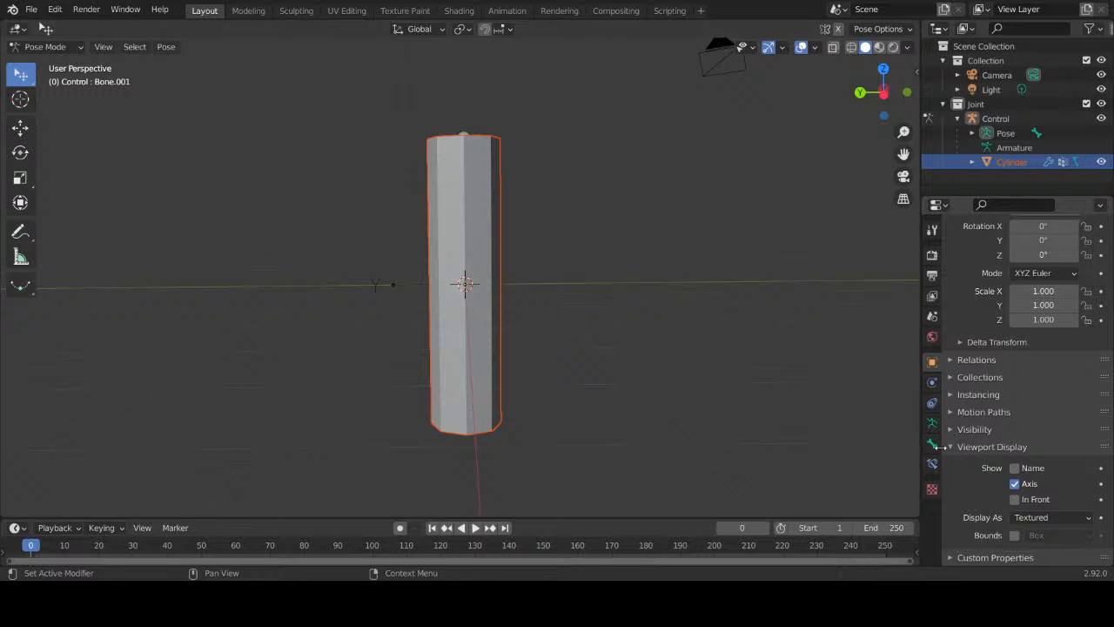
click(932, 337)
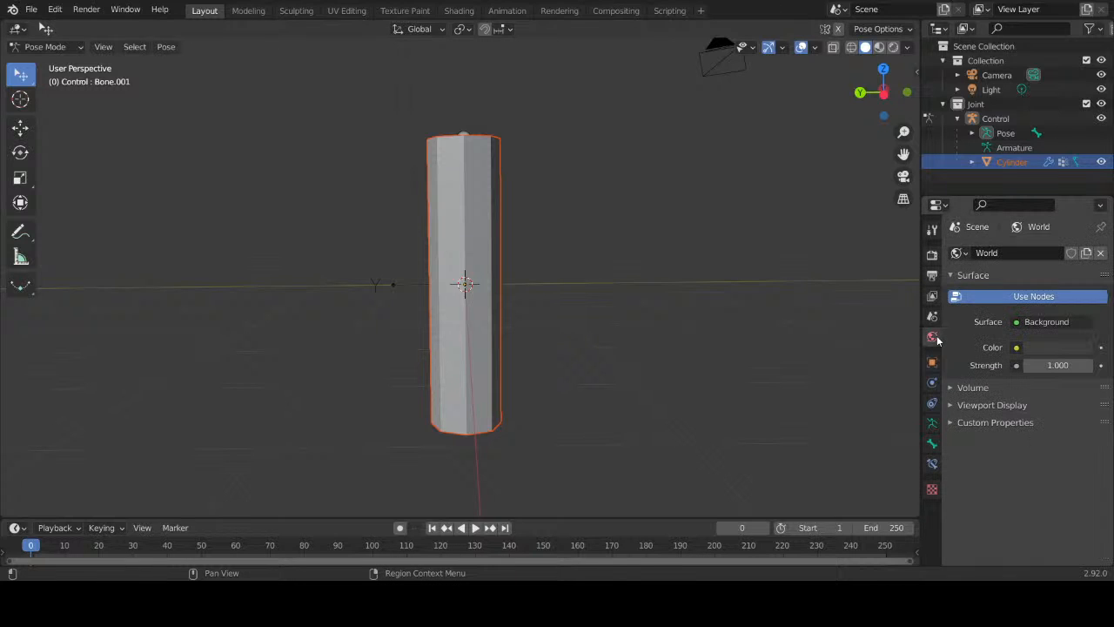
click(932, 364)
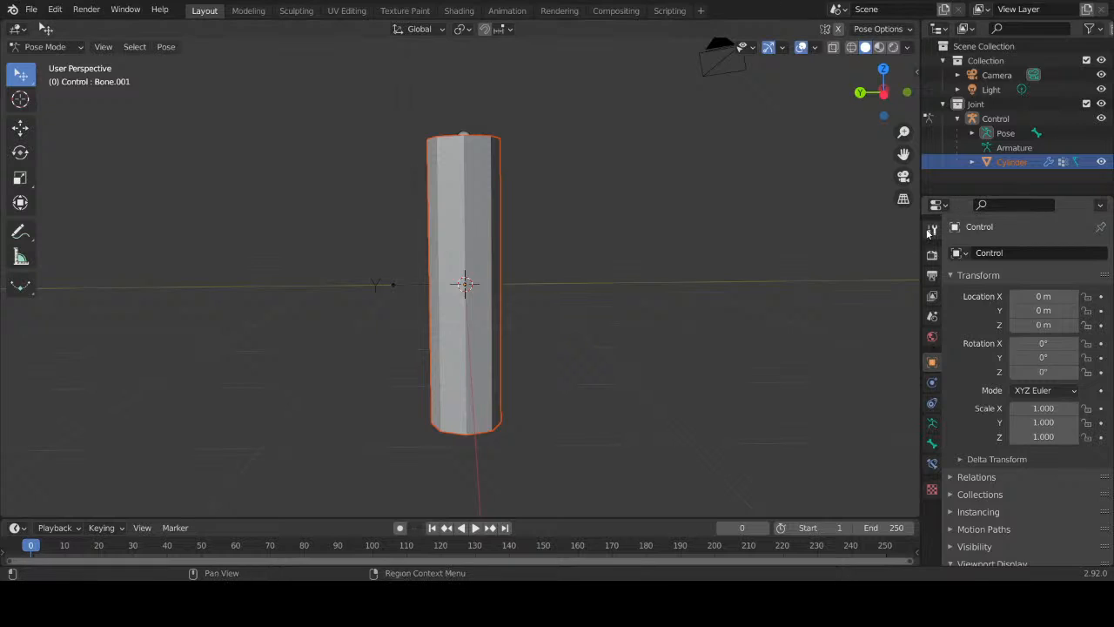
click(931, 230)
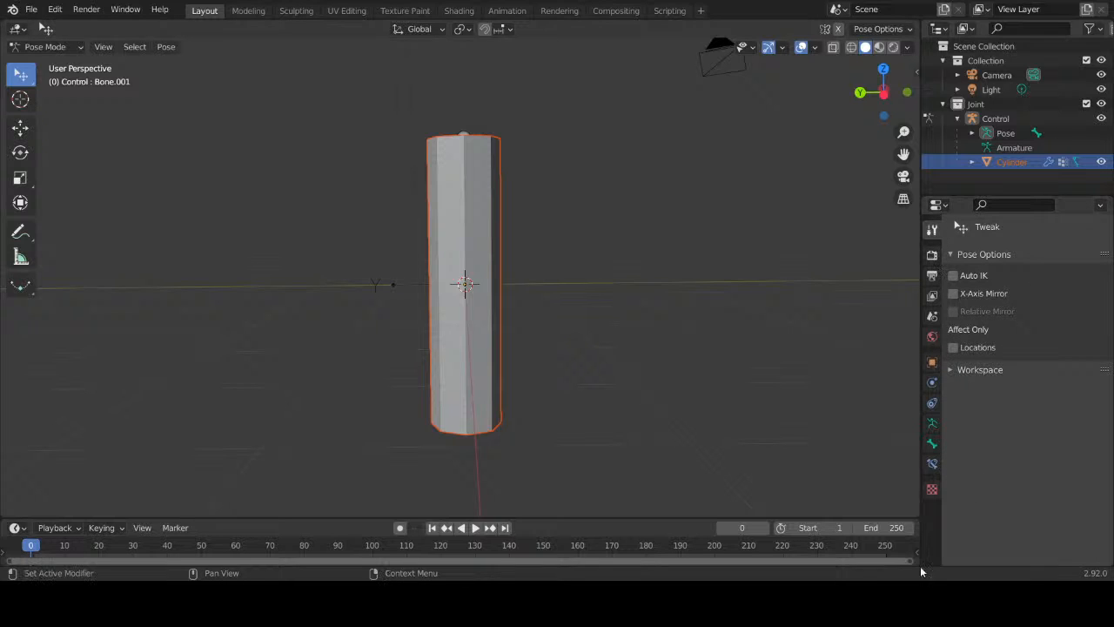
click(932, 489)
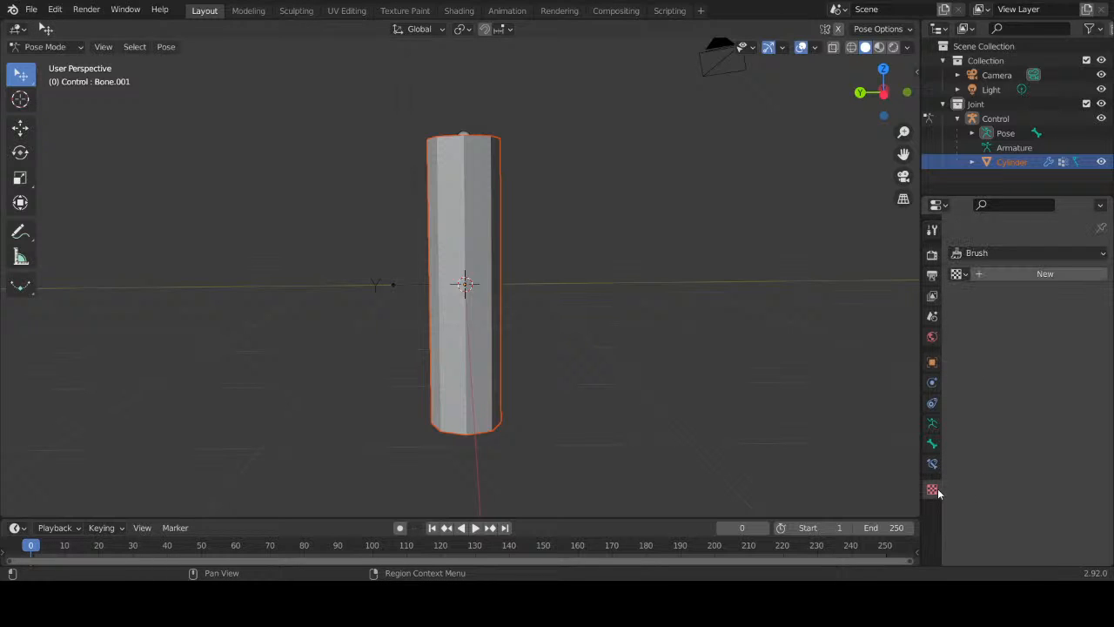
click(932, 464)
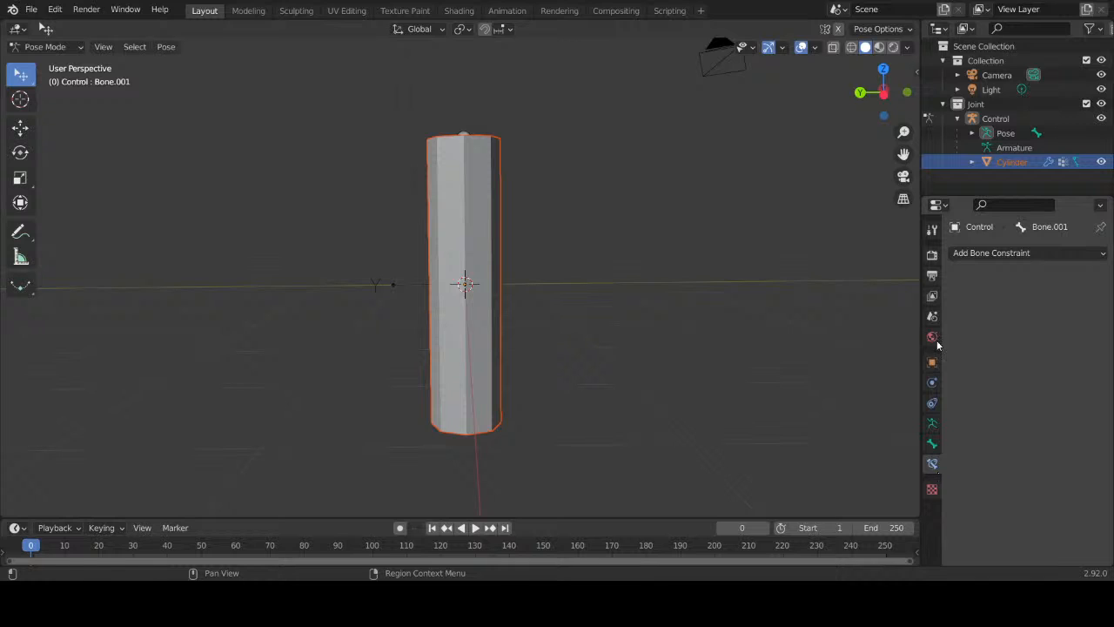
Step: Switch to Object Mode, enable Wireframe in the Cylinder's viewport display, and deselect the mesh
click(70, 48)
click(50, 64)
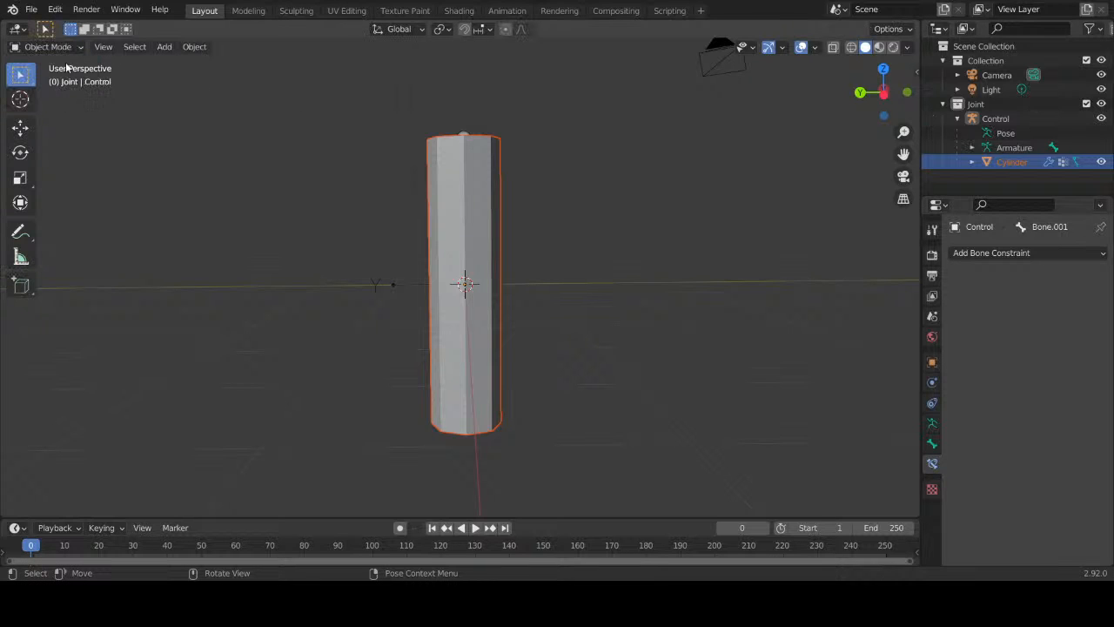
click(490, 198)
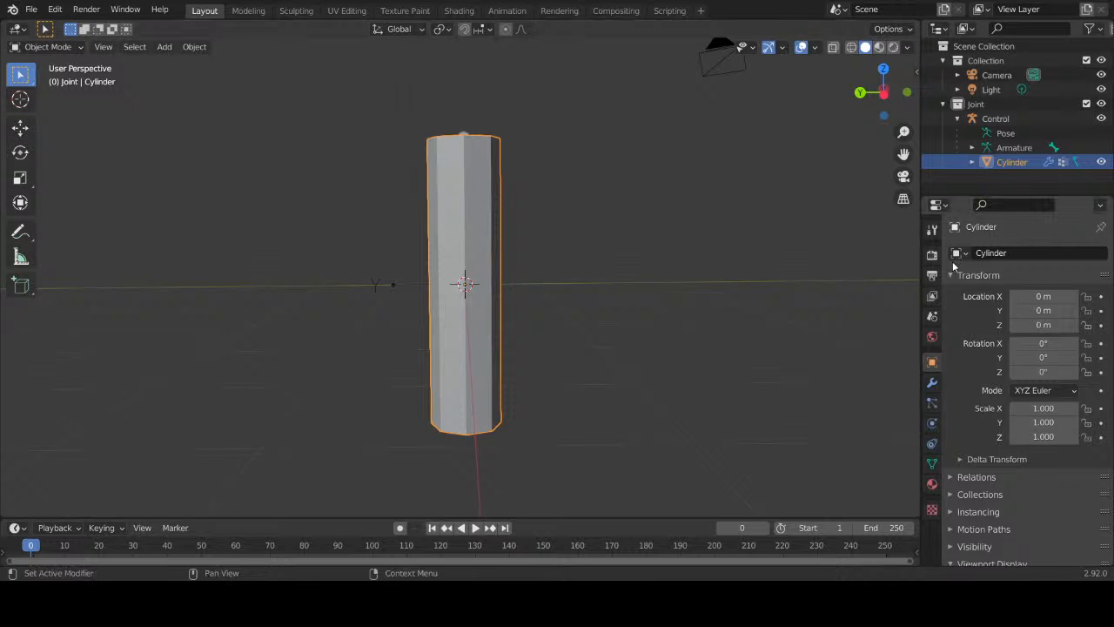
scroll(1027, 501, down, 5)
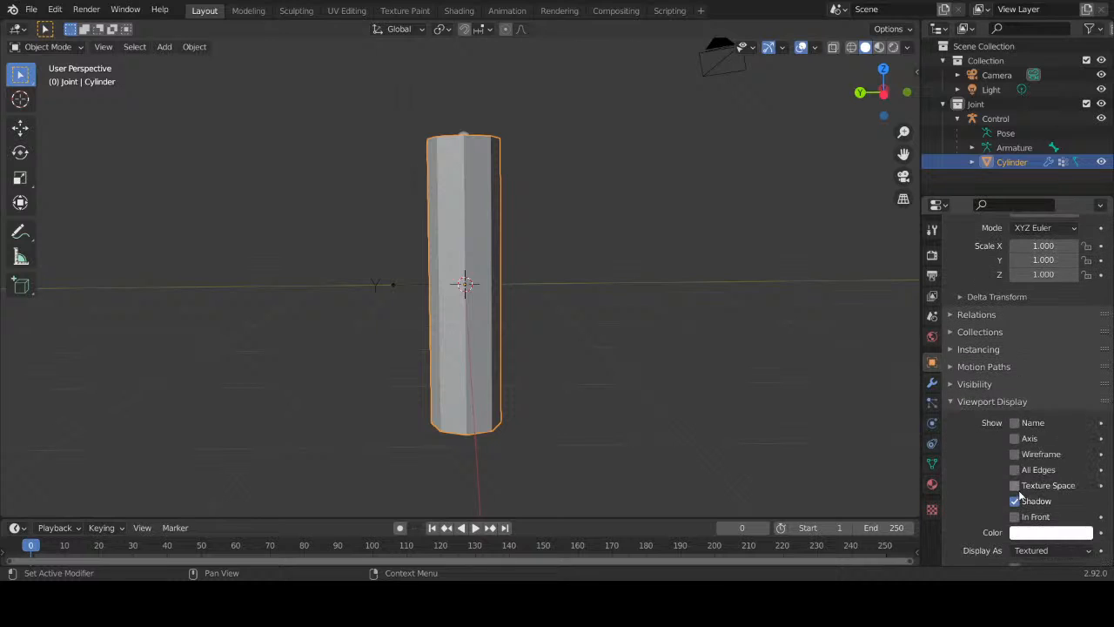
scroll(977, 444, down, 1)
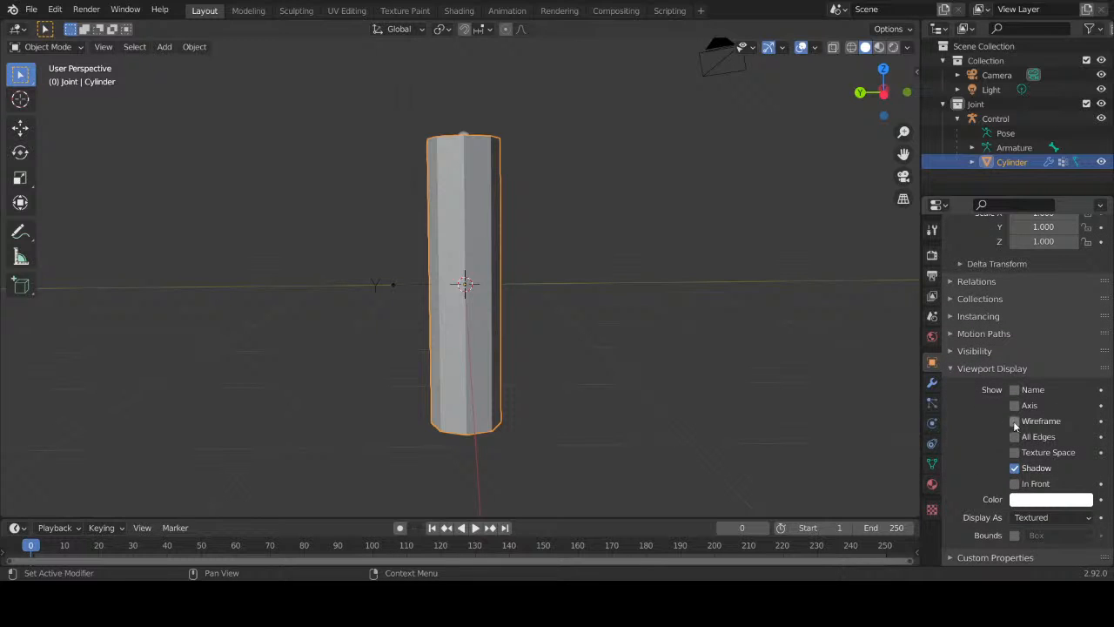
click(1015, 421)
middle_drag(714, 372, 696, 351)
click(697, 351)
middle_drag(598, 363, 673, 307)
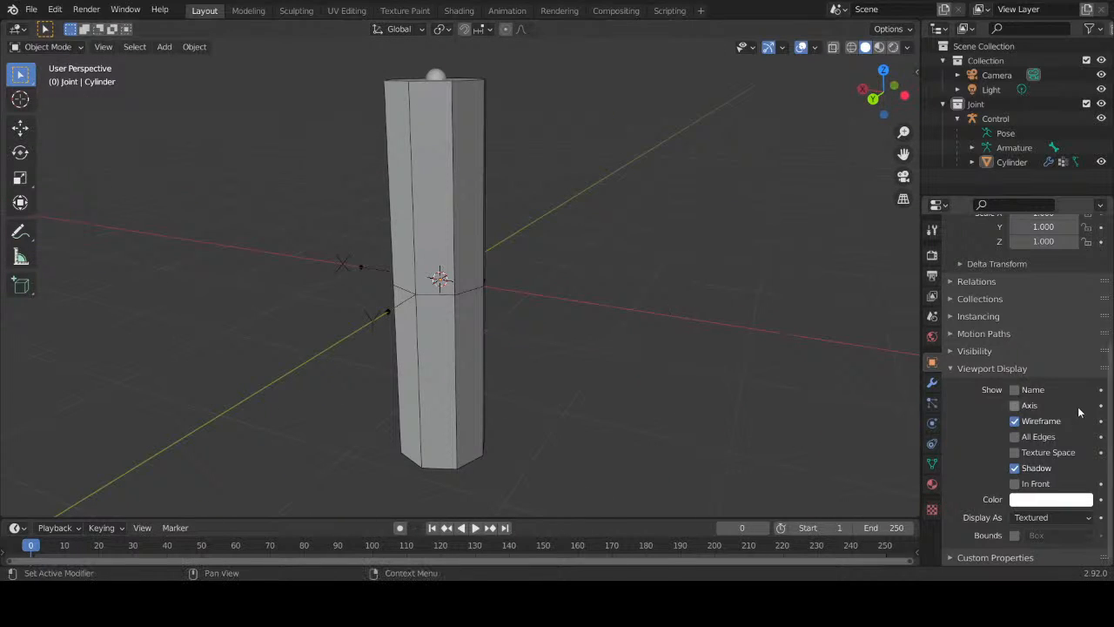
scroll(998, 439, up, 3)
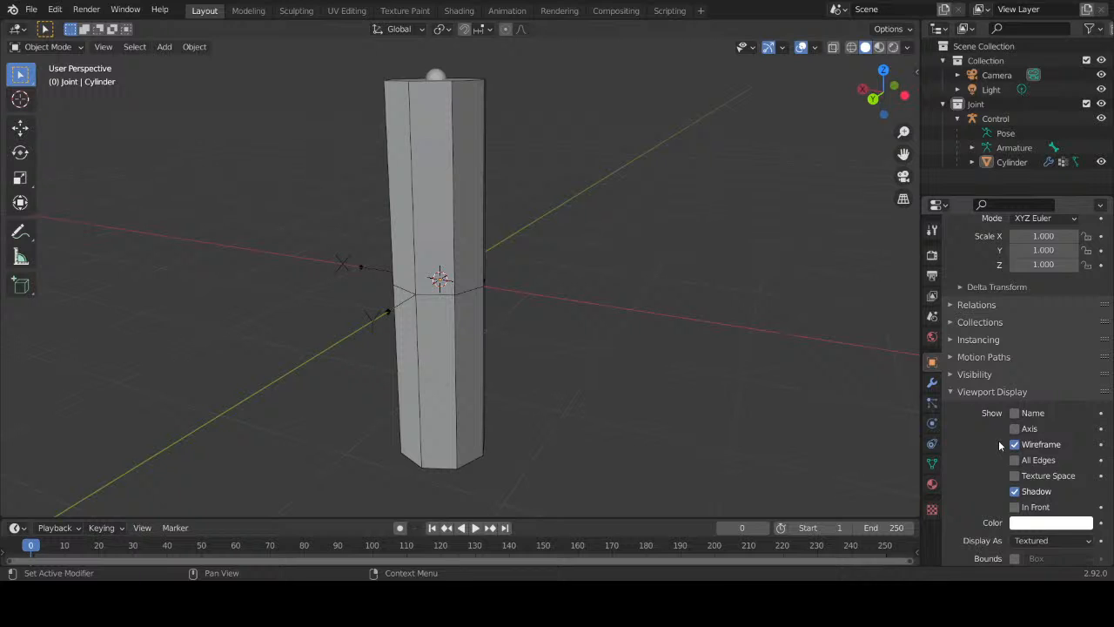
middle_drag(587, 252, 629, 258)
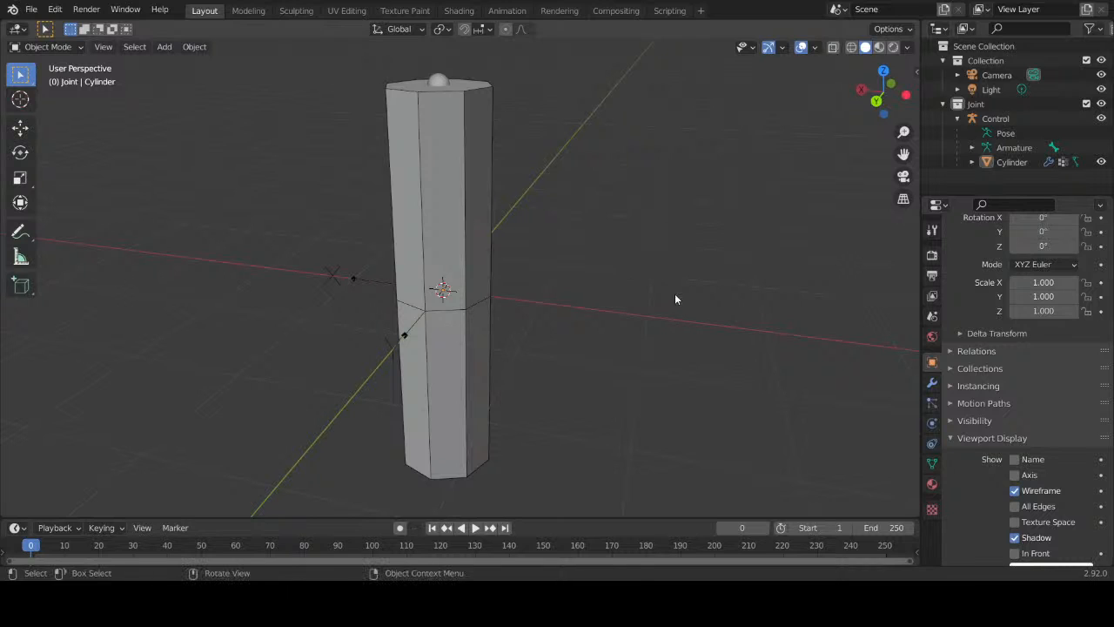
scroll(964, 440, down, 3)
scroll(964, 440, up, 2)
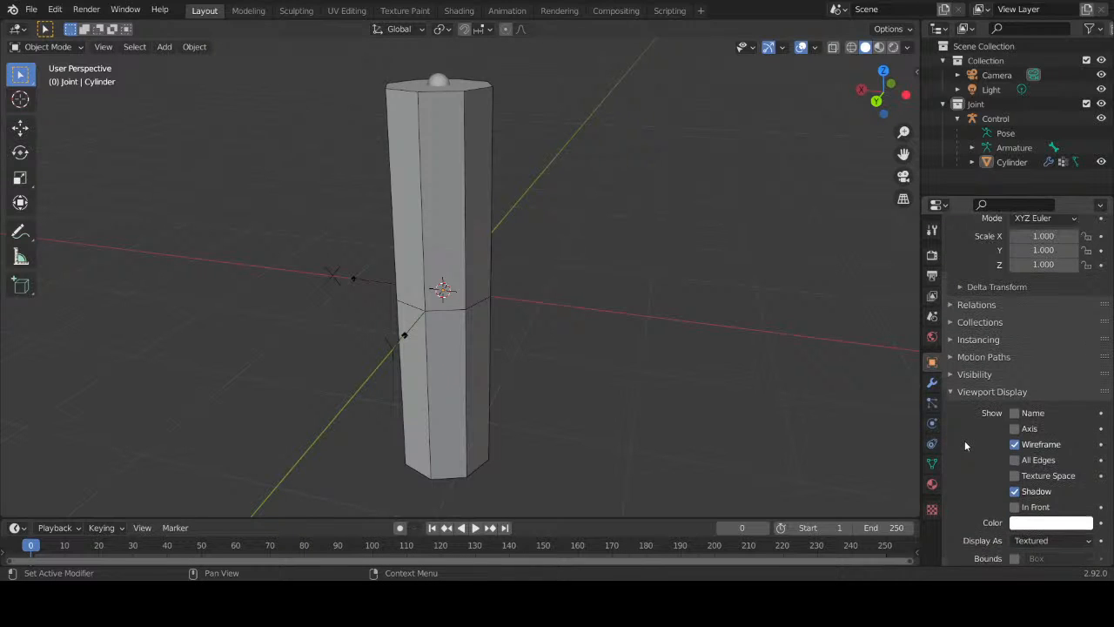
Step: Select the Control armature through the bone tip protruding from the column's lower end
middle_drag(646, 380, 526, 317)
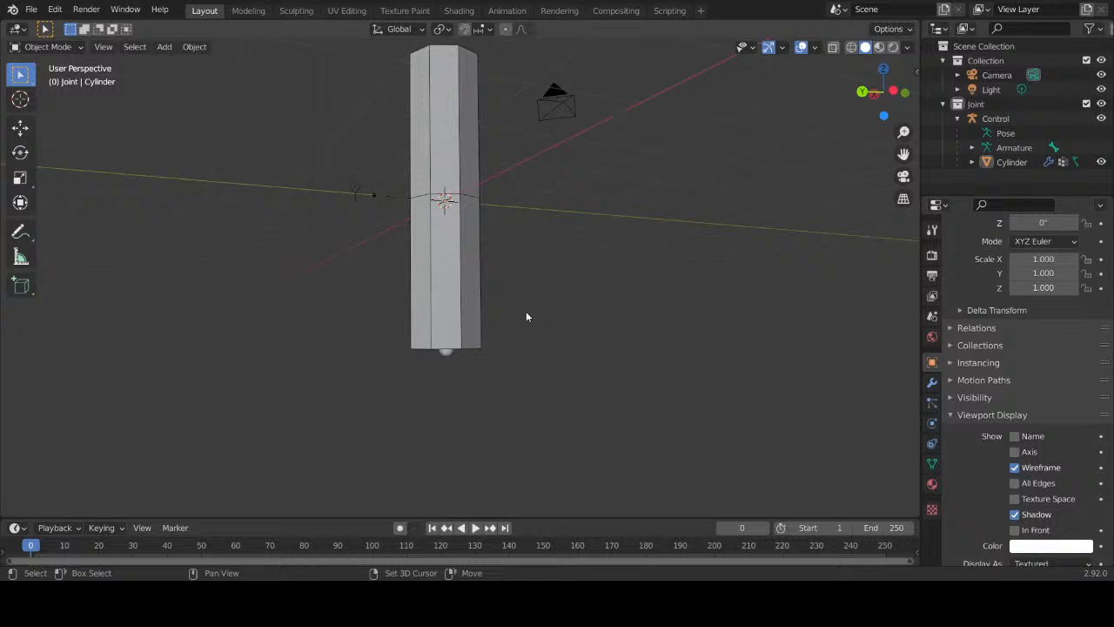
click(443, 354)
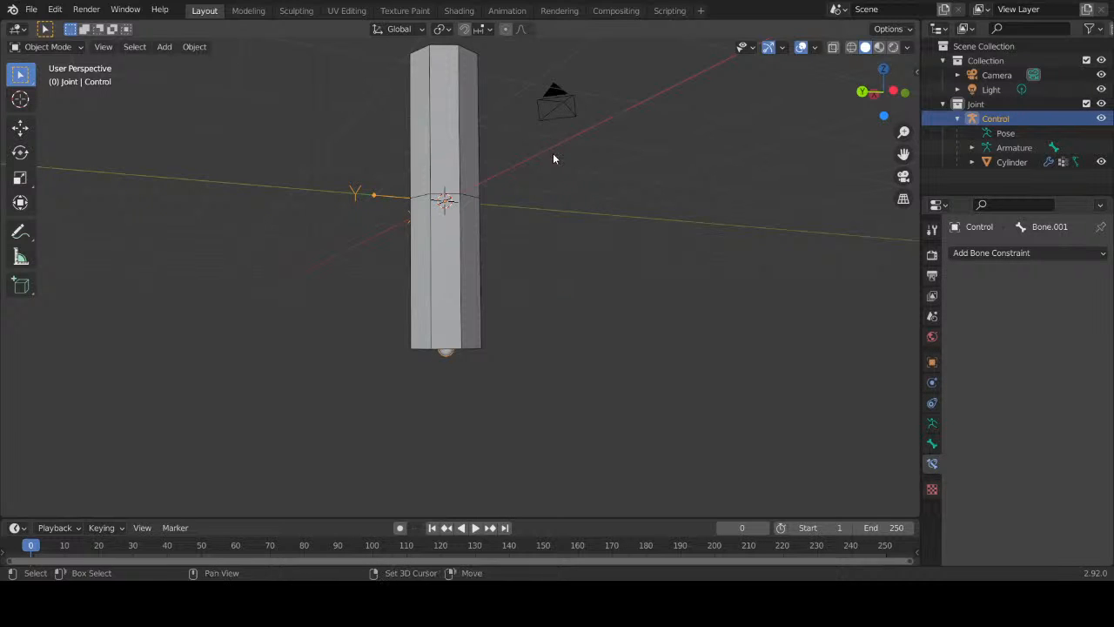
middle_drag(551, 157, 537, 233)
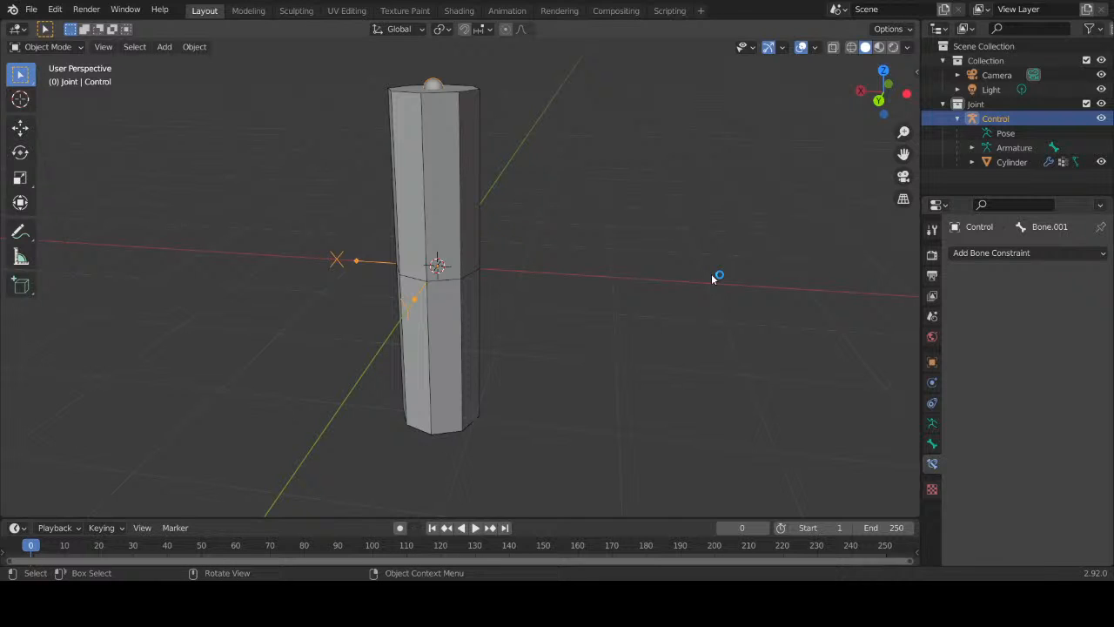
middle_drag(619, 334, 525, 337)
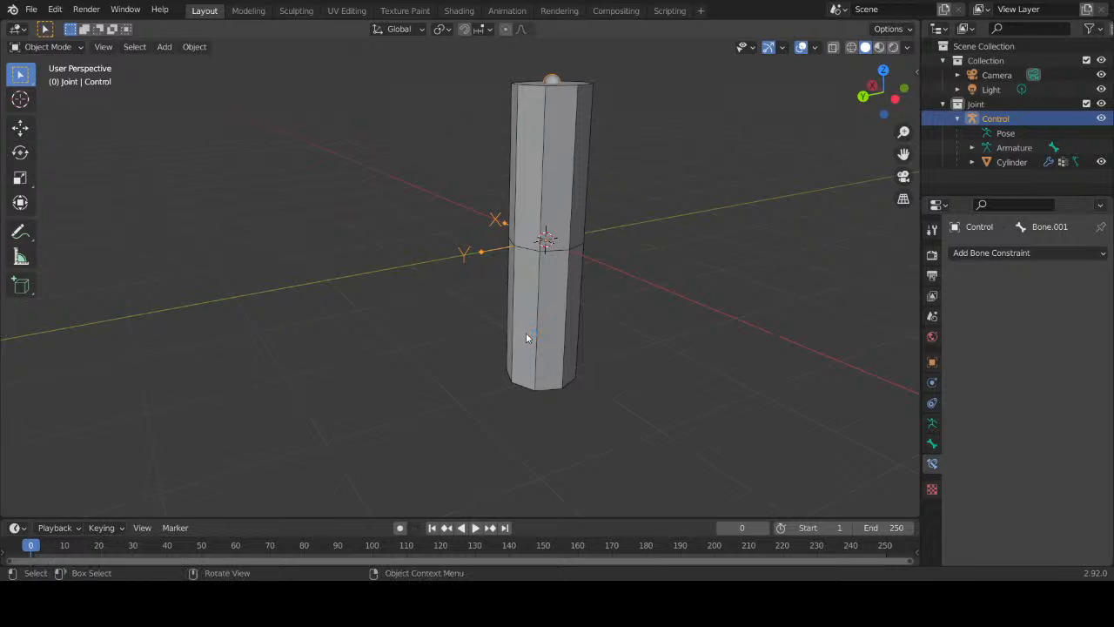
shift+middle_drag(693, 293, 493, 288)
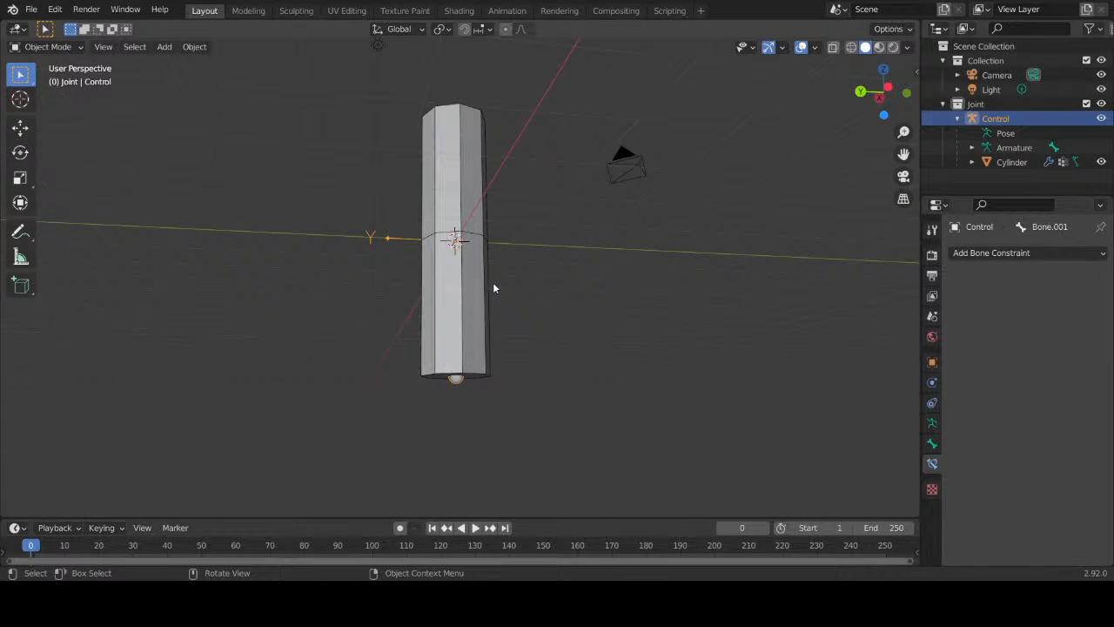
Step: Select the Control armature through its protruding bone tip, inspect the mid-column joint, and collapse the armature's hierarchy in the Outliner
click(460, 376)
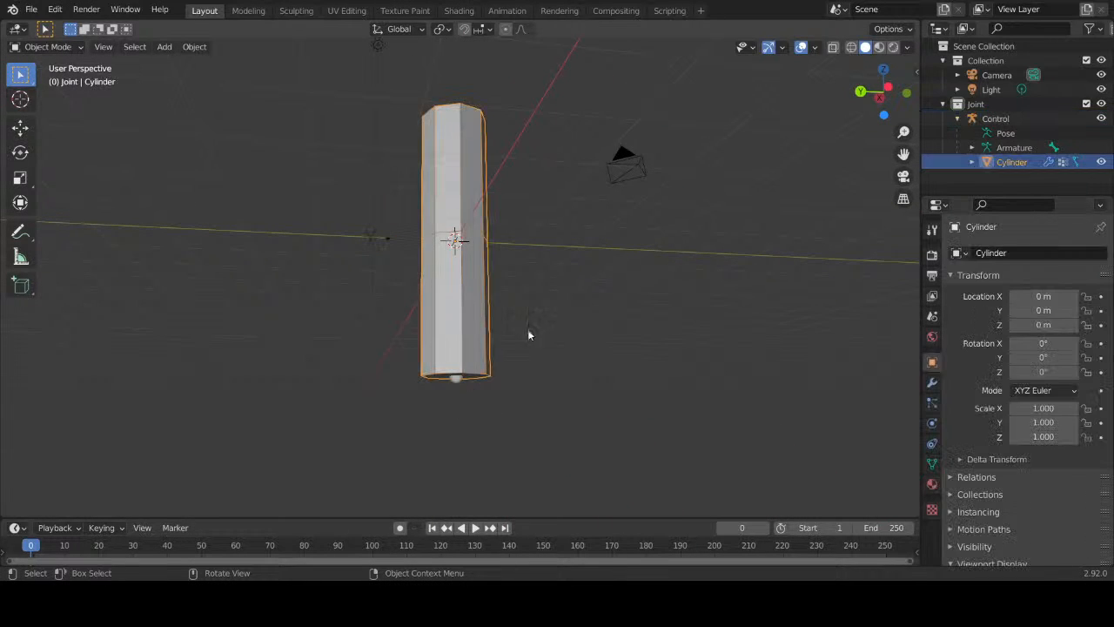
click(454, 380)
middle_drag(541, 251, 492, 279)
scroll(620, 313, up, 4)
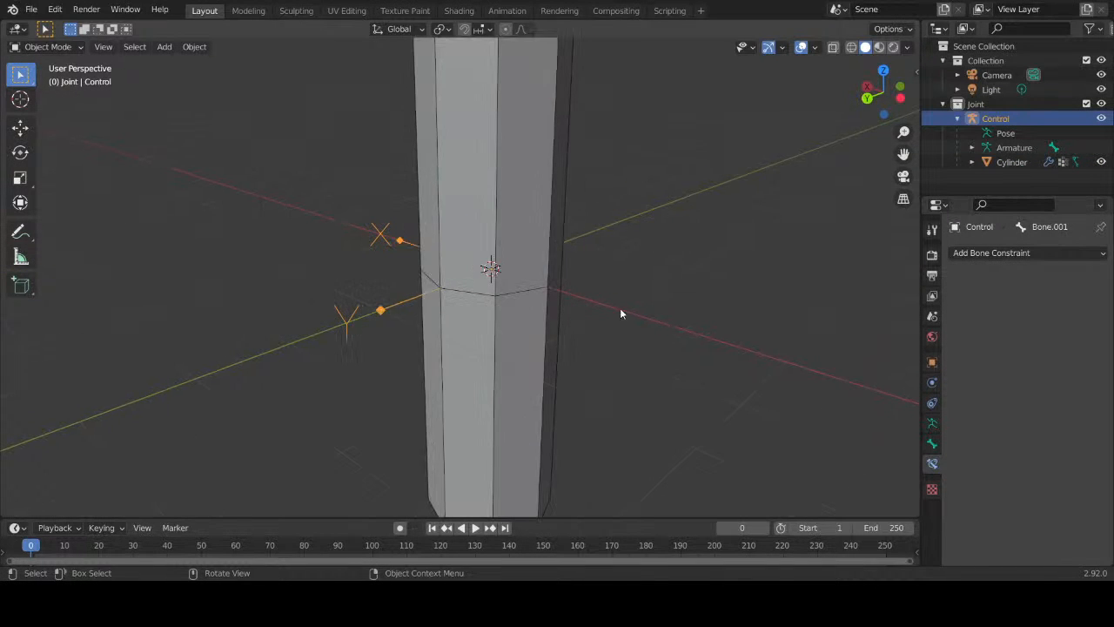
middle_drag(621, 313, 594, 276)
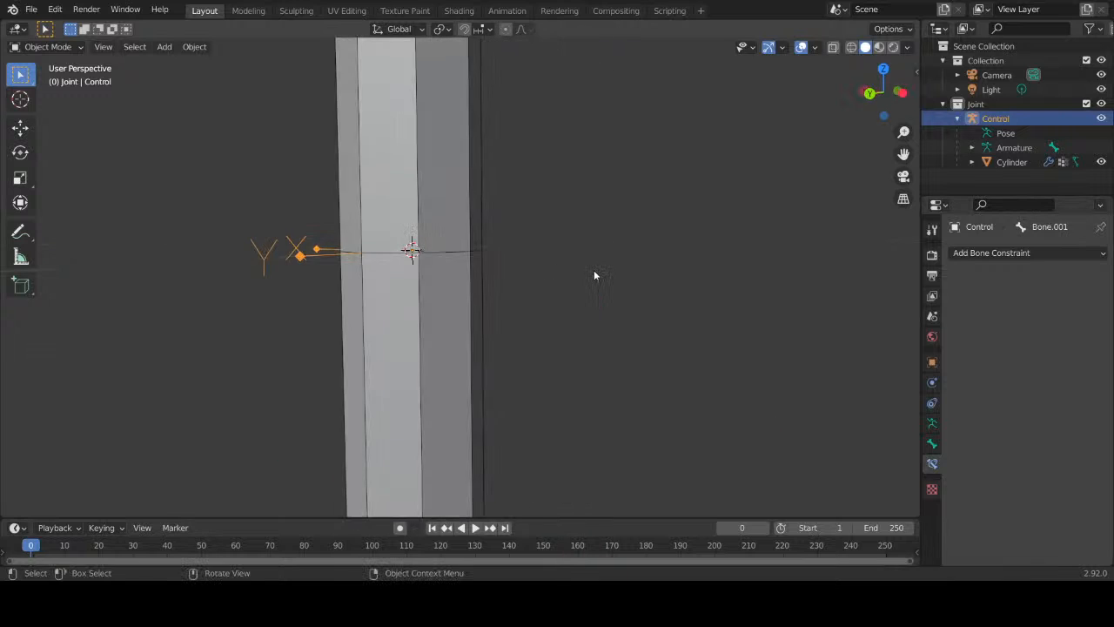
scroll(594, 276, down, 5)
click(956, 119)
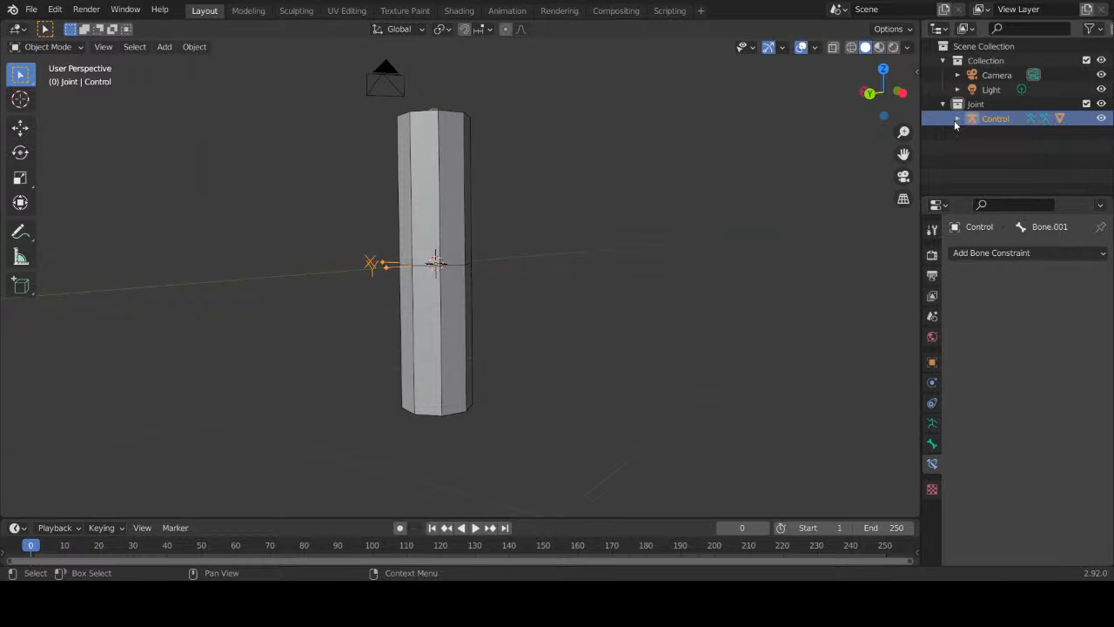
Step: Select the octagonal Cylinder, examine it from several angles, and deselect it
middle_drag(567, 242, 381, 268)
click(435, 161)
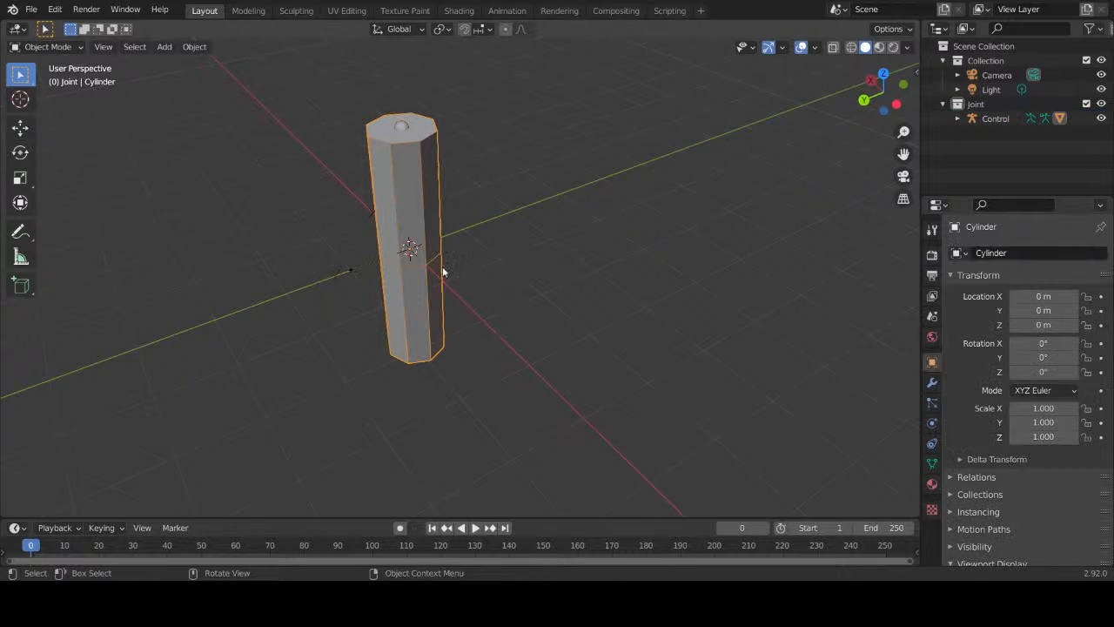
middle_drag(519, 328, 494, 335)
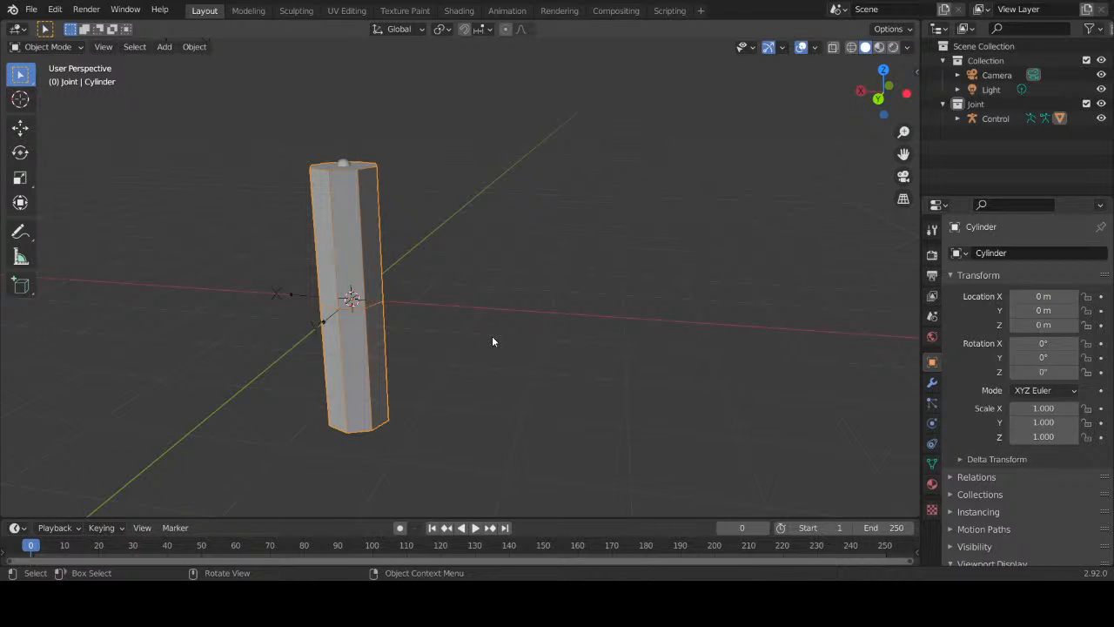
middle_drag(492, 341, 401, 367)
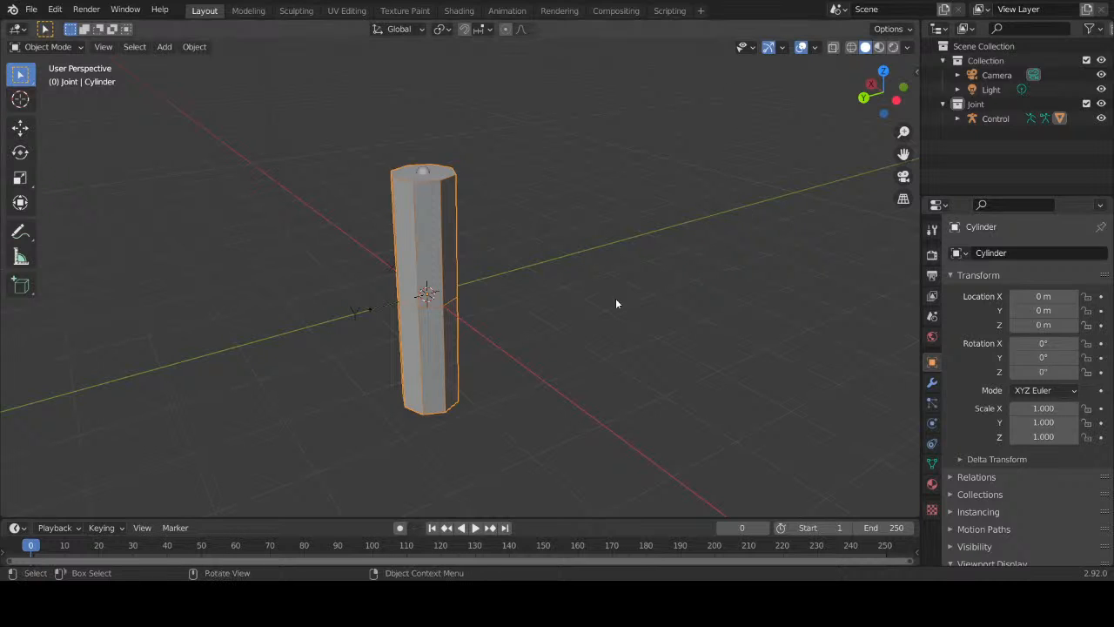
middle_drag(513, 317, 477, 331)
click(568, 248)
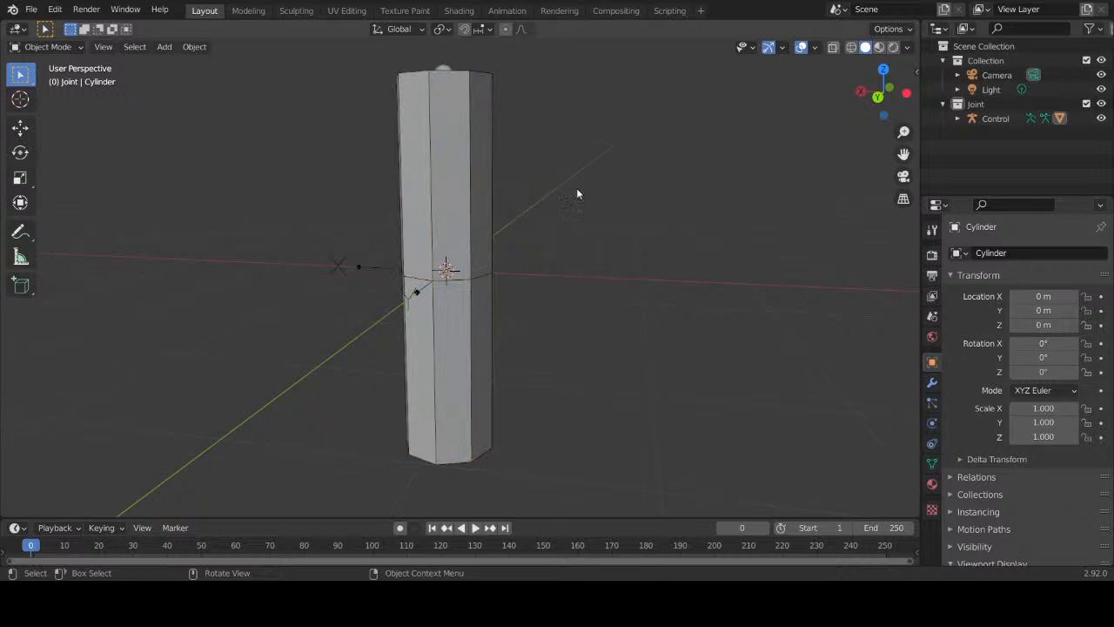
middle_drag(576, 188, 598, 219)
scroll(599, 219, down, 5)
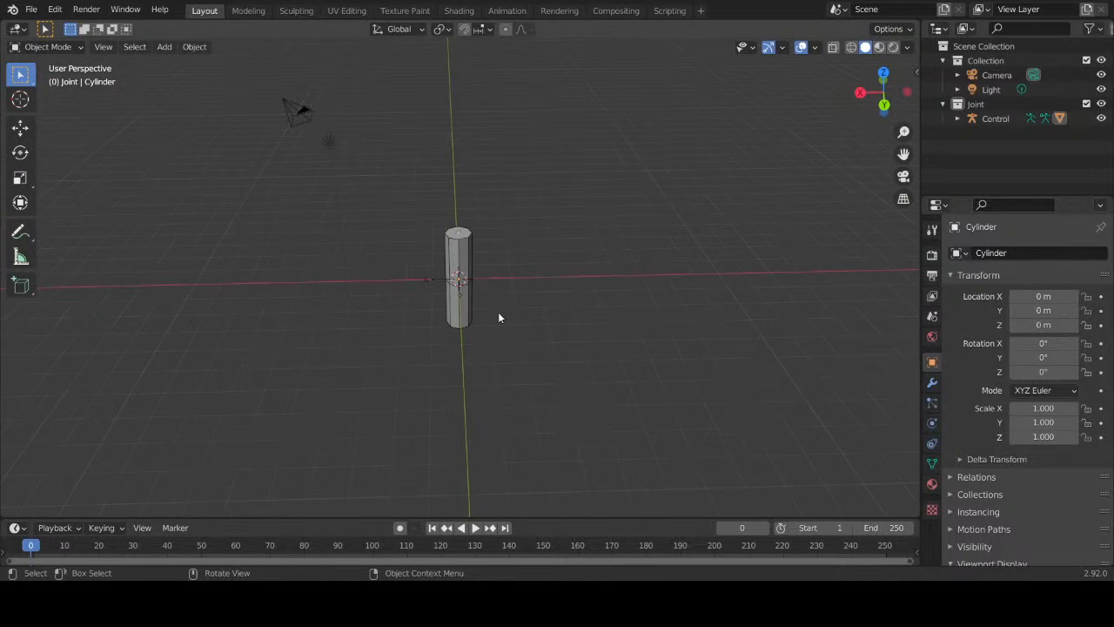
Step: Hide the Joint collection, make Collection the active one, and add a 2 m plane at the origin
click(1101, 104)
click(985, 60)
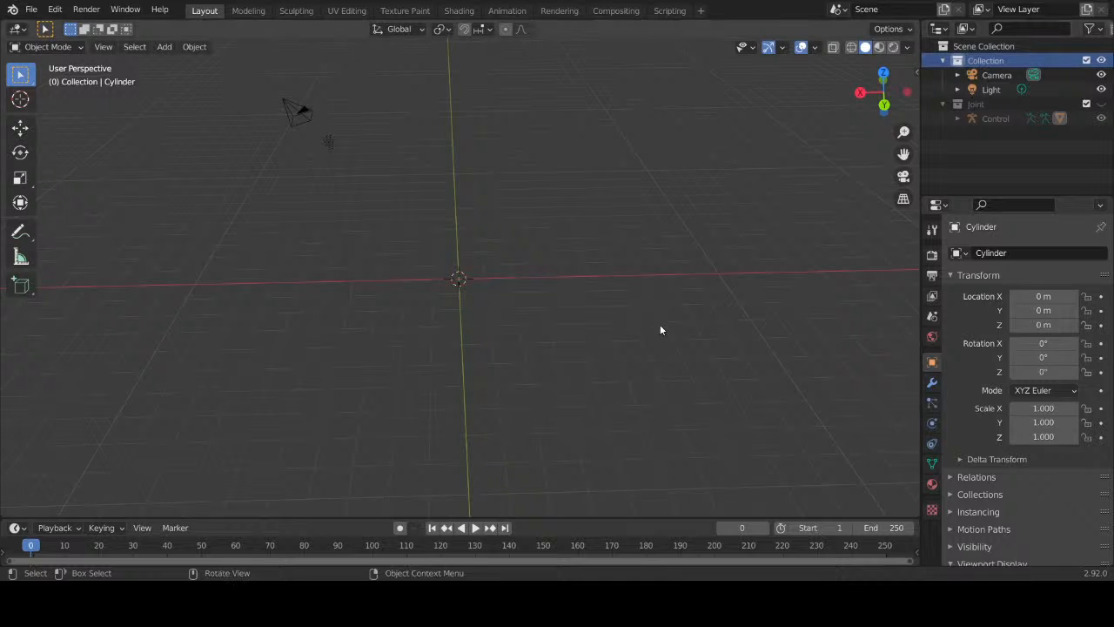
key(shift+a)
mouse_move(510, 287)
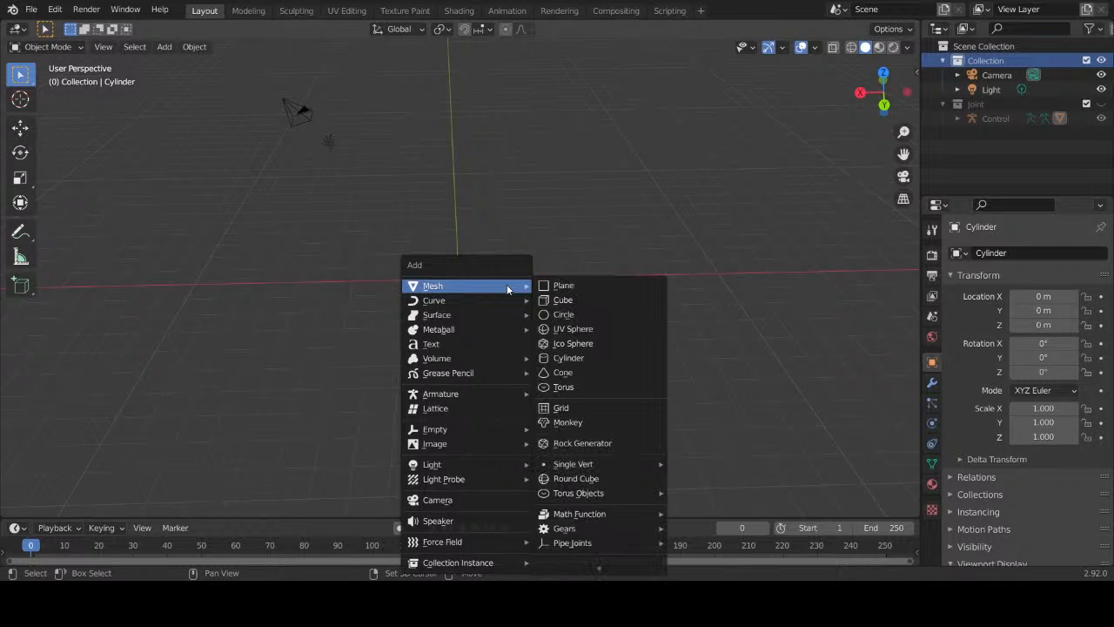
click(603, 286)
middle_drag(603, 285, 513, 296)
scroll(596, 283, up, 8)
scroll(522, 276, down, 5)
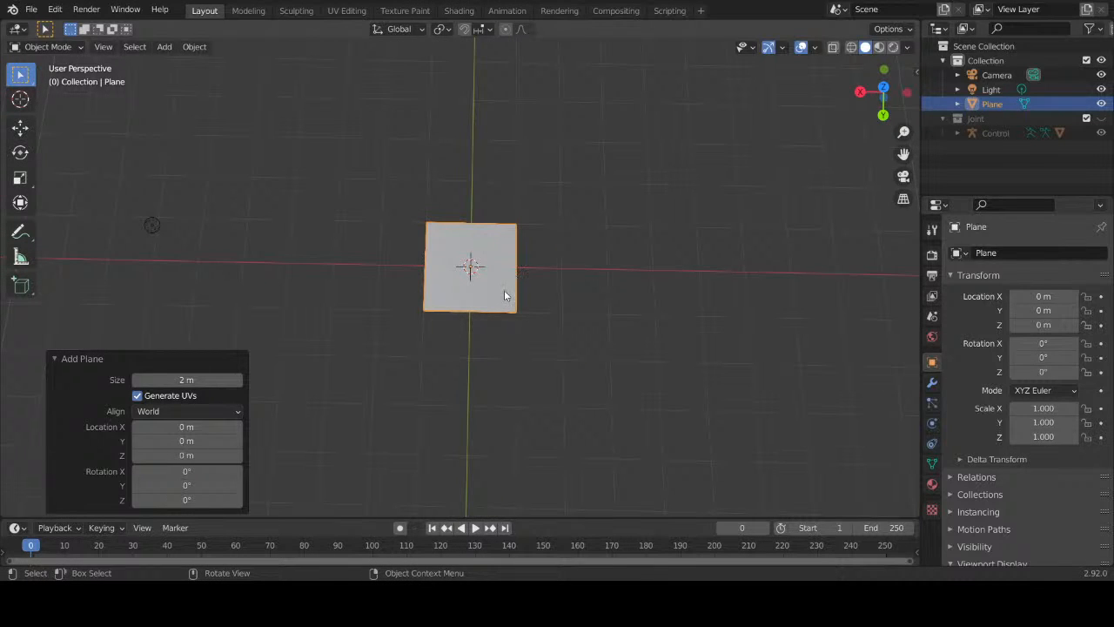
Step: Divide the plane into four equal quads in Edit Mode with two centred, perpendicular loop cuts, and clear the selection
key(Tab)
key(ctrl+r)
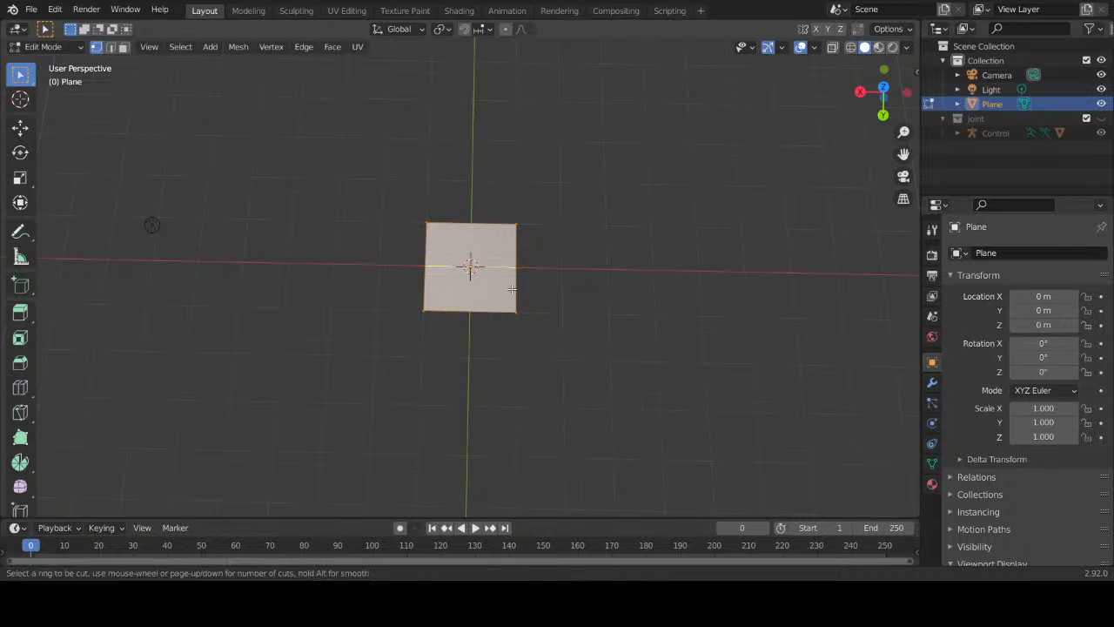
click(512, 289)
right_click(511, 289)
key(ctrl+r)
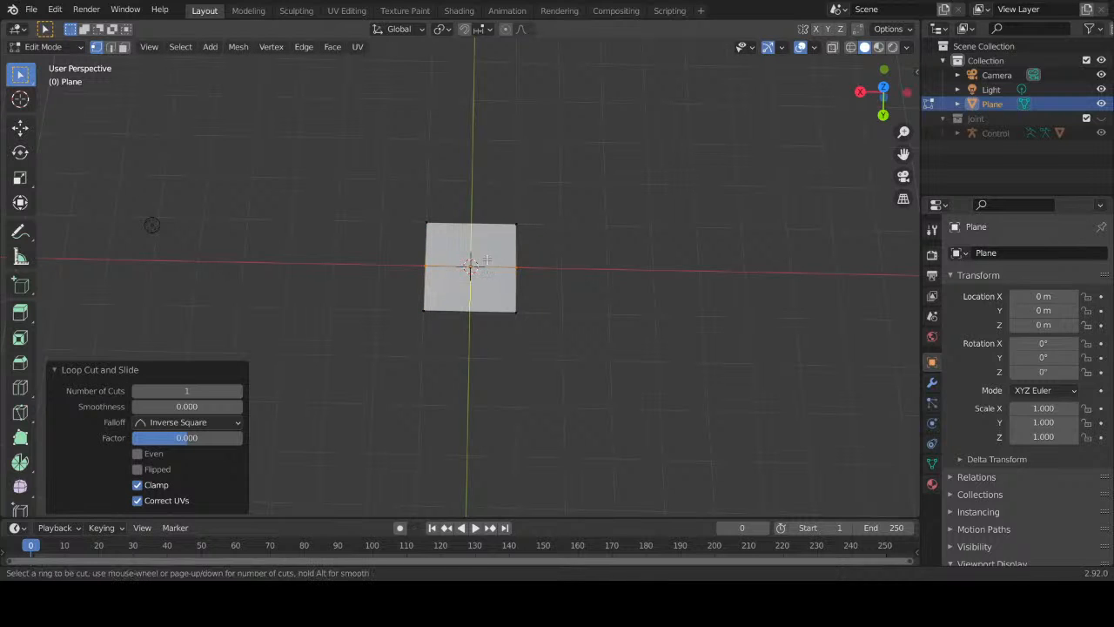
click(476, 233)
right_click(475, 230)
scroll(632, 273, up, 10)
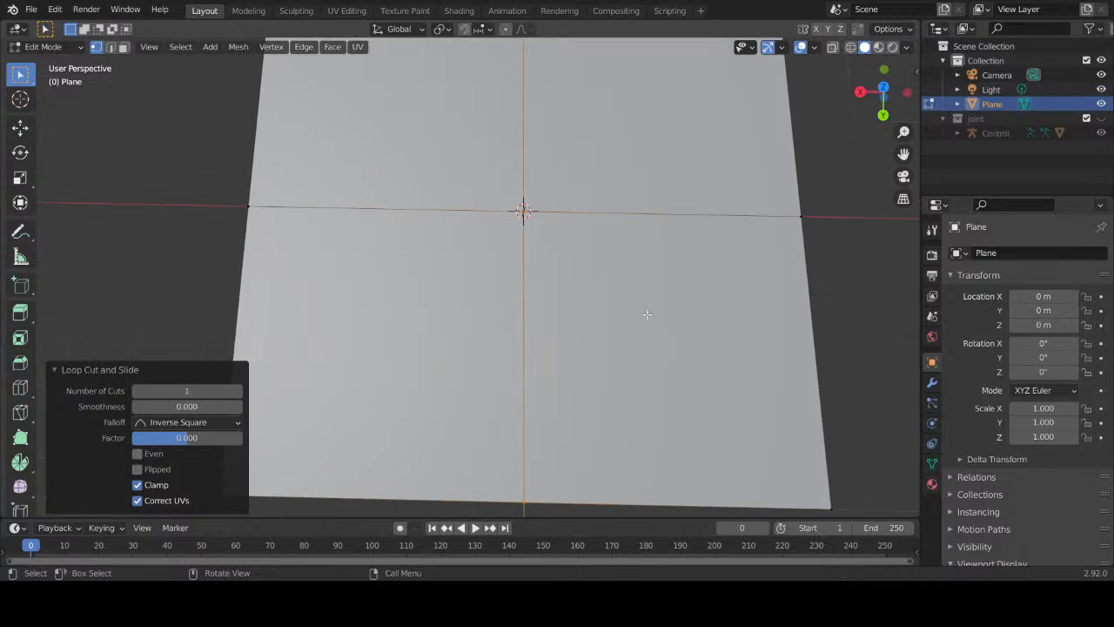
scroll(646, 310, down, 5)
middle_drag(667, 290, 599, 321)
scroll(456, 270, up, 4)
shift+middle_drag(454, 269, 560, 214)
scroll(440, 273, down, 3)
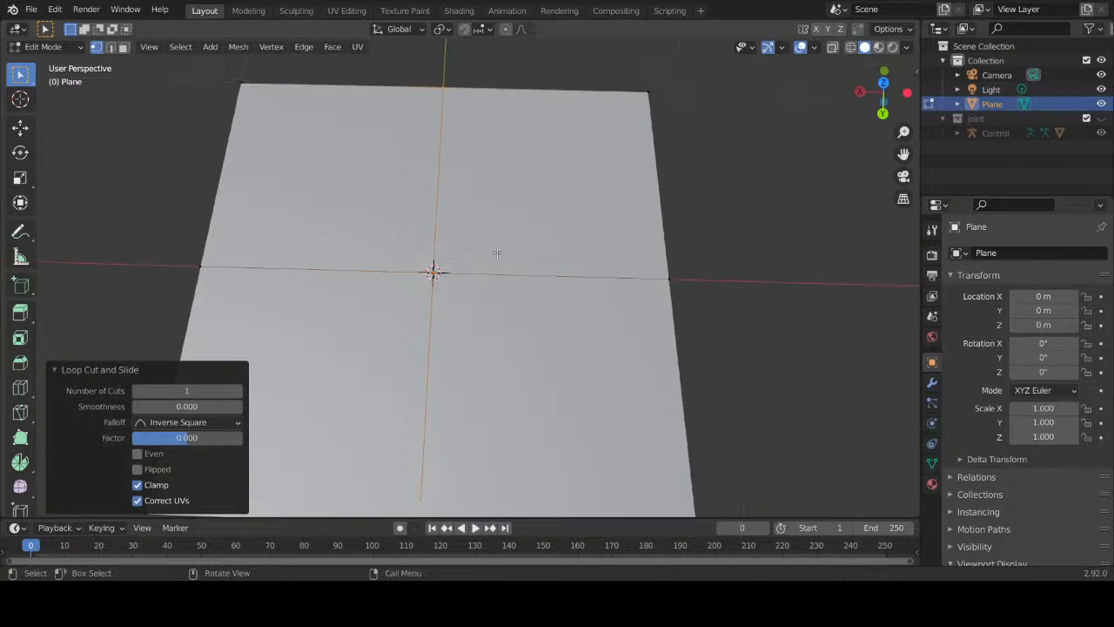
click(656, 261)
Step: Duplicate the whole four-quad plane and move the copy about 2.6 m along the positive X axis
scroll(523, 320, up, 4)
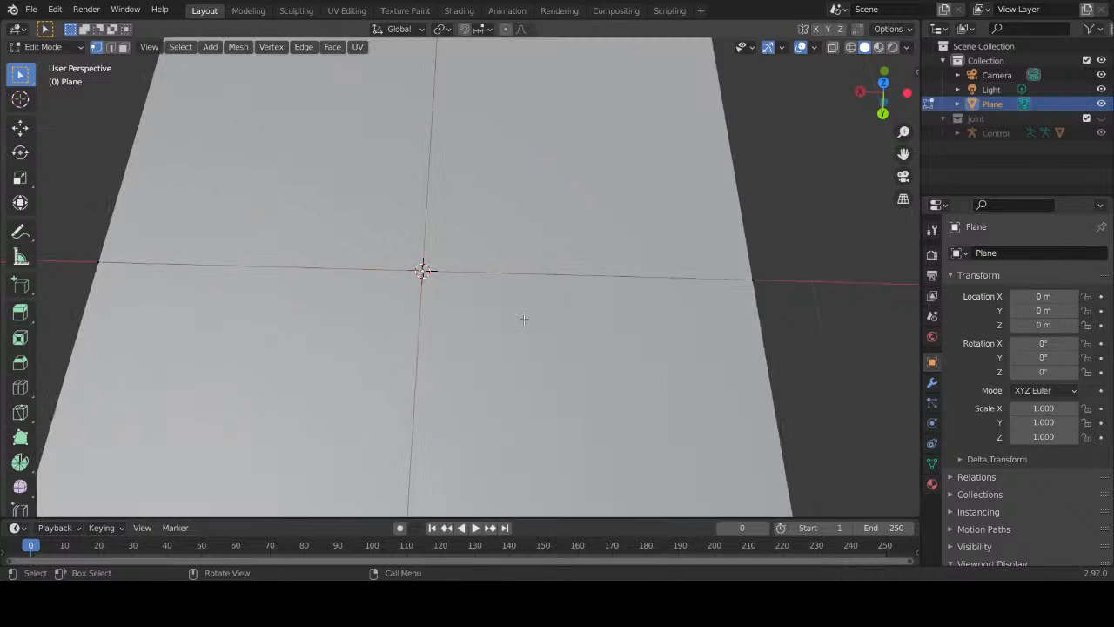
scroll(523, 320, down, 5)
key(a)
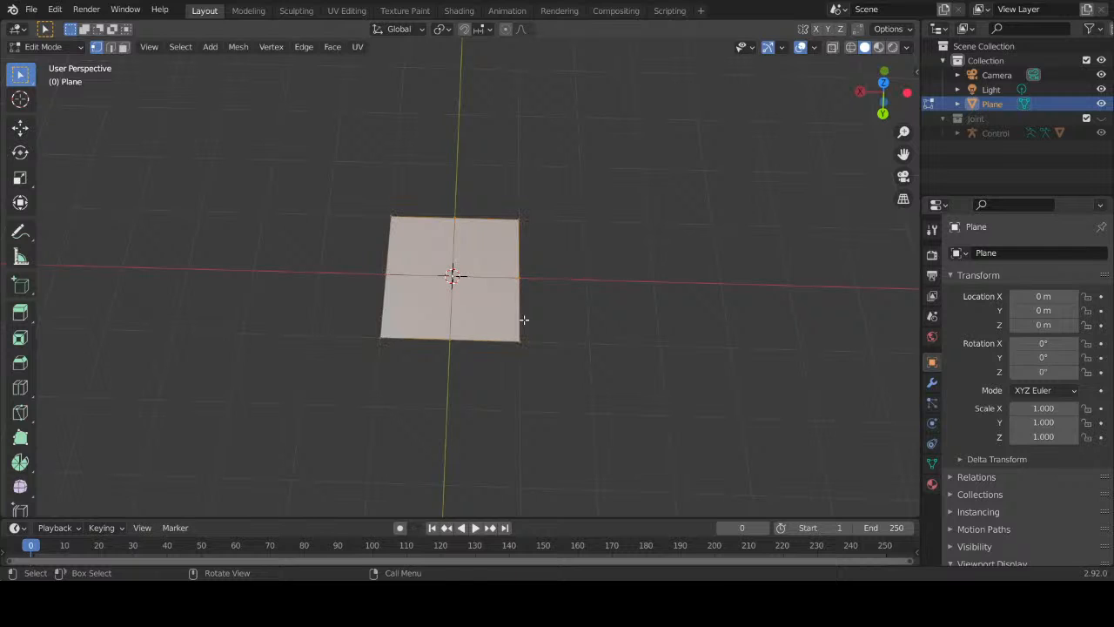
key(shift+d)
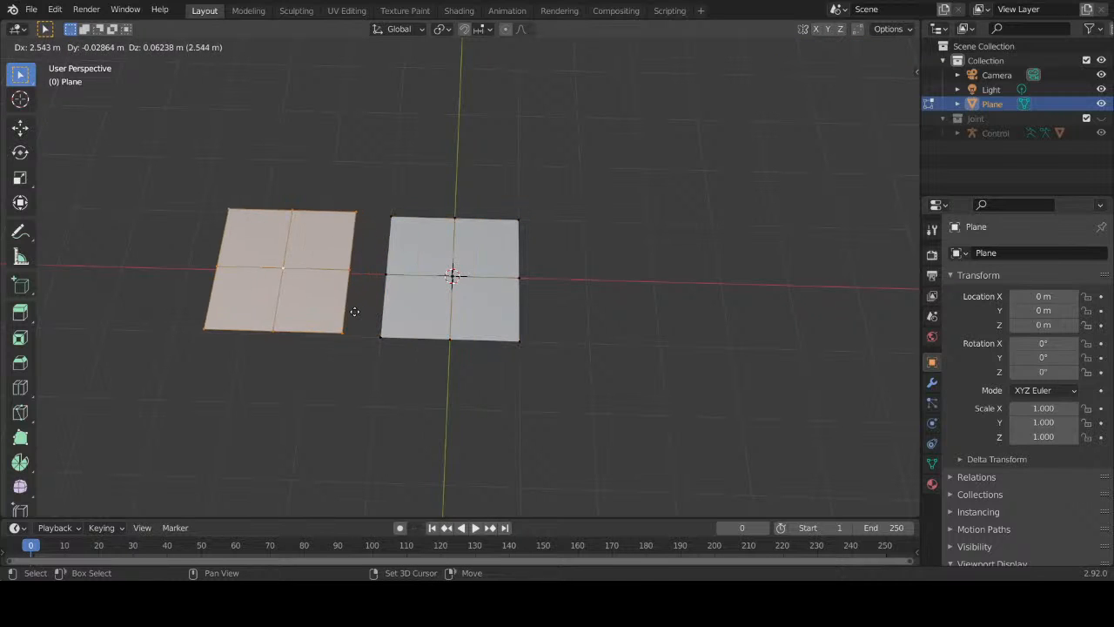
key(z)
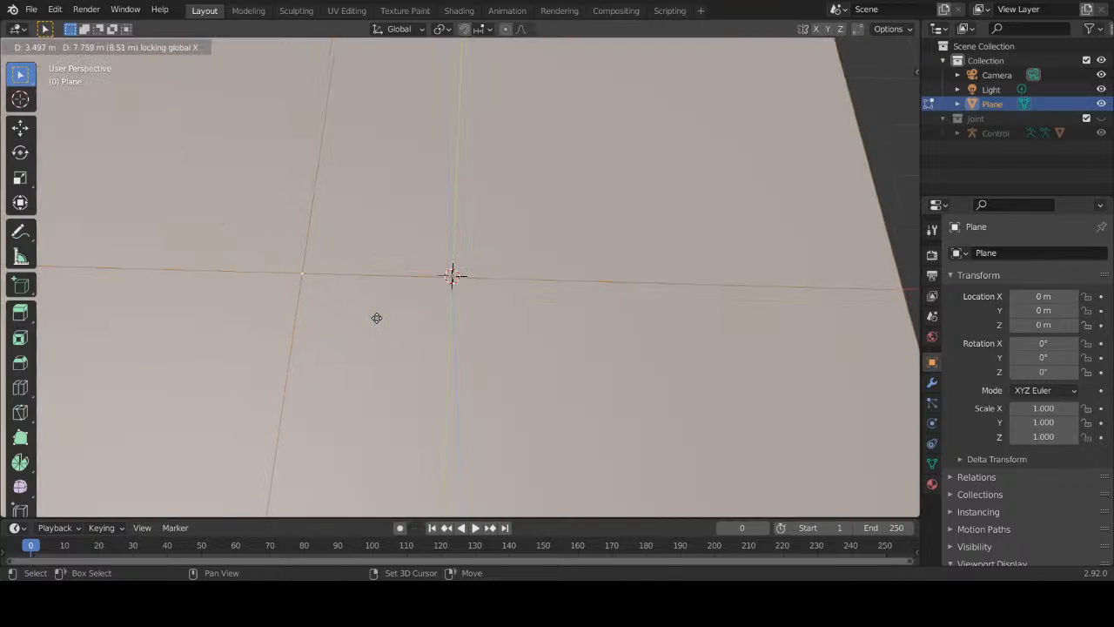
right_click(355, 314)
scroll(357, 314, down, 5)
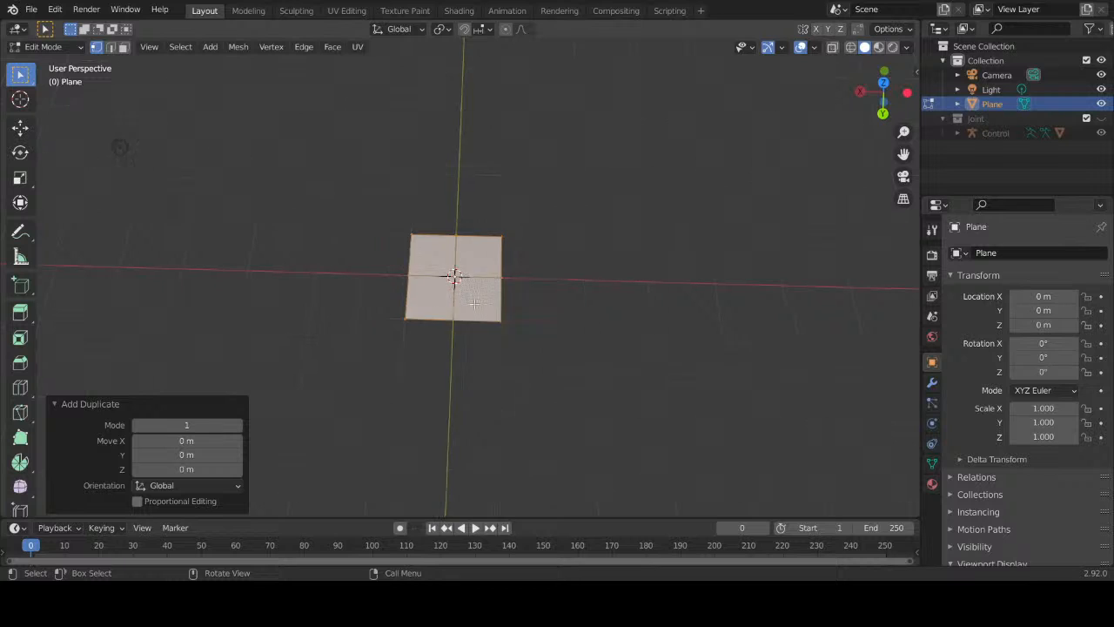
key(g)
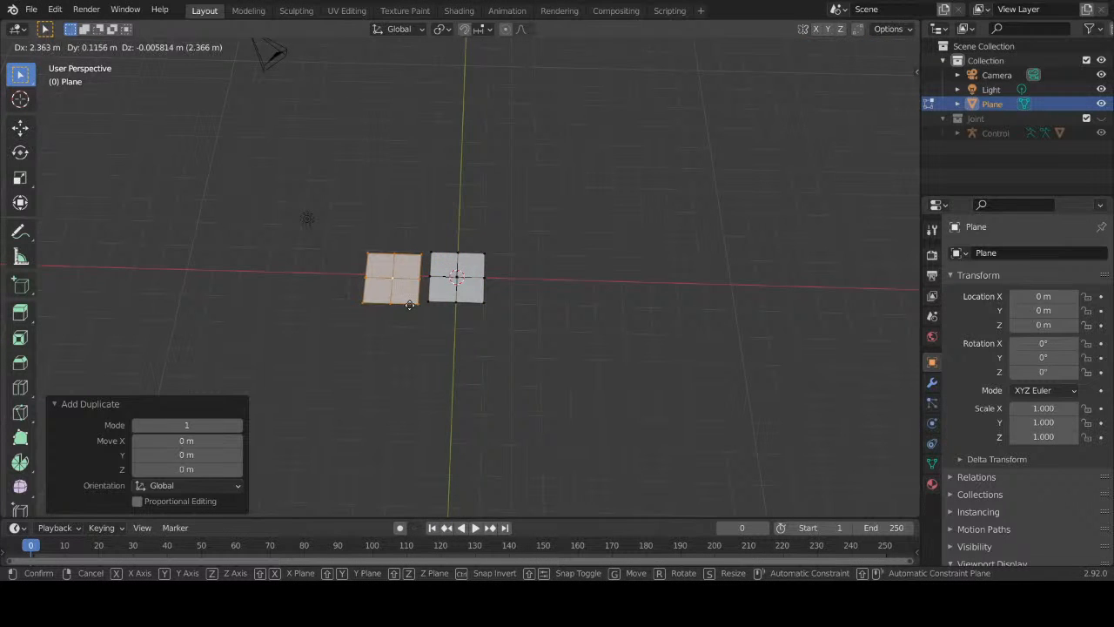
key(x)
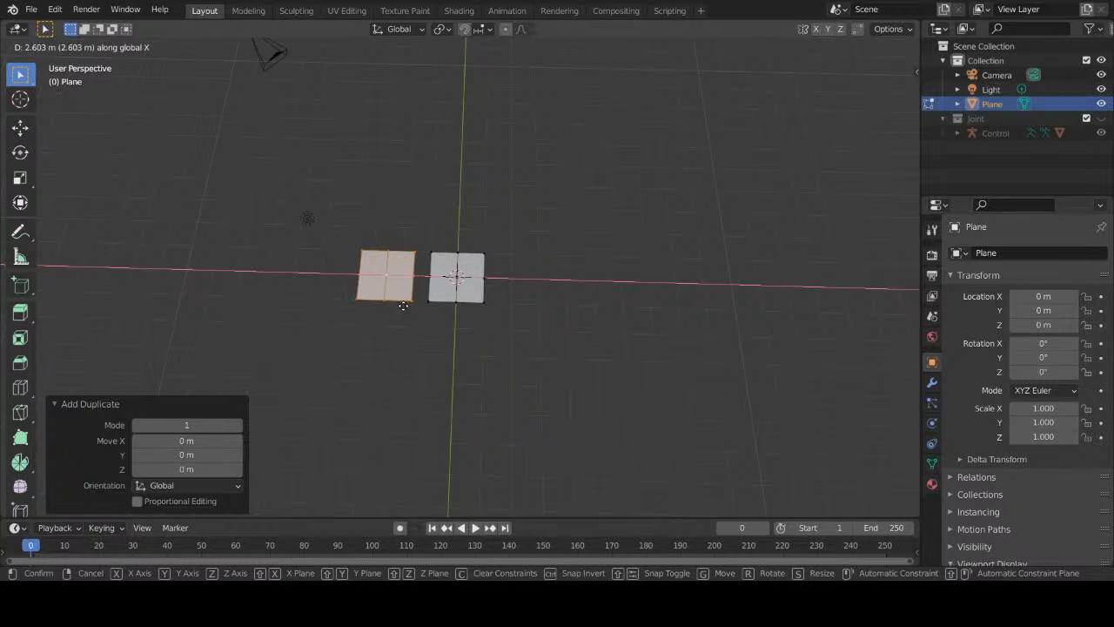
click(402, 306)
Step: Duplicate the copied plane, place the new copy about 5.5 m along negative X beyond the original, and deselect it
key(g)
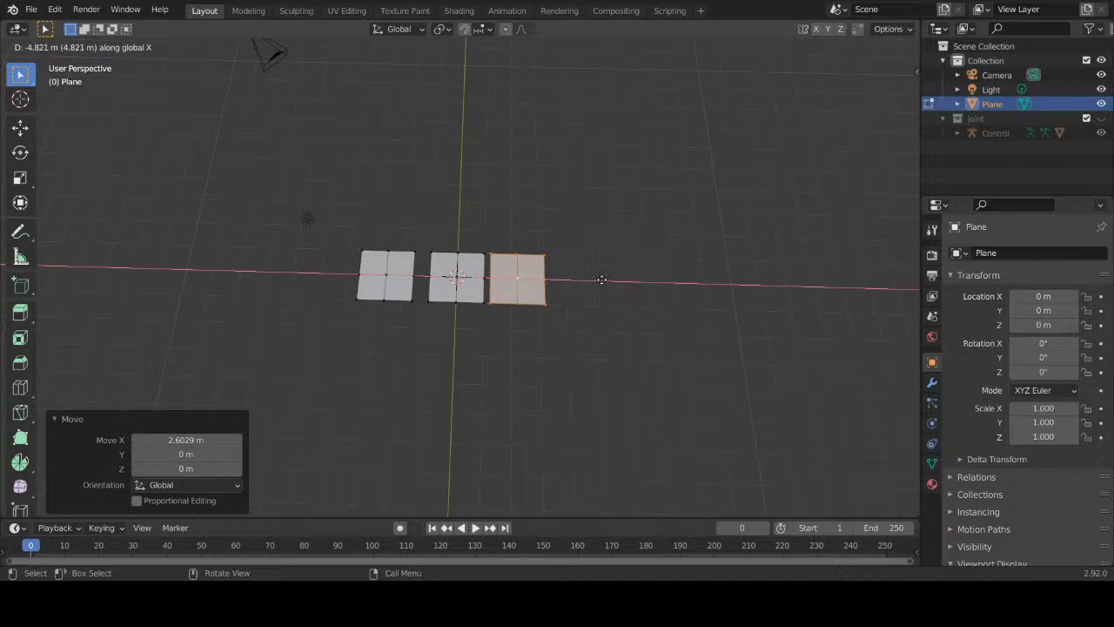
click(613, 281)
scroll(622, 281, up, 5)
scroll(509, 295, down, 3)
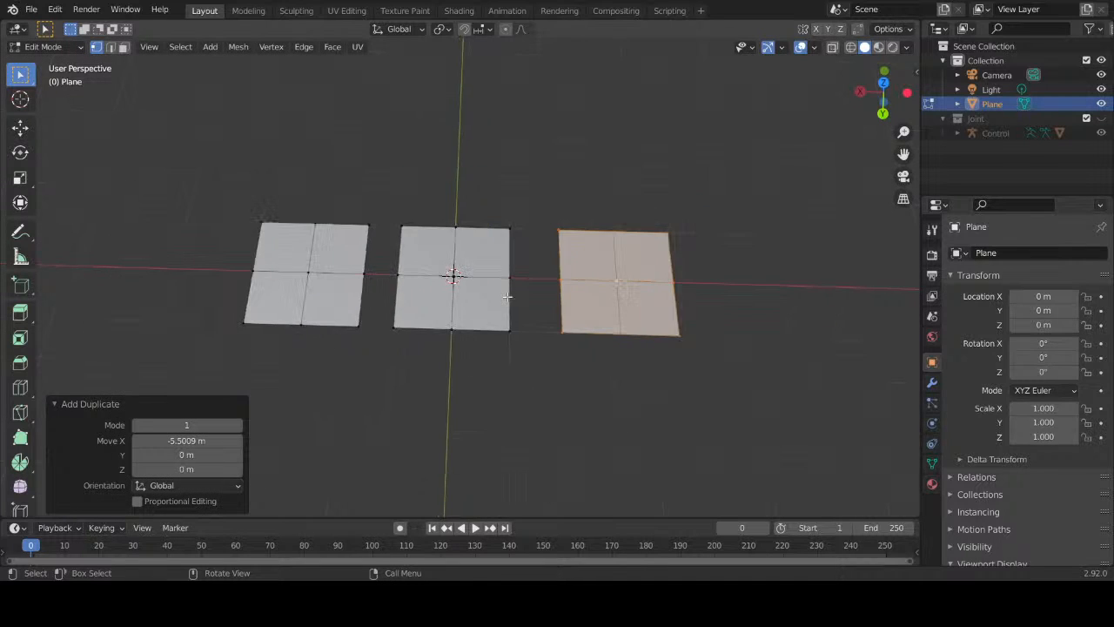
shift+middle_drag(509, 296, 574, 316)
scroll(573, 316, up, 3)
shift+middle_drag(350, 304, 370, 292)
scroll(370, 292, down, 5)
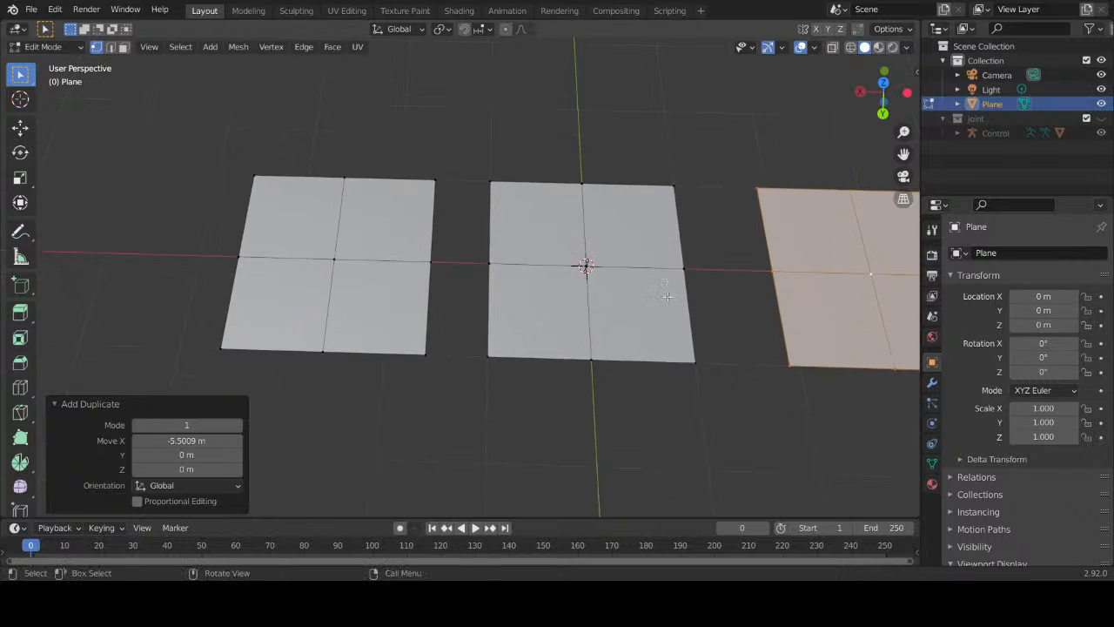
click(568, 226)
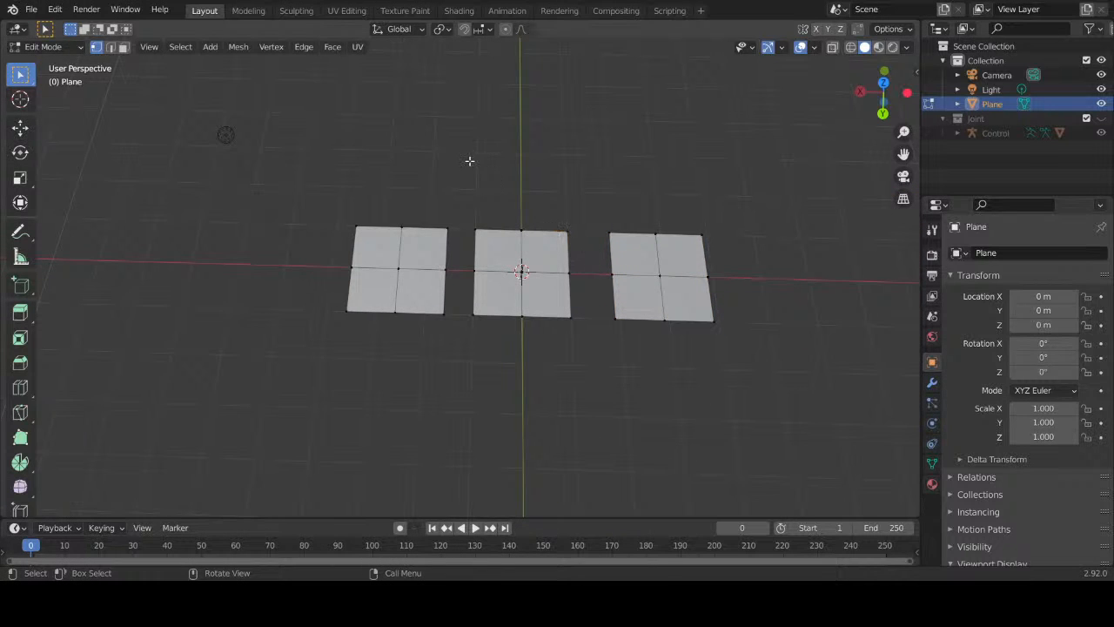
Step: On the +X plane, merge the -Y corner vertex nearest the original plane with its two adjacent edge-midpoint vertices at their center
scroll(462, 278, up, 3)
scroll(446, 248, up, 4)
scroll(609, 279, down, 4)
scroll(487, 270, up, 3)
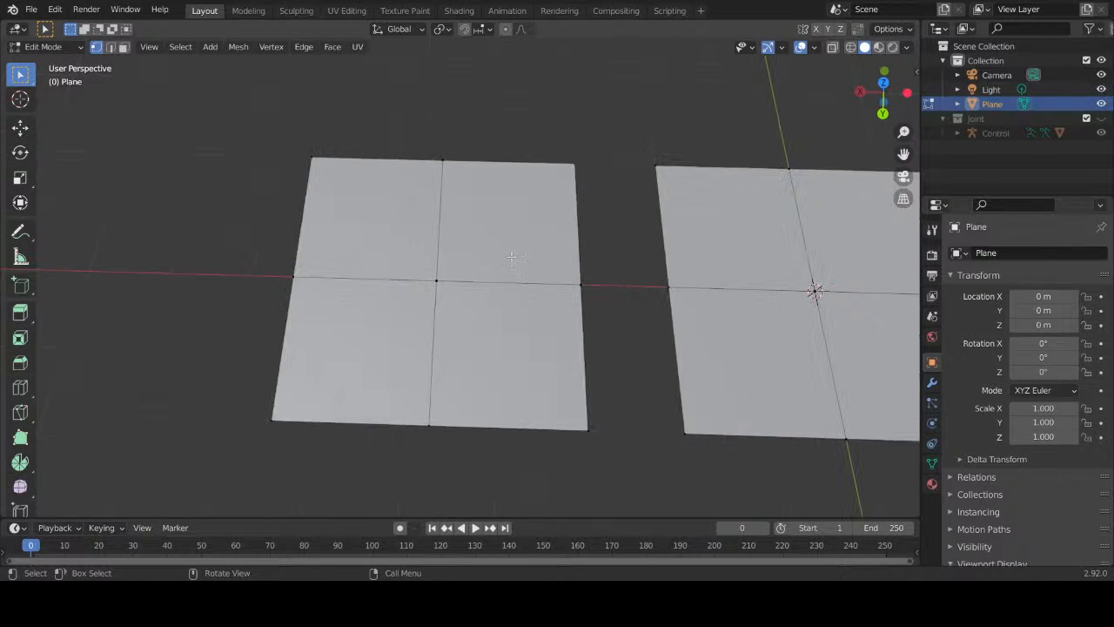
key(3)
click(510, 231)
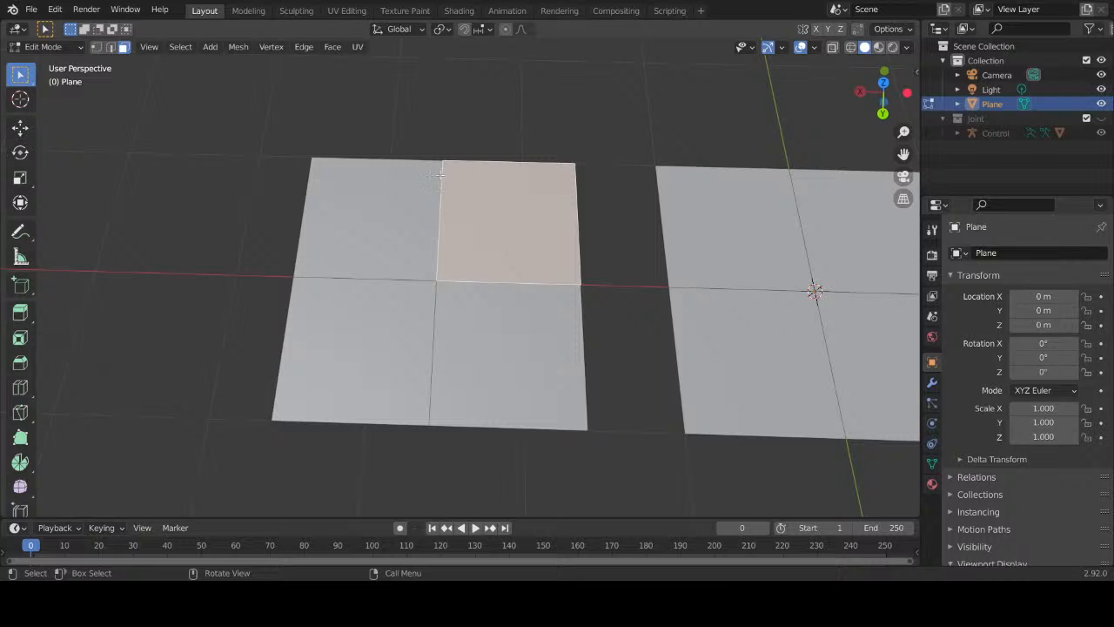
key(1)
click(452, 165)
shift+click(568, 169)
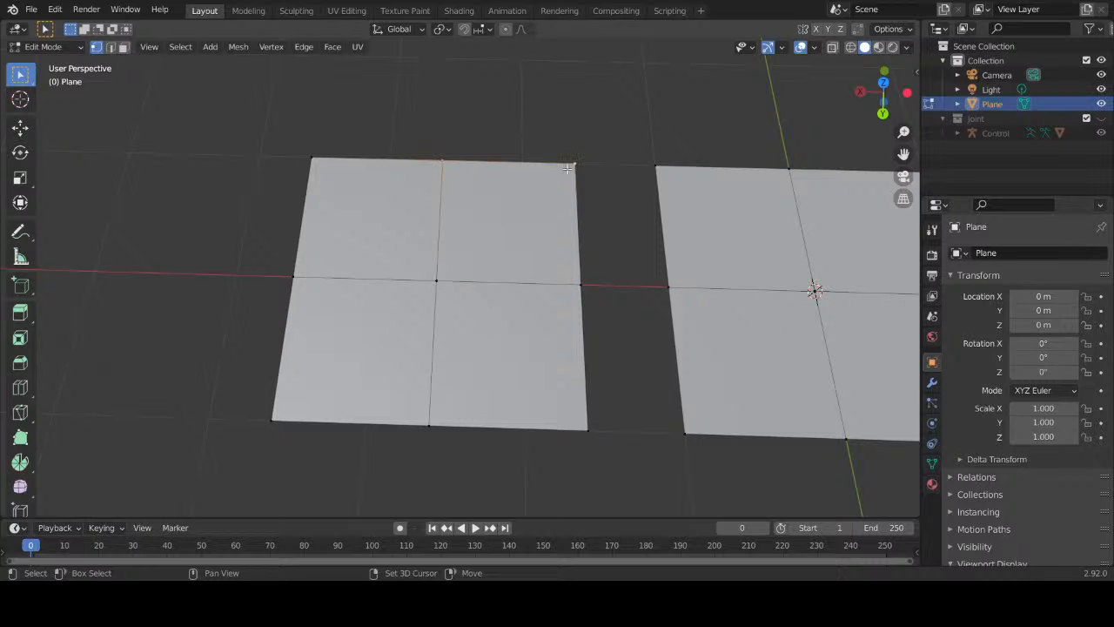
right_click(489, 183)
mouse_move(459, 458)
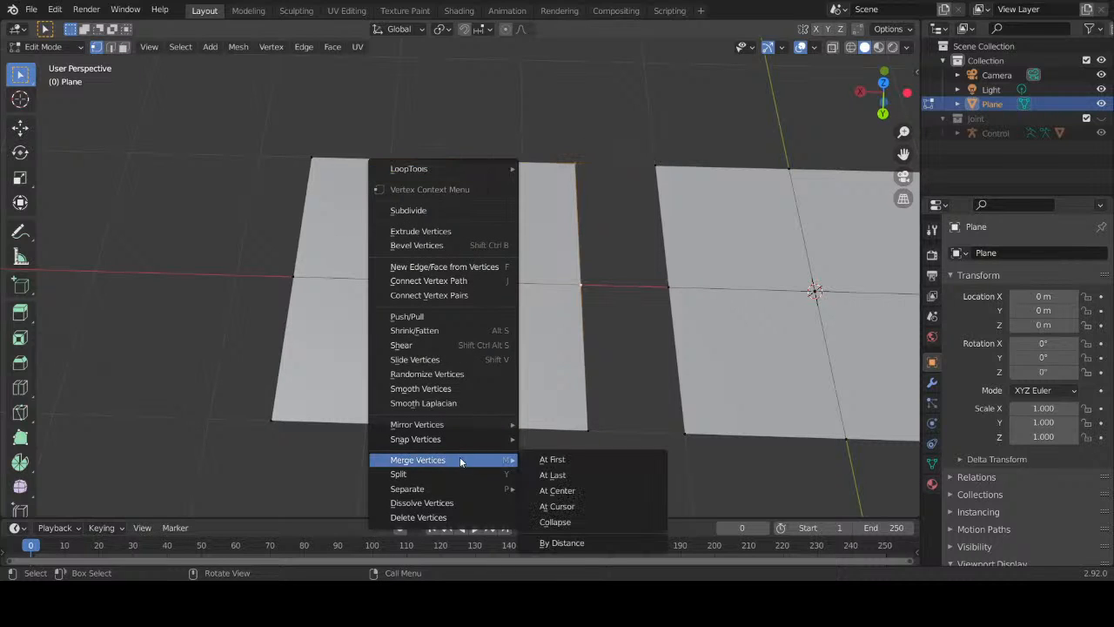
click(575, 490)
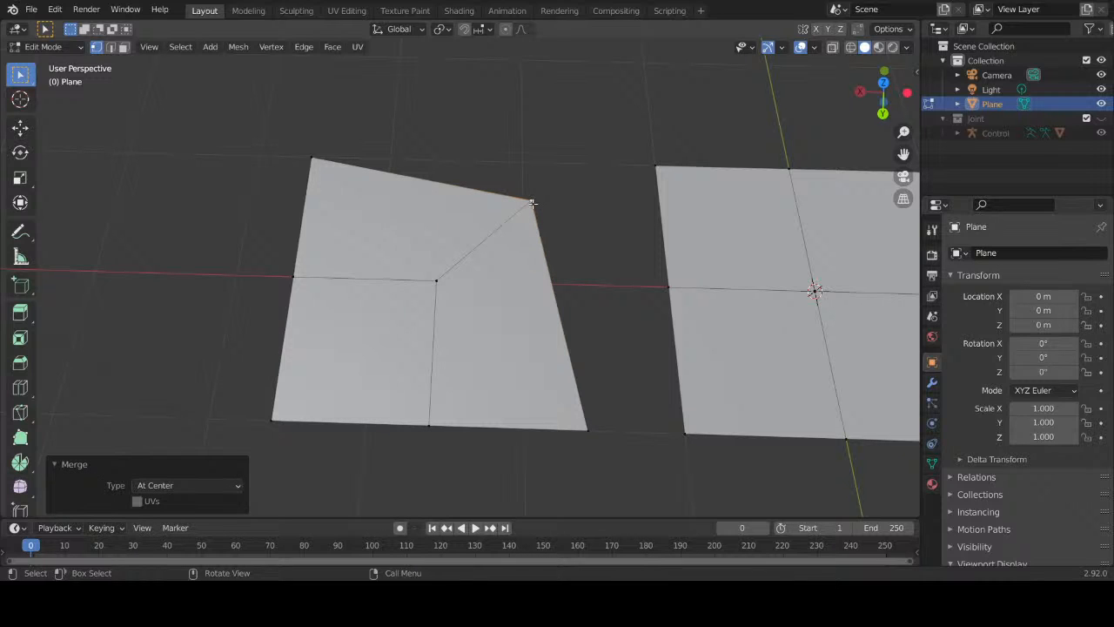
Step: With the Tweak tool, pull the merged vertex slightly outward and move the plane's other -Y corner vertex inward toward it
drag(533, 203, 562, 183)
drag(26, 75, 79, 79)
drag(531, 204, 557, 179)
drag(311, 159, 415, 142)
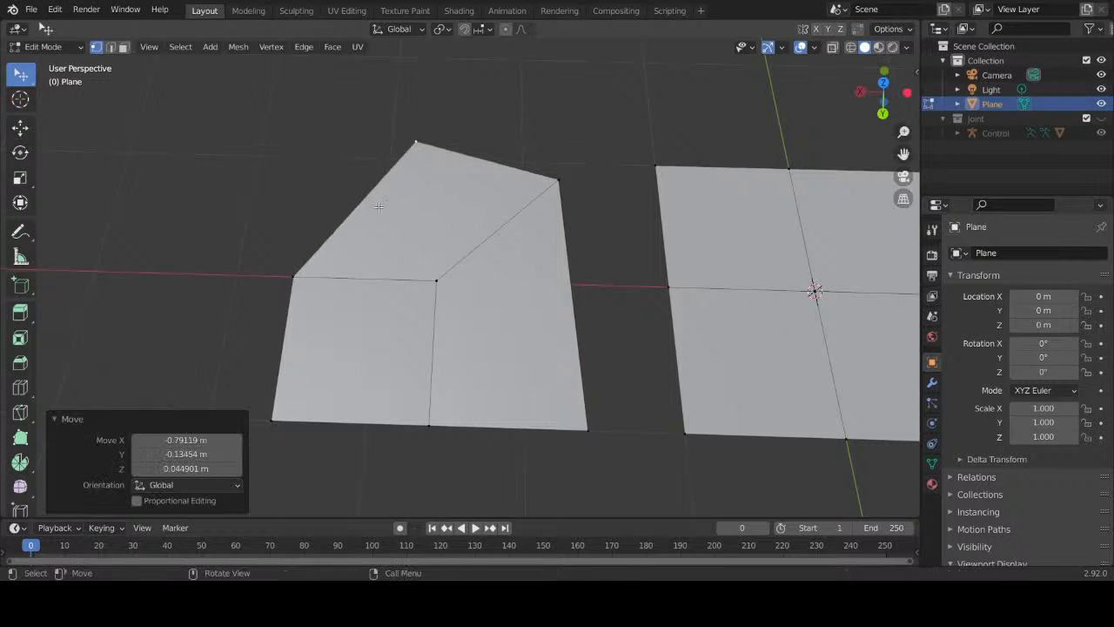
Step: Try pulling the +X plane's outer and +Y edge-midpoint vertices to new positions, and undo both moves
drag(296, 280, 337, 229)
drag(440, 434, 428, 359)
drag(271, 419, 285, 332)
right_click(285, 332)
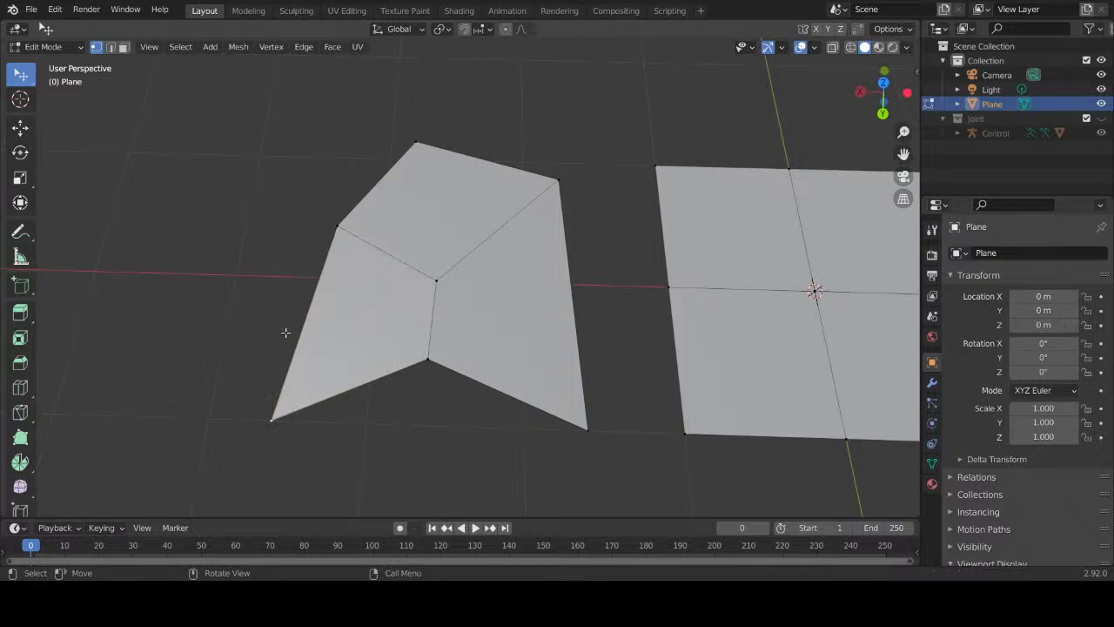
key(ctrl+z)
key(ctrl+z)
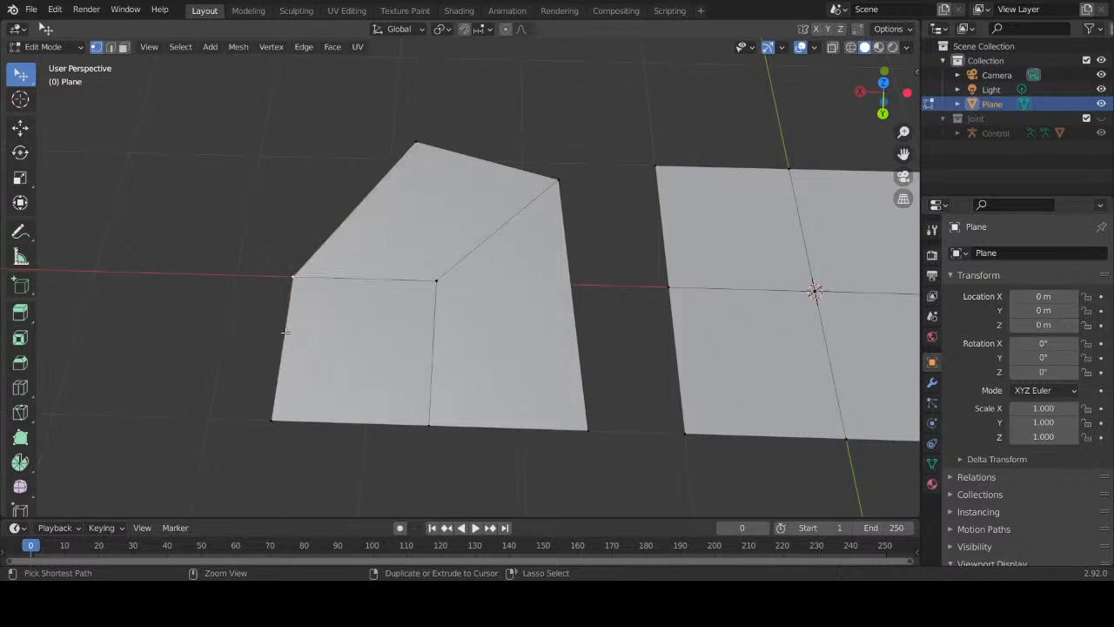
Step: Undo the last vertex move, and try pulling the +X plane's outer +Y corner and +Y edge-midpoint vertices inward in the XY plane
key(ctrl+z)
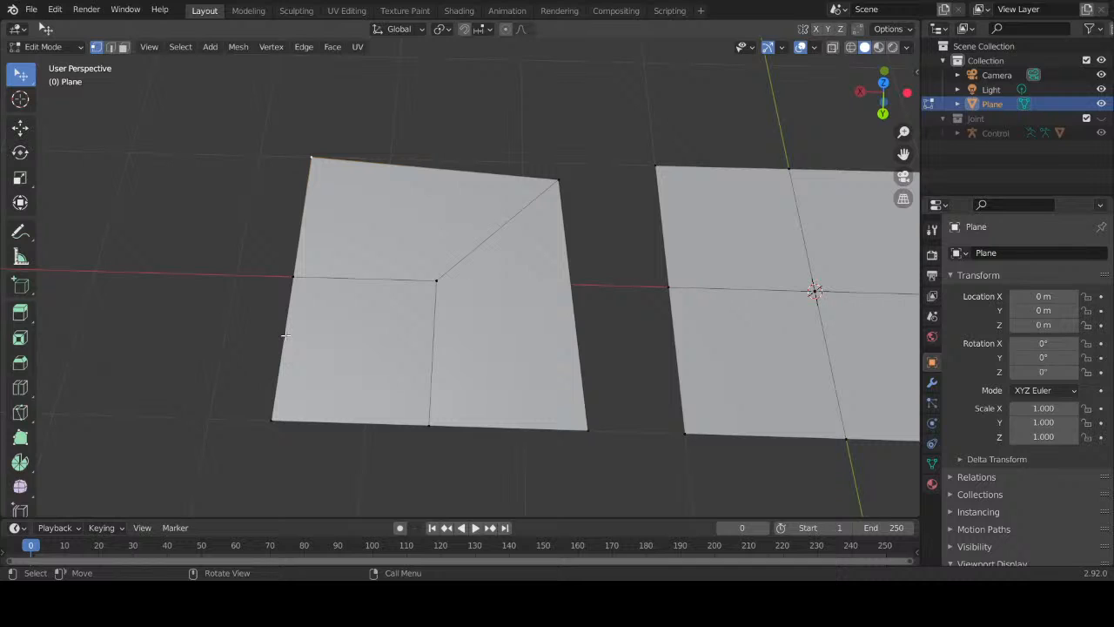
click(271, 419)
key(g)
key(shift+z)
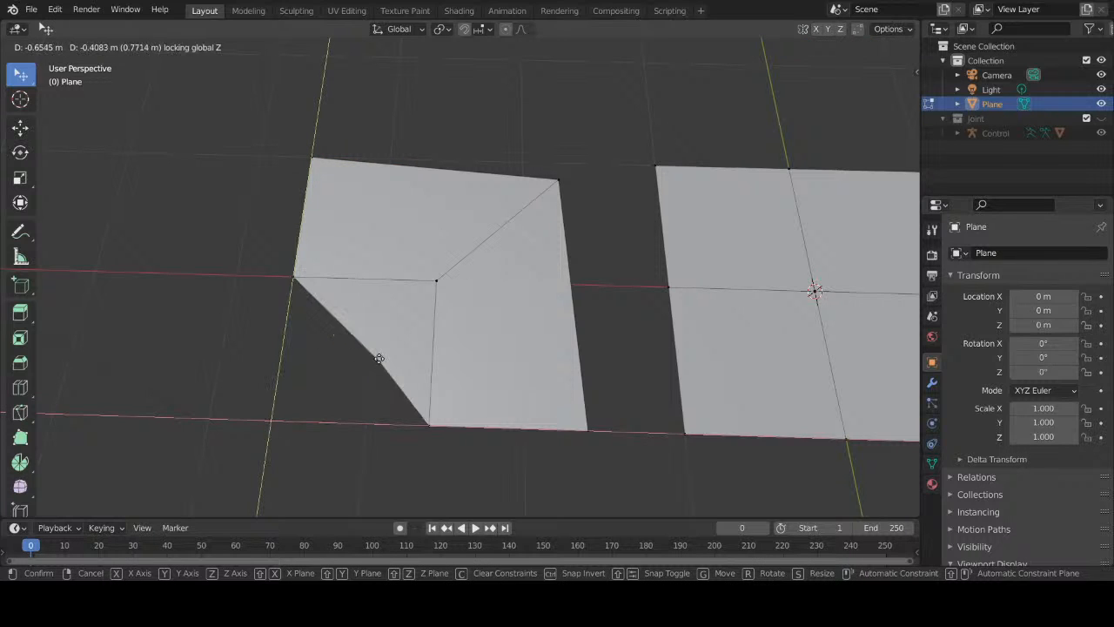
click(365, 362)
click(425, 424)
key(g)
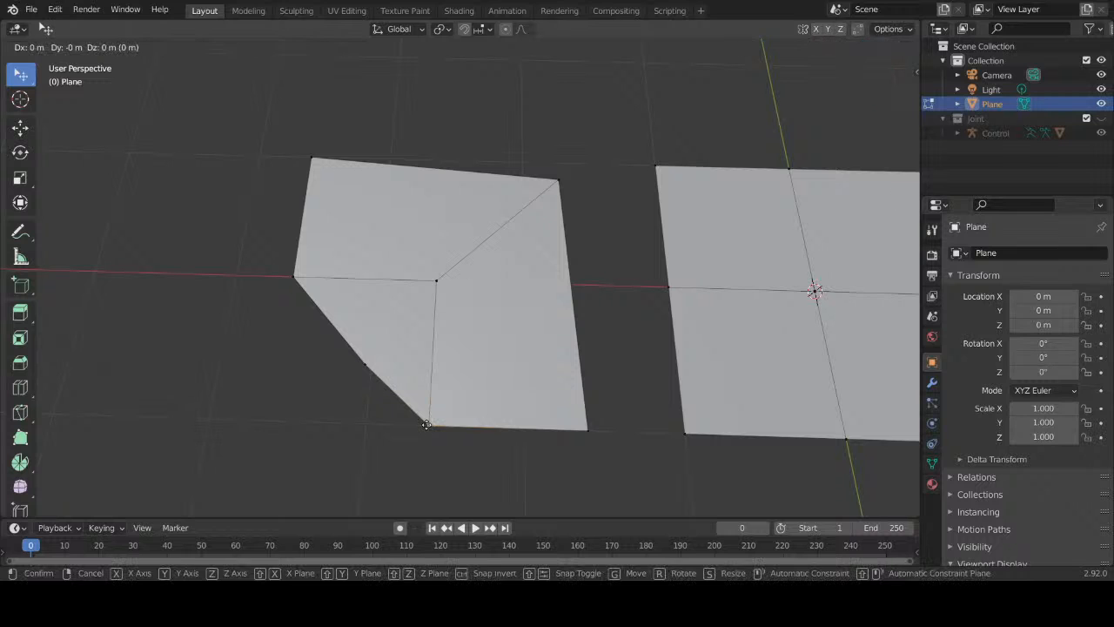
key(shift+z)
click(472, 348)
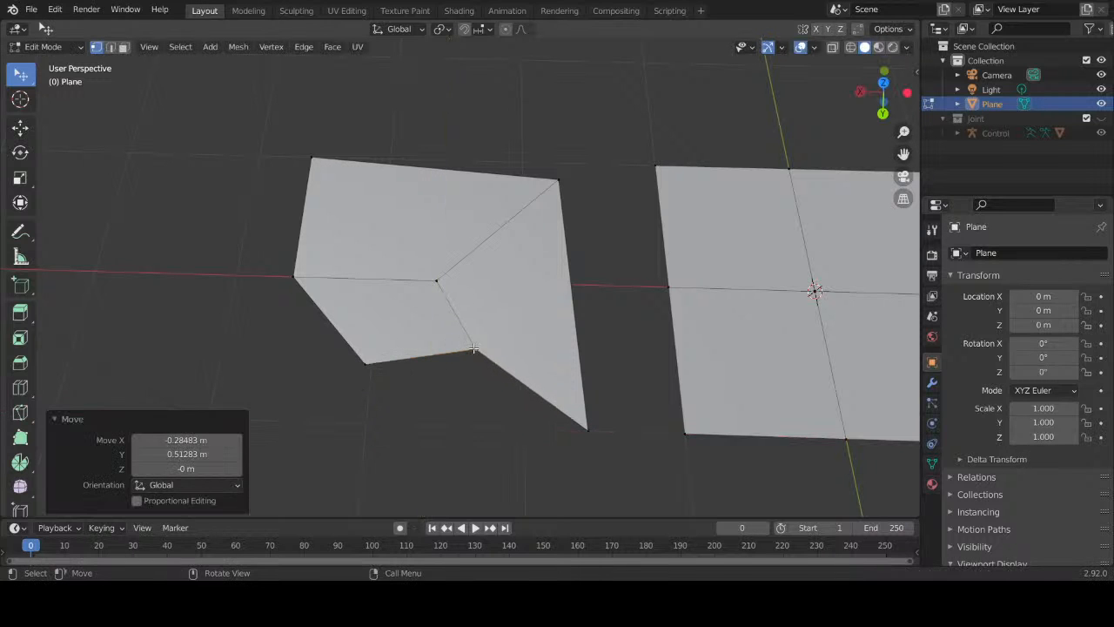
Step: Try moving the +X plane's inner +Y corner about 1 m toward -Y and its outer -Y corner inward, both locked to the XY plane
click(587, 426)
key(g)
key(shift+z)
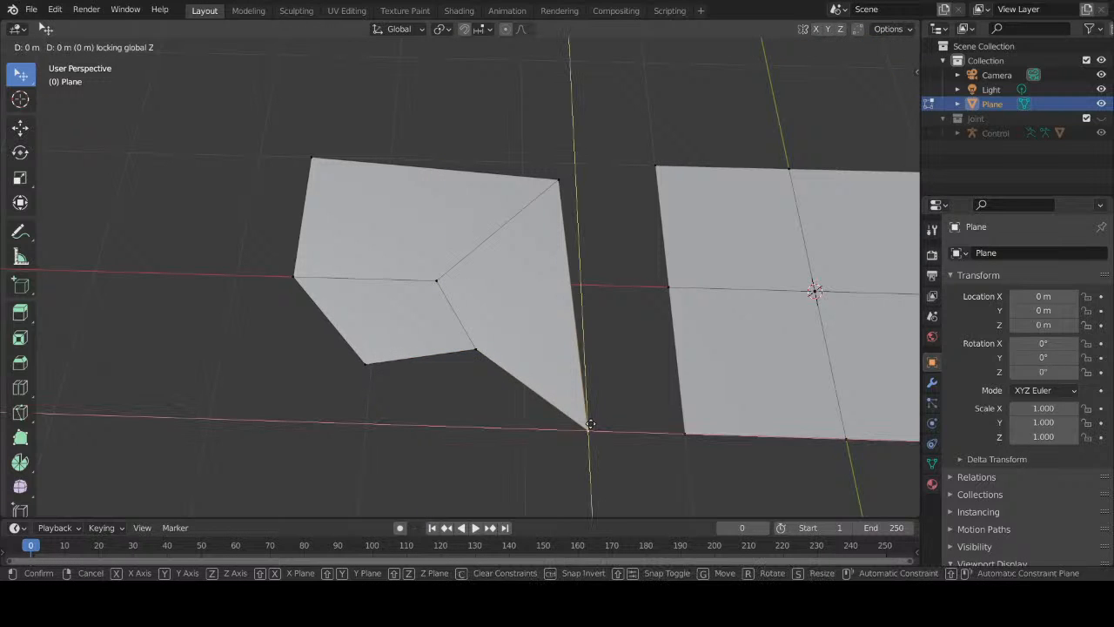
click(573, 279)
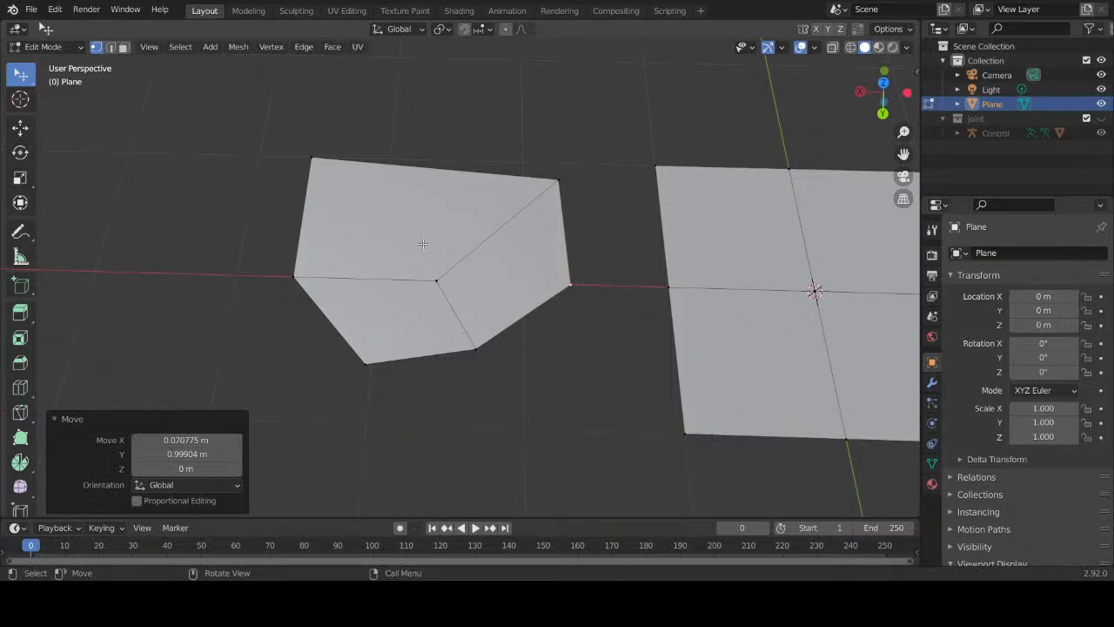
click(314, 157)
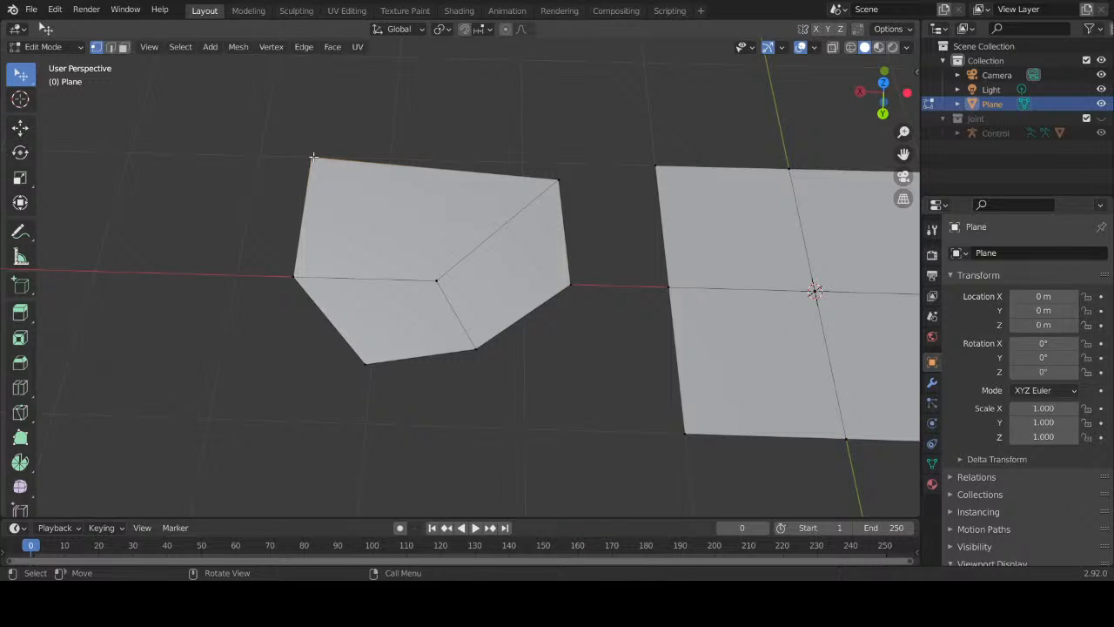
key(g)
key(shift+z)
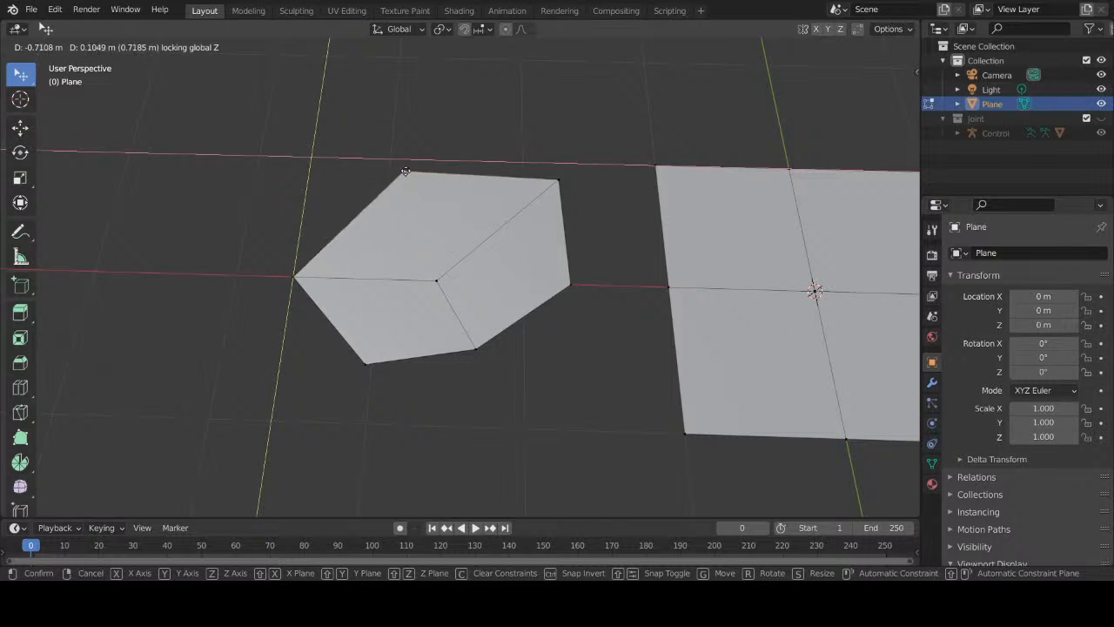
click(381, 168)
Step: Try shifting the +X plane's +Y edge-midpoint vertex outward in the XY plane, about 0.21 m along -X and 0.19 m along Y
click(488, 342)
key(g)
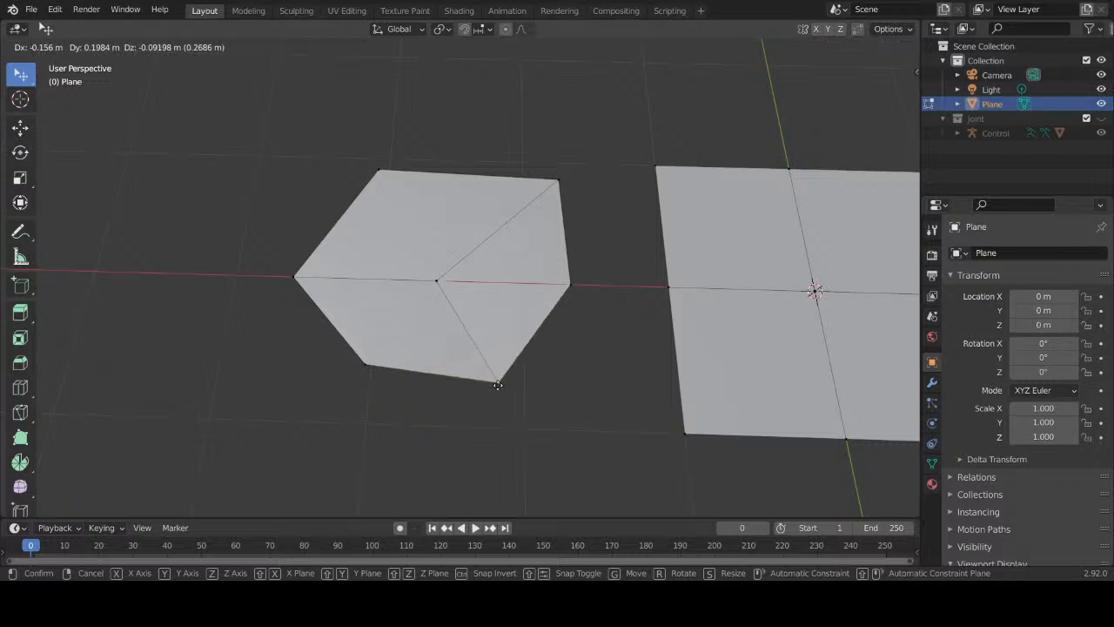
right_click(498, 384)
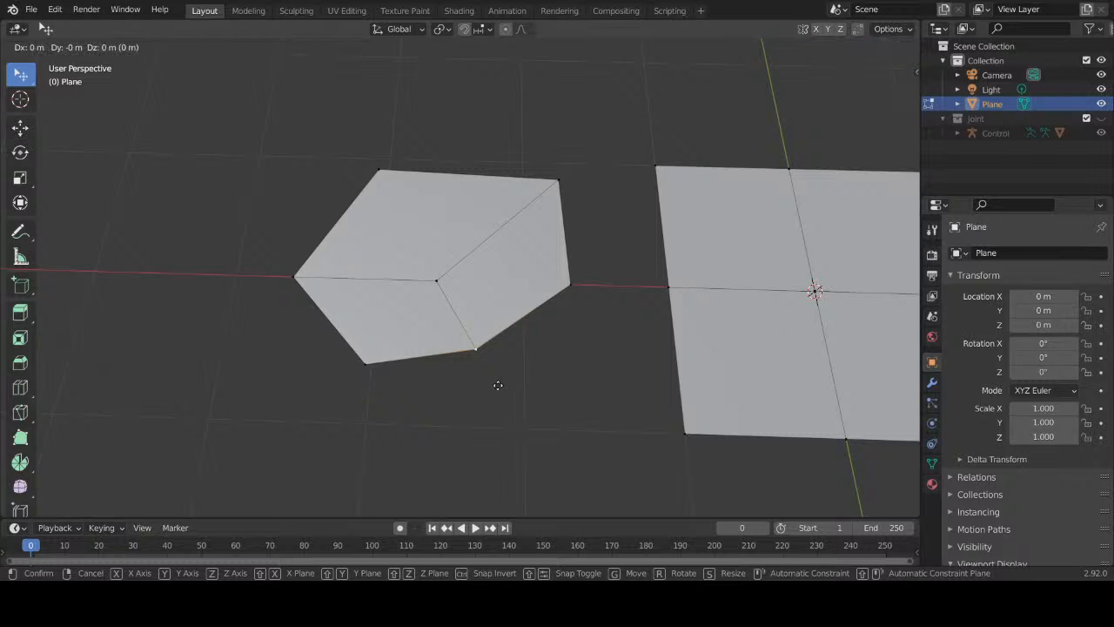
key(g)
key(z)
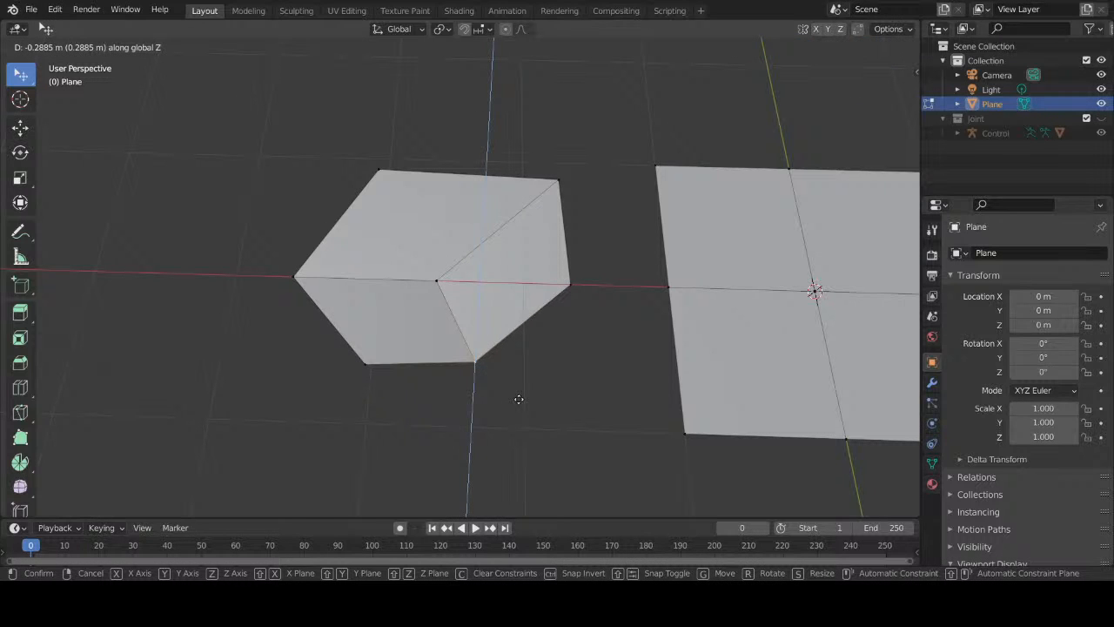
key(shift+z)
click(545, 419)
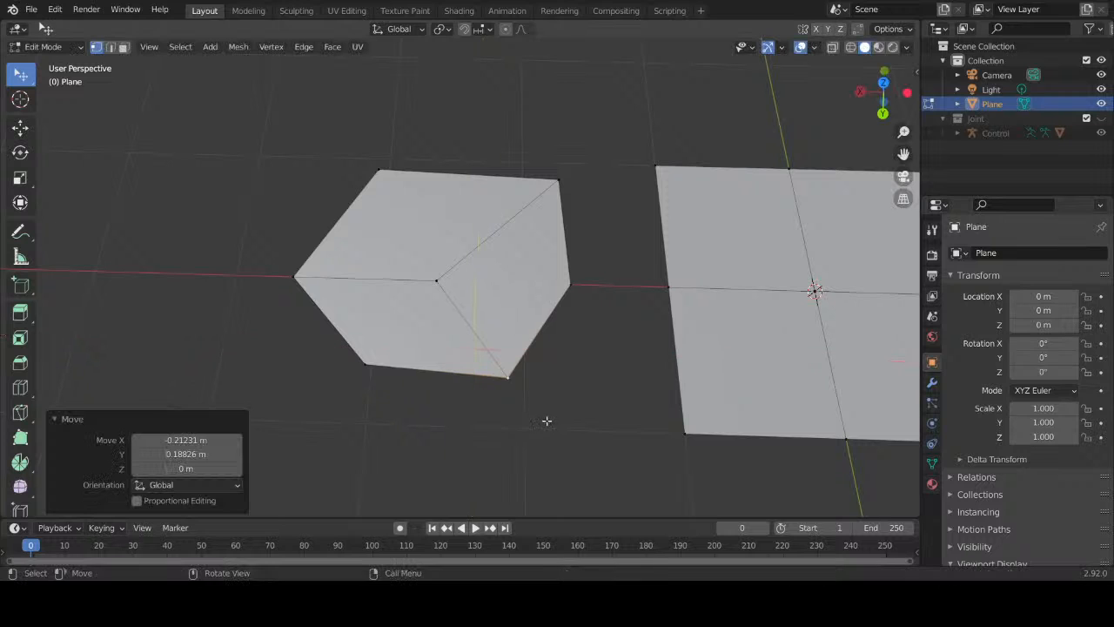
Step: Undo the trial vertex moves and, in top view, shift the +X plane's merged vertex toward the original plane within XY
middle_drag(475, 266, 487, 357)
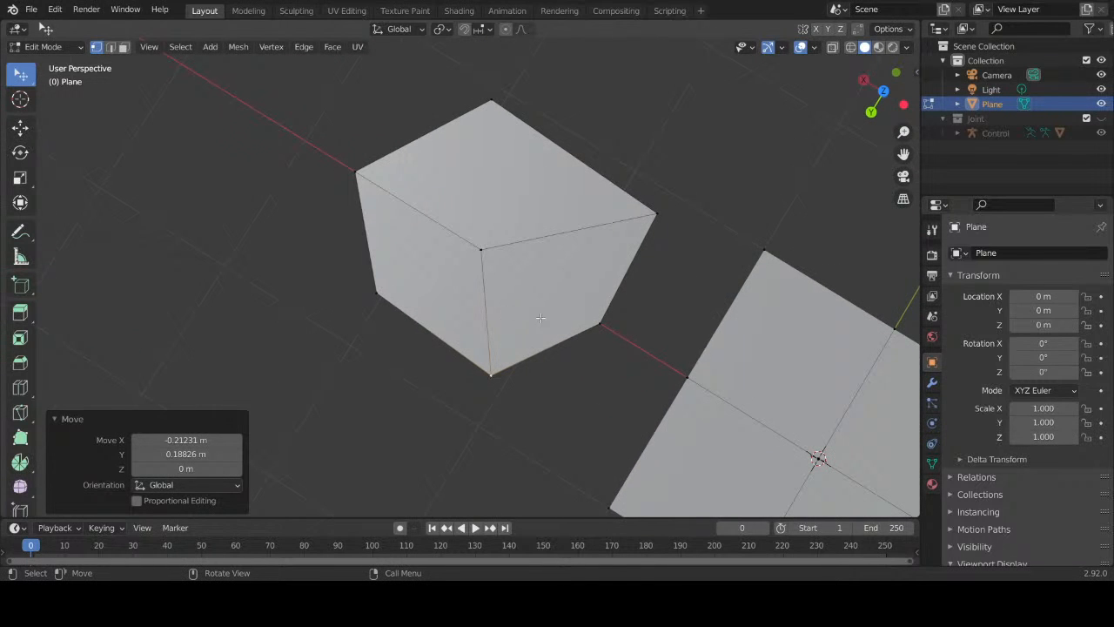
click(659, 213)
alt+middle_drag(684, 210, 632, 332)
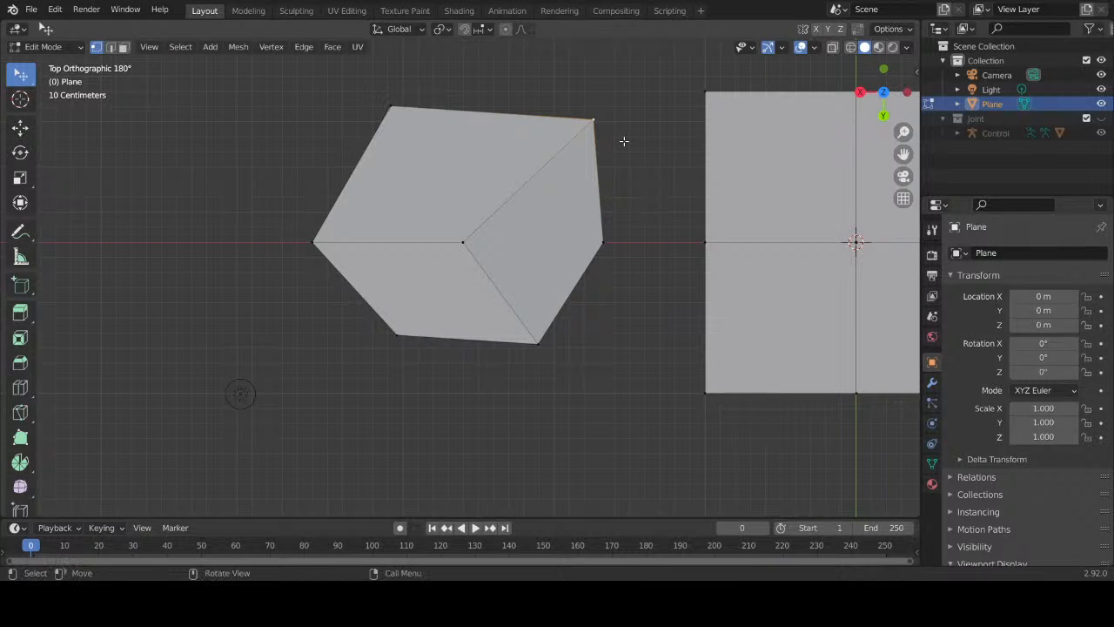
alt+middle_drag(639, 149, 480, 154)
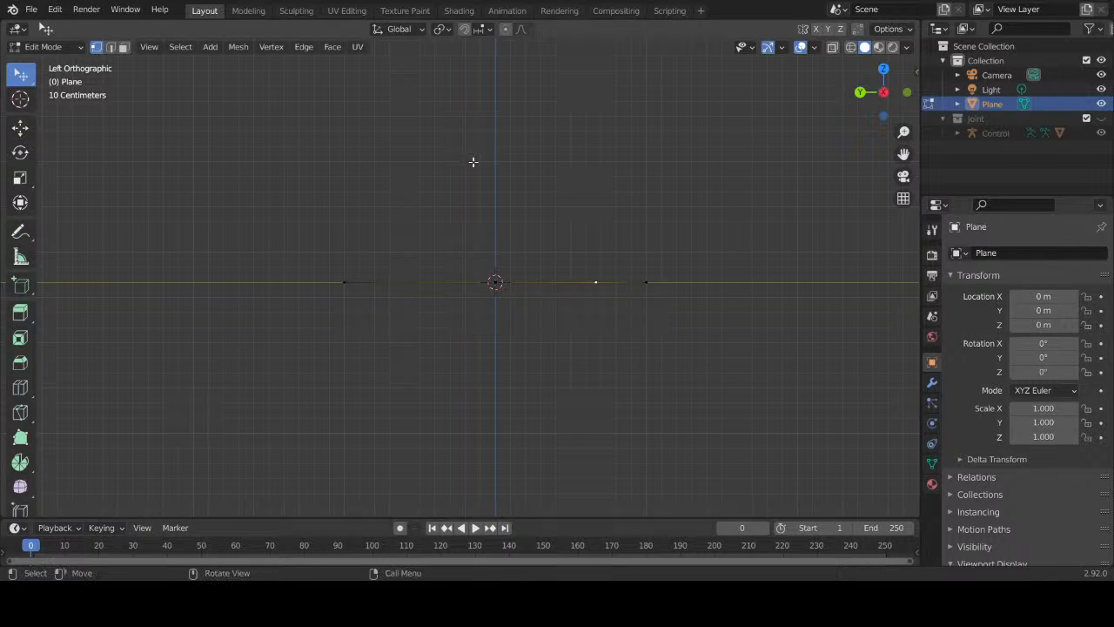
alt+middle_drag(443, 162, 462, 343)
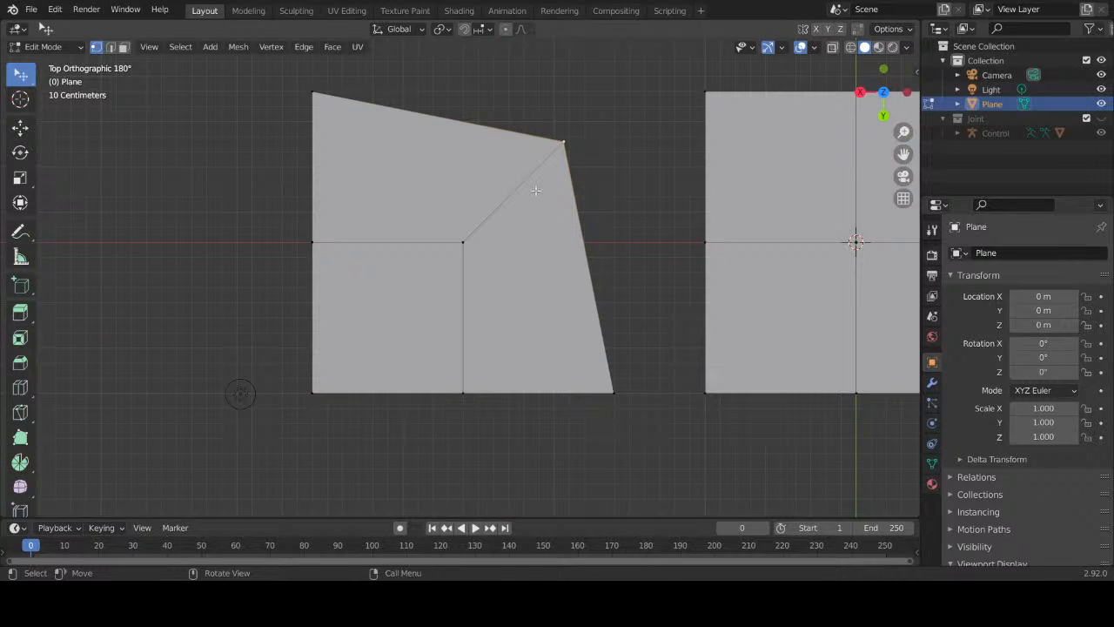
key(g)
key(shift+z)
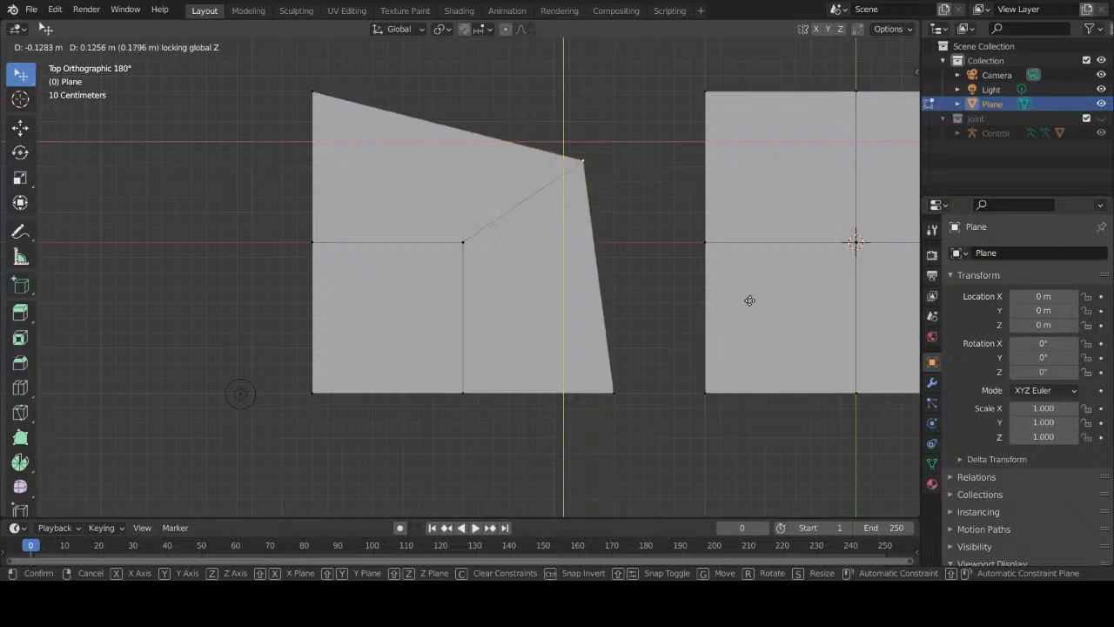
click(80, 369)
Step: Pull the +X plane's outer -Y corner, outer edge-midpoint and merged vertices inward around the center vertex
drag(309, 88, 386, 141)
drag(309, 236, 347, 216)
drag(386, 141, 450, 129)
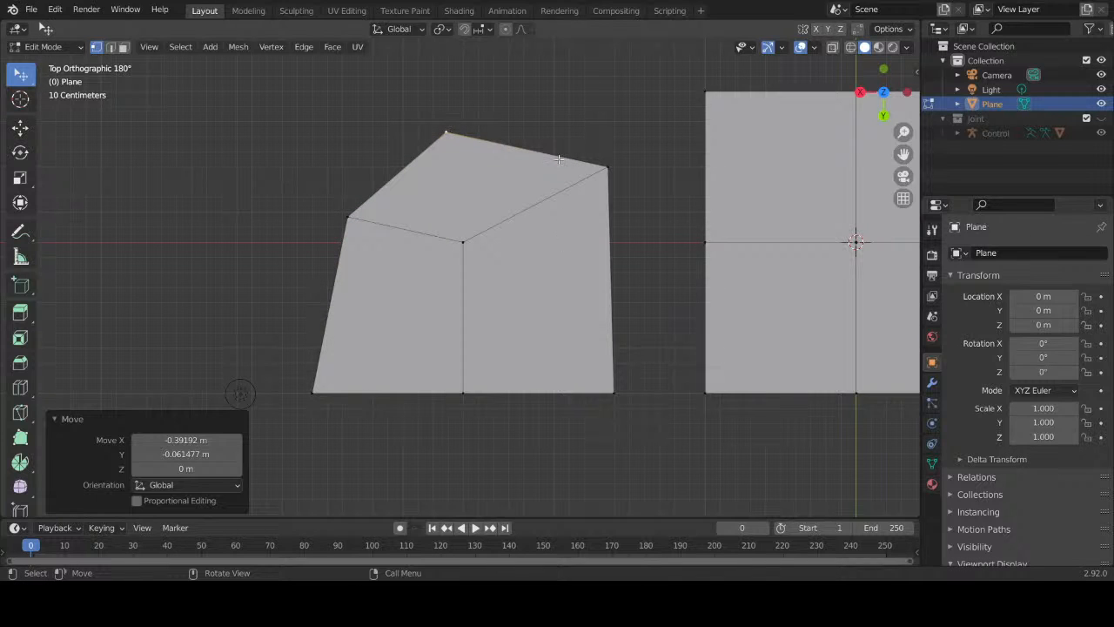
drag(607, 169, 572, 198)
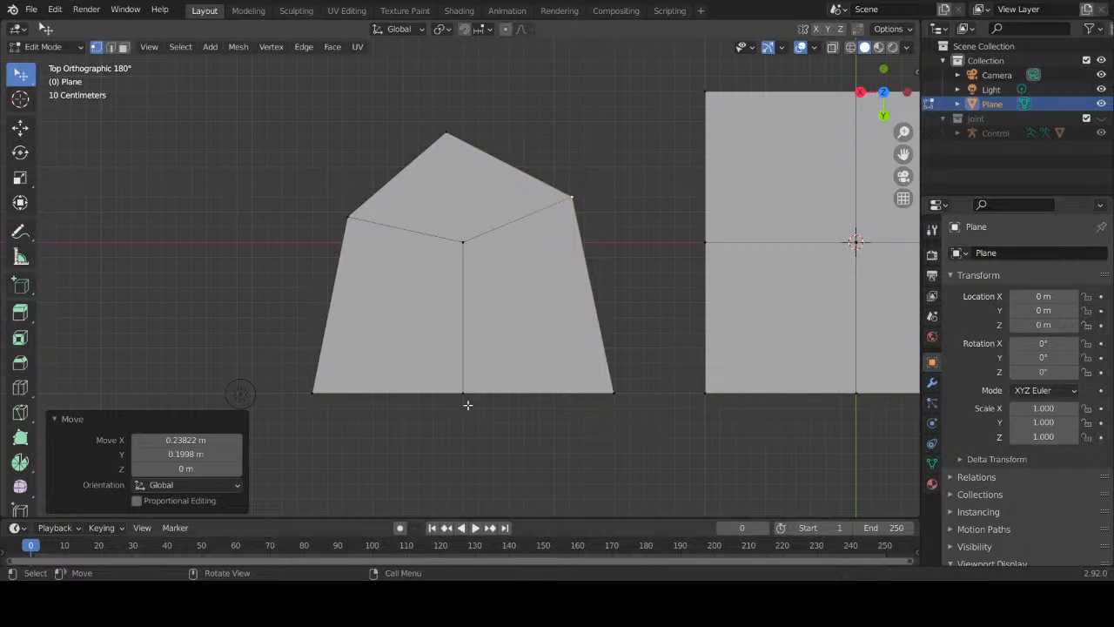
Step: Pull the +X plane's three +Y vertices and its -Y tip toward the center, forming a hexagonal outline like a cube in perspective
drag(467, 404, 460, 344)
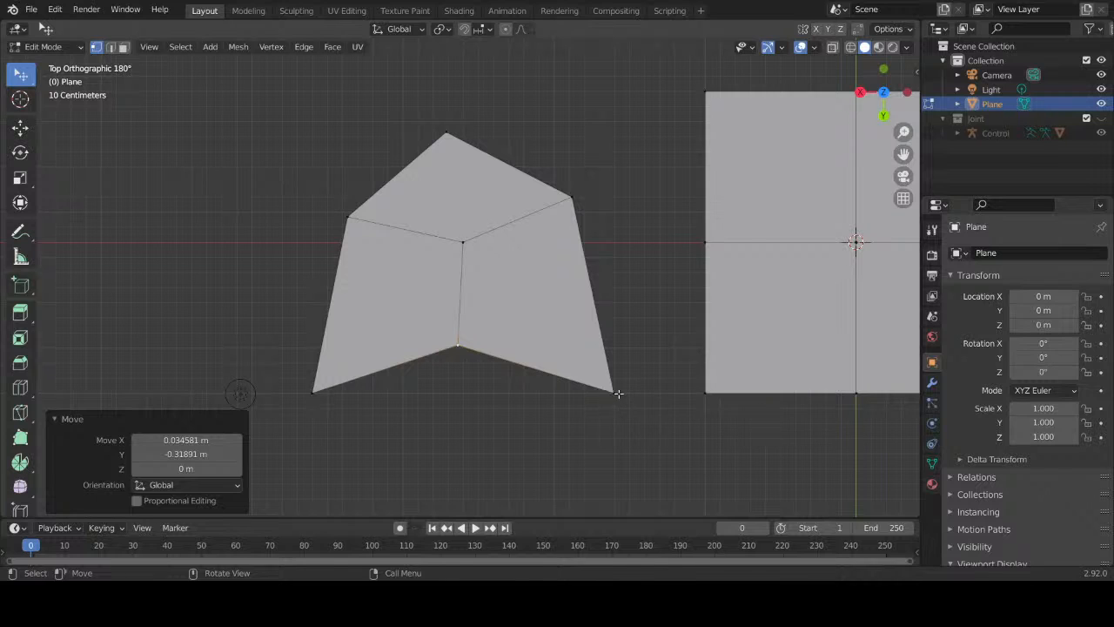
drag(618, 393, 577, 305)
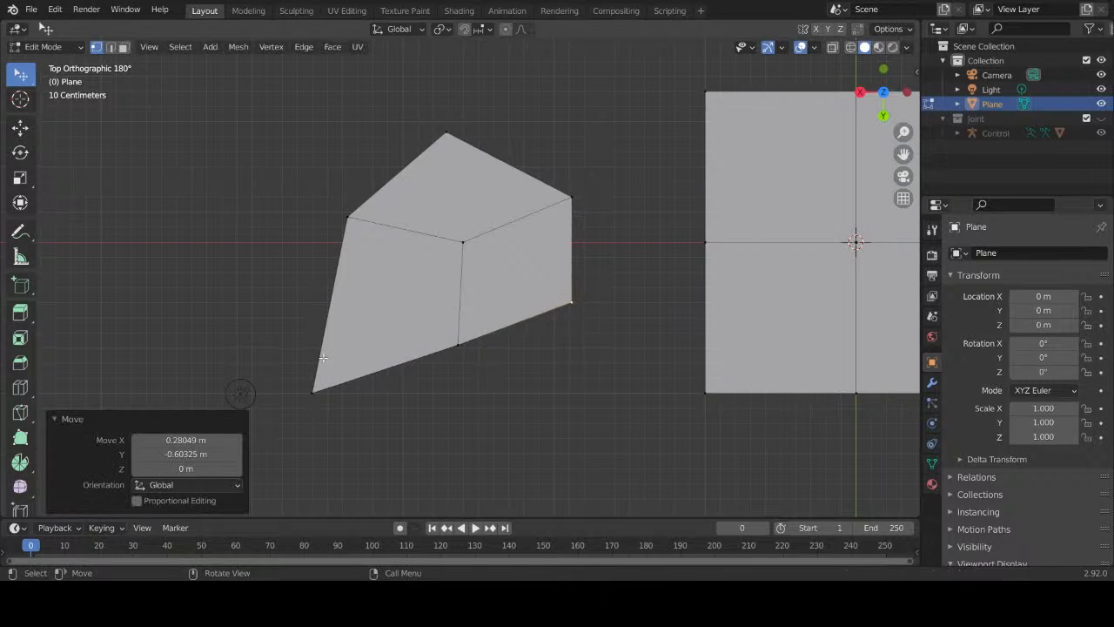
drag(319, 392, 349, 293)
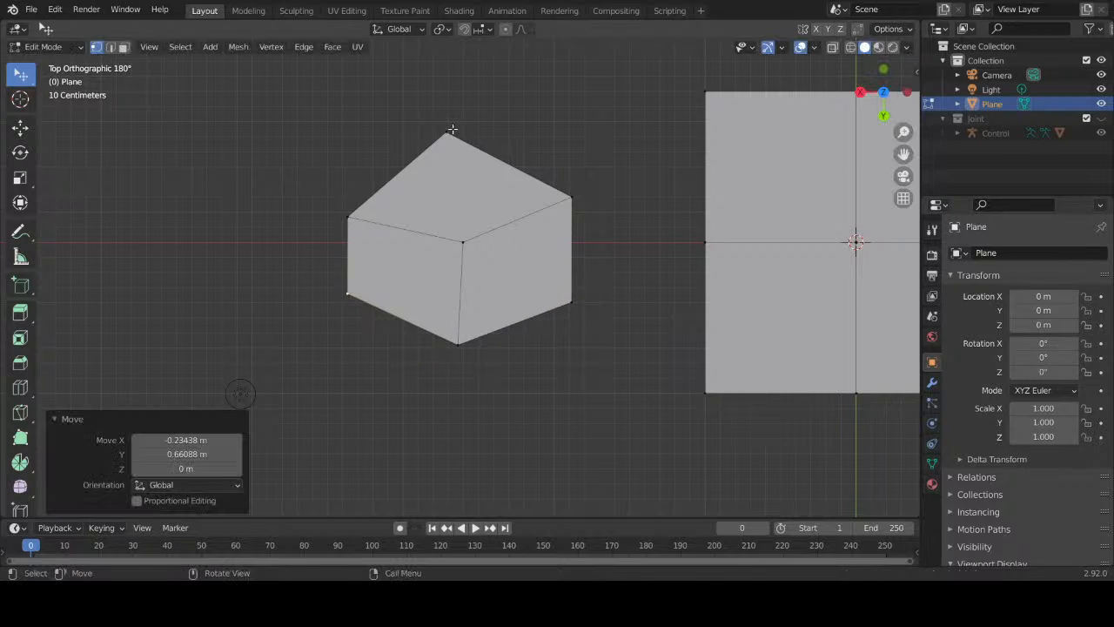
drag(451, 129, 454, 181)
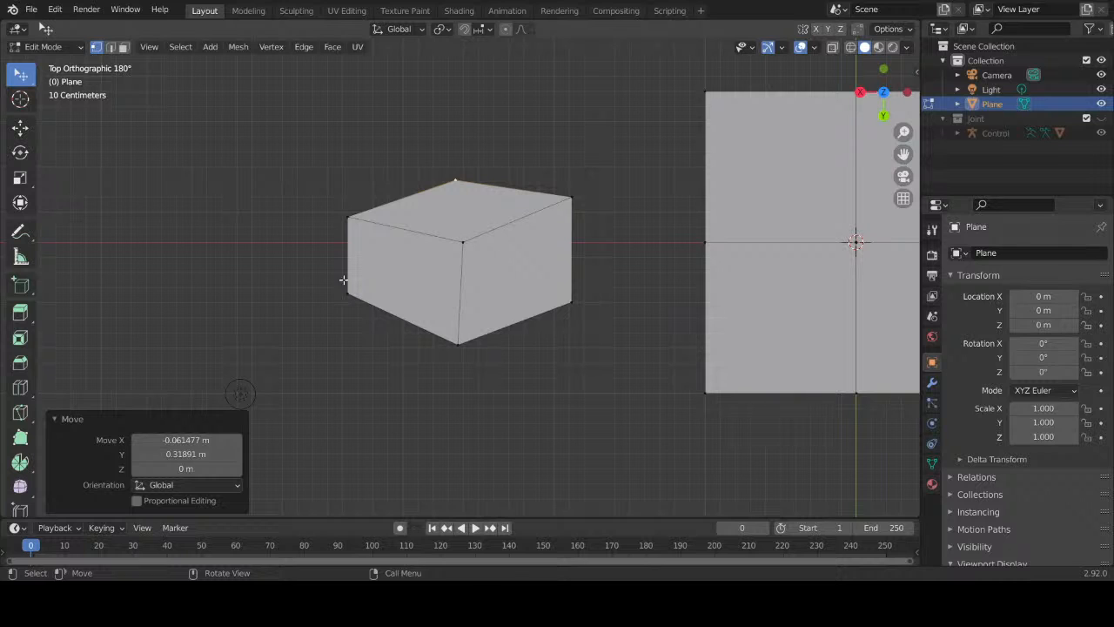
Step: Fine-tune the +Y vertices and -Y tip of the cube-like outline to balance its three quads, and deselect everything
mouse_move(347, 293)
mouse_down()
mouse_move(359, 320)
mouse_move(351, 314)
mouse_up()
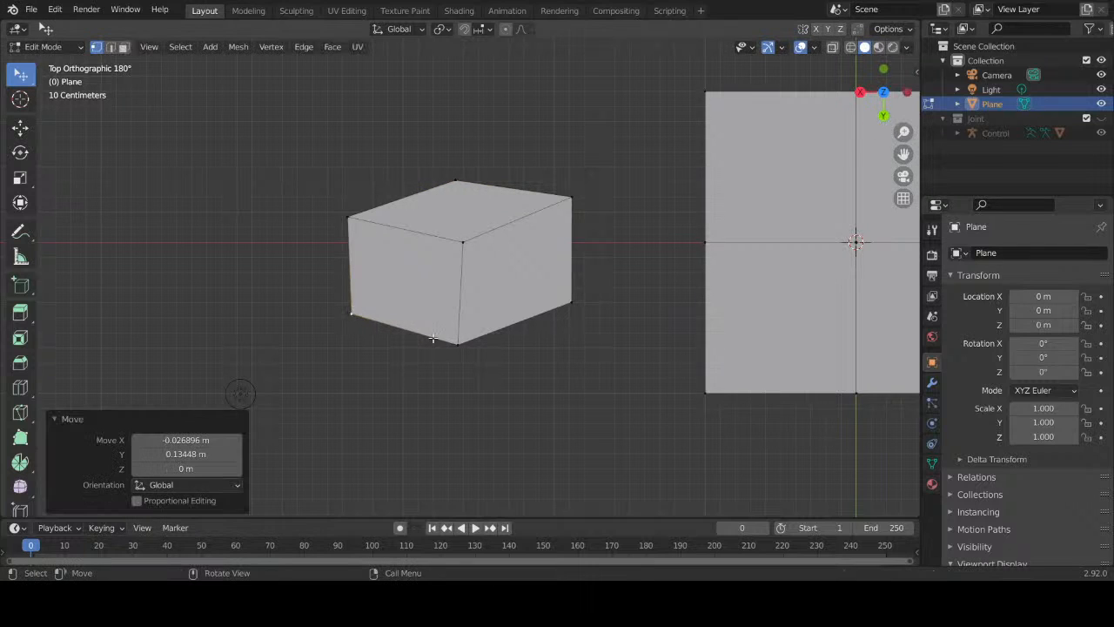
drag(458, 345, 461, 346)
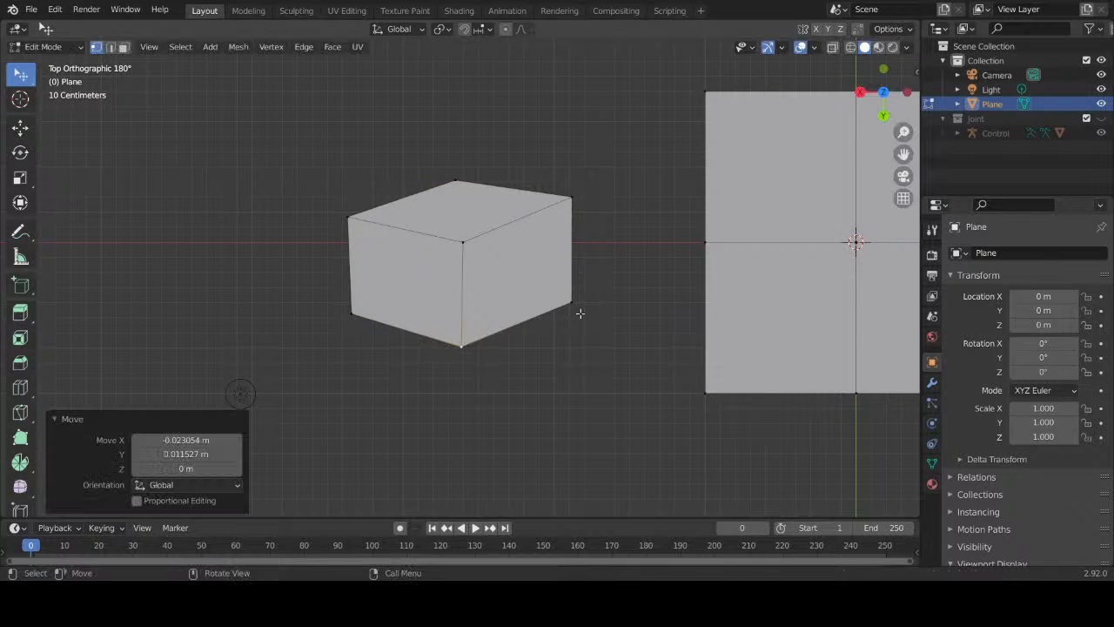
click(570, 306)
drag(570, 305, 567, 308)
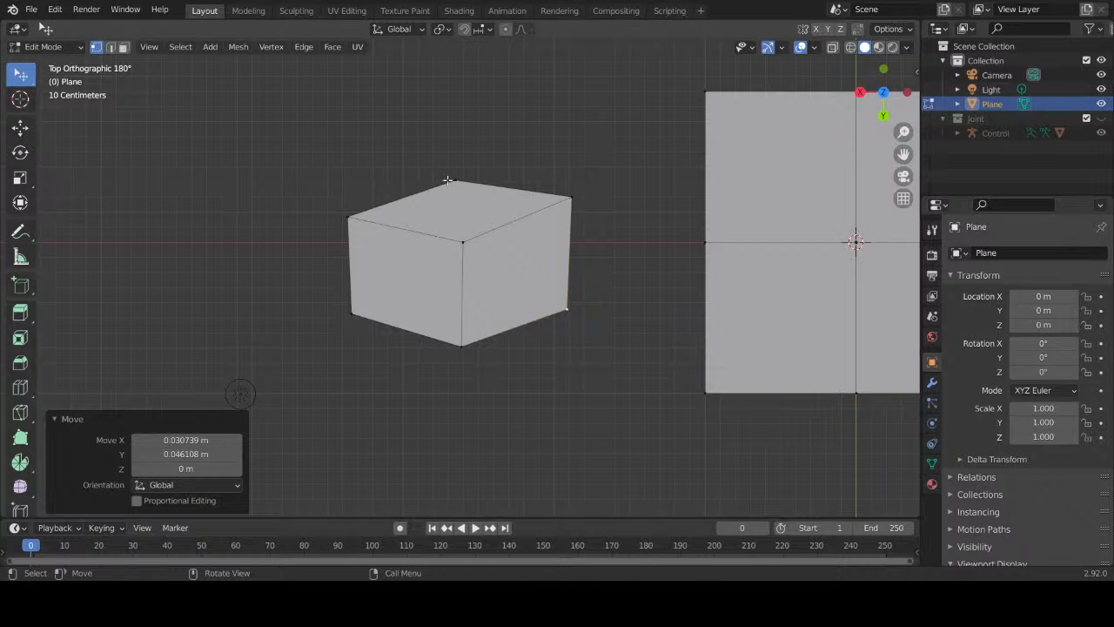
drag(447, 180, 453, 177)
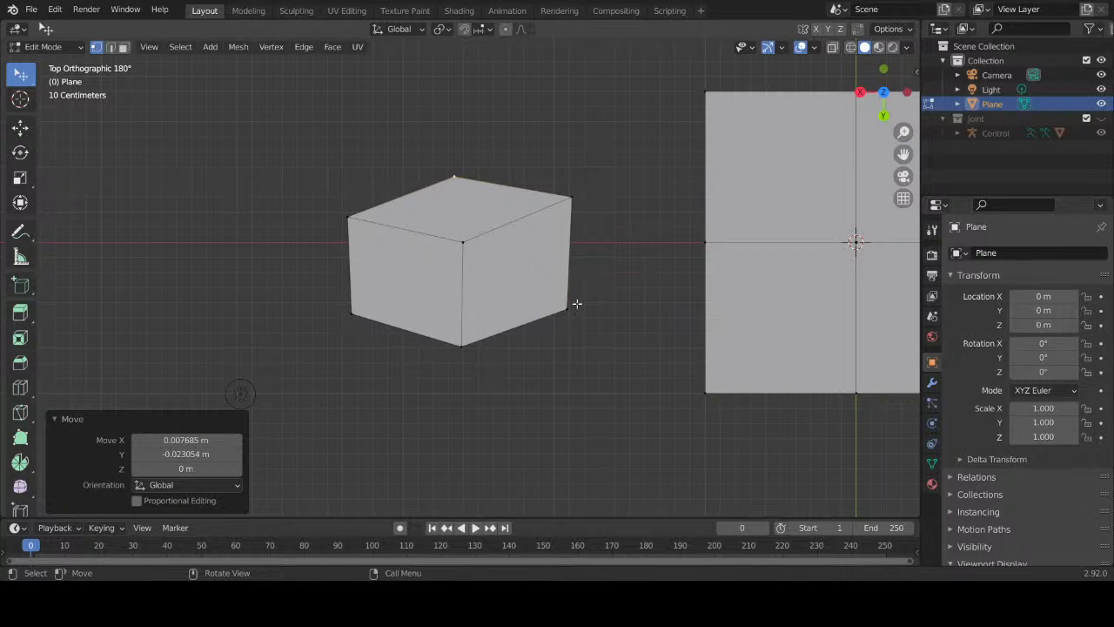
drag(570, 306, 566, 289)
click(462, 346)
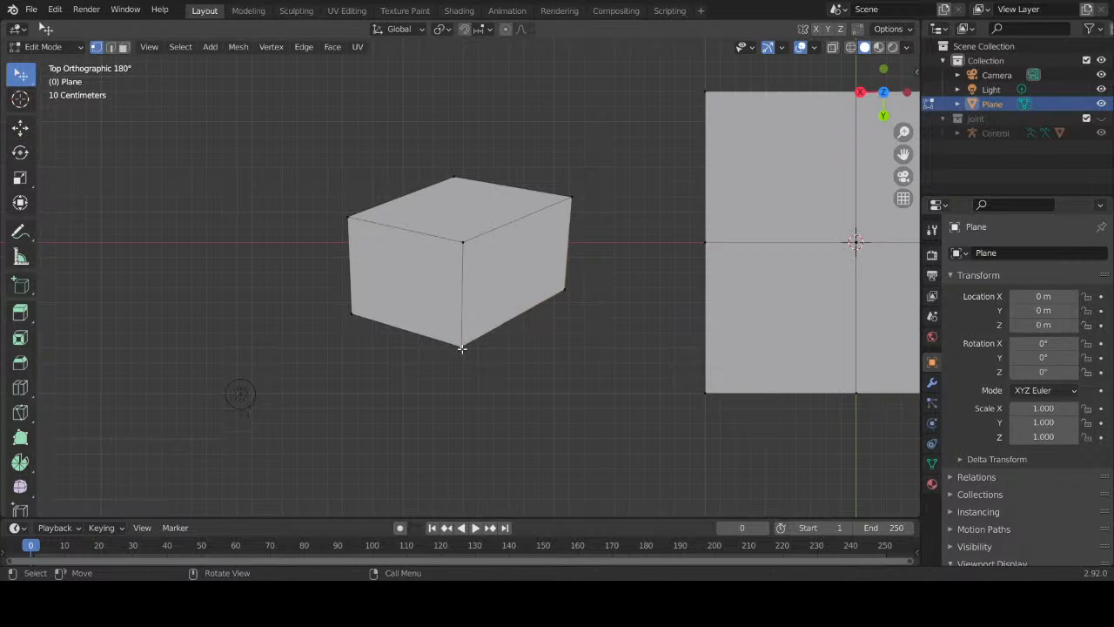
drag(462, 348, 465, 353)
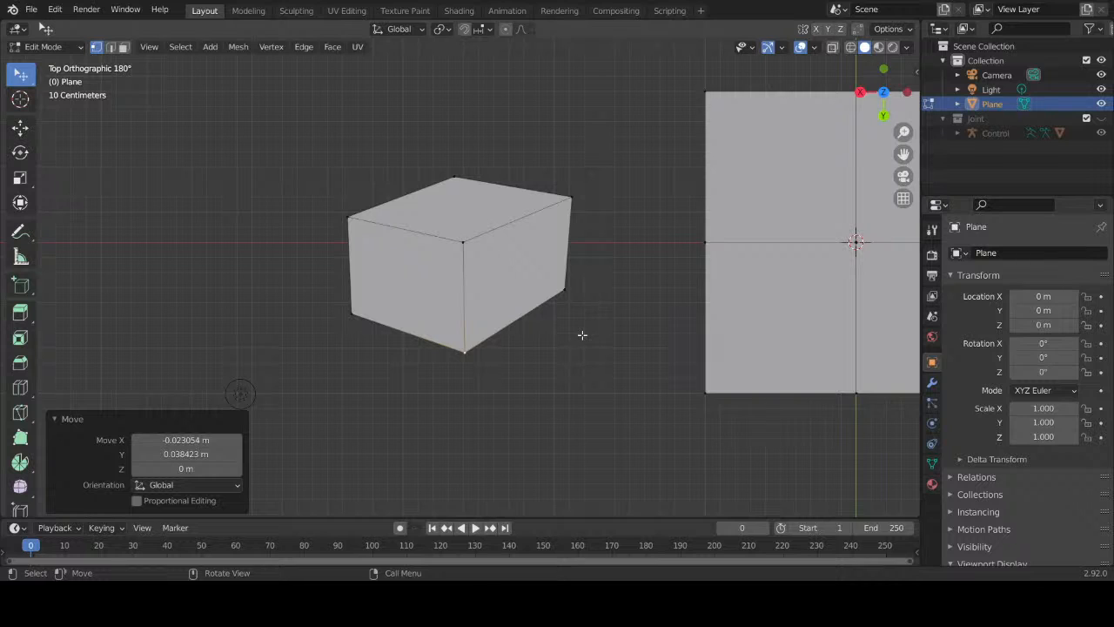
click(610, 229)
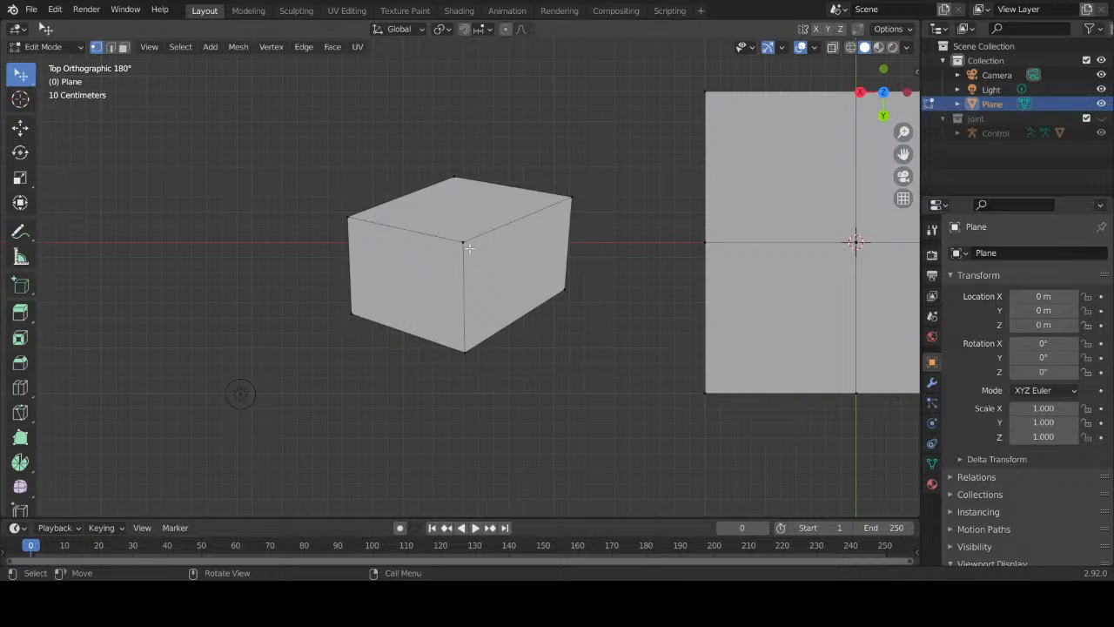
Step: Preview loop cuts across the three-quad shape and the original four-quad plane to compare their edge flow, cancelling both cuts
key(ctrl+r)
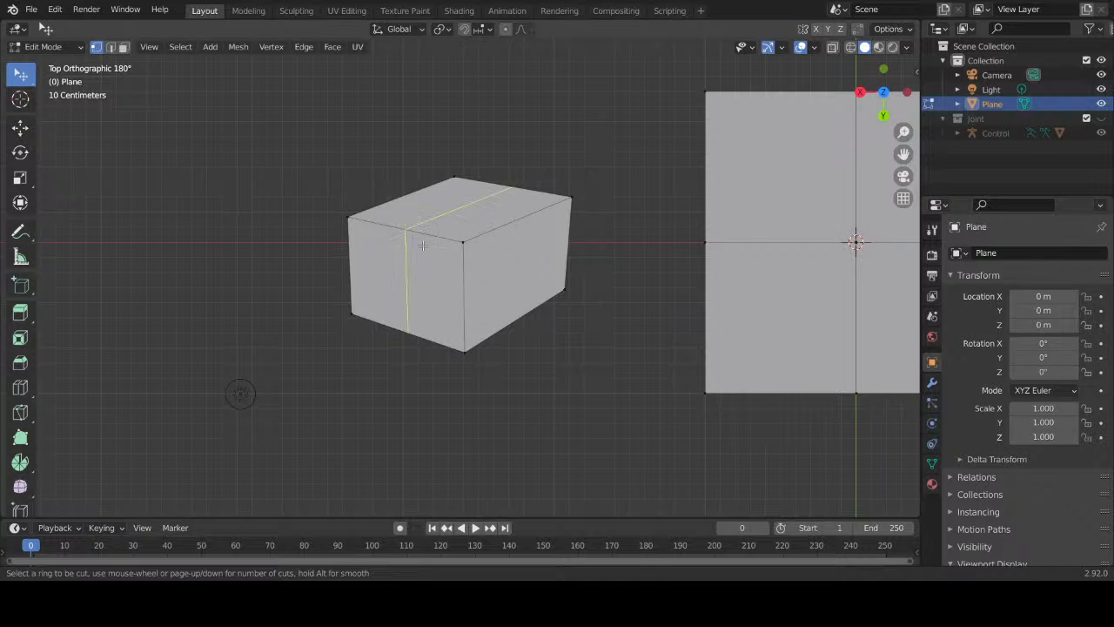
key(Escape)
key(KP_Decimal)
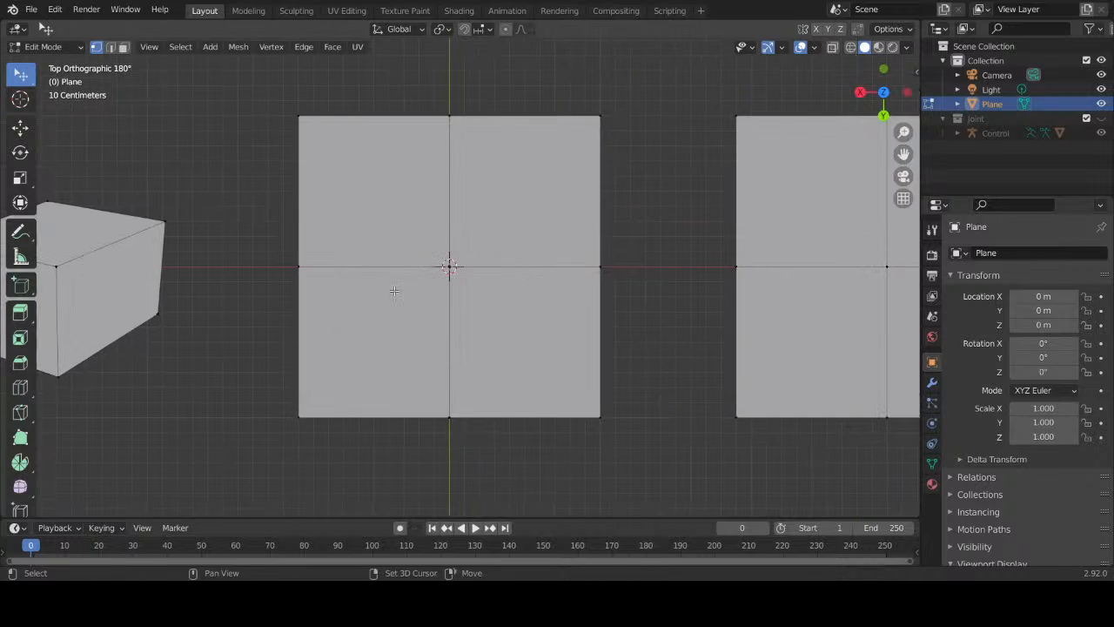
key(ctrl+r)
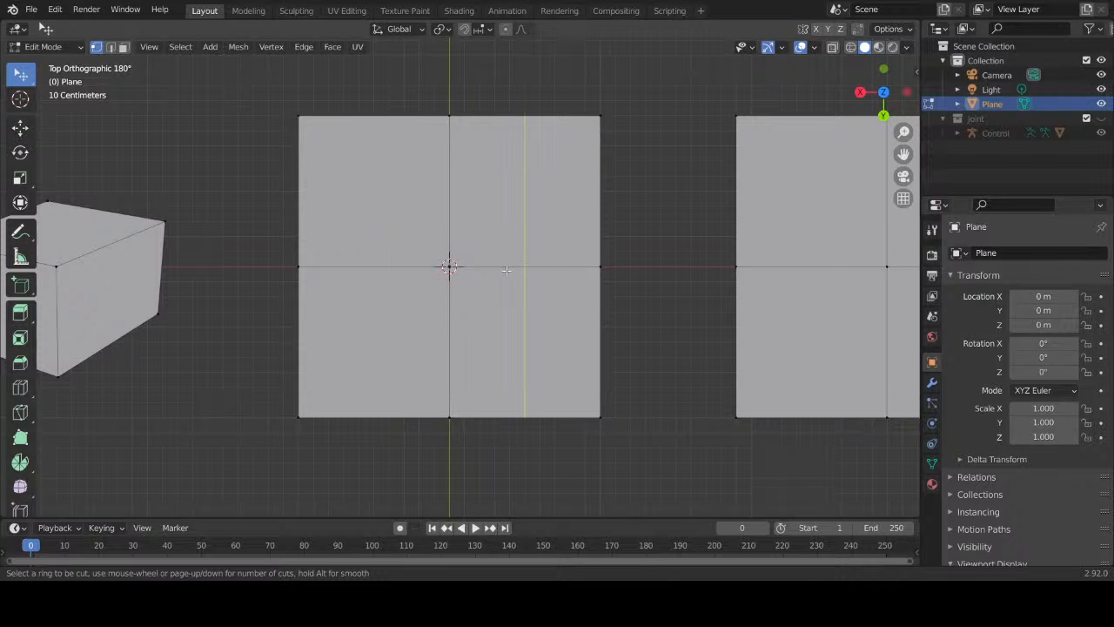
key(Escape)
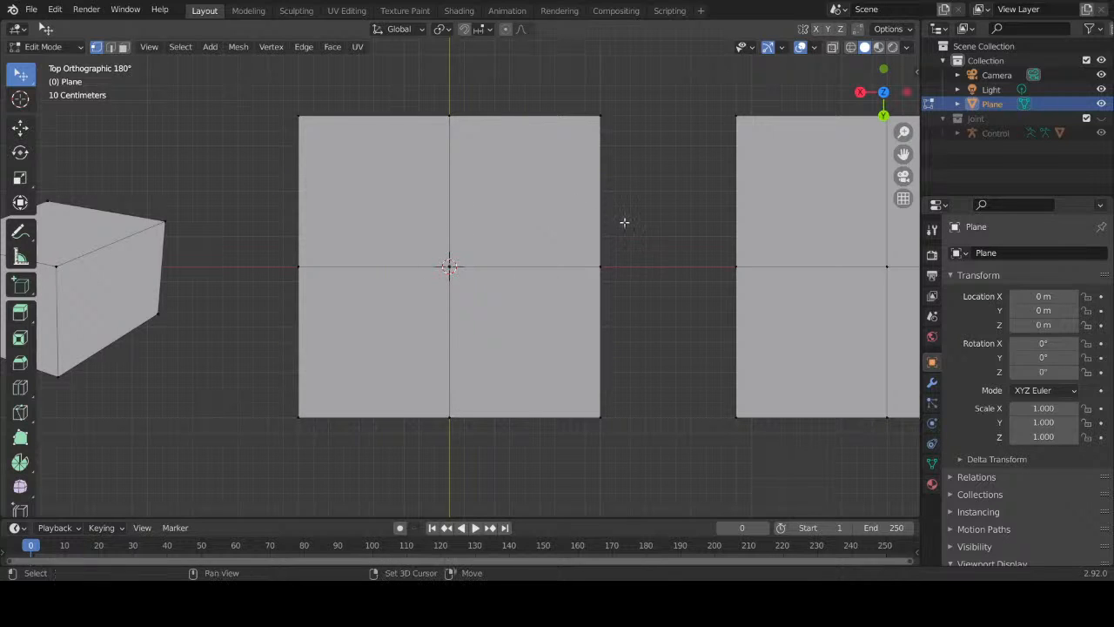
Step: Rip the -X plane's -Y edge-midpoint vertex and spread the two split vertices apart into a V-shaped gap
shift+middle_drag(659, 222, 376, 242)
shift+middle_drag(611, 142, 450, 161)
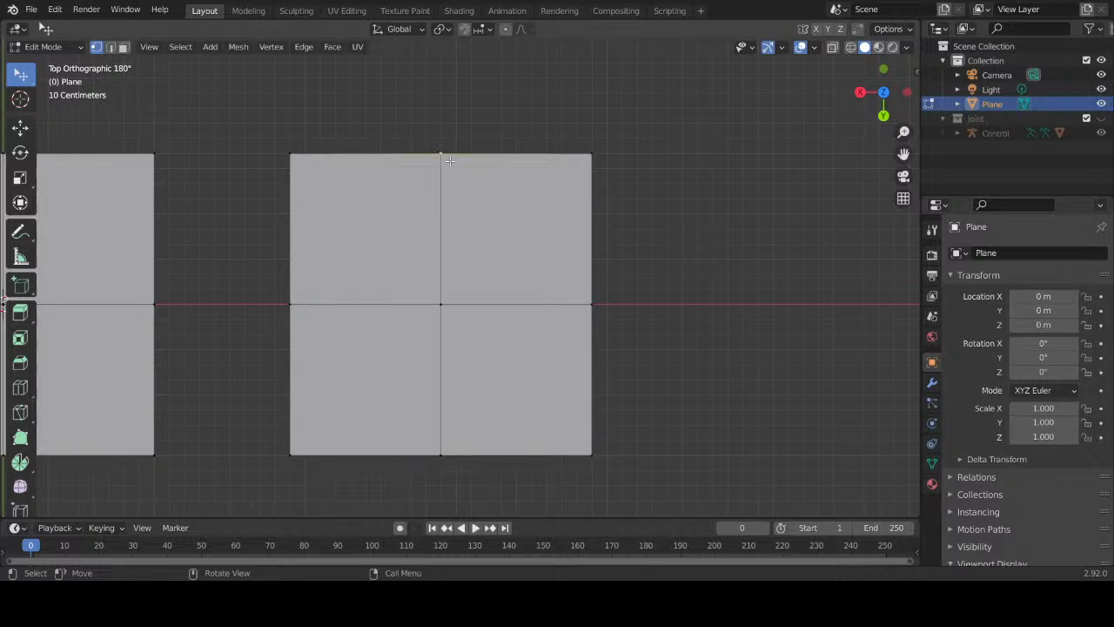
key(v)
click(541, 157)
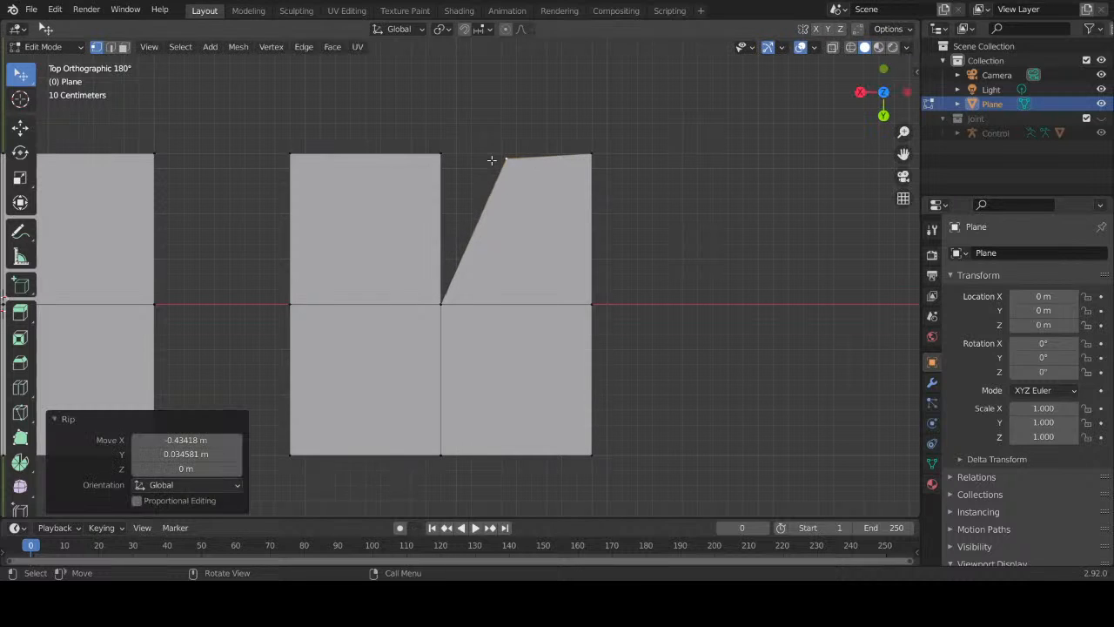
click(439, 152)
drag(440, 151, 351, 154)
Step: Fill the V-shaped gap with a fifth quad and place its outer vertex as a tip pointing toward -Y
mouse_move(440, 305)
mouse_down()
mouse_move(433, 289)
mouse_move(436, 299)
mouse_up()
key(f)
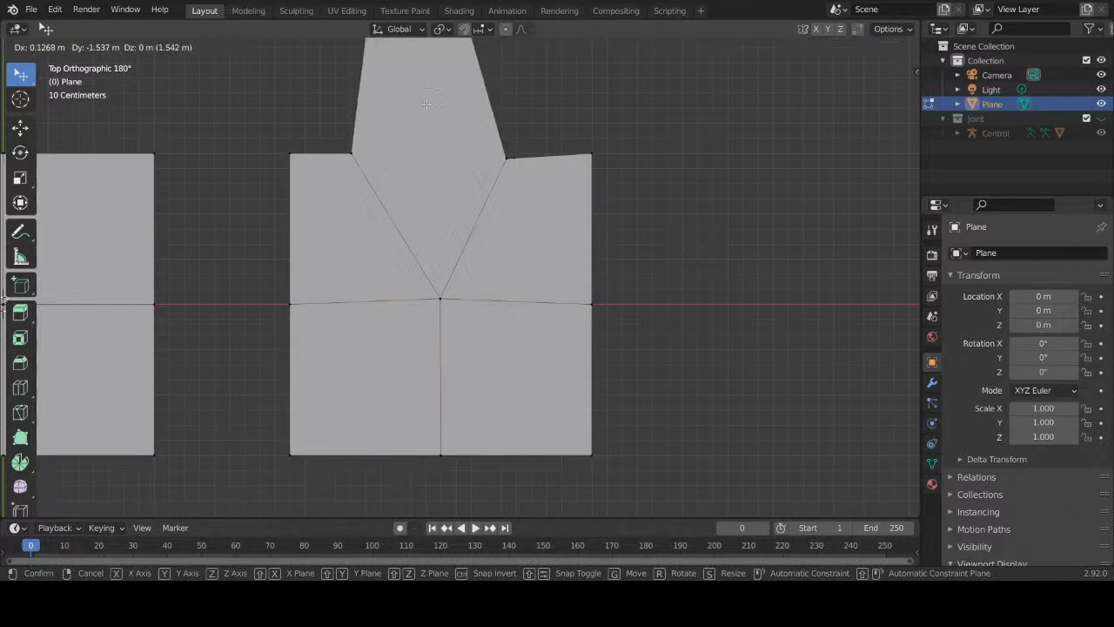
click(432, 353)
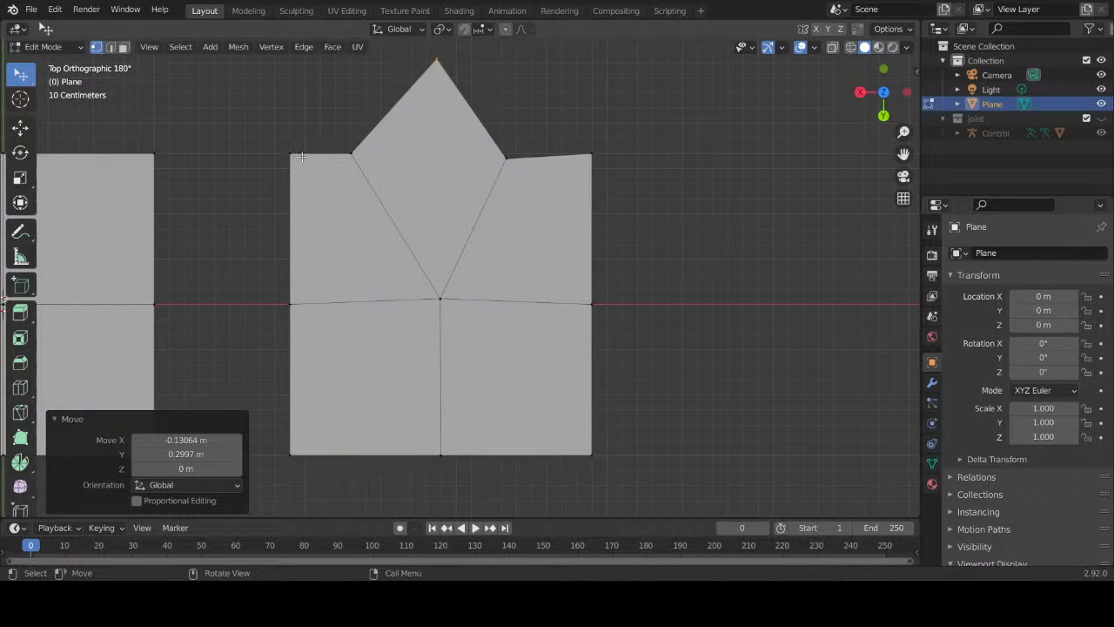
Step: Reposition the -X plane's +X side corner and midpoint, its +Y midpoint and the center vertex to begin a star outline
drag(300, 157, 266, 217)
drag(284, 304, 311, 354)
drag(440, 453, 435, 429)
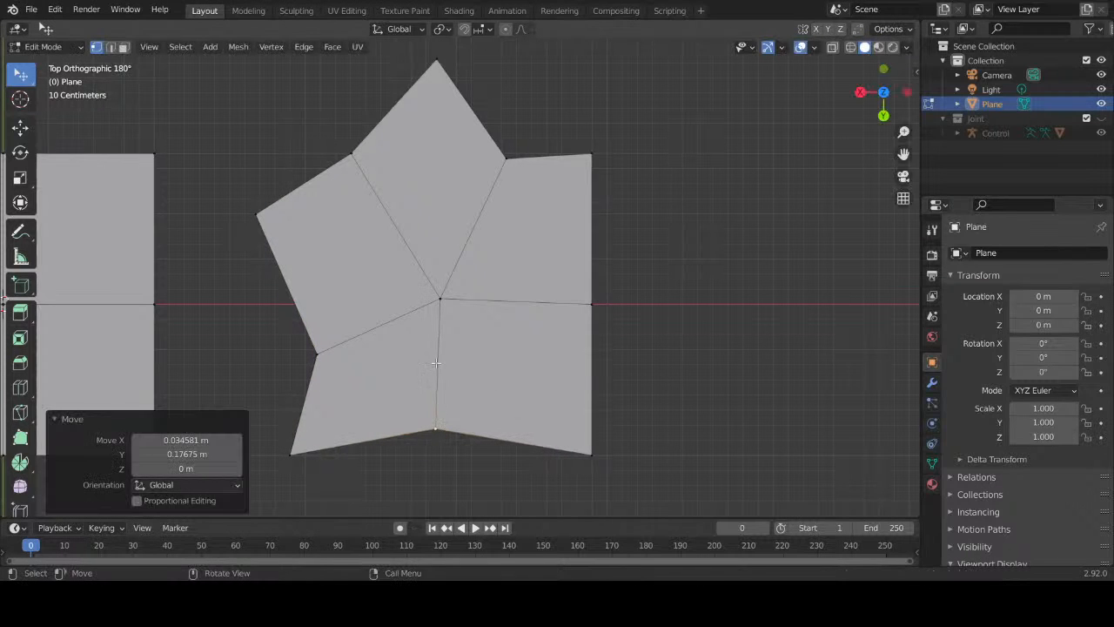
drag(439, 299, 435, 285)
Step: Pull the -X edge midpoint inward and reposition both -X corners and the +Y inner vertex to form the star's remaining arms
drag(591, 304, 567, 297)
click(593, 157)
drag(592, 159, 639, 183)
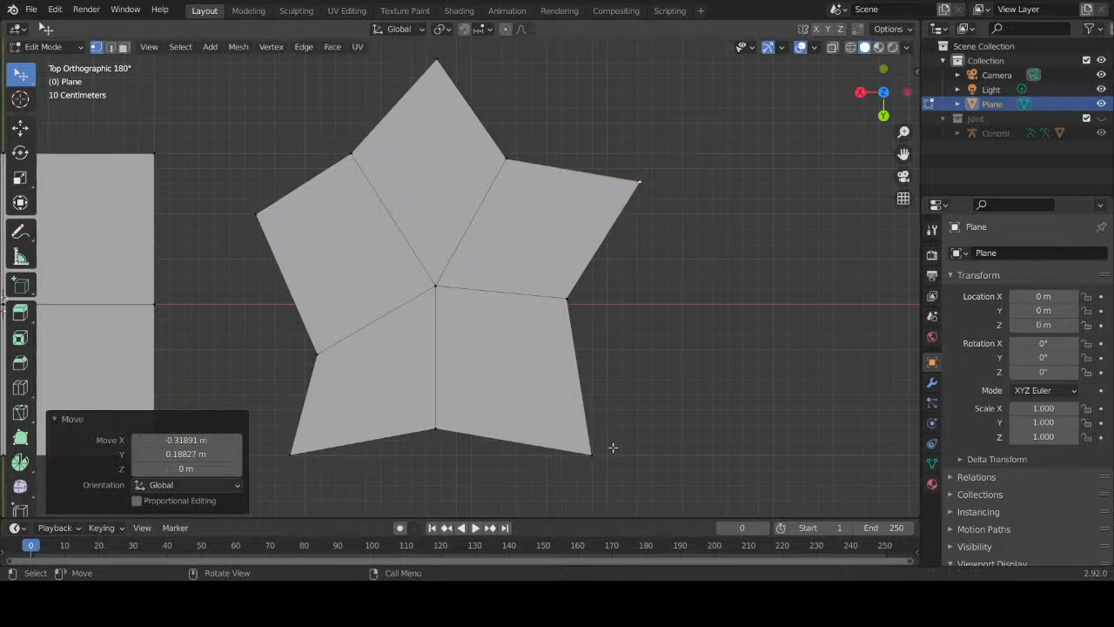
drag(596, 455, 600, 445)
drag(431, 431, 453, 434)
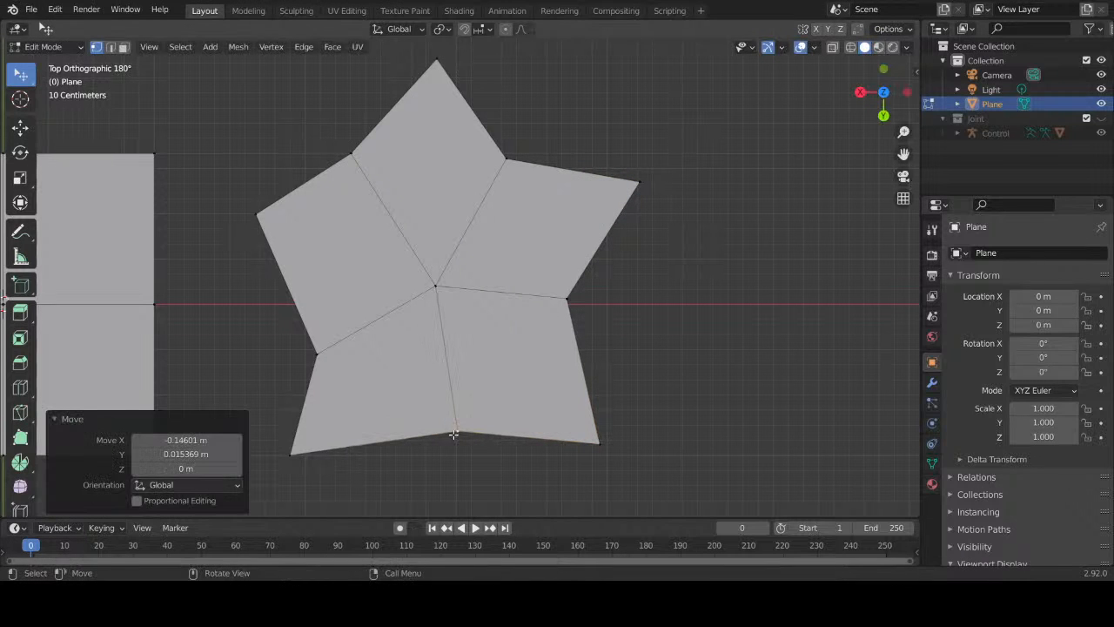
Step: Refine the star's +X arm by moving its tip outward and adjusting both adjacent inner vertices and the +Y inner vertex
drag(312, 340, 311, 315)
drag(349, 157, 338, 186)
drag(256, 214, 234, 232)
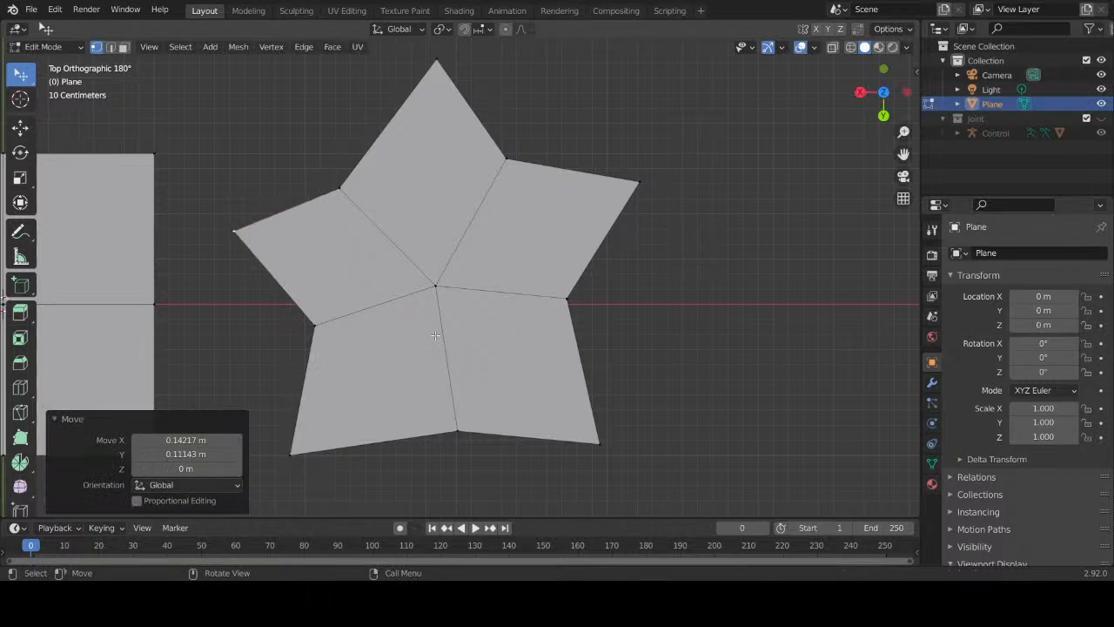
drag(463, 429, 454, 413)
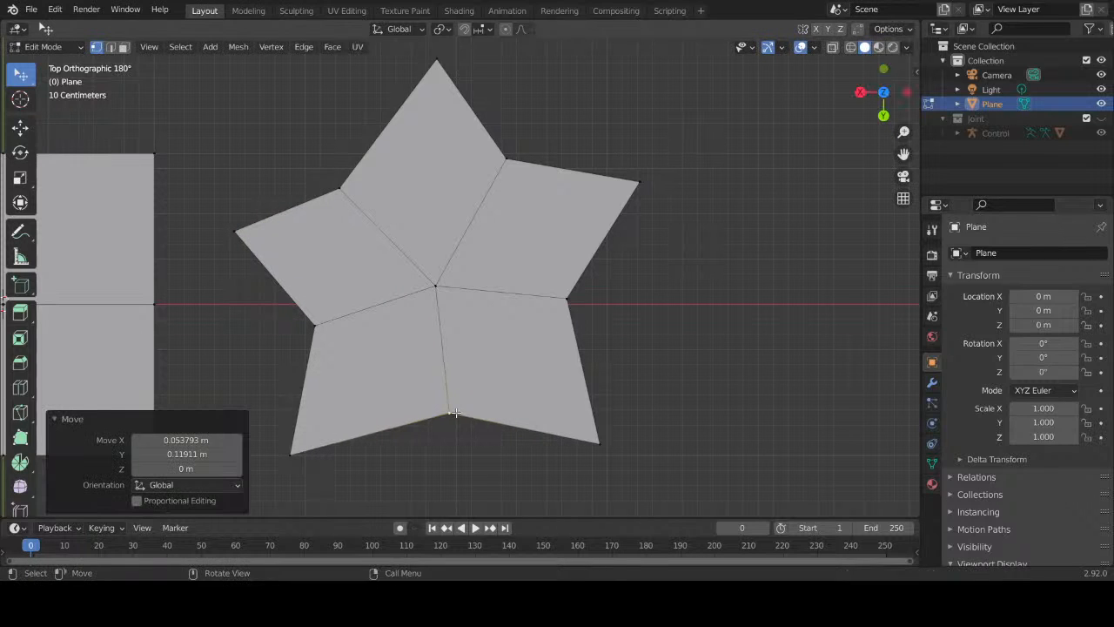
Step: Preview a loop cut across the five-quad star to check its edge flow, cancelling the cut
key(ctrl+r)
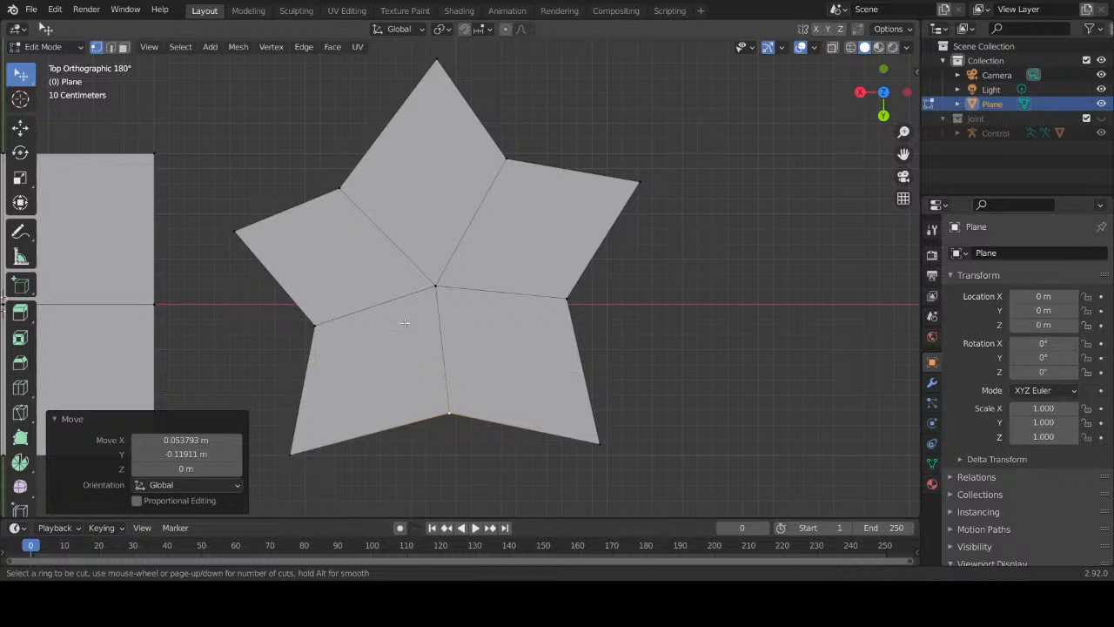
key(Escape)
mouse_move(461, 327)
shift+middle_down()
mouse_move(519, 312)
mouse_move(558, 278)
mouse_move(452, 321)
shift+middle_up()
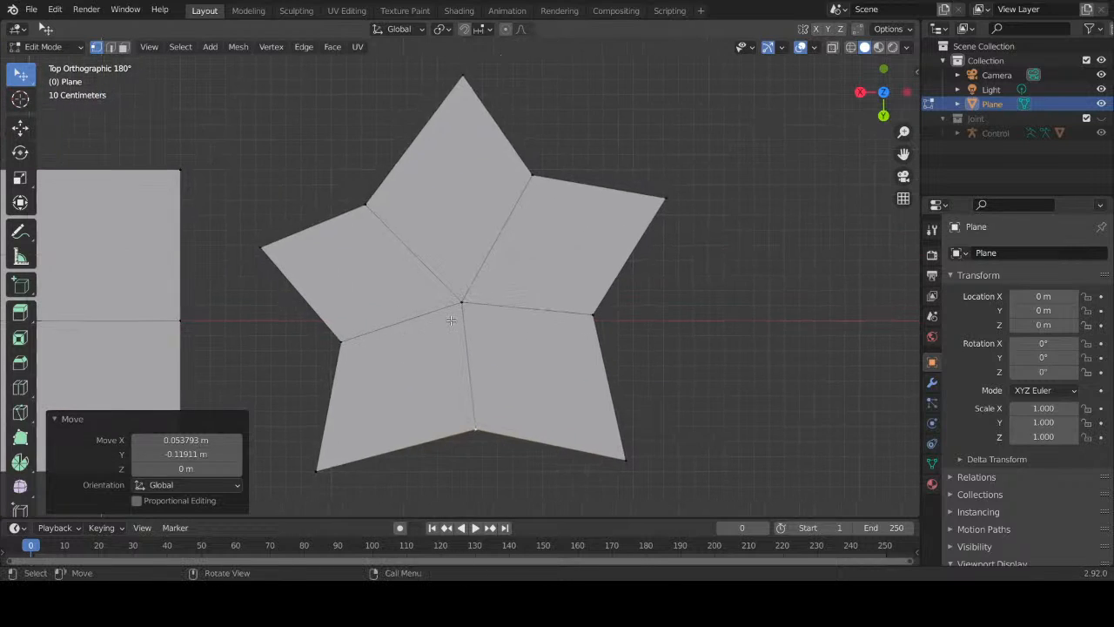
scroll(418, 326, down, 6)
scroll(384, 329, up, 5)
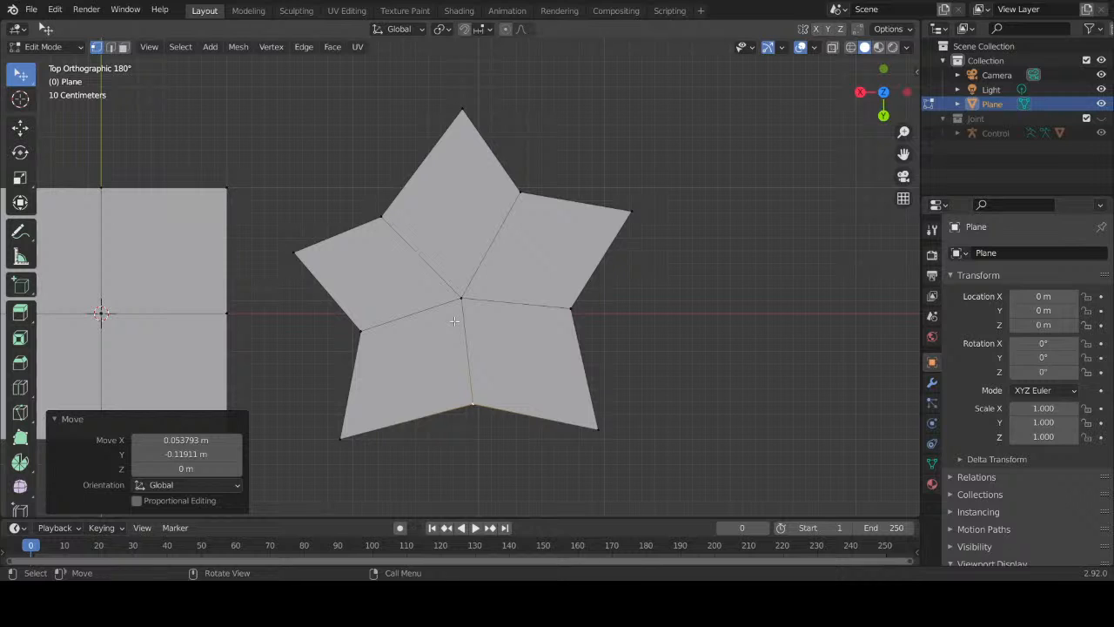
Step: Compare how many edges meet at the center vertices of the cube-like shape, the four-quad plane and the star
shift+middle_drag(296, 311, 597, 319)
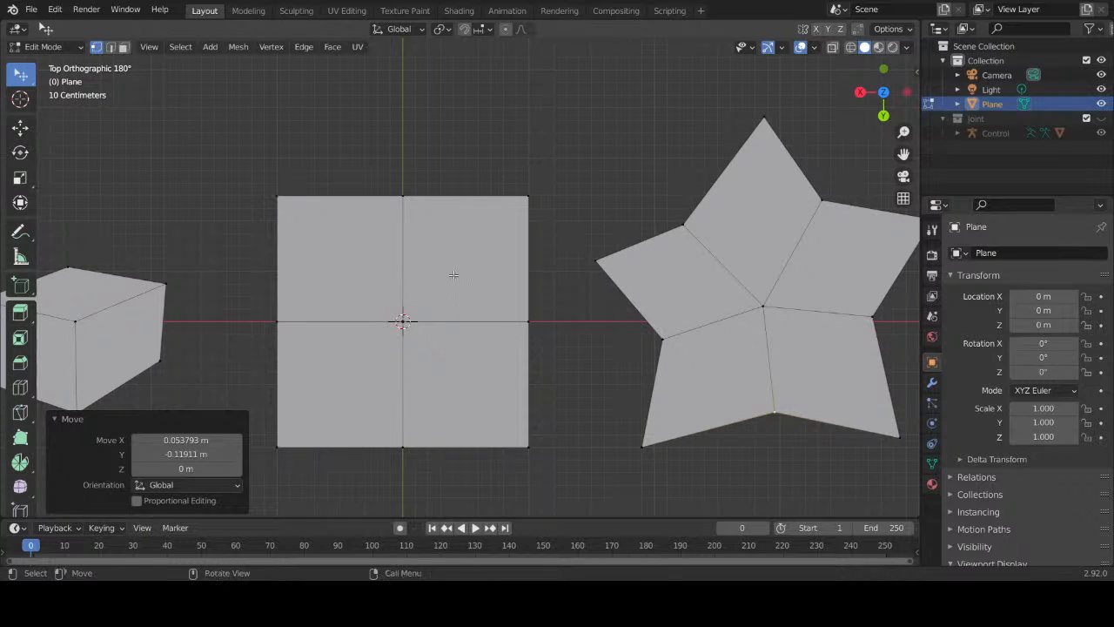
shift+middle_drag(372, 297, 460, 177)
shift+middle_drag(329, 168, 516, 225)
shift+middle_drag(783, 248, 387, 274)
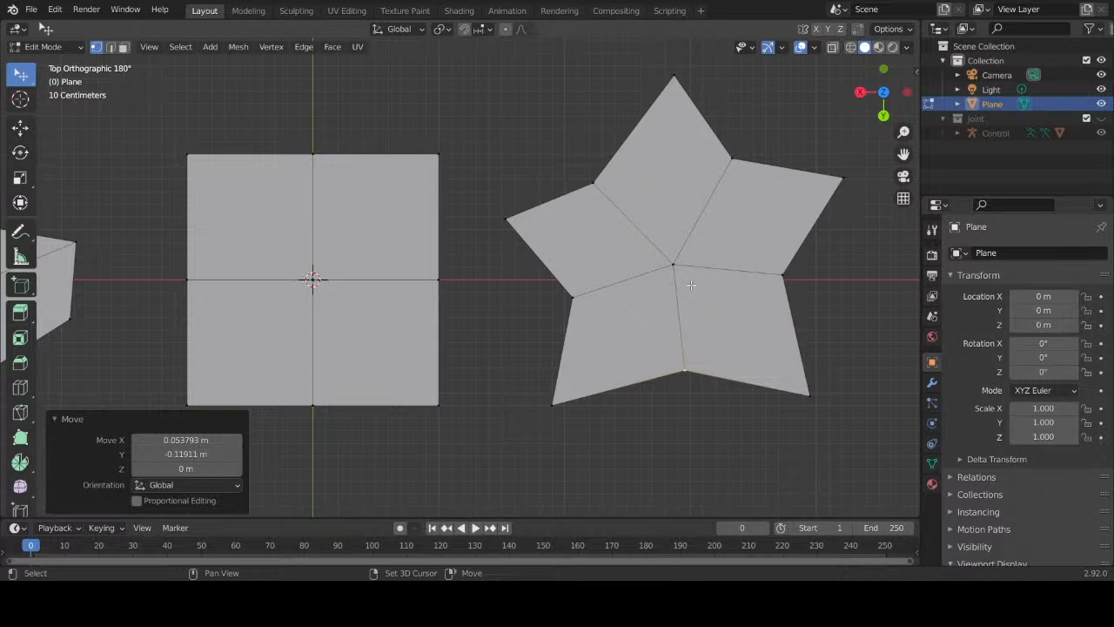
shift+middle_drag(526, 288, 625, 286)
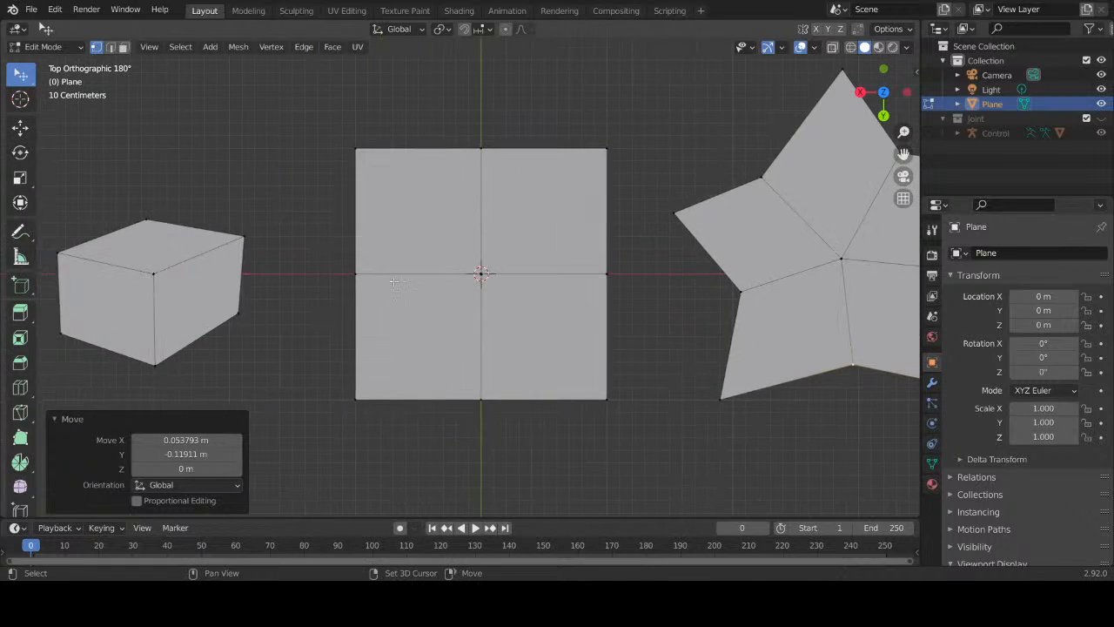
shift+middle_drag(388, 280, 527, 289)
shift+middle_drag(605, 263, 186, 179)
shift+middle_drag(489, 183, 470, 275)
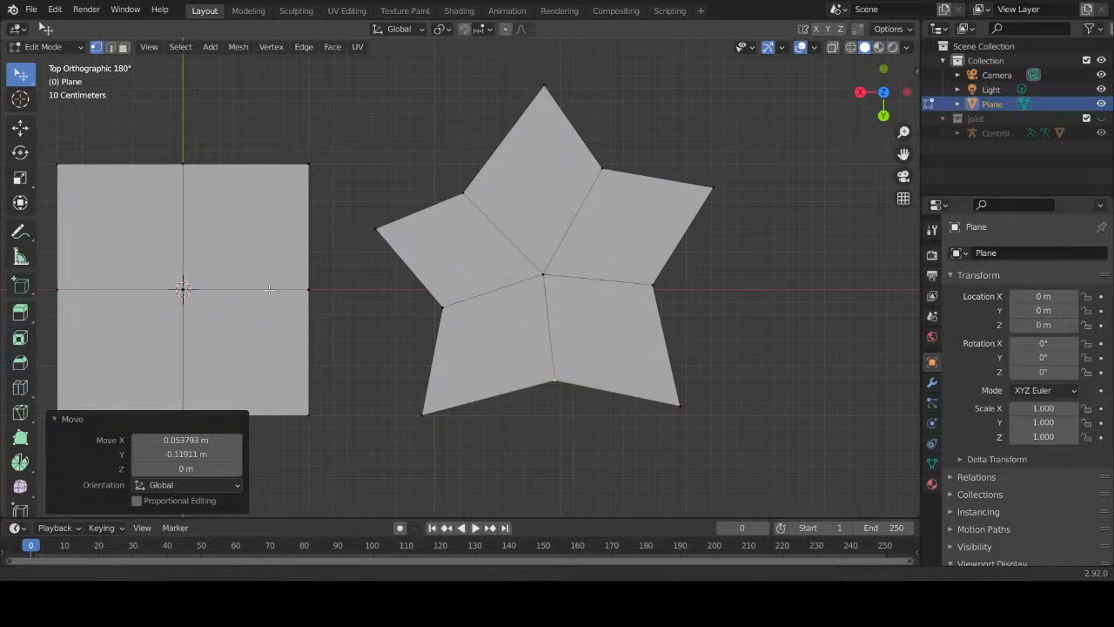
shift+middle_drag(269, 290, 566, 278)
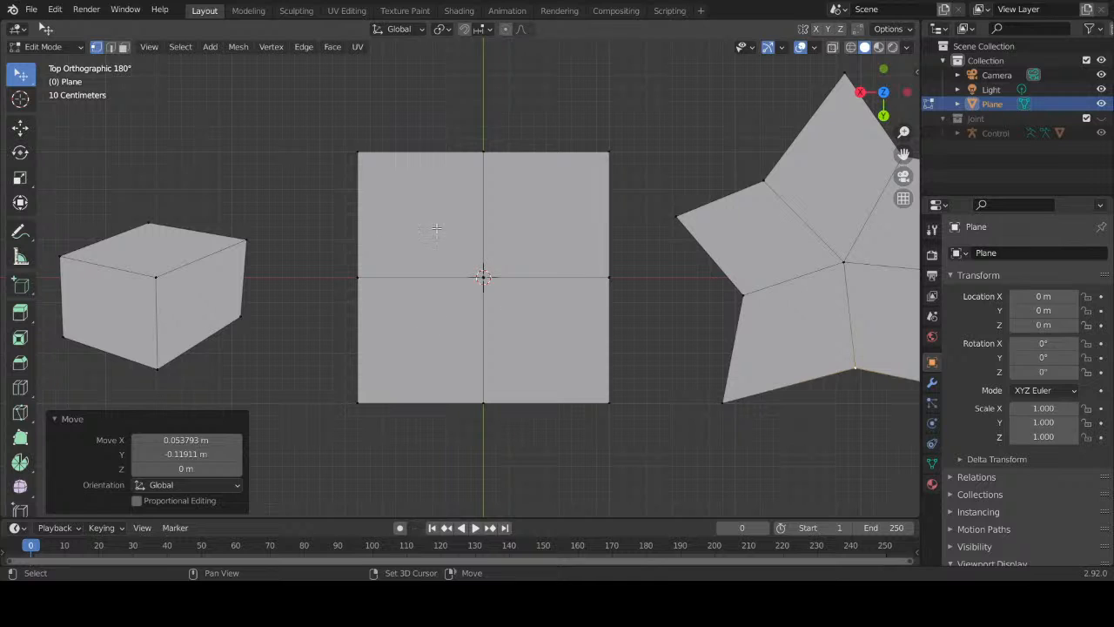
shift+middle_drag(734, 295, 473, 287)
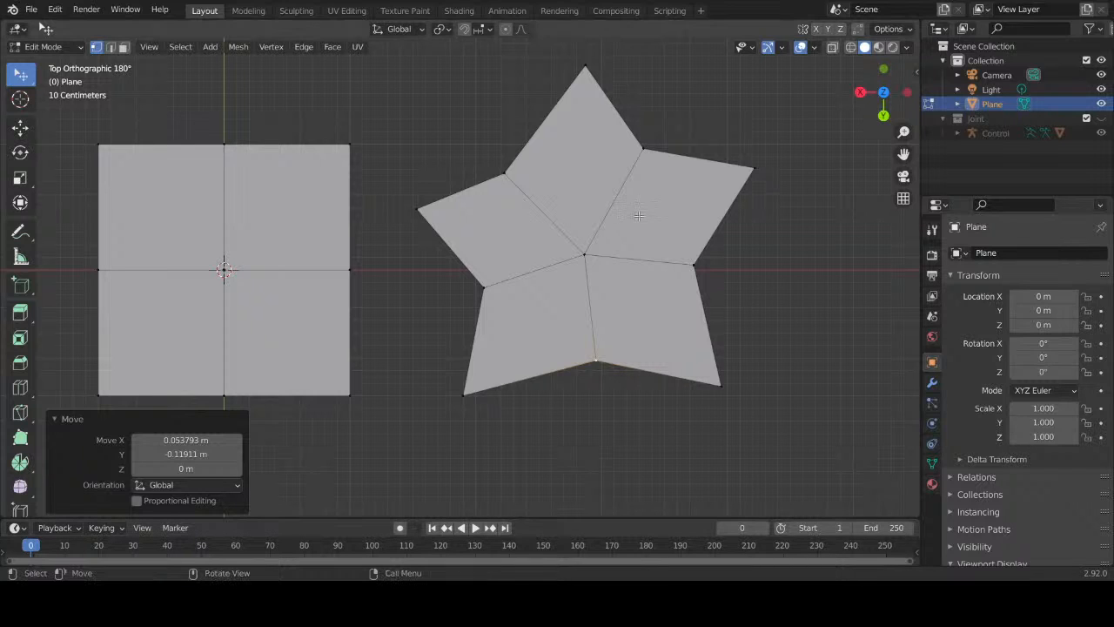
Step: Nudge the star's center vertex, its -Y tip and the two inner vertices beside that tip to even out the quads
scroll(492, 278, up, 5)
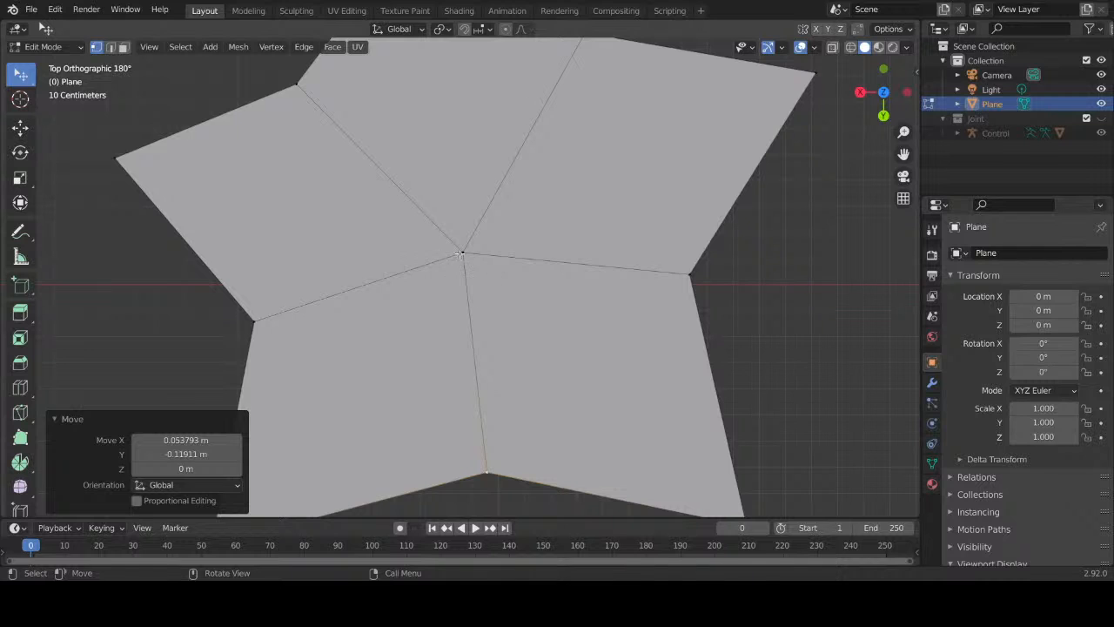
mouse_move(461, 254)
mouse_down()
mouse_move(466, 240)
mouse_move(467, 256)
mouse_up()
scroll(461, 243, down, 4)
drag(462, 78, 453, 87)
drag(390, 185, 397, 181)
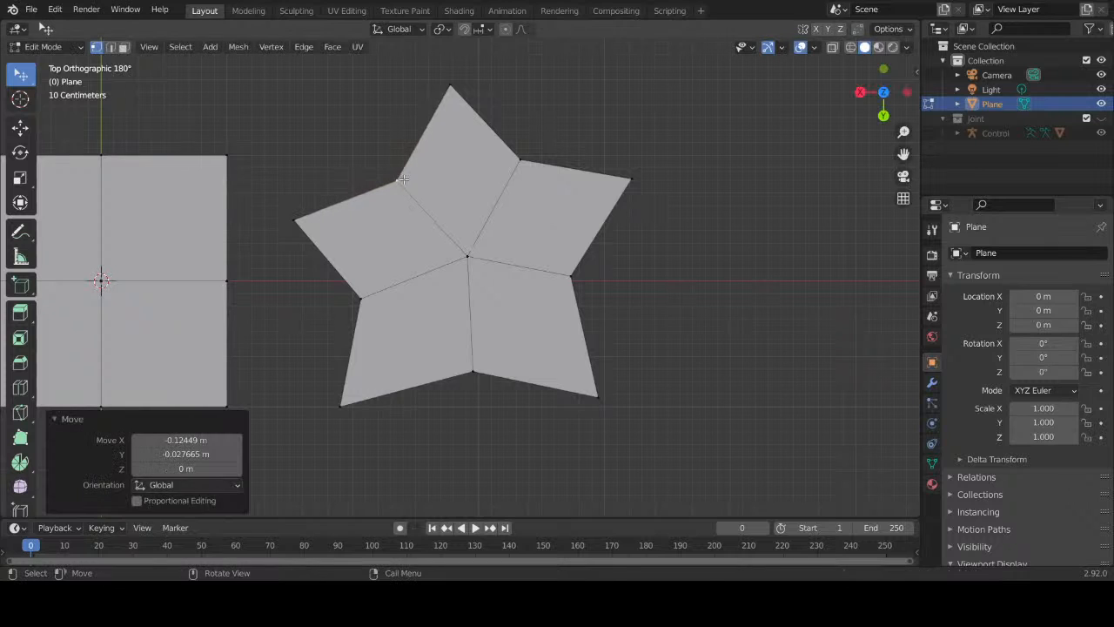
drag(518, 163, 519, 170)
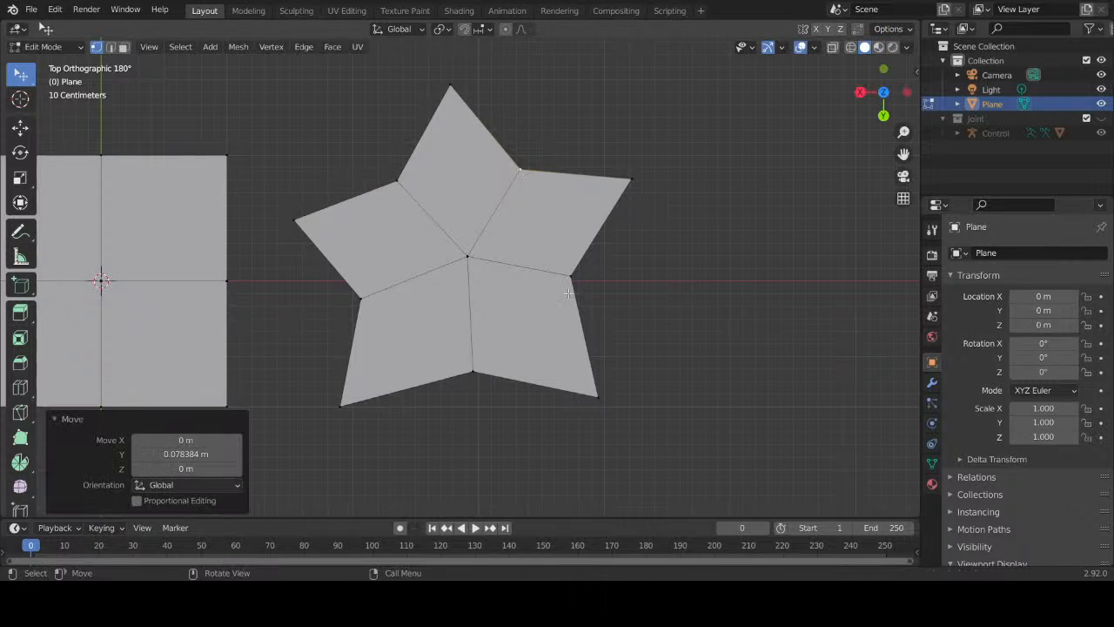
Step: Pull the star's -X, +Y and +X inner vertices and the +X-side -Y inner vertex toward the center to sharpen the arms
drag(572, 276, 564, 280)
drag(475, 371, 470, 346)
drag(358, 298, 389, 281)
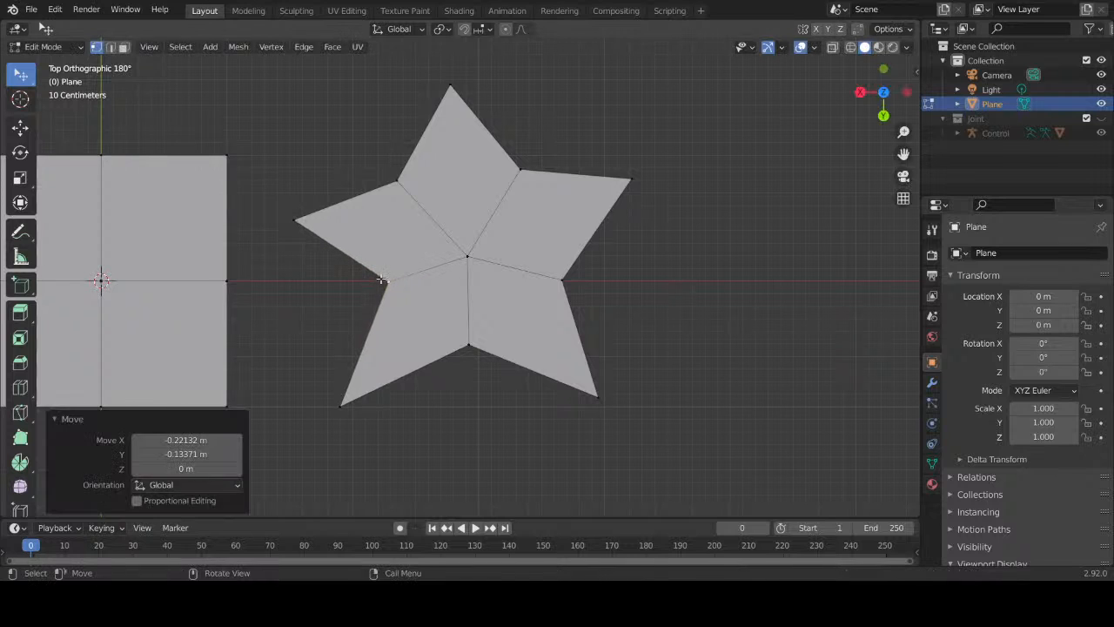
drag(400, 179, 410, 183)
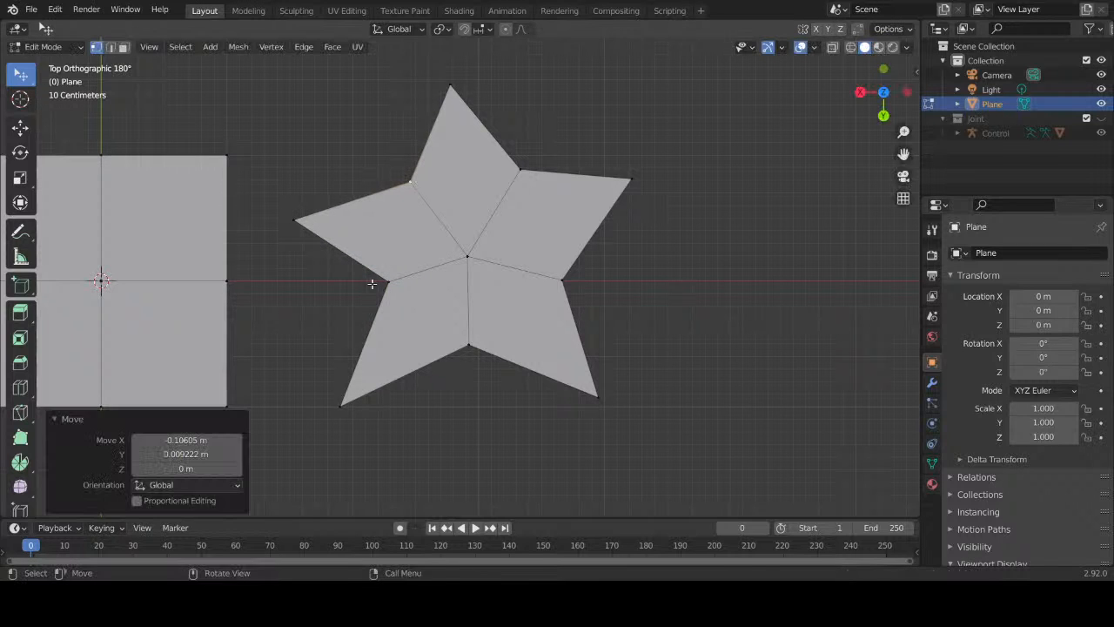
Step: Balance the star's +X, +Y and -X inner vertices and shift the two side tips along Y
drag(388, 282, 373, 288)
drag(469, 346, 470, 357)
drag(561, 280, 564, 280)
drag(632, 181, 632, 185)
drag(292, 225, 292, 212)
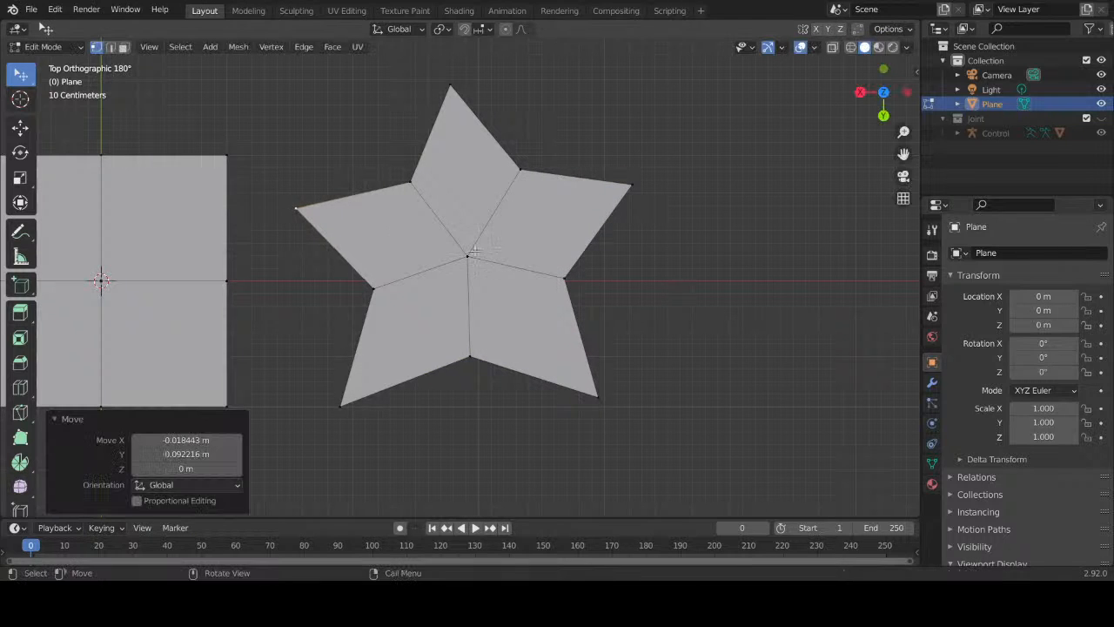
Step: Move the star's two +Y tips inward and its -Y tip slightly outward, and deselect everything
shift+middle_drag(426, 296, 465, 296)
mouse_move(384, 402)
mouse_down()
mouse_move(413, 392)
mouse_move(399, 391)
mouse_up()
drag(636, 396, 622, 383)
drag(488, 85, 498, 81)
shift+middle_drag(338, 236, 515, 226)
click(505, 228)
click(487, 281)
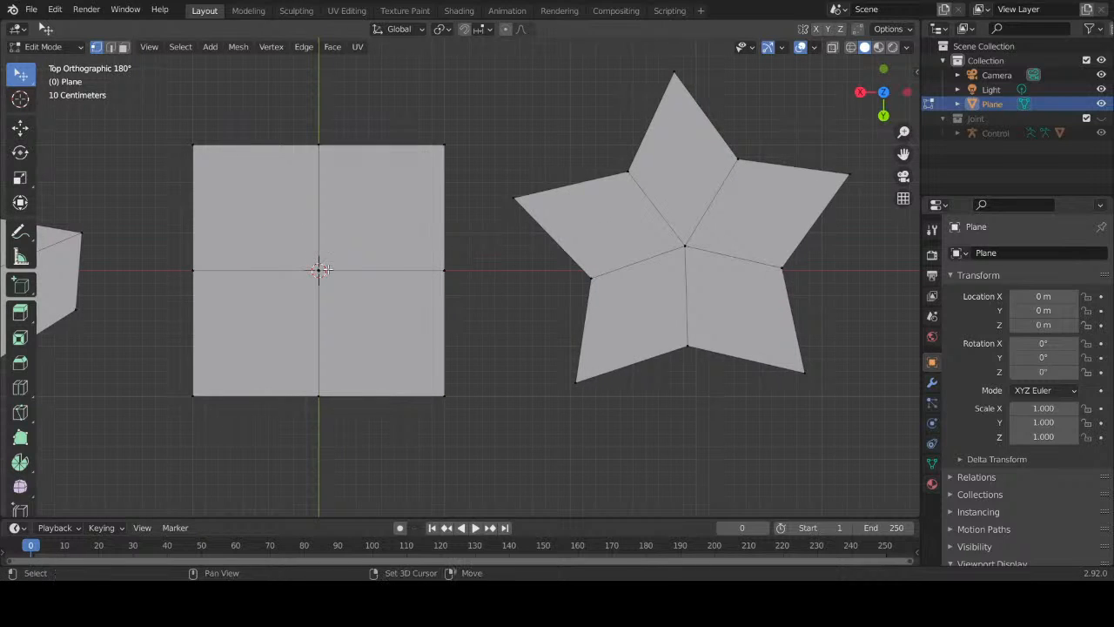
Step: Adjust the cube-like shape's -X side corner and center vertex to refine its three-quad perspective outline
shift+middle_drag(182, 273, 413, 295)
drag(317, 260, 303, 258)
drag(221, 292, 217, 294)
shift+middle_drag(348, 298, 377, 245)
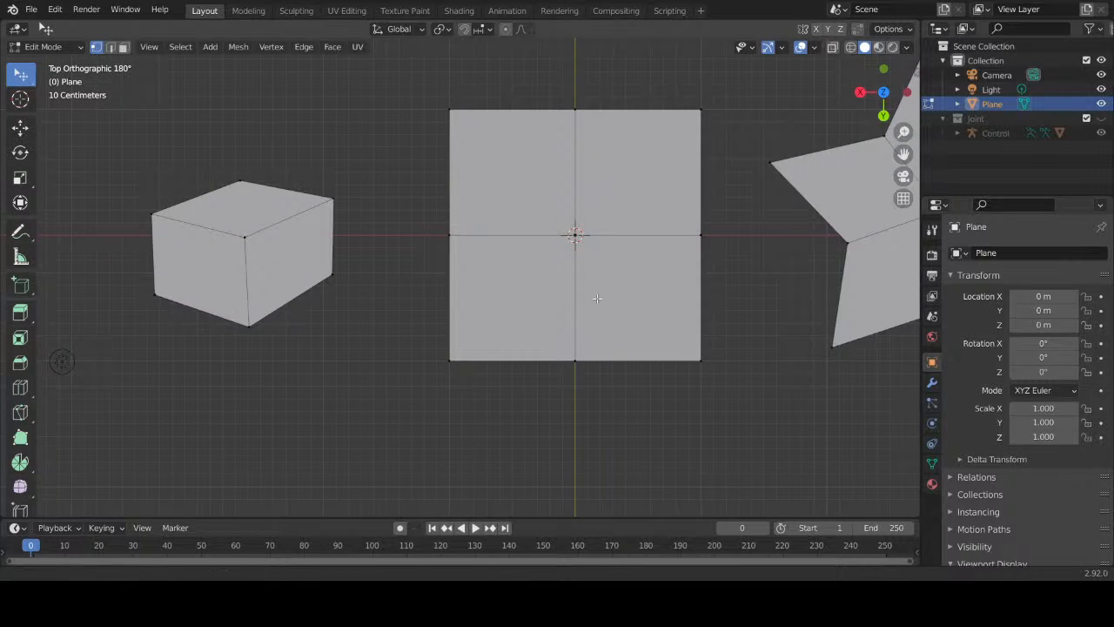
shift+middle_drag(605, 298, 469, 309)
scroll(414, 283, down, 3)
scroll(415, 286, up, 2)
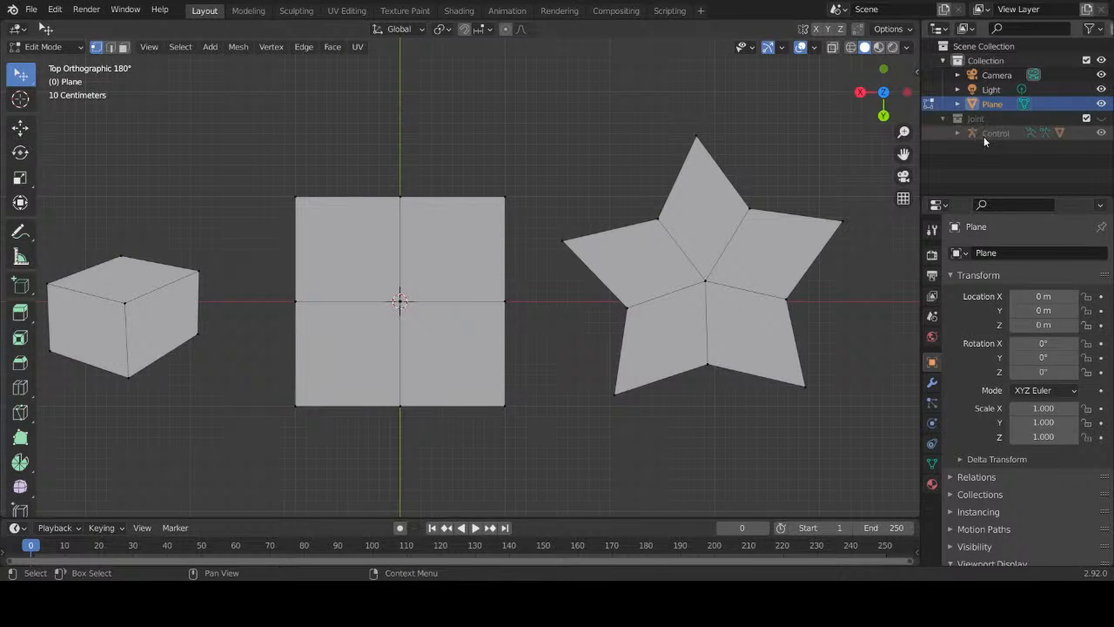
Step: Hide the Plane object, show the Joint collection, and view its cylindrical joint rig in perspective
click(1101, 103)
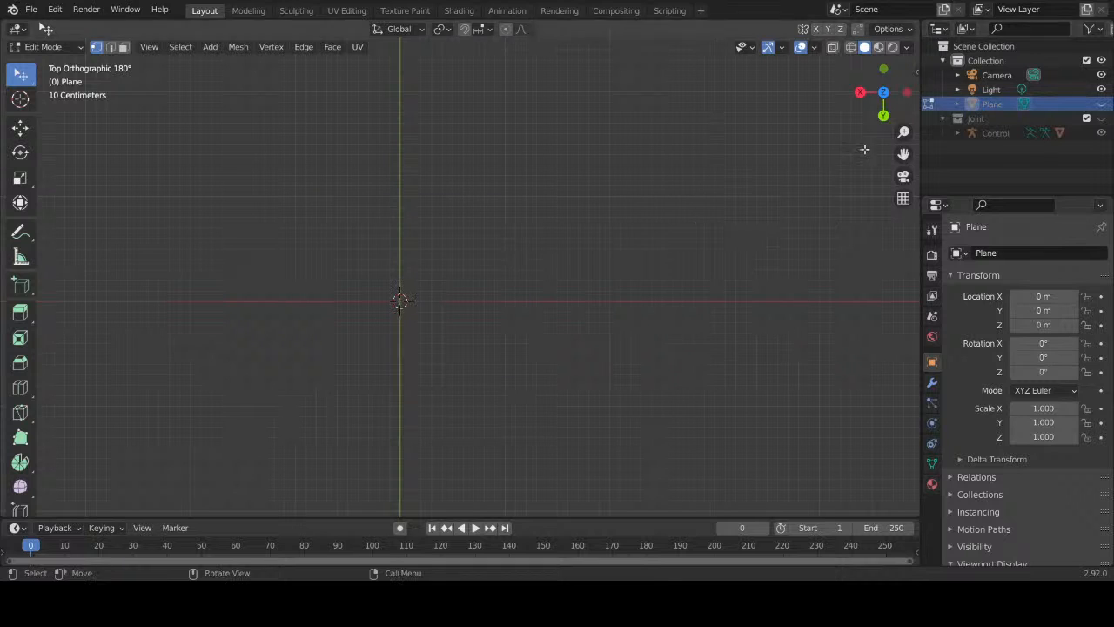
click(1101, 118)
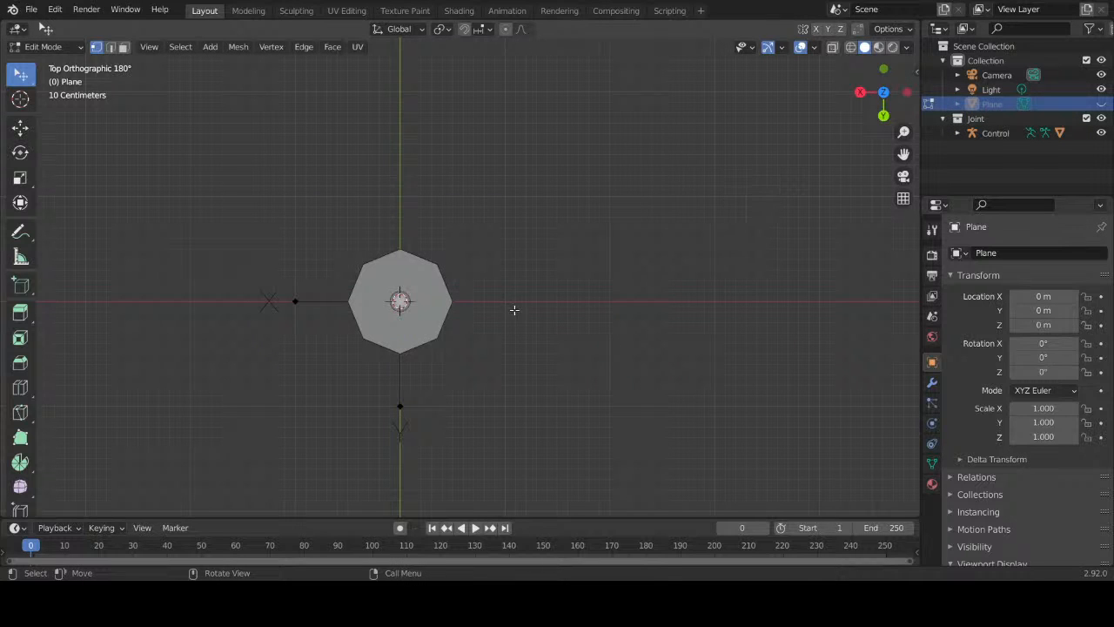
middle_drag(515, 310, 357, 197)
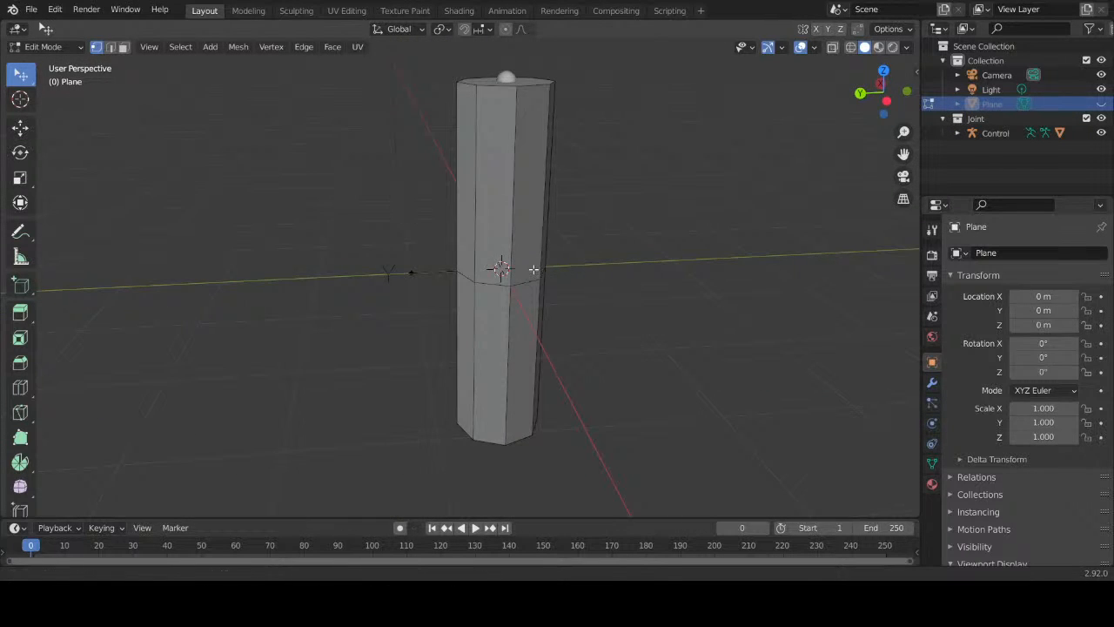
shift+middle_drag(531, 269, 480, 266)
scroll(416, 294, up, 3)
middle_drag(413, 291, 485, 284)
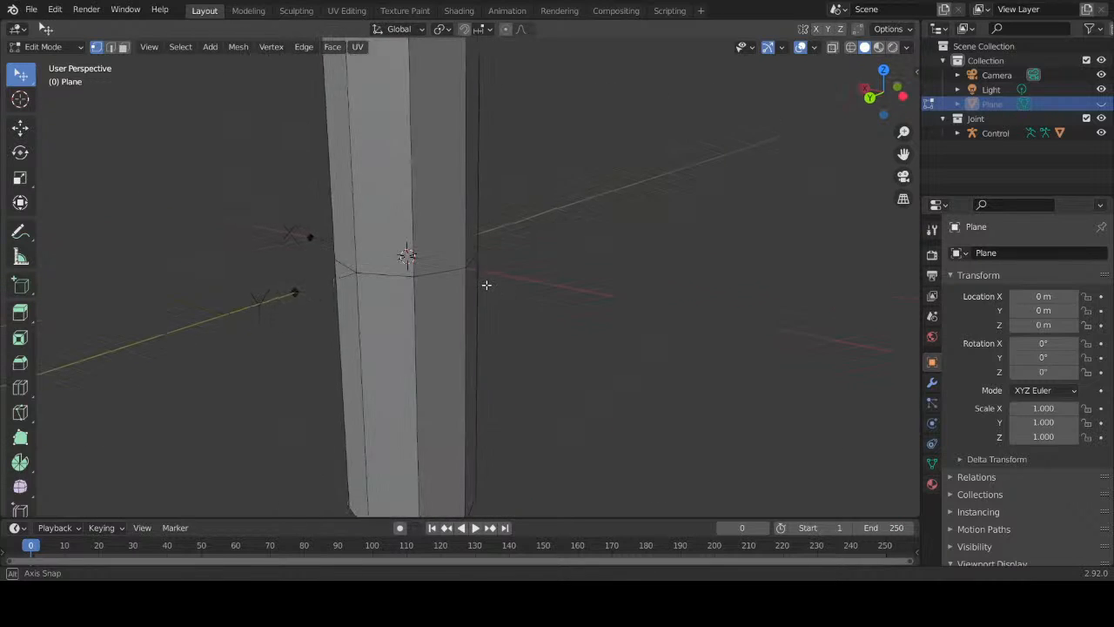
scroll(487, 284, down, 3)
scroll(487, 284, down, 2)
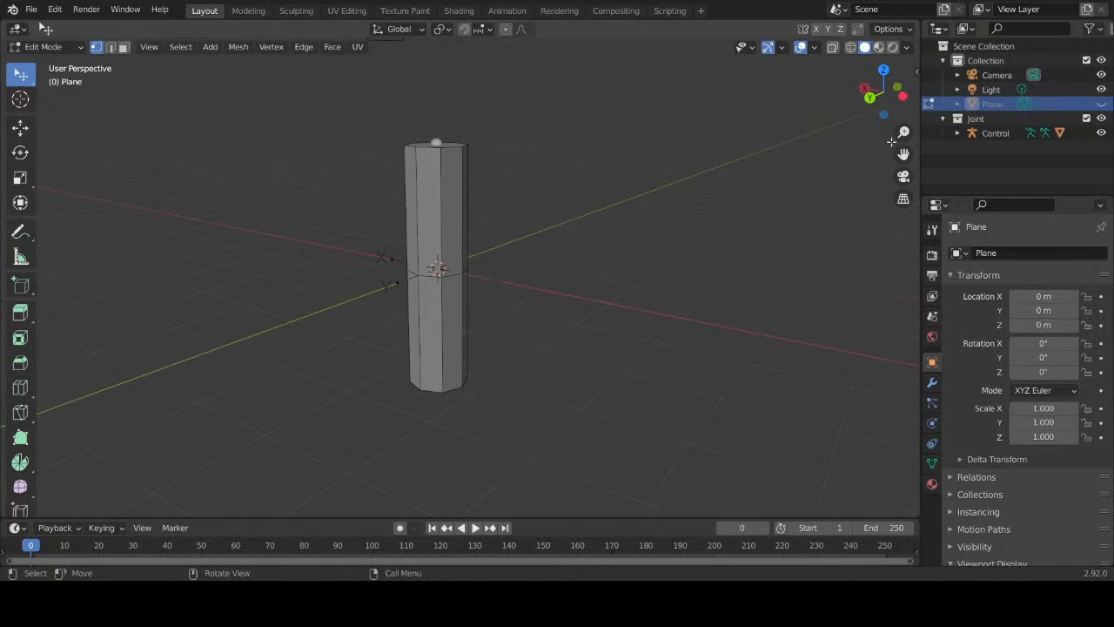
Step: Select the Control armature in the Joint collection and try to duplicate it
click(979, 134)
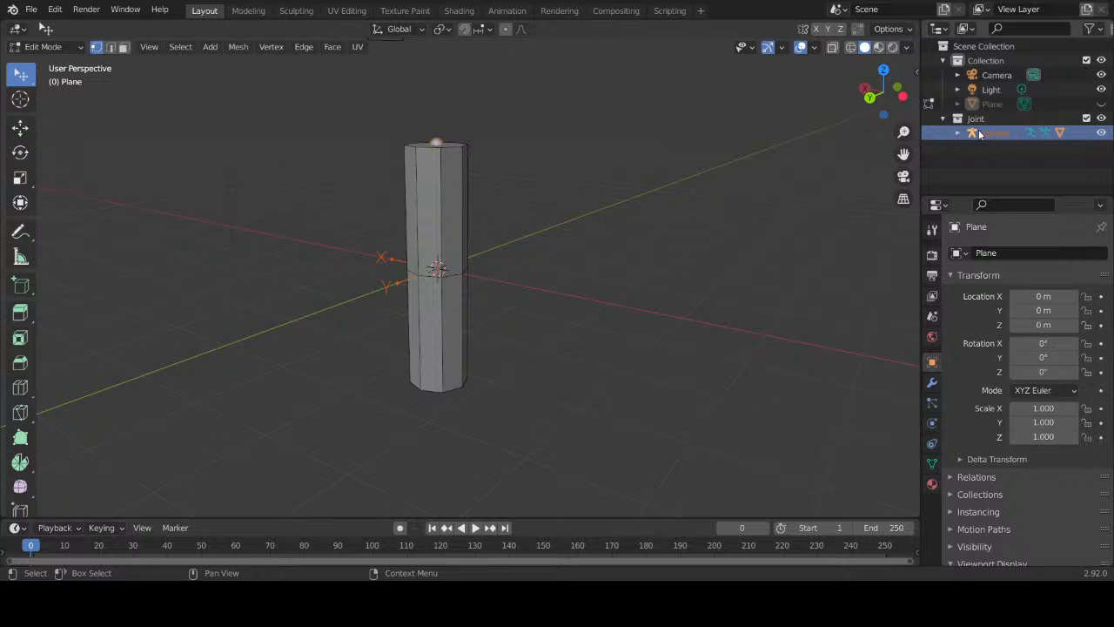
key(shift+d)
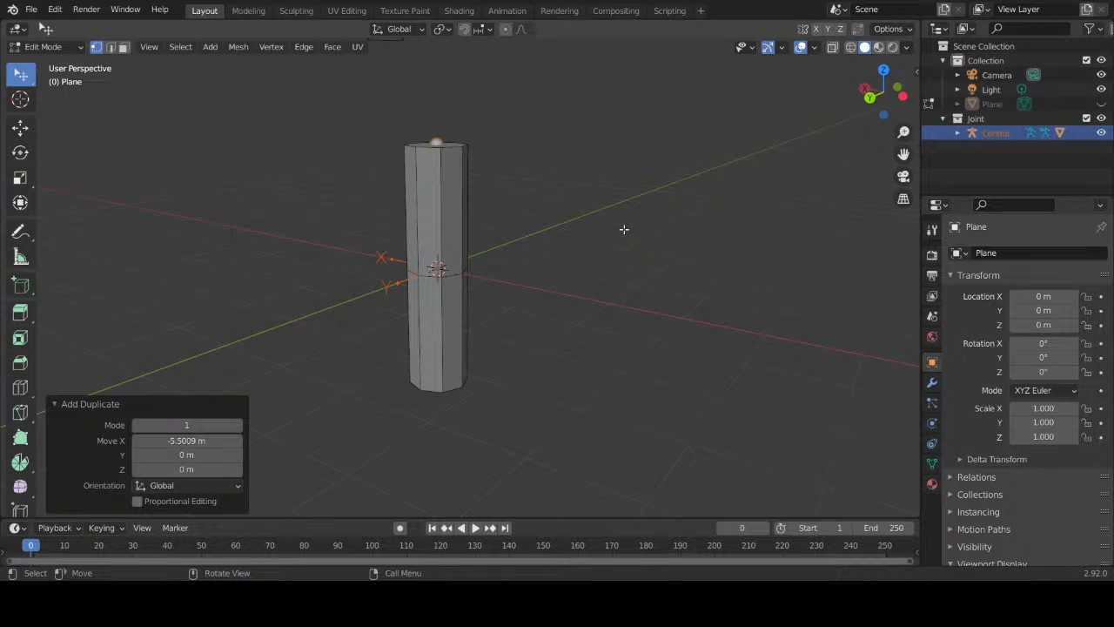
right_click(534, 263)
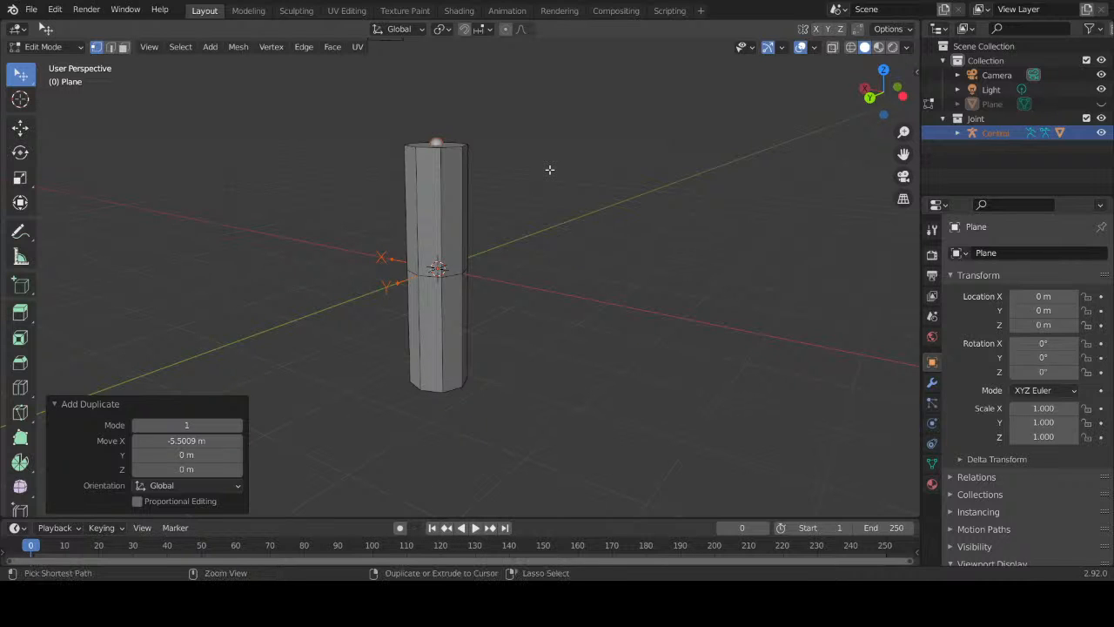
Step: Undo the last duplication, return to Object Mode and select only the Control armature
key(ctrl+z)
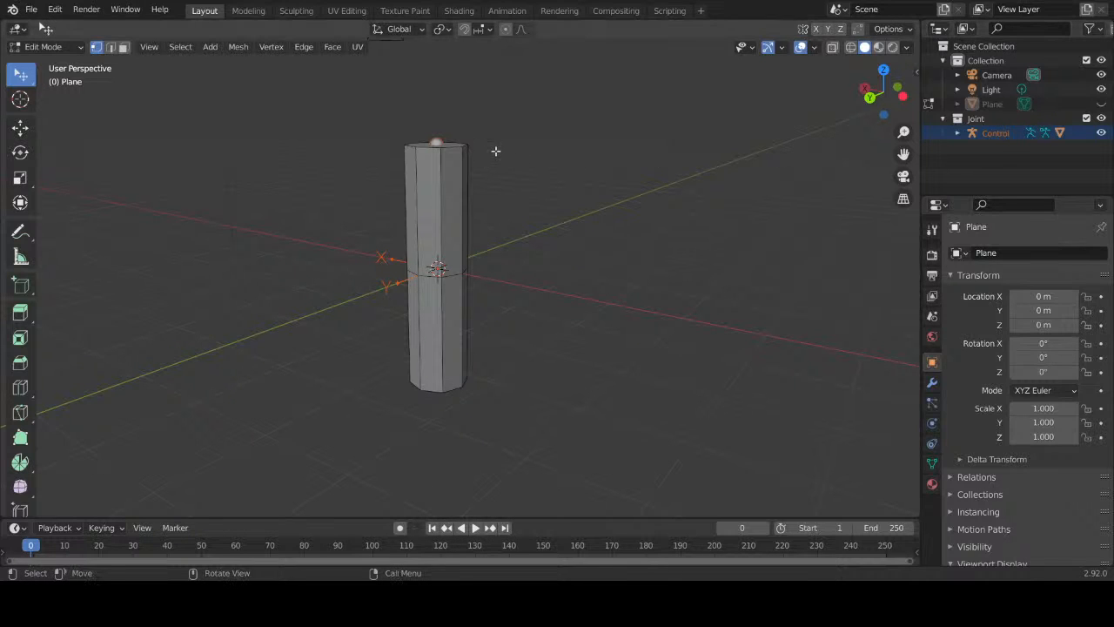
key(Tab)
click(995, 137)
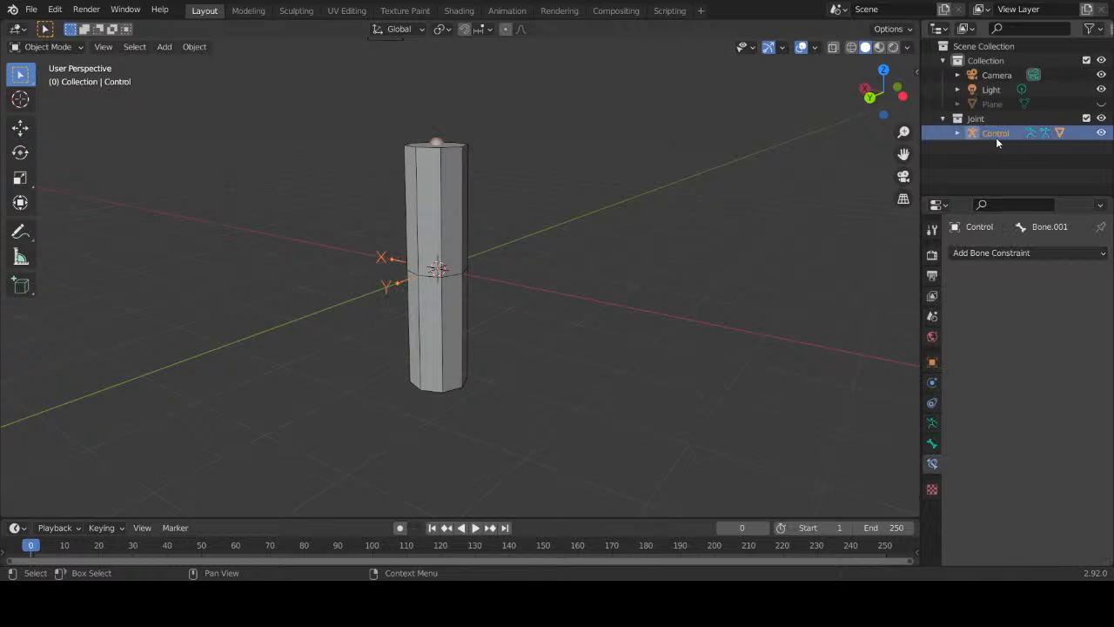
key(a)
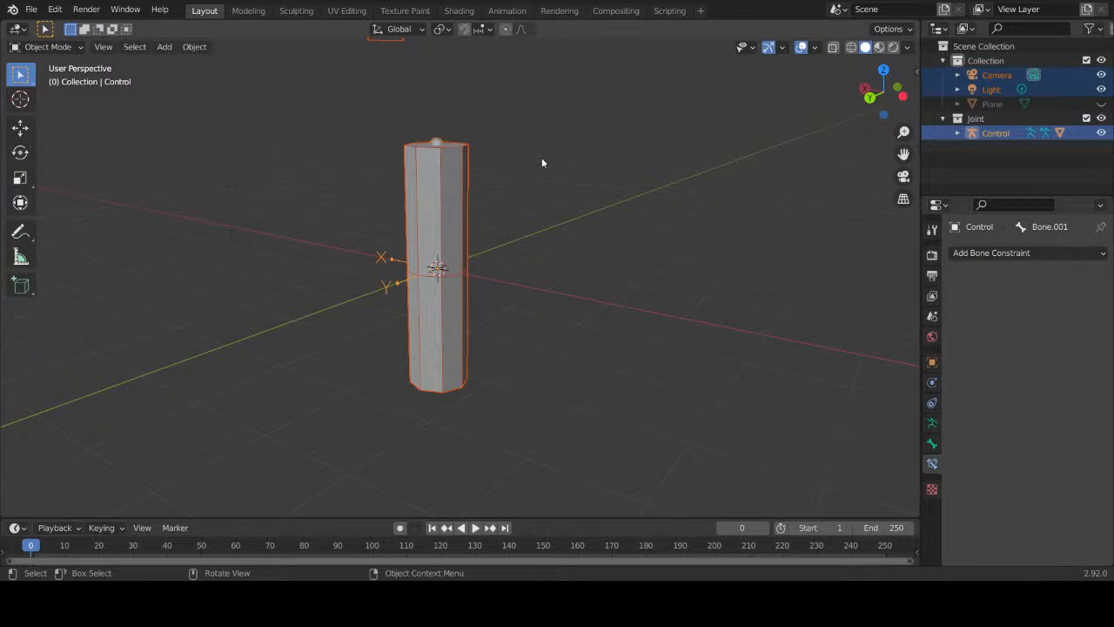
click(459, 214)
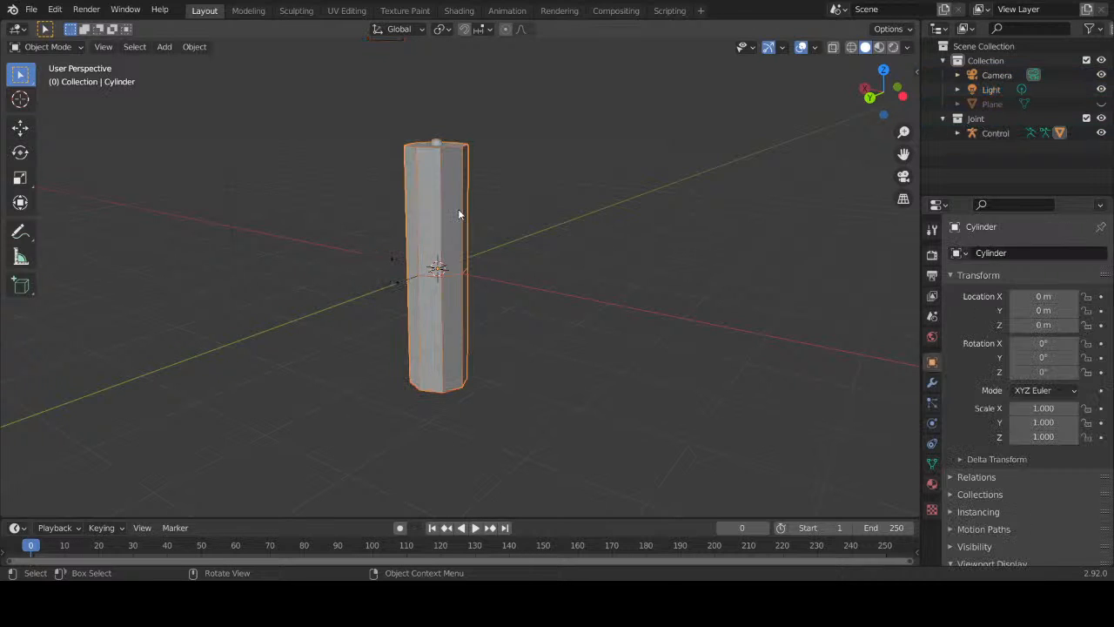
click(996, 136)
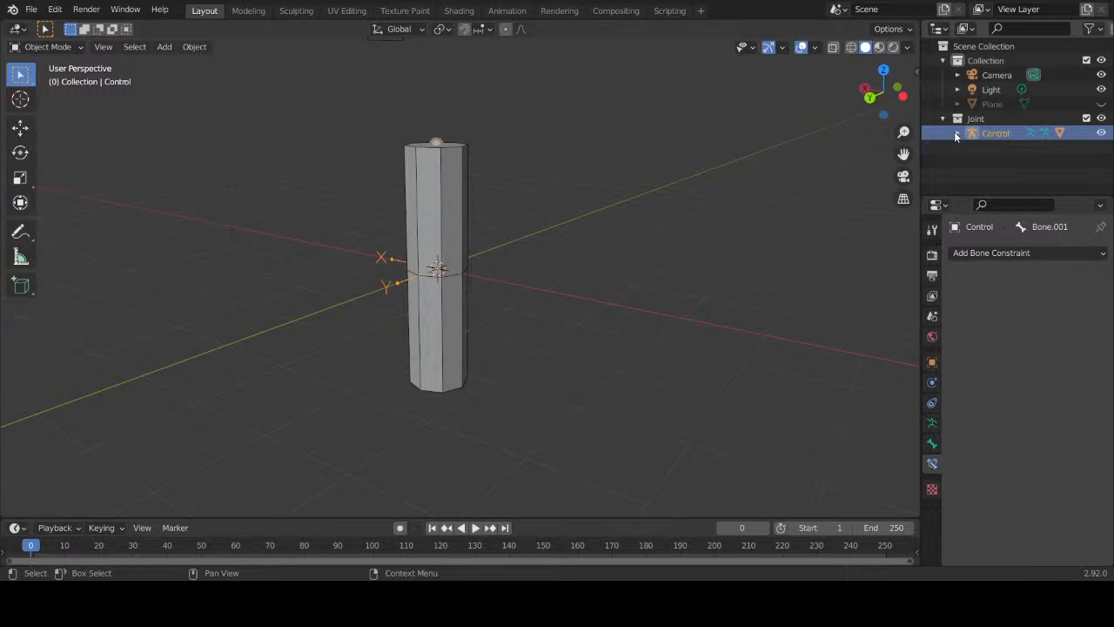
click(956, 134)
click(957, 133)
click(967, 133)
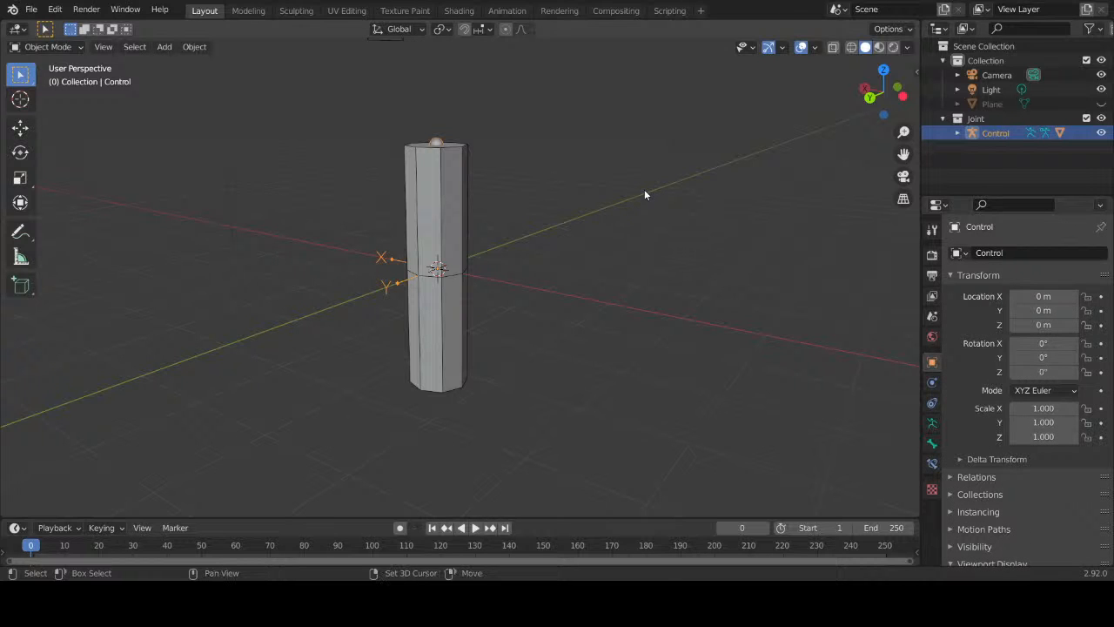
Step: Try to duplicate the Control armature in Object Mode
key(shift+d)
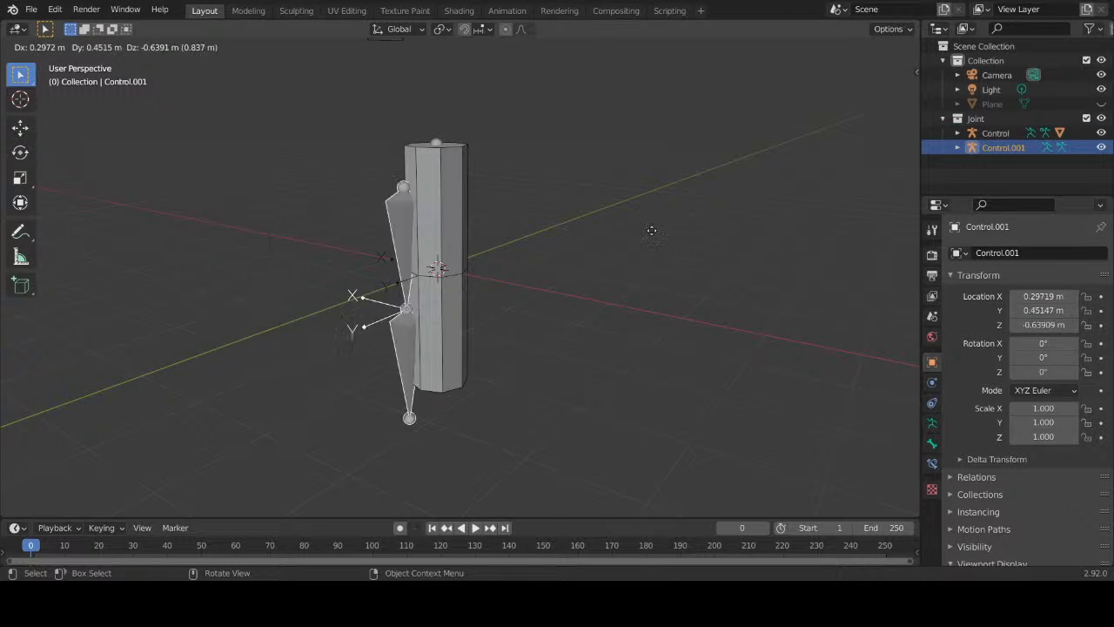
right_click(779, 220)
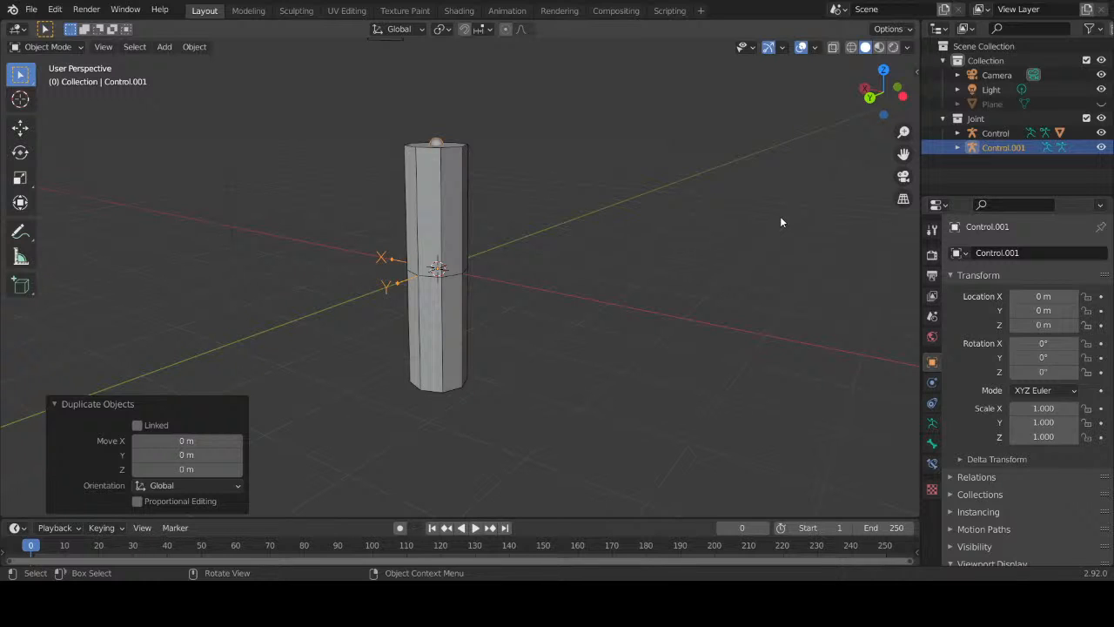
key(ctrl+z)
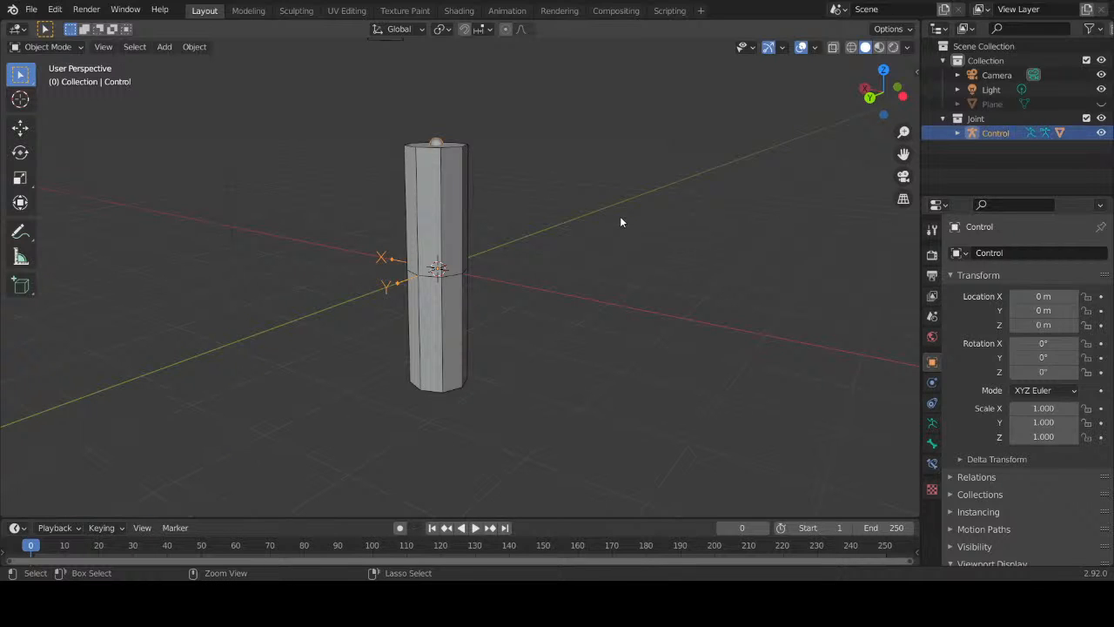
Step: Select the Control armature together with its child Cylinder and copy them
click(956, 133)
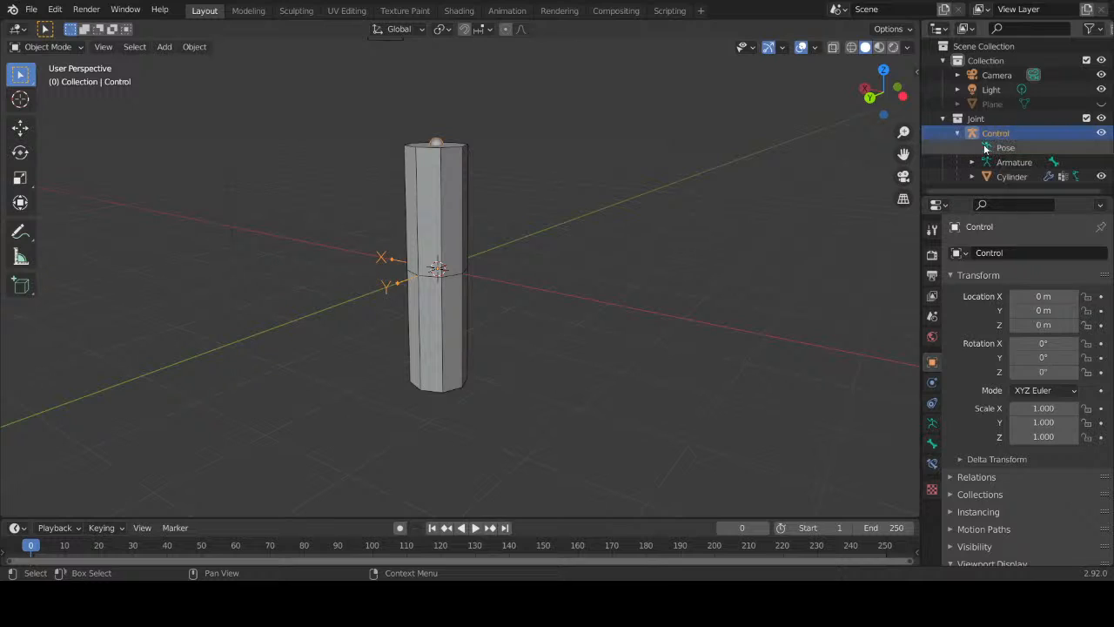
click(992, 180)
shift+click(982, 133)
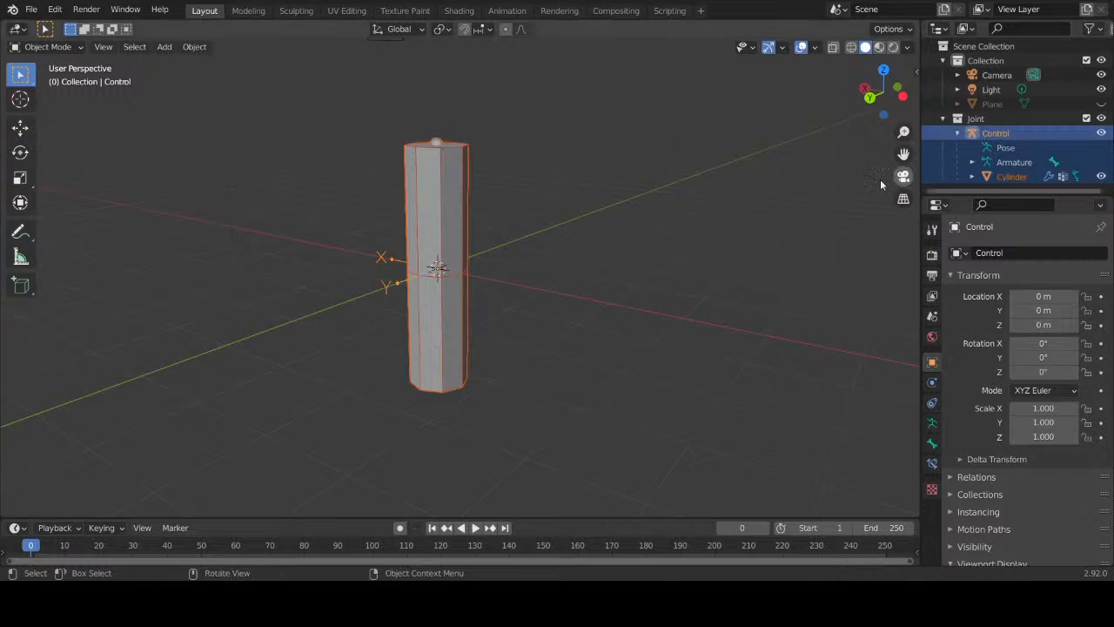
click(958, 133)
right_click(980, 134)
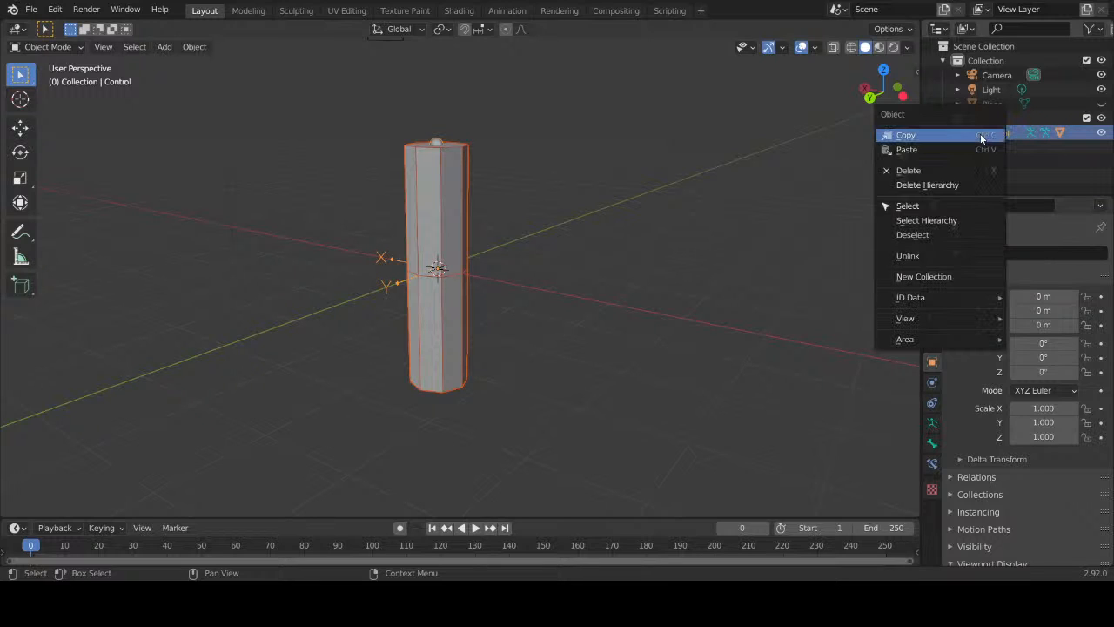
click(981, 136)
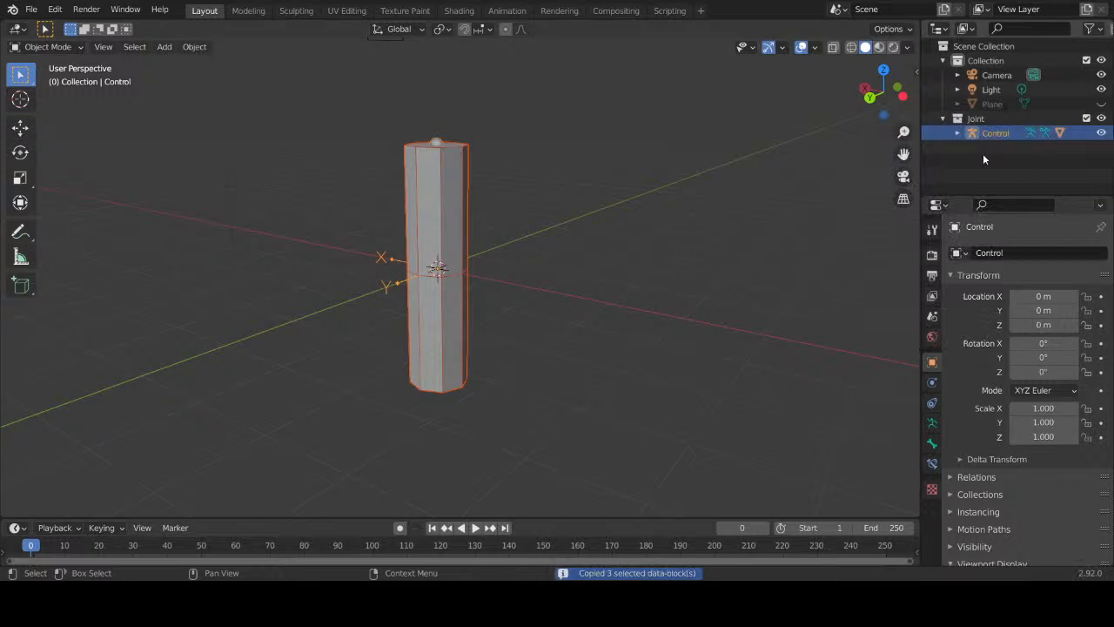
click(982, 160)
Step: Duplicate the whole Joint collection, including its armature and cylinder
right_click(978, 115)
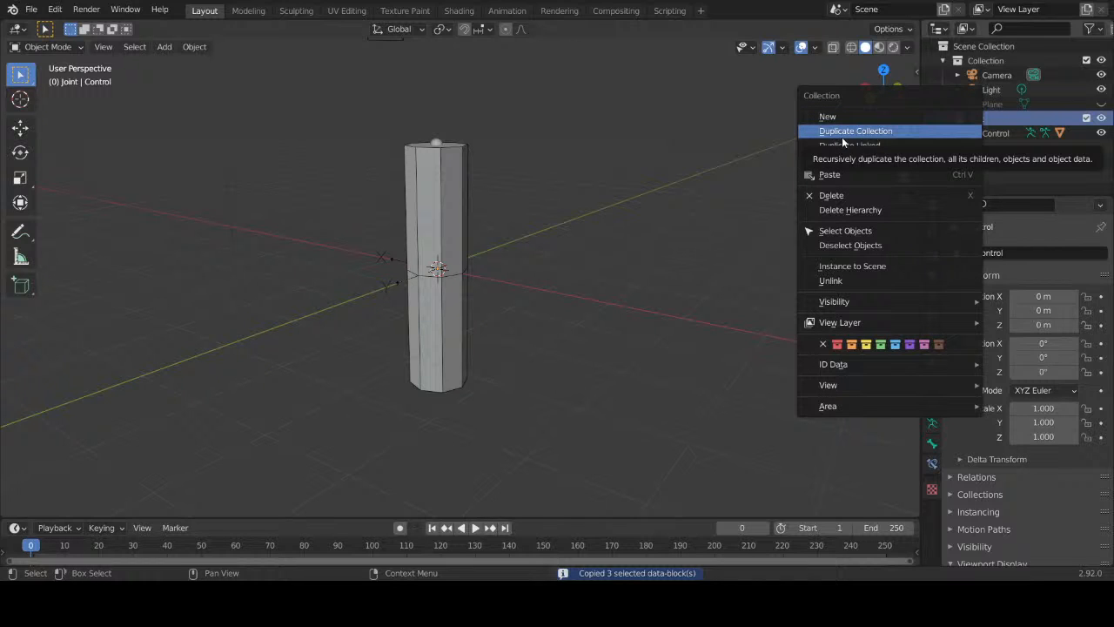
click(1026, 173)
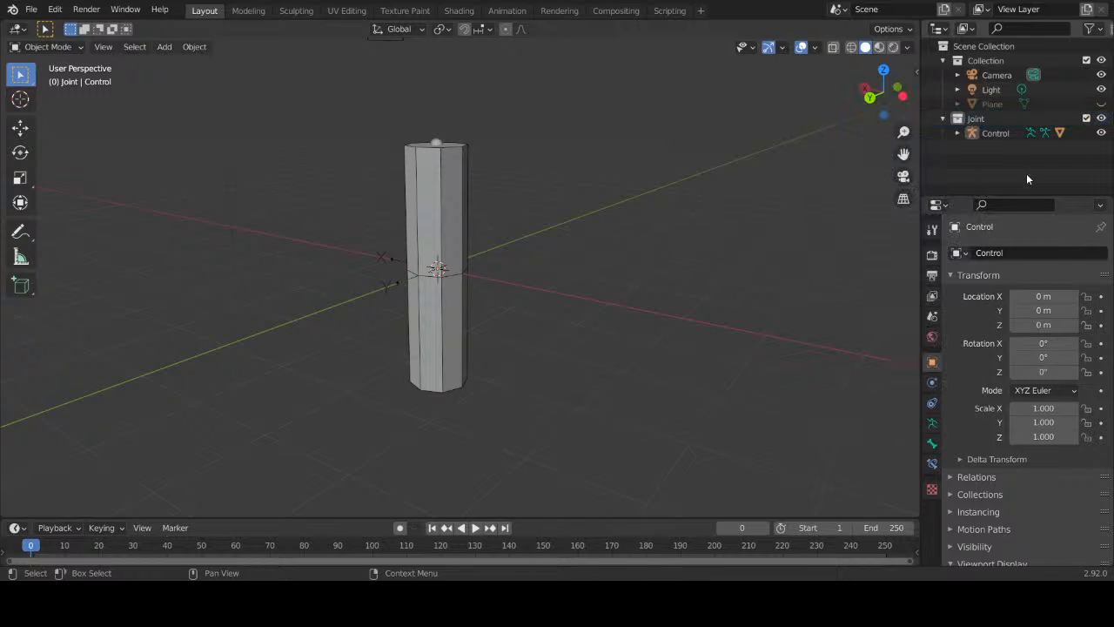
click(977, 119)
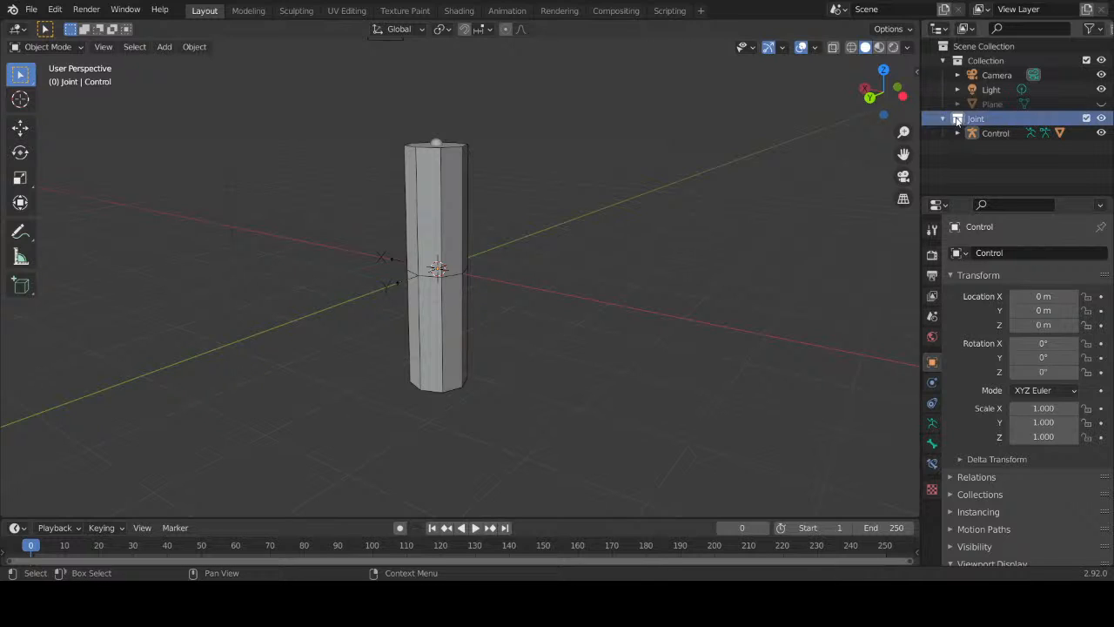
right_click(977, 119)
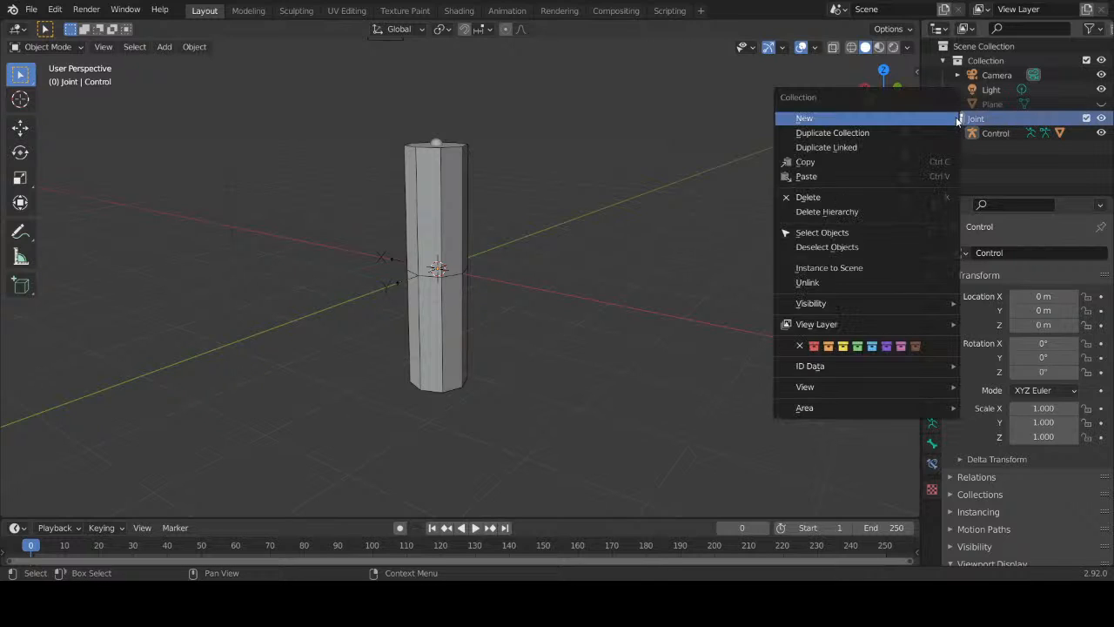
click(827, 132)
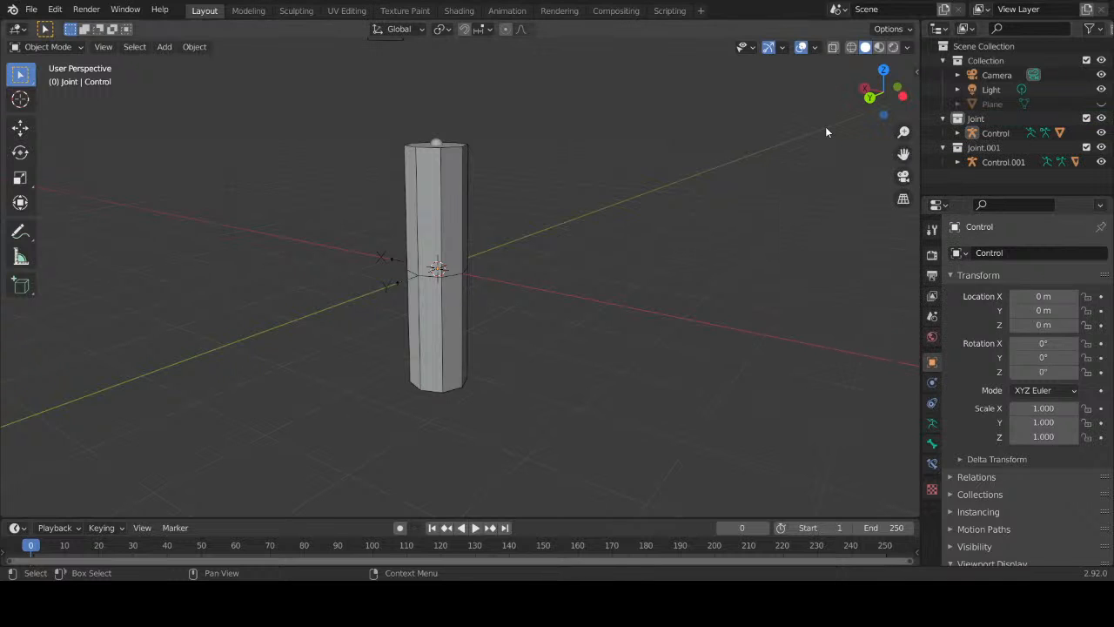
Step: Select Control.001 together with its child Cylinder.001 and move both -4 m along the global X axis
double_click(999, 162)
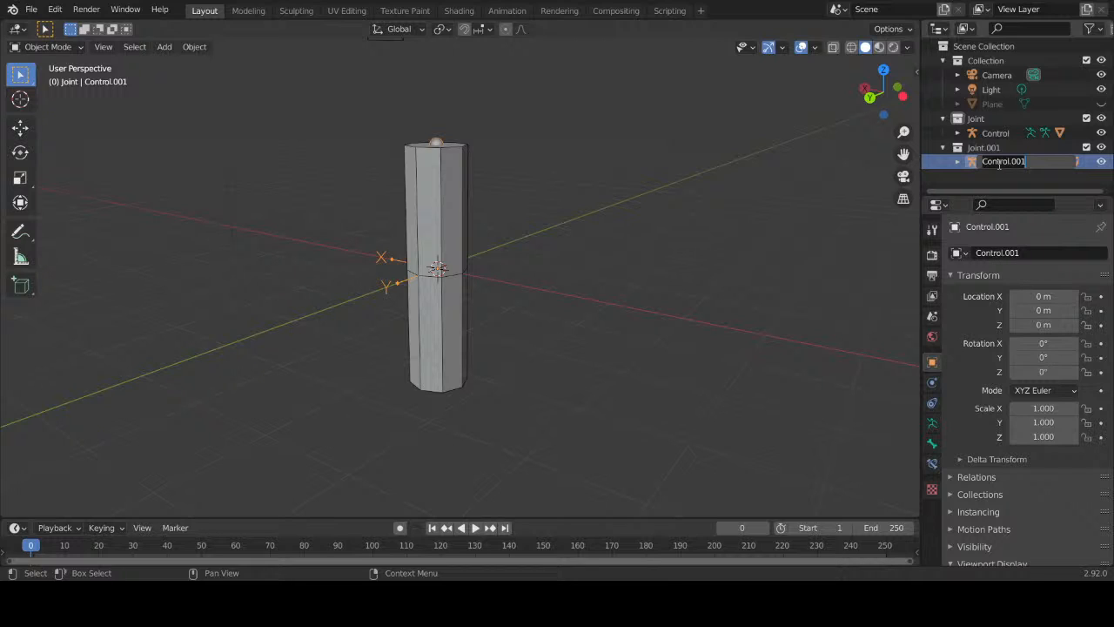
key(Return)
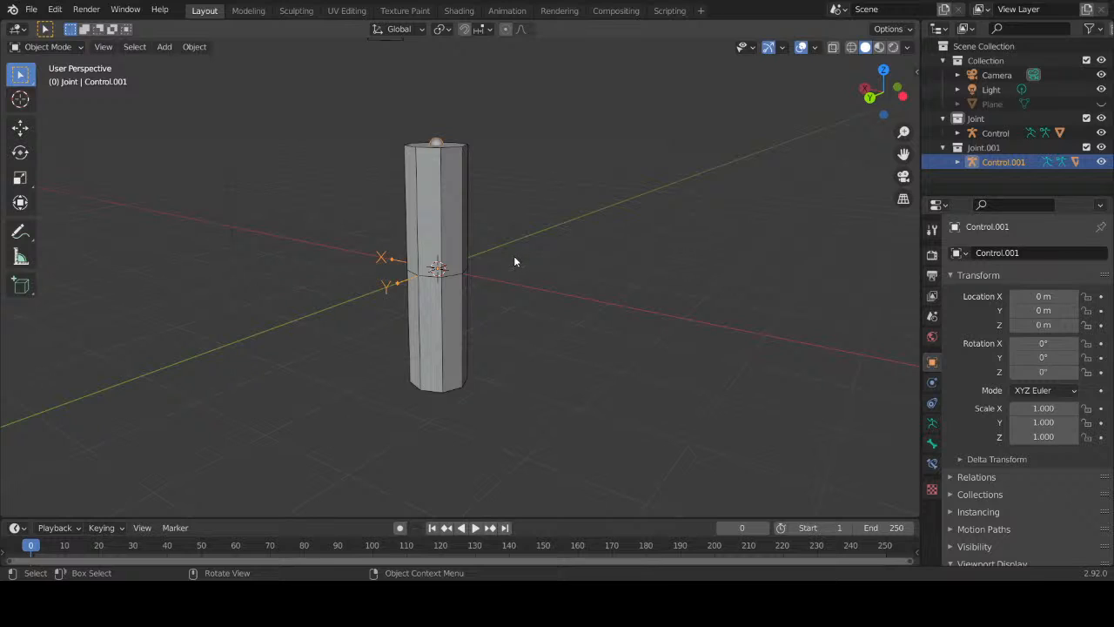
key(a)
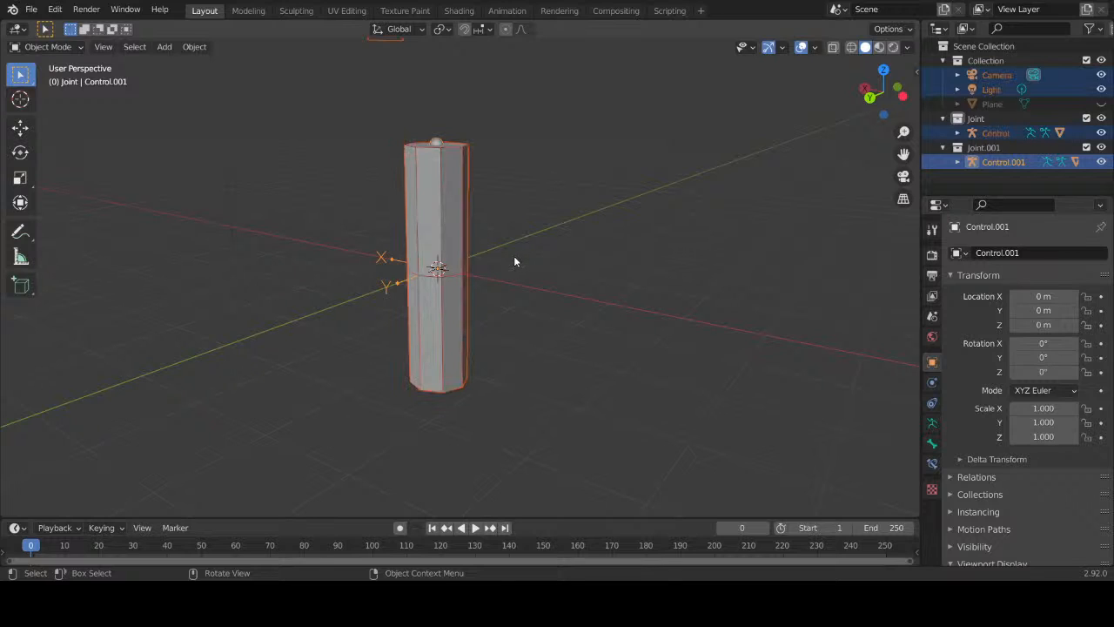
click(968, 163)
click(958, 162)
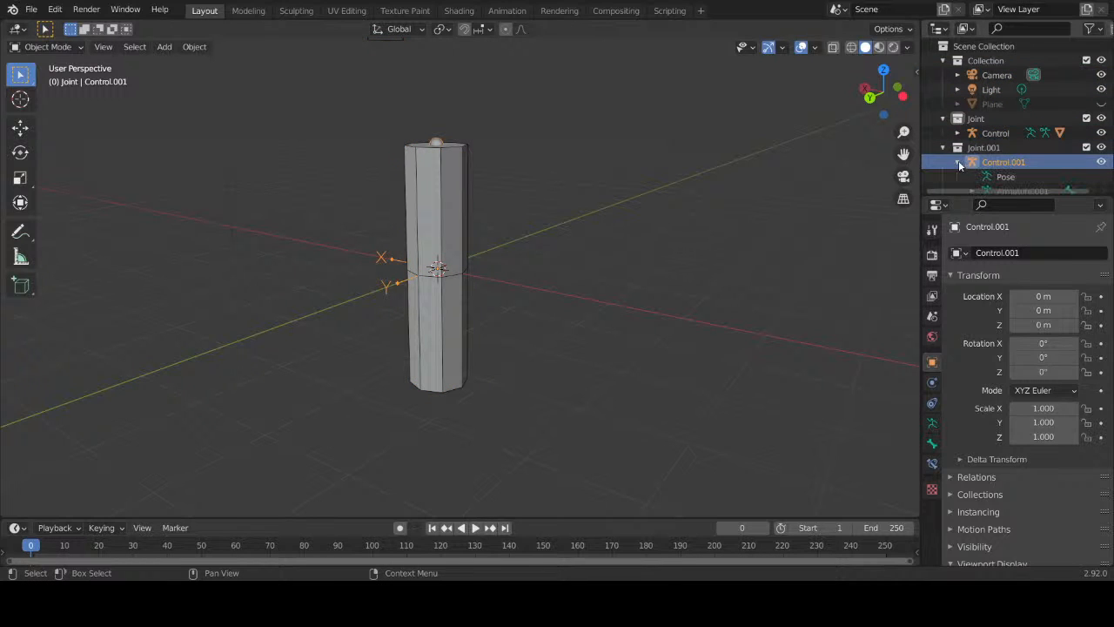
scroll(978, 165, down, 1)
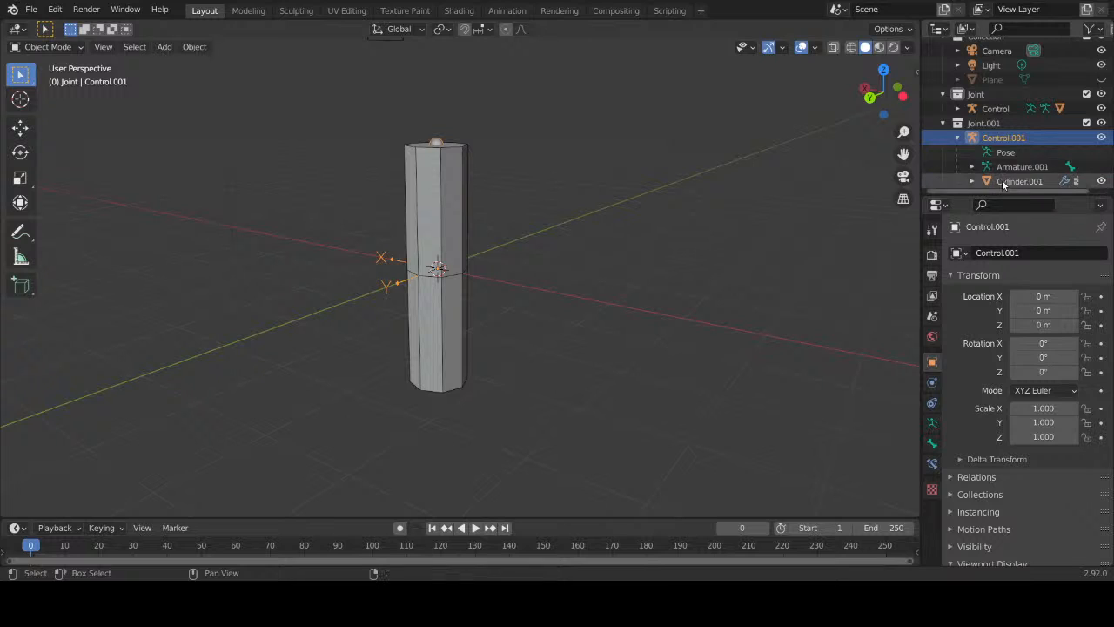
shift+click(1003, 183)
key(shift+d)
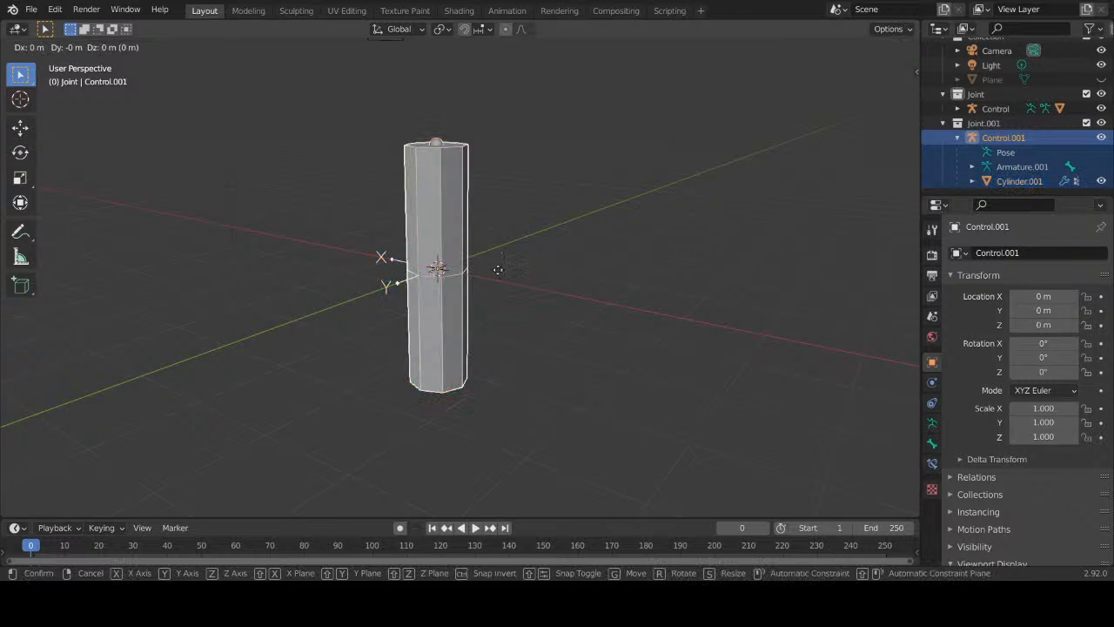
key(x)
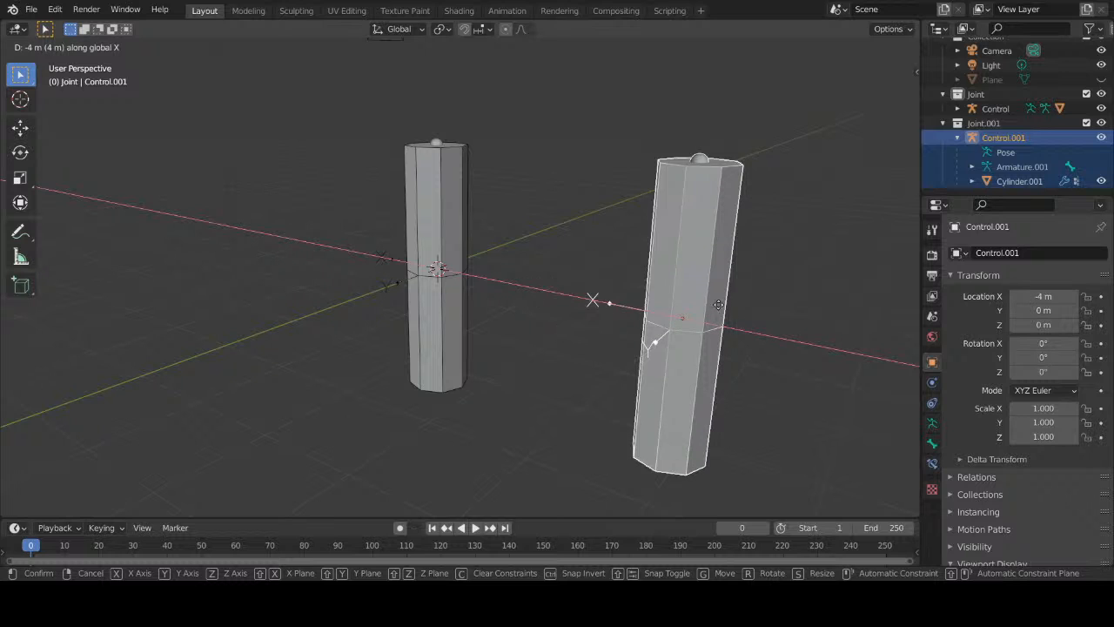
click(707, 311)
Step: Select only the moved Cylinder.001 and enter Edit Mode on it
shift+middle_drag(658, 337, 458, 307)
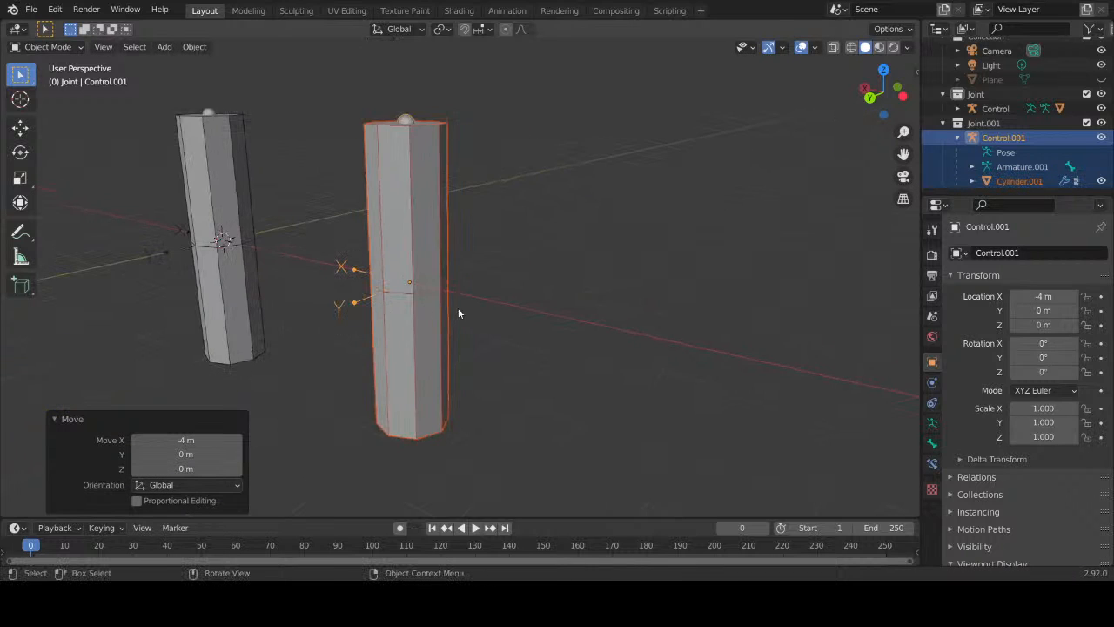
scroll(459, 303, up, 3)
click(459, 304)
click(337, 197)
key(Tab)
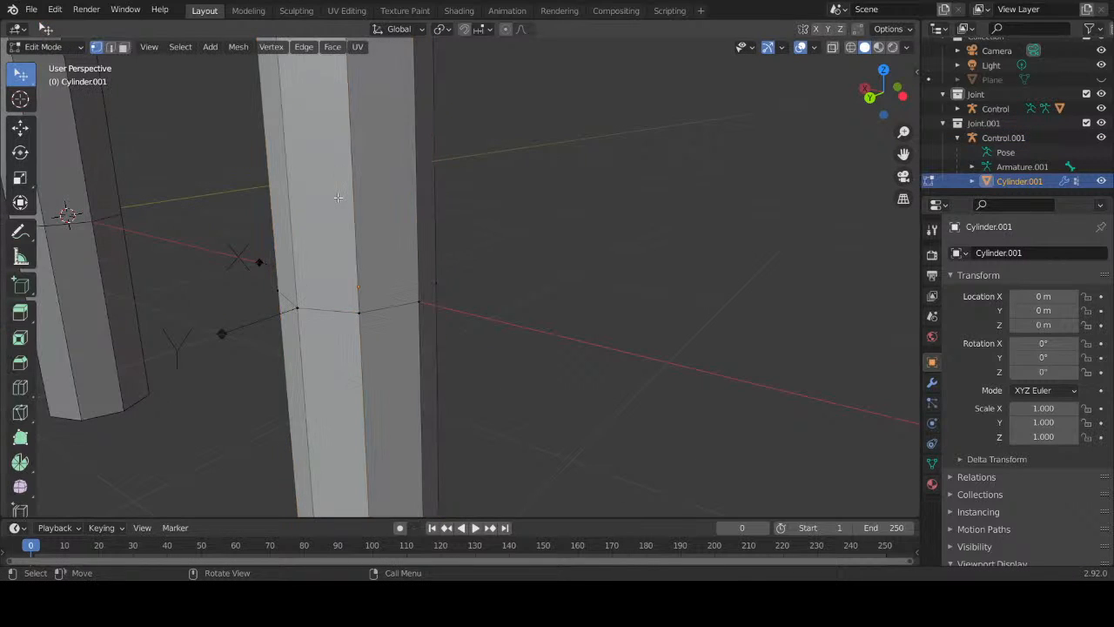
Step: Bevel the middle edge loop of Cylinder.001 with 2 segments and a width of about 0.136 m, and deselect it
middle_drag(448, 251, 420, 306)
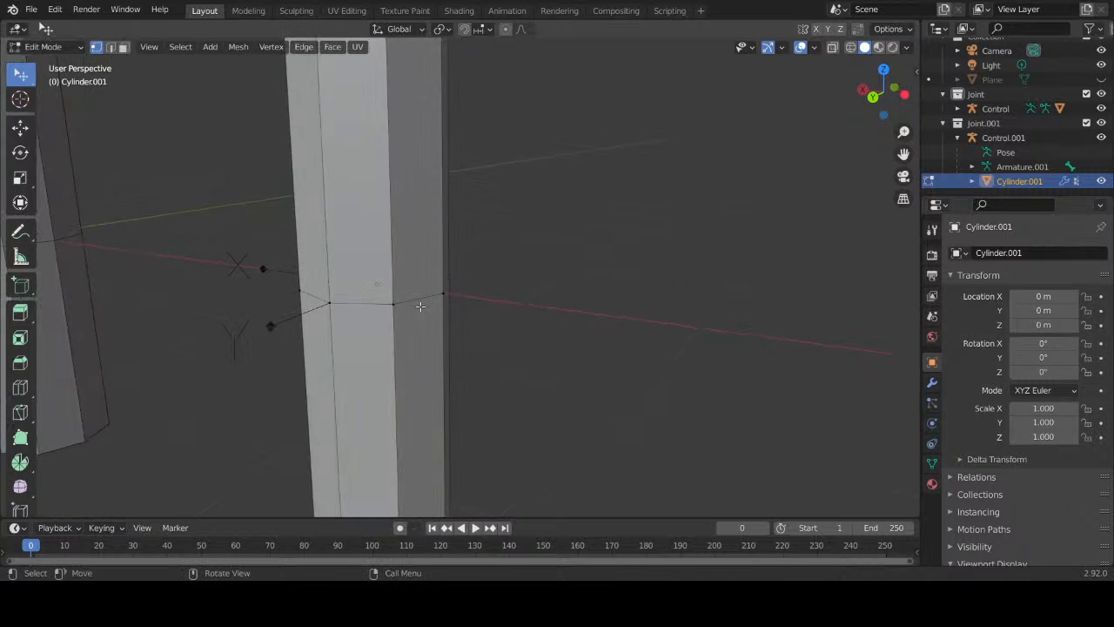
key(2)
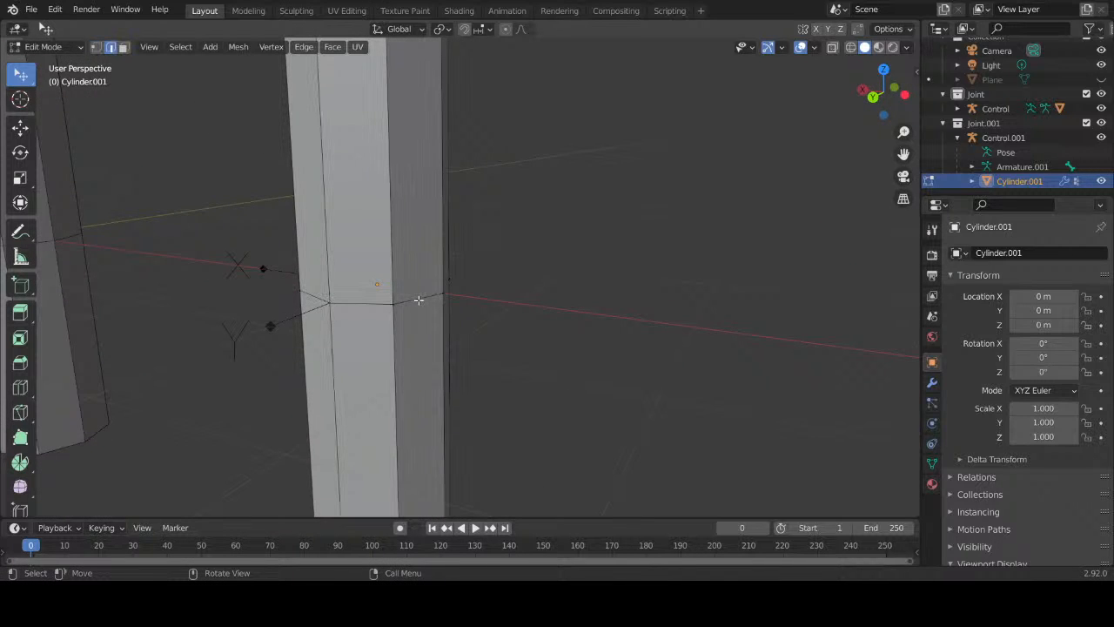
alt+click(403, 302)
key(b)
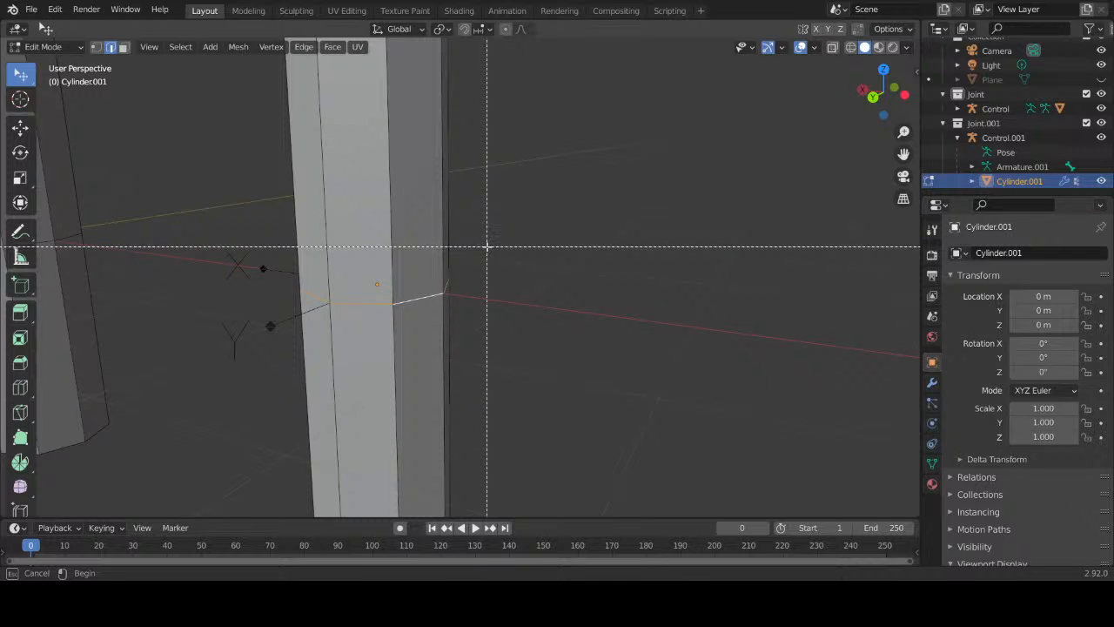
key(Escape)
key(ctrl+b)
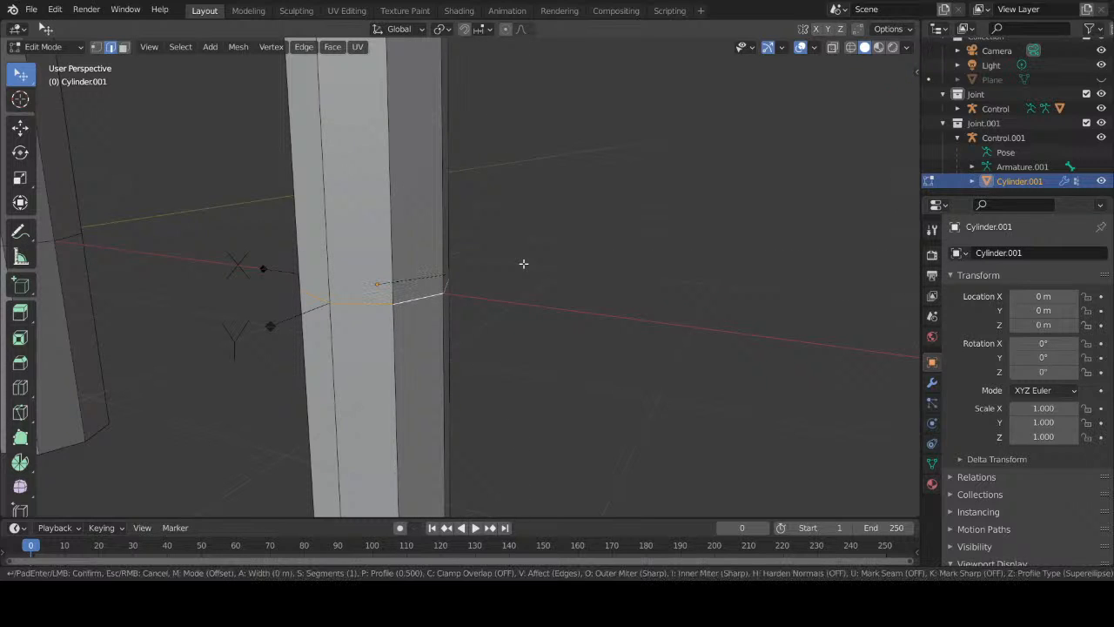
scroll(544, 257, up, 1)
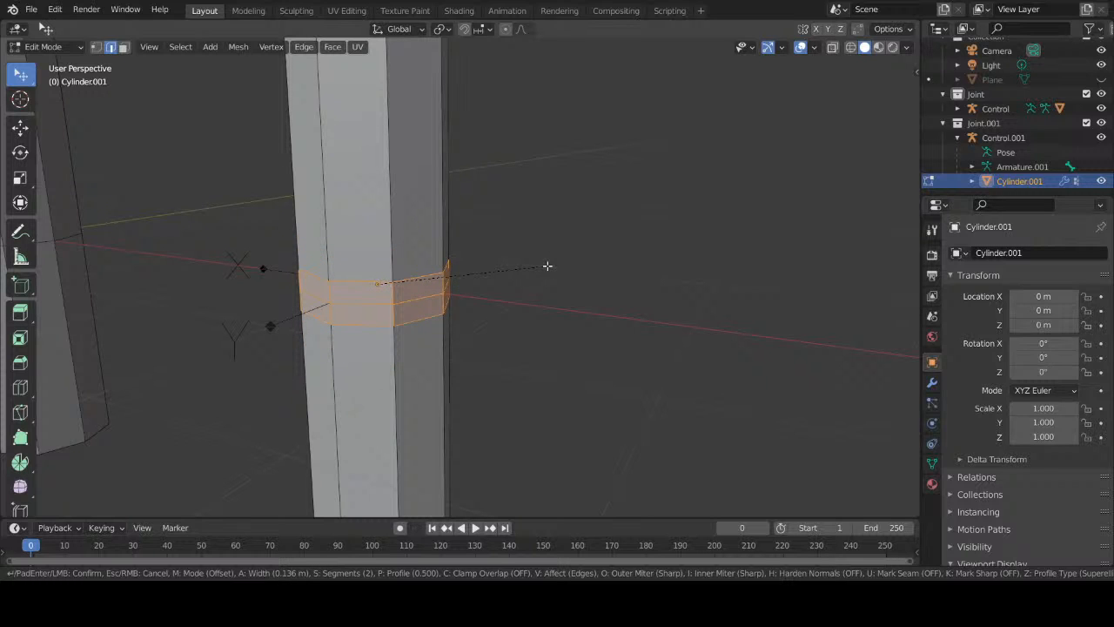
click(547, 266)
click(665, 271)
Step: Exit Edit Mode on Cylinder.001, select the Control.001 armature, and switch it to Pose Mode
middle_drag(656, 283, 582, 286)
scroll(783, 206, down, 3)
click(1014, 152)
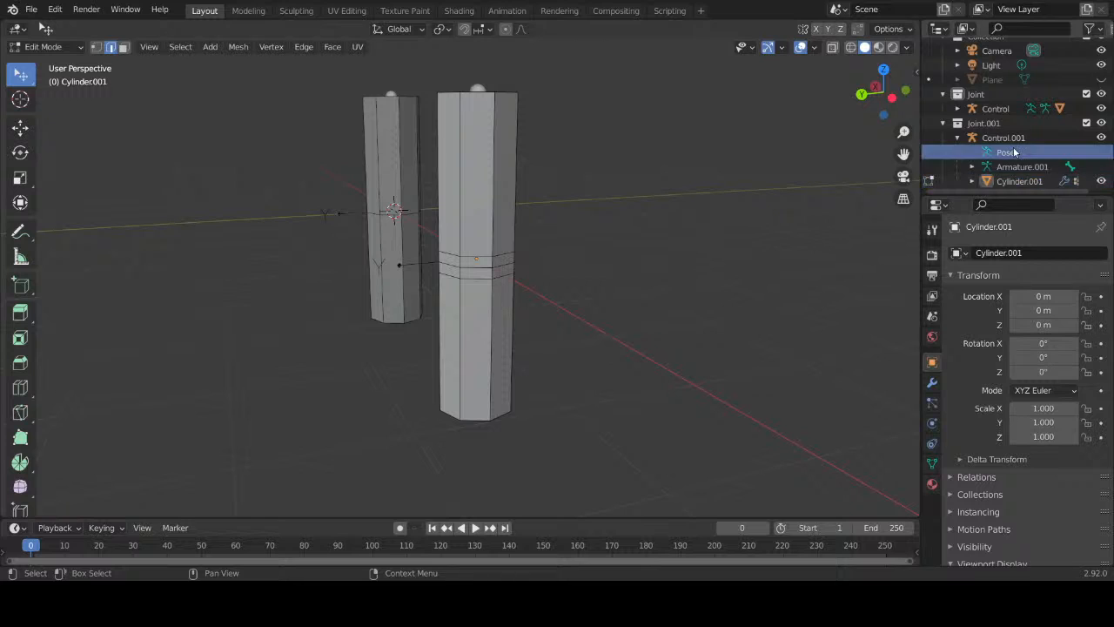
click(1009, 140)
click(48, 47)
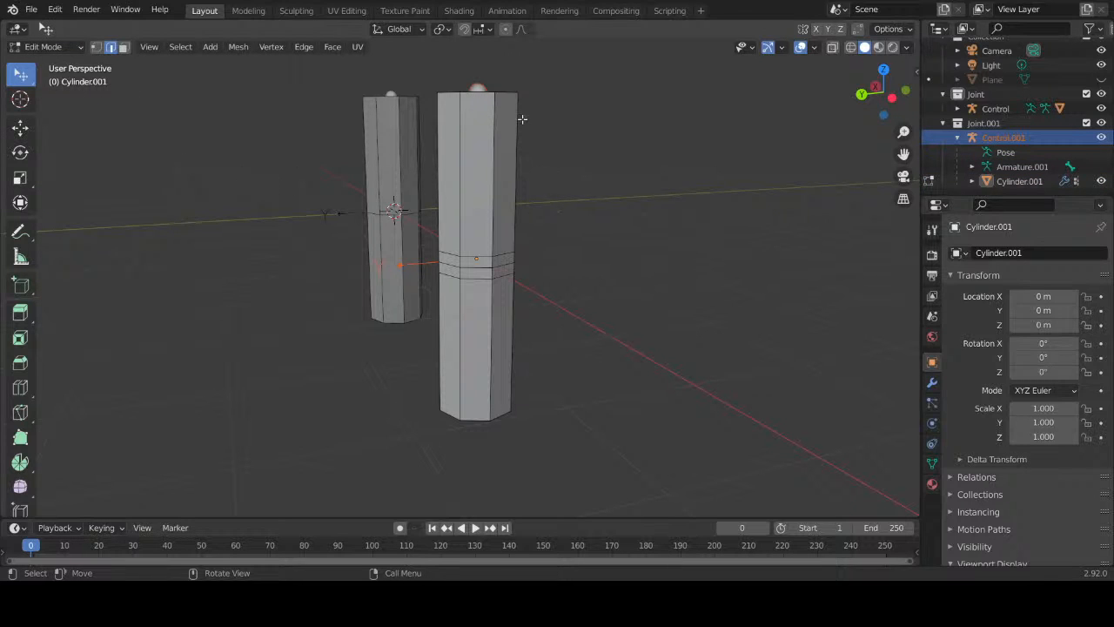
key(a)
key(alt+a)
middle_drag(584, 83, 569, 142)
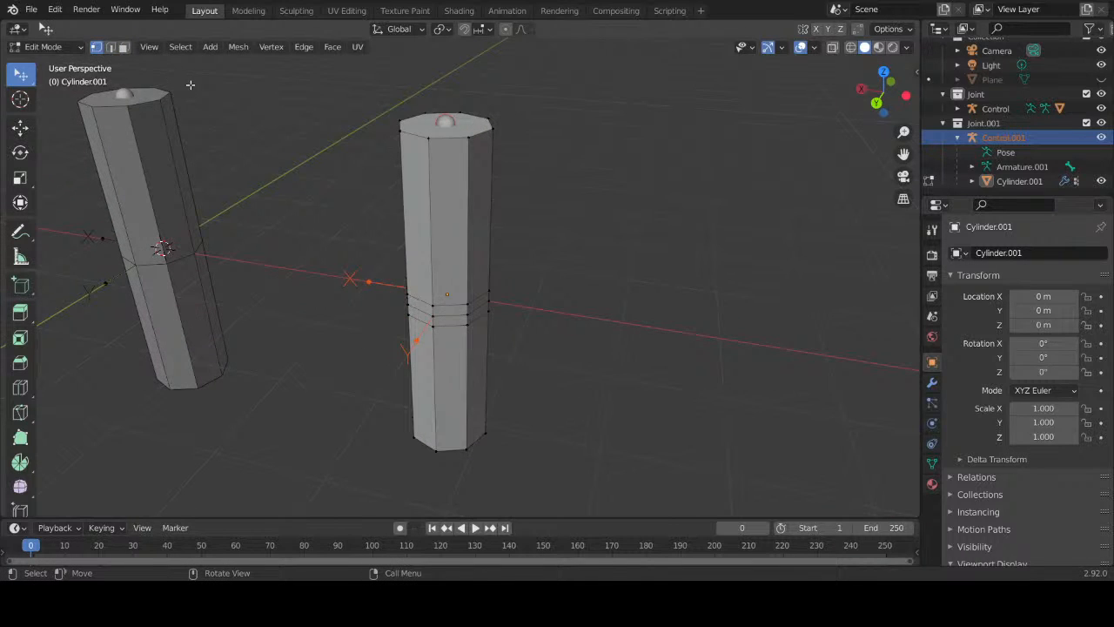
key(Tab)
click(448, 121)
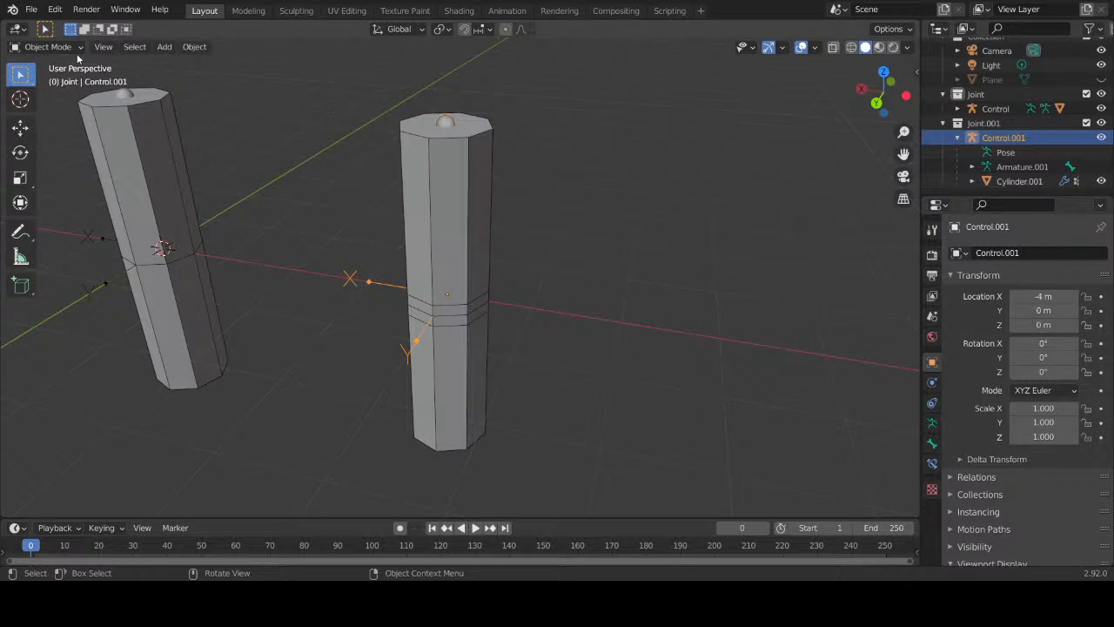
click(45, 46)
click(34, 89)
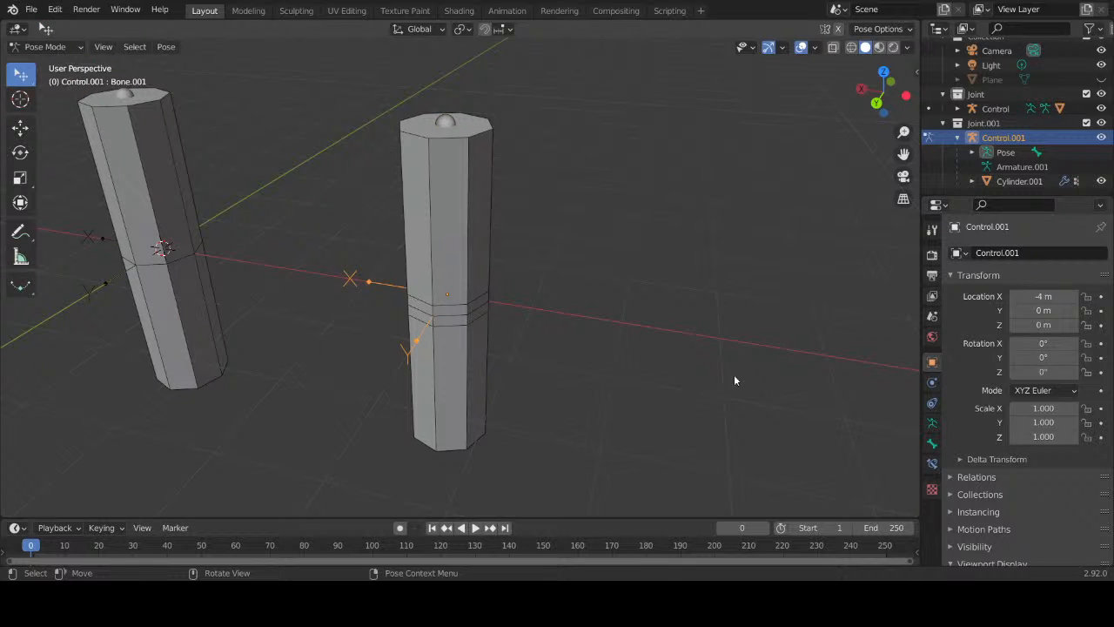
Step: Test the bend by rotating the lower bone of Control.001 about -73° around the global X axis, and cancel the rotation
middle_drag(733, 380, 654, 340)
middle_drag(612, 467, 462, 348)
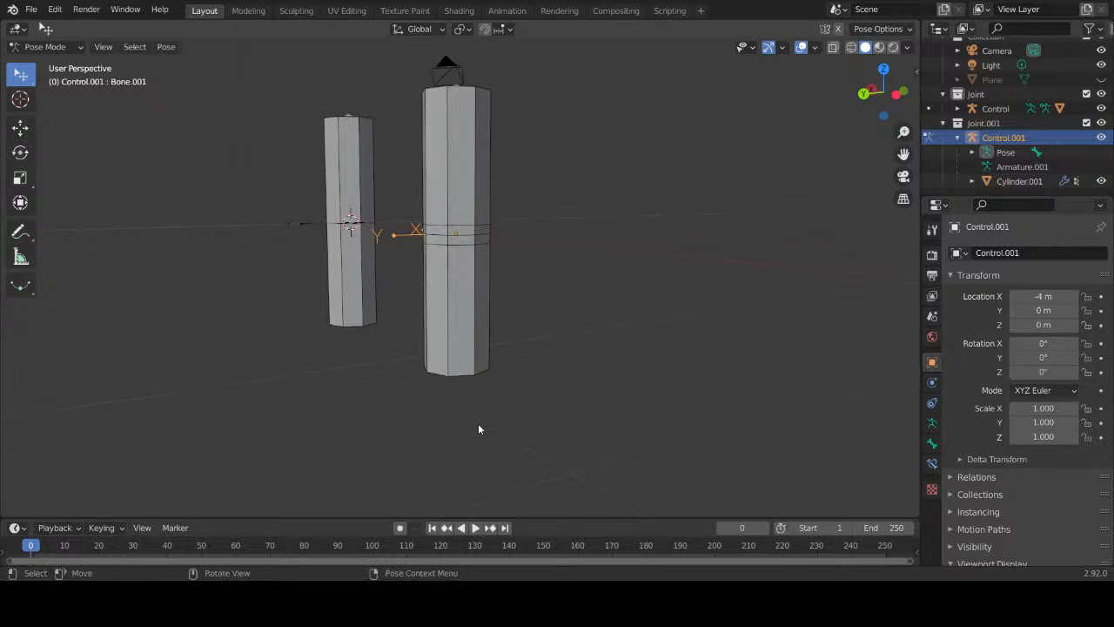
middle_drag(478, 428, 467, 405)
key(r)
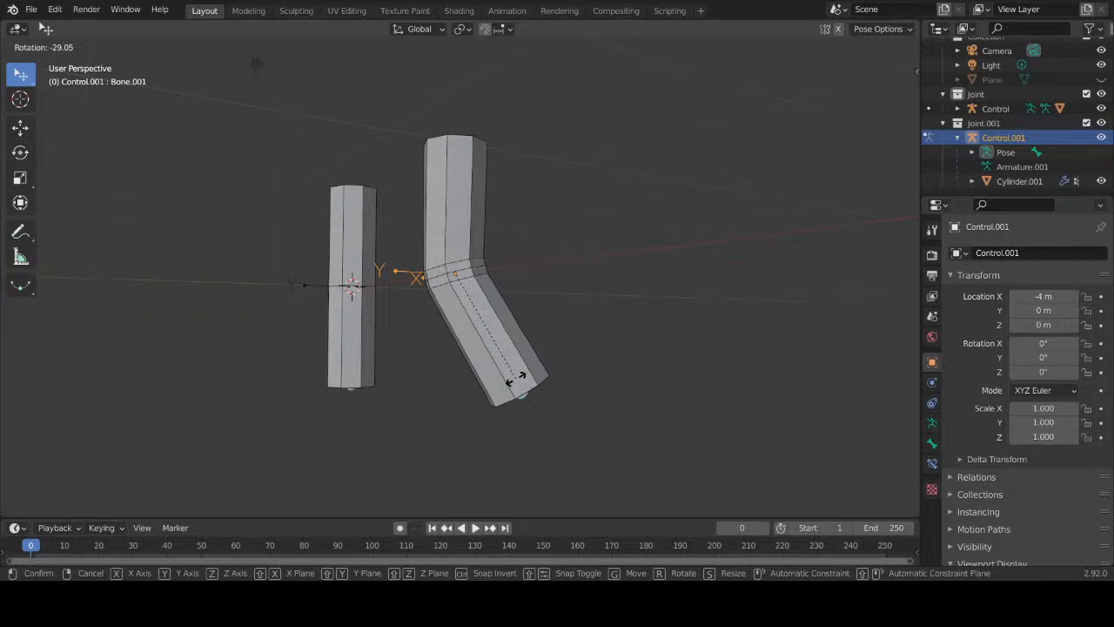
key(x)
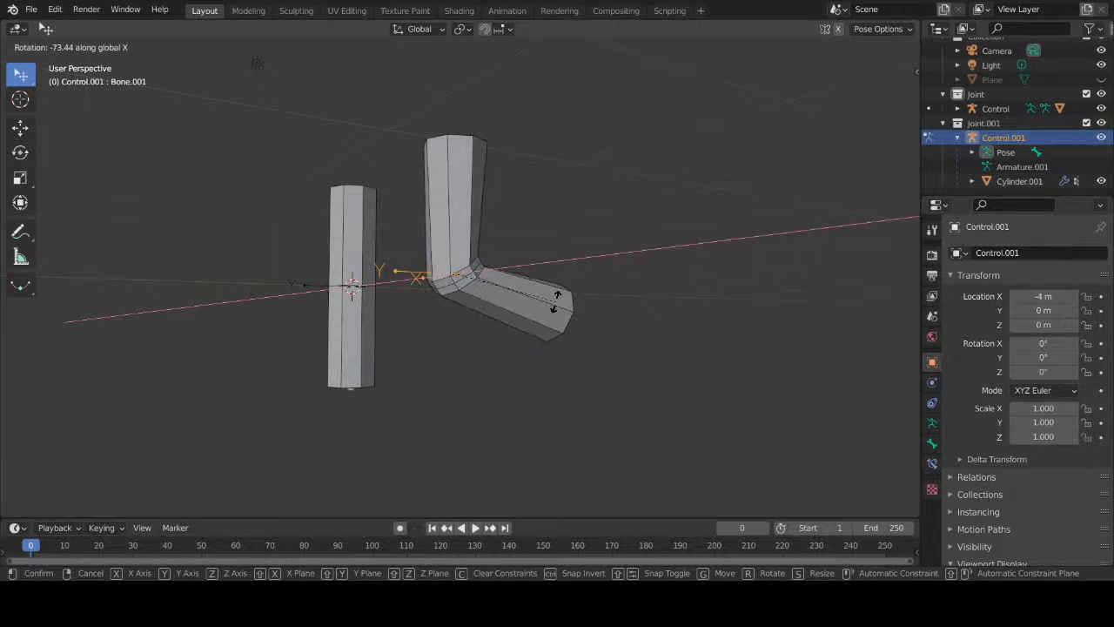
right_click(525, 333)
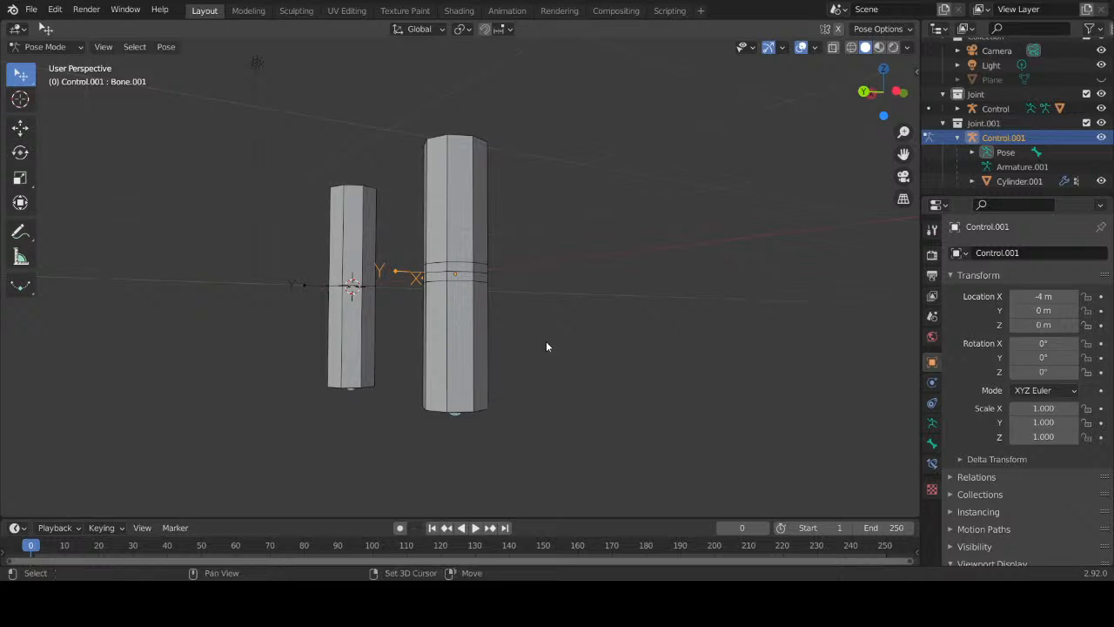
Step: Test the opposite bend by rotating the lower bone about 64° around global X to inspect the joint's inner folds, and cancel it
middle_drag(547, 347, 450, 381)
scroll(508, 226, up, 5)
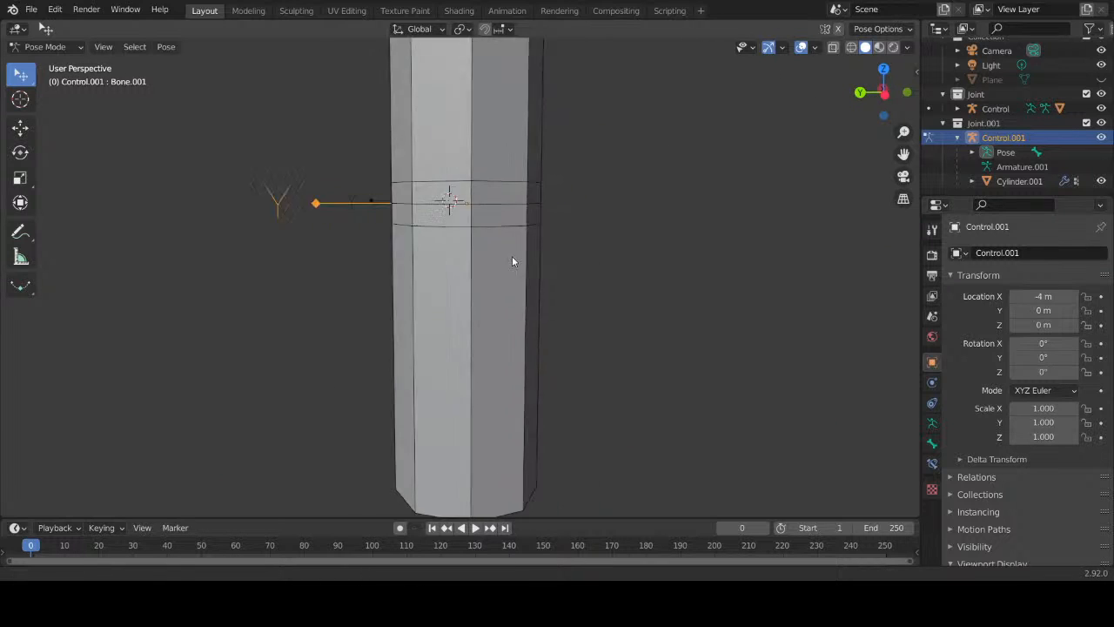
scroll(512, 261, down, 3)
middle_drag(463, 241, 452, 287)
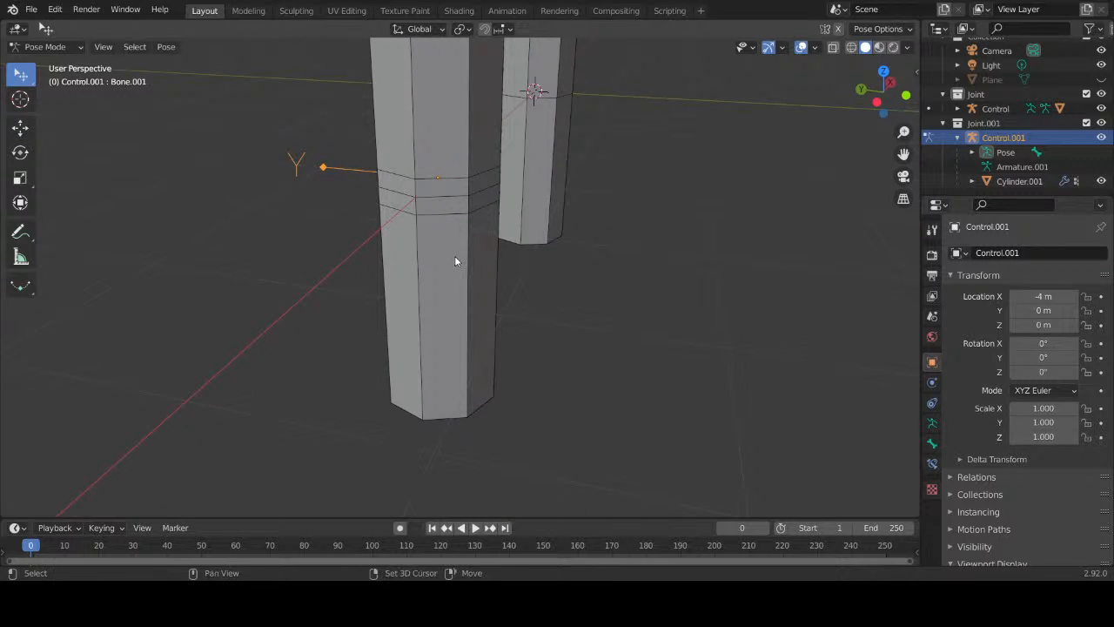
middle_drag(455, 243, 450, 288)
scroll(450, 288, down, 3)
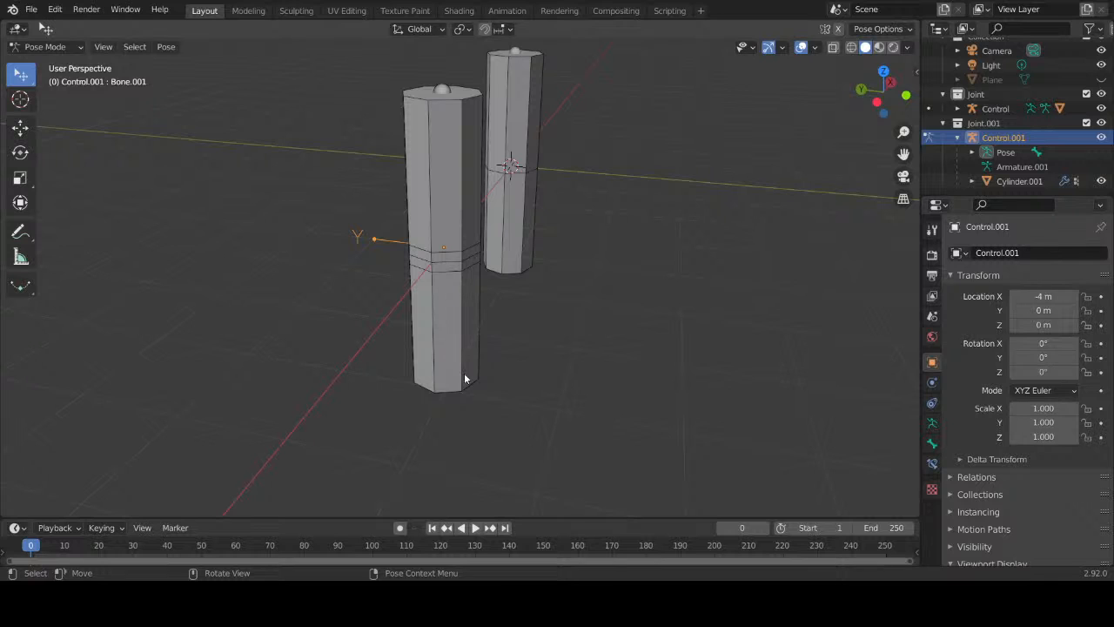
mouse_move(465, 379)
middle_down()
mouse_move(461, 281)
mouse_move(462, 375)
mouse_move(466, 361)
middle_up()
scroll(452, 322, up, 1)
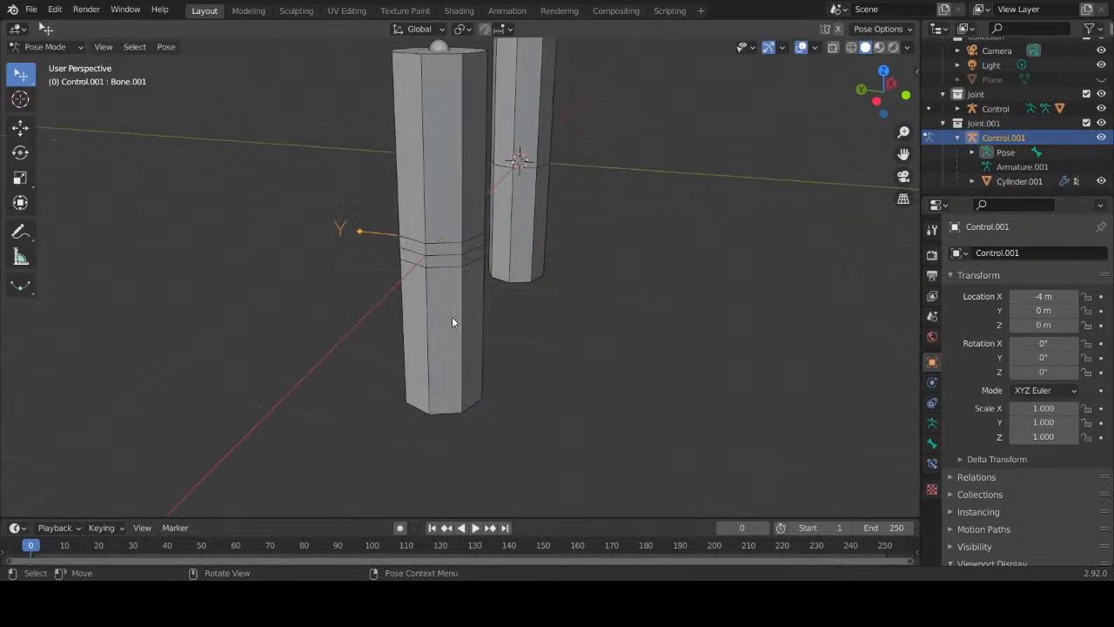
key(r)
key(x)
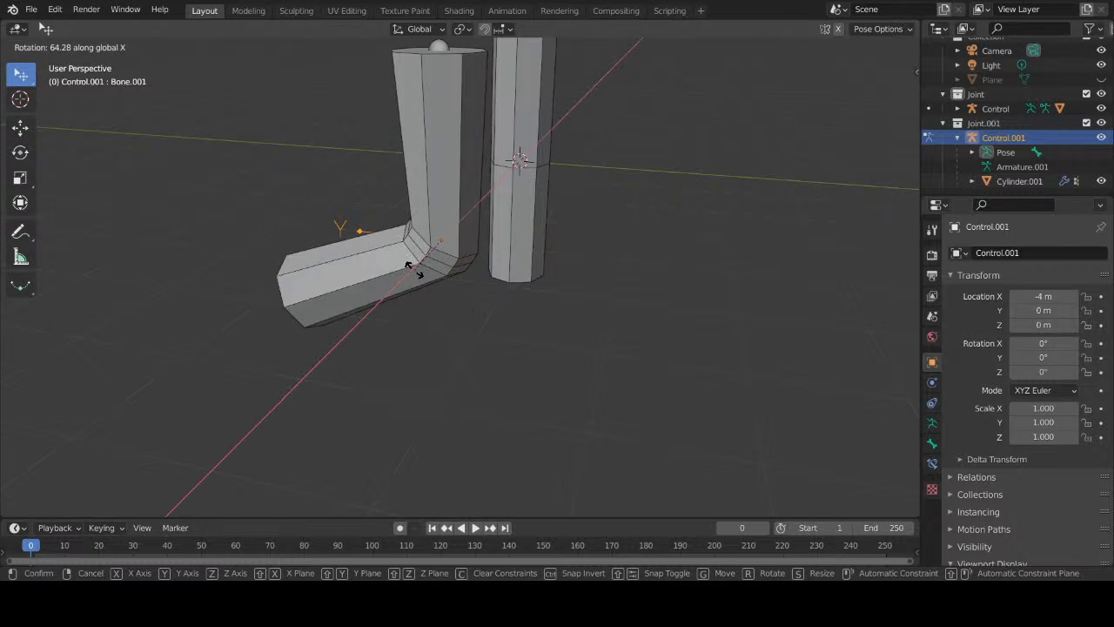
right_click(460, 272)
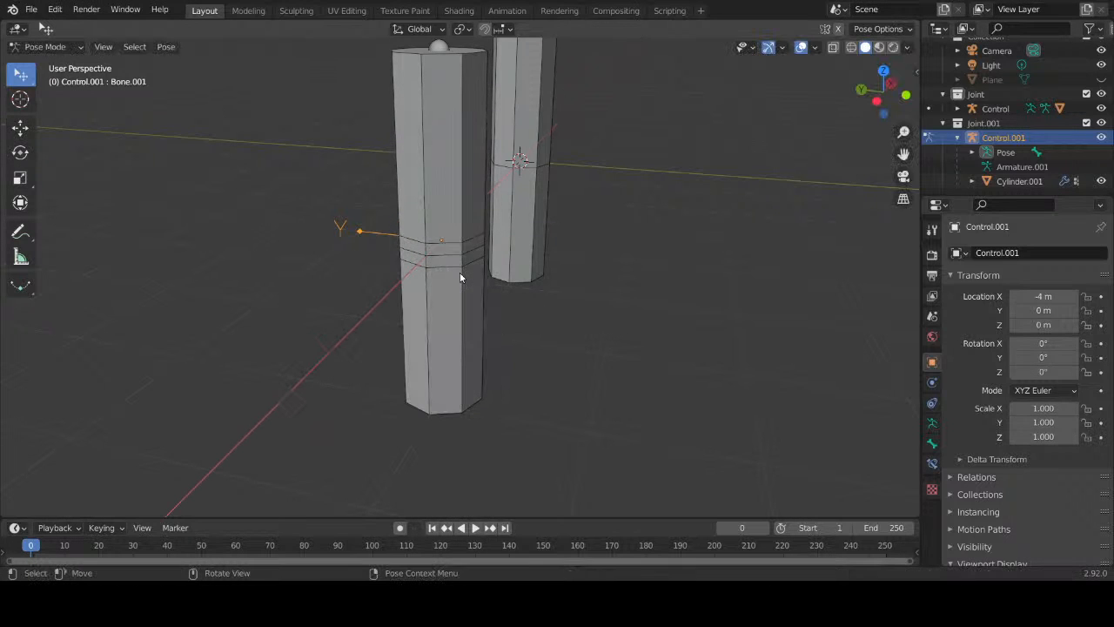
Step: Return the armature to Object Mode, select Cylinder.001, and enter Edit Mode on its mesh
scroll(414, 275, up, 1)
middle_drag(414, 275, 566, 241)
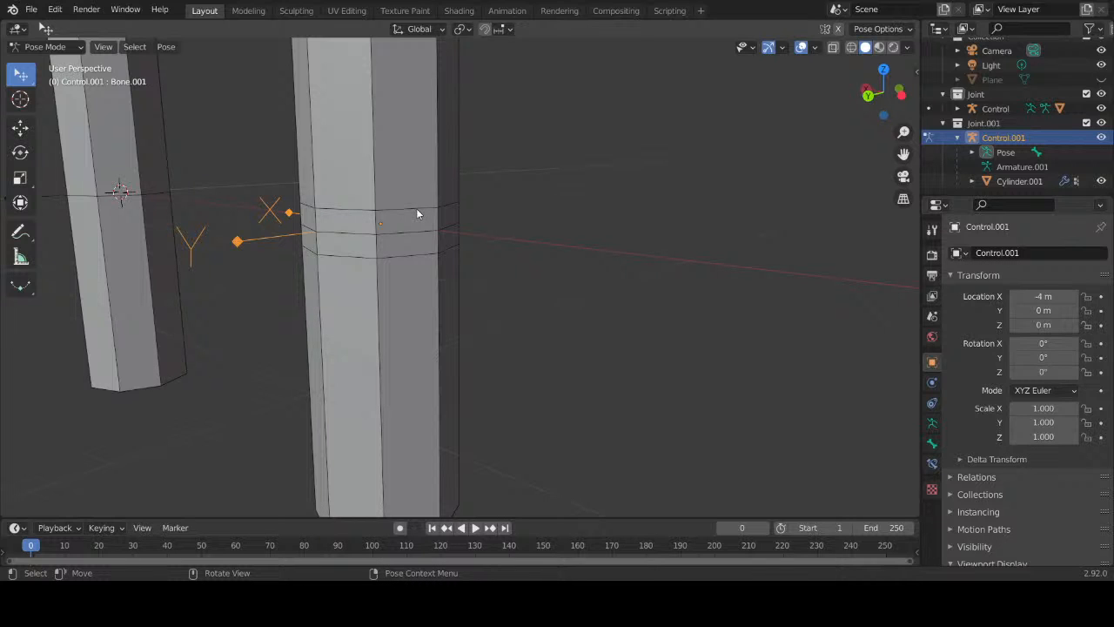
key(Tab)
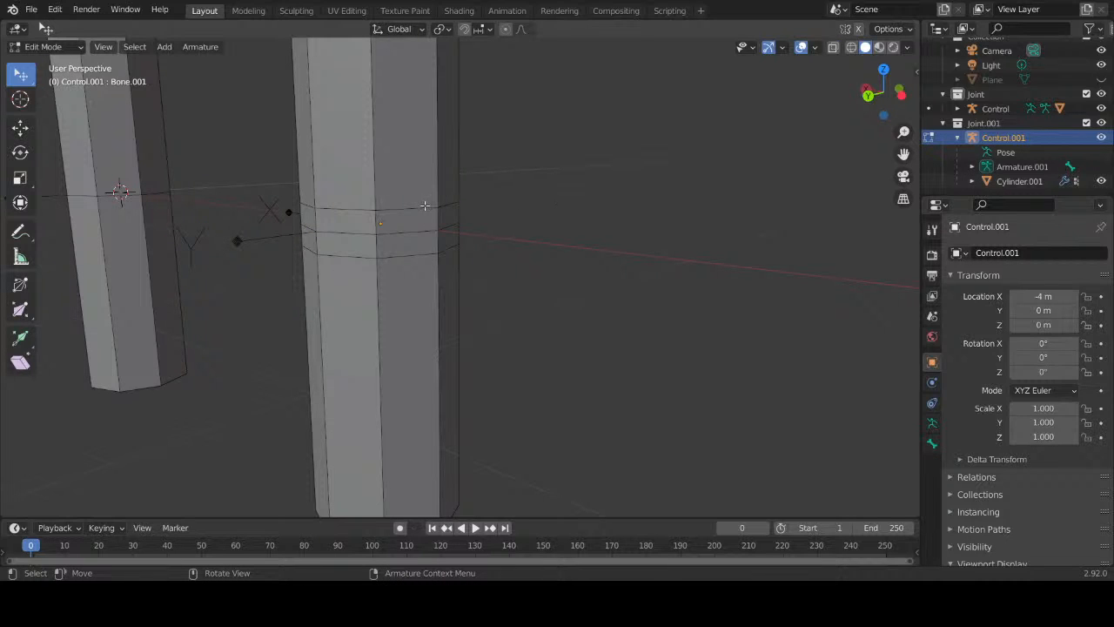
key(Tab)
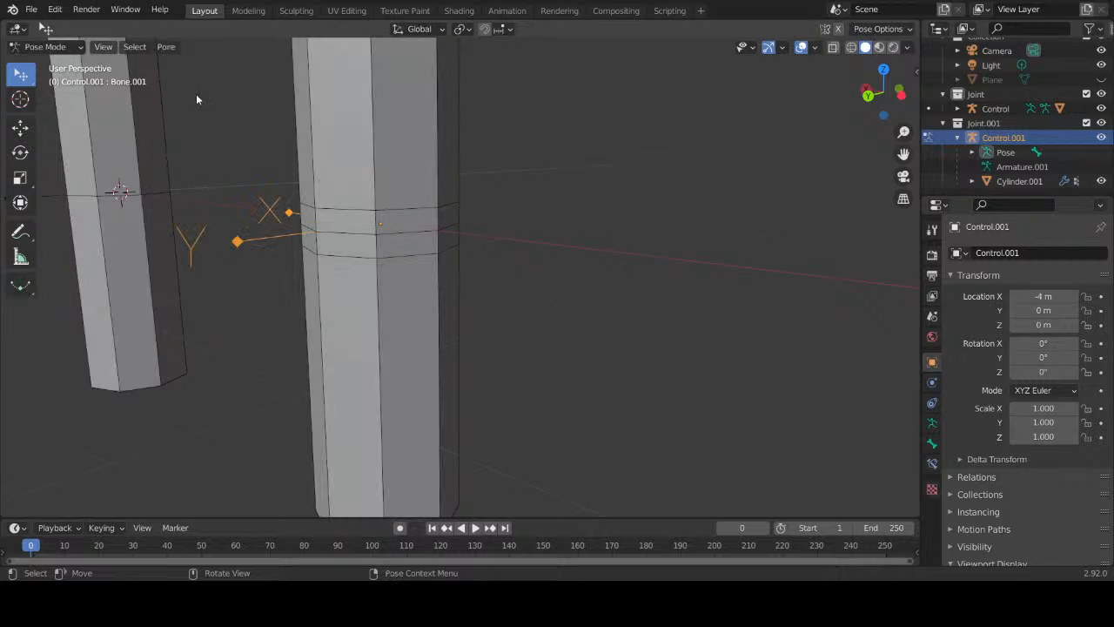
key(Tab)
click(54, 47)
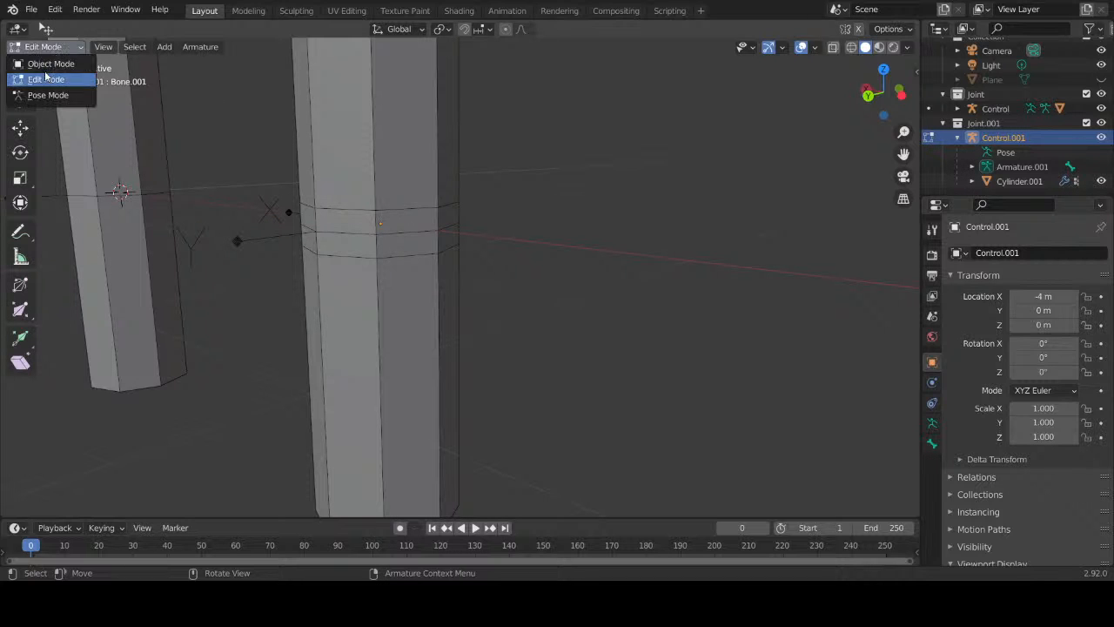
click(52, 47)
click(45, 47)
click(50, 64)
click(415, 178)
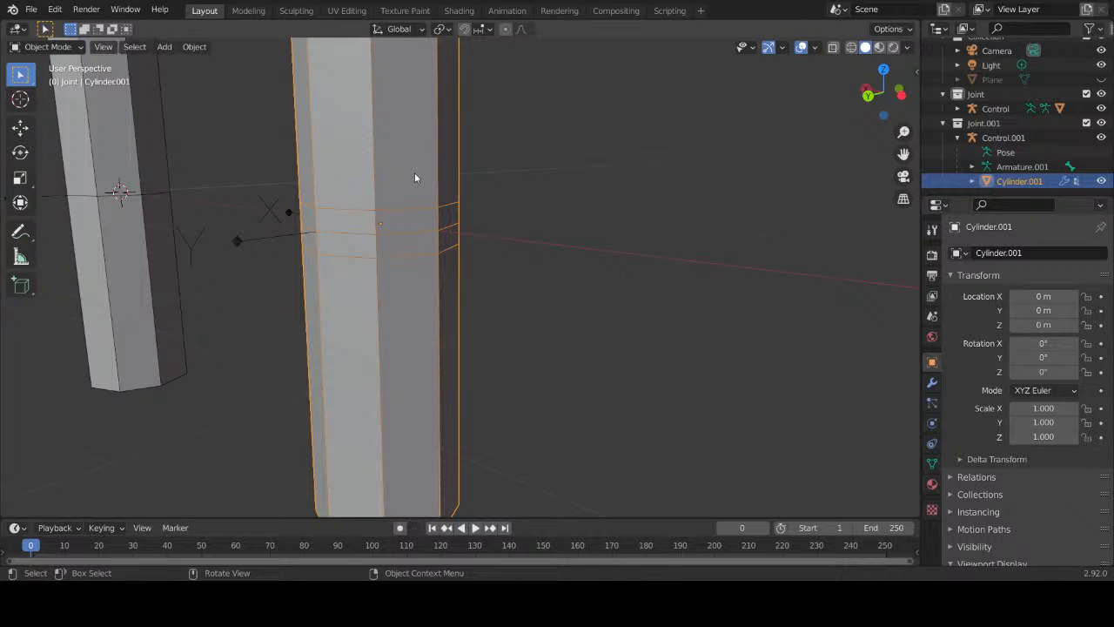
key(Tab)
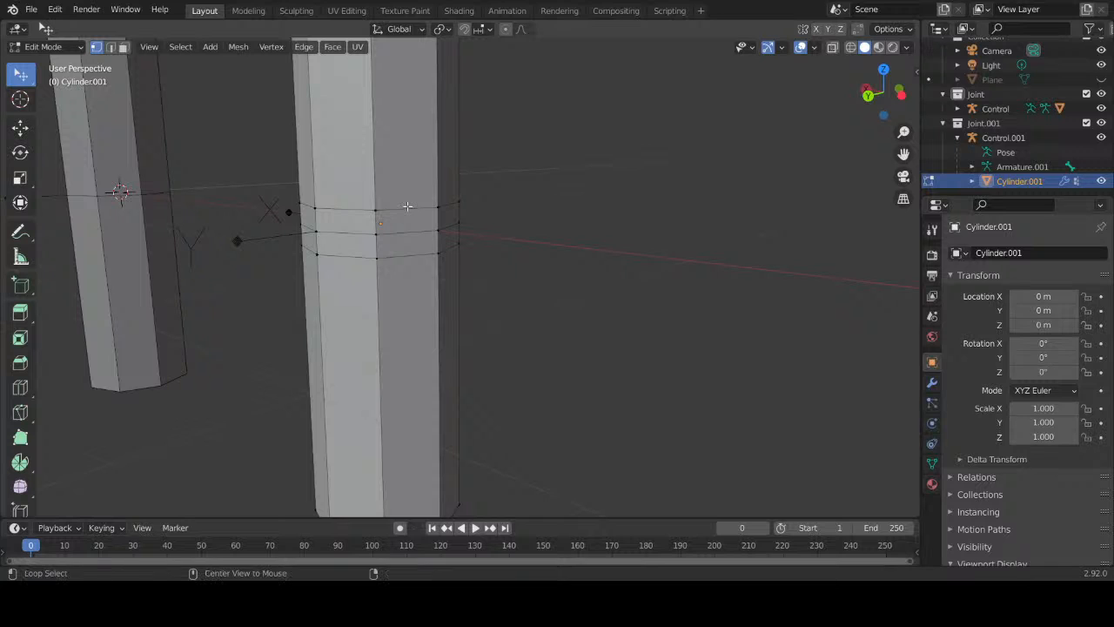
Step: Select the outer two of the three joint edge loops on Cylinder.001 and scale them apart along global Z by about 3.349
alt+click(407, 206)
alt+click(403, 262)
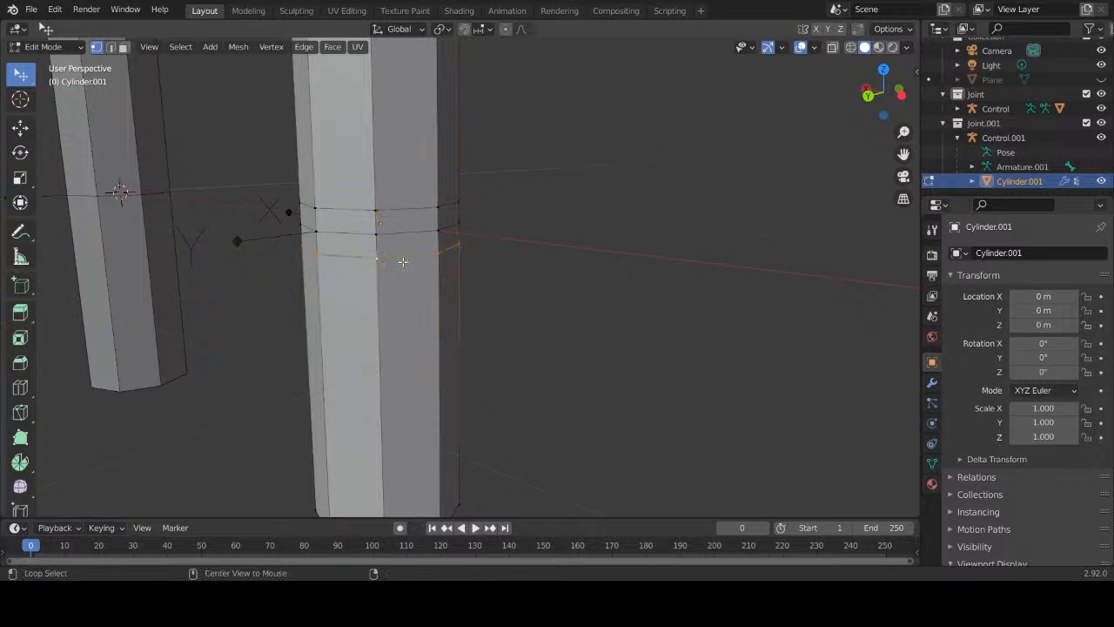
alt+shift+click(407, 207)
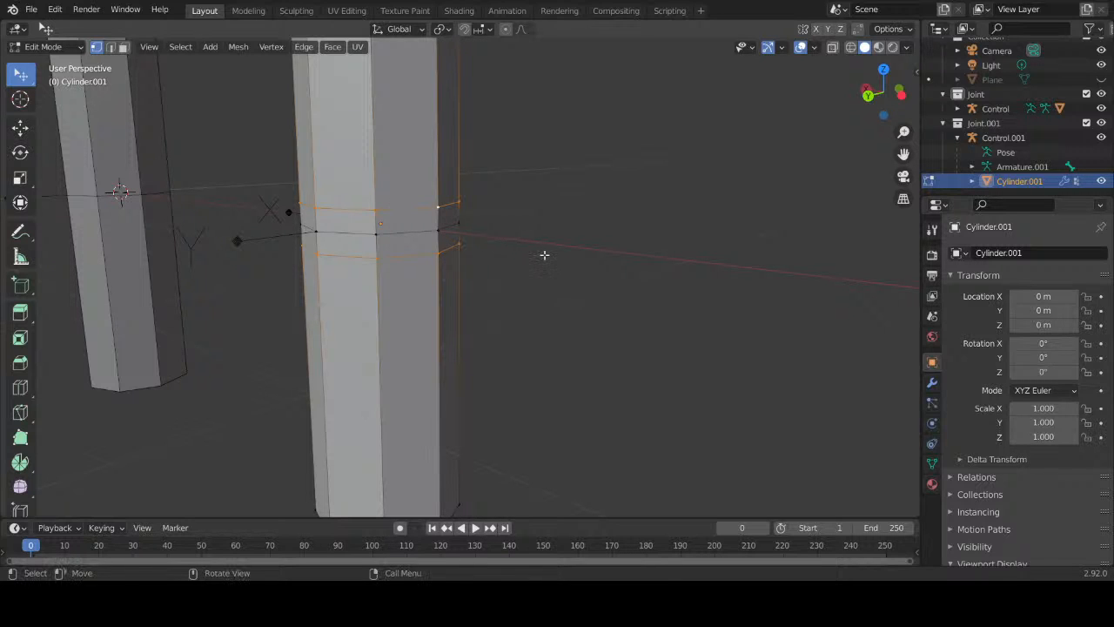
key(s)
key(z)
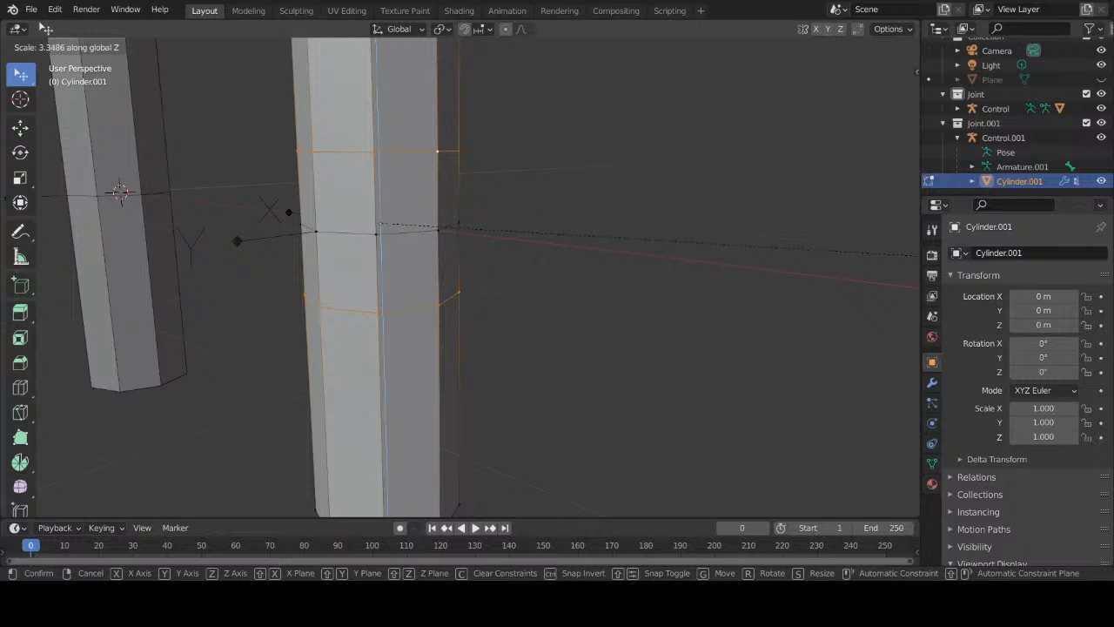
click(2, 259)
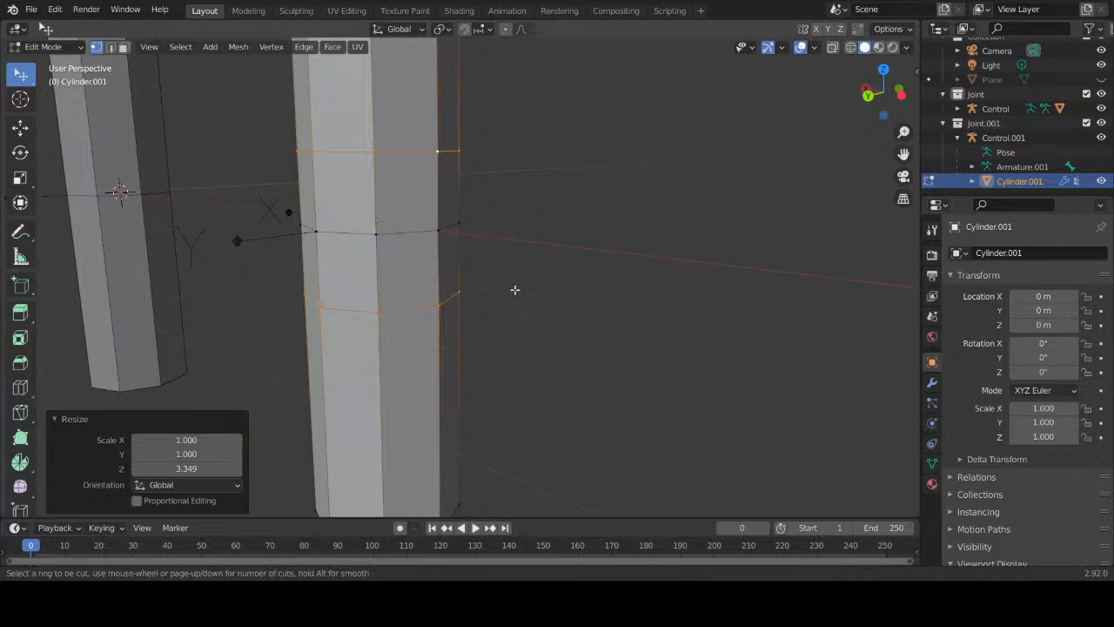
Step: Add one centered loop cut above and one below the middle edge loop of the joint on Cylinder.001
key(ctrl+r)
click(377, 206)
right_click(377, 205)
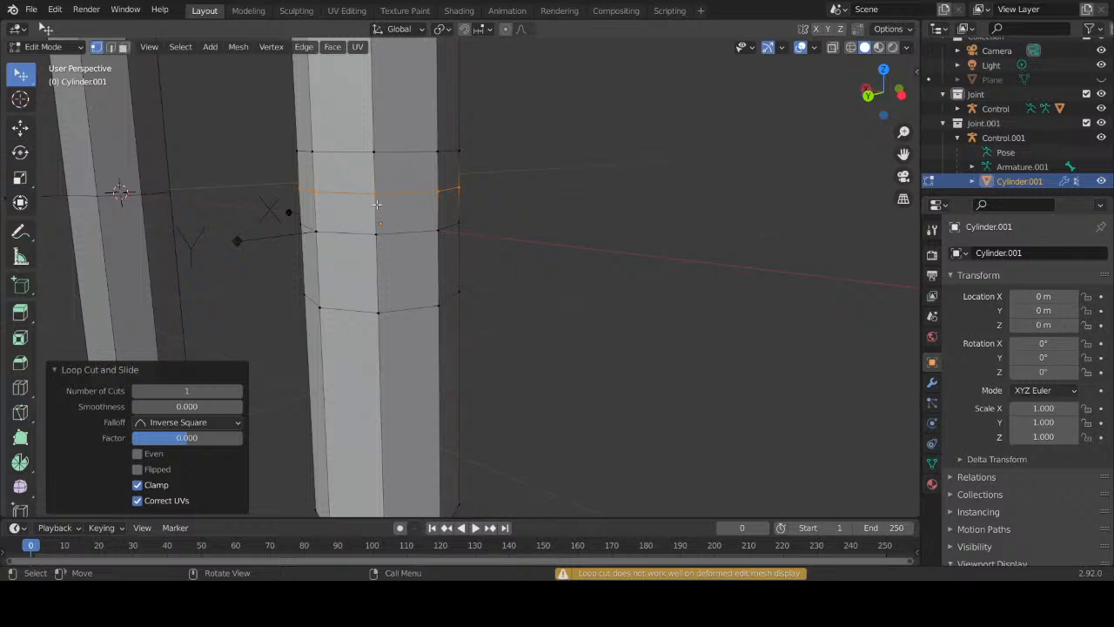
key(ctrl+r)
click(381, 276)
right_click(380, 277)
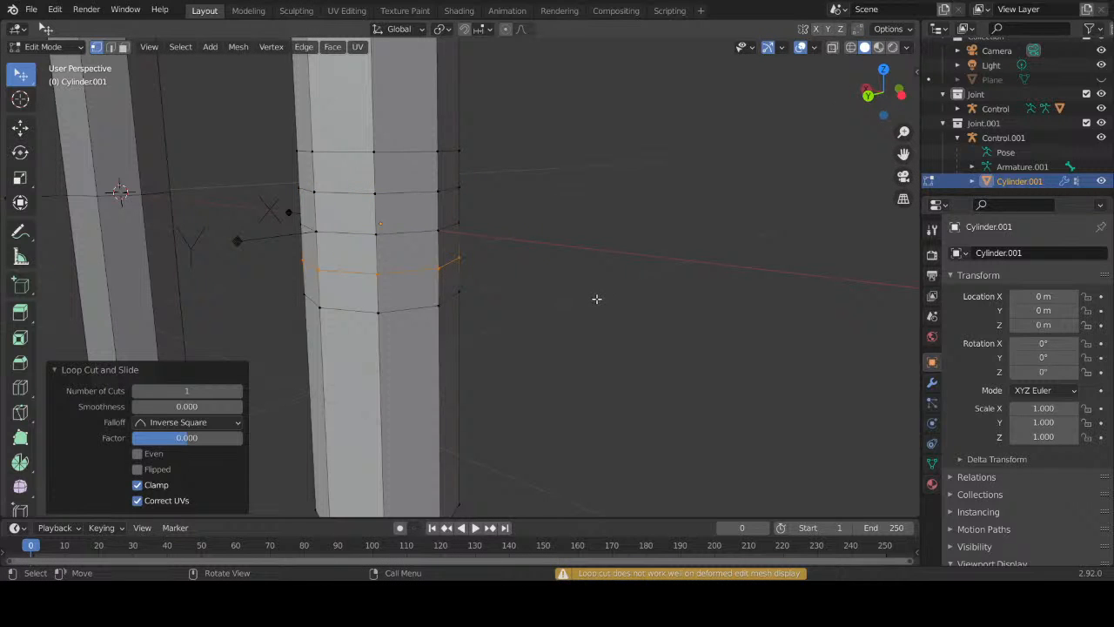
Step: Return Cylinder.001 to Object Mode, select the Control.001 armature, and put it in Pose Mode
middle_drag(576, 307, 546, 301)
scroll(535, 303, down, 5)
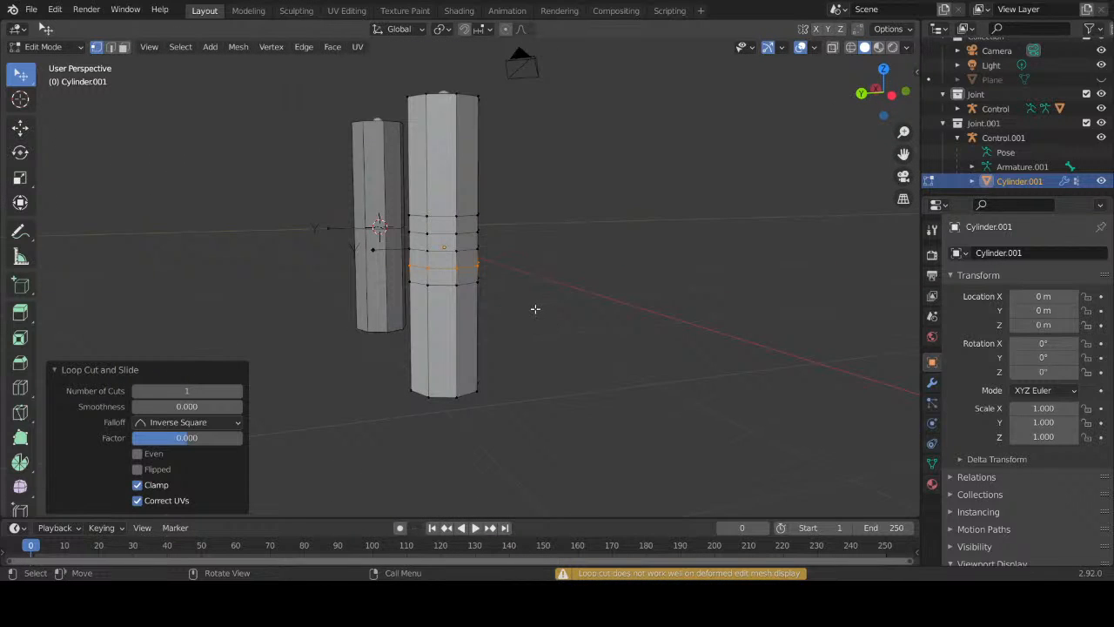
click(47, 46)
click(43, 63)
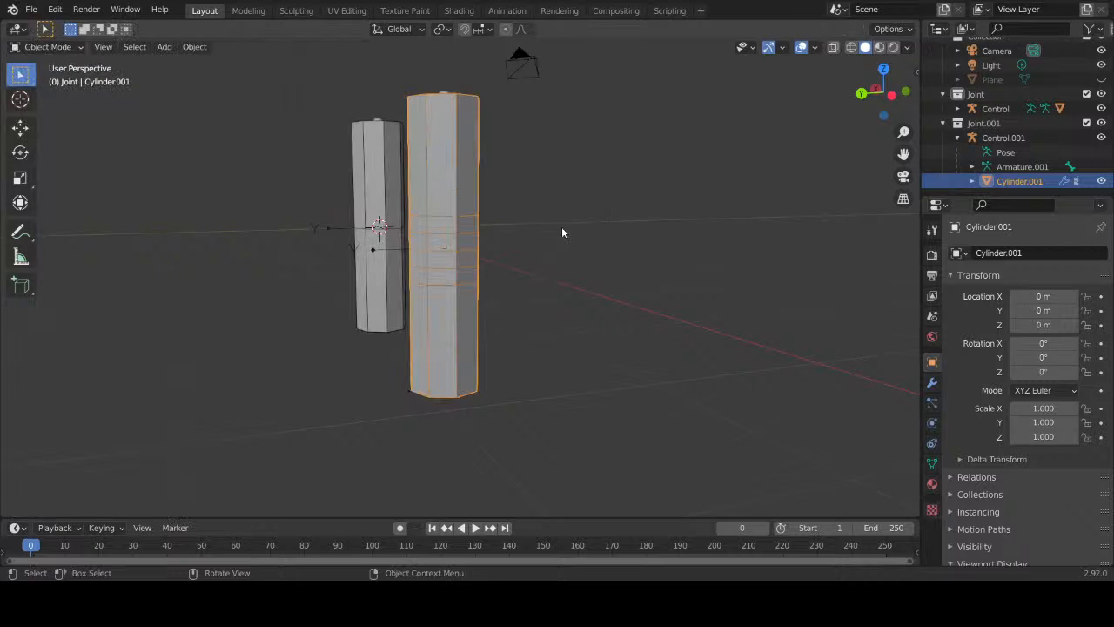
click(445, 90)
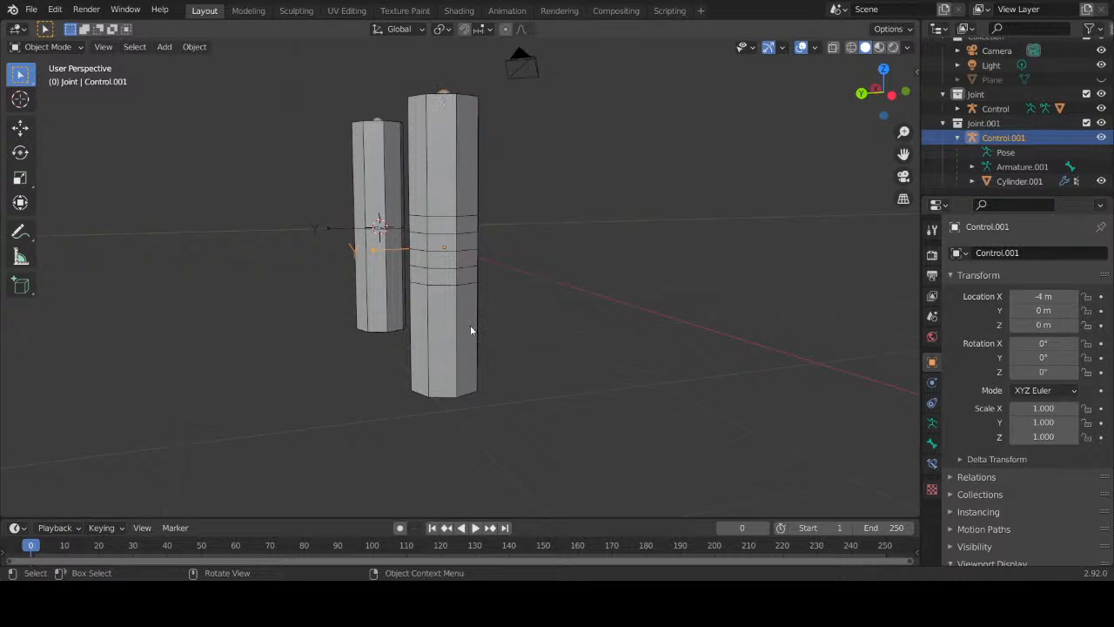
key(Tab)
key(Tab)
click(47, 46)
click(43, 93)
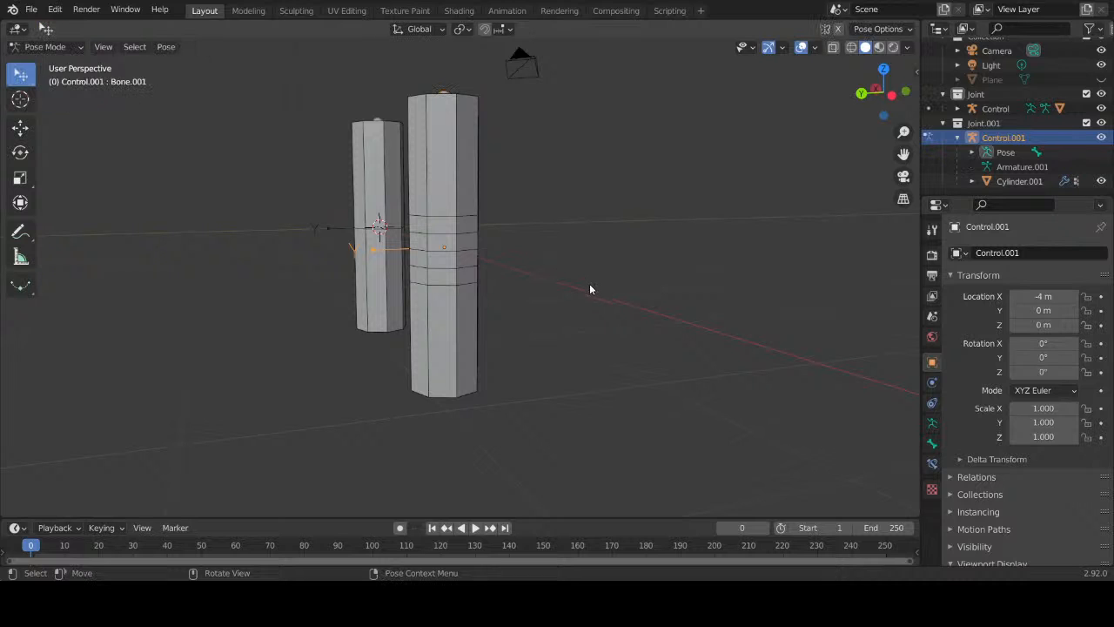
Step: Test the five-loop joint by rotating the lower bone about -47° around the global X axis, and cancel the rotation
middle_drag(461, 405, 592, 388)
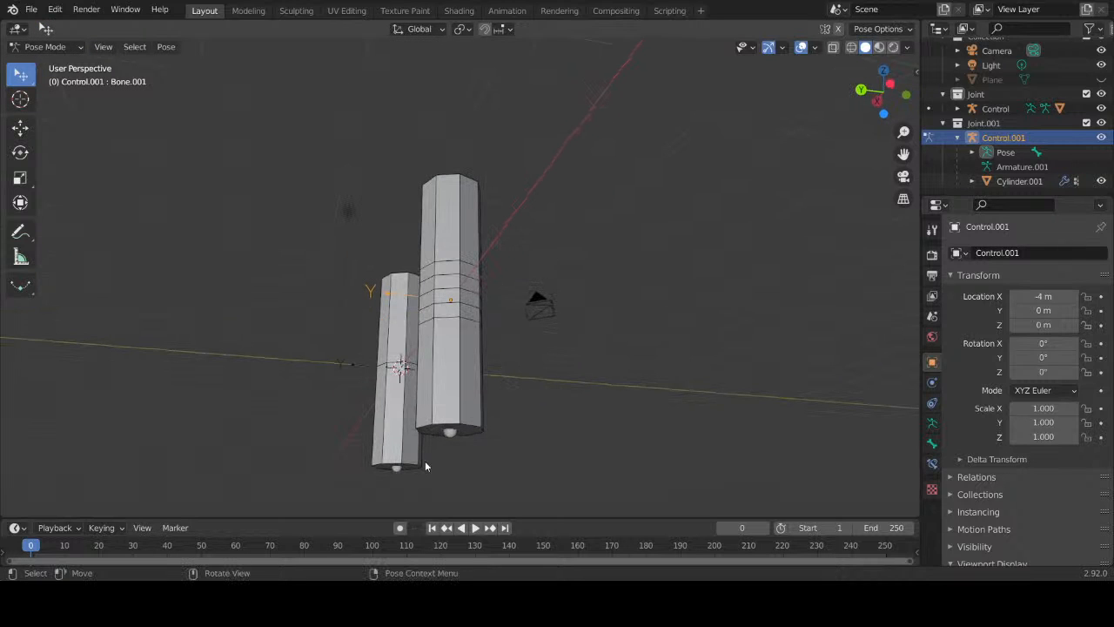
middle_drag(581, 268, 574, 380)
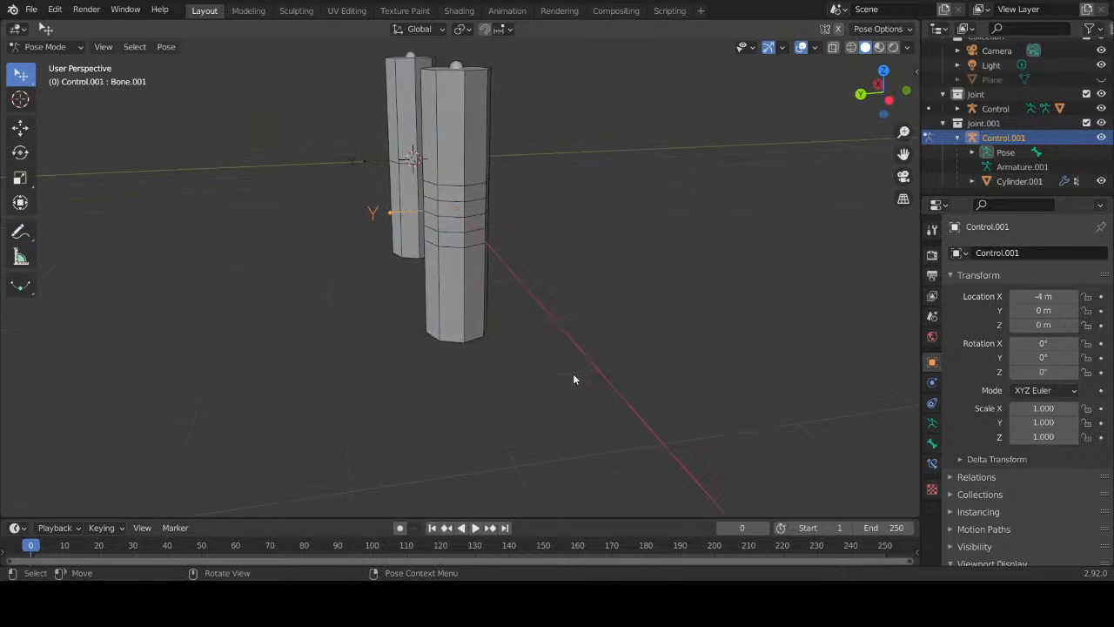
key(r)
key(x)
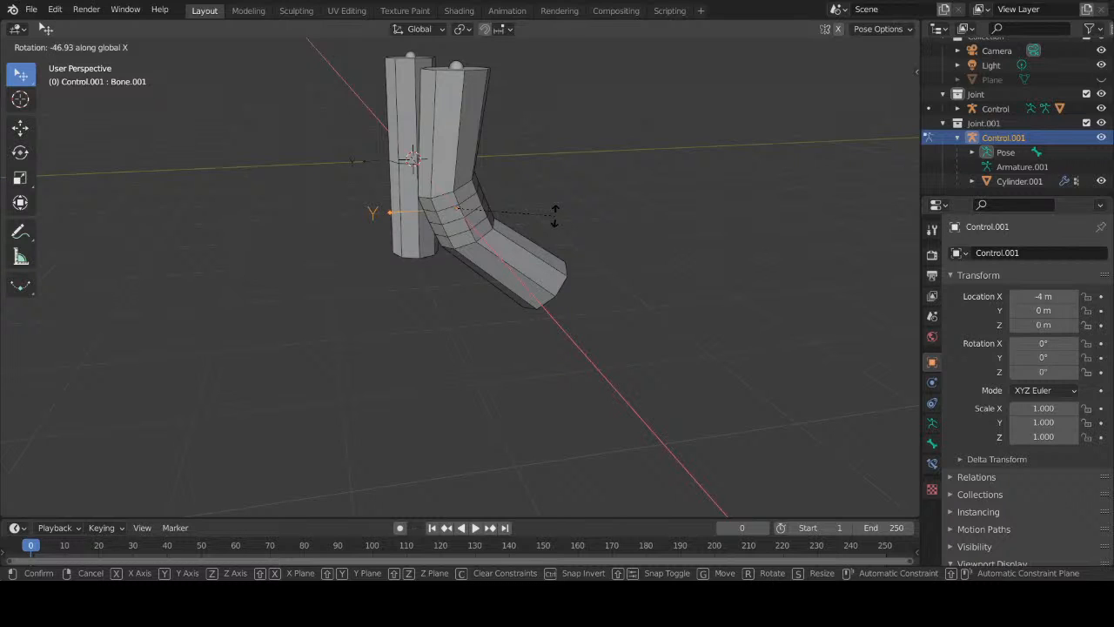
right_click(554, 215)
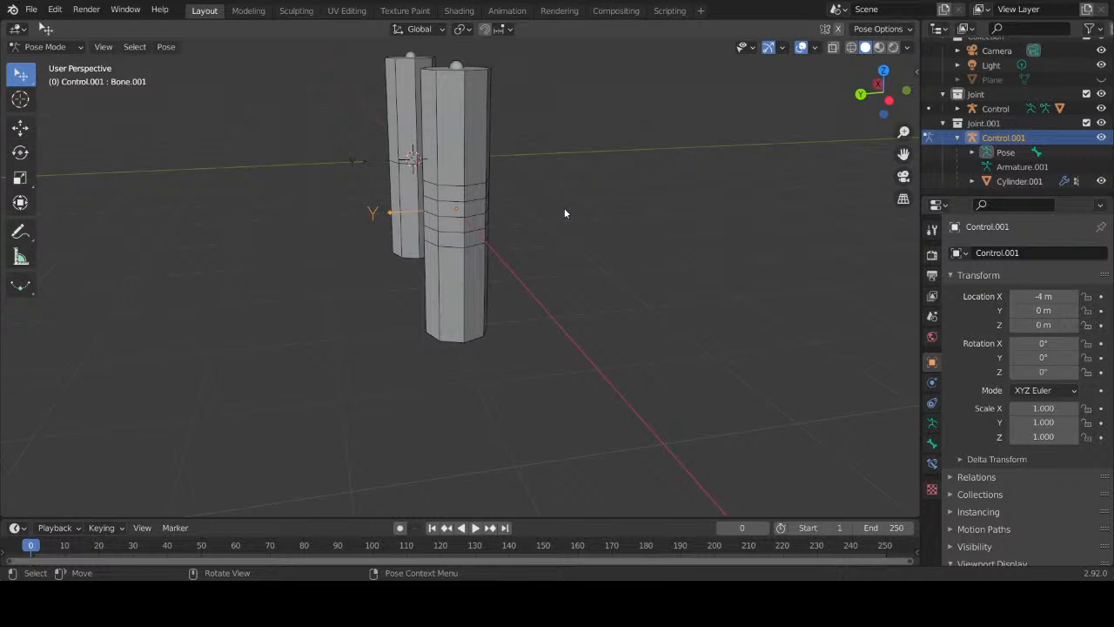
key(KP_9)
key(Tab)
key(grave)
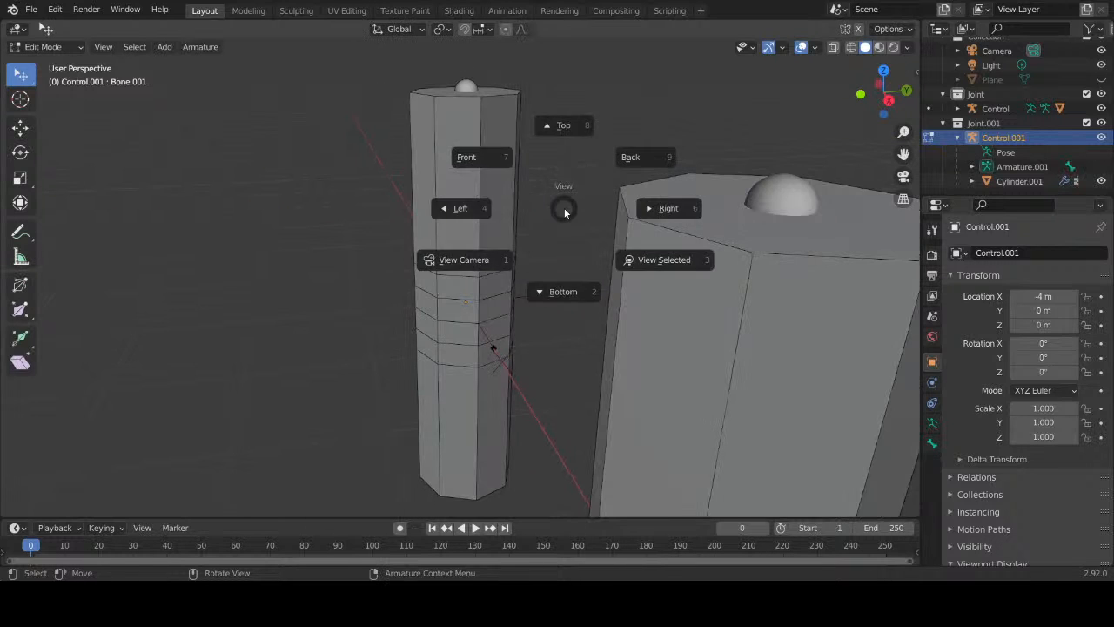
key(Escape)
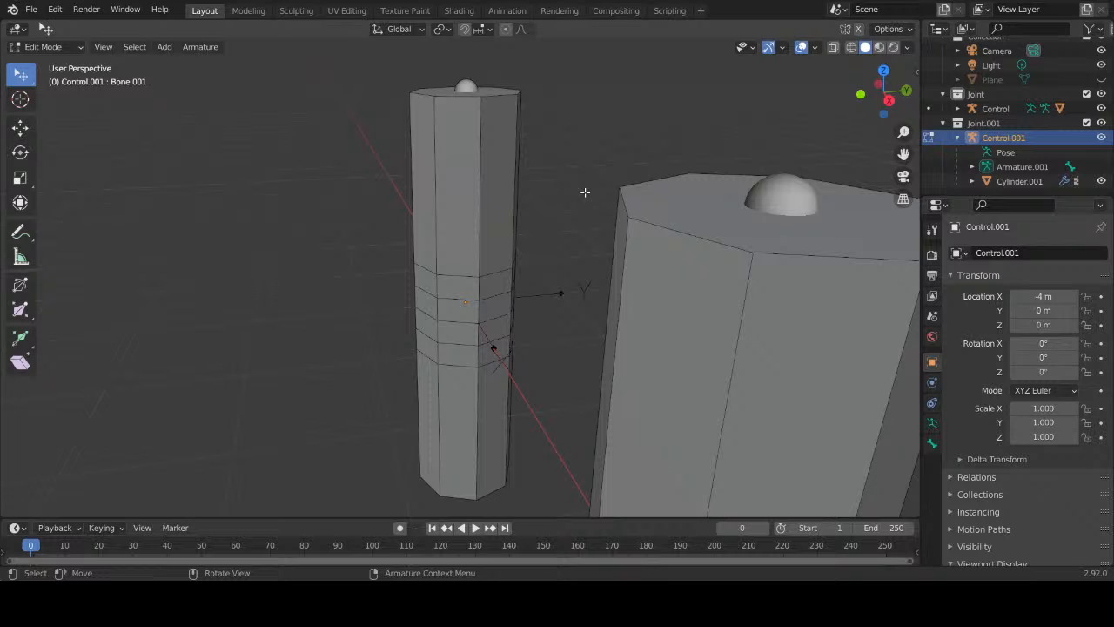
scroll(584, 192, up, 2)
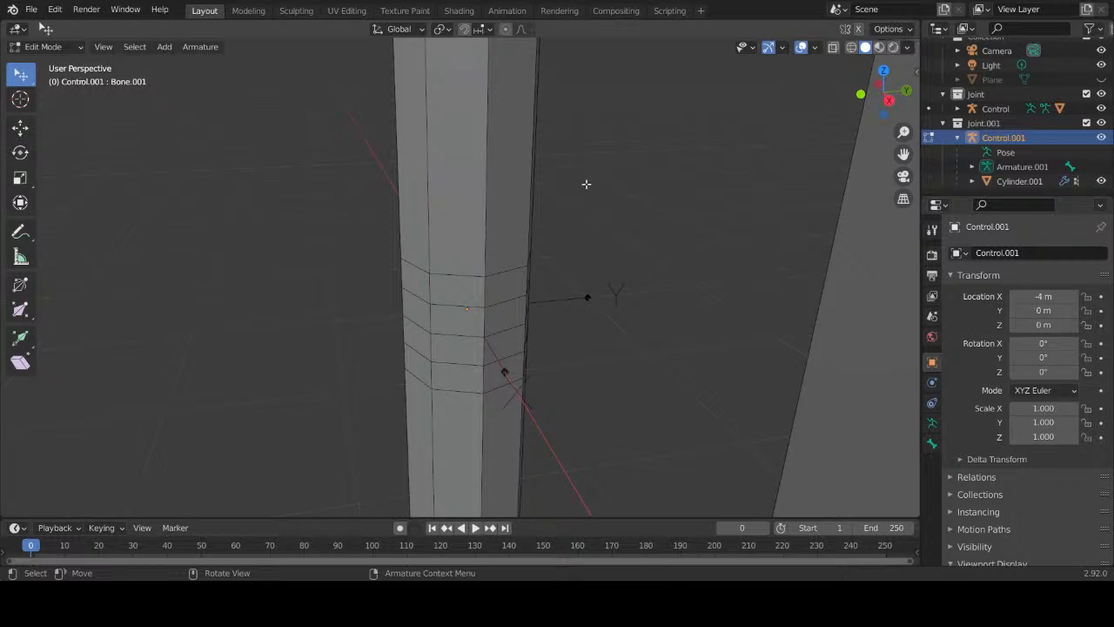
click(556, 545)
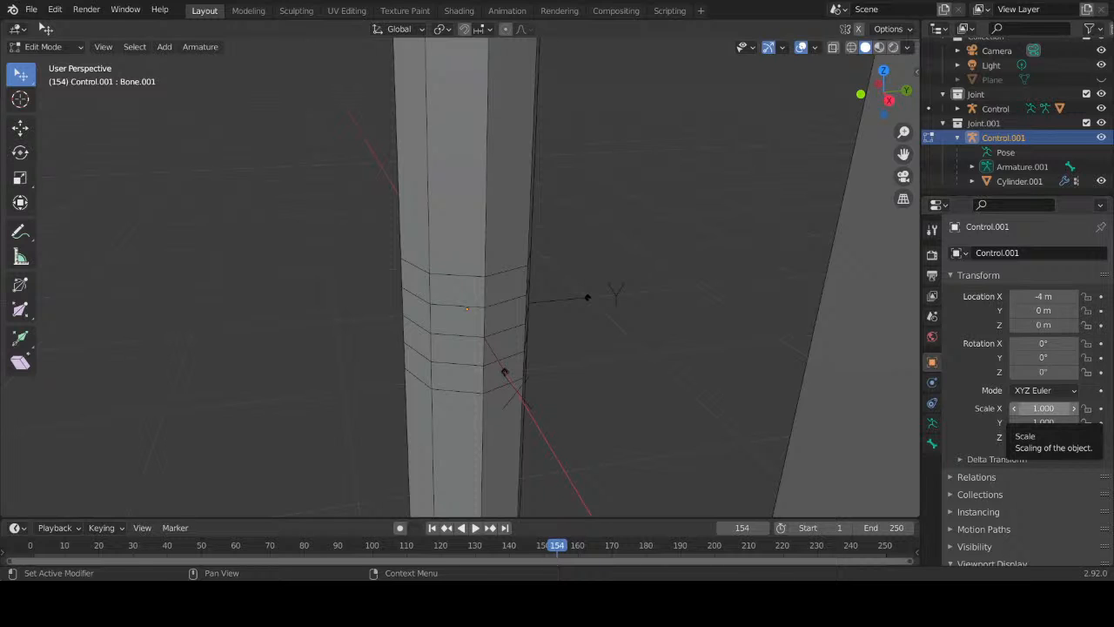
Step: Leave the armature for Object Mode, select Cylinder.001, and put it in Edit Mode
middle_drag(548, 348, 323, 211)
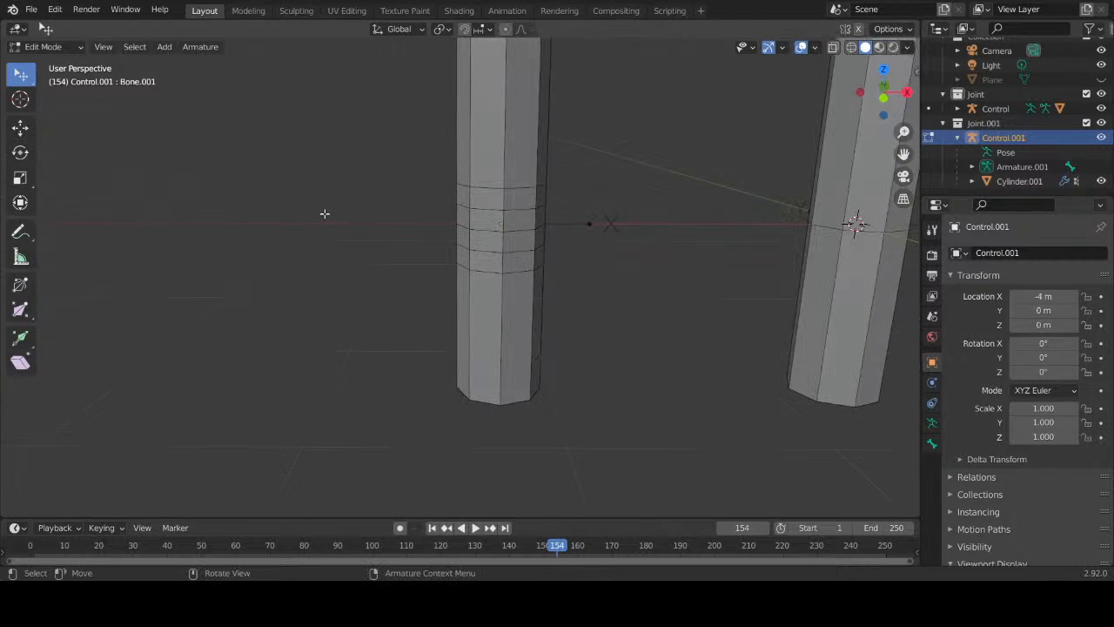
click(499, 187)
key(Tab)
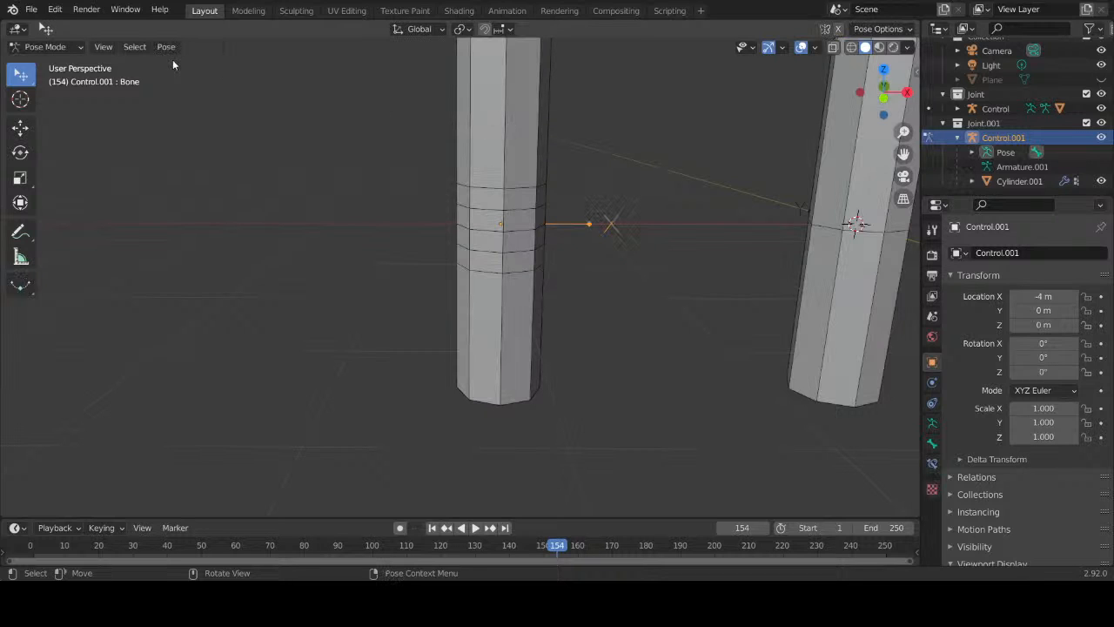
click(48, 46)
click(44, 63)
click(491, 122)
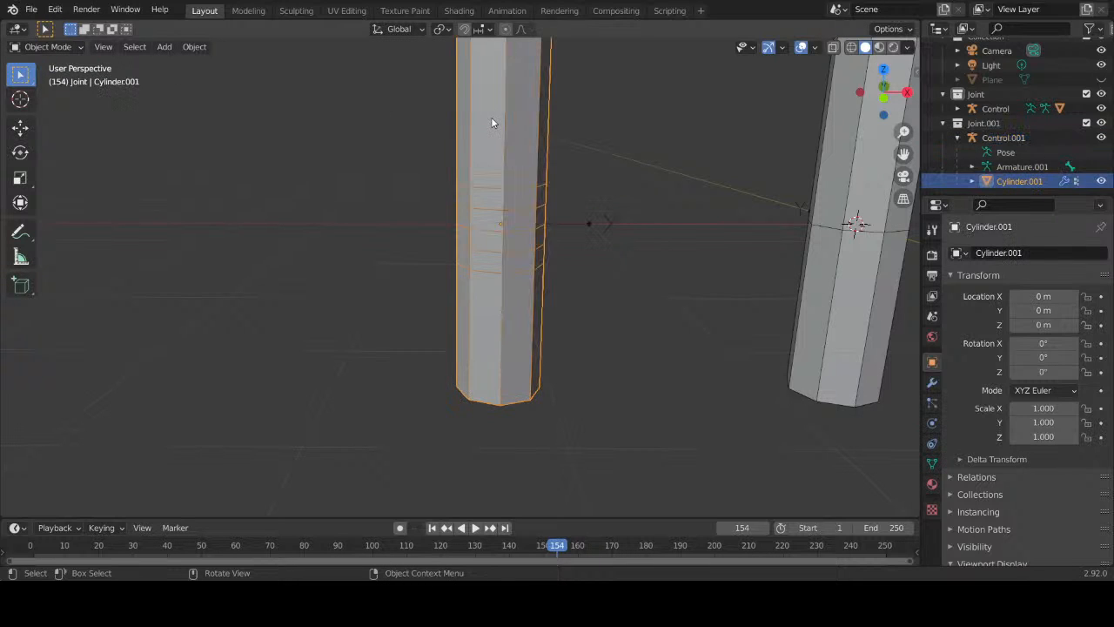
click(40, 47)
click(43, 79)
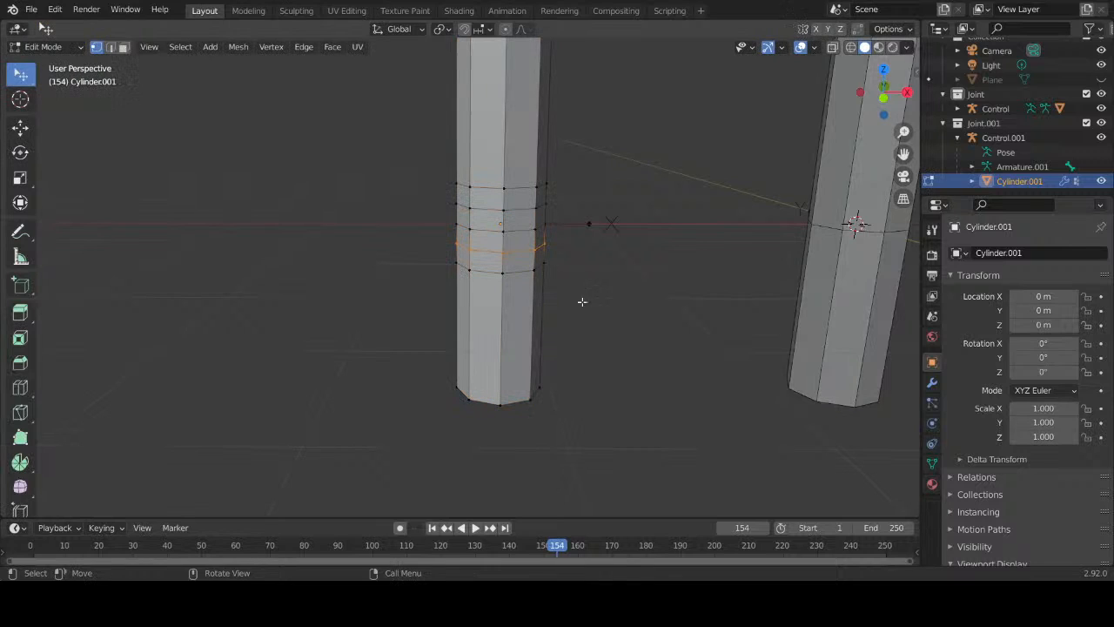
Step: Add the edge loop just above the middle to the selection and deselect both selected loops' vertices on the cylinder's +Y side
alt+shift+click(521, 209)
middle_drag(417, 227, 656, 241)
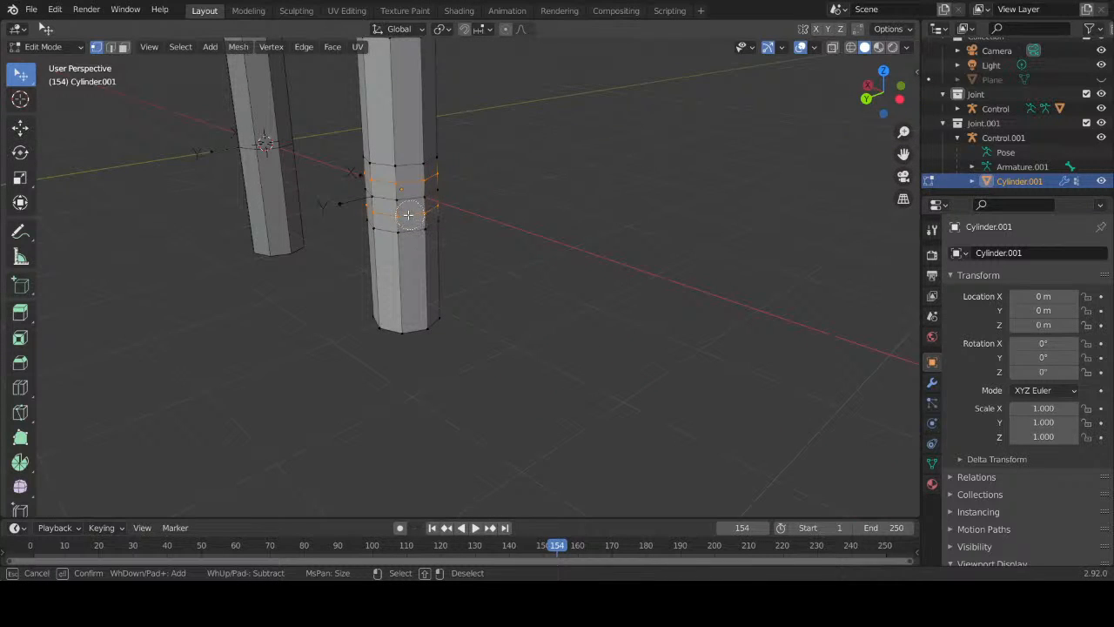
right_click(371, 255)
middle_drag(371, 255, 213, 247)
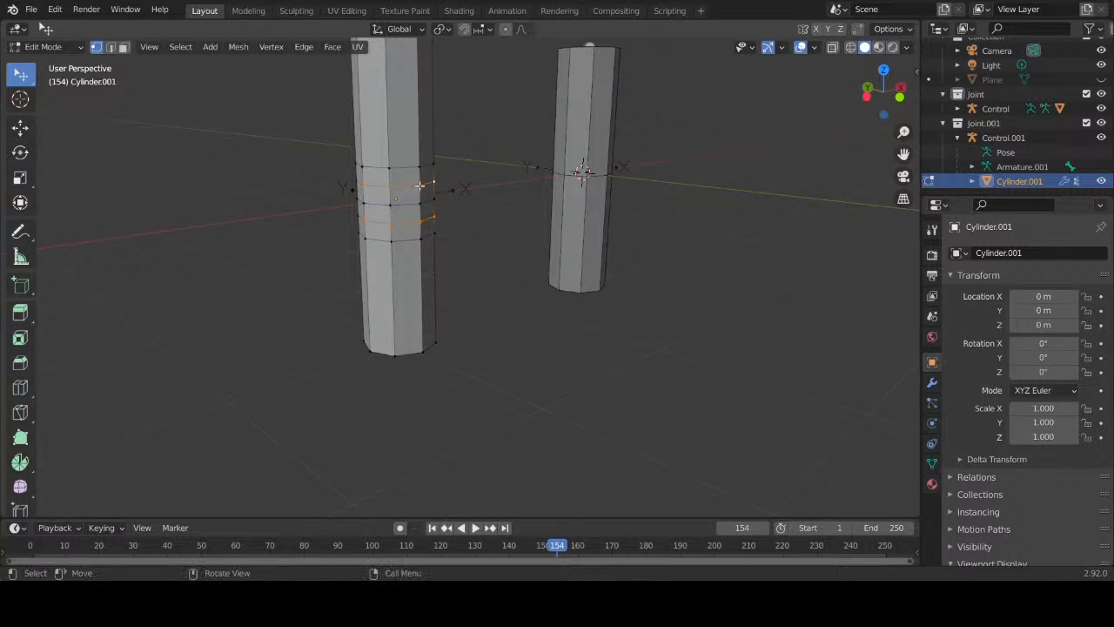
scroll(420, 187, up, 4)
middle_drag(399, 249, 464, 231)
key(s)
key(z)
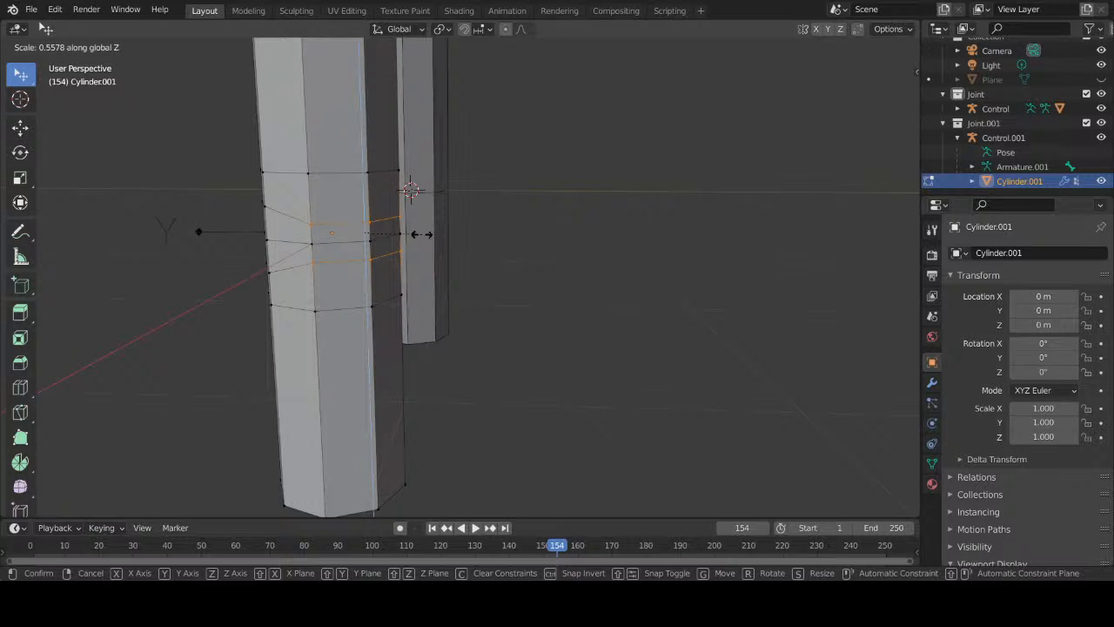
key(Escape)
Step: Add the matching vertices of the two outermost joint loops to the selection and scale everything selected along global Z by 0.401
key(c)
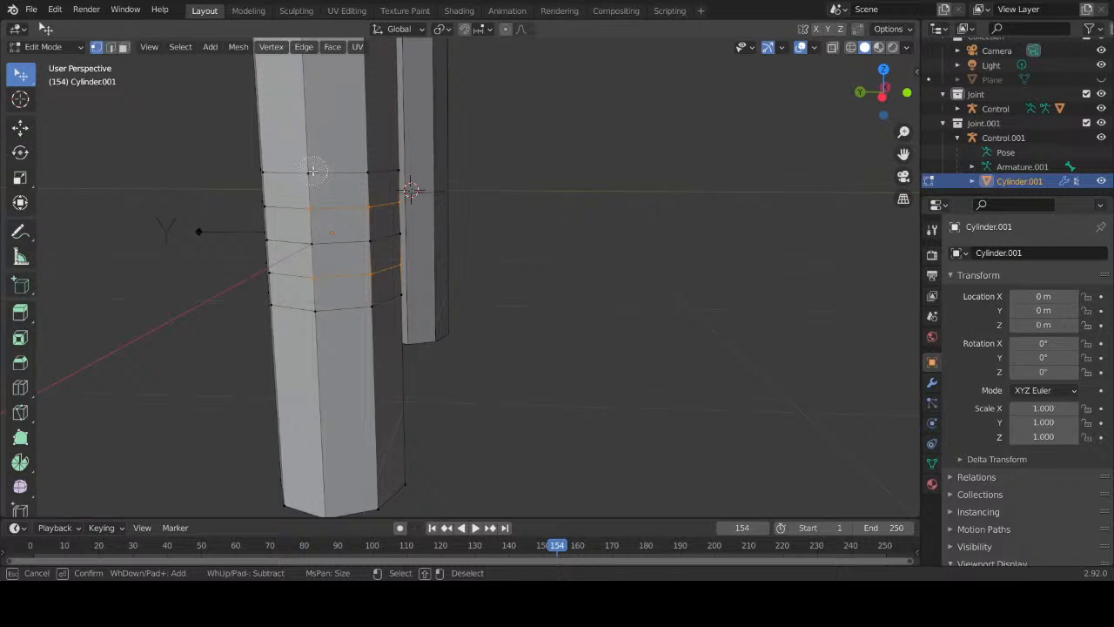
drag(312, 172, 385, 179)
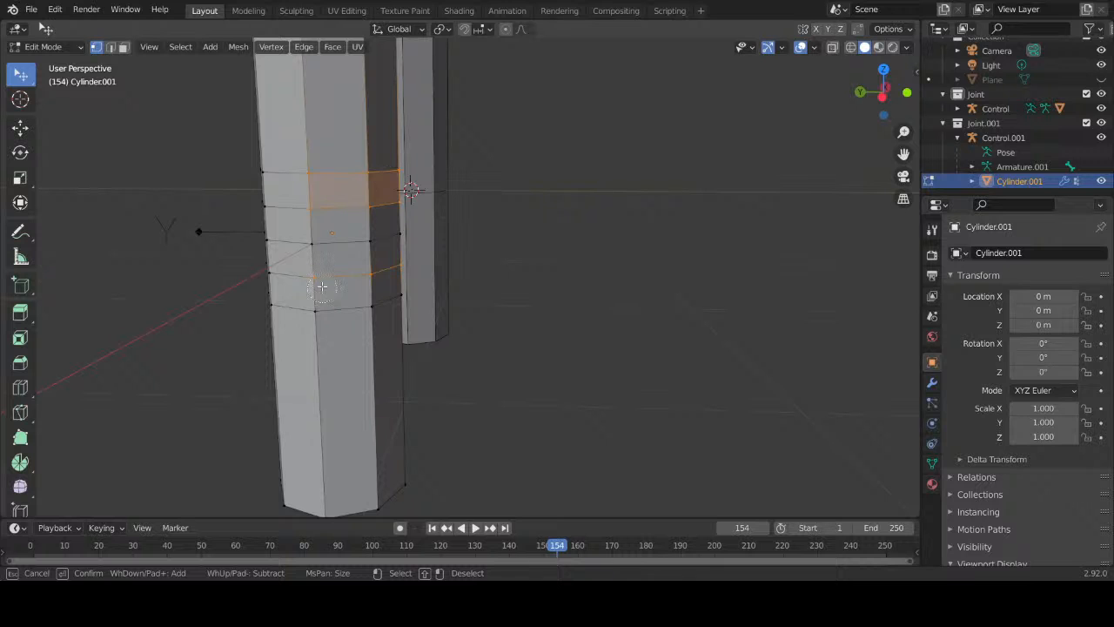
drag(334, 307, 393, 308)
right_click(415, 308)
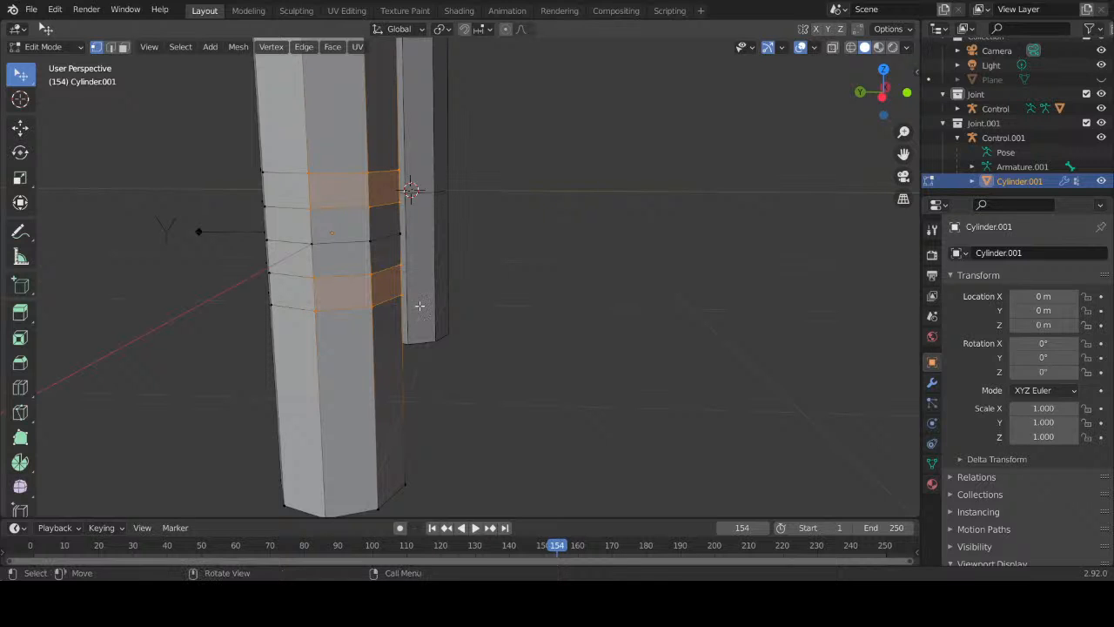
mouse_move(415, 308)
middle_down()
mouse_move(509, 300)
mouse_move(410, 293)
mouse_move(510, 292)
mouse_move(446, 311)
mouse_move(487, 306)
middle_up()
key(c)
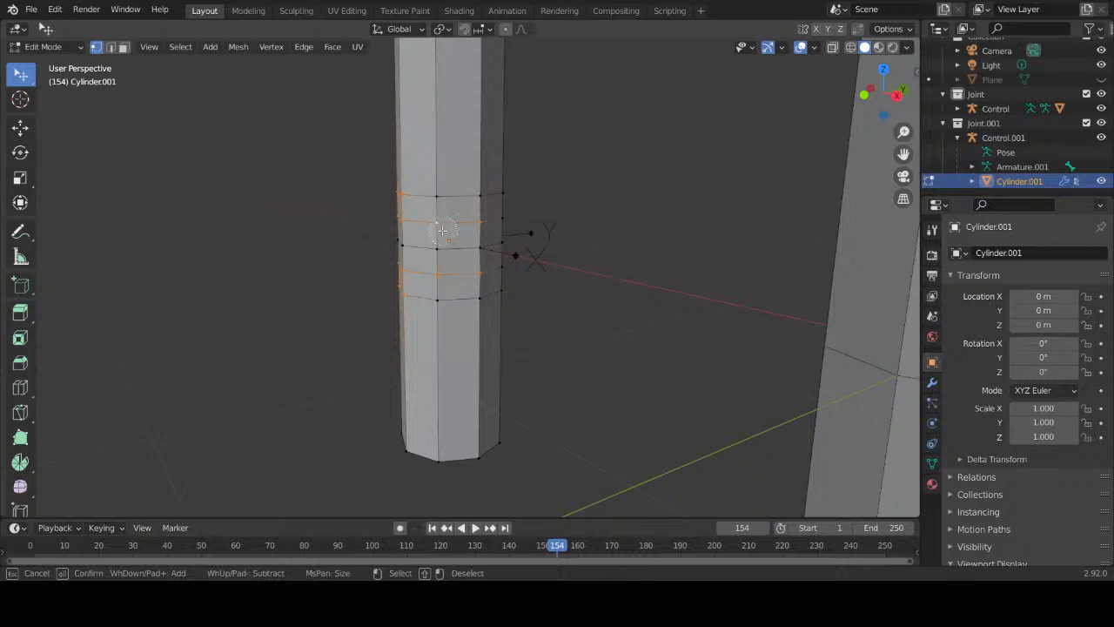
right_click(467, 296)
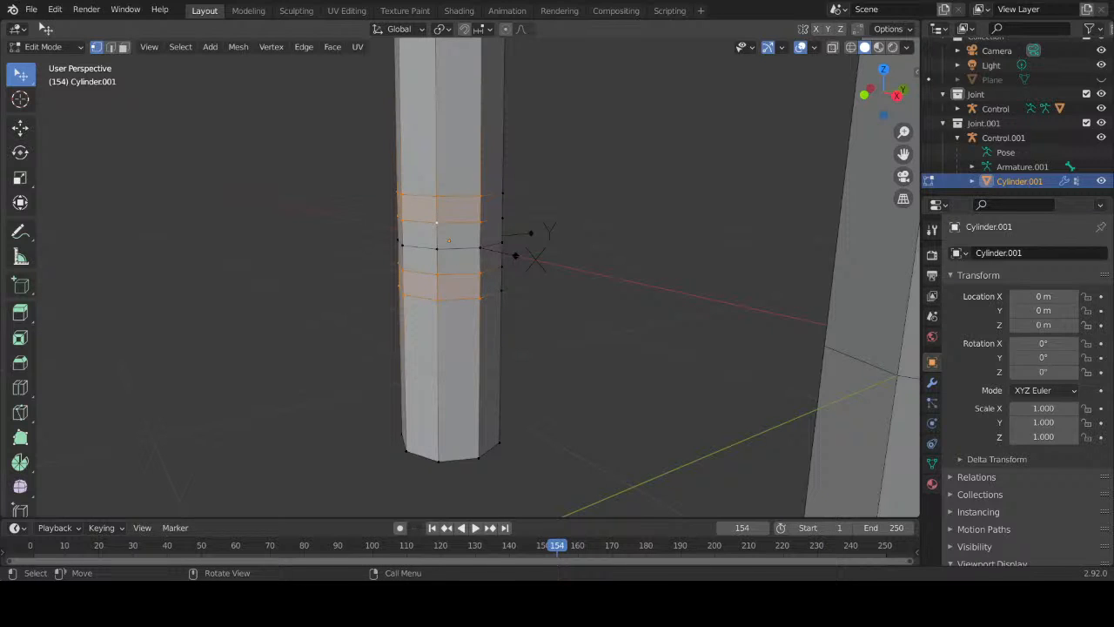
key(s)
key(z)
click(432, 258)
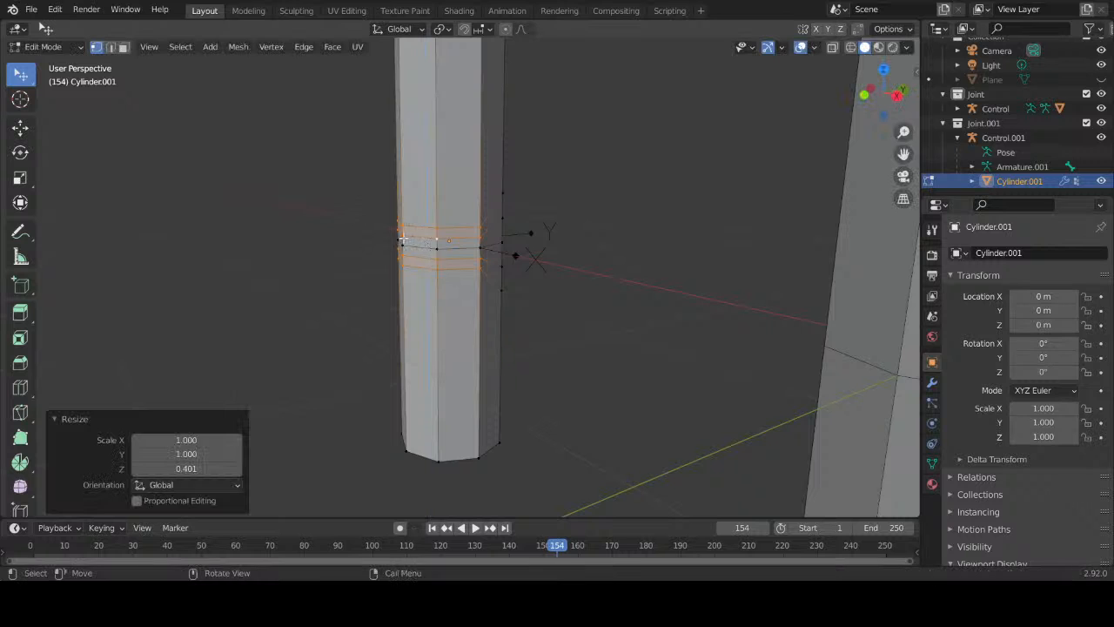
Step: Check the joint's narrowed loops, return to Object Mode, select the Control.001 armature, and put it in Pose Mode
middle_drag(452, 252, 455, 290)
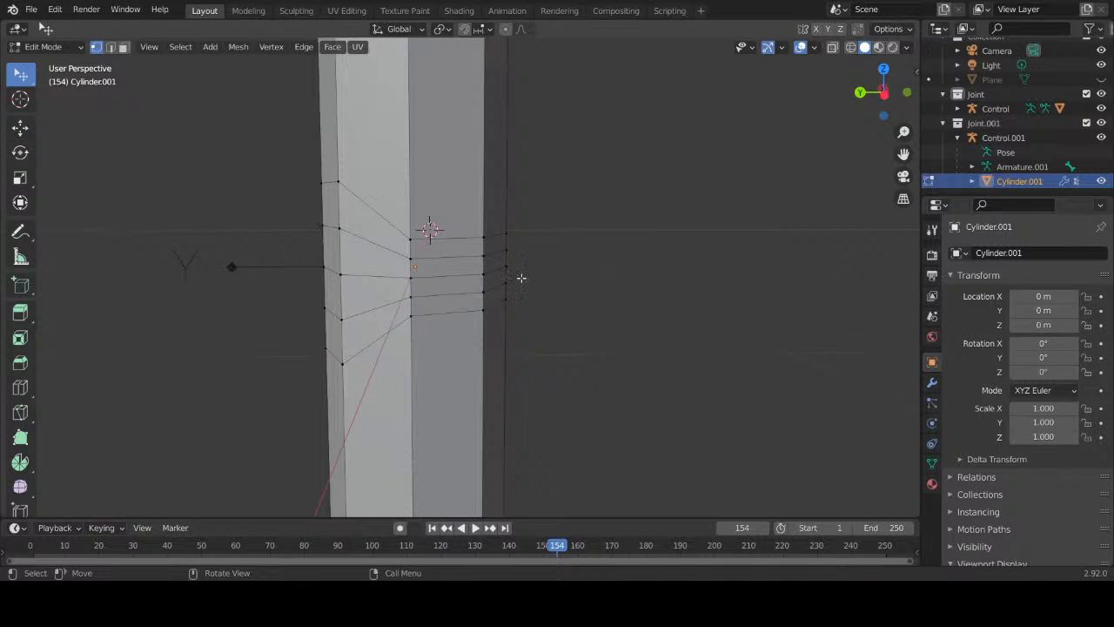
mouse_move(585, 289)
middle_down()
mouse_move(530, 287)
mouse_move(582, 280)
middle_up()
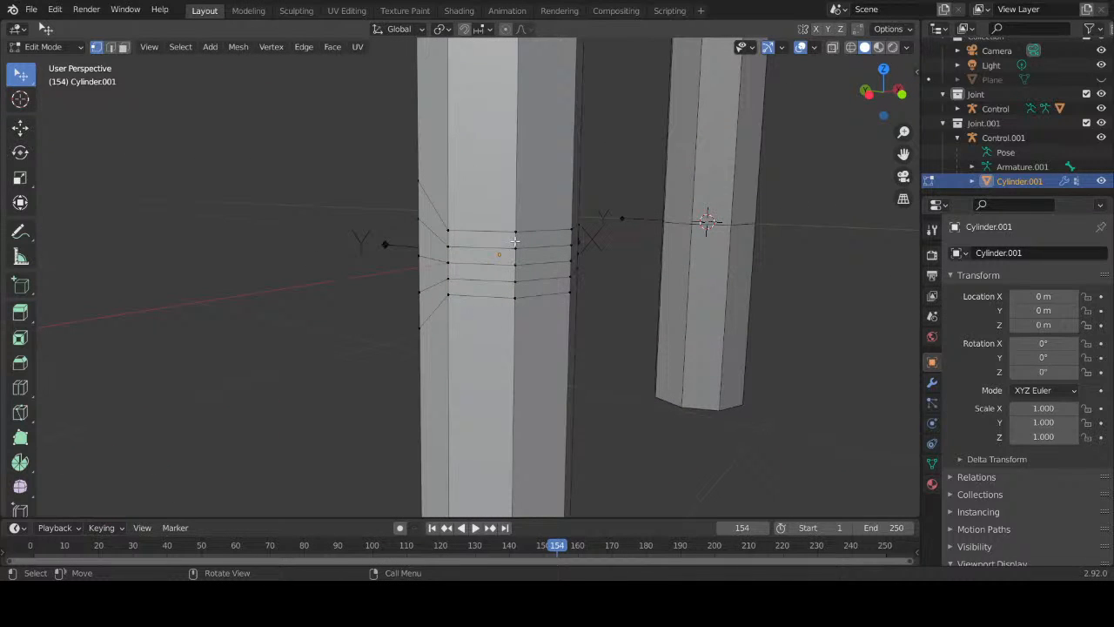
middle_drag(431, 261, 492, 259)
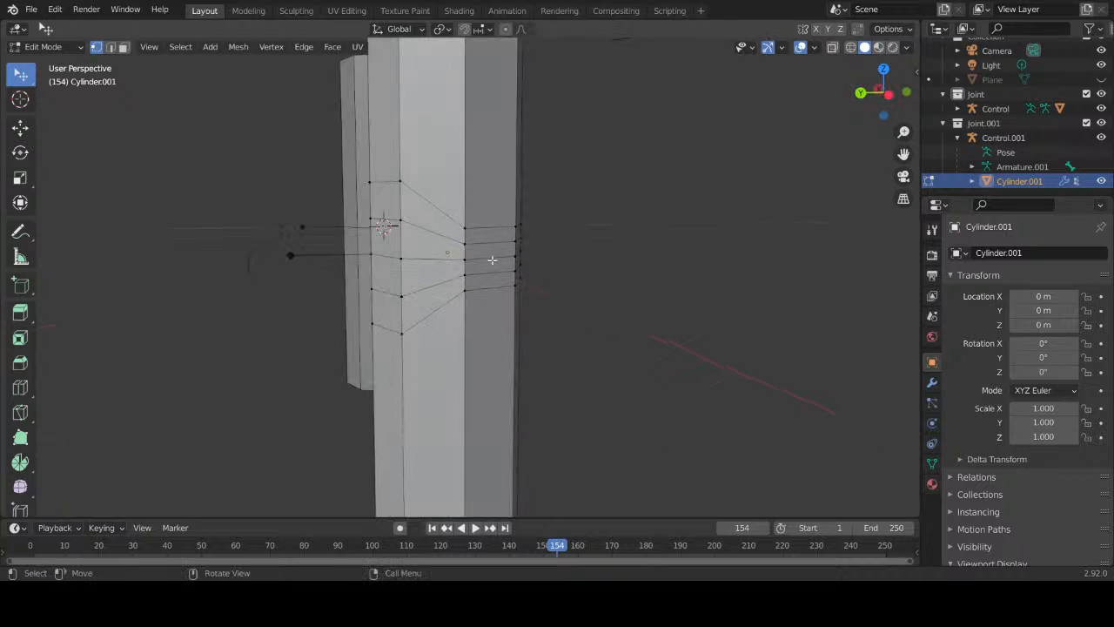
middle_drag(411, 302, 511, 346)
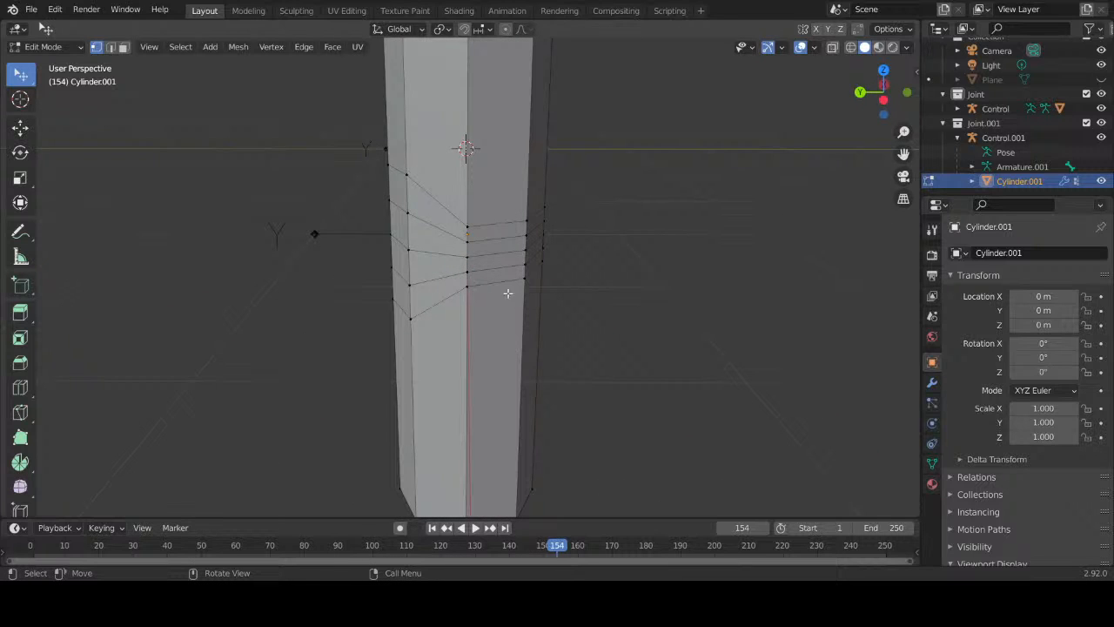
middle_drag(509, 296, 509, 339)
scroll(509, 339, down, 4)
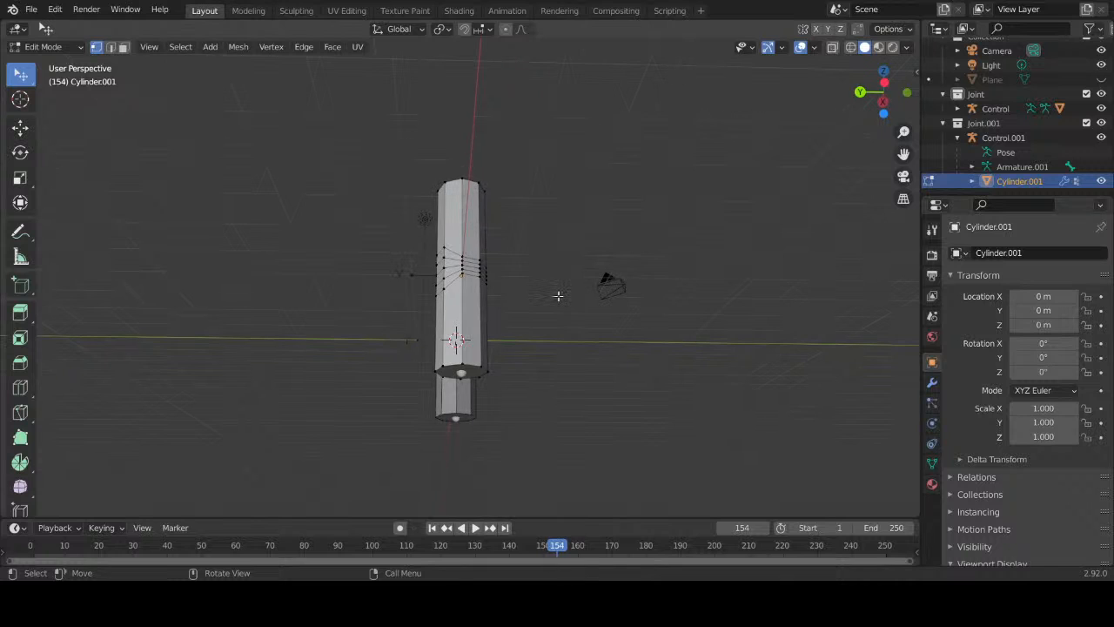
key(Tab)
click(462, 376)
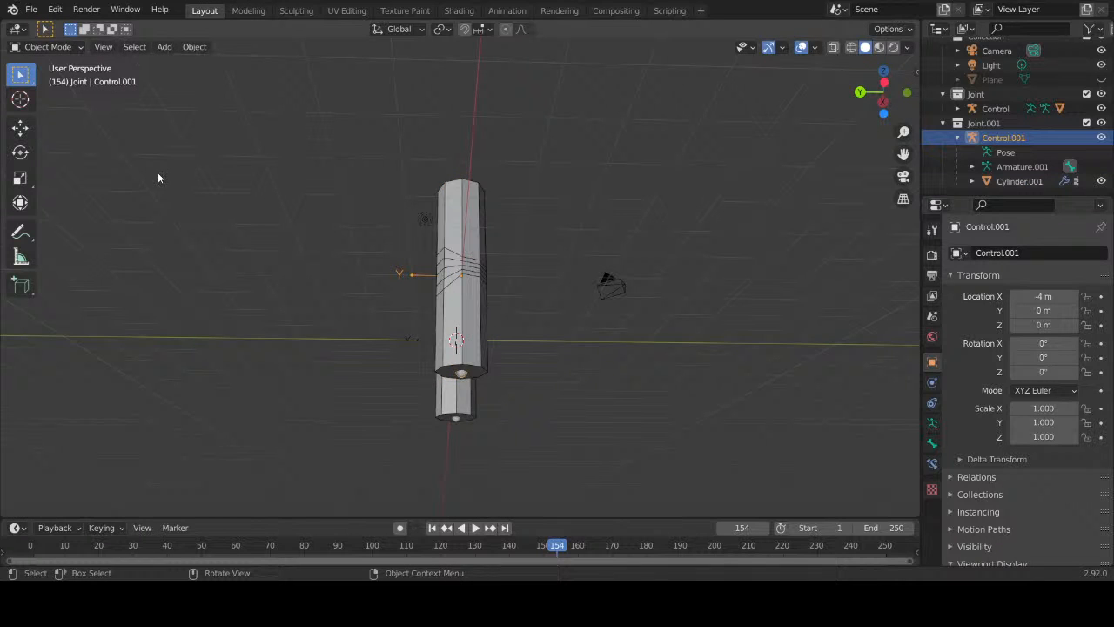
key(Tab)
click(47, 46)
click(77, 78)
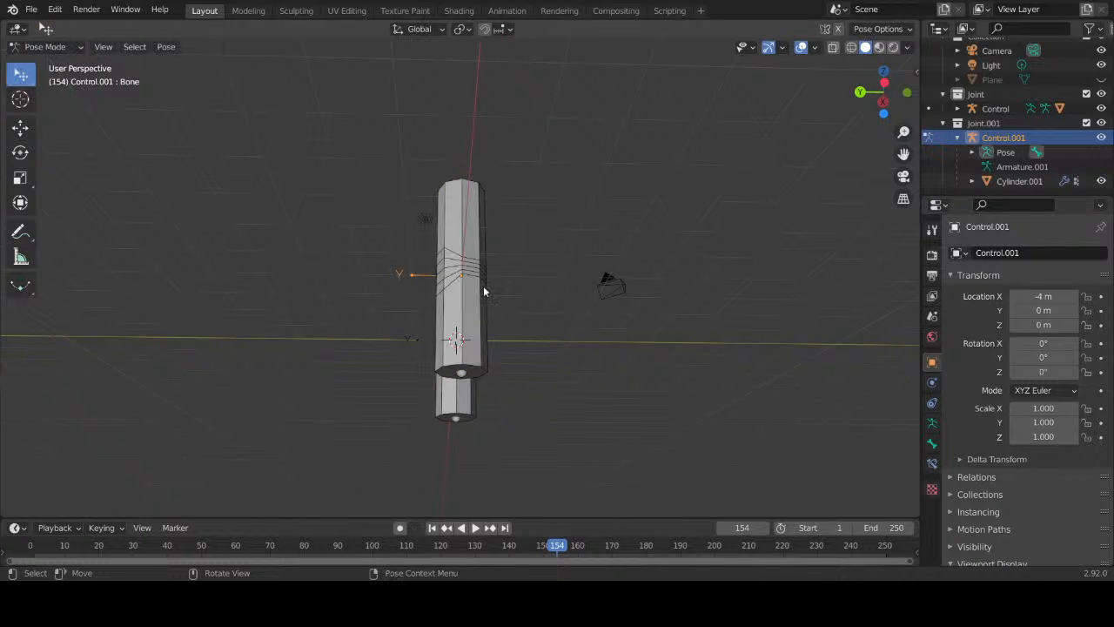
Step: Test the pinched joint by rotating the lower bone around the global X axis up to about 162°, and cancel the rotation
middle_drag(607, 243, 605, 283)
click(454, 375)
key(r)
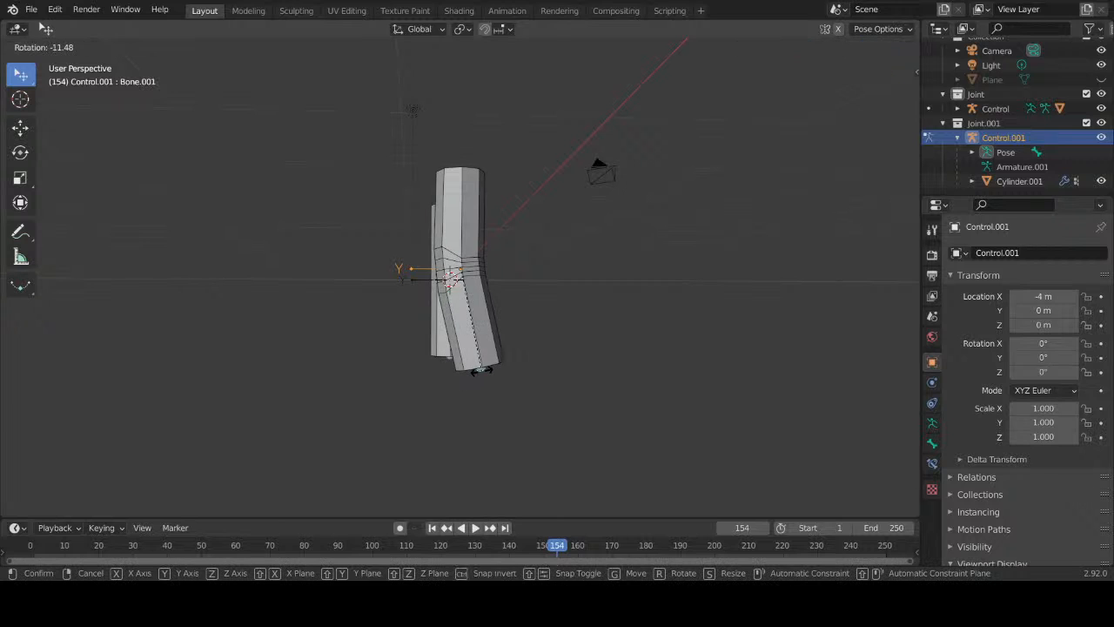
key(x)
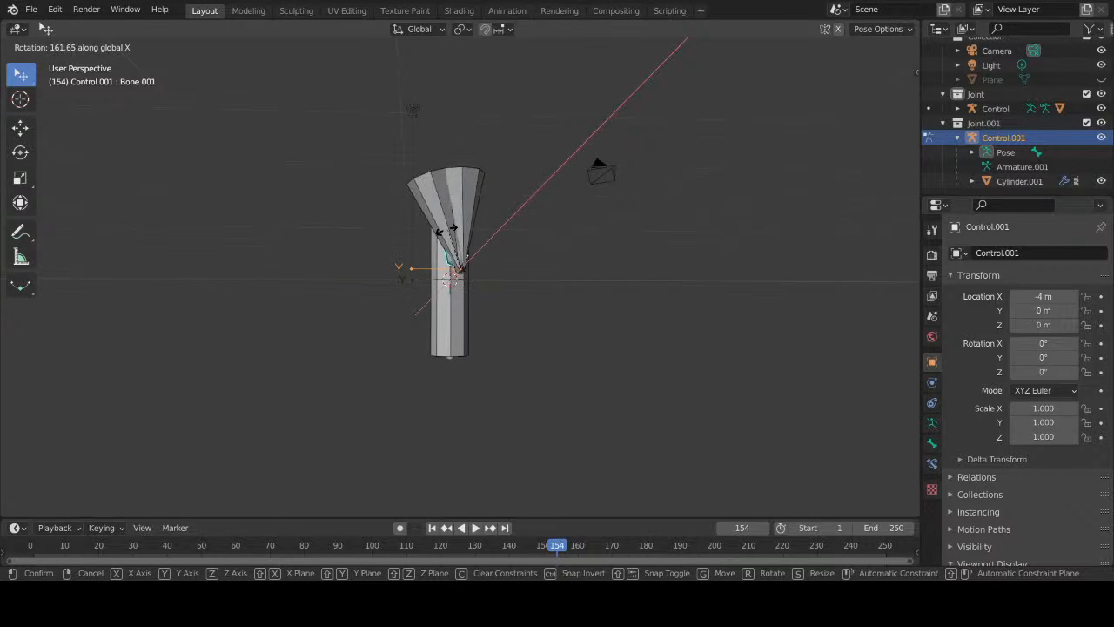
right_click(484, 353)
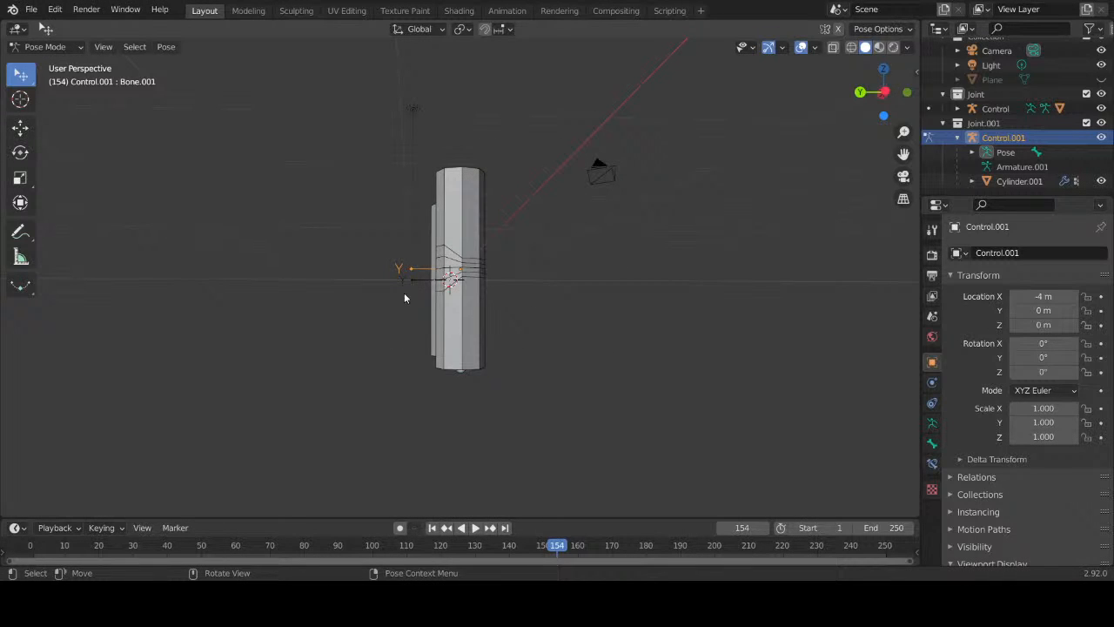
Step: Return the armature to Object Mode and select the original Cylinder
middle_drag(404, 297, 310, 255)
key(Tab)
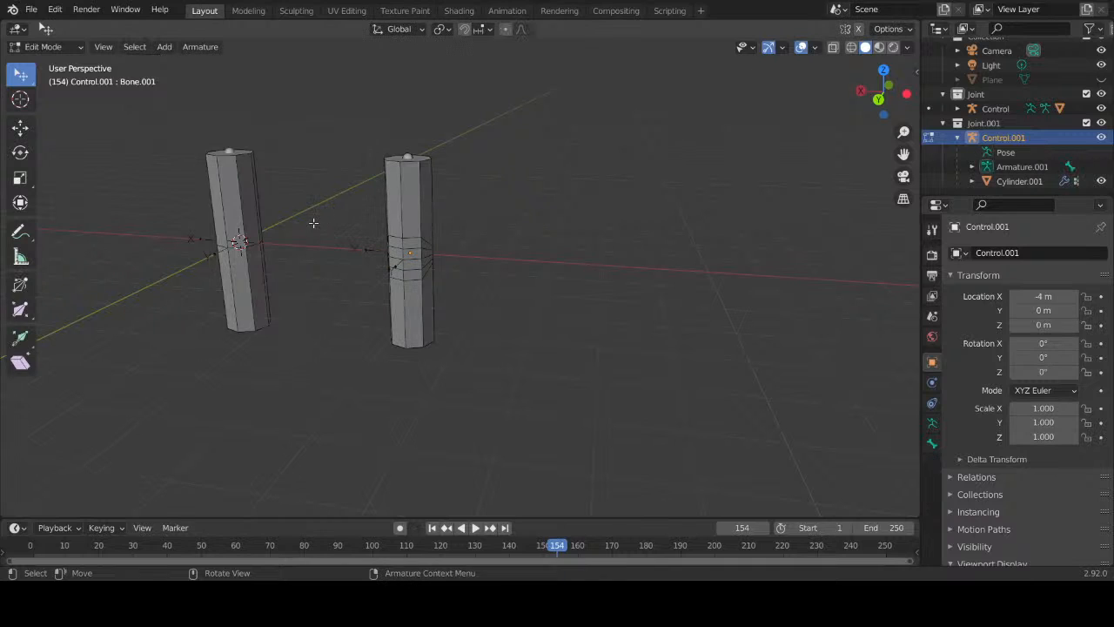
click(52, 46)
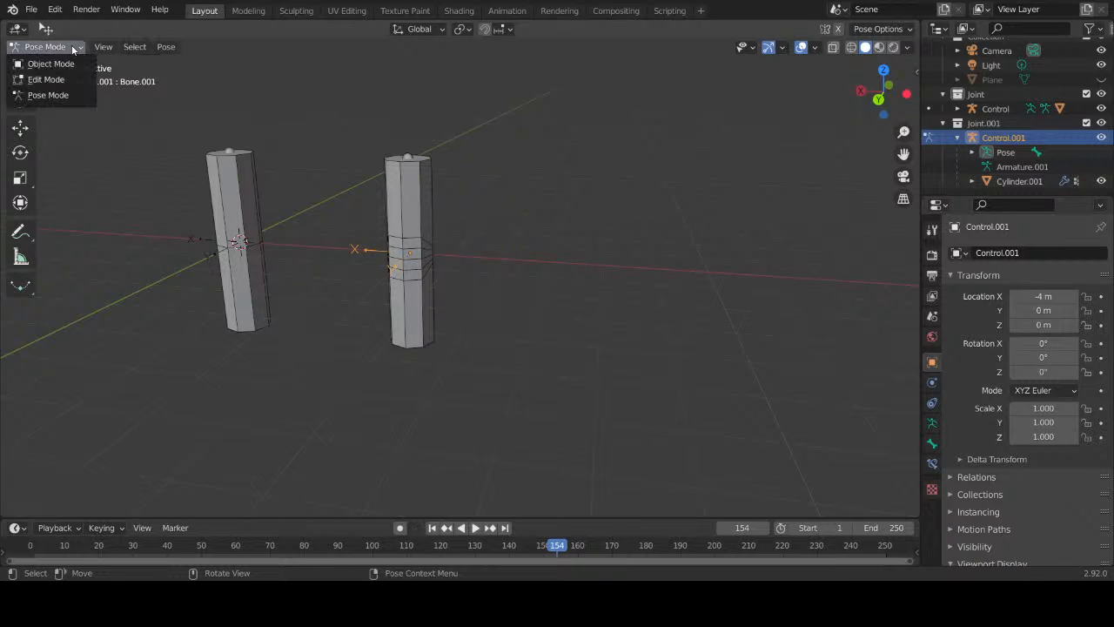
click(48, 64)
click(258, 200)
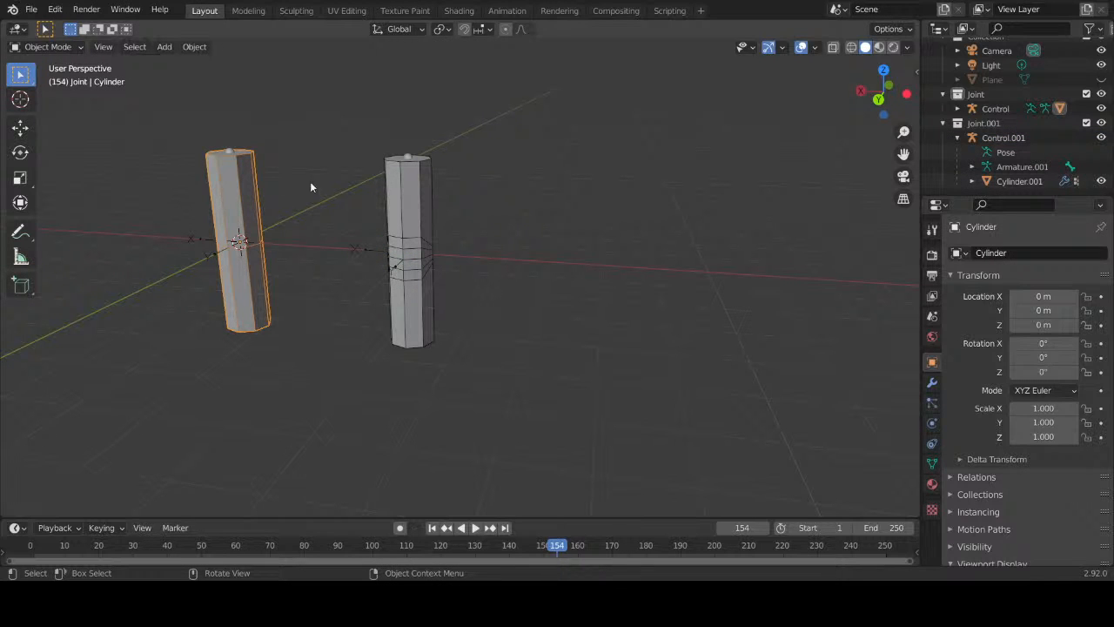
Step: Collapse the Joint.001 collection and duplicate the original Joint collection
click(943, 123)
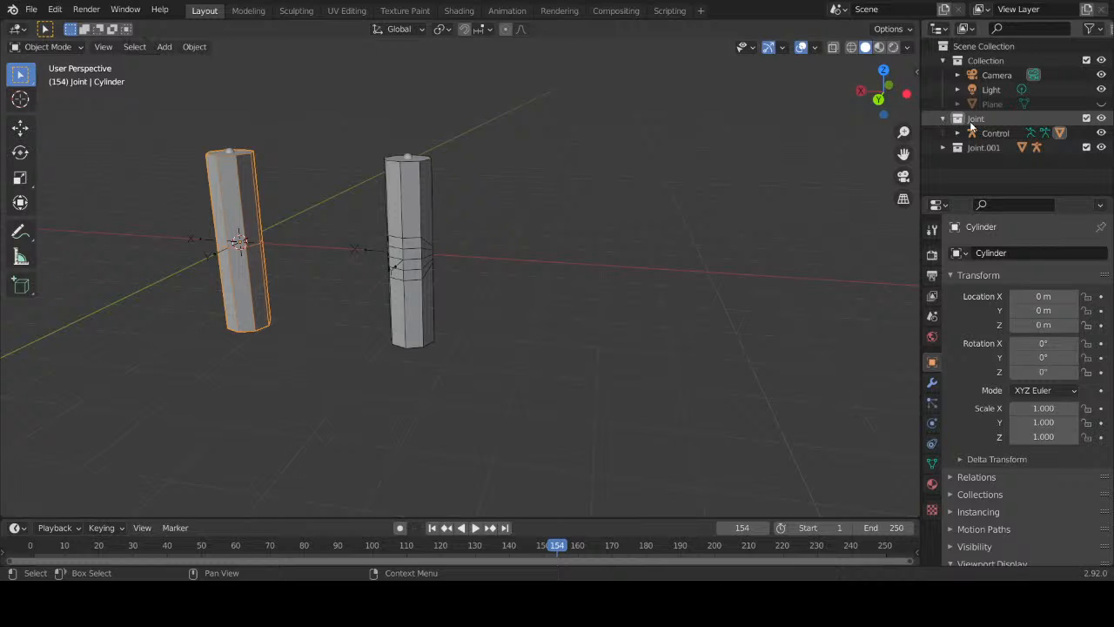
click(973, 120)
right_click(969, 122)
click(969, 119)
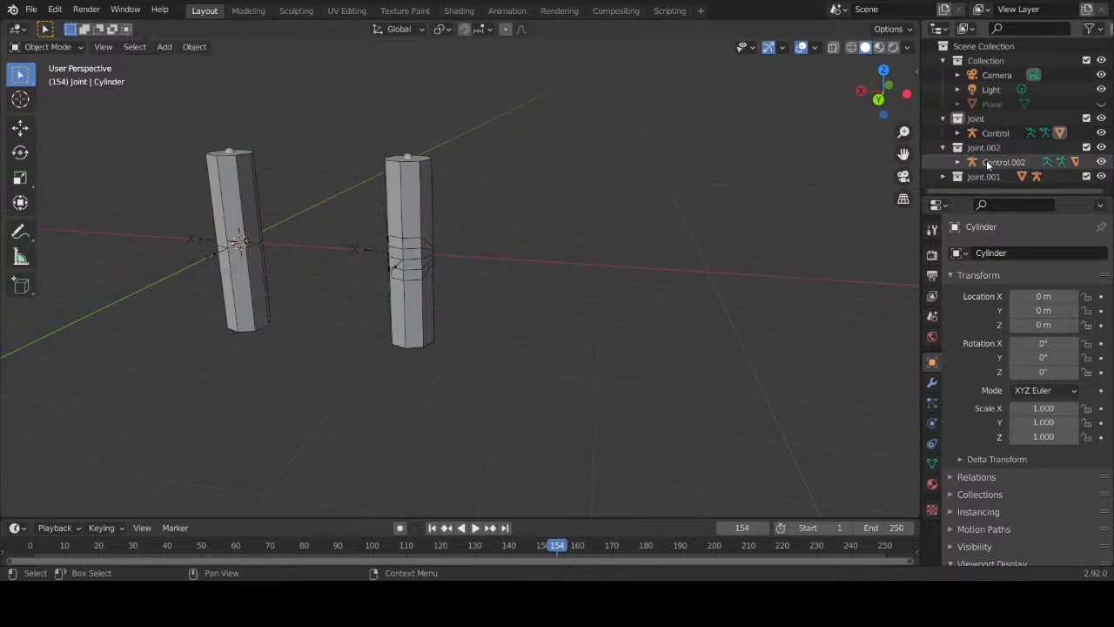
click(986, 162)
click(994, 133)
click(978, 148)
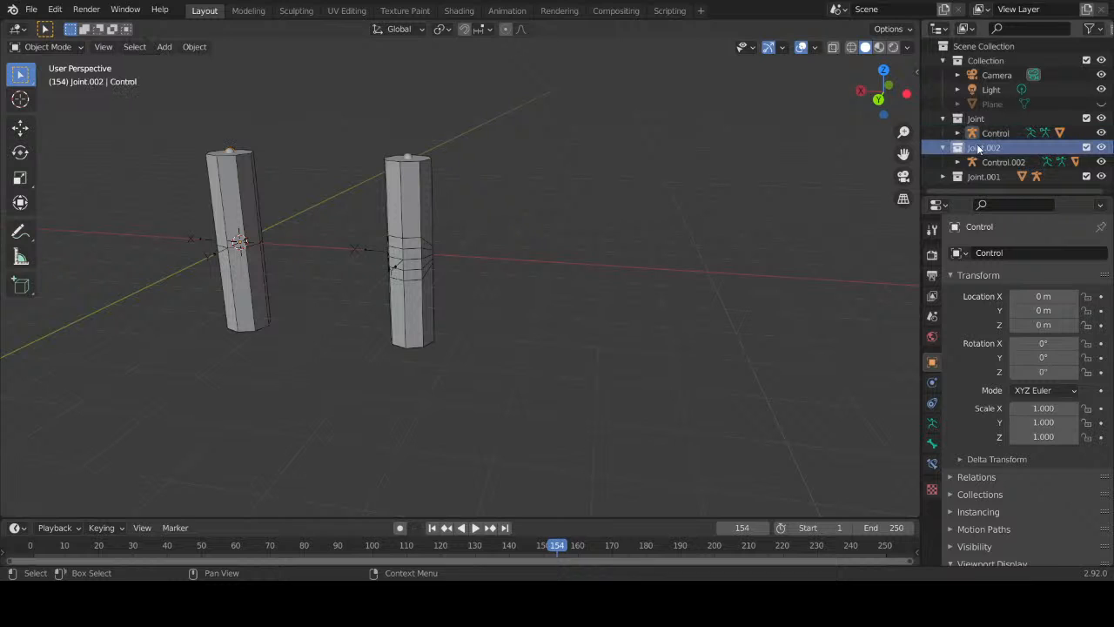
double_click(978, 148)
click(958, 150)
key(a)
click(958, 151)
click(949, 149)
click(943, 149)
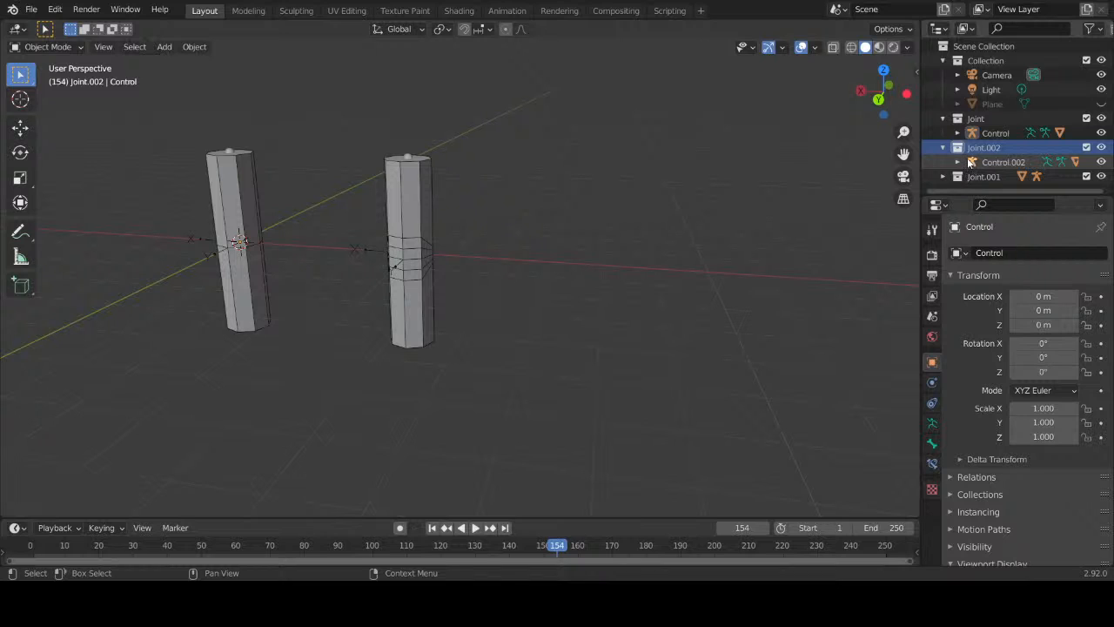
click(970, 163)
key(a)
key(alt+a)
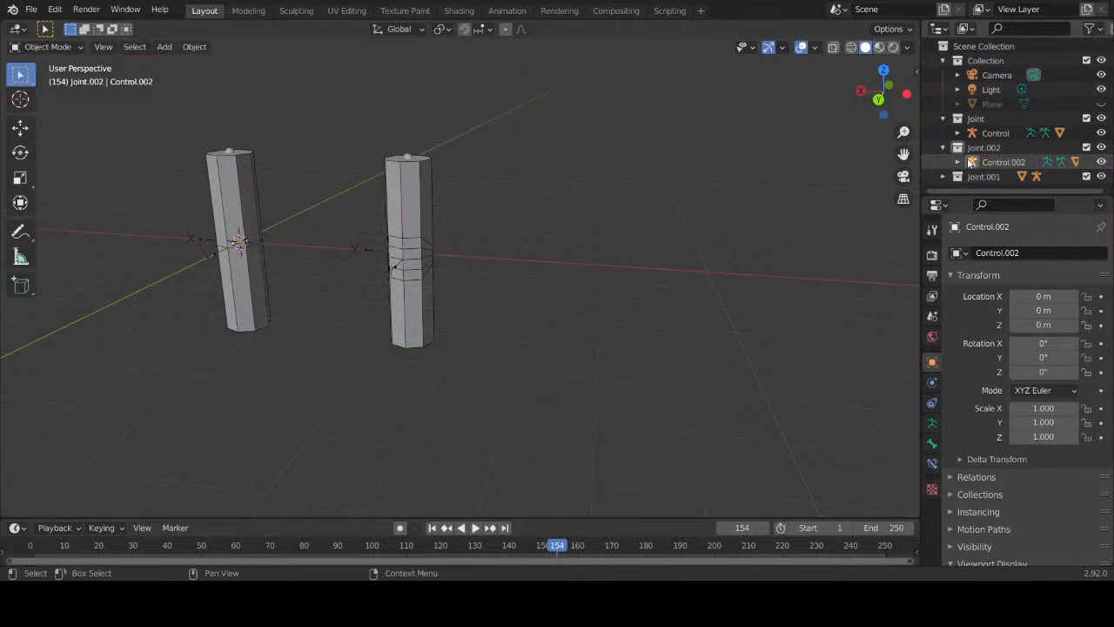
Step: Select the Control.002 armature together with its Cylinder.002 mesh and move them -8 m along the global X axis
click(958, 162)
click(973, 163)
scroll(997, 166, down, 2)
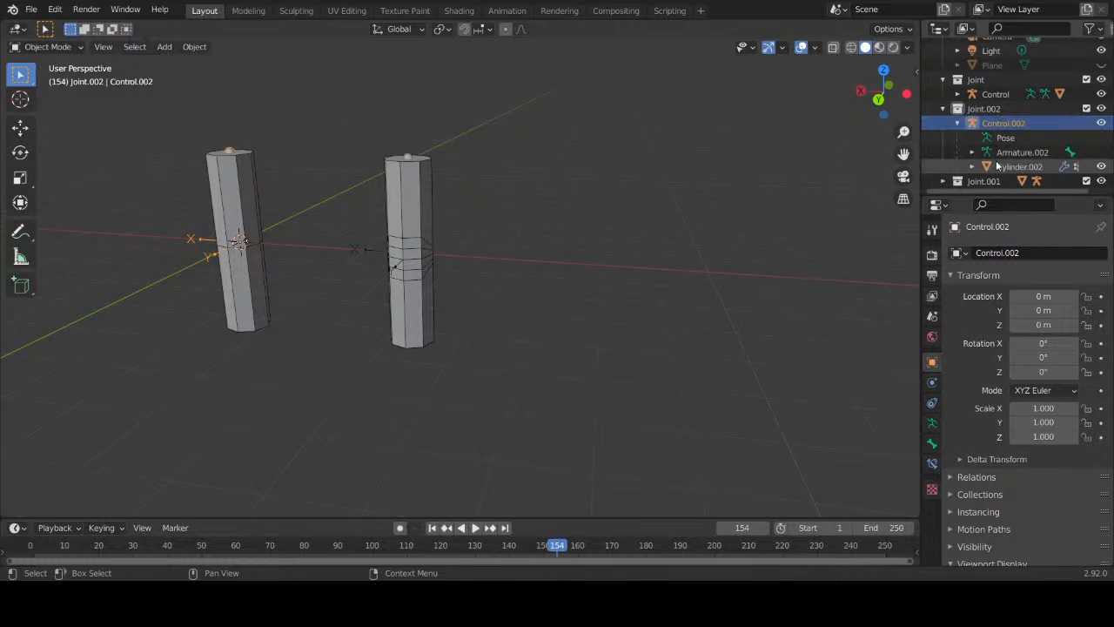
shift+click(1014, 166)
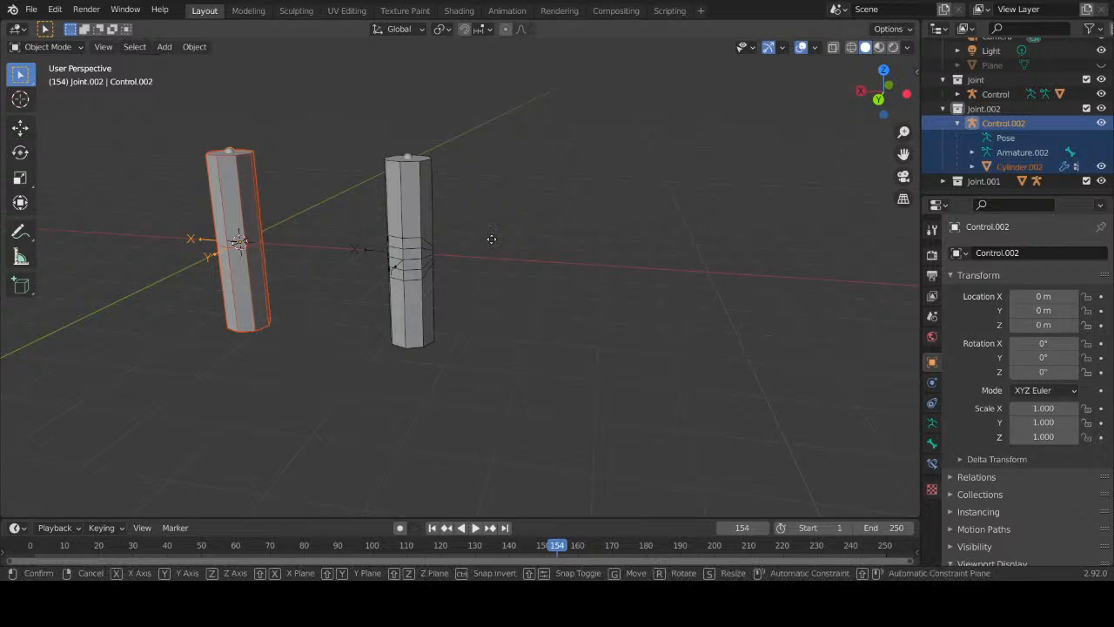
key(shift+d)
key(x)
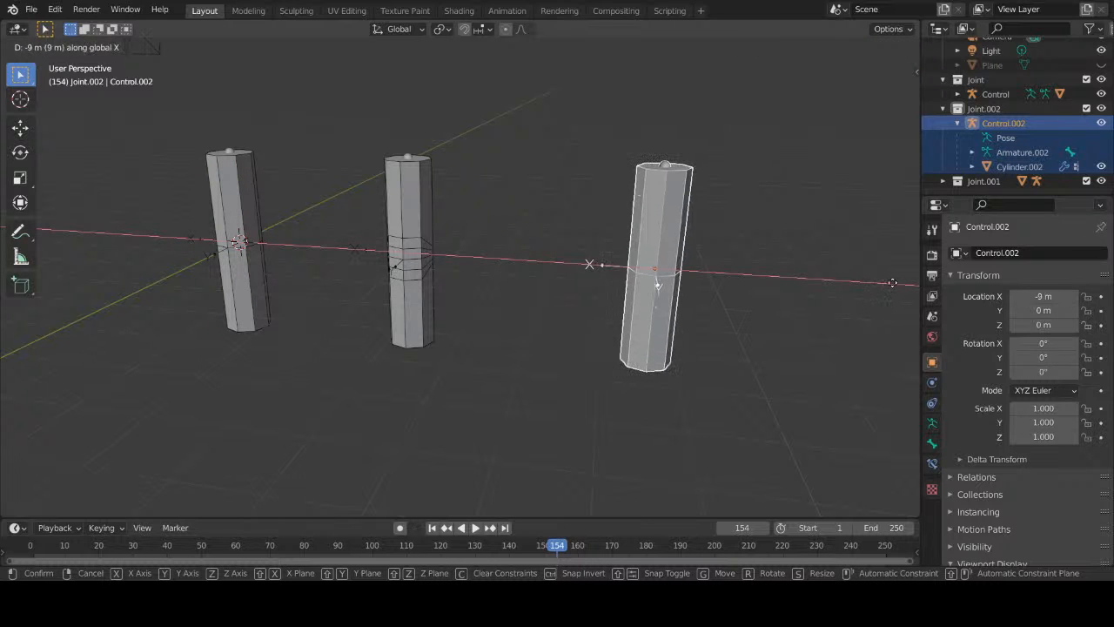
click(876, 292)
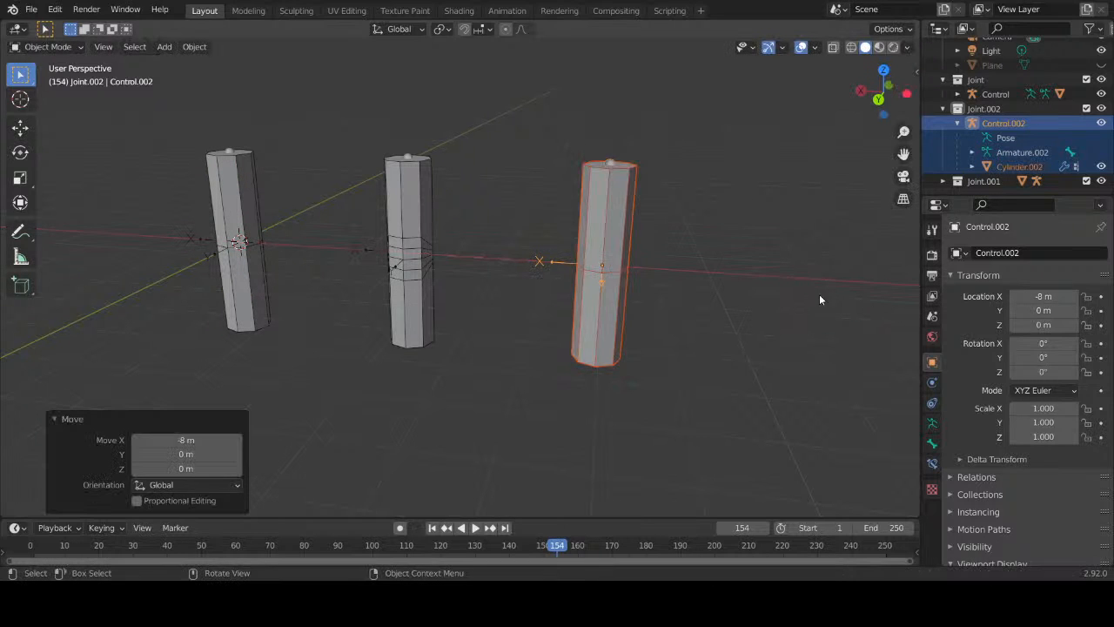
Step: Put Cylinder.002 in Edit Mode and bevel its middle edge loop with 4 segments and a width of about 0.387 m
middle_drag(502, 296, 634, 251)
scroll(582, 268, up, 2)
click(582, 268)
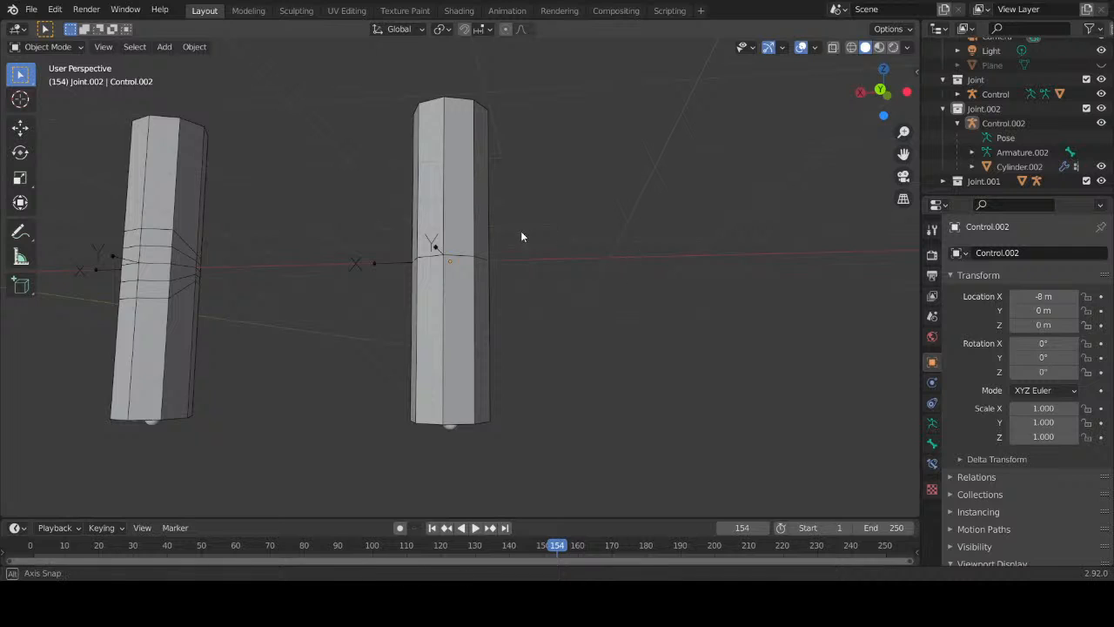
middle_drag(521, 230, 546, 262)
scroll(502, 253, up, 2)
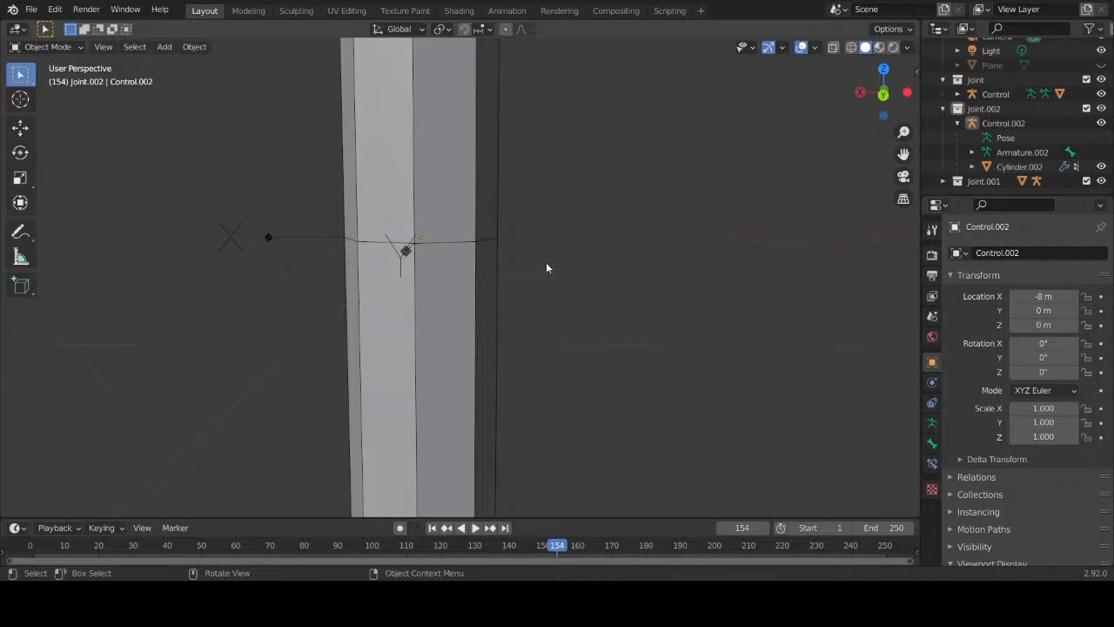
click(447, 231)
key(Tab)
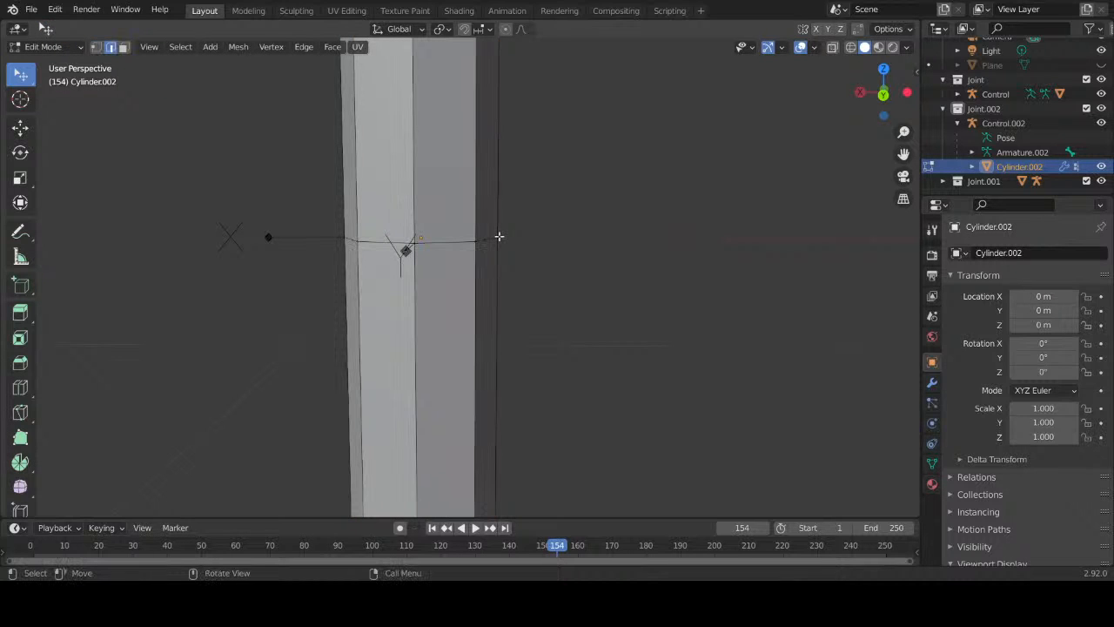
key(2)
key(ctrl+b)
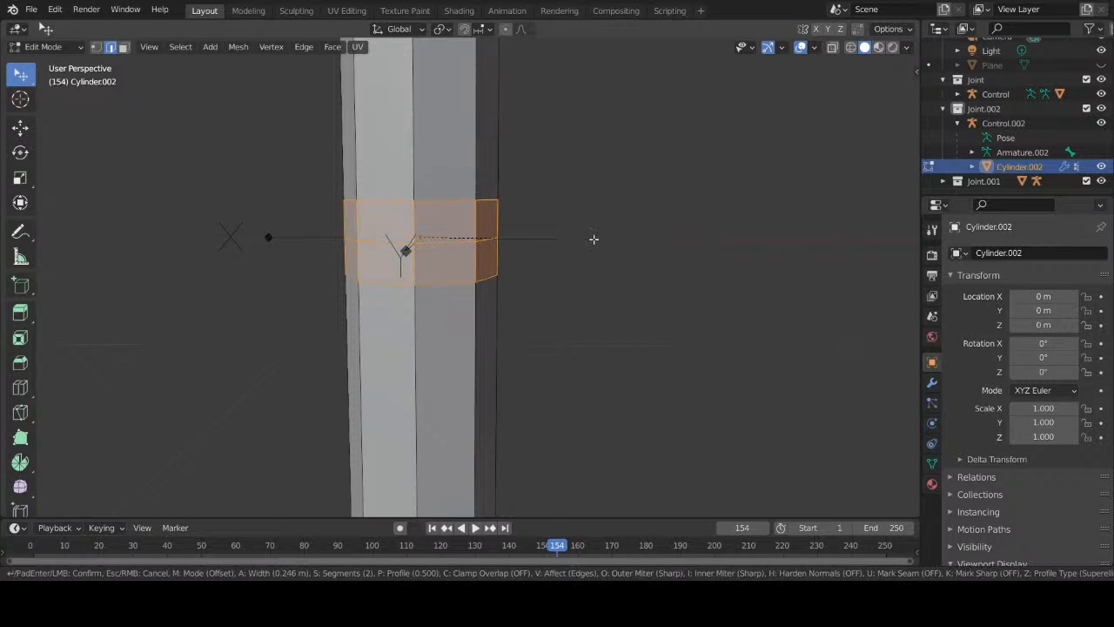
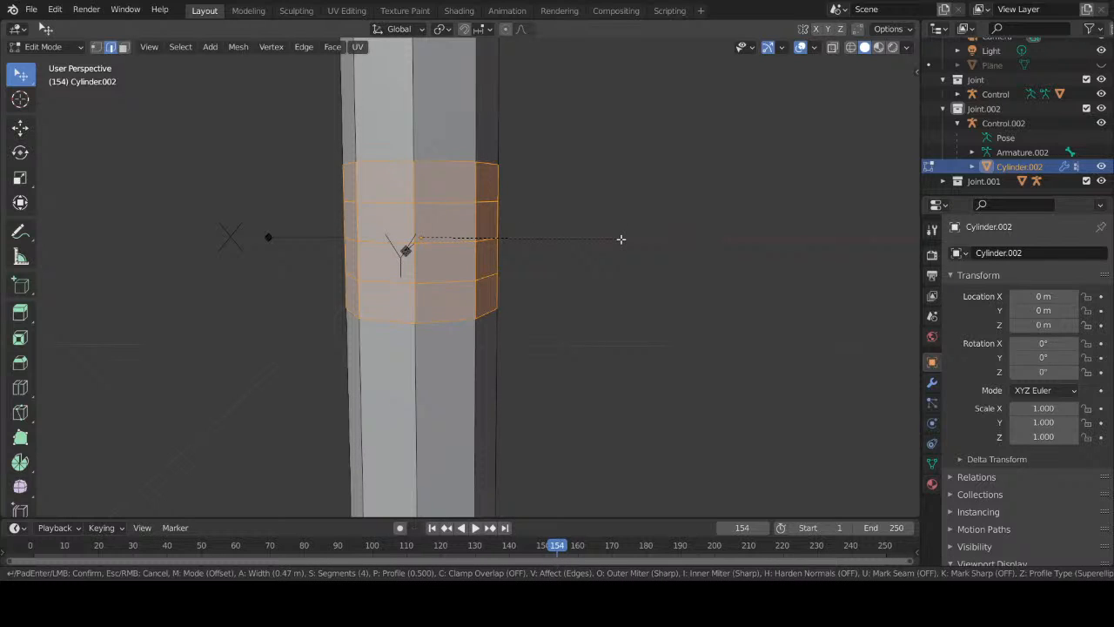
click(607, 241)
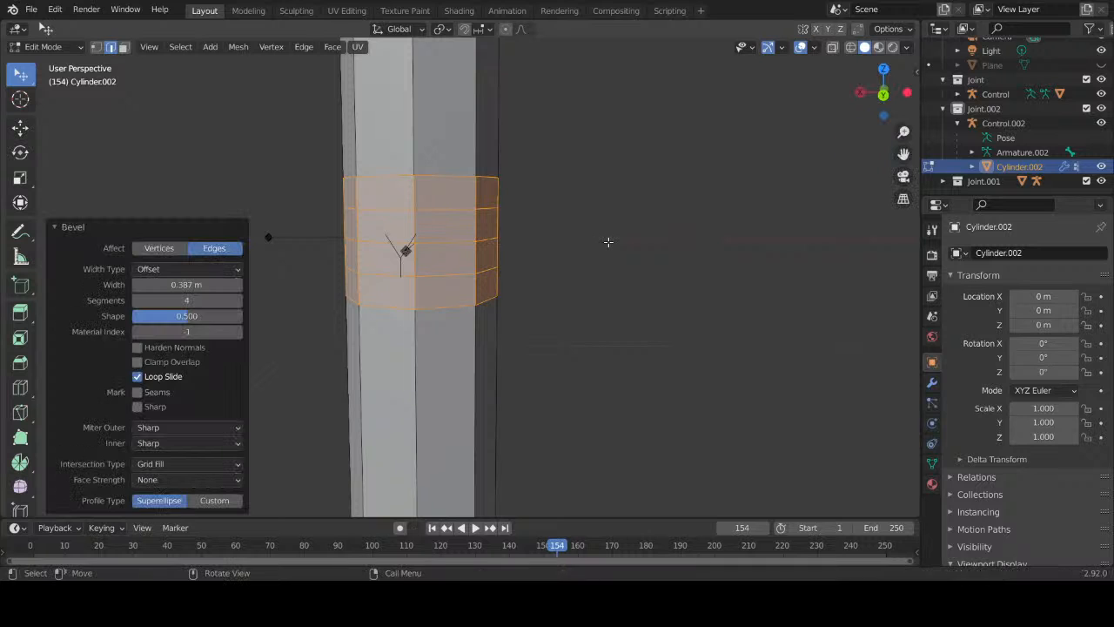
right_click(608, 241)
click(743, 197)
Step: Rip the middle loop's edges on one side of the cylinder and raise them about 0.178 m along global Z
middle_drag(642, 231, 602, 238)
scroll(666, 237, up, 3)
middle_drag(692, 229, 614, 217)
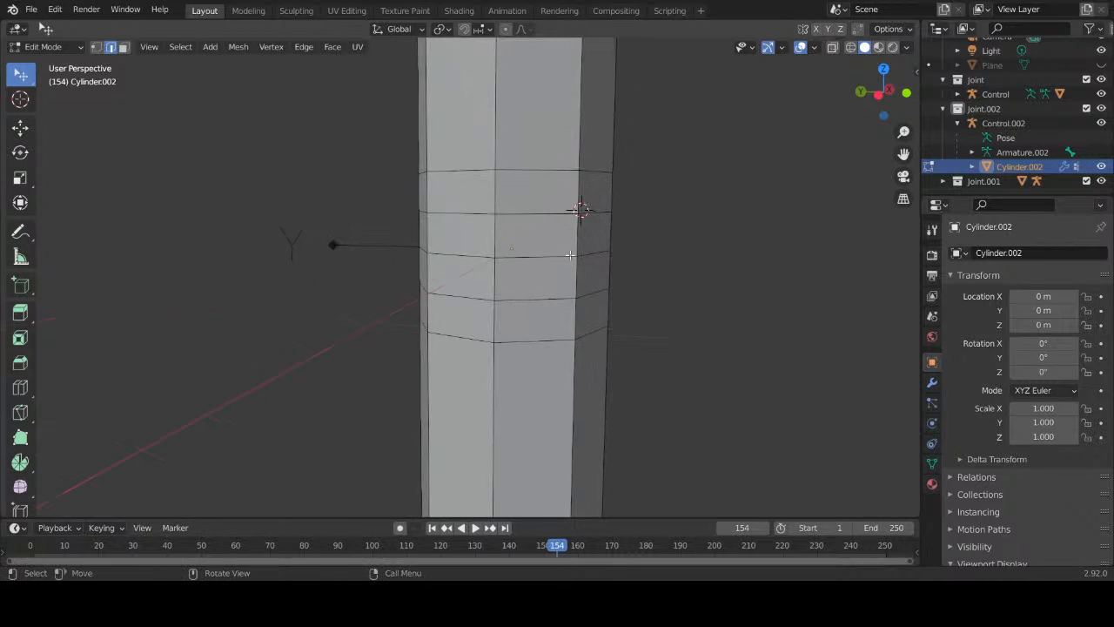
mouse_move(570, 255)
middle_down()
mouse_move(624, 251)
mouse_move(438, 251)
mouse_move(551, 257)
middle_up()
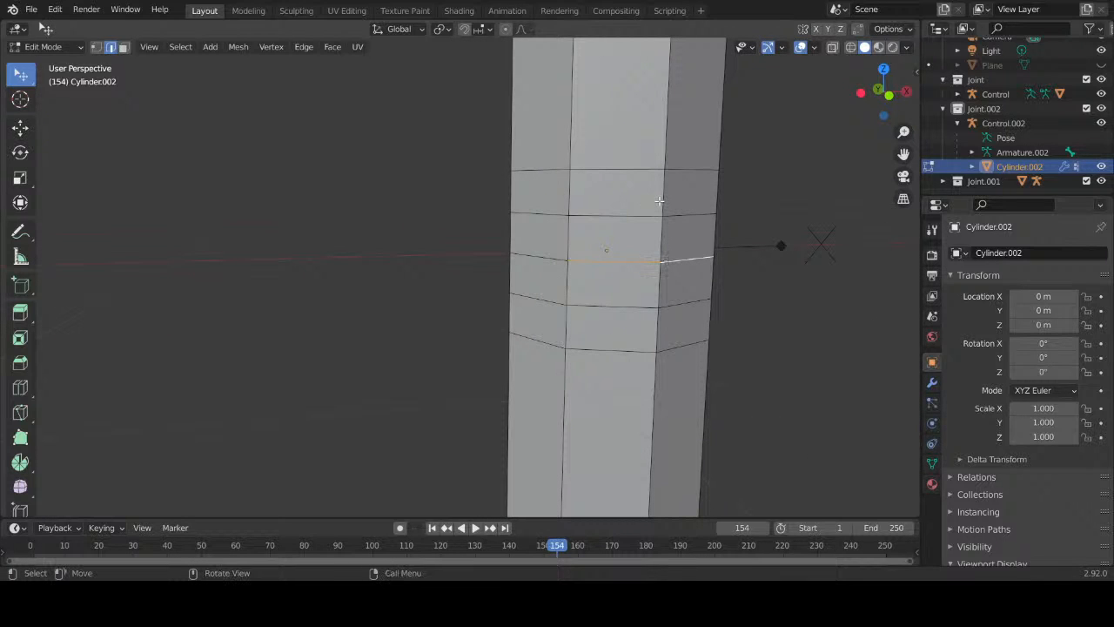
key(v)
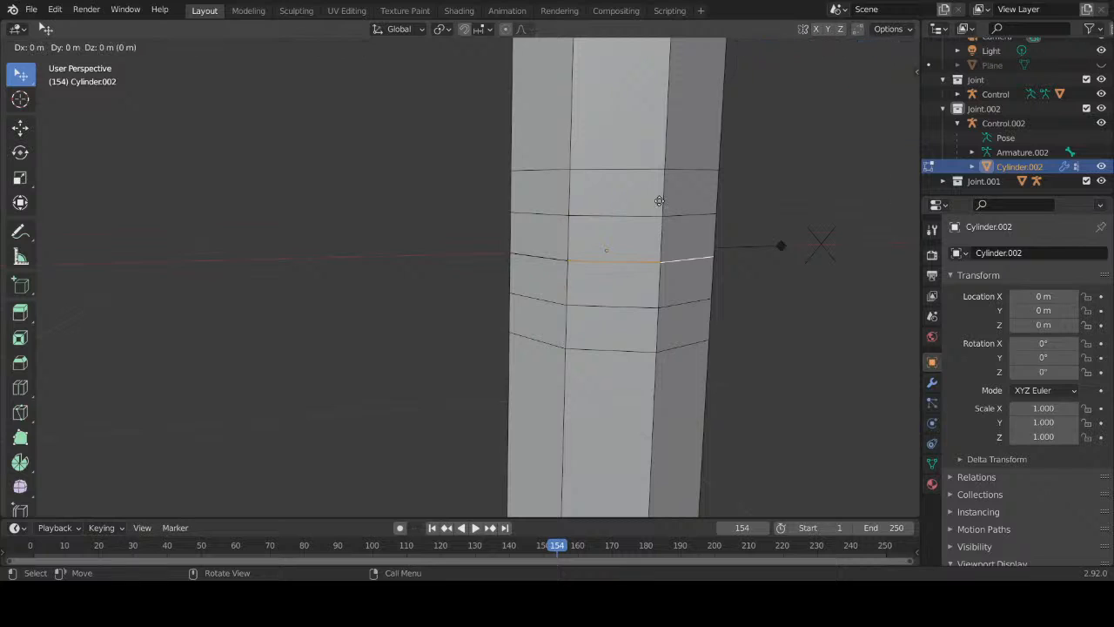
key(z)
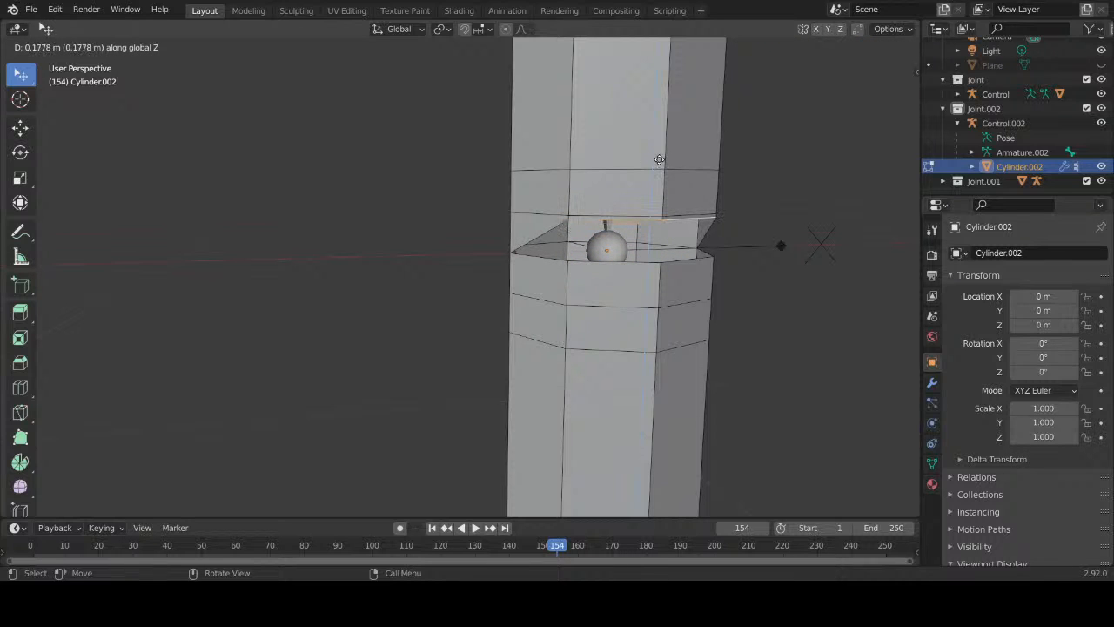
click(659, 159)
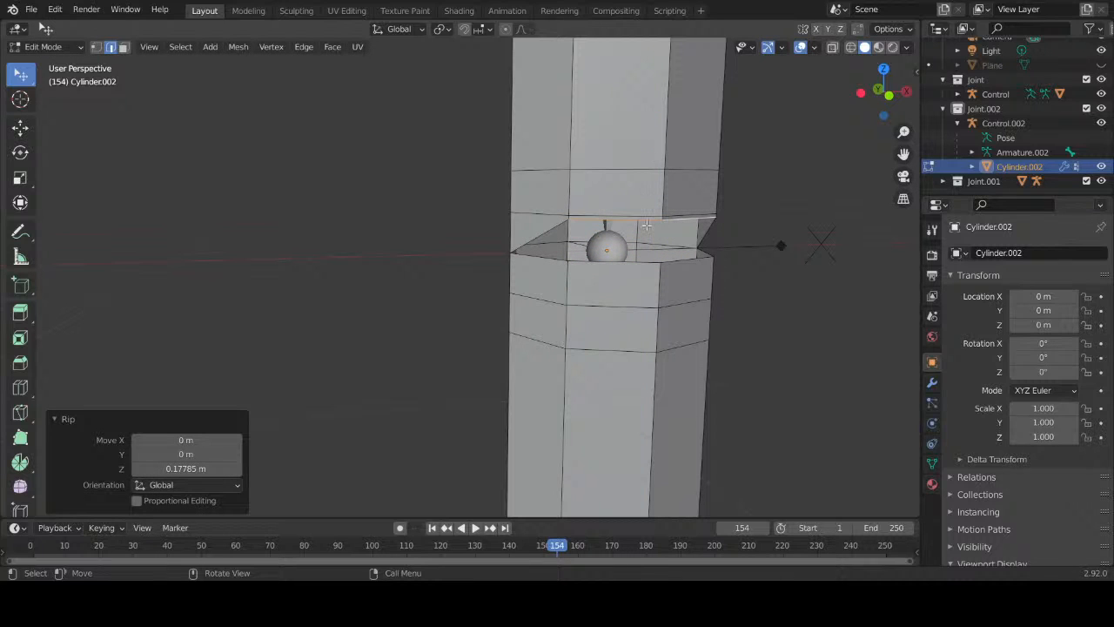
Step: Merge each upper vertex of the ripped gap into the matching vertex of the edge loop above, using At Last
key(1)
scroll(583, 228, up, 4)
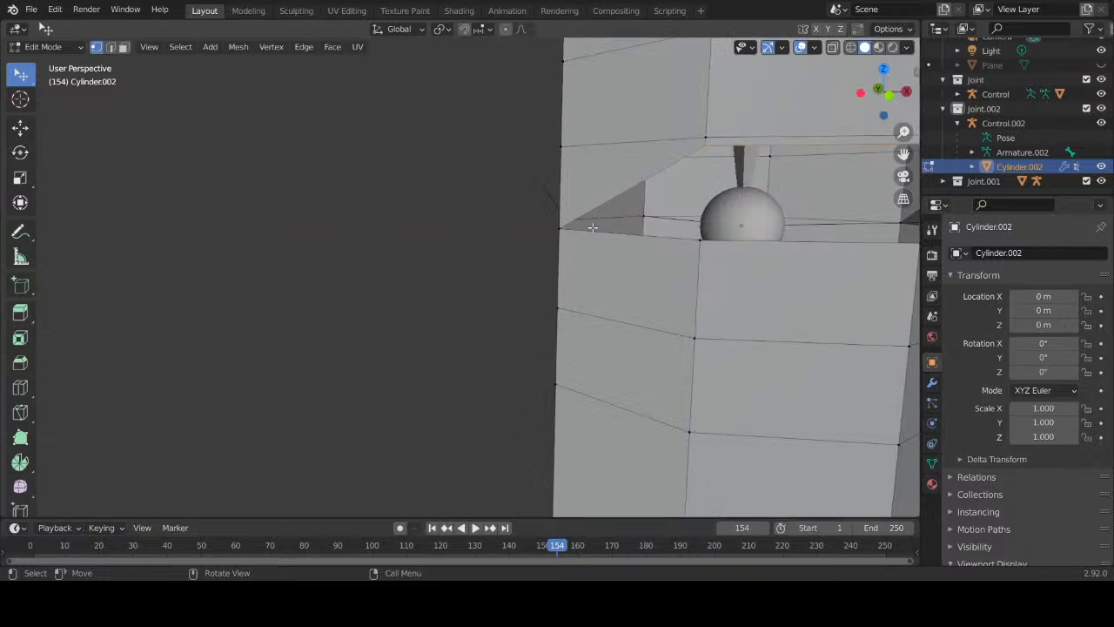
shift+middle_drag(555, 193, 425, 220)
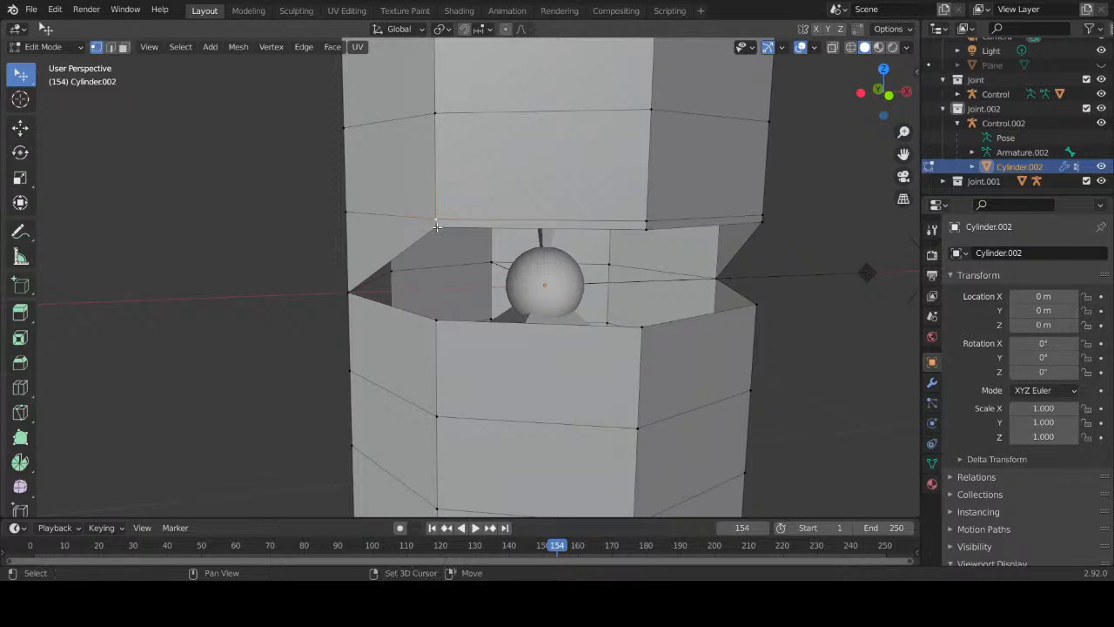
right_click(437, 223)
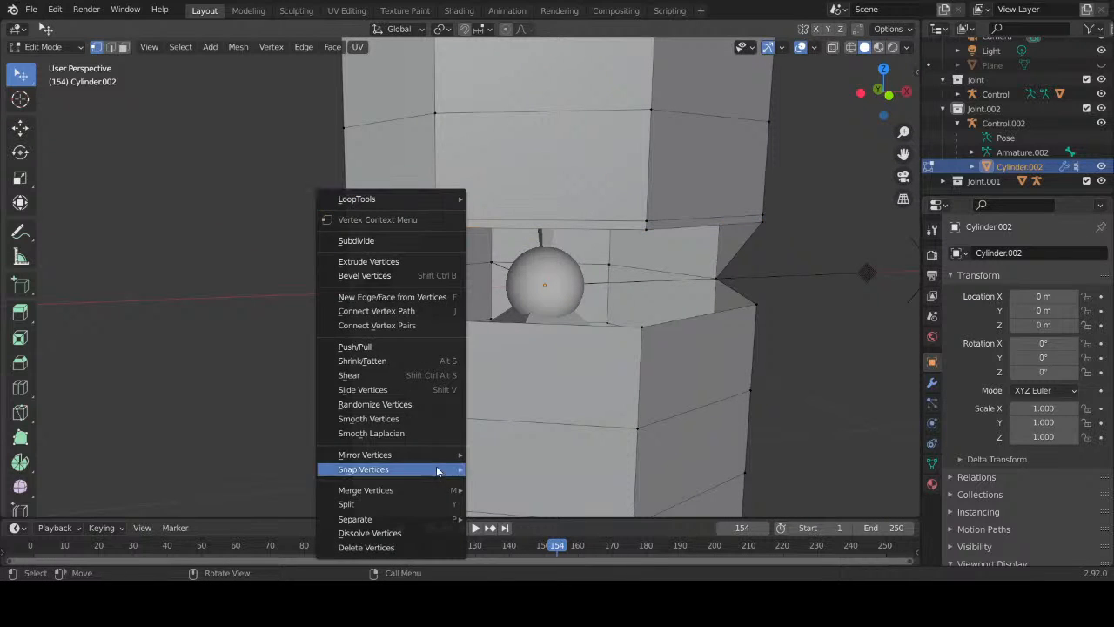
mouse_move(455, 490)
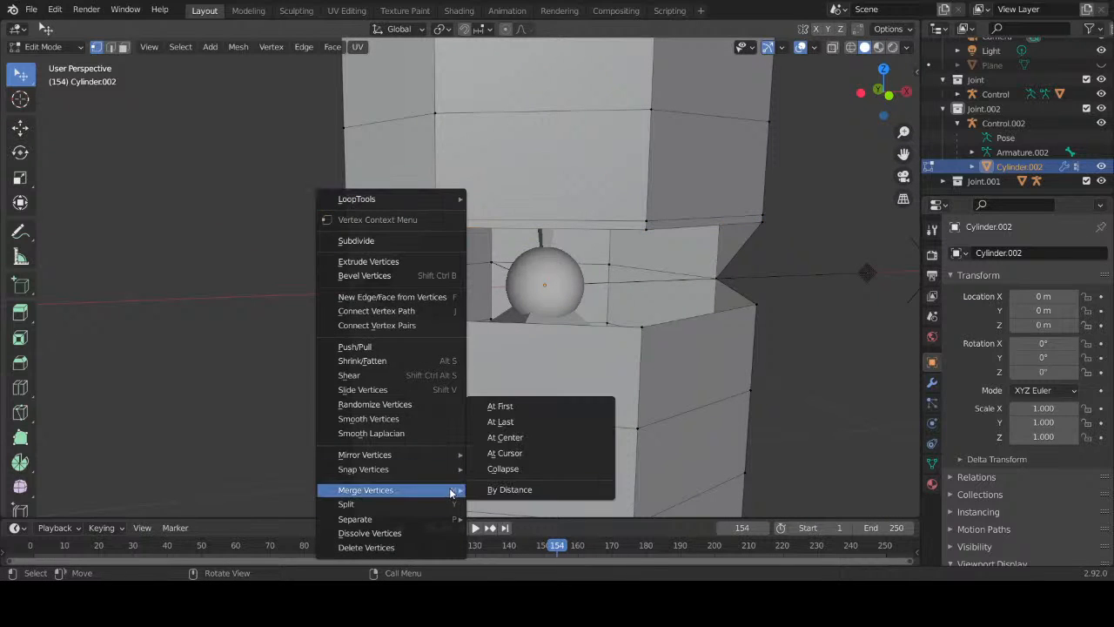
click(503, 422)
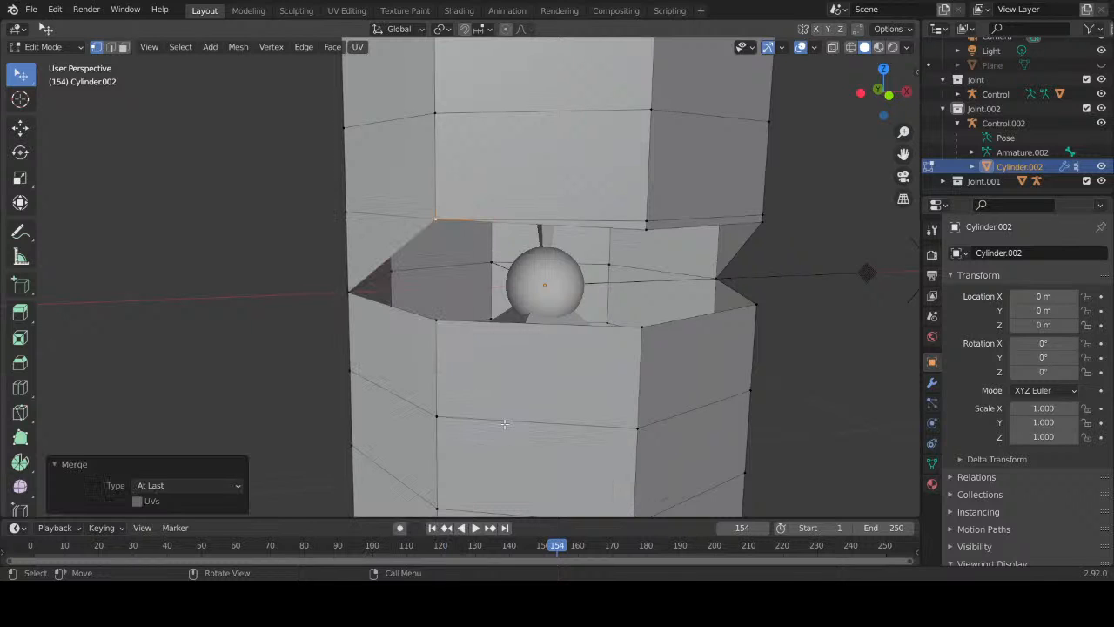
shift+click(646, 224)
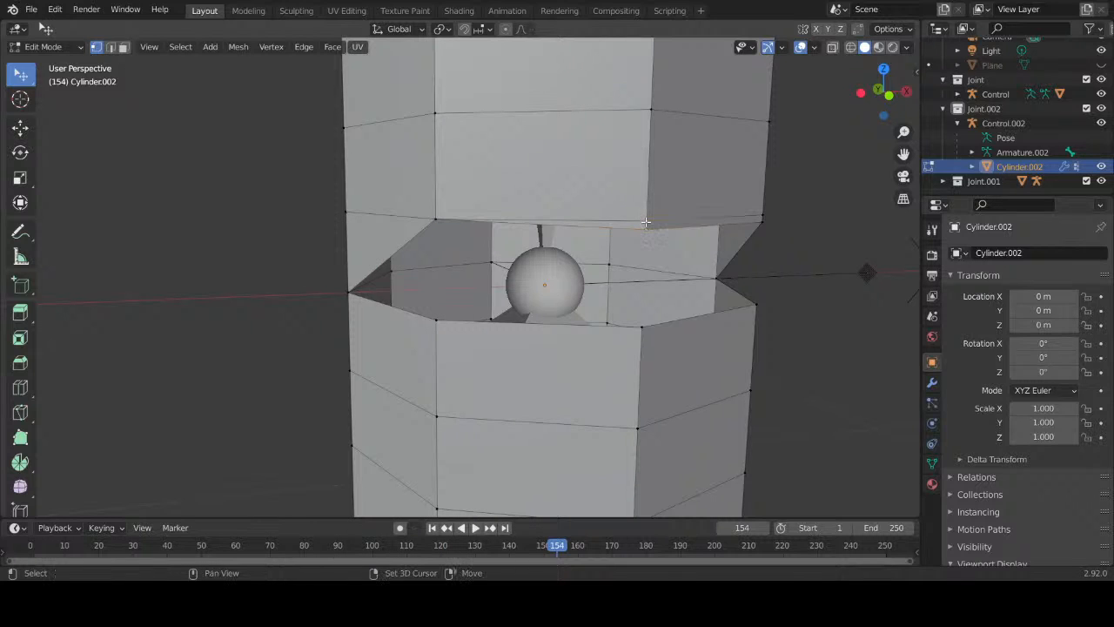
key(m)
key(l)
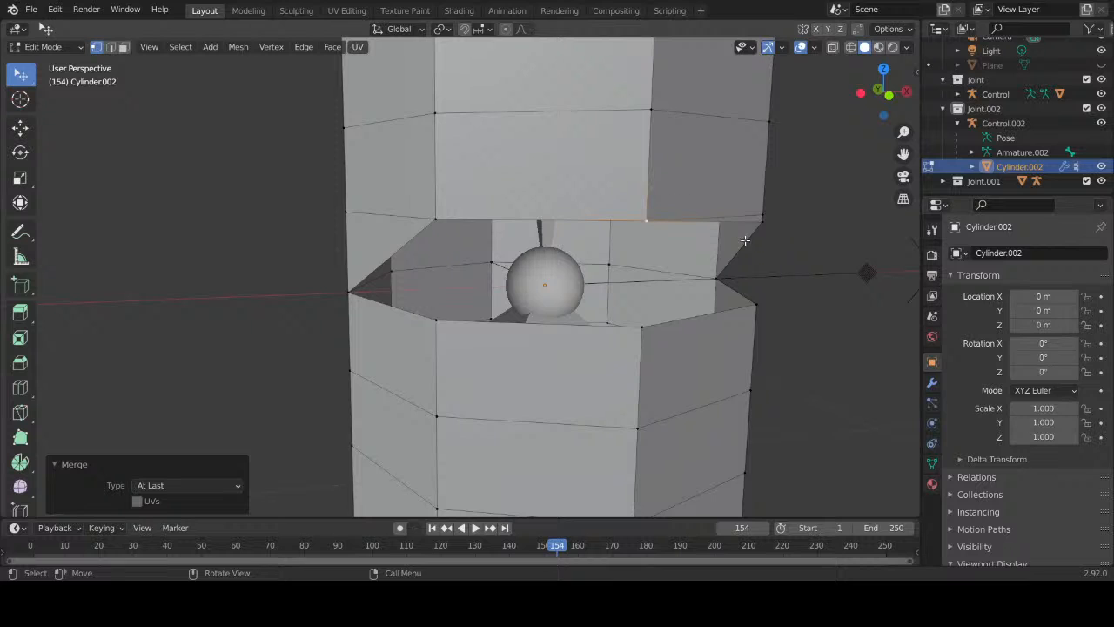
middle_drag(745, 239, 626, 252)
click(679, 214)
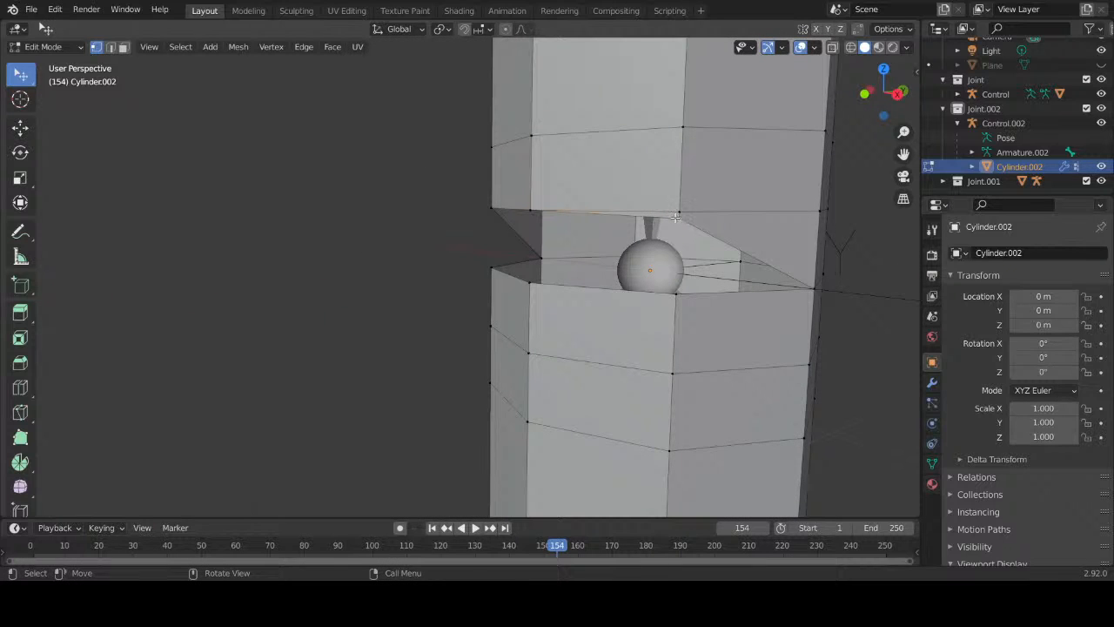
shift+click(679, 214)
key(m)
key(l)
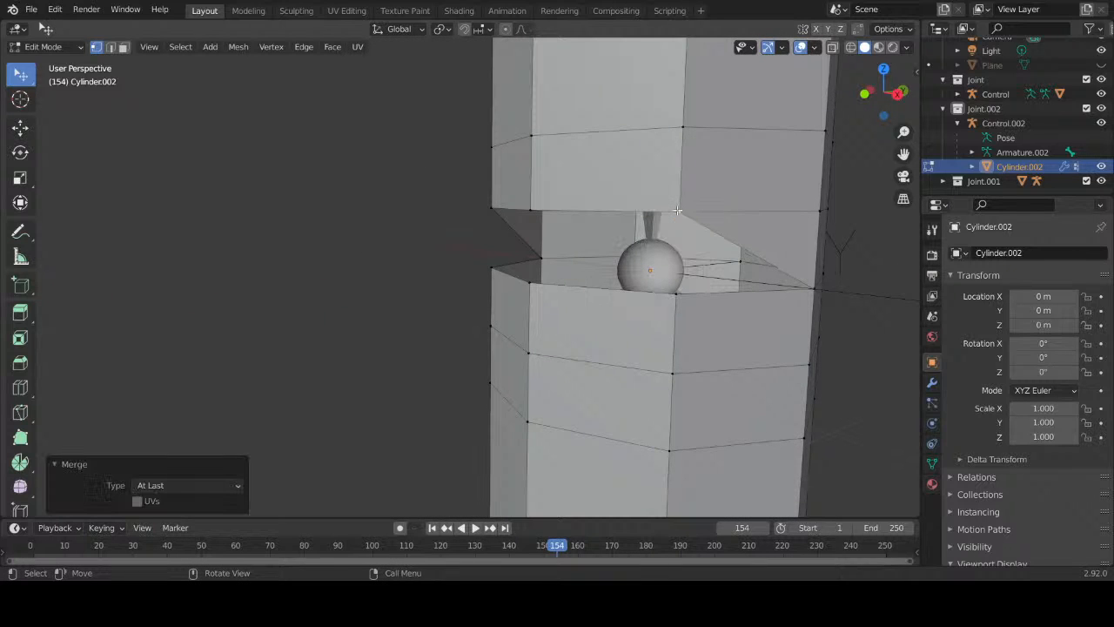
Step: Merge each lower vertex of the ripped gap into the matching vertex of the edge loop below, using At Last
click(676, 295)
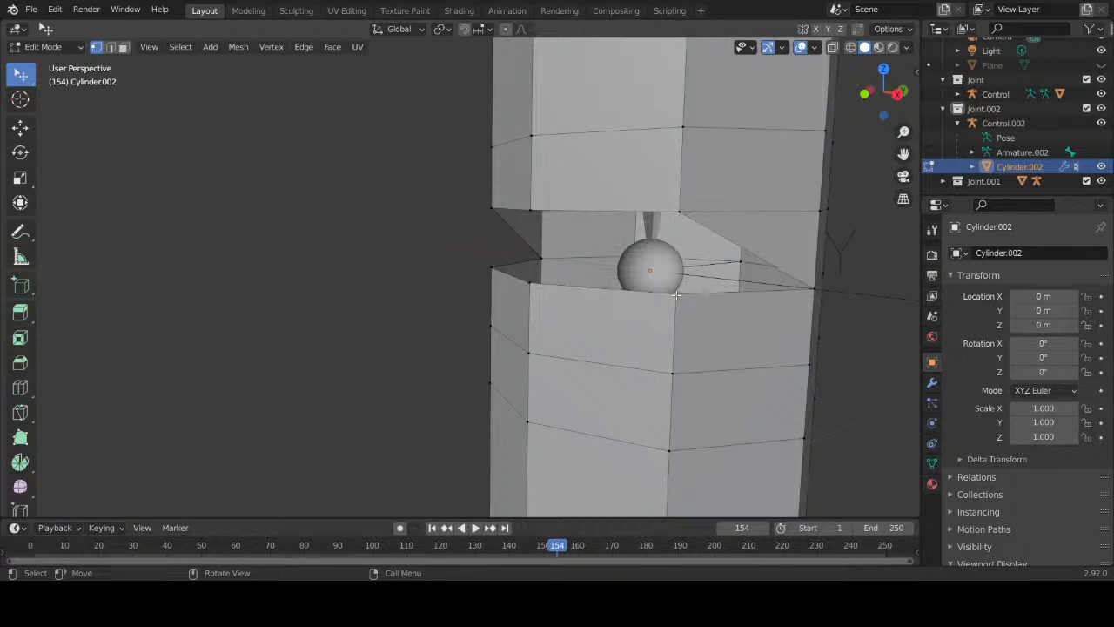
shift+click(671, 371)
key(m)
key(l)
shift+middle_drag(666, 374, 602, 359)
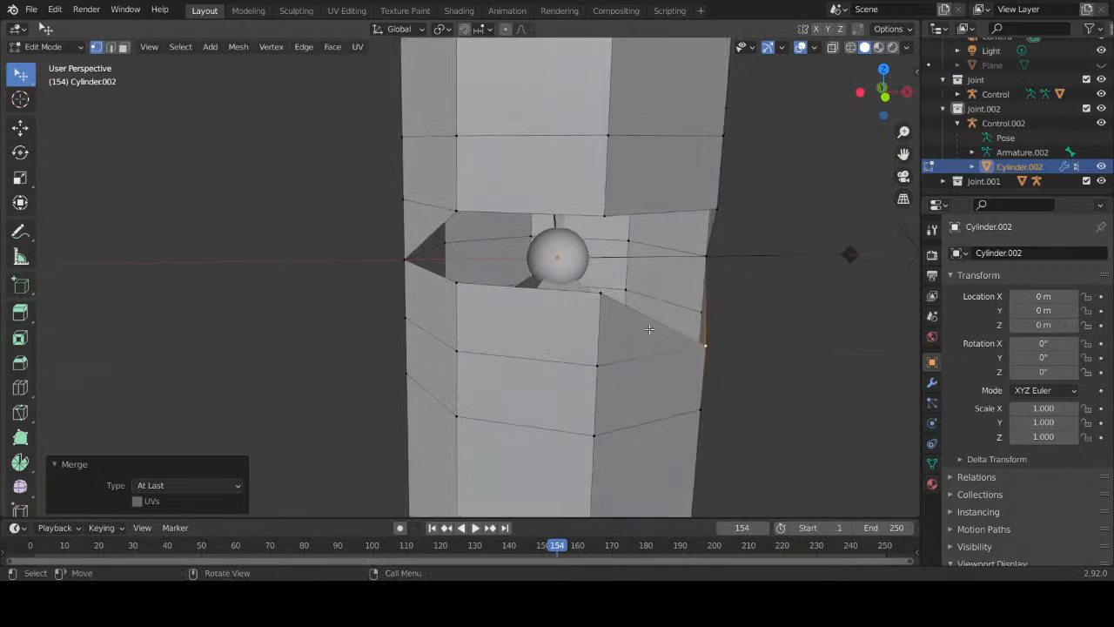
shift+click(600, 371)
key(m)
key(l)
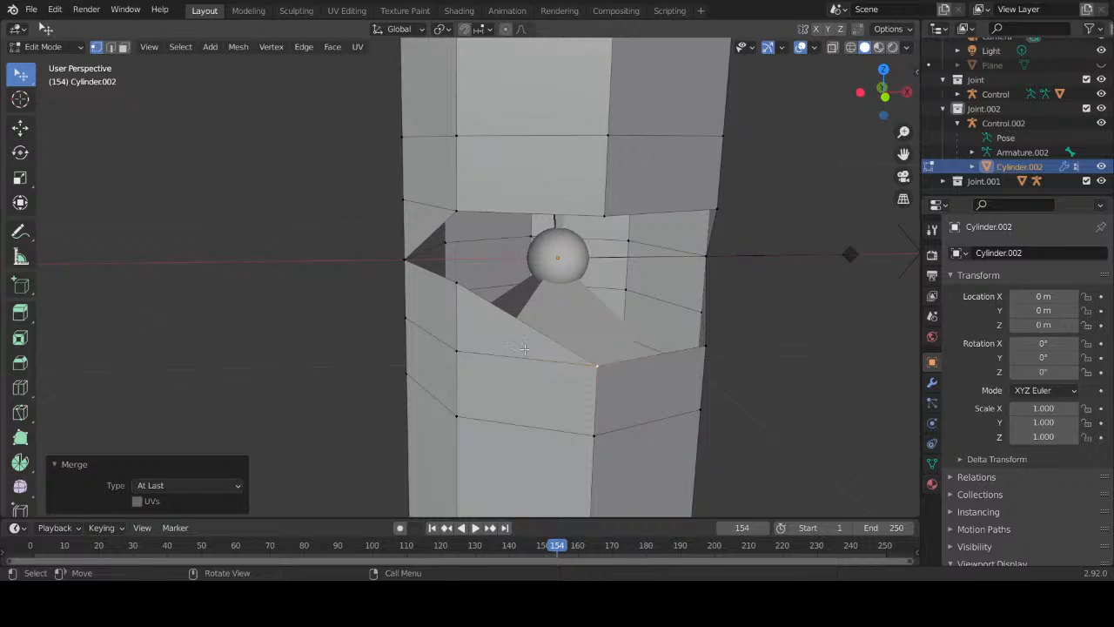
middle_drag(523, 348, 510, 297)
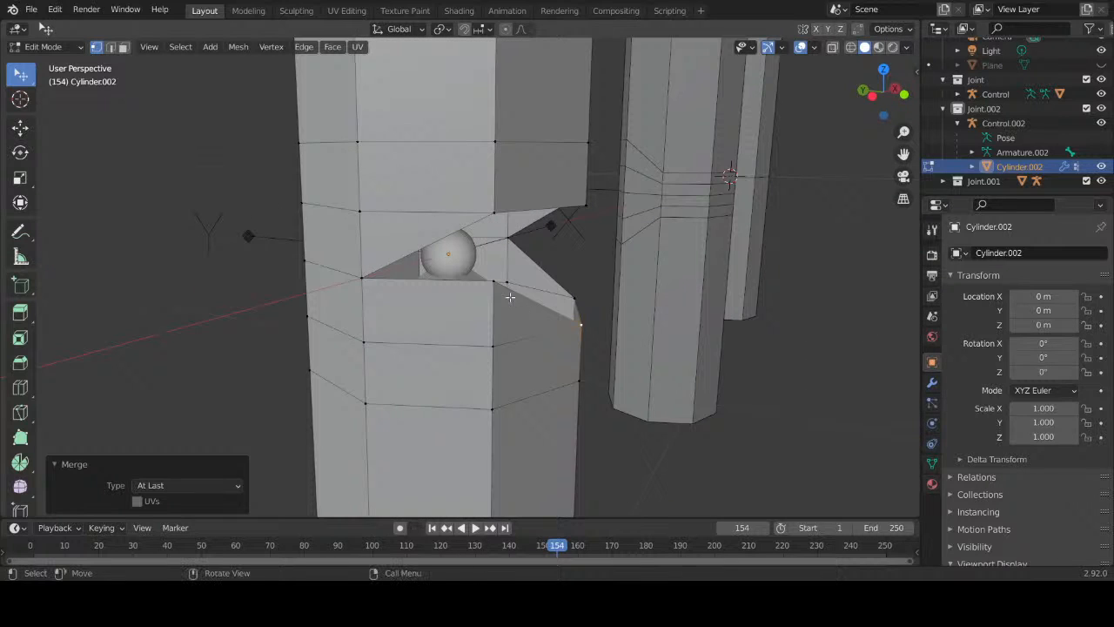
shift+click(493, 281)
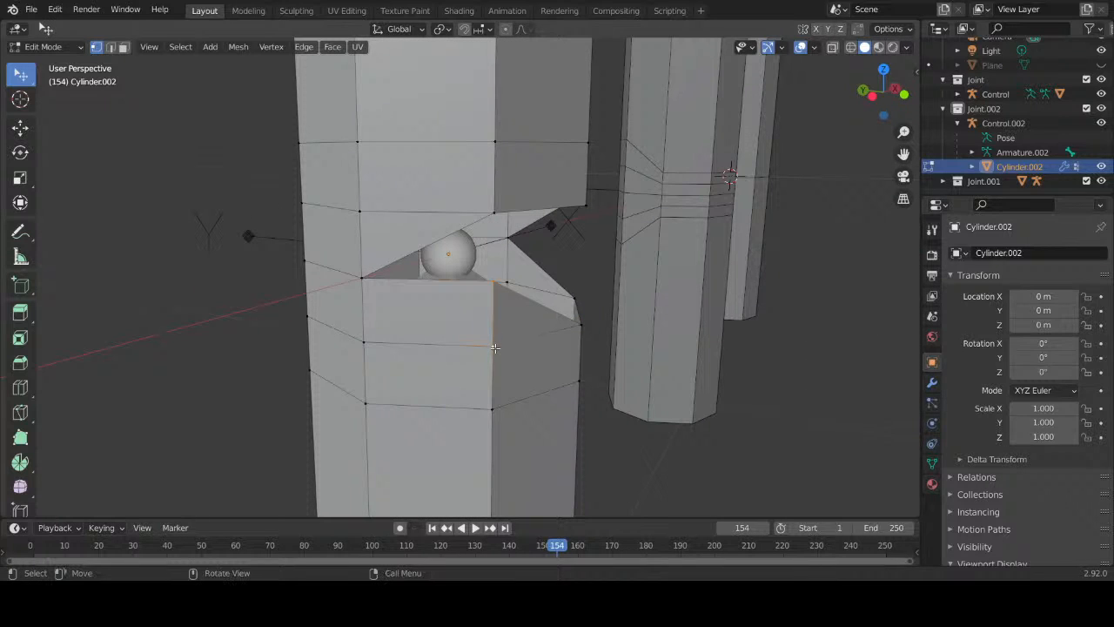
key(m)
key(l)
Step: Fill a face between the gap's upper and lower edges next to the triangular opening
middle_drag(495, 348, 546, 311)
click(433, 217)
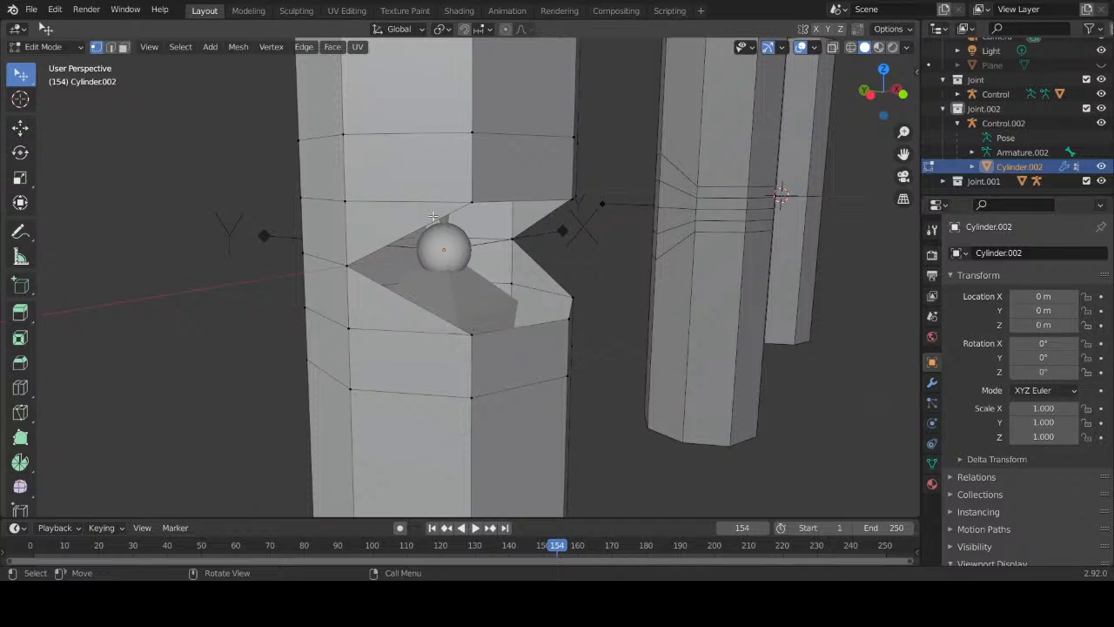
key(2)
click(519, 203)
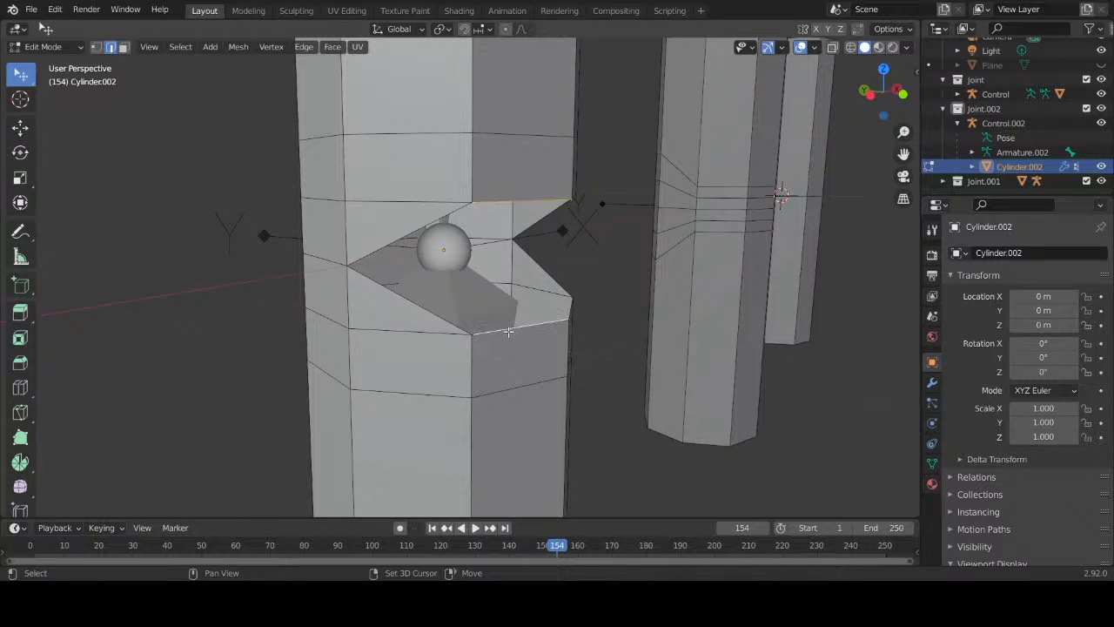
shift+click(508, 332)
middle_drag(561, 329, 549, 255)
key(f)
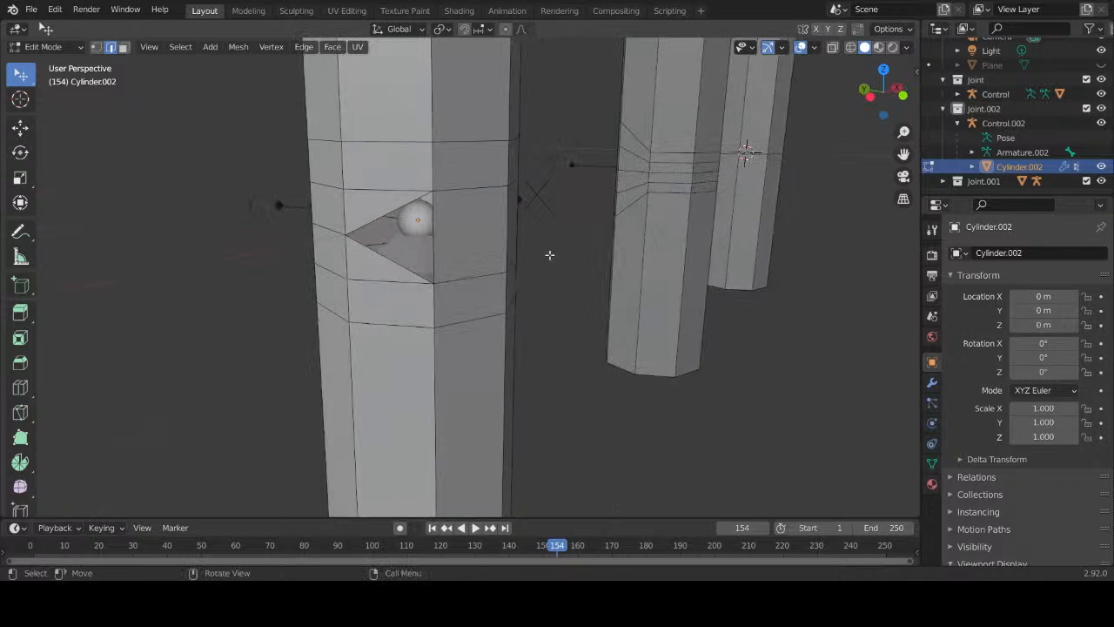
Step: Fill the triangular opening on the third cylinder with a face and return to Object Mode
key(f)
middle_drag(438, 241, 466, 256)
middle_drag(445, 268, 454, 306)
key(Tab)
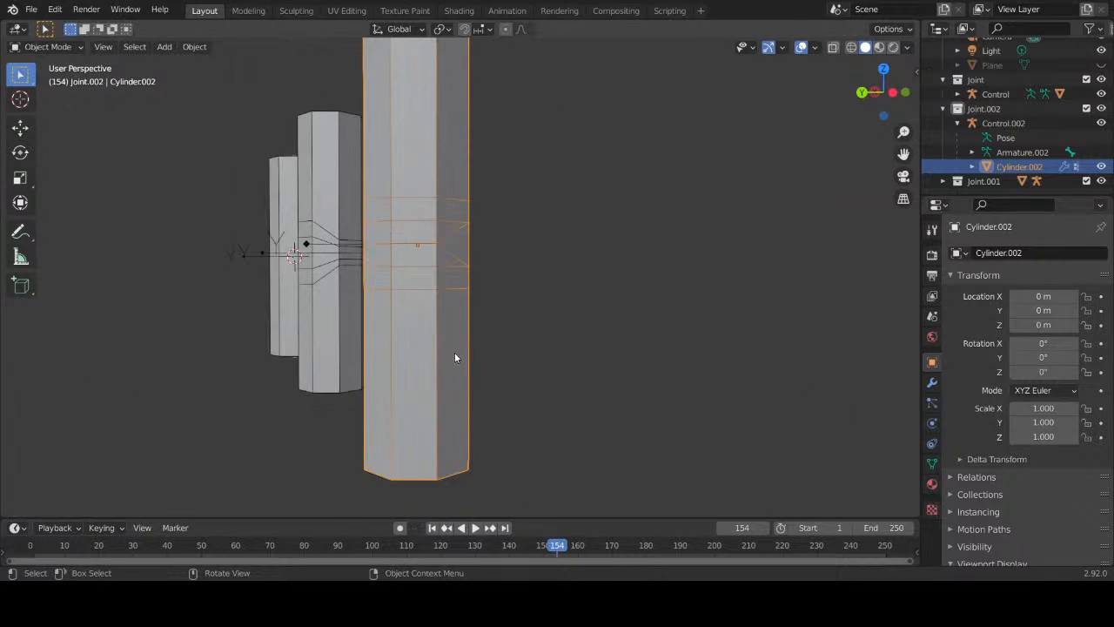
Step: Test the third cylinder's bend by rotating its lower bone about -51° around global X in Pose Mode, cancel the rotation and return to Object Mode
middle_drag(556, 453, 491, 323)
click(427, 323)
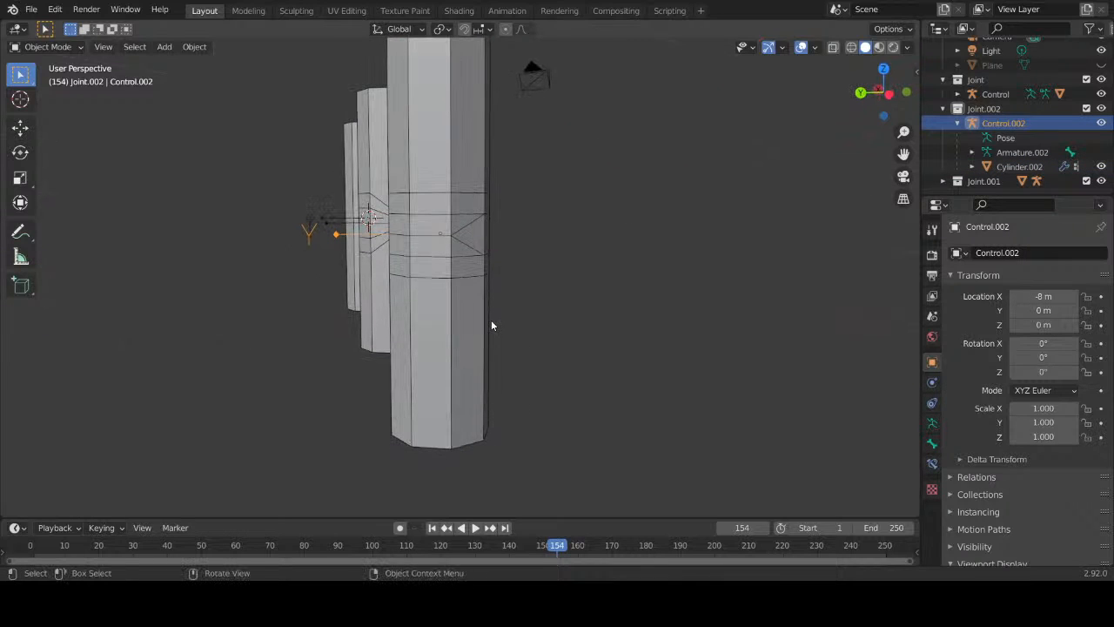
click(48, 46)
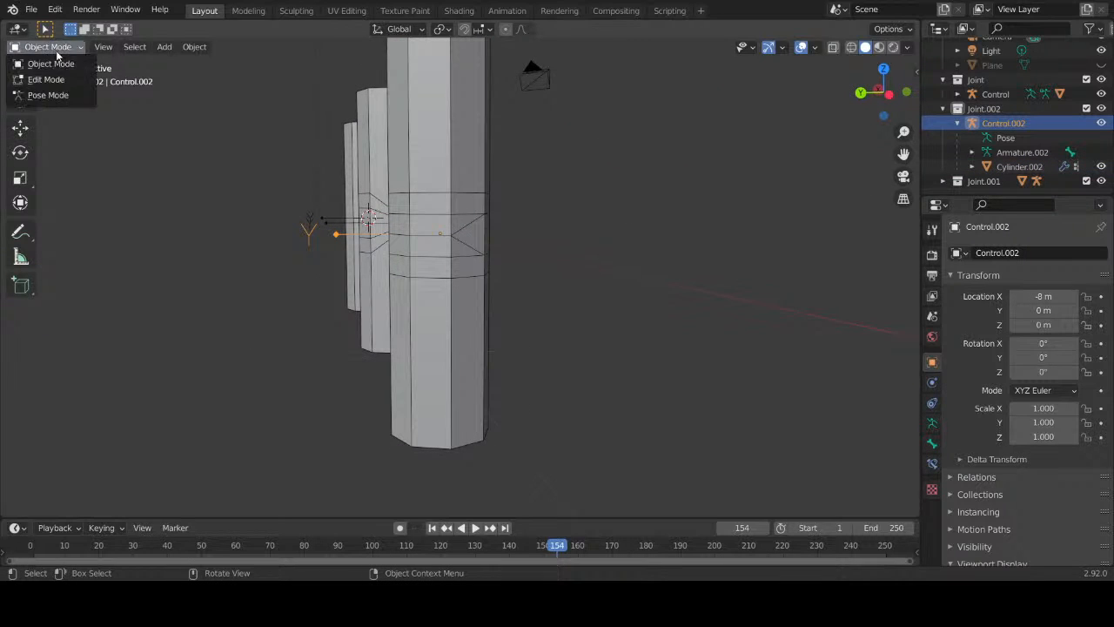
click(39, 81)
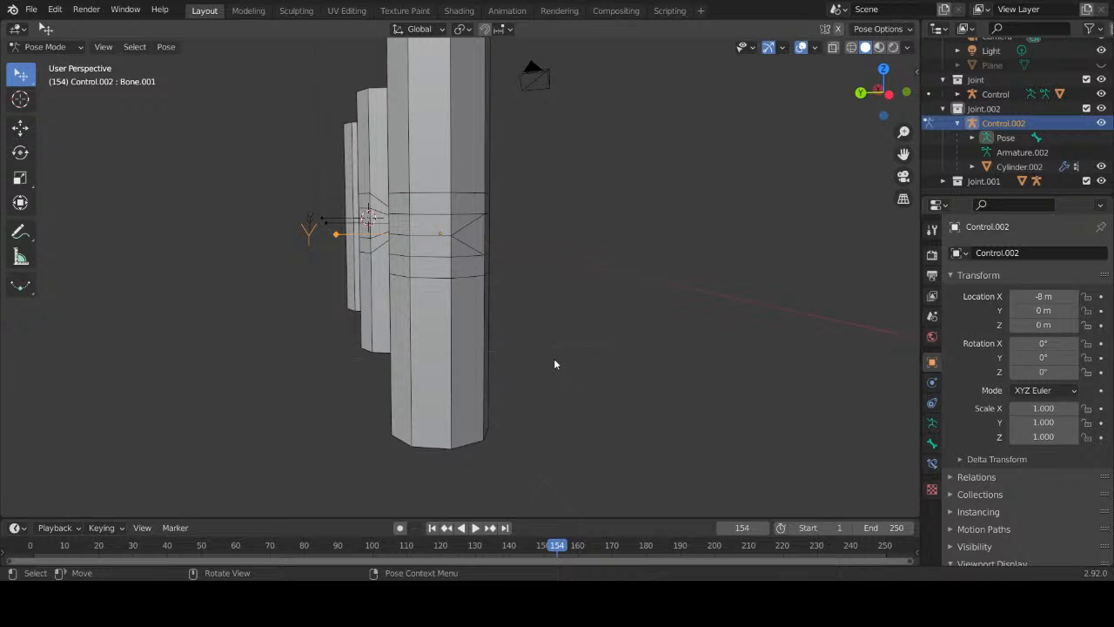
middle_drag(594, 343, 564, 368)
key(r)
key(x)
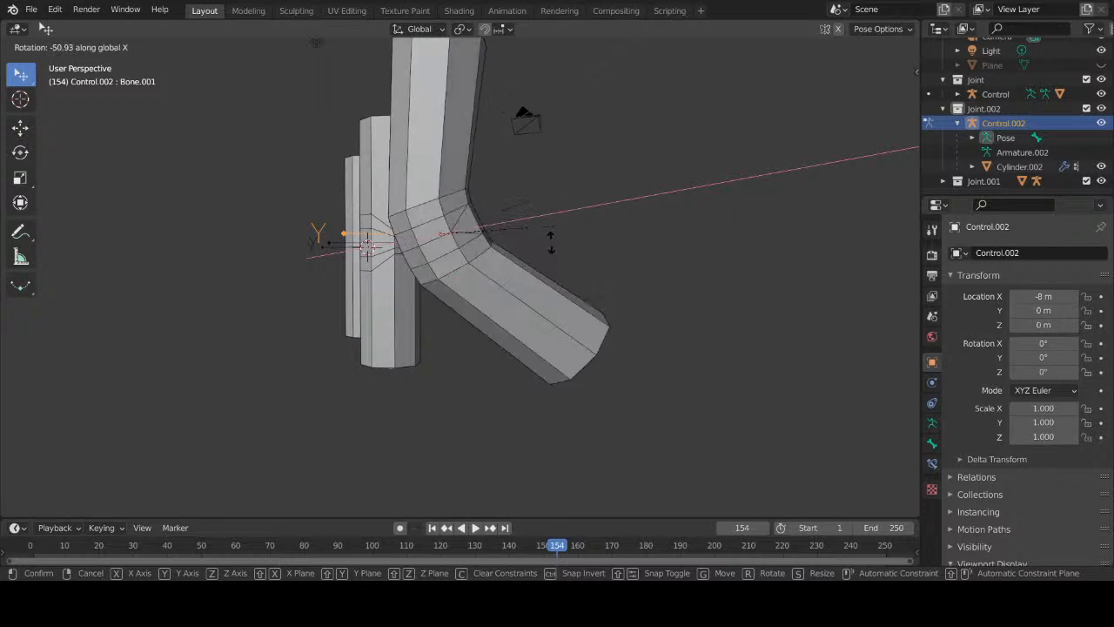
key(Escape)
middle_drag(523, 309, 397, 369)
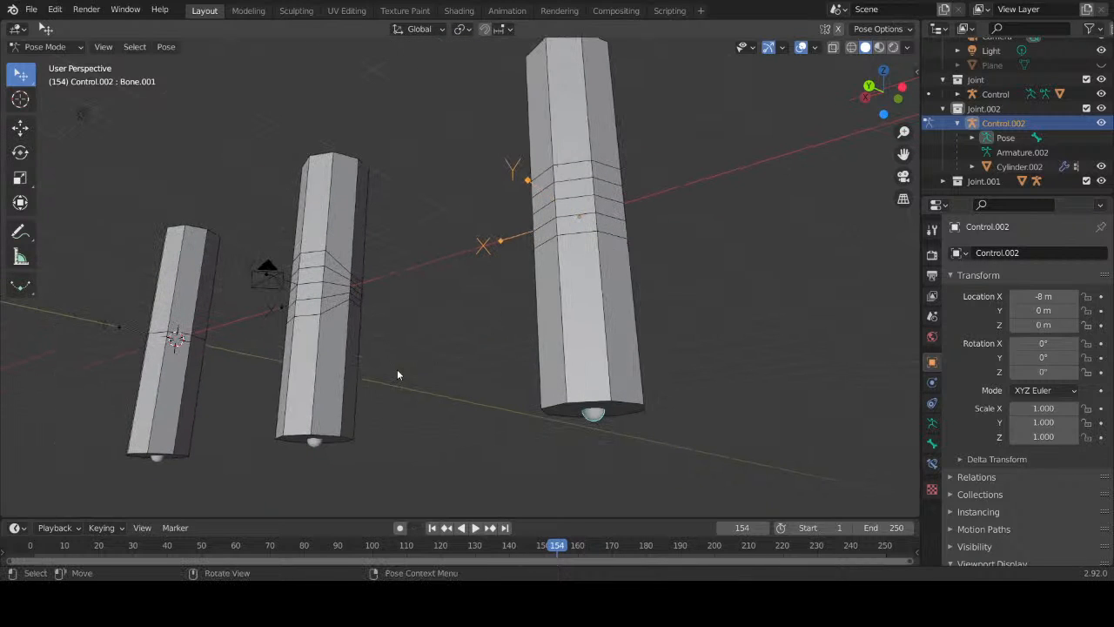
key(Tab)
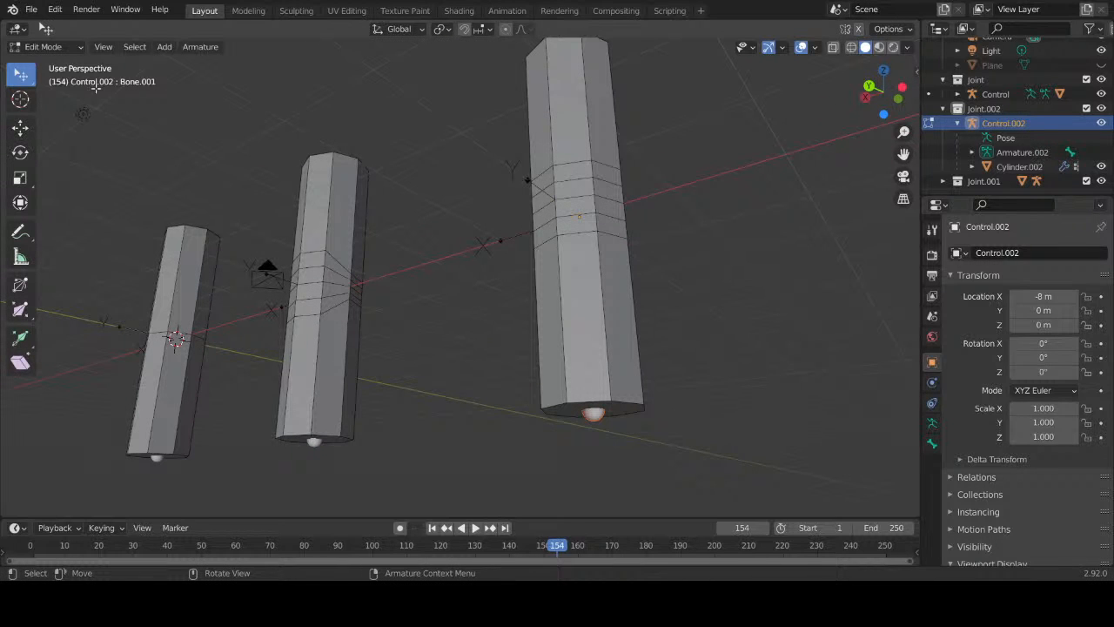
click(46, 46)
click(41, 63)
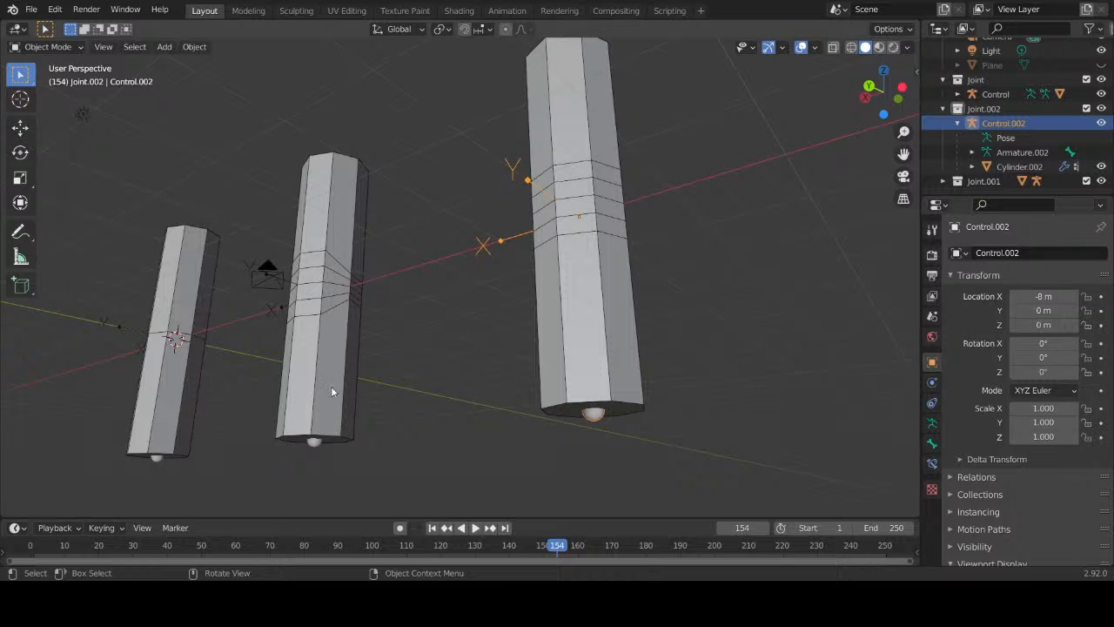
Step: Try parenting the middle cylinder to its armature with automatic weights, and undo the parenting
click(331, 391)
shift+click(259, 263)
key(ctrl+p)
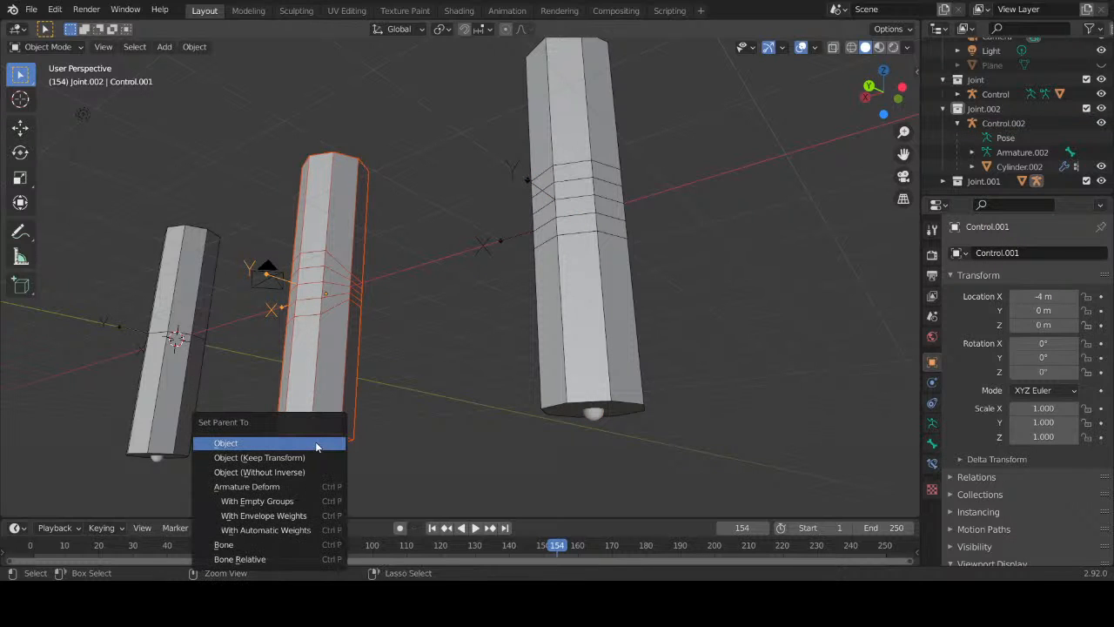
click(285, 530)
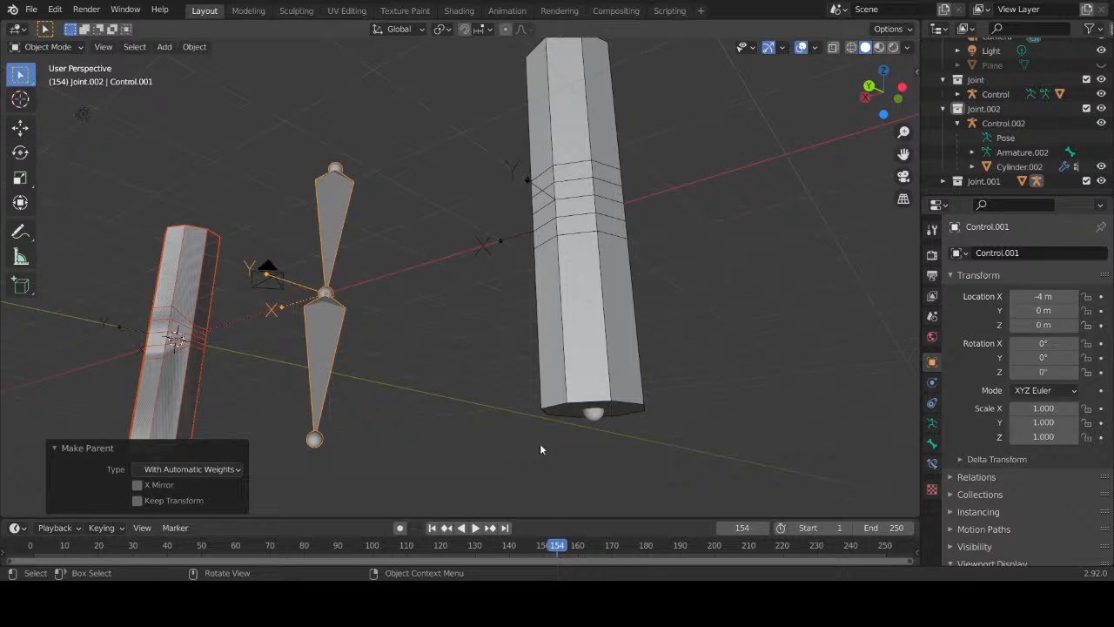
key(ctrl+z)
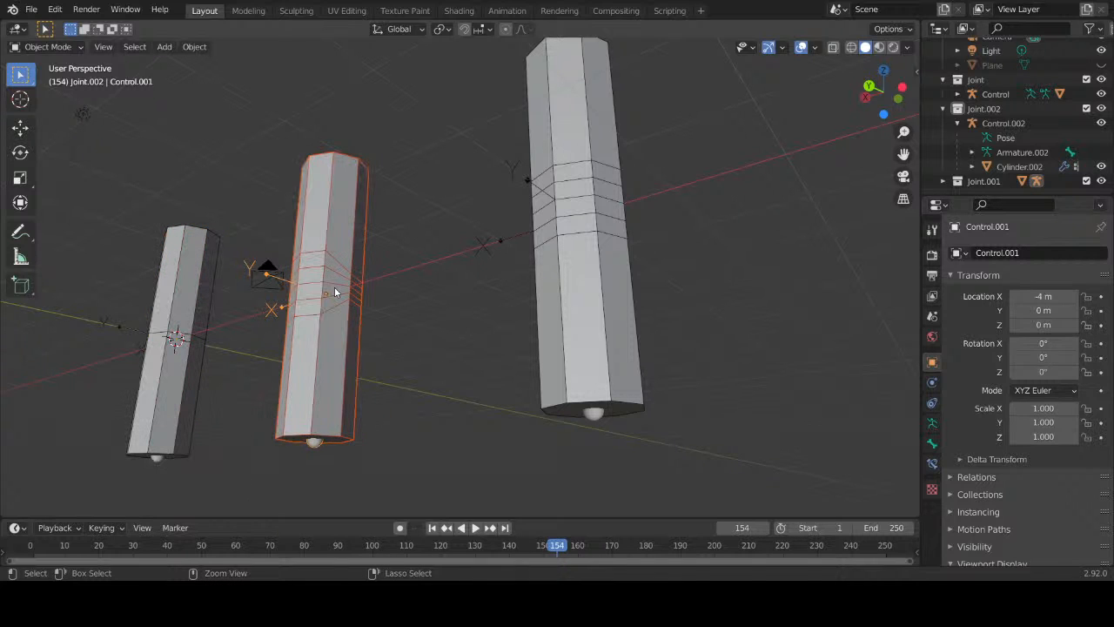
Step: Show the object's transform values and apply all transforms to the middle cylinder's armature, Control.001
click(315, 444)
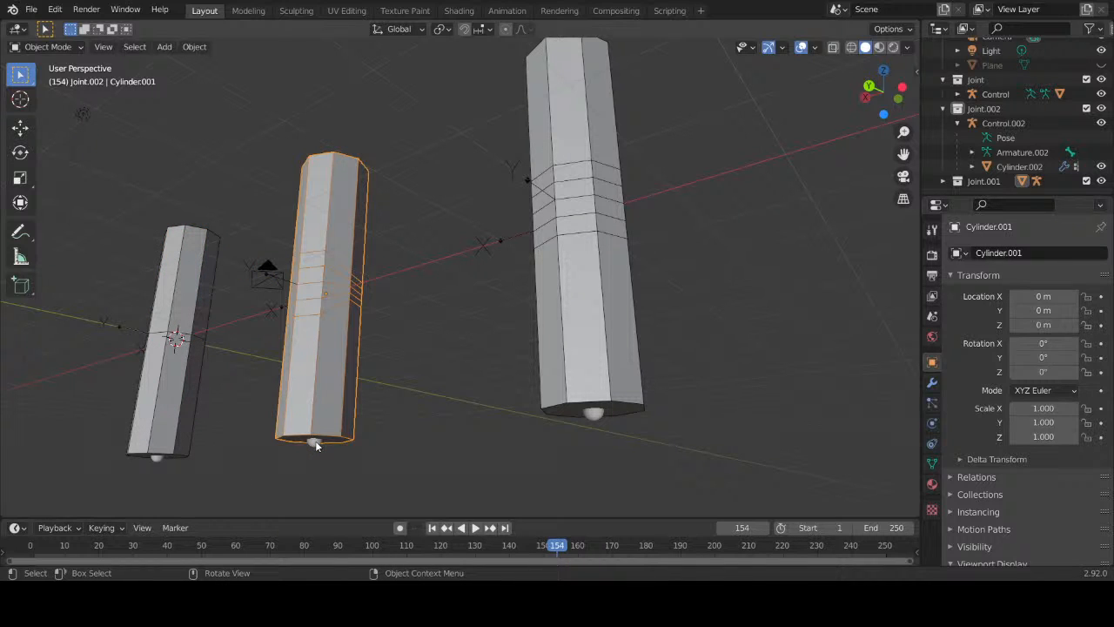
key(ctrl+z)
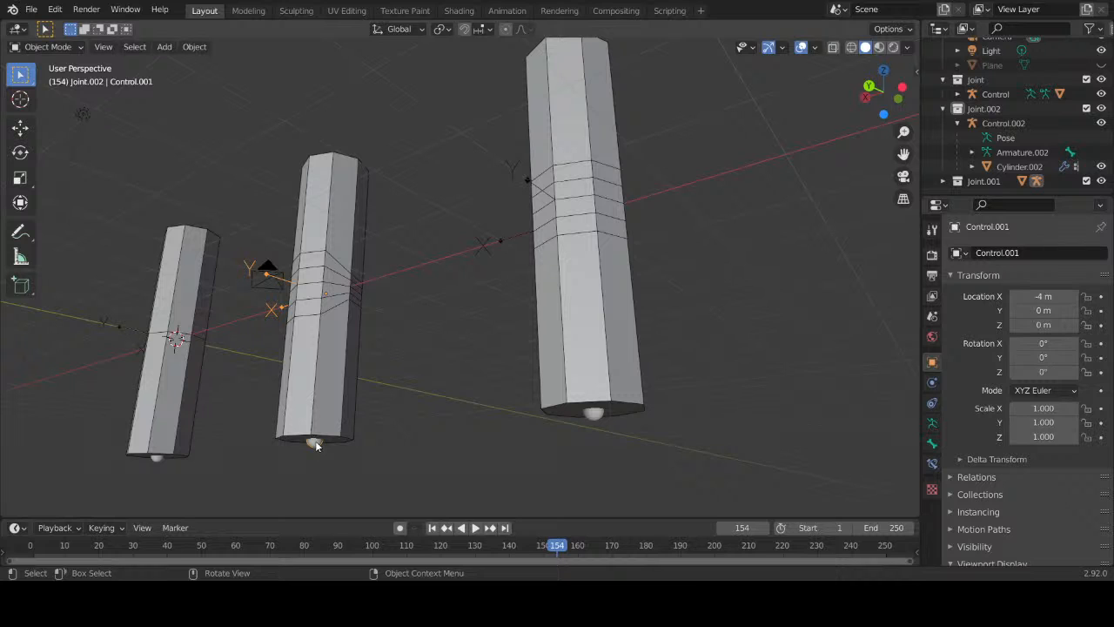
click(914, 74)
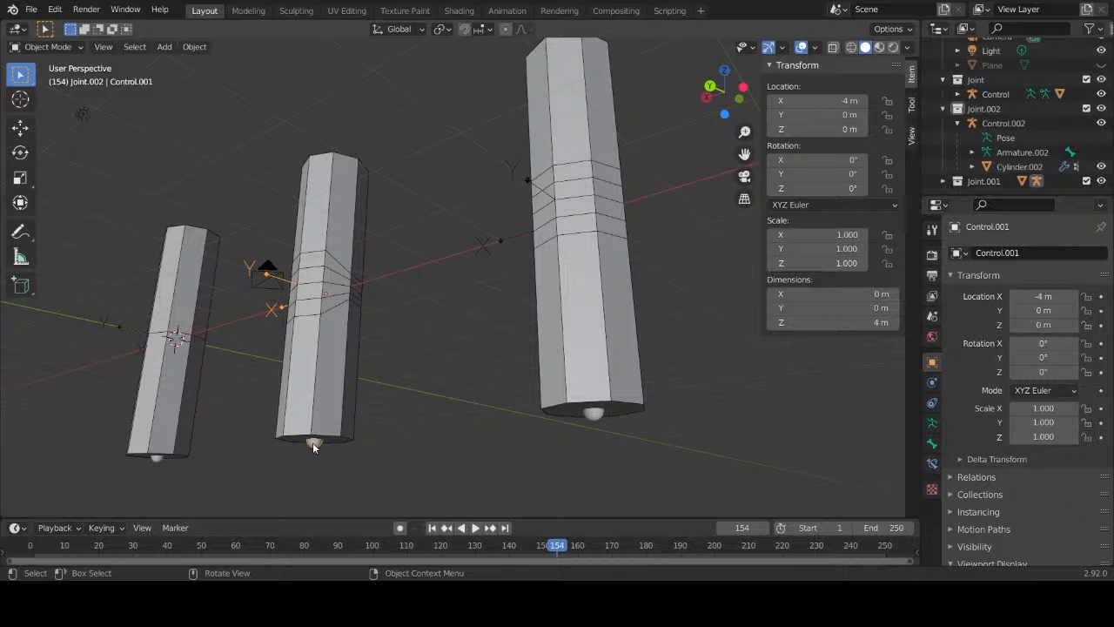
click(194, 47)
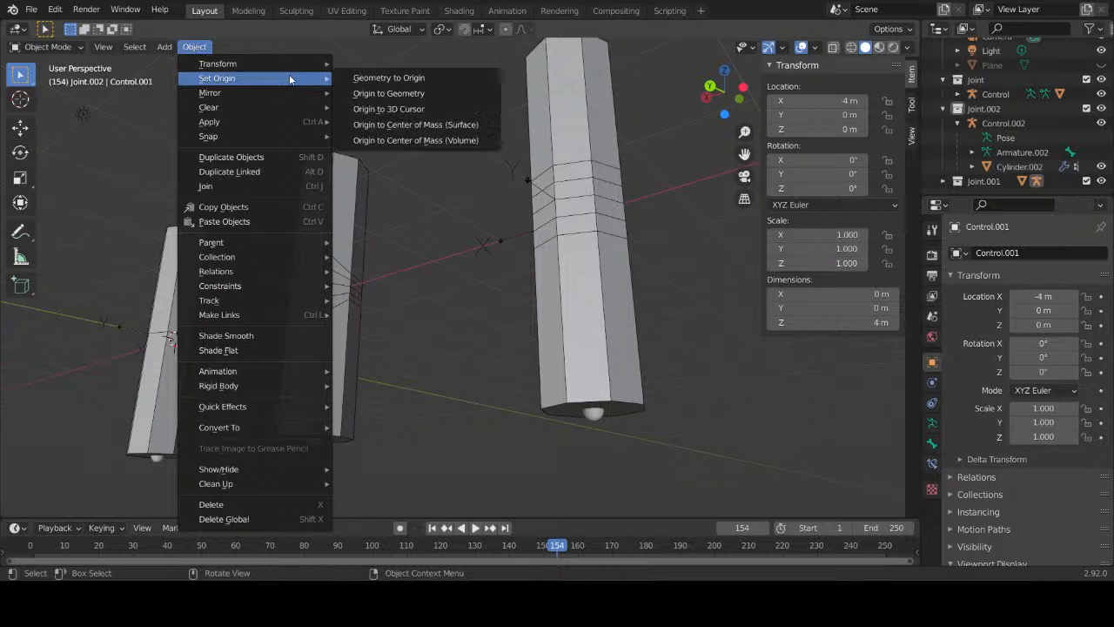
mouse_move(288, 65)
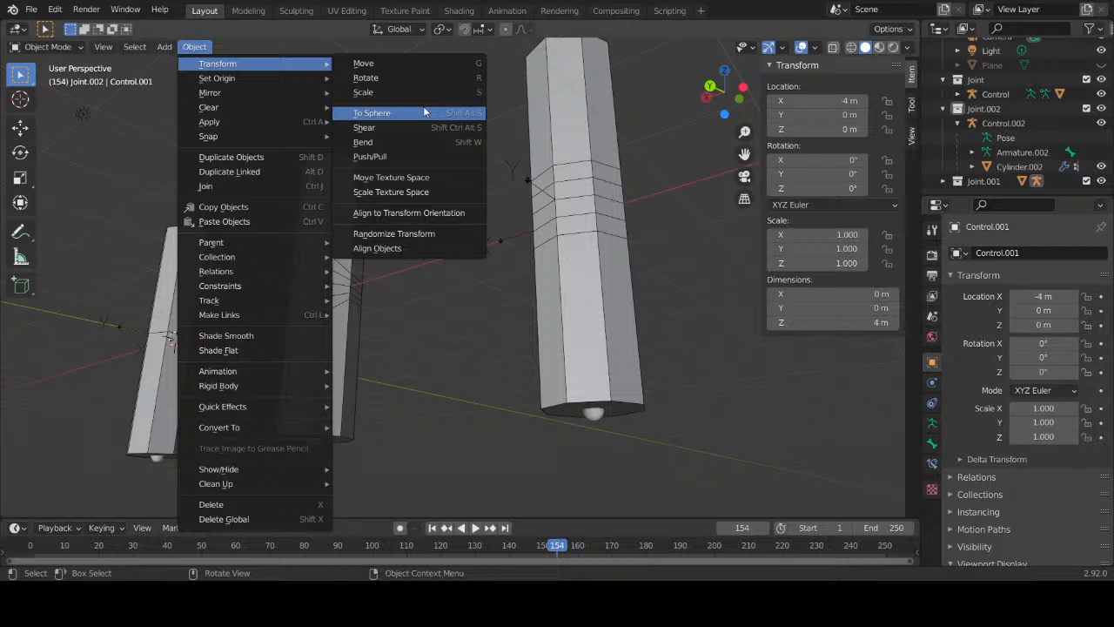
mouse_move(291, 120)
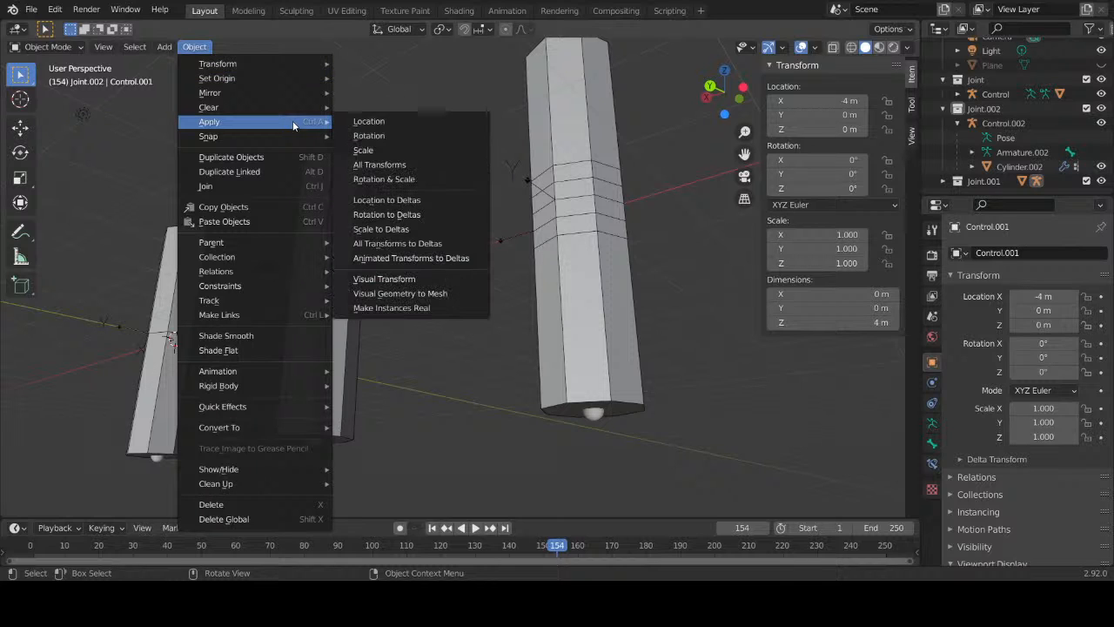
click(415, 166)
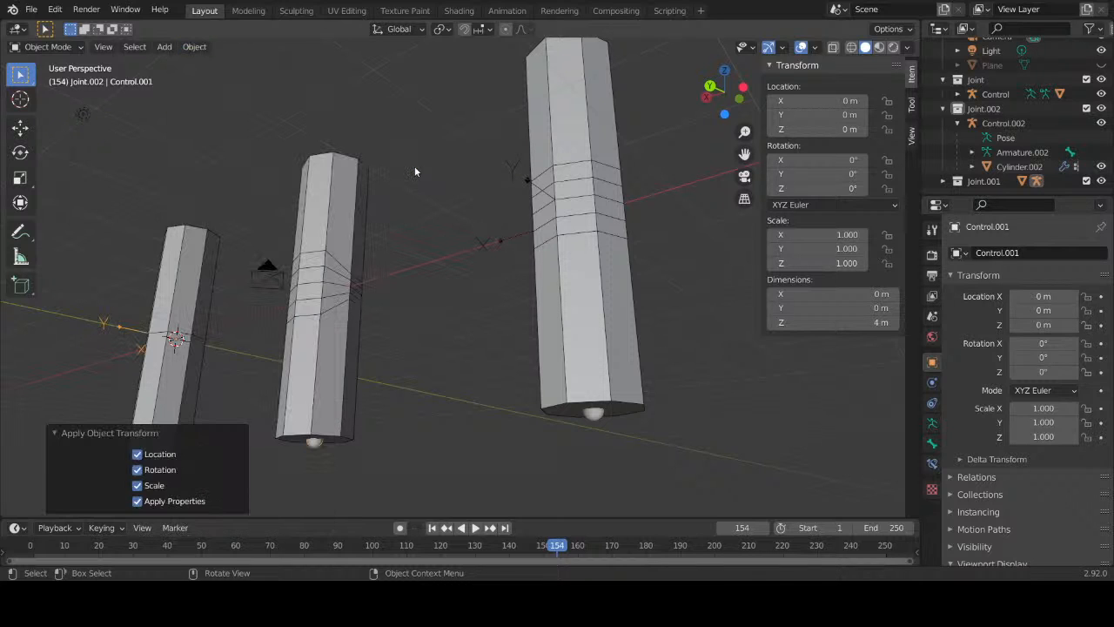
Step: Parent the middle cylinder to the Control.001 armature with automatic weights
click(351, 389)
shift+click(312, 446)
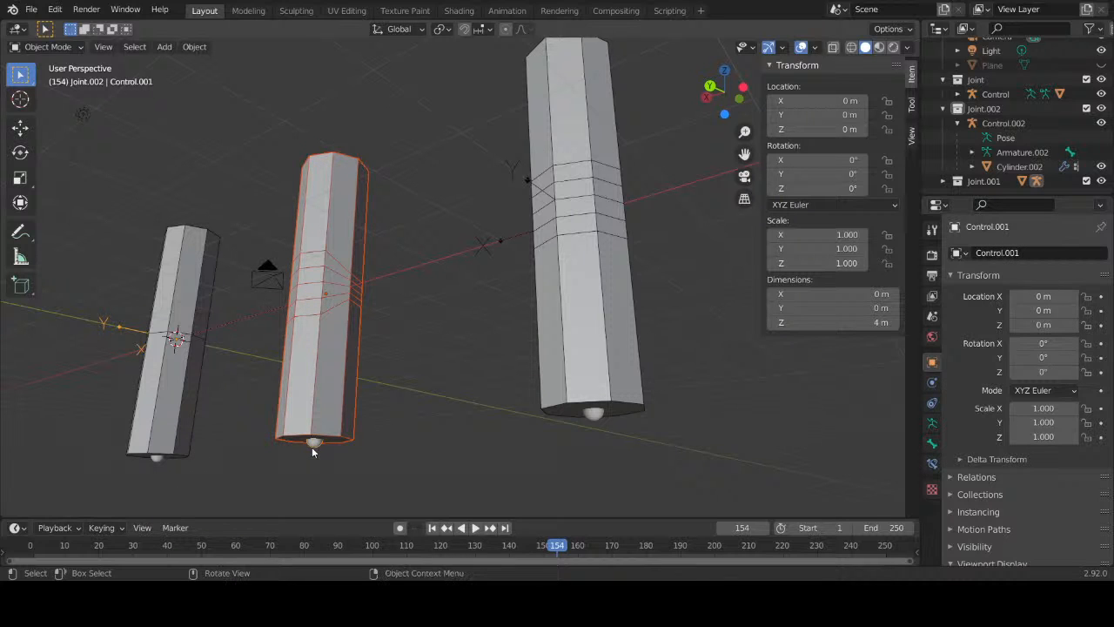
key(ctrl+p)
click(307, 448)
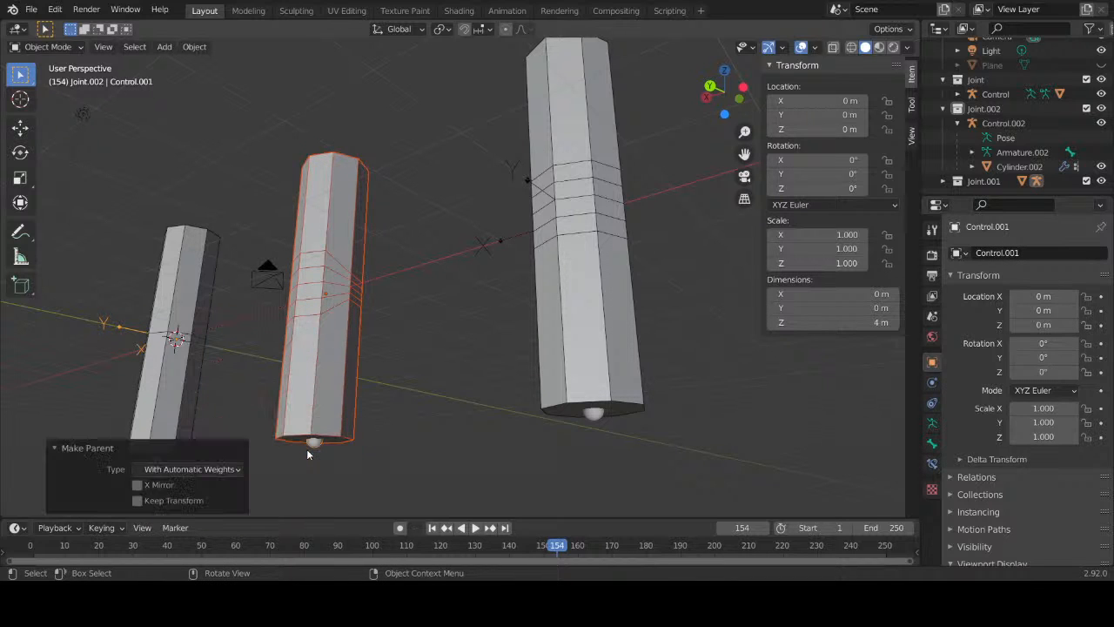
Step: Put Control.001 in Pose Mode and briefly test-rotate its lower bone to check how the middle cylinder deforms, cancelling the rotation
click(431, 330)
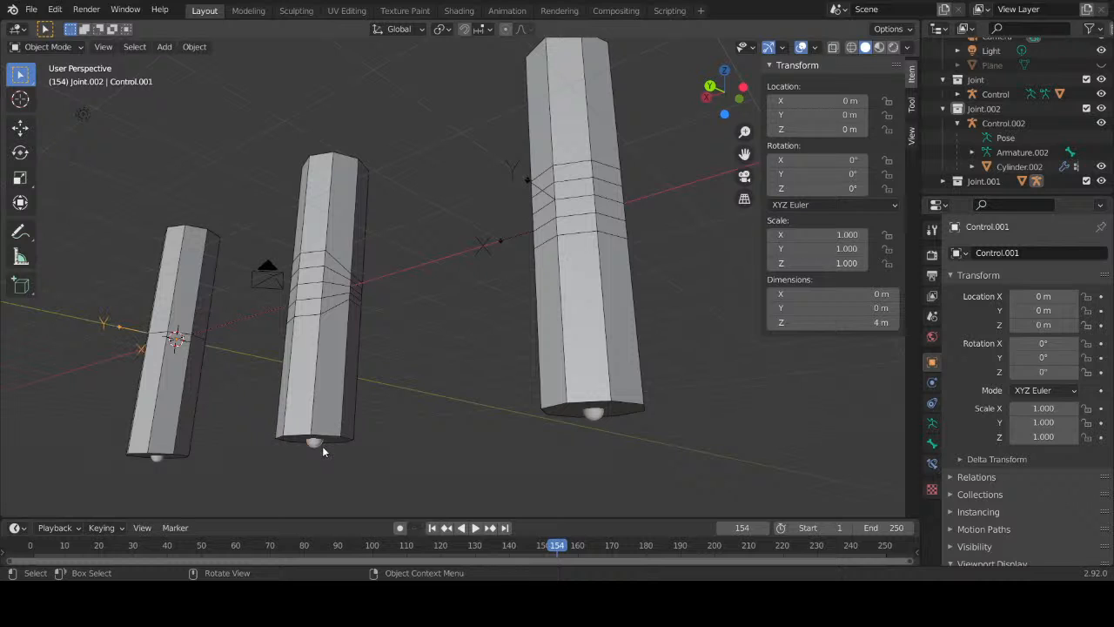
click(47, 46)
click(53, 96)
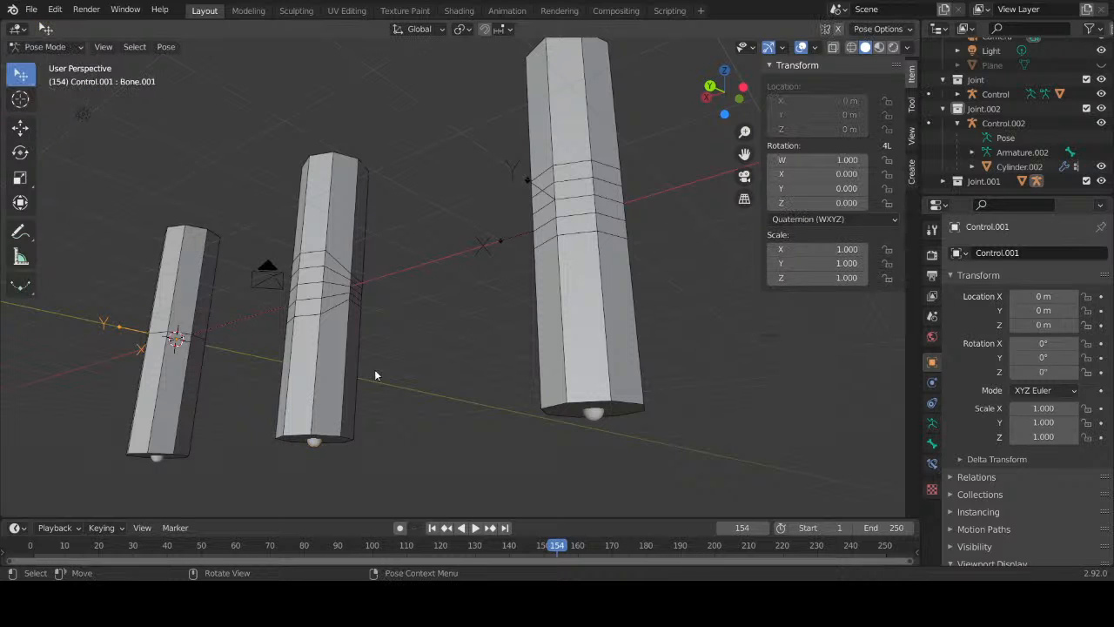
click(311, 448)
key(r)
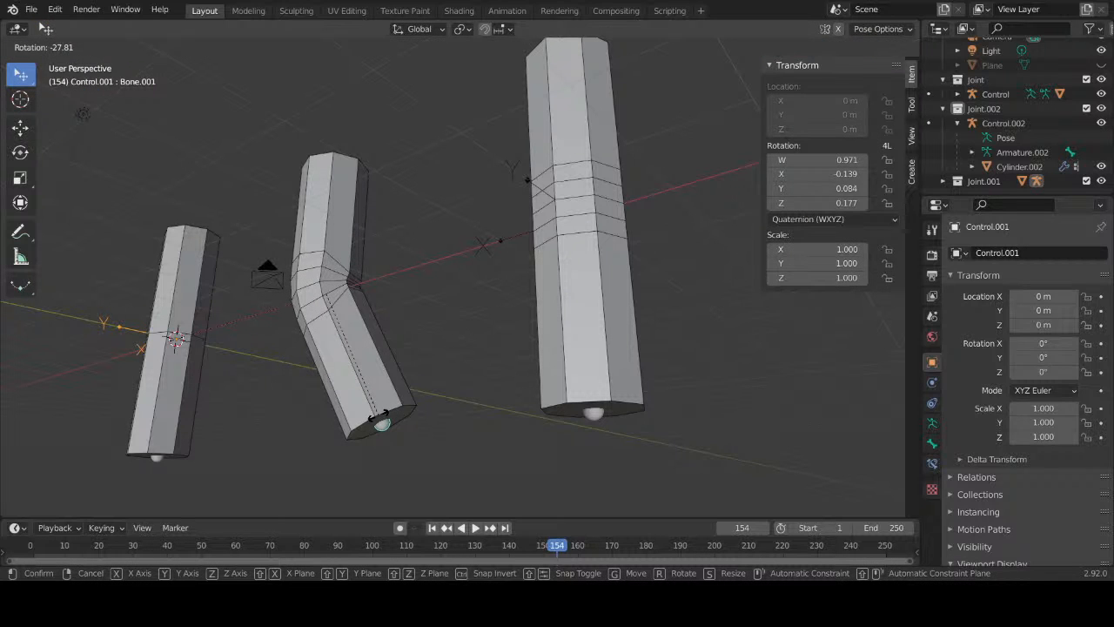
key(x)
key(Escape)
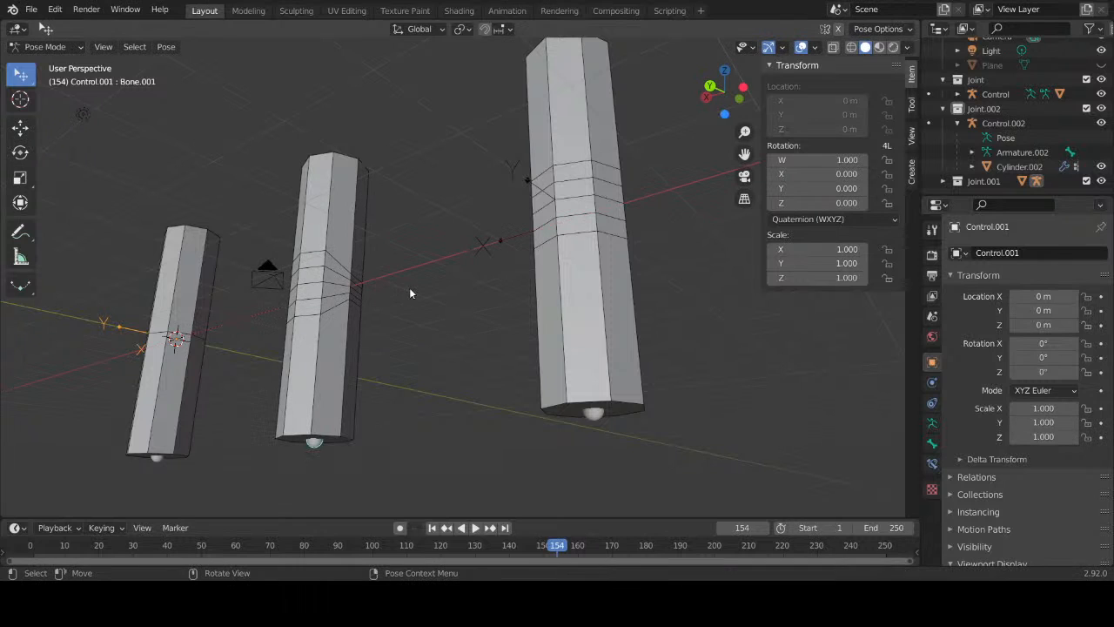
Step: Examine the middle joint's folding from the side by rotating the lower bone about -72.5° around global X, and cancel the rotation
mouse_move(450, 285)
middle_down()
mouse_move(401, 317)
mouse_move(440, 272)
middle_up()
scroll(473, 356, up, 5)
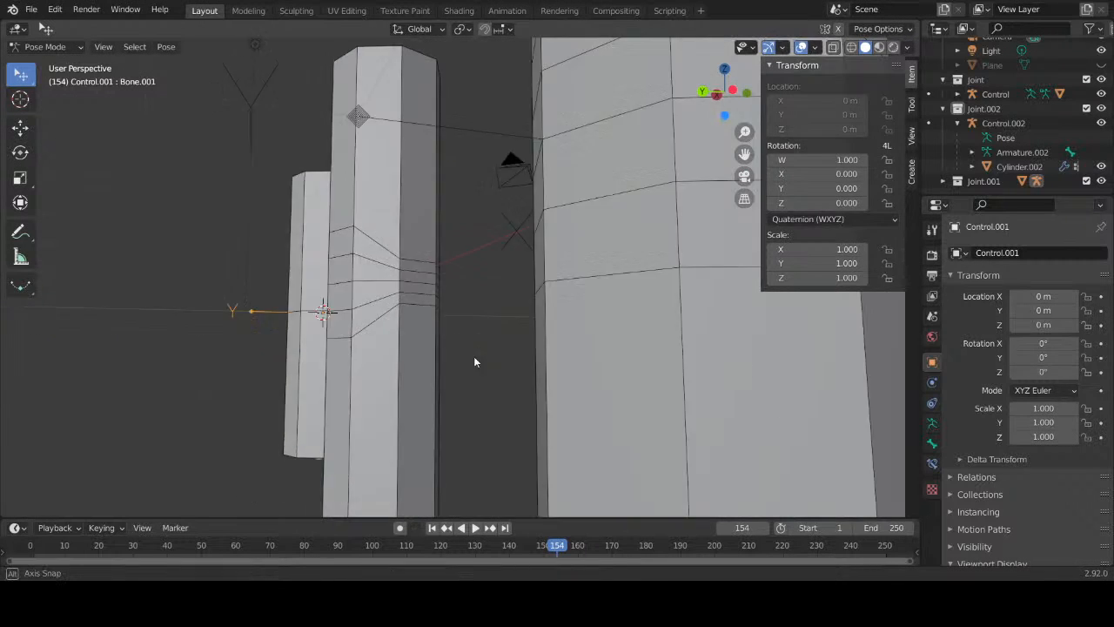
key(r)
key(x)
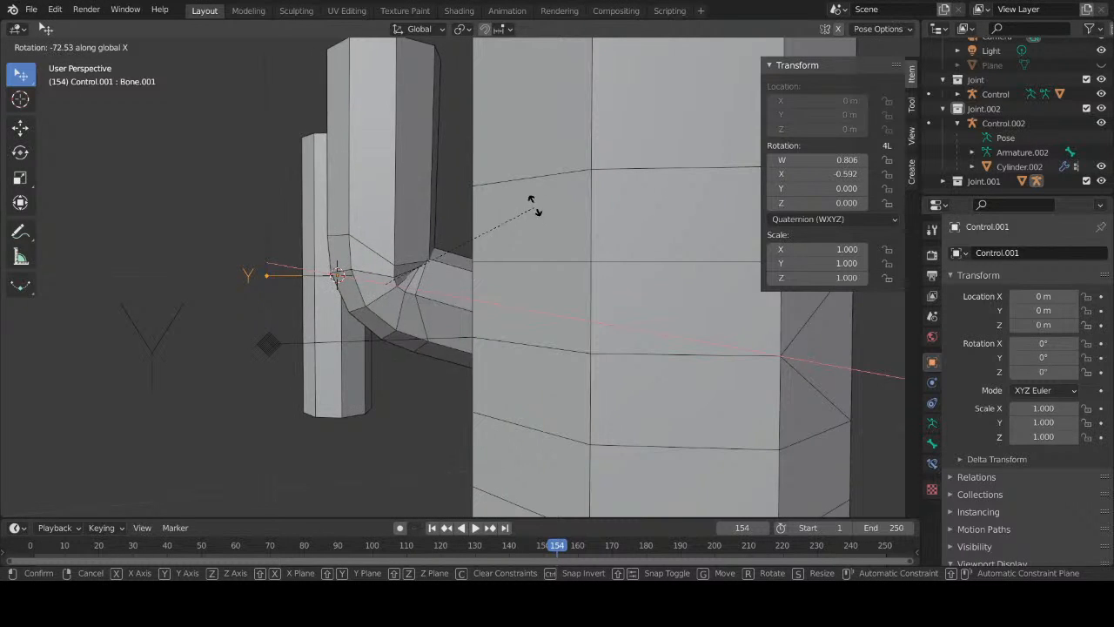
key(Escape)
shift+middle_drag(482, 299, 313, 178)
scroll(314, 178, down, 8)
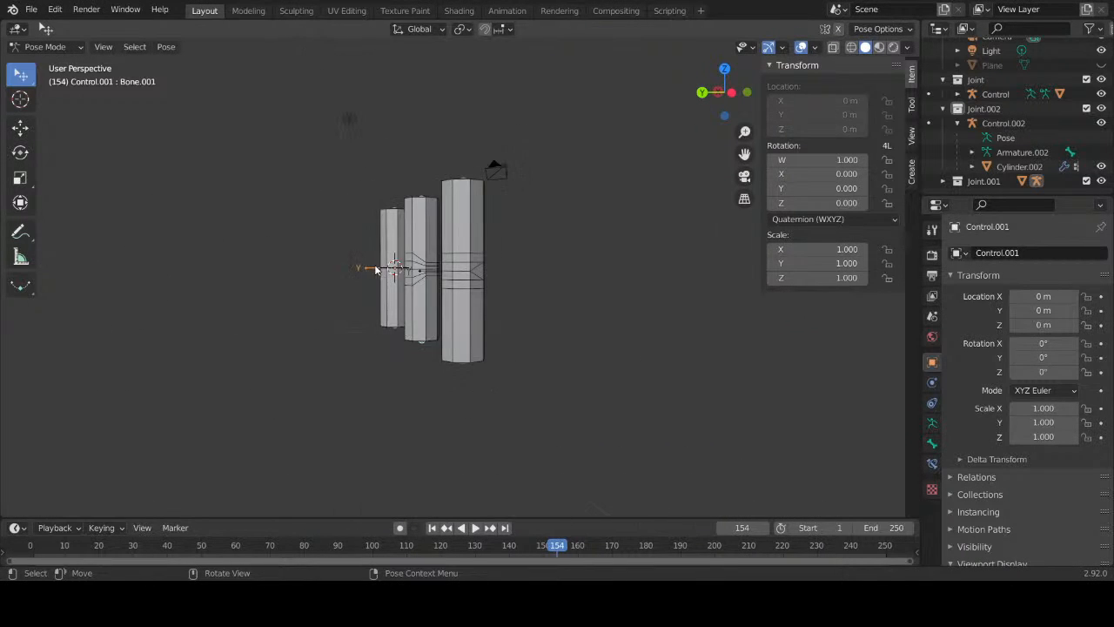
Step: Return to Object Mode and apply all transforms to the third cylinder's armature, Control.002
middle_drag(396, 281, 437, 255)
key(Tab)
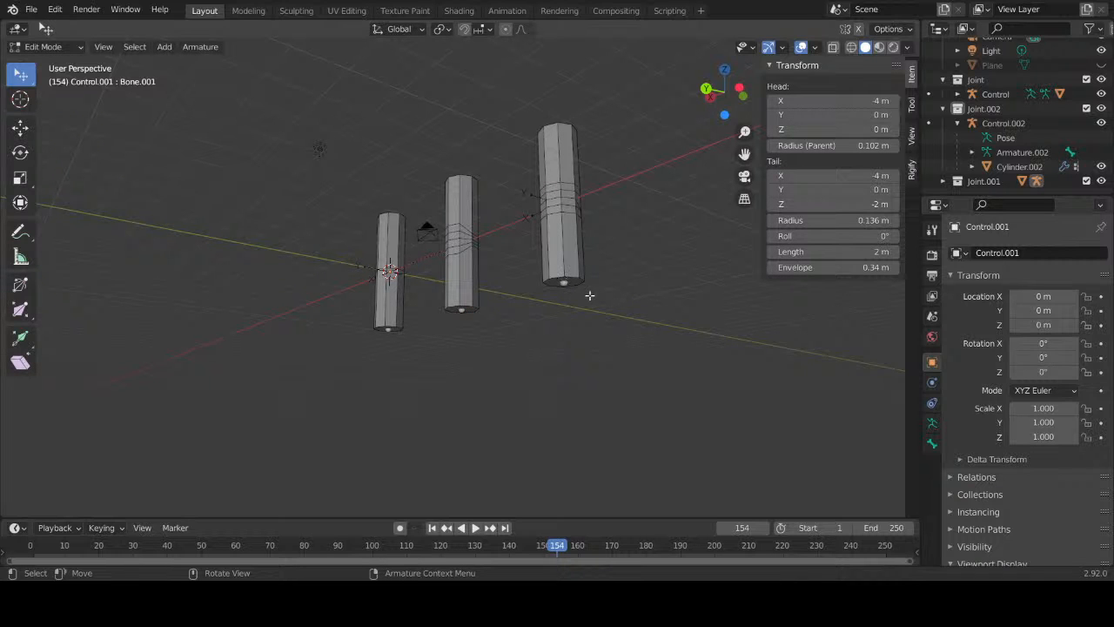
click(48, 46)
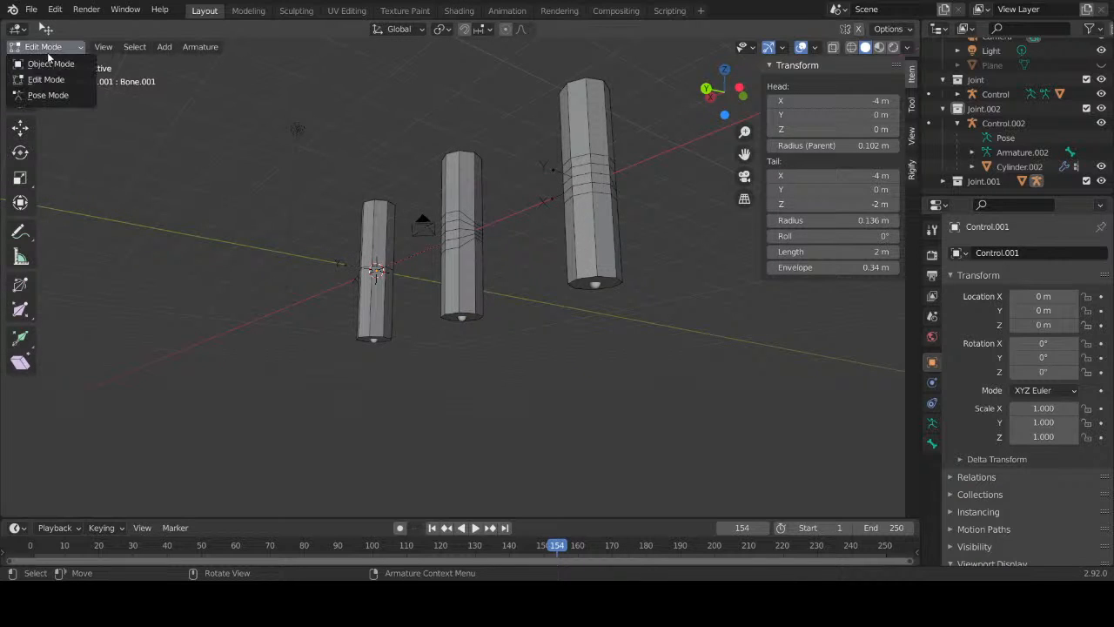
click(35, 48)
shift+middle_drag(570, 231, 397, 240)
scroll(414, 270, up, 6)
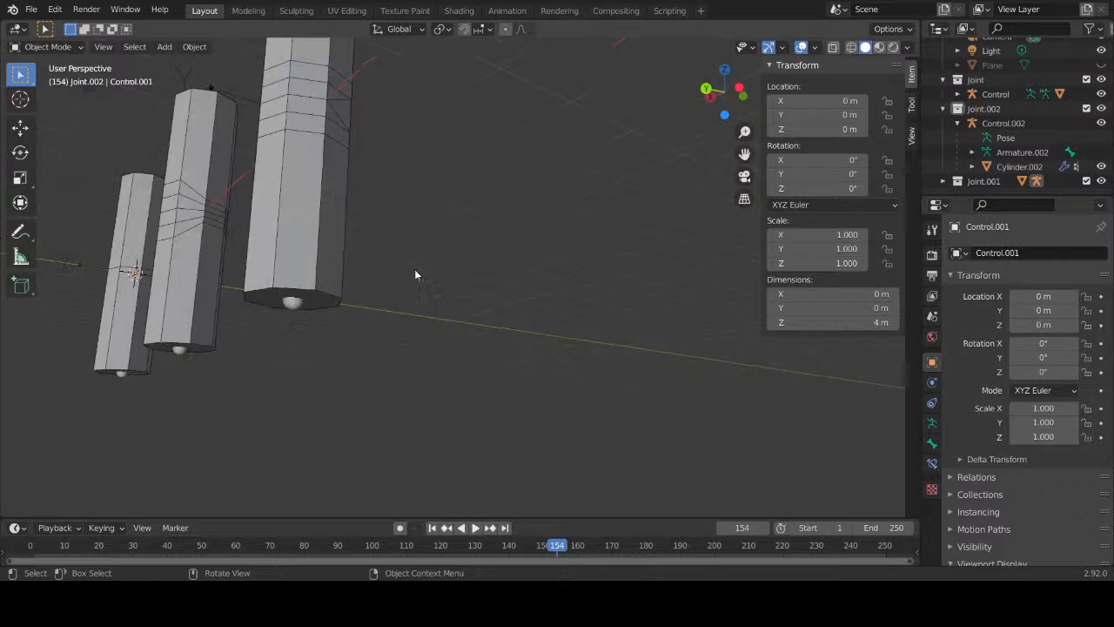
scroll(385, 282, down, 5)
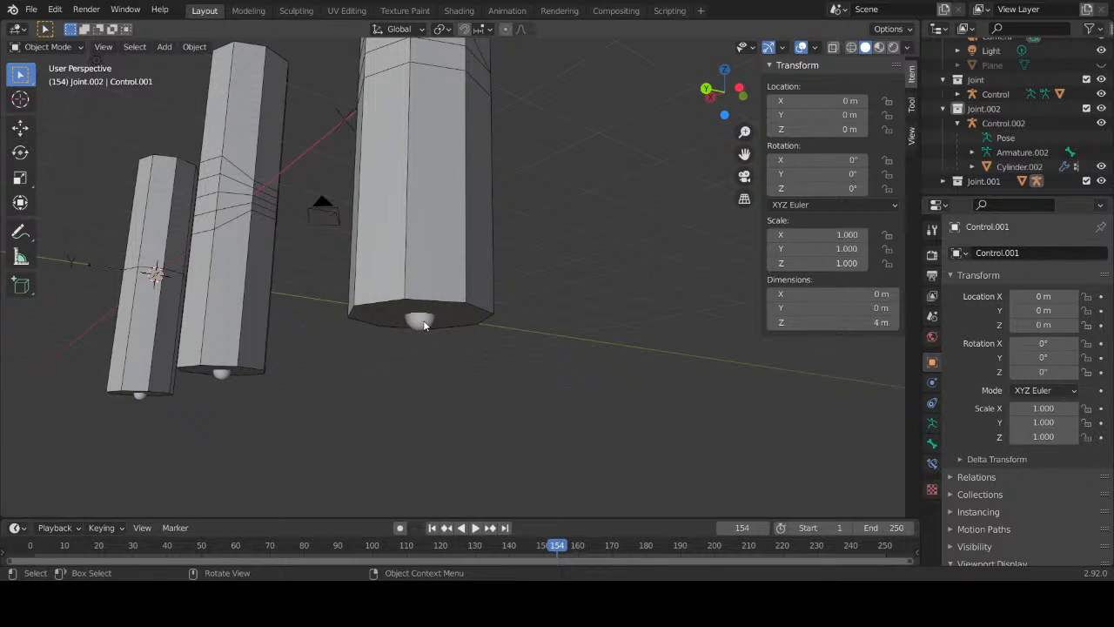
click(424, 324)
key(ctrl+a)
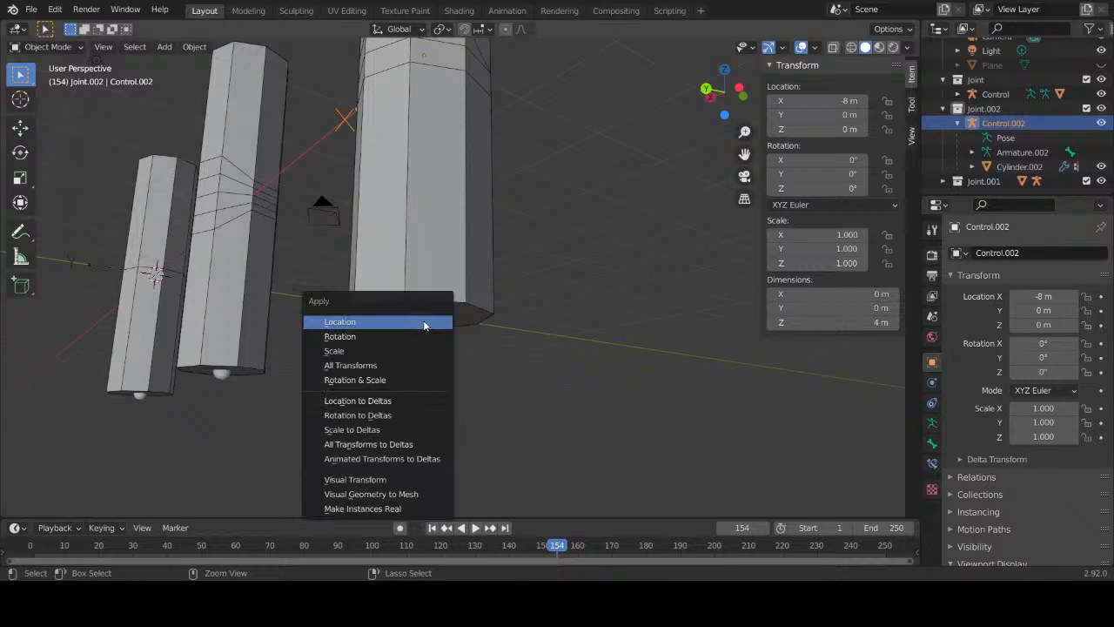
click(406, 367)
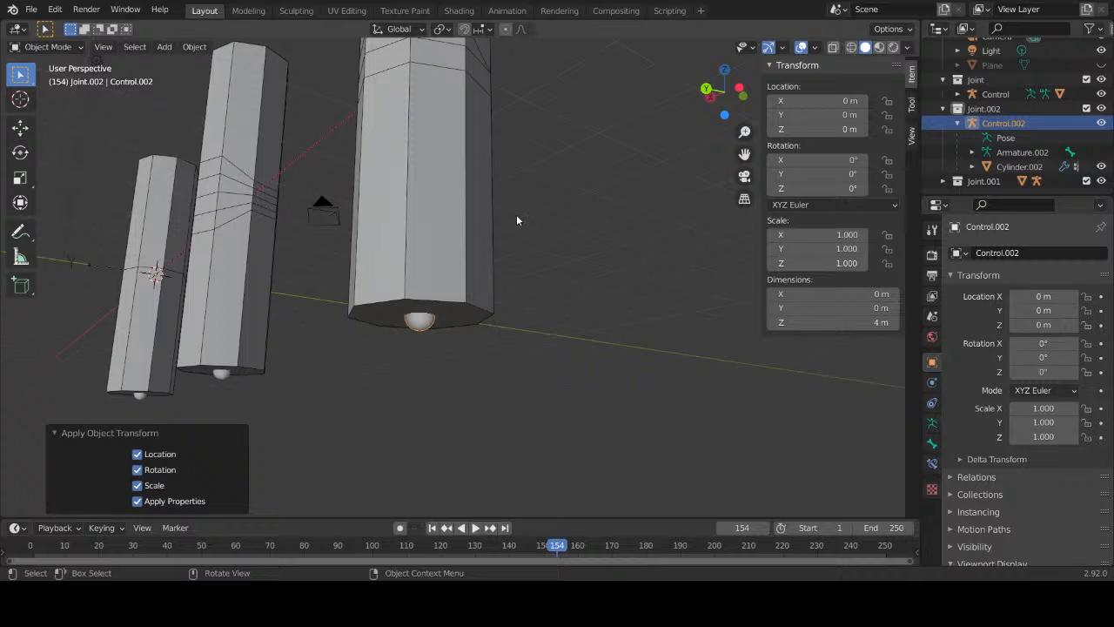
Step: Parent the third cylinder to the Control.002 armature with automatic weights
middle_drag(516, 214, 473, 233)
click(461, 252)
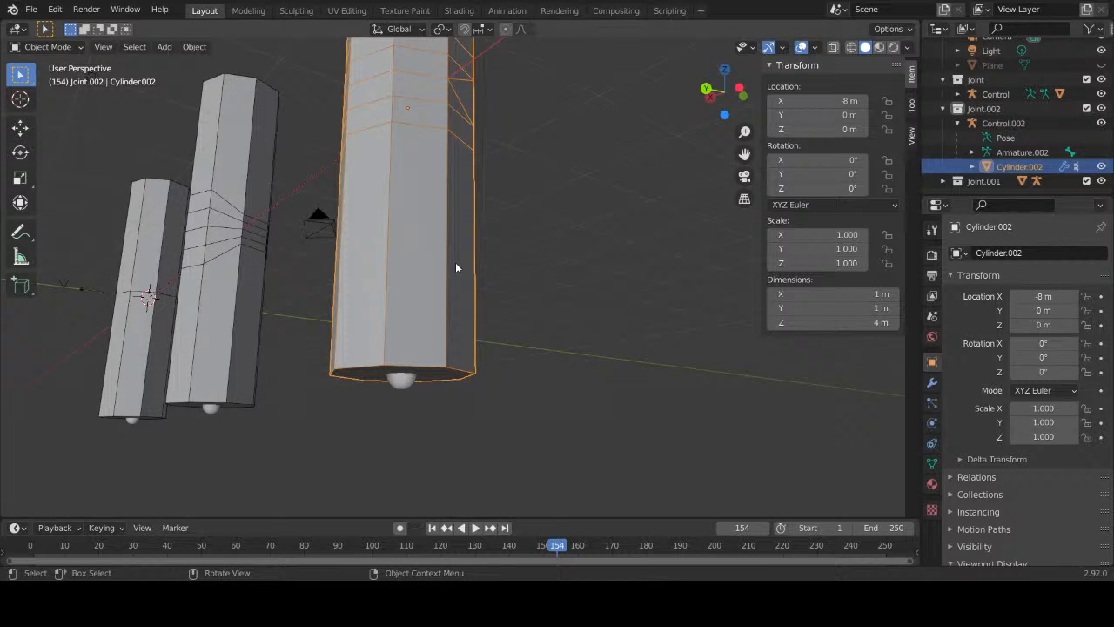
shift+click(410, 383)
key(ctrl+p)
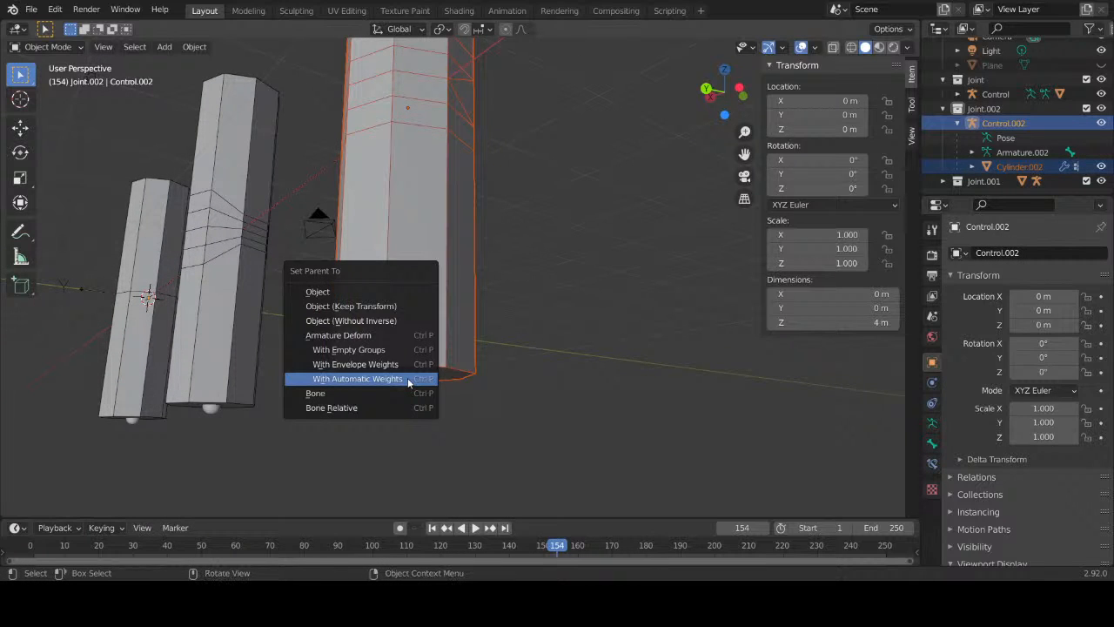
click(409, 382)
click(560, 334)
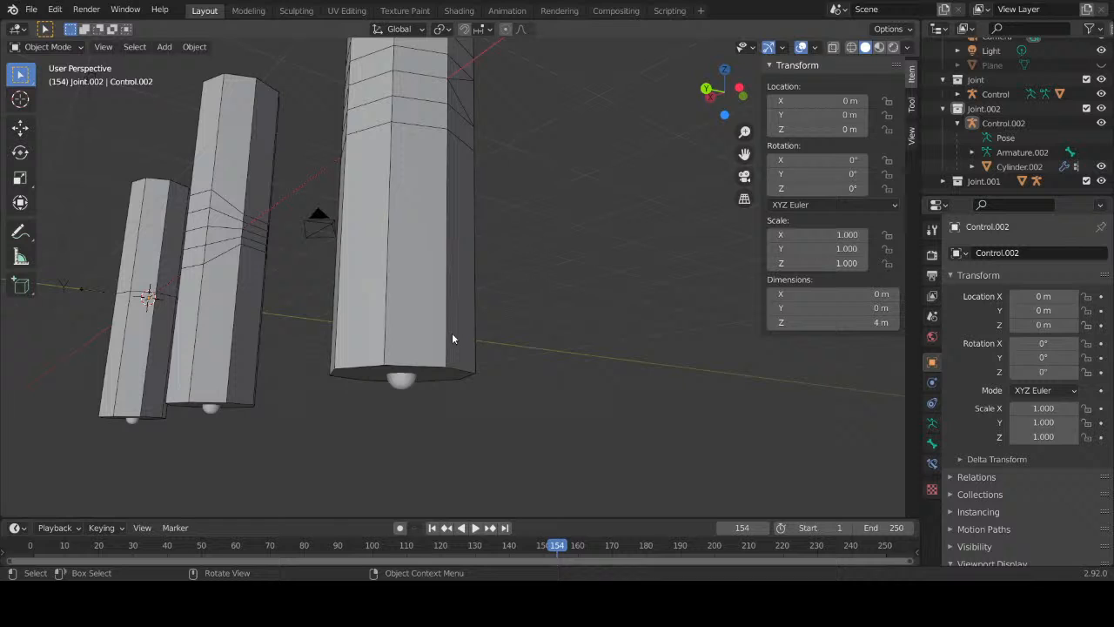
Step: Put Control.002 in Pose Mode and briefly start rotating its lower bone, cancelling the rotation
click(405, 383)
key(Tab)
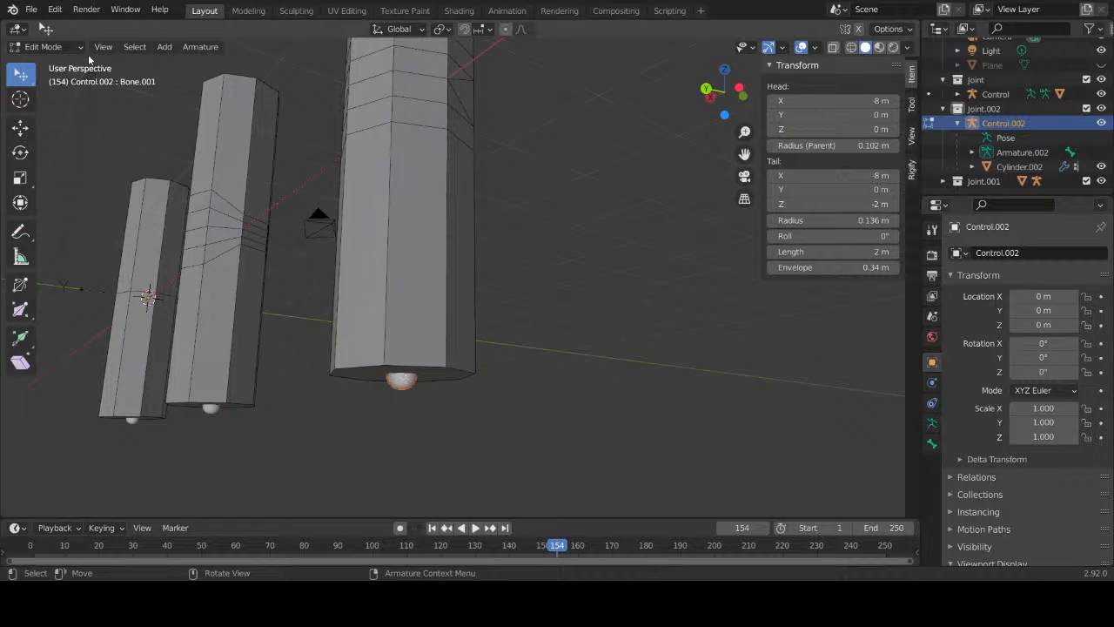
click(52, 47)
click(39, 96)
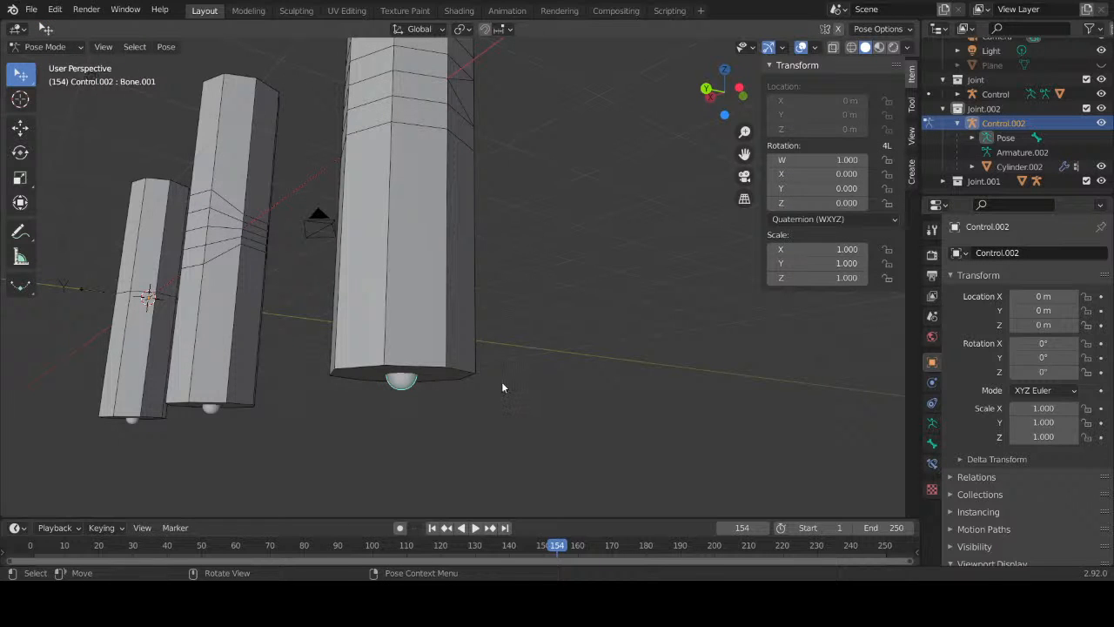
key(r)
key(Escape)
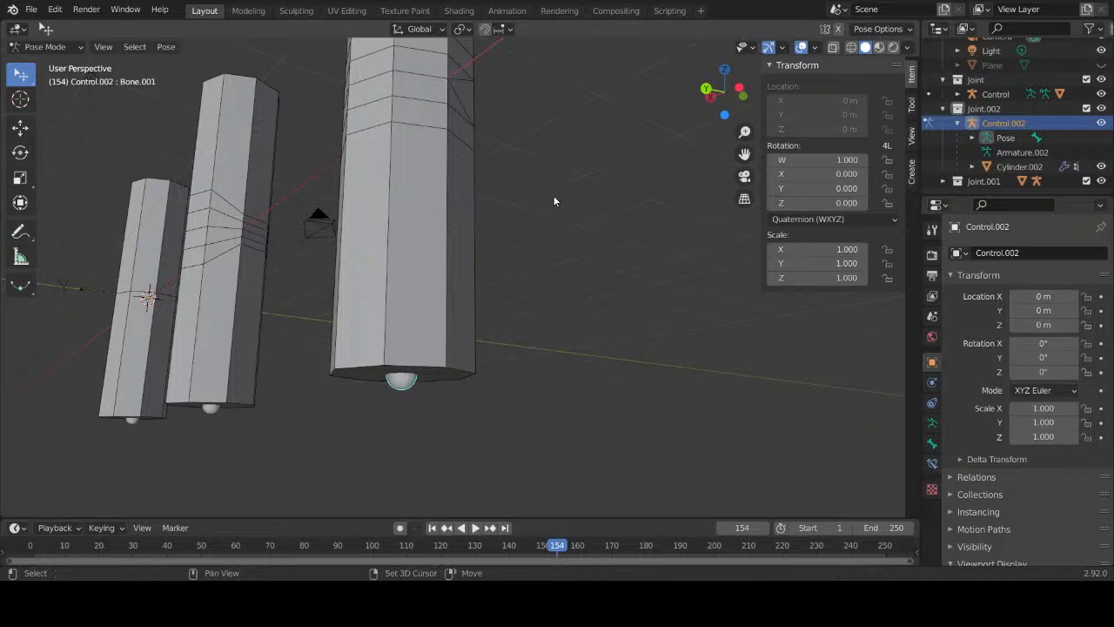
Step: Examine the third joint's folding by rotating the lower bone about 49° one way and 43° the other around global X, cancelling both rotations
middle_drag(553, 201, 430, 354)
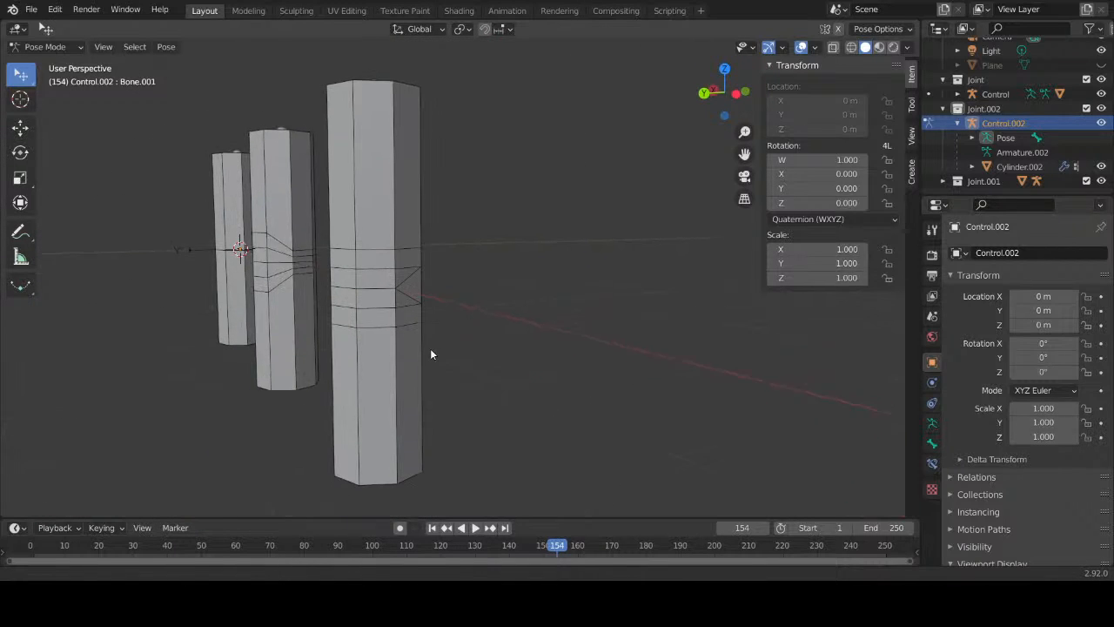
key(r)
key(x)
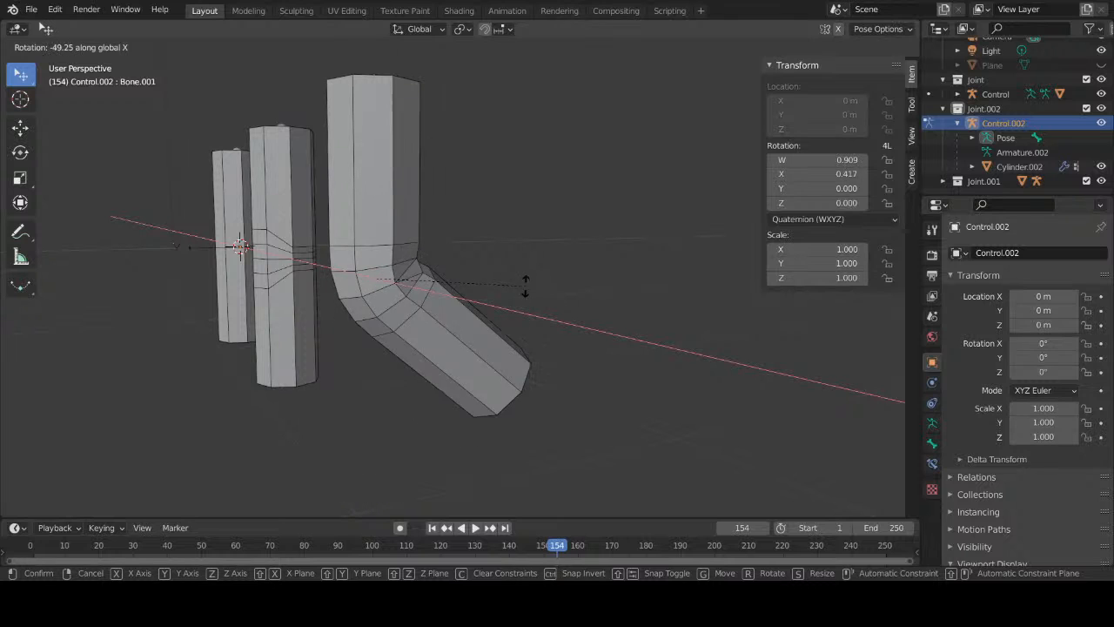
right_click(526, 330)
middle_drag(526, 331, 502, 304)
key(r)
key(x)
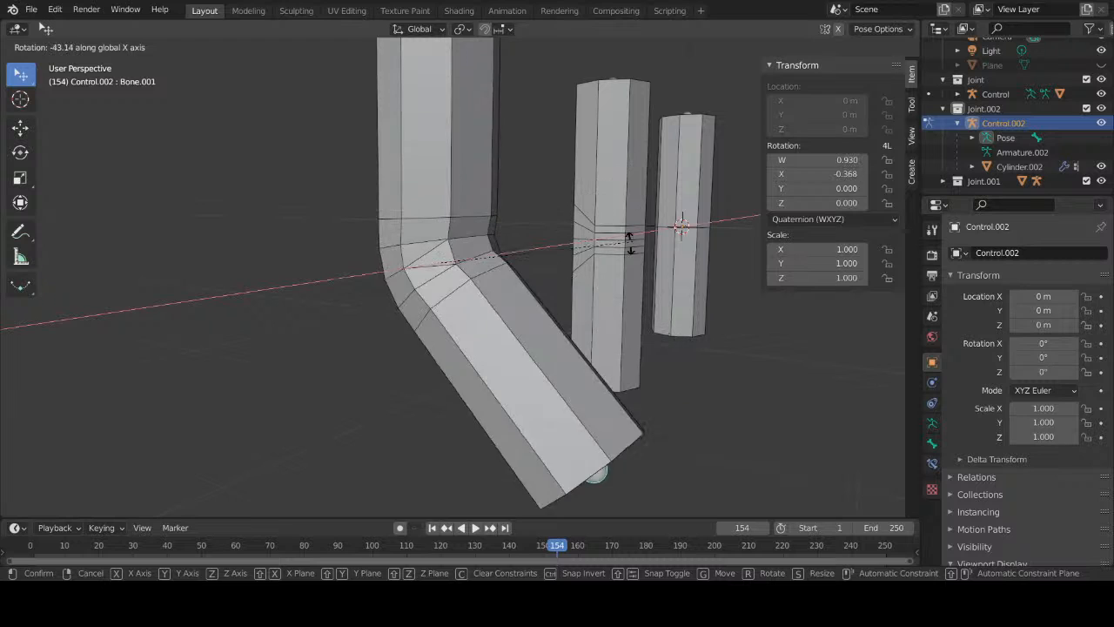
right_click(630, 235)
Step: Circle part of the third cylinder's joint with an annotation, inspect it from another angle, and erase the misplaced strokes
click(21, 233)
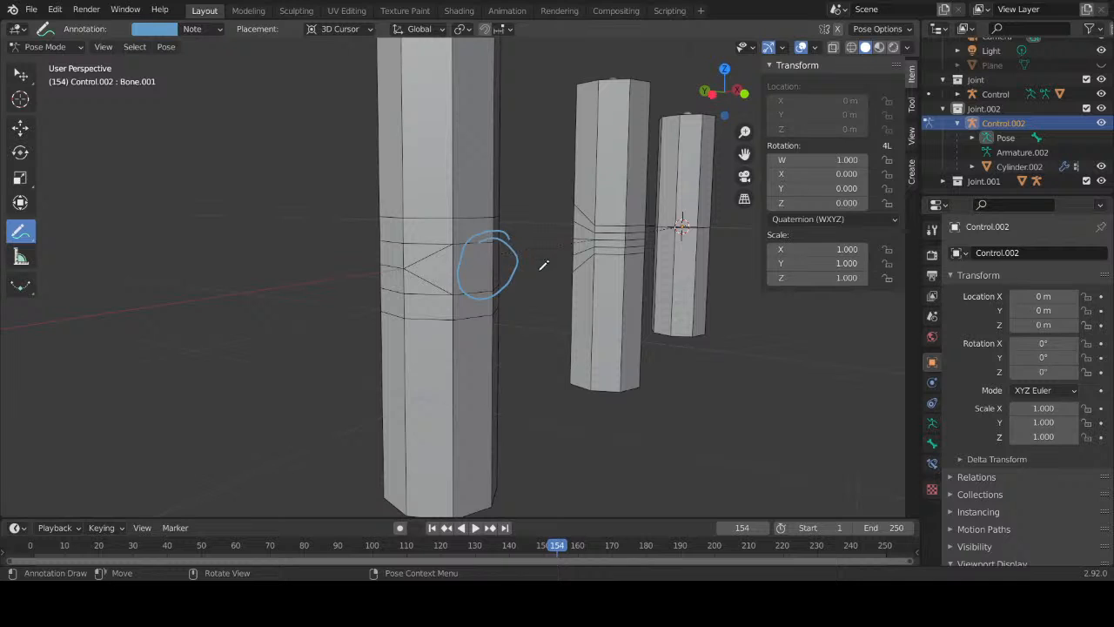
mouse_move(543, 265)
middle_down()
mouse_move(522, 294)
mouse_move(533, 242)
mouse_move(586, 266)
mouse_move(659, 241)
mouse_move(662, 273)
mouse_move(631, 264)
middle_up()
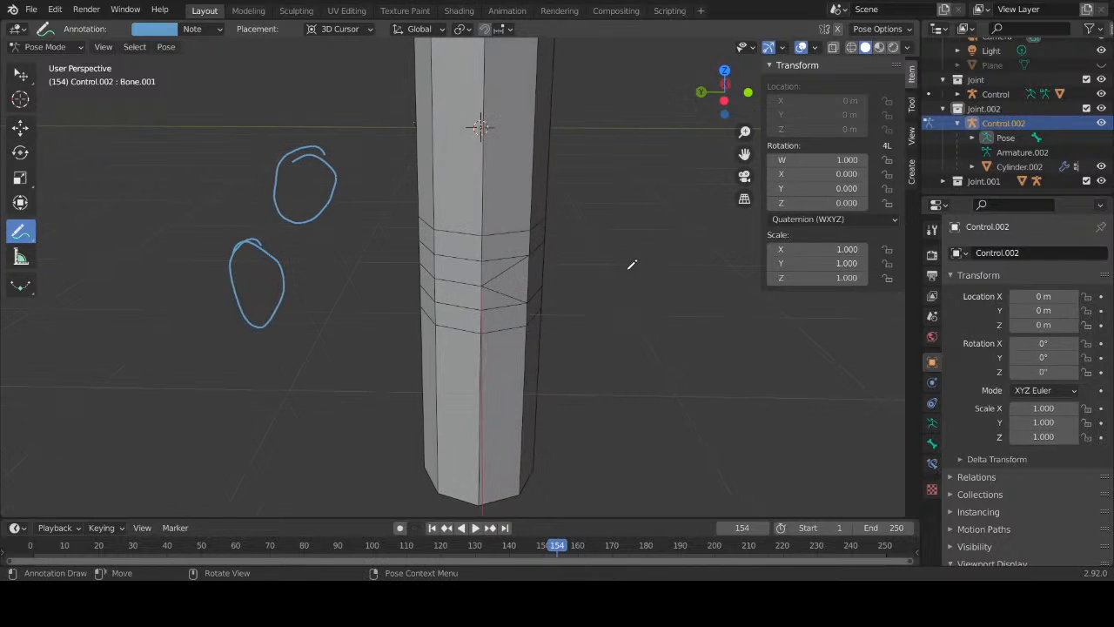
mouse_move(317, 153)
ctrl+mouse_down()
mouse_move(313, 136)
mouse_move(324, 193)
mouse_move(313, 186)
mouse_move(335, 172)
mouse_move(235, 281)
mouse_move(286, 274)
ctrl+mouse_up()
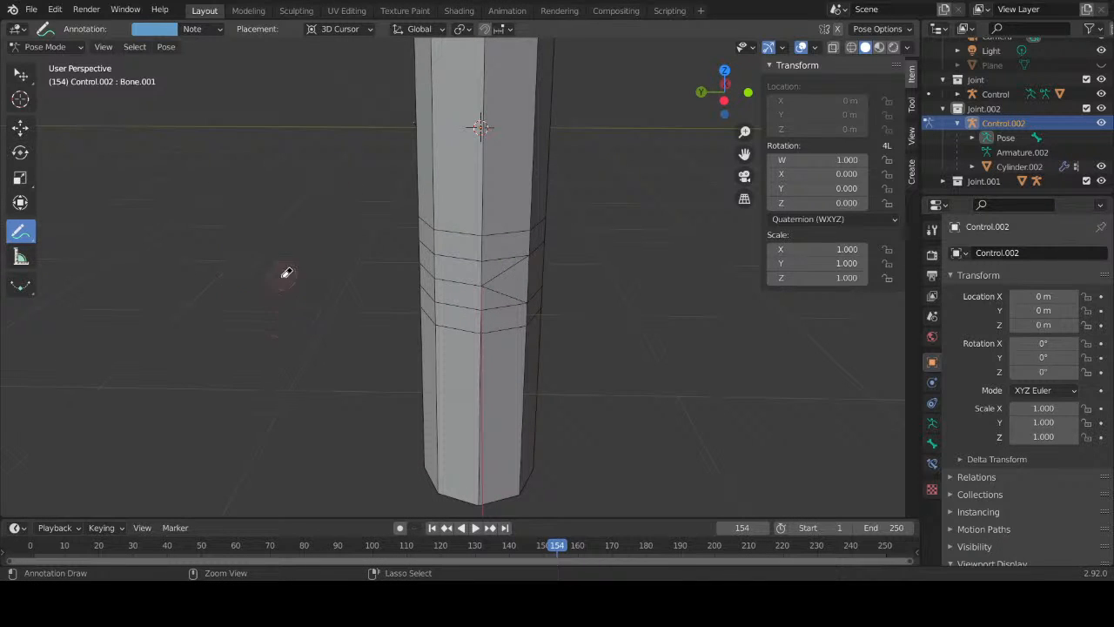
Step: Set the annotation stroke placement to Surface
click(910, 104)
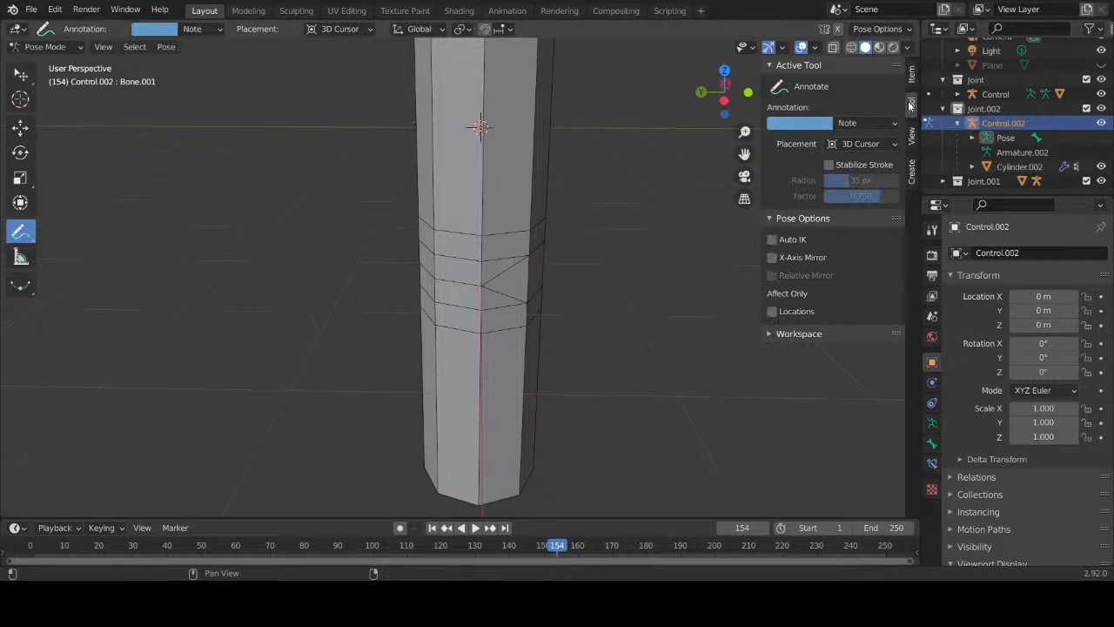
click(770, 334)
click(769, 334)
click(862, 144)
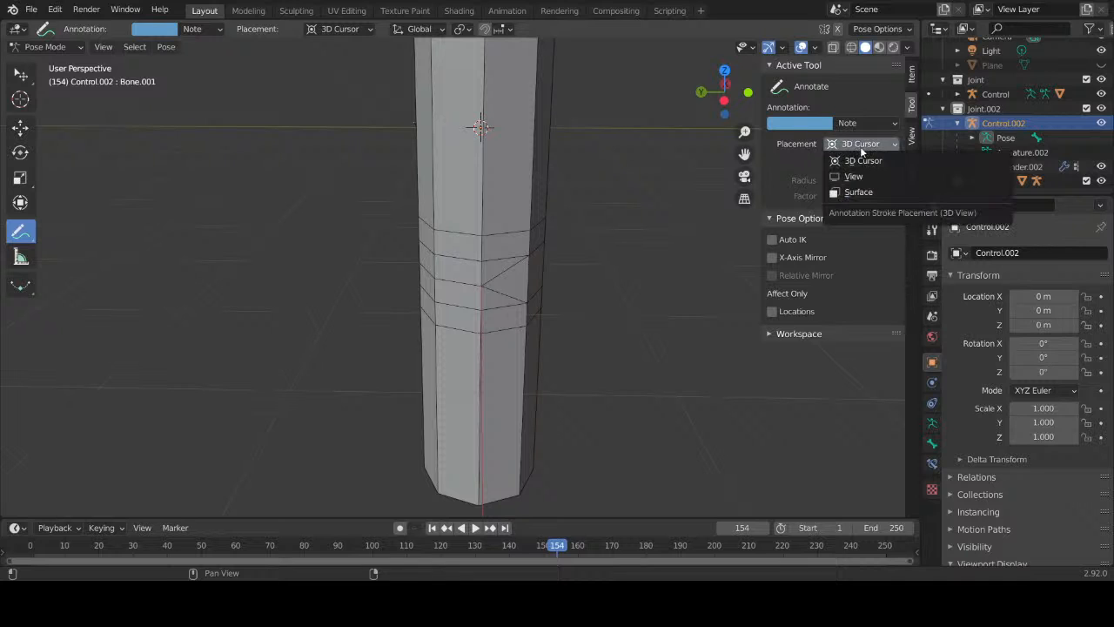
click(842, 193)
Step: Circle the joint faces between the converging triangle edges with a surface annotation, undoing the first loop and redrawing it wider
mouse_move(671, 264)
middle_down()
mouse_move(577, 291)
mouse_move(442, 271)
mouse_move(664, 249)
mouse_move(739, 169)
mouse_move(515, 252)
mouse_move(430, 266)
mouse_move(530, 293)
middle_up()
scroll(537, 297, up, 4)
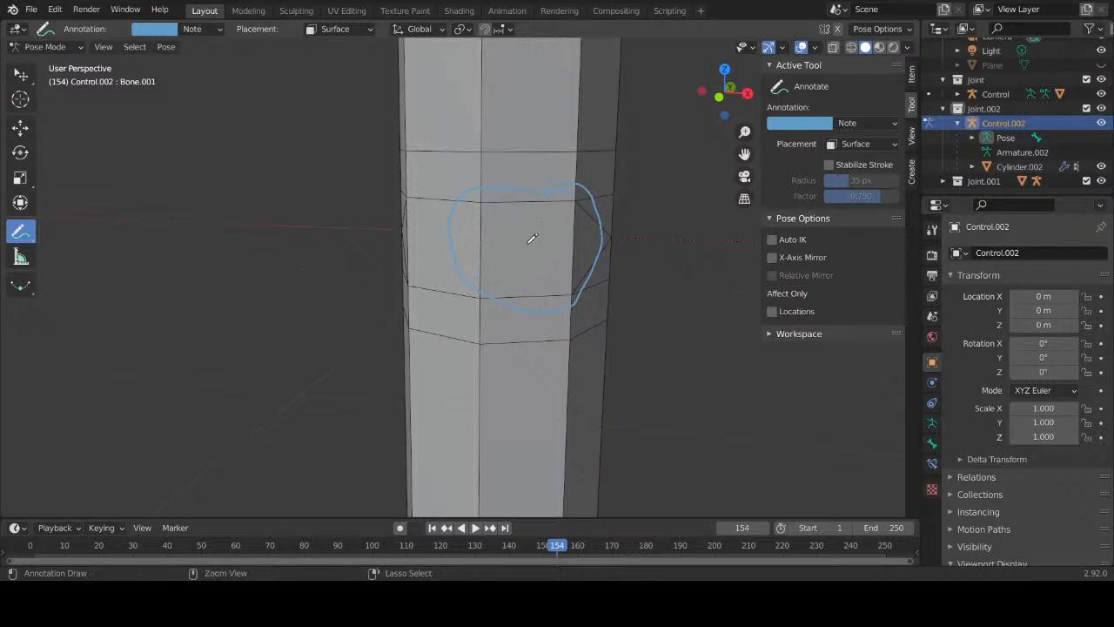
key(ctrl+z)
middle_drag(528, 215, 583, 196)
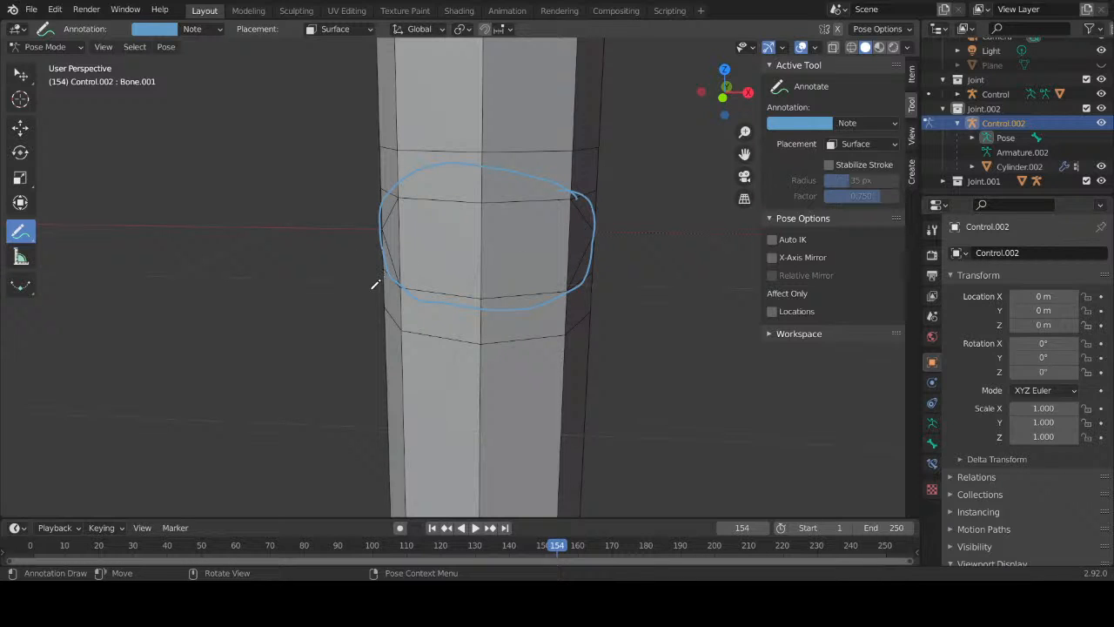
mouse_move(467, 270)
middle_down()
mouse_move(566, 256)
mouse_move(522, 238)
mouse_move(520, 261)
middle_up()
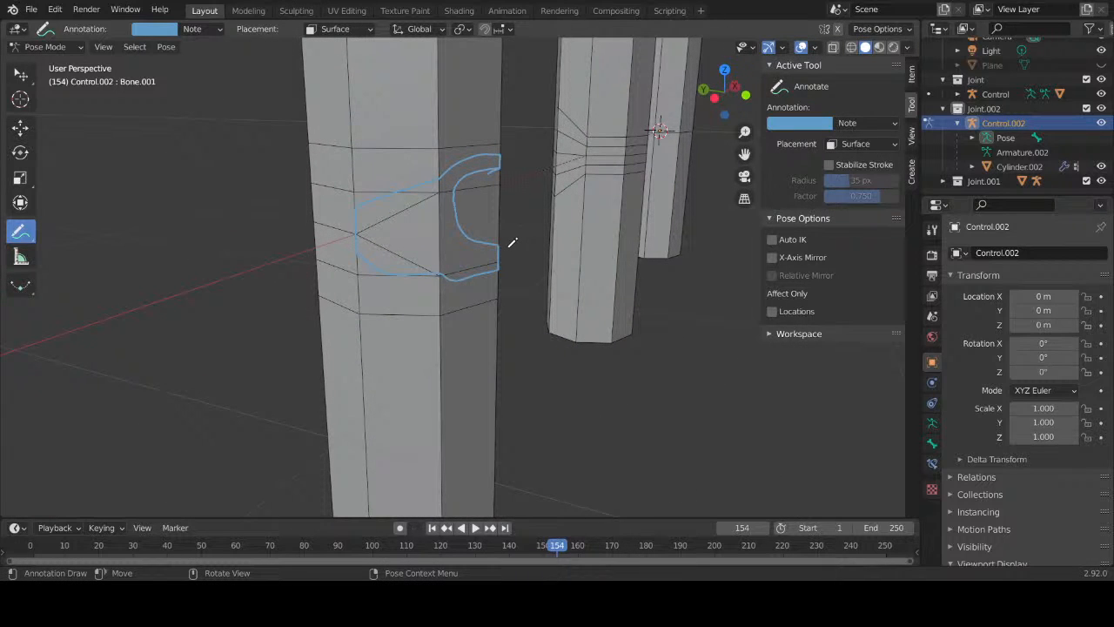
Step: Examine how the circled joint area folds by rotating the lower bone about -63.5° around global X, and cancel the rotation
click(21, 75)
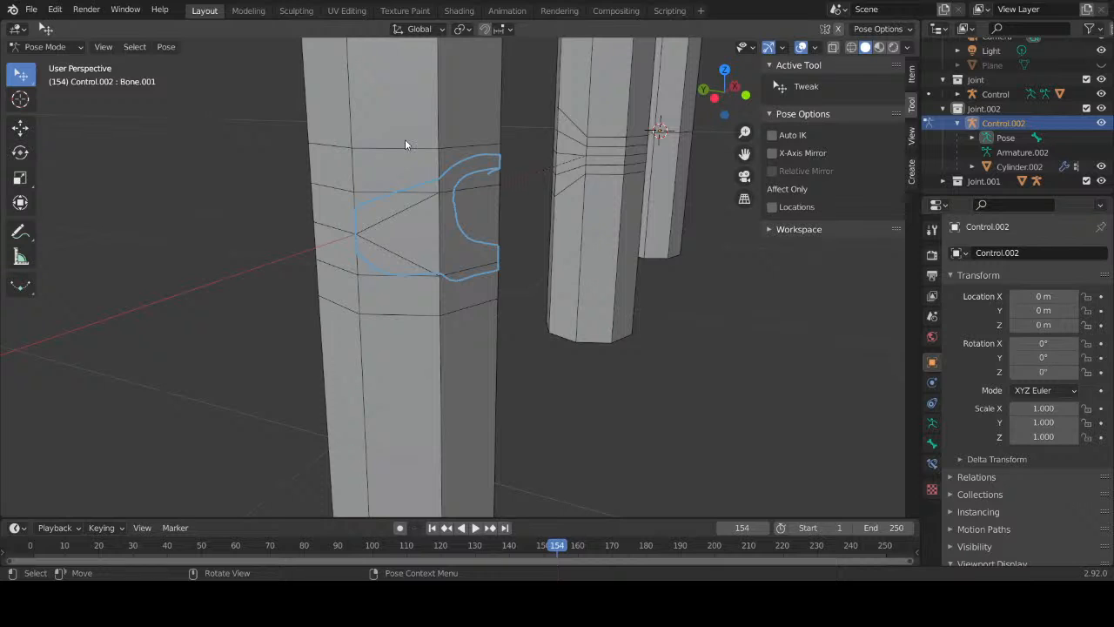
scroll(455, 302, down, 5)
middle_drag(455, 405, 433, 390)
scroll(432, 390, up, 5)
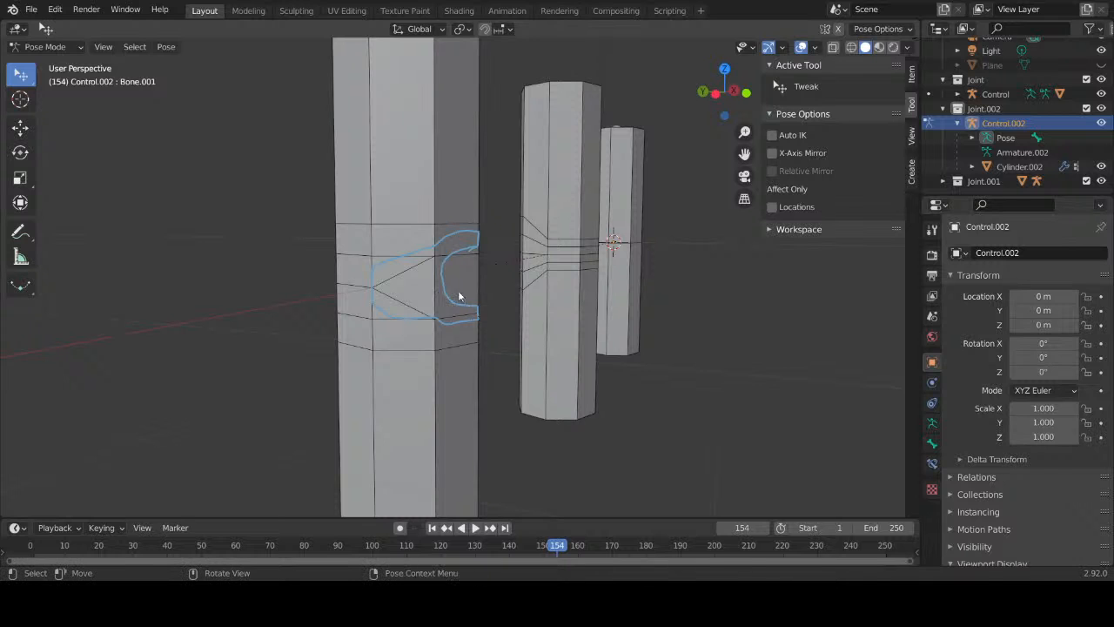
key(r)
key(x)
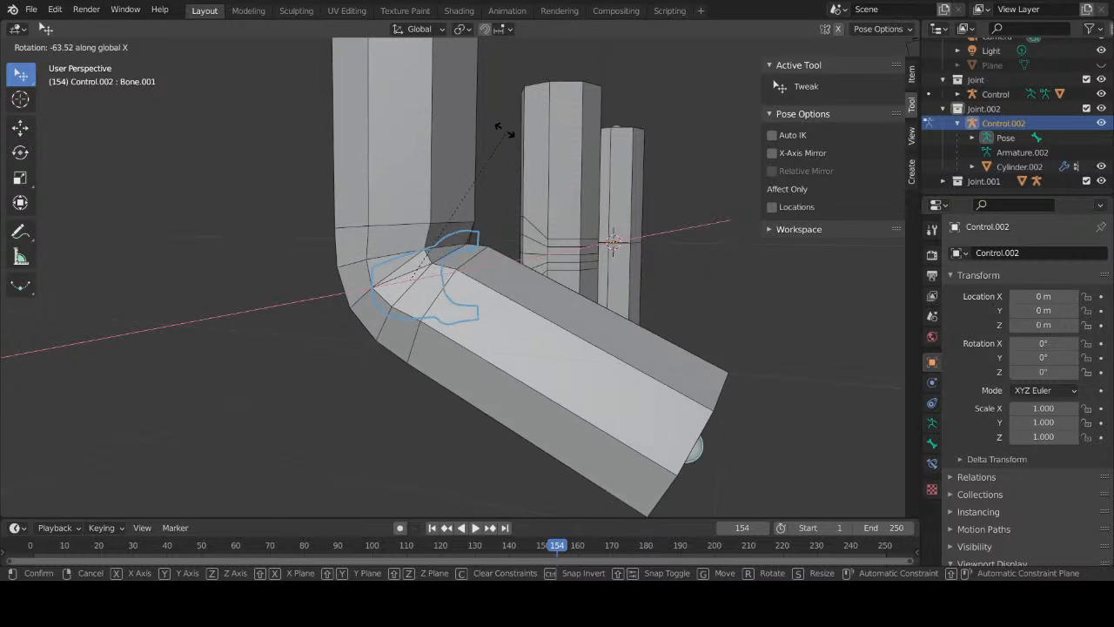
key(Escape)
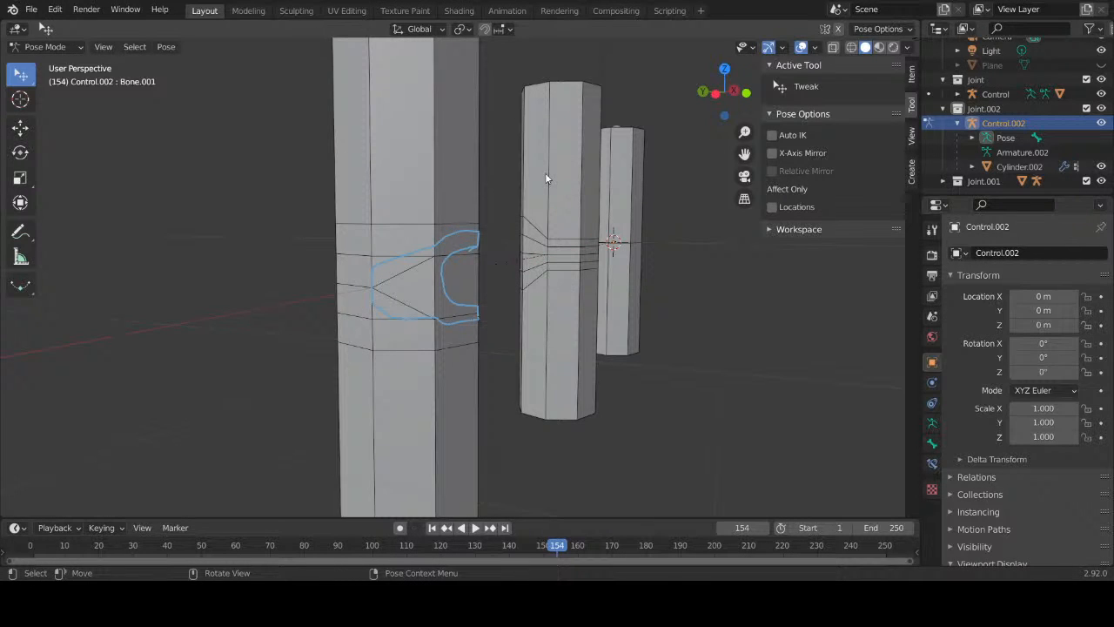
Step: Examine up close the triangular edges converging at the side of the third cylinder's joint
middle_drag(366, 256, 298, 294)
scroll(433, 244, up, 3)
shift+middle_drag(346, 266, 465, 198)
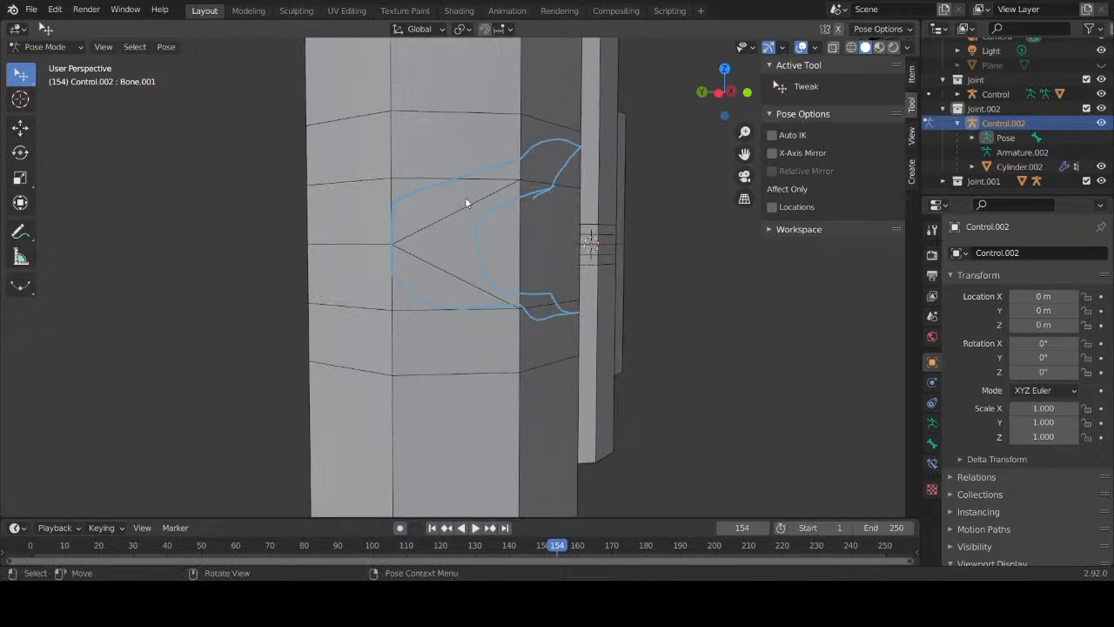
middle_drag(360, 260, 477, 298)
scroll(477, 299, up, 4)
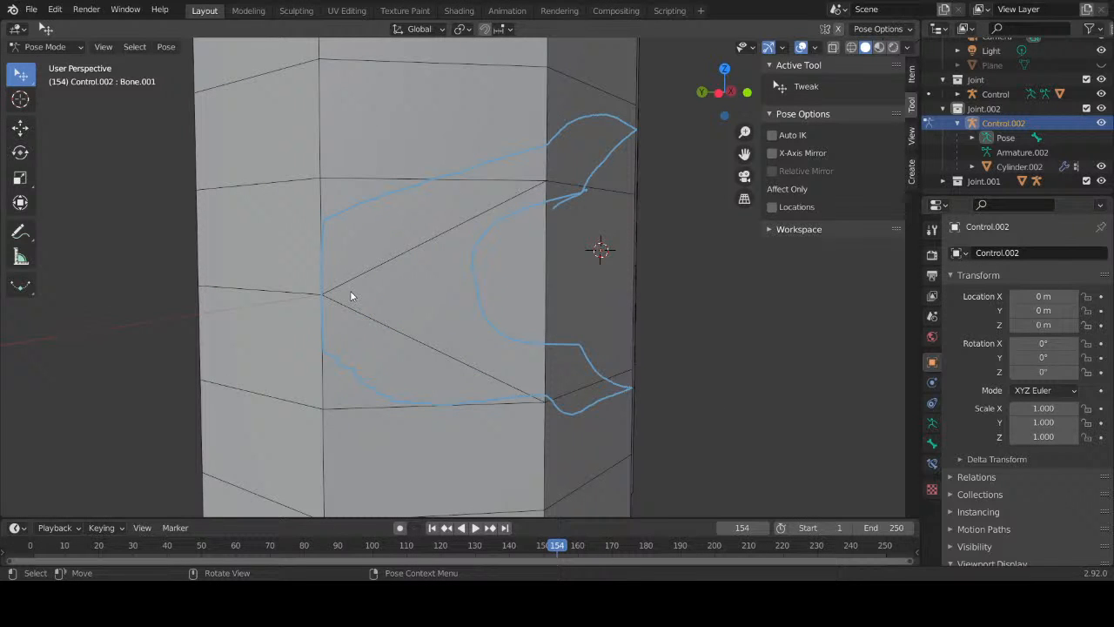
mouse_move(369, 301)
middle_down()
mouse_move(413, 312)
mouse_move(422, 347)
mouse_move(338, 322)
mouse_move(326, 301)
mouse_move(500, 308)
mouse_move(366, 320)
middle_up()
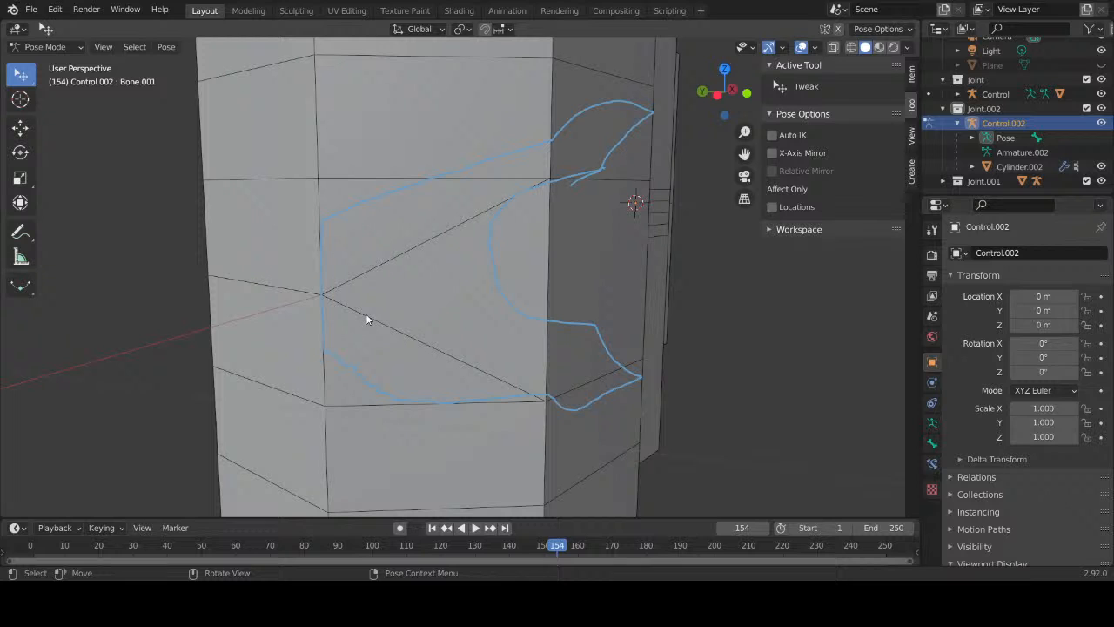
Step: Step back through the undo history to before Control.001's transforms were applied, and redo the changes up to the surface annotation
key(ctrl)
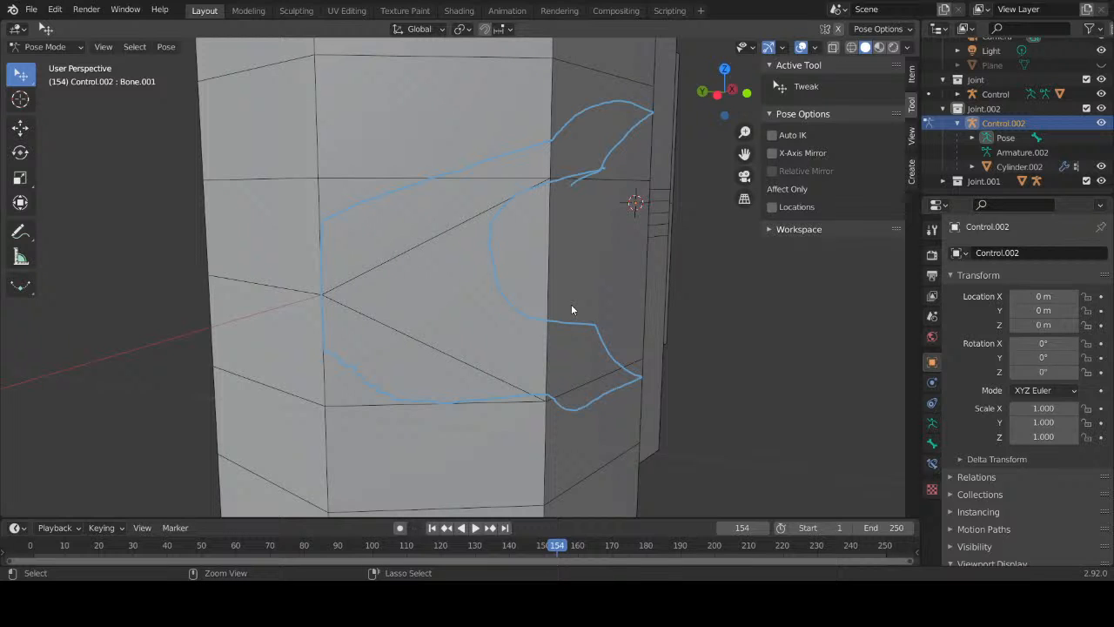
key(ctrl+z)
key(ctrl+z)
key(ctrl+z)
key(ctrl+z)
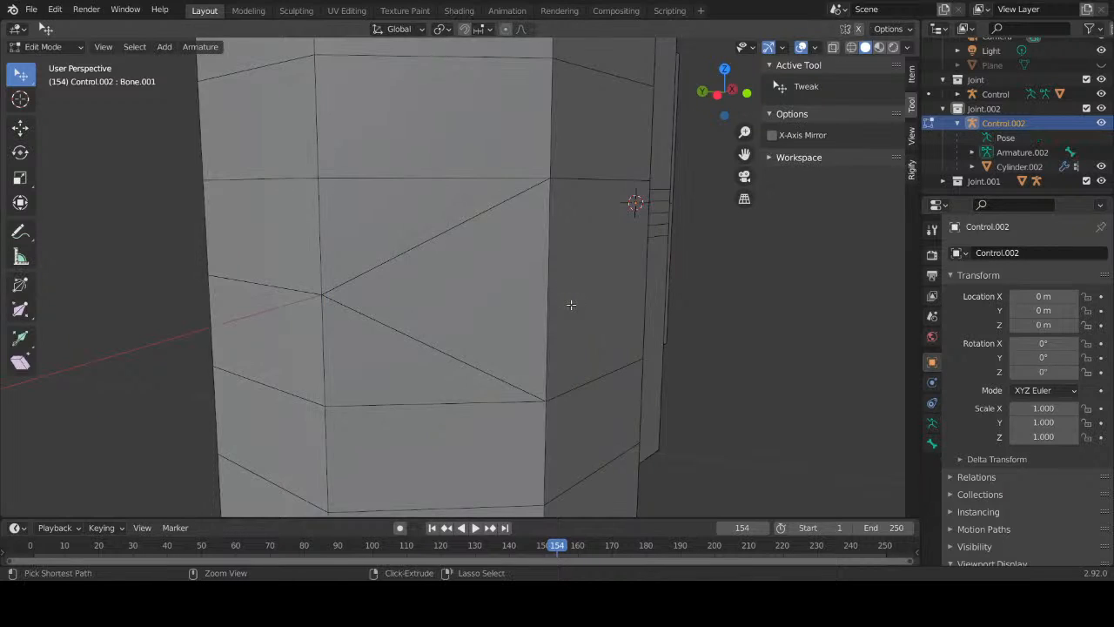
key(ctrl+z)
key(ctrl+z)
key(ctrl+z)
key(ctrl+z)
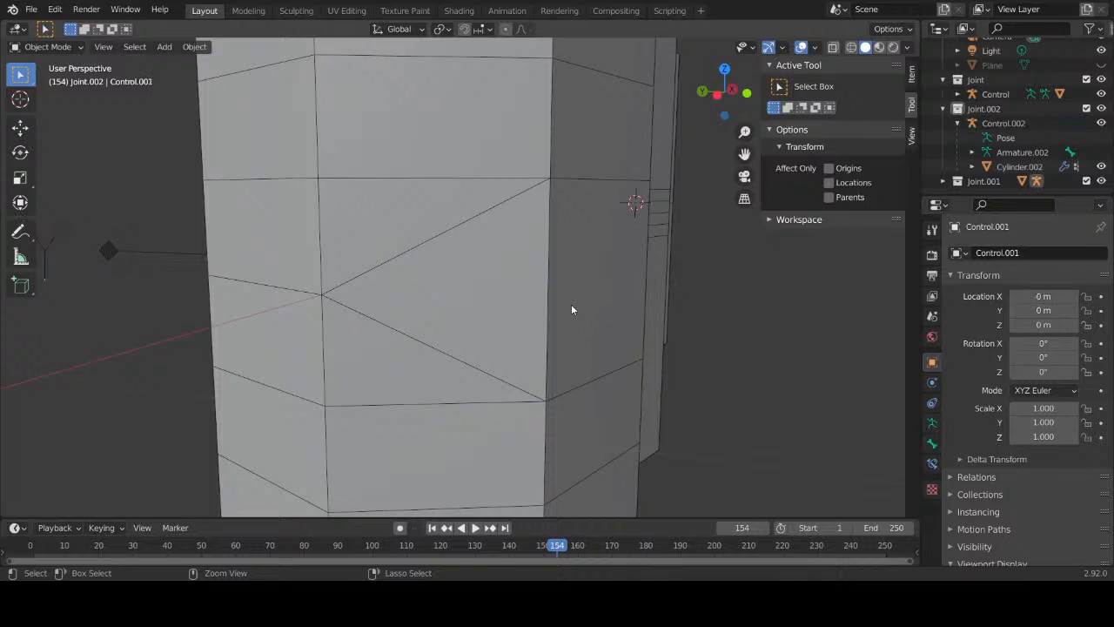
key(ctrl+z)
key(ctrl+z)
key(ctrl+z)
key(ctrl+z)
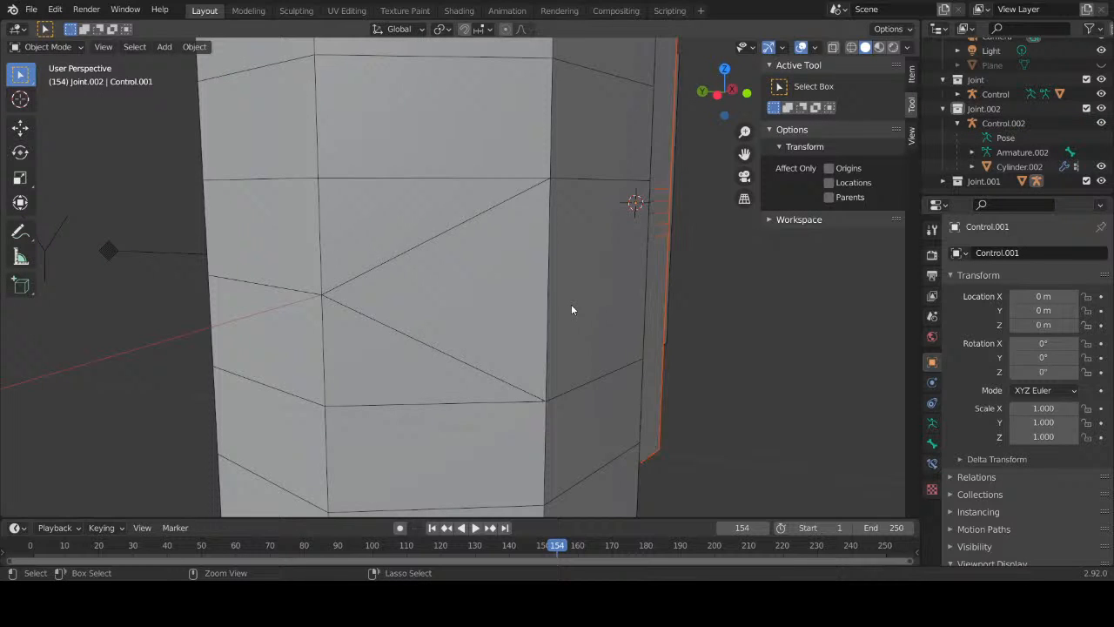
key(ctrl+z)
key(ctrl+z)
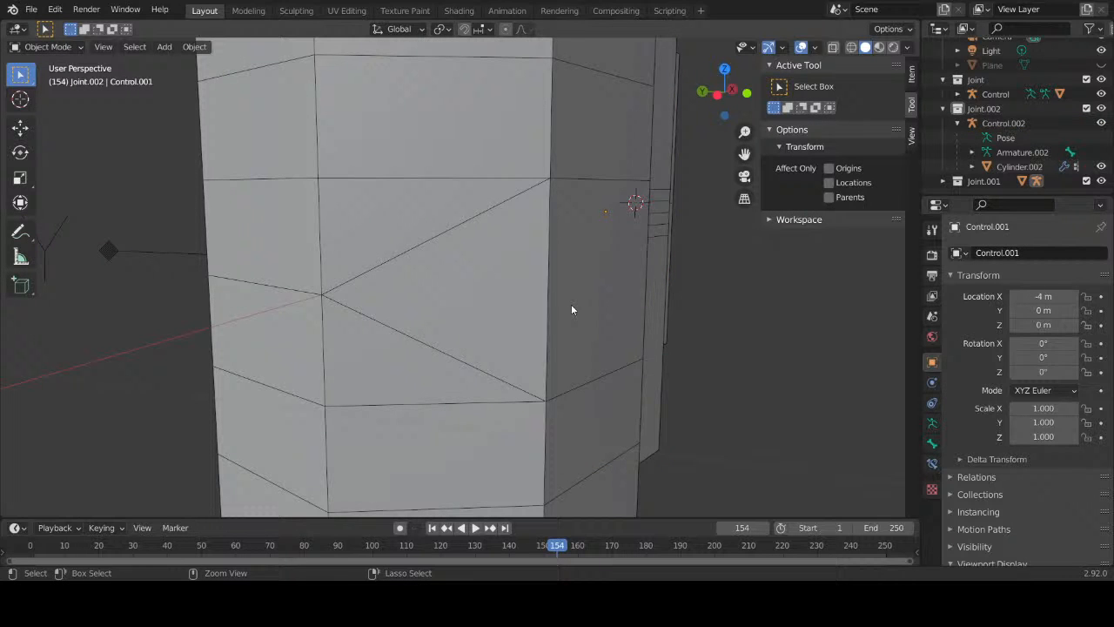
key(ctrl+shift+z)
key(ctrl+shift+z)
key(ctrl+shift+z)
key(ctrl+shift+z)
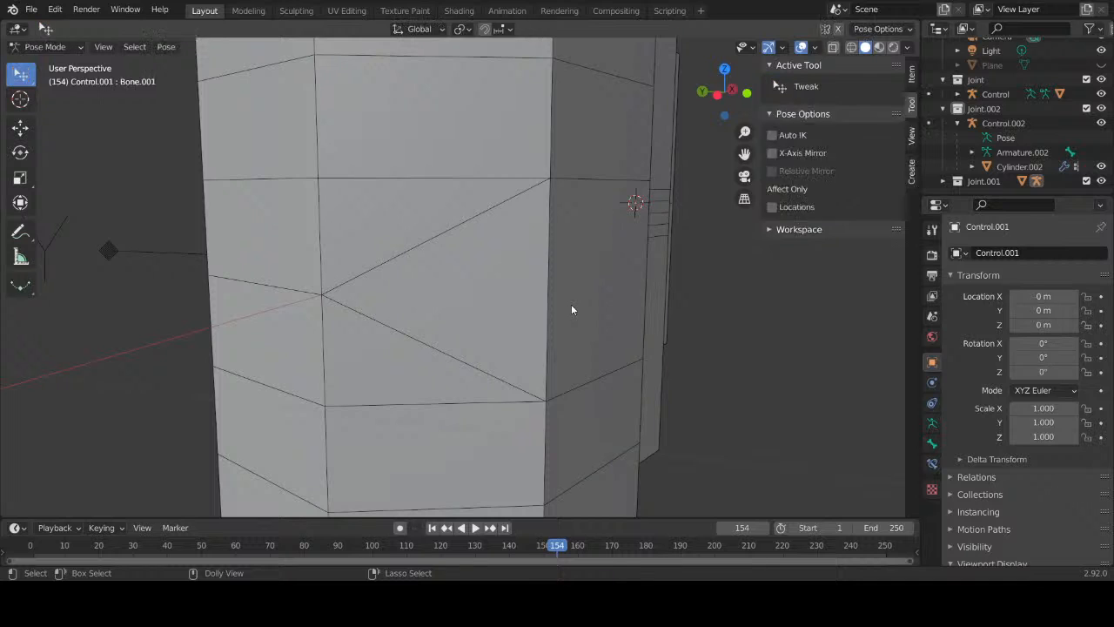
Step: Erase the surface annotation around the third cylinder's joint with the Annotate tool
middle_drag(589, 301, 556, 317)
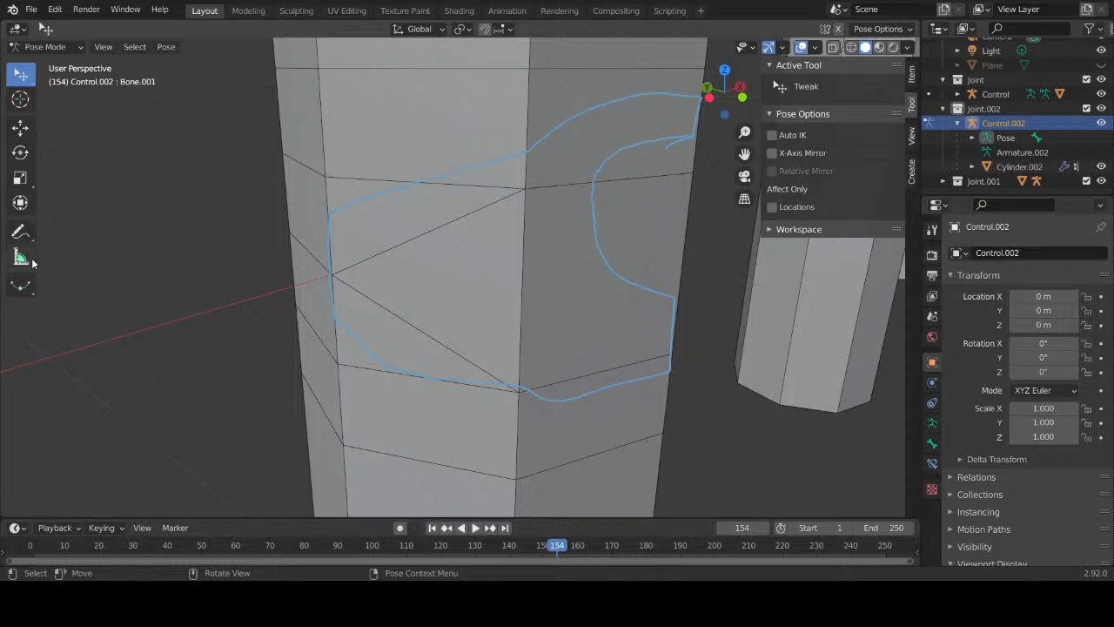
click(20, 232)
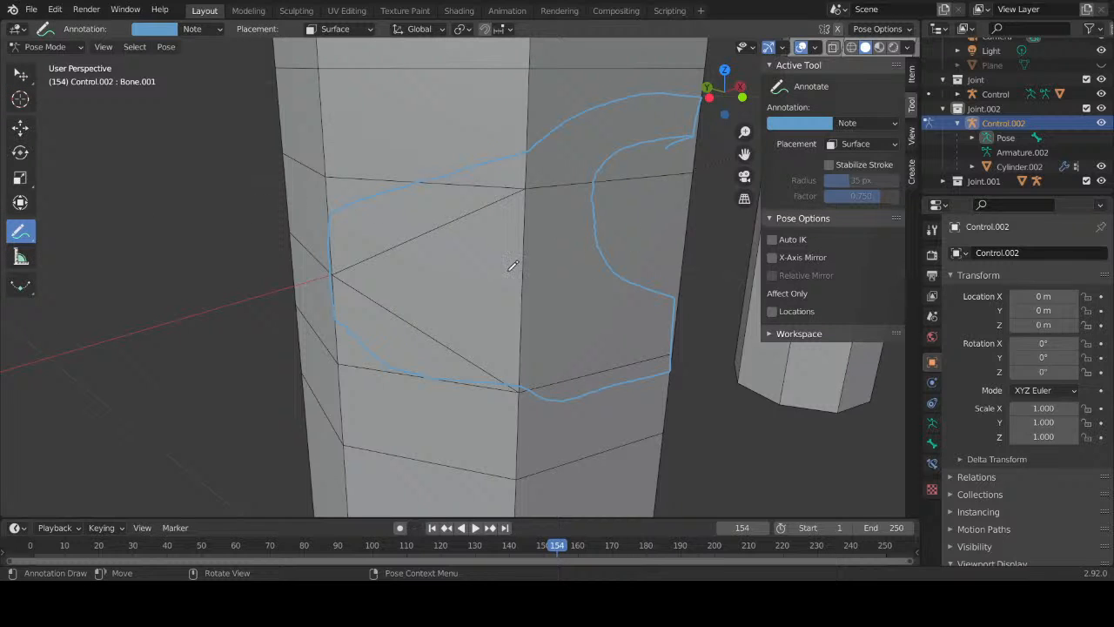
mouse_move(427, 186)
ctrl+mouse_down()
mouse_move(341, 201)
mouse_move(336, 316)
mouse_move(418, 366)
mouse_move(398, 363)
mouse_move(629, 385)
mouse_move(684, 311)
mouse_move(611, 259)
mouse_move(606, 176)
mouse_move(626, 149)
mouse_move(681, 147)
mouse_move(688, 92)
mouse_move(482, 186)
ctrl+mouse_up()
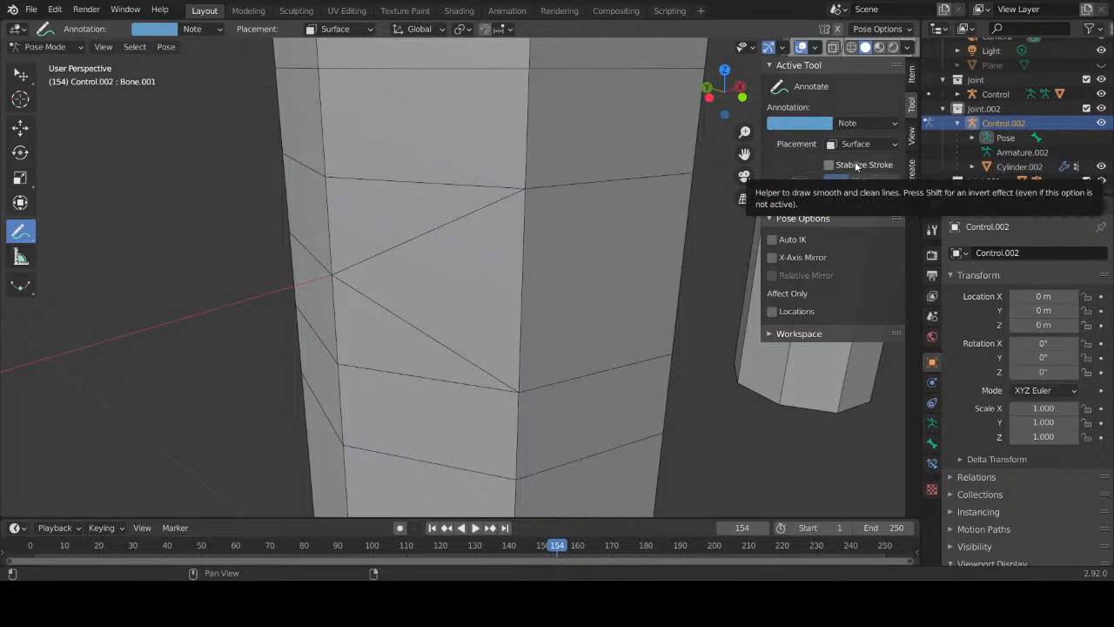
middle_drag(579, 391, 471, 298)
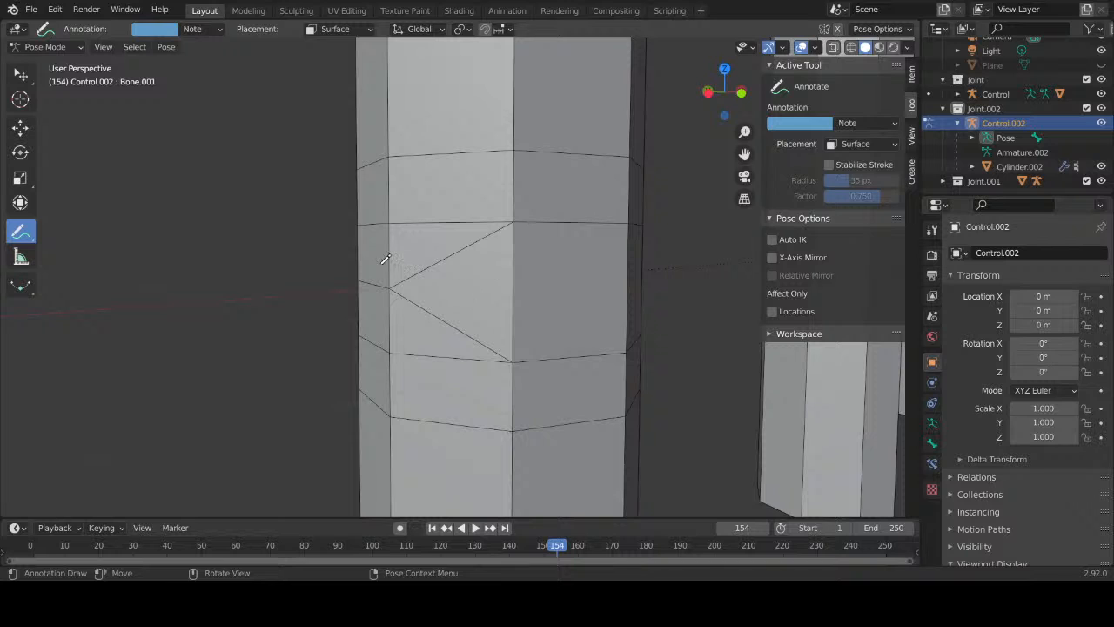
Step: Circle the triangle's tip vertex and its upper corner vertex on the Control.002 joint with surface annotations
middle_drag(385, 259, 417, 288)
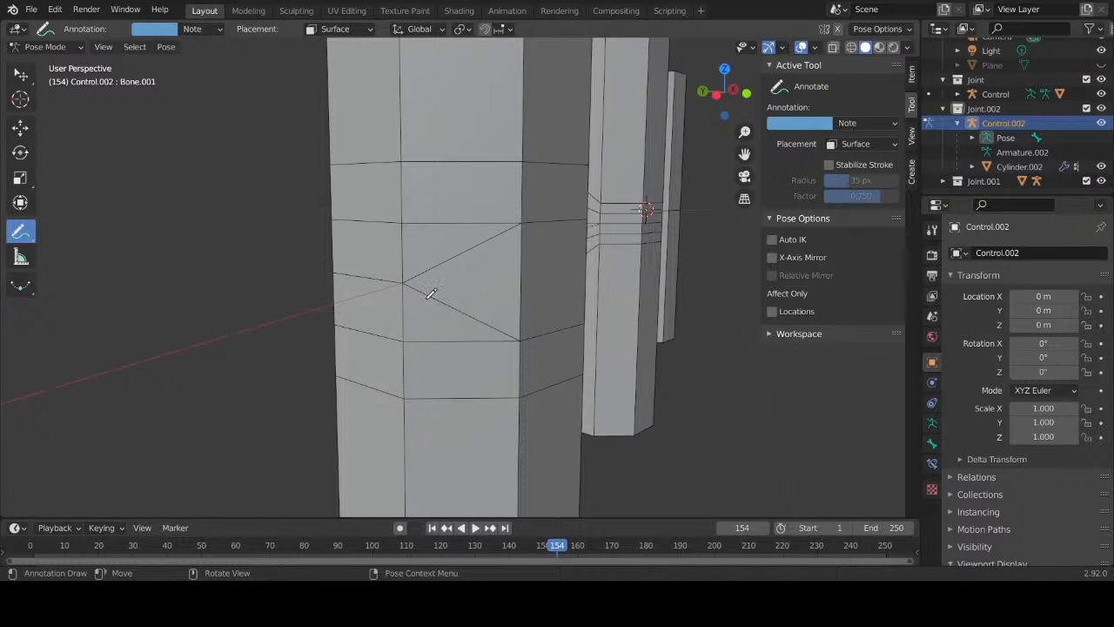
drag(406, 275, 406, 281)
middle_drag(567, 276, 469, 287)
drag(496, 224, 517, 238)
mouse_move(517, 239)
middle_down()
mouse_move(510, 229)
mouse_move(479, 273)
mouse_move(639, 315)
mouse_move(472, 278)
middle_up()
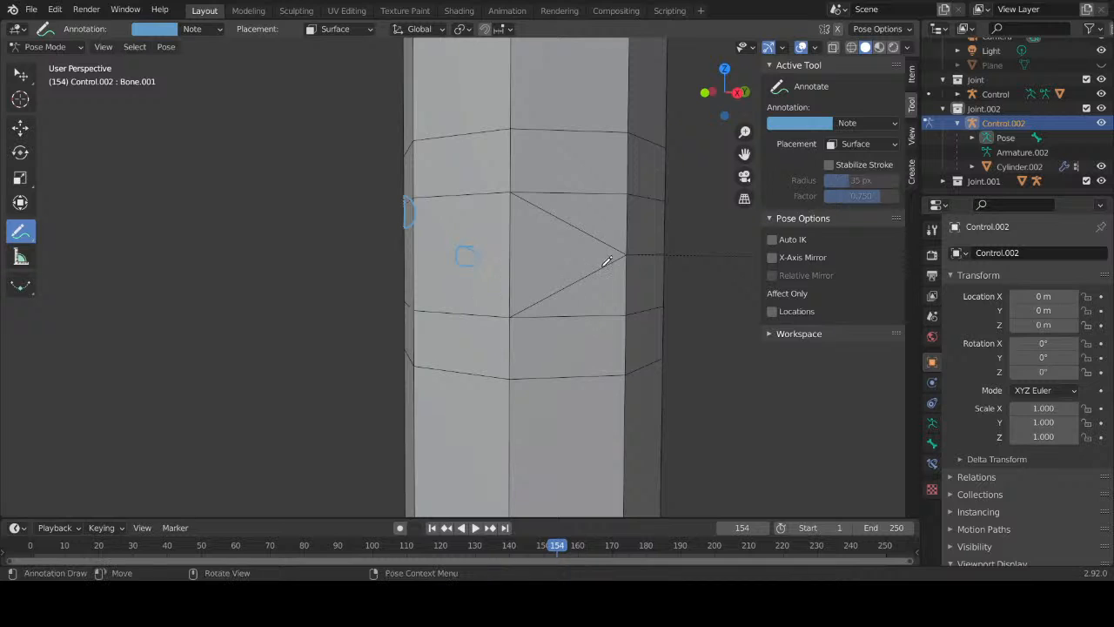
mouse_move(604, 258)
middle_down()
mouse_move(577, 273)
mouse_move(510, 236)
mouse_move(440, 232)
mouse_move(552, 228)
mouse_move(357, 195)
middle_up()
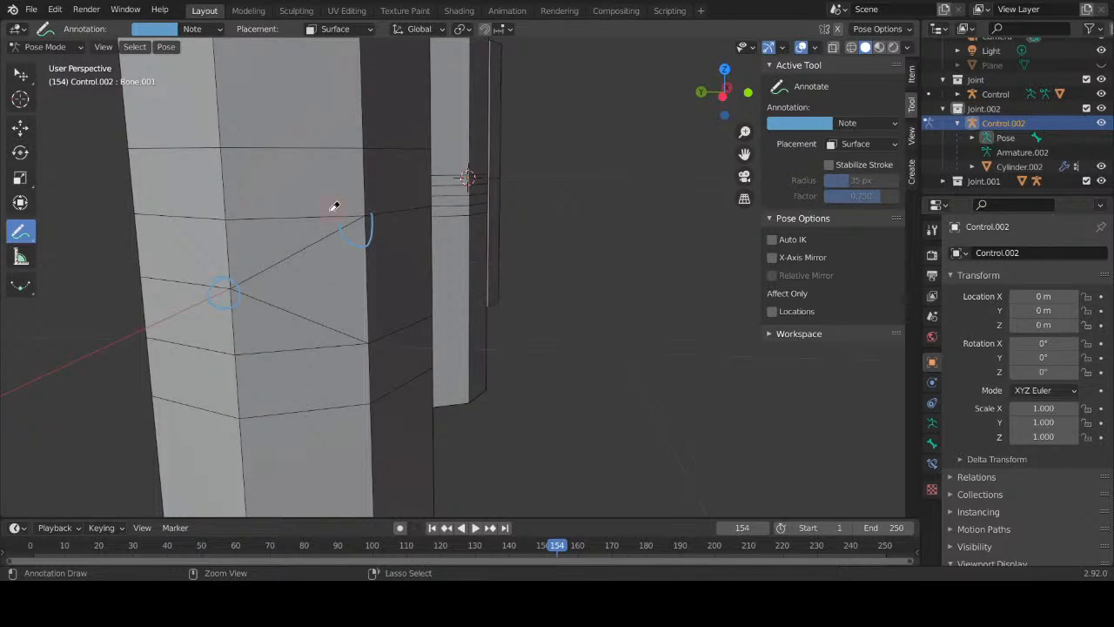
mouse_move(326, 266)
middle_down()
mouse_move(373, 261)
mouse_move(388, 244)
mouse_move(349, 256)
mouse_move(439, 272)
mouse_move(473, 236)
mouse_move(478, 256)
mouse_move(455, 232)
mouse_move(453, 255)
middle_up()
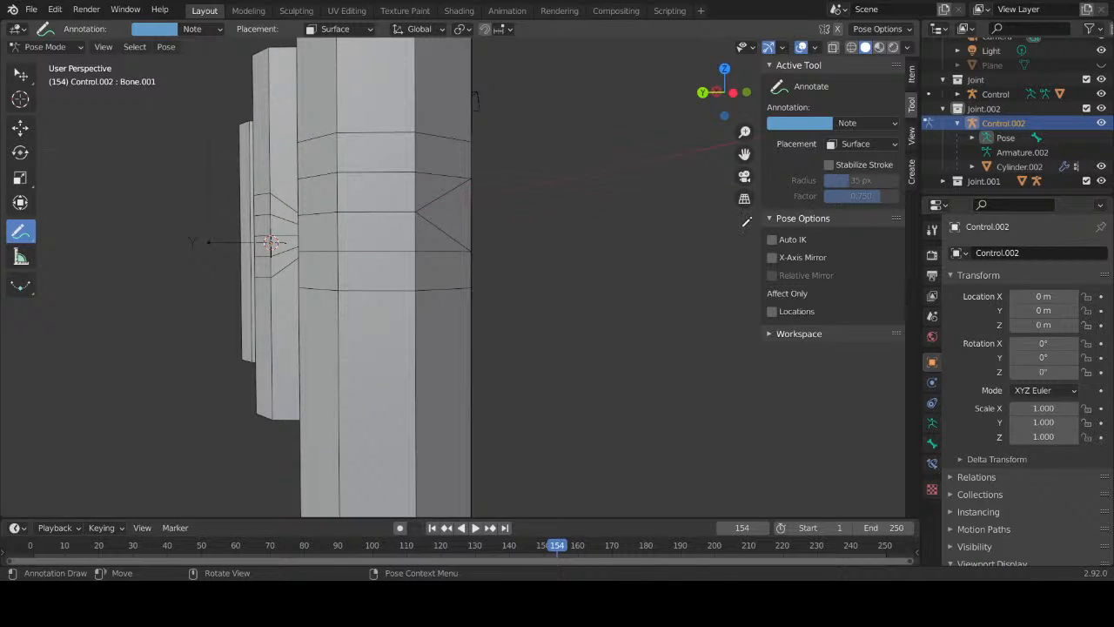
Step: Duplicate the Joint collection together with its contents
click(977, 80)
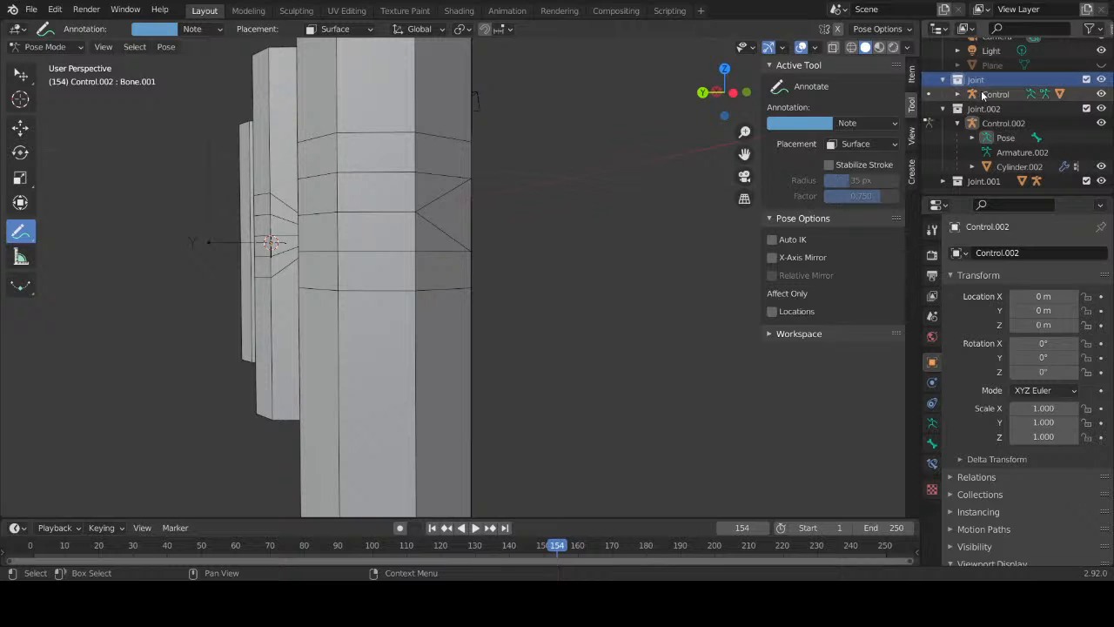
right_click(973, 78)
click(972, 76)
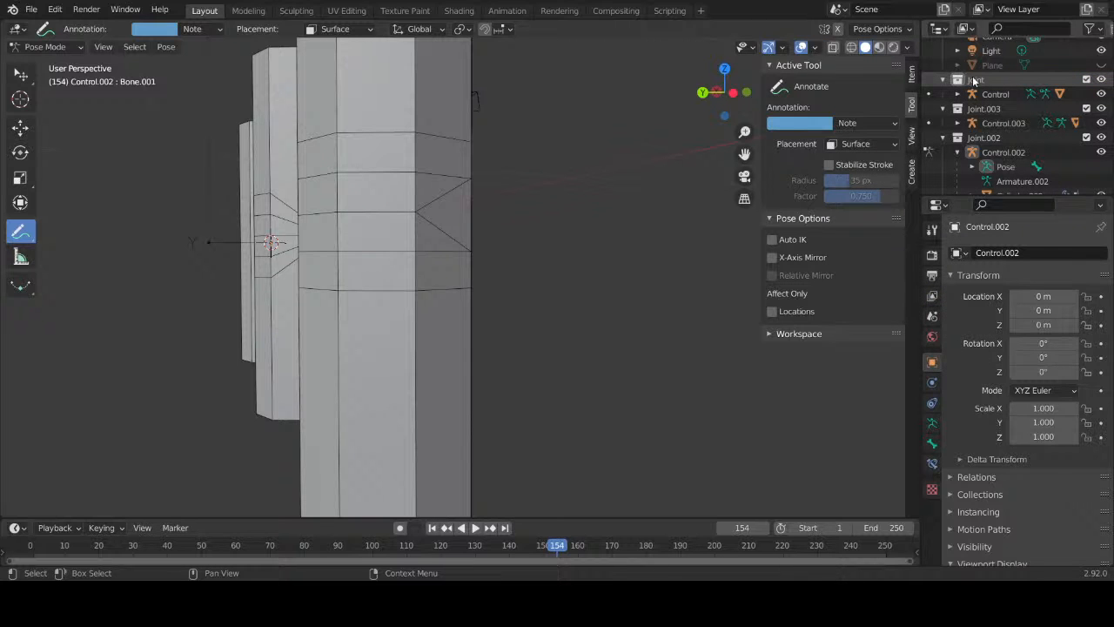
Step: In Object Mode, move the duplicated Control.003 armature and its Cylinder.003 mesh -12 m along the global X axis
middle_drag(510, 199, 514, 261)
scroll(418, 265, down, 8)
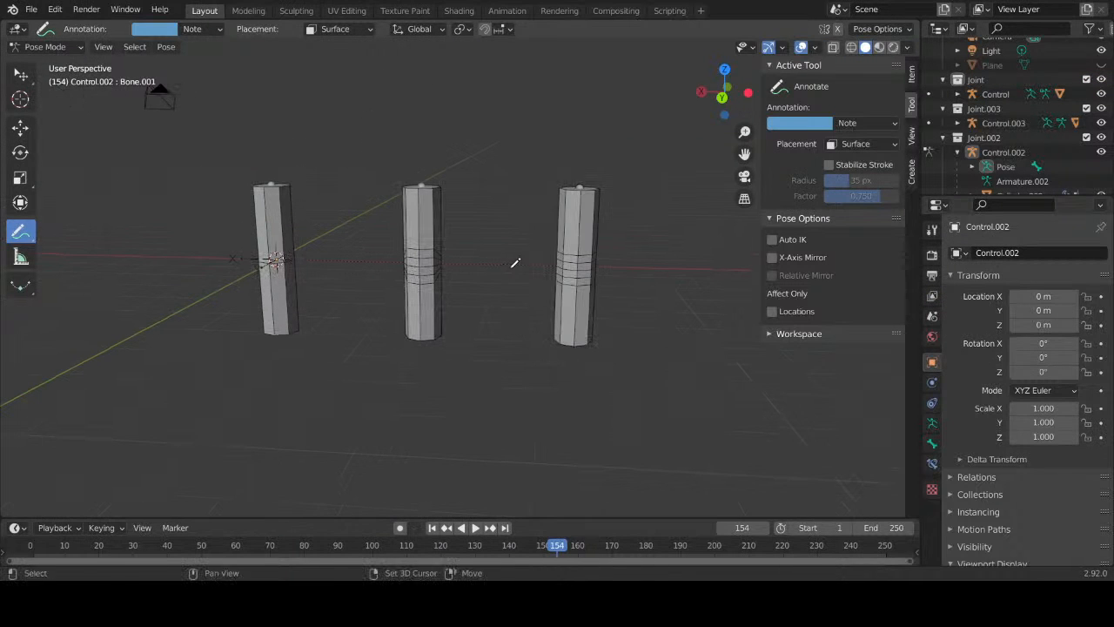
click(968, 124)
click(958, 123)
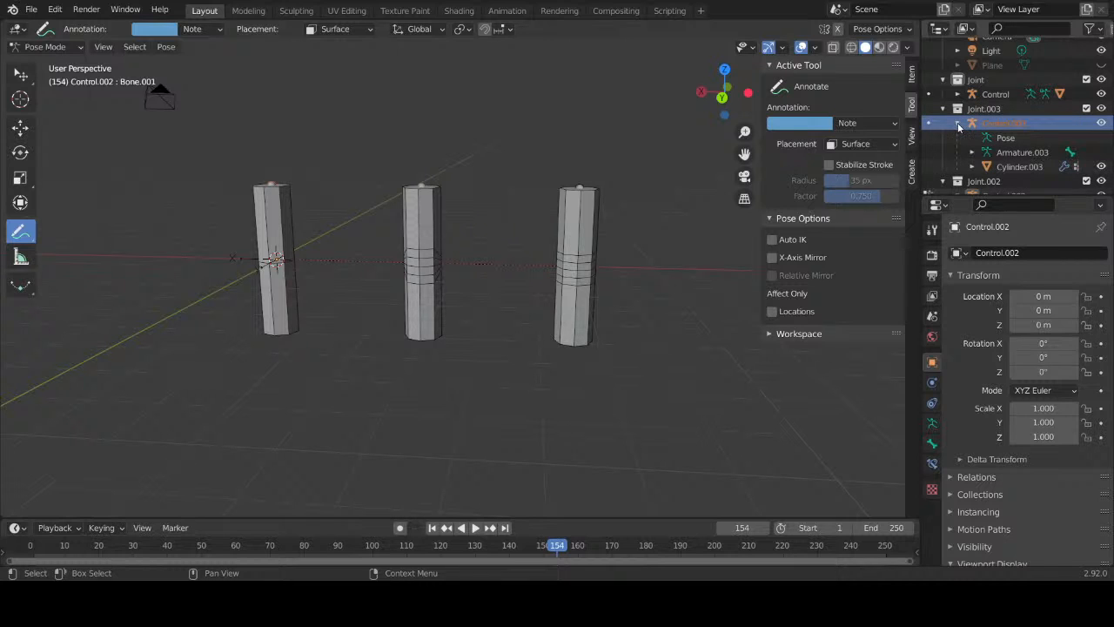
click(992, 166)
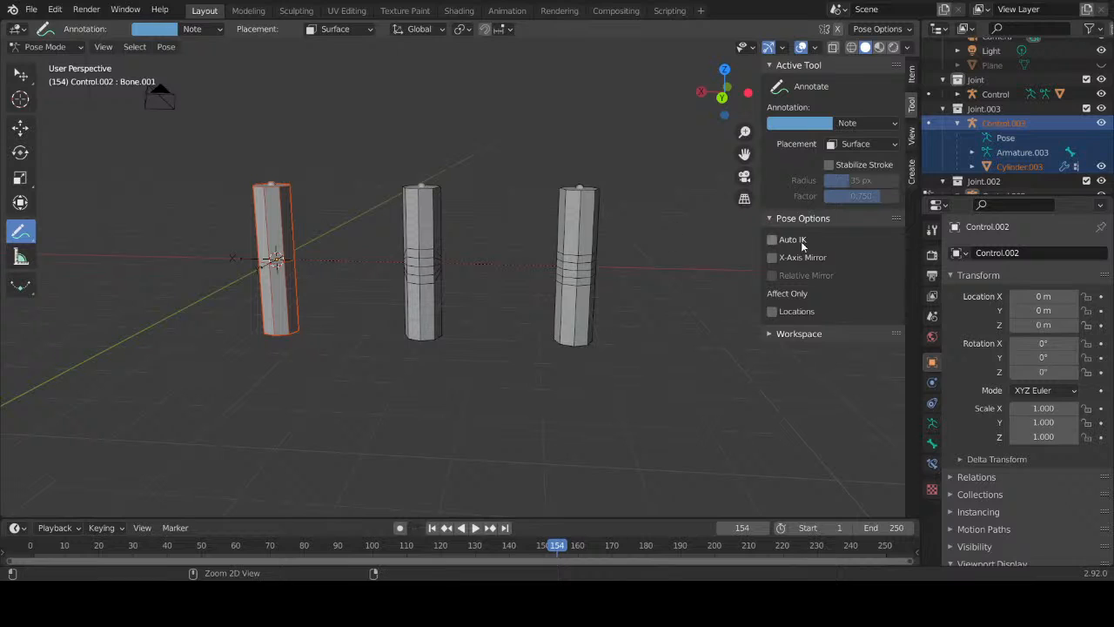
click(21, 74)
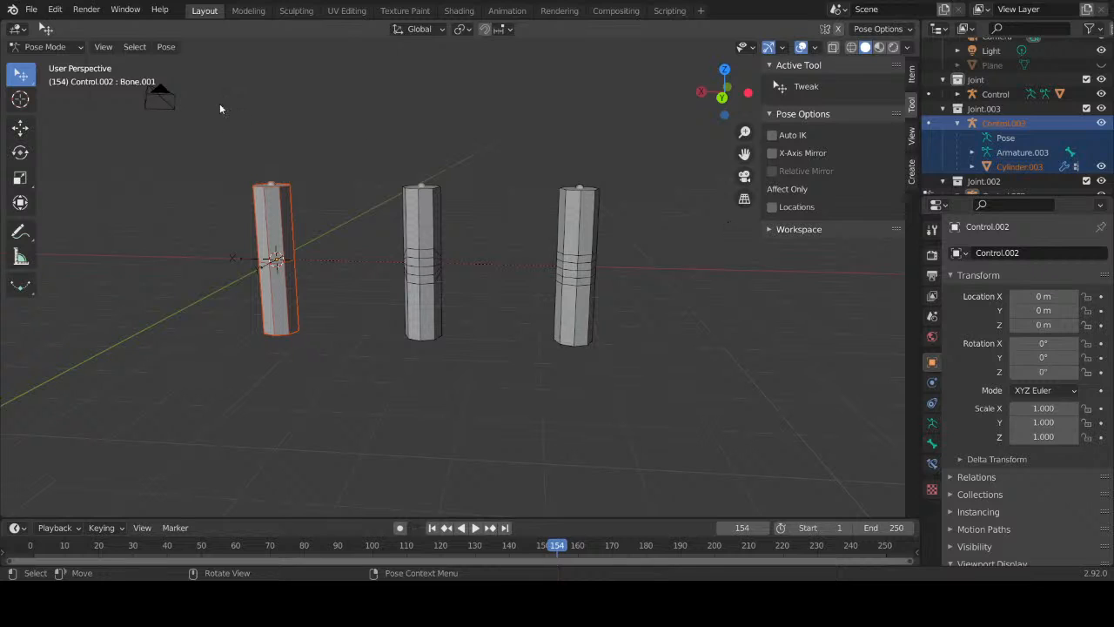
click(45, 46)
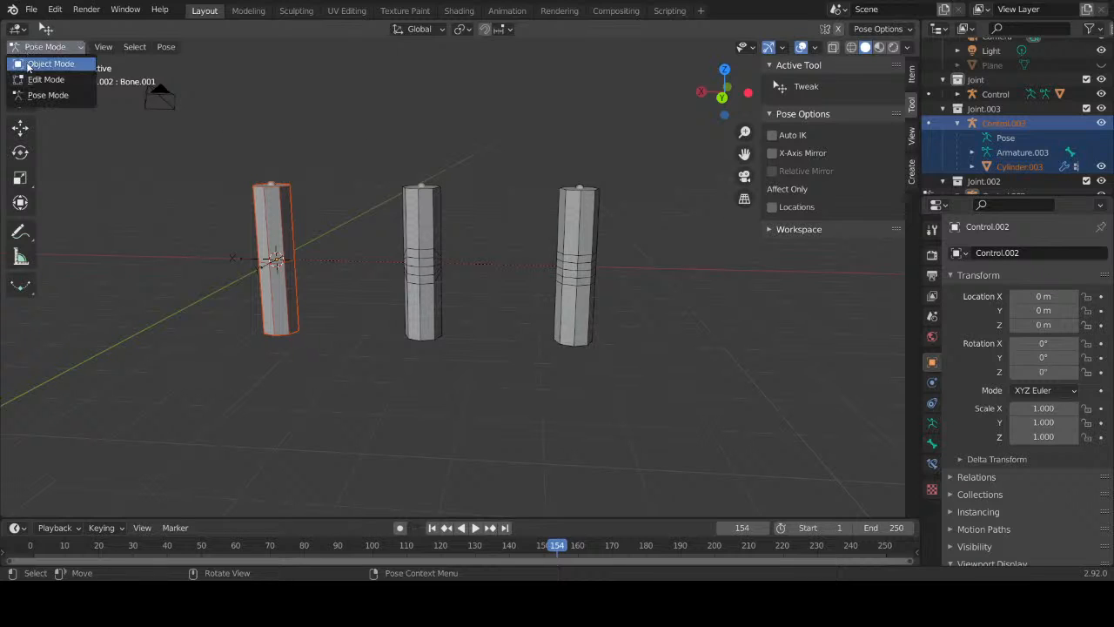
click(39, 56)
key(shift+d)
key(x)
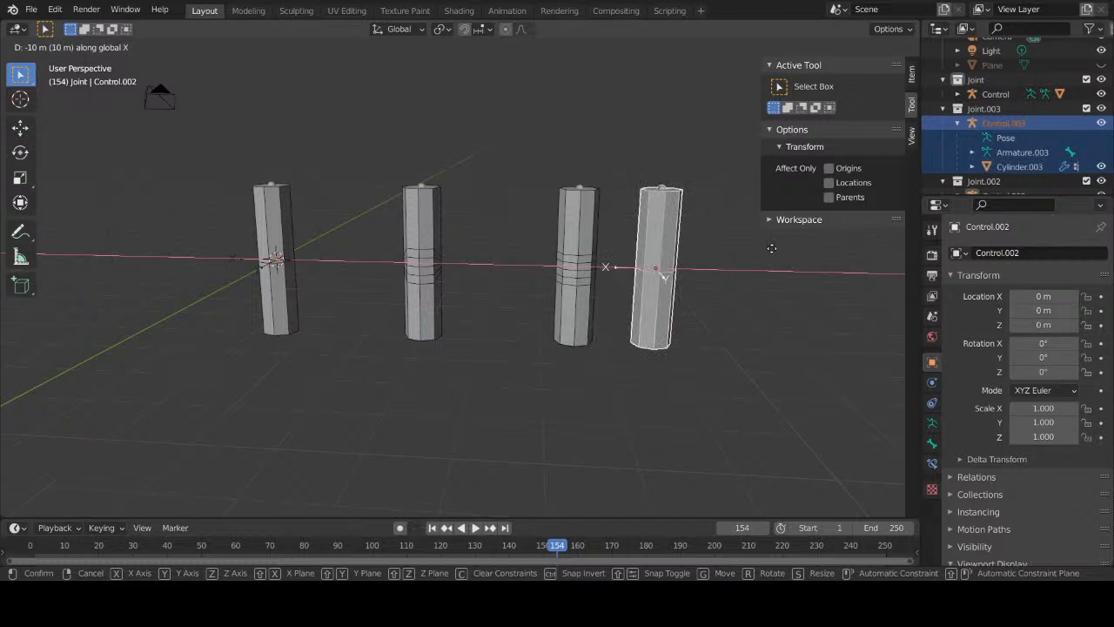
click(845, 252)
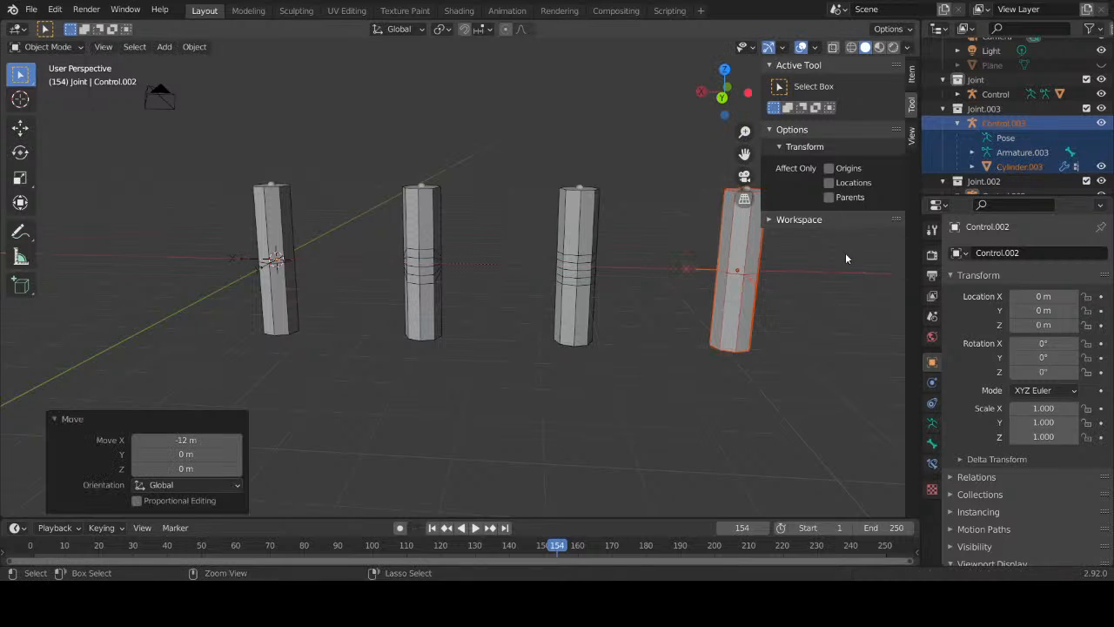
Step: In Edit Mode, bevel the middle edge loop of Cylinder.003 with 4 segments and a width of about 0.368 m
middle_drag(666, 285, 476, 266)
click(602, 258)
middle_drag(603, 258, 493, 335)
click(443, 229)
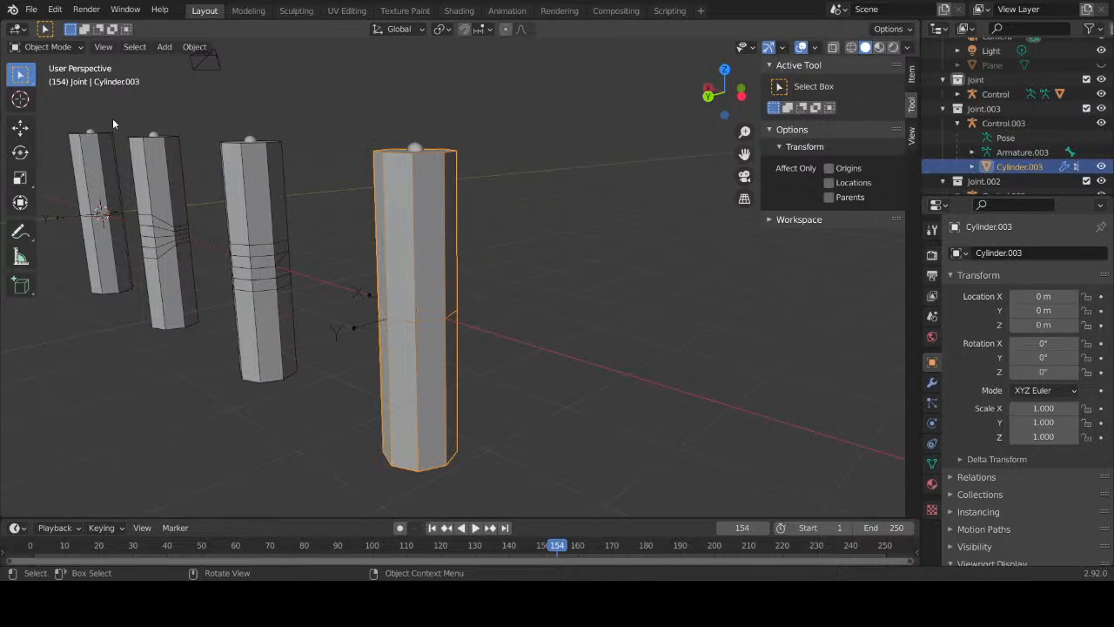
key(Tab)
mouse_move(541, 334)
middle_down()
mouse_move(554, 326)
mouse_move(546, 347)
middle_up()
scroll(328, 357, up, 3)
shift+middle_drag(420, 382, 437, 339)
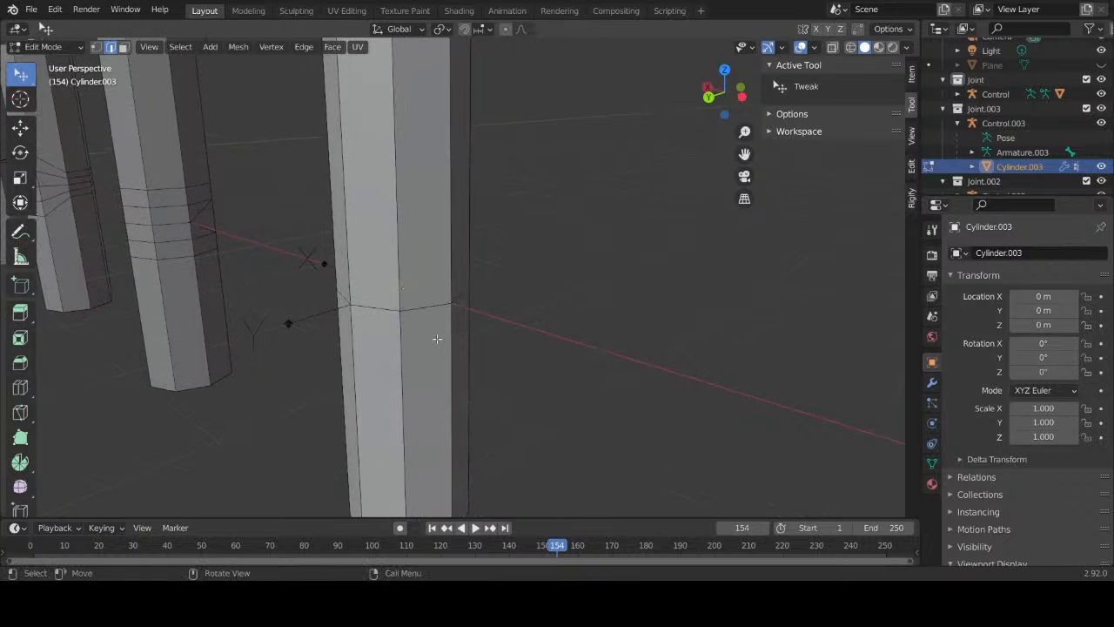
alt+click(425, 302)
key(ctrl+b)
scroll(465, 295, up, 3)
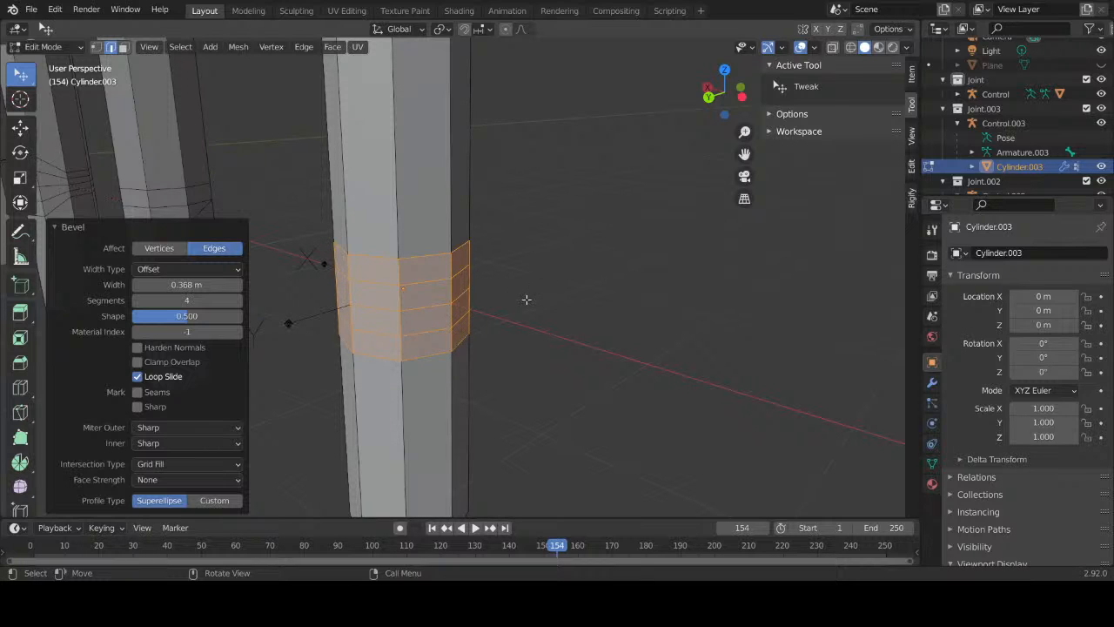
Step: Bevel the centre loop's edges along one side of the cylinder with 1 segment and a width of about 0.171 m
mouse_move(525, 300)
middle_down()
mouse_move(574, 279)
mouse_move(569, 321)
mouse_move(520, 336)
mouse_move(644, 322)
mouse_move(542, 331)
mouse_move(566, 324)
mouse_move(509, 301)
middle_up()
click(585, 271)
click(551, 283)
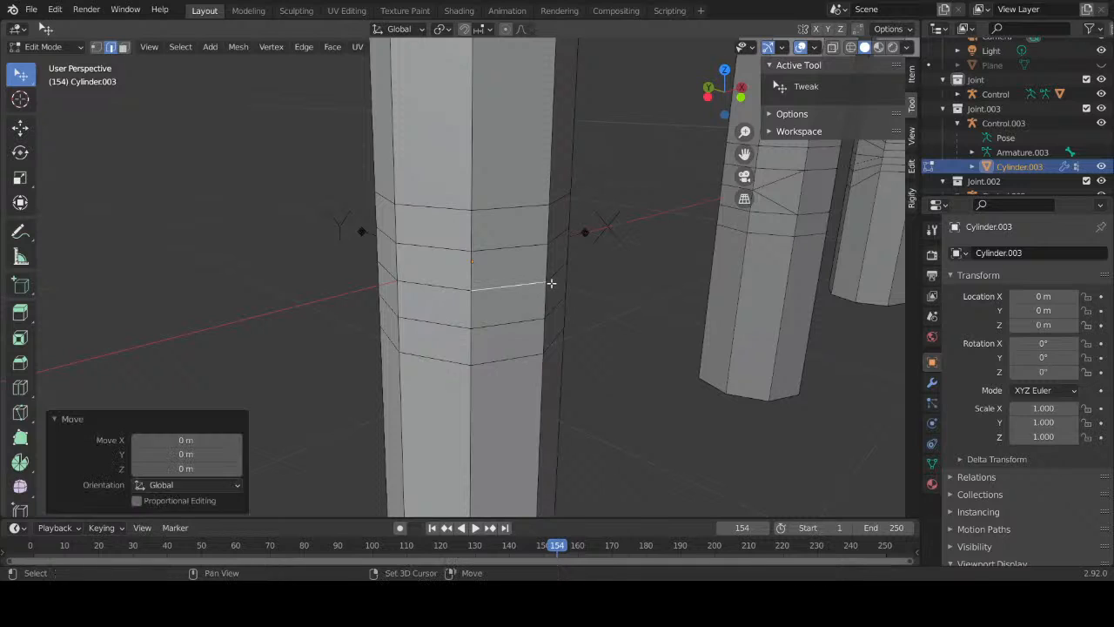
key(ctrl+b)
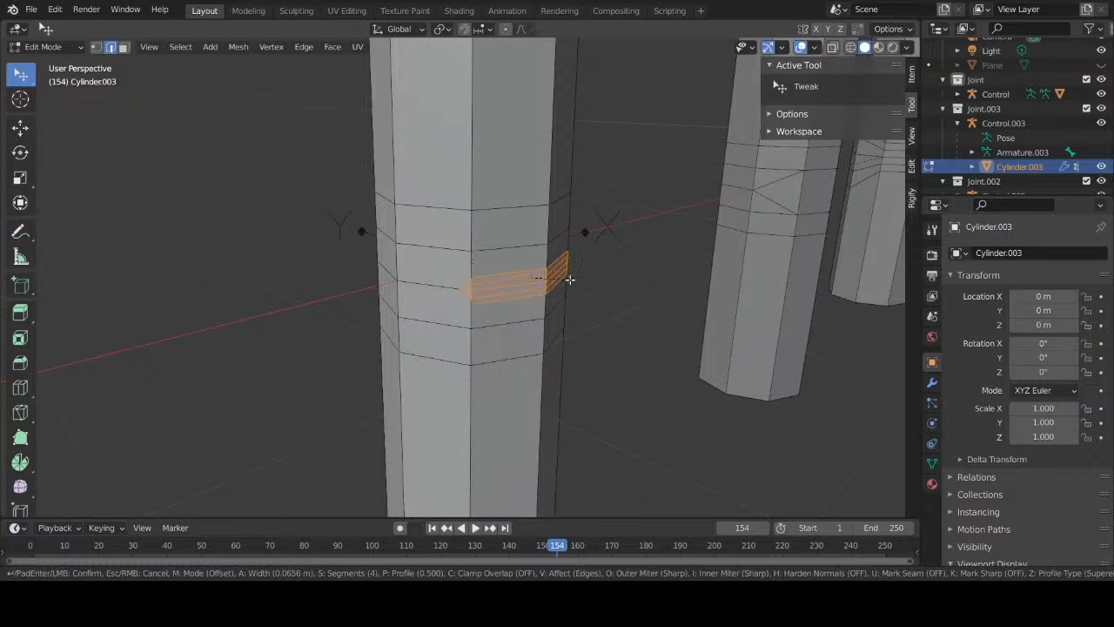
scroll(571, 279, down, 3)
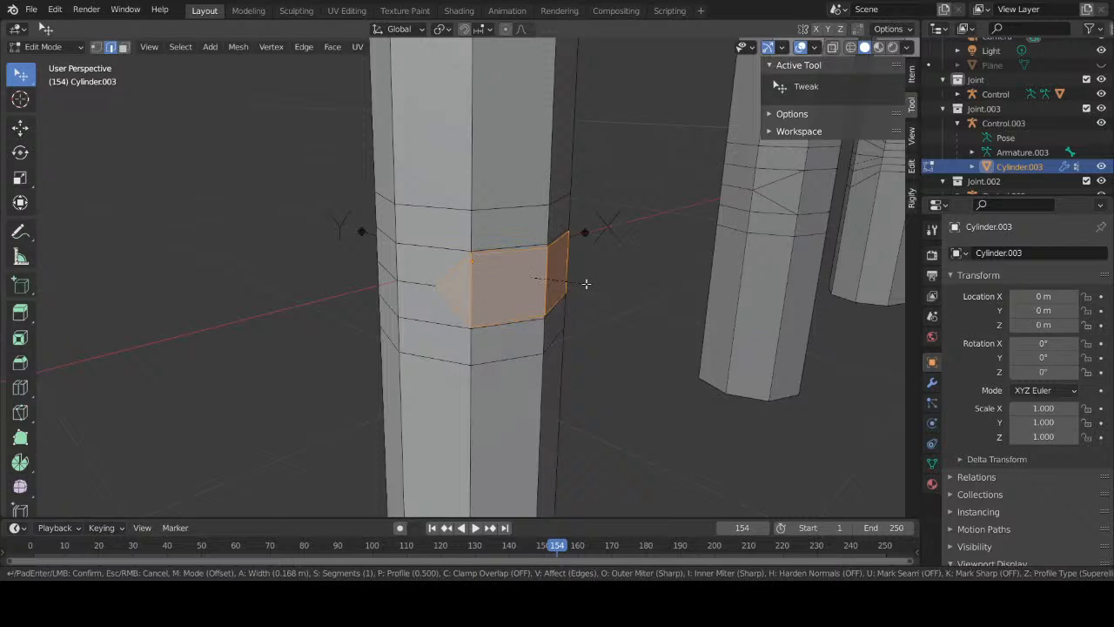
click(589, 285)
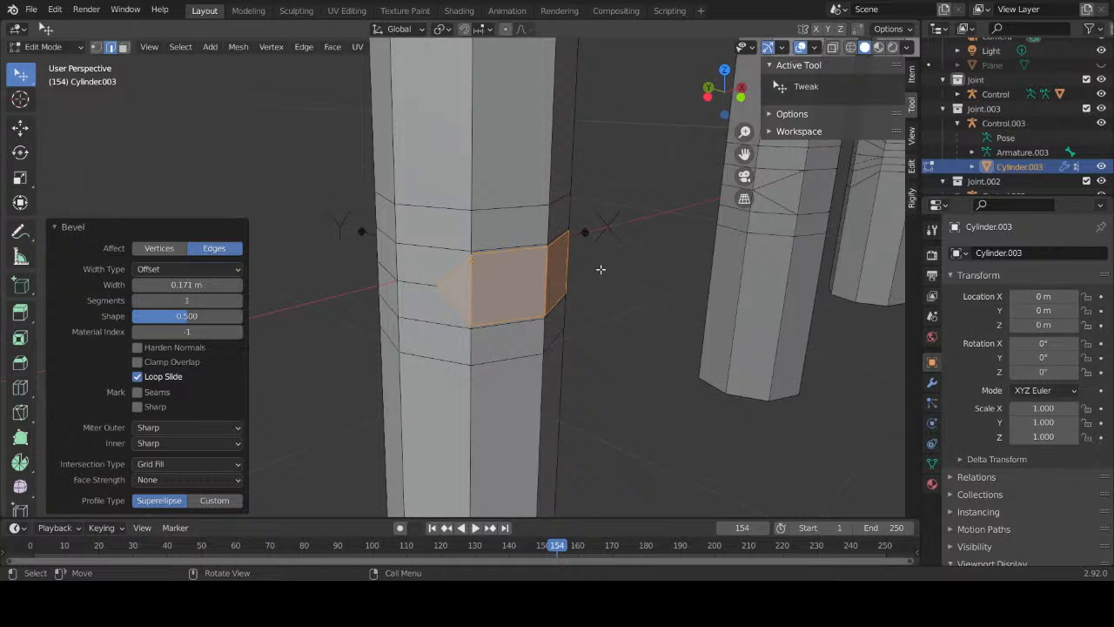
Step: Merge the three upper vertices of the new bevel At Last into the neighbouring vertices of the loop above
scroll(534, 269, up, 4)
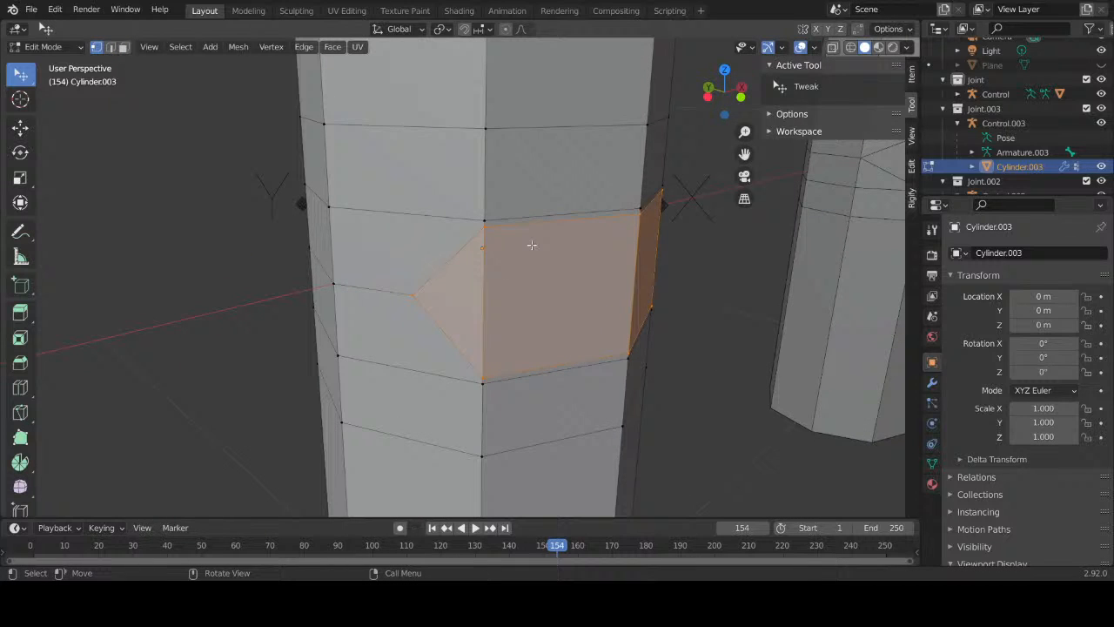
click(489, 229)
shift+click(487, 219)
key(m)
key(l)
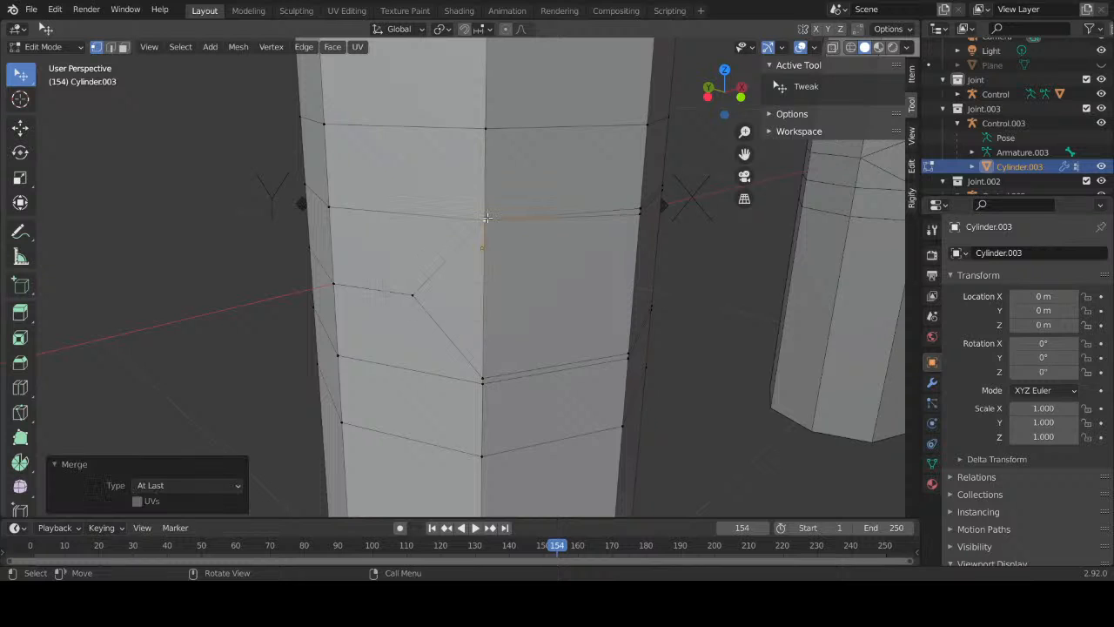
middle_drag(673, 241, 679, 210)
shift+click(660, 210)
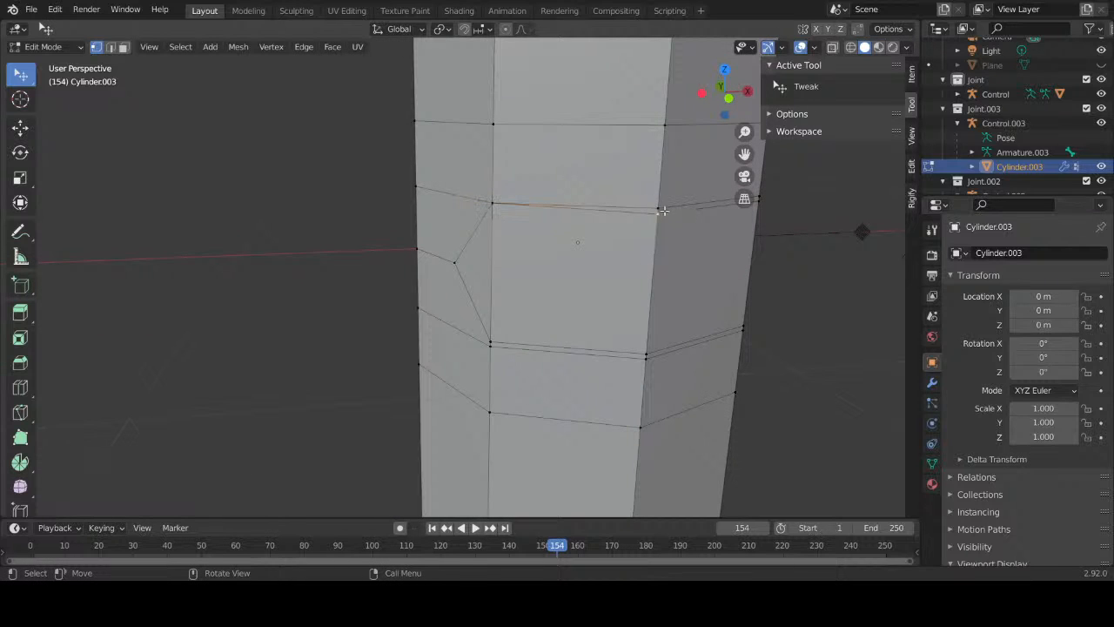
key(m)
key(l)
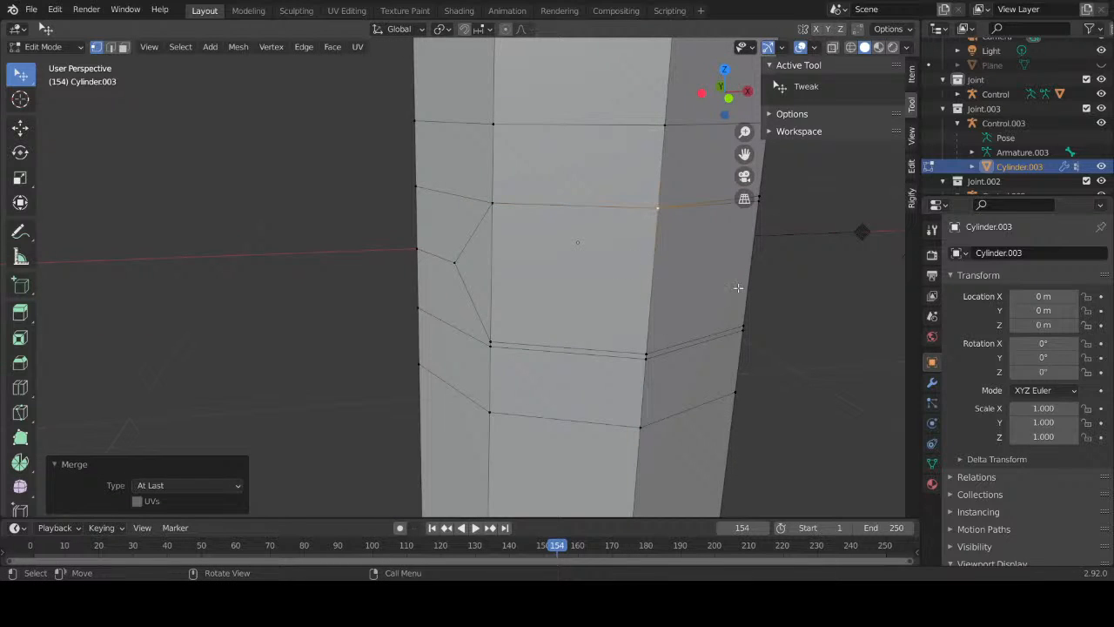
middle_drag(738, 287, 901, 240)
click(771, 213)
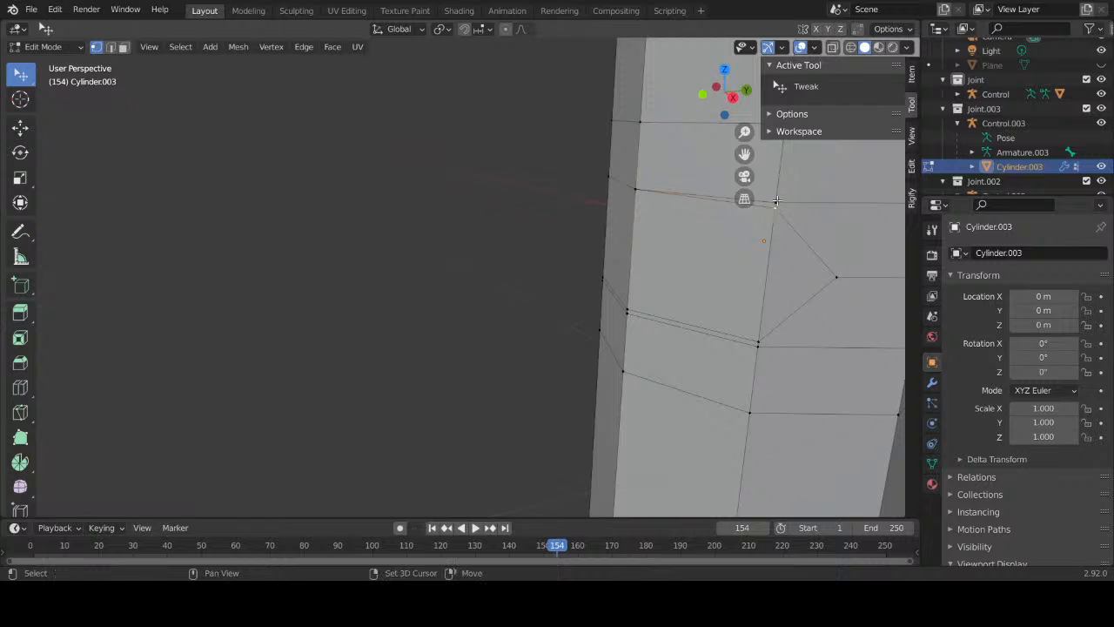
shift+click(777, 198)
key(m)
key(l)
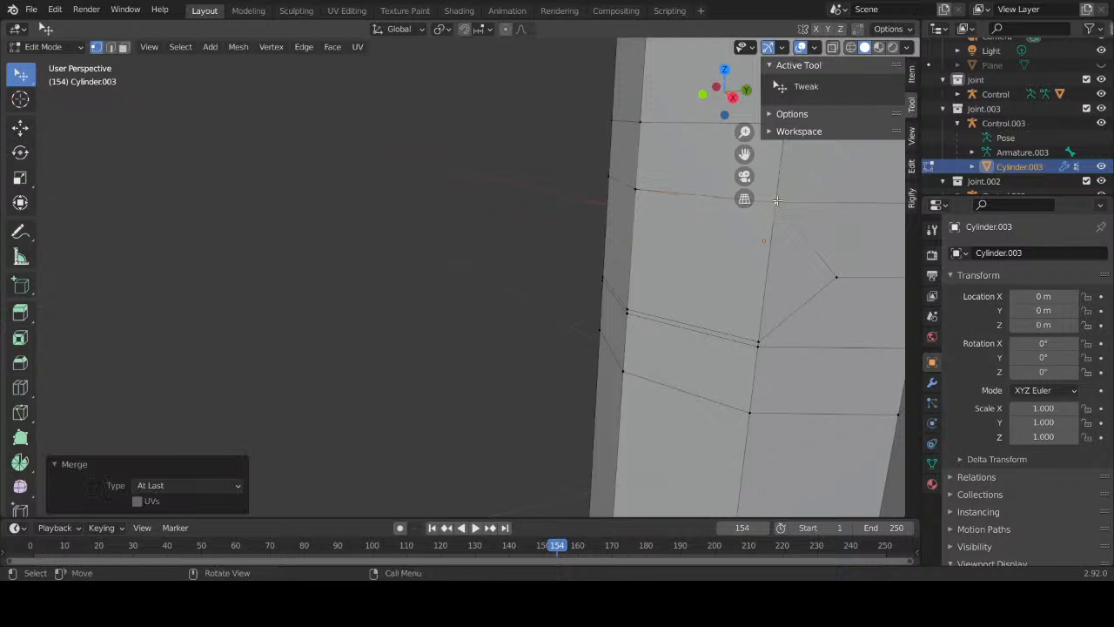
Step: Merge the three lower vertices of the new bevel At Last into the neighbouring vertices of the loop below
click(757, 346)
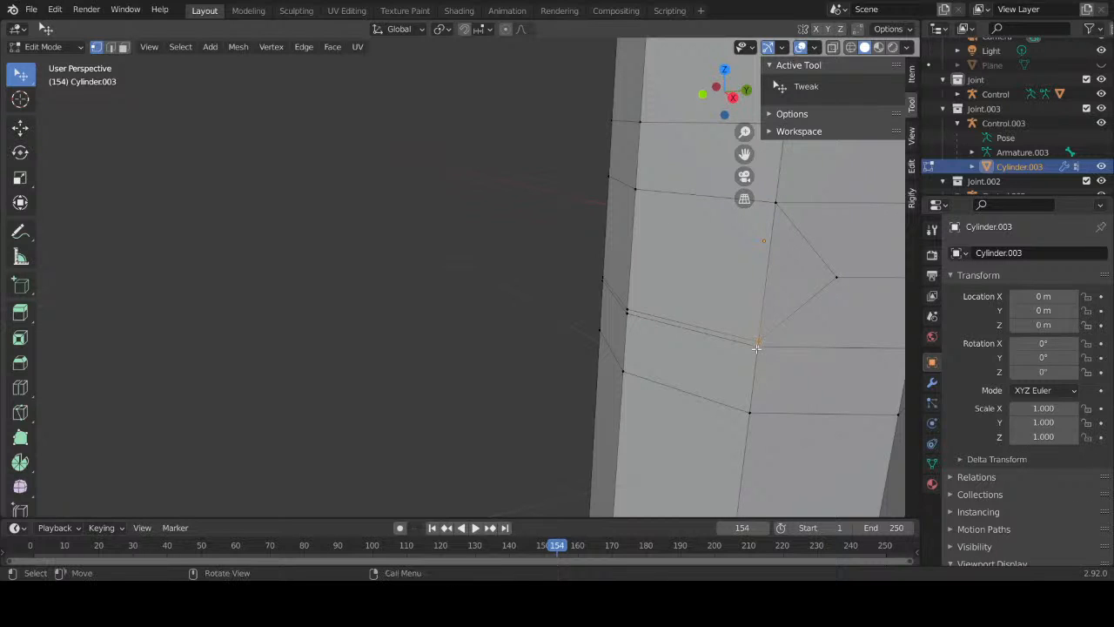
key(m)
key(l)
middle_drag(723, 345, 644, 329)
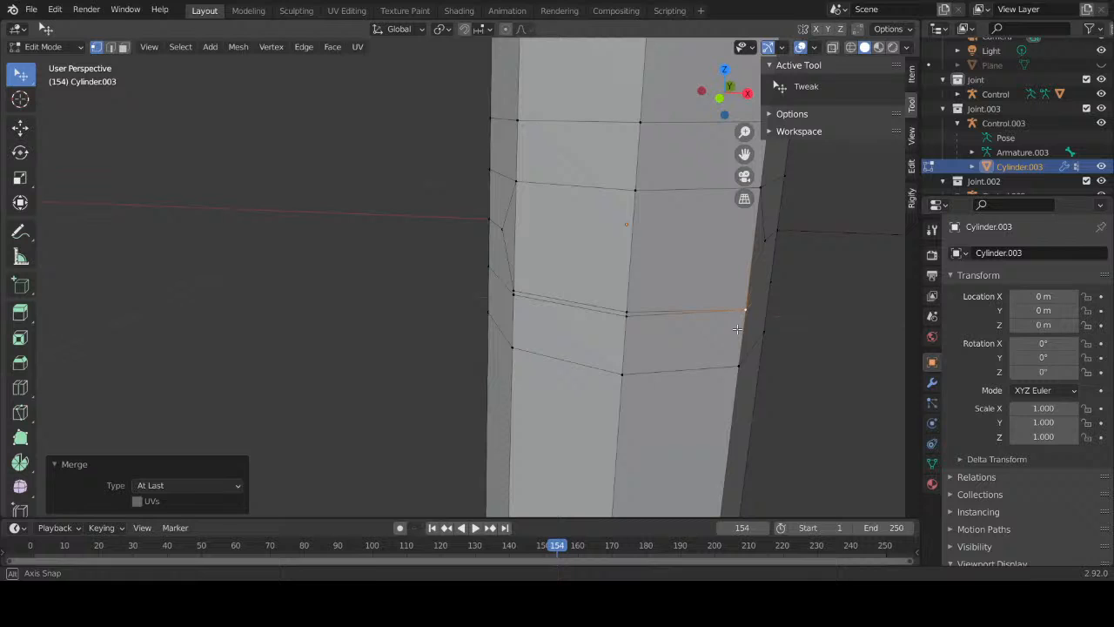
click(626, 315)
key(m)
key(l)
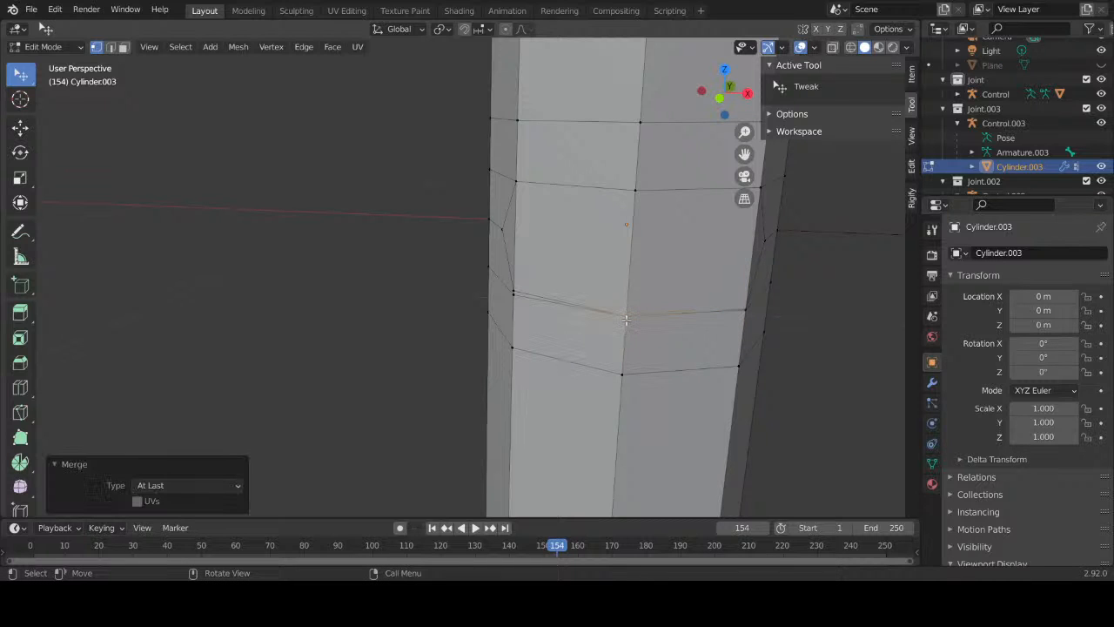
mouse_move(627, 321)
middle_down()
mouse_move(609, 315)
mouse_move(646, 312)
middle_up()
click(510, 300)
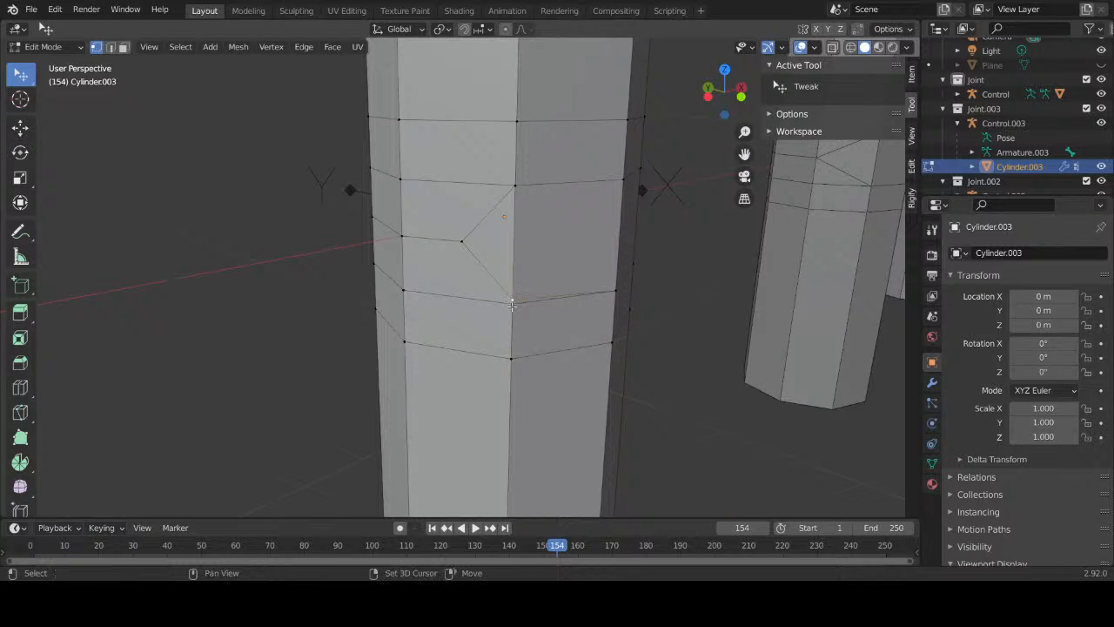
shift+click(512, 305)
key(m)
key(l)
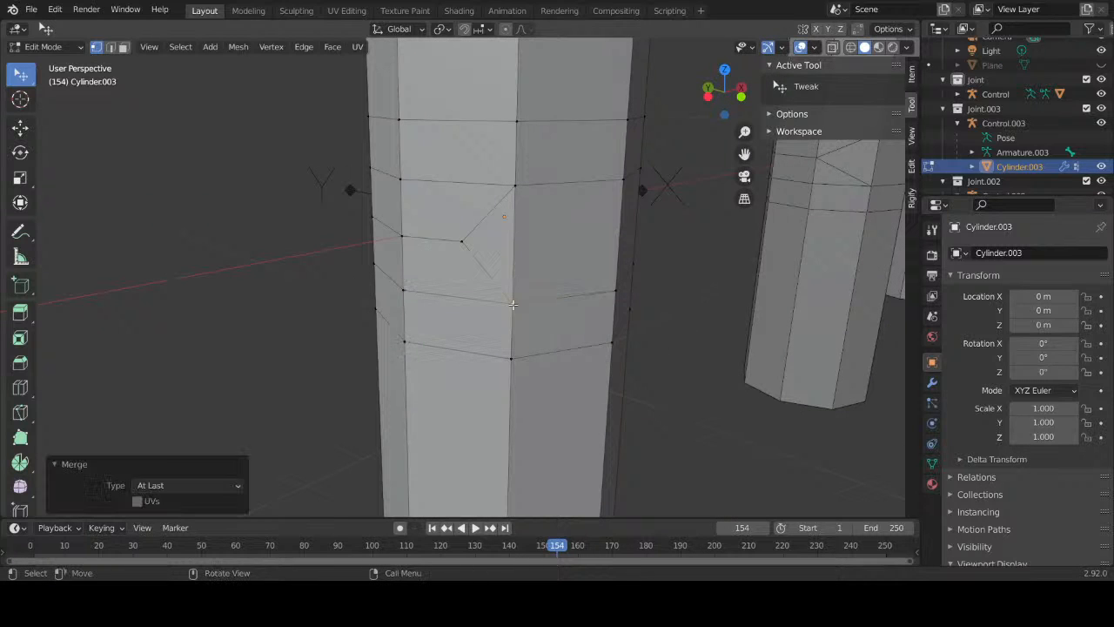
click(466, 240)
middle_drag(423, 252, 457, 252)
key(ctrl+r)
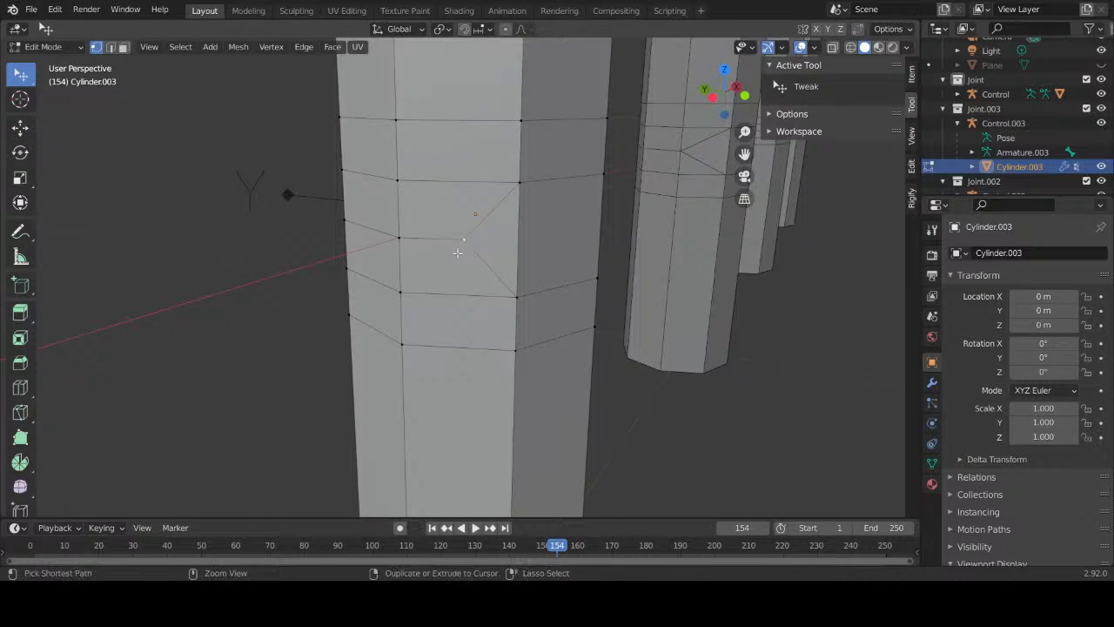
key(Escape)
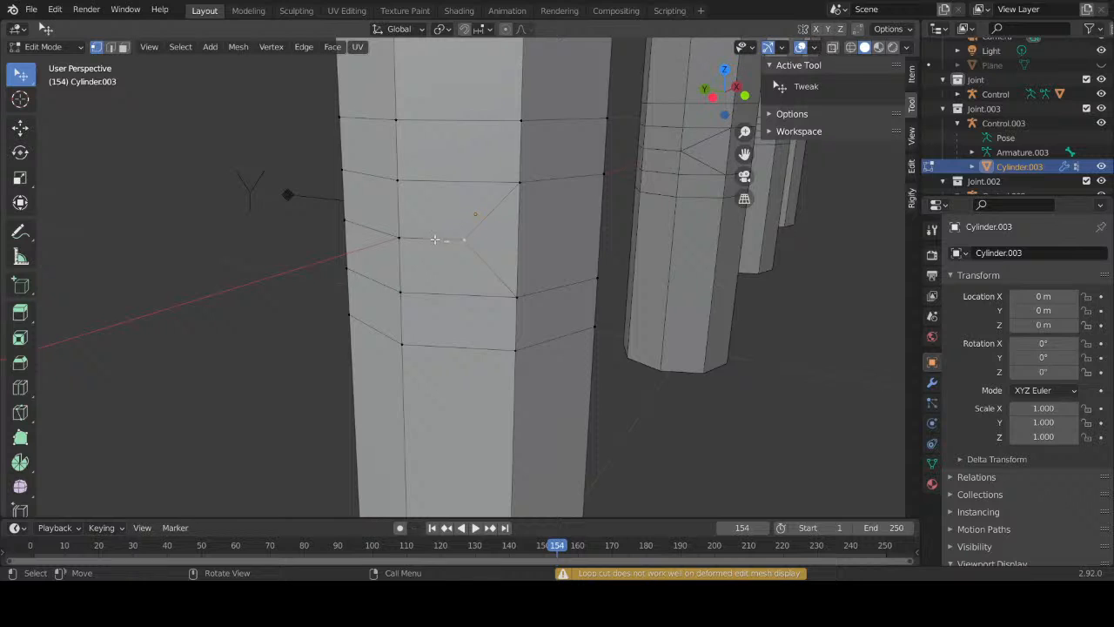
Step: Subdivide the short edge between the triangle's tip and the cylinder's vertical edge with 1 cut
key(2)
click(434, 239)
right_click(436, 240)
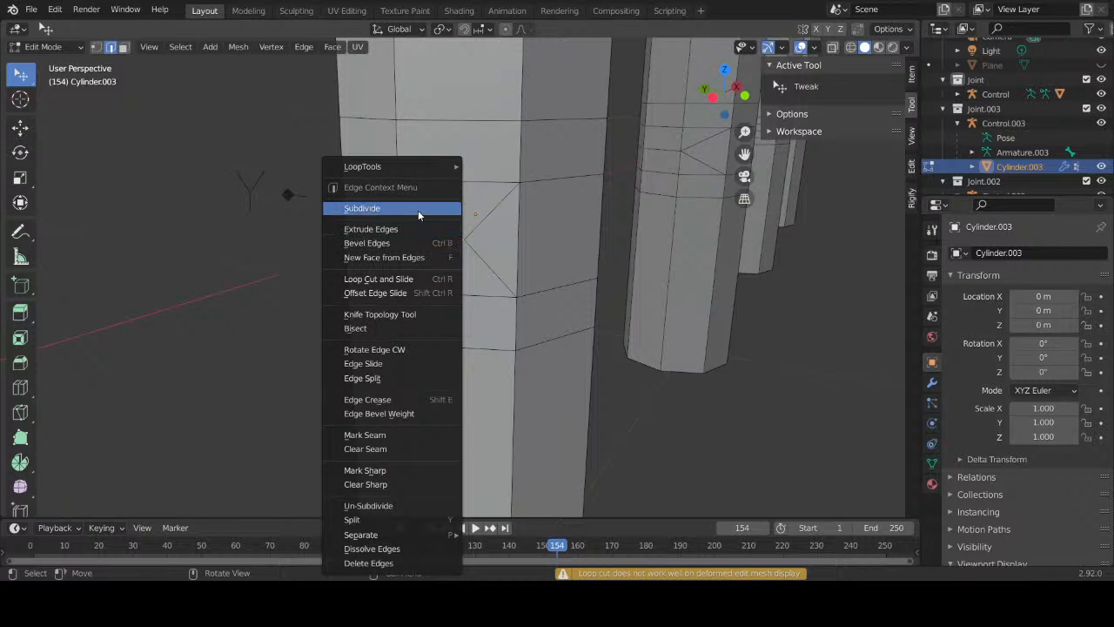
click(418, 210)
middle_drag(619, 243, 663, 251)
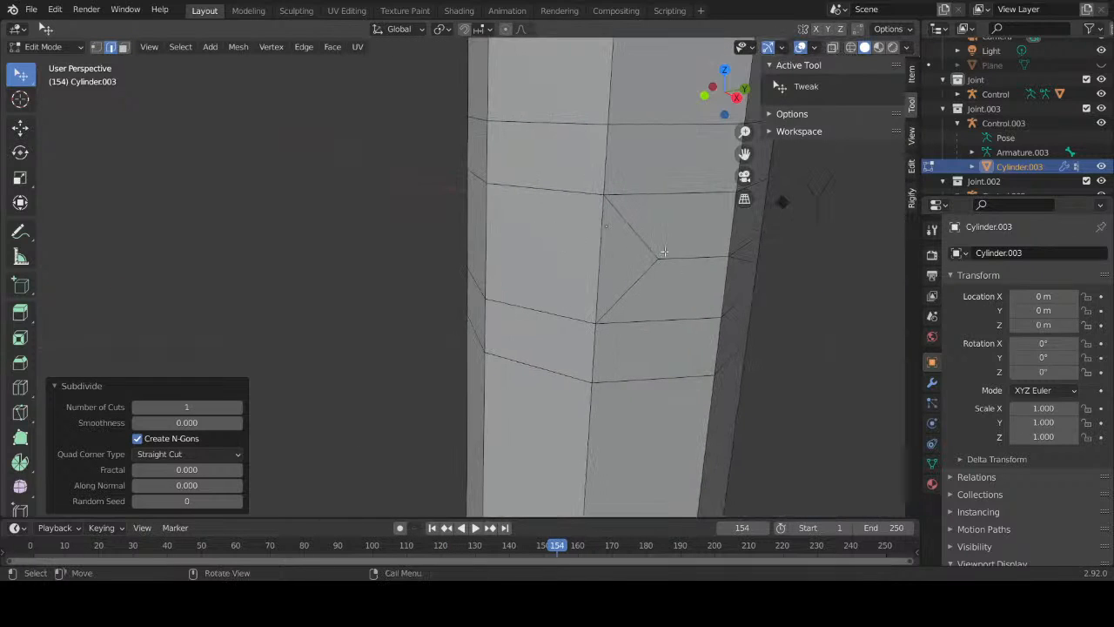
Step: Subdivide the matching short edge at the triangle's tip on the opposite side of the cylinder with 1 cut
click(696, 258)
right_click(697, 258)
click(648, 209)
Step: Merge the triangle's tip vertex At Last into the new midpoint vertex of the short edge
middle_drag(520, 246, 459, 289)
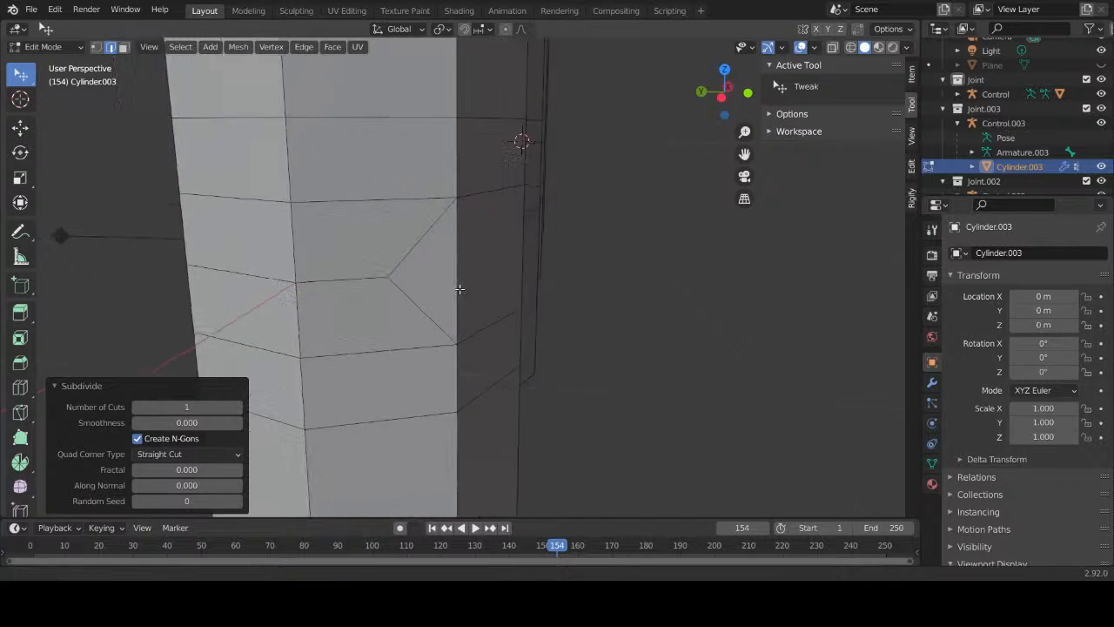
scroll(459, 289, up, 2)
key(1)
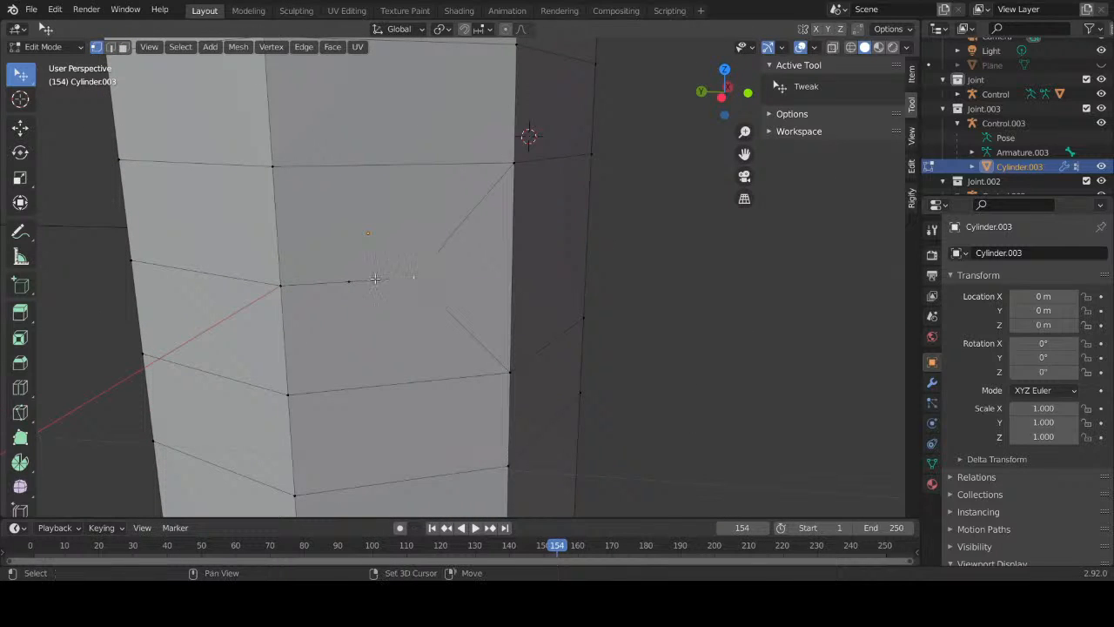
key(m)
click(346, 277)
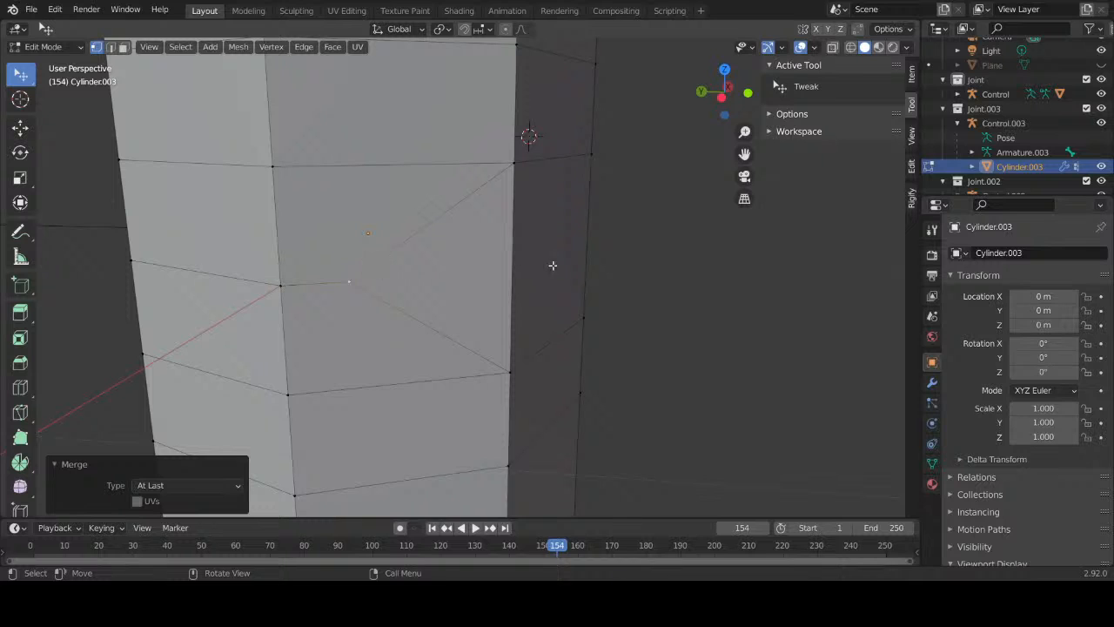
Step: Merge the opposite triangle's tip At Last into its short edge's midpoint vertex and return to Object Mode
middle_drag(552, 266, 440, 269)
click(515, 303)
shift+click(583, 296)
key(m)
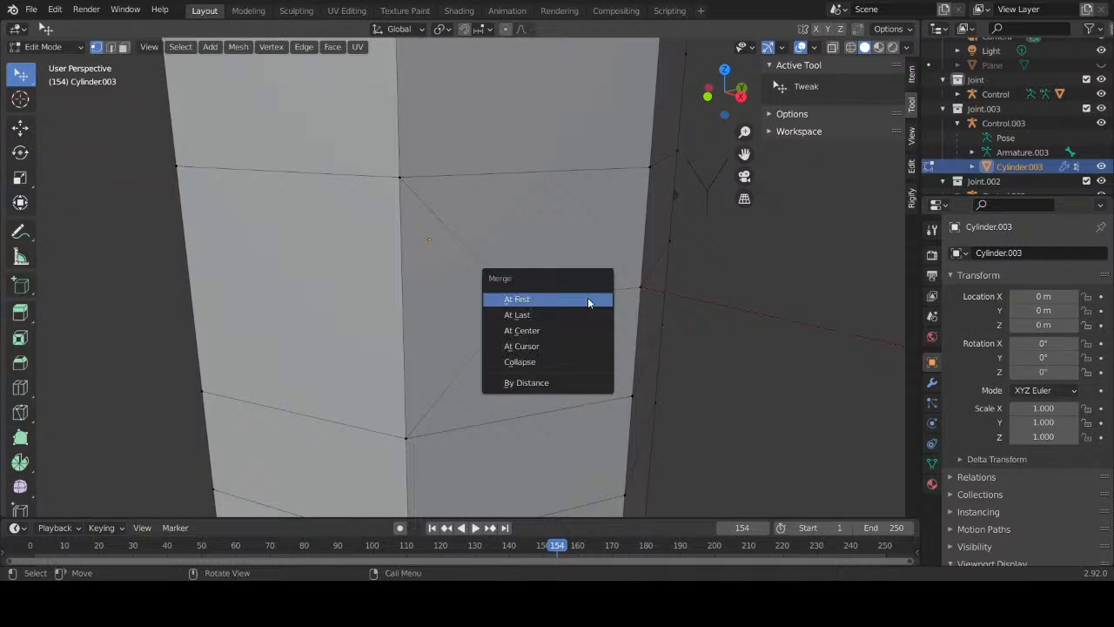
click(588, 302)
middle_drag(584, 296, 376, 297)
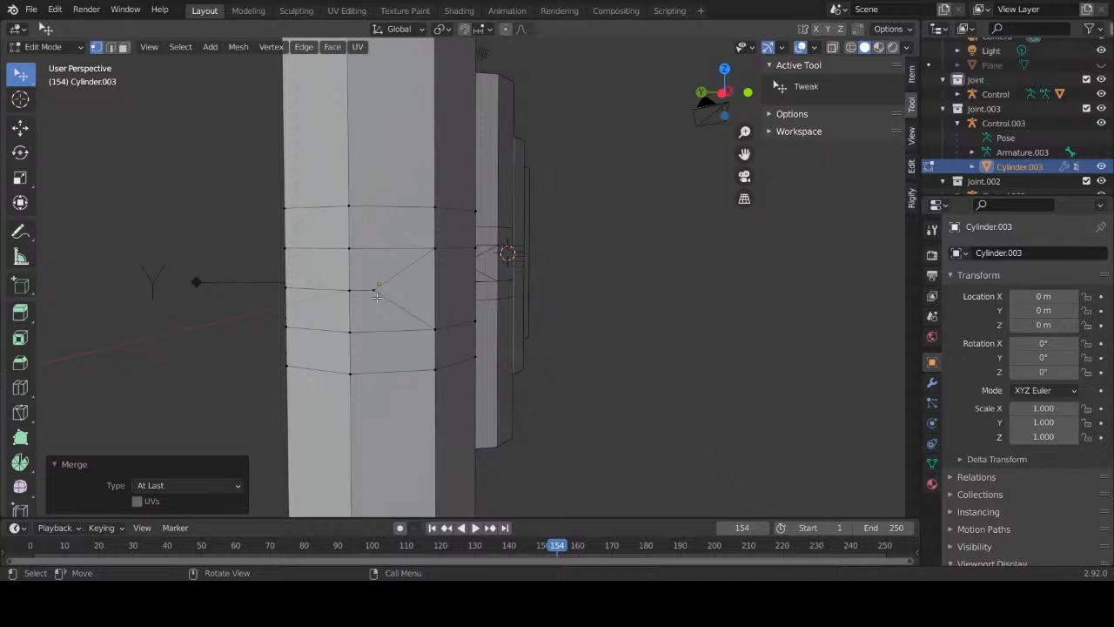
scroll(399, 375, down, 4)
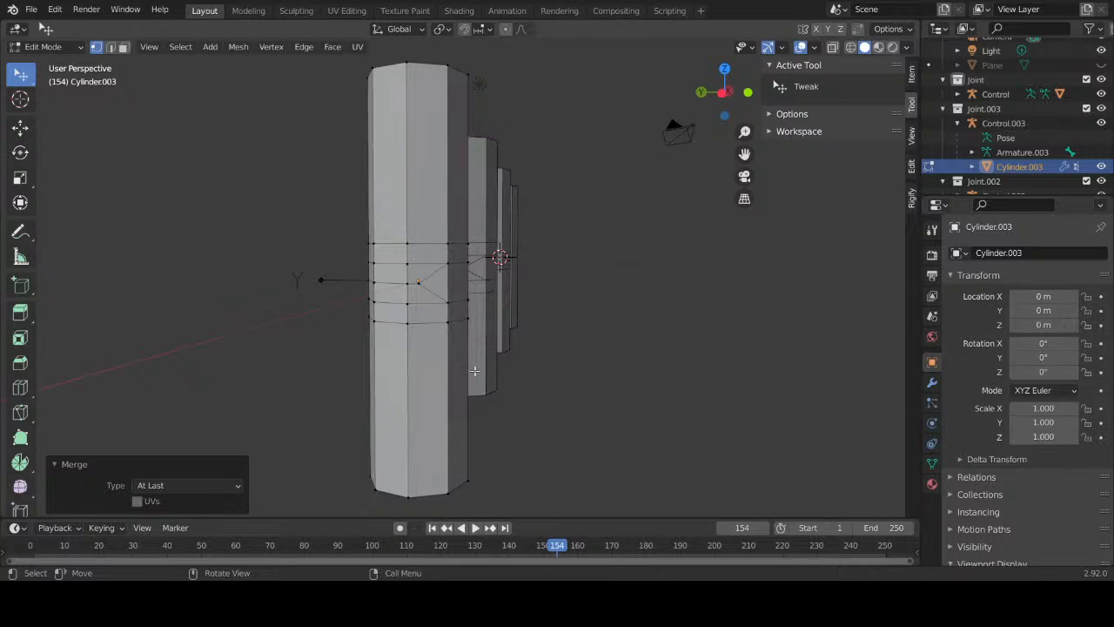
key(Tab)
Step: Parent the cylinder to the Control.003 armature with automatic weights
click(533, 408)
middle_drag(533, 408, 544, 371)
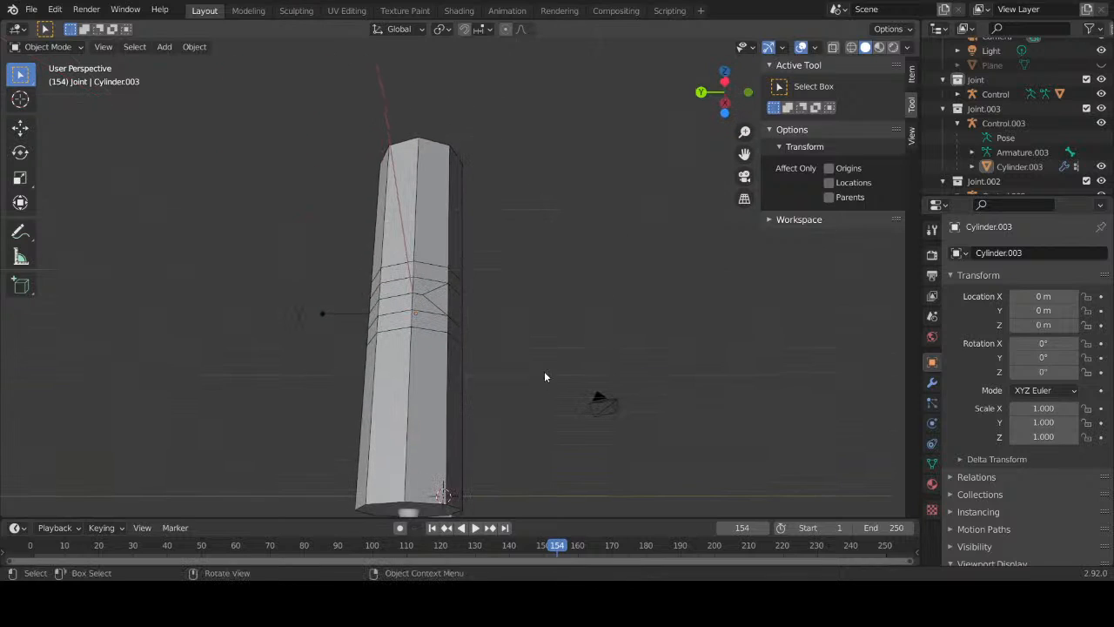
shift+middle_drag(470, 427, 484, 312)
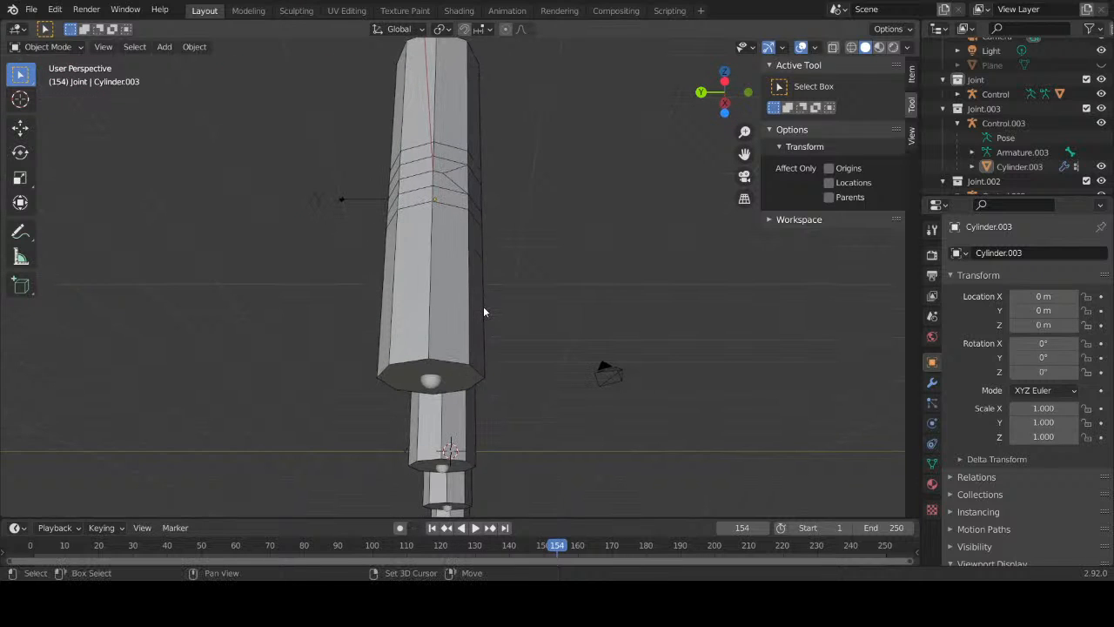
click(430, 386)
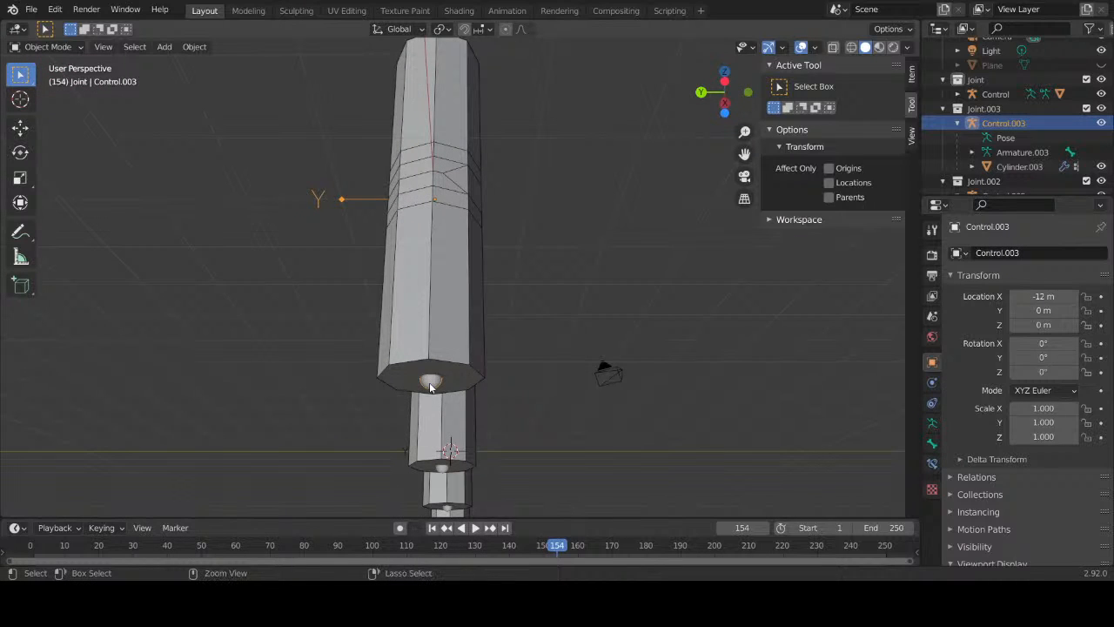
key(ctrl+a)
click(429, 382)
click(445, 324)
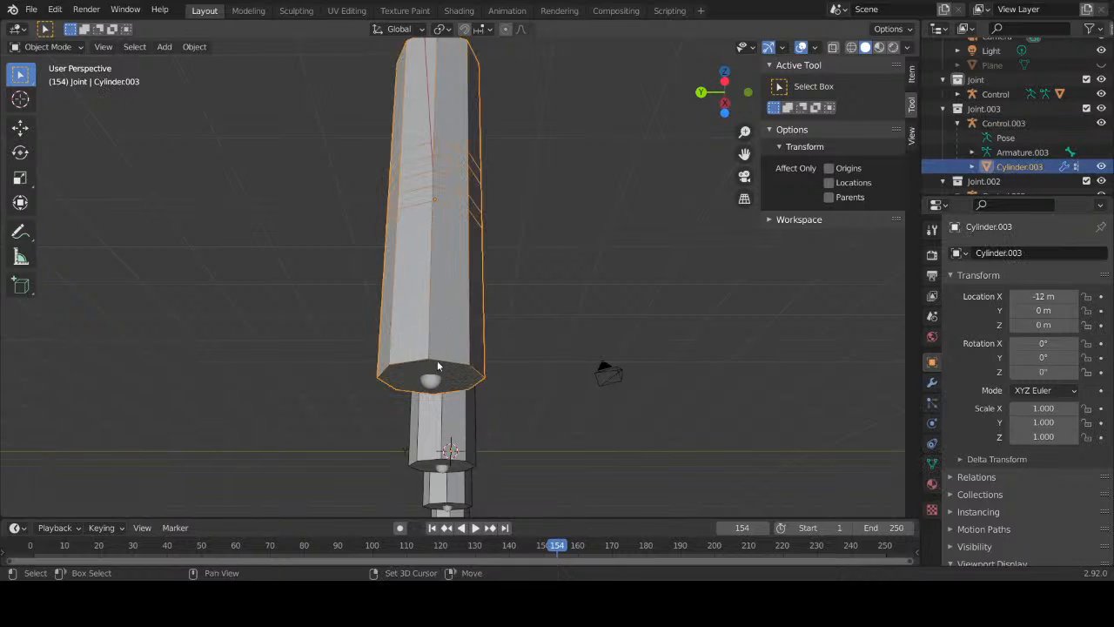
shift+click(431, 381)
key(ctrl+p)
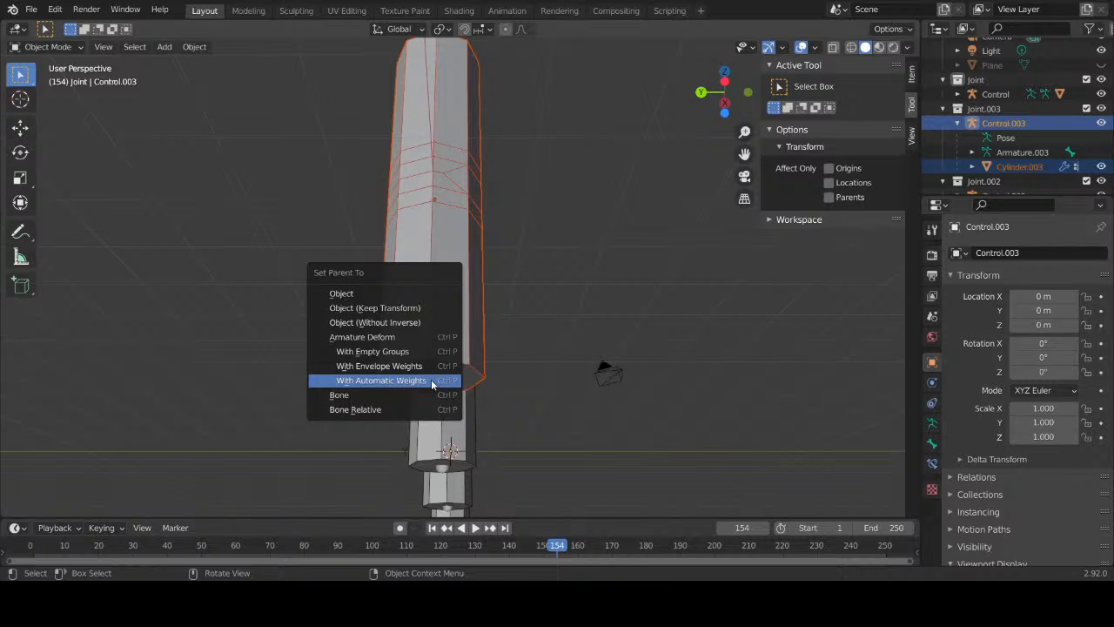
click(431, 383)
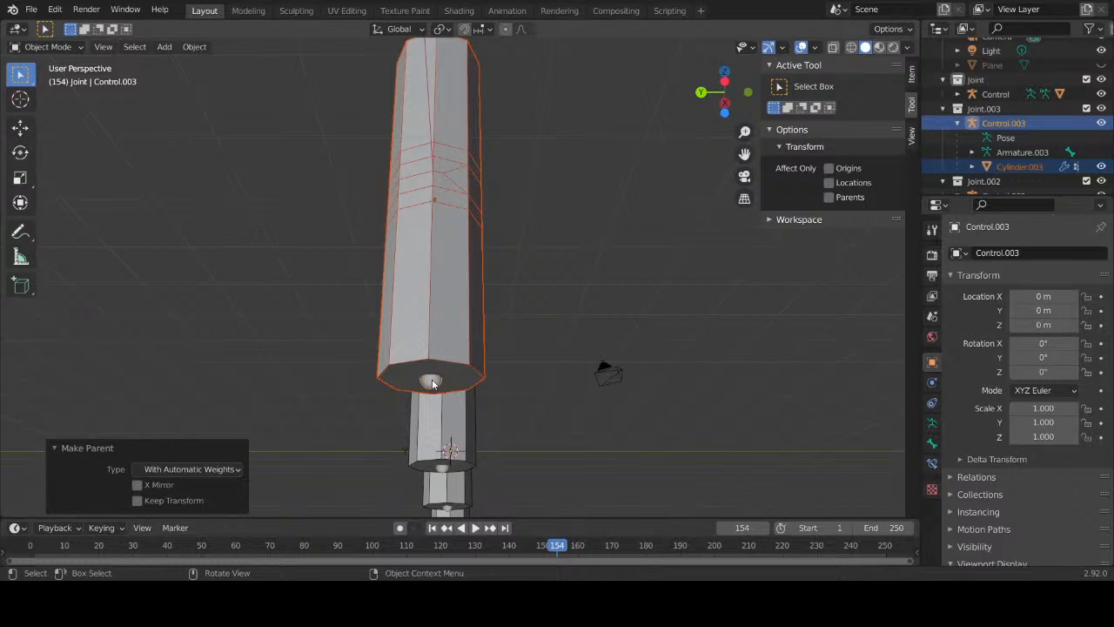
Step: Examine the triangular loop topology on the new joint's sides and compare it with the neighbouring joint variants
click(591, 318)
middle_drag(591, 318, 461, 306)
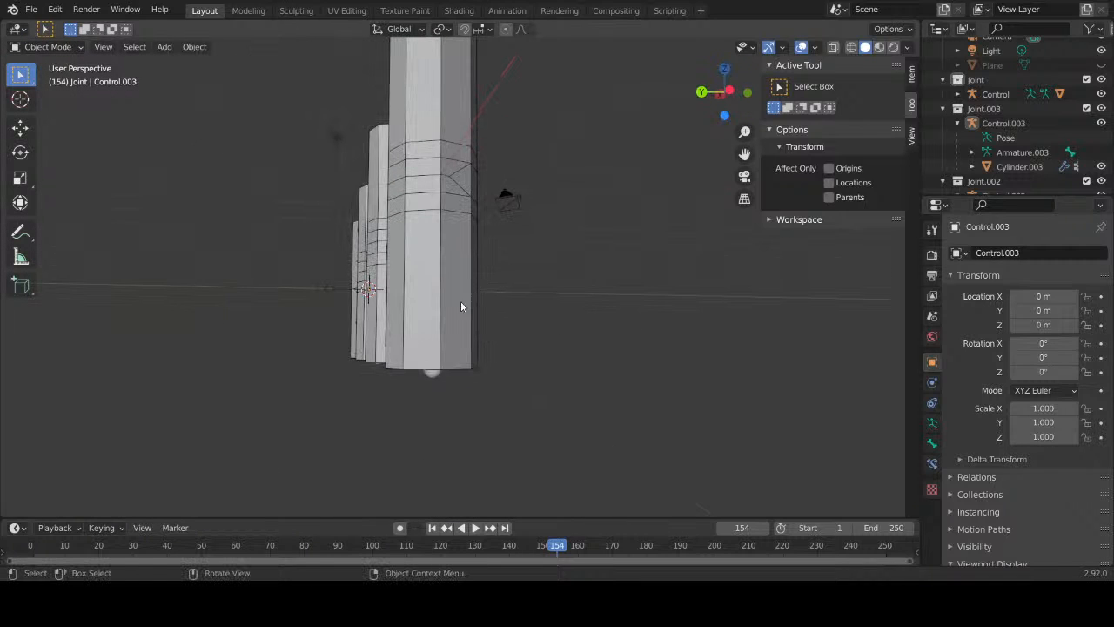
click(435, 375)
click(50, 47)
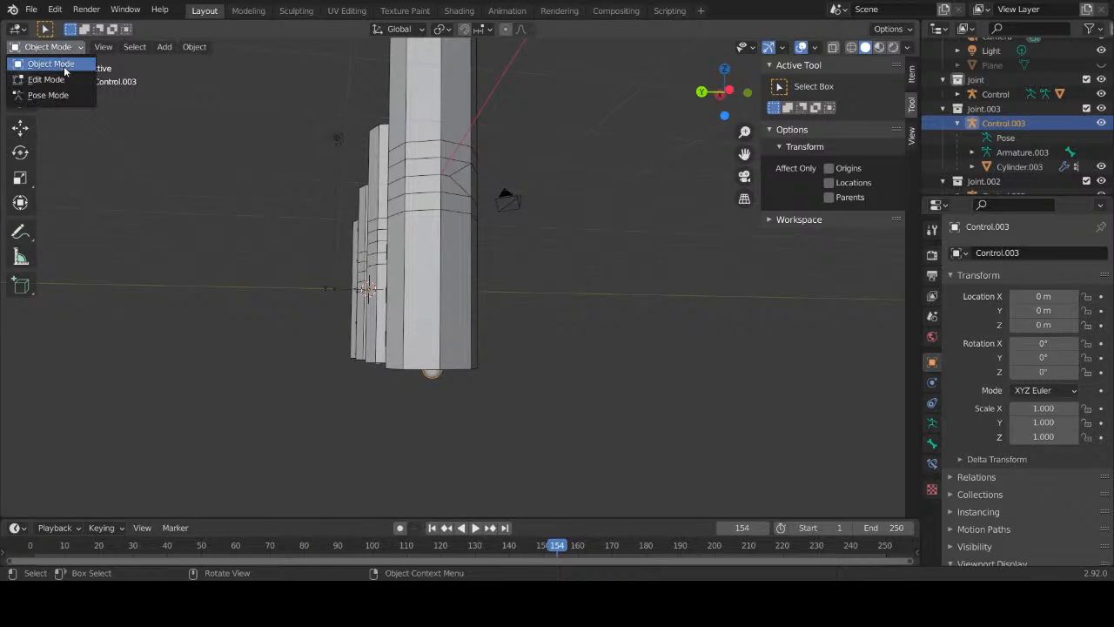
middle_drag(598, 205, 487, 228)
scroll(524, 230, up, 3)
scroll(516, 228, up, 1)
scroll(490, 227, down, 1)
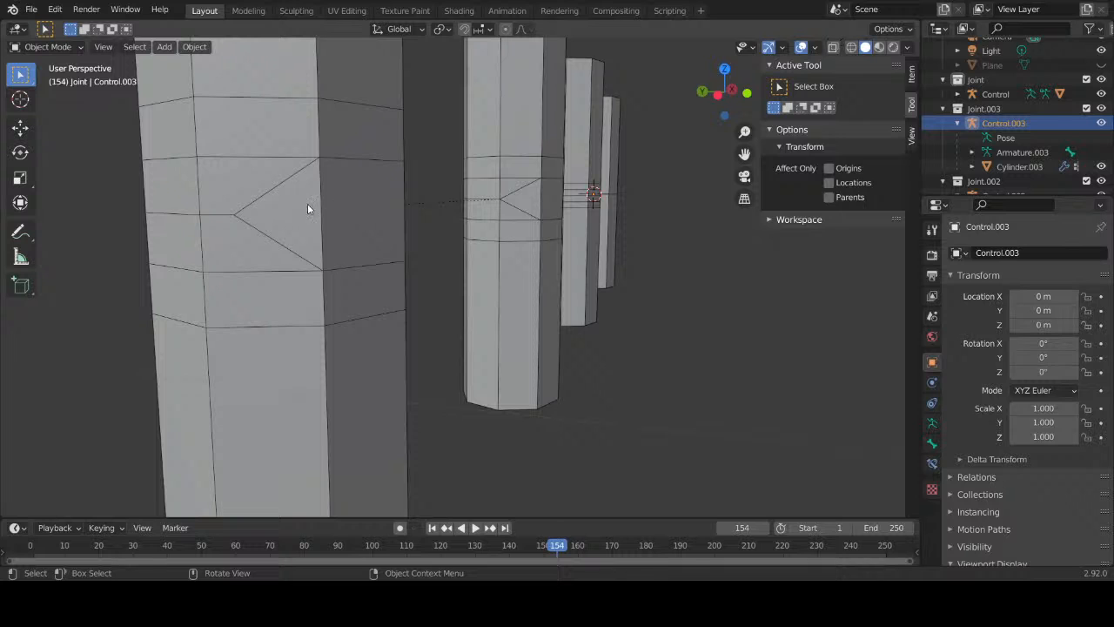
click(291, 207)
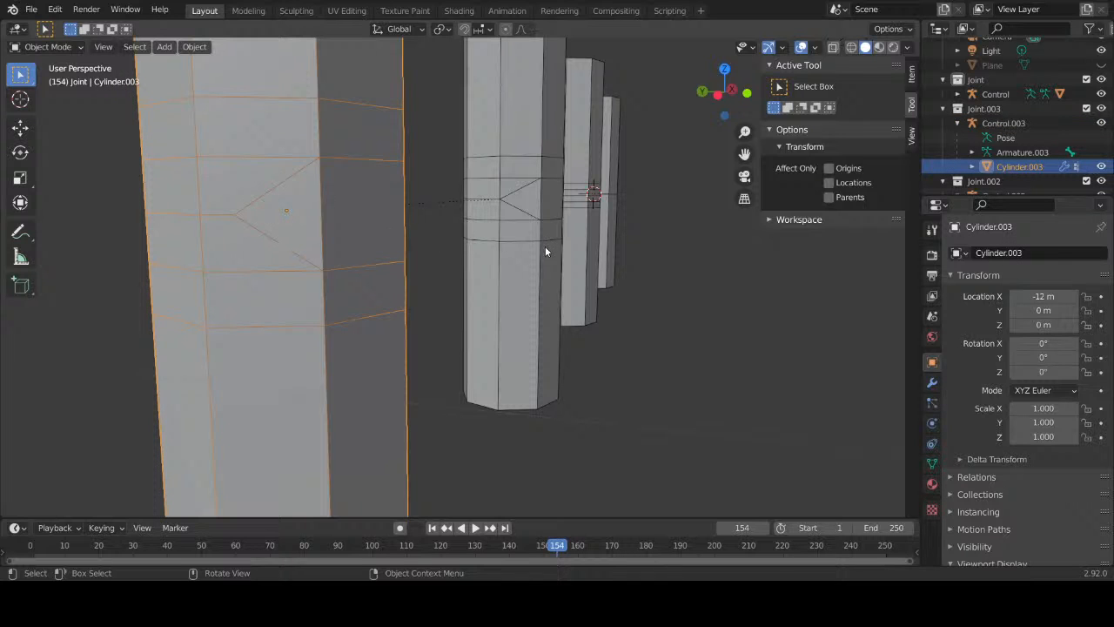
mouse_move(546, 251)
middle_down()
mouse_move(527, 270)
mouse_move(497, 268)
mouse_move(563, 265)
mouse_move(557, 258)
middle_up()
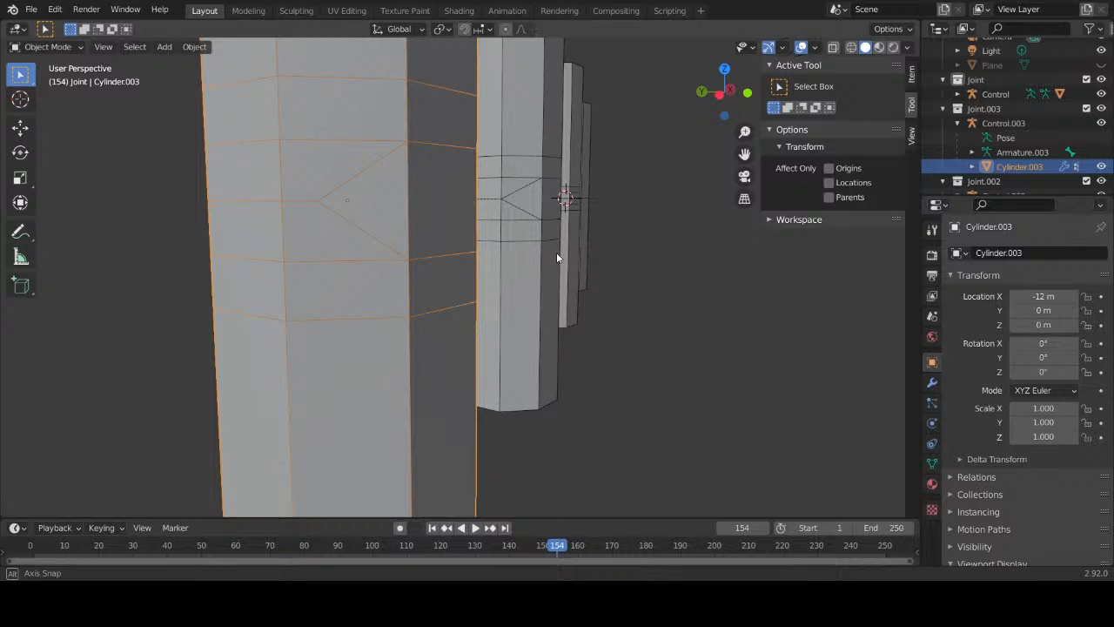
mouse_move(557, 258)
middle_down()
mouse_move(605, 261)
mouse_move(557, 266)
mouse_move(567, 254)
middle_up()
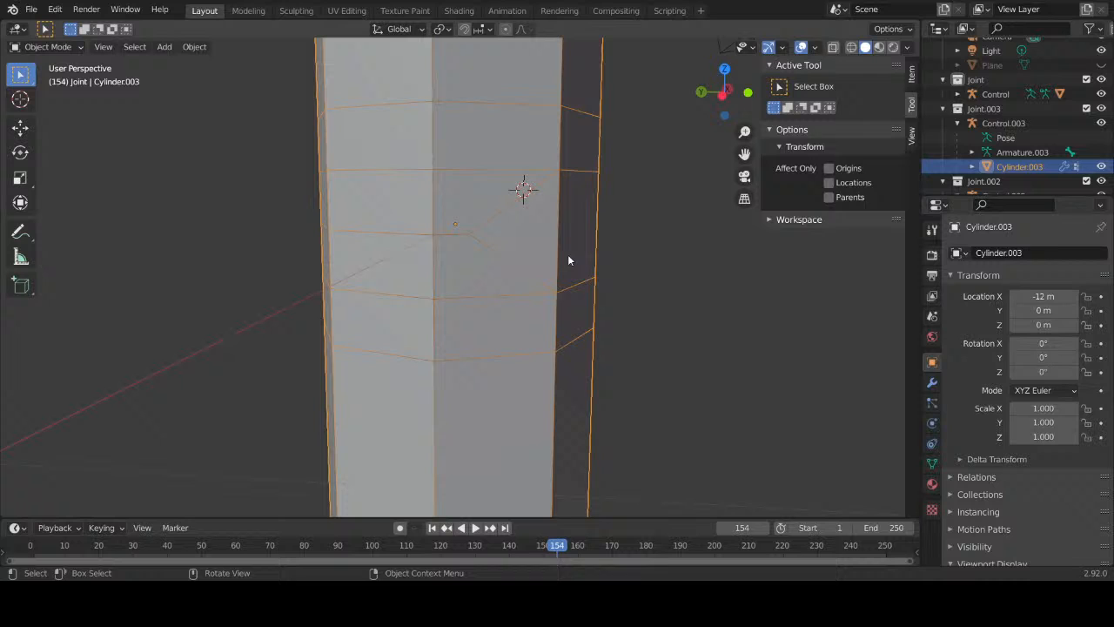
click(659, 253)
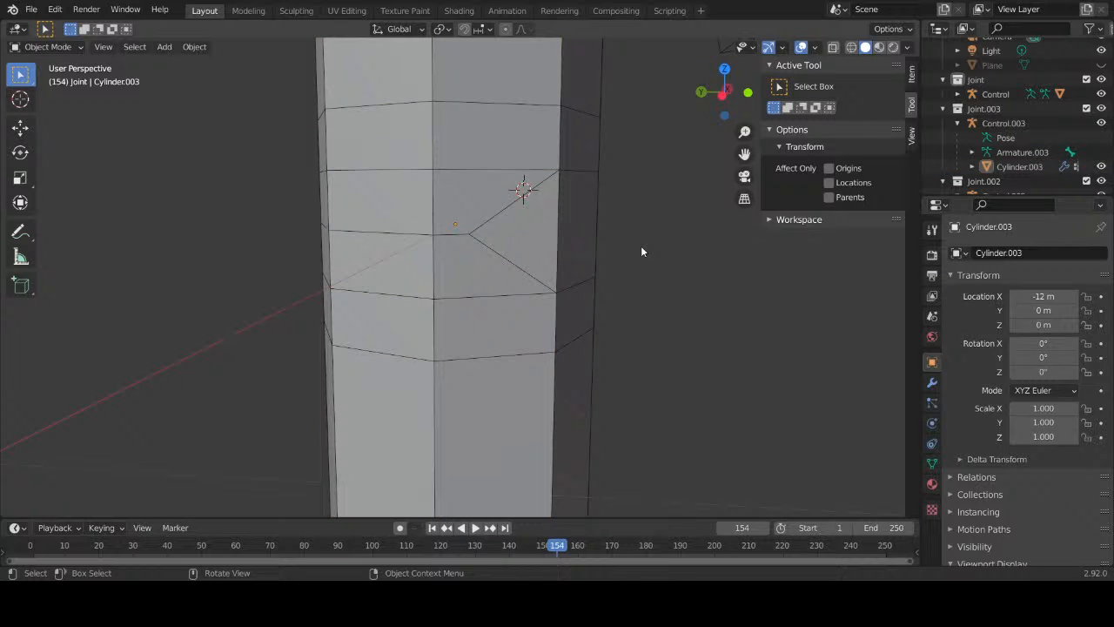
middle_drag(612, 251, 596, 271)
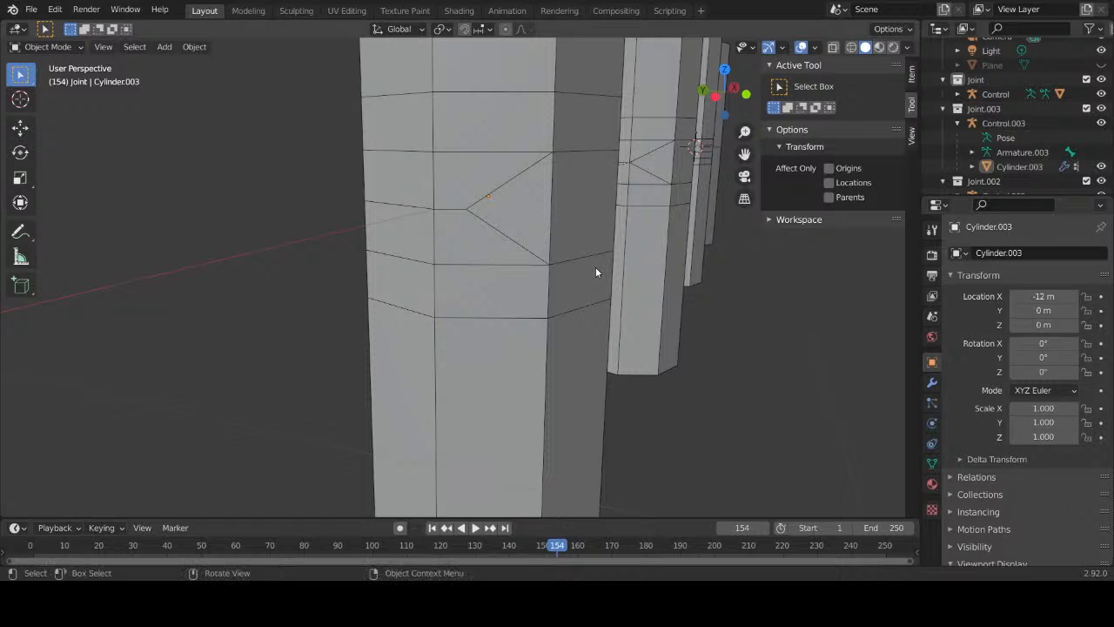
Step: Isolate the Joint.003 collection and open its cylinder for mesh editing
key(3)
click(487, 185)
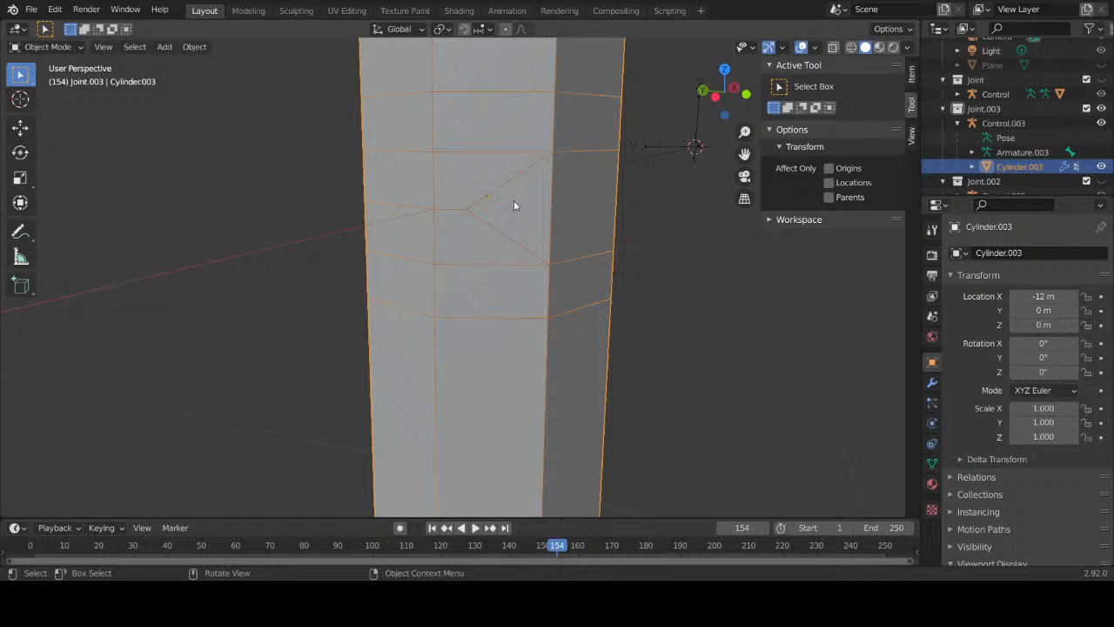
key(Tab)
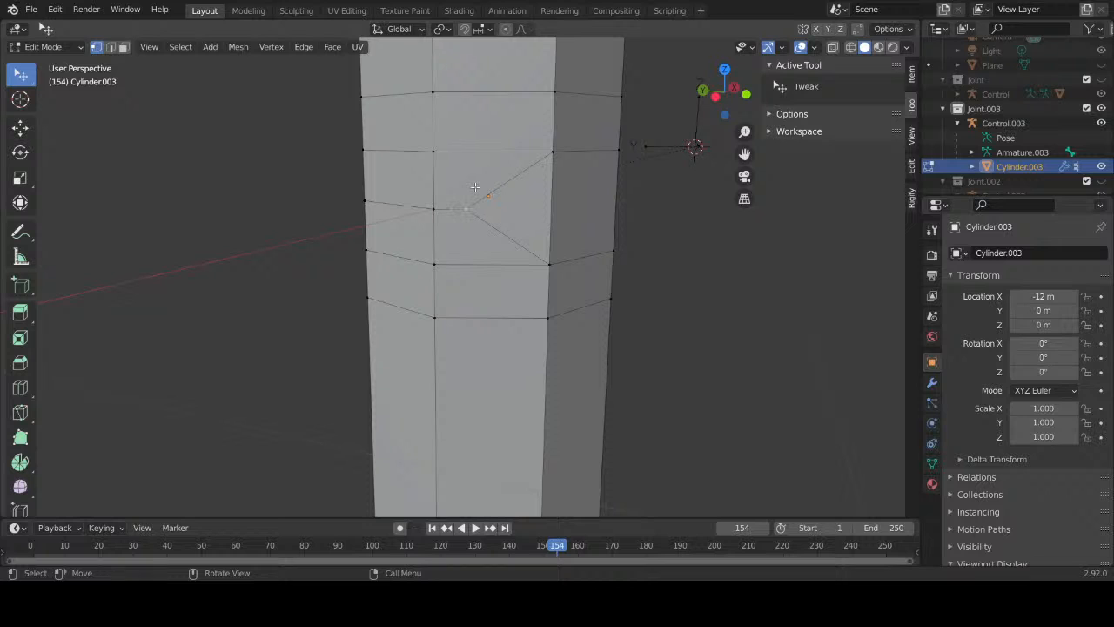
Step: Merge the triangle and the two faces above and below it into a single face on one side of the cylinder
key(3)
click(475, 186)
shift+click(484, 230)
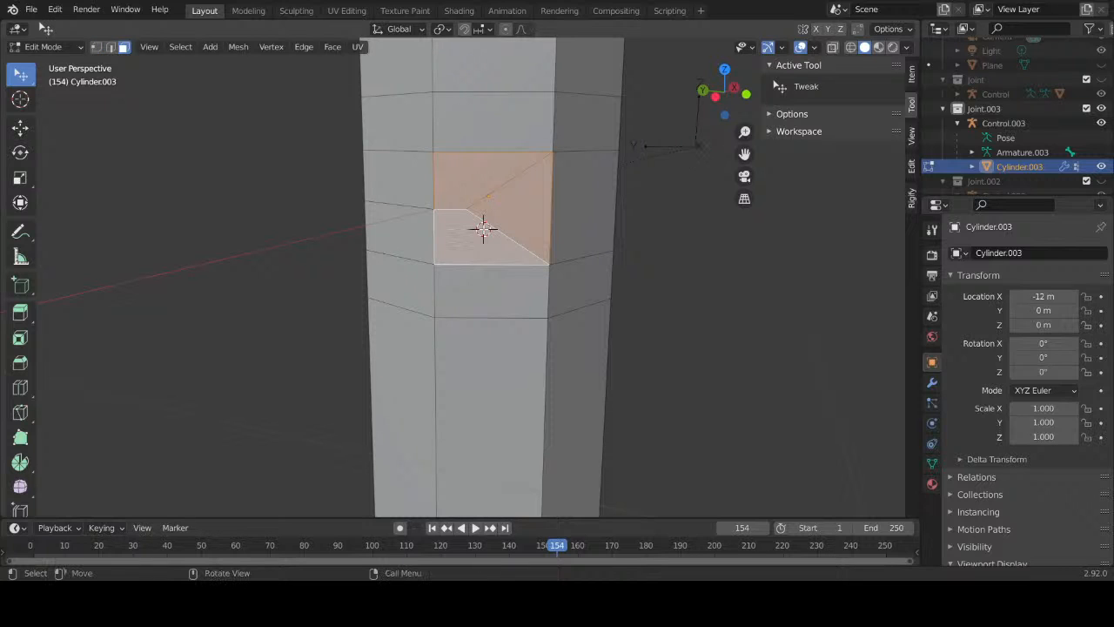
key(ctrl+z)
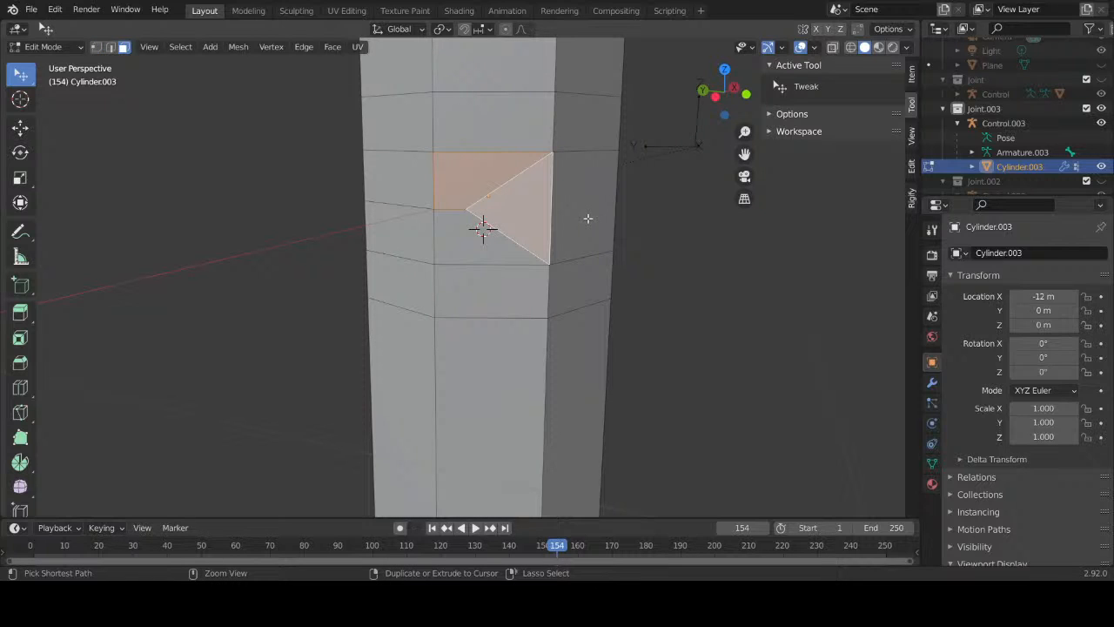
shift+click(444, 242)
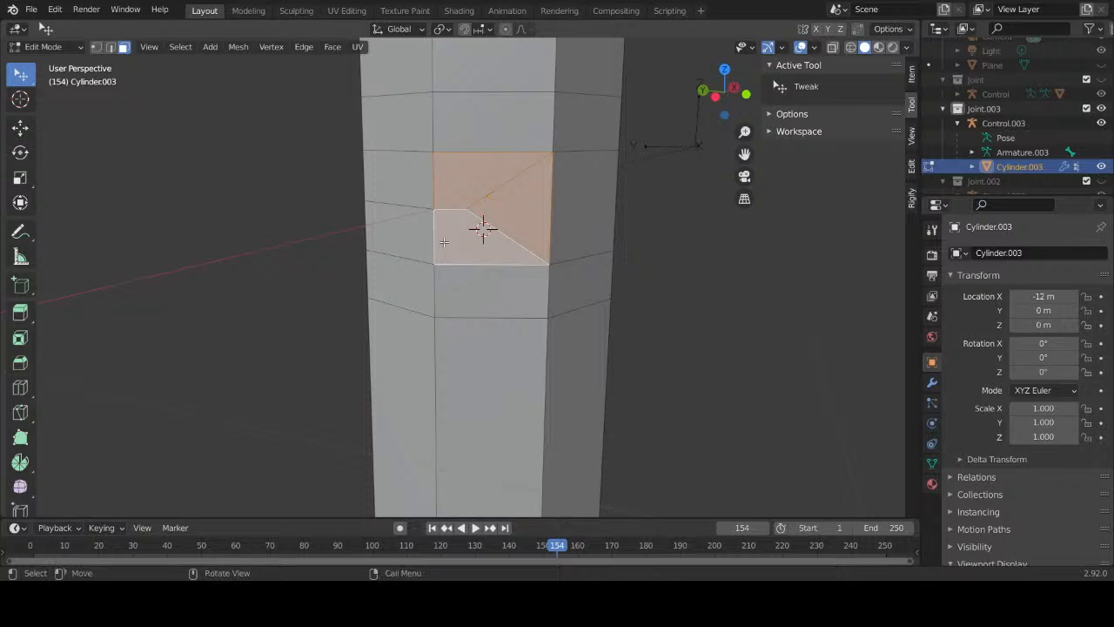
right_click(443, 242)
key(f)
Step: Merge the triangle and its two adjoining faces into a single face on the opposite side of the cylinder
middle_drag(620, 245, 559, 251)
click(702, 203)
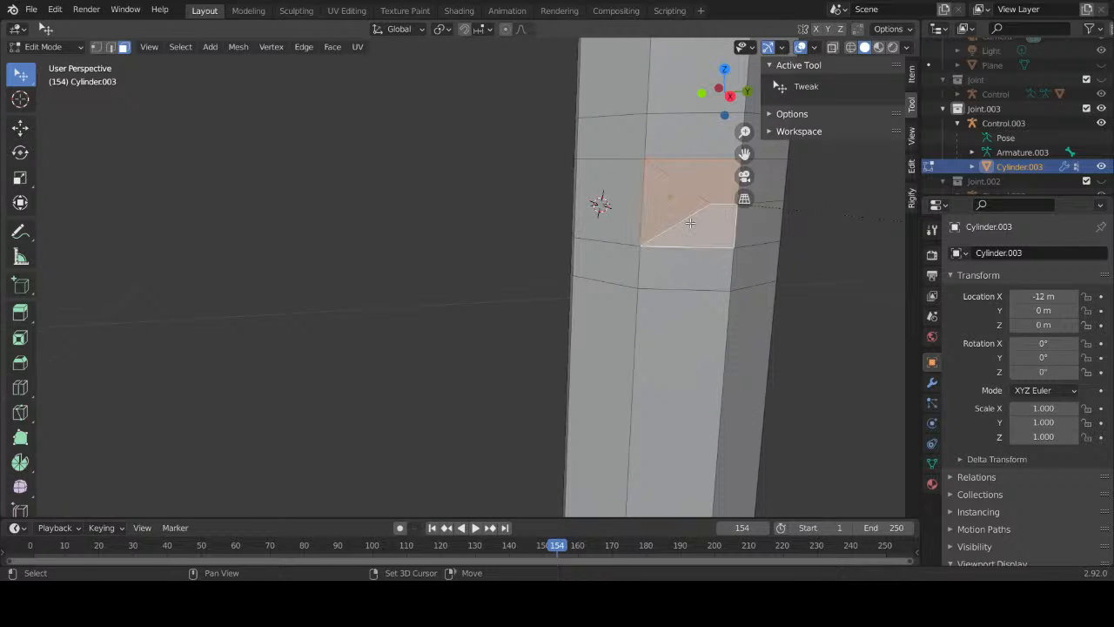
middle_drag(736, 230, 537, 258)
Step: Select the connected band of faces around the cylinder's middle, including the merged faces on both sides
shift+click(654, 202)
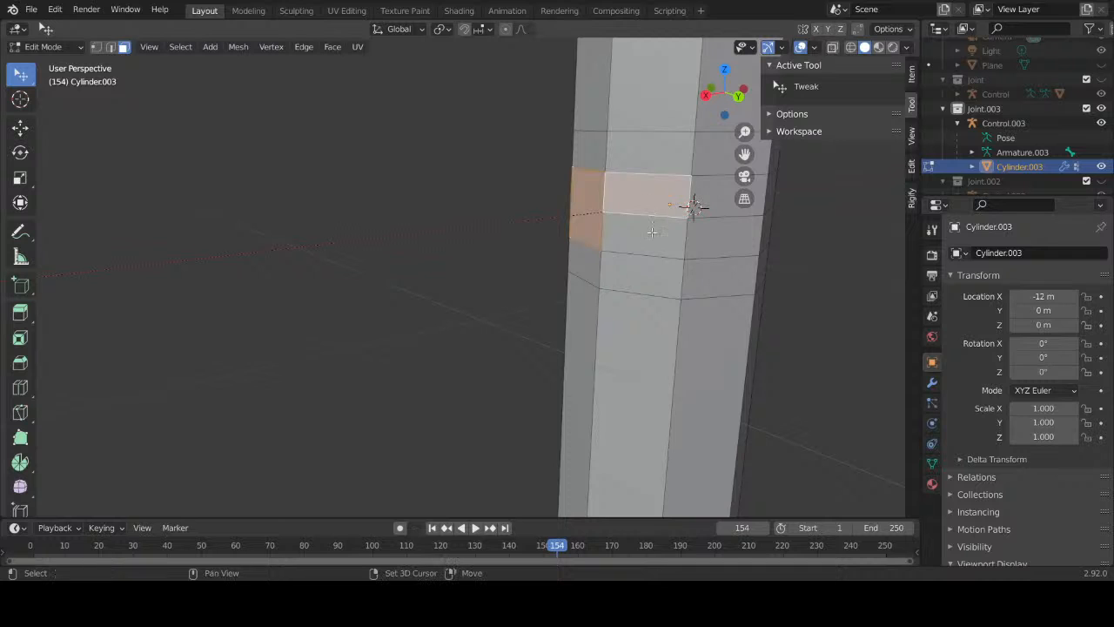
shift+click(655, 234)
shift+click(717, 237)
shift+click(725, 200)
middle_drag(734, 239, 639, 252)
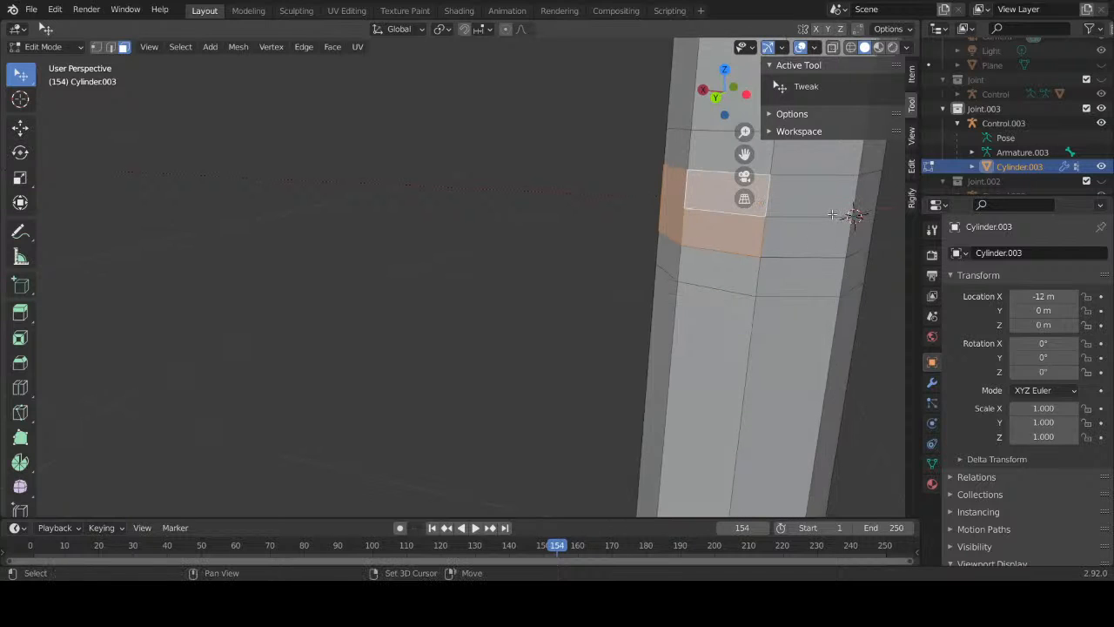
shift+click(816, 199)
shift+click(818, 236)
middle_drag(825, 238, 551, 253)
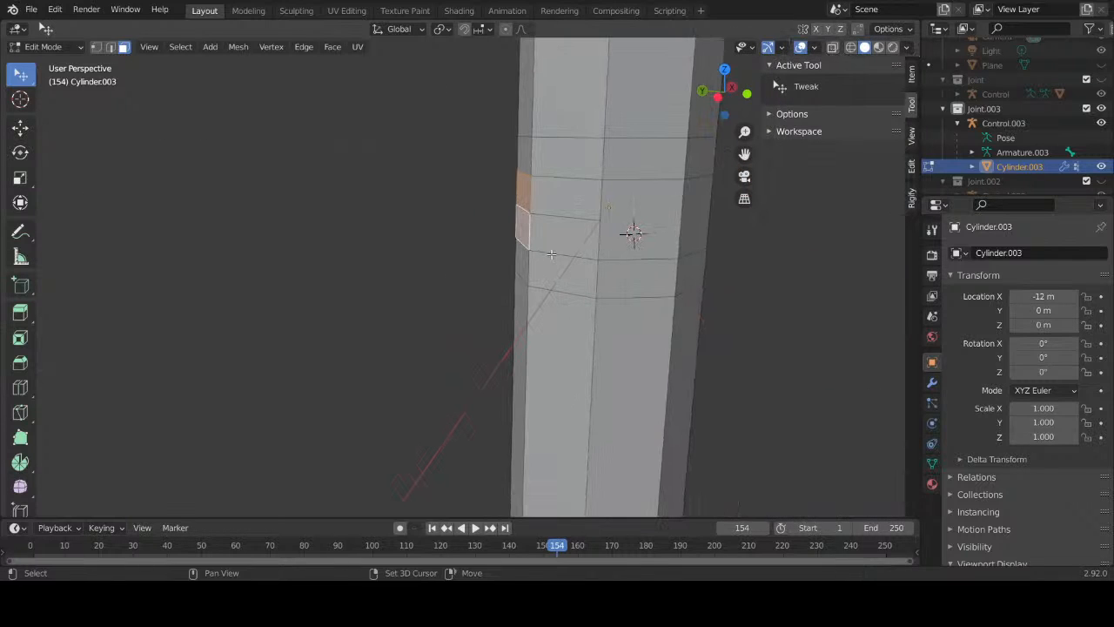
shift+click(563, 212)
shift+click(633, 228)
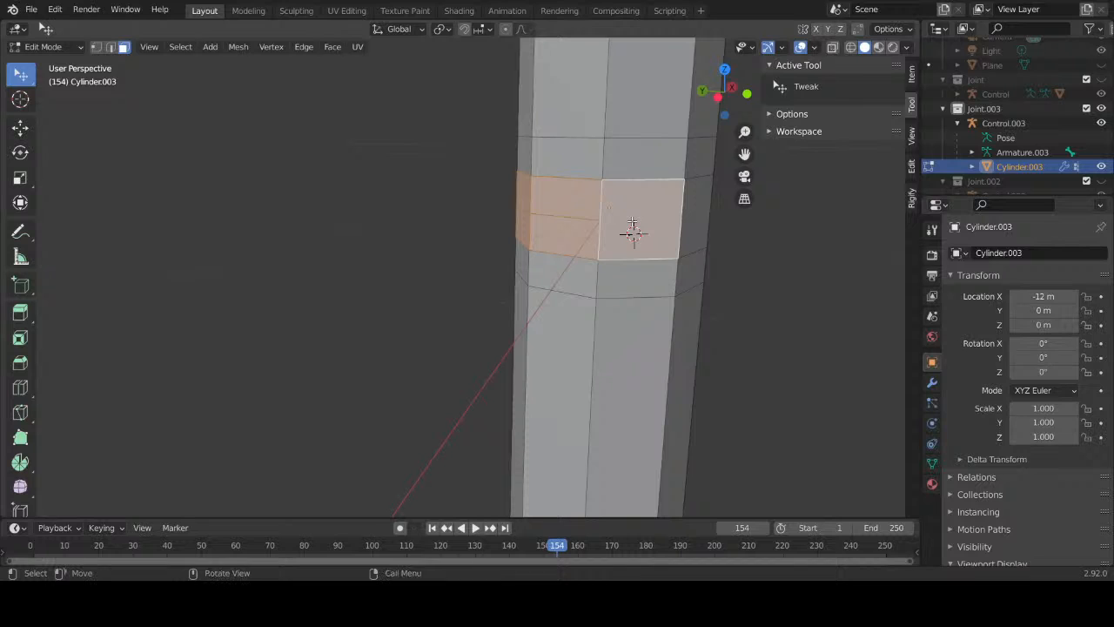
Step: Inset the selected band of faces with a thickness of about 0.13 m
key(i)
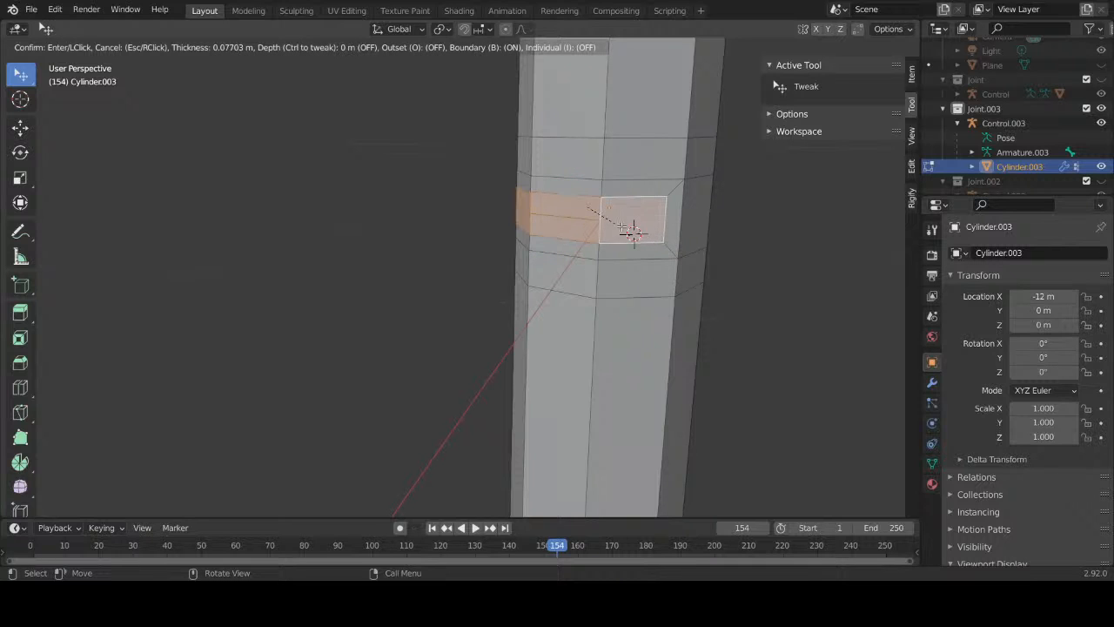
text(0.5)
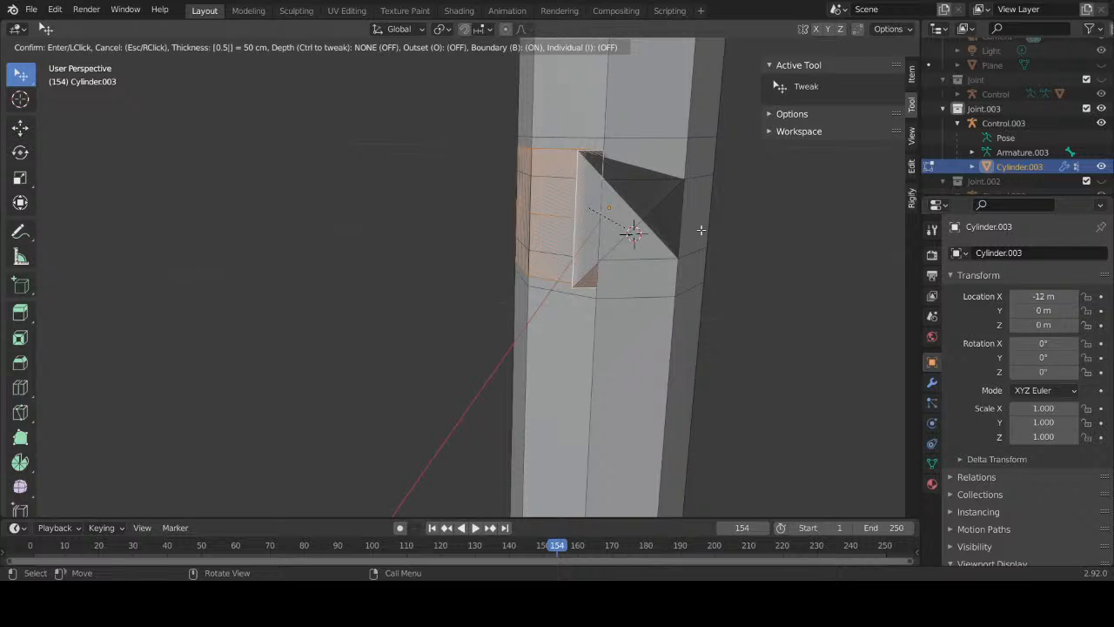
key(BackSpace)
text(0)
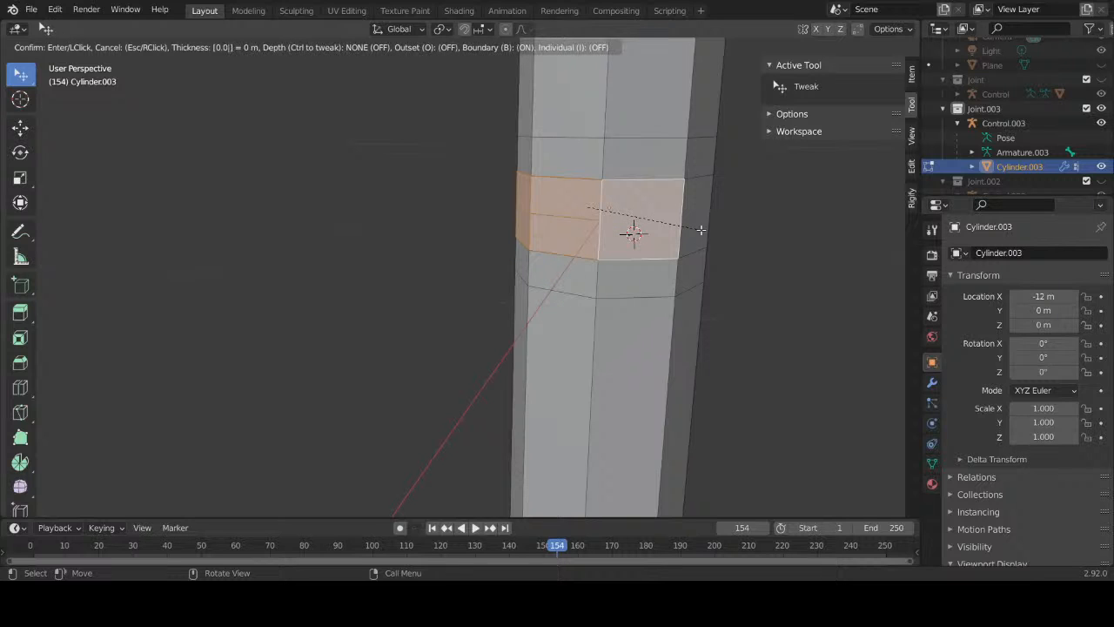
text(5)
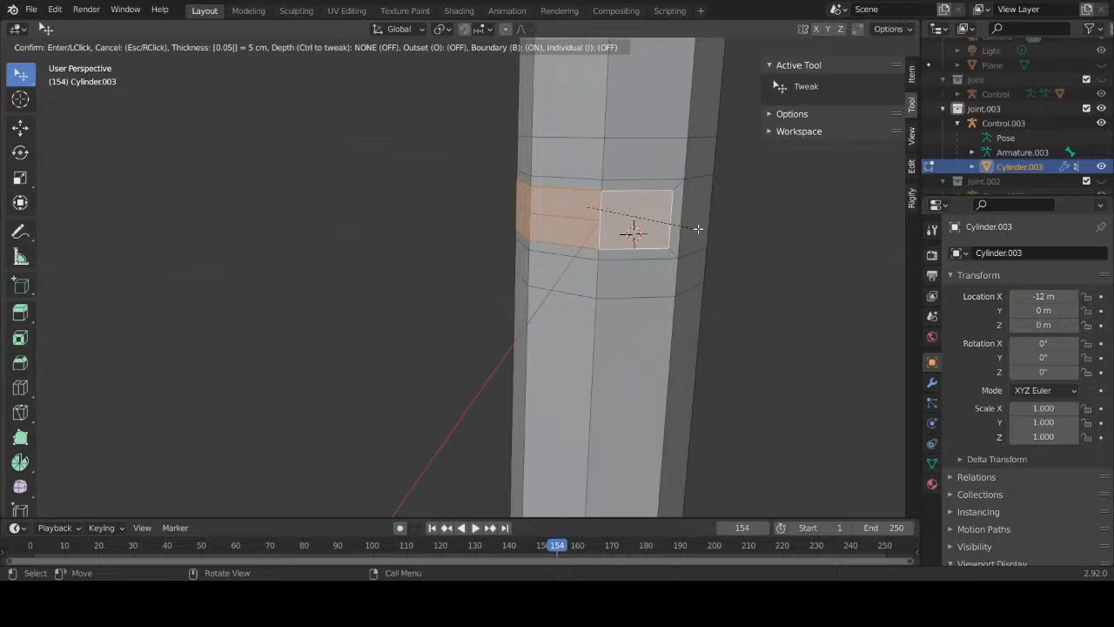
key(BackSpace)
key(BackSpace)
key(BackSpace)
key(BackSpace)
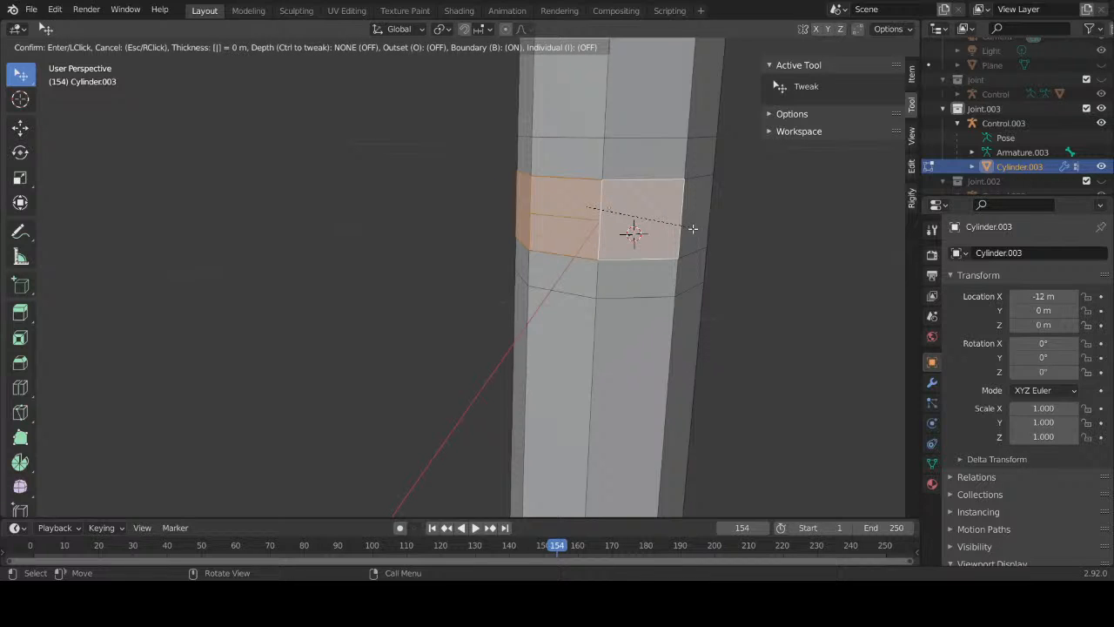
key(BackSpace)
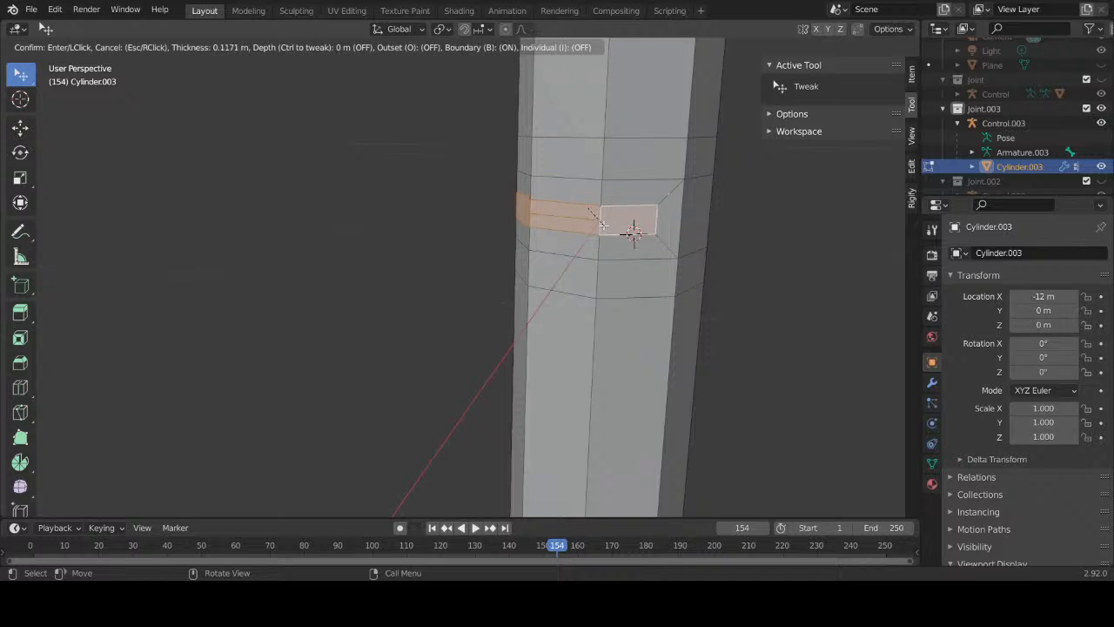
click(633, 228)
Step: Dissolve the edge loop running through the middle of the inset band
scroll(753, 205, up, 4)
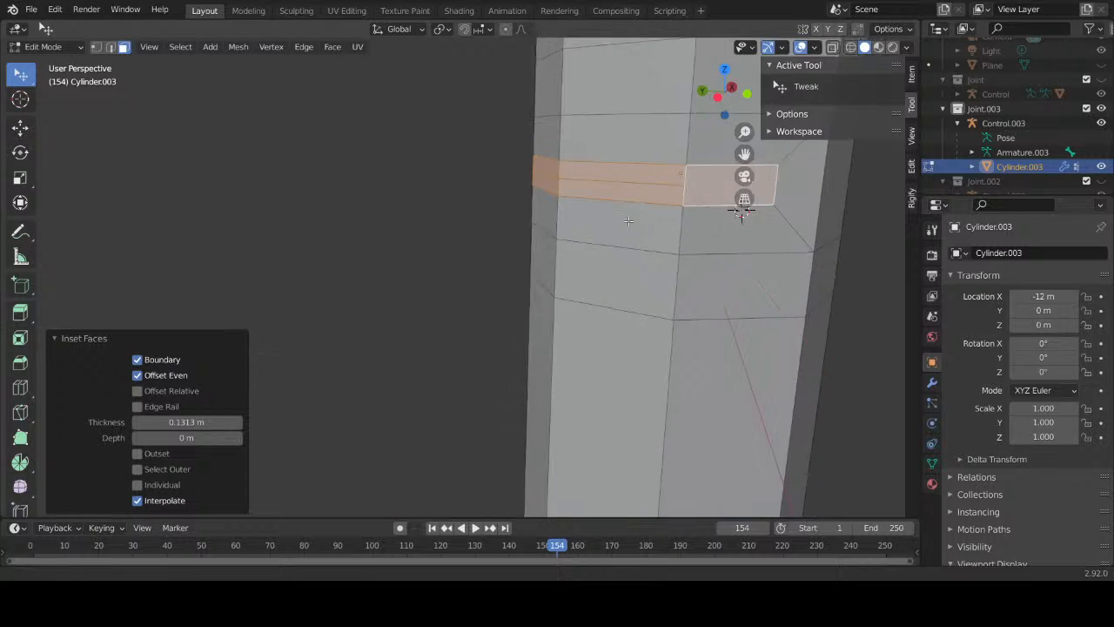
shift+middle_drag(627, 221, 598, 228)
click(607, 190)
key(2)
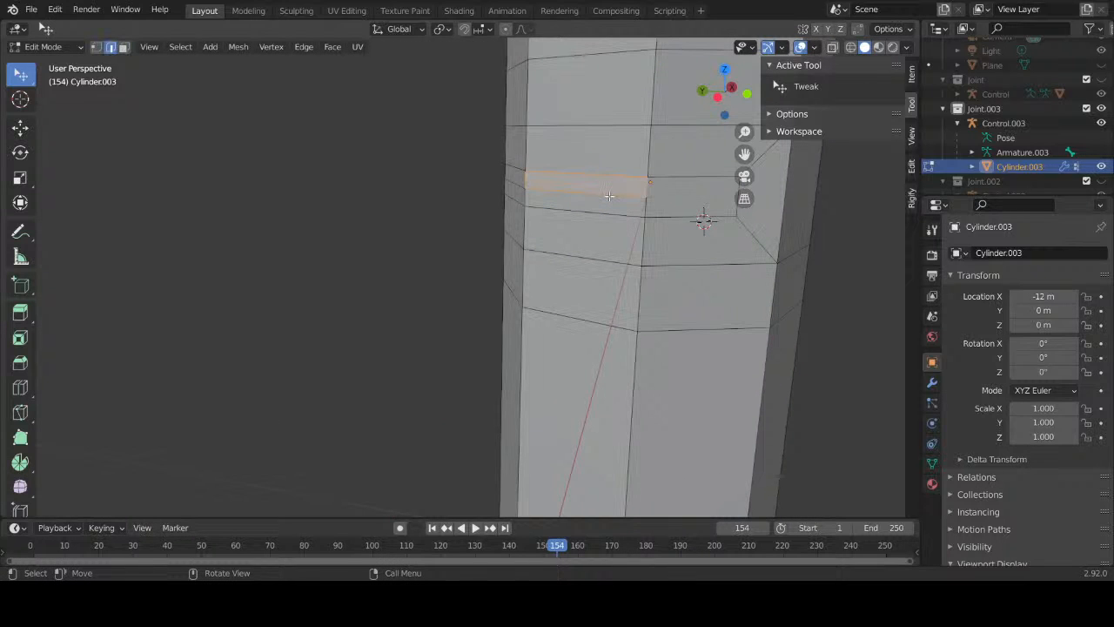
alt+click(609, 199)
right_click(610, 201)
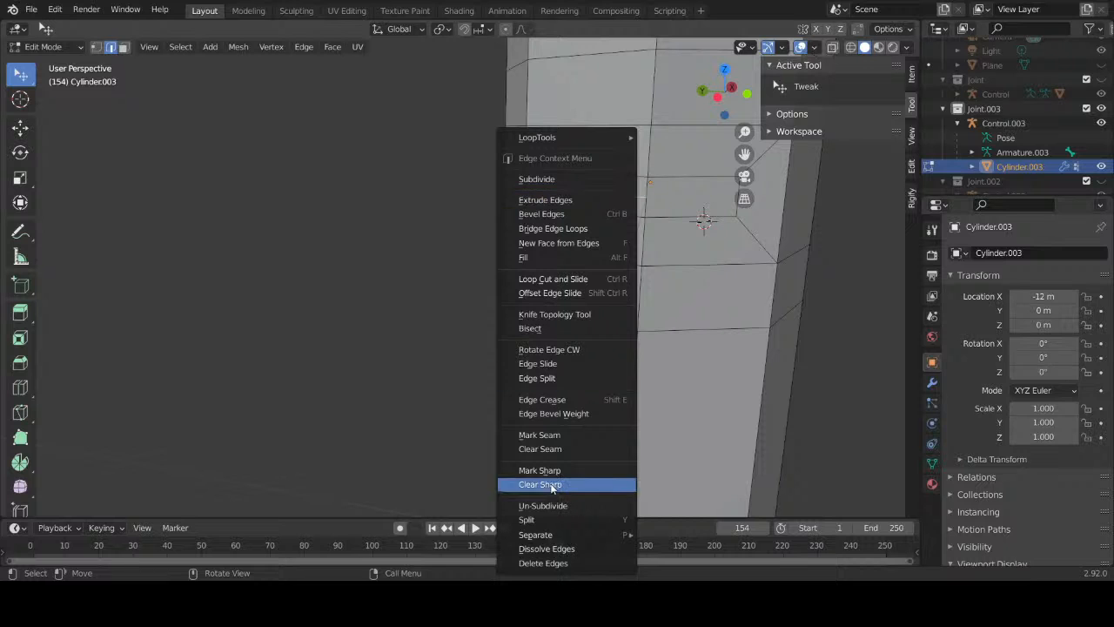
click(550, 548)
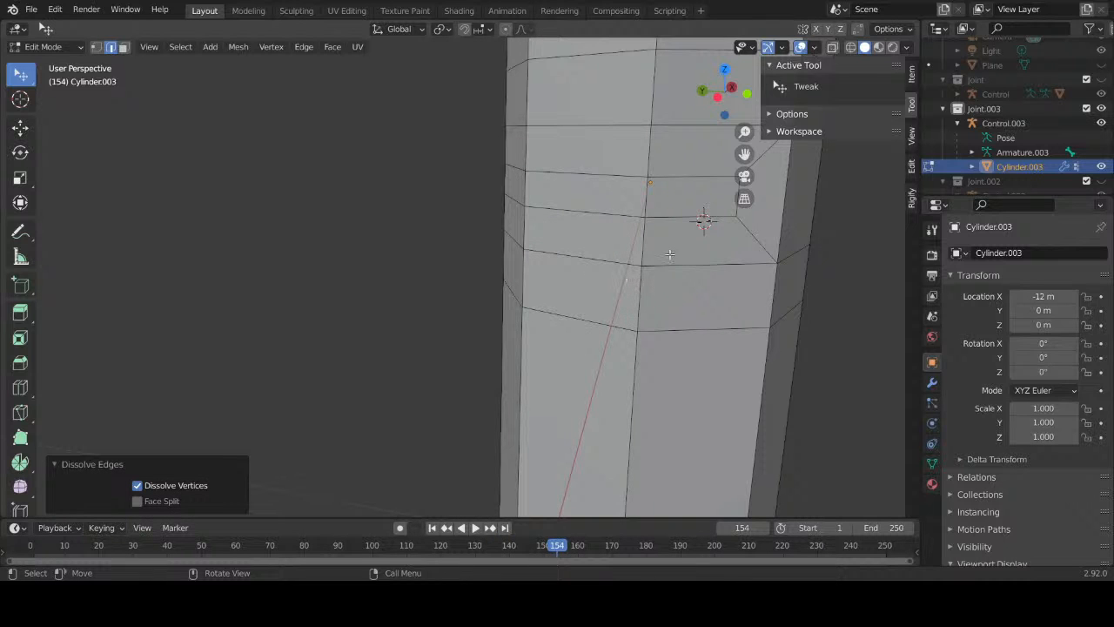
mouse_move(670, 254)
middle_down()
mouse_move(770, 252)
mouse_move(605, 263)
mouse_move(737, 252)
mouse_move(625, 250)
mouse_move(687, 266)
middle_up()
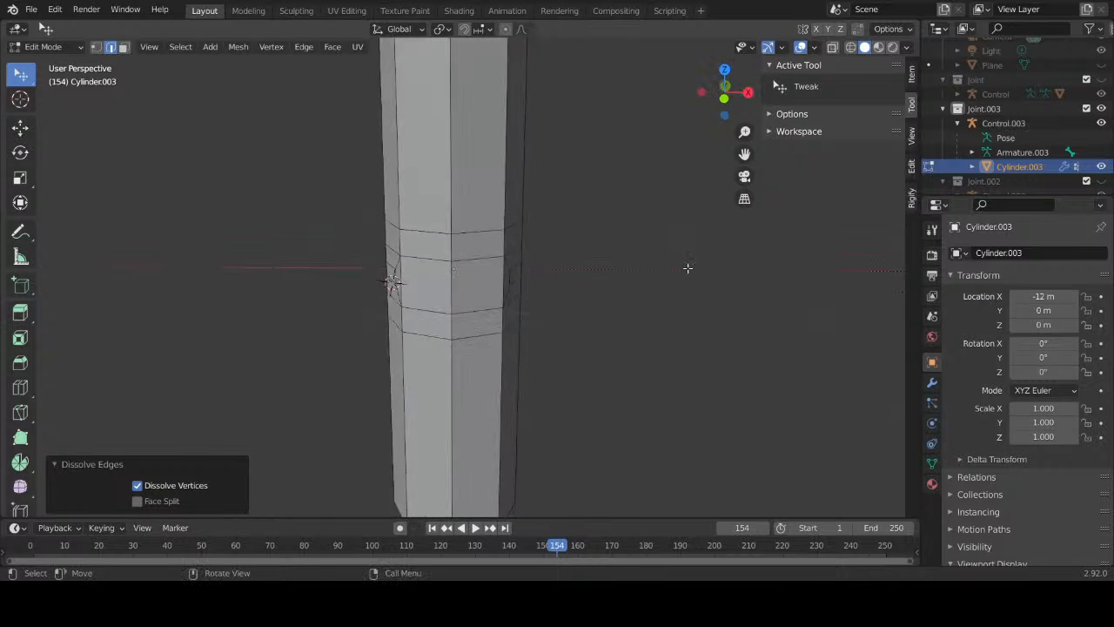
scroll(686, 266, down, 6)
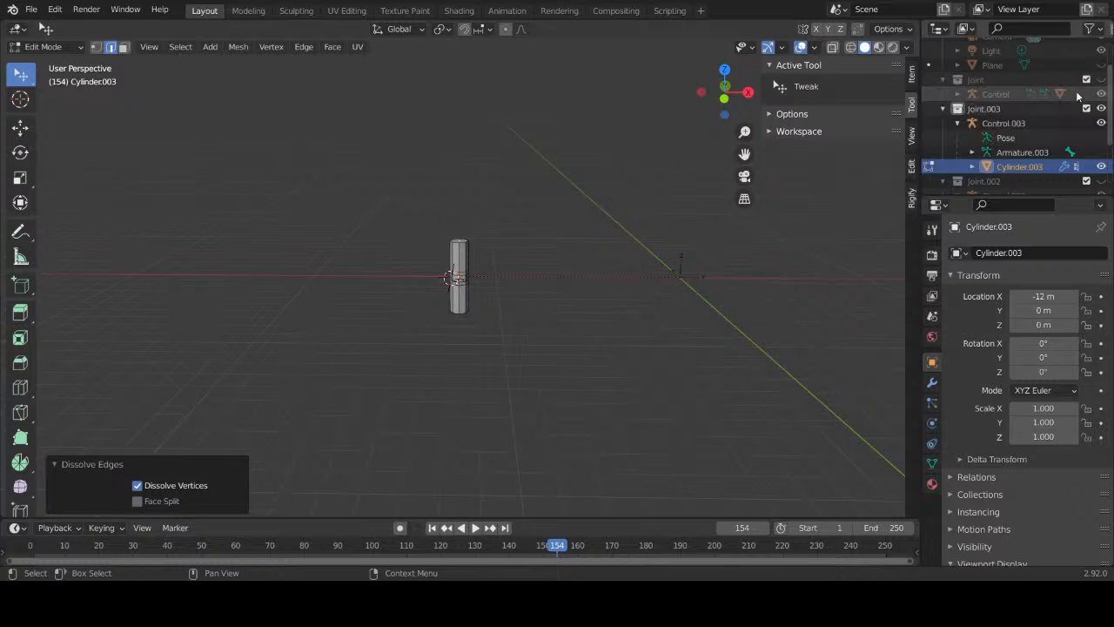
scroll(1101, 96, up, 2)
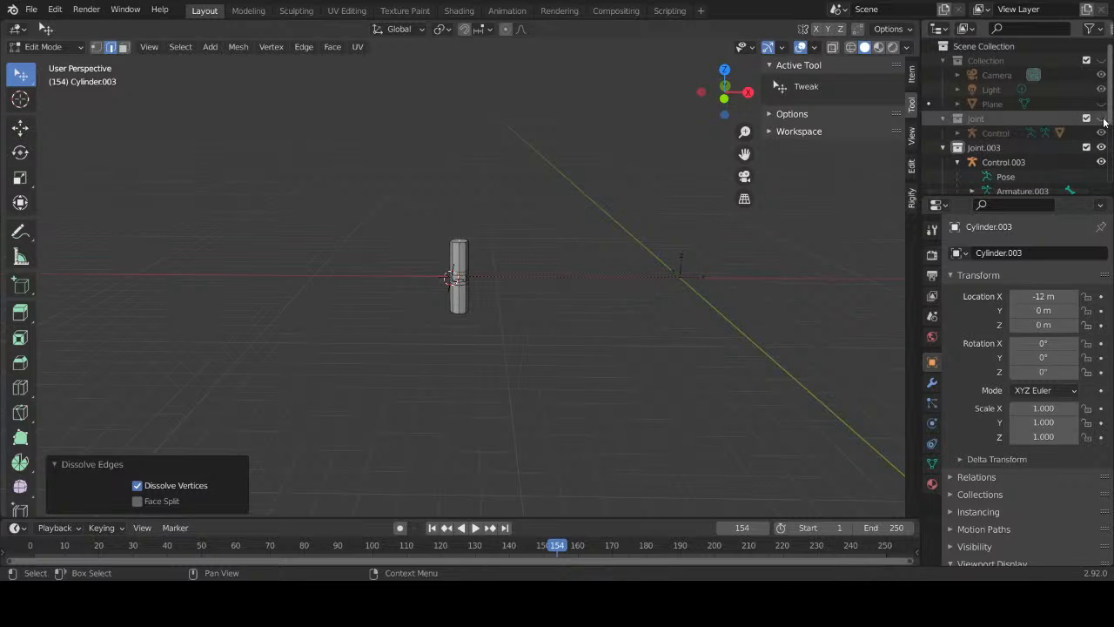
click(1102, 133)
scroll(1094, 124, down, 5)
click(1101, 127)
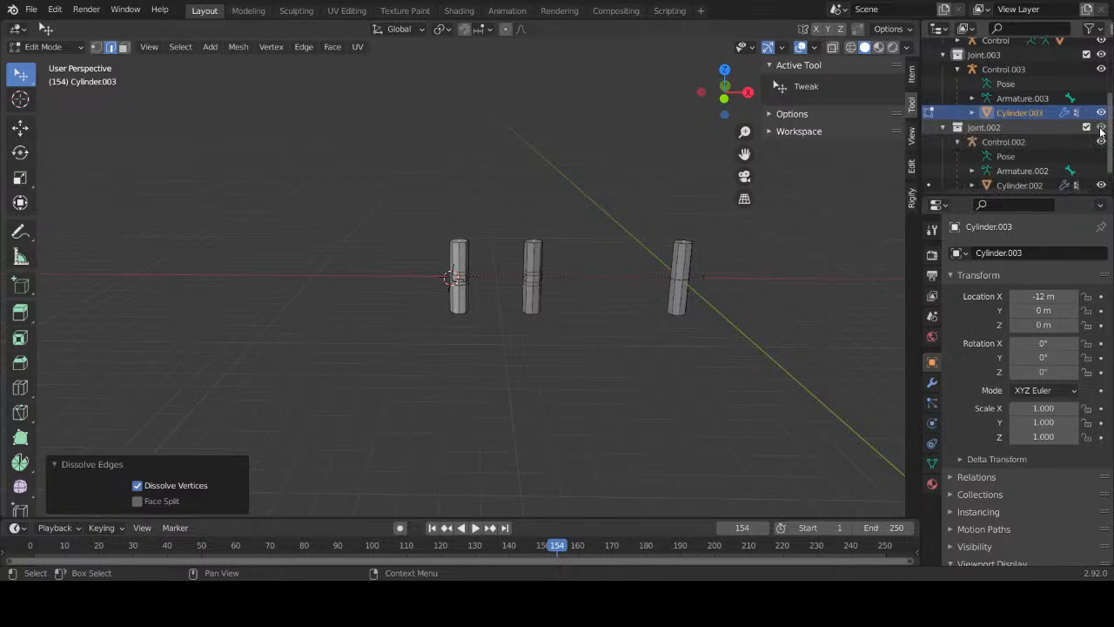
click(1101, 128)
scroll(1101, 81, up, 3)
click(1100, 72)
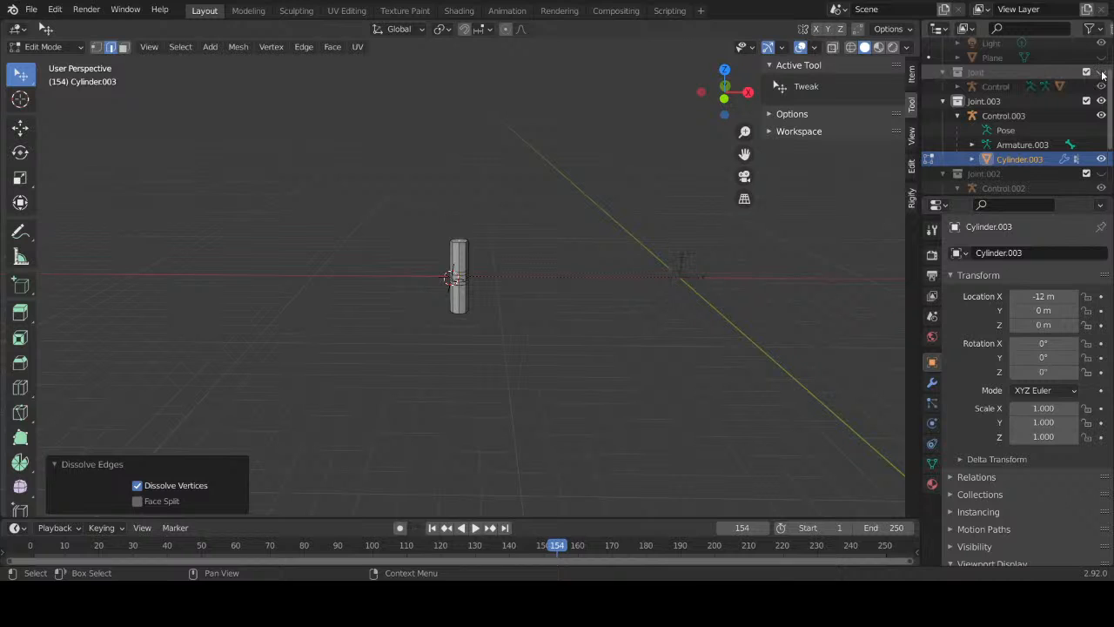
Step: Try to rotate the lower bone of the Control.003 armature in Pose Mode, and return to Object Mode
scroll(492, 252, up, 10)
mouse_move(493, 279)
middle_down()
mouse_move(523, 287)
mouse_move(629, 261)
mouse_move(495, 313)
mouse_move(501, 279)
middle_up()
scroll(502, 280, down, 5)
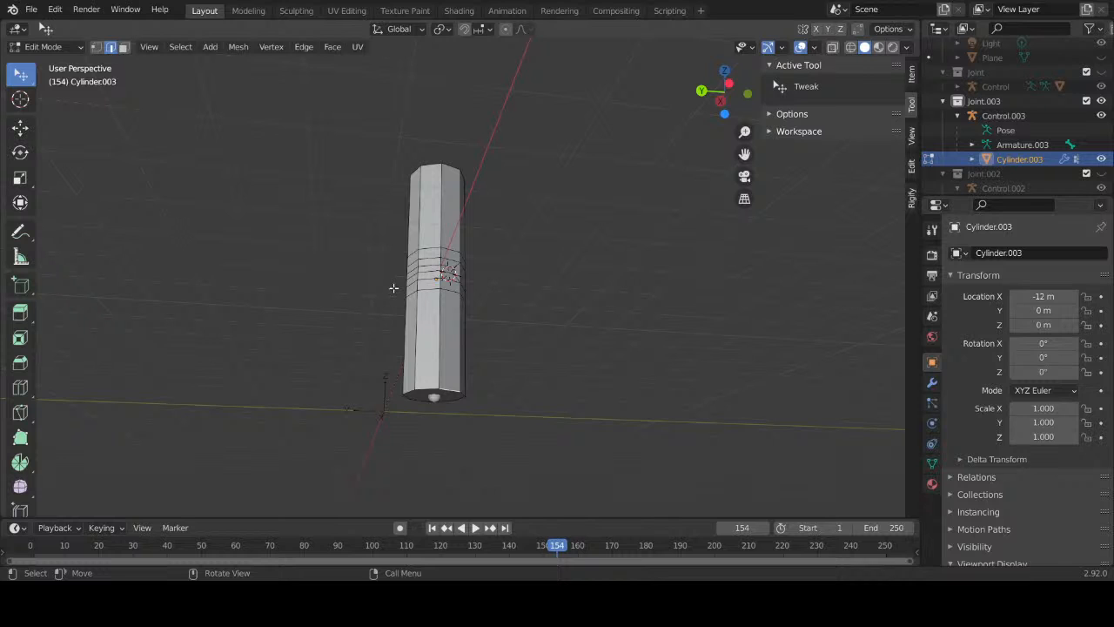
key(Tab)
click(430, 398)
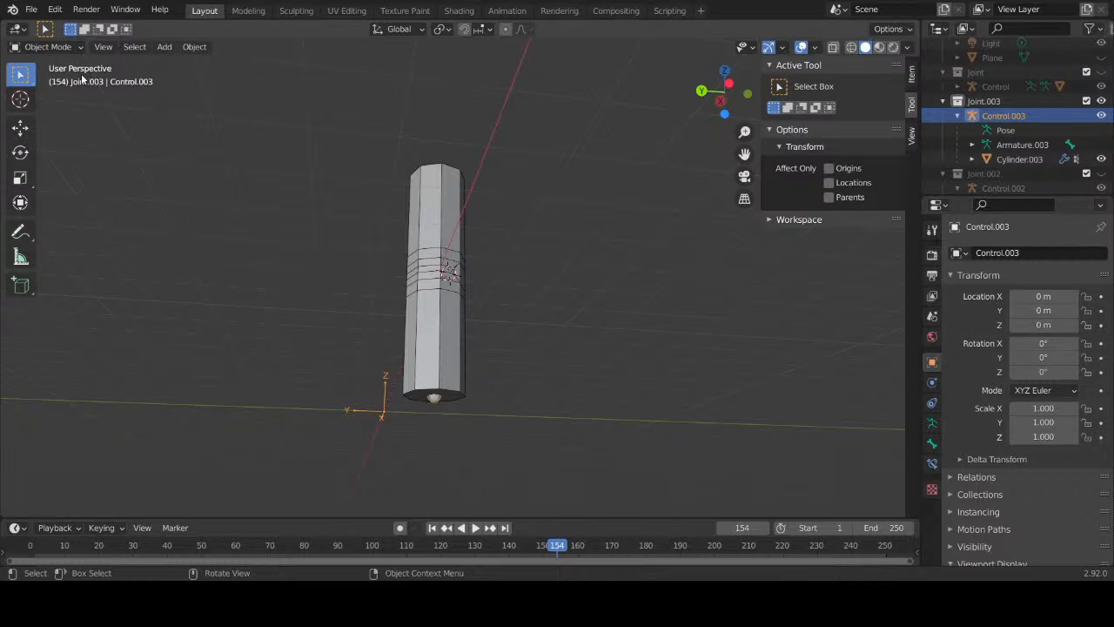
click(70, 49)
click(65, 96)
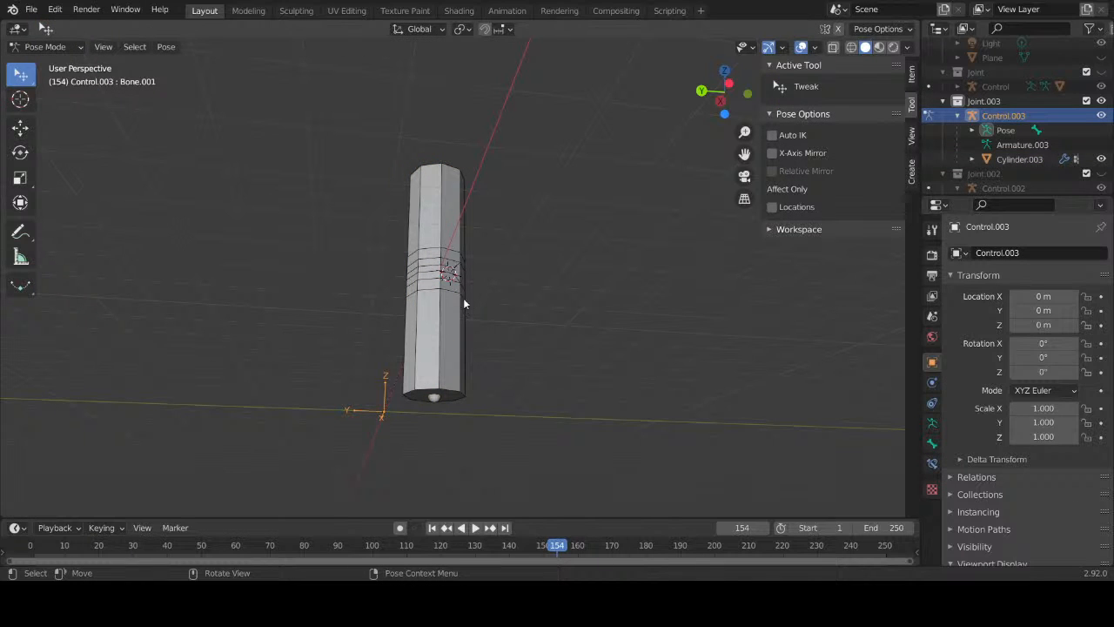
middle_drag(496, 253, 505, 313)
key(r)
right_click(525, 312)
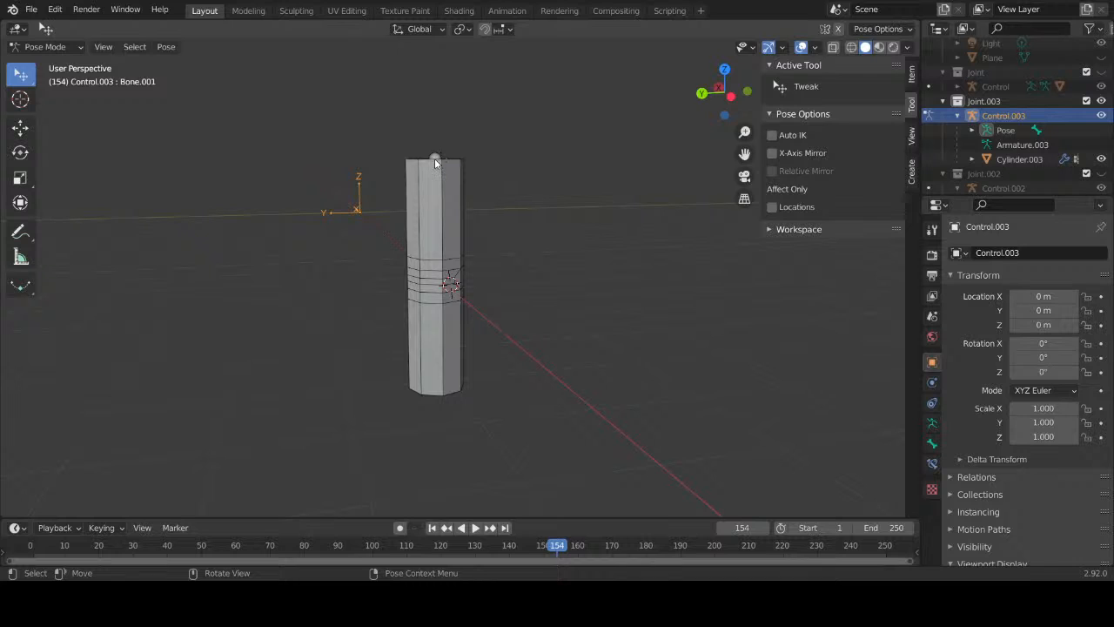
key(Tab)
click(47, 46)
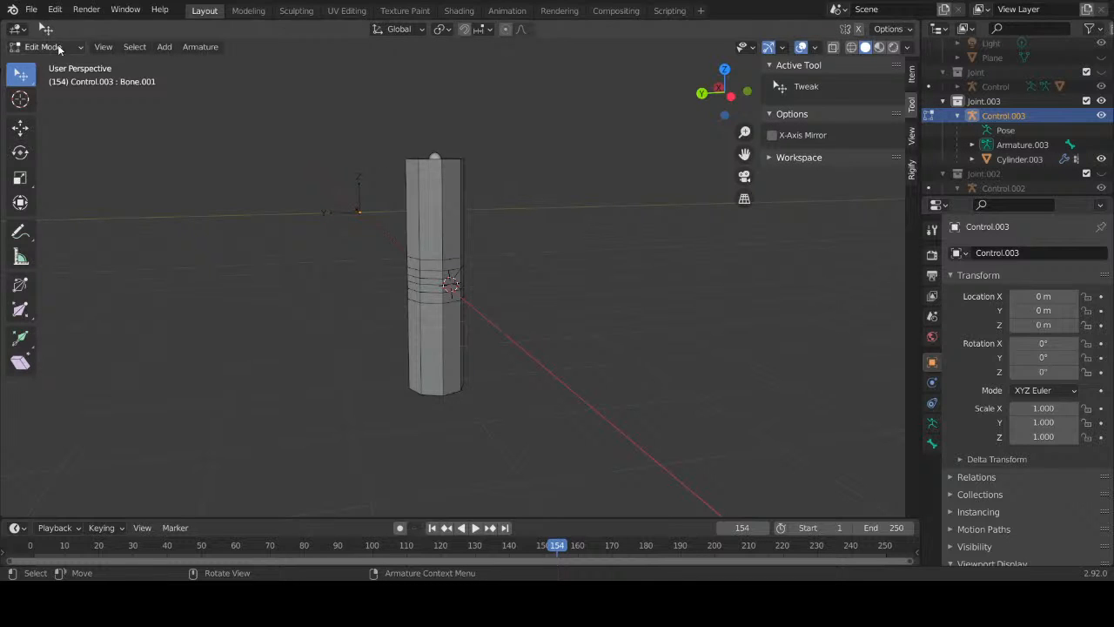
click(87, 66)
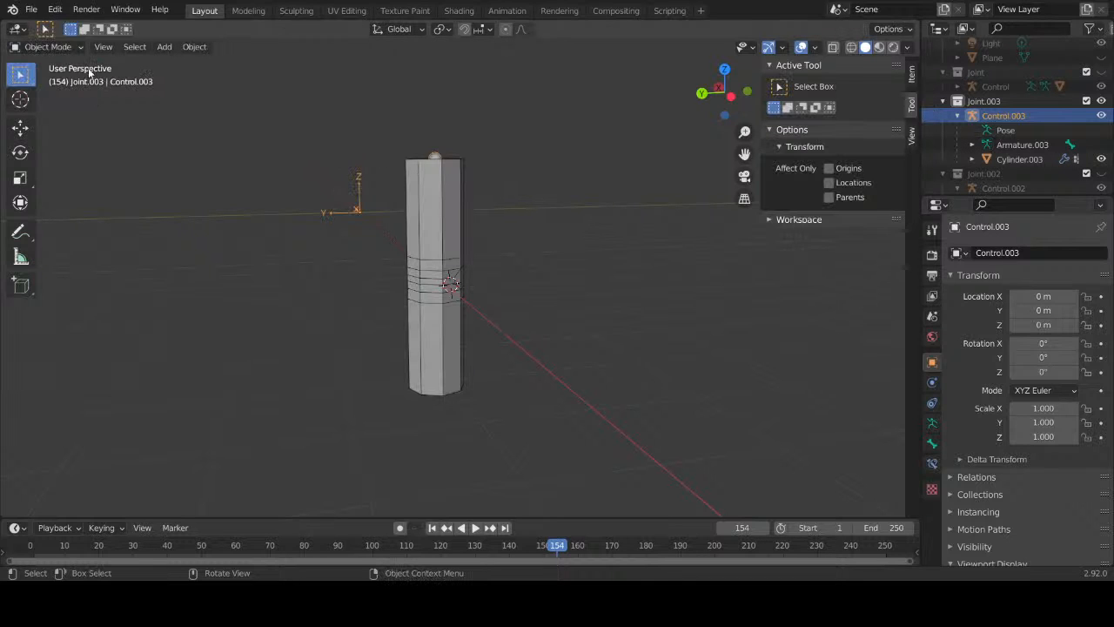
Step: Apply all transforms to the Control.003 armature
click(432, 154)
key(ctrl+a)
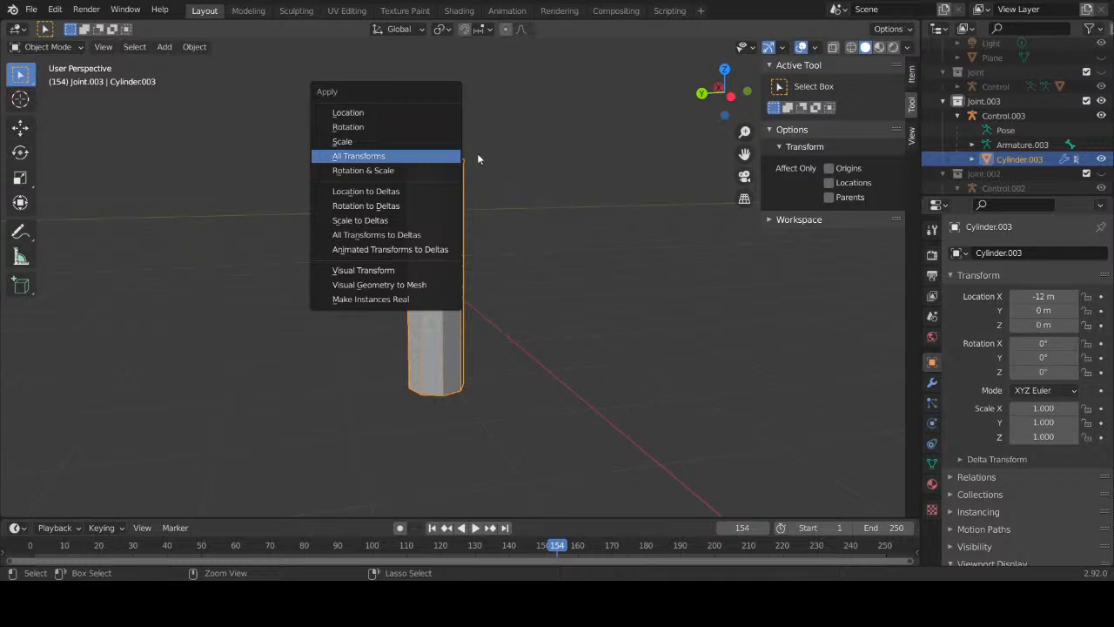
click(436, 158)
key(ctrl+a)
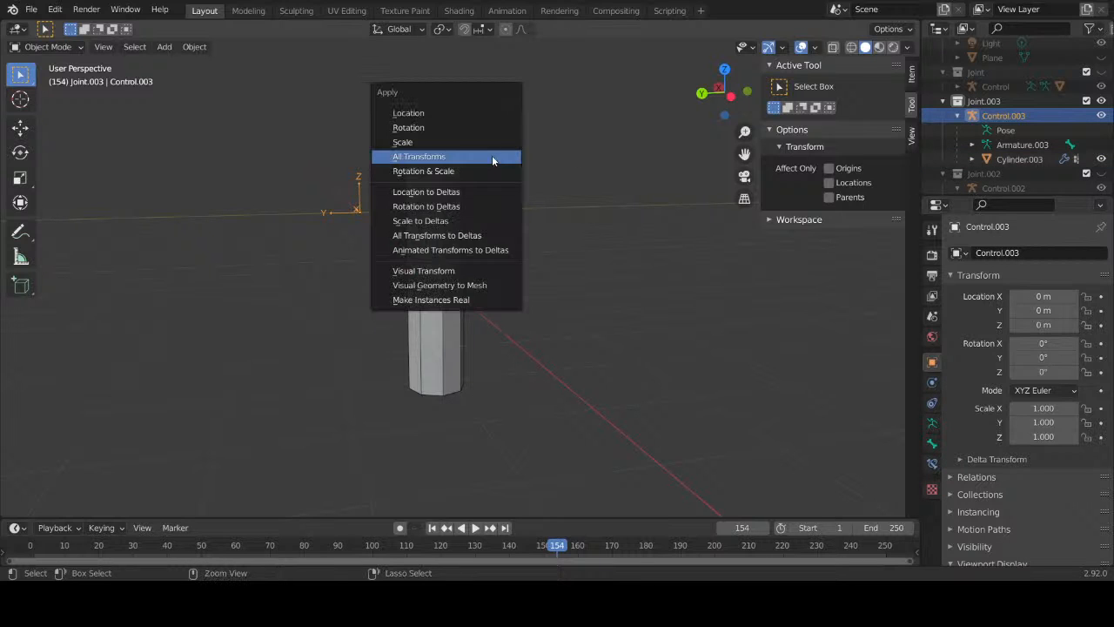
click(493, 158)
Step: Parent Cylinder.003 to the Control.003 armature with automatic weights
click(457, 186)
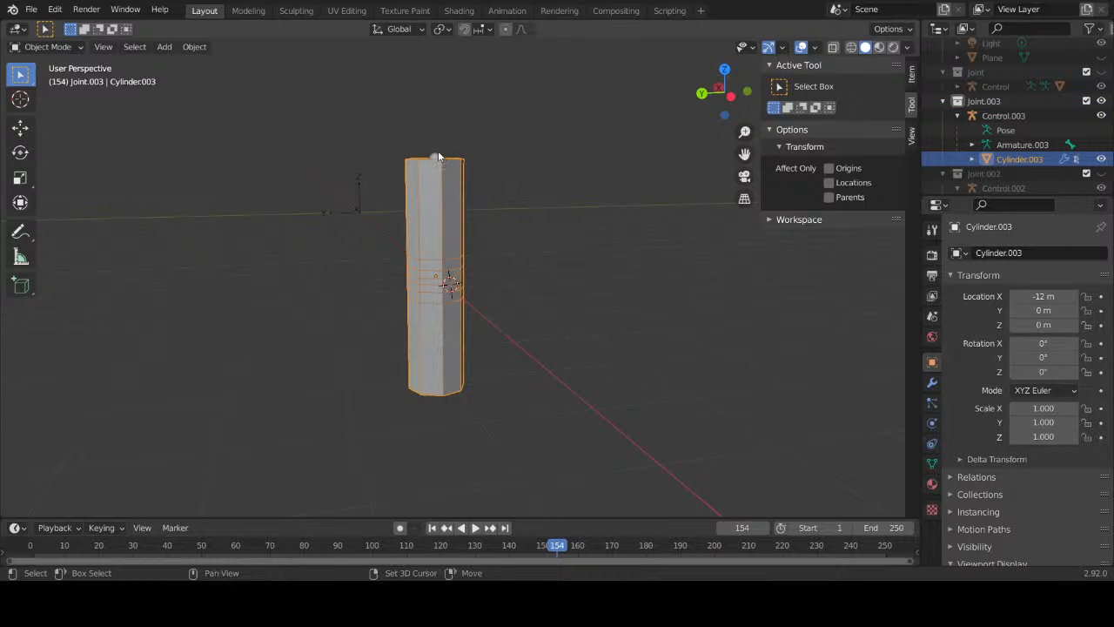
shift+click(438, 151)
key(ctrl+p)
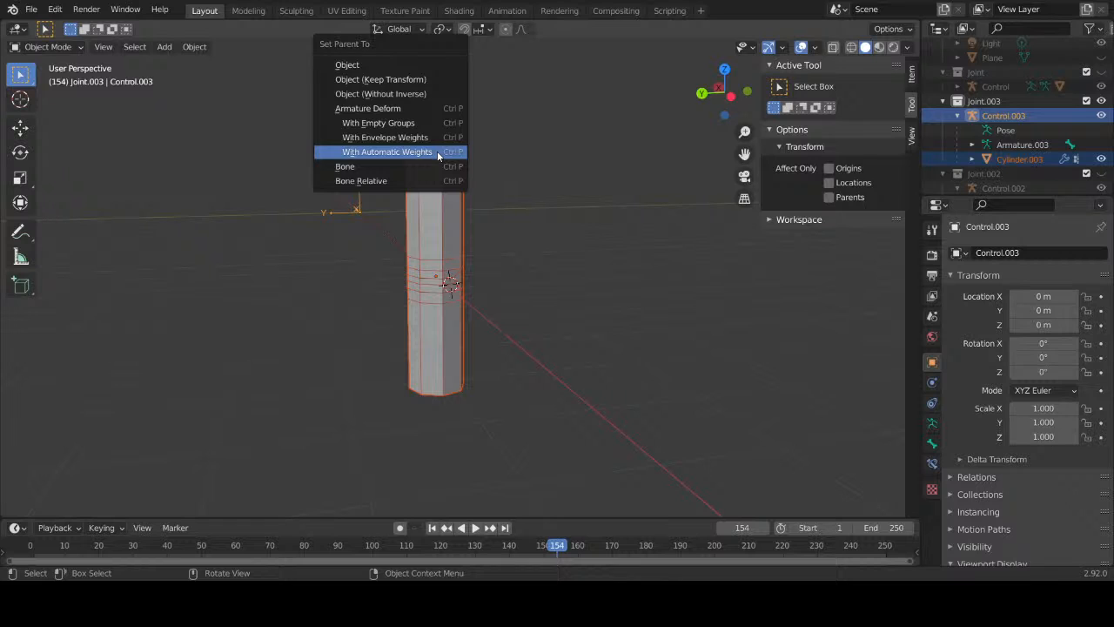
click(436, 151)
Step: Test the joint's bend in Pose Mode by rotating the lower bone about -60° around global X, and cancel the rotation
middle_drag(513, 302, 477, 341)
click(442, 405)
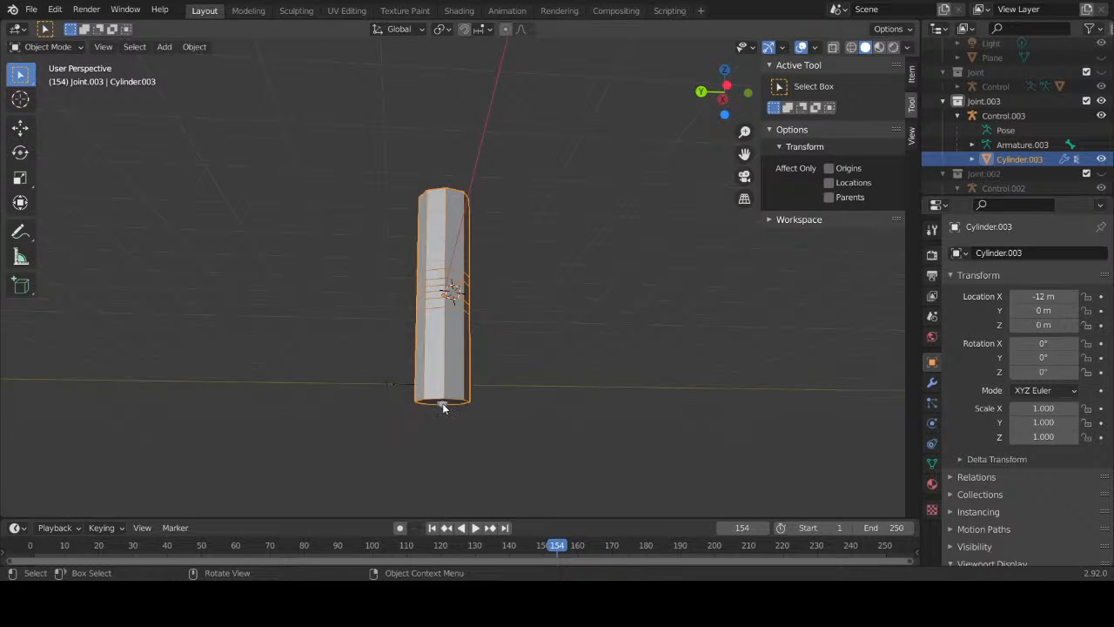
click(442, 406)
click(48, 47)
click(43, 96)
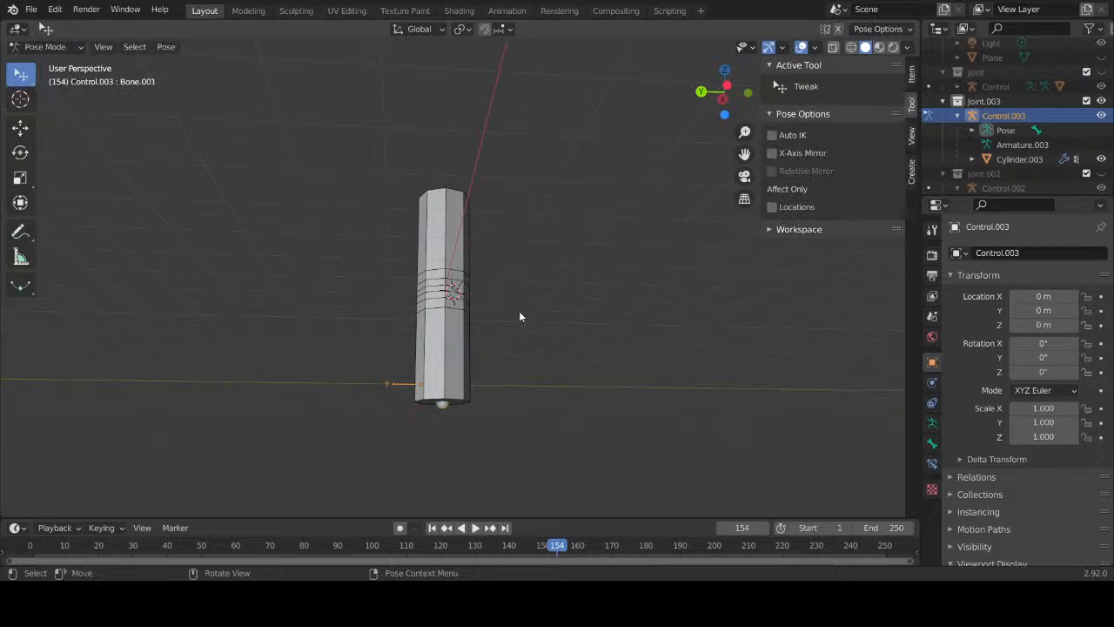
key(r)
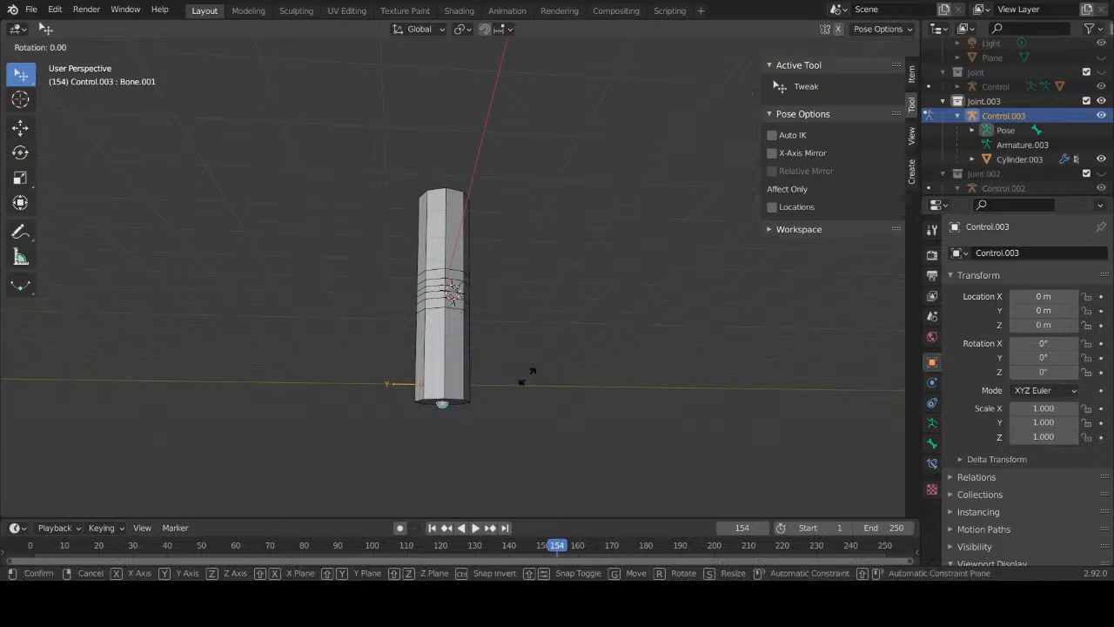
key(x)
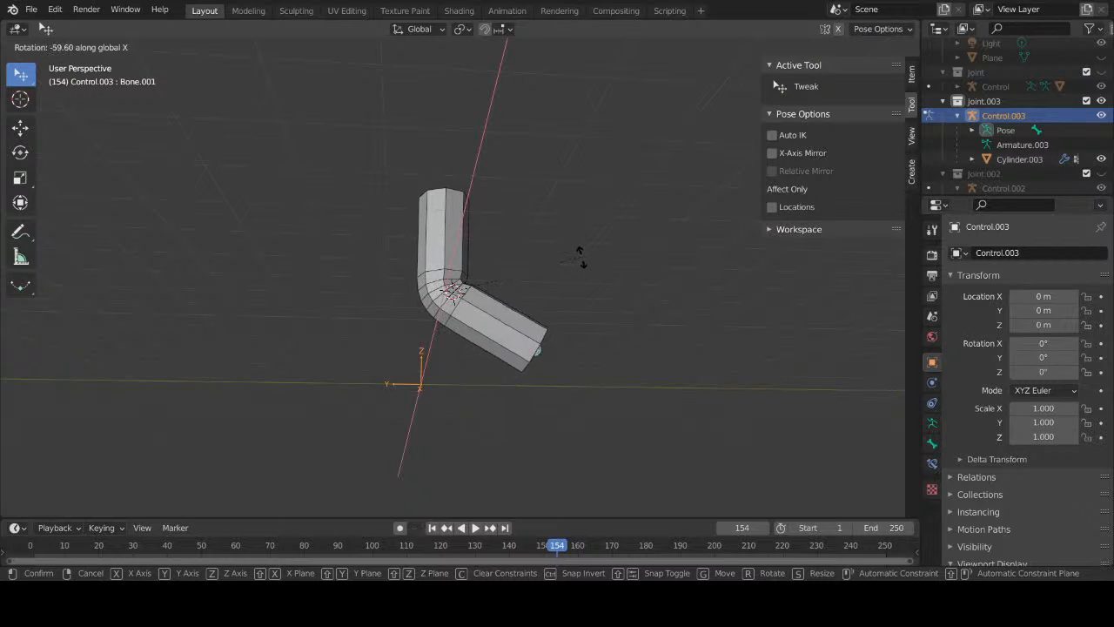
right_click(543, 245)
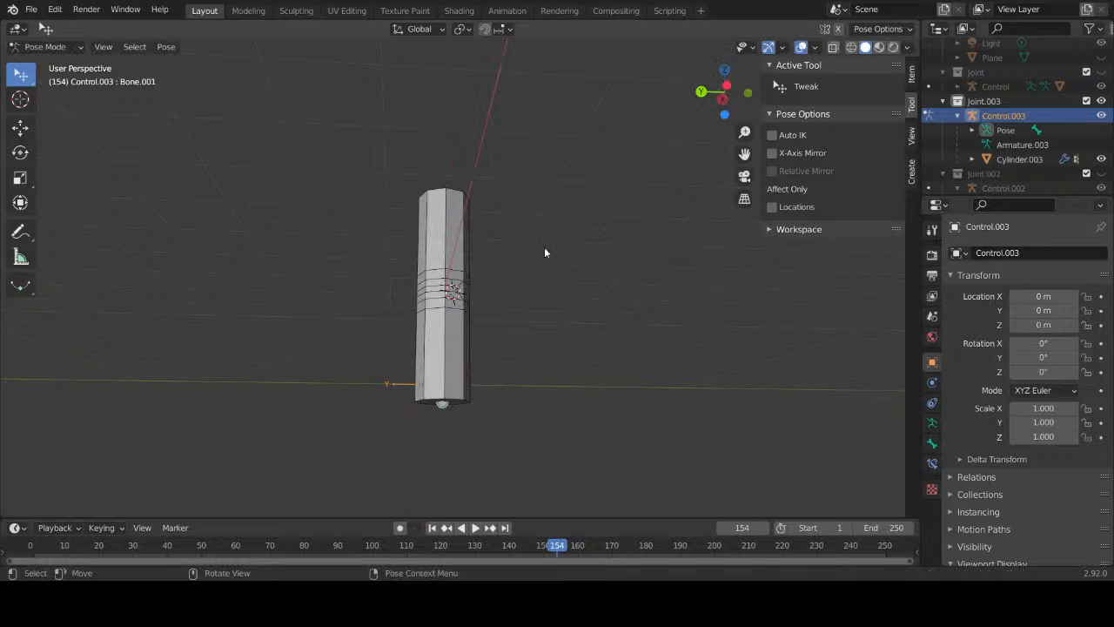
scroll(532, 287, up, 4)
middle_drag(531, 286, 517, 332)
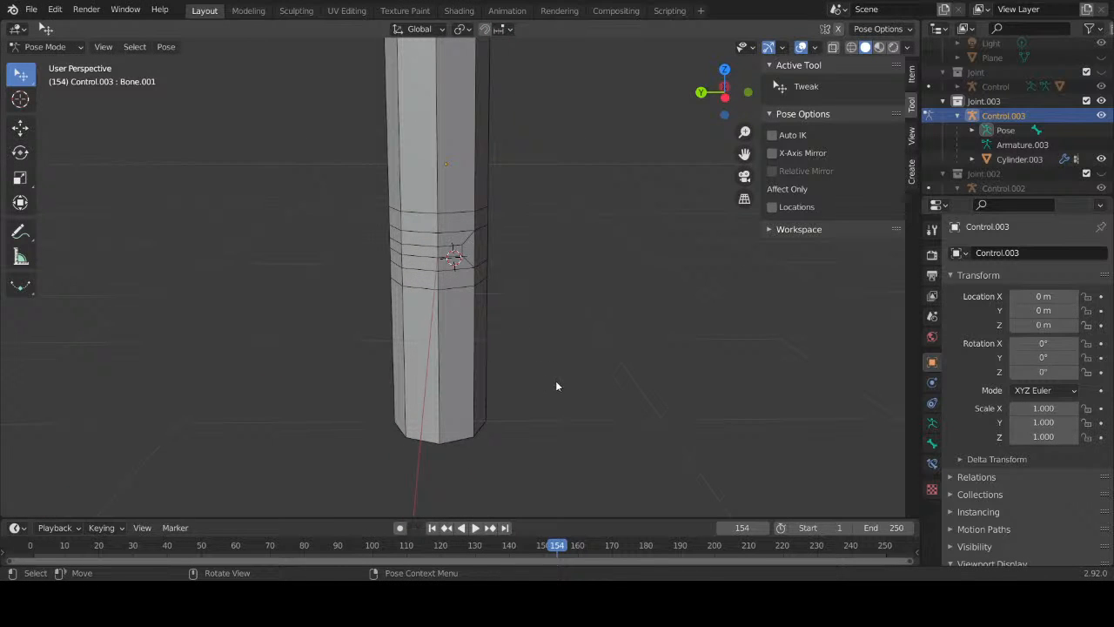
Step: Test the joint's bend in Pose Mode by rotating the lower bone about -75° around global X, and cancel the rotation
key(r)
key(x)
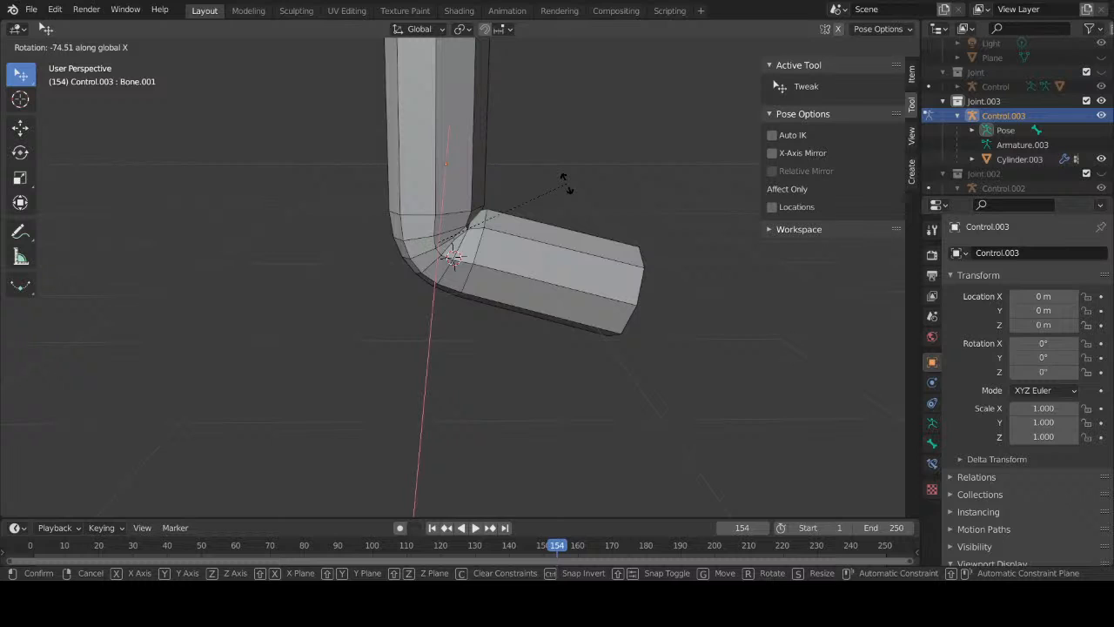
right_click(561, 209)
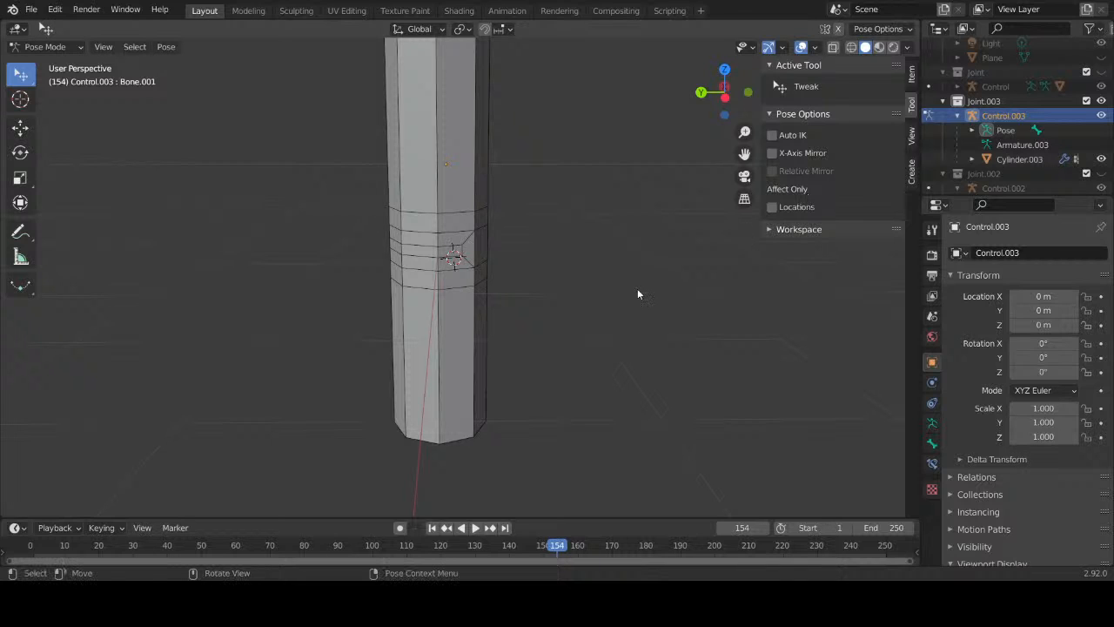
Step: Test the bend in the opposite direction by rotating the lower bone about 35° and about 75° around global X, cancelling each rotation
middle_drag(467, 414, 526, 383)
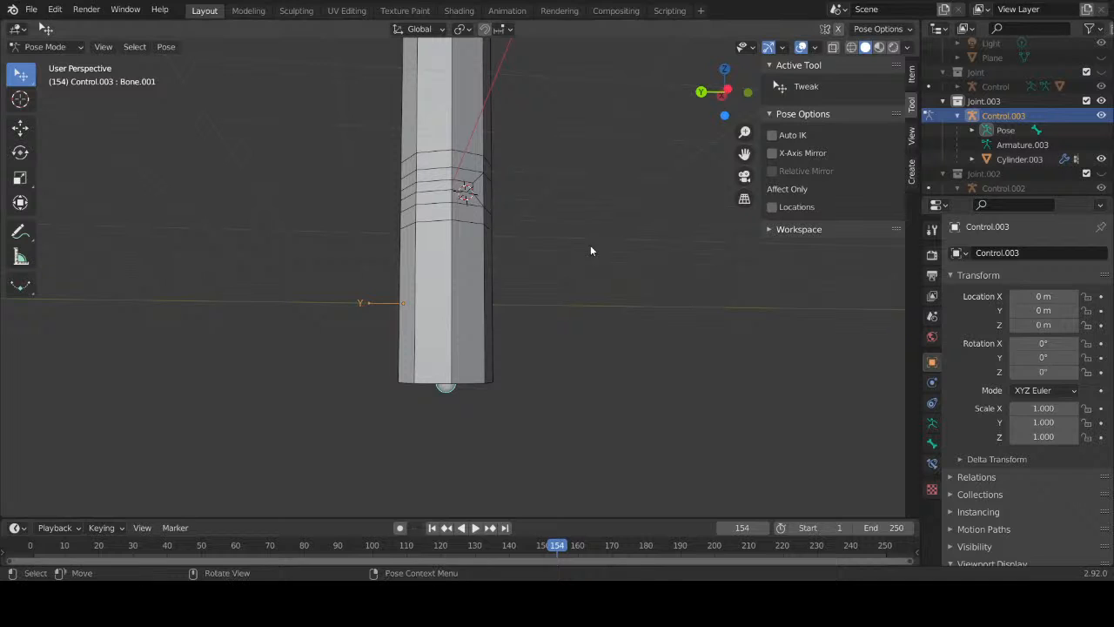
middle_drag(581, 322, 640, 224)
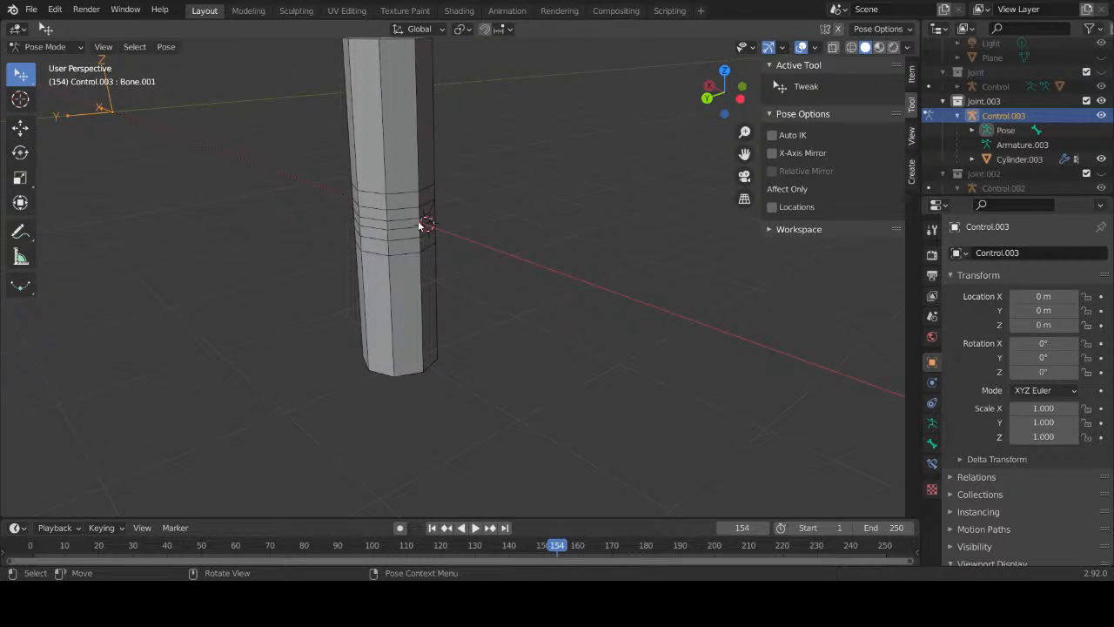
mouse_move(424, 227)
middle_down()
mouse_move(455, 217)
mouse_move(426, 195)
mouse_move(439, 193)
mouse_move(504, 231)
mouse_move(435, 202)
mouse_move(434, 226)
middle_up()
middle_drag(454, 333, 416, 333)
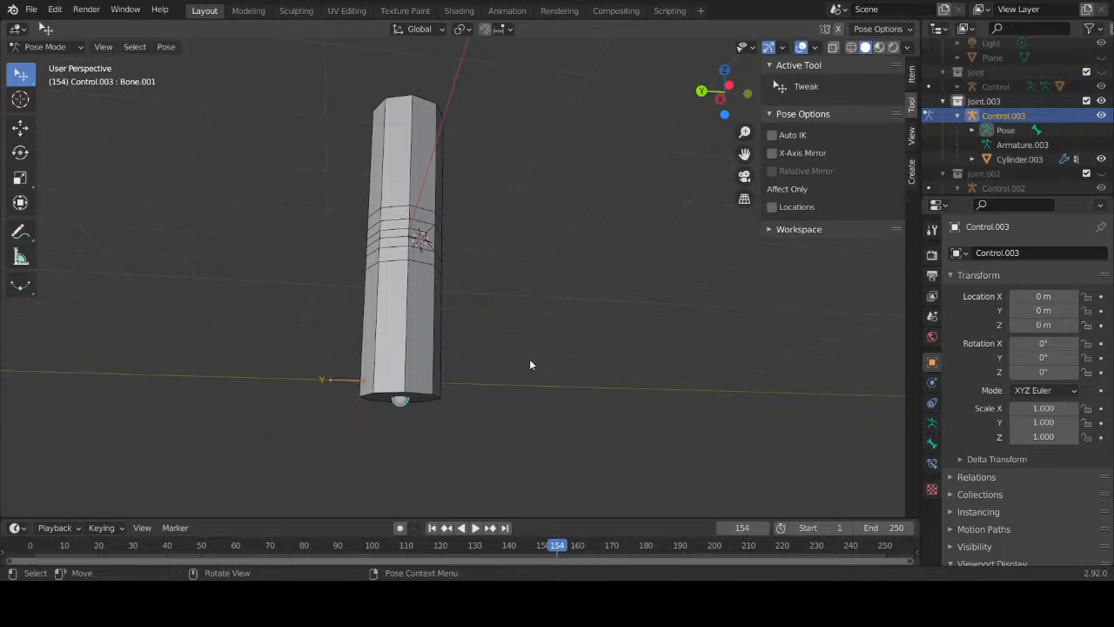
key(r)
key(x)
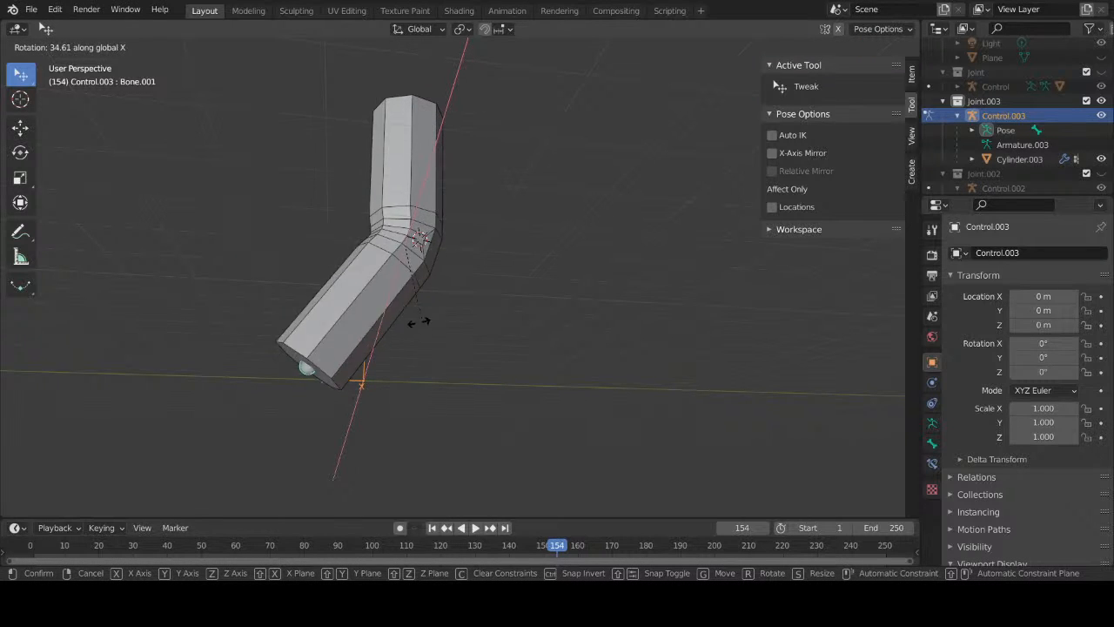
key(Escape)
middle_drag(425, 316, 425, 388)
key(r)
key(x)
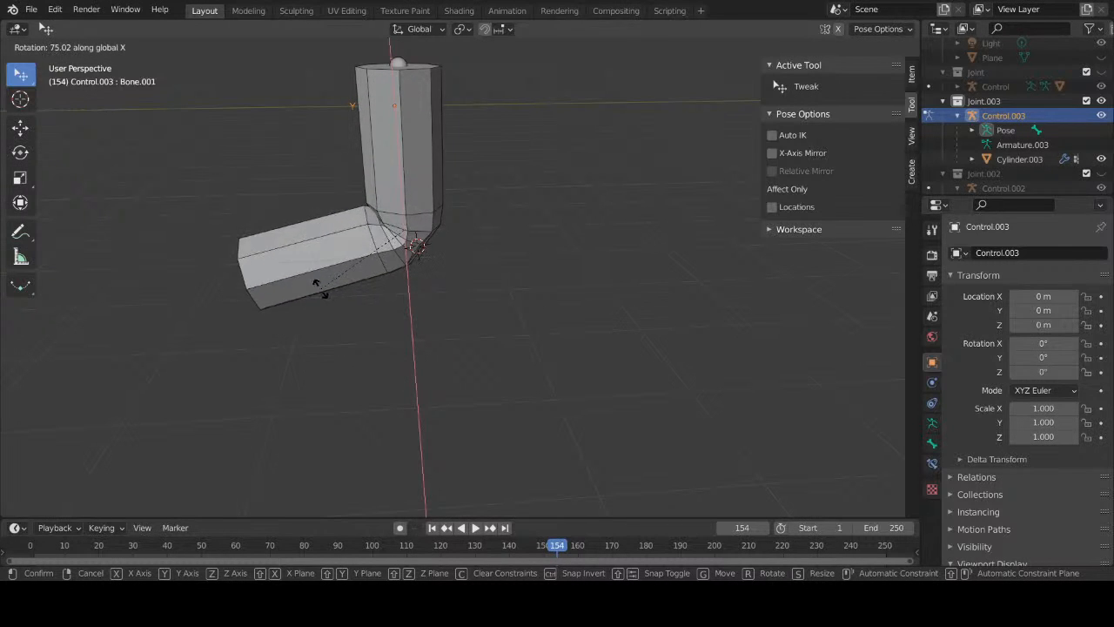
key(Escape)
middle_drag(420, 307, 528, 291)
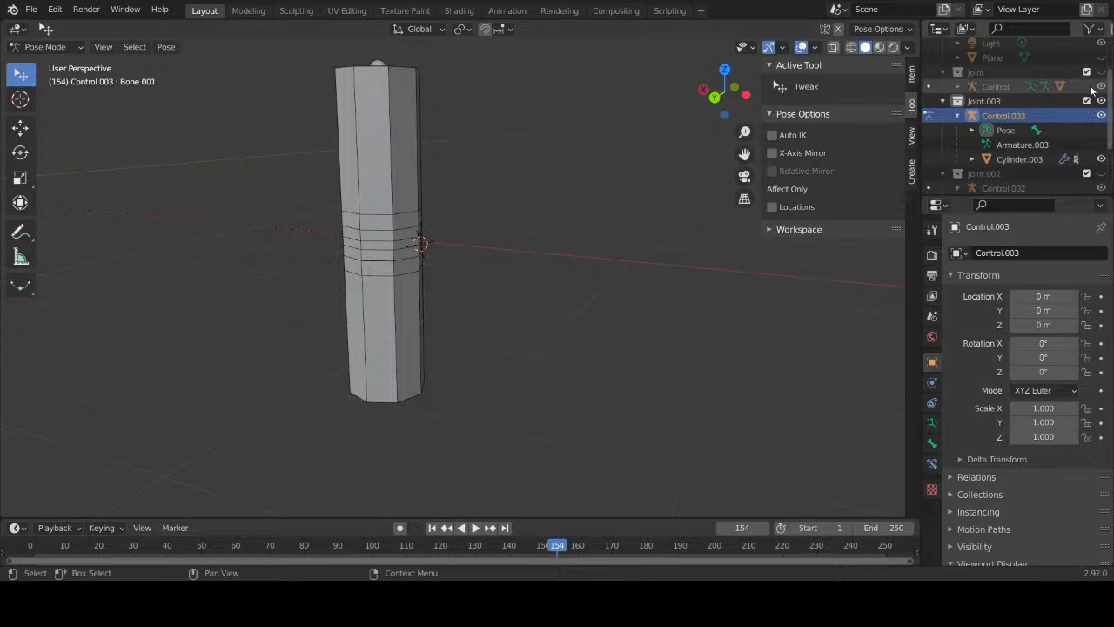
Step: Duplicate the original Joint collection, and hide the Joint.003 and Joint collections
right_click(973, 73)
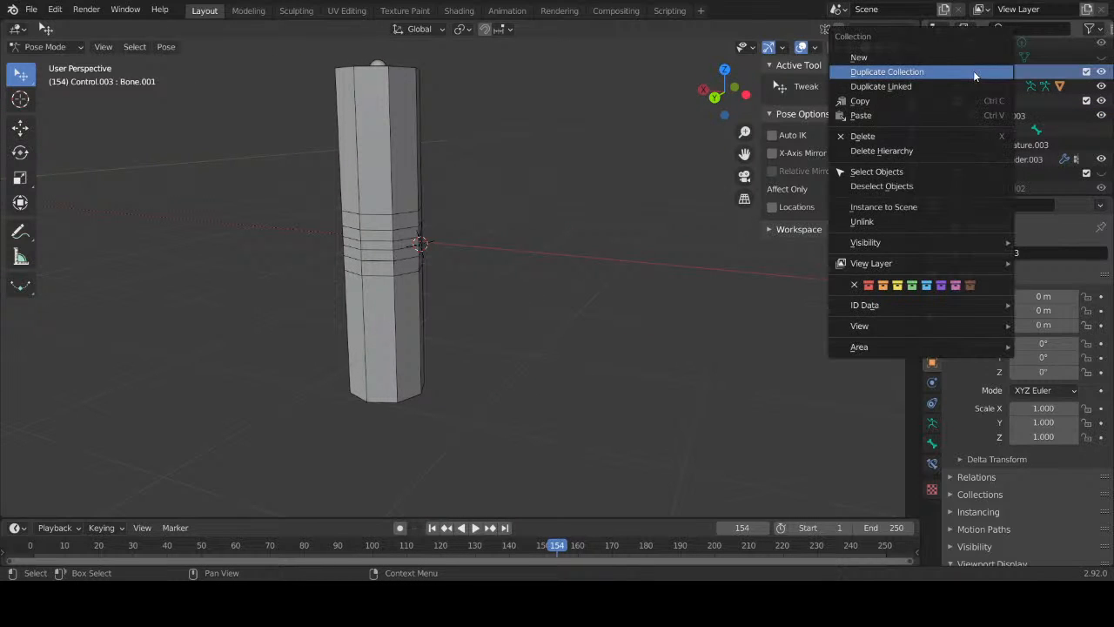
click(941, 74)
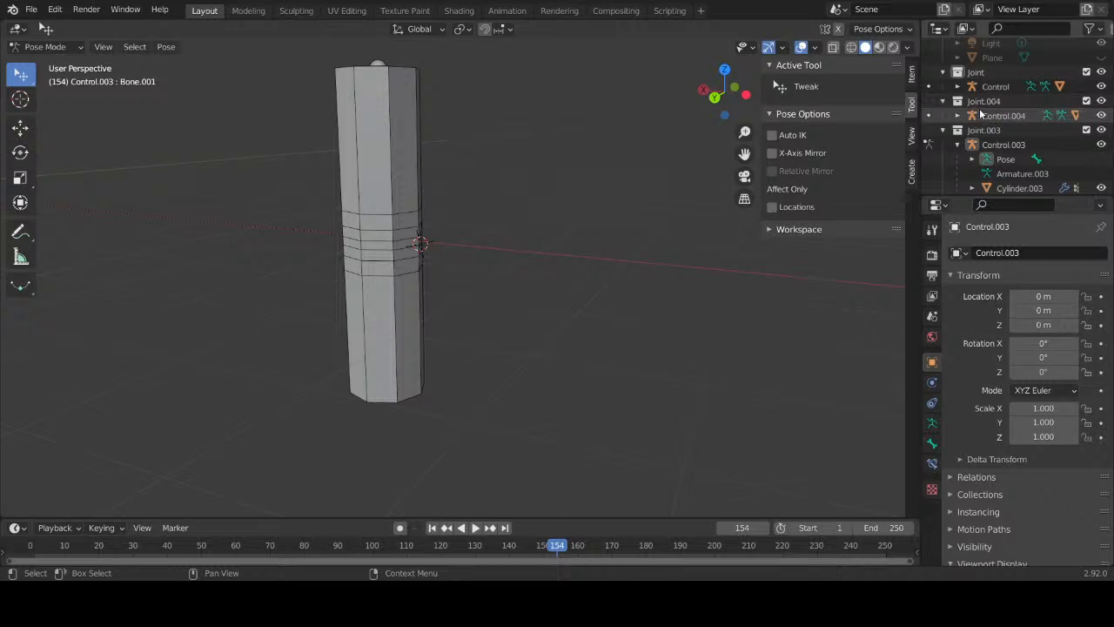
click(1101, 130)
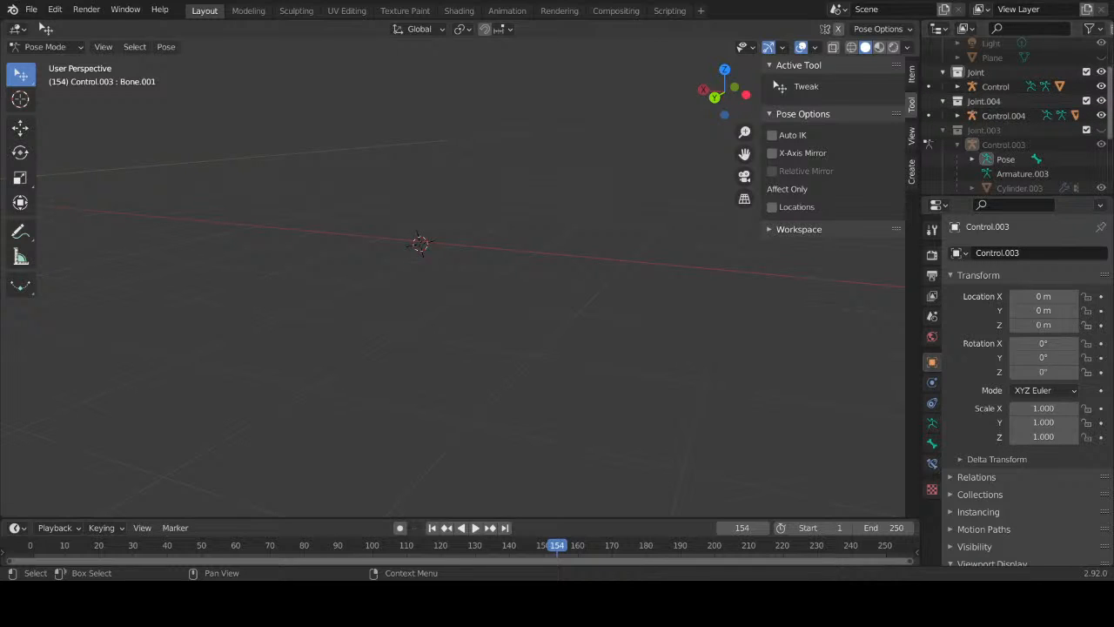
click(1101, 72)
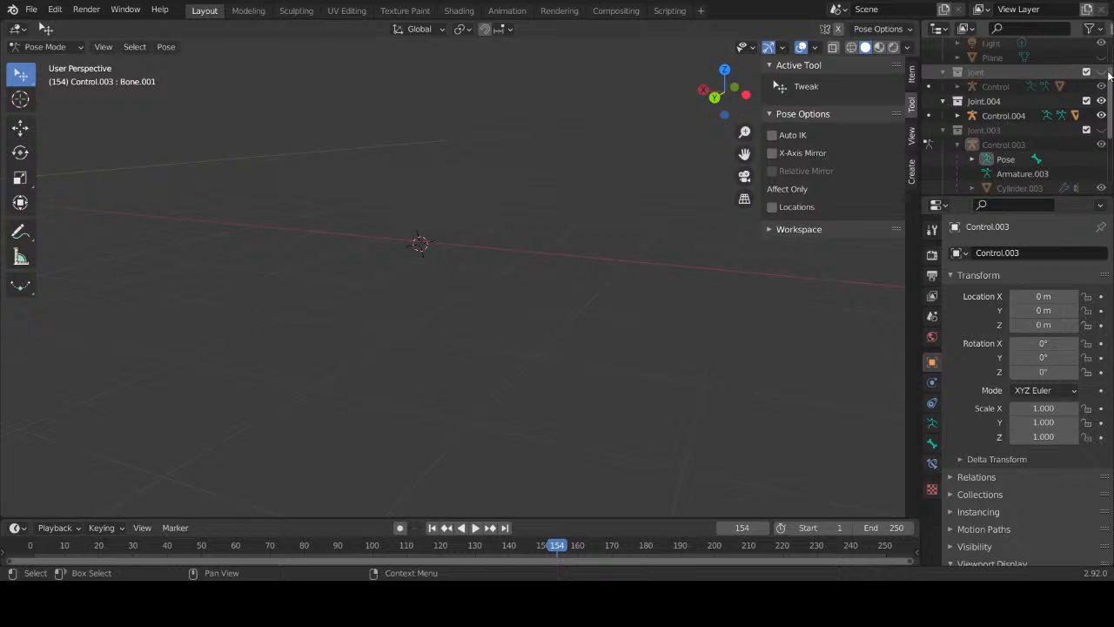
Step: Select the Control.004 armature together with Cylinder.004, and show the Joint.003 collection again
click(957, 116)
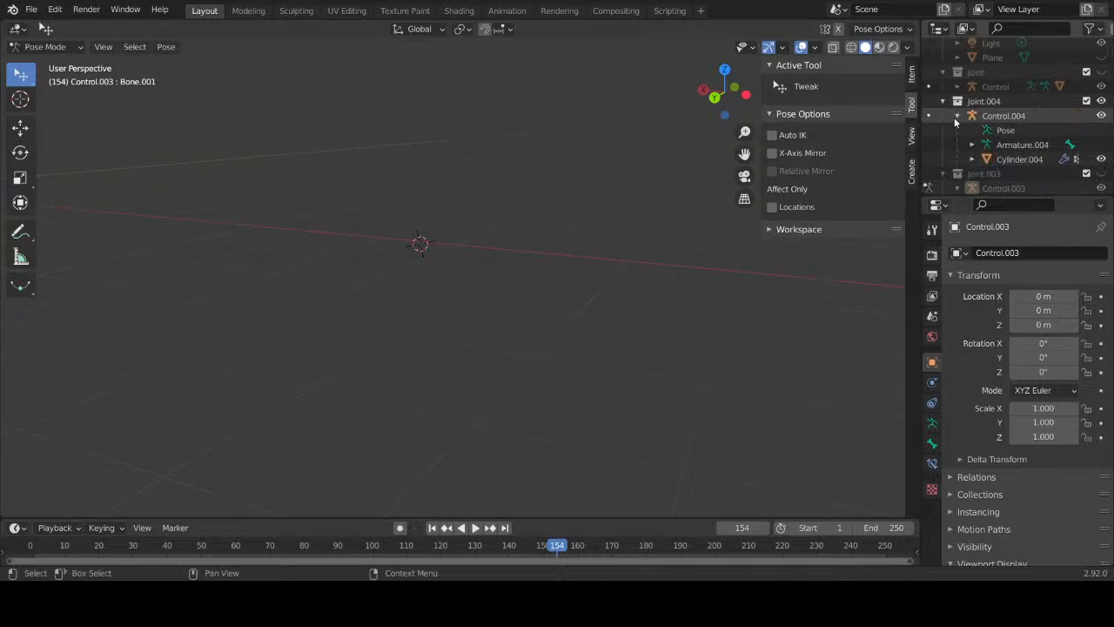
click(997, 159)
scroll(635, 219, down, 5)
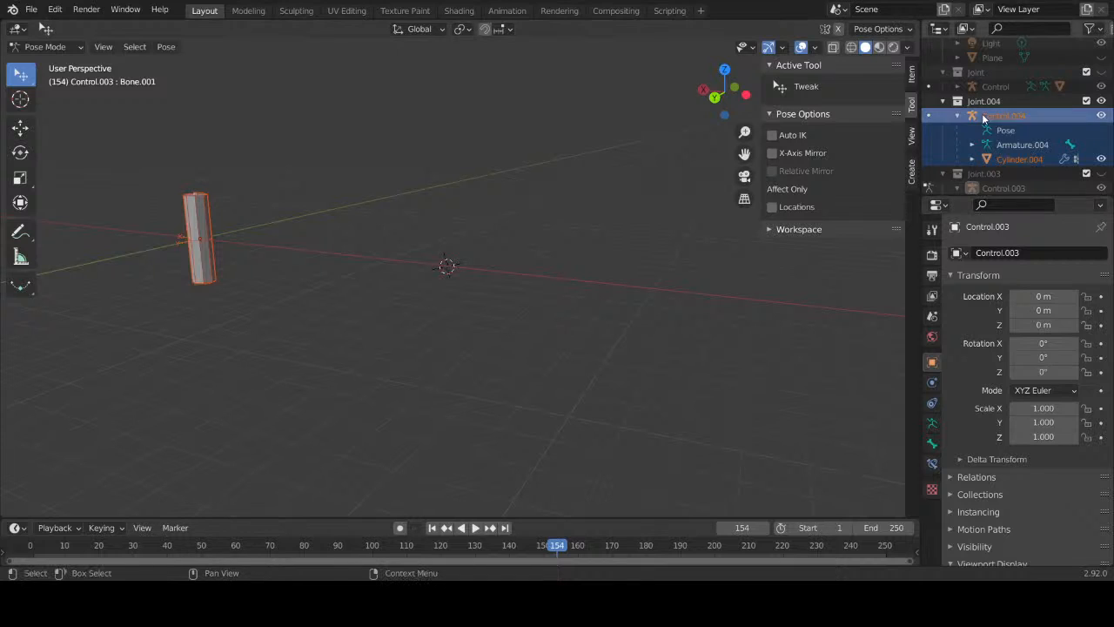
scroll(1071, 138, down, 2)
click(1101, 127)
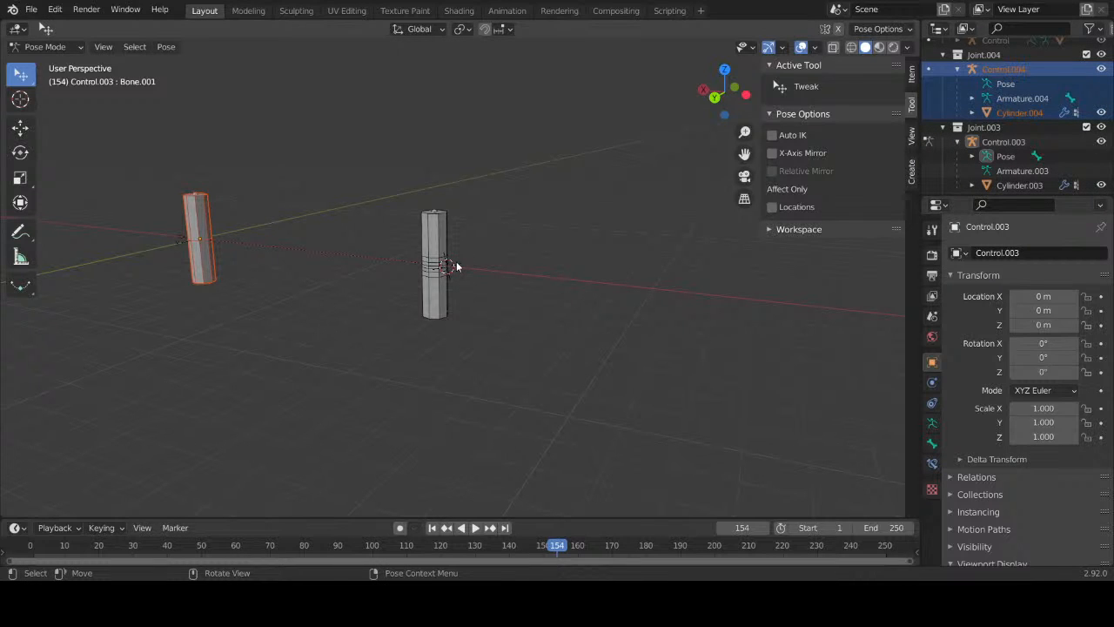
Step: In Object Mode, move Control.004 and Cylinder.004 by -16 m along global X, past the Joint.003 cylinder
click(48, 46)
click(44, 63)
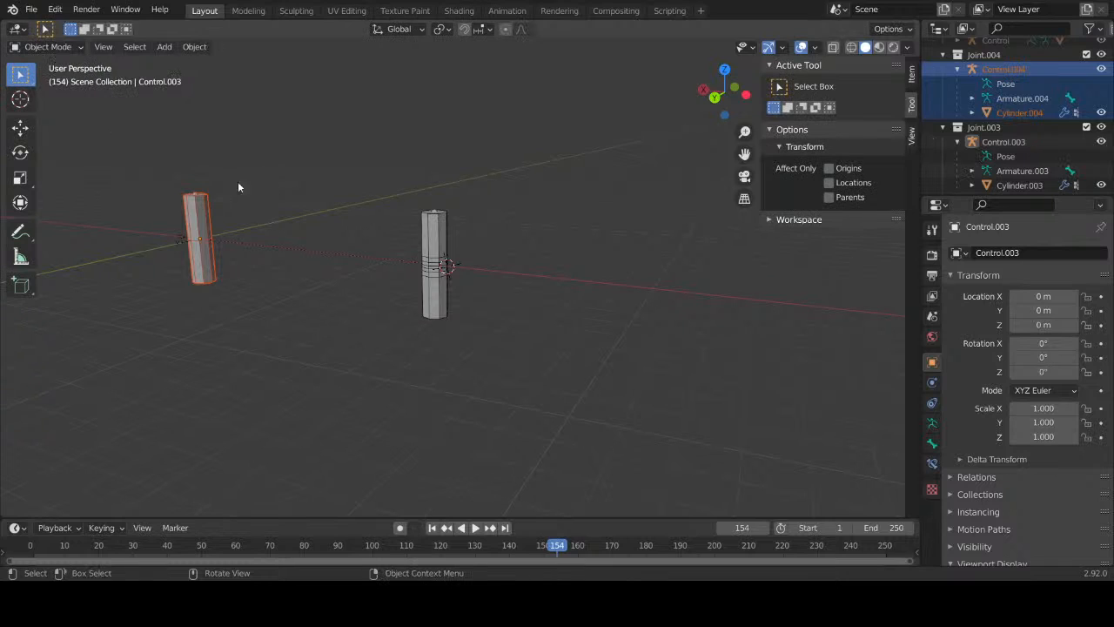
click(189, 220)
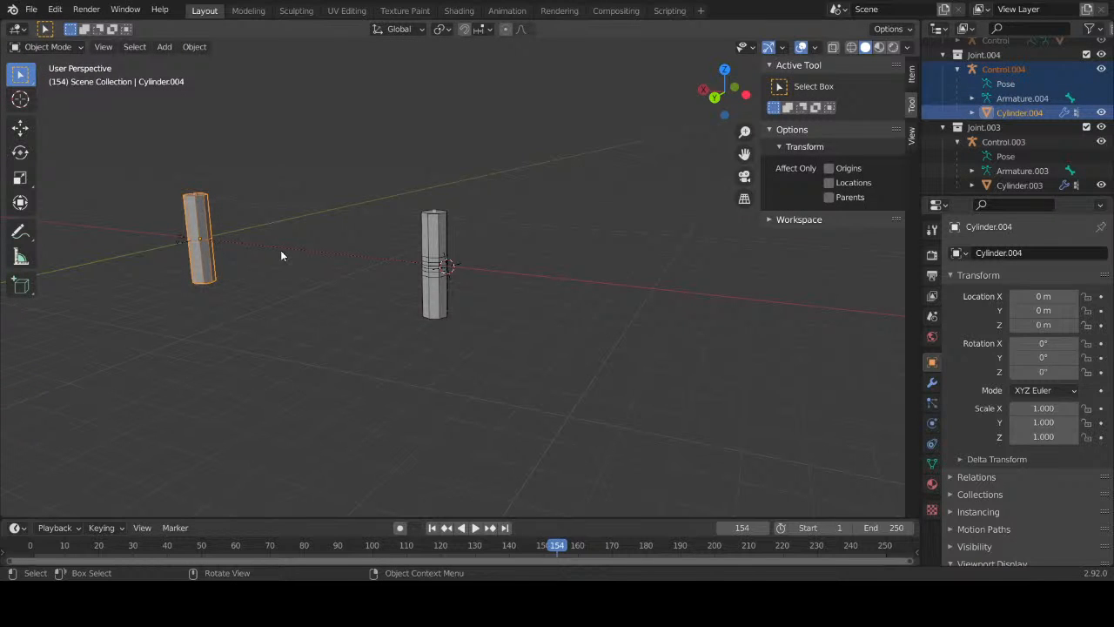
key(g)
key(x)
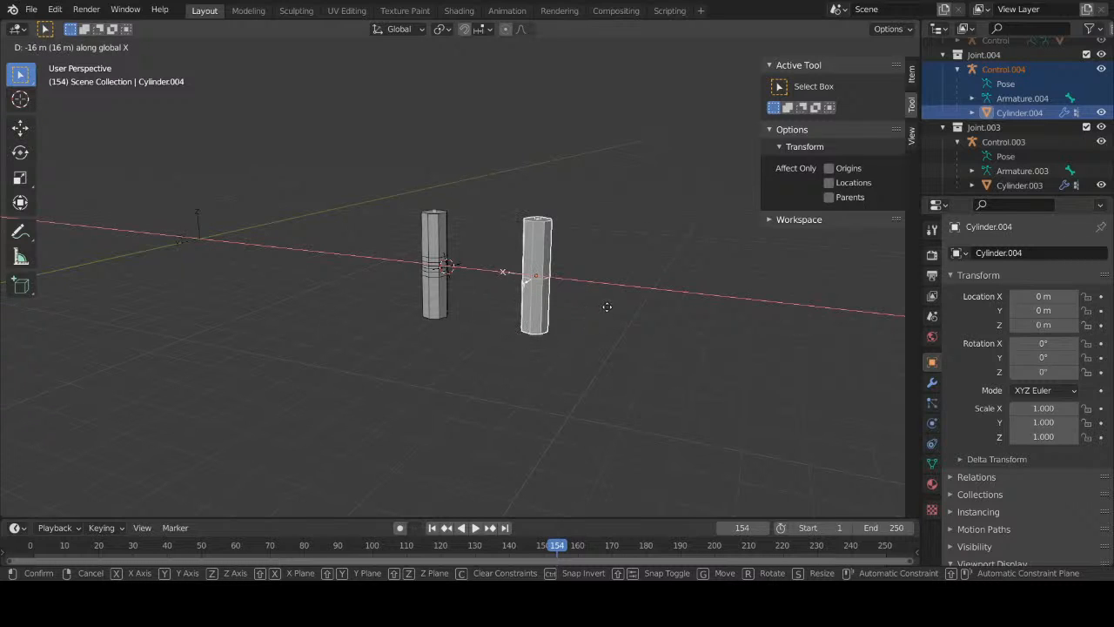
click(606, 311)
Step: Select only the Control.004 armature and apply all transforms to it
middle_drag(607, 311, 659, 298)
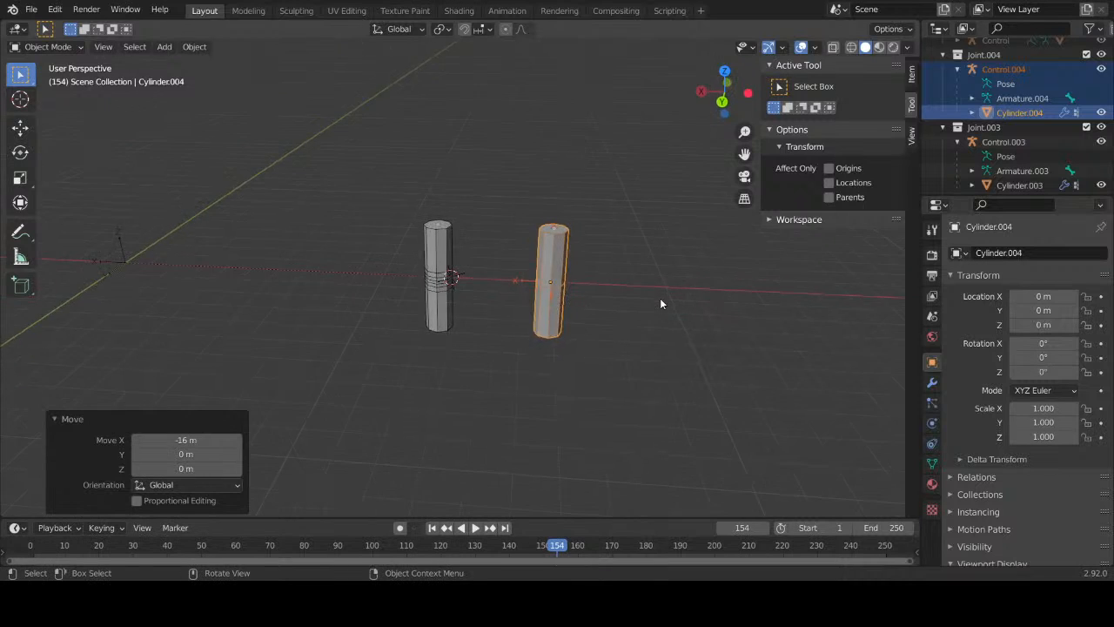
scroll(660, 295, up, 3)
shift+middle_drag(723, 311, 529, 293)
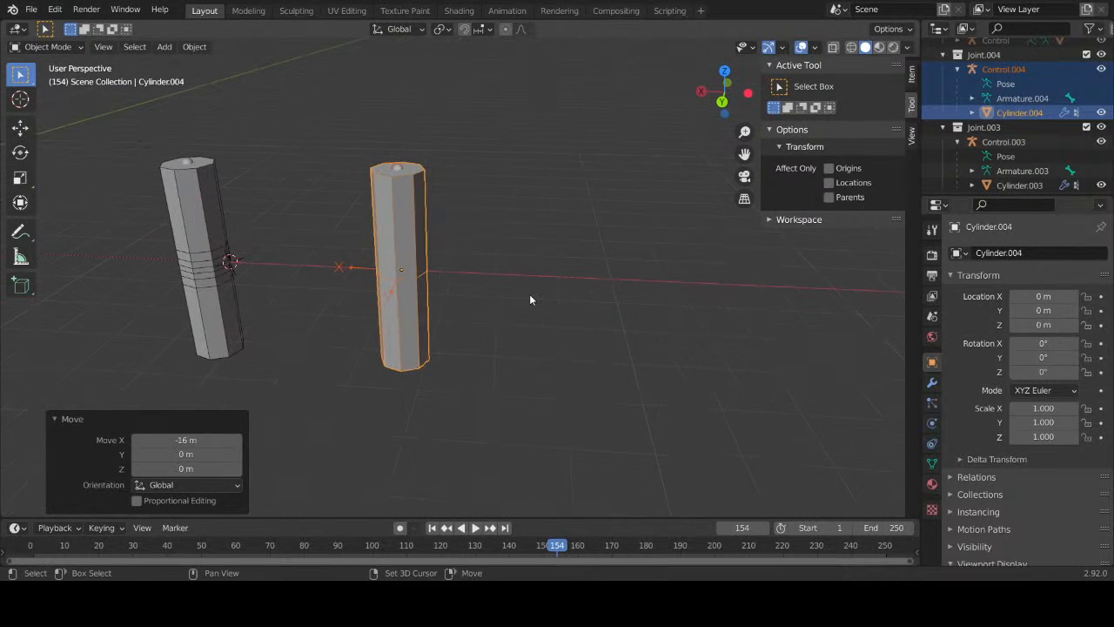
click(397, 169)
key(ctrl+a)
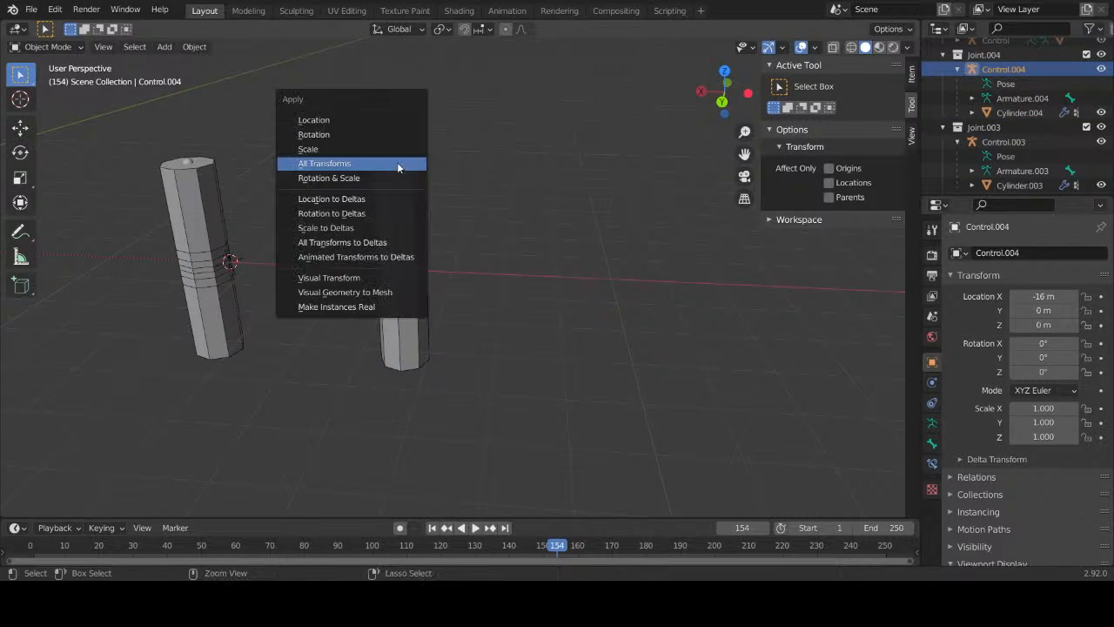
click(397, 162)
Step: Isolate the Joint.004 collection in the viewport
middle_drag(535, 218, 453, 234)
scroll(475, 233, up, 3)
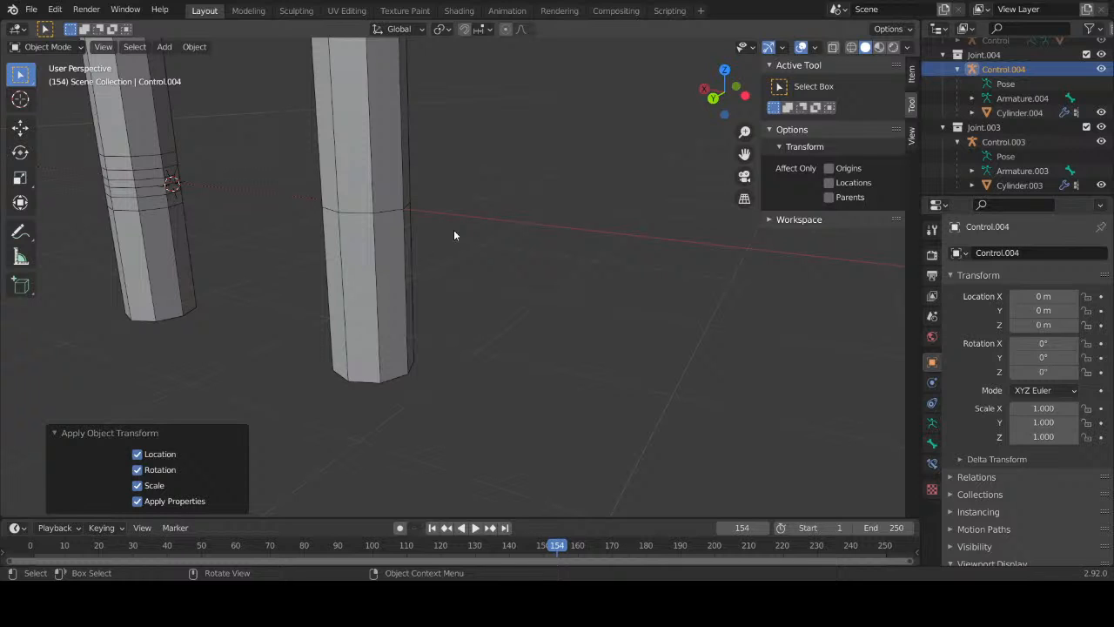
scroll(303, 205, up, 3)
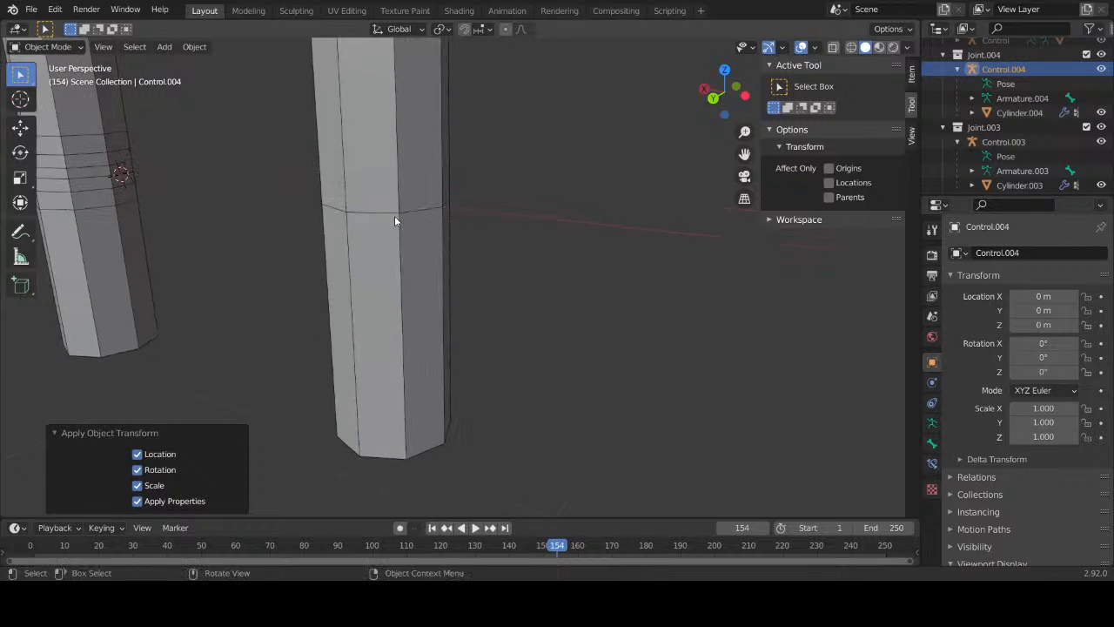
key(1)
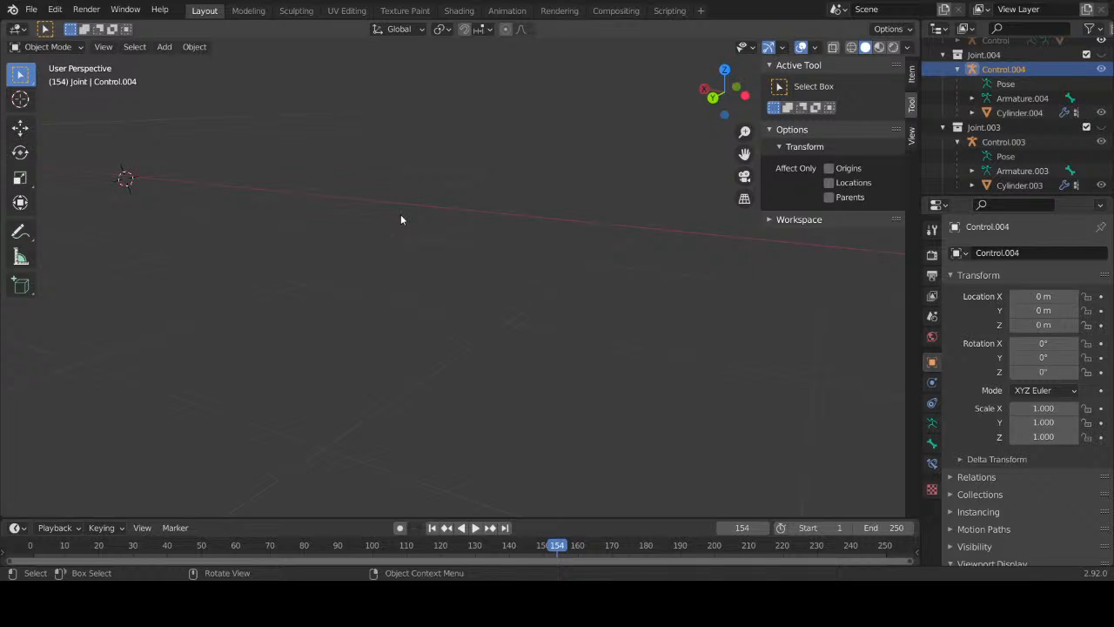
key(5)
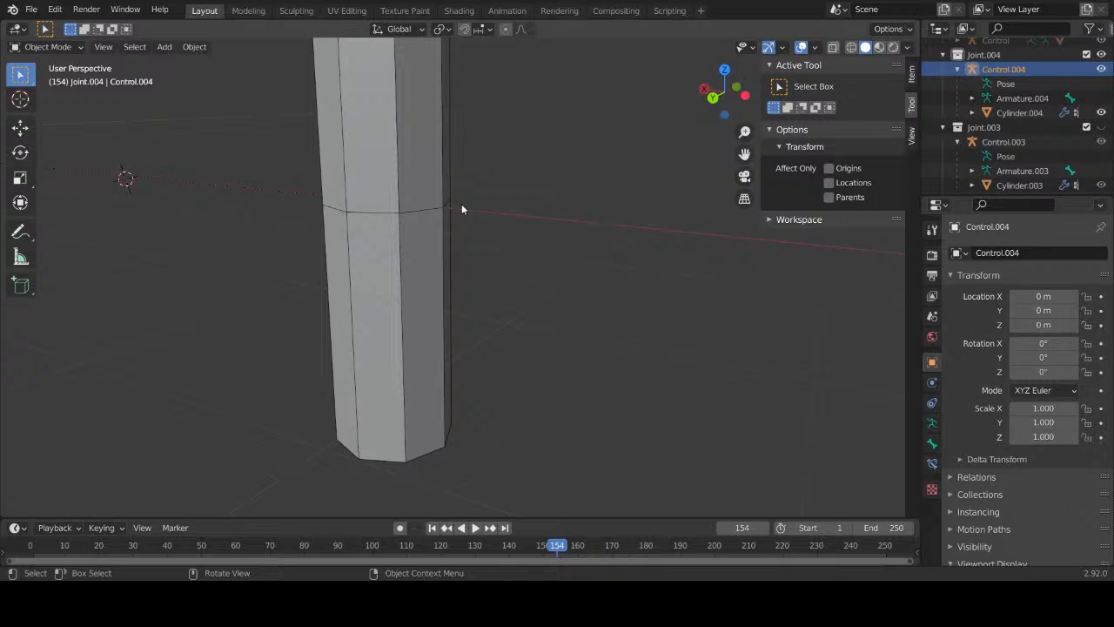
Step: In Edit Mode, bevel the middle edge loop of Cylinder.004 with 2 segments and a width of about 0.429 m
click(409, 71)
key(Tab)
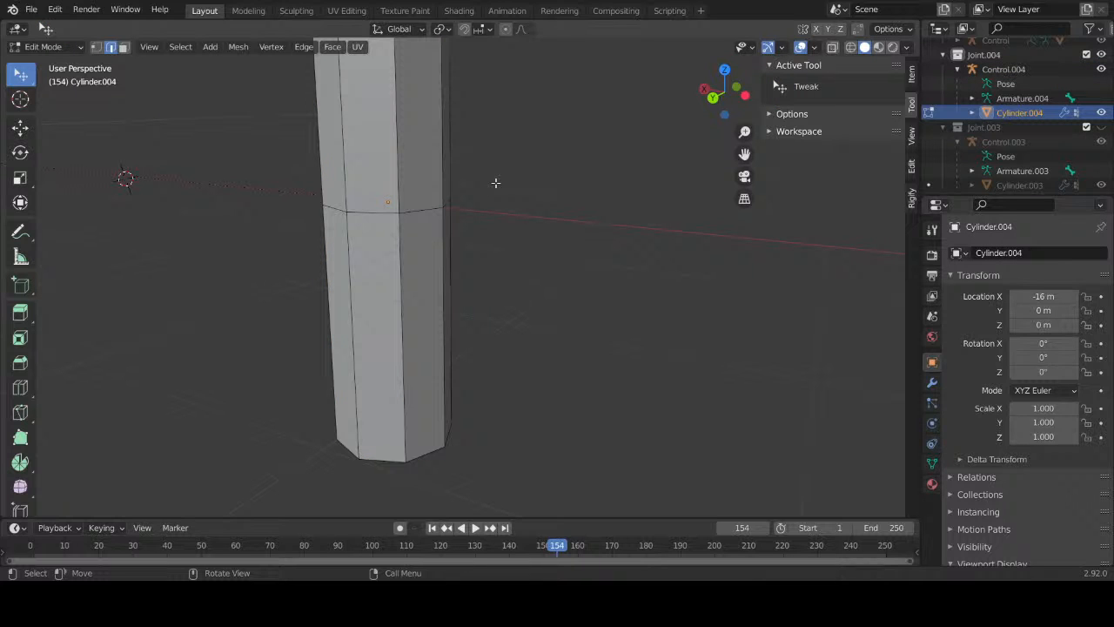
scroll(462, 216, up, 3)
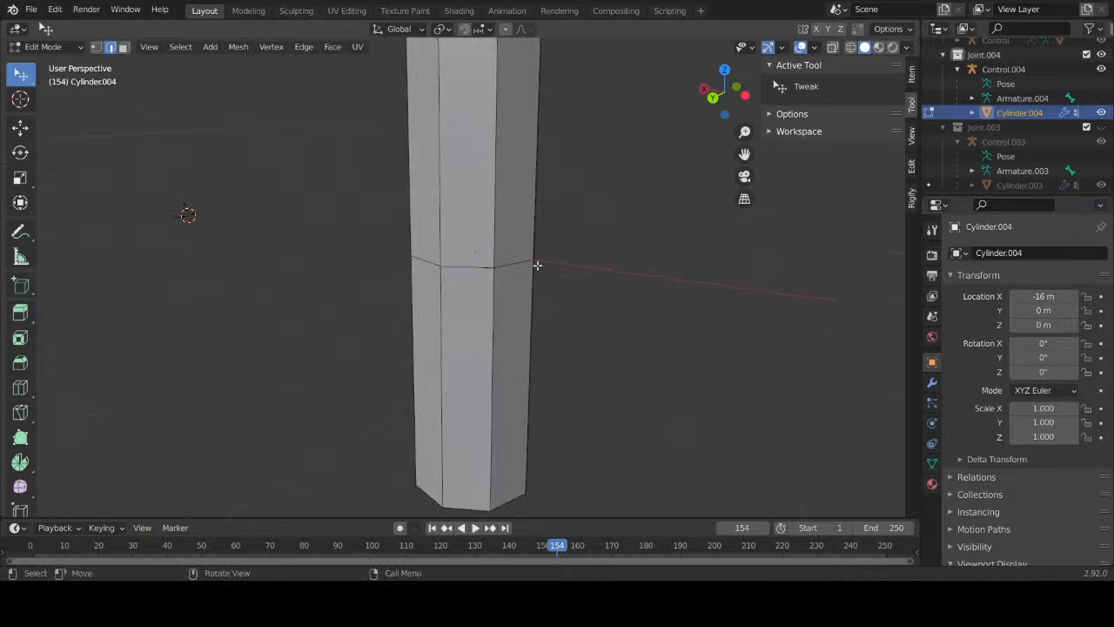
alt+click(500, 262)
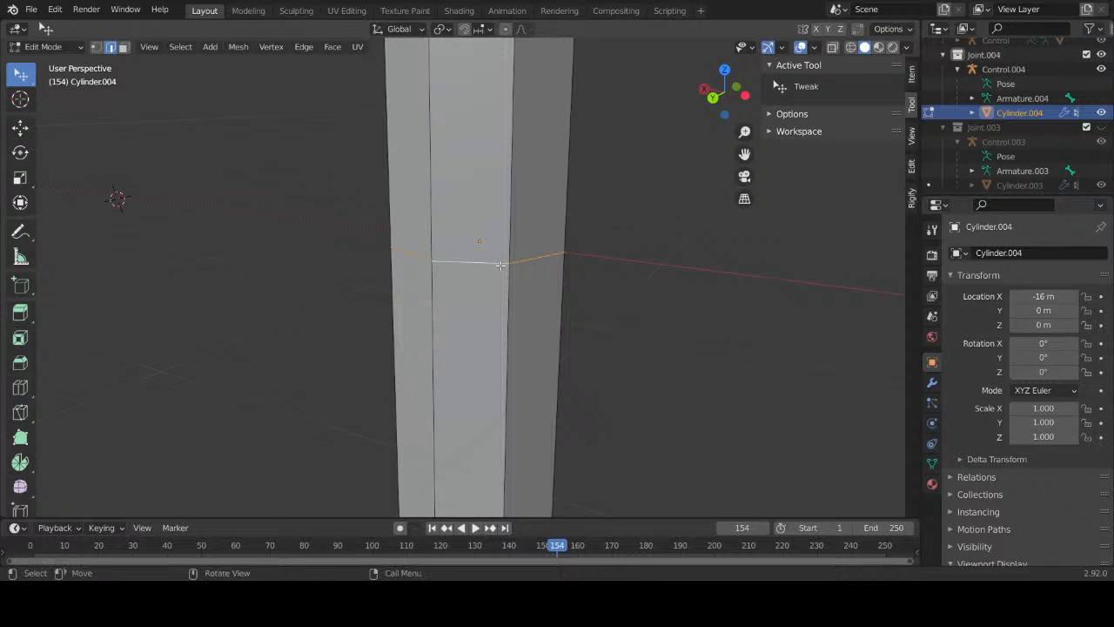
key(ctrl+b)
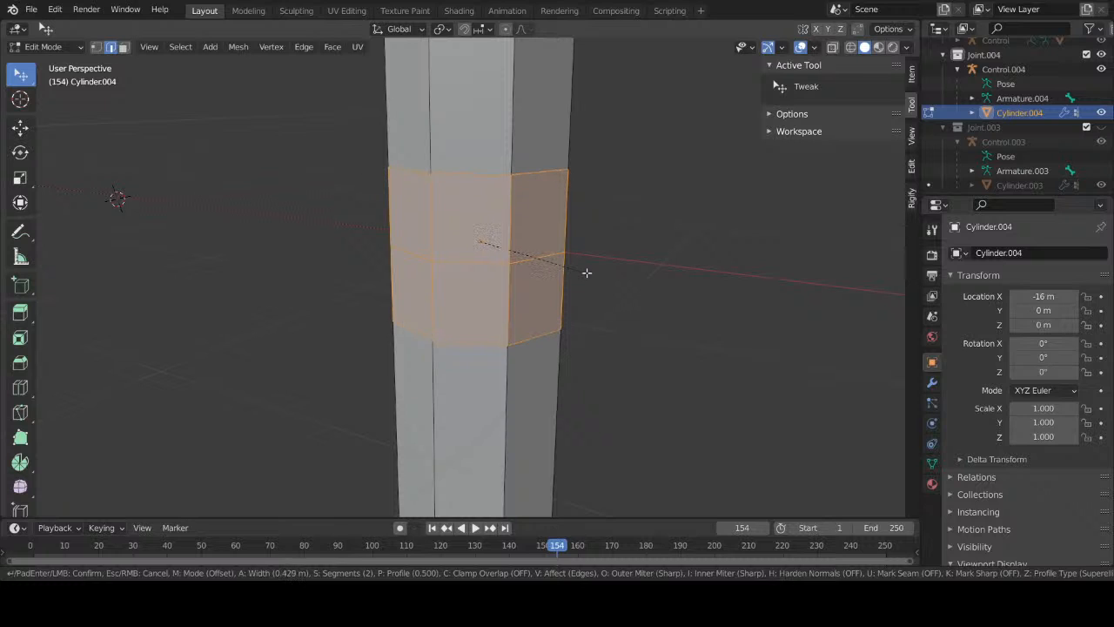
click(586, 273)
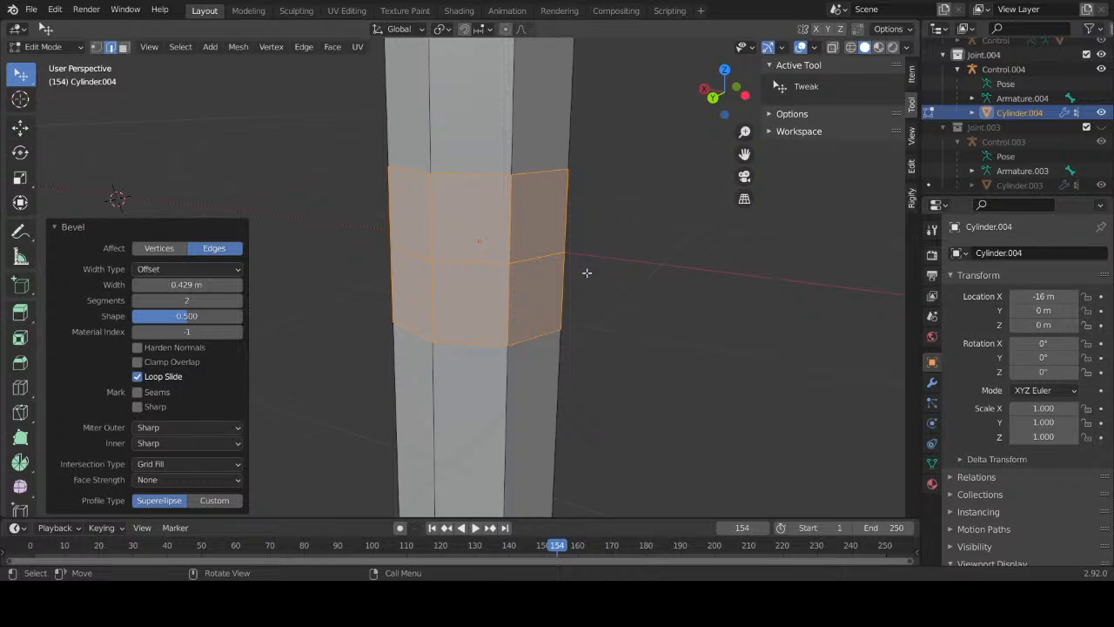
Step: Annotate a U-shaped curve over the beveled band's front faces, erasing the shallow first stroke and redrawing it down into the lower row
mouse_move(367, 236)
middle_down()
mouse_move(409, 237)
mouse_move(367, 237)
middle_up()
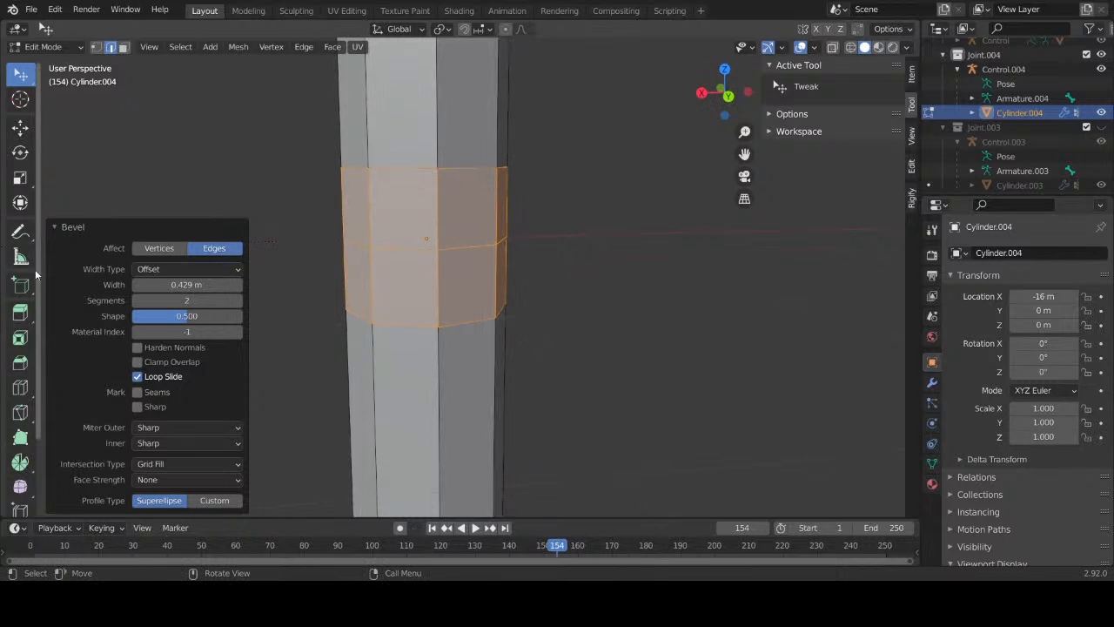
drag(20, 231, 78, 236)
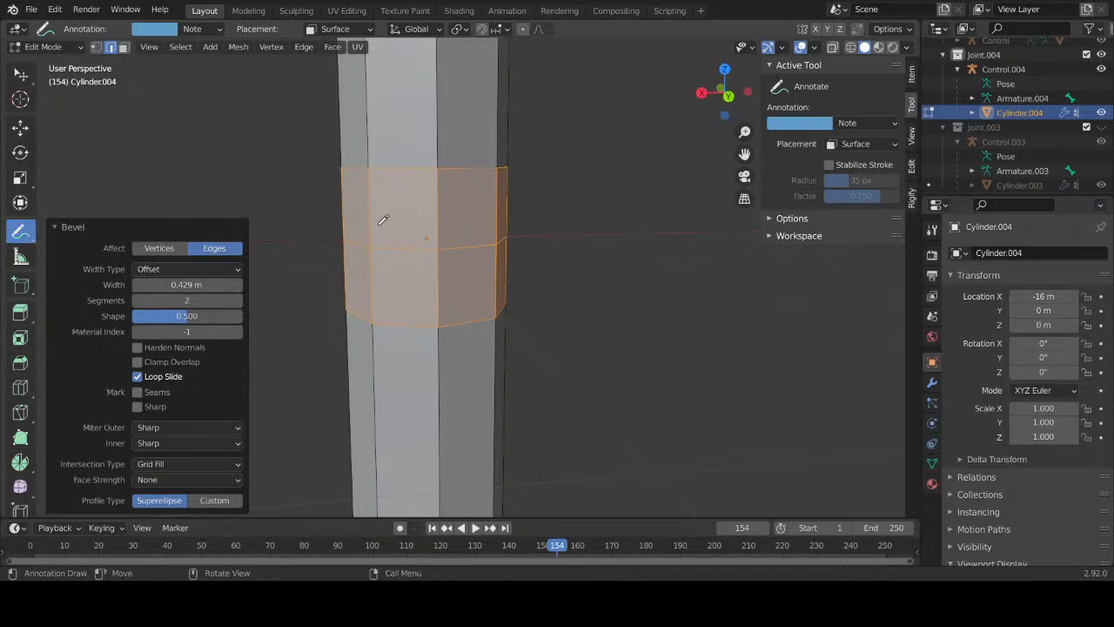
mouse_move(385, 219)
middle_down()
mouse_move(425, 246)
mouse_move(516, 246)
mouse_move(368, 244)
mouse_move(380, 256)
mouse_move(378, 221)
mouse_move(373, 247)
mouse_move(379, 236)
middle_up()
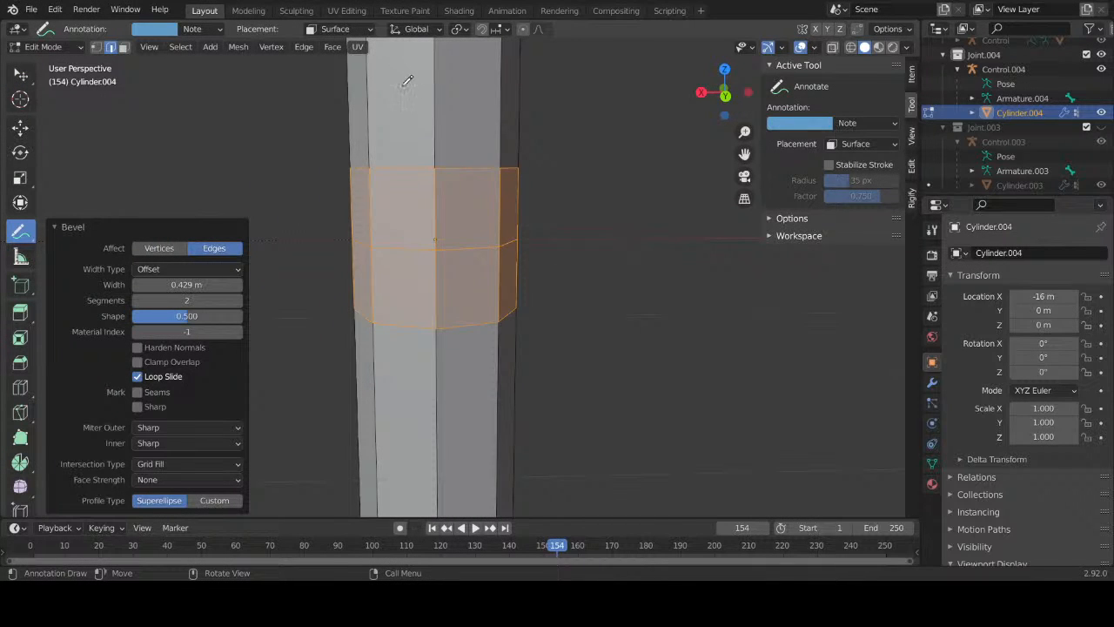
mouse_move(392, 147)
middle_down()
mouse_move(393, 174)
mouse_move(393, 146)
middle_up()
mouse_move(403, 90)
mouse_down()
mouse_move(400, 169)
mouse_move(462, 173)
mouse_move(474, 91)
mouse_up()
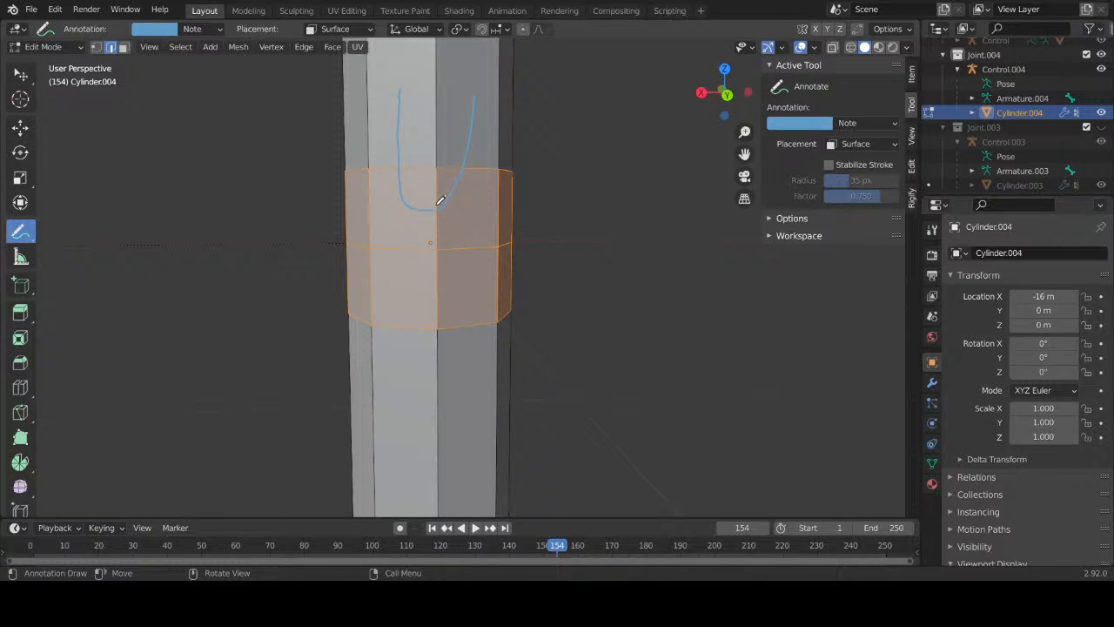
mouse_move(434, 201)
ctrl+mouse_down()
mouse_move(412, 107)
mouse_move(391, 137)
mouse_move(405, 192)
mouse_move(476, 132)
ctrl+mouse_up()
mouse_move(400, 113)
mouse_down()
mouse_move(396, 219)
mouse_move(470, 250)
mouse_move(482, 114)
mouse_up()
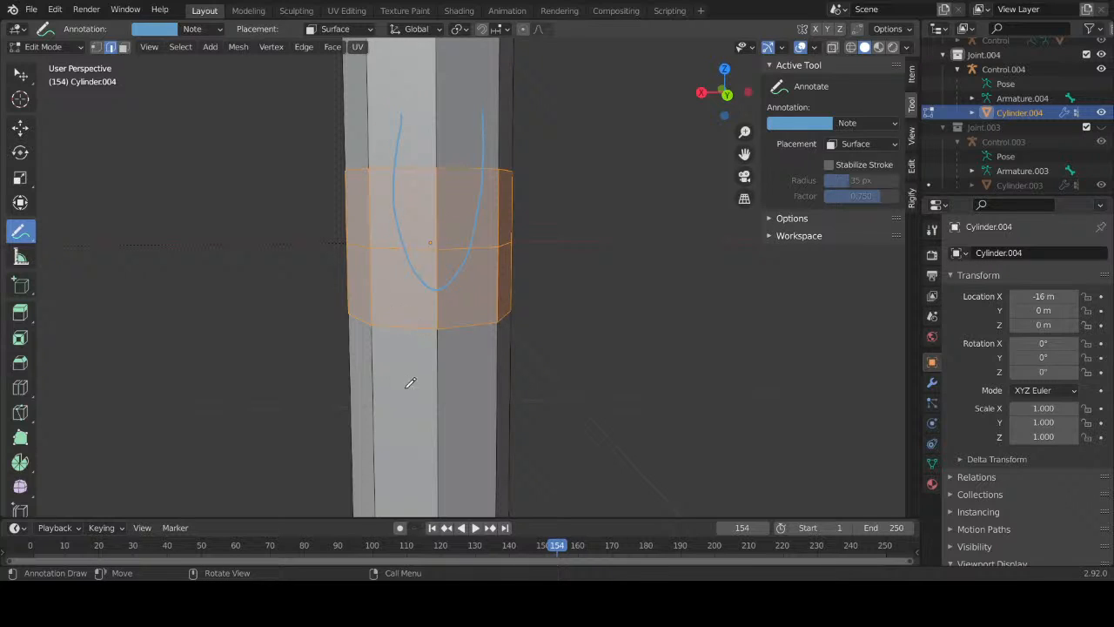
Step: Annotate an inverted U-shaped curve overlapping the existing U on the band, with extra marks around it, and erase all the strokes
mouse_move(410, 383)
mouse_down()
mouse_move(410, 265)
mouse_move(481, 274)
mouse_up()
middle_drag(549, 284, 614, 218)
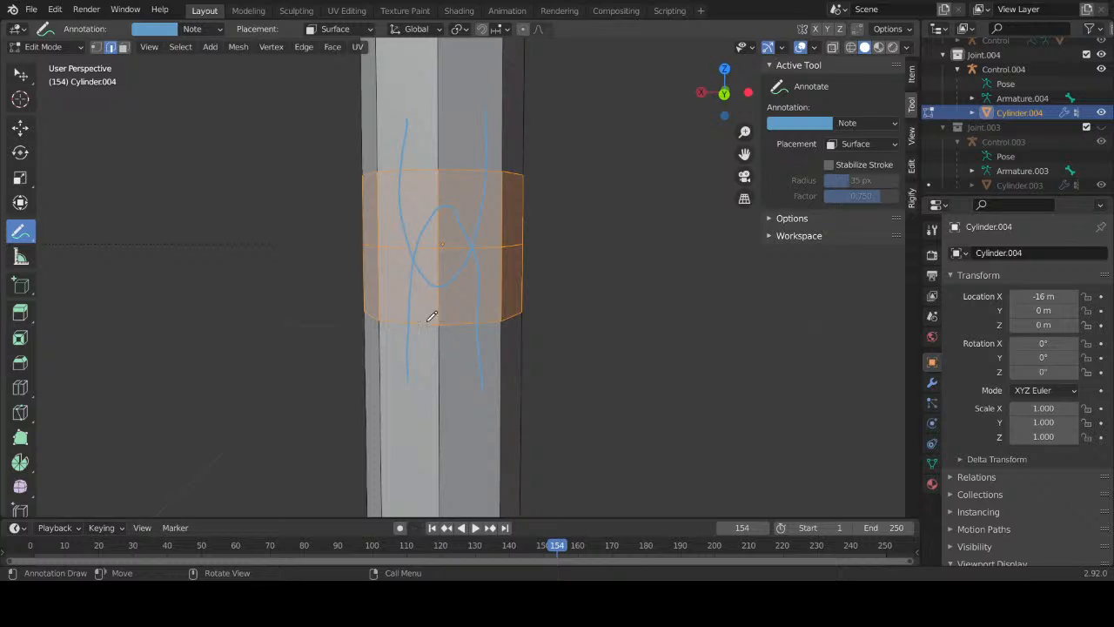
drag(432, 316, 470, 313)
mouse_move(464, 188)
mouse_down()
mouse_move(461, 226)
mouse_move(430, 209)
mouse_up()
mouse_move(525, 243)
ctrl+mouse_down()
mouse_move(465, 269)
mouse_move(430, 229)
mouse_move(462, 336)
mouse_move(483, 306)
mouse_move(428, 295)
mouse_move(404, 306)
mouse_move(408, 110)
mouse_move(438, 252)
mouse_move(492, 209)
mouse_move(490, 129)
ctrl+mouse_up()
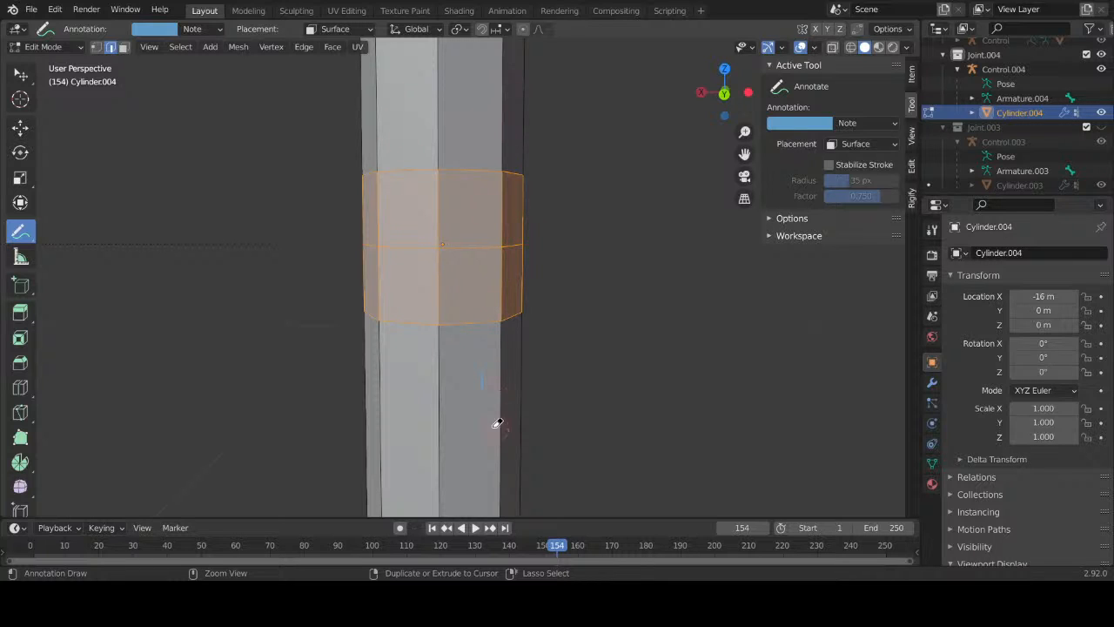
Step: Examine the beveled band on Cylinder.004 from several angles and distances
middle_drag(487, 375, 524, 322)
middle_drag(556, 267, 566, 233)
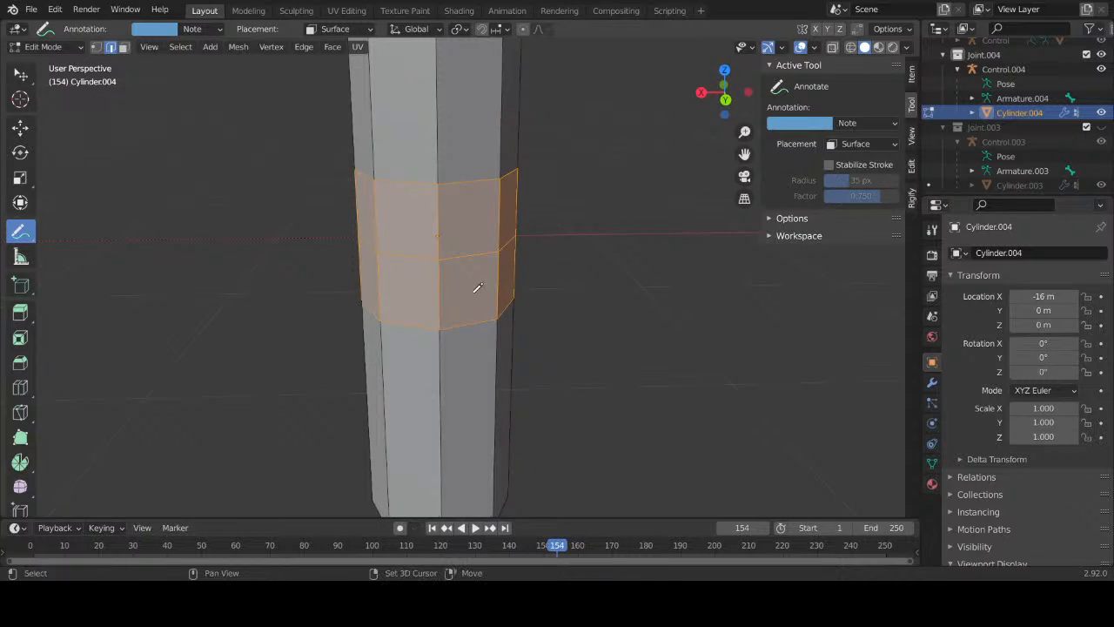
middle_drag(475, 288, 478, 225)
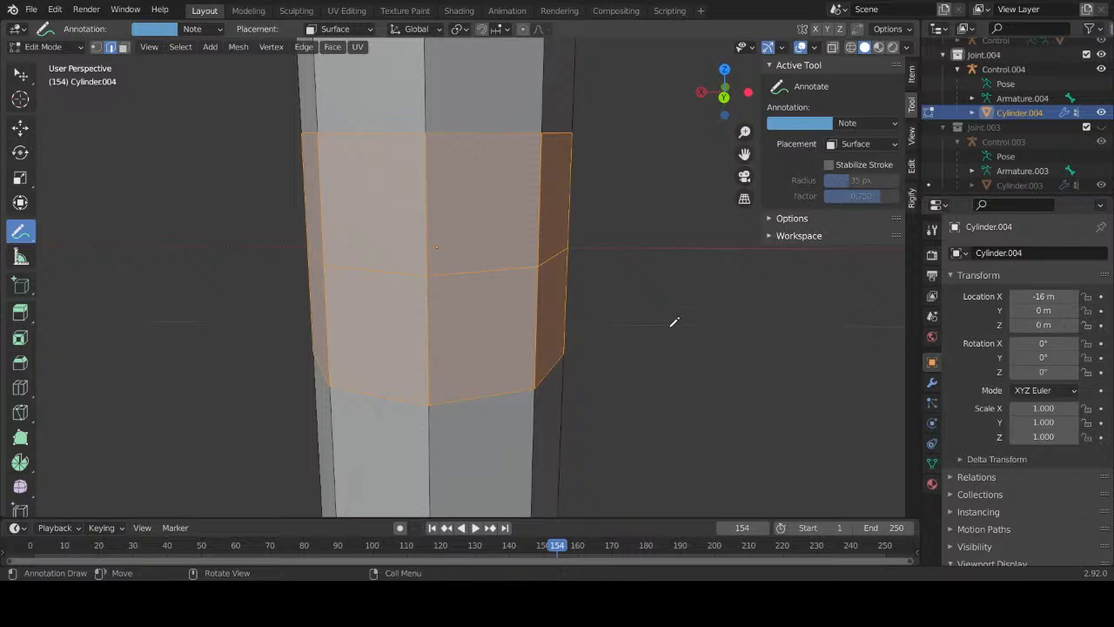
middle_drag(673, 322, 622, 315)
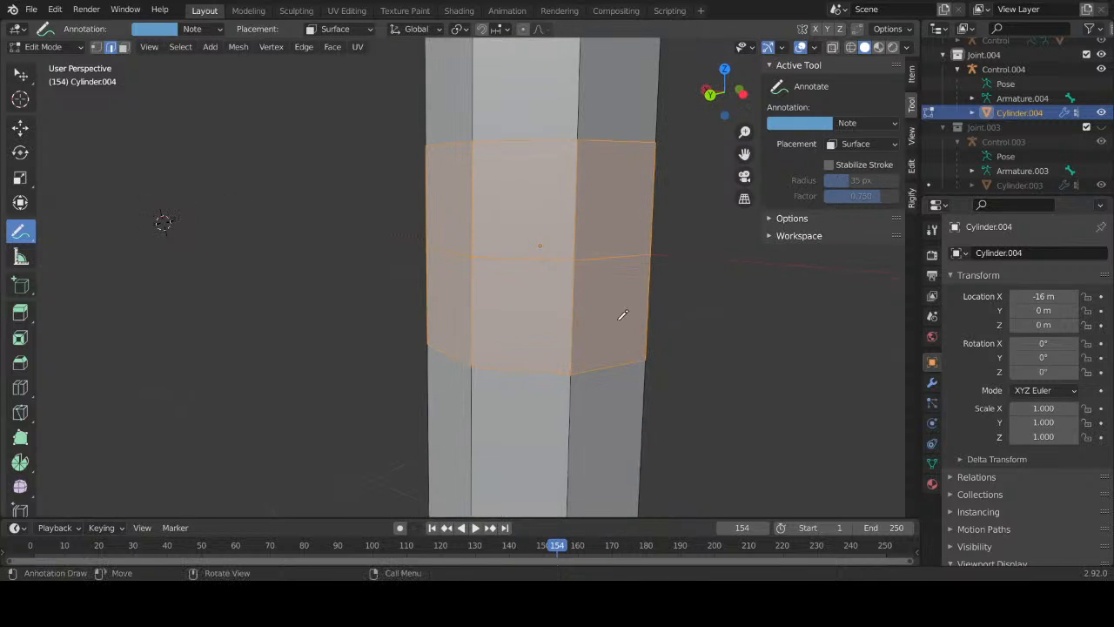
scroll(569, 310, down, 7)
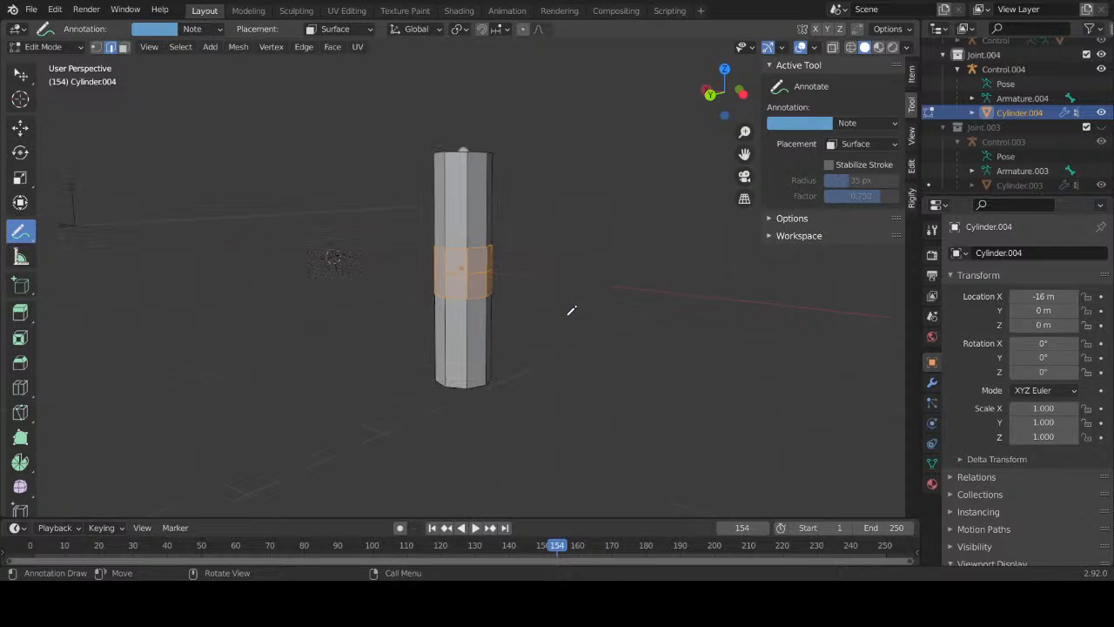
scroll(571, 311, up, 4)
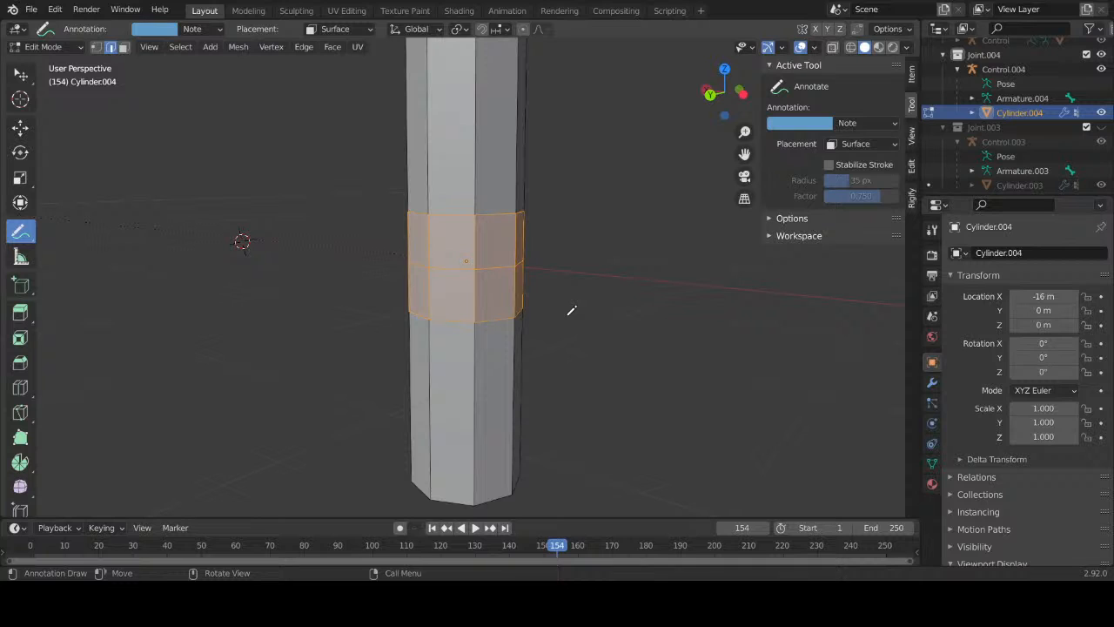
scroll(554, 269, up, 3)
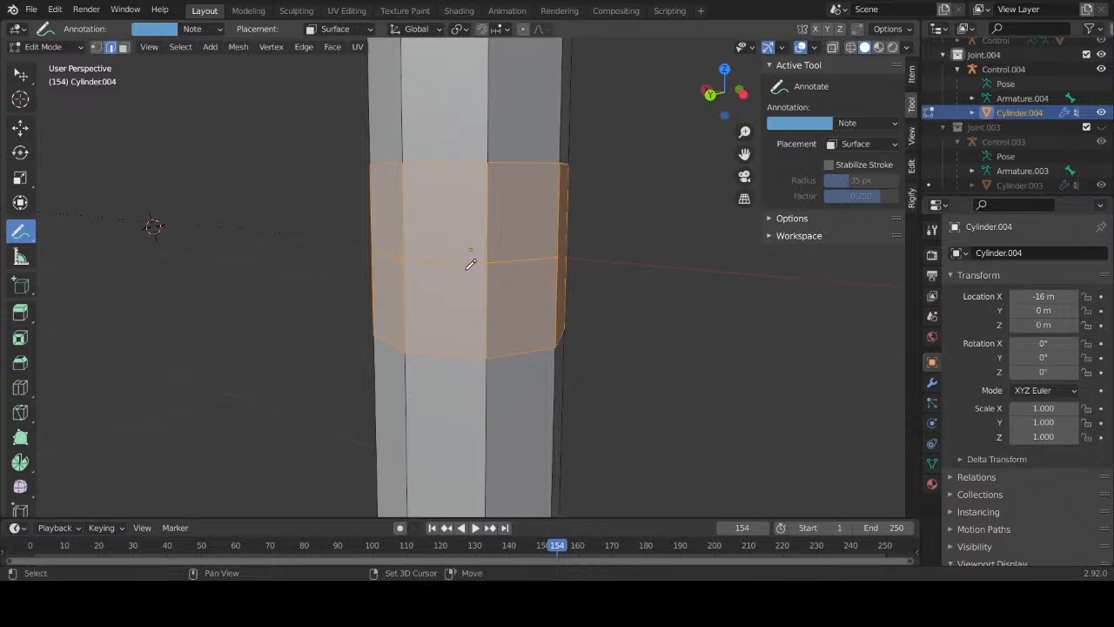
shift+middle_drag(470, 264, 506, 268)
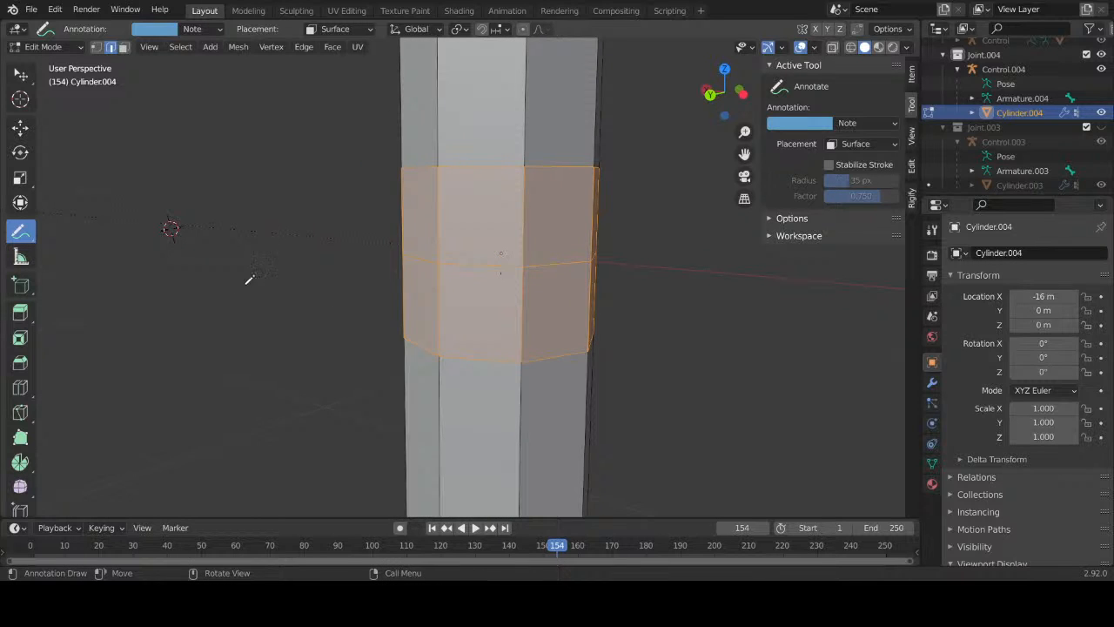
Step: Annotate an upright and an inverted U-shaped curve interlocking over the two front faces of the beveled band
mouse_move(297, 257)
middle_down()
mouse_move(398, 261)
mouse_move(387, 258)
middle_up()
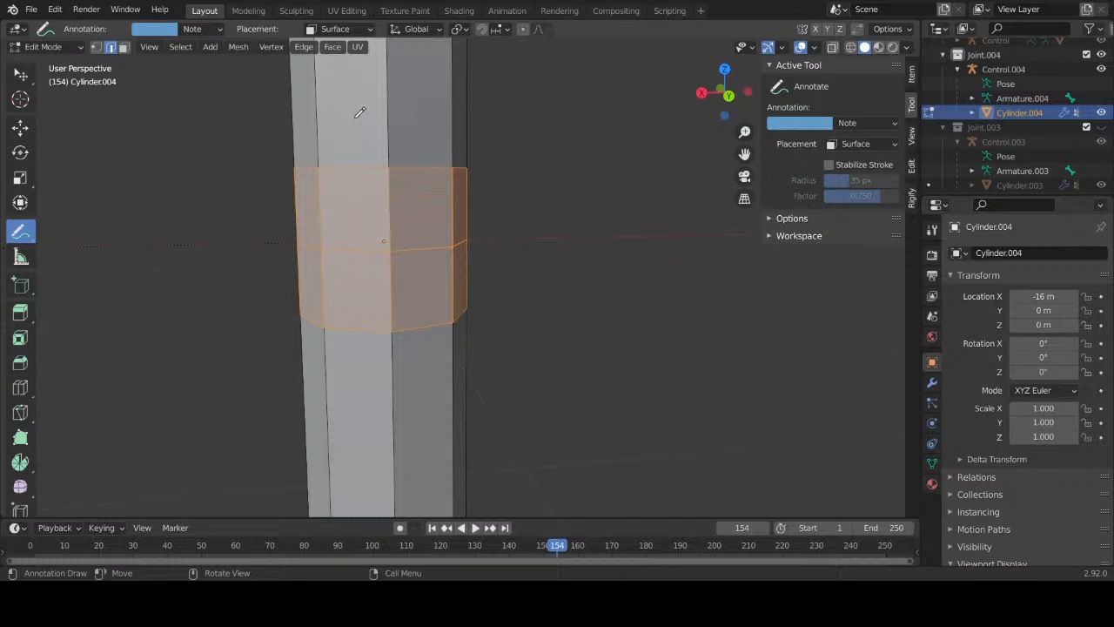
mouse_move(353, 126)
mouse_down()
mouse_move(391, 281)
mouse_move(439, 133)
mouse_move(433, 113)
mouse_up()
mouse_move(367, 258)
mouse_down()
mouse_move(420, 246)
mouse_move(433, 375)
mouse_up()
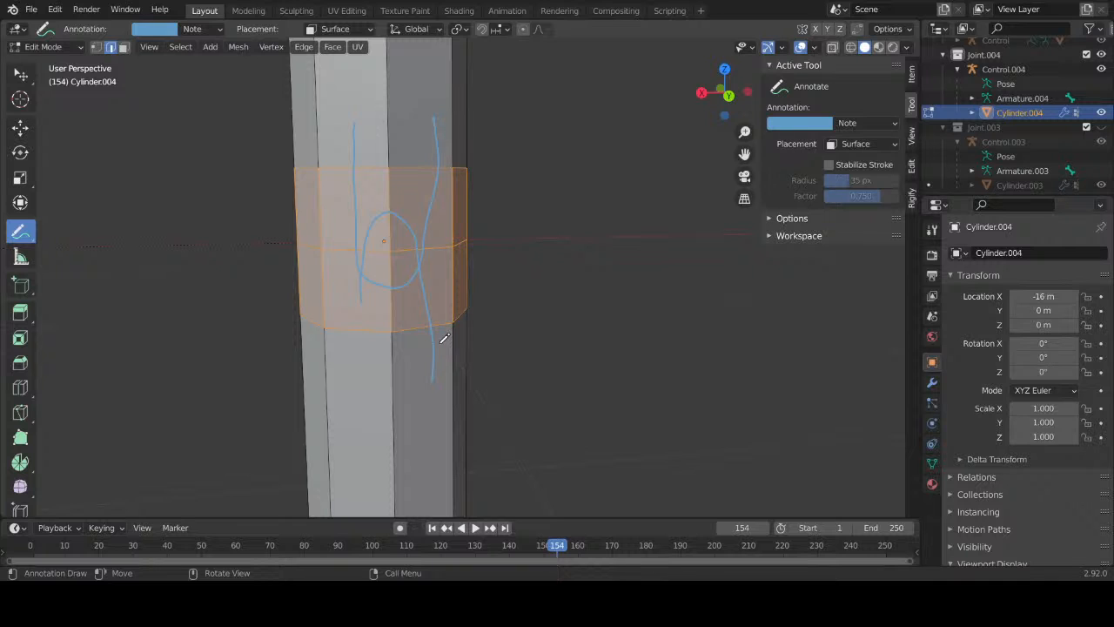
middle_drag(405, 254, 397, 255)
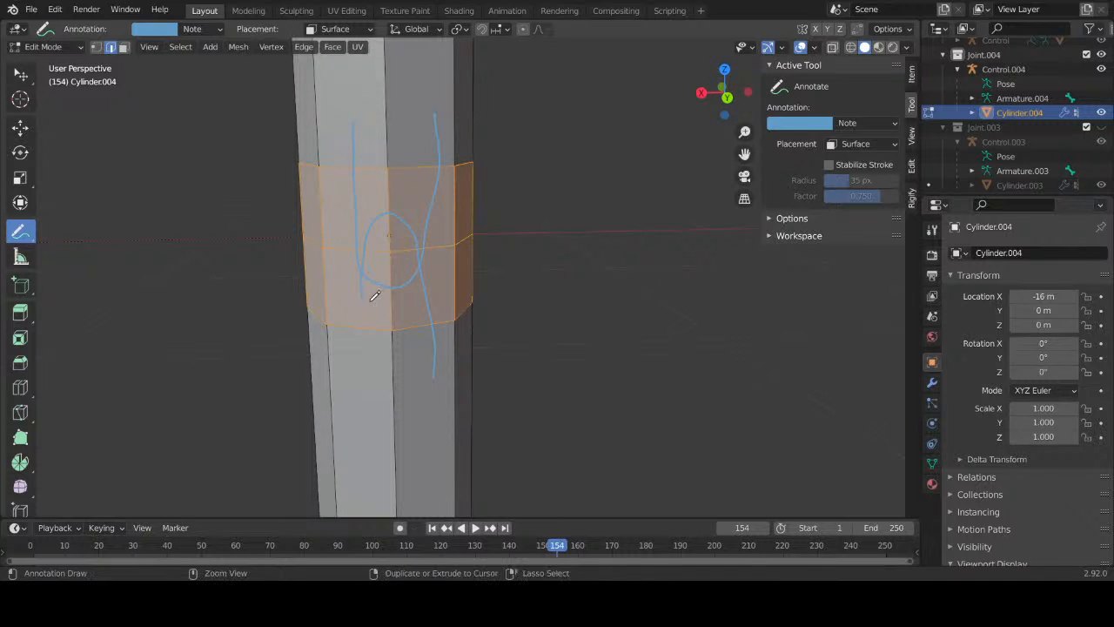
ctrl+middle_drag(375, 296, 415, 310)
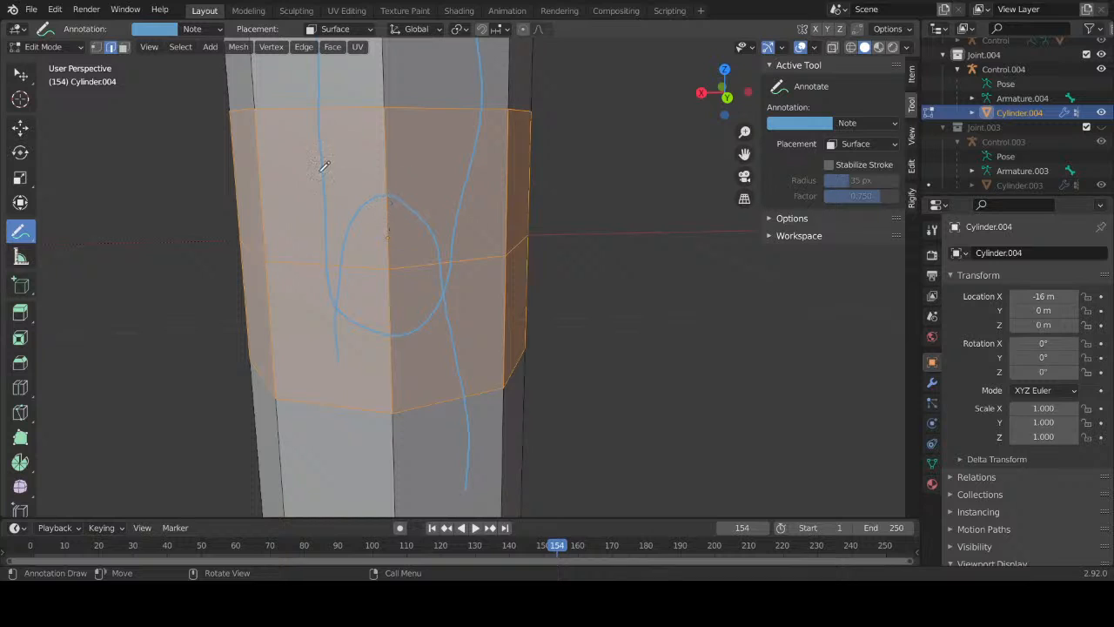
Step: Subdivide the central vertical edge in the upper row of the band, between its top and middle vertices
key(1)
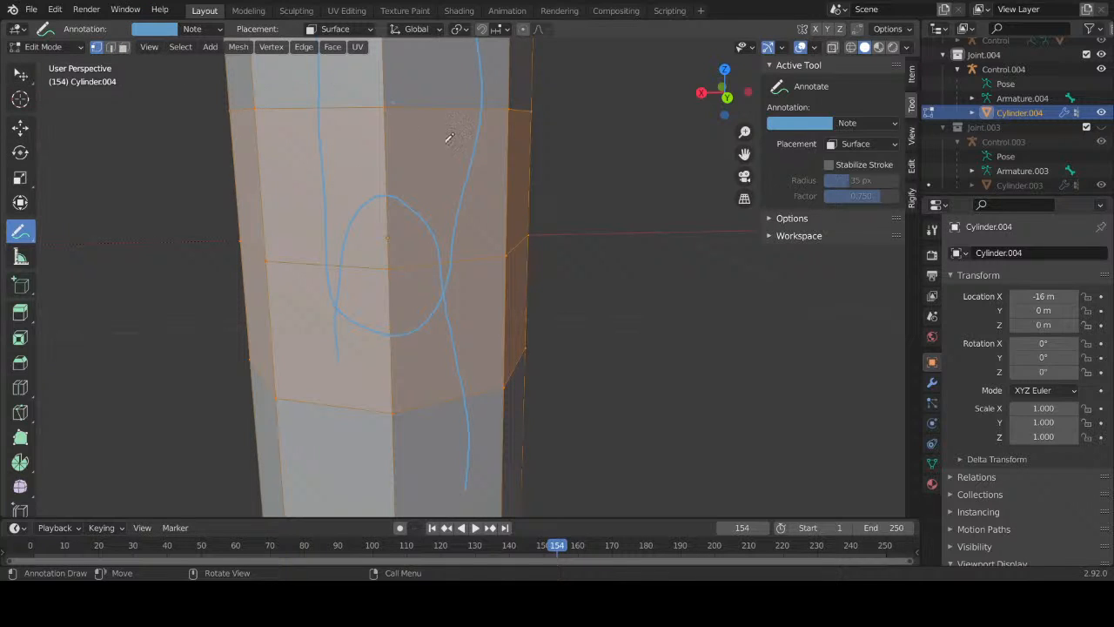
click(21, 74)
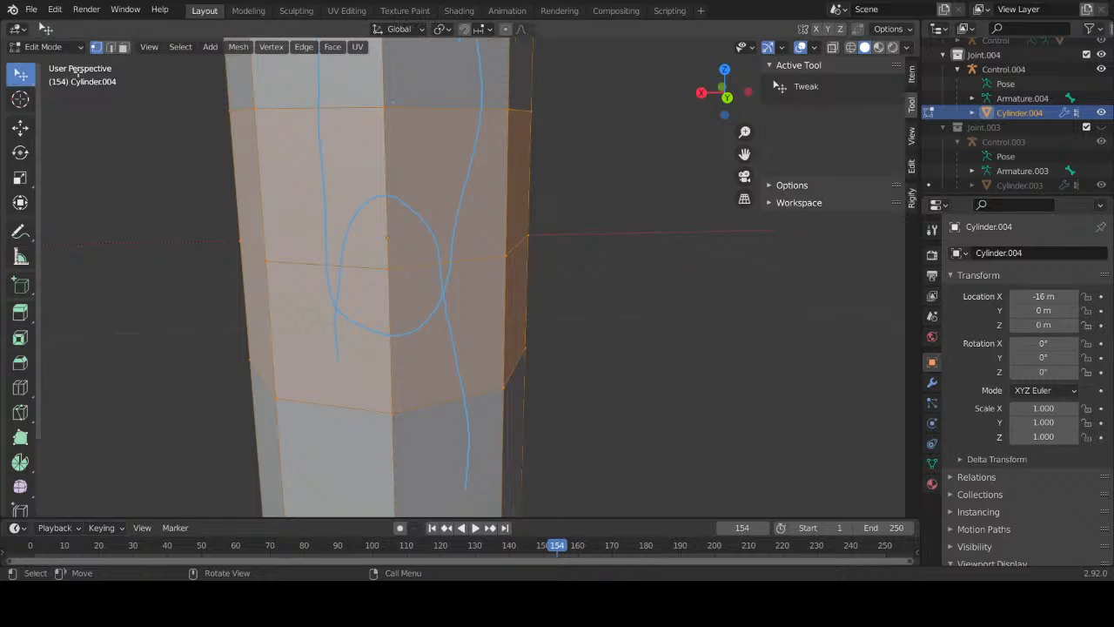
click(384, 108)
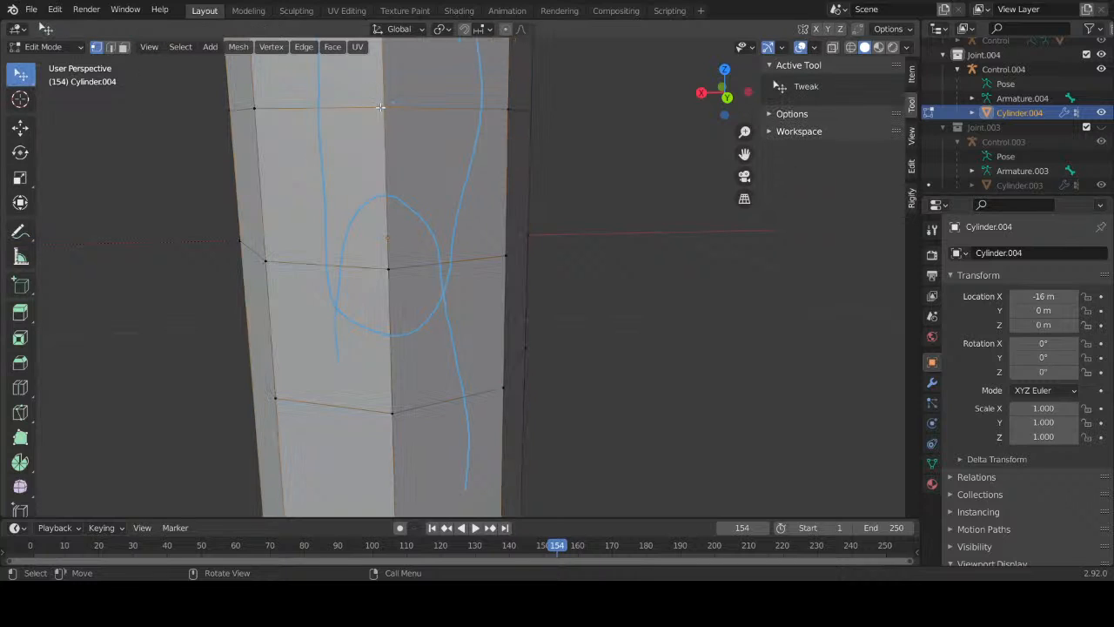
shift+click(388, 269)
right_click(426, 181)
click(383, 206)
Step: Rip the band's top central vertex and merge the ripped copy At Last into the upper edge's midpoint
shift+click(386, 187)
key(g)
click(398, 212)
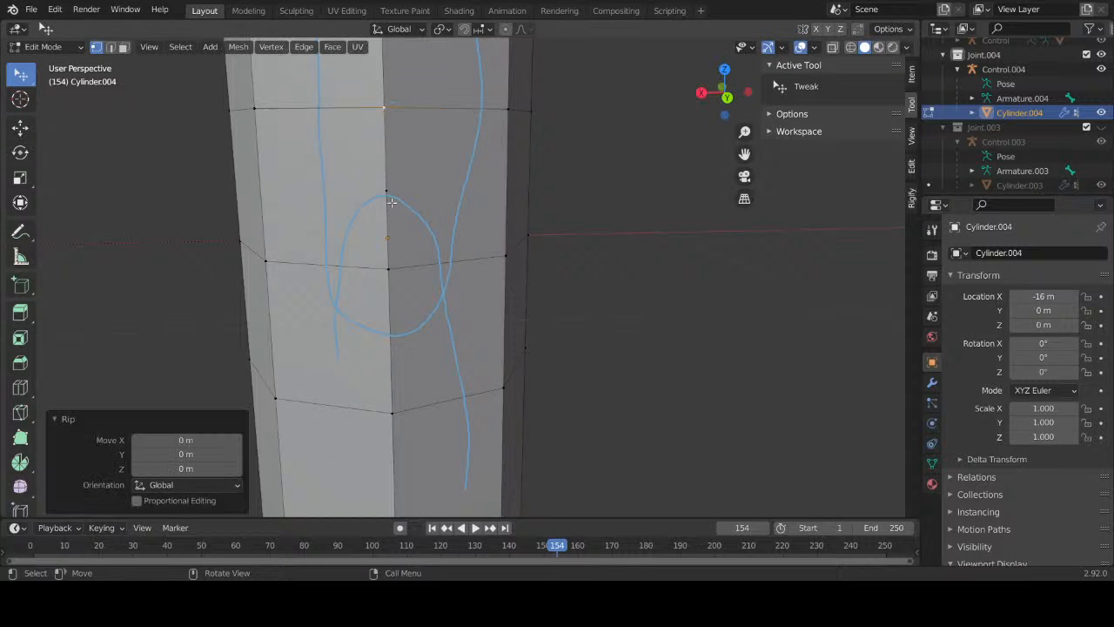
key(ctrl+z)
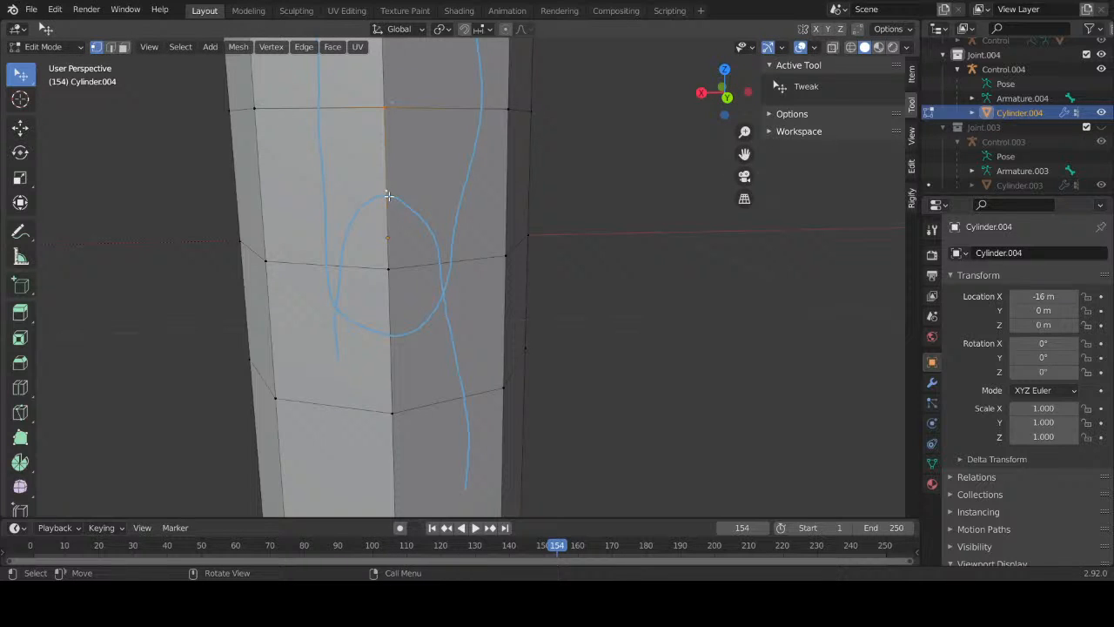
key(m)
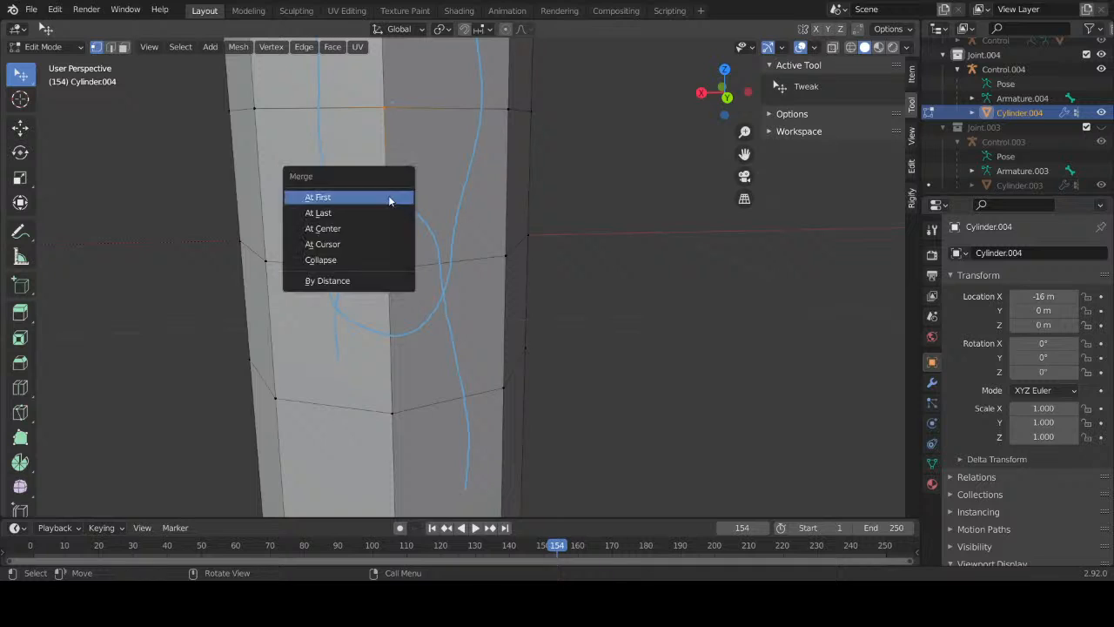
click(388, 195)
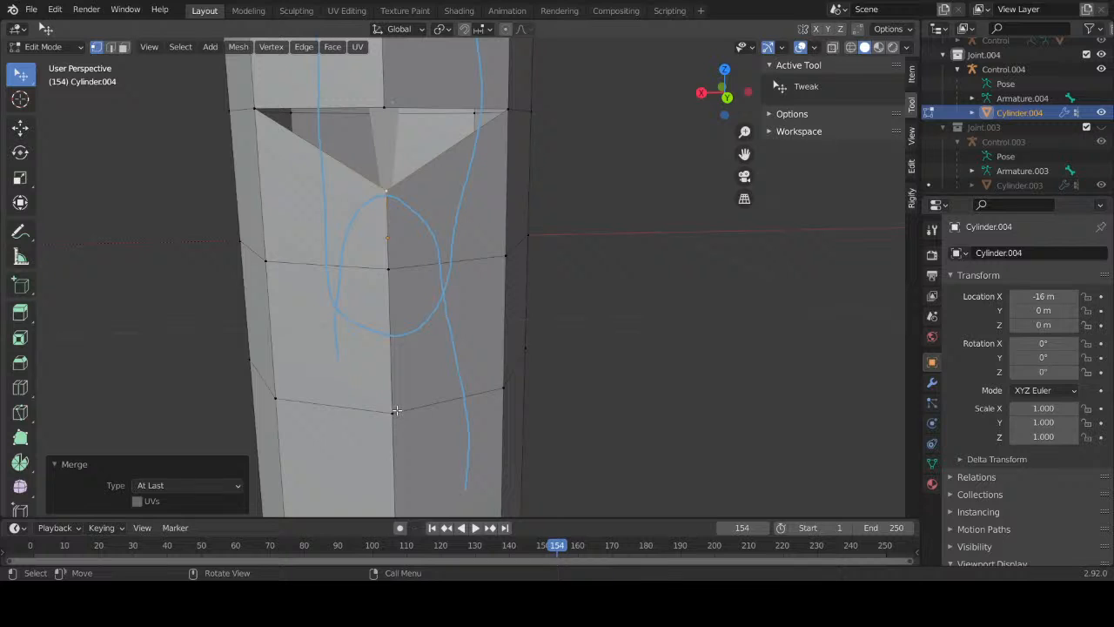
Step: Subdivide the central vertical edge in the lower row of the band
key(2)
click(393, 373)
right_click(381, 342)
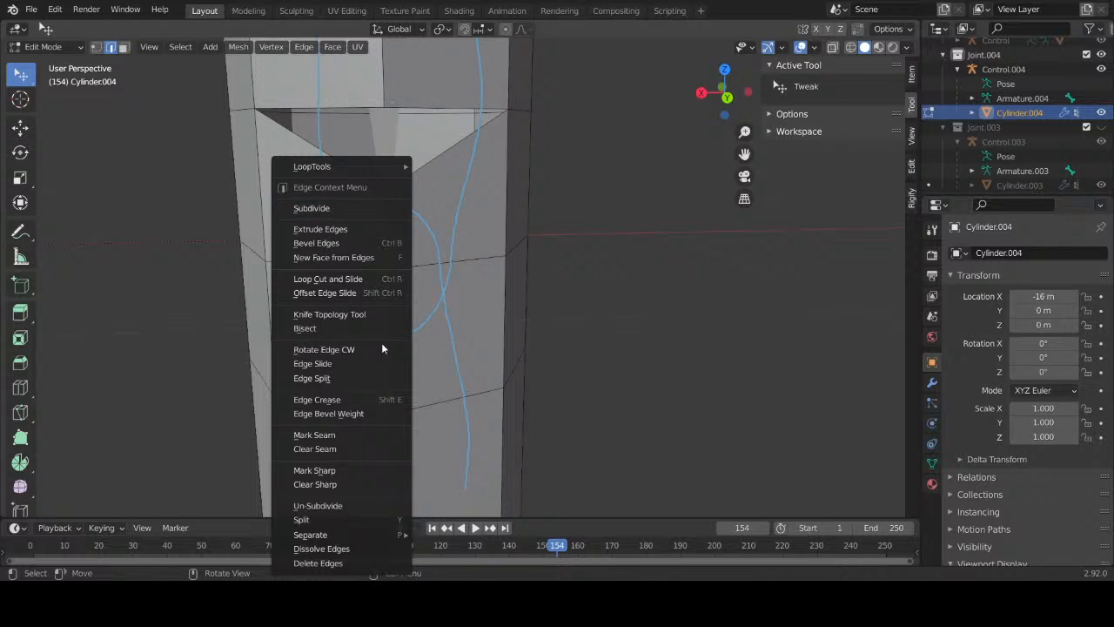
click(338, 213)
Step: Rip the band's bottom central vertex and merge the ripped copy At Last into the lower edge's midpoint
key(1)
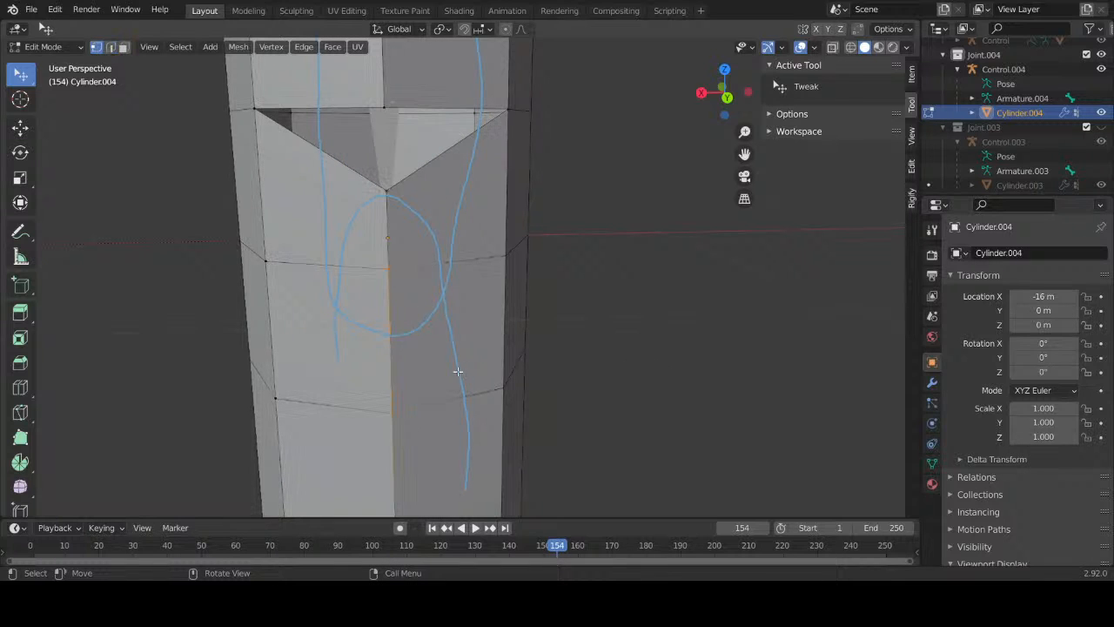
click(391, 416)
key(g)
key(Escape)
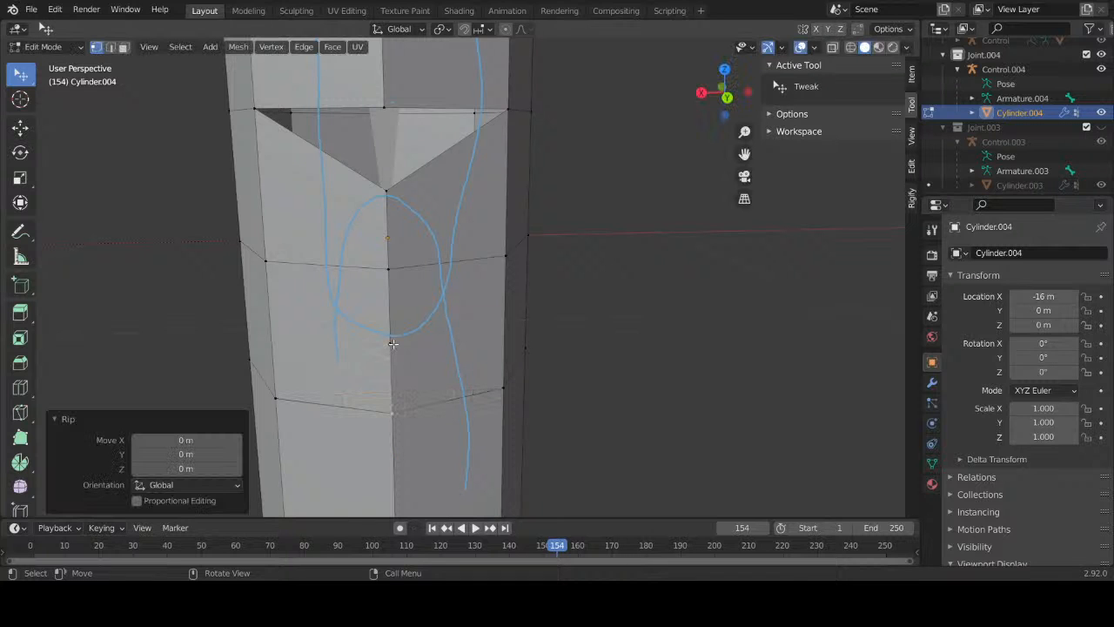
key(ctrl+z)
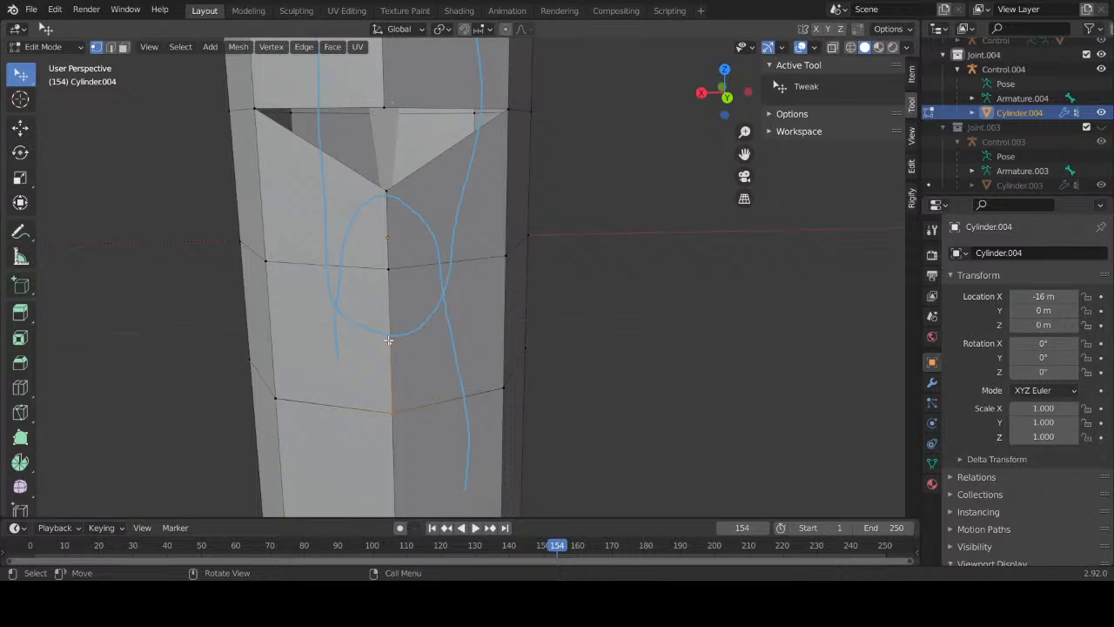
key(m)
click(388, 341)
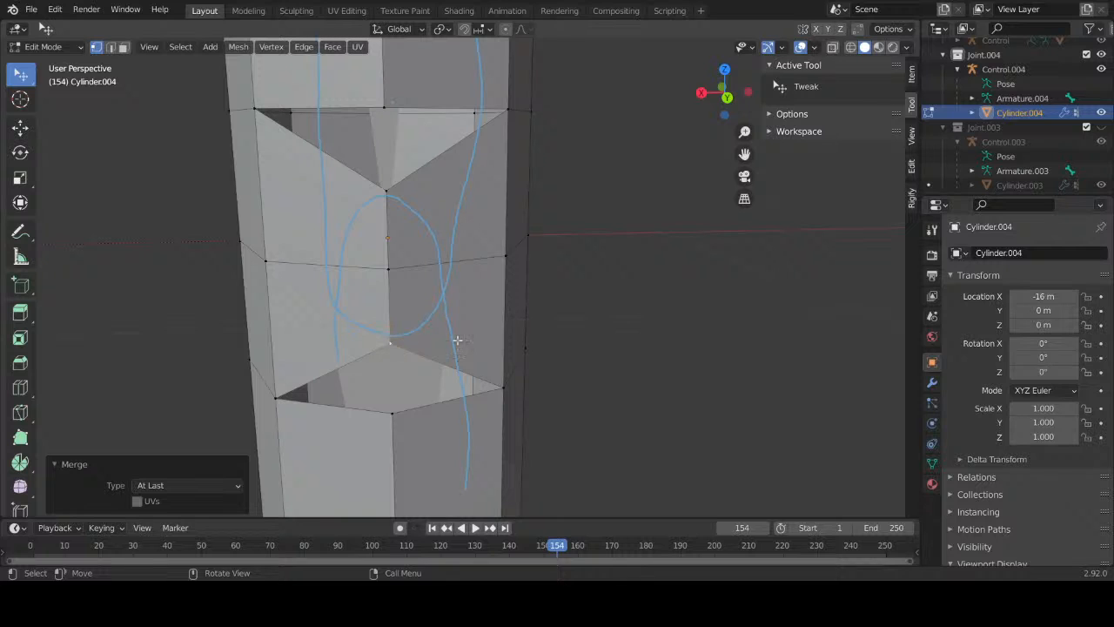
Step: Try to fill the lower opening with a face between its sloped upper edge and the opposite lower edge, and undo it
middle_drag(530, 336, 483, 326)
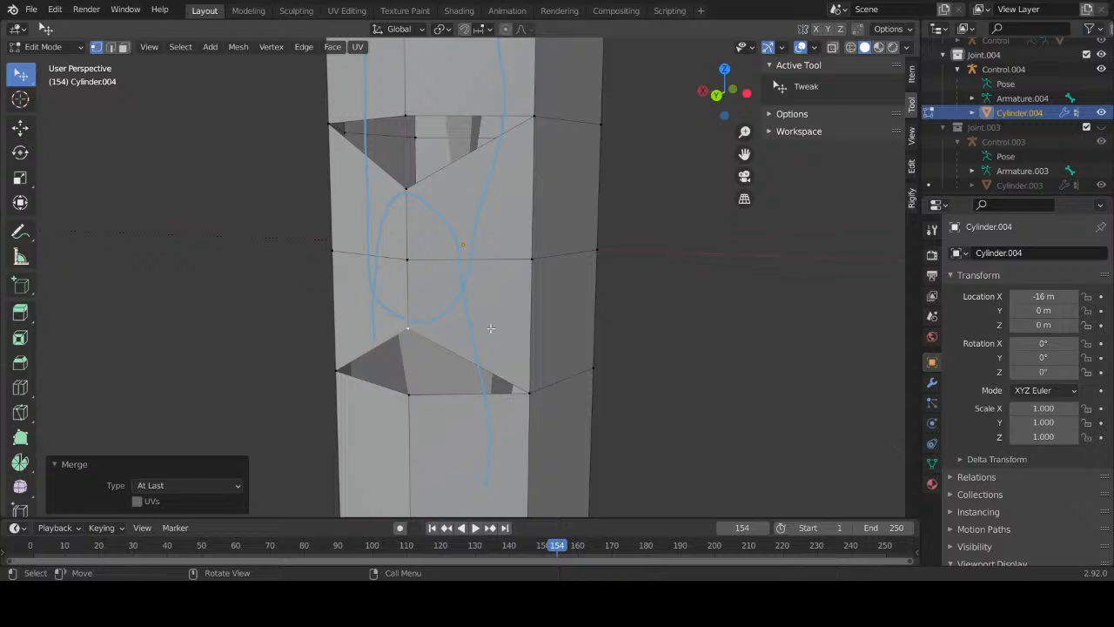
middle_drag(490, 328, 535, 319)
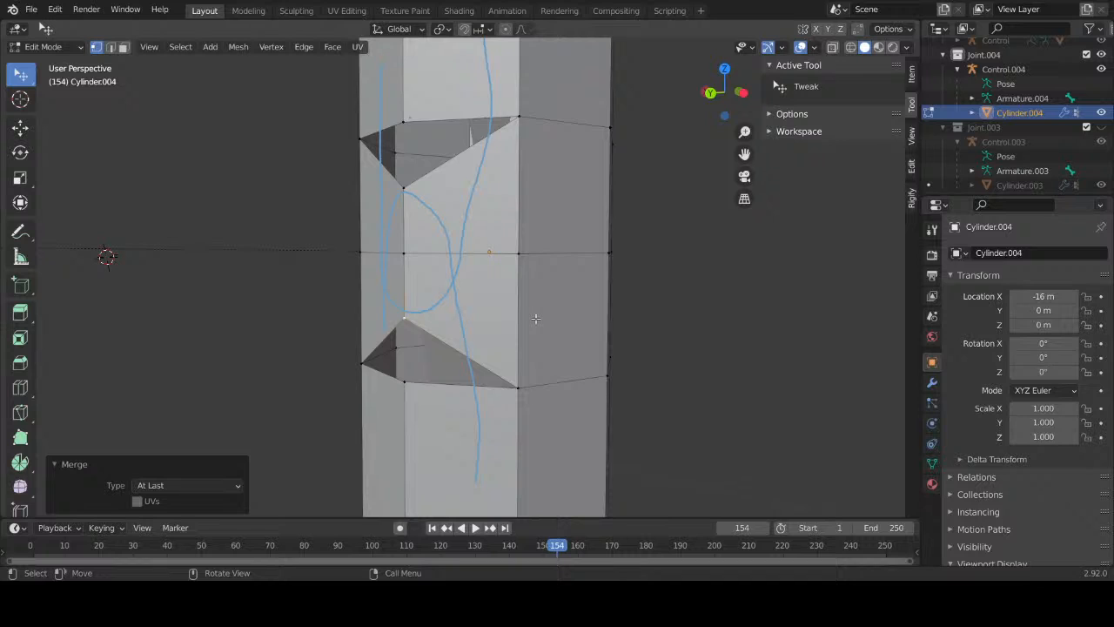
scroll(535, 319, up, 2)
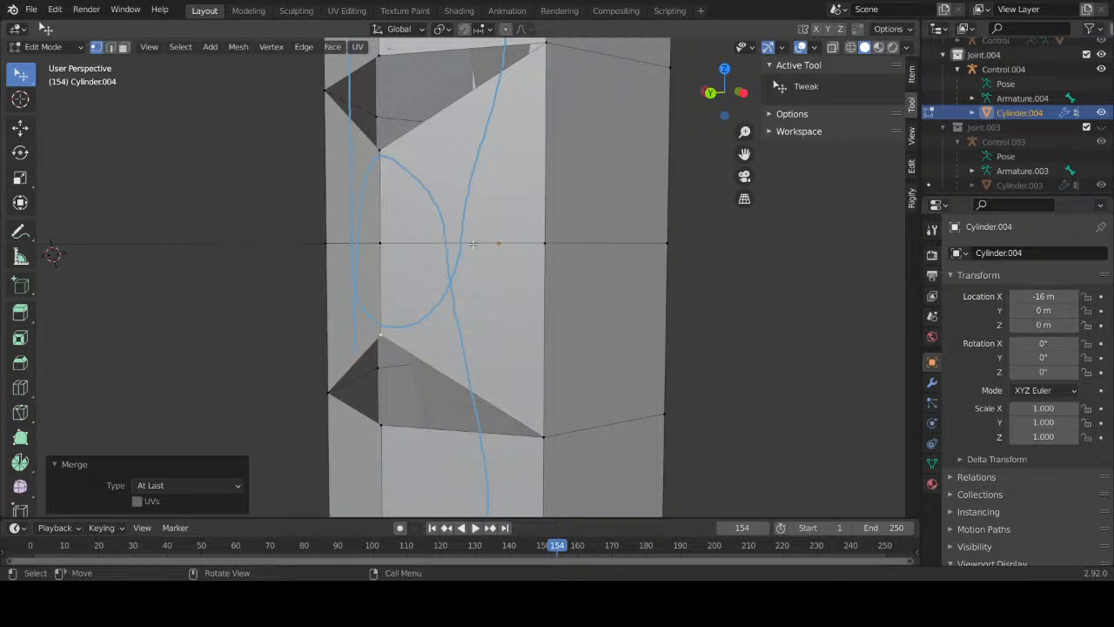
middle_drag(470, 242, 435, 228)
key(2)
click(427, 260)
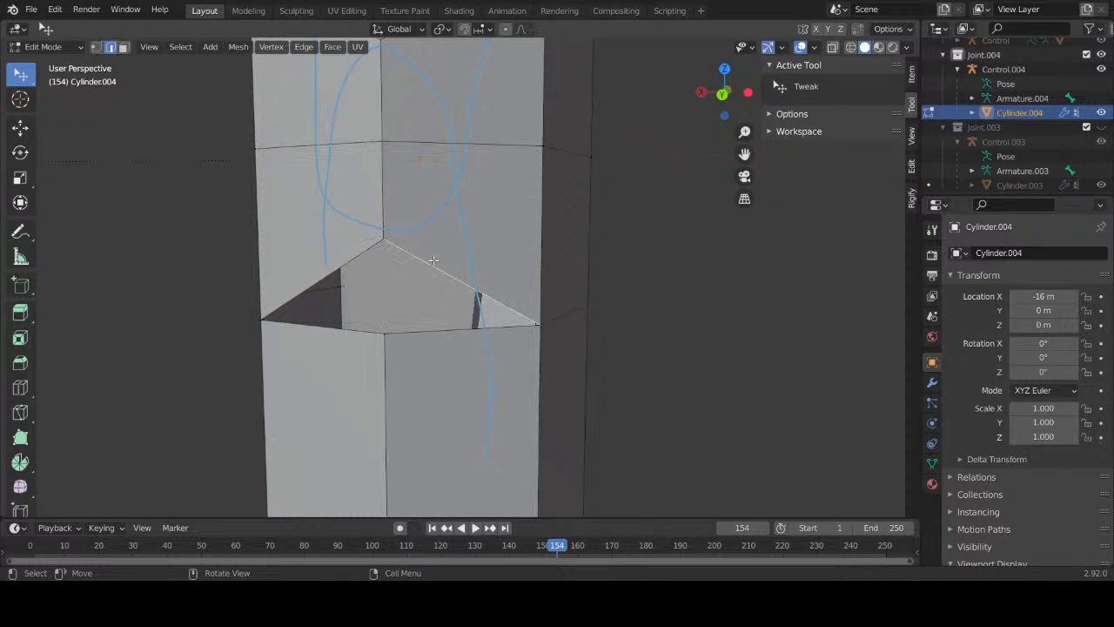
click(323, 327)
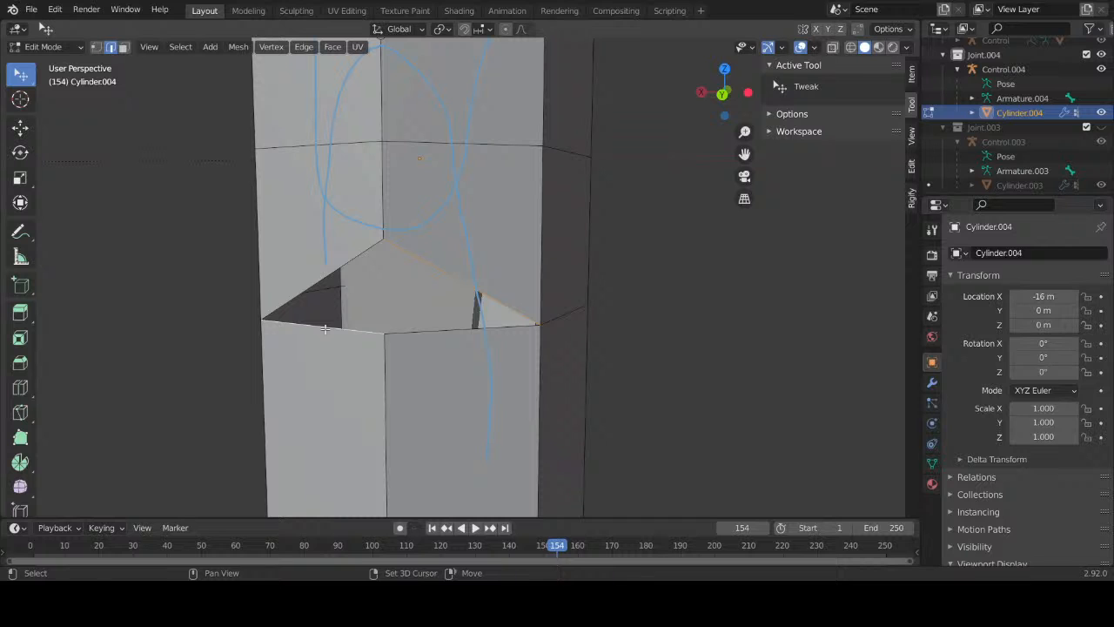
key(f)
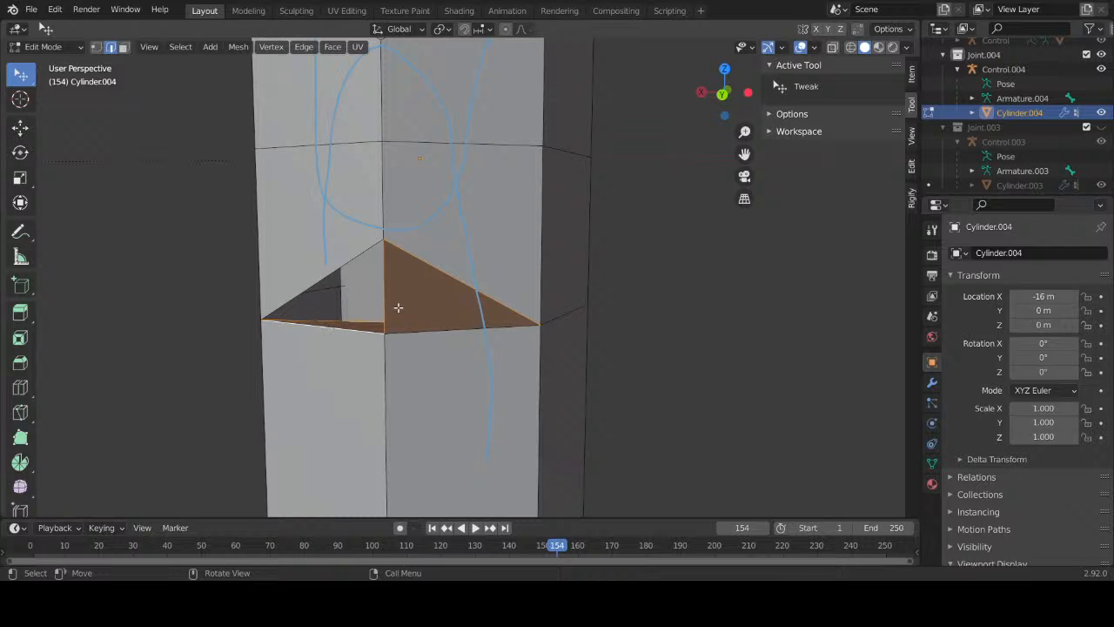
middle_drag(398, 310, 443, 270)
key(ctrl+z)
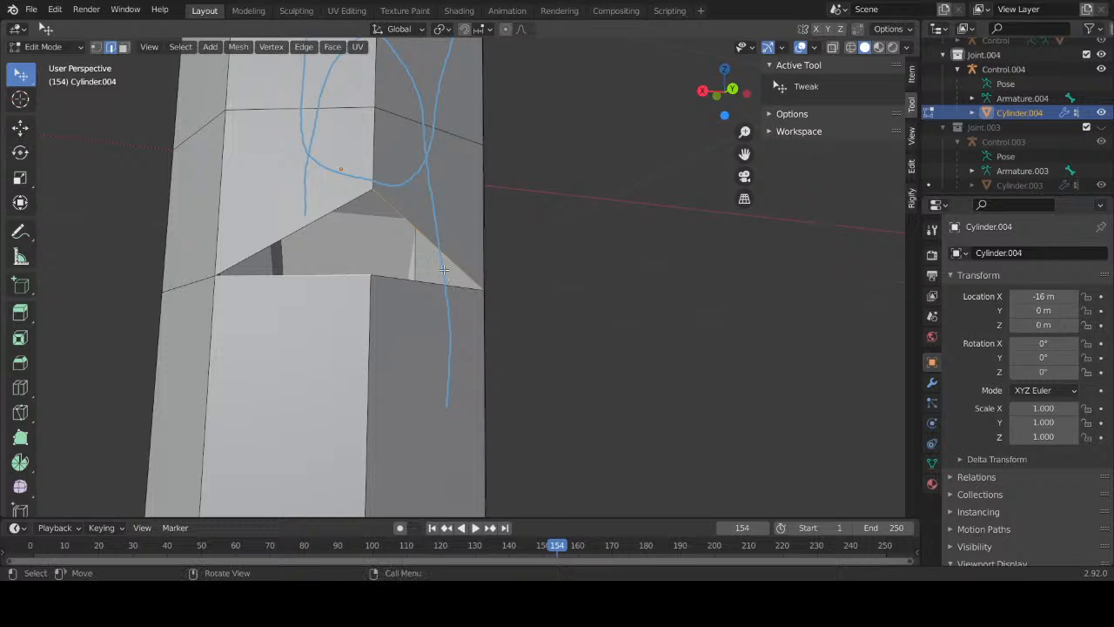
Step: Slide the central vertex on the lower opening's bottom edge down along its vertical edge by a factor of 0.1
key(1)
click(377, 275)
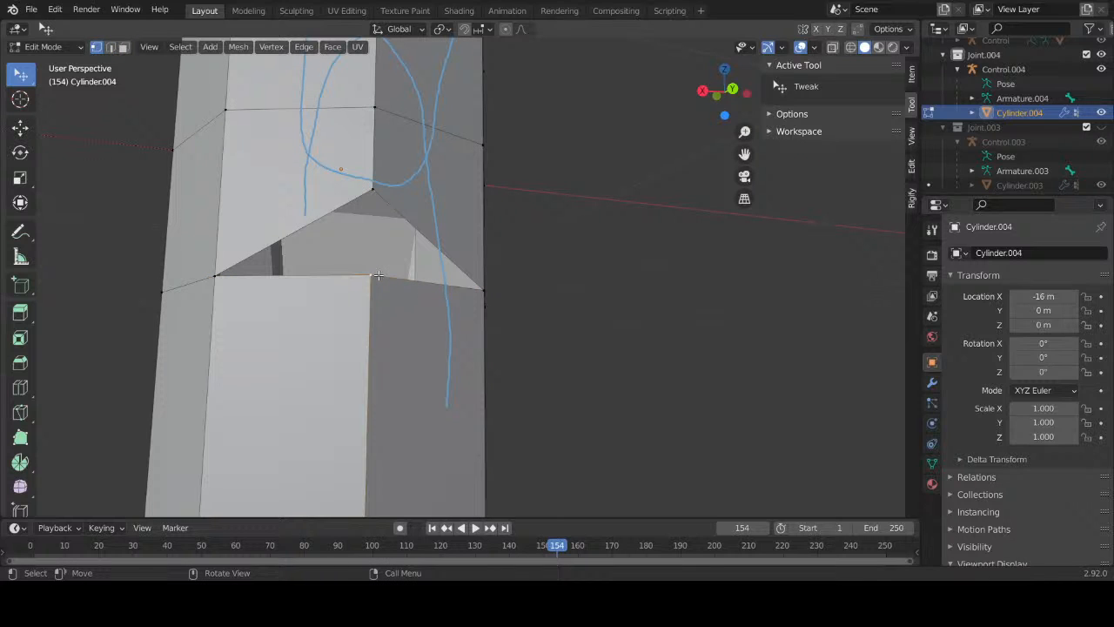
key(shift+v)
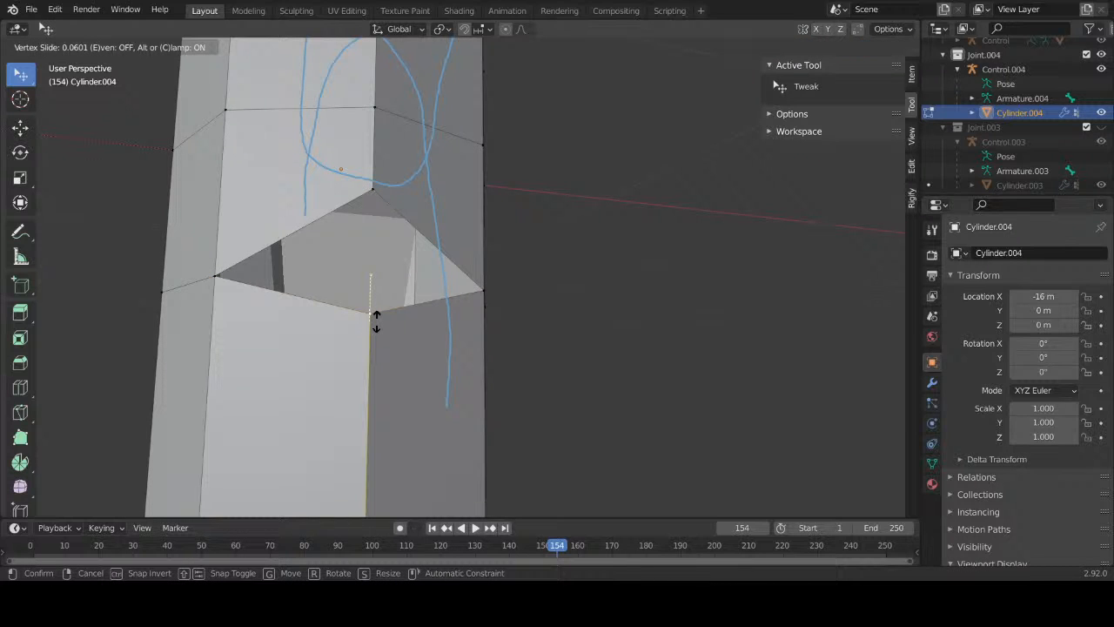
text(0.1)
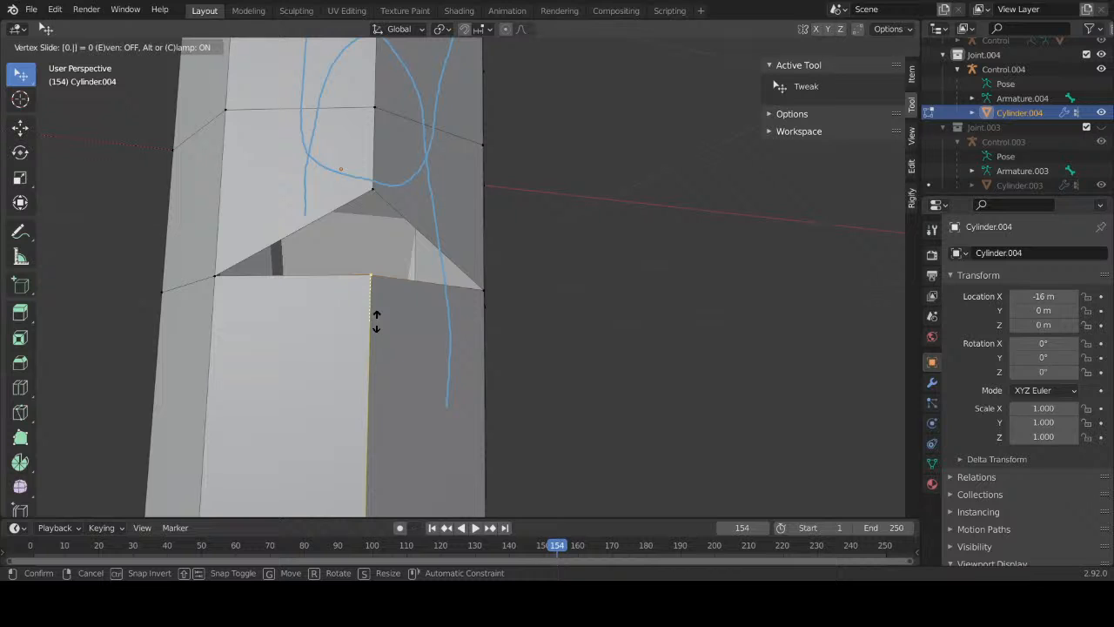
key(Return)
Step: Slide the central vertex on the upper opening's top edge up along its vertical edge by a factor of 0.1
shift+middle_drag(376, 186, 363, 375)
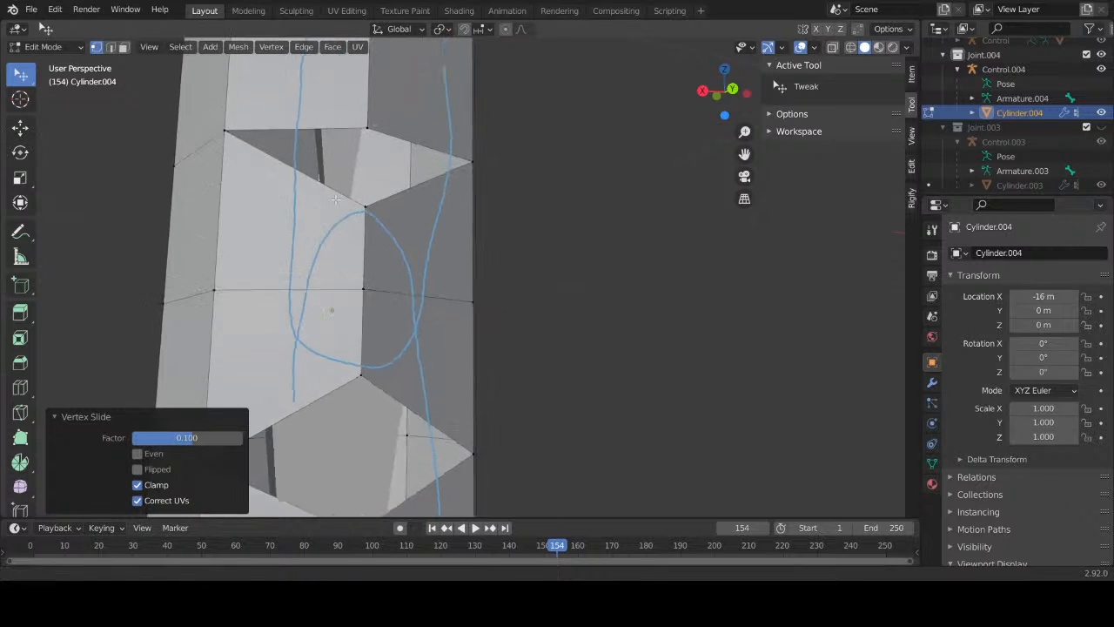
shift+middle_drag(369, 122, 366, 237)
click(366, 235)
key(shift+v)
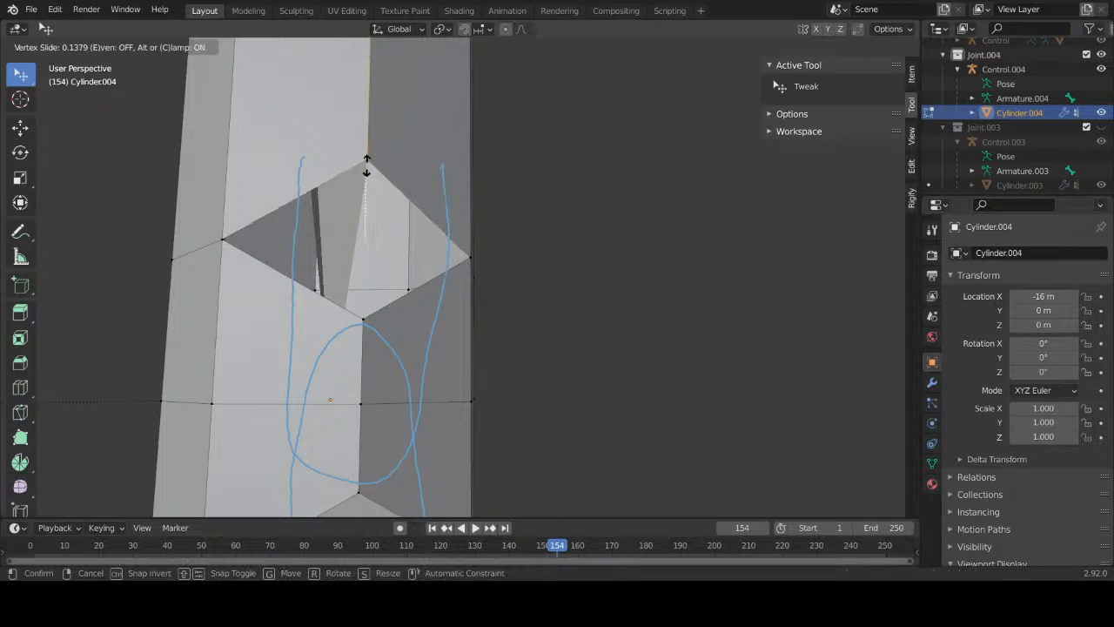
text(0)
key(Return)
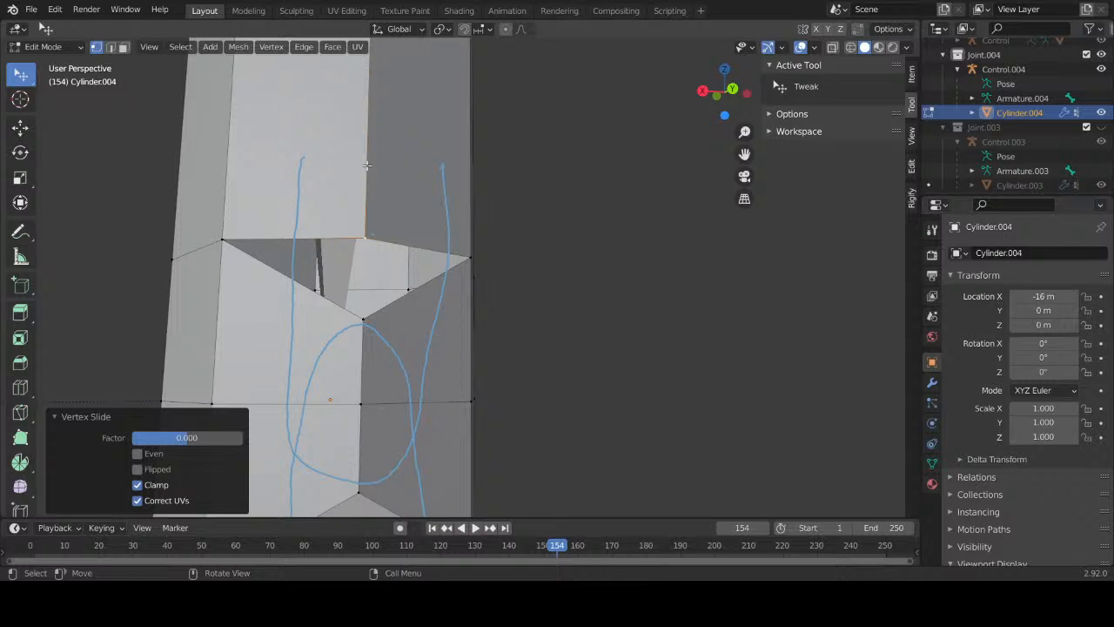
key(KP_0)
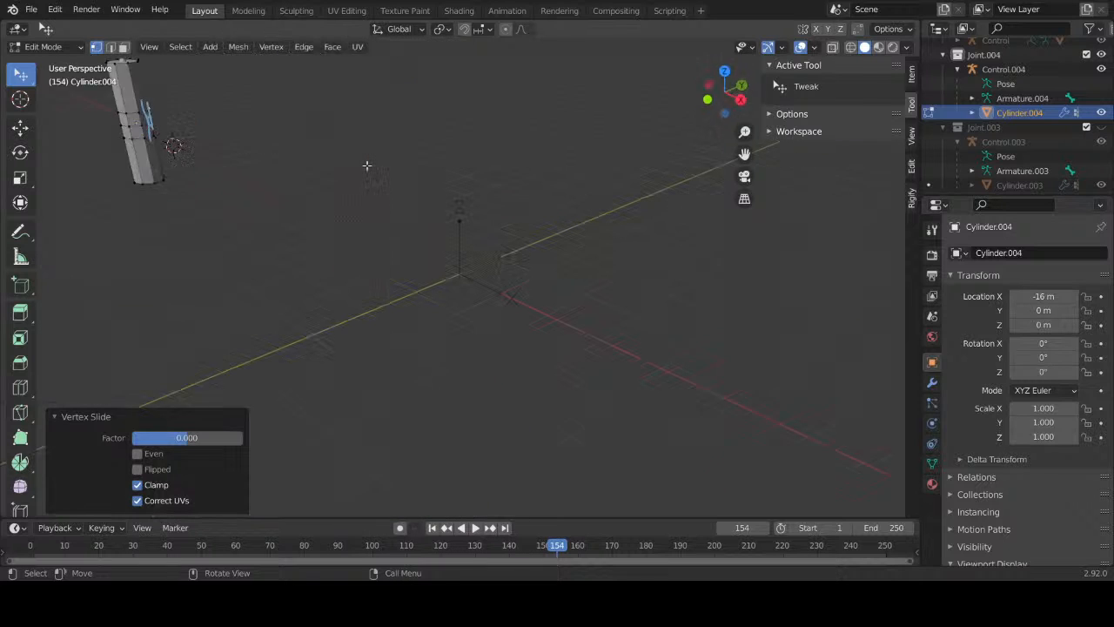
key(KP_0)
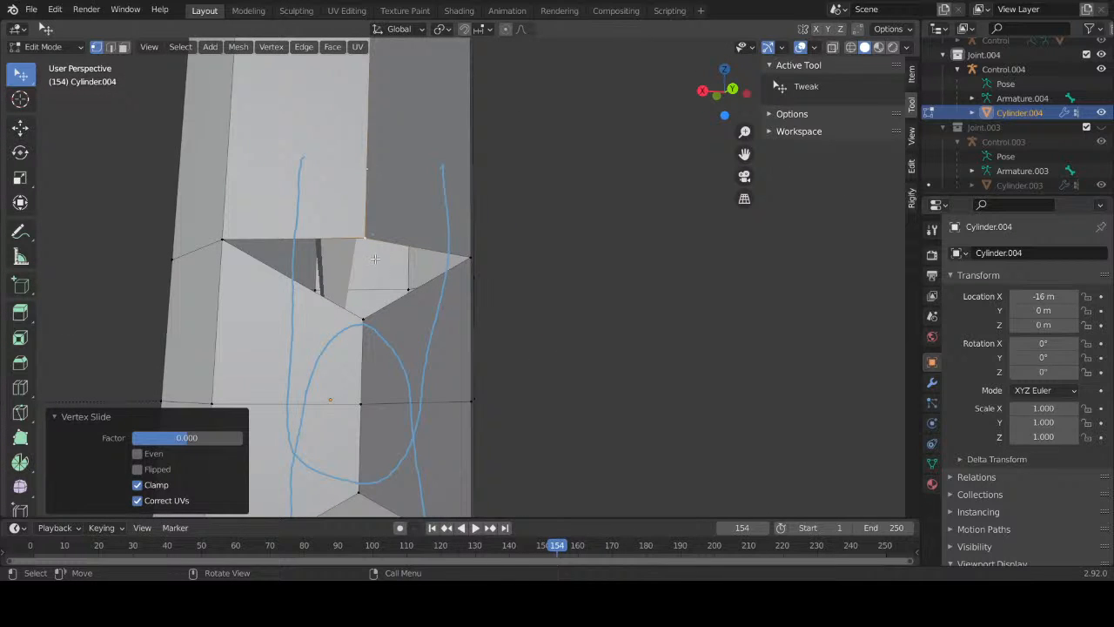
key(shift+v)
text(.1)
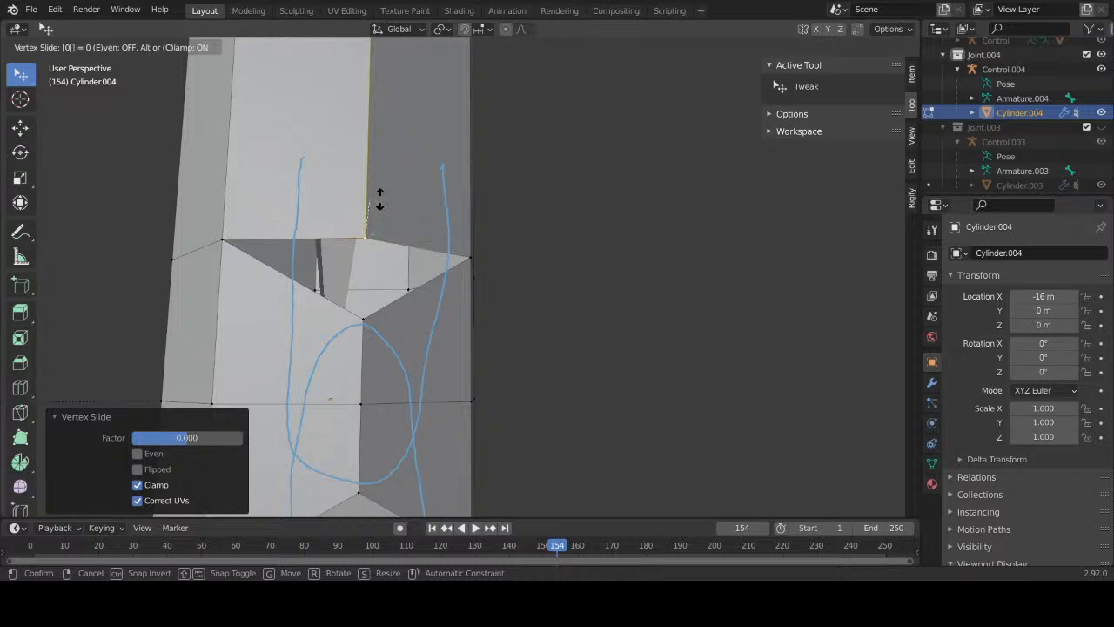
key(Return)
Step: Fill the upper and lower diamond-shaped openings of the band with one face each
middle_drag(451, 326, 402, 198)
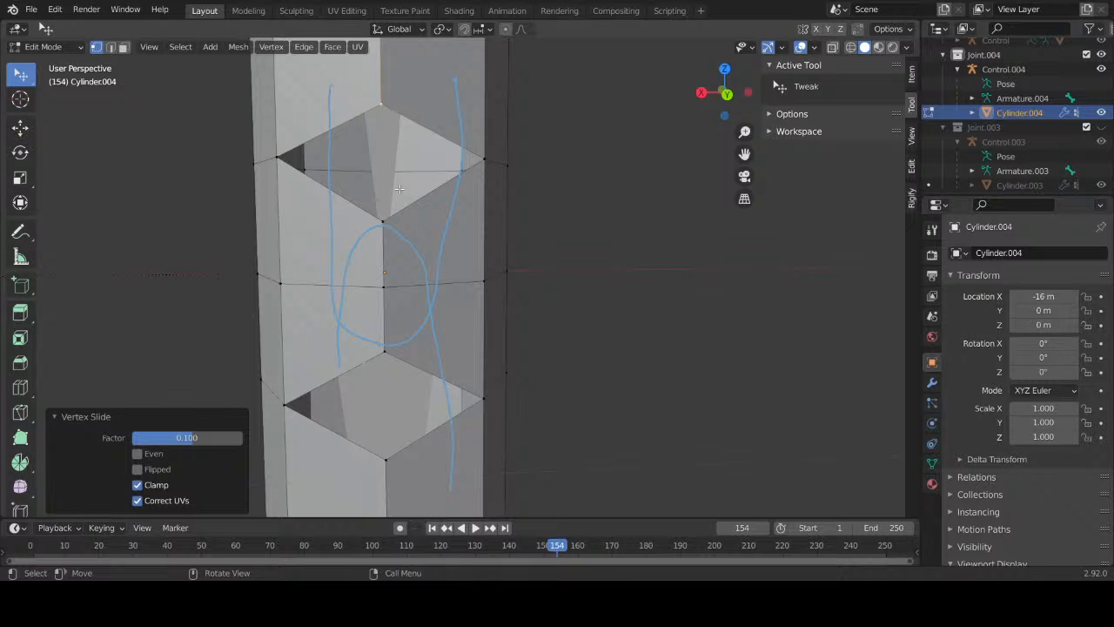
key(2)
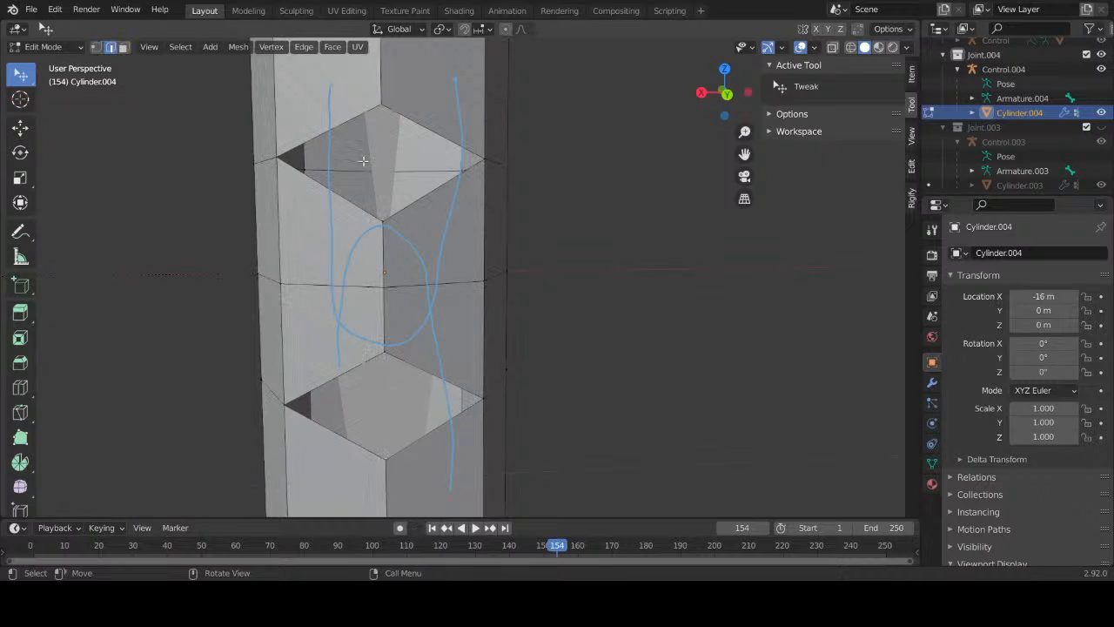
alt+shift+click(428, 201)
key(f)
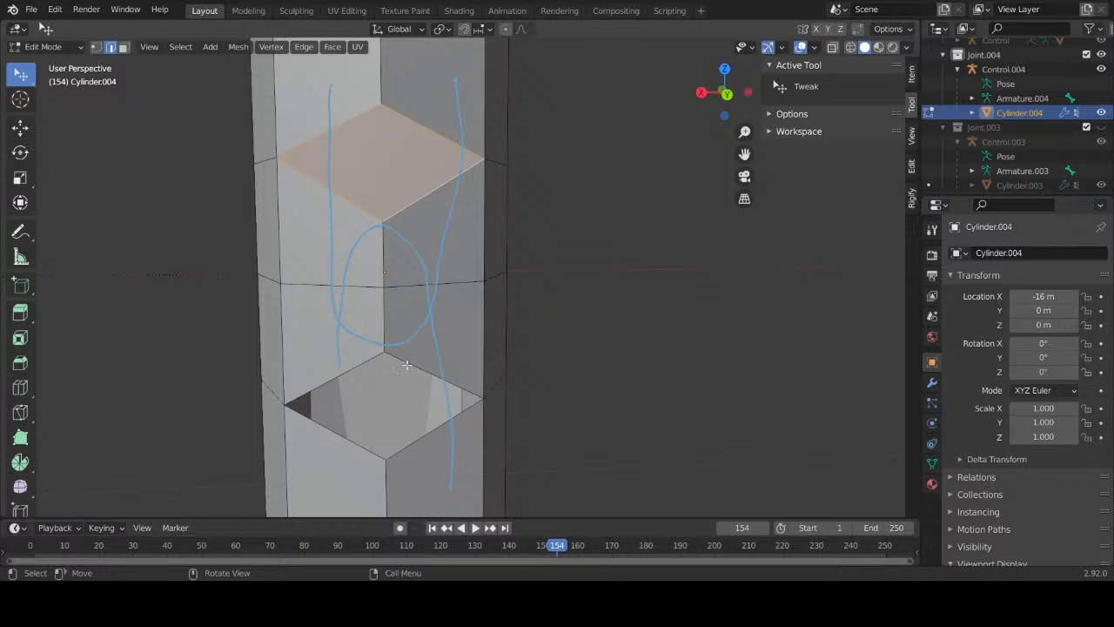
key(alt+a)
alt+click(405, 364)
key(f)
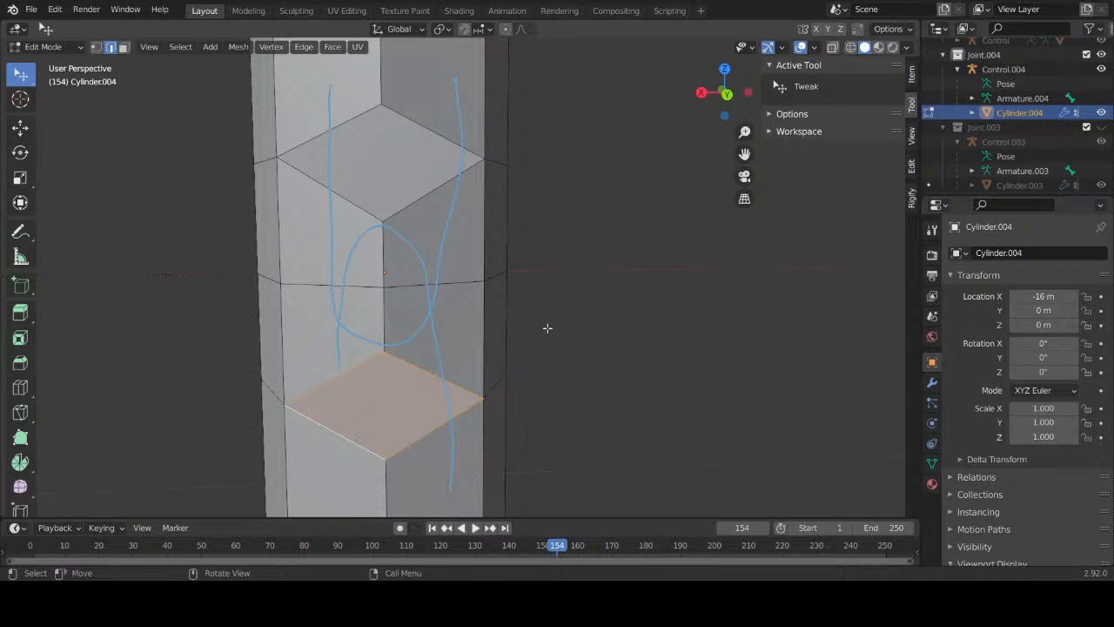
Step: Parent Cylinder.004 to the Control.004 armature with automatic weights
middle_drag(547, 327, 321, 235)
scroll(523, 343, down, 5)
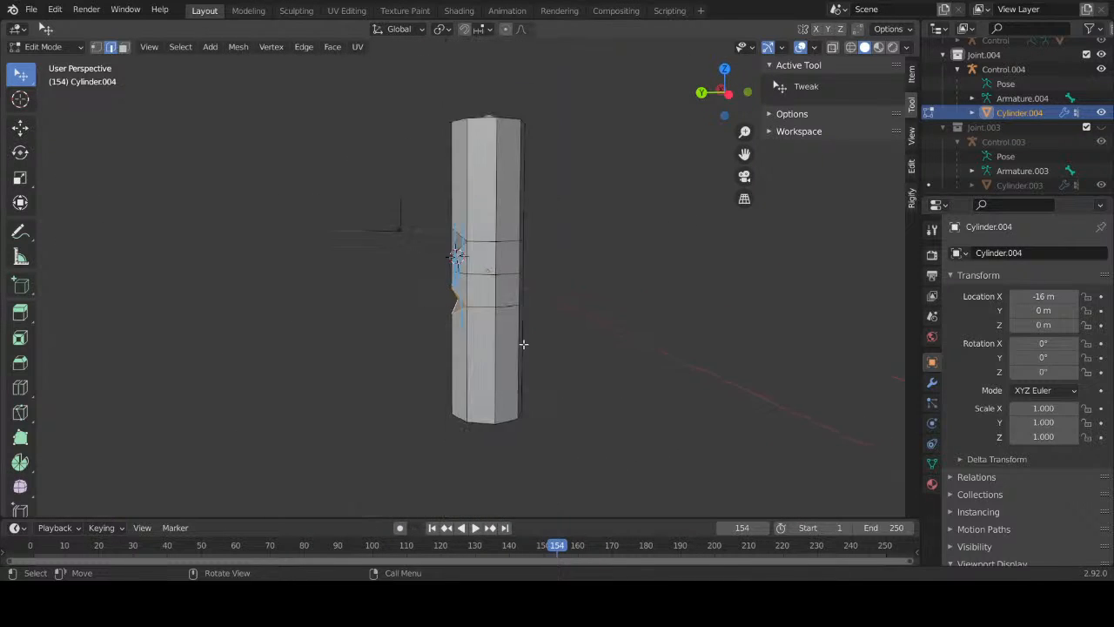
middle_drag(523, 344, 565, 322)
key(Tab)
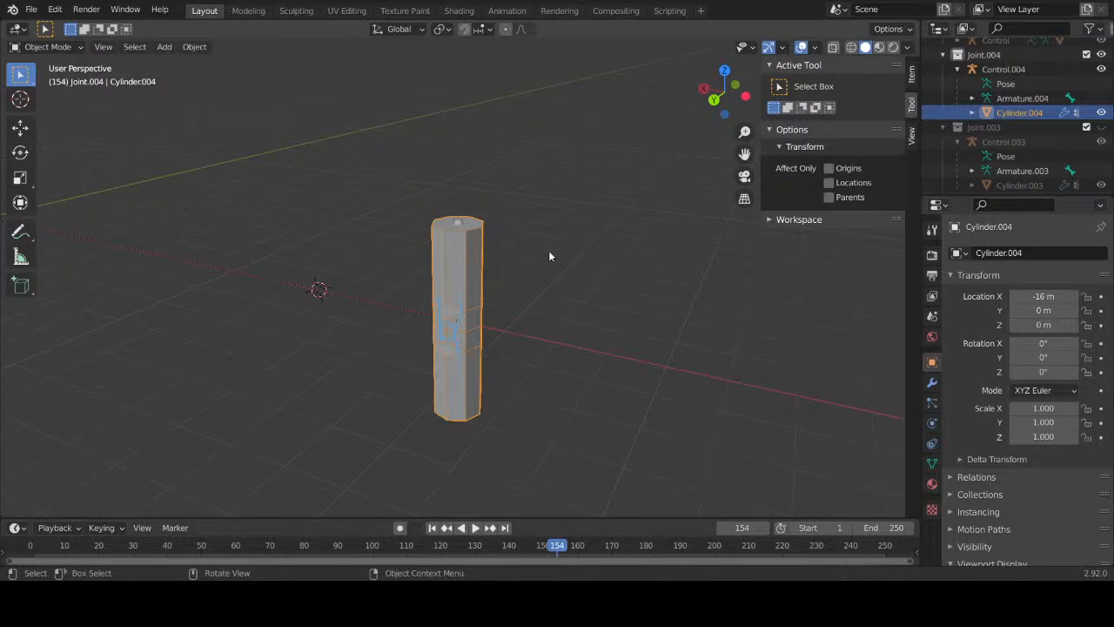
shift+click(460, 222)
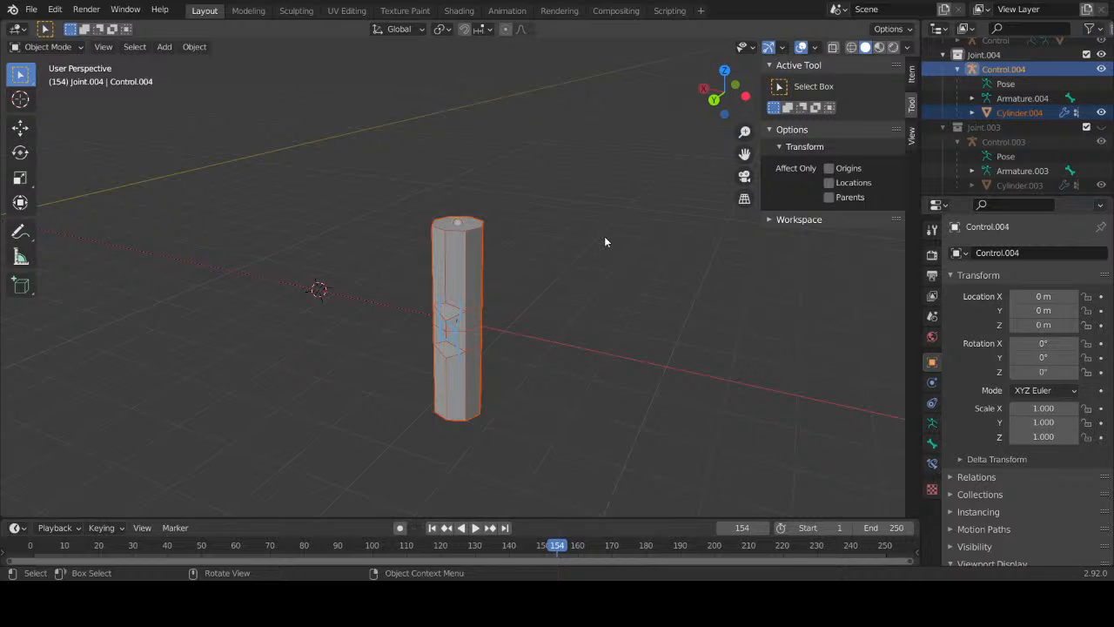
key(ctrl+p)
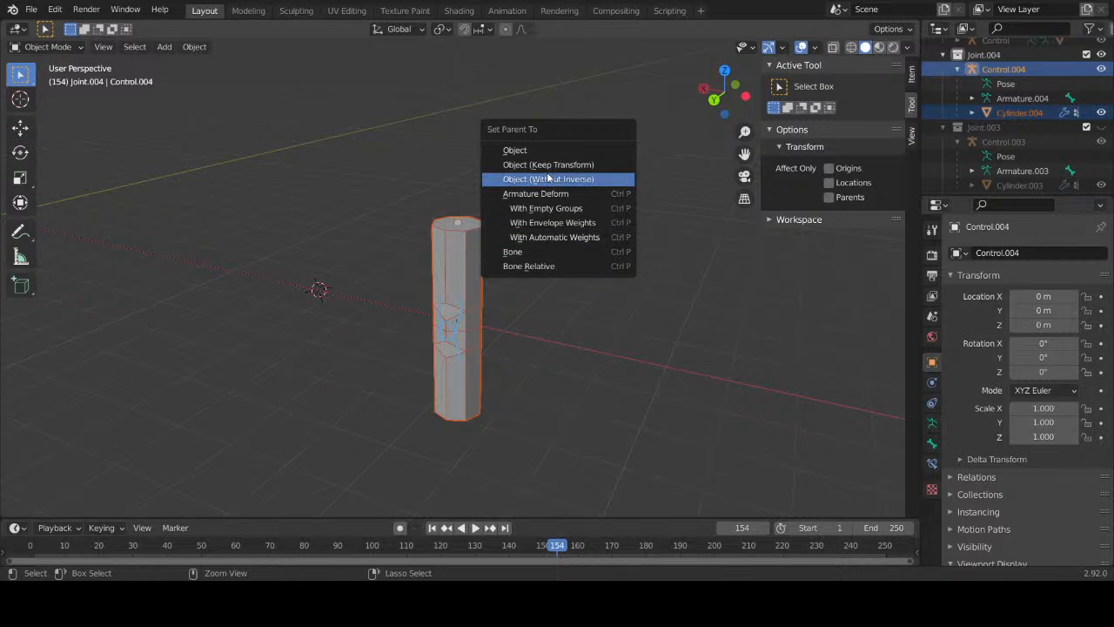
click(545, 237)
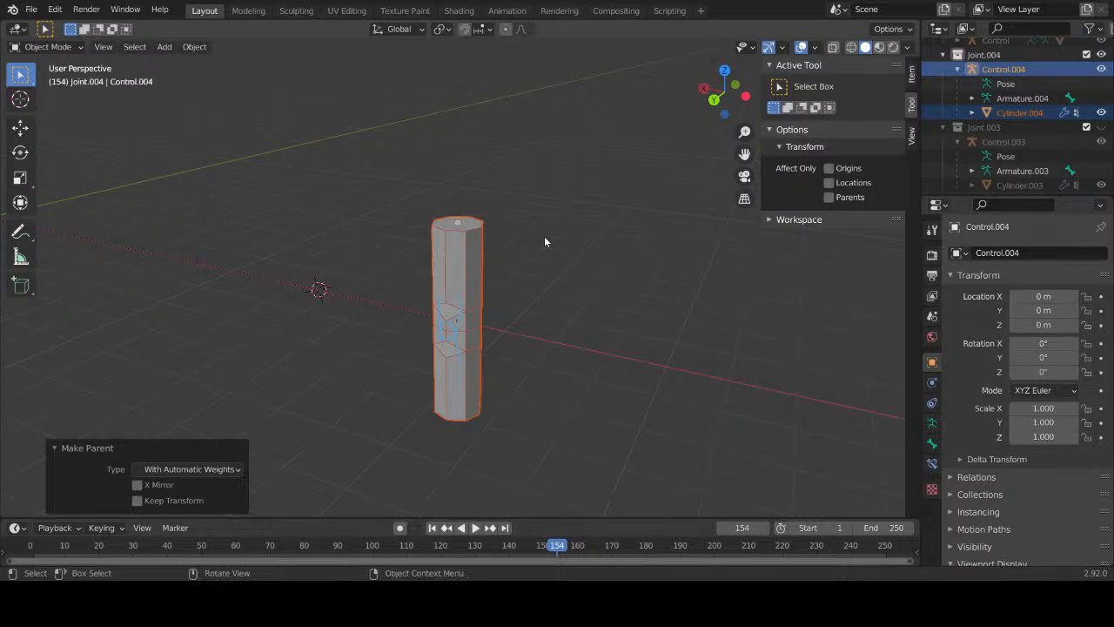
Step: Select the Control.004 armature on its own and switch it to Pose Mode
click(527, 339)
middle_drag(528, 339, 524, 315)
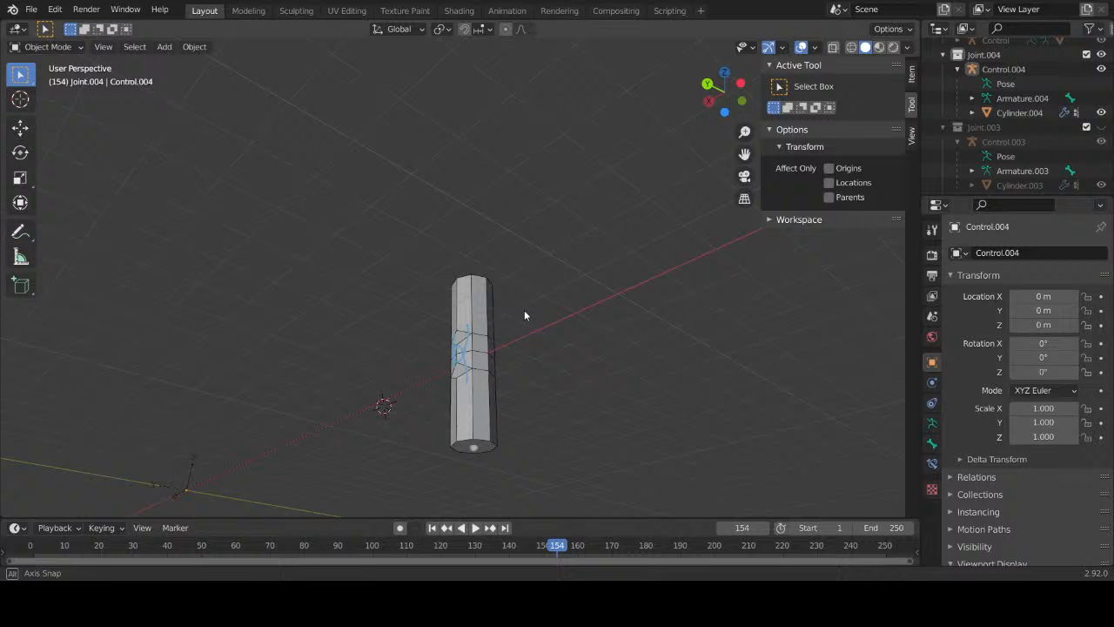
click(471, 450)
click(43, 47)
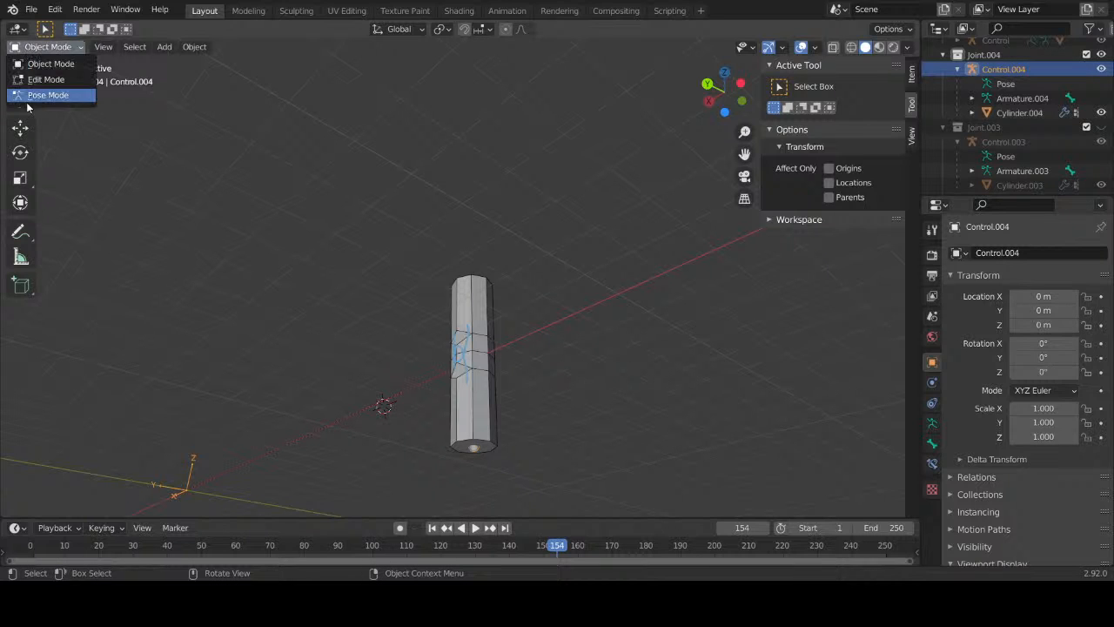
click(39, 92)
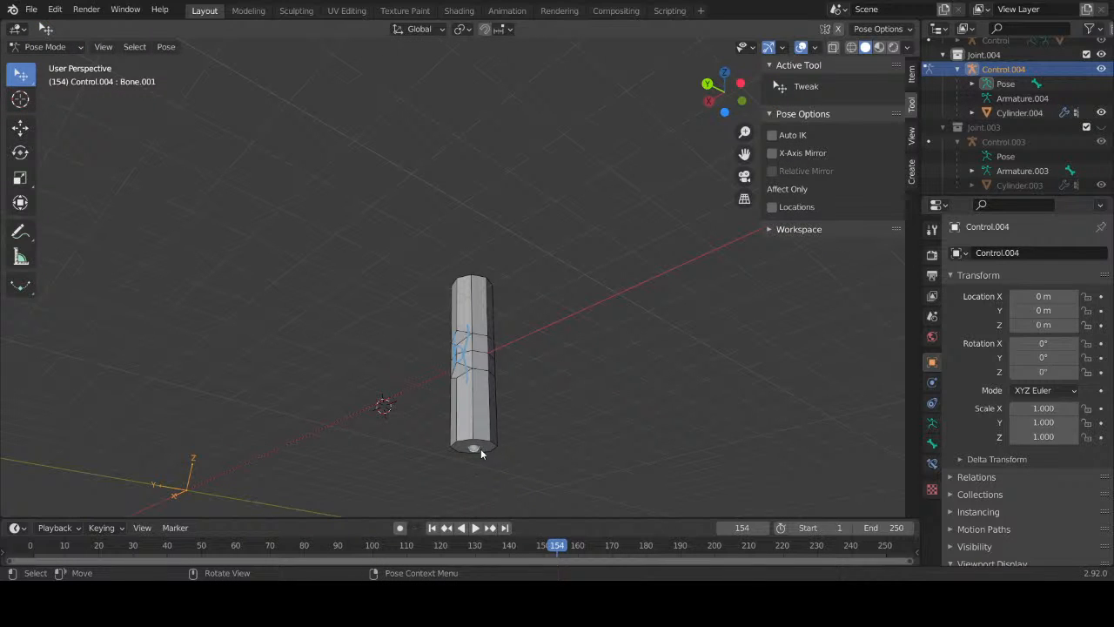
Step: Test-bend Bone.001 around the global X axis to about -49° with the joint in close-up, and cancel the rotation
middle_drag(480, 449, 559, 370)
key(r)
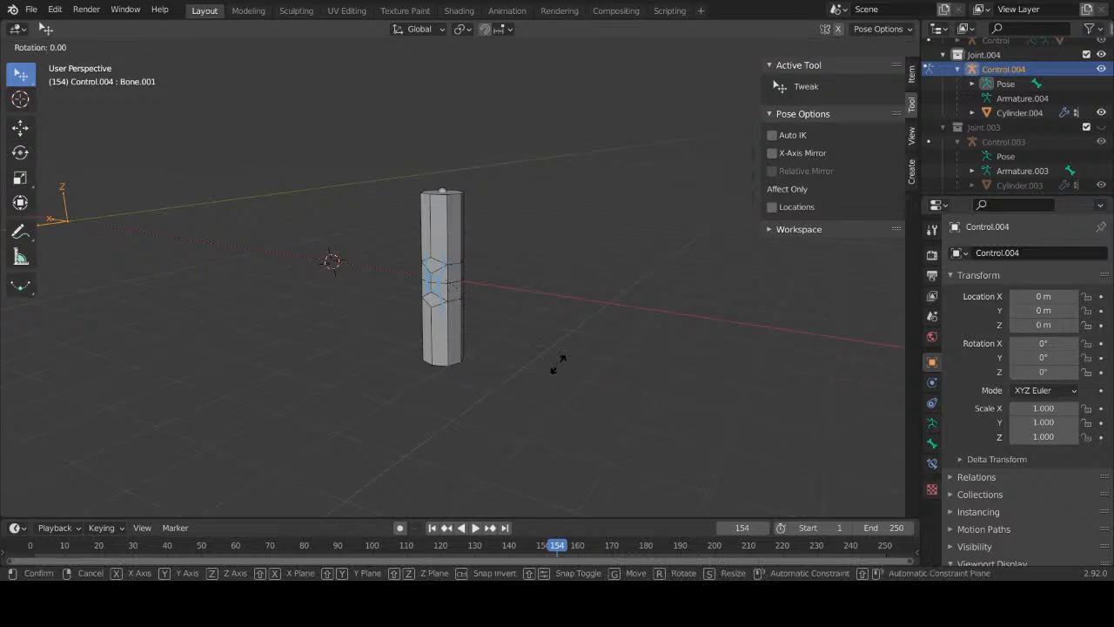
key(Escape)
middle_drag(580, 277, 470, 271)
scroll(557, 275, up, 5)
scroll(494, 273, up, 2)
scroll(494, 278, up, 1)
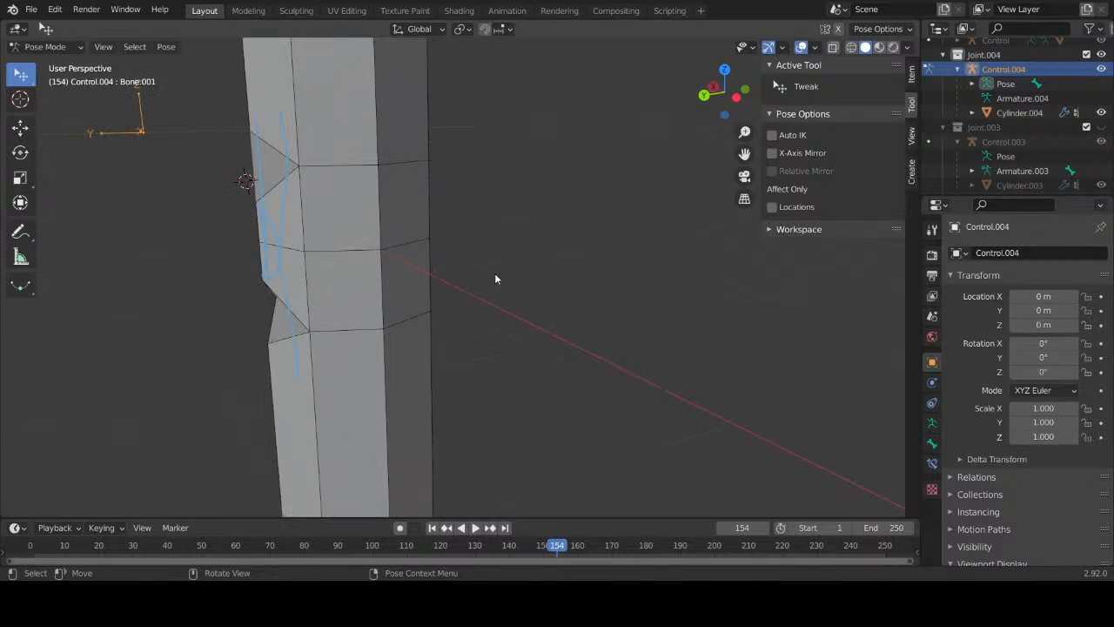
key(r)
key(x)
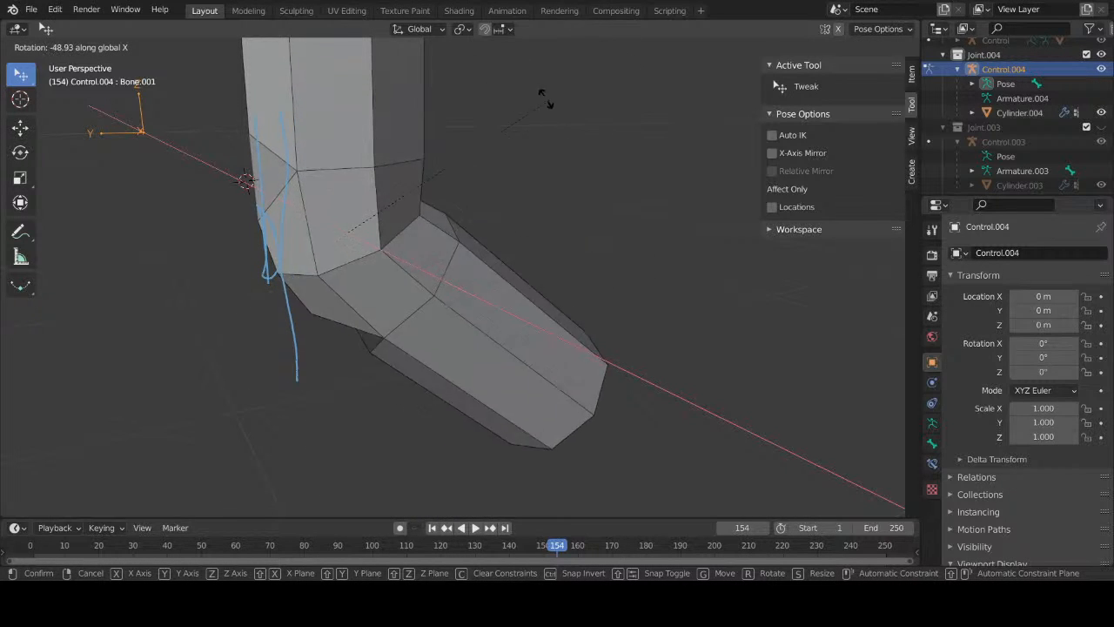
right_click(610, 110)
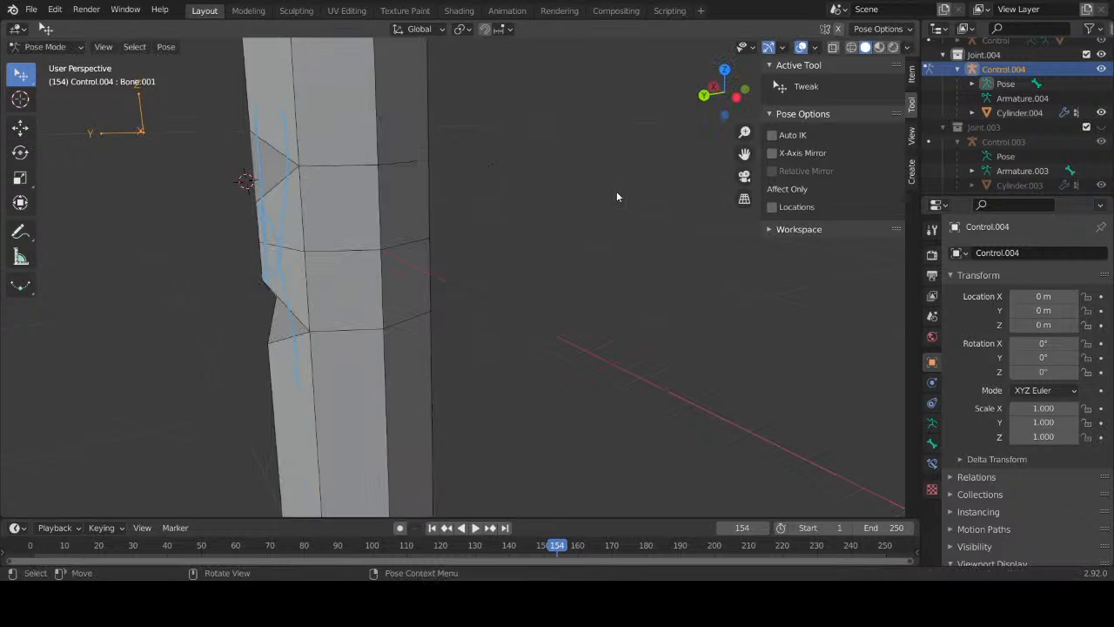
Step: Test-bend Bone.001 around global X to about -80° to examine the fold from the side and the front, cancelling each rotation
middle_drag(617, 191, 542, 176)
key(r)
key(x)
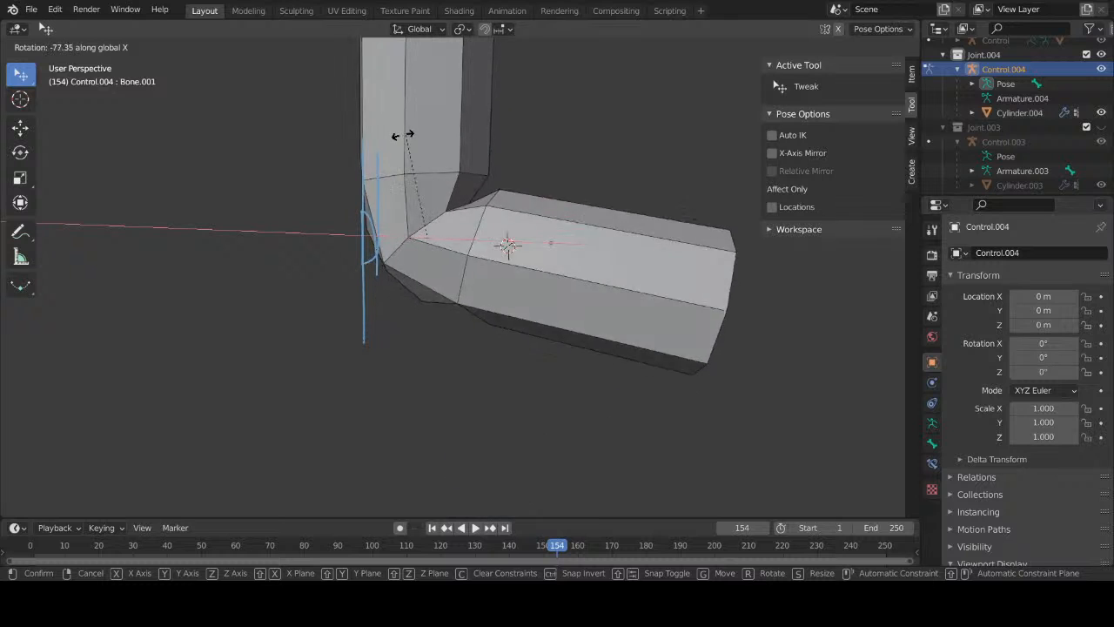
right_click(375, 181)
middle_drag(375, 184, 529, 203)
key(r)
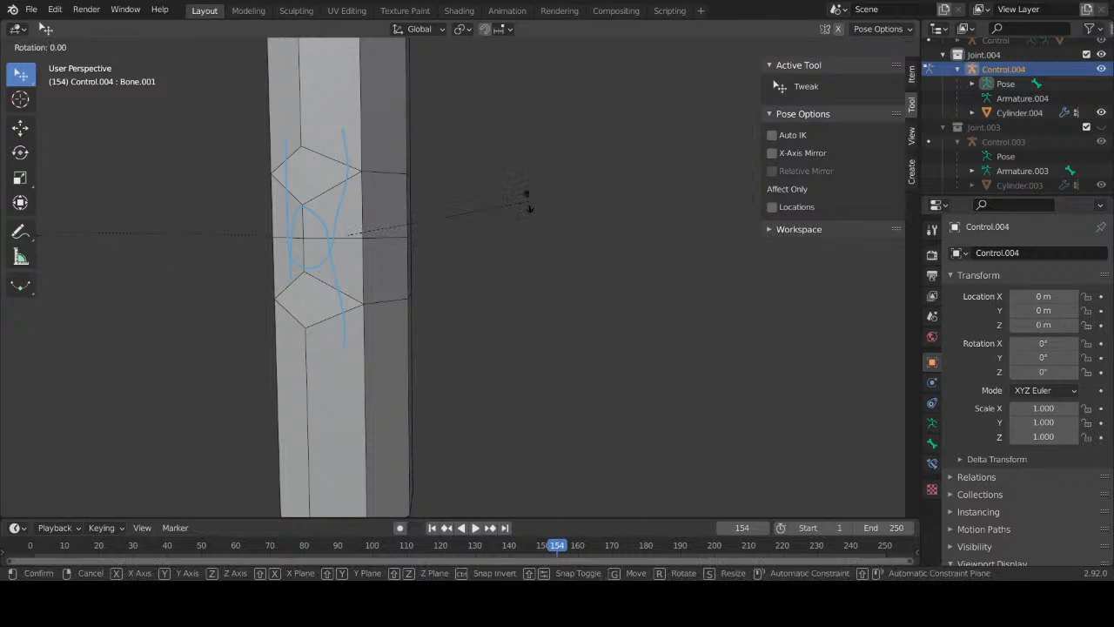
key(x)
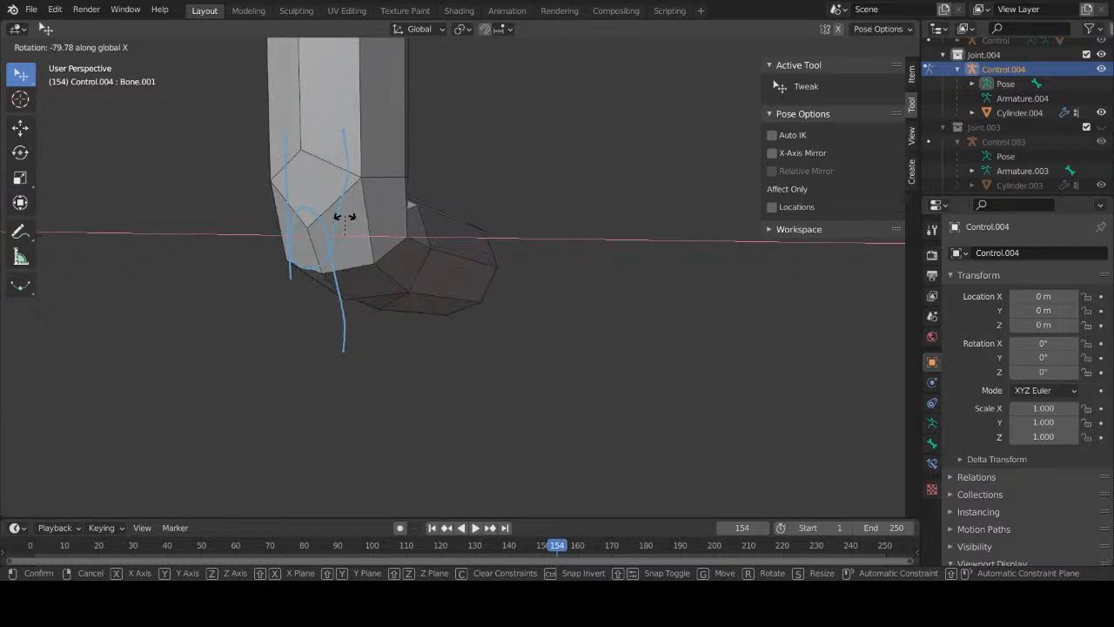
right_click(345, 215)
Step: Leave Pose Mode and reopen the Cylinder.004 mesh in Edit Mode
middle_drag(442, 223, 493, 229)
scroll(261, 160, up, 2)
shift+middle_drag(258, 159, 356, 204)
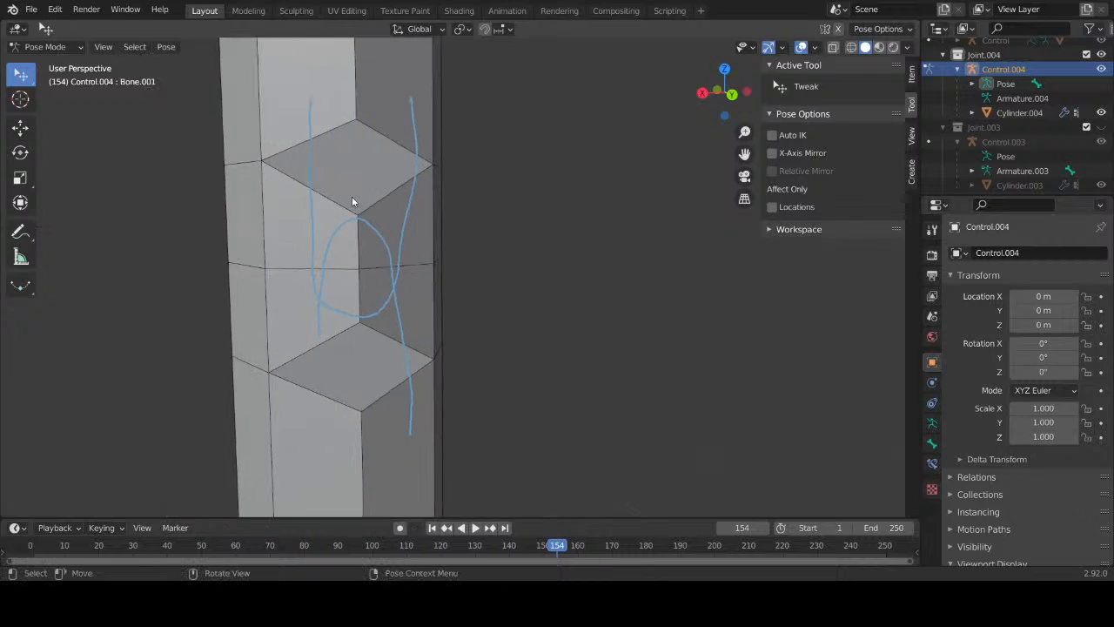
scroll(356, 203, down, 6)
scroll(408, 255, up, 7)
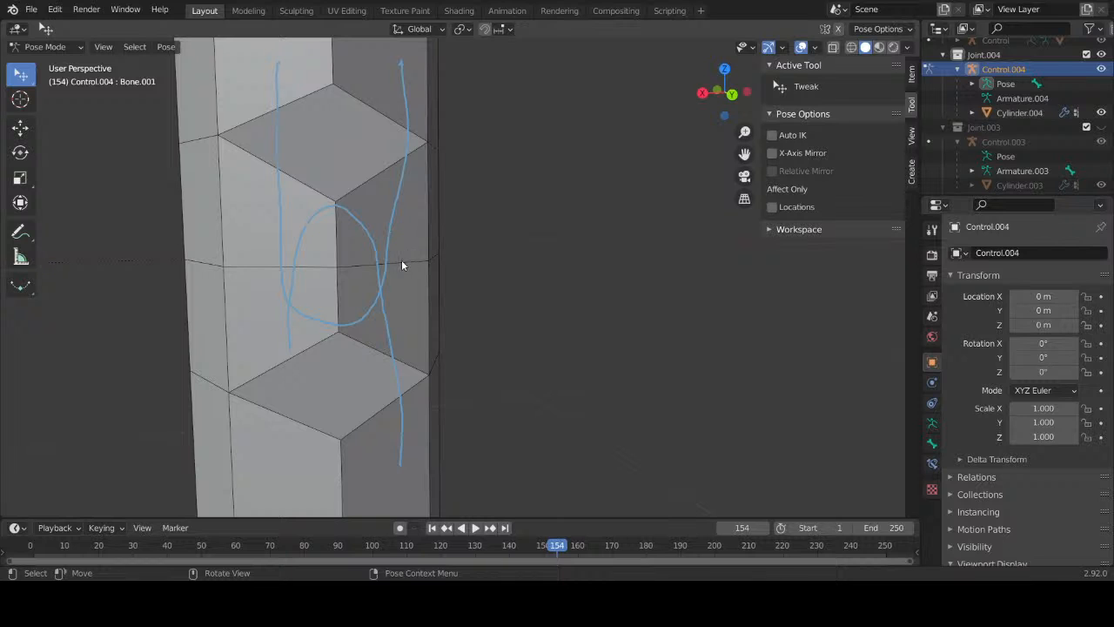
key(ctrl+Tab)
click(399, 213)
key(Tab)
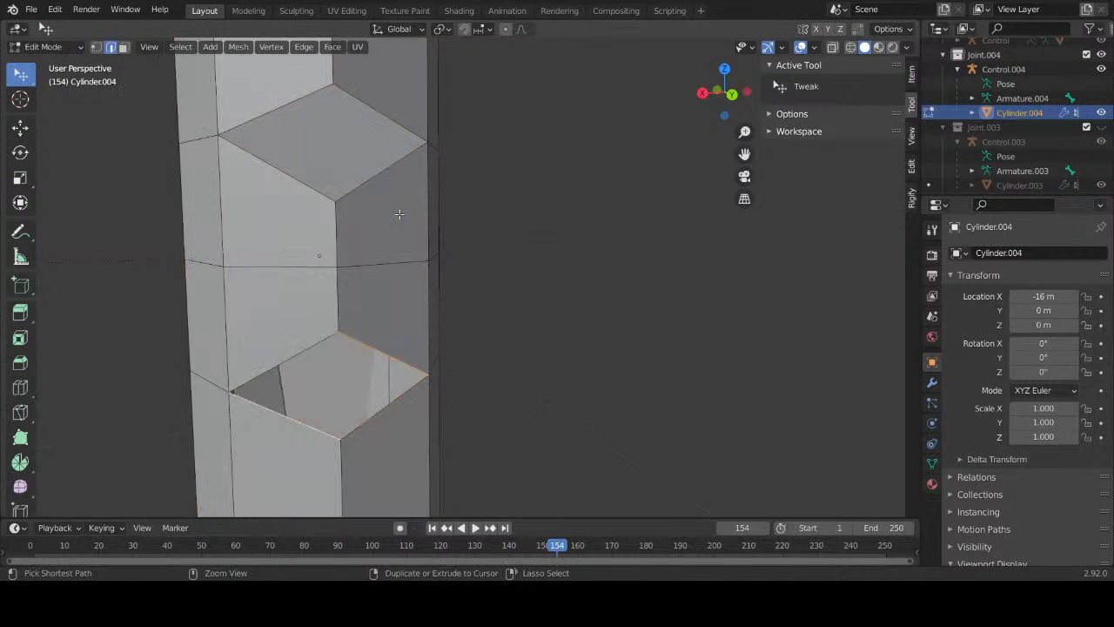
Step: Undo the face fills, vertex slides, rips, merges and edge subdivisions back to the band's unbroken grid of faces
key(ctrl+z)
key(ctrl+z)
key(ctrl+z)
key(ctrl+z)
key(ctrl+z)
key(ctrl+z)
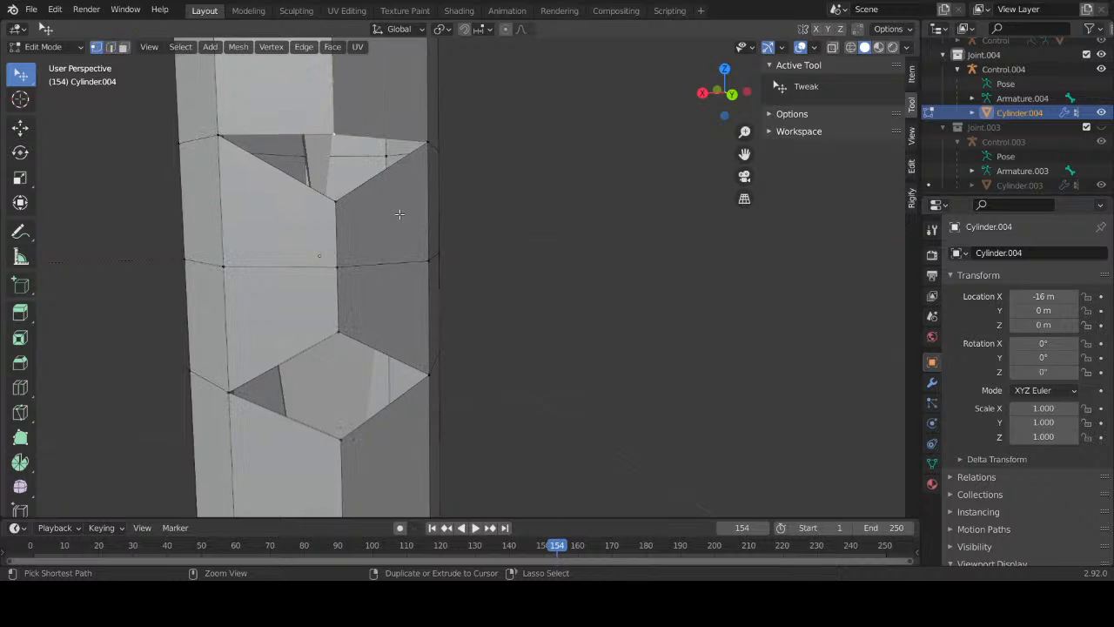
key(ctrl+z)
key(ctrl+z)
key(ctrl+z)
key(ctrl+z)
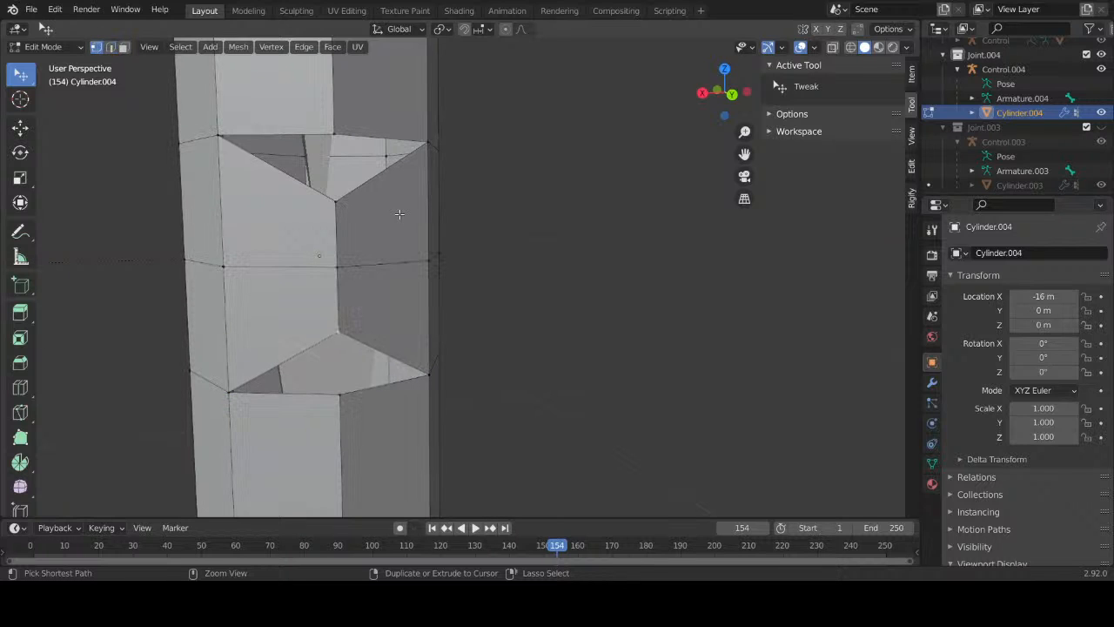
key(ctrl+z)
key(ctrl+z)
key(ctrl+z)
key(ctrl+z)
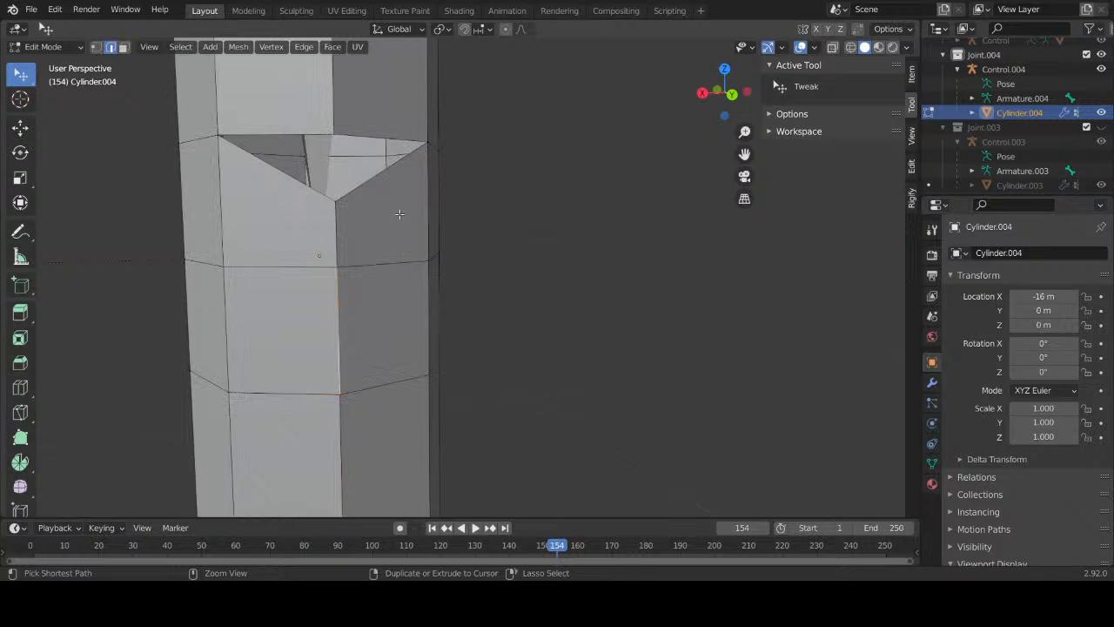
key(ctrl+z)
key(ctrl+z)
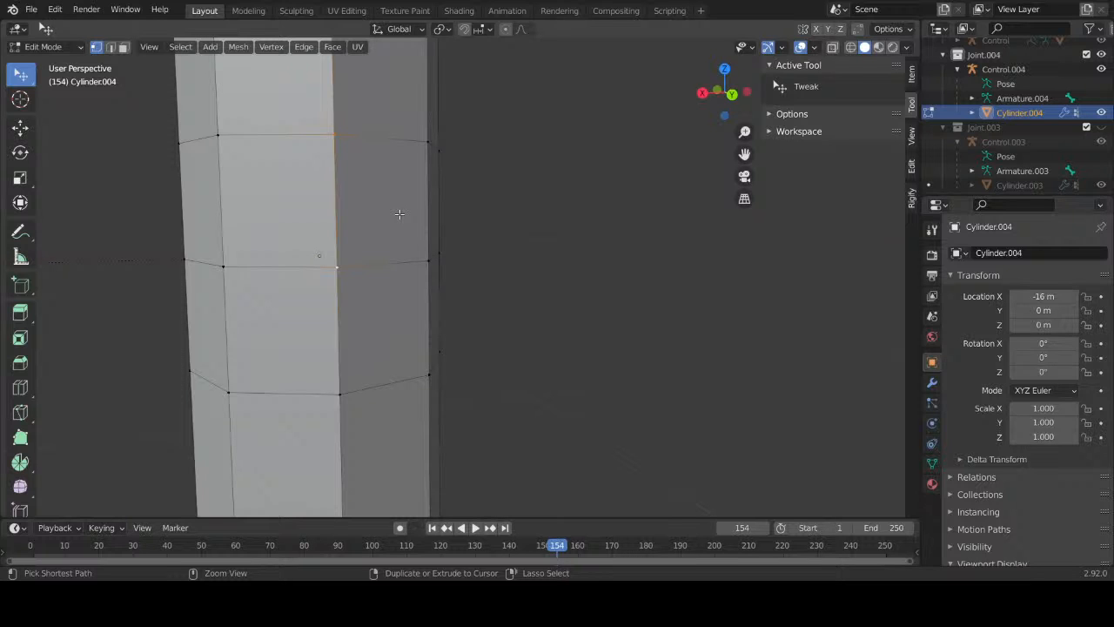
Step: Add two centred vertical loop cuts to Cylinder.004, one down each of the two adjacent face columns beside the bend
middle_drag(522, 212, 495, 215)
scroll(386, 250, down, 3)
scroll(386, 250, up, 2)
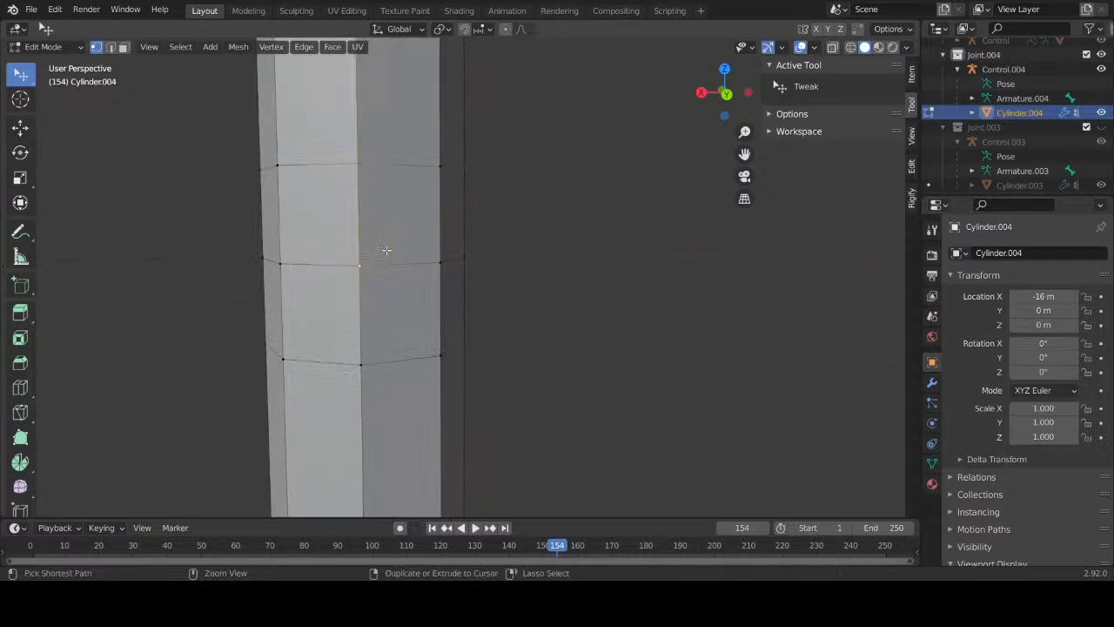
key(ctrl+r)
click(386, 250)
click(386, 250)
key(ctrl+r)
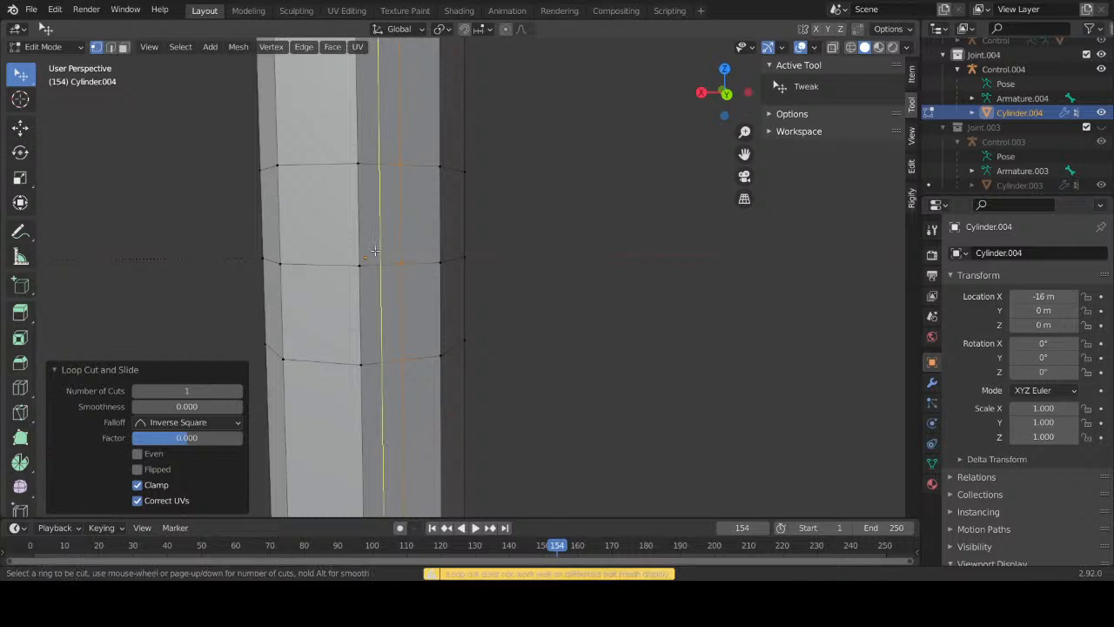
click(323, 259)
click(323, 259)
mouse_move(515, 267)
middle_down()
mouse_move(500, 290)
mouse_move(433, 282)
mouse_move(644, 276)
mouse_move(328, 276)
middle_up()
scroll(472, 296, down, 6)
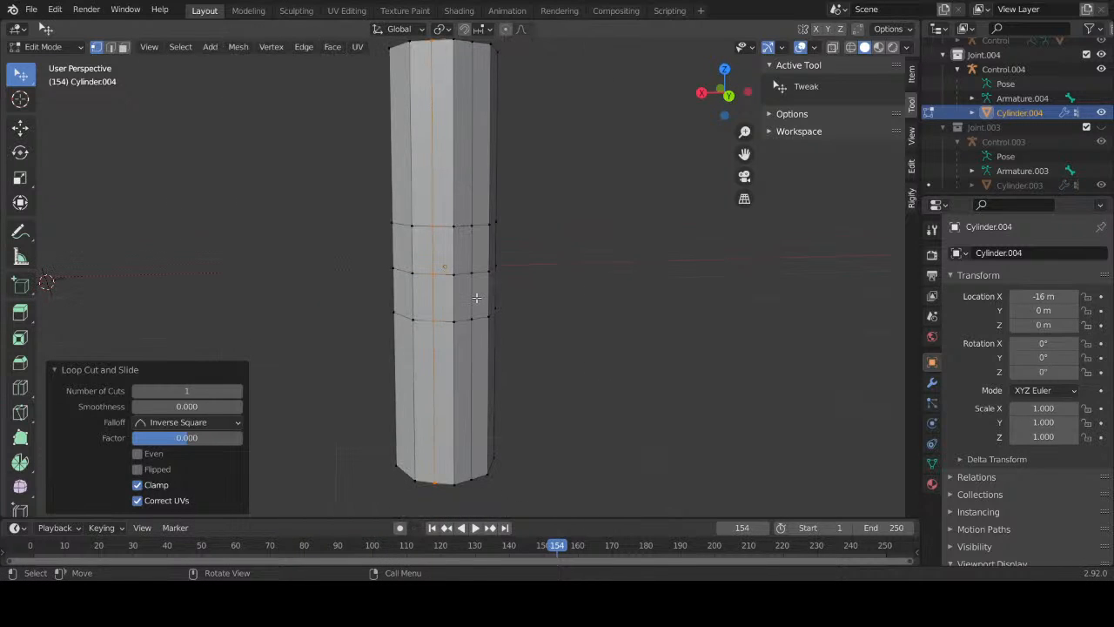
scroll(476, 297, down, 3)
middle_drag(510, 293, 478, 295)
key(ctrl+z)
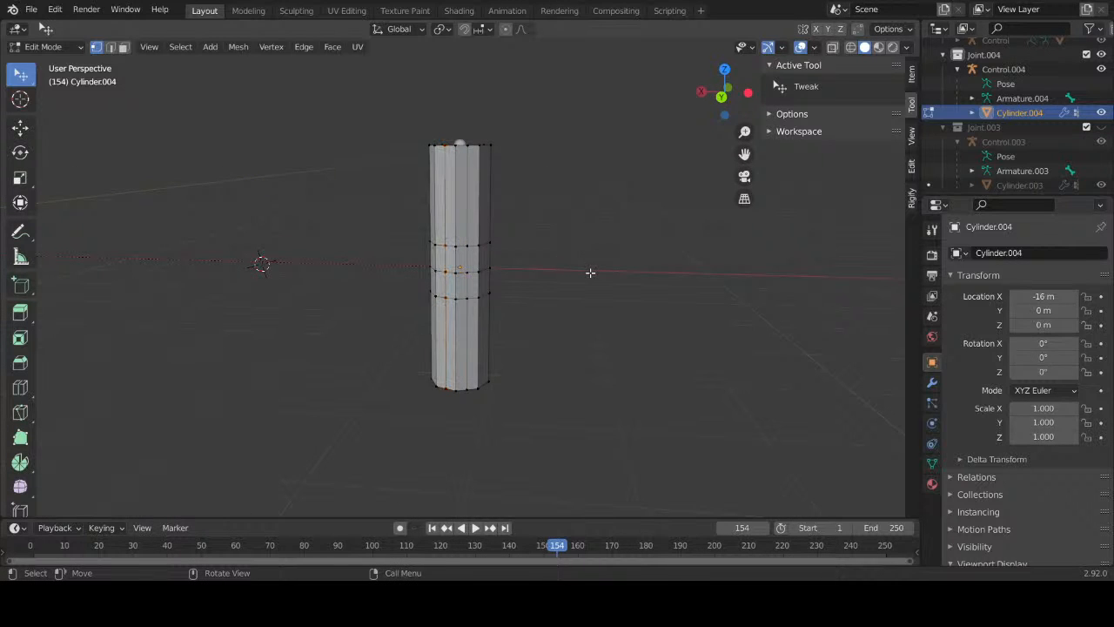
Step: Leave mesh editing and select the Control.004 armature in Object Mode
key(Tab)
click(631, 214)
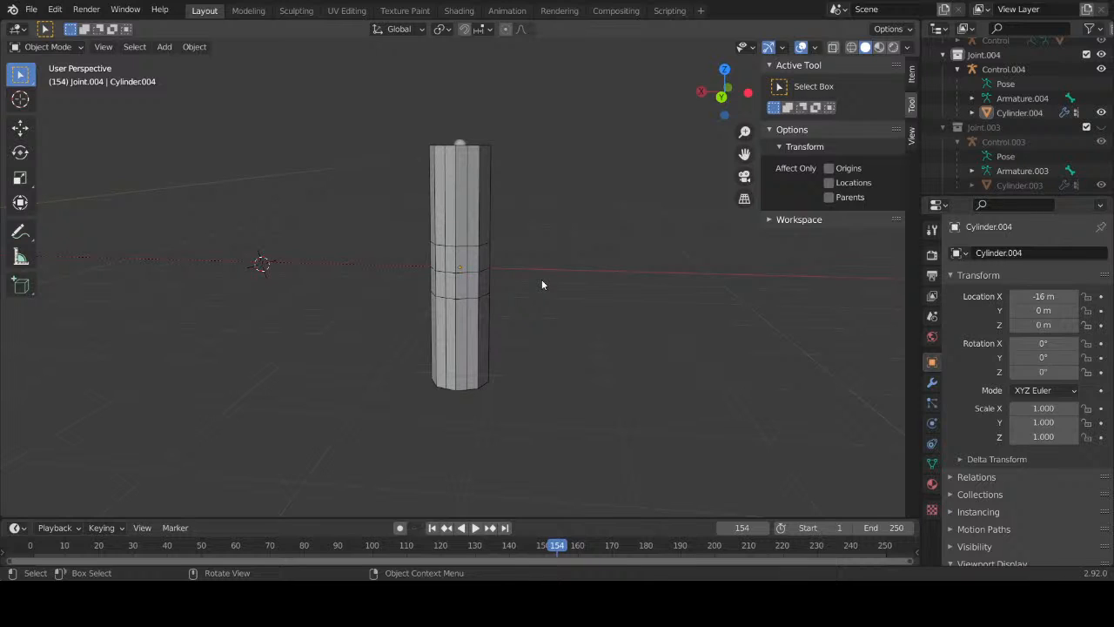
click(465, 146)
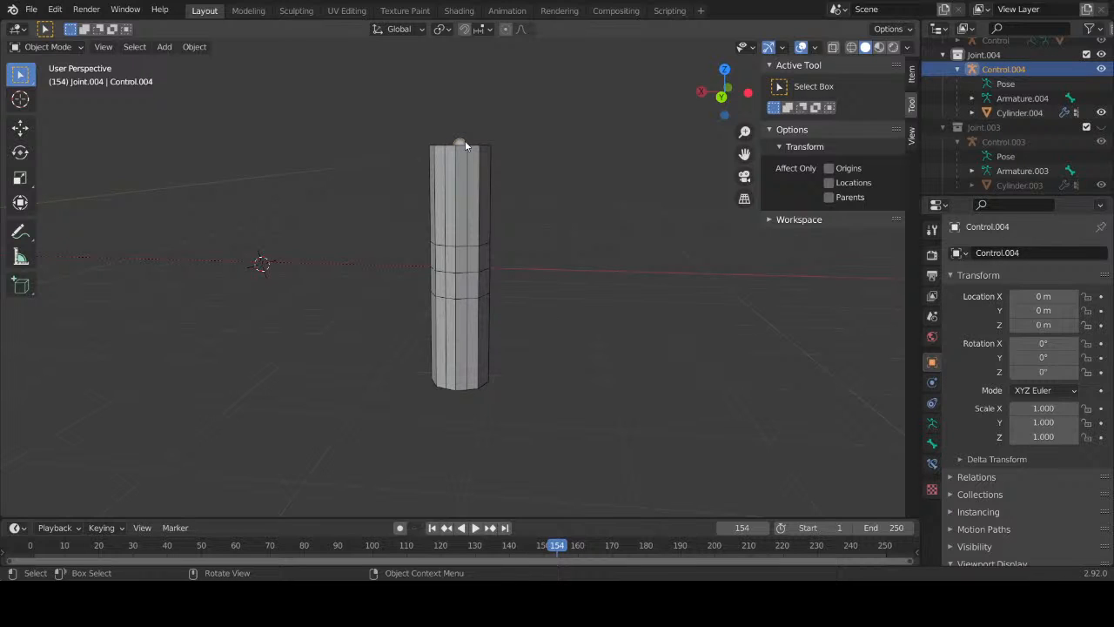
key(s)
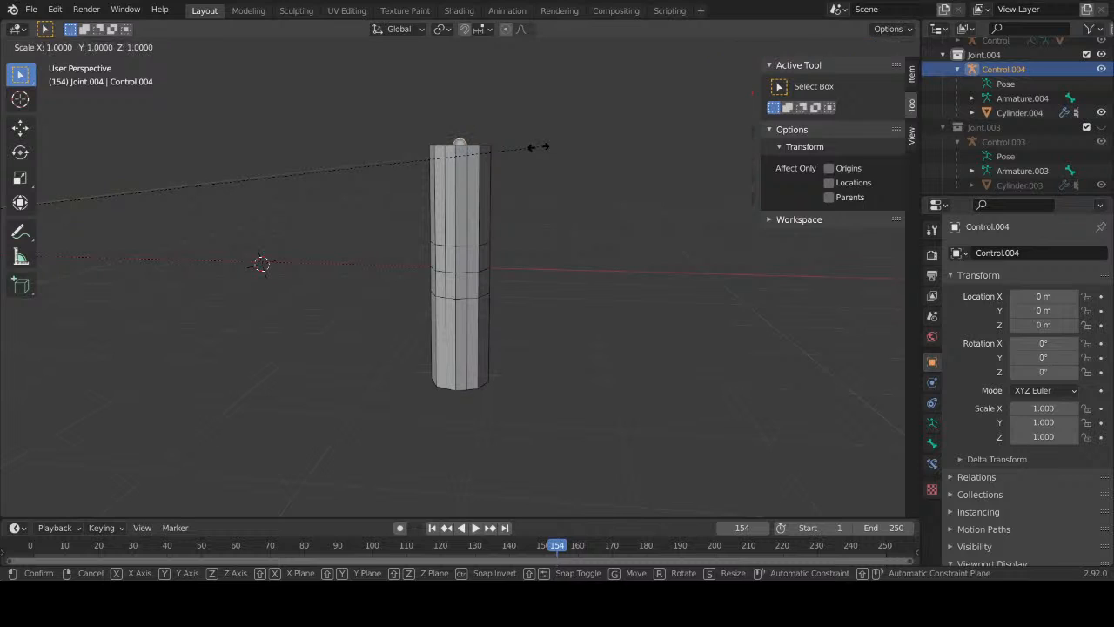
right_click(538, 146)
Step: Snap the 3D cursor to the origin of the selected Control.004 armature
key(shift+s)
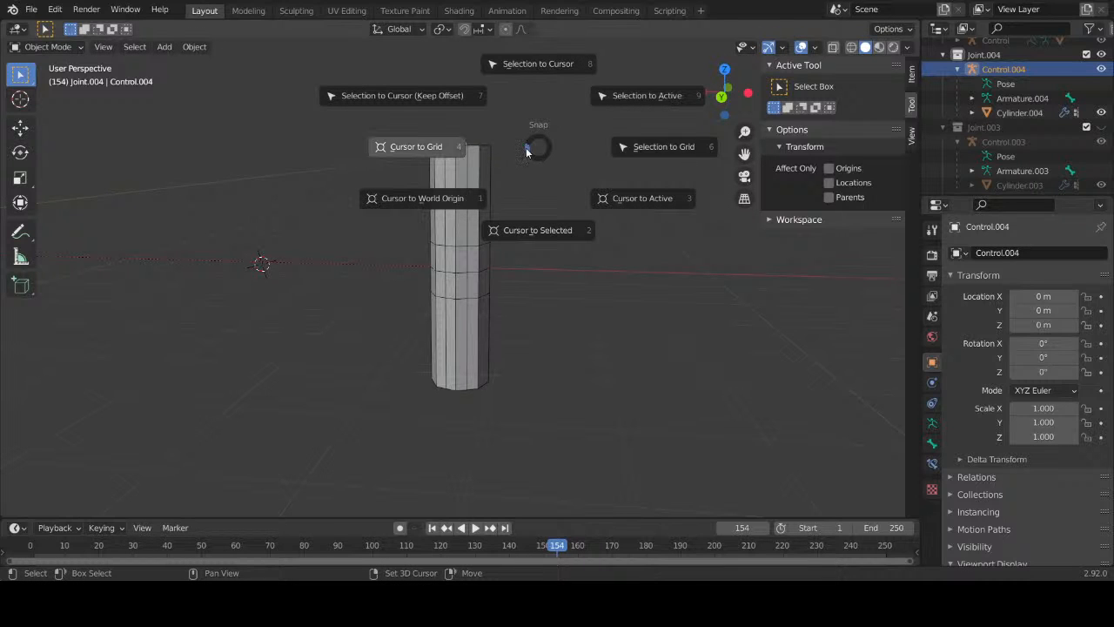
click(523, 257)
middle_drag(528, 240, 541, 287)
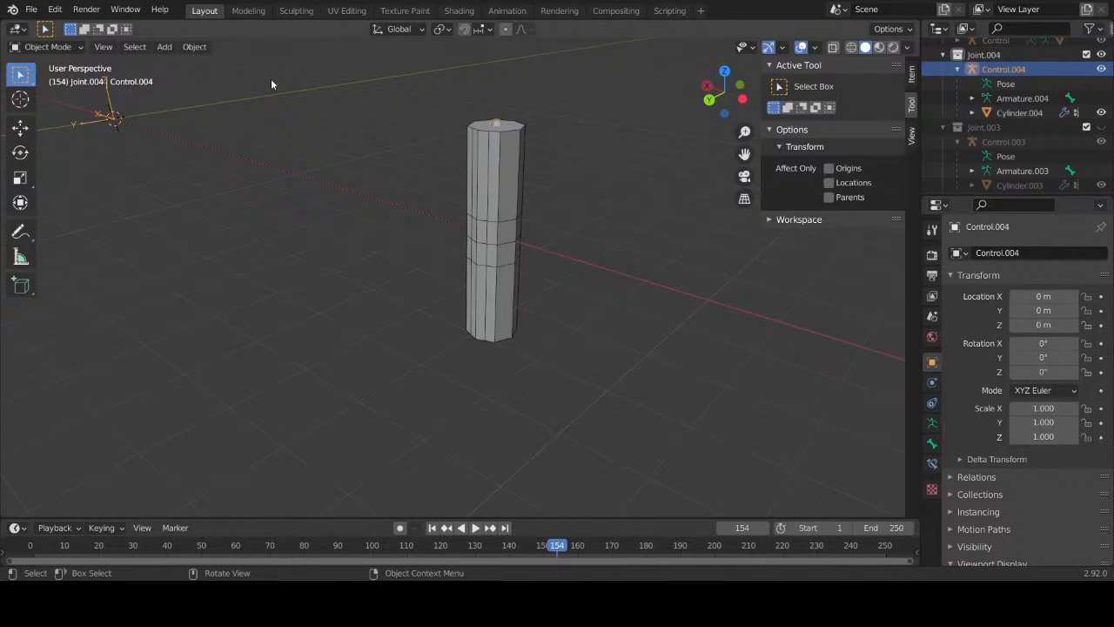
Step: Open Control.004 in Edit Mode and turn on X-Ray display to expose the bones inside the cylinder
click(48, 46)
click(59, 85)
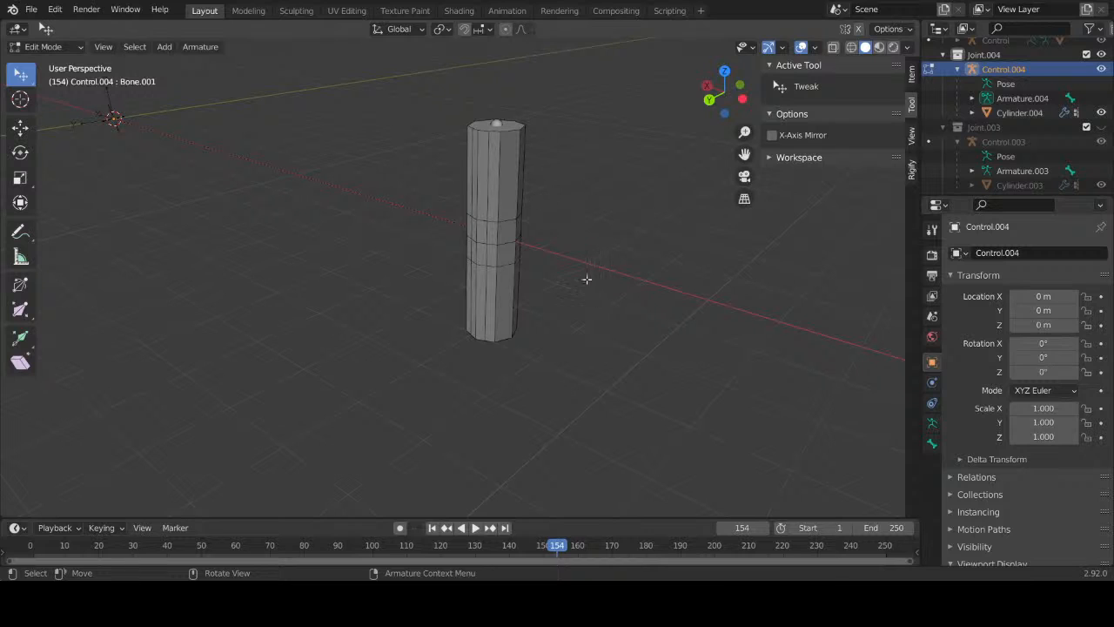
click(907, 47)
click(825, 335)
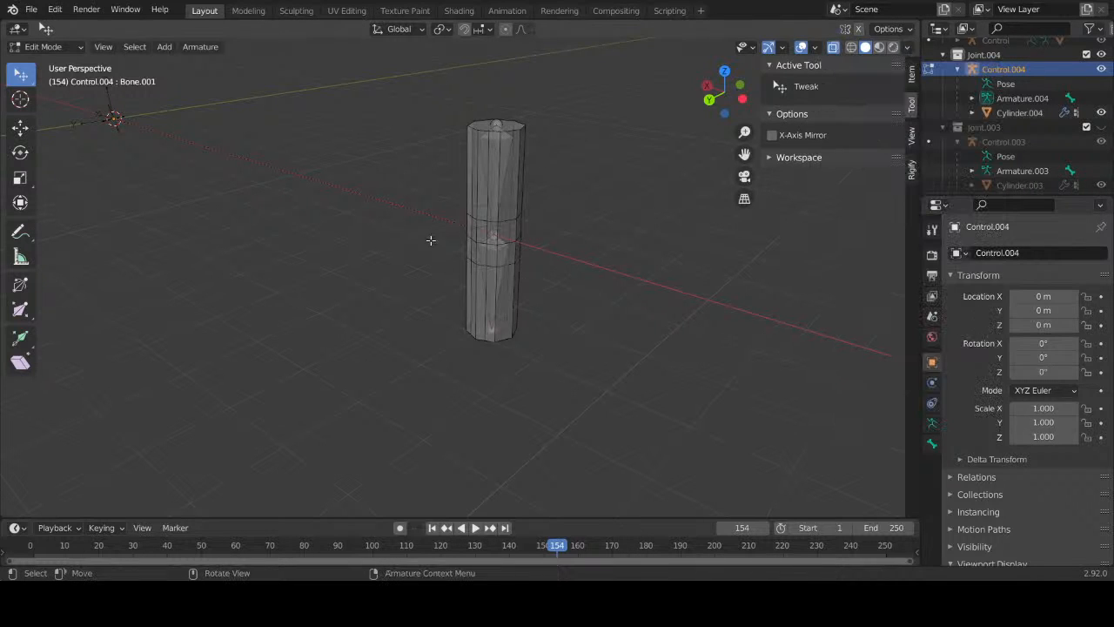
Step: Snap the 3D cursor to the joint between the armature's two bones, halfway up the cylinder
click(498, 233)
key(shift+s)
click(628, 338)
middle_drag(569, 258, 562, 256)
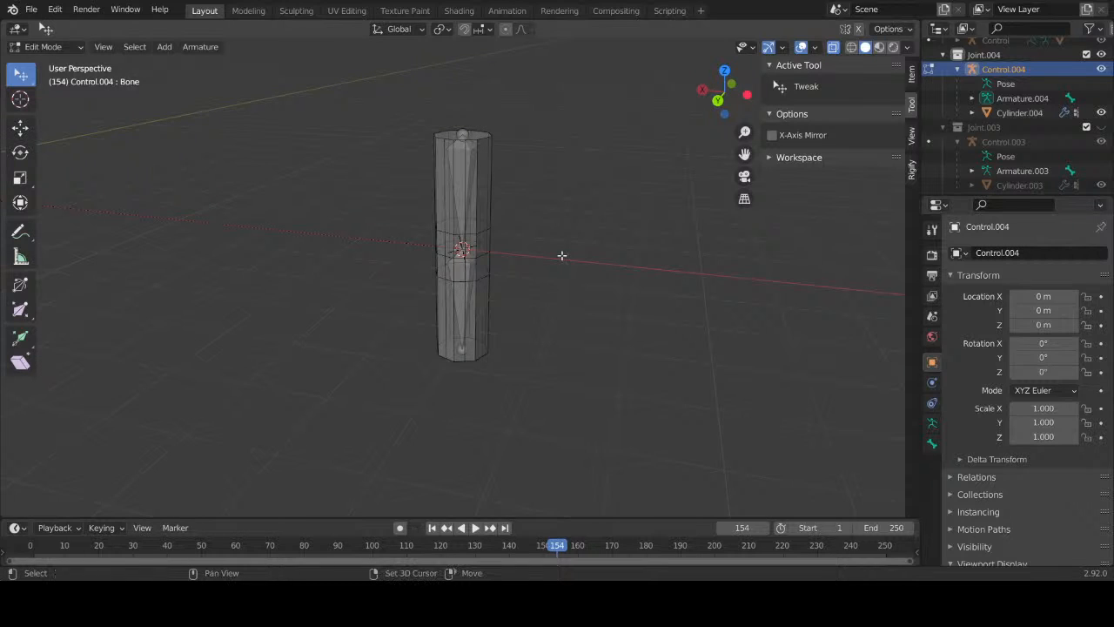
Step: Return the armature to Object Mode and save the file untitled.blend
key(shift+a)
click(561, 254)
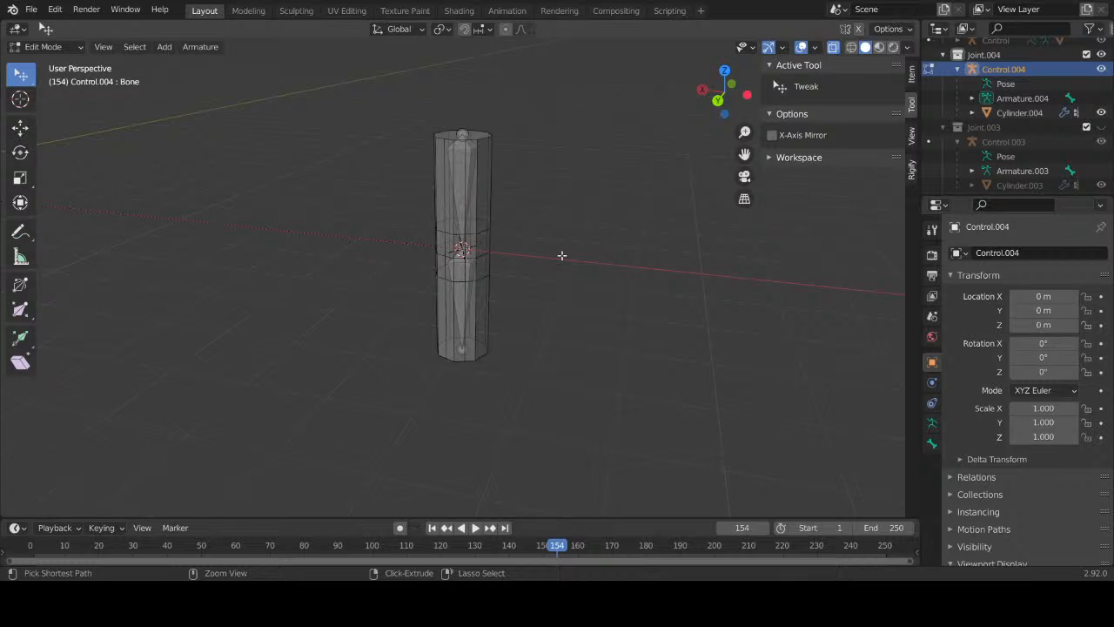
click(43, 47)
click(48, 64)
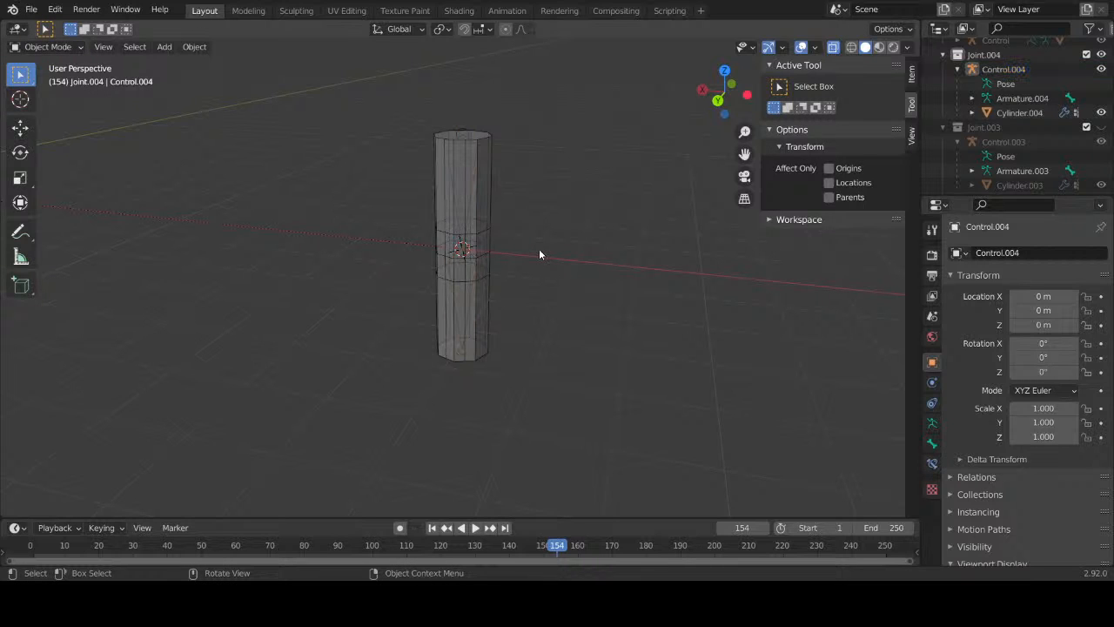
key(ctrl+s)
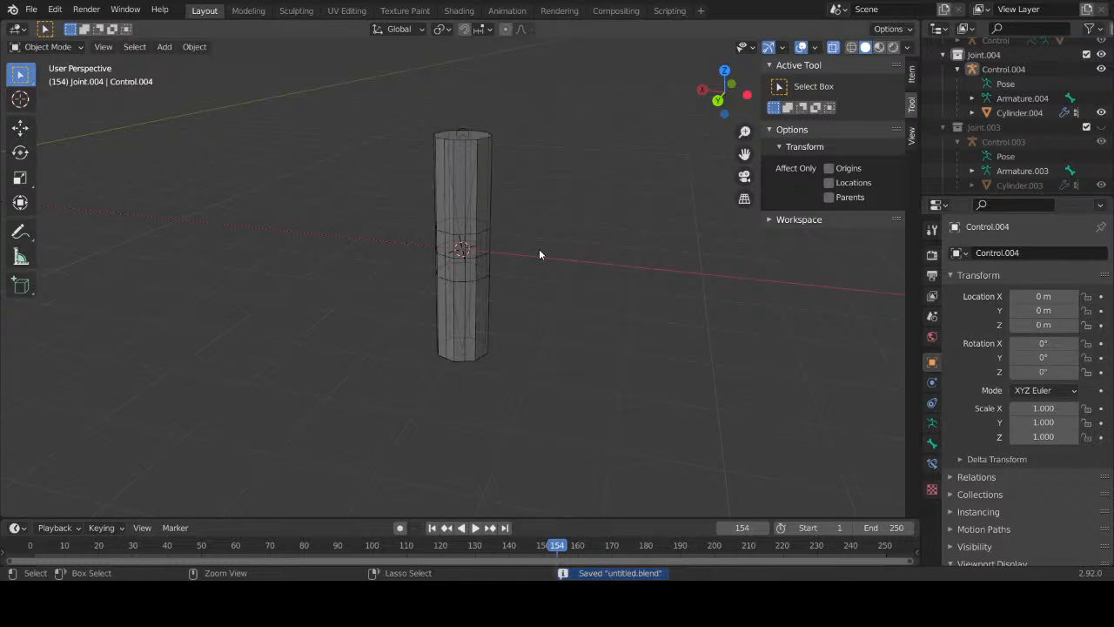
key(ctrl+a)
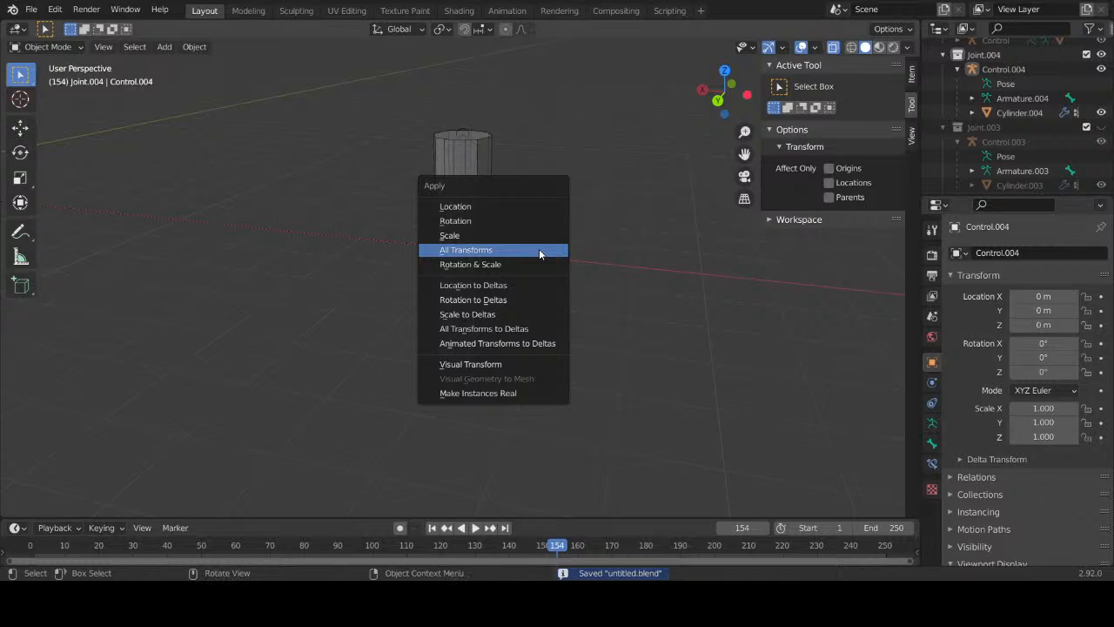
click(539, 249)
Step: Add a NURBS surface cylinder with a 0.5 m radius at the 3D cursor
key(shift+a)
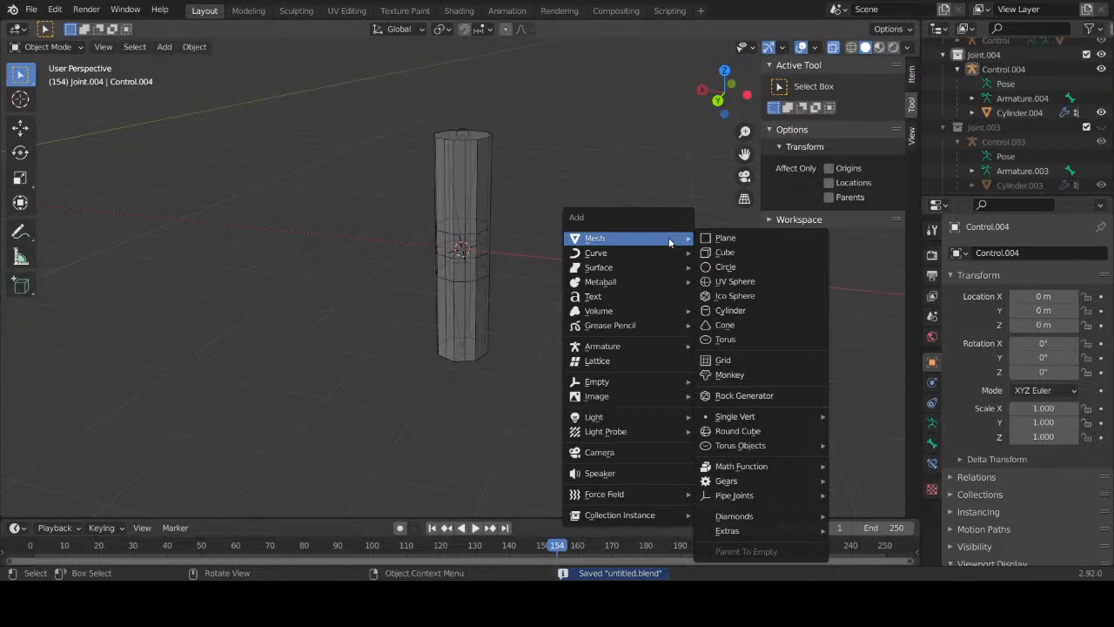
mouse_move(671, 260)
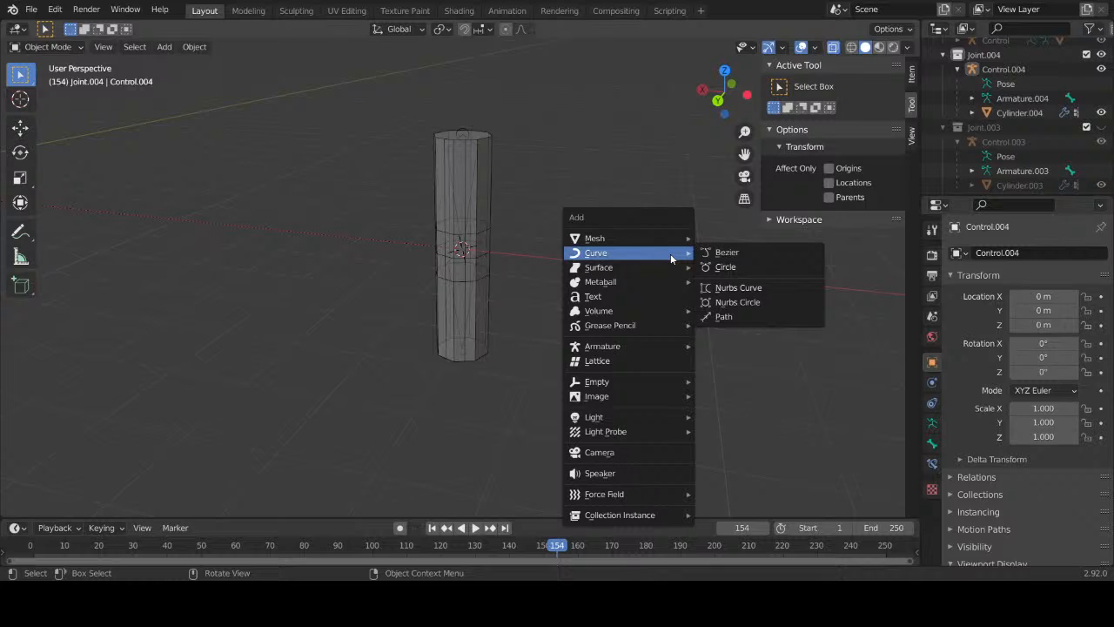
mouse_move(666, 238)
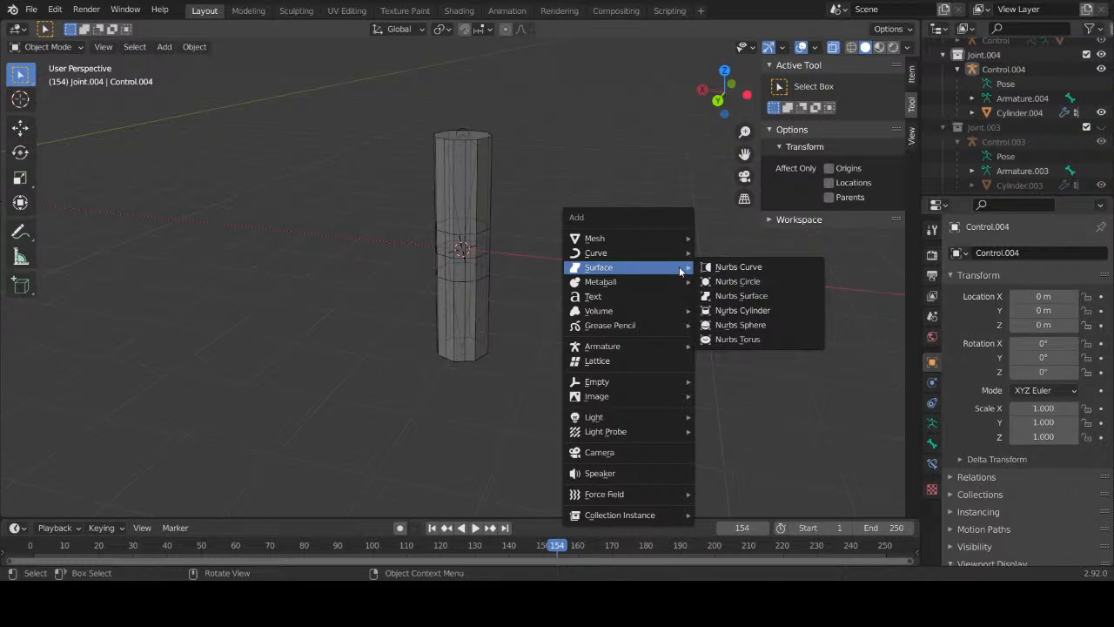
click(731, 311)
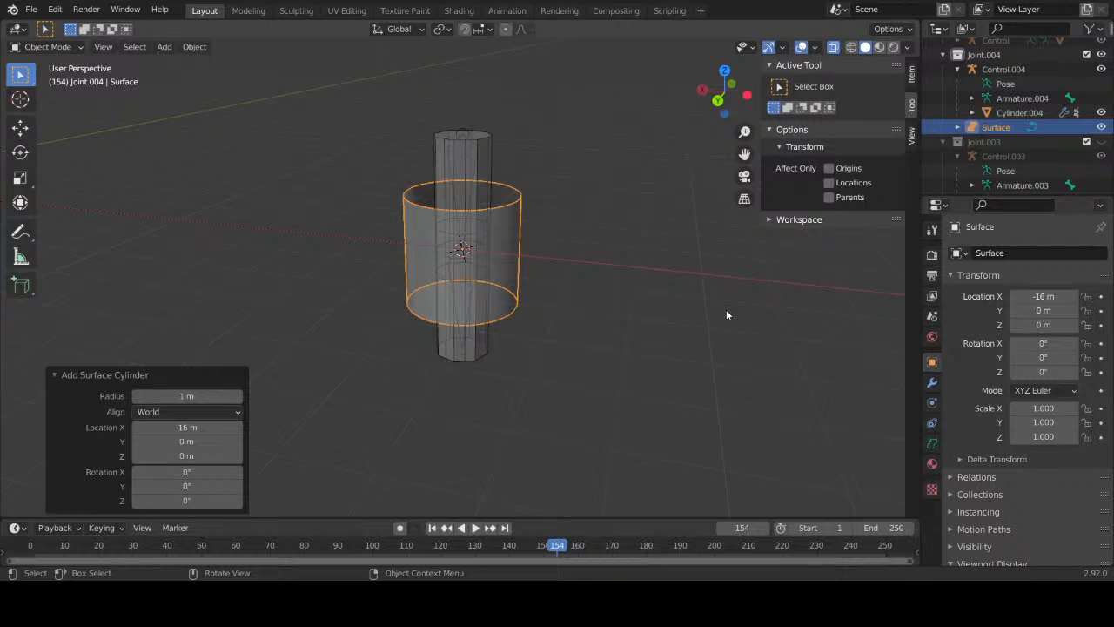
click(210, 396)
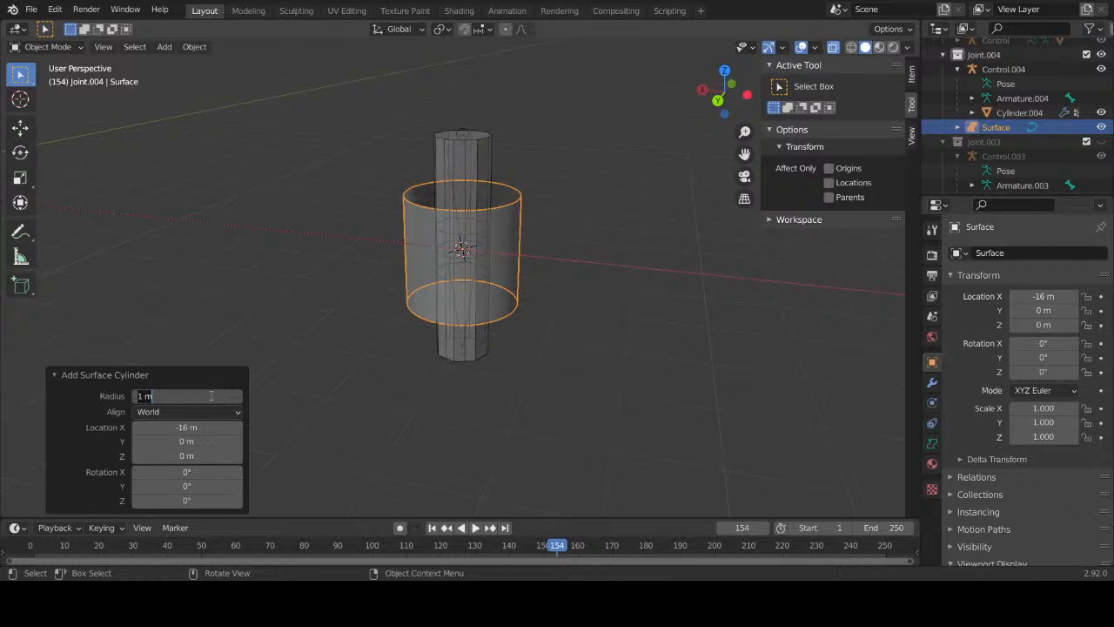
text(0.5)
key(Return)
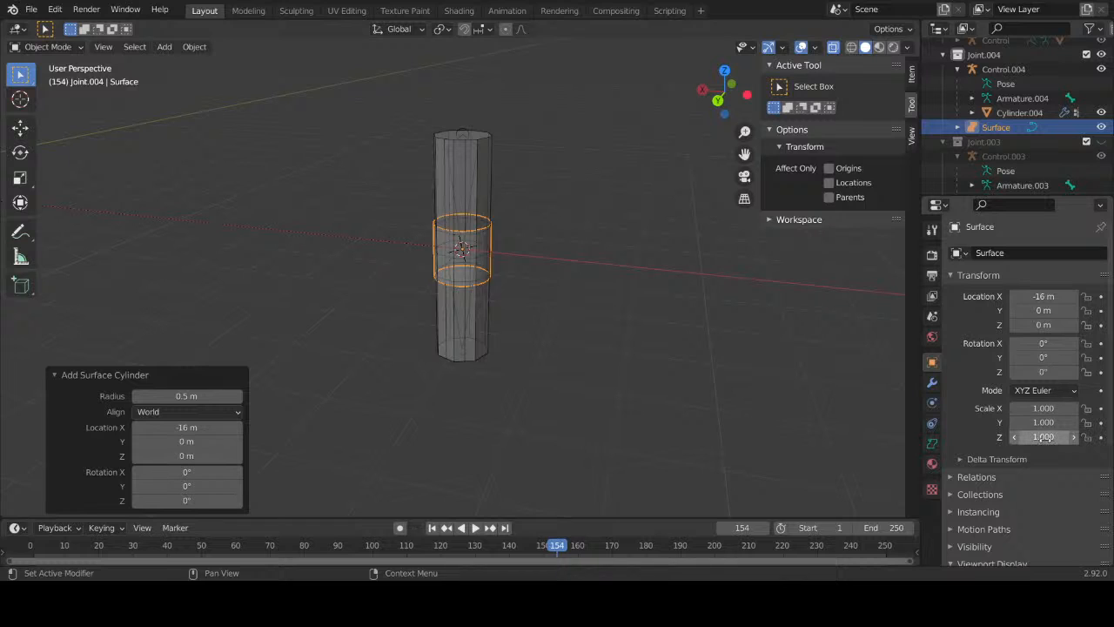
Step: Set the surface cylinder's Z scale to 4 and check how it encloses the rigged cylinder
click(1045, 437)
text(4)
key(Return)
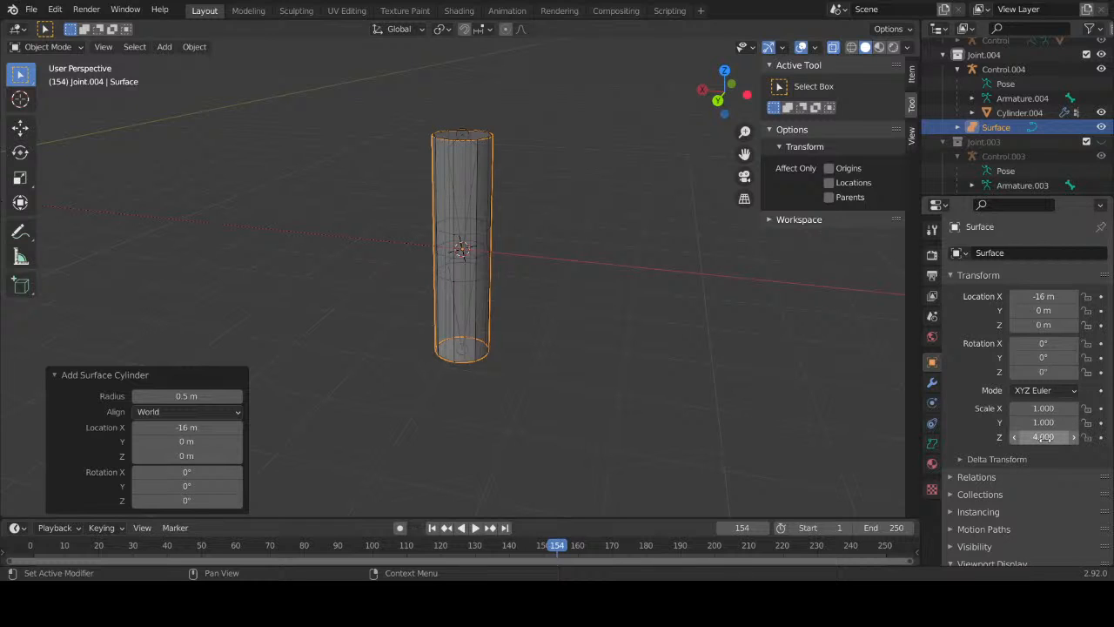
click(706, 357)
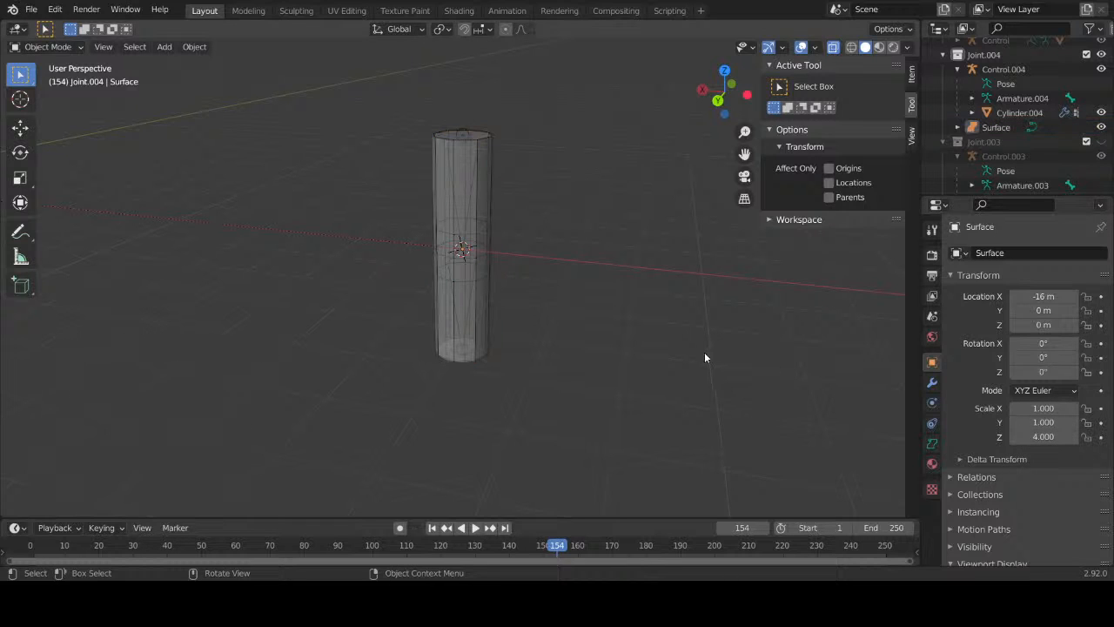
click(984, 128)
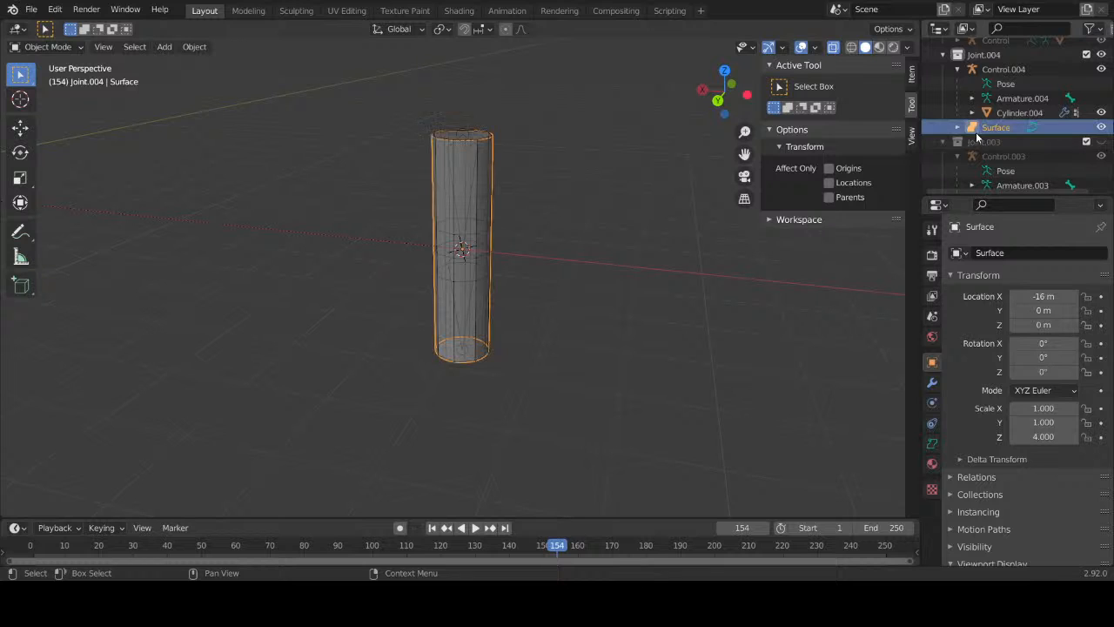
middle_drag(566, 268, 580, 288)
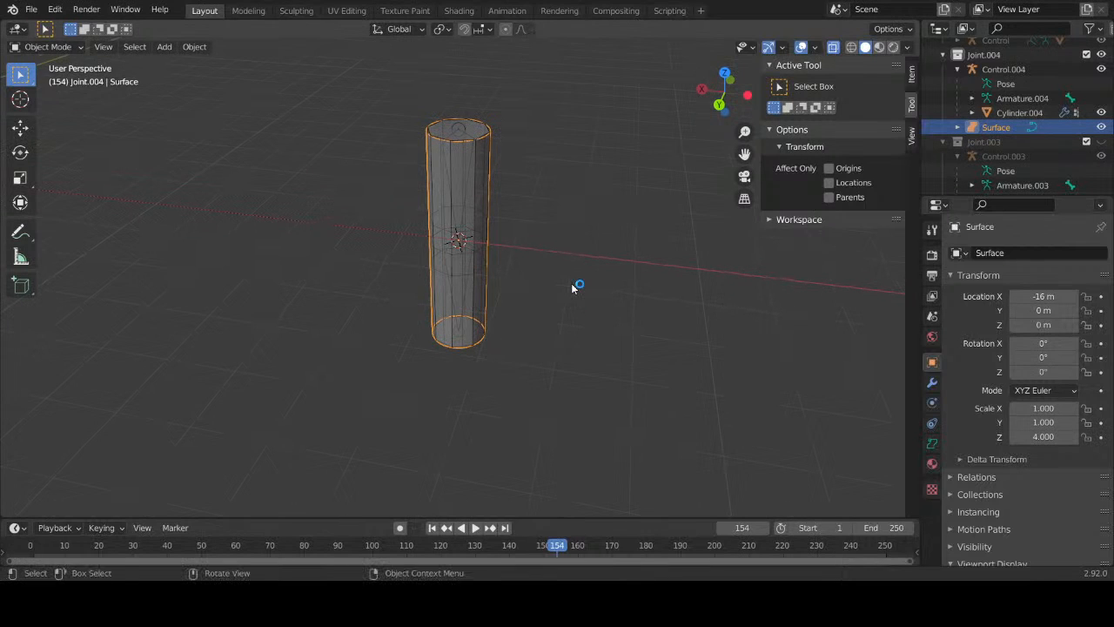
Step: Add a Shrinkwrap modifier to Cylinder.004 and check which objects are available as its target
click(1016, 113)
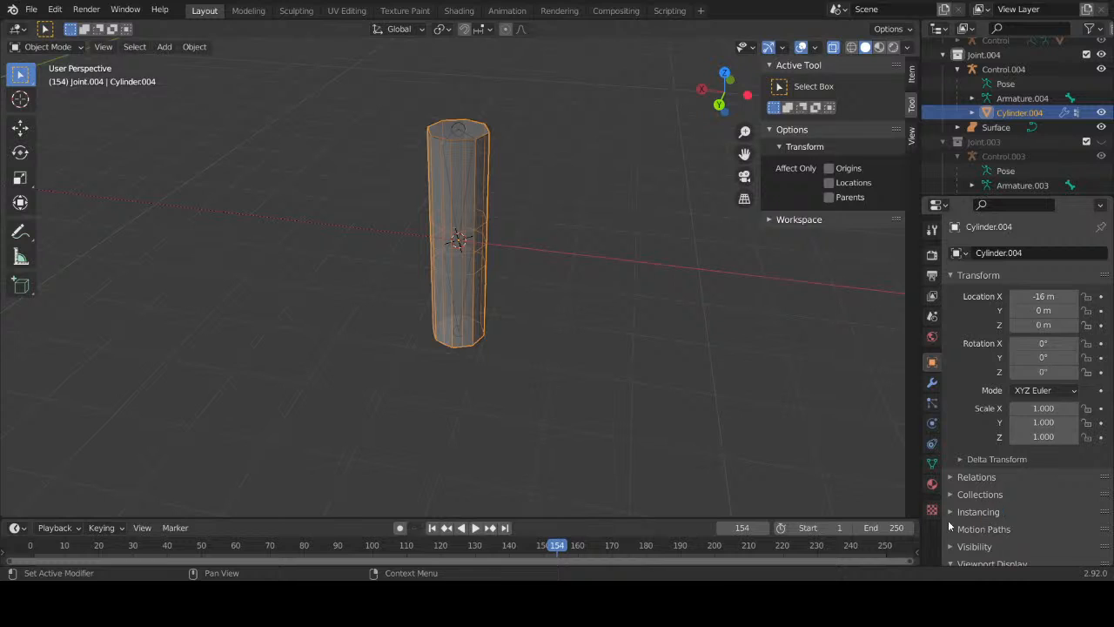
click(931, 384)
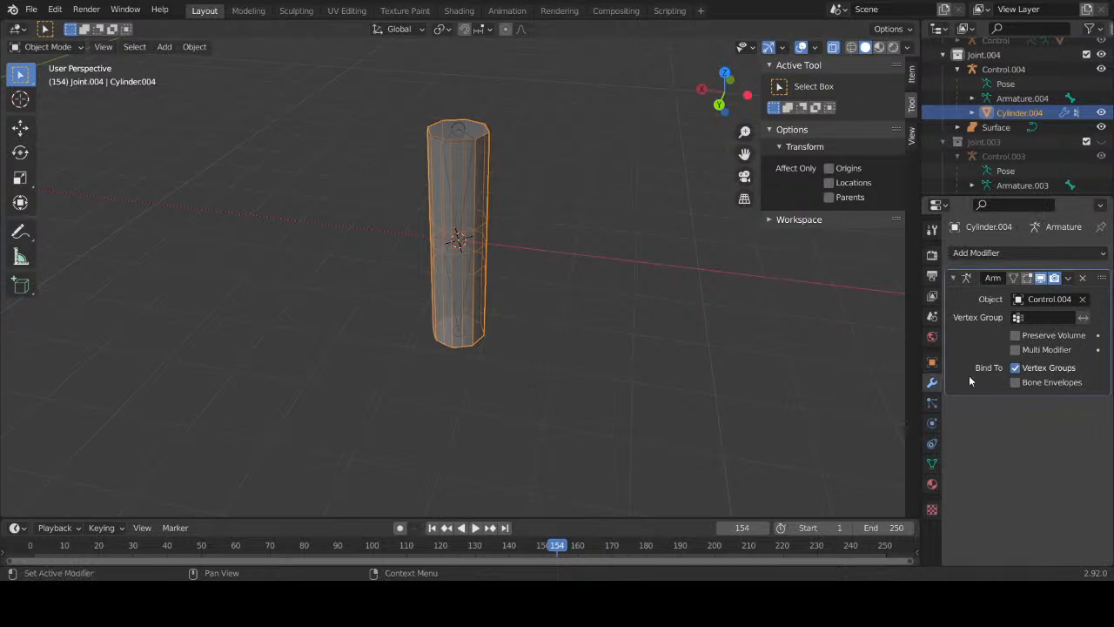
click(1027, 253)
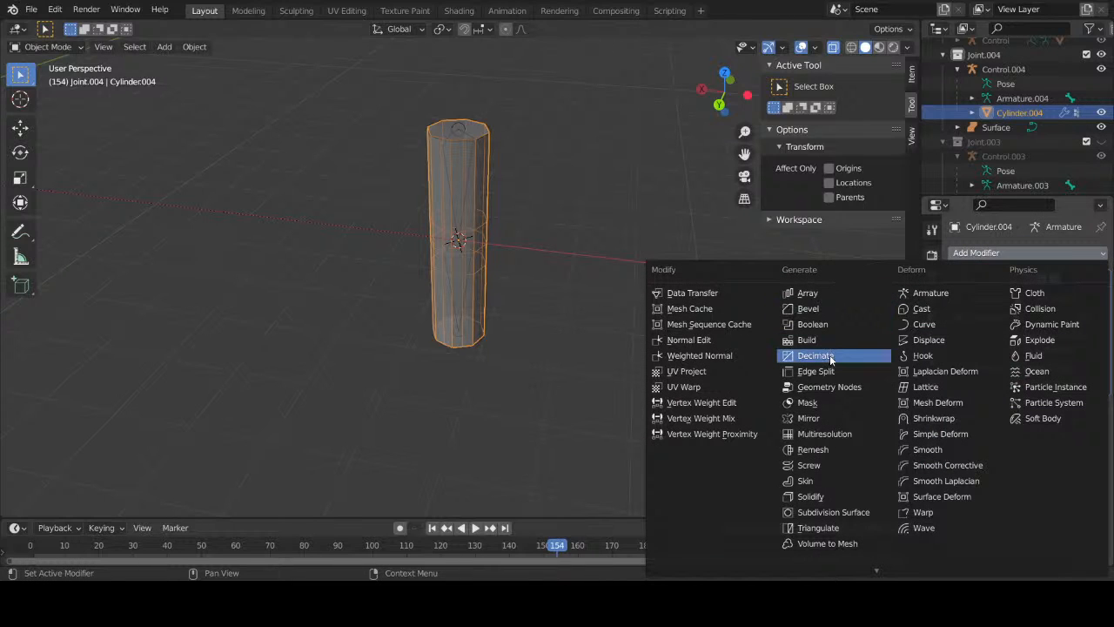
click(920, 417)
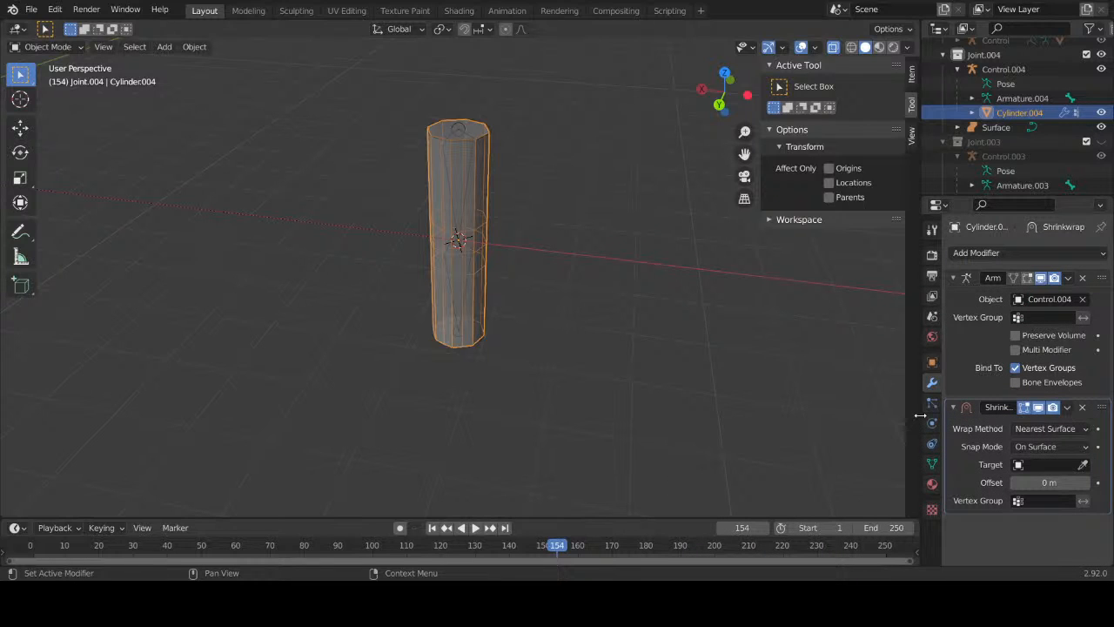
click(1023, 465)
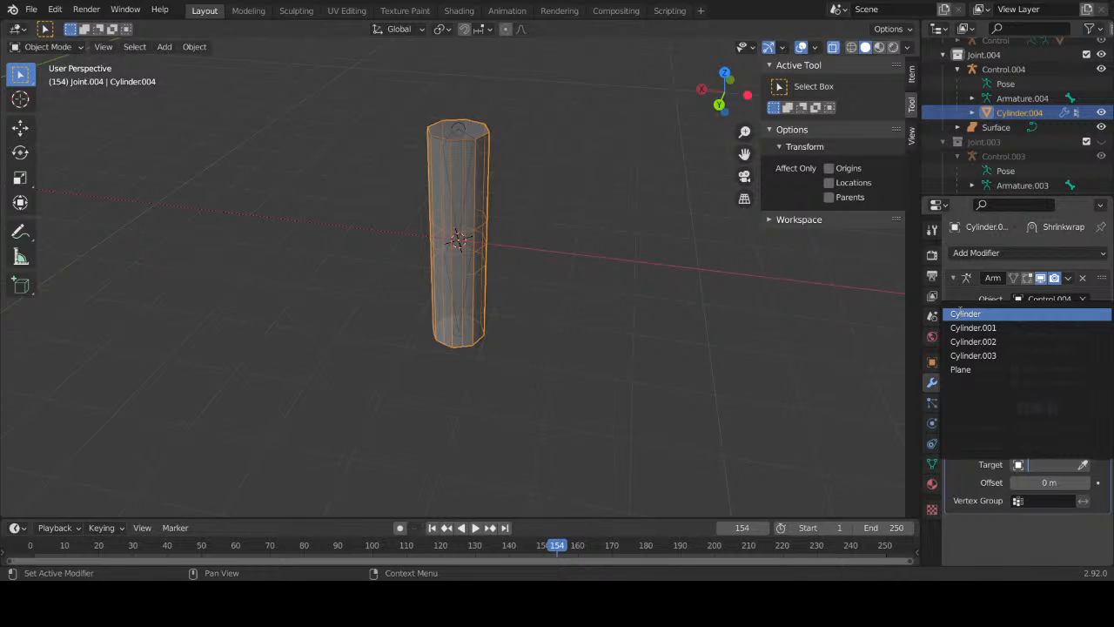
click(988, 536)
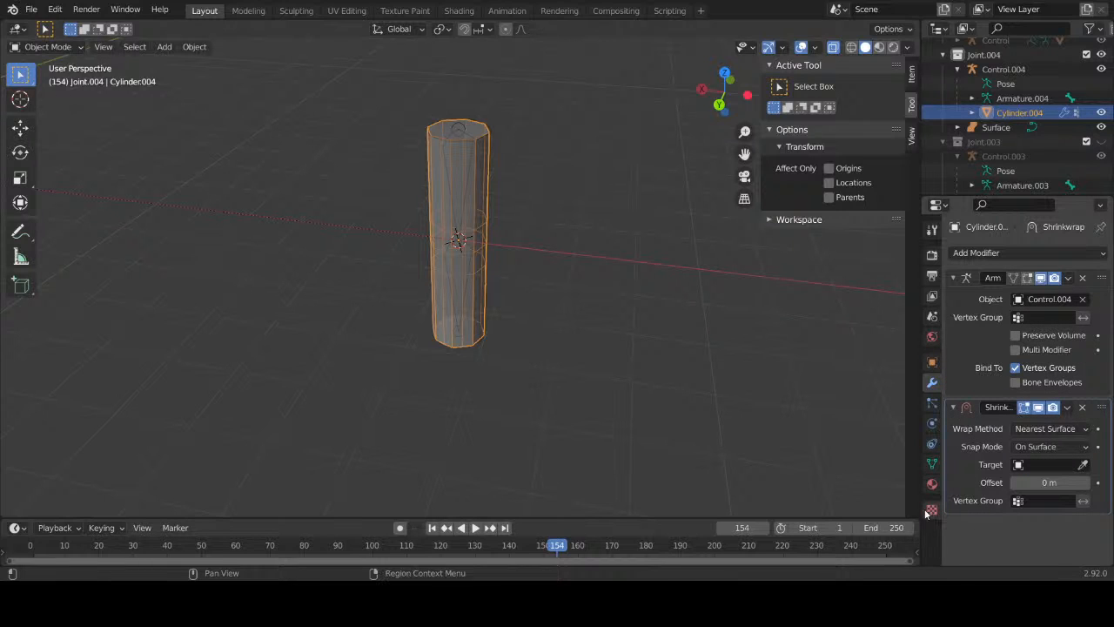
Step: Look through the surface cylinder's object commands, modifier area and tool options for a way to convert it to a mesh
click(985, 128)
right_click(985, 128)
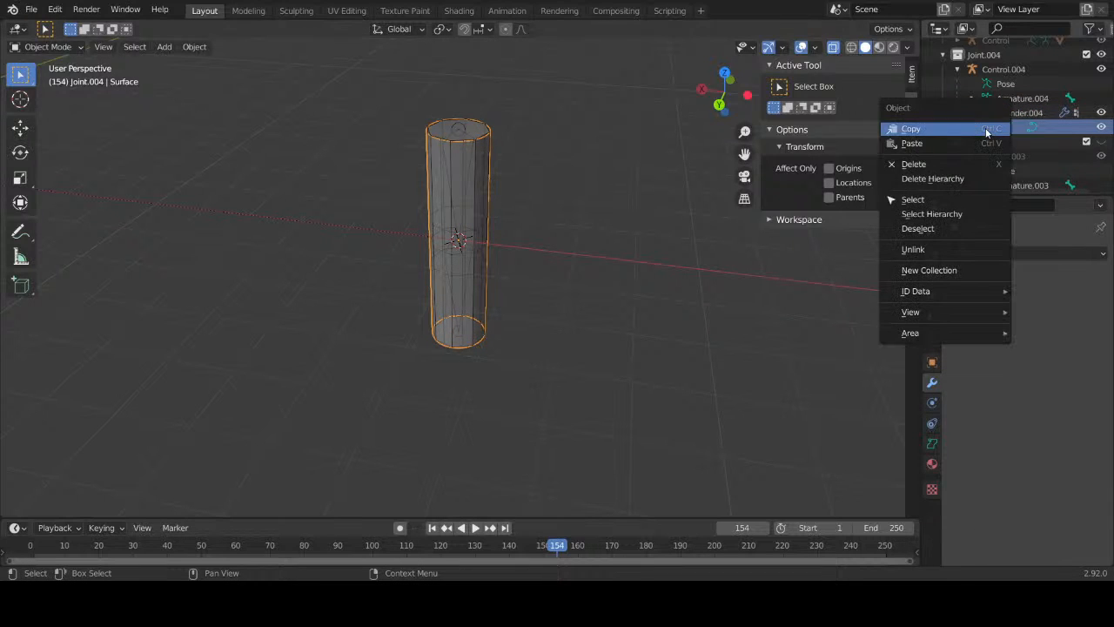
click(1037, 309)
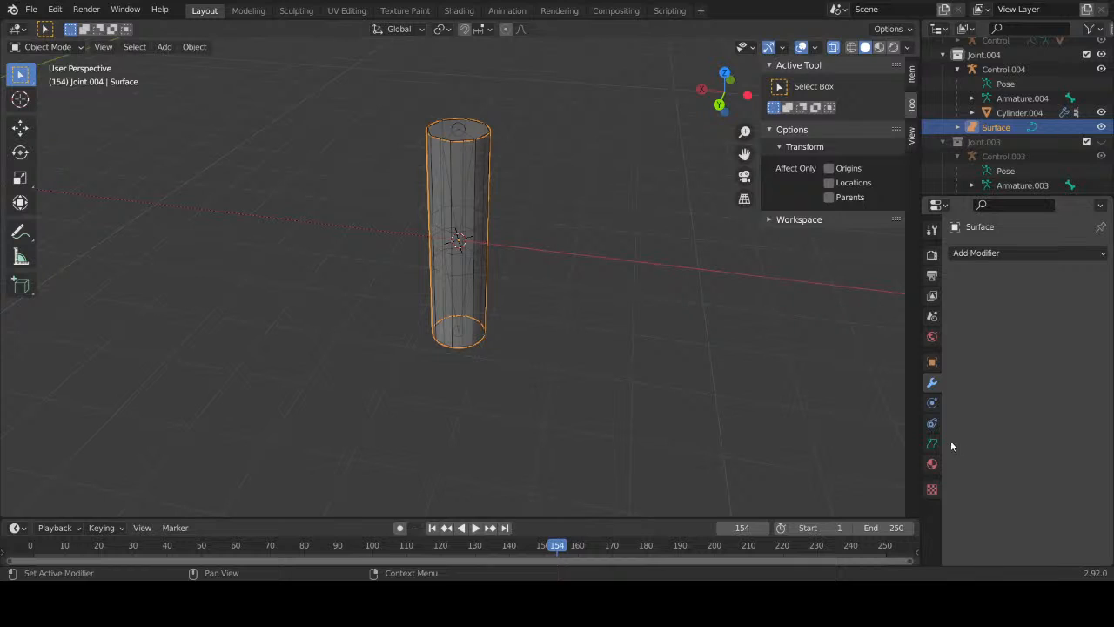
click(977, 252)
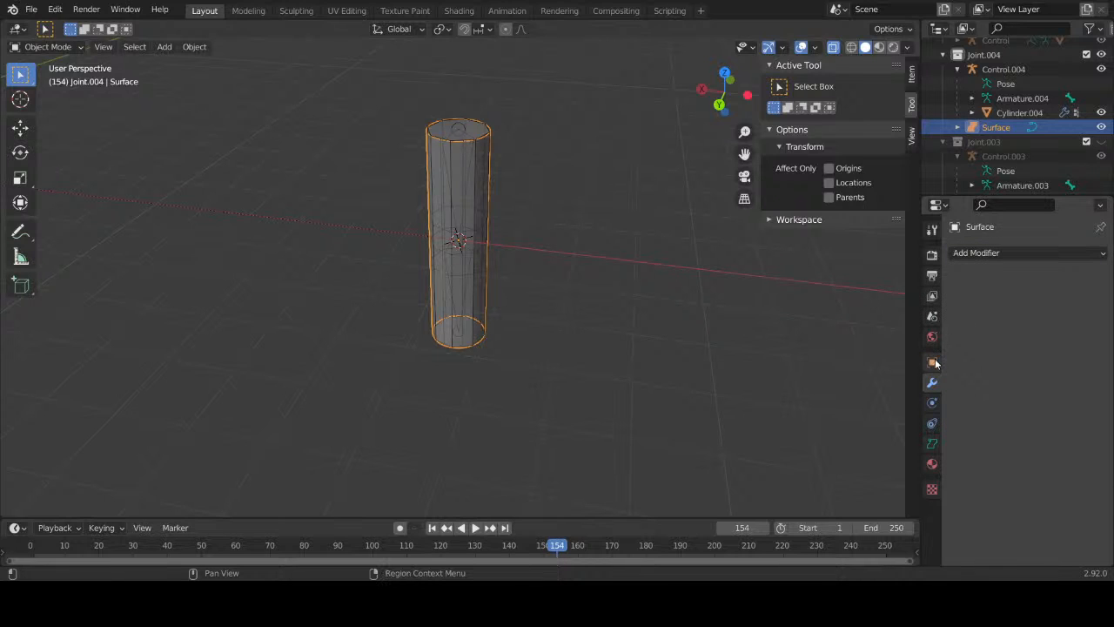
click(933, 362)
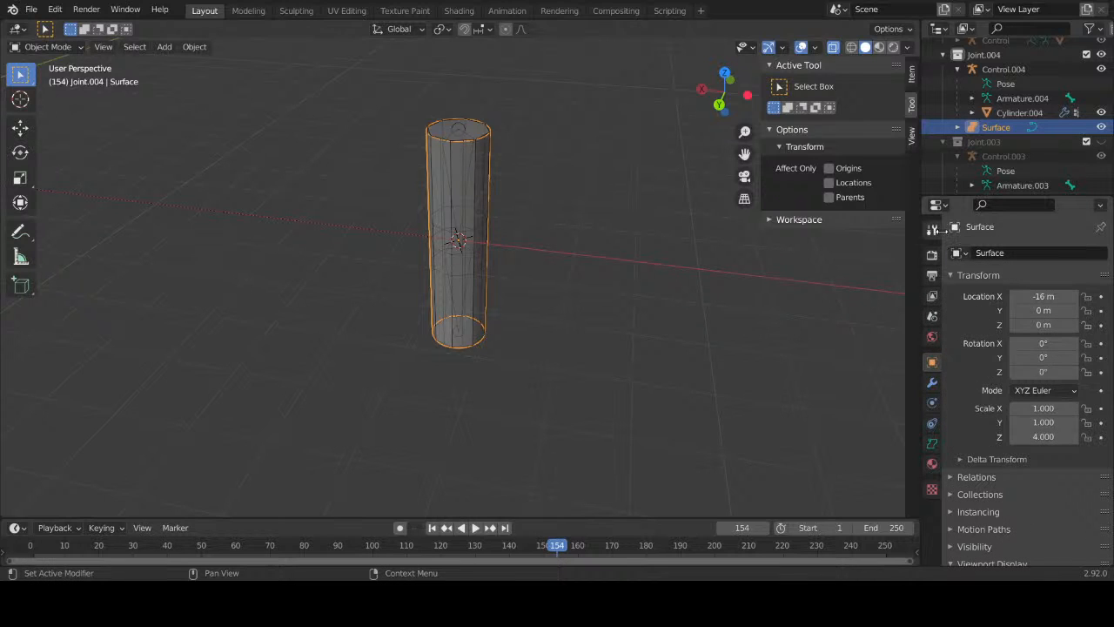
click(932, 230)
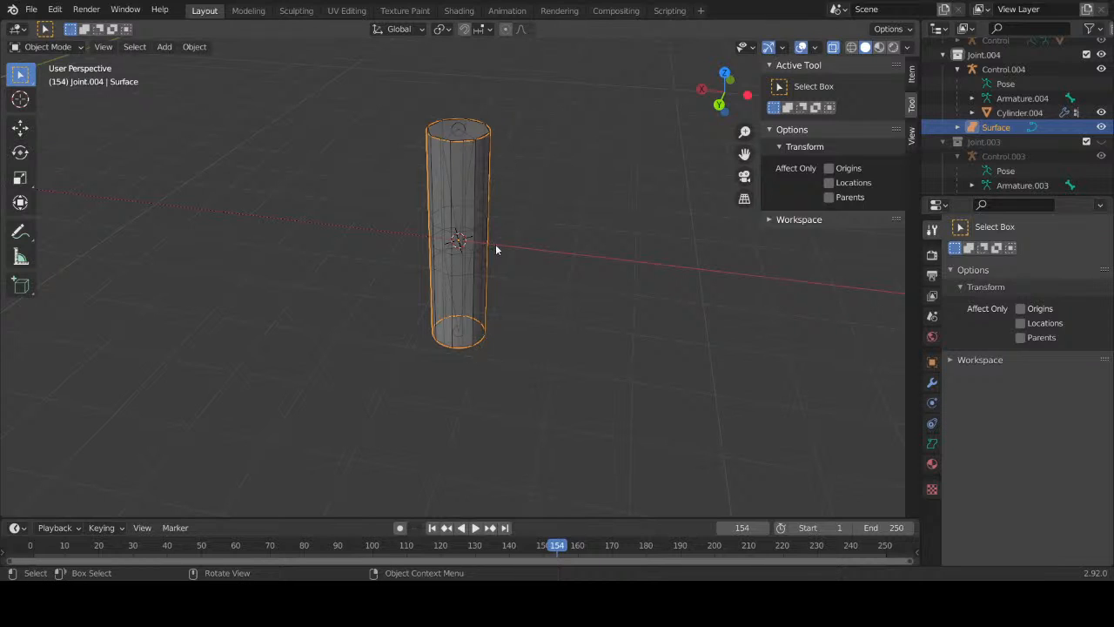
right_click(477, 132)
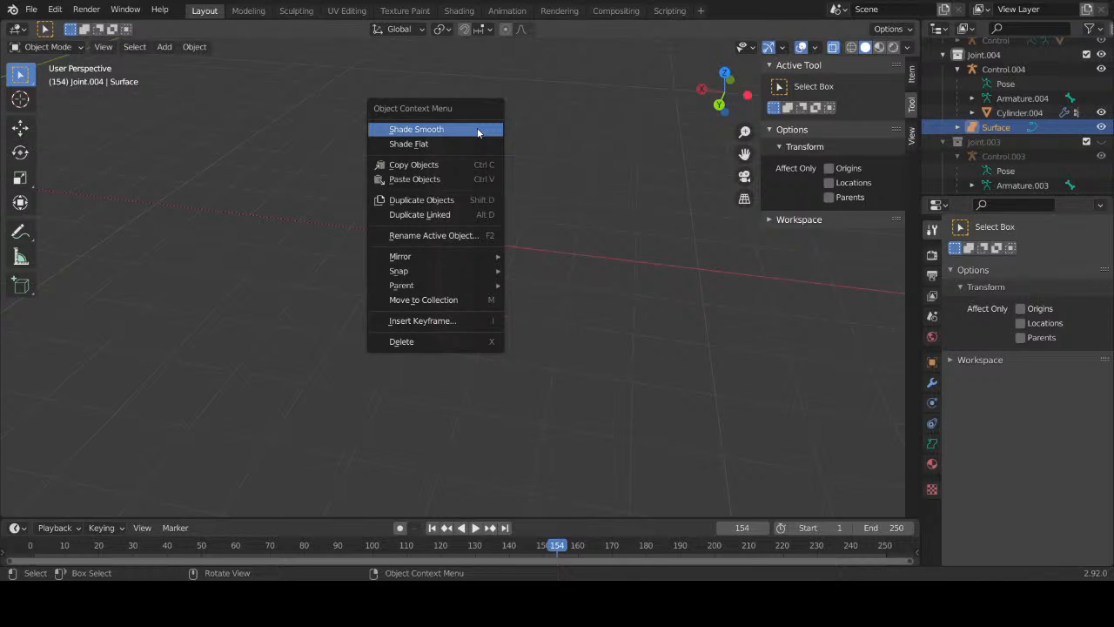
click(478, 130)
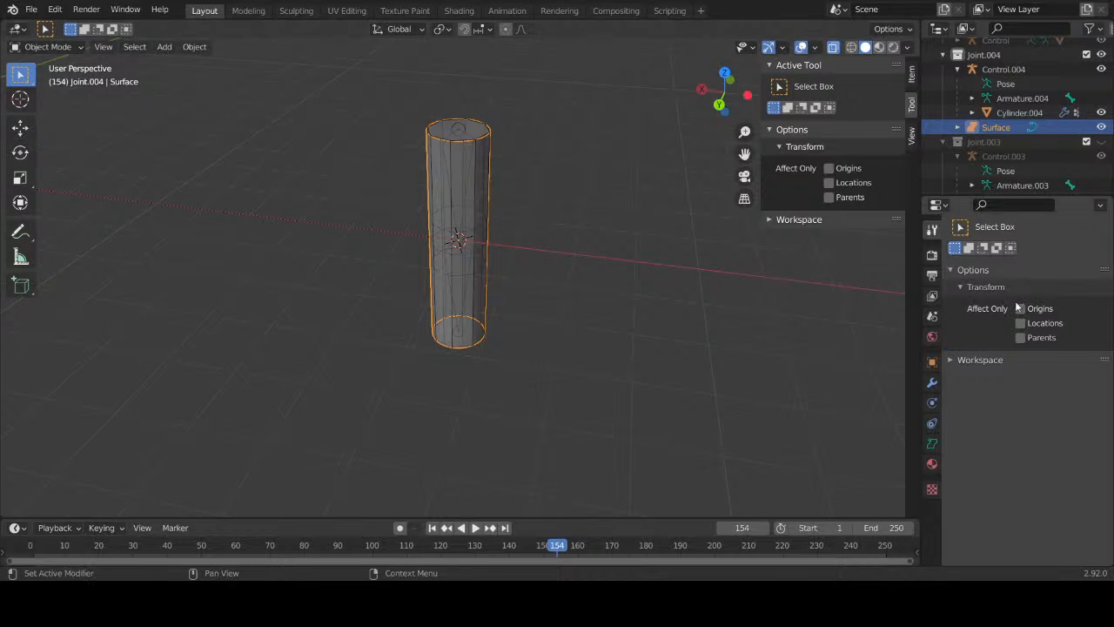
Step: Examine the surface cylinder's Relations, Viewport Display, Texture Space and Active Spline settings for a mesh conversion option
click(933, 364)
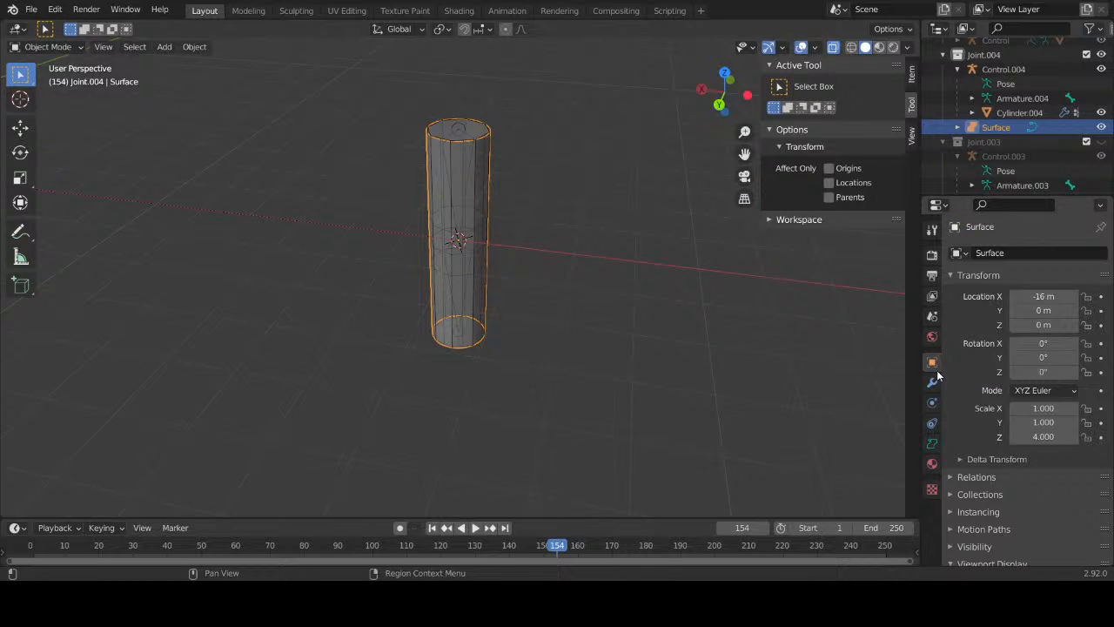
scroll(992, 383, down, 5)
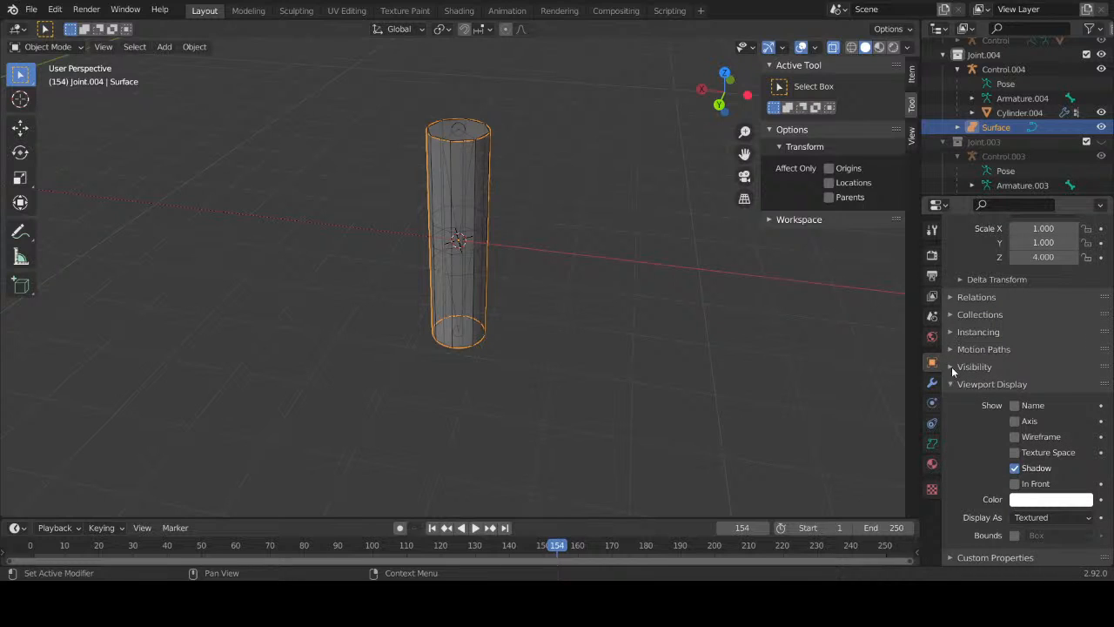
click(948, 297)
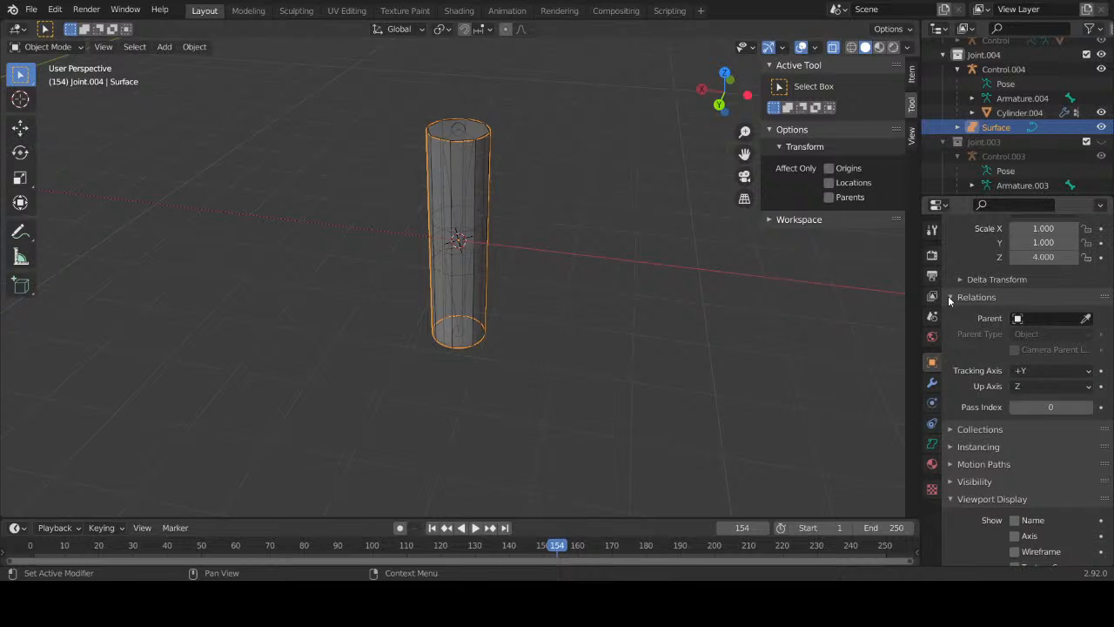
click(948, 297)
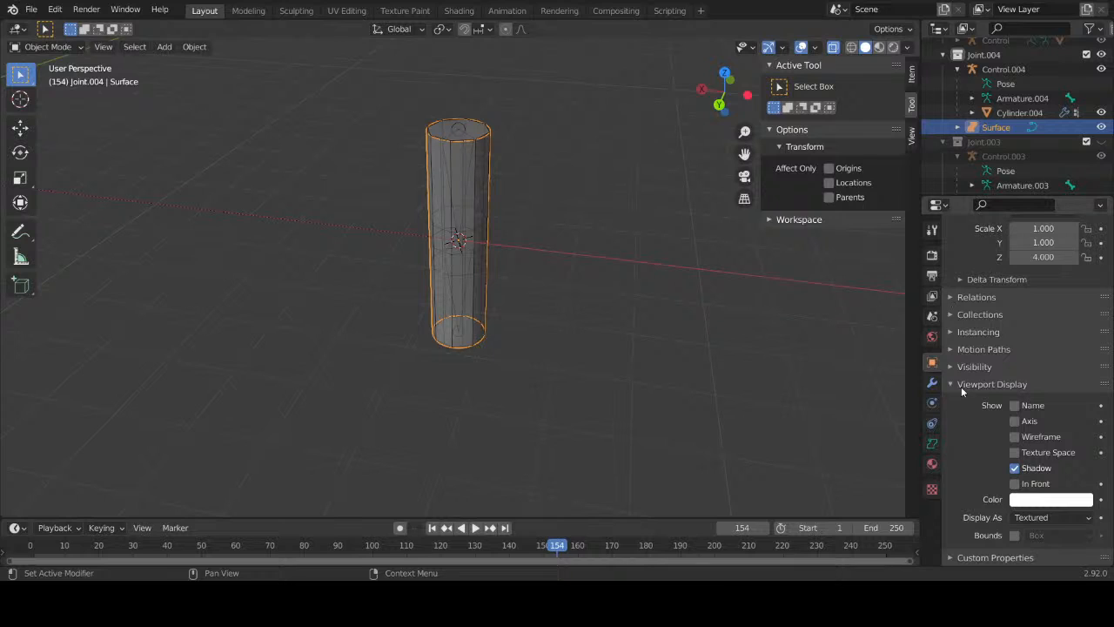
click(931, 444)
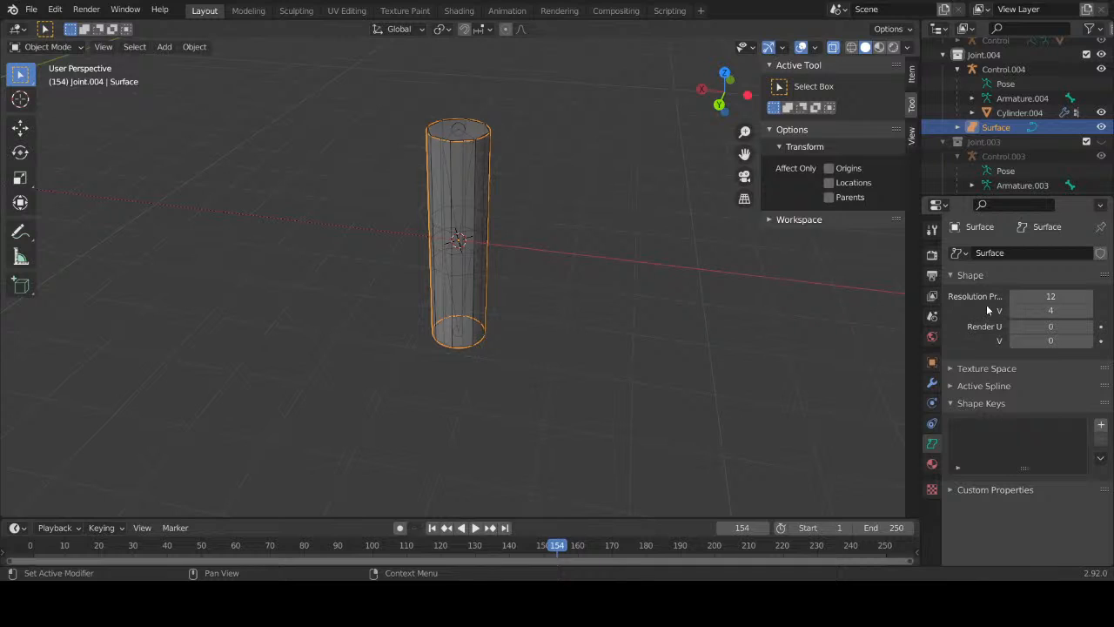
click(950, 365)
click(950, 366)
click(950, 405)
click(949, 386)
scroll(1020, 316, down, 4)
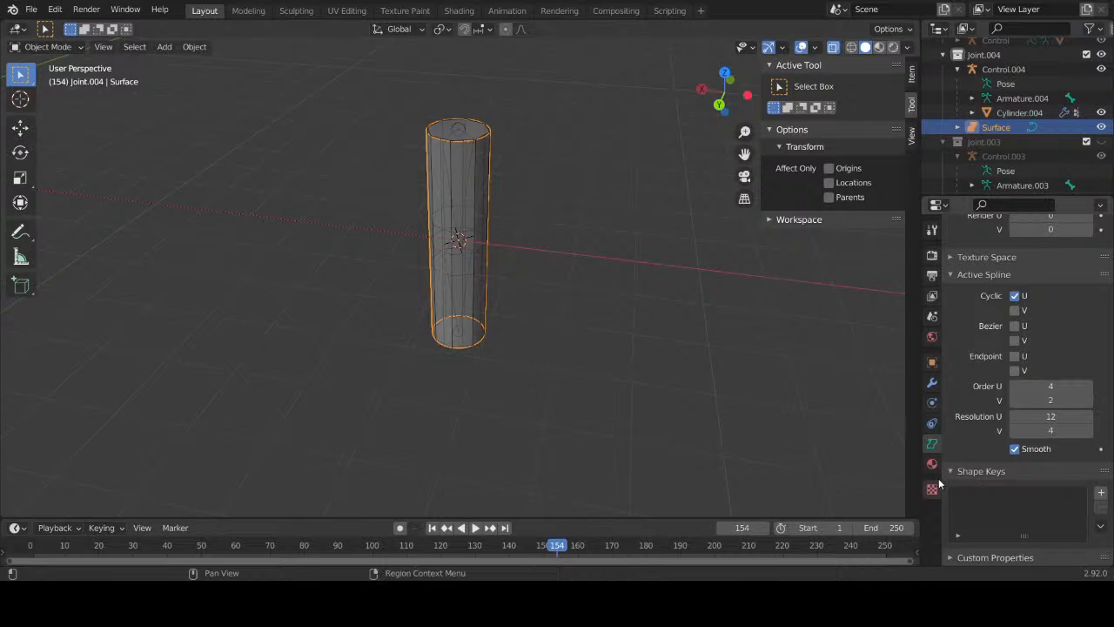
click(932, 386)
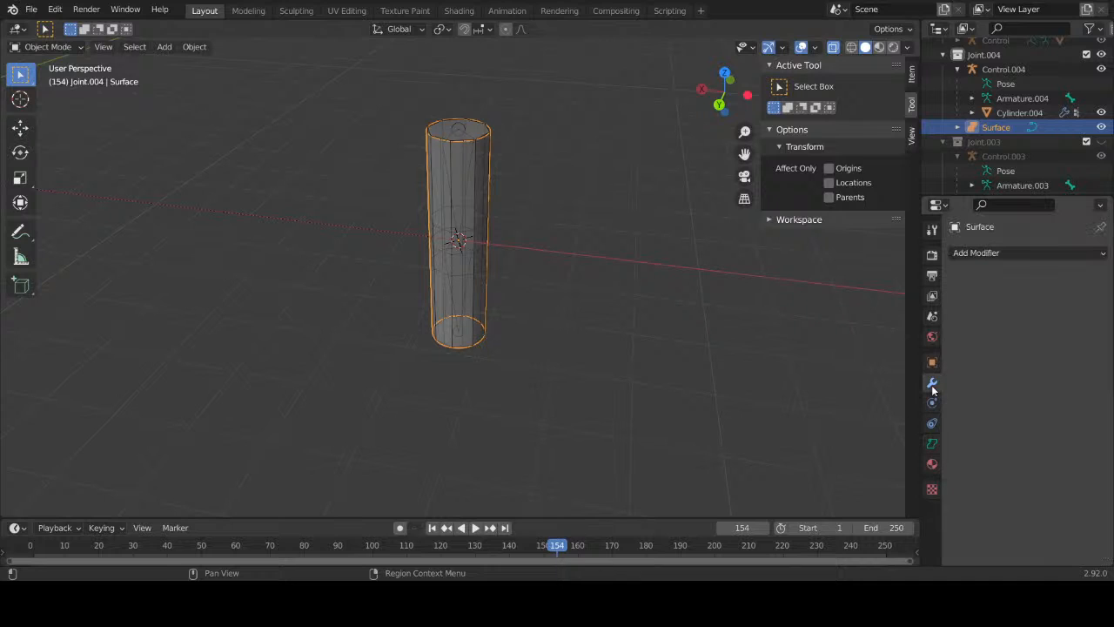
click(932, 362)
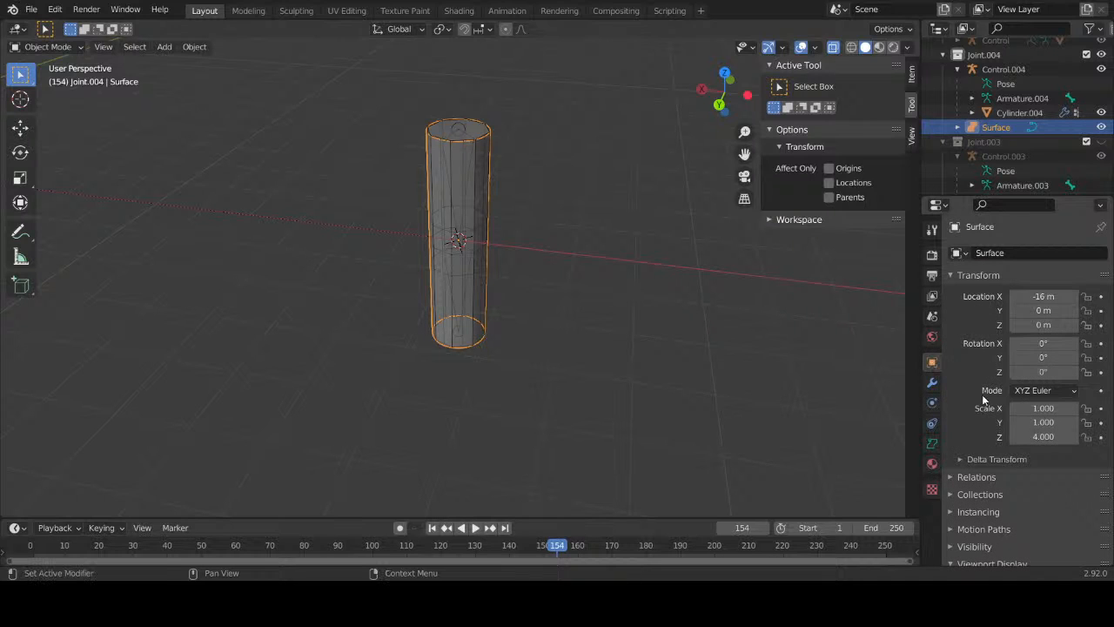
scroll(983, 400, down, 3)
scroll(983, 400, down, 2)
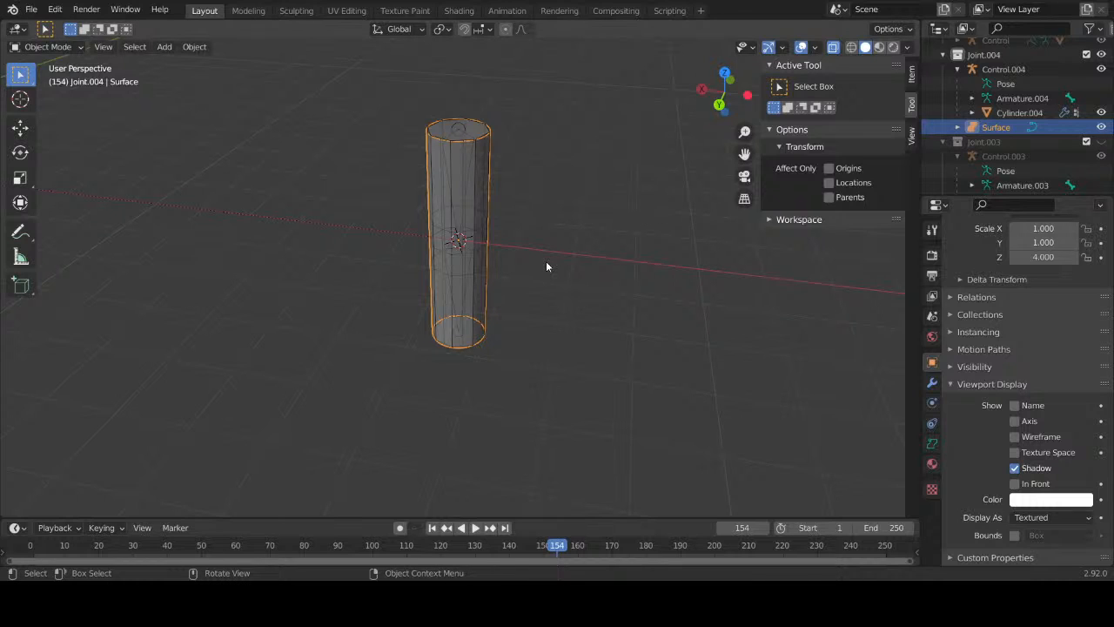
click(48, 46)
click(51, 63)
click(48, 46)
click(45, 80)
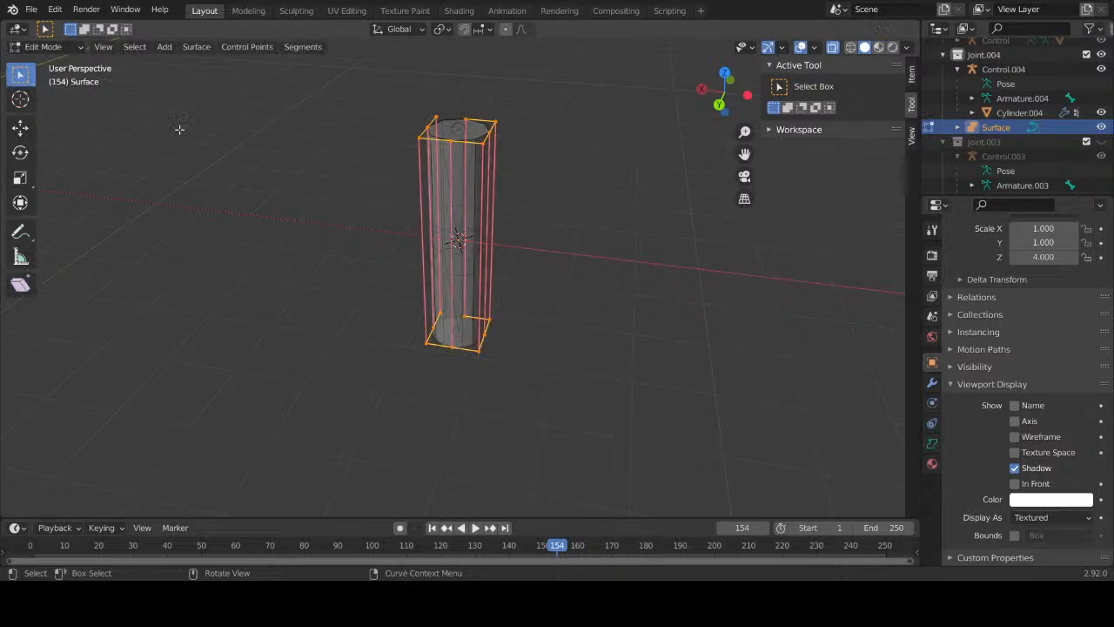
key(alt+c)
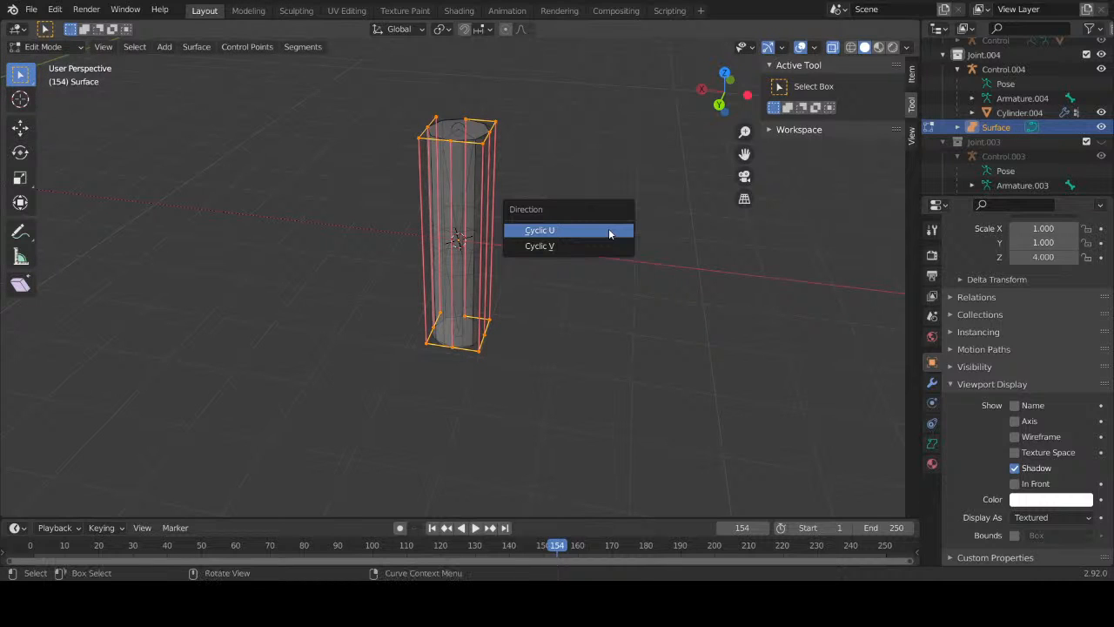
key(Tab)
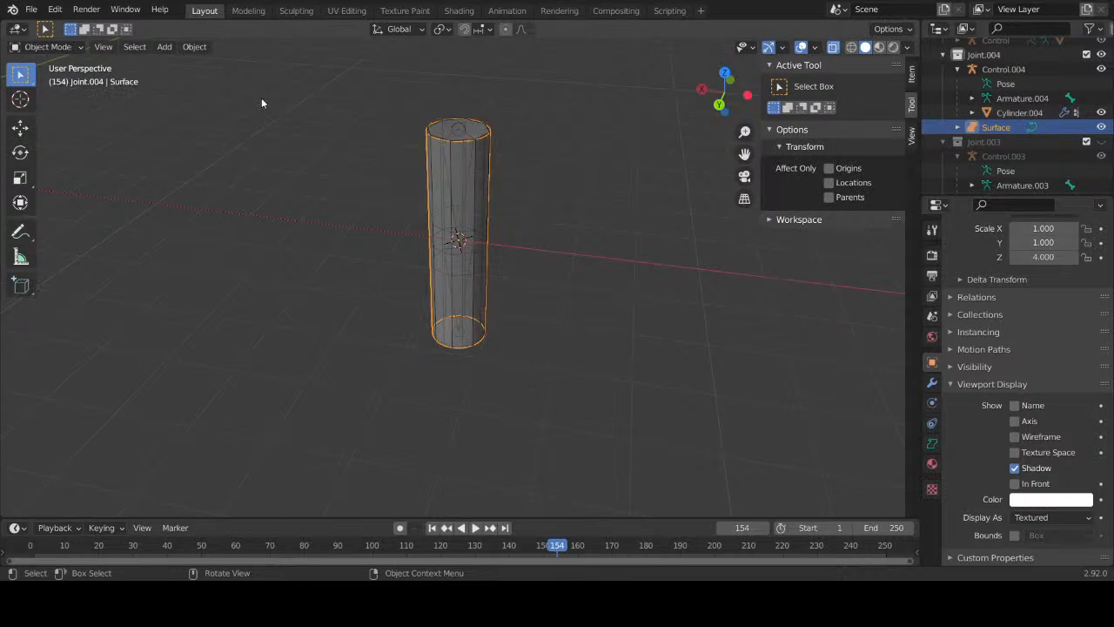
key(alt)
Step: Search the render, tool, physics, constraint, surface data, material and texture properties for a way to convert the surface cylinder
right_click(997, 128)
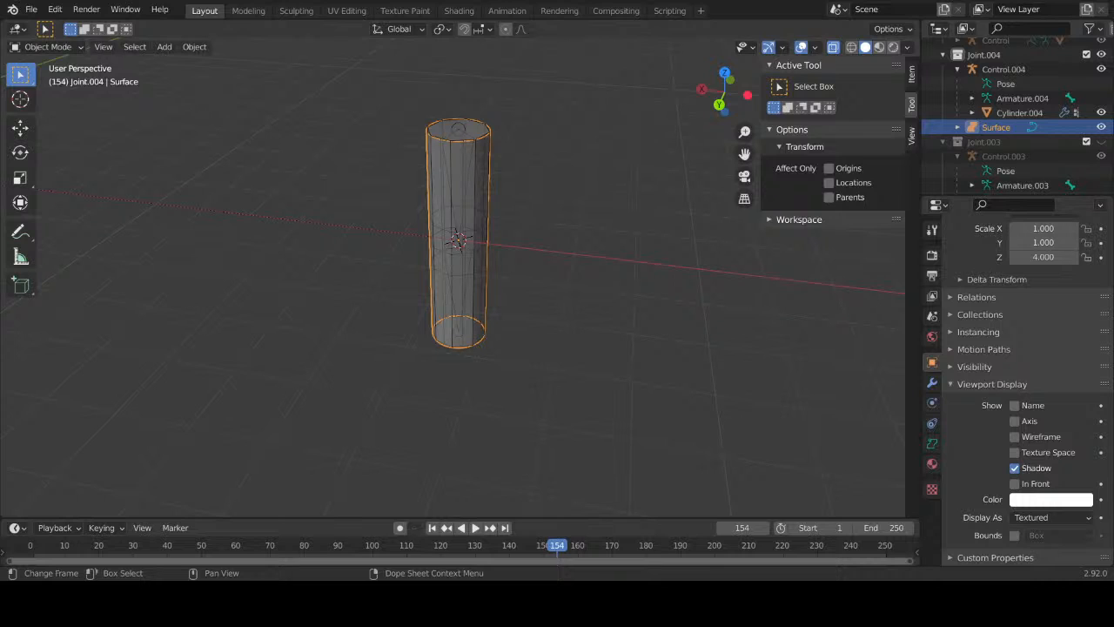
click(932, 296)
click(932, 275)
click(932, 255)
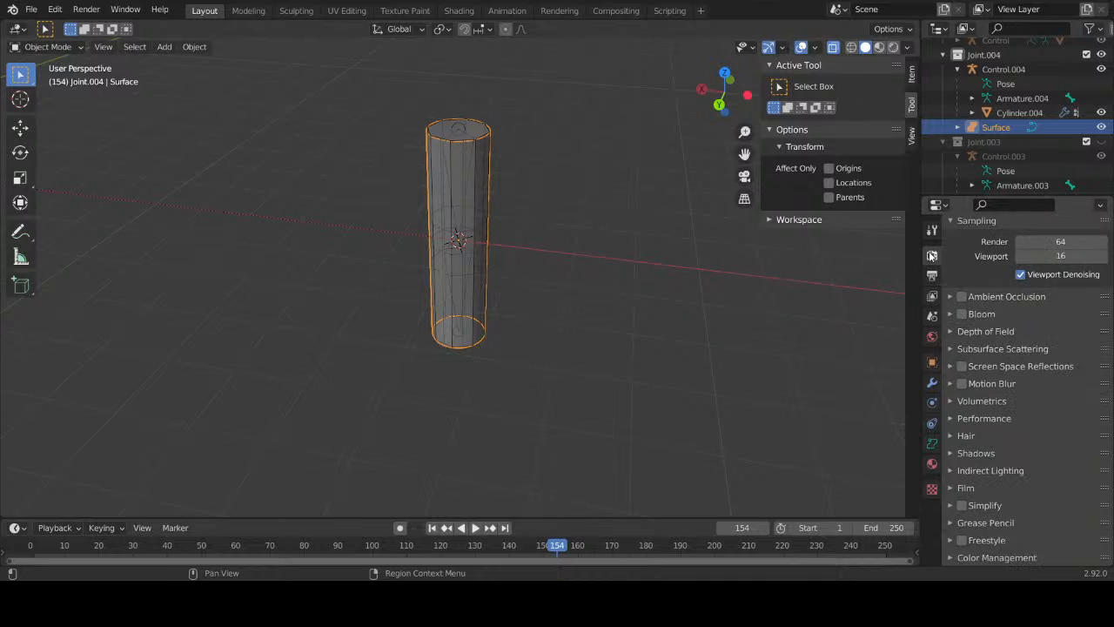
click(931, 229)
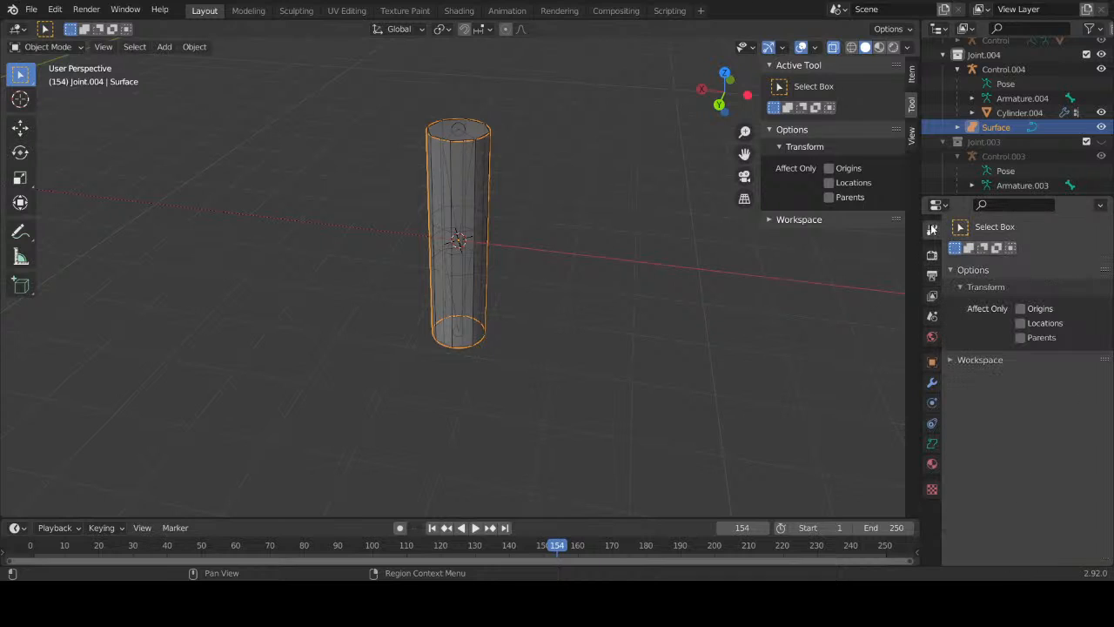
click(932, 403)
click(933, 425)
click(932, 444)
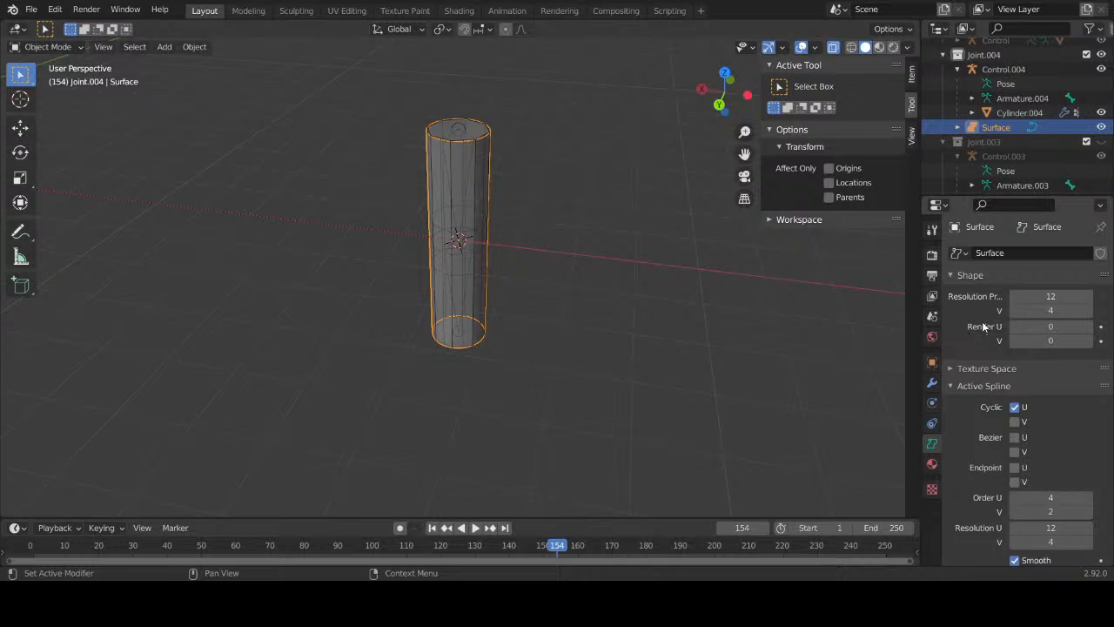
scroll(976, 348, down, 3)
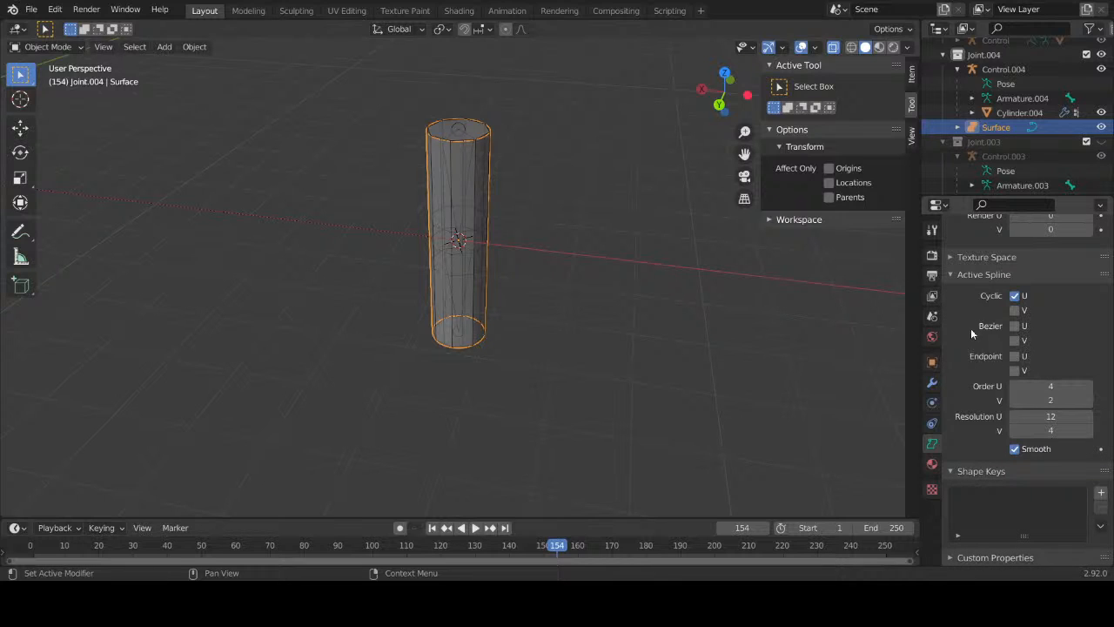
click(934, 469)
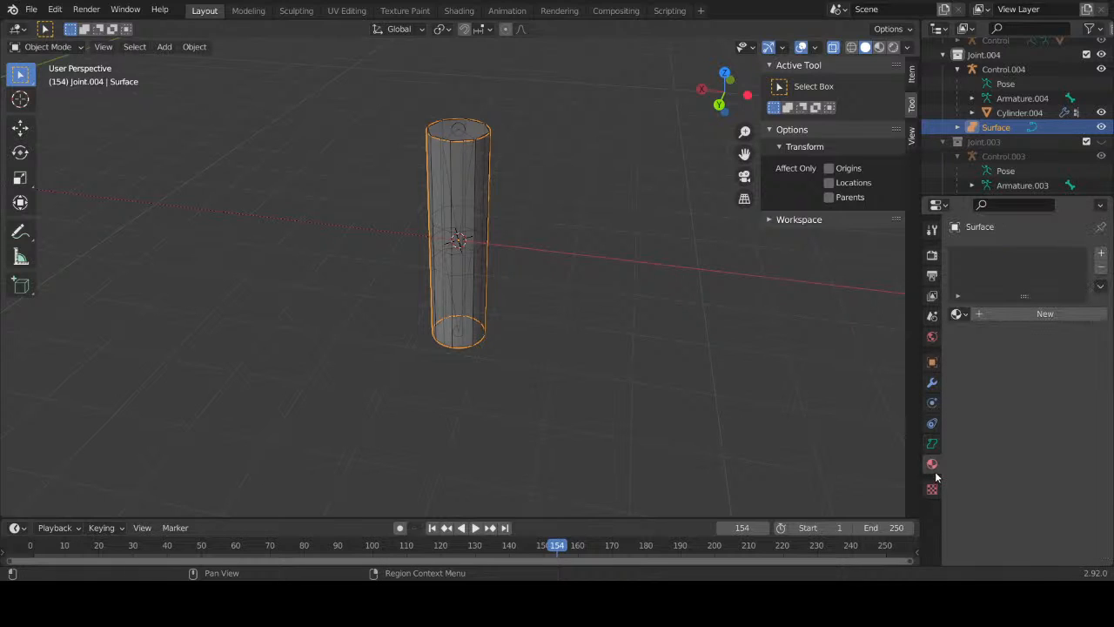
click(933, 487)
click(931, 423)
click(931, 382)
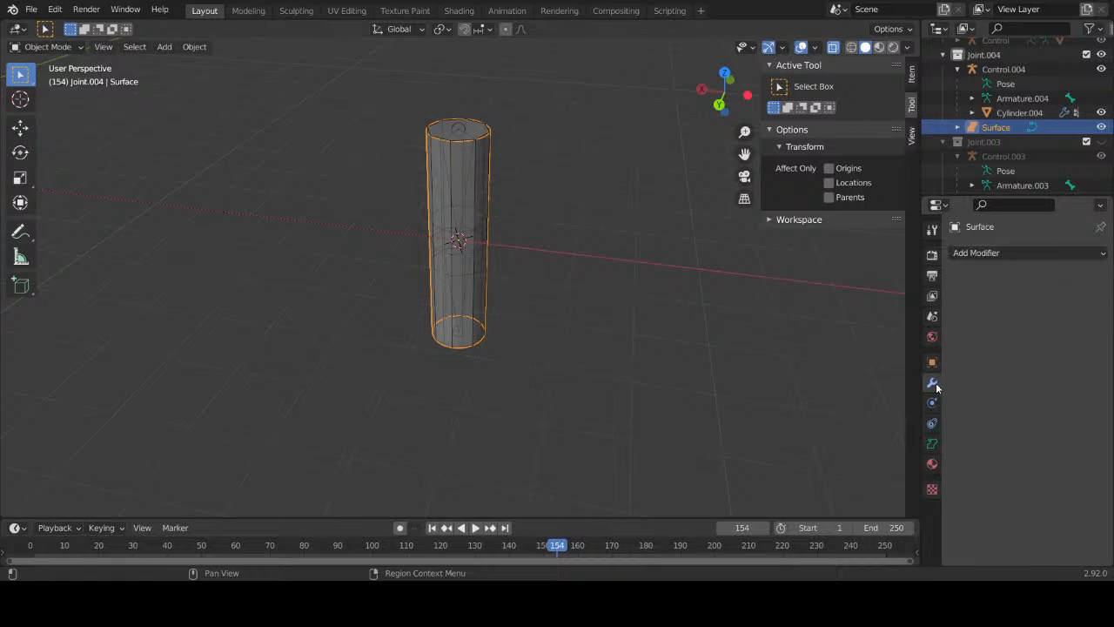
Step: Try to apply a Solidify modifier to the surface cylinder, and remove the modifier
click(975, 253)
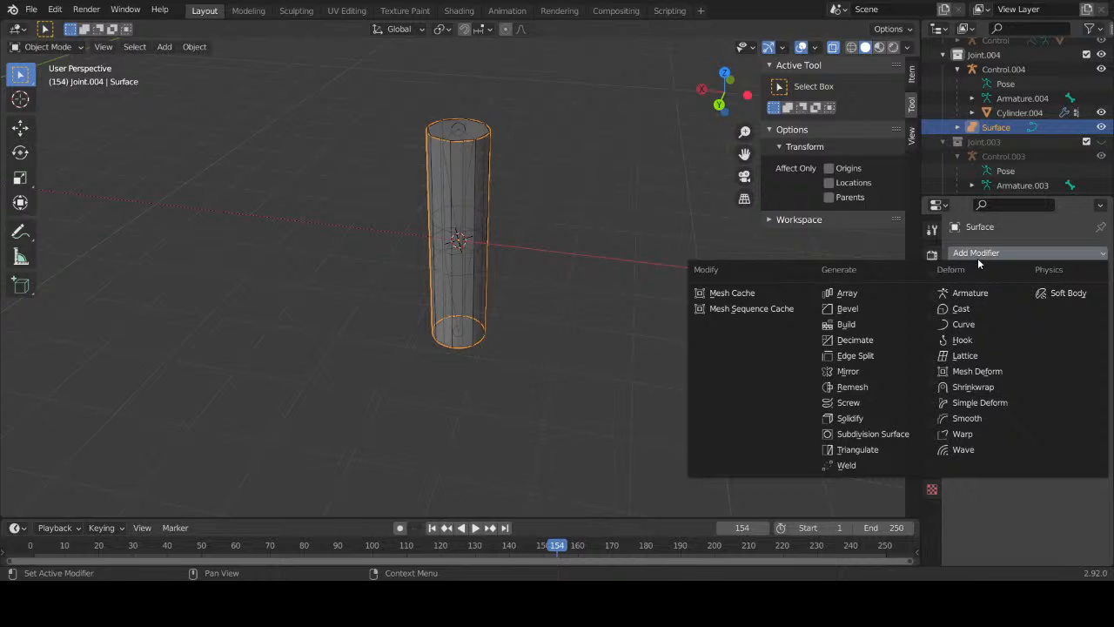
click(878, 419)
scroll(466, 250, up, 5)
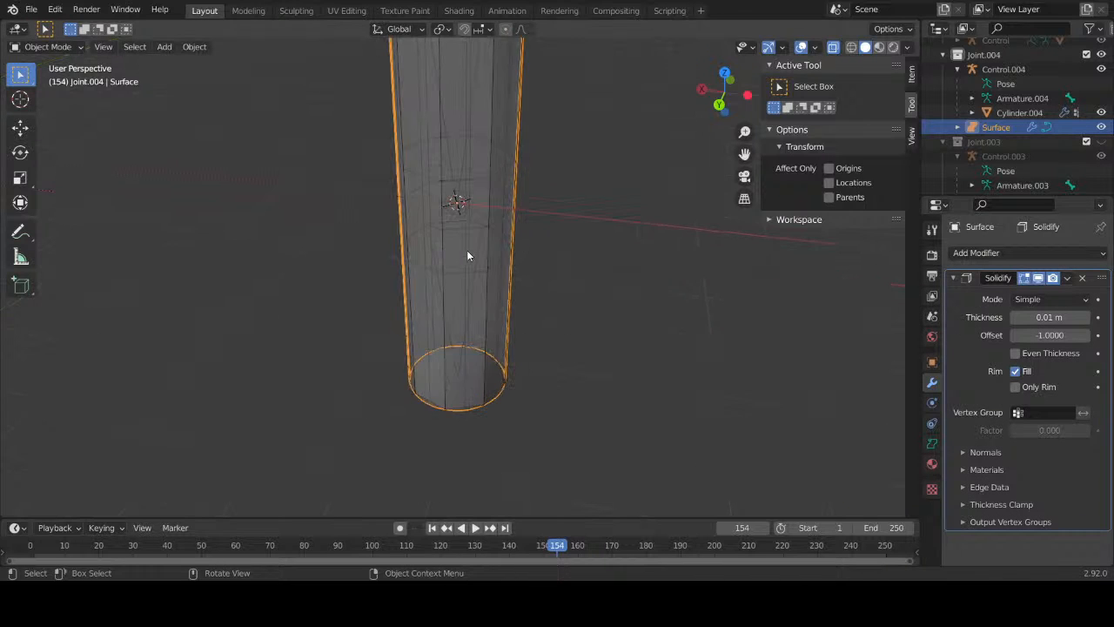
middle_drag(466, 250, 514, 259)
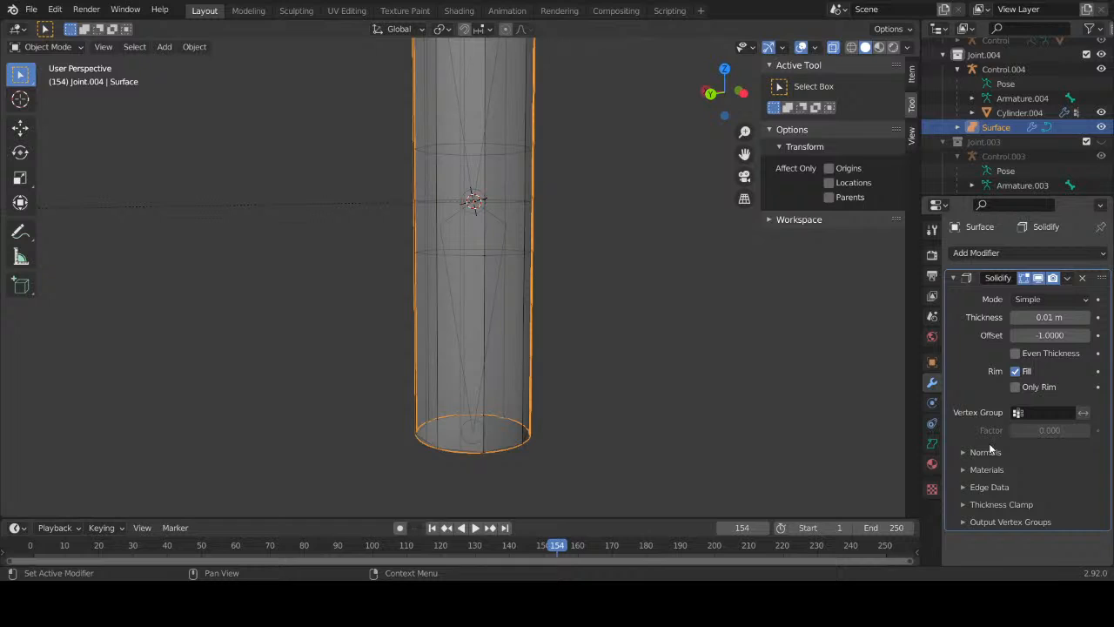
click(1070, 280)
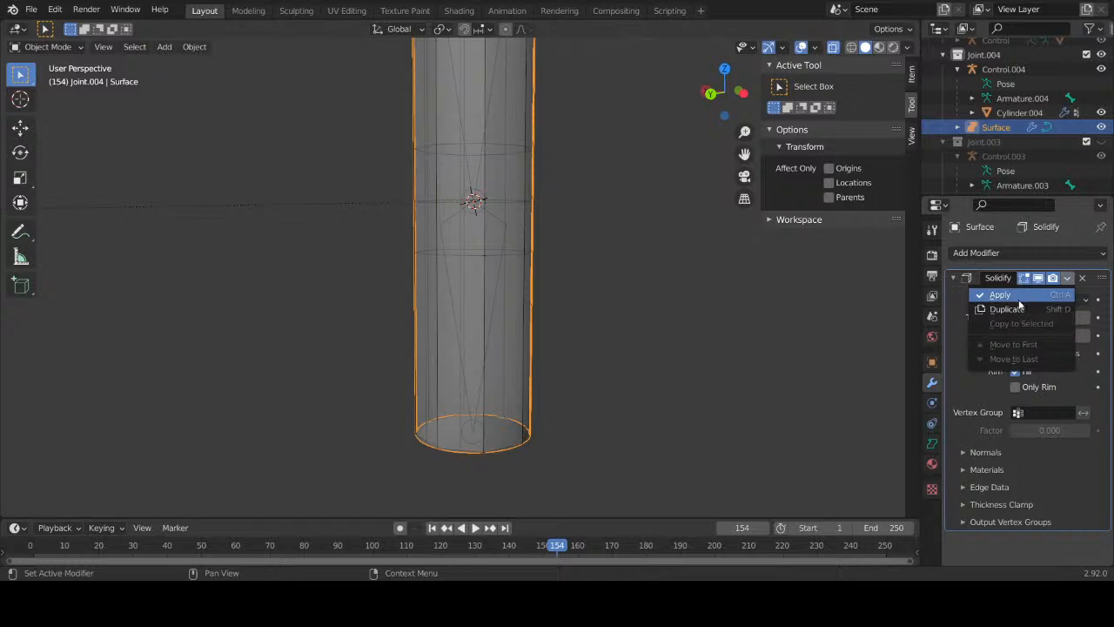
click(1018, 299)
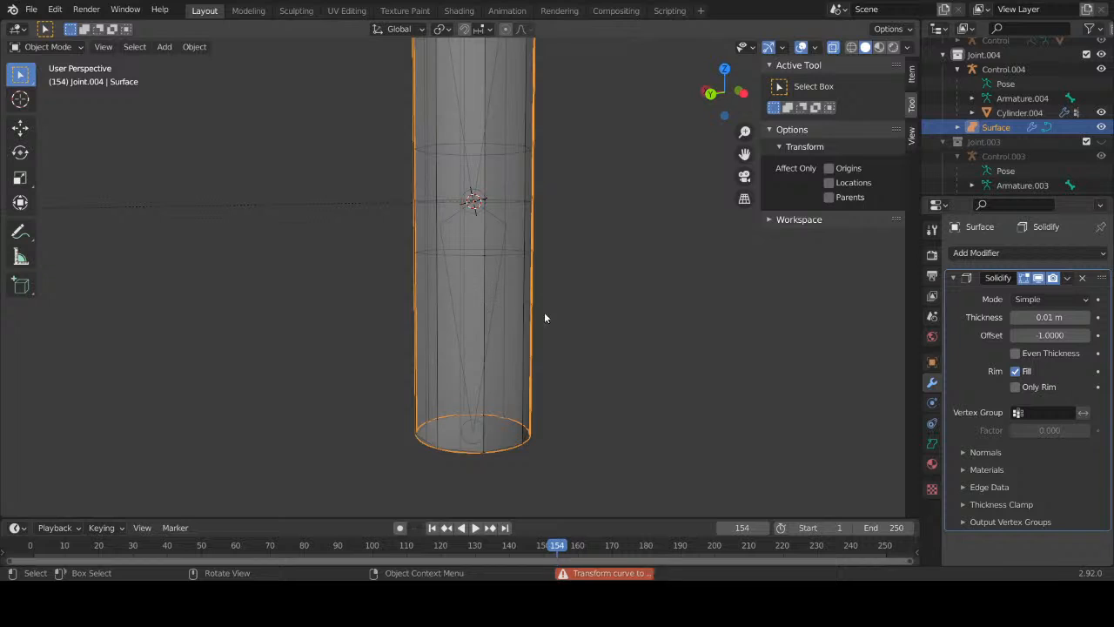
click(1082, 278)
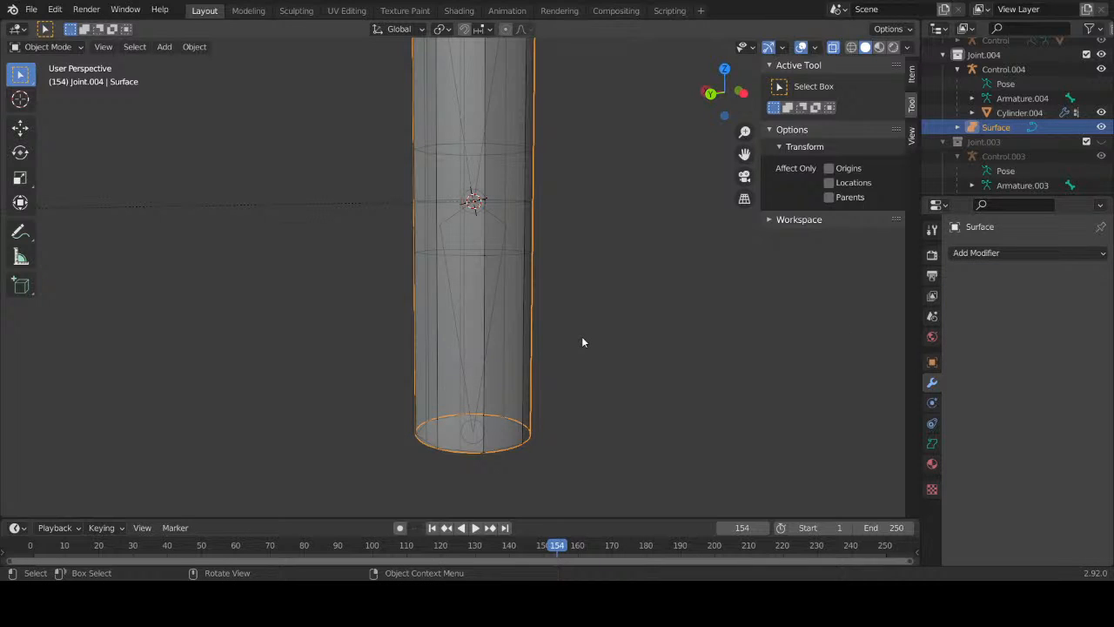
Step: Check the Apply options and the object commands for converting the surface cylinder's geometry to a mesh
key(ctrl+a)
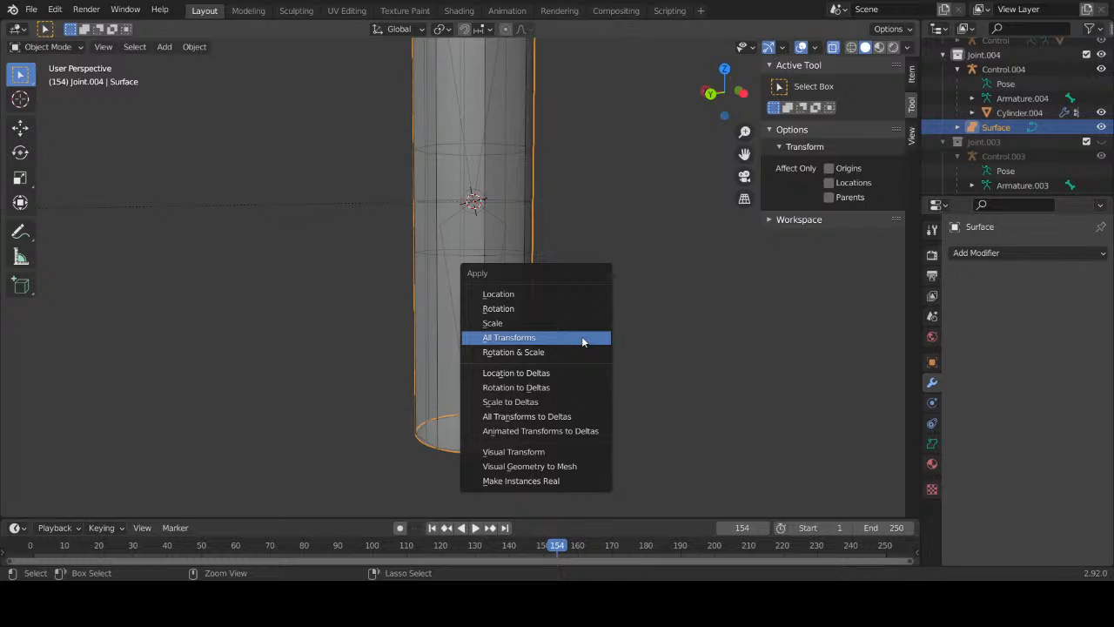
right_click(548, 315)
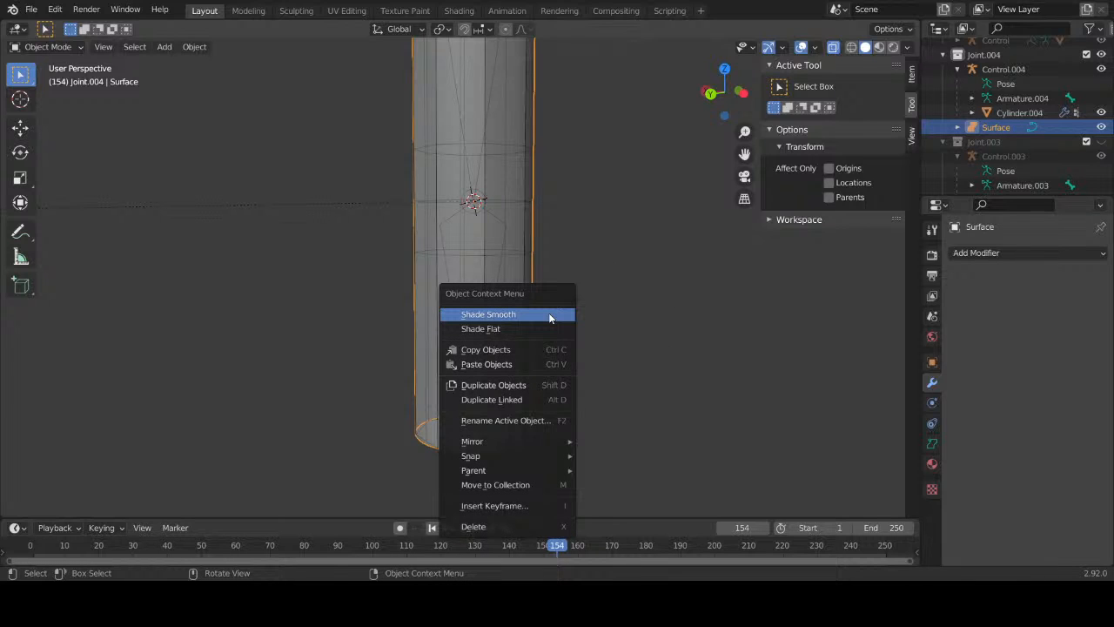
click(548, 314)
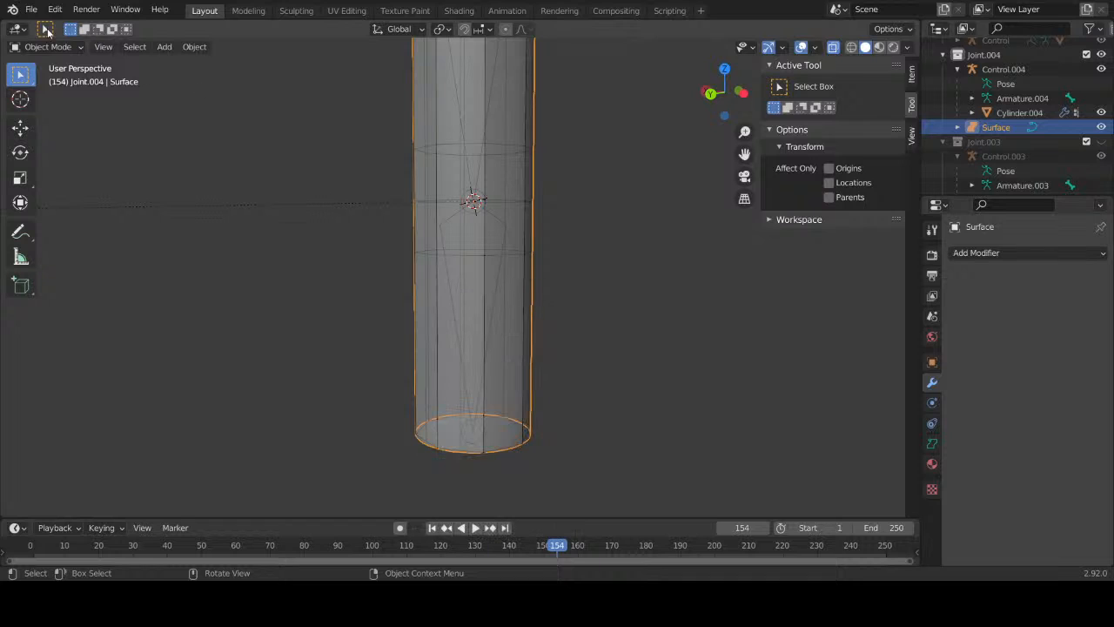
Step: Enter Edit Mode on the surface cylinder and check its curve, surface, control point and segment commands for a mesh conversion
click(48, 46)
click(44, 64)
right_click(339, 276)
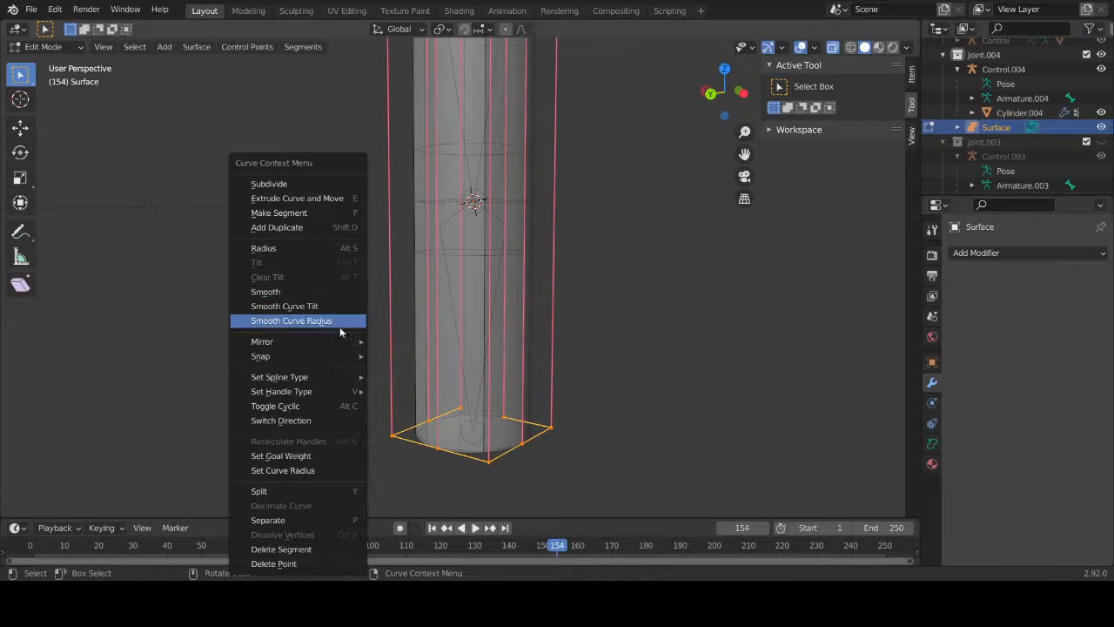
mouse_move(341, 359)
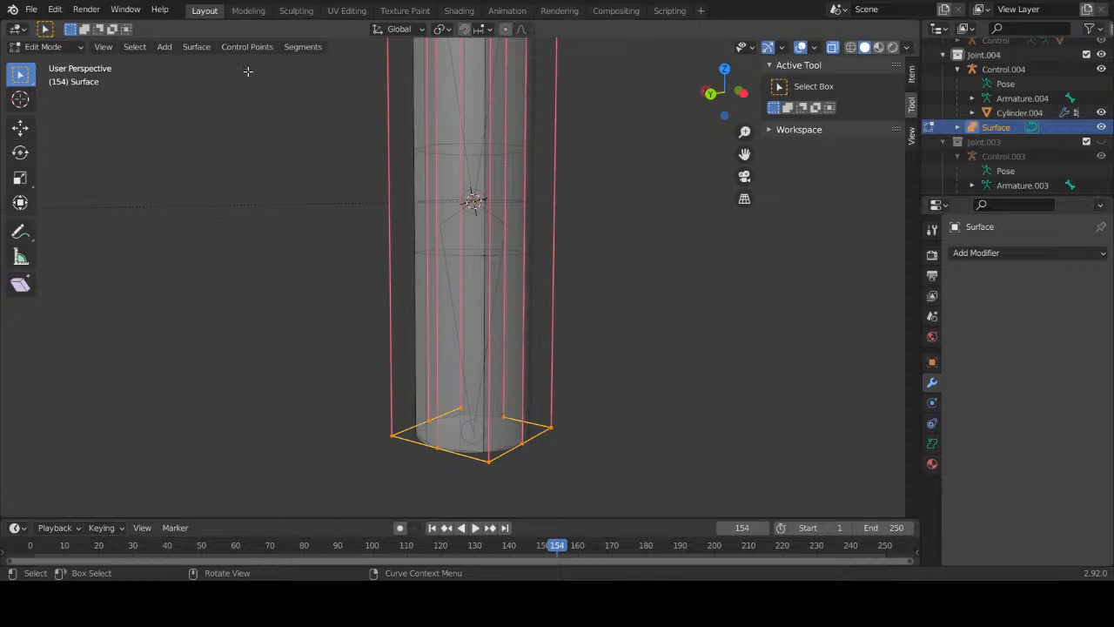
click(213, 48)
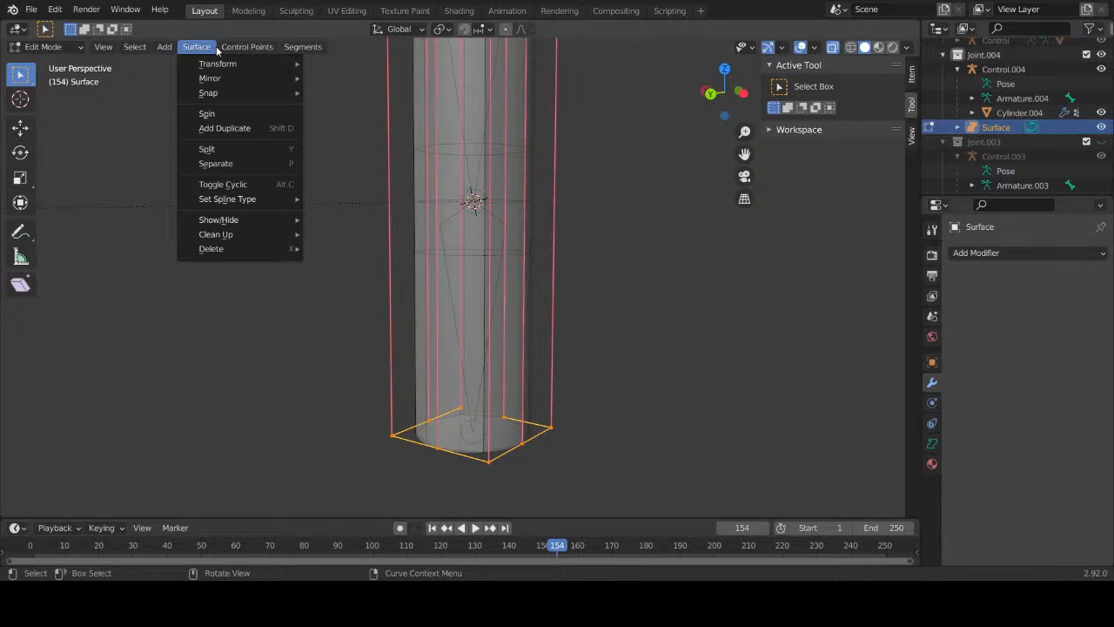
mouse_move(223, 65)
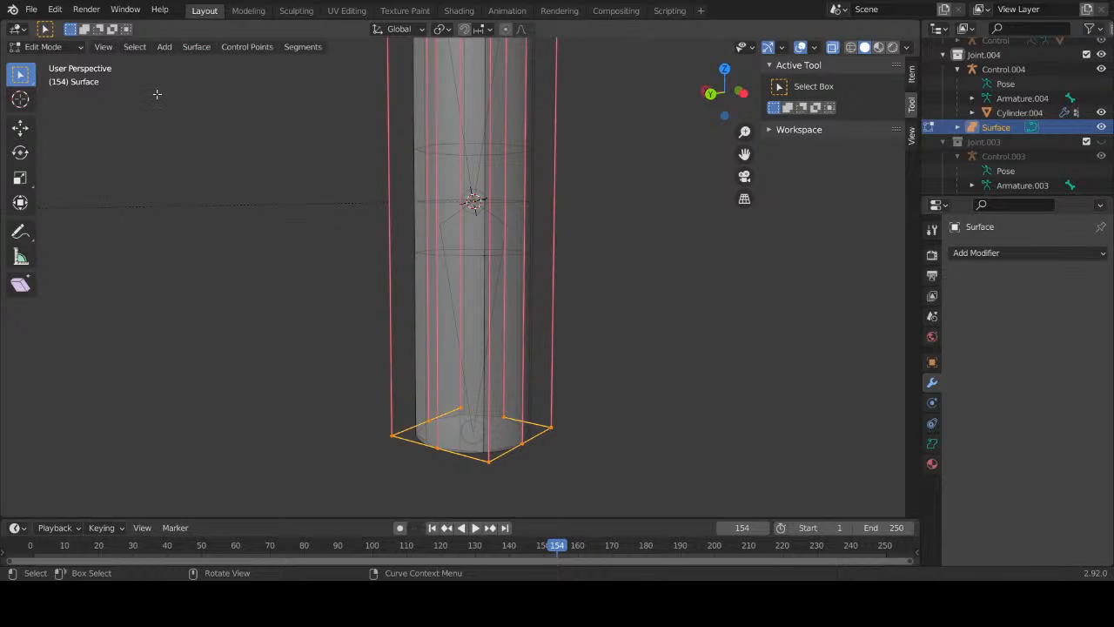
click(135, 47)
mouse_move(196, 47)
mouse_move(295, 52)
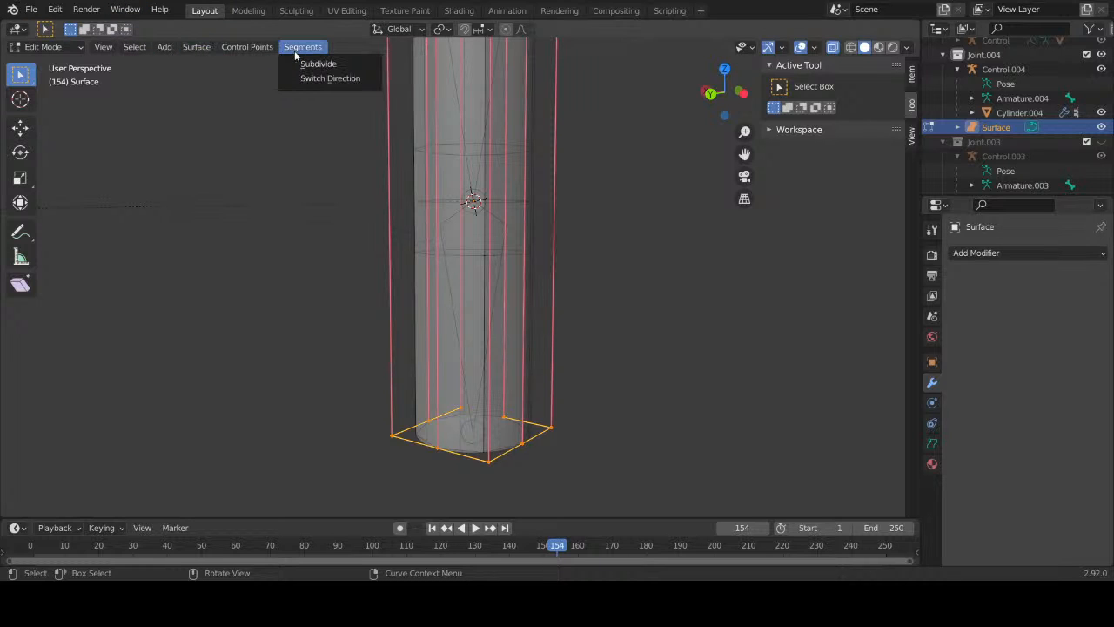
mouse_move(255, 50)
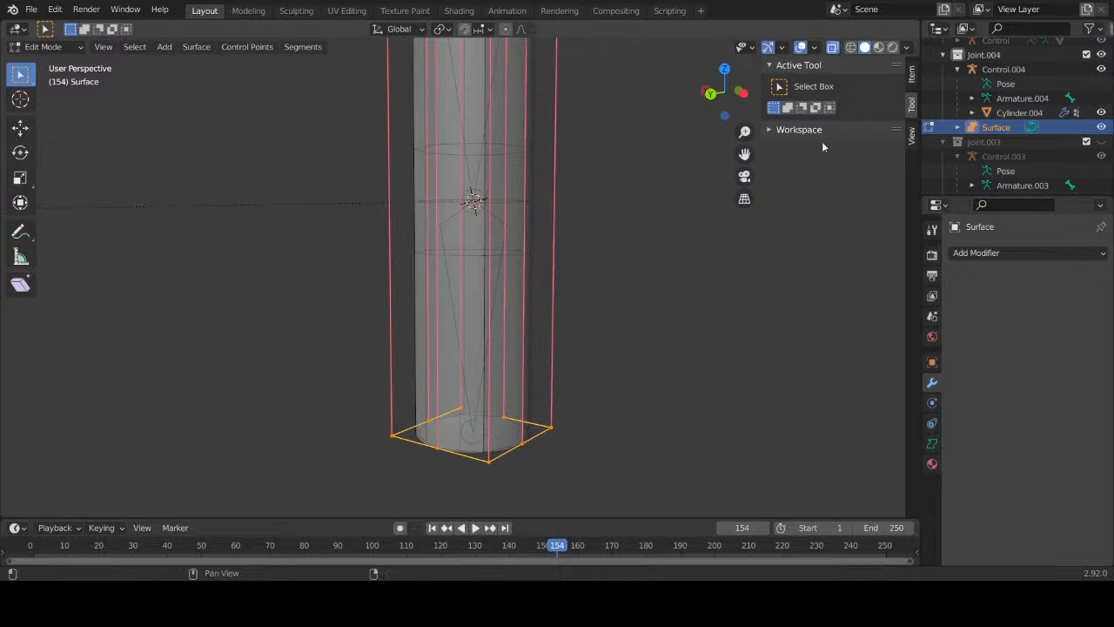
Step: Check the surface cylinder's item and view settings, object properties and world properties for a conversion option
click(912, 75)
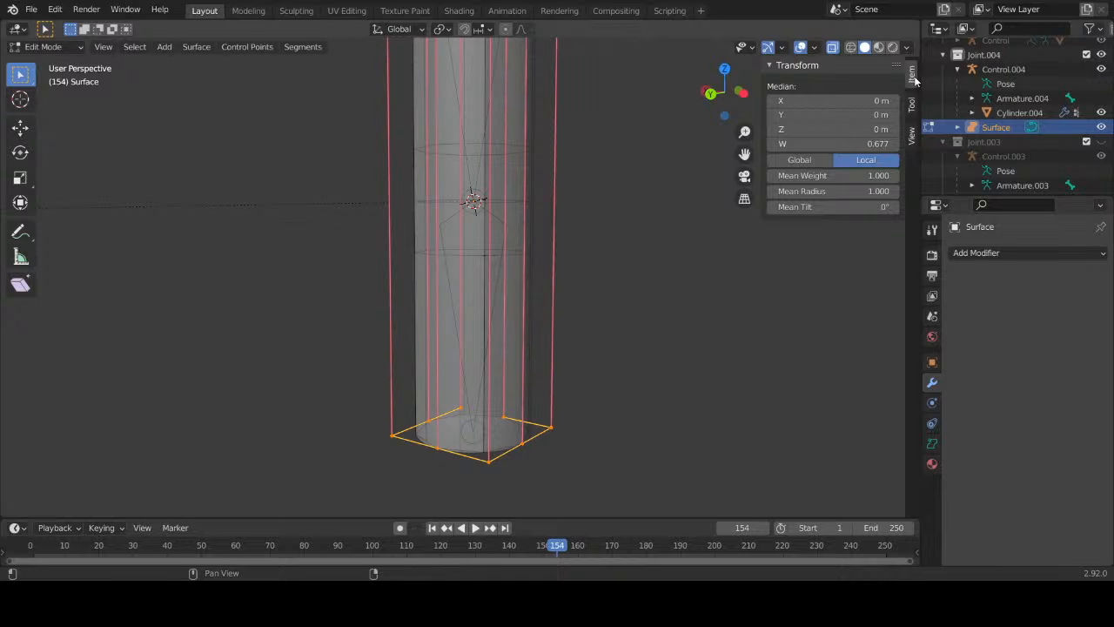
click(911, 133)
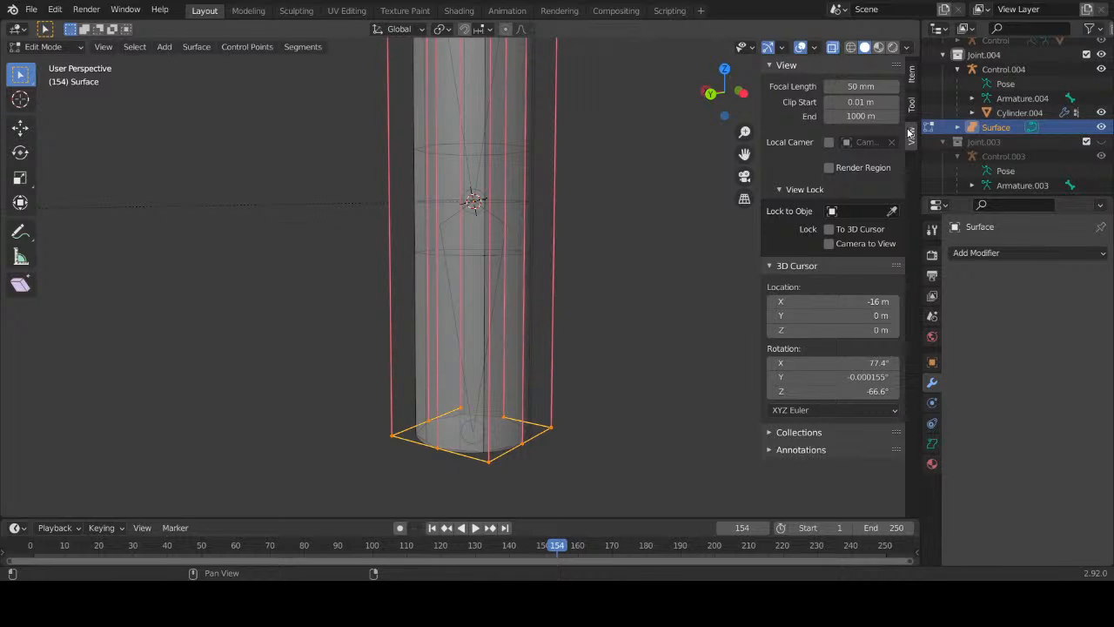
click(931, 361)
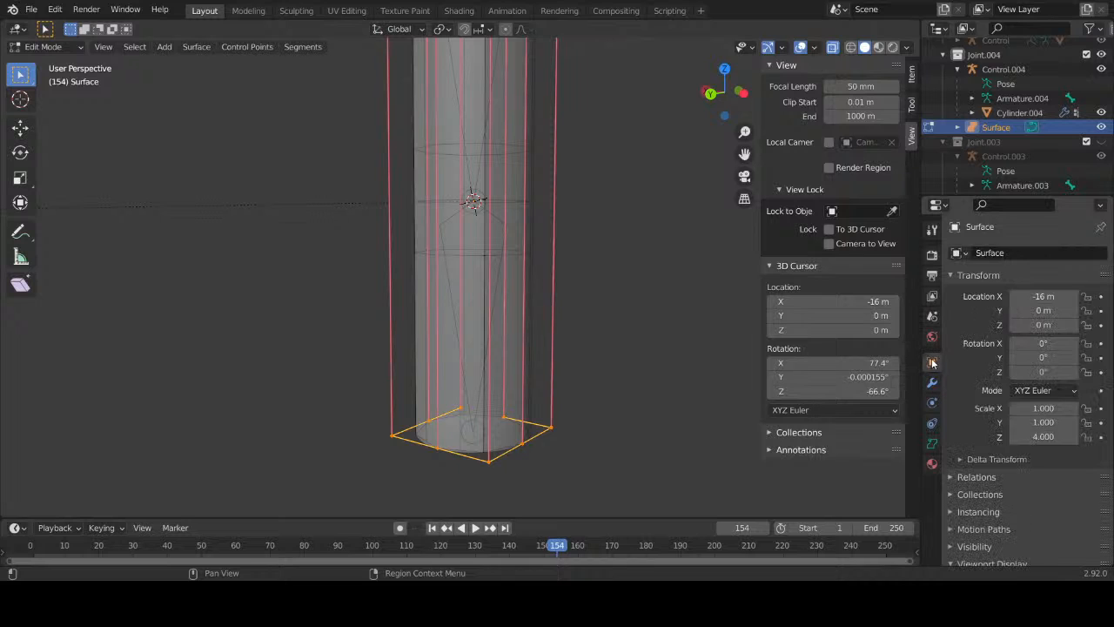
scroll(1004, 397, down, 5)
click(1004, 397)
scroll(1002, 400, down, 1)
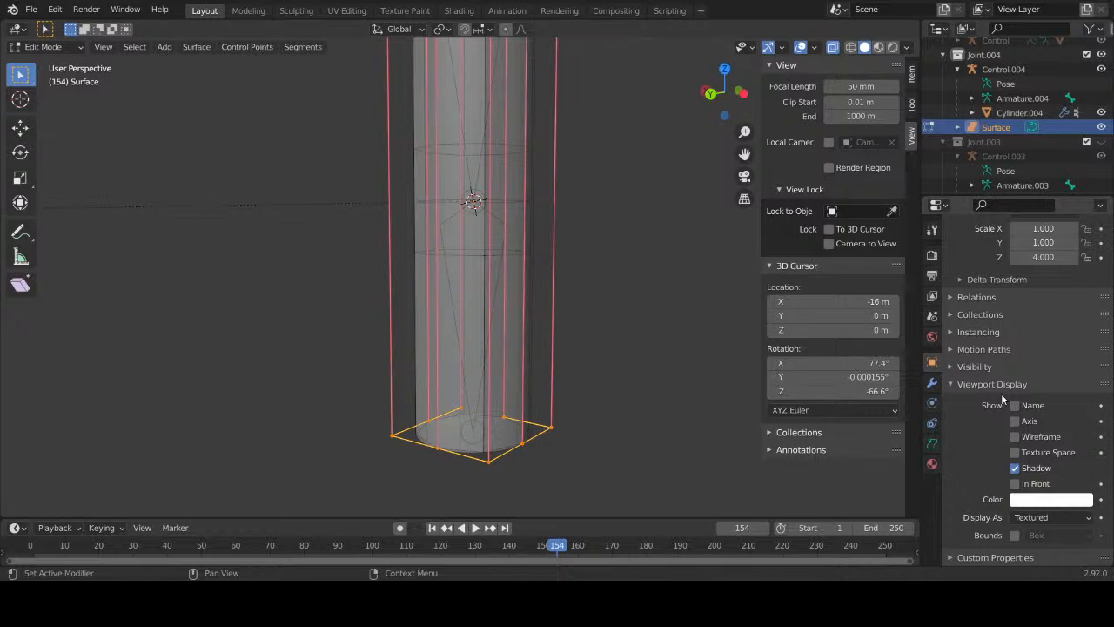
scroll(1003, 399, up, 5)
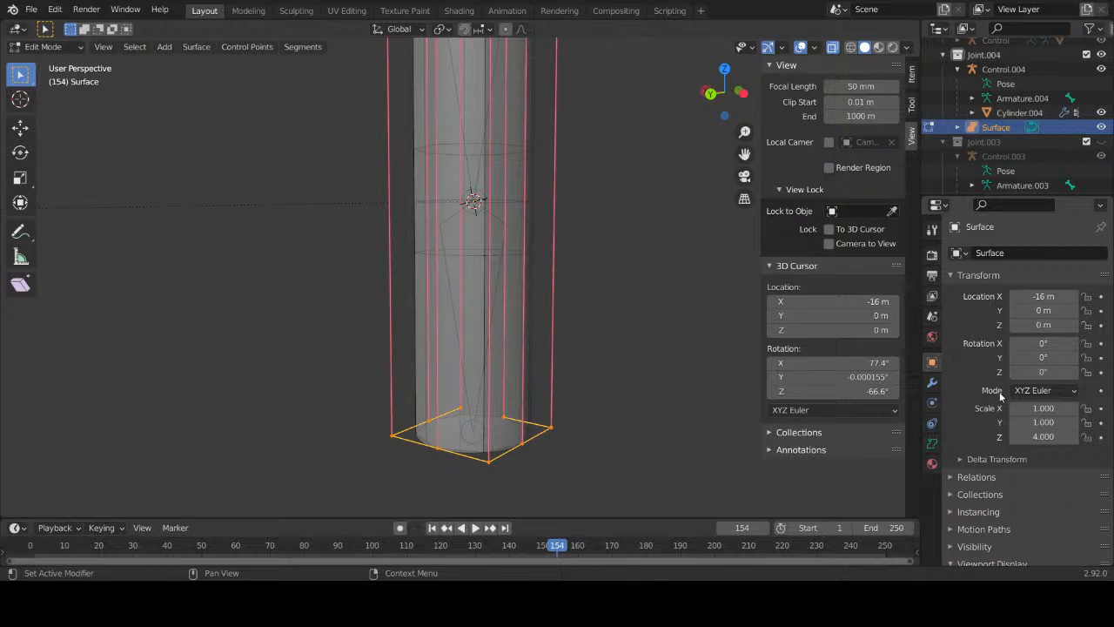
click(932, 337)
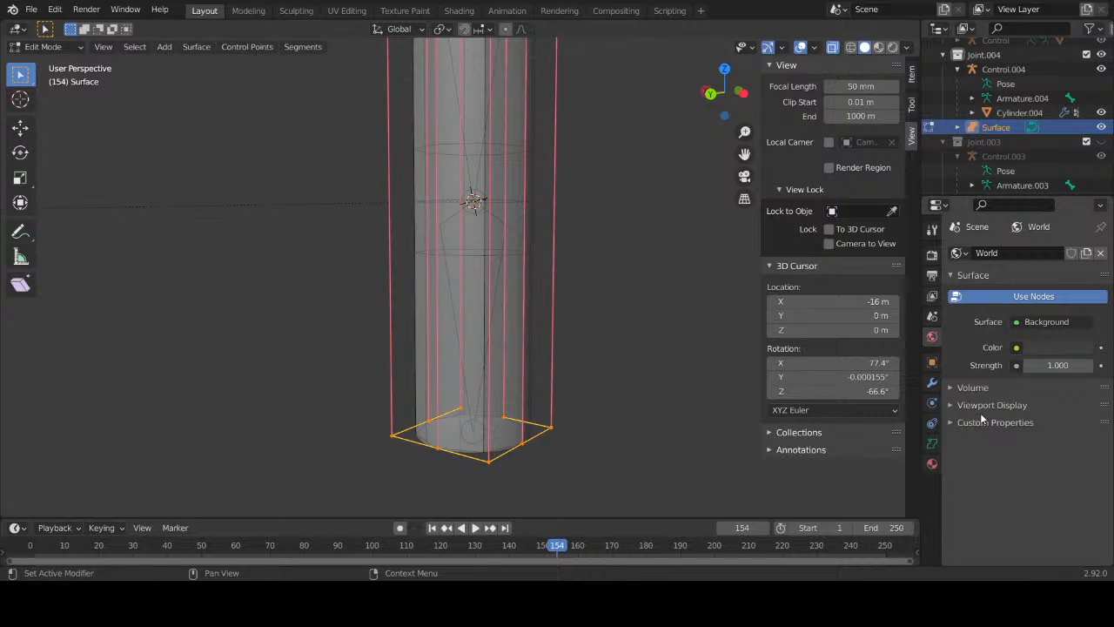
Step: Return to Object Mode and convert the surface cylinder to a mesh
click(54, 48)
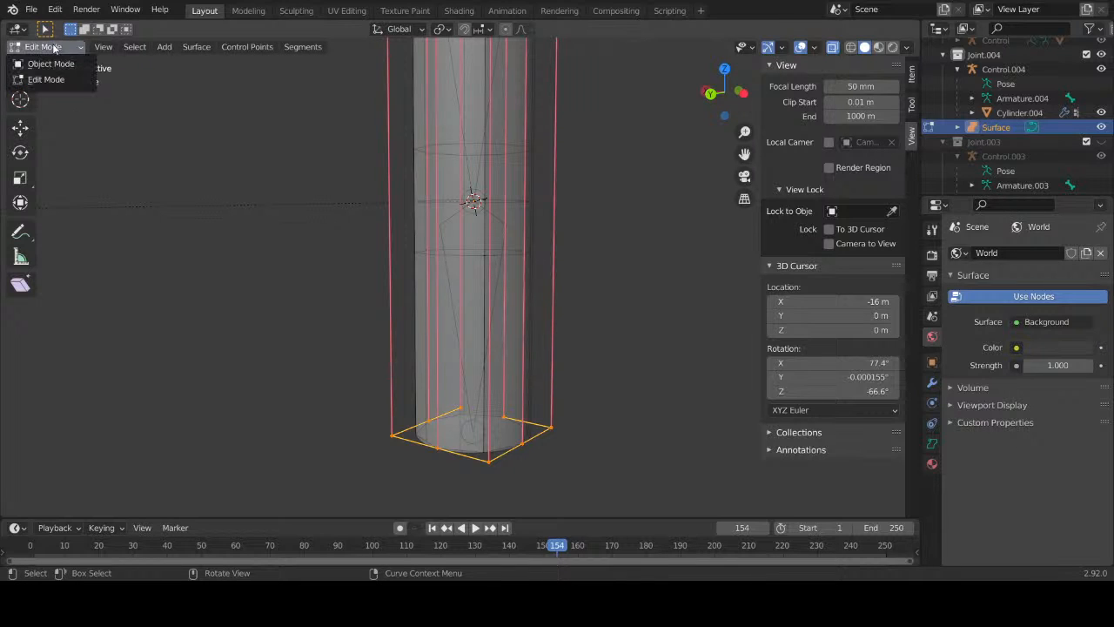
click(45, 63)
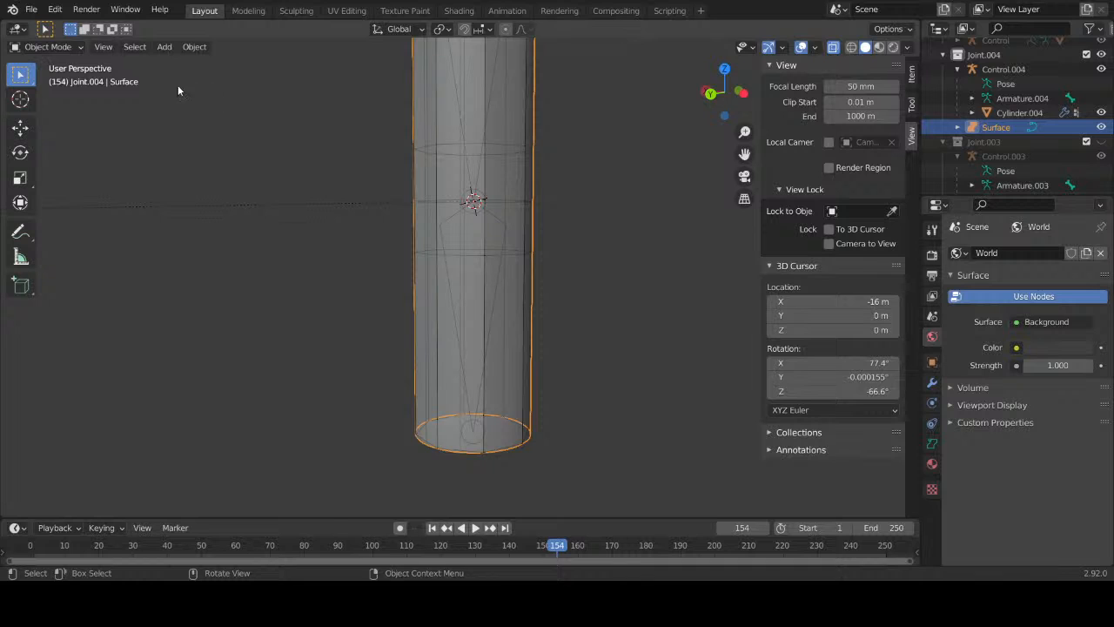
click(181, 48)
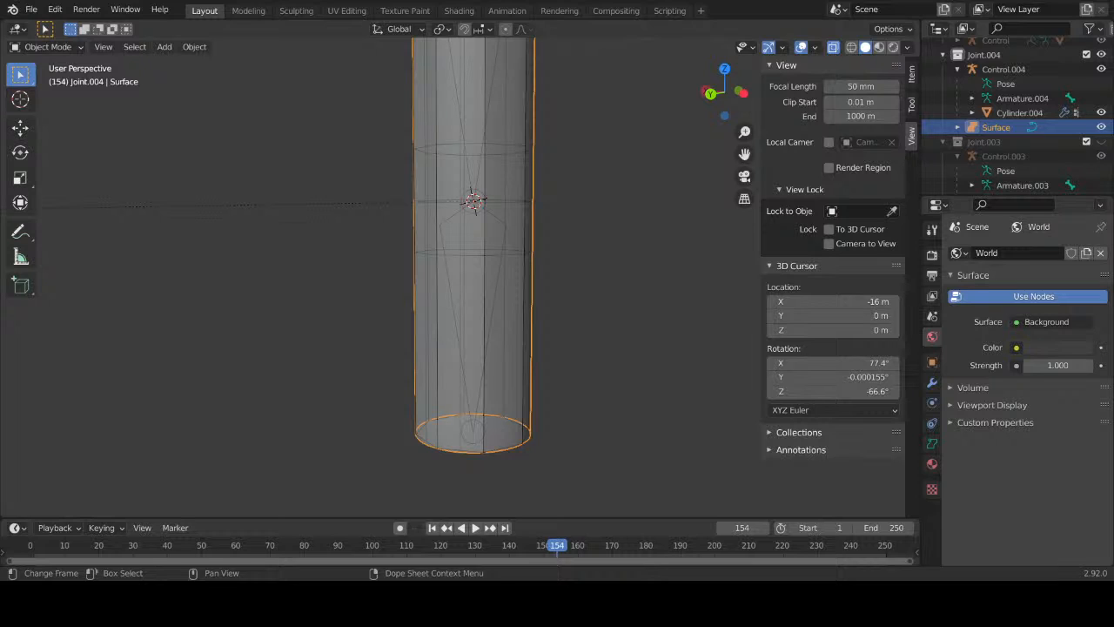
click(199, 47)
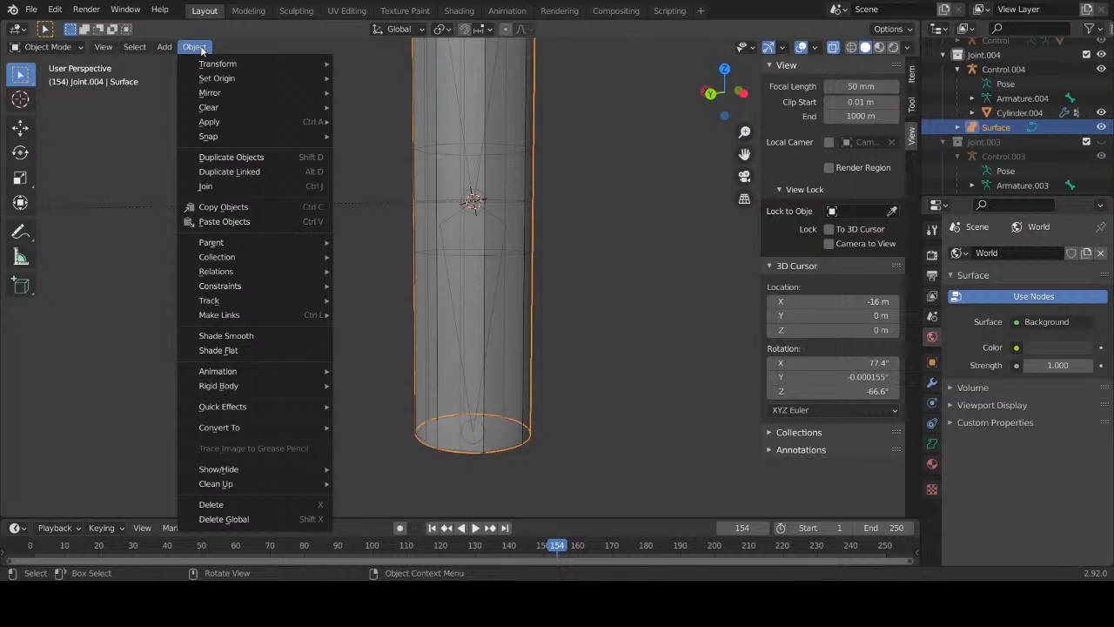
mouse_move(315, 430)
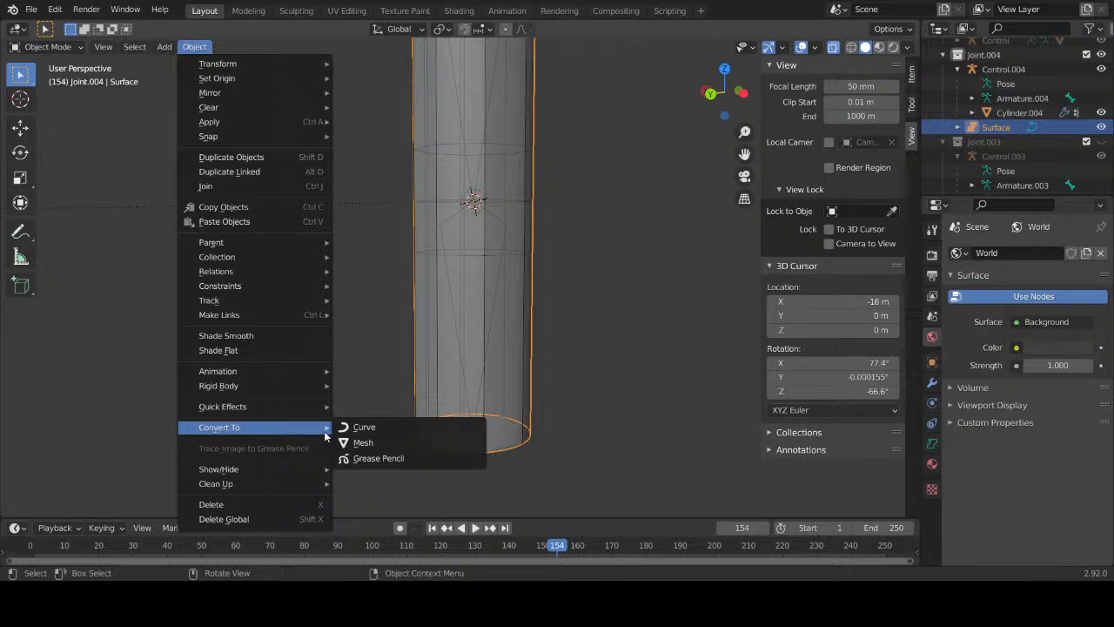
click(395, 446)
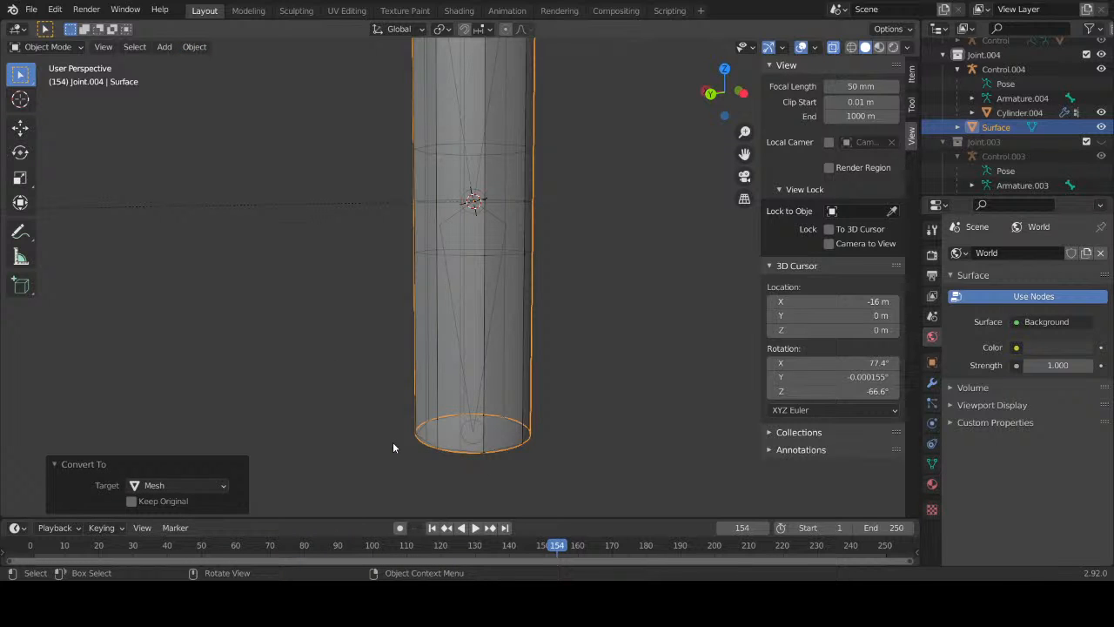
middle_drag(416, 418, 632, 323)
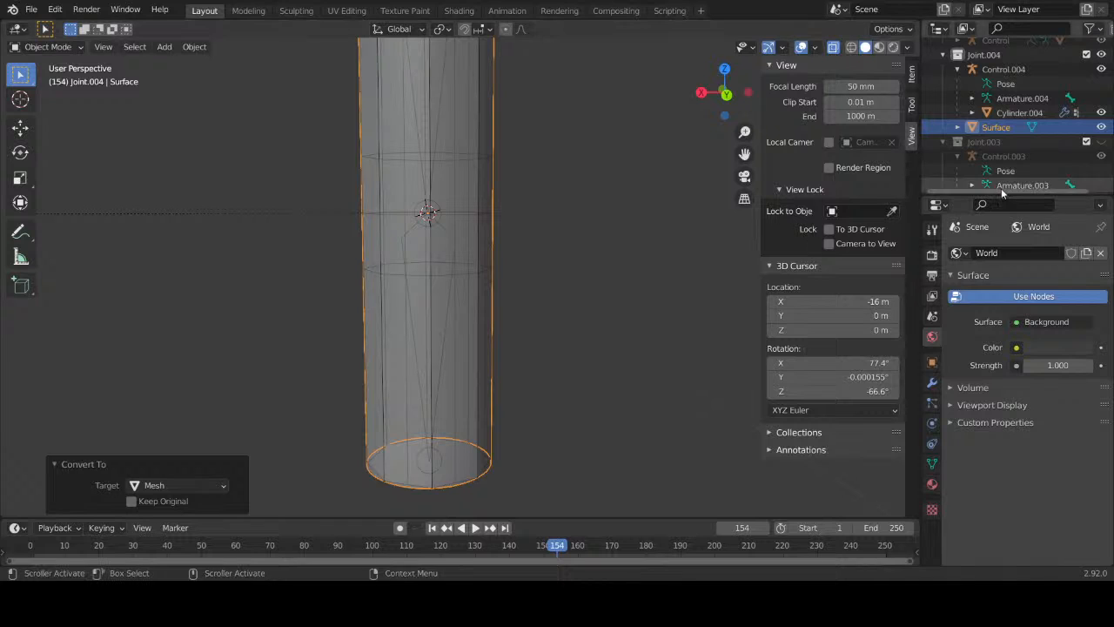
Step: Set Surface as the target of Cylinder.004's Shrinkwrap modifier and deselect the cylinder
click(990, 113)
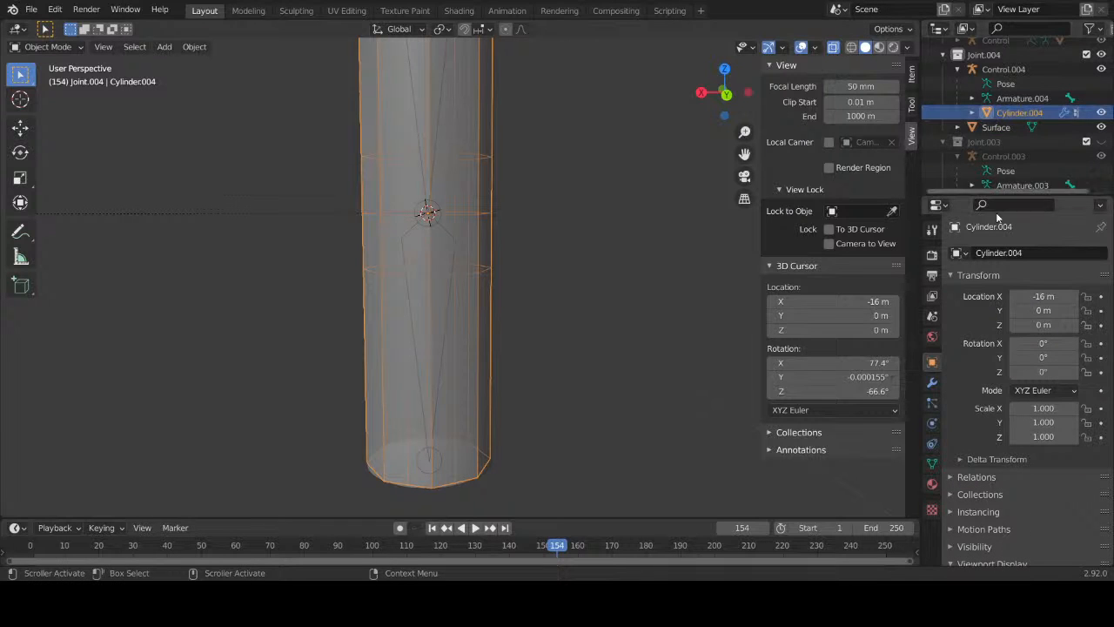
click(931, 383)
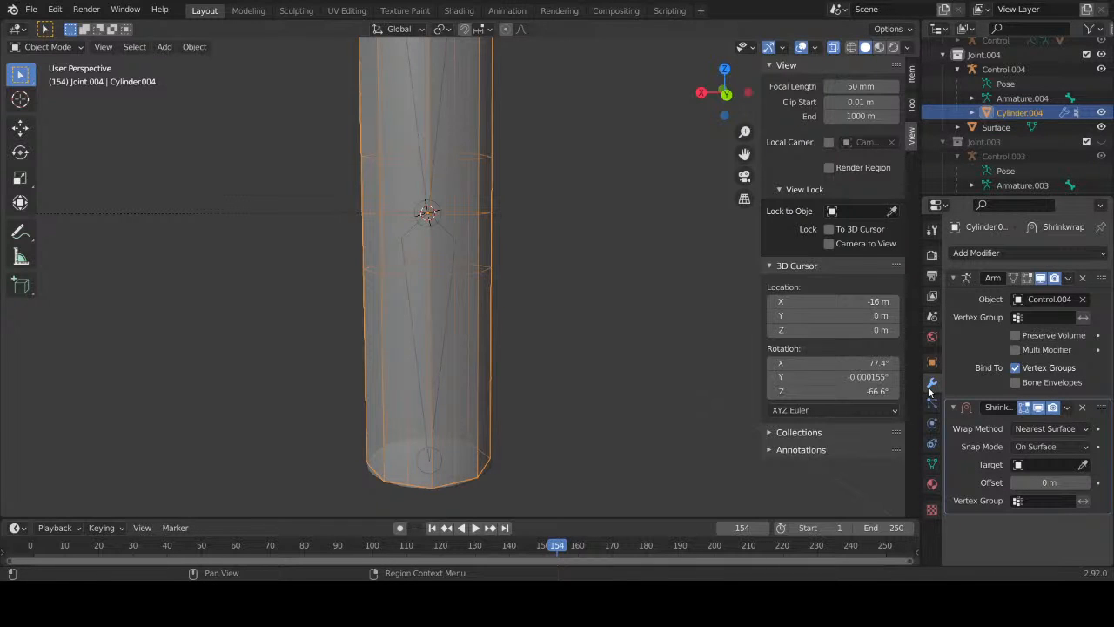
click(1023, 466)
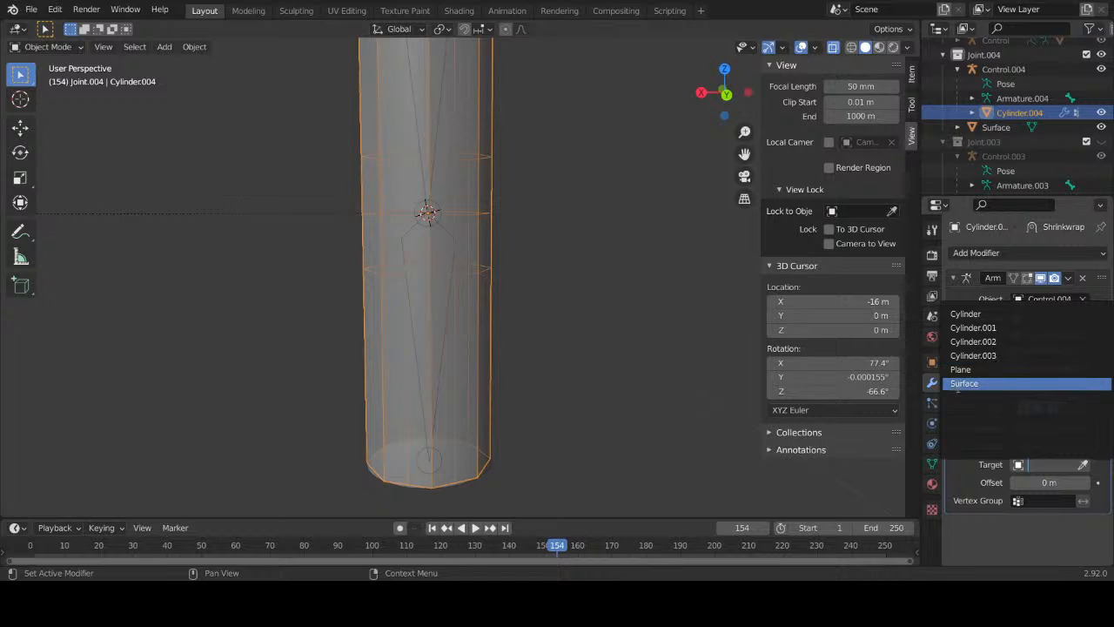
click(961, 384)
click(627, 340)
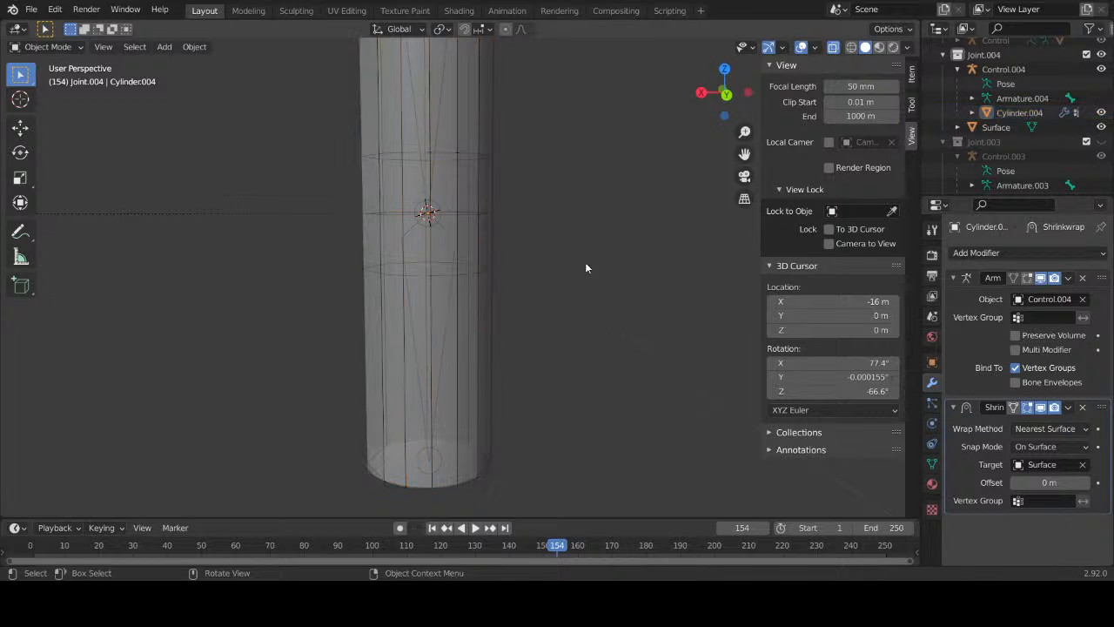
middle_drag(586, 267, 687, 270)
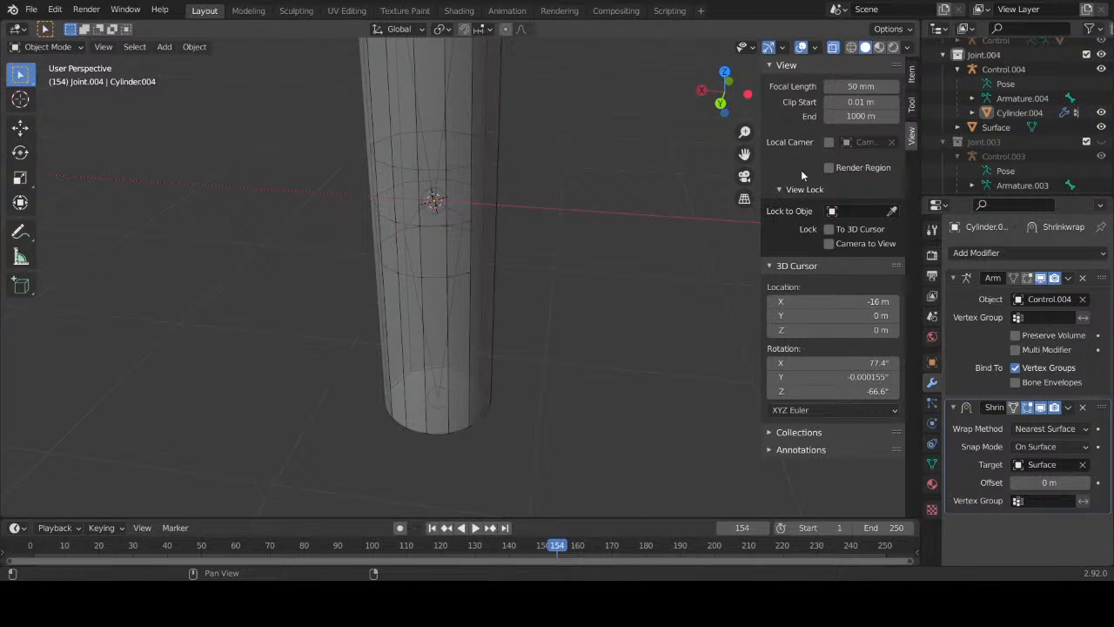
Step: Hide the Surface object and turn off X-Ray in the viewport shading to show Cylinder.004 as solid
click(1101, 128)
middle_drag(511, 314, 531, 261)
scroll(611, 234, up, 2)
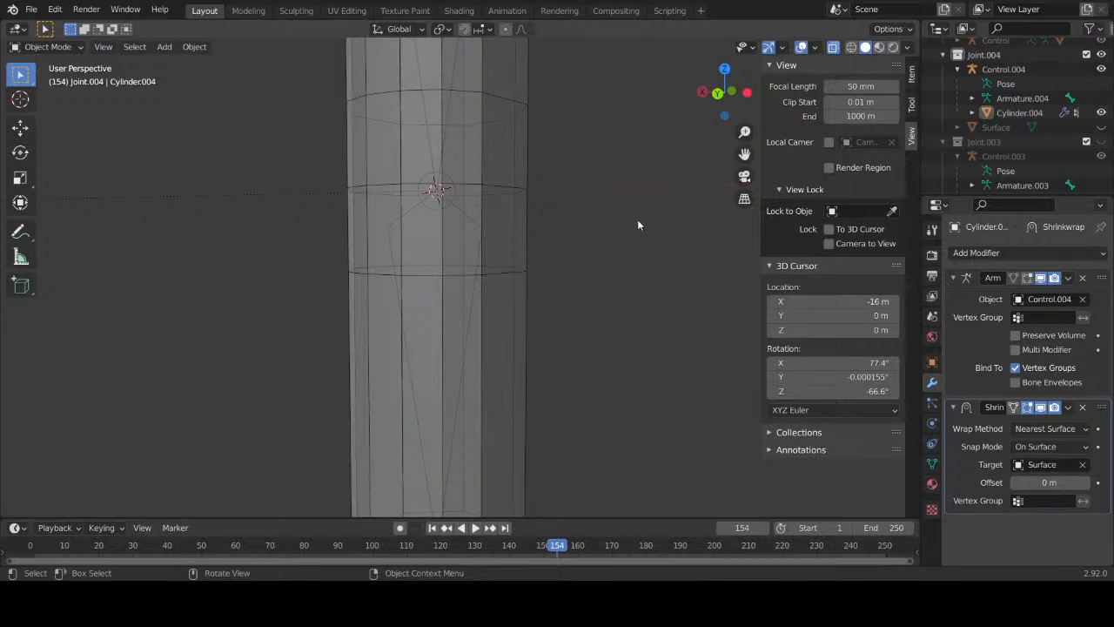
mouse_move(639, 224)
middle_down()
mouse_move(656, 308)
mouse_move(652, 368)
mouse_move(664, 215)
mouse_move(663, 239)
middle_up()
click(905, 47)
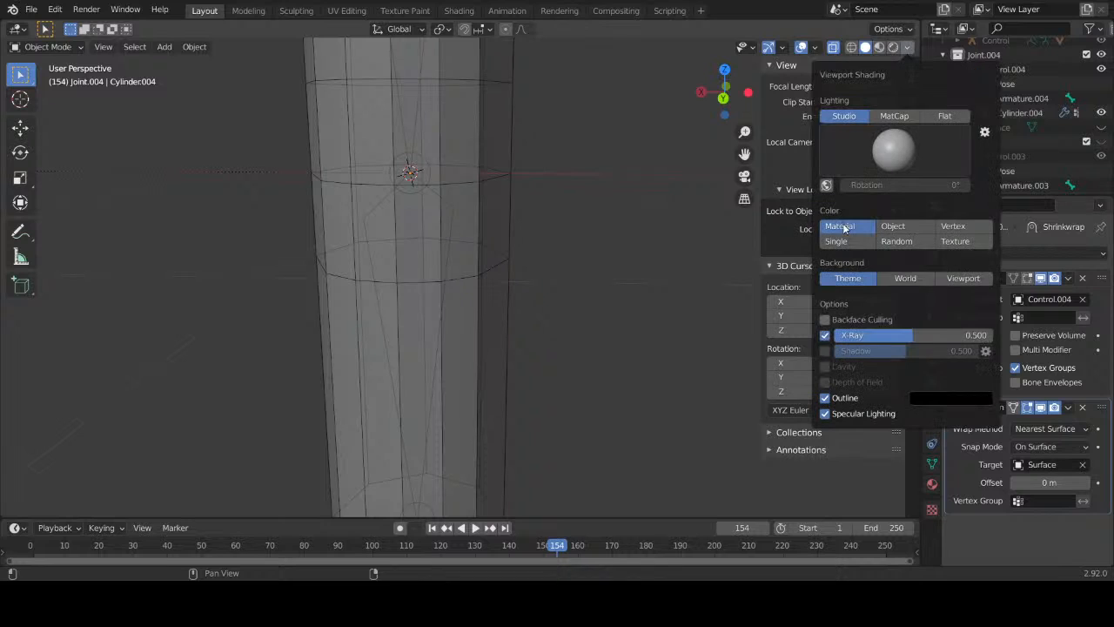
click(828, 345)
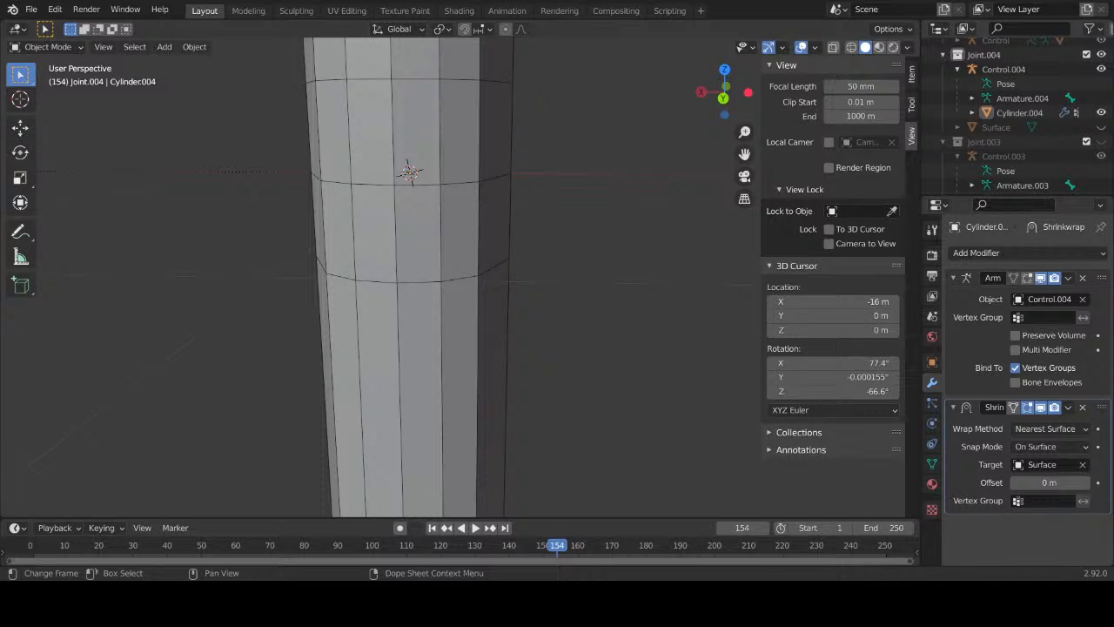
middle_drag(516, 234, 538, 262)
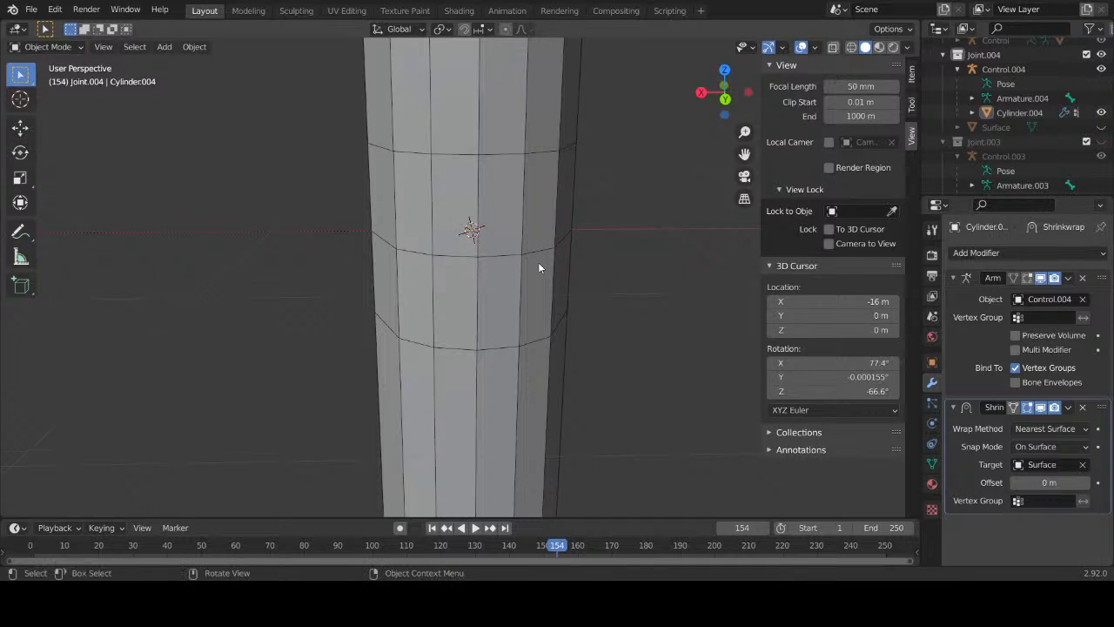
Step: Add single centred loop cuts to Cylinder.004 in the bands directly above and below the middle edge ring
click(394, 113)
key(Tab)
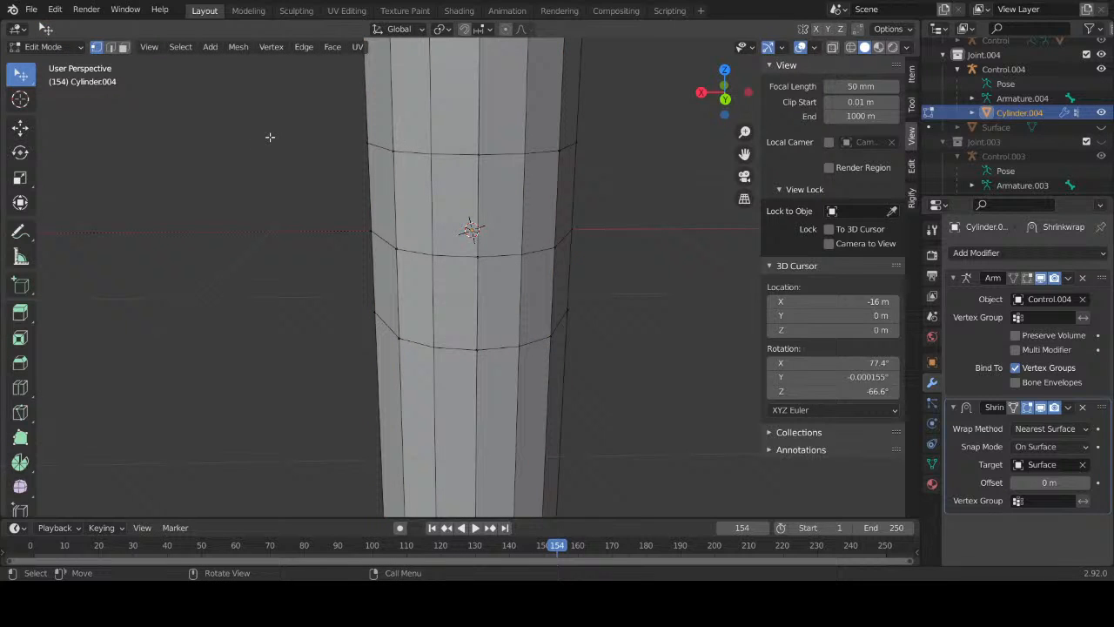
key(ctrl+r)
click(412, 178)
right_click(412, 178)
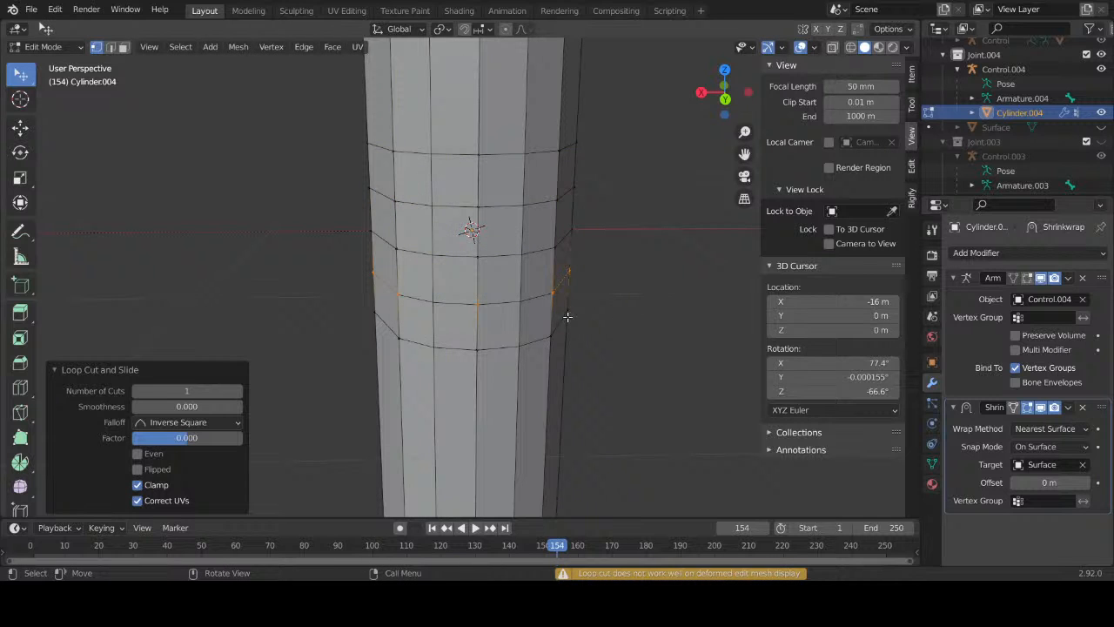
Step: Clear the selection and examine the edge loops around Cylinder.004's joint area from several angles
mouse_move(567, 316)
middle_down()
mouse_move(574, 290)
mouse_move(561, 294)
mouse_move(587, 312)
middle_up()
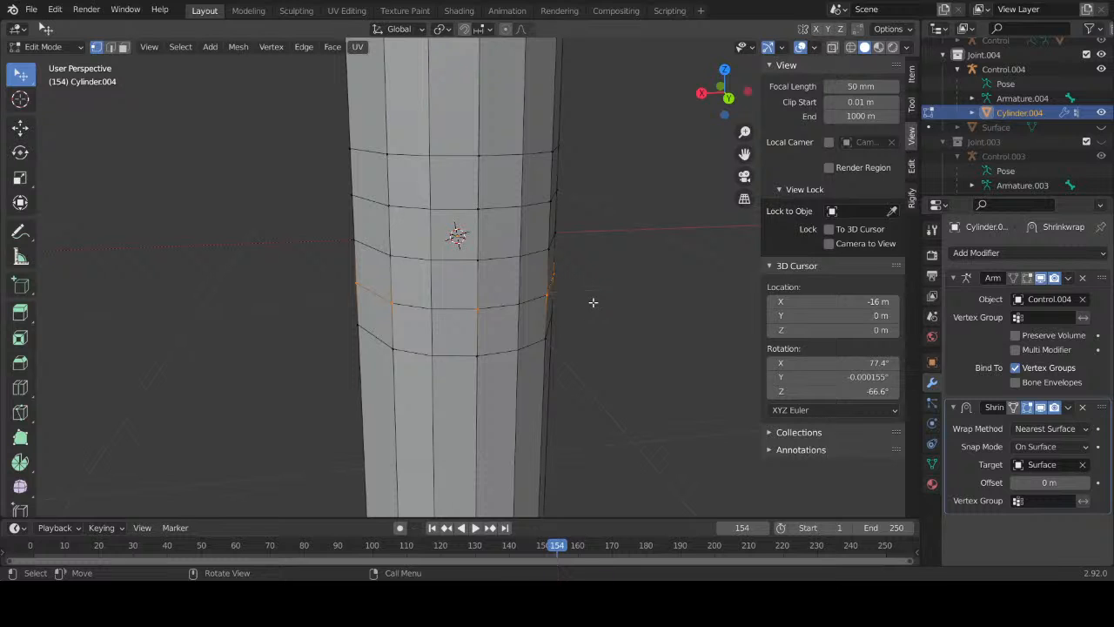
key(ctrl)
middle_drag(621, 323, 577, 282)
right_click(577, 282)
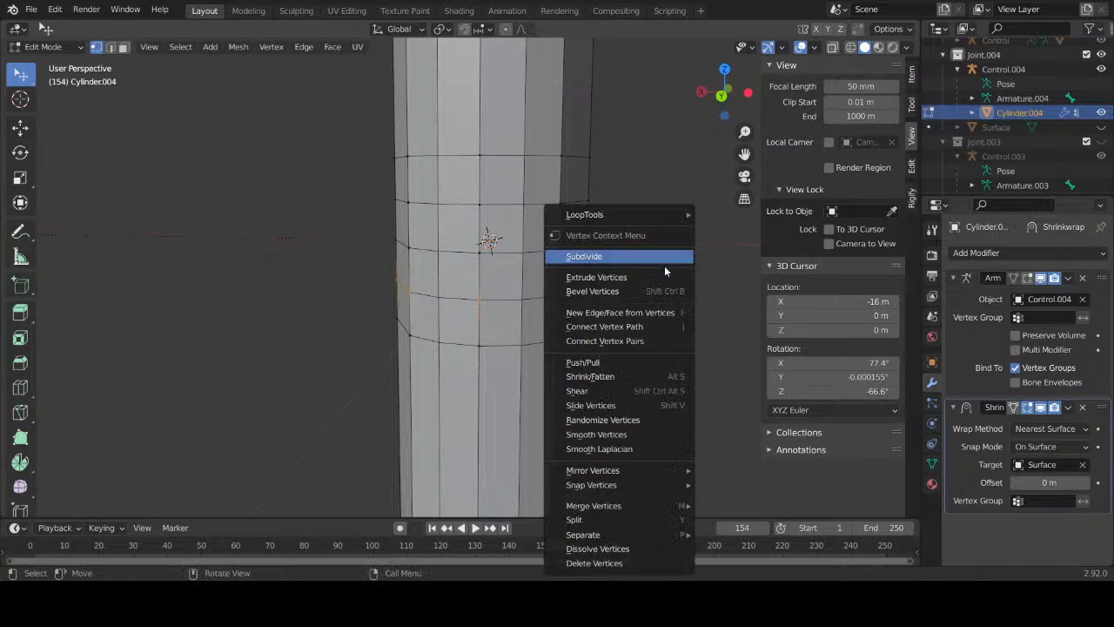
click(672, 296)
middle_drag(672, 314, 582, 308)
scroll(667, 363, up, 4)
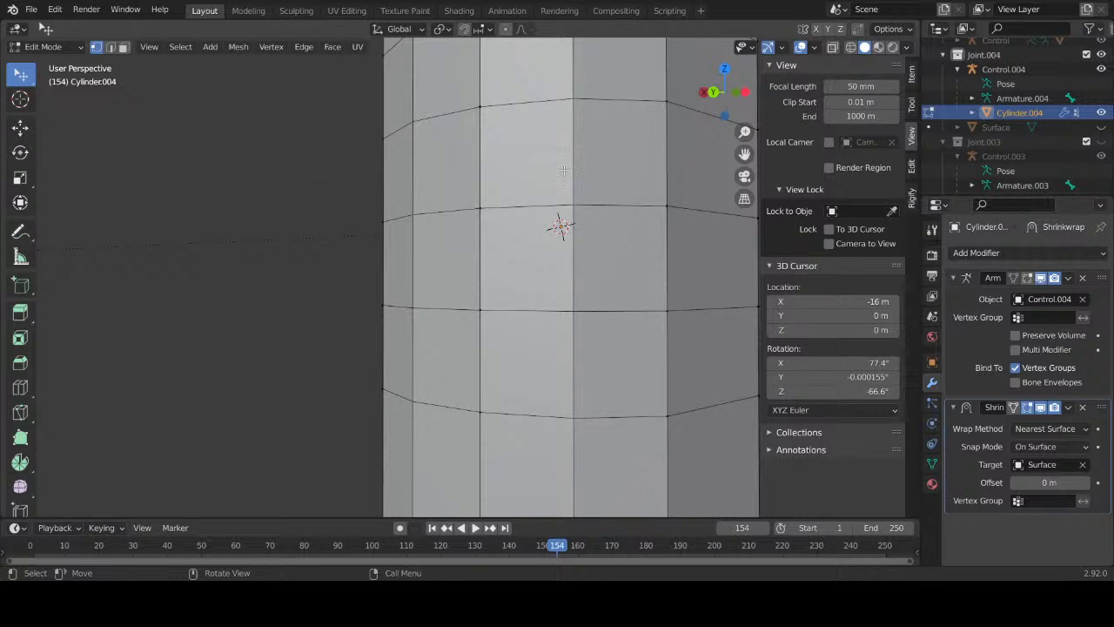
middle_drag(563, 171, 466, 201)
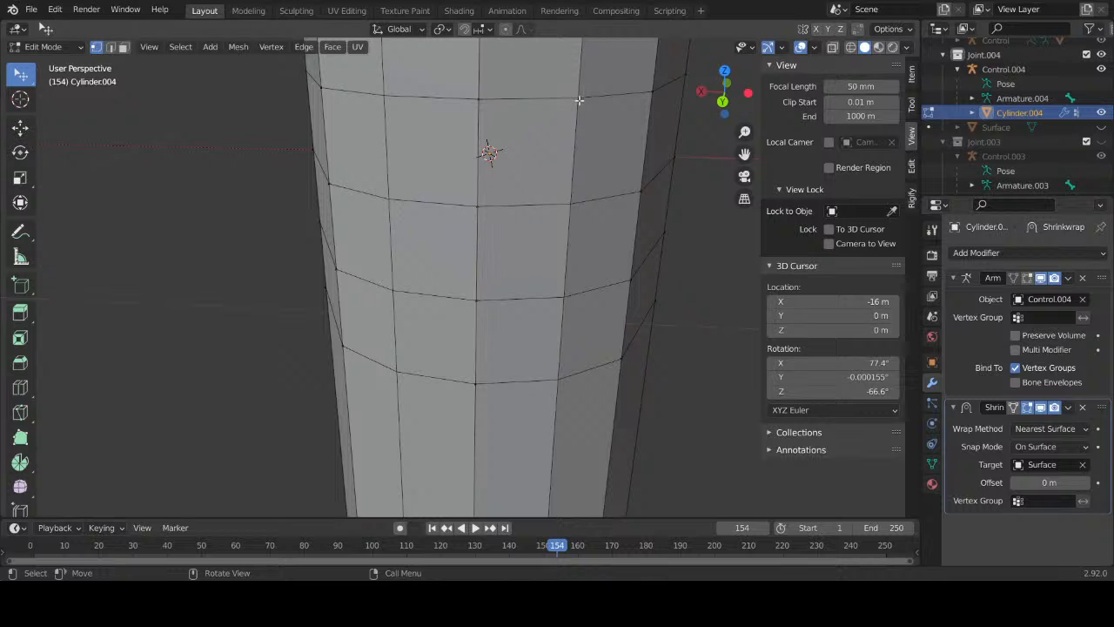
shift+middle_drag(633, 109, 513, 259)
scroll(534, 378, down, 2)
middle_drag(519, 416, 510, 334)
shift+middle_drag(495, 462, 480, 395)
scroll(490, 357, down, 2)
scroll(480, 348, up, 2)
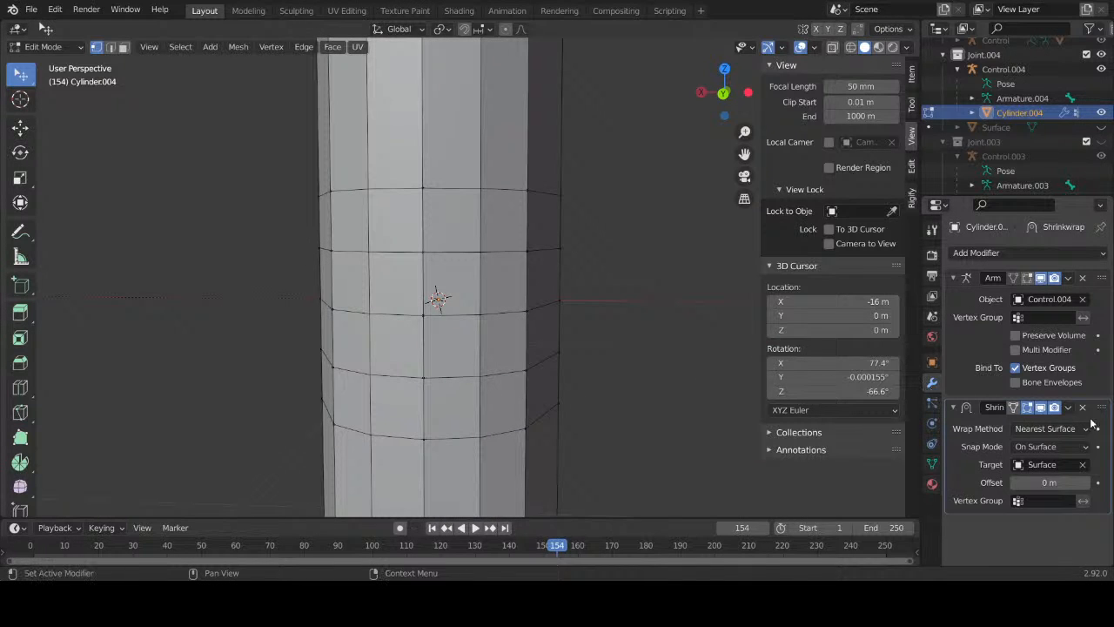
Step: Apply the Shrinkwrap modifier of Cylinder.004 in Object Mode
click(1068, 407)
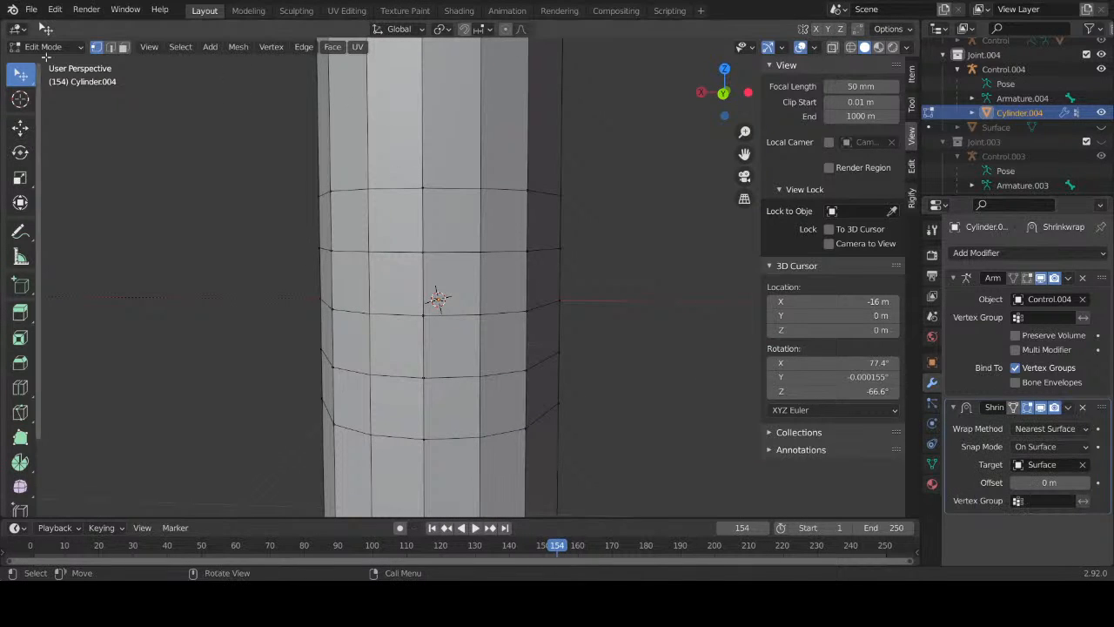
click(43, 47)
click(35, 62)
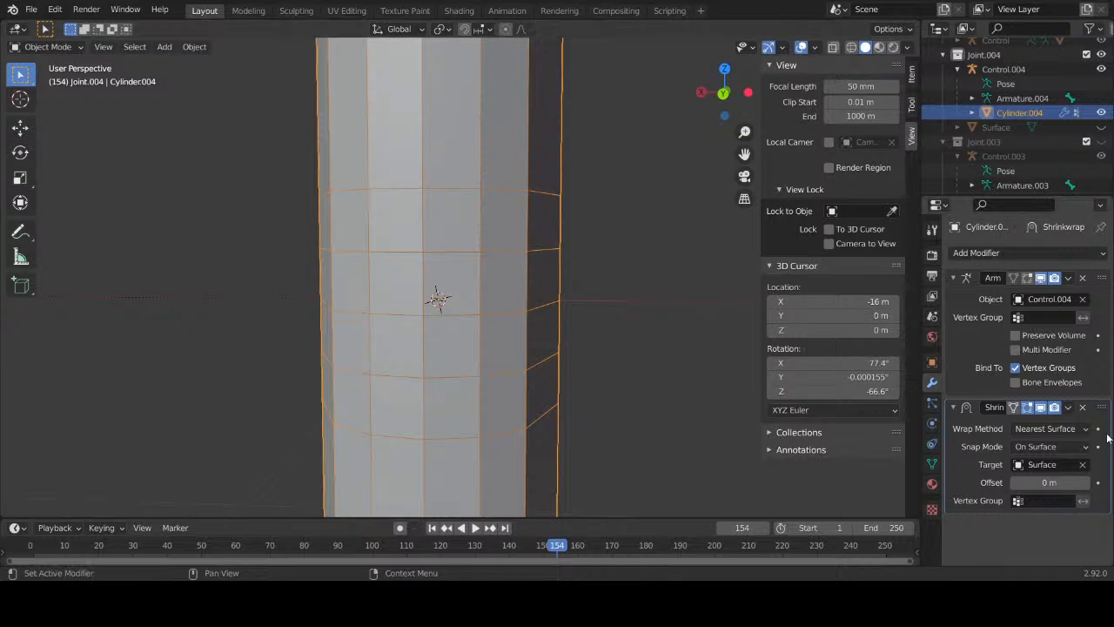
click(1068, 406)
click(1029, 419)
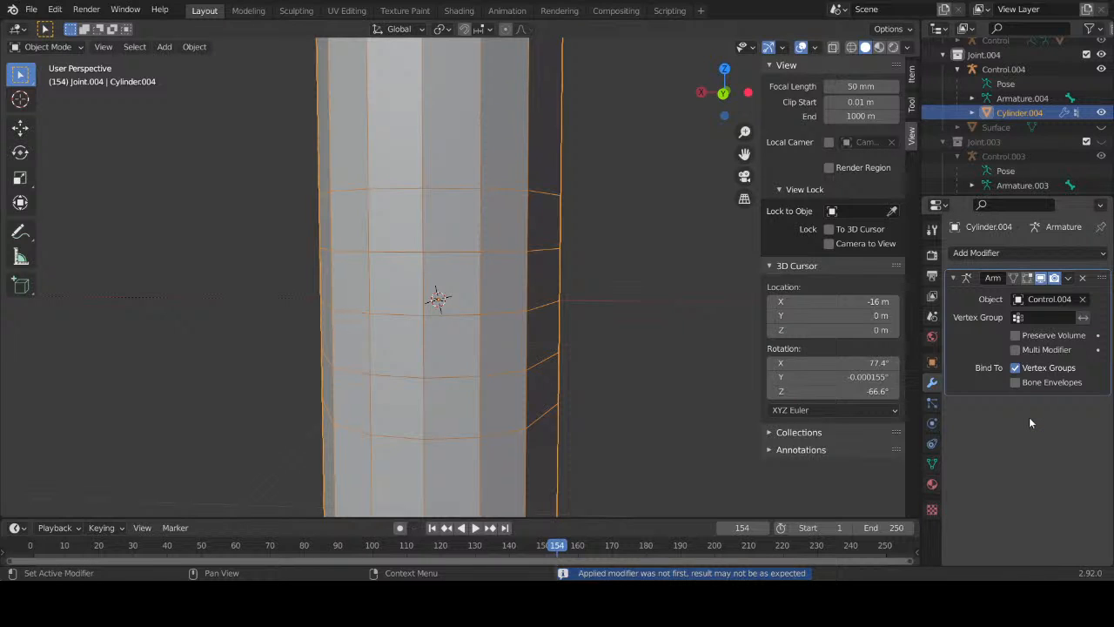
Step: Put Cylinder.004 back in Edit Mode and disable the viewport display of its Armature modifier
click(44, 47)
click(35, 78)
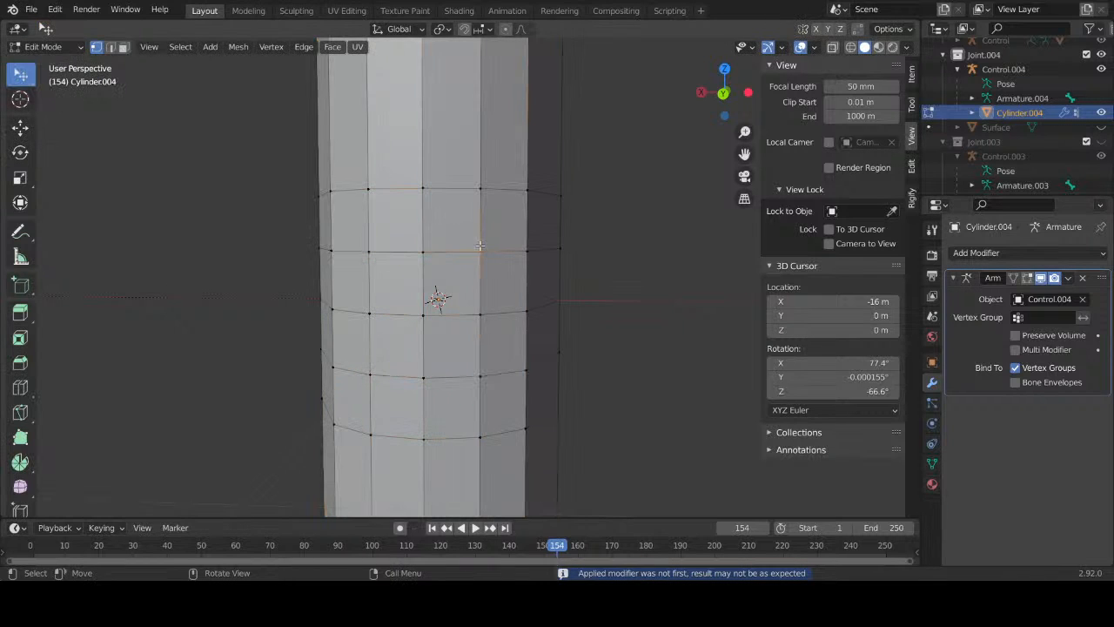
click(1040, 279)
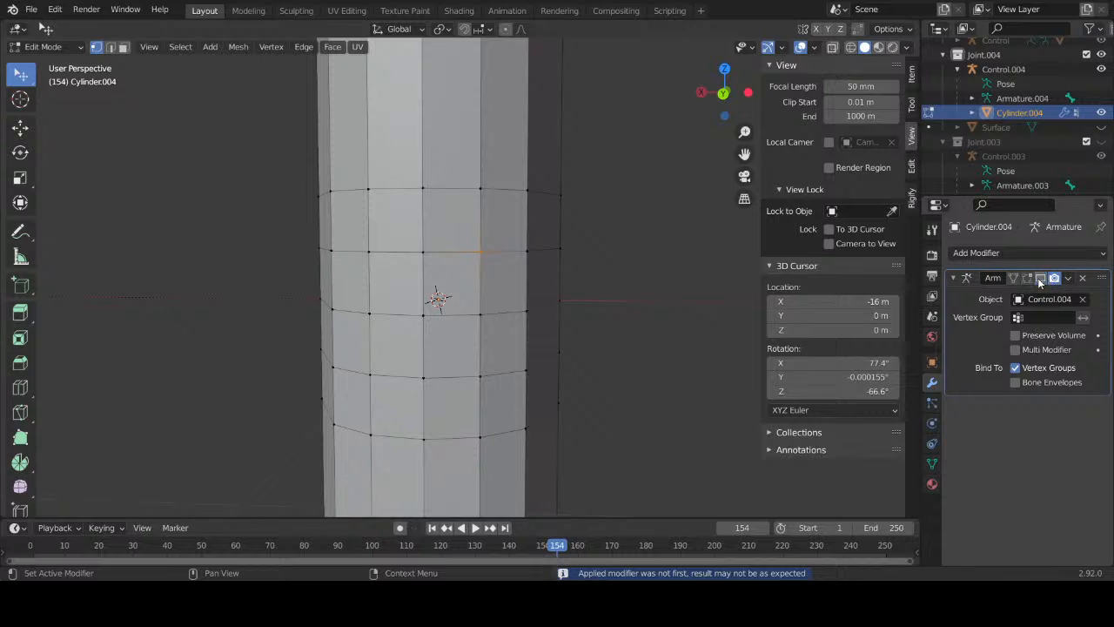
Step: Try a two-segment bevel on the front part of the edge loop directly below Cylinder.004's middle ring
scroll(415, 396, up, 2)
middle_drag(416, 394, 407, 321)
scroll(421, 263, up, 2)
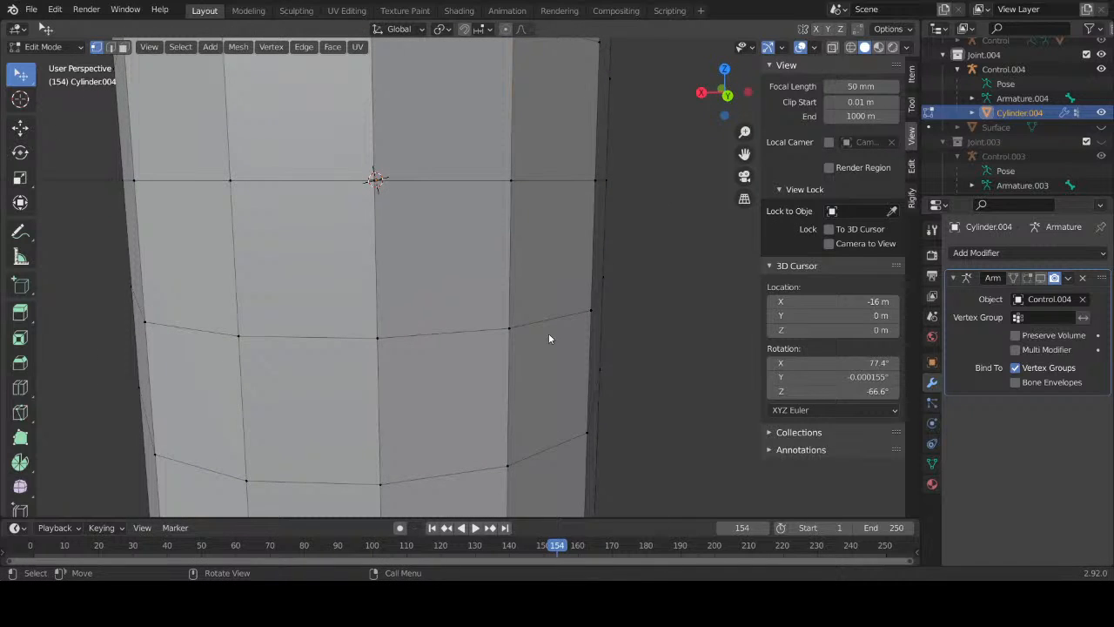
middle_drag(548, 338, 451, 335)
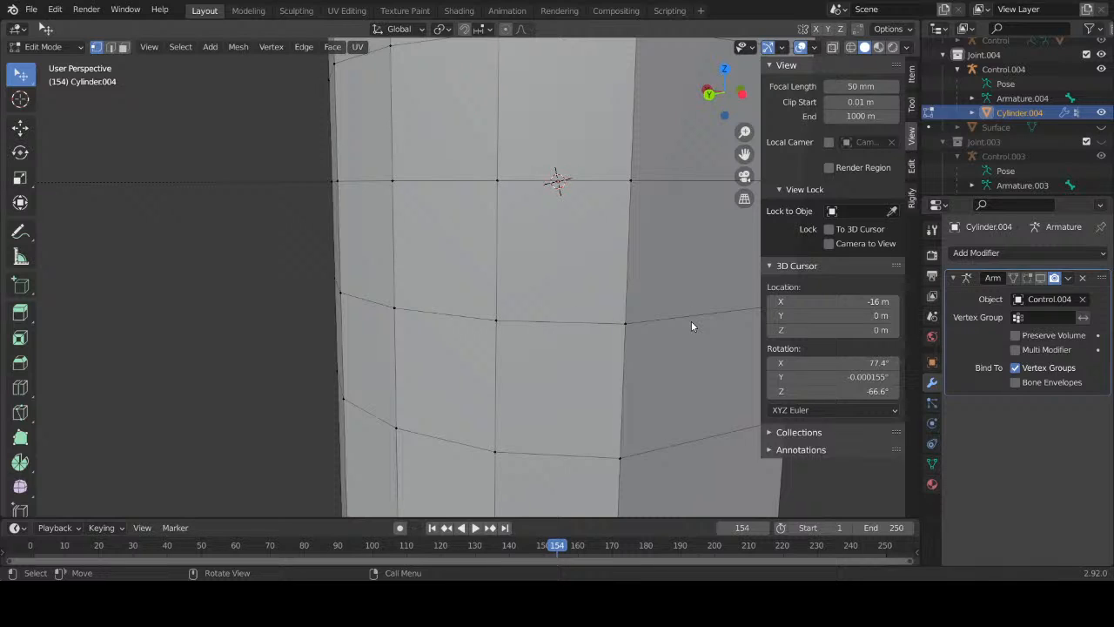
middle_drag(691, 320, 536, 324)
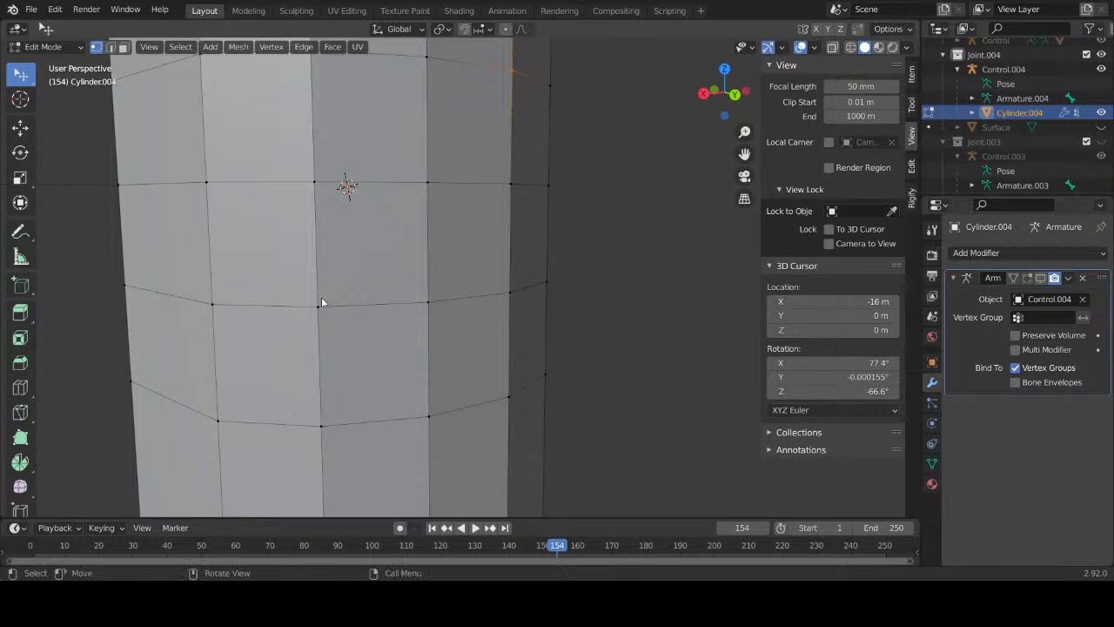
middle_drag(223, 307, 534, 302)
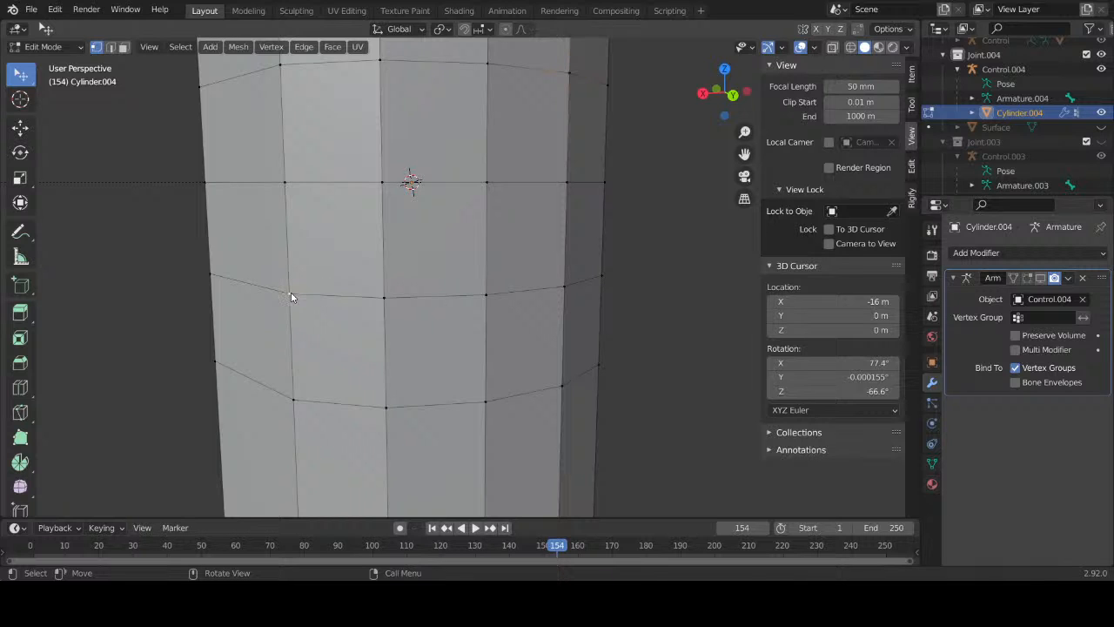
shift+middle_drag(294, 298, 604, 334)
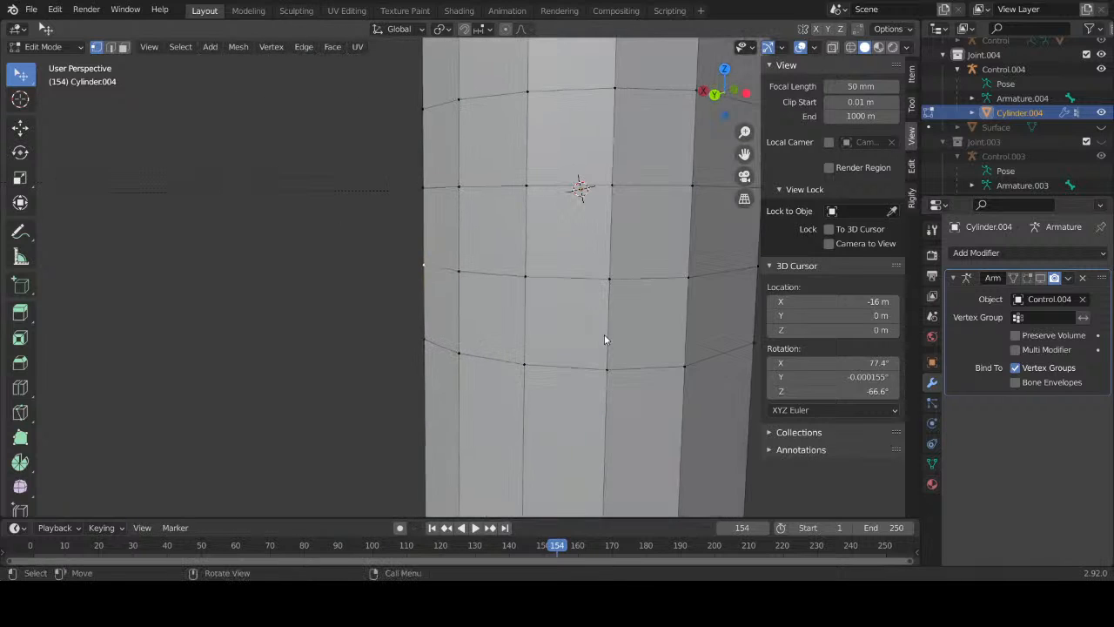
ctrl+click(690, 277)
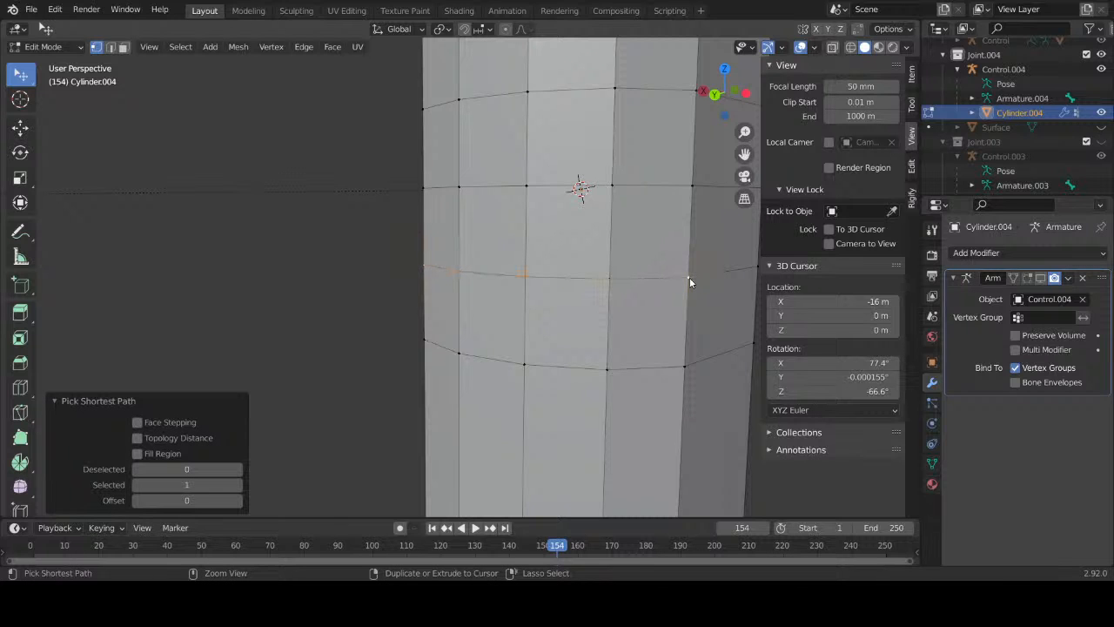
middle_drag(580, 291, 599, 295)
key(b)
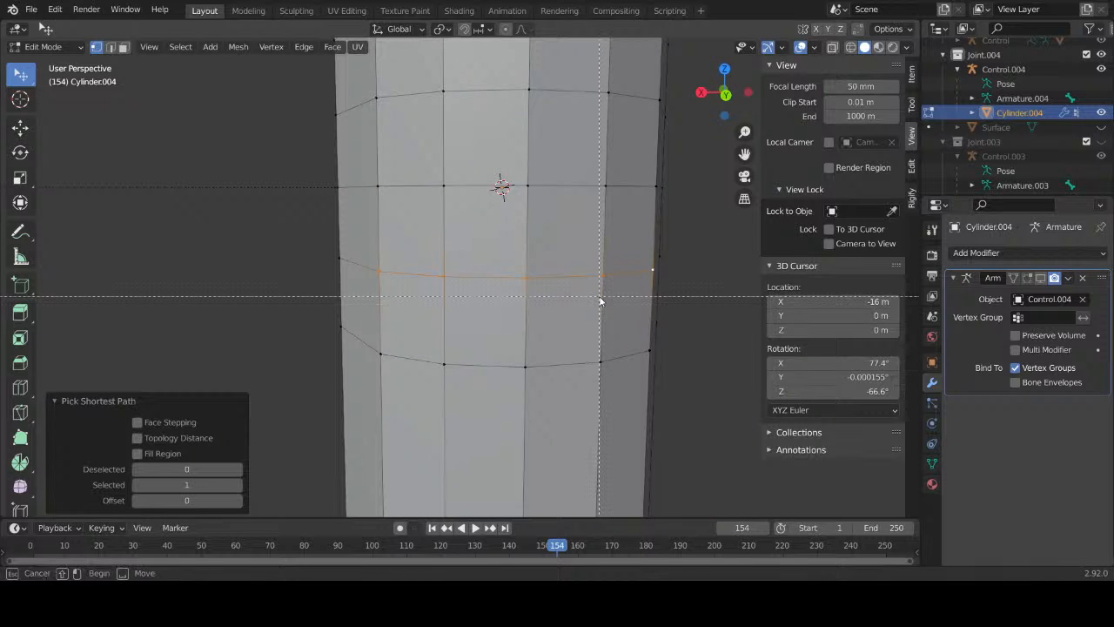
key(Escape)
key(ctrl+b)
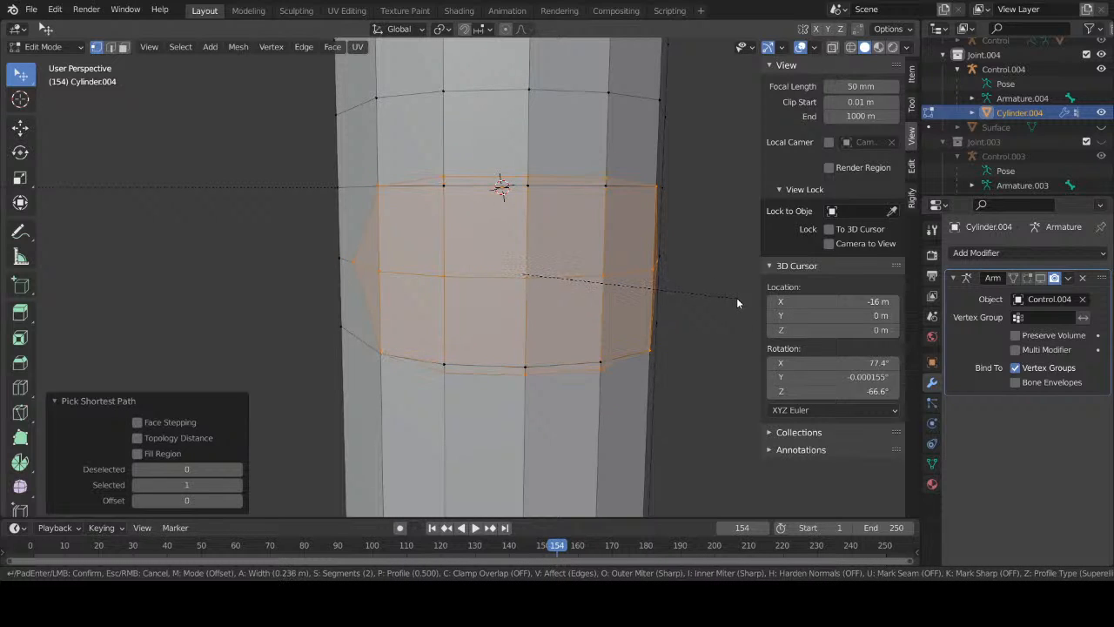
scroll(731, 302, down, 1)
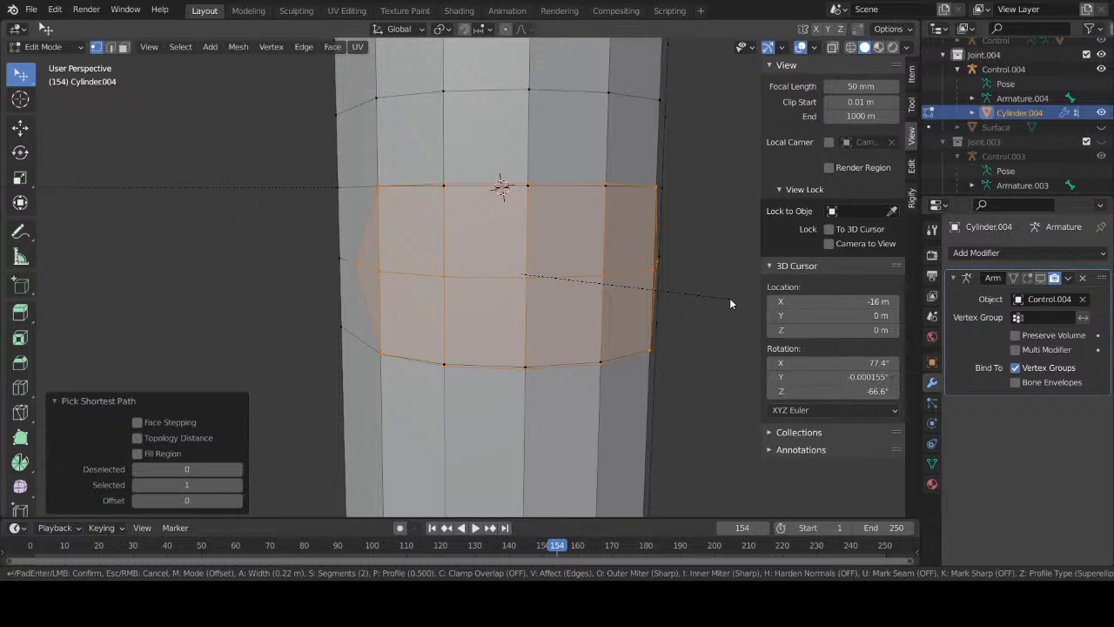
key(Escape)
Step: Subdivide the two middle-ring edges on either side of a front vertex with one cut each
middle_drag(695, 246, 668, 241)
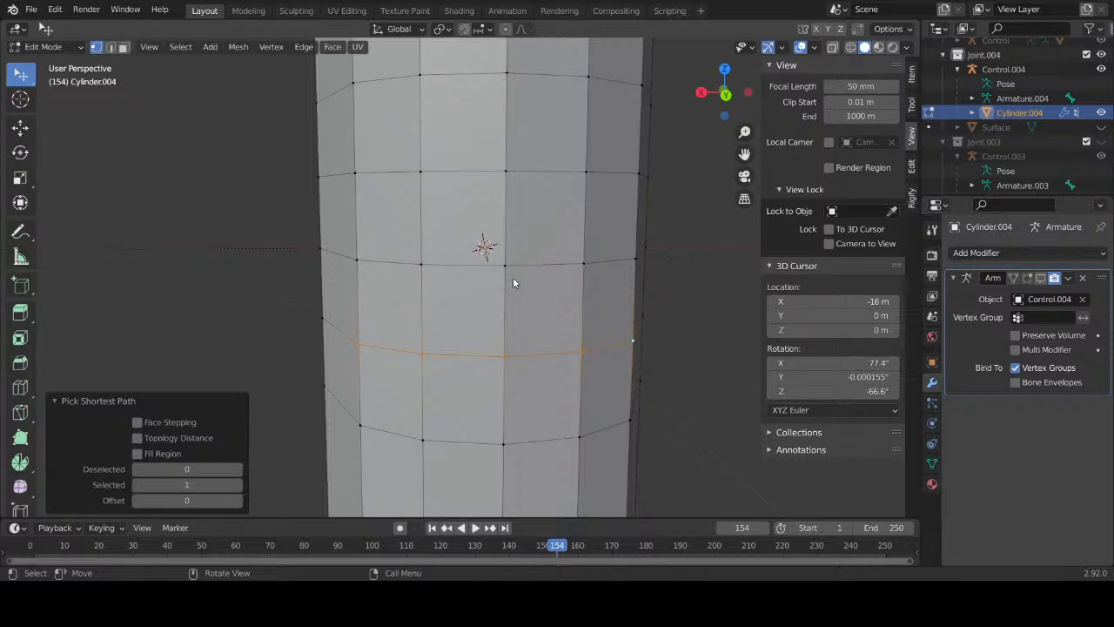
middle_drag(512, 282, 561, 267)
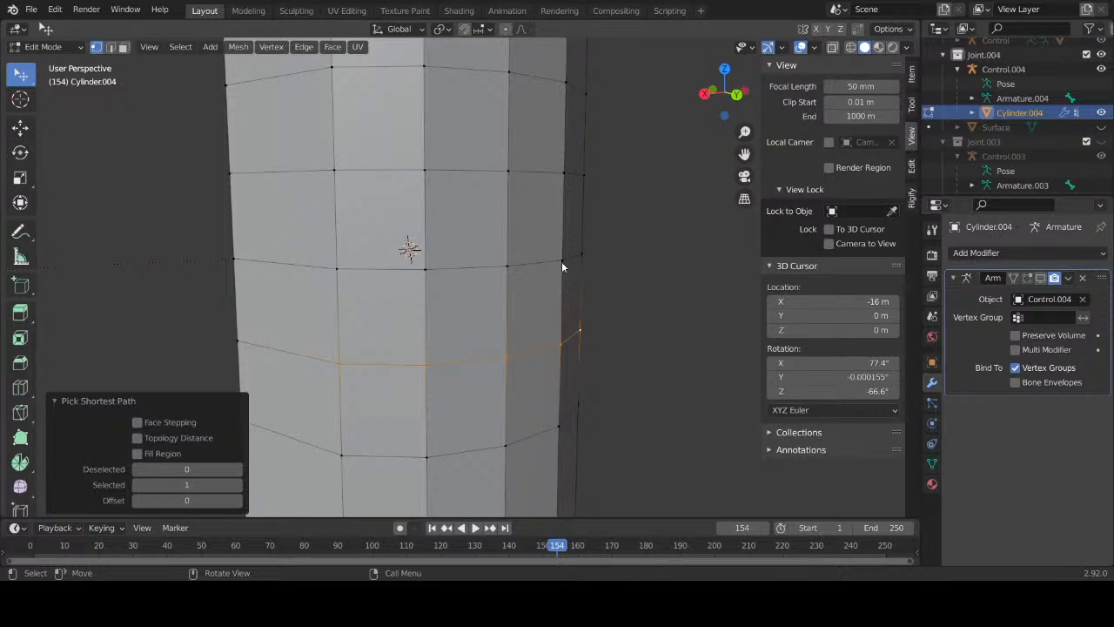
click(431, 269)
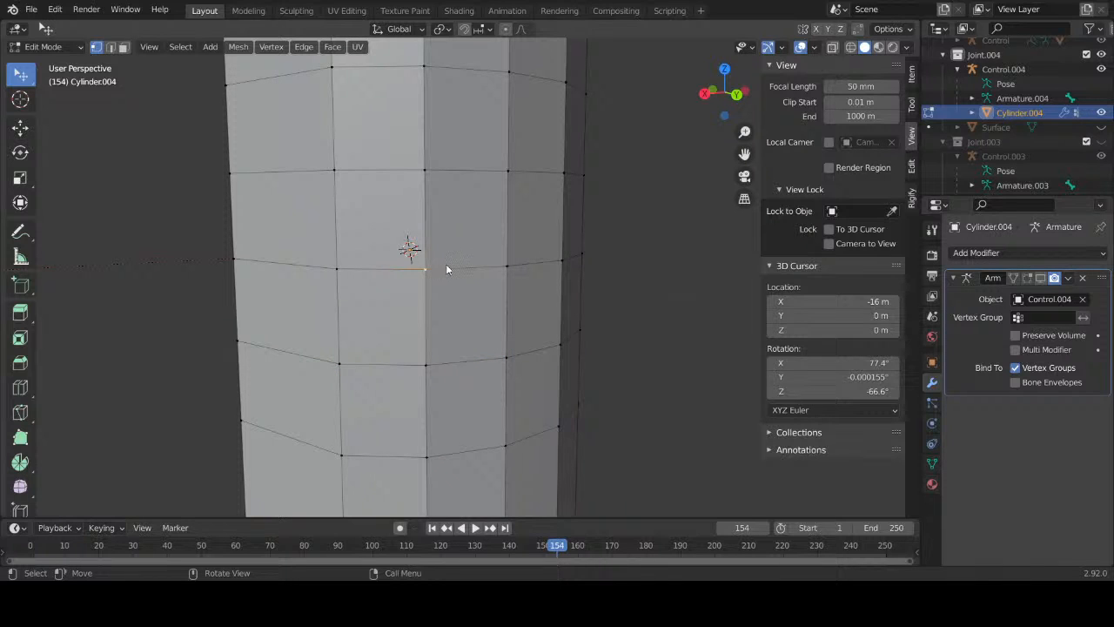
shift+click(500, 265)
right_click(499, 263)
click(485, 264)
shift+click(345, 267)
right_click(346, 267)
click(338, 254)
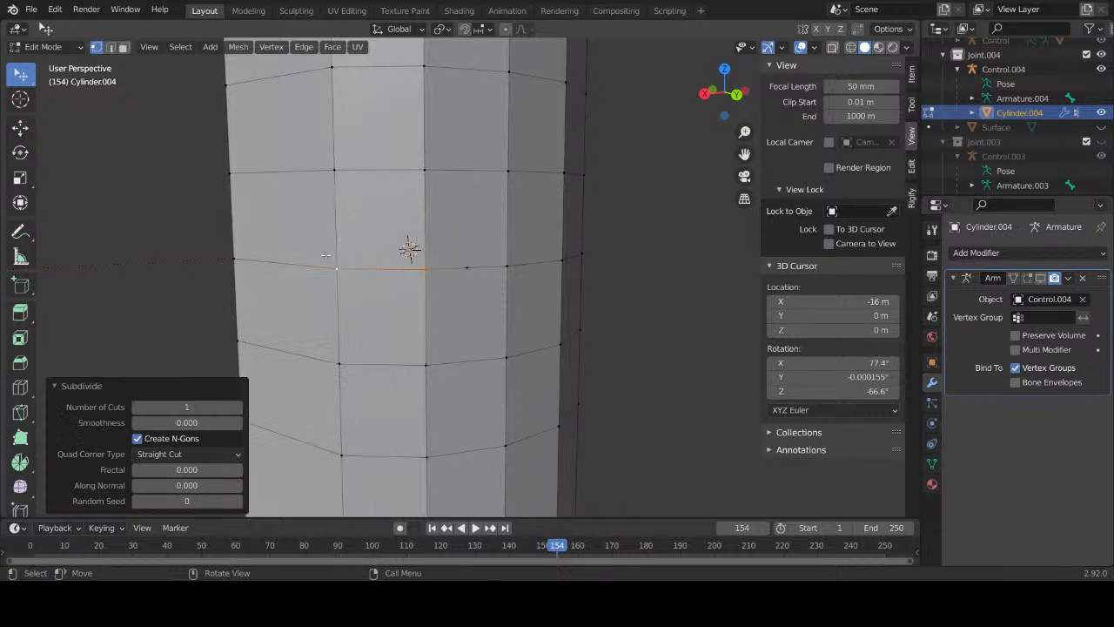
Step: Rip the vertex between the two new midpoints and merge each half into its neighbouring midpoint with At Last, opening a diamond-shaped hole
scroll(464, 287, up, 3)
shift+middle_drag(465, 287, 451, 300)
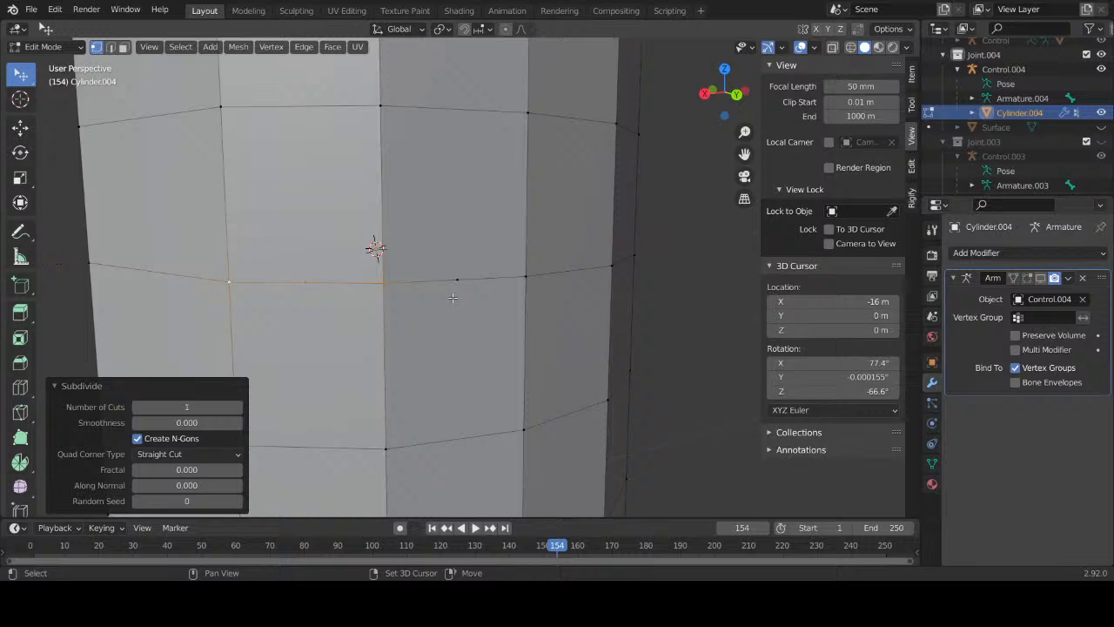
click(384, 288)
key(g)
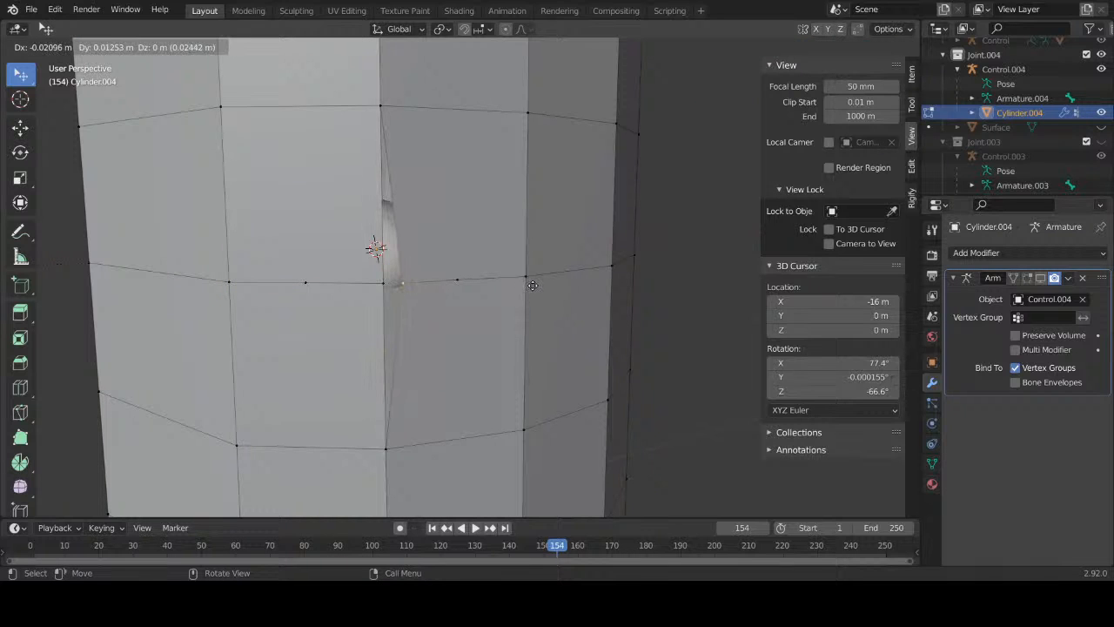
right_click(532, 285)
shift+click(457, 283)
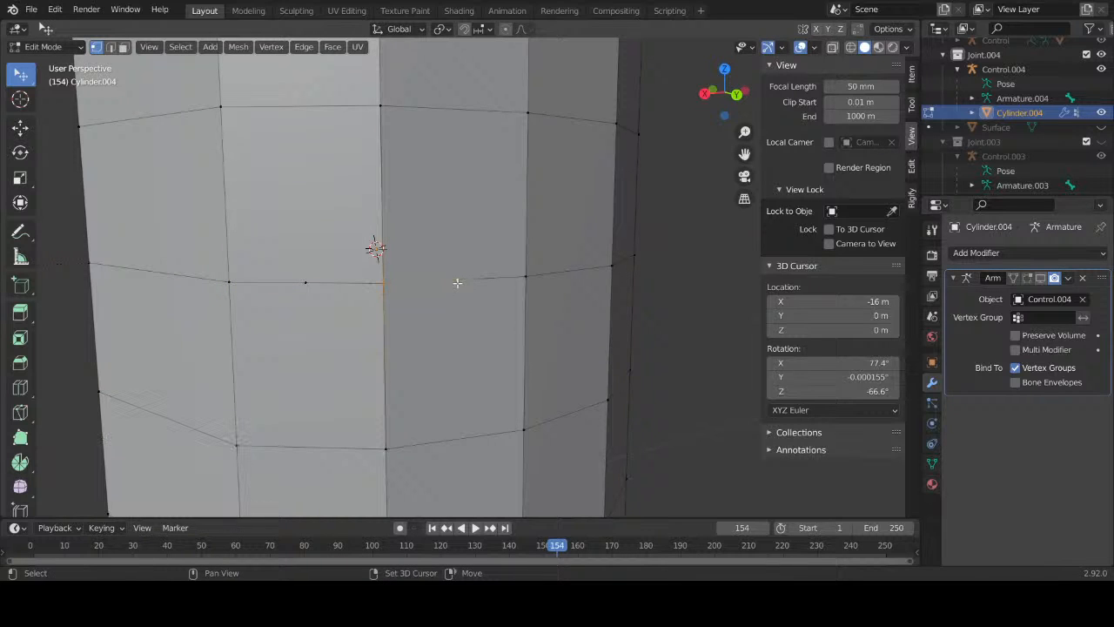
key(m)
key(l)
key(ctrl+z)
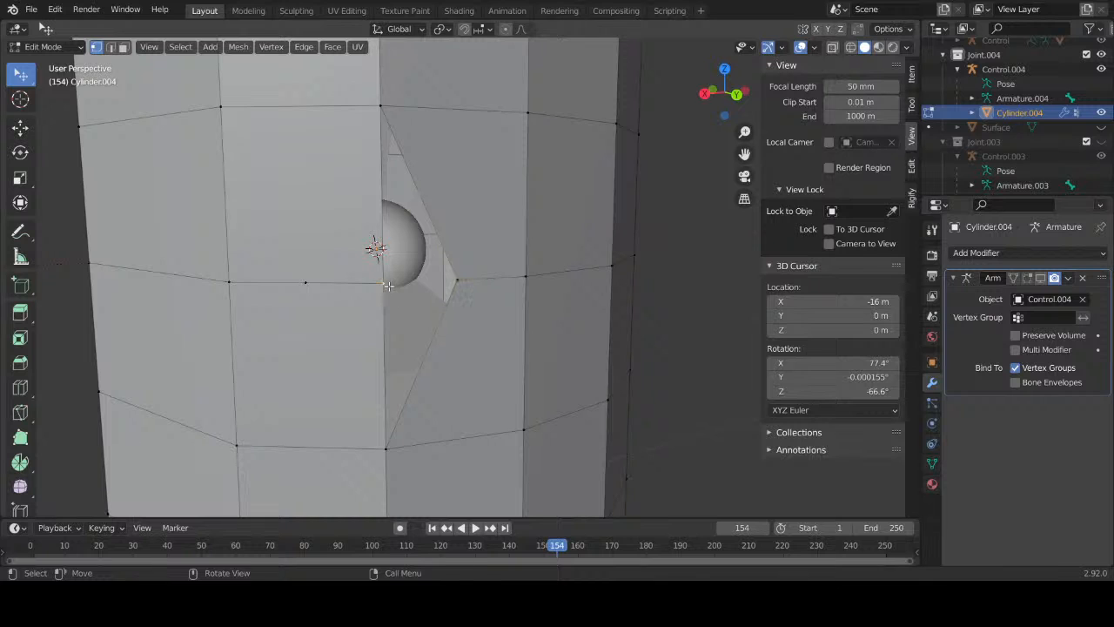
key(m)
key(l)
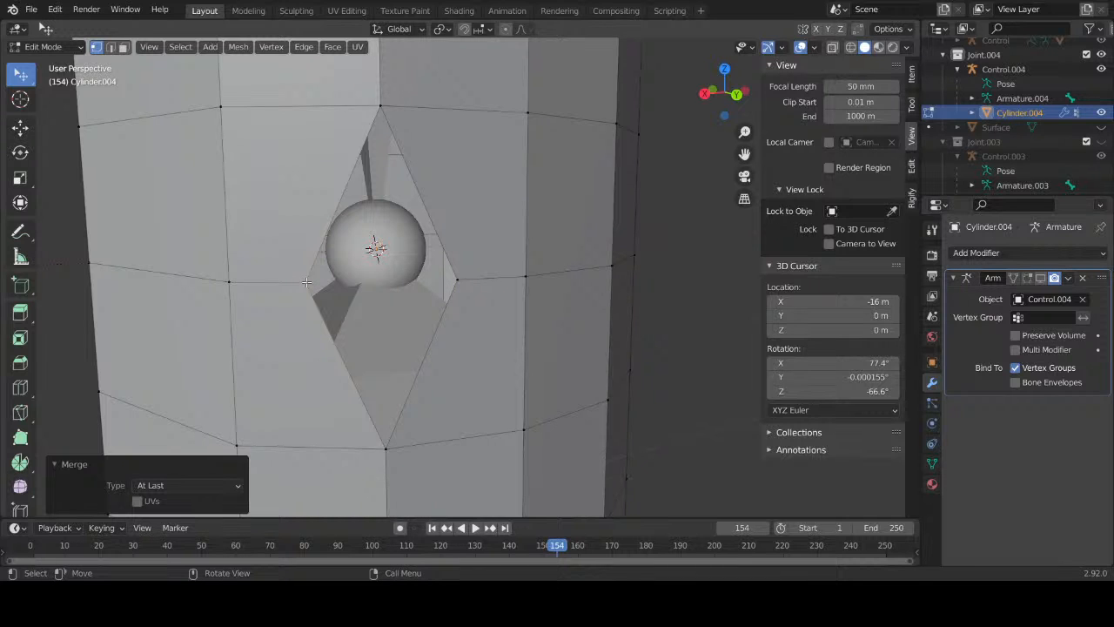
Step: Fill the border of the diamond-shaped hole with a face and inspect it from several angles
key(2)
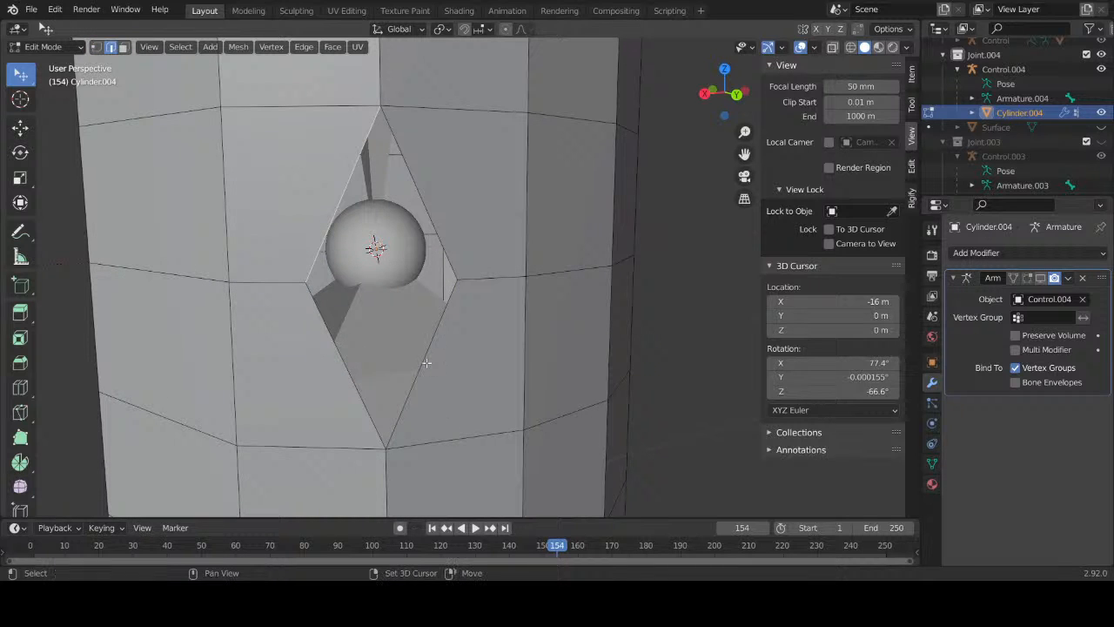
alt+click(427, 363)
key(f)
middle_drag(426, 363, 496, 353)
scroll(403, 339, down, 4)
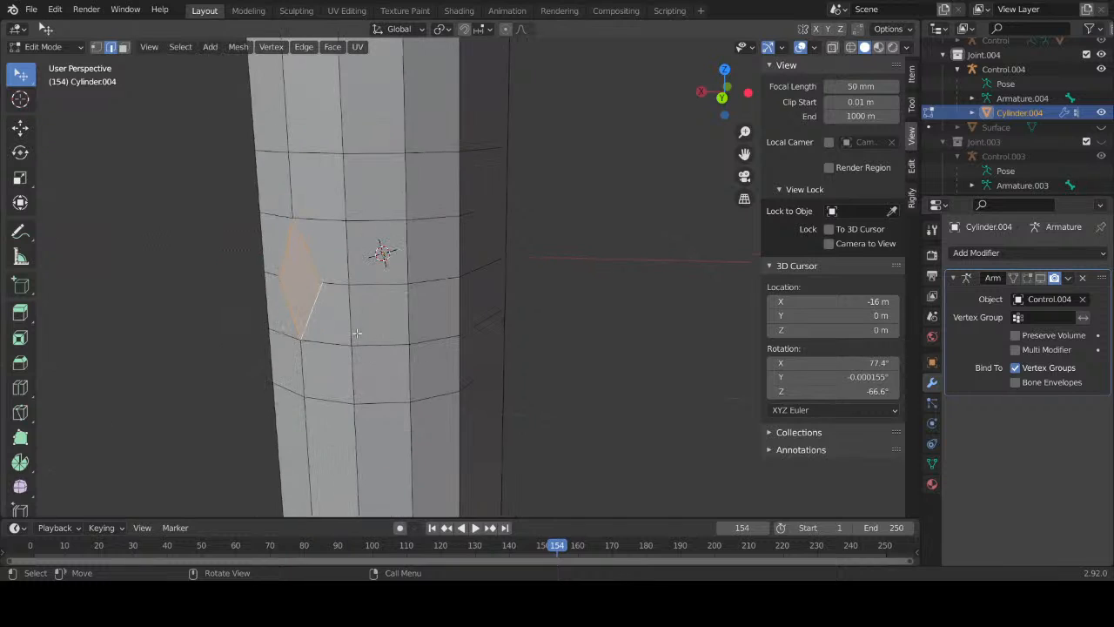
middle_drag(357, 332, 422, 287)
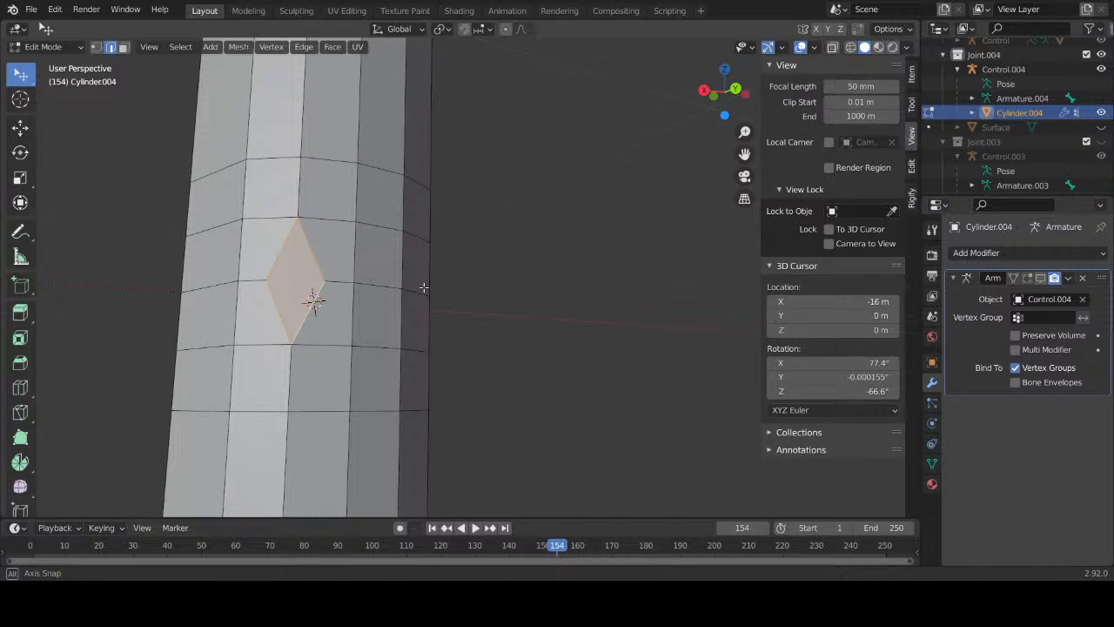
middle_drag(422, 288, 409, 310)
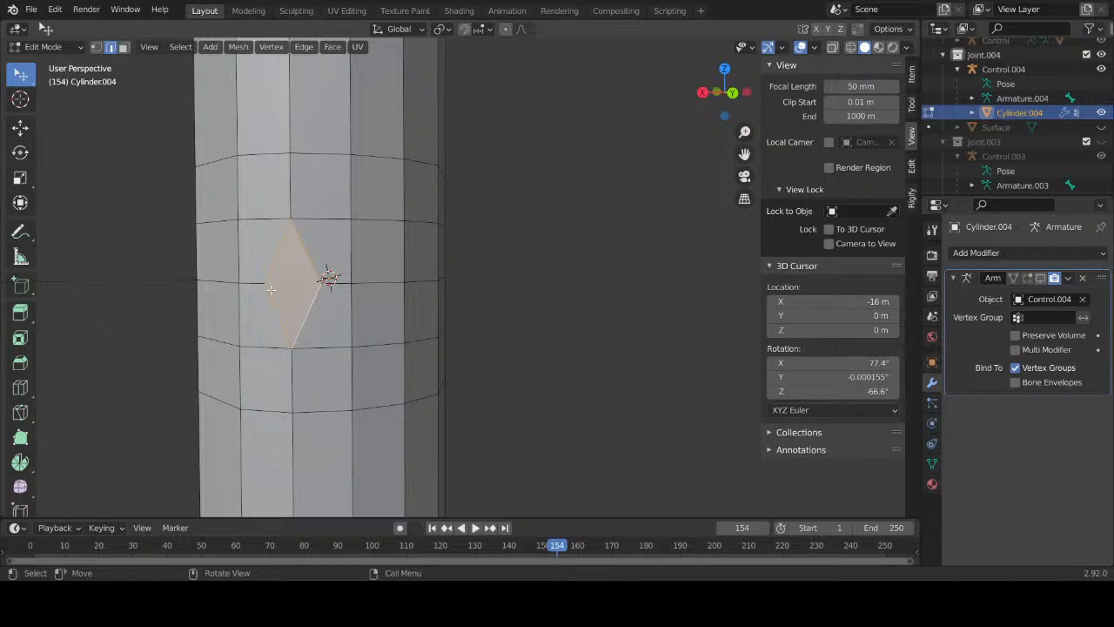
middle_drag(377, 286, 382, 300)
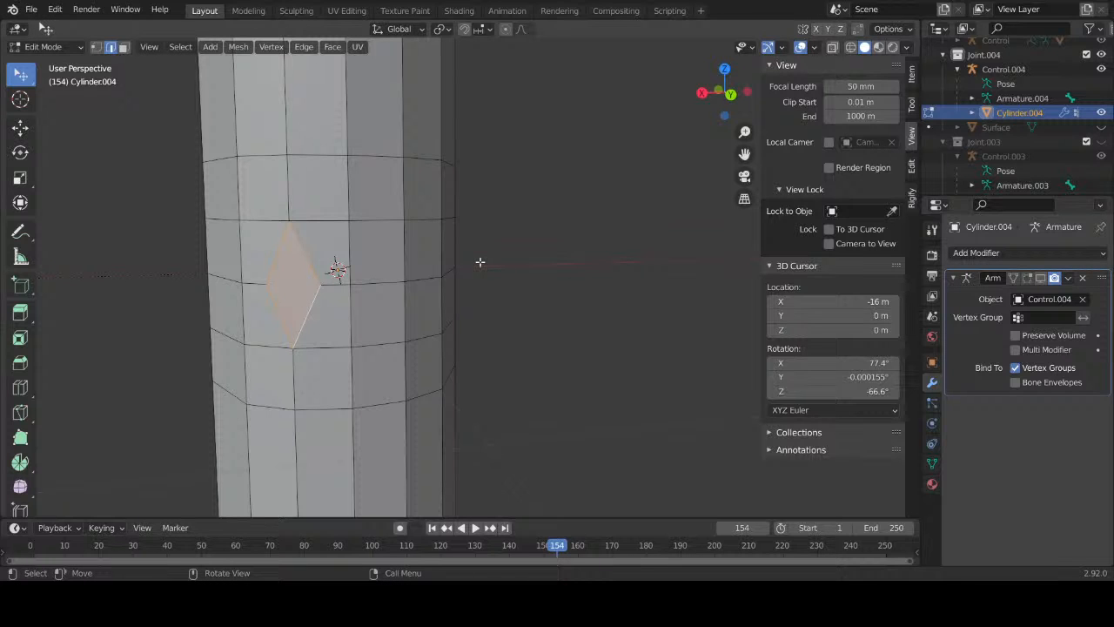
mouse_move(396, 297)
middle_down()
mouse_move(327, 301)
mouse_move(448, 315)
mouse_move(417, 294)
middle_up()
scroll(370, 307, down, 5)
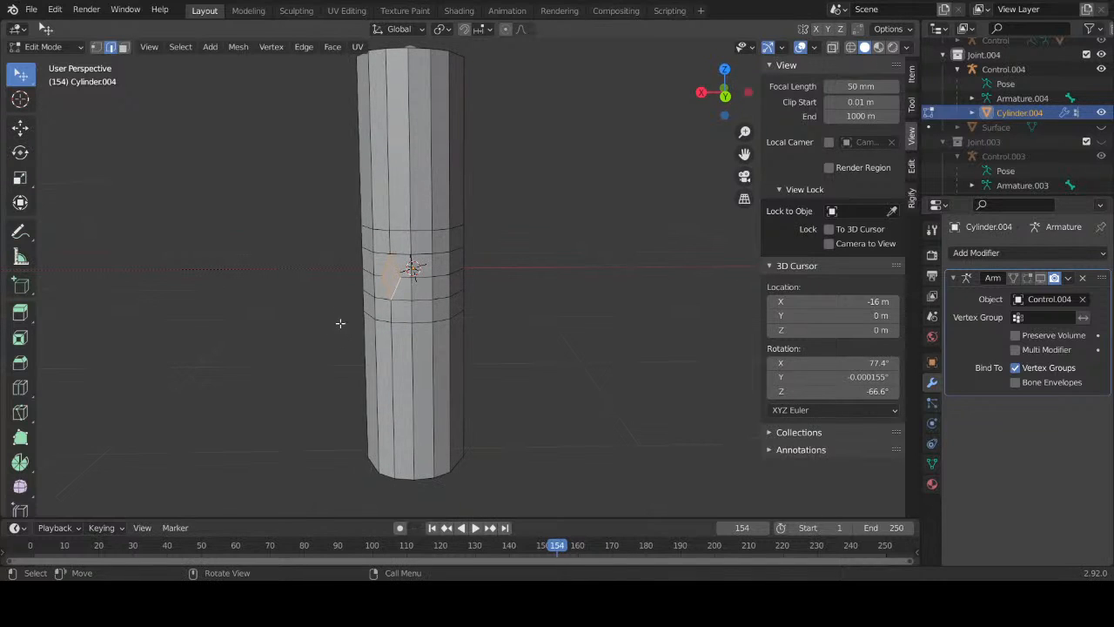
Step: Draw freehand annotation strokes over Cylinder.004's joint area, outlining the curved bend regions above and below the middle ring
drag(20, 230, 73, 238)
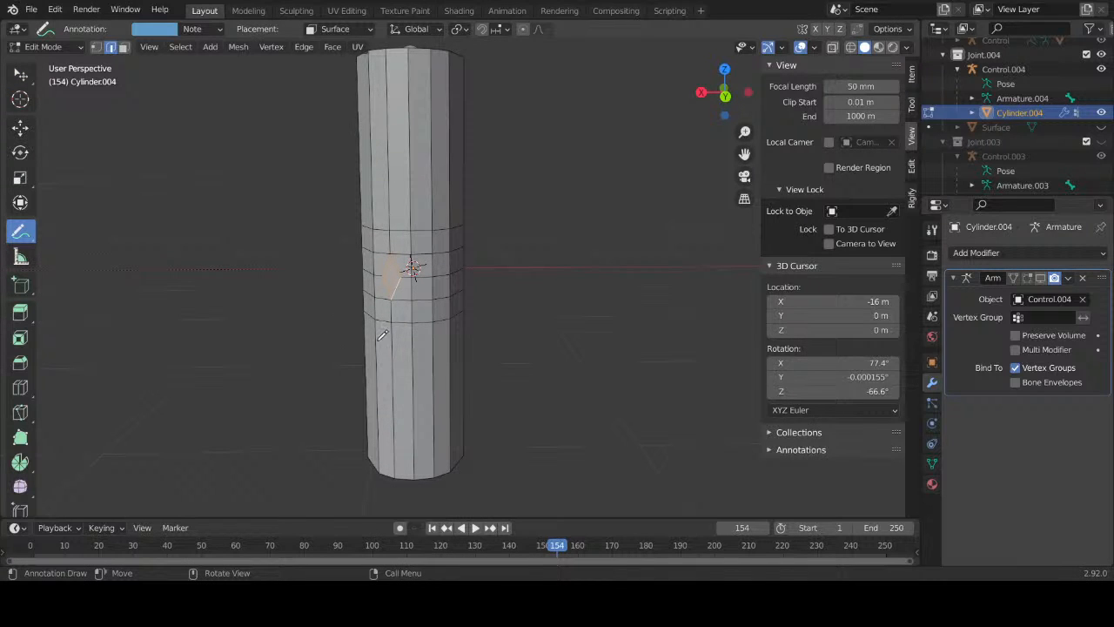
mouse_move(389, 349)
mouse_down()
mouse_move(397, 259)
mouse_move(452, 262)
mouse_move(441, 357)
mouse_up()
mouse_move(400, 193)
mouse_down()
mouse_move(409, 285)
mouse_move(440, 217)
mouse_up()
mouse_move(436, 304)
mouse_down()
mouse_move(415, 277)
mouse_move(397, 347)
mouse_up()
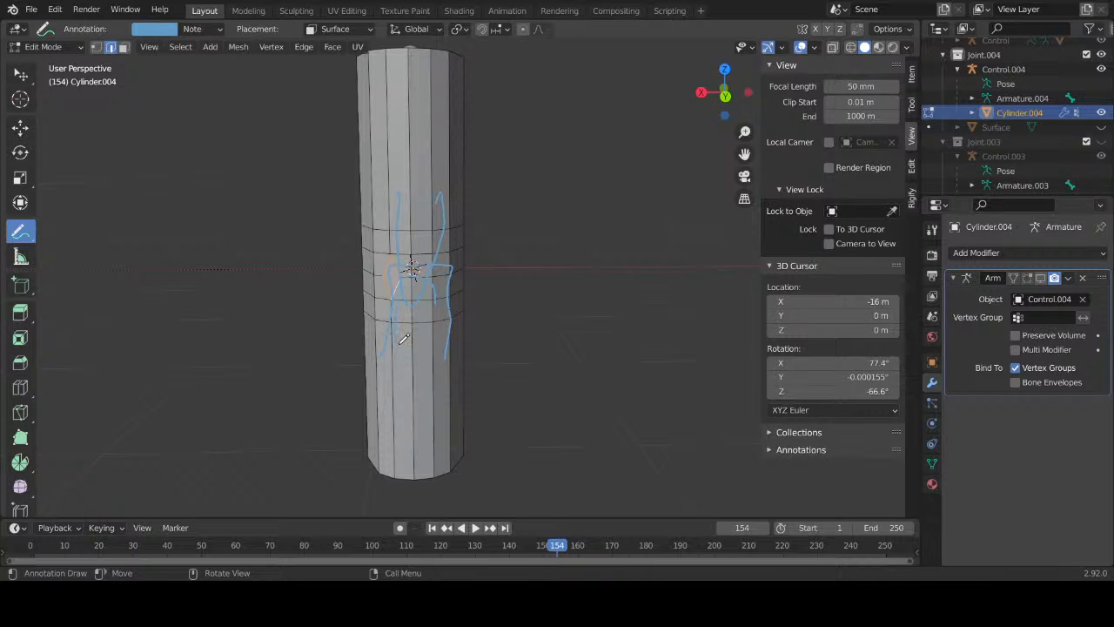
drag(390, 243, 414, 302)
Step: Erase all annotation strokes around Cylinder.004's joint
mouse_move(421, 333)
middle_down()
mouse_move(441, 322)
mouse_move(407, 271)
mouse_move(405, 291)
mouse_move(409, 268)
mouse_move(393, 263)
mouse_move(361, 340)
mouse_move(490, 293)
mouse_move(412, 314)
middle_up()
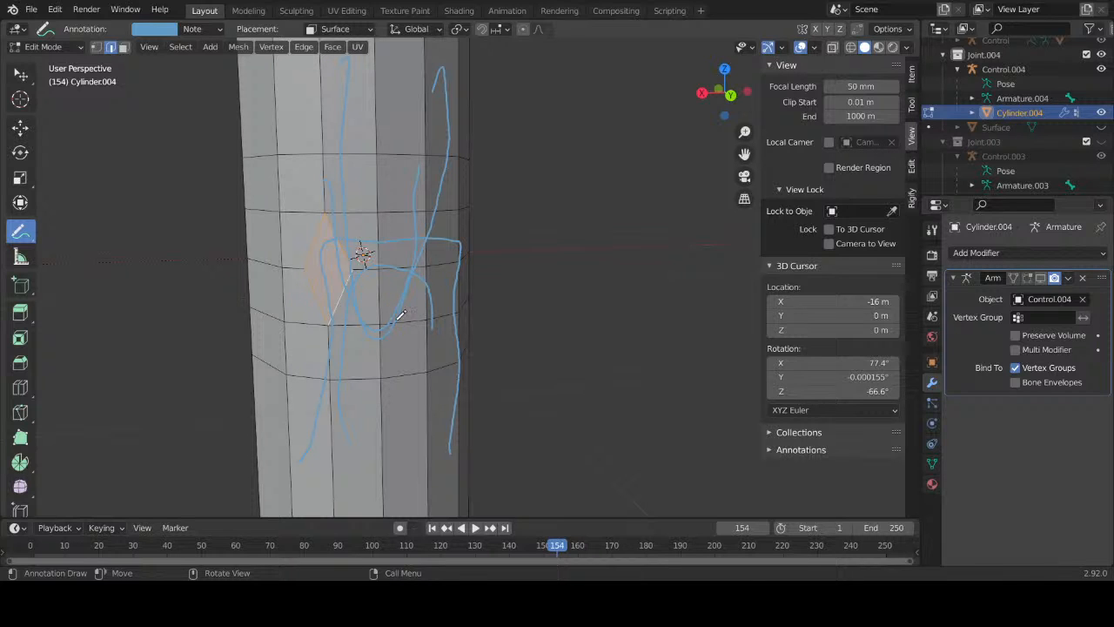
scroll(300, 332, up, 2)
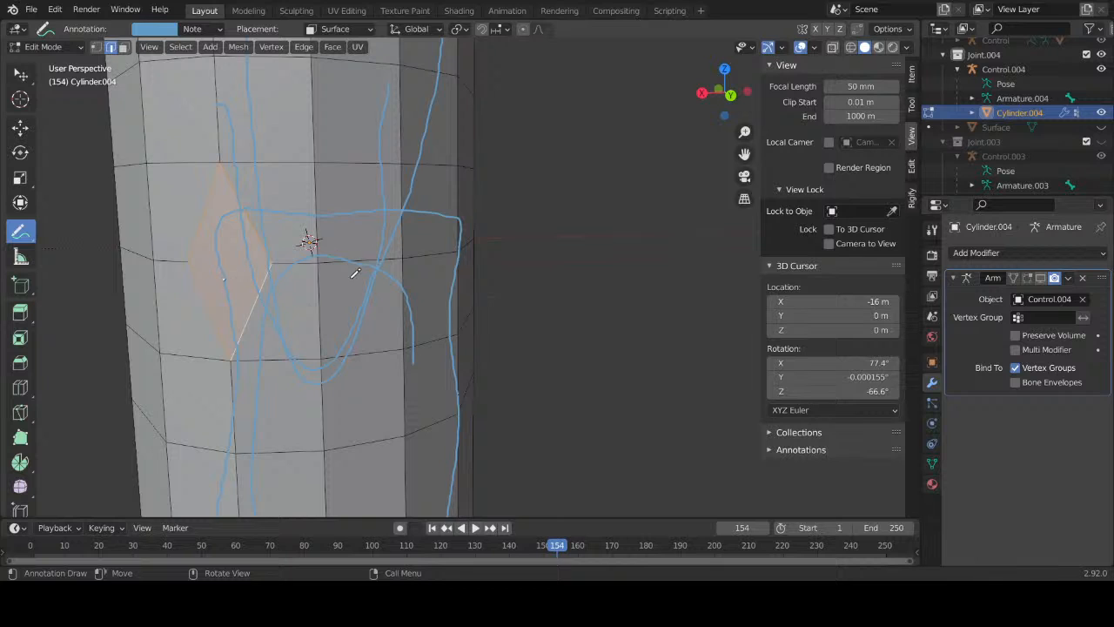
scroll(355, 273, down, 2)
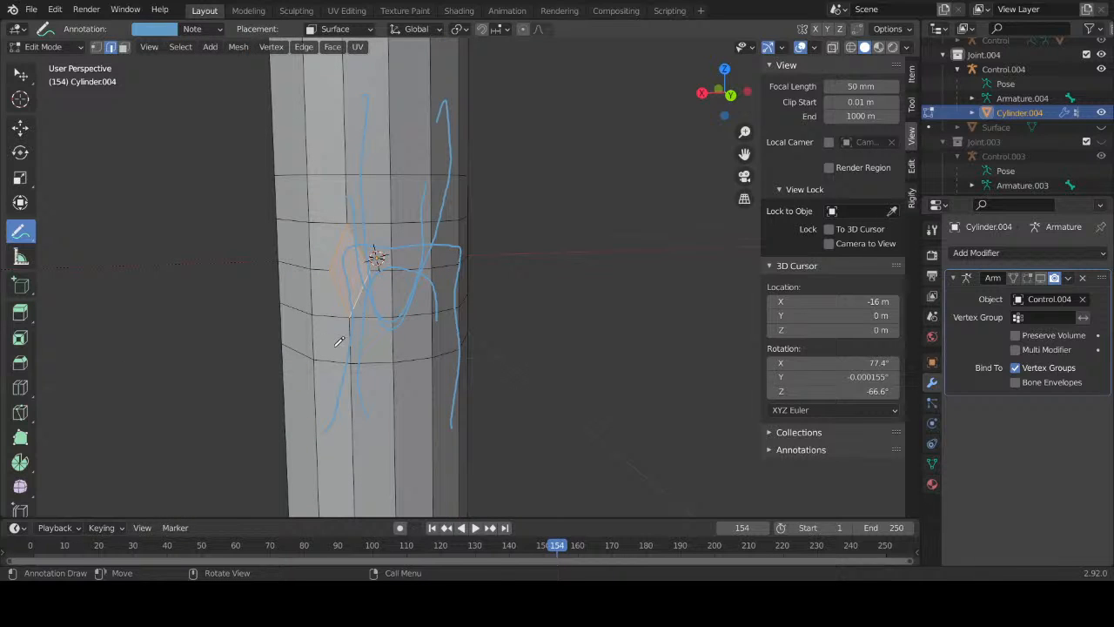
mouse_move(341, 342)
ctrl+mouse_down()
mouse_move(355, 351)
mouse_move(345, 440)
mouse_move(374, 352)
mouse_move(360, 130)
mouse_move(374, 130)
mouse_move(444, 160)
mouse_move(395, 319)
mouse_move(460, 241)
mouse_move(454, 423)
ctrl+mouse_up()
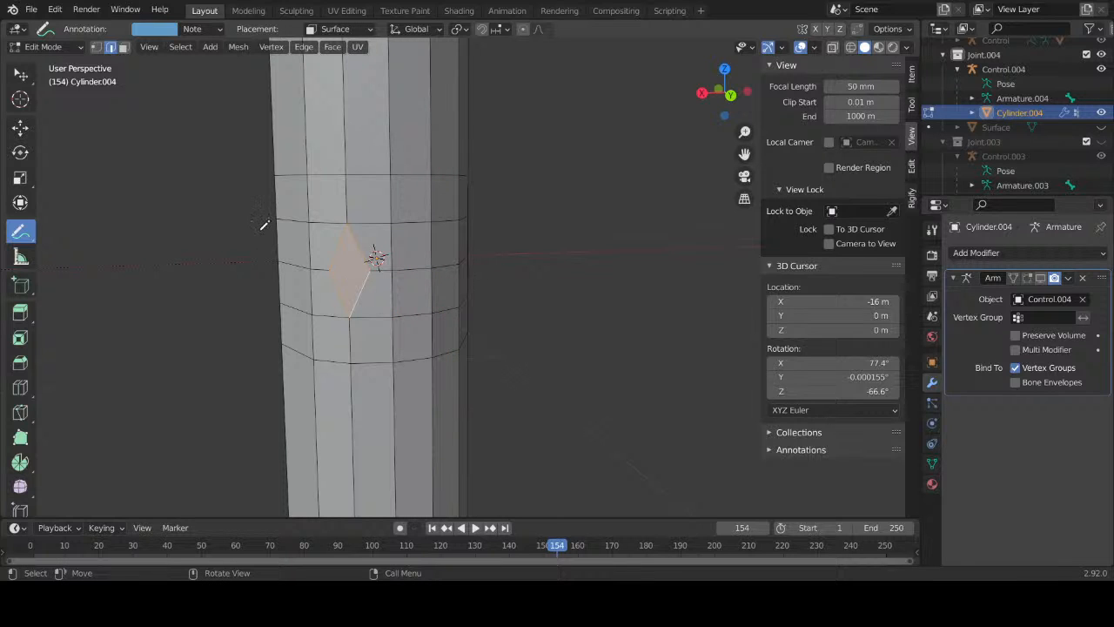
Step: Return to the selection tool and delete only the face filling the diamond-shaped hole
scroll(265, 224, up, 4)
drag(21, 75, 118, 85)
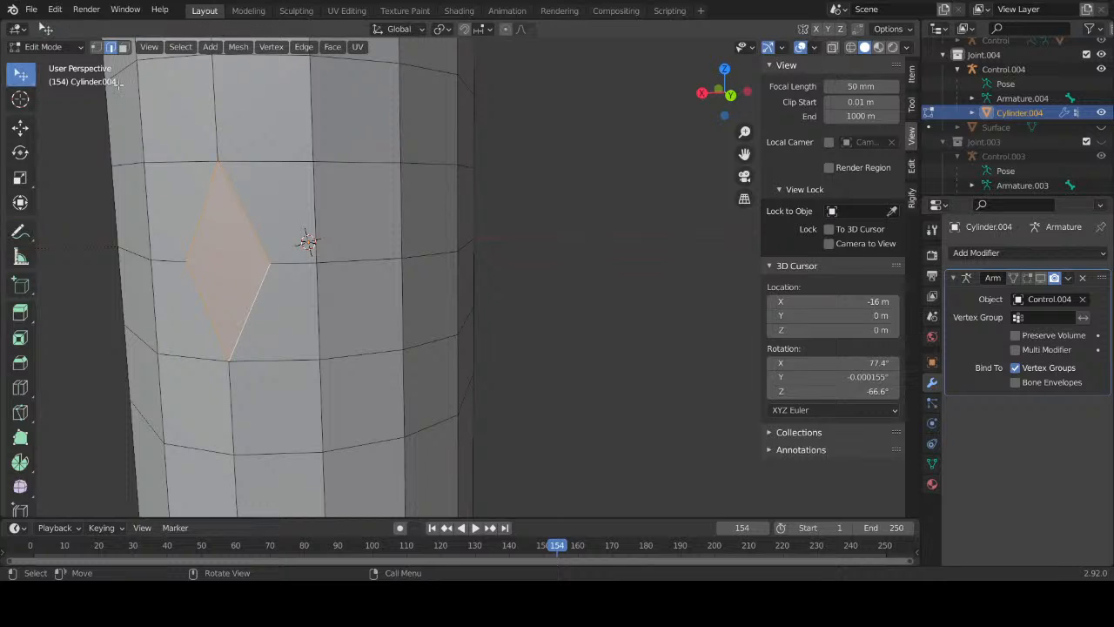
key(x)
key(f)
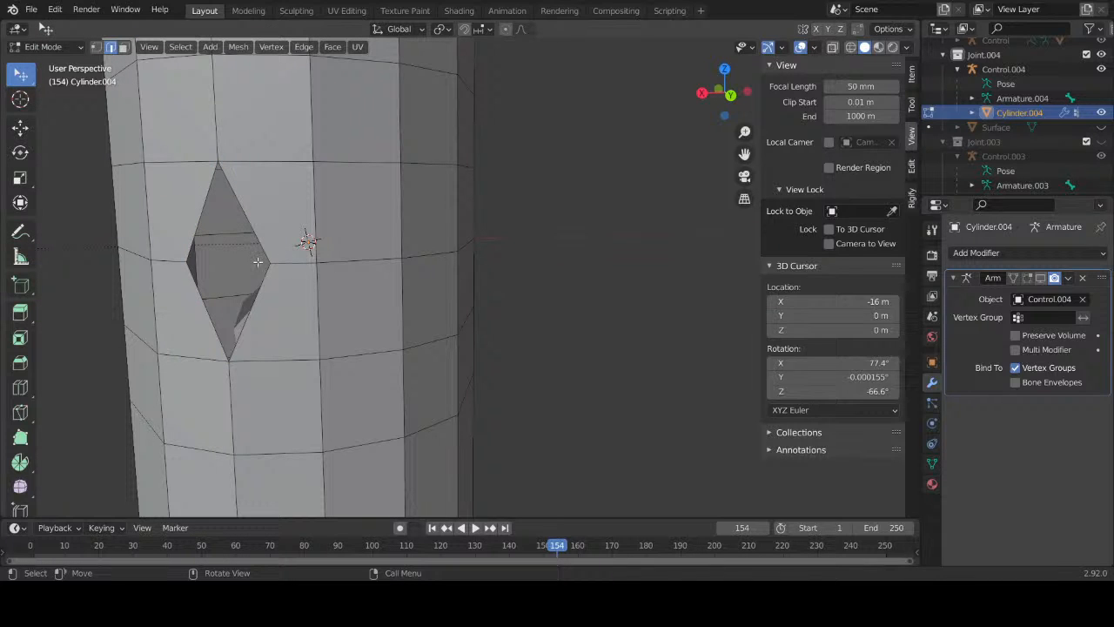
Step: Try merging the diamond hole's two side vertices with At Last, then undo the merge
click(271, 262)
key(1)
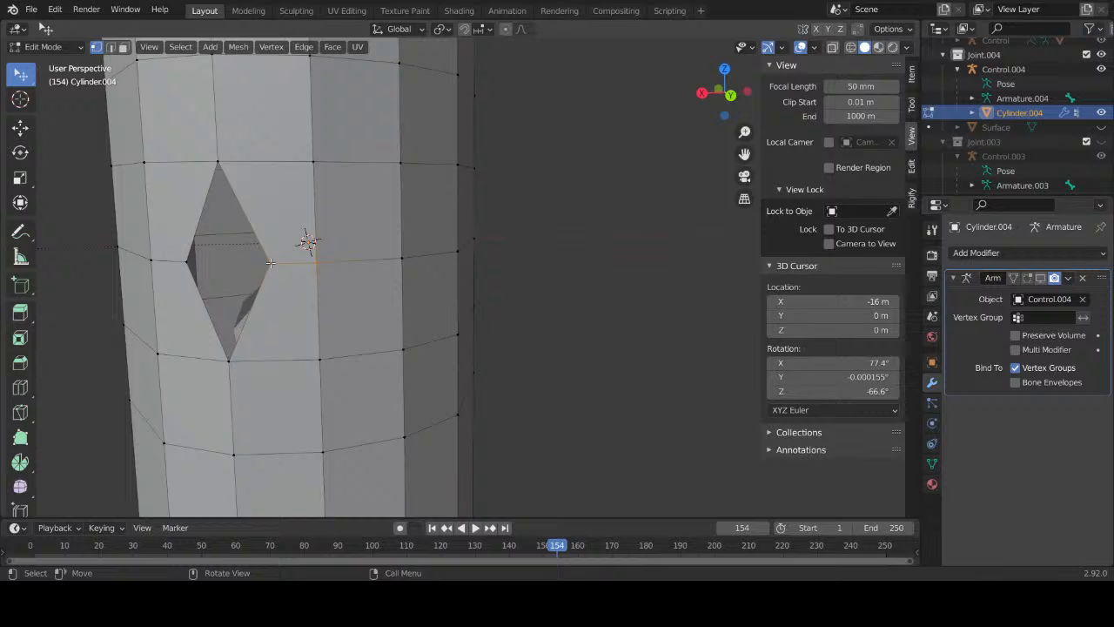
shift+click(184, 264)
key(m)
key(l)
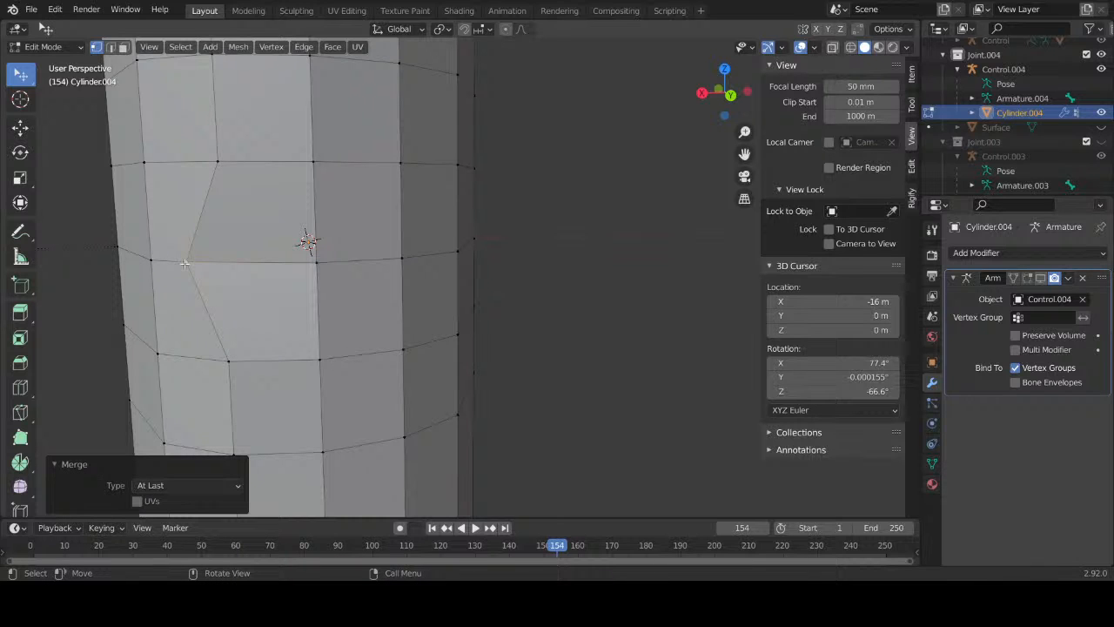
key(ctrl+z)
Step: Try merging the diamond hole's two side vertices at their center, then undo the merge
key(m)
key(c)
middle_drag(363, 272, 358, 311)
key(ctrl+z)
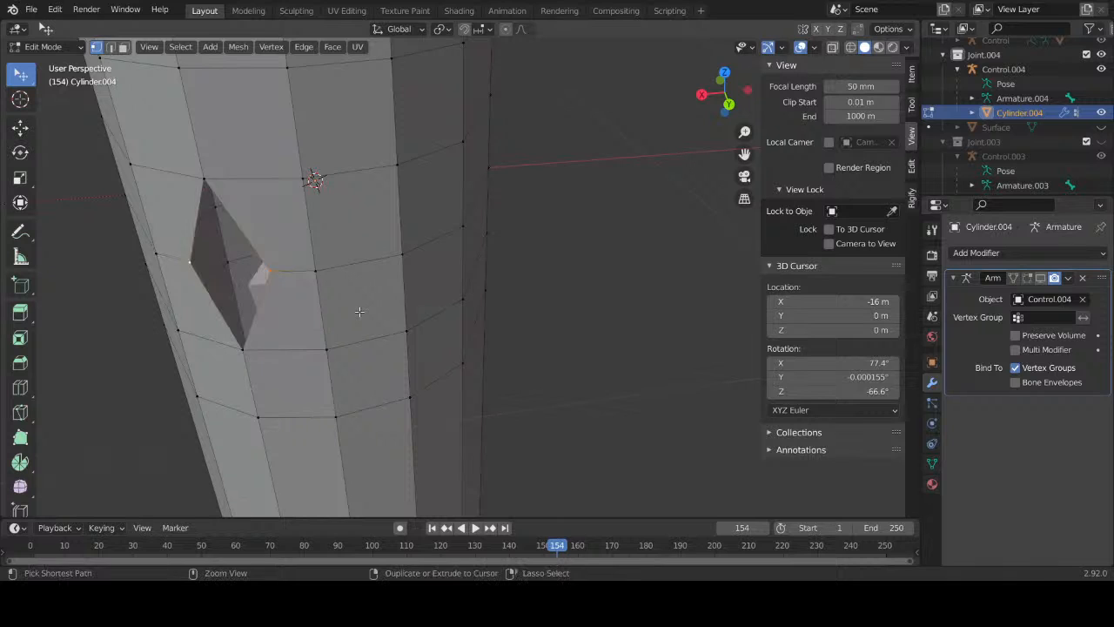
Step: Undo the recent edits around the diamond-shaped hole, going back to the intact middle edge loop of the cylinder
key(f)
key(ctrl+z)
key(ctrl+z)
key(ctrl+z)
key(ctrl+z)
key(ctrl+z)
key(ctrl+z)
key(ctrl+z)
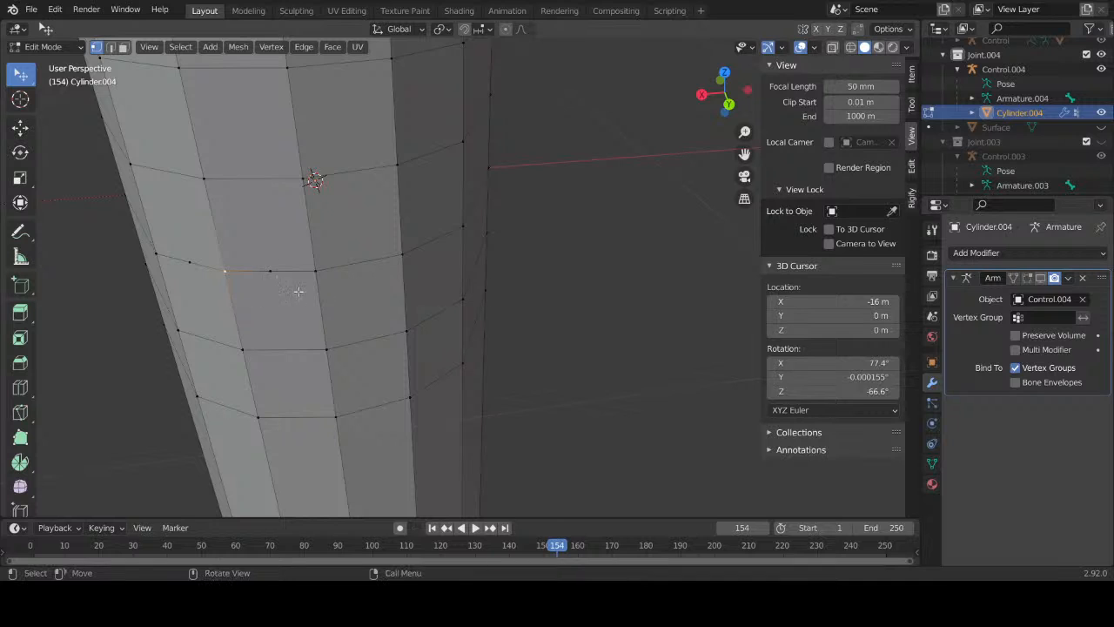
middle_drag(299, 291, 306, 256)
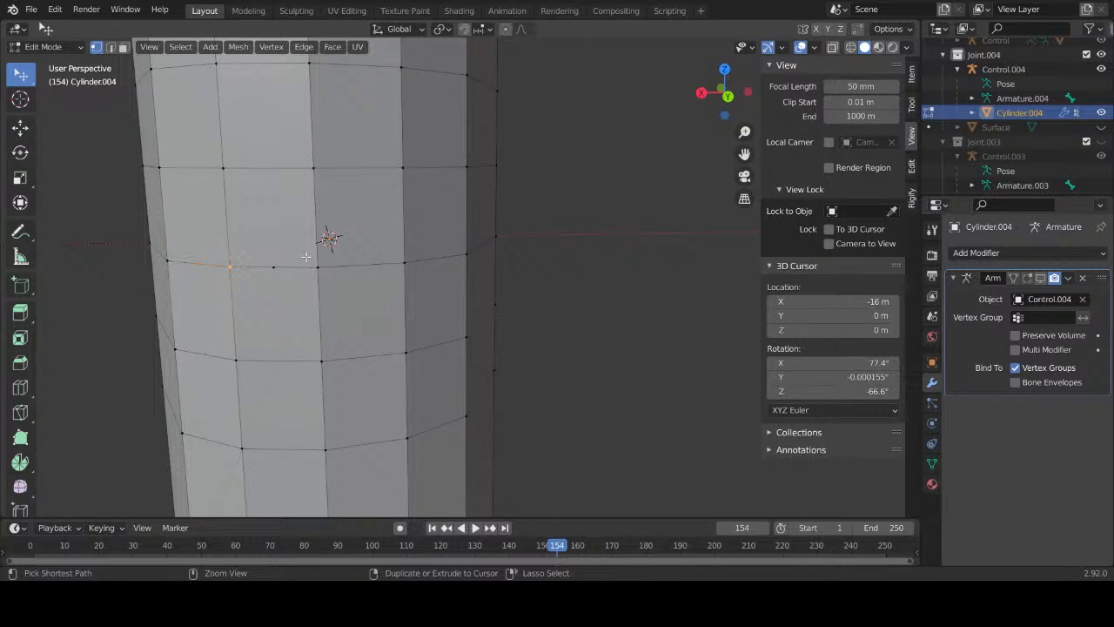
key(ctrl+z)
Step: Select the path of four front edges along the middle loop and bevel them about 0.14 m wide with 2 segments
middle_drag(375, 295, 332, 315)
scroll(399, 271, up, 3)
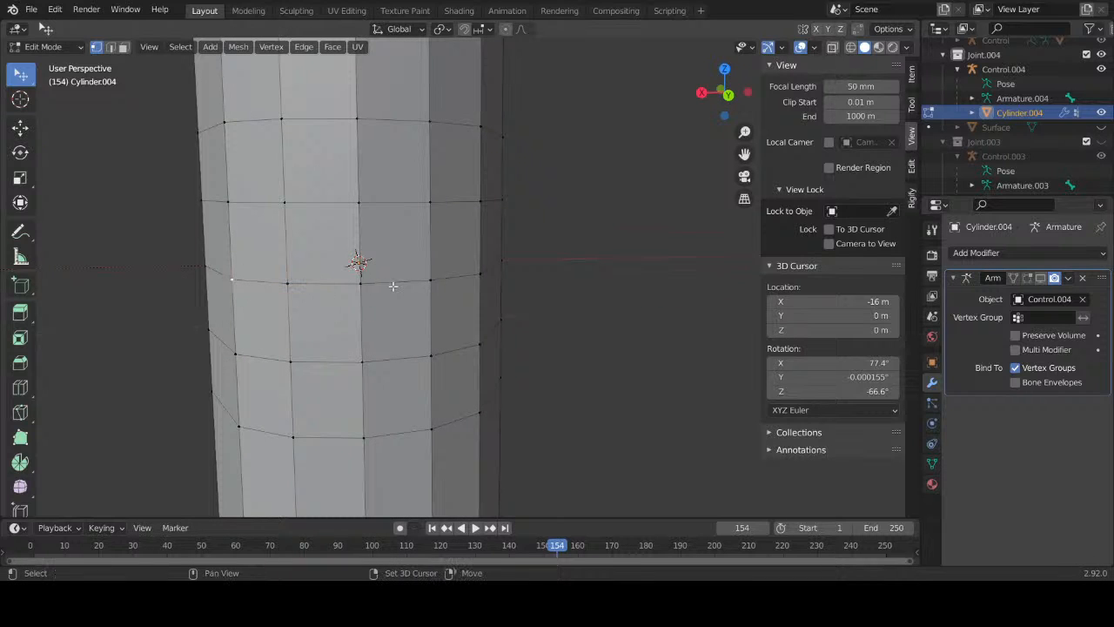
ctrl+click(480, 274)
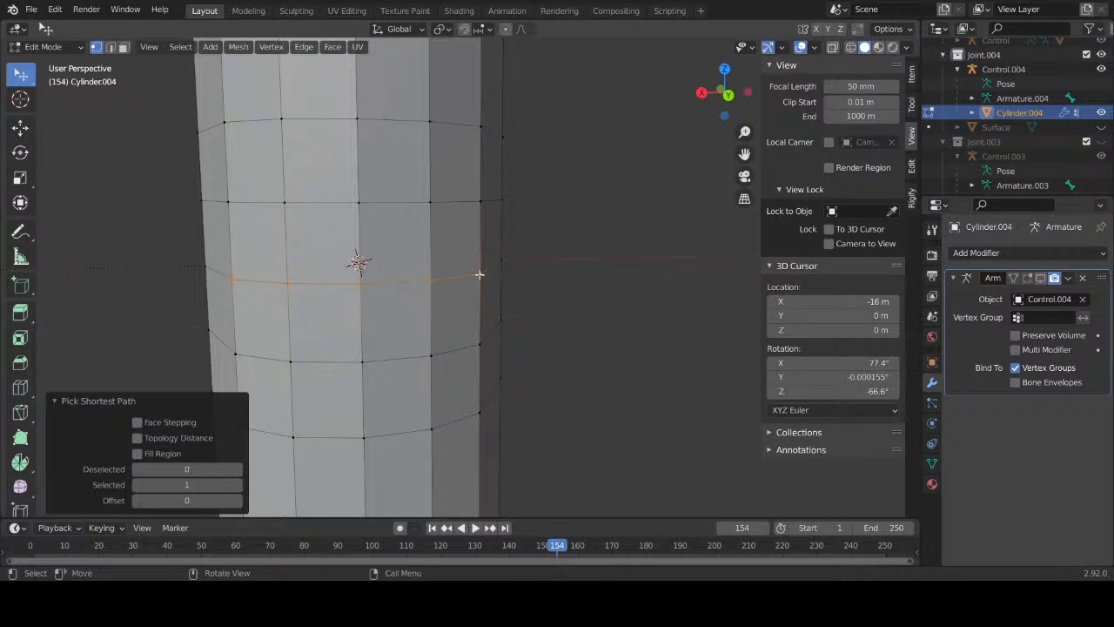
key(b)
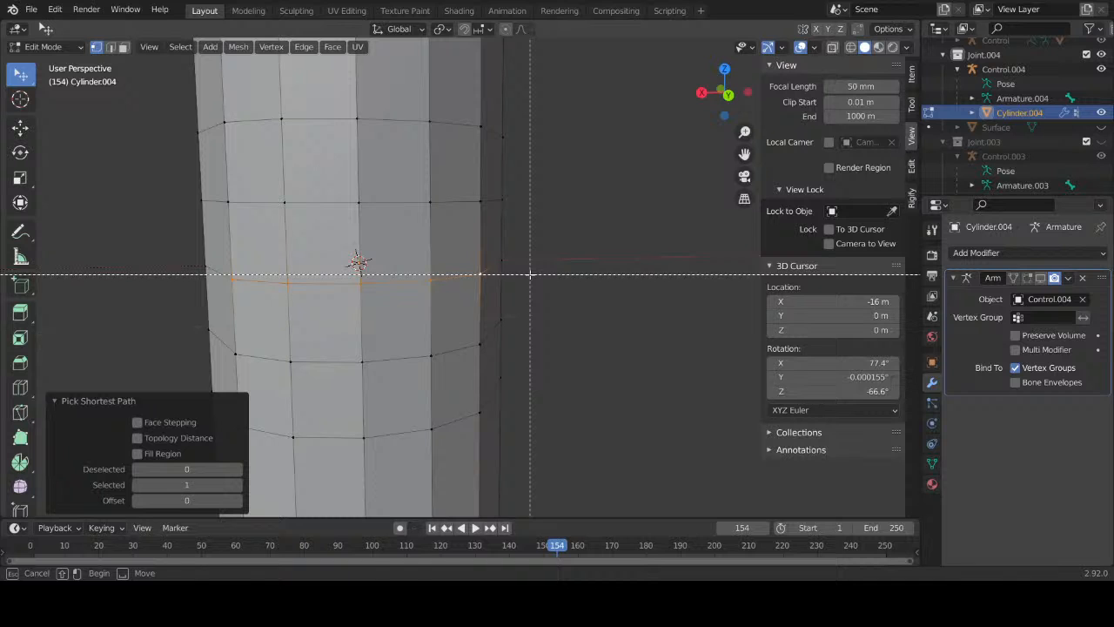
key(Escape)
key(ctrl+b)
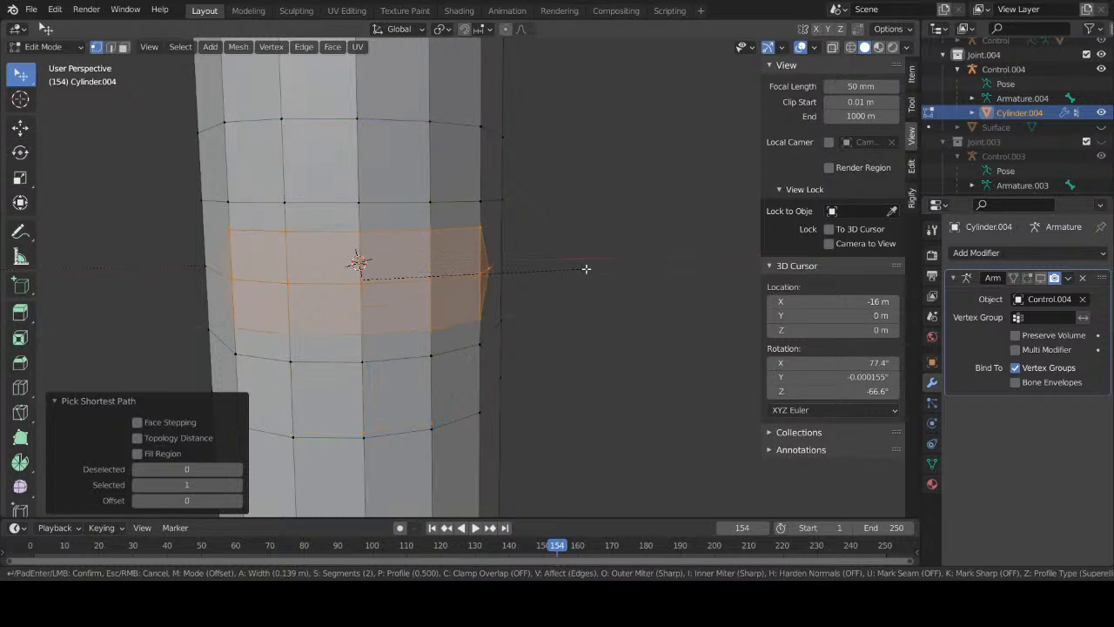
click(589, 268)
Step: Dissolve the short horizontal edge inside the triangular tip at each end of the bevelled band
mouse_move(479, 291)
middle_down()
mouse_move(457, 298)
mouse_move(467, 290)
middle_up()
scroll(470, 289, up, 4)
click(419, 261)
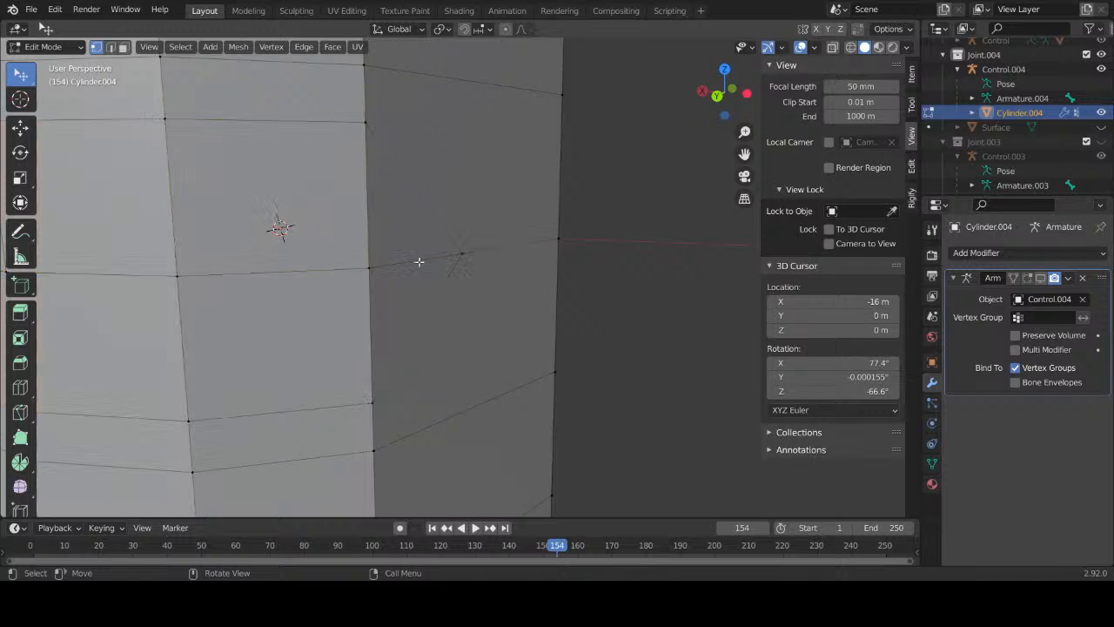
key(2)
click(419, 261)
right_click(419, 261)
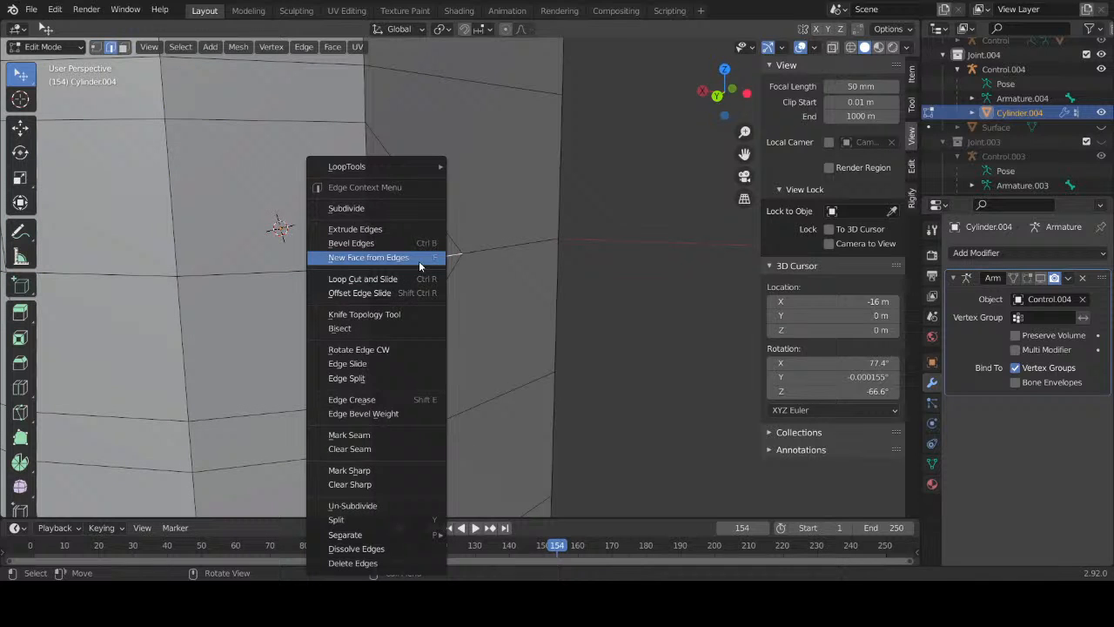
click(373, 547)
middle_drag(281, 290, 462, 308)
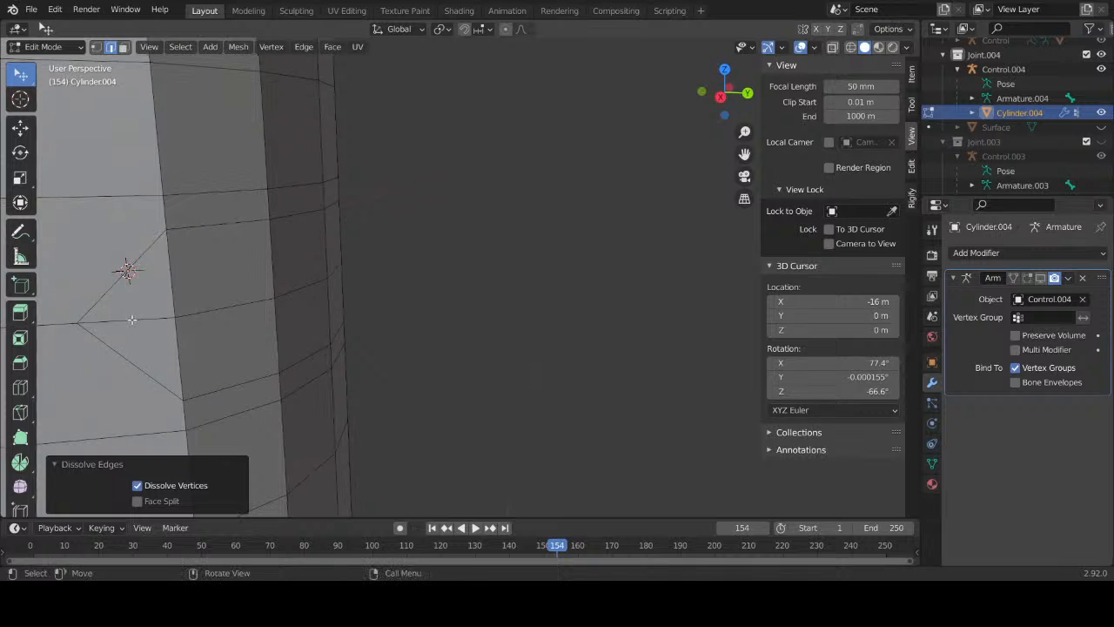
click(140, 318)
right_click(140, 317)
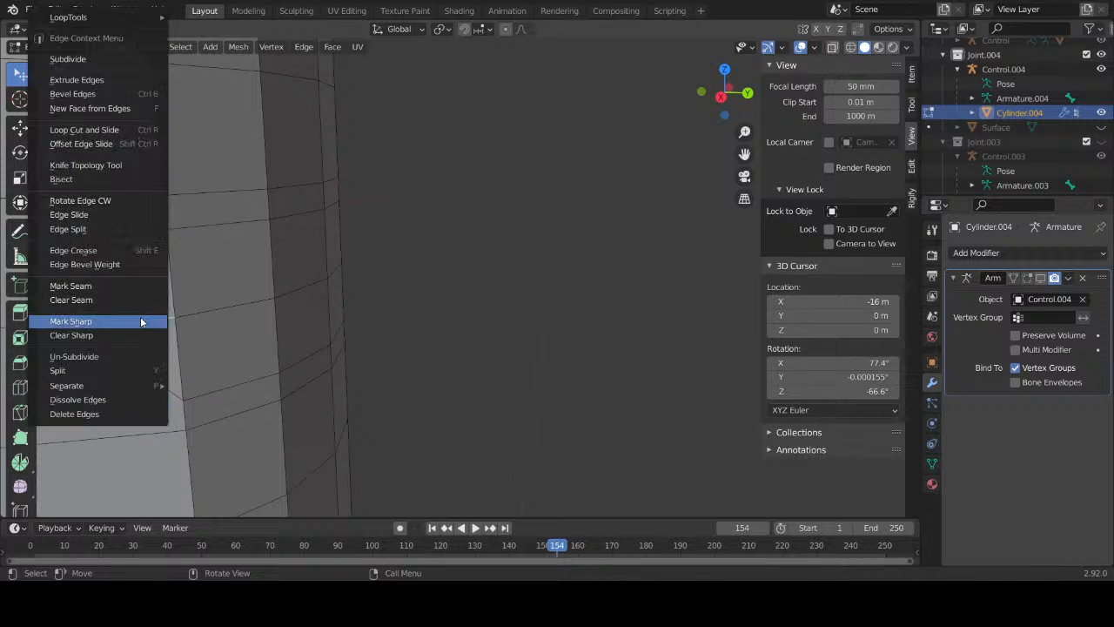
click(116, 403)
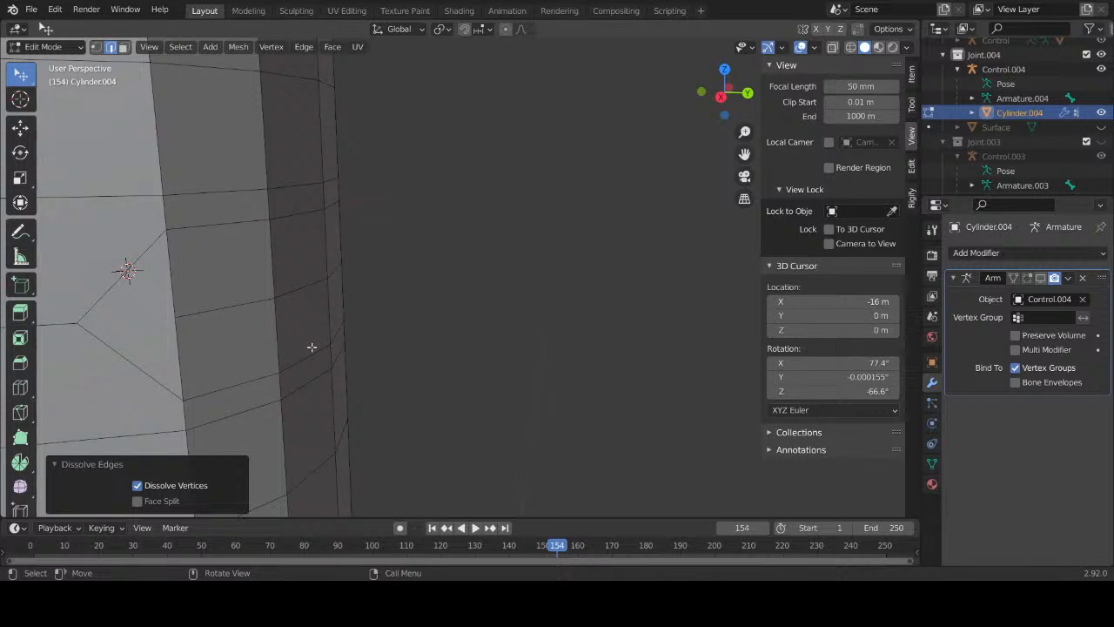
Step: Bevel the two central edges of the middle loop about 0.1 m wide with 2 segments
middle_drag(312, 346, 288, 312)
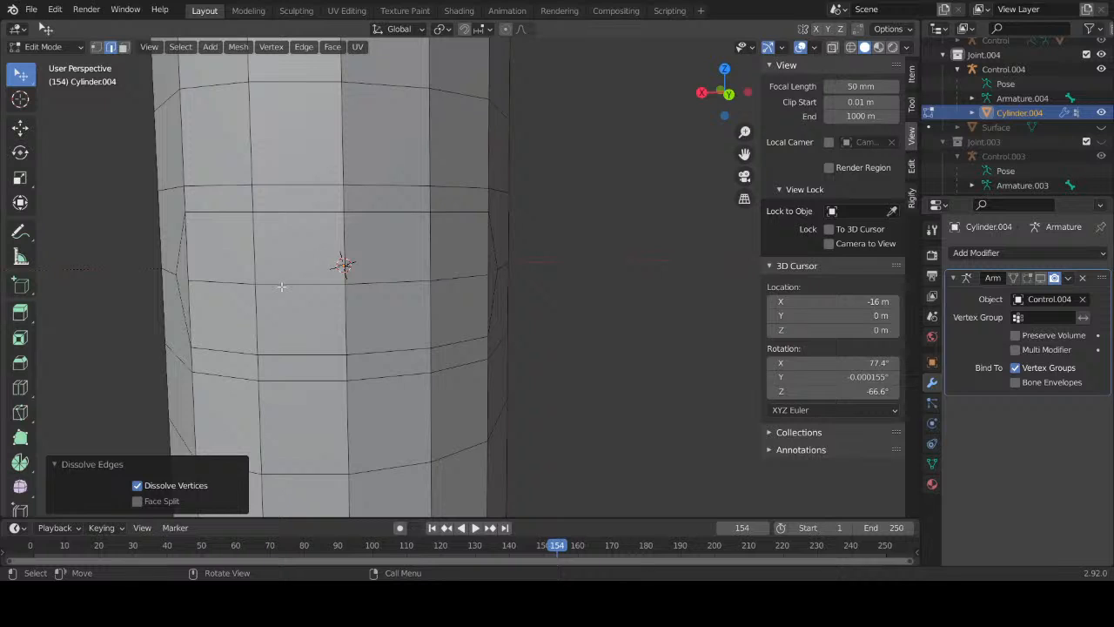
click(280, 284)
shift+click(402, 283)
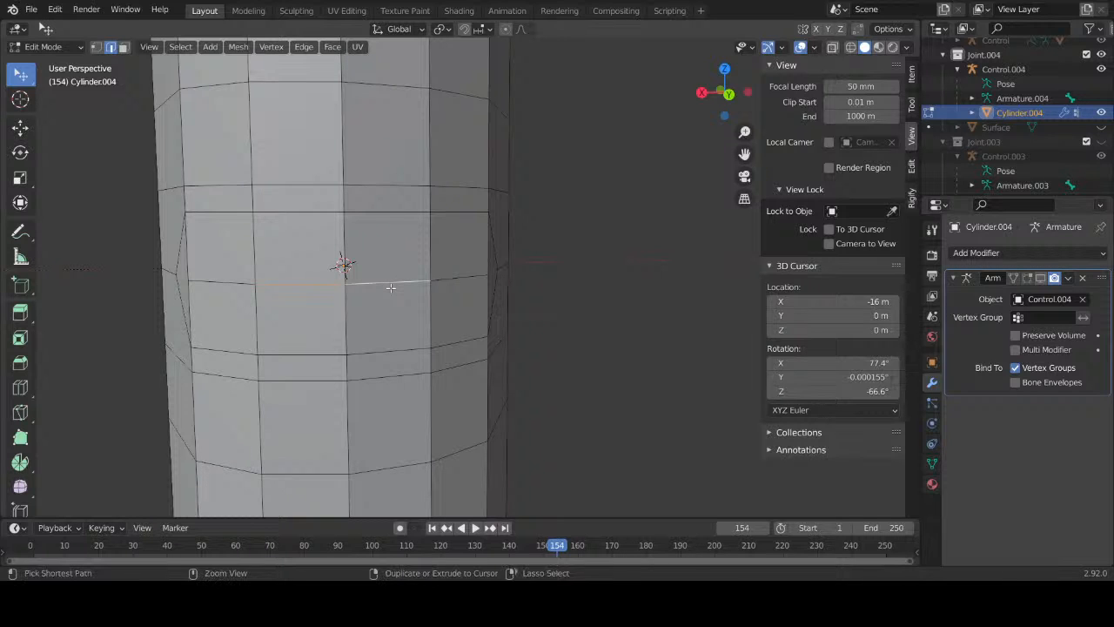
key(ctrl+b)
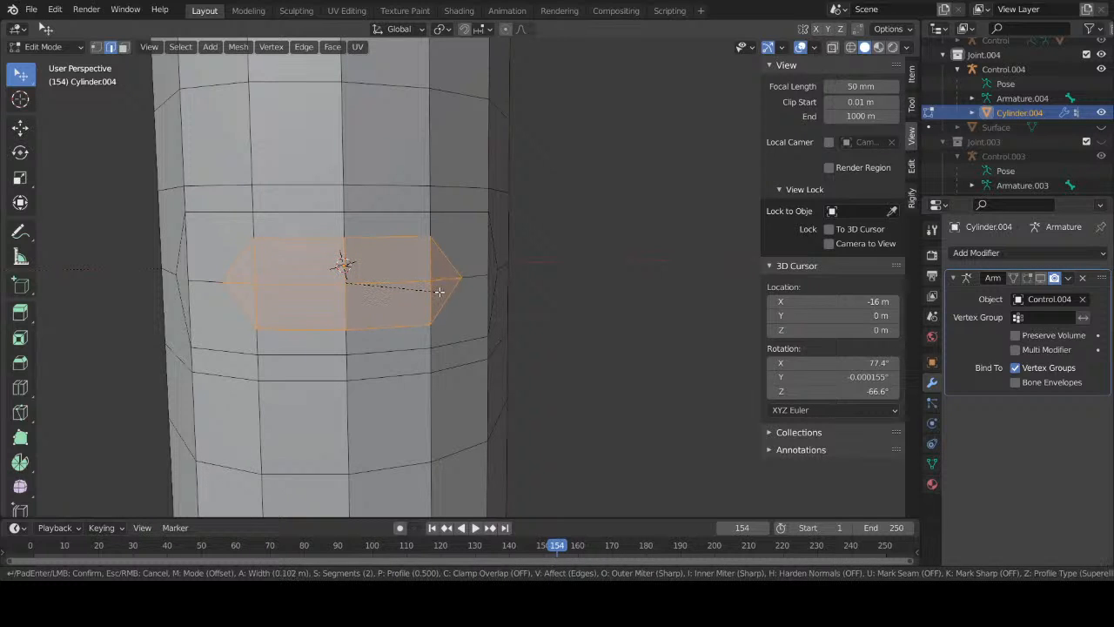
click(437, 292)
Step: Dissolve the short horizontal edges inside both triangular tips of the inner bevel
middle_drag(437, 292, 480, 297)
click(454, 275)
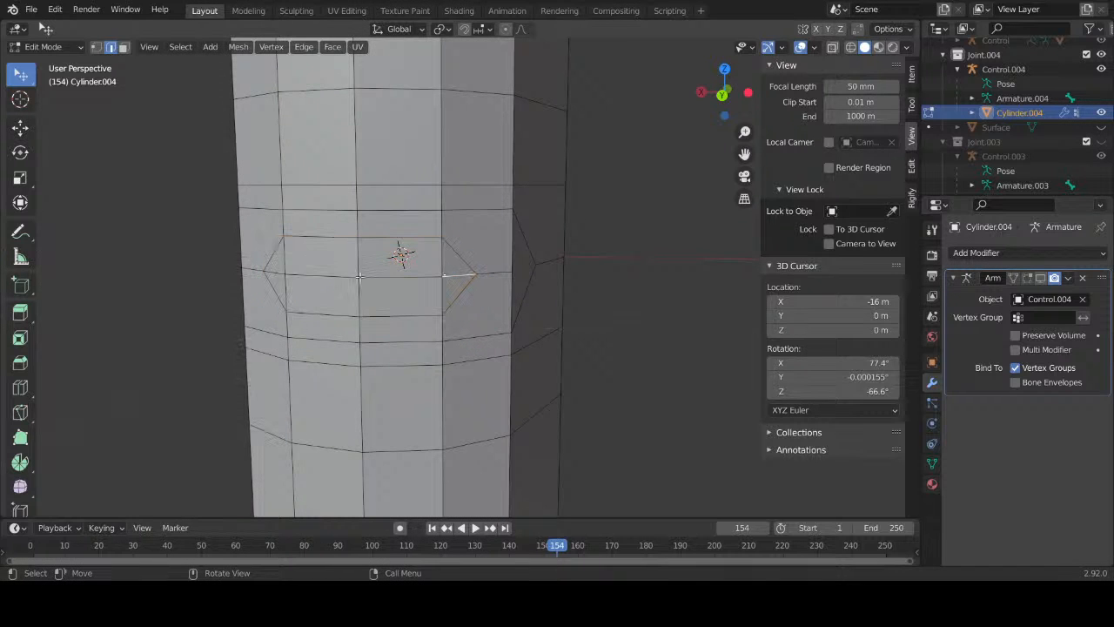
right_click(275, 274)
click(261, 429)
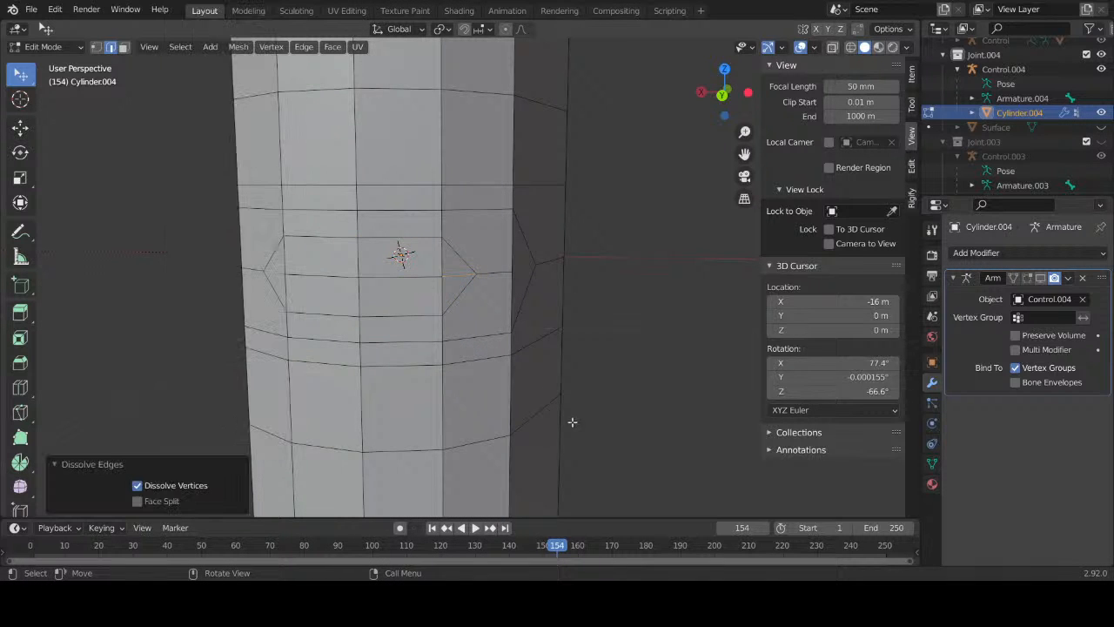
Step: Merge the outer bevel's tip vertex on one side into the neighbouring vertex on the next vertical edge, using At Last
mouse_move(433, 283)
middle_down()
mouse_move(469, 300)
mouse_move(394, 282)
middle_up()
mouse_move(522, 292)
middle_down()
mouse_move(432, 328)
mouse_move(518, 300)
mouse_move(569, 318)
mouse_move(551, 325)
mouse_move(641, 311)
mouse_move(590, 242)
middle_up()
scroll(540, 297, down, 6)
scroll(569, 319, up, 3)
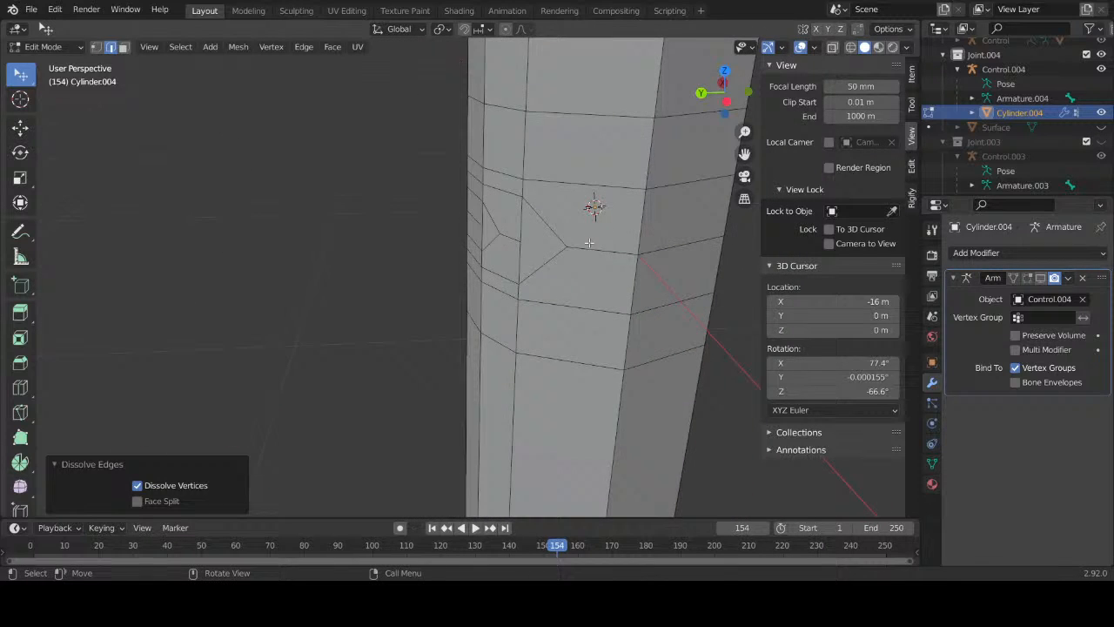
scroll(606, 251, up, 2)
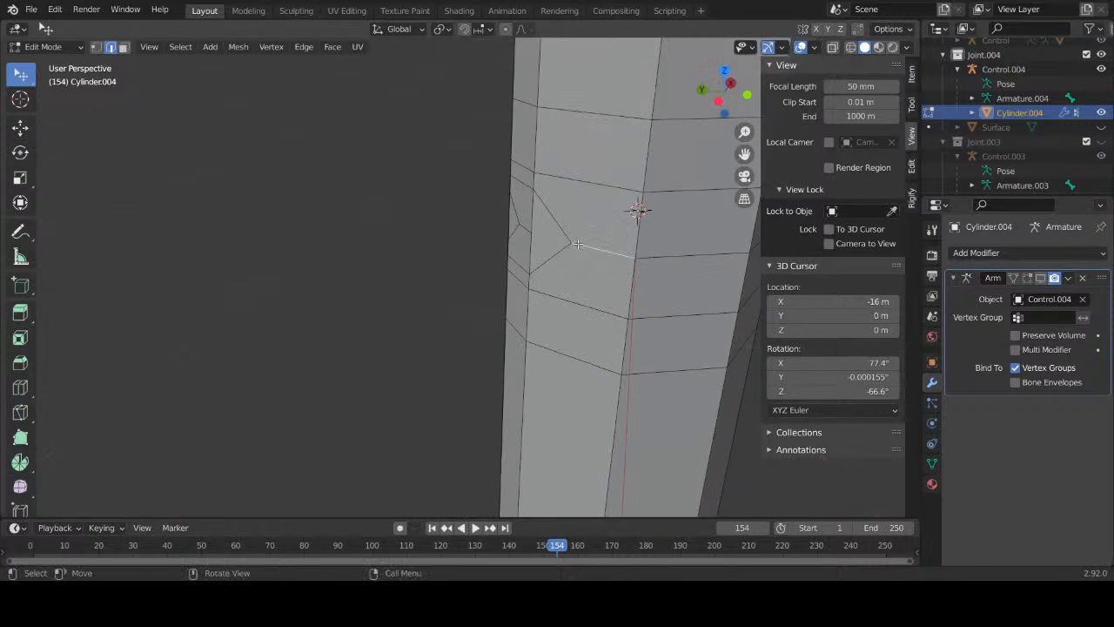
key(1)
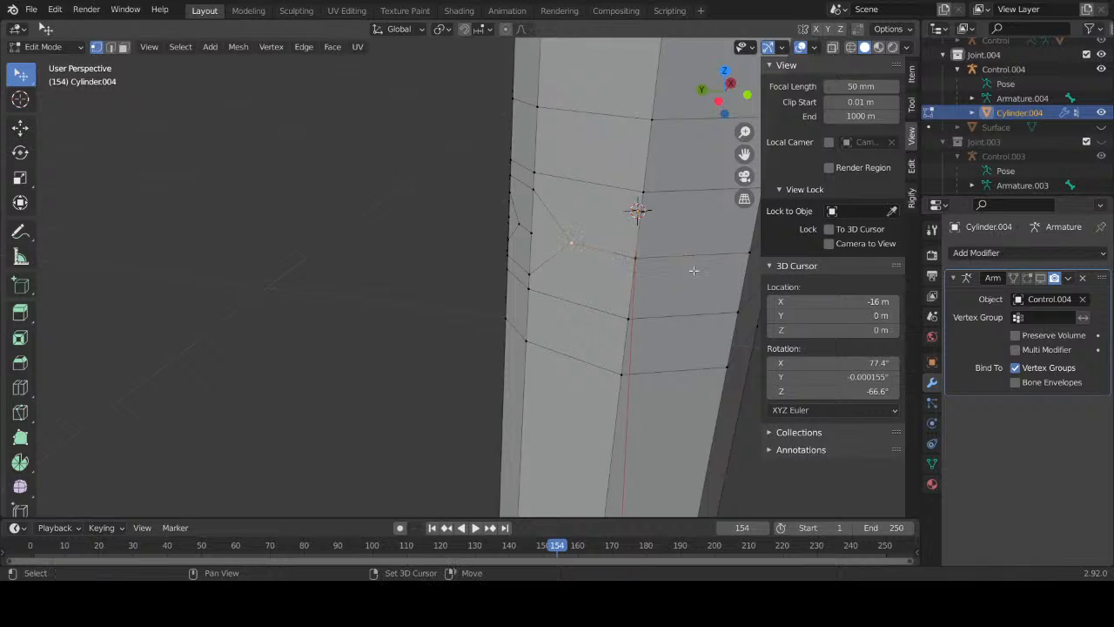
key(m)
key(l)
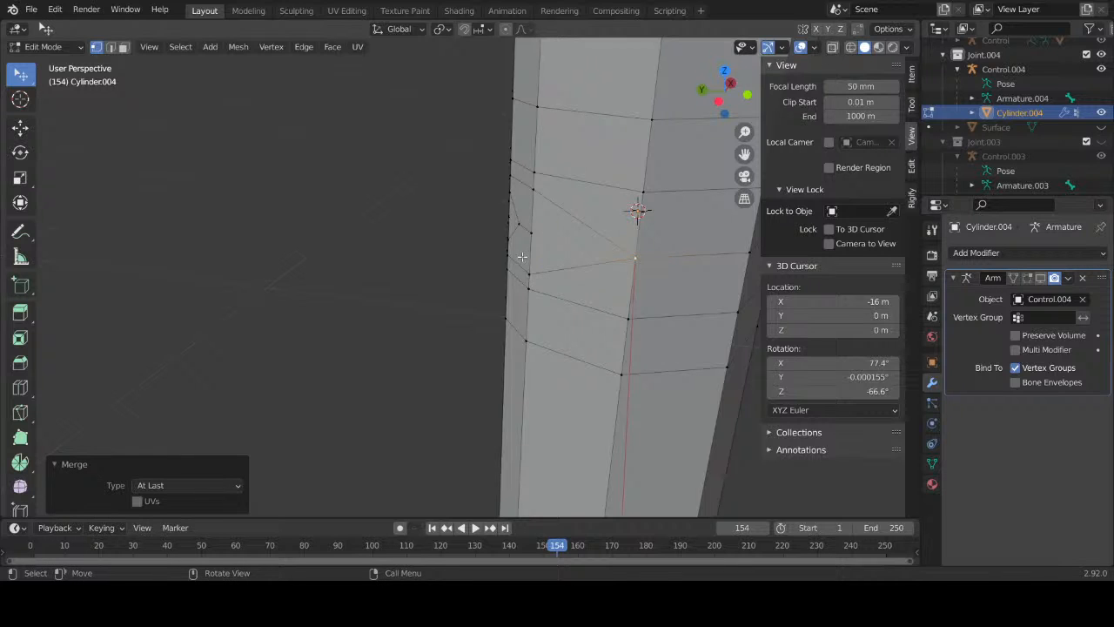
Step: Merge the inner bevel's tip vertex on the same side into its neighbouring vertical-edge vertex, using At Last
middle_drag(522, 257, 642, 245)
click(525, 226)
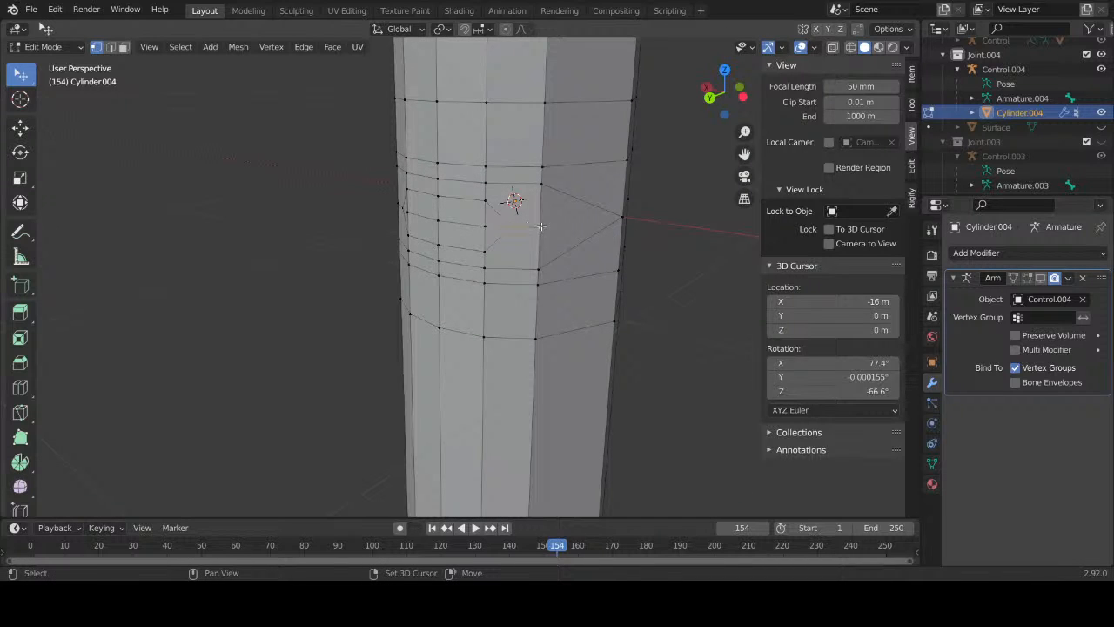
key(m)
key(l)
Step: Merge the inner and outer bevel tip vertices on the opposite side into their neighbouring vertical-edge vertices, using At Last
middle_drag(538, 224, 384, 229)
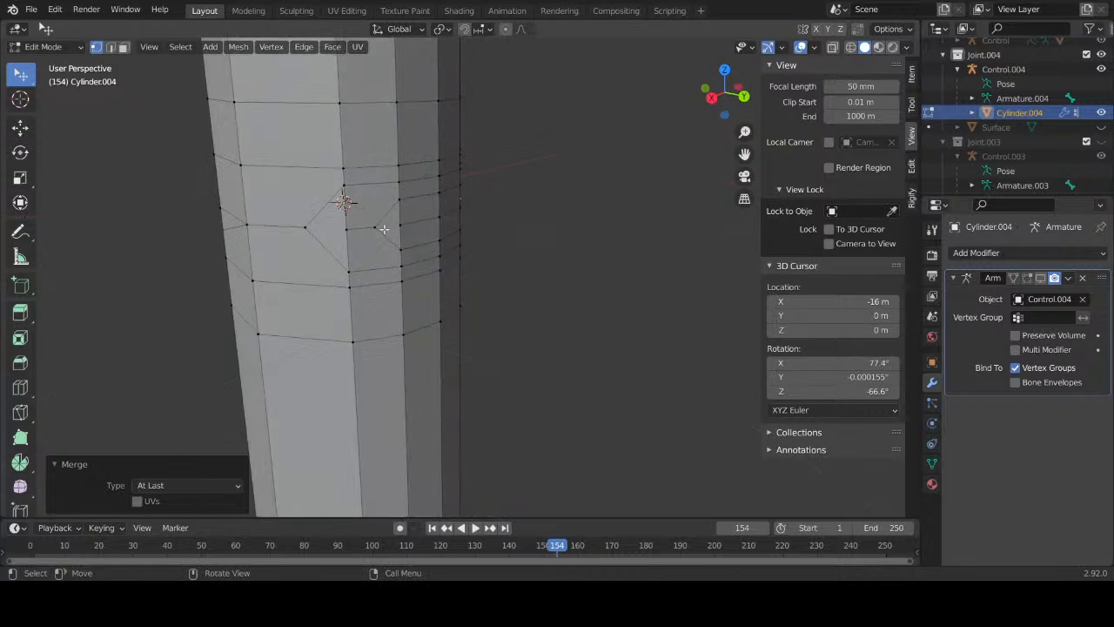
click(373, 226)
shift+click(345, 231)
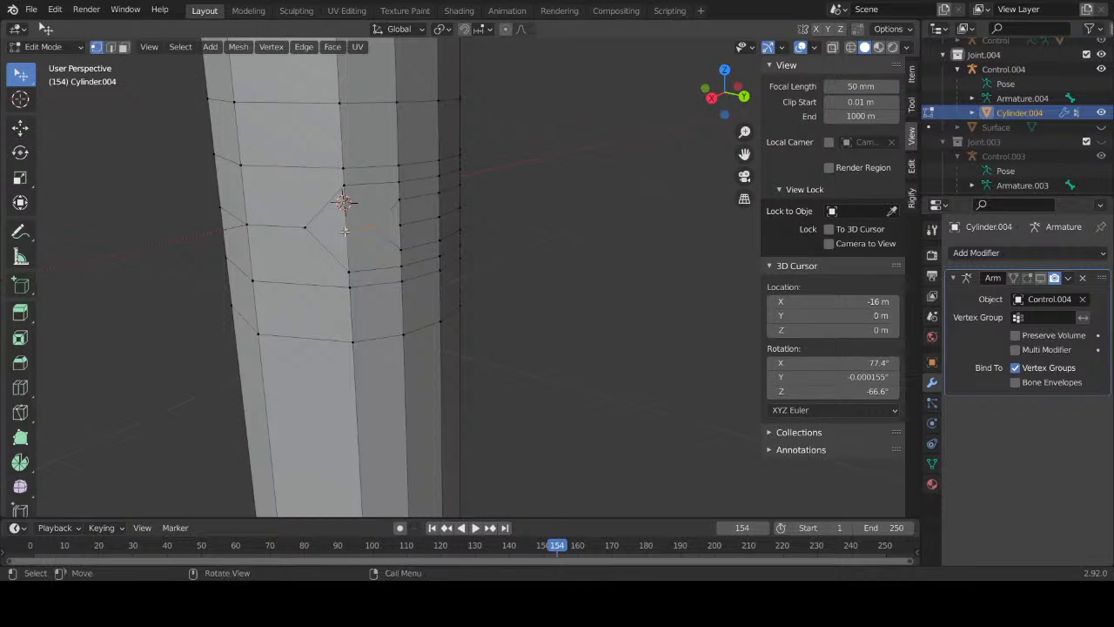
key(m)
key(l)
mouse_move(535, 272)
middle_down()
mouse_move(566, 251)
mouse_move(593, 294)
mouse_move(535, 270)
middle_up()
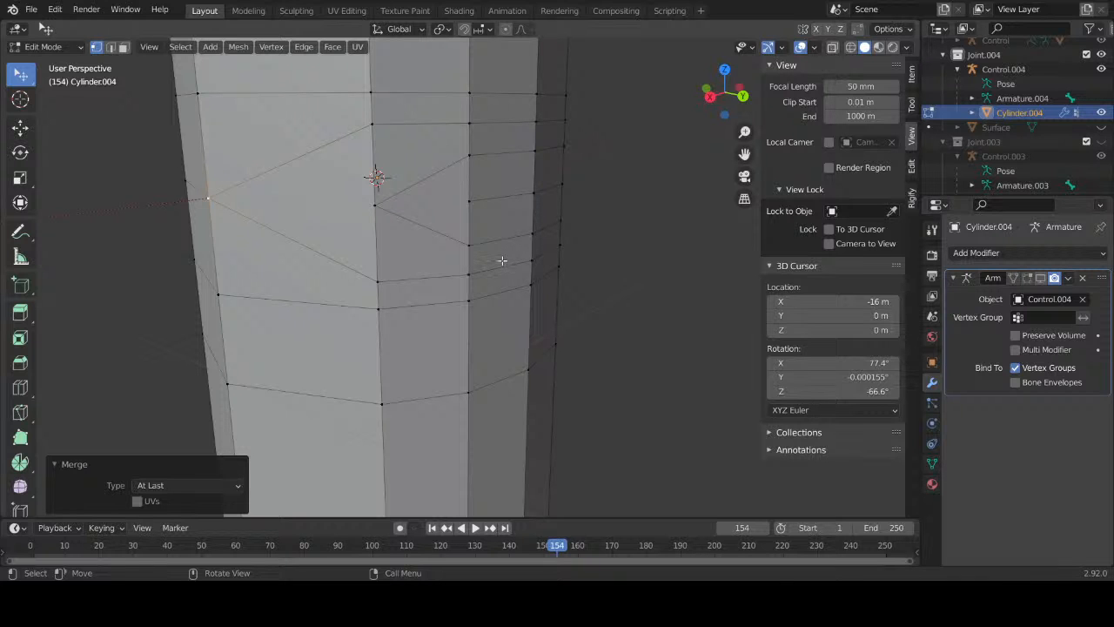
Step: Try to dissolve the vertices of the full edge loop just above the bevelled area
middle_drag(512, 251, 466, 280)
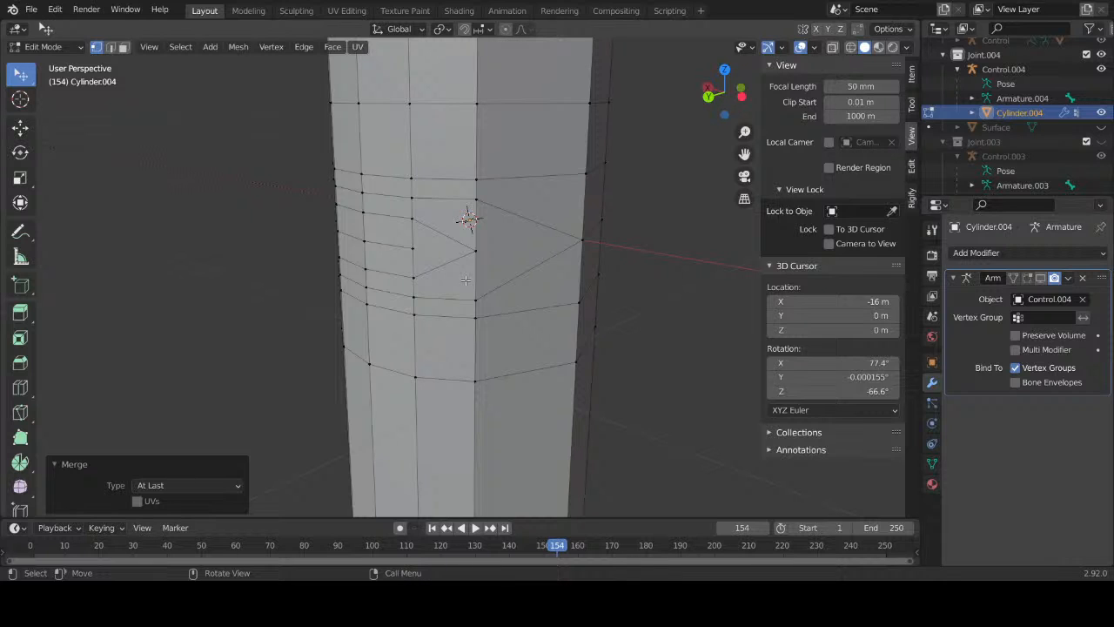
alt+click(522, 182)
right_click(461, 495)
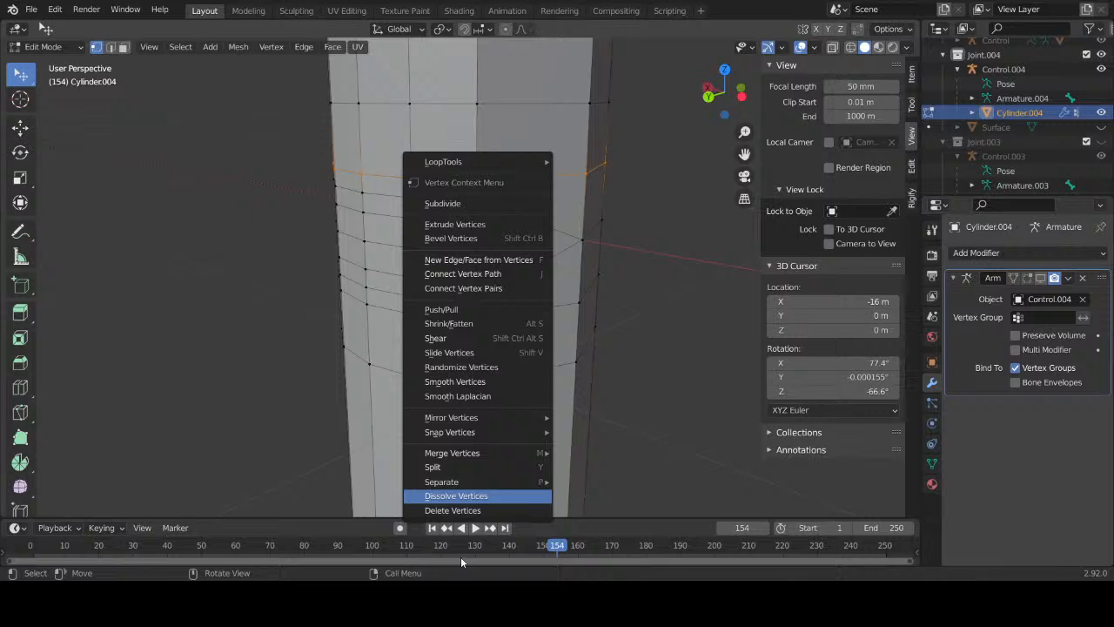
click(456, 495)
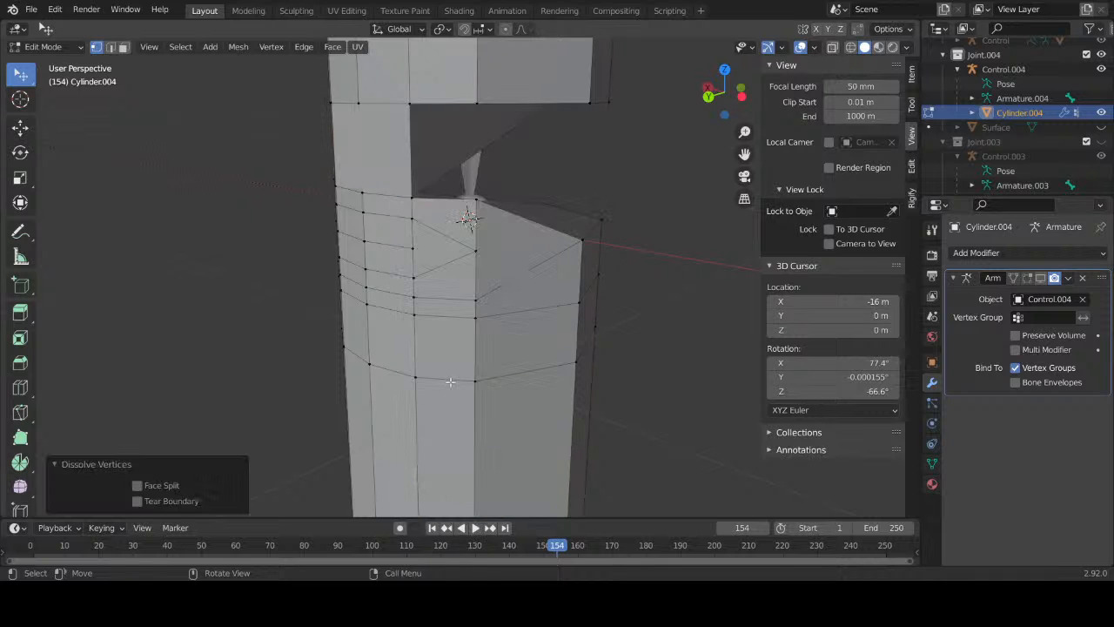
key(ctrl+z)
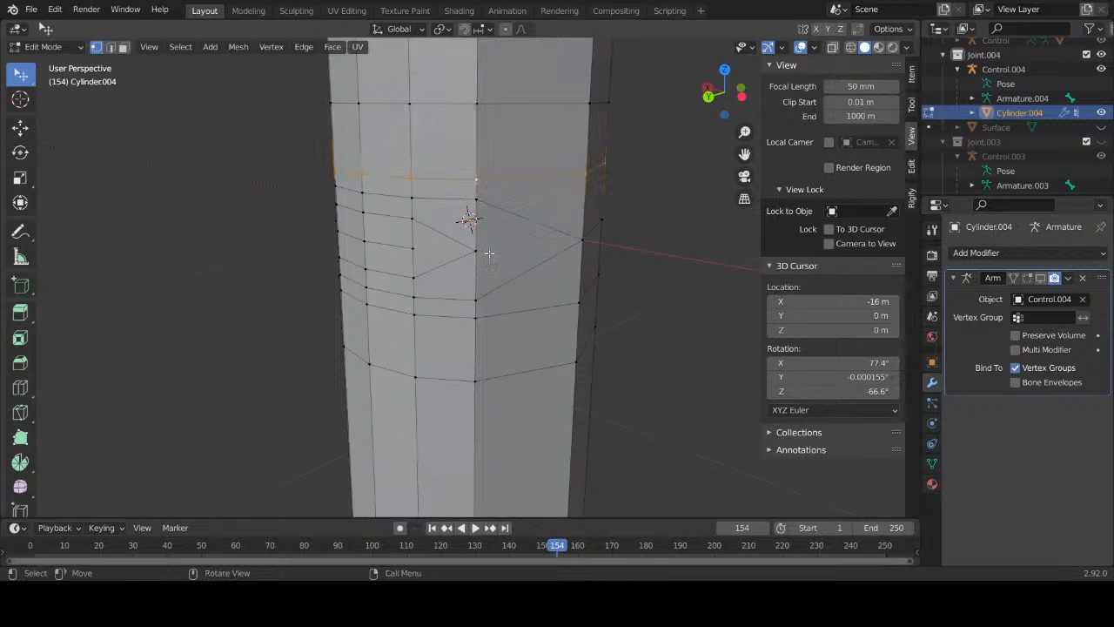
Step: Dissolve the full edge loops directly above and directly below the bevelled area in edge select mode
key(2)
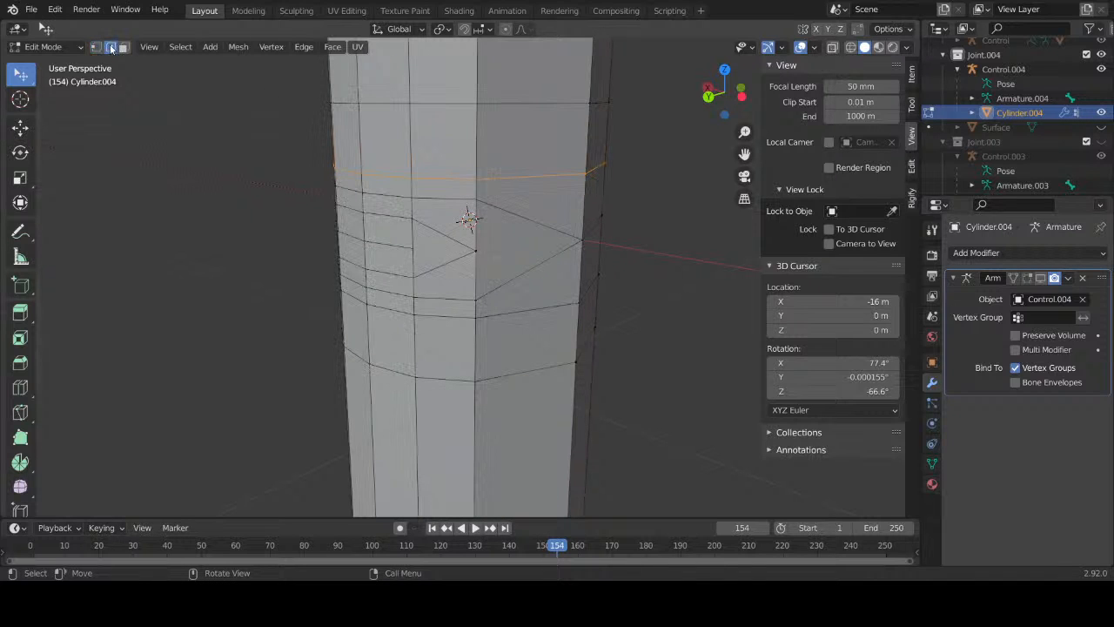
right_click(535, 178)
click(474, 549)
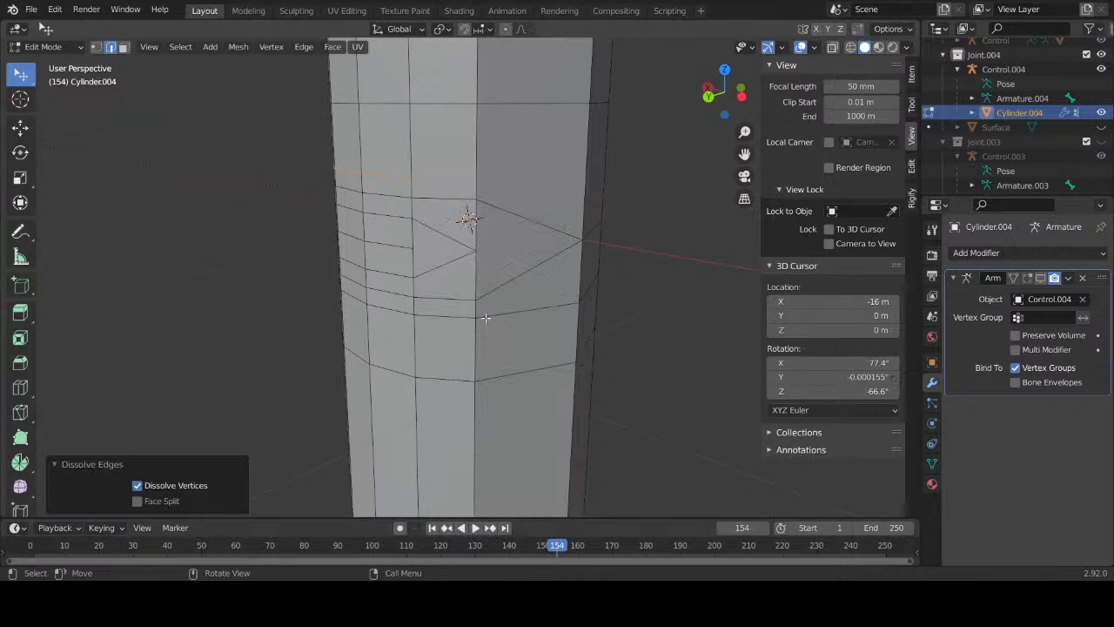
alt+click(485, 313)
right_click(486, 316)
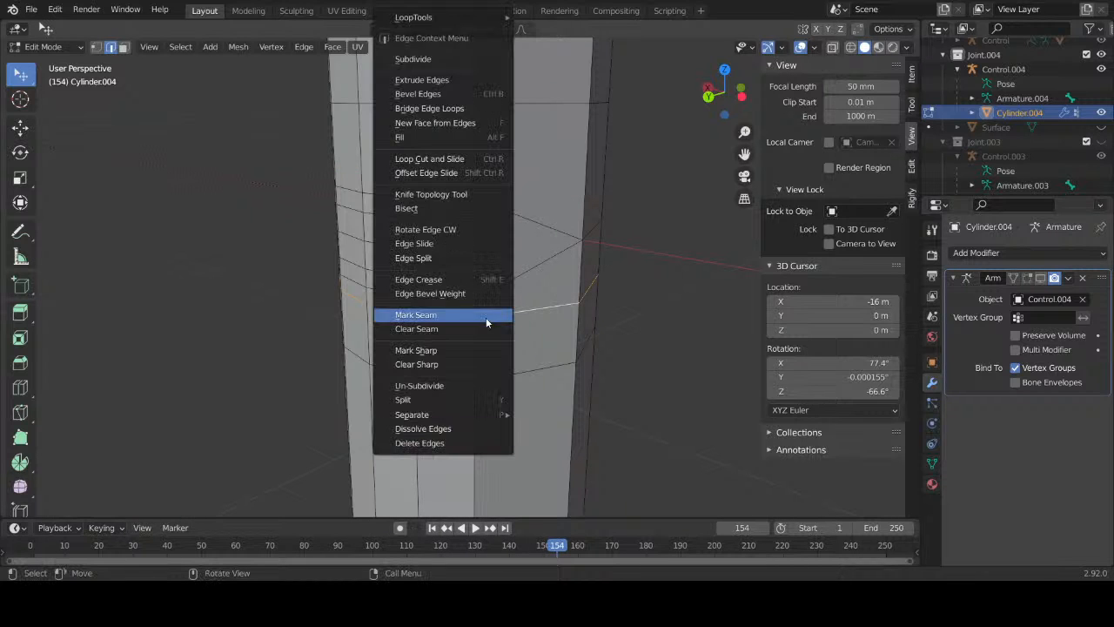
click(474, 425)
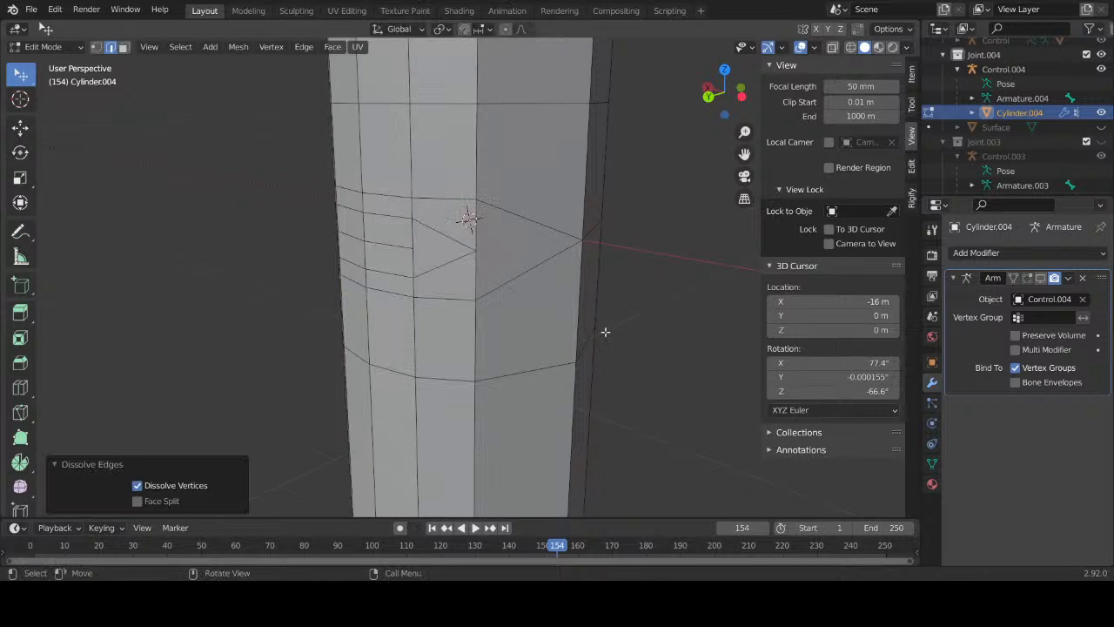
Step: Add five evenly spaced loop cuts between the bevelled area's lower edge and the next full edge loop below it
middle_drag(683, 340, 647, 335)
key(ctrl+r)
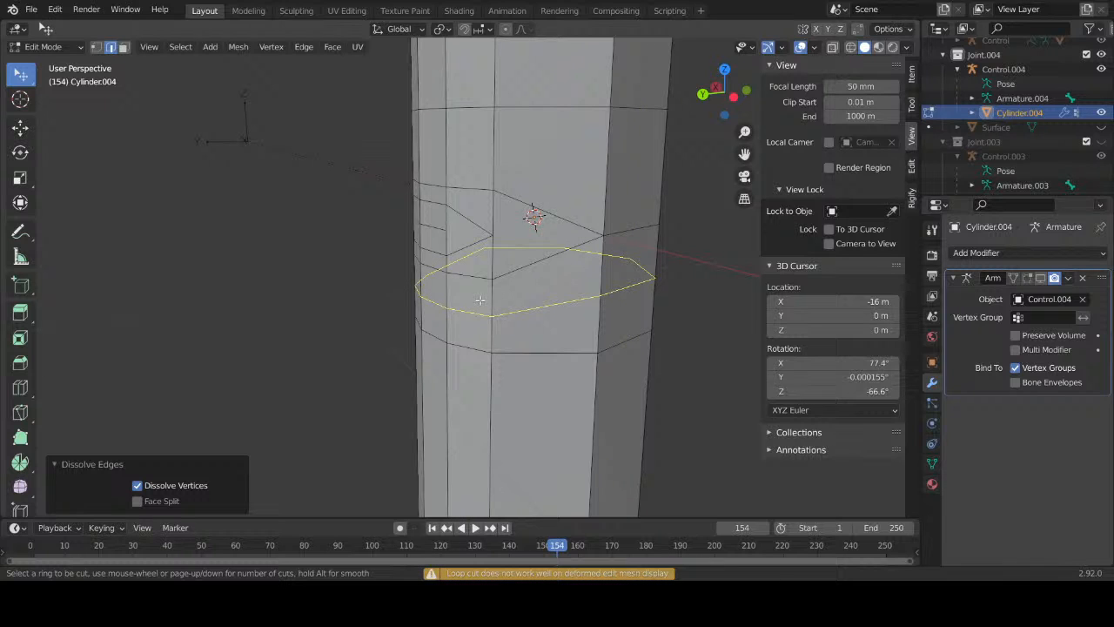
scroll(479, 300, up, 2)
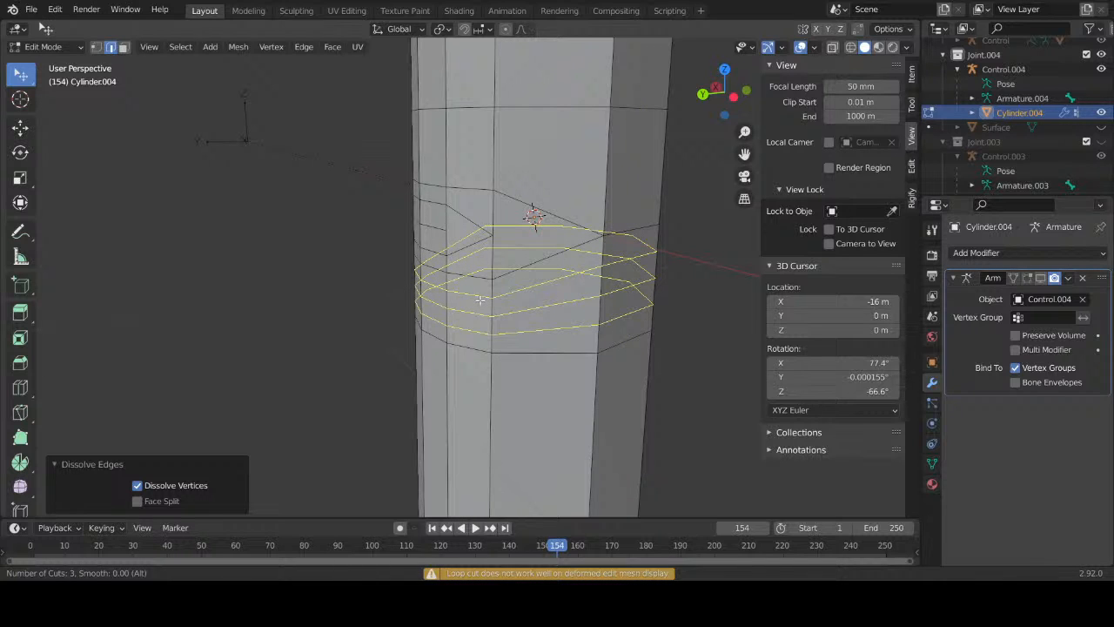
scroll(479, 299, up, 1)
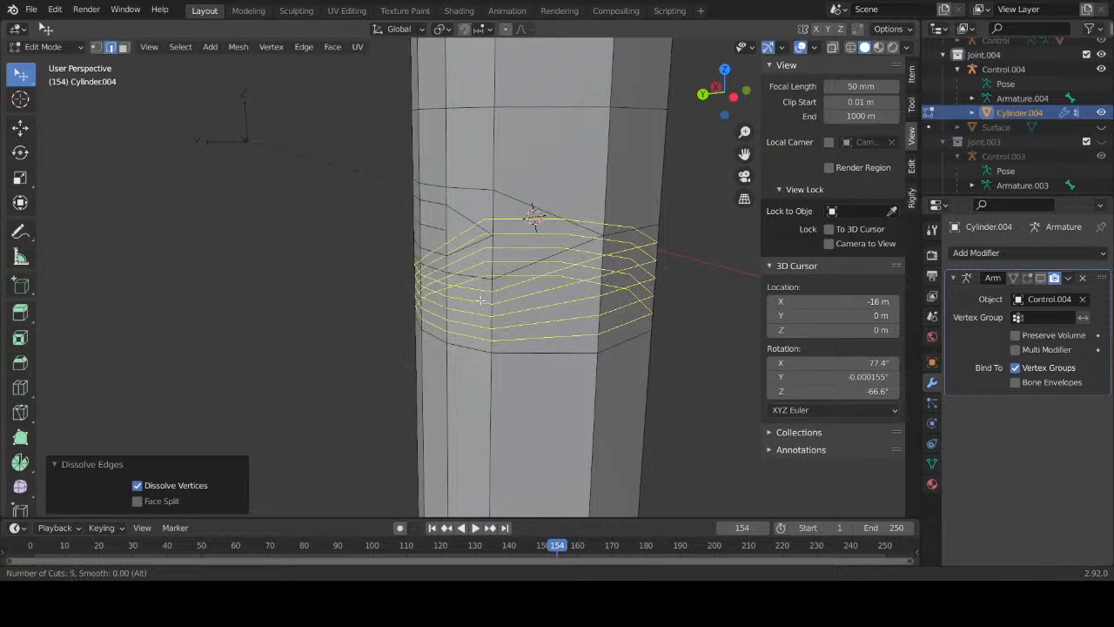
click(480, 300)
right_click(480, 299)
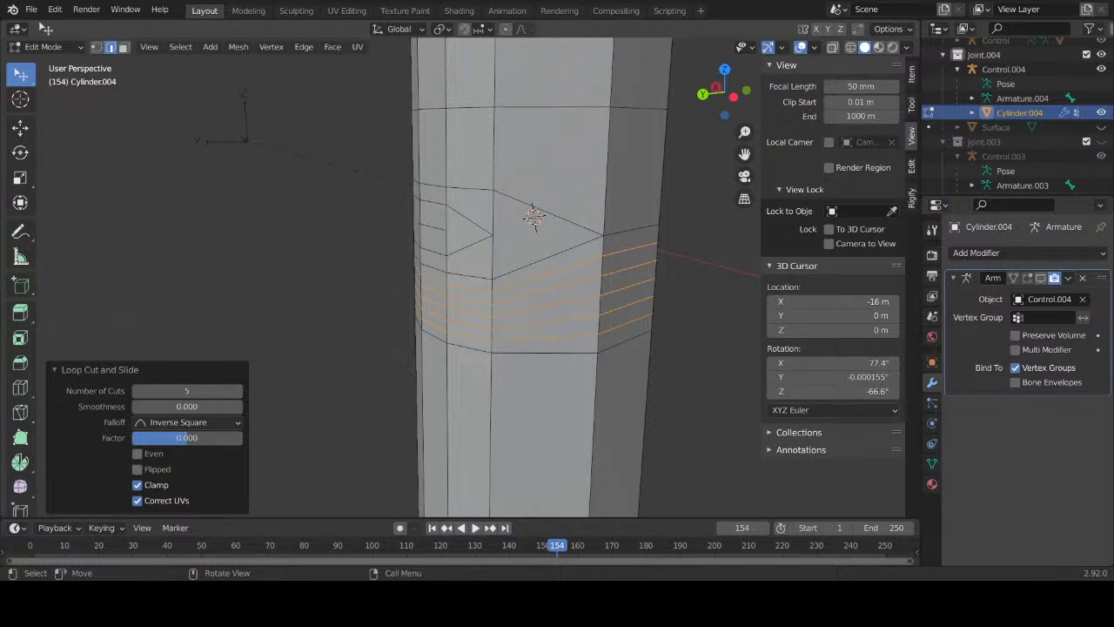
Step: Add five evenly spaced loop cuts between the bevelled area's upper edge and the next full edge loop above it
key(ctrl+r)
scroll(494, 145, up, 4)
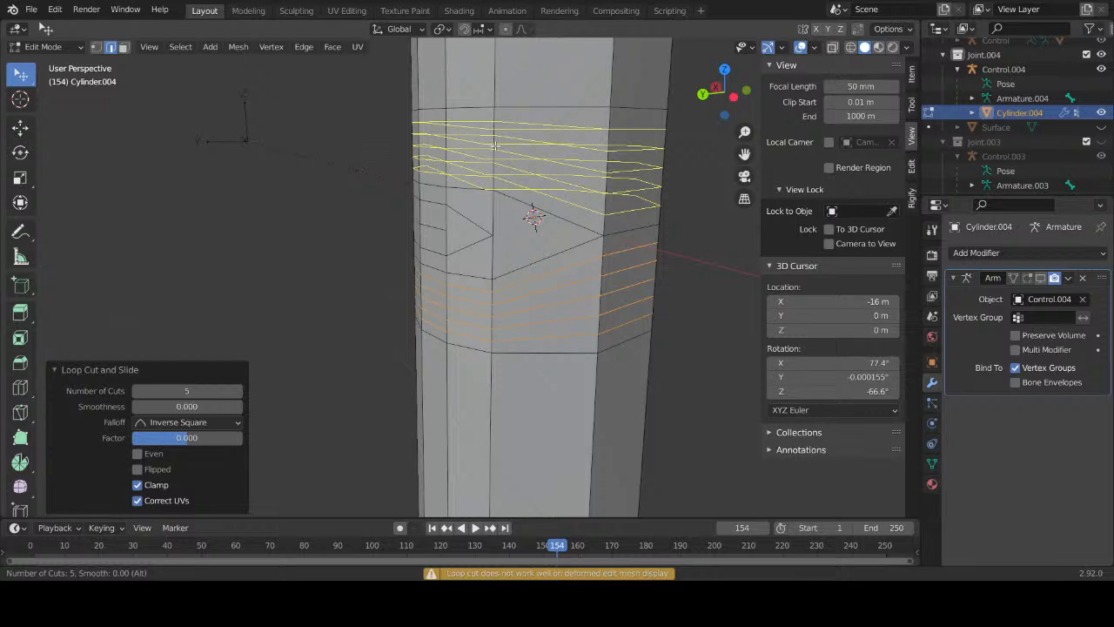
click(494, 145)
right_click(494, 146)
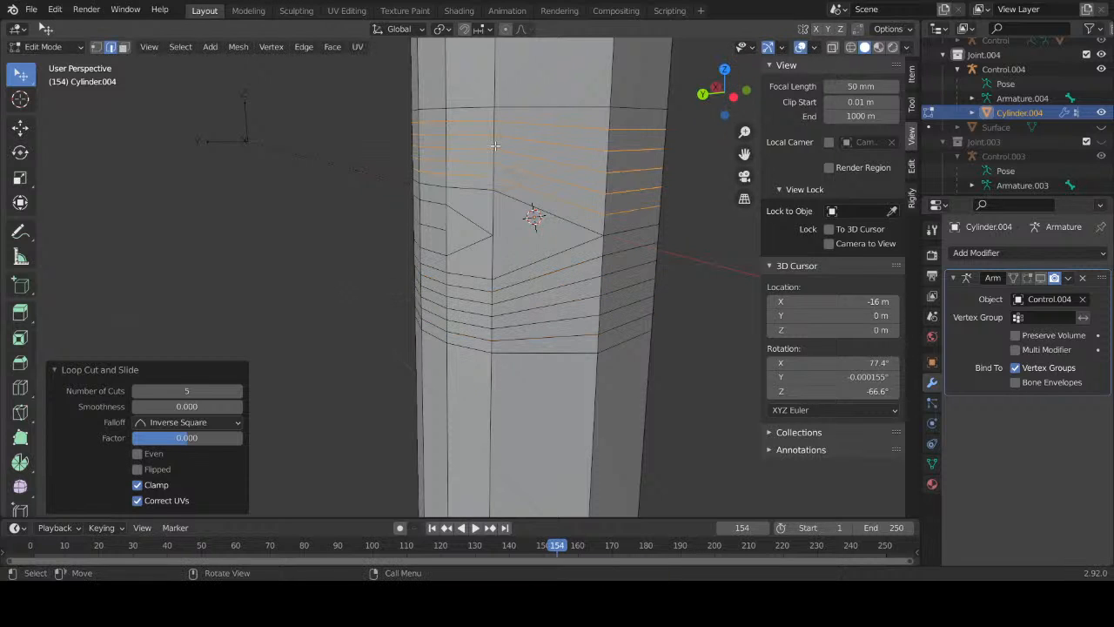
Step: Dissolve the four upper new edge loops above the bevelled area, keeping only the loop nearest to it
alt+click(589, 192)
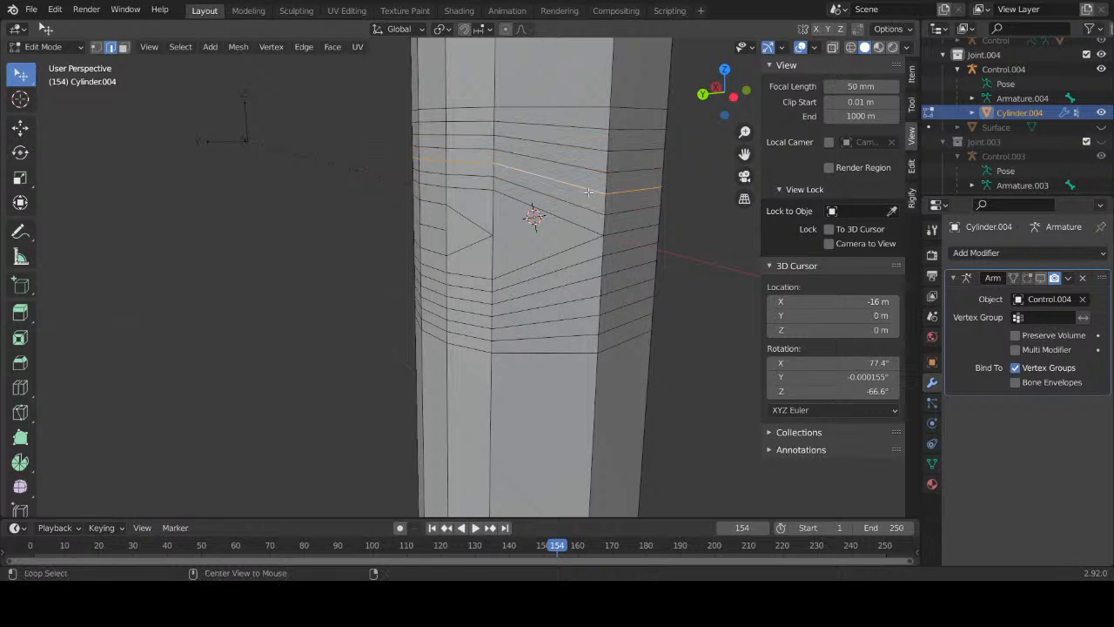
alt+shift+click(588, 171)
alt+shift+click(586, 152)
alt+shift+click(587, 130)
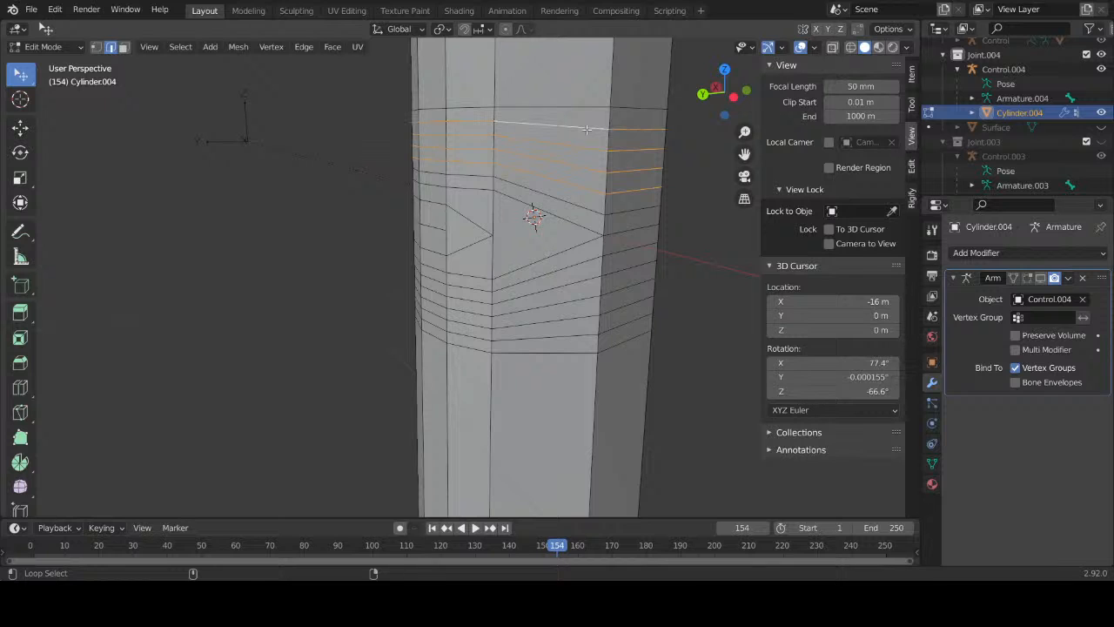
right_click(539, 428)
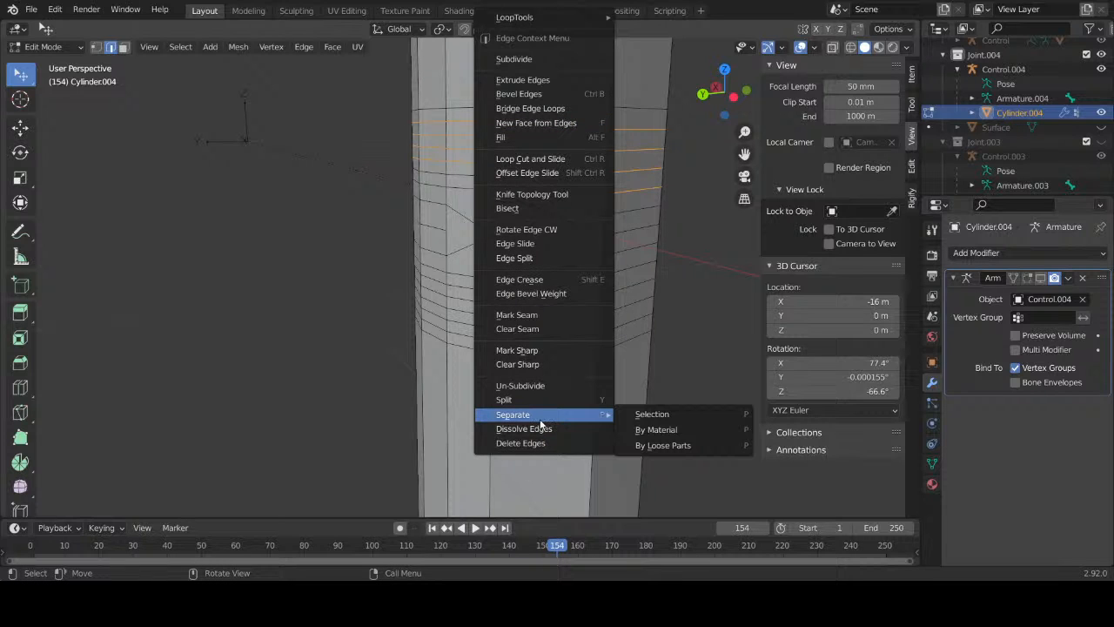
click(538, 428)
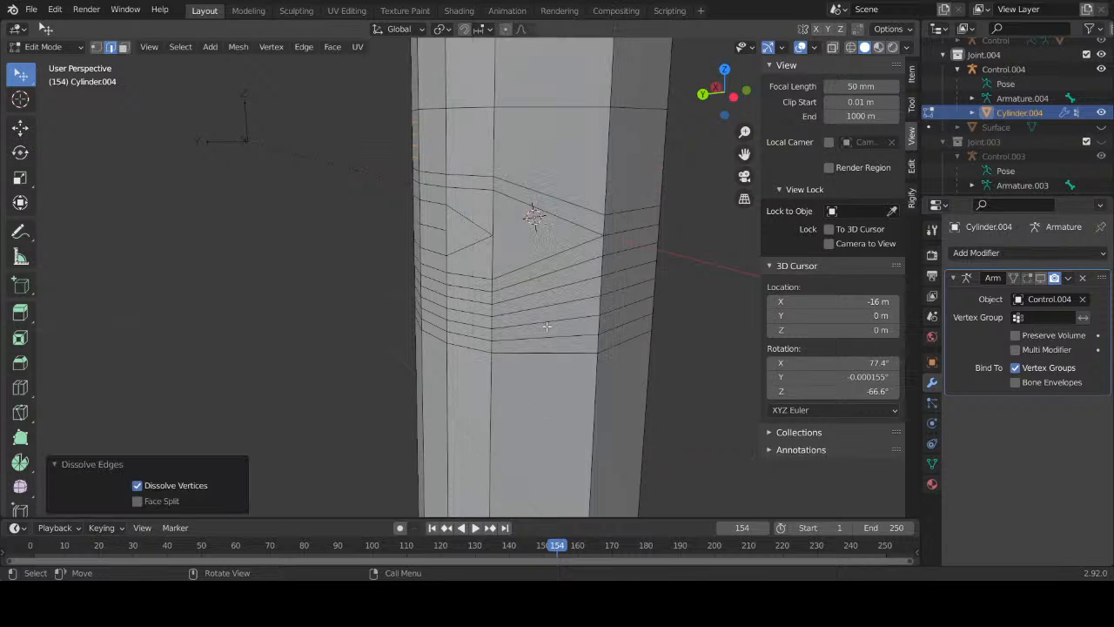
Step: Dissolve the four lower new edge loops below the bevelled area, keeping only the loop nearest to it
click(543, 293)
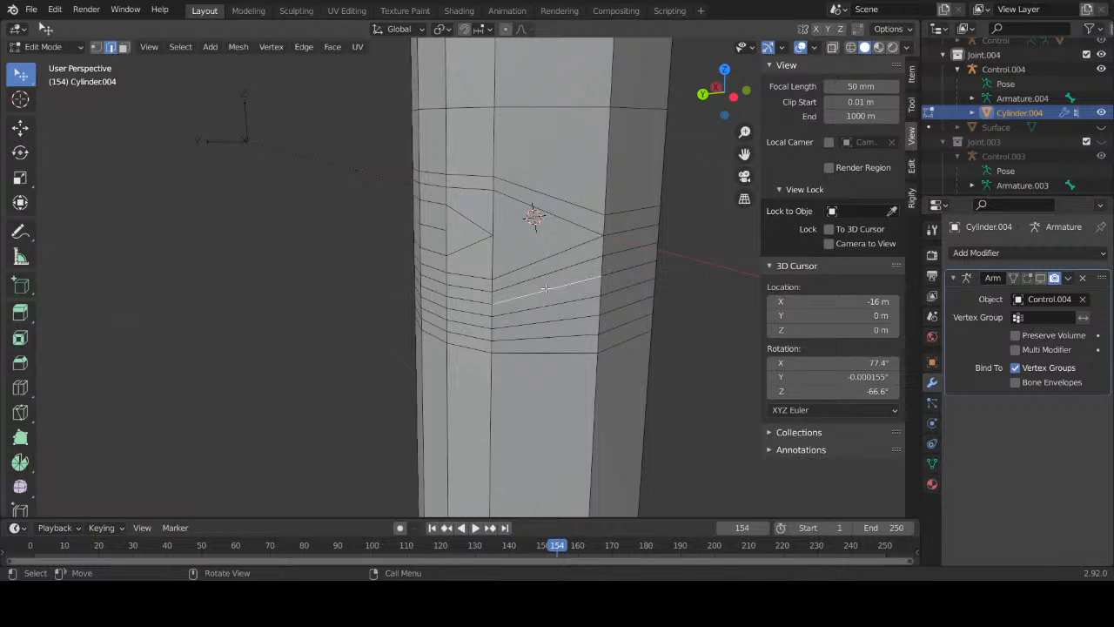
shift+click(547, 308)
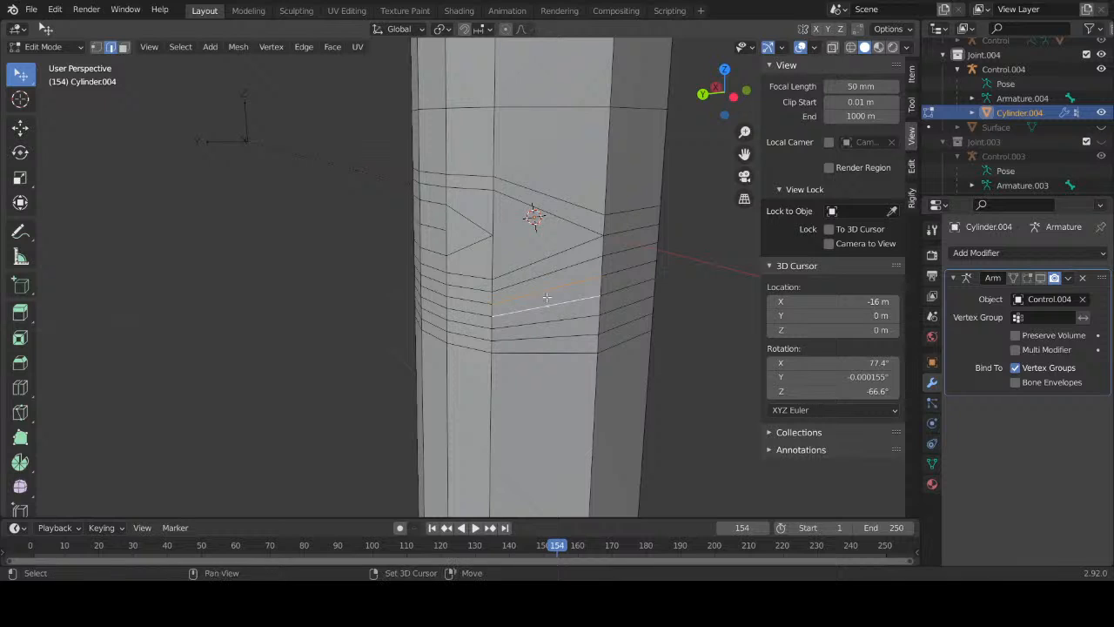
shift+click(547, 291)
alt+shift+click(547, 290)
alt+shift+click(549, 307)
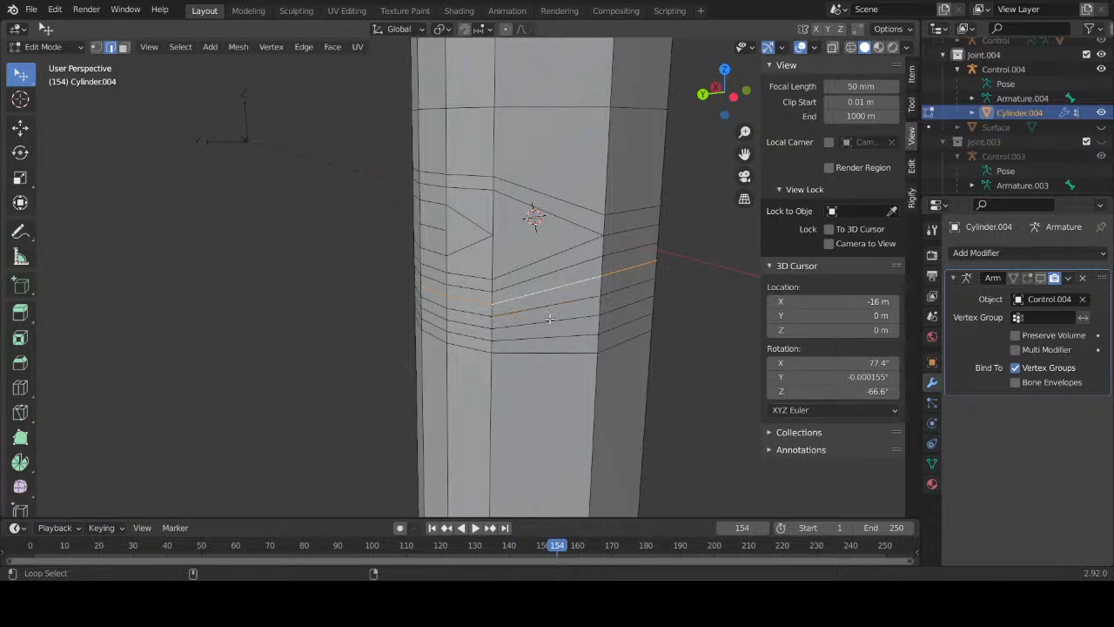
alt+shift+click(549, 311)
alt+shift+click(550, 324)
alt+shift+click(548, 336)
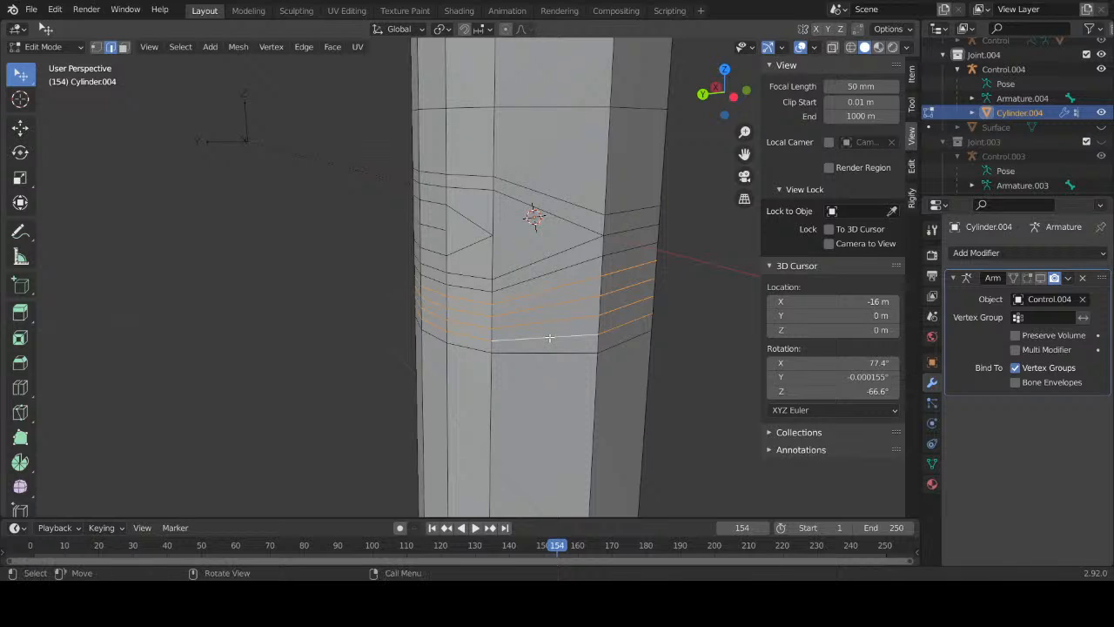
right_click(549, 338)
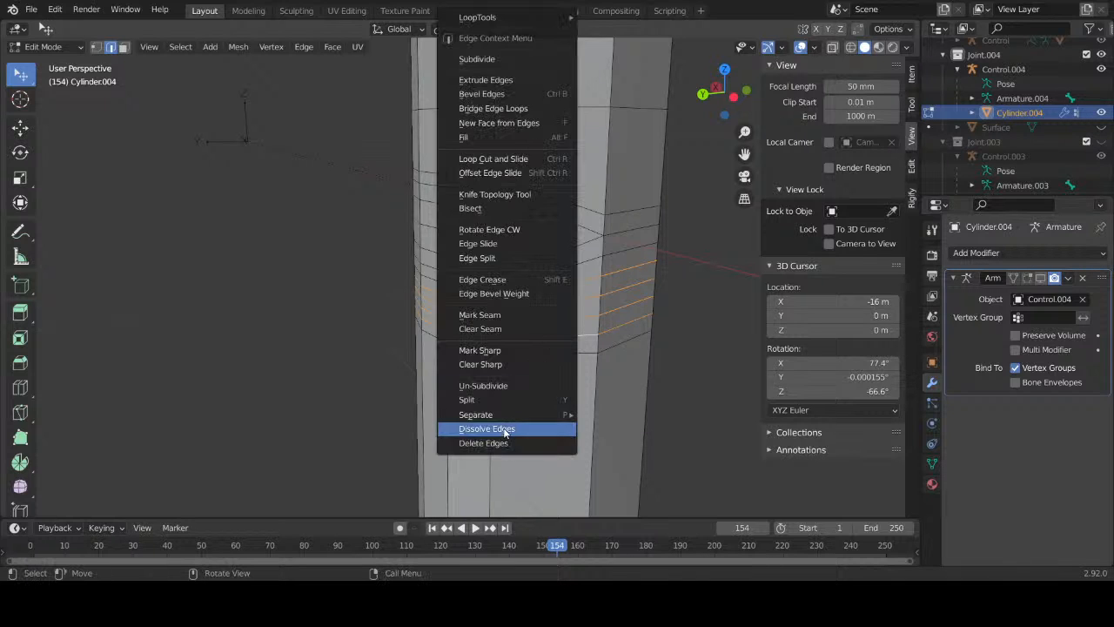
click(486, 428)
Step: Return to Object Mode and parent the cylinder to its armature with automatic weights
middle_drag(629, 286, 662, 281)
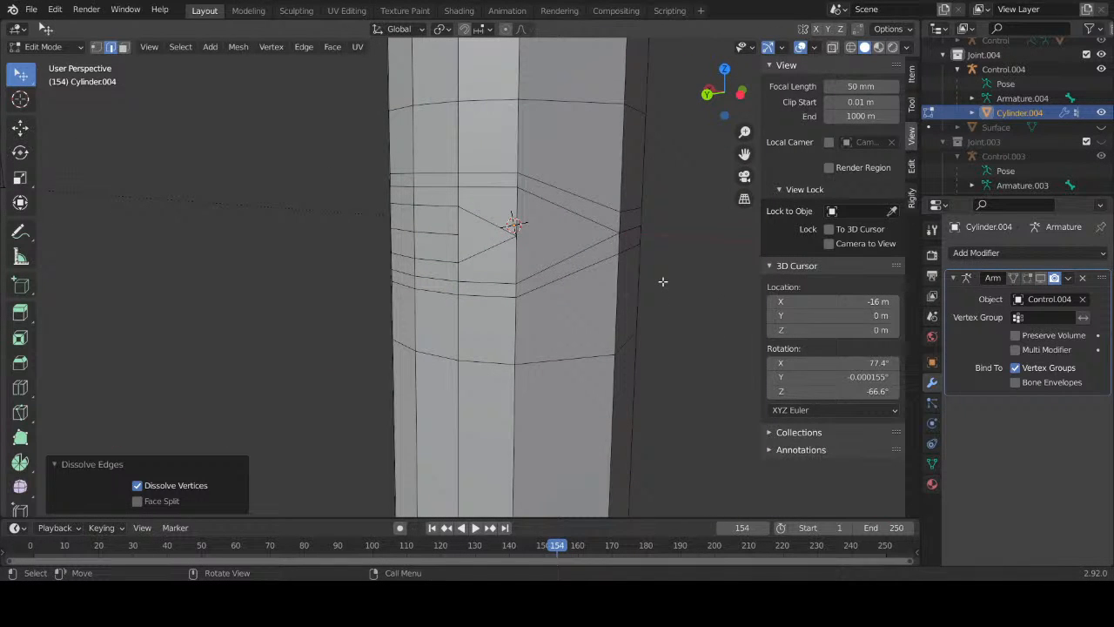
middle_drag(562, 251, 619, 285)
scroll(619, 285, down, 8)
key(Tab)
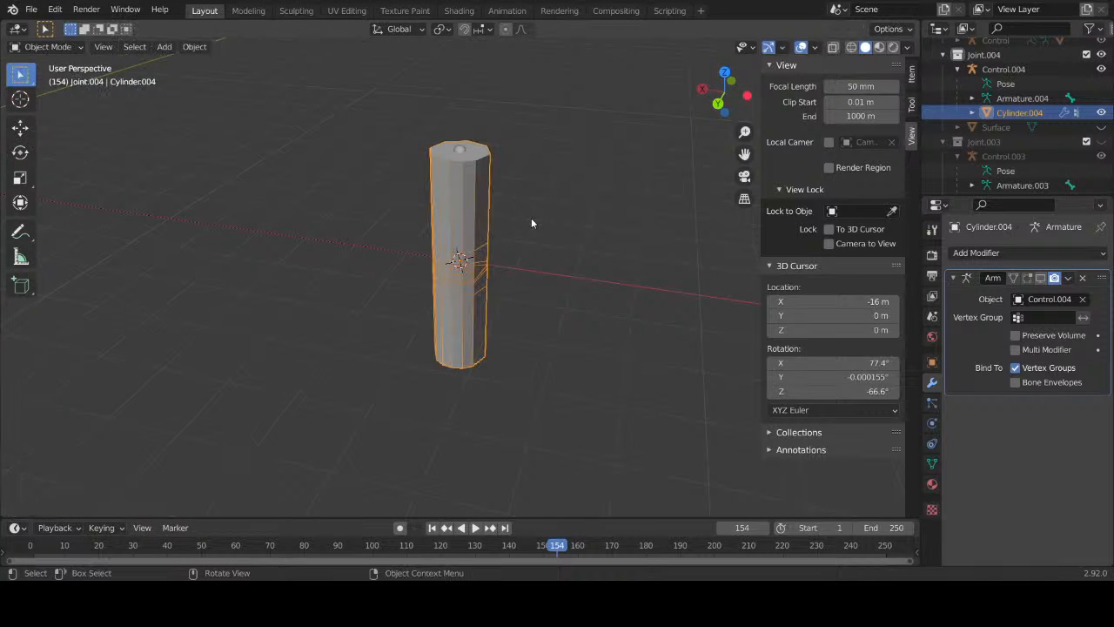
click(470, 165)
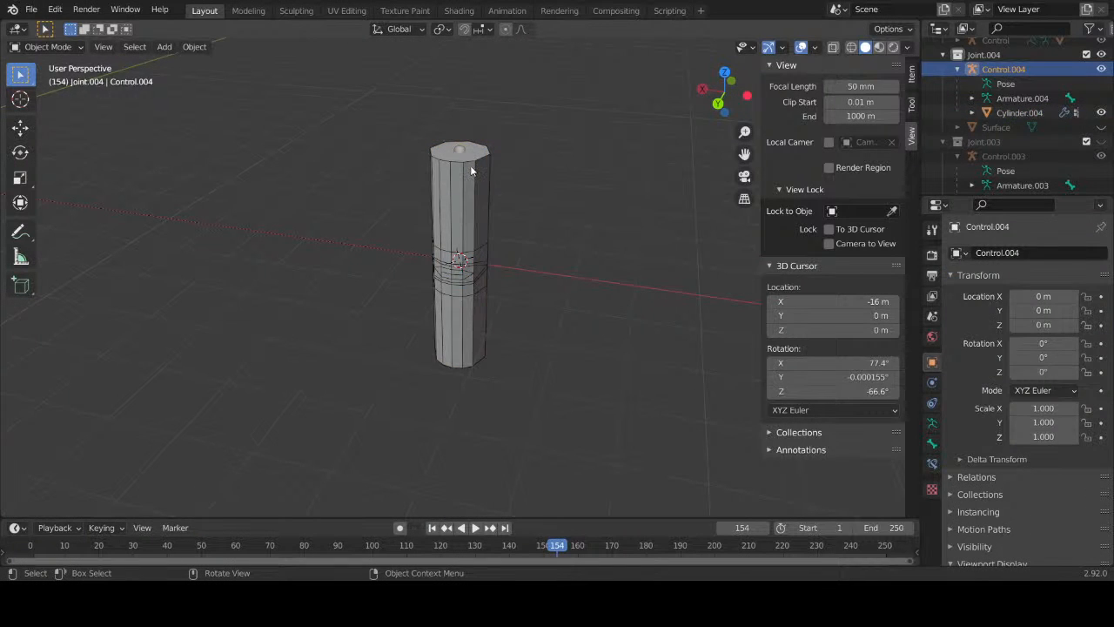
click(469, 160)
click(465, 153)
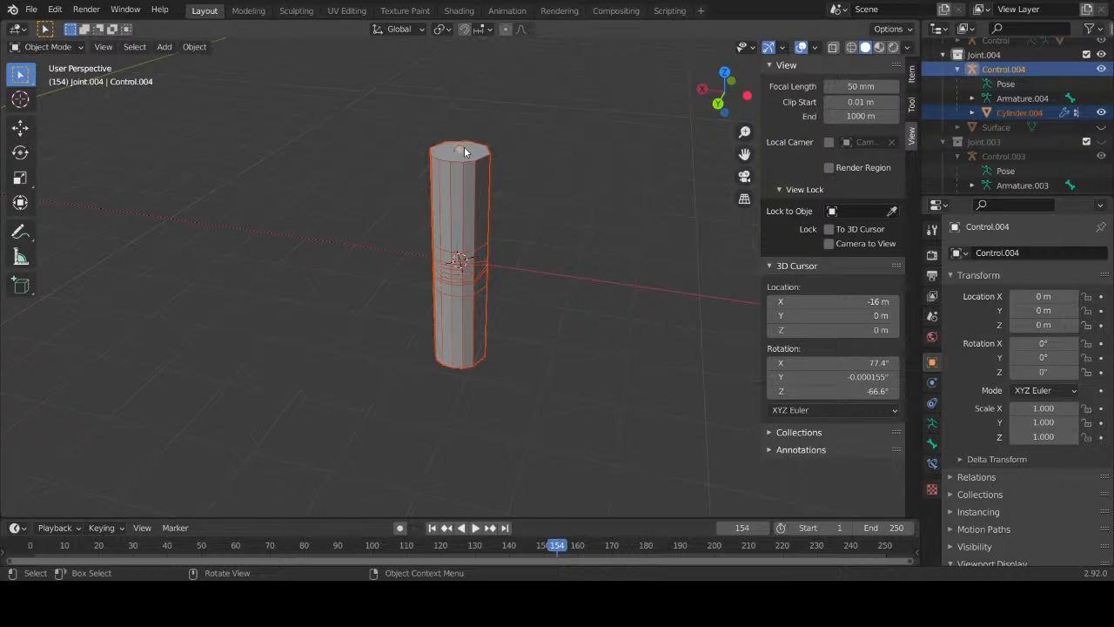
key(ctrl+p)
click(464, 147)
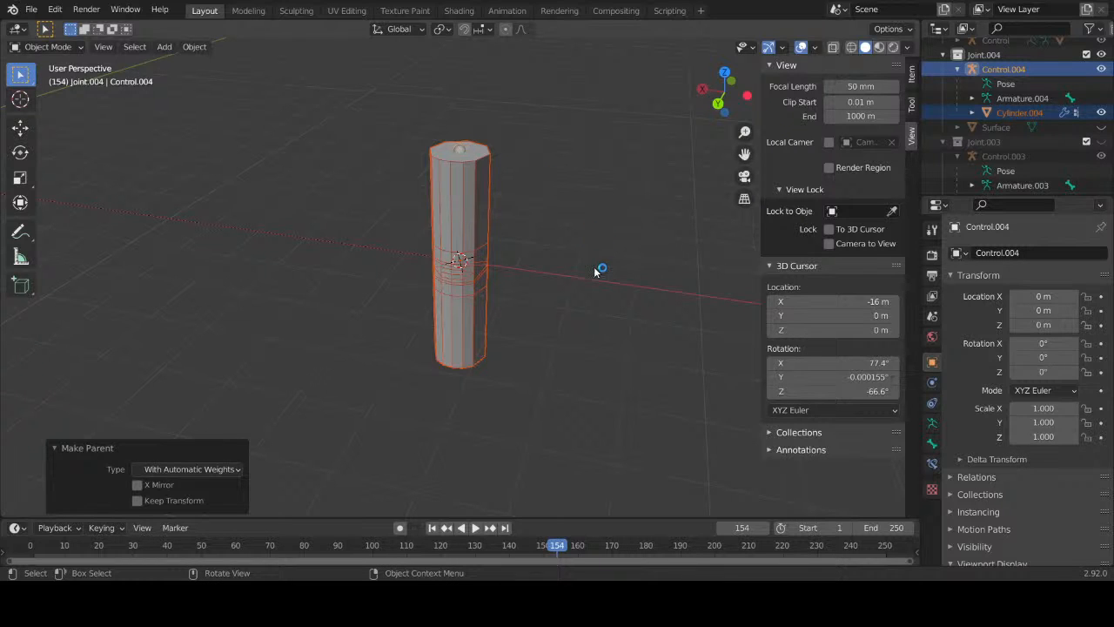
Step: Put the armature in Pose Mode and try to rotate the lower bone about the X axis
middle_drag(597, 269, 535, 377)
click(496, 403)
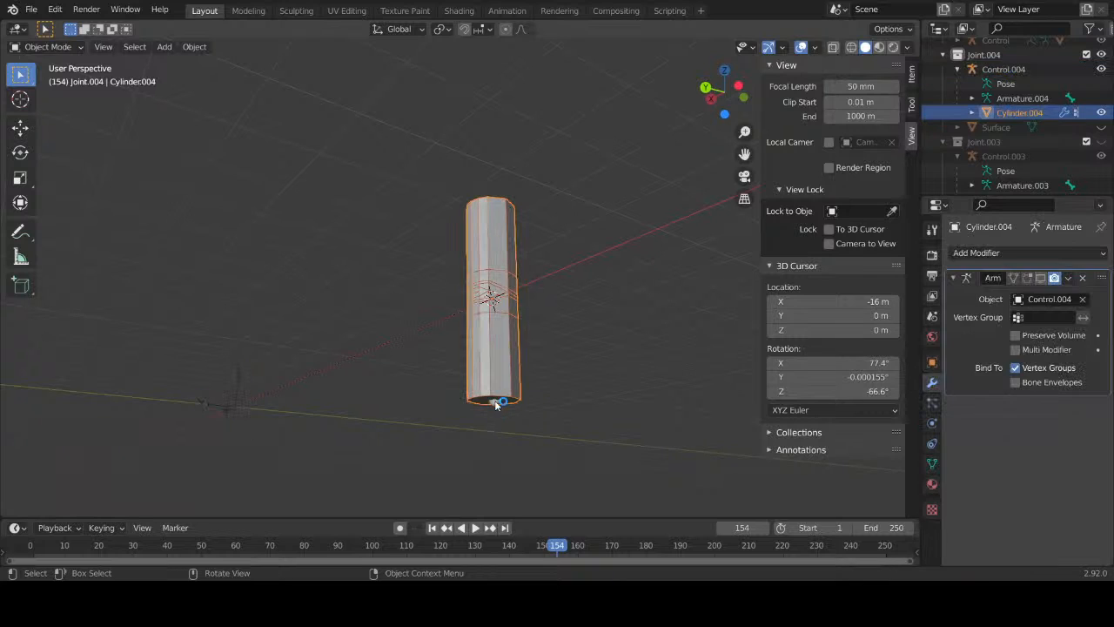
click(496, 403)
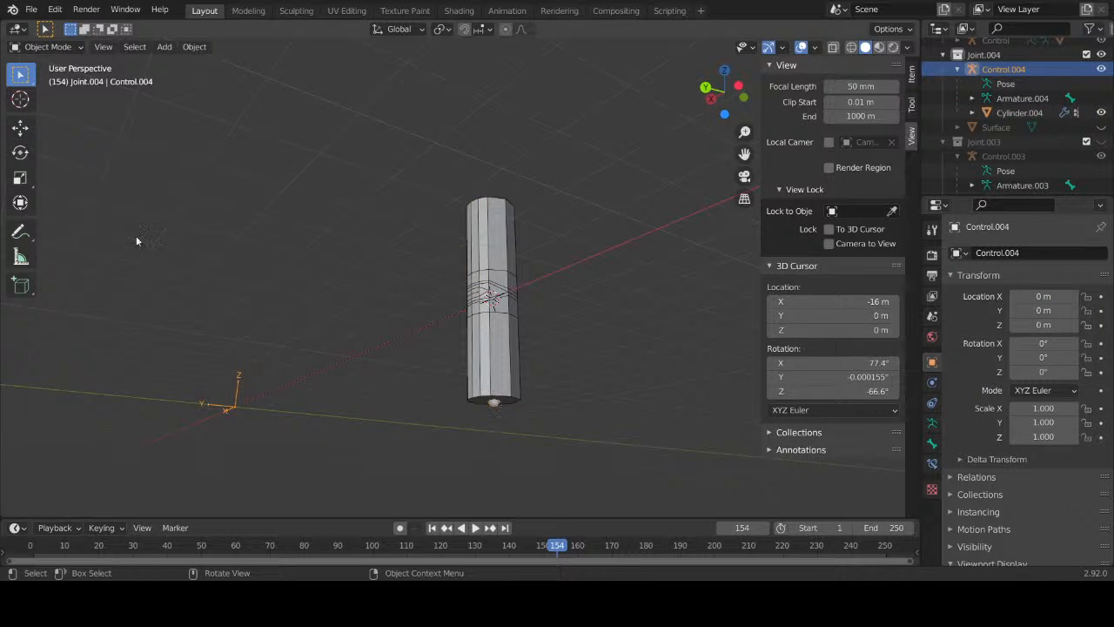
click(48, 47)
click(49, 94)
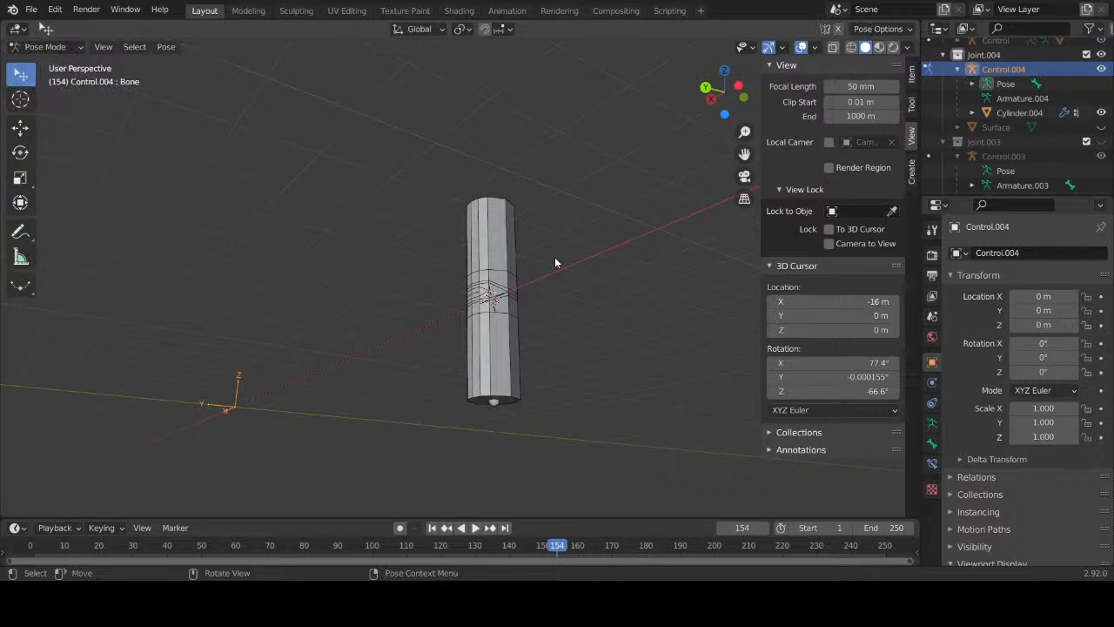
click(495, 404)
key(r)
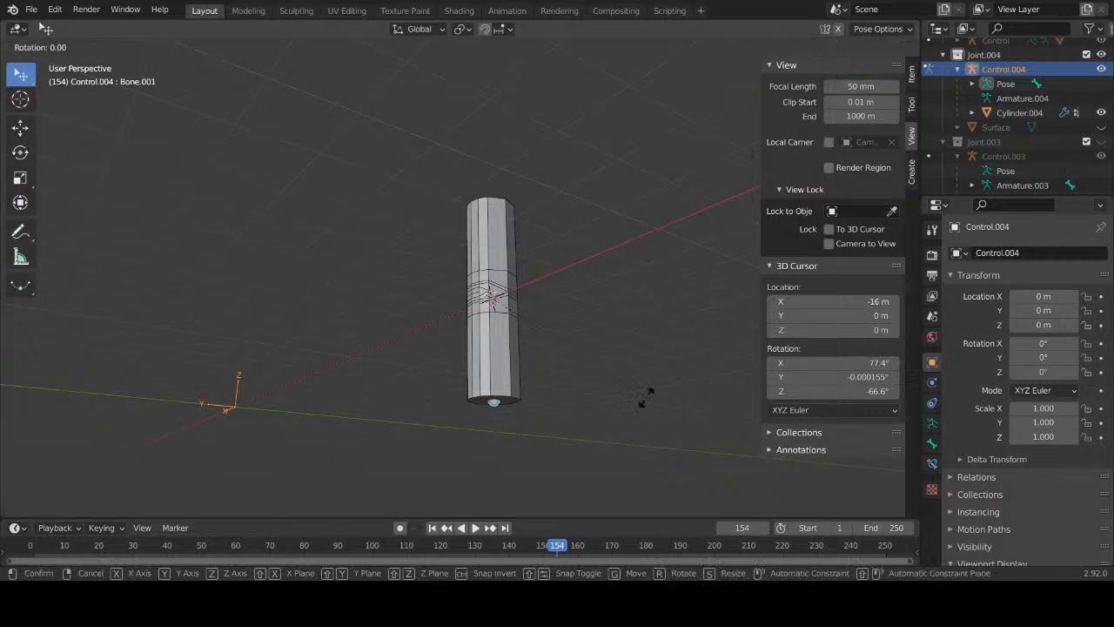
key(x)
click(727, 315)
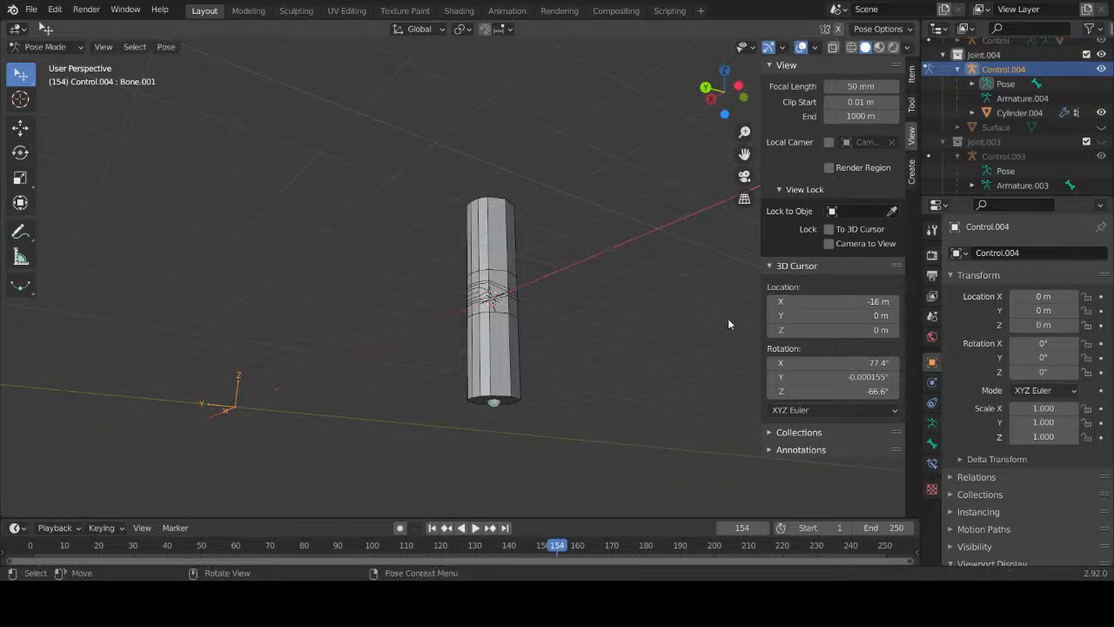
Step: Switch the armature back to Object Mode and parent the cylinder to it again with automatic weights
middle_drag(583, 258, 597, 306)
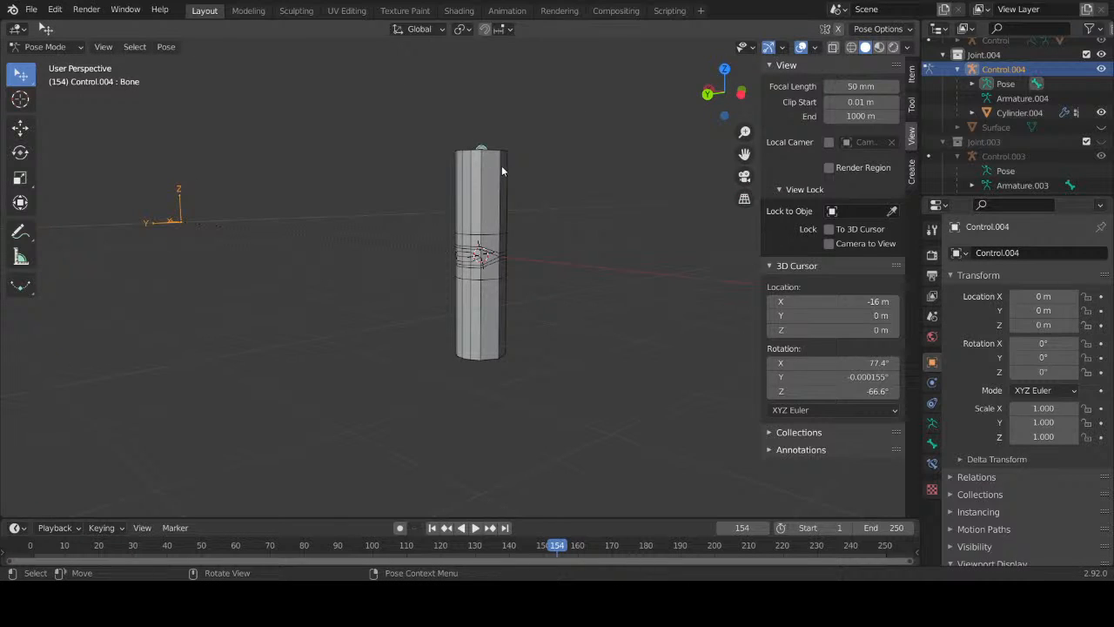
key(Tab)
click(47, 46)
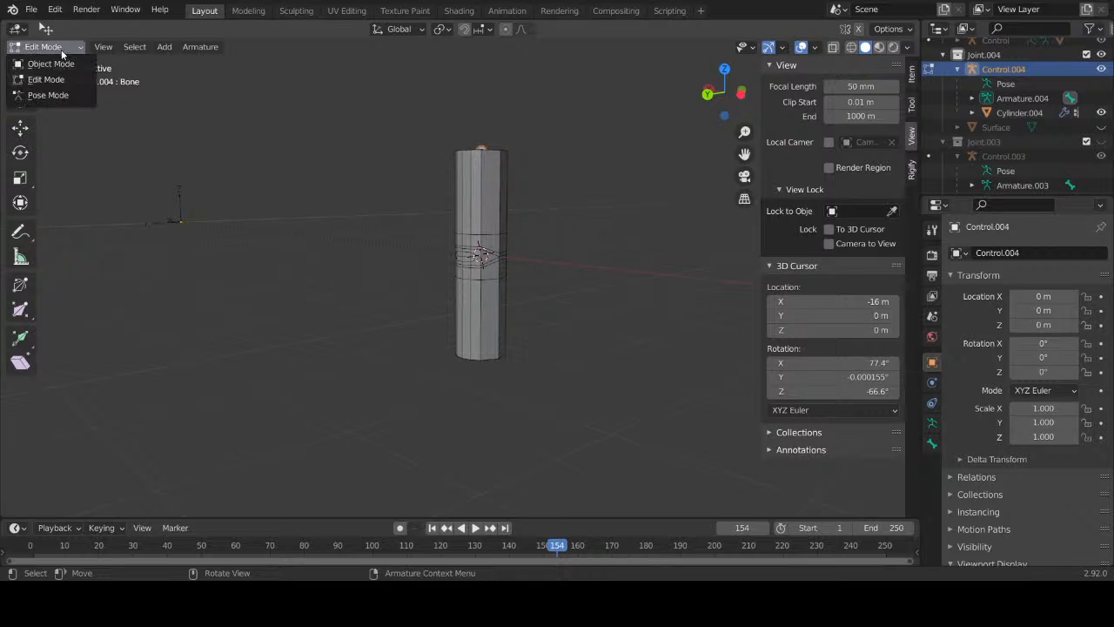
click(70, 61)
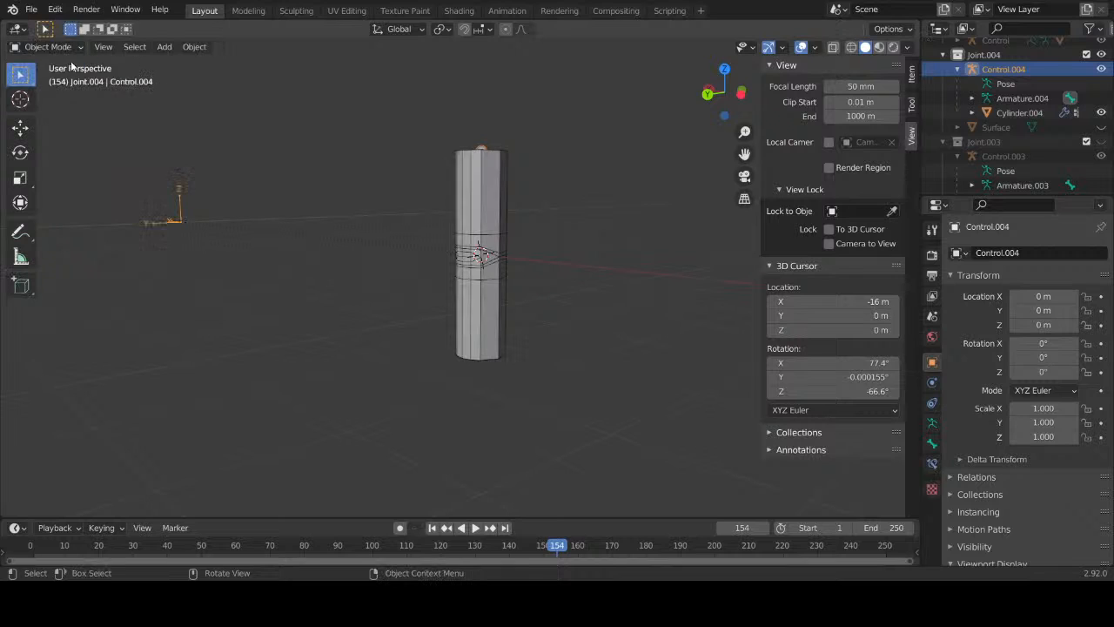
click(506, 169)
shift+click(481, 148)
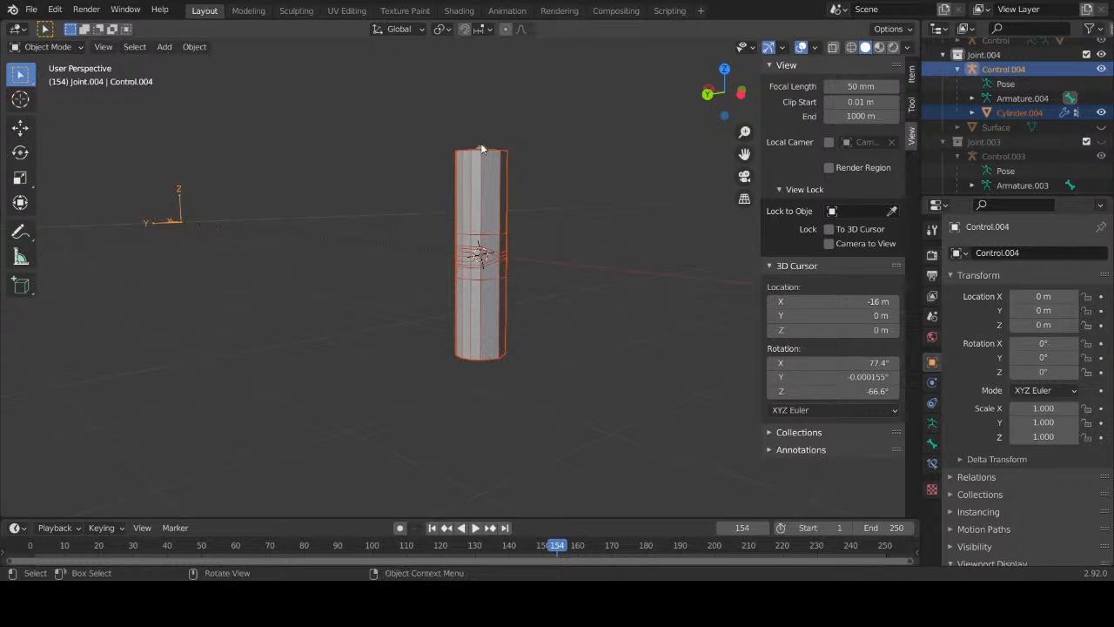
right_click(482, 148)
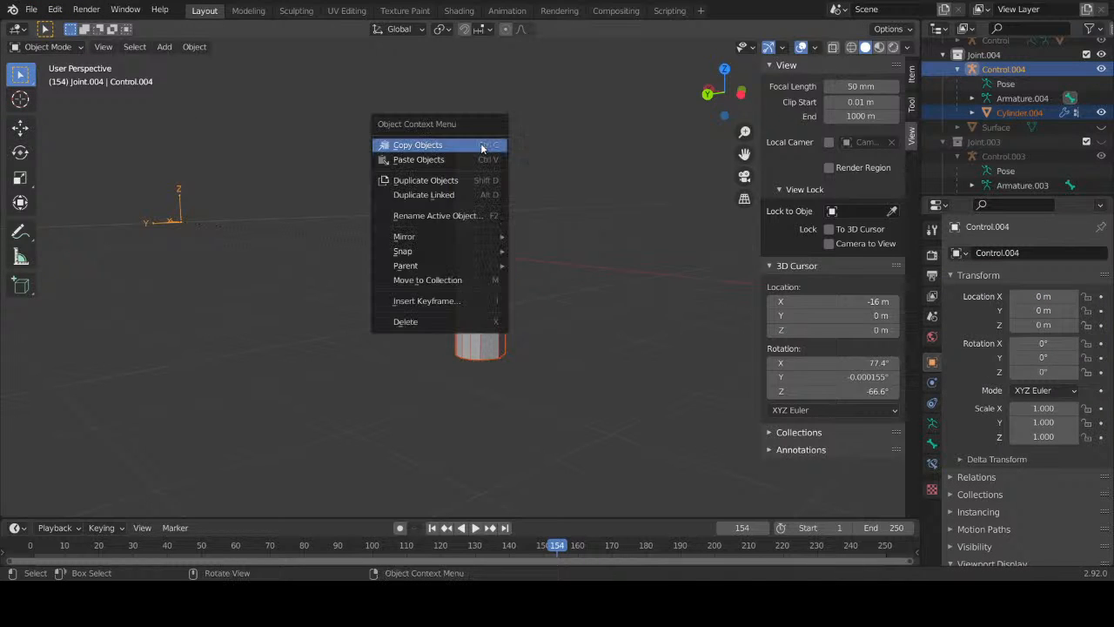
key(ctrl+p)
click(592, 178)
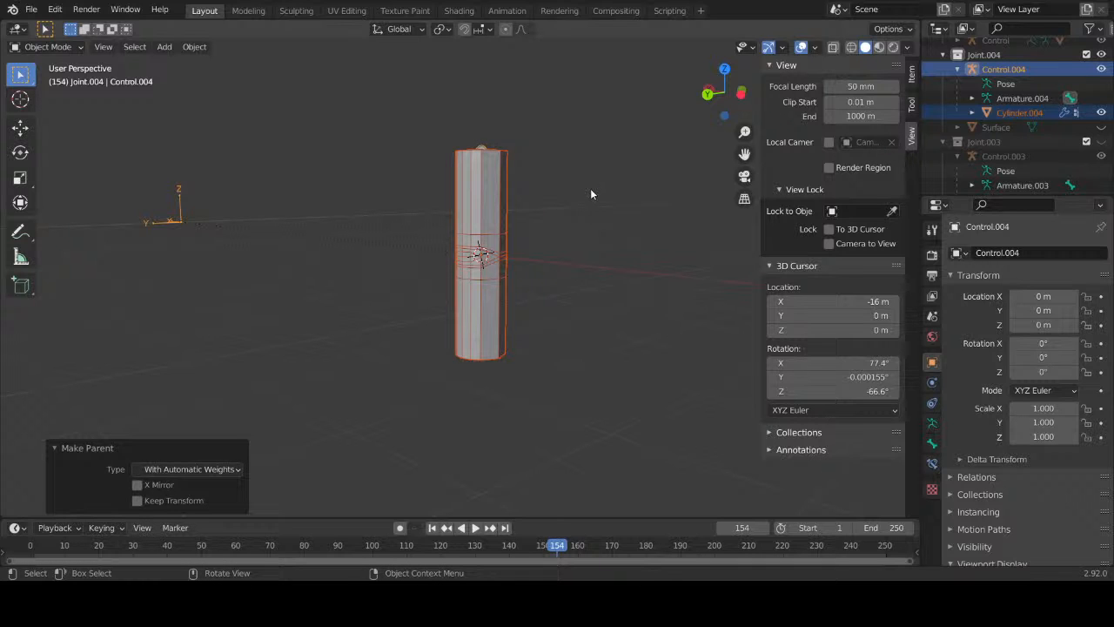
Step: Try to rotate the armature's upper bone in Pose Mode and return the armature to Object Mode
scroll(603, 228, up, 3)
shift+middle_drag(588, 196, 572, 270)
mouse_move(573, 269)
middle_down()
mouse_move(578, 297)
mouse_move(568, 286)
middle_up()
click(498, 100)
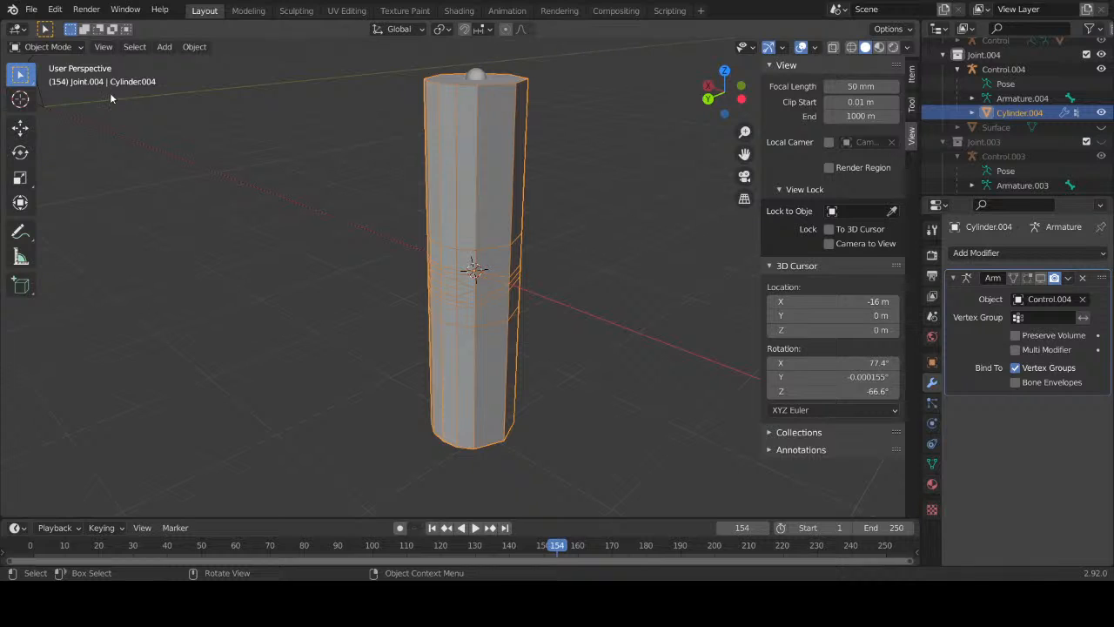
click(468, 81)
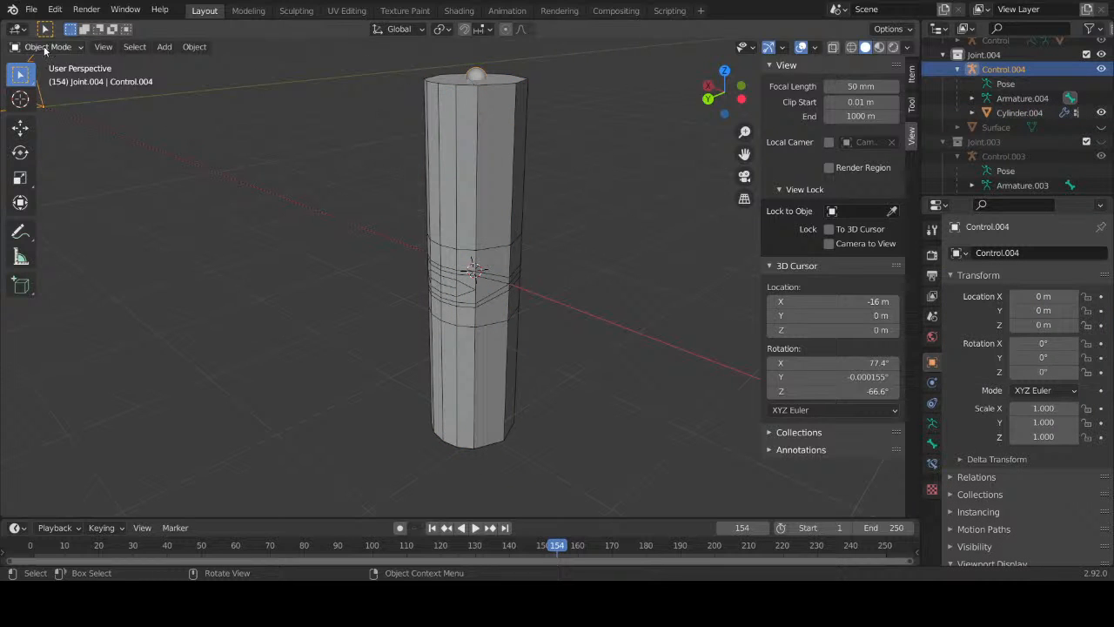
click(48, 46)
click(42, 91)
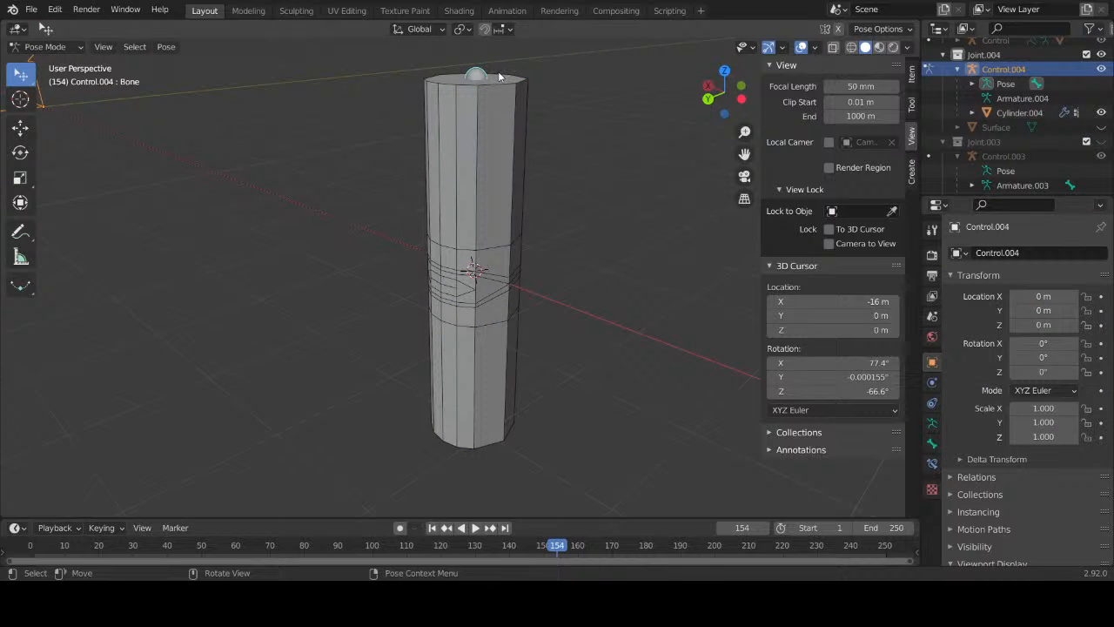
key(r)
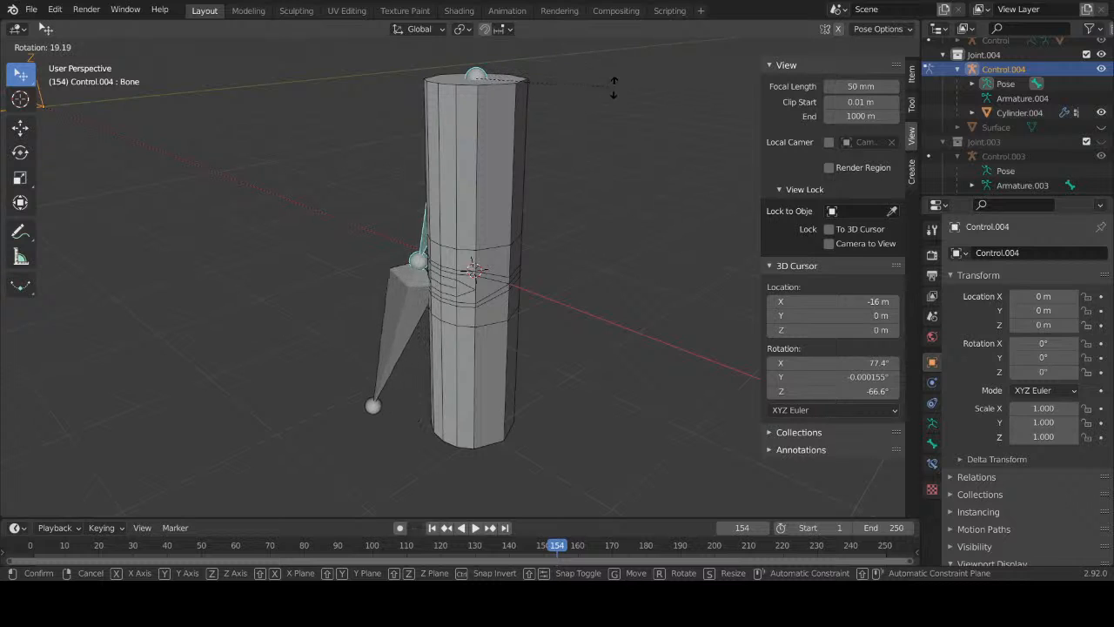
key(Escape)
middle_drag(557, 149, 480, 252)
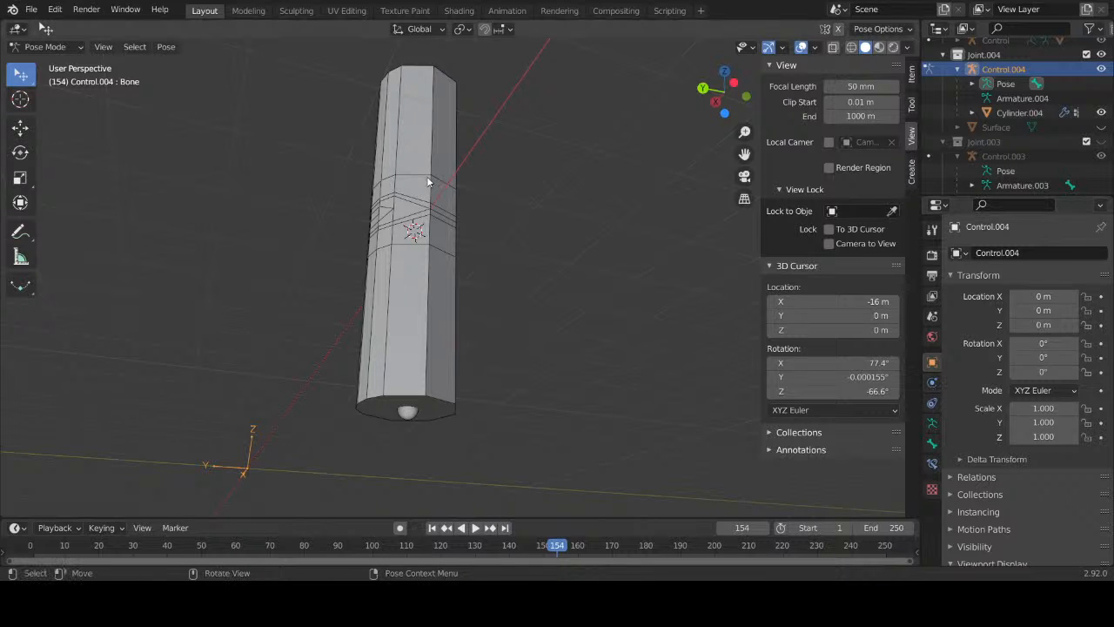
click(42, 50)
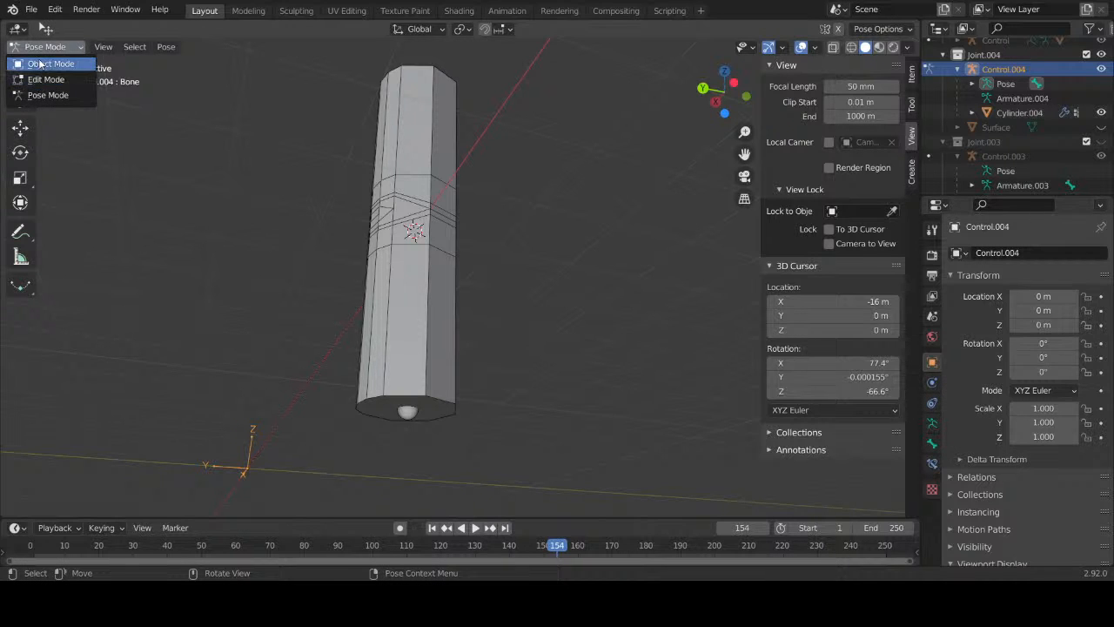
click(44, 61)
Step: Select the cylinder and examine its Armature modifier settings, the edge loops at the bend and the lower end
click(397, 128)
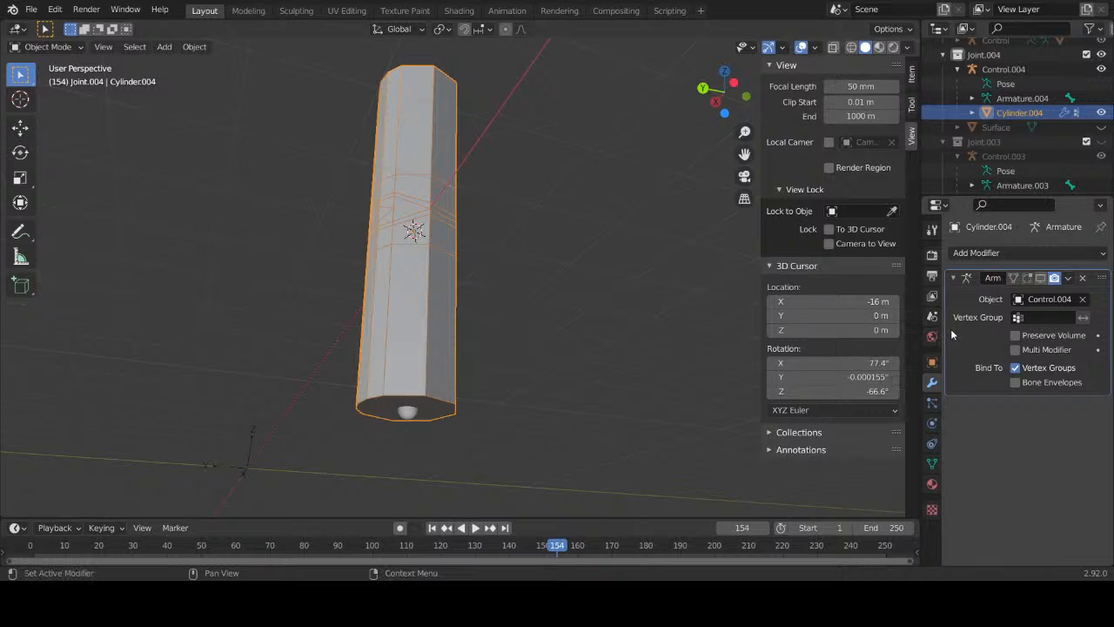
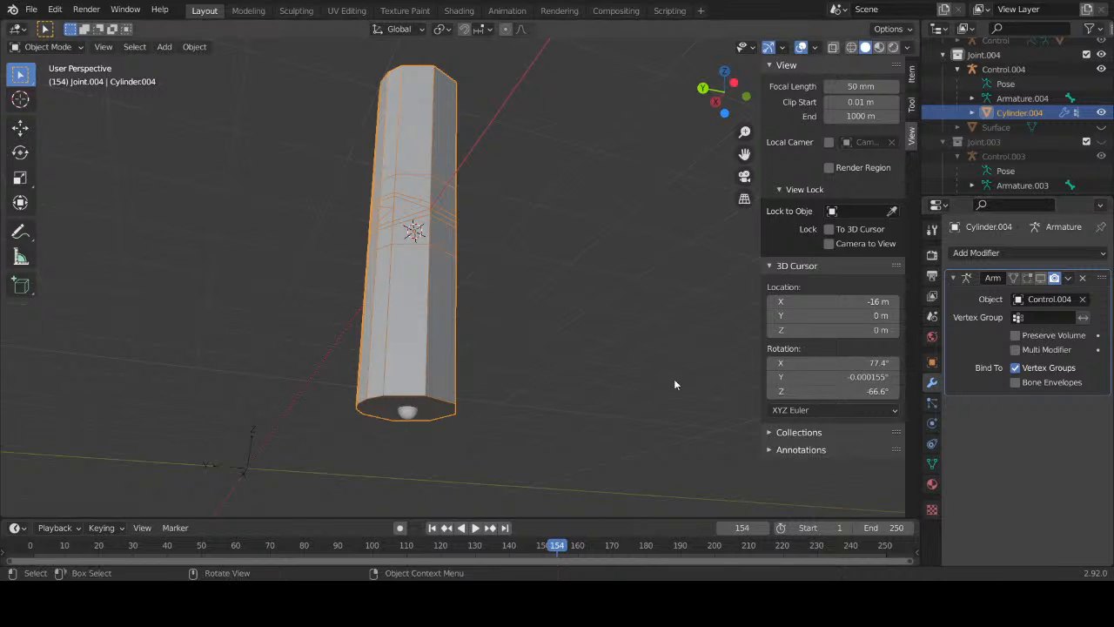
middle_drag(493, 381, 398, 414)
scroll(360, 216, up, 3)
mouse_move(355, 212)
shift+middle_down()
mouse_move(351, 221)
mouse_move(390, 244)
mouse_move(585, 239)
mouse_move(365, 221)
mouse_move(631, 227)
mouse_move(385, 228)
mouse_move(430, 227)
mouse_move(354, 201)
shift+middle_up()
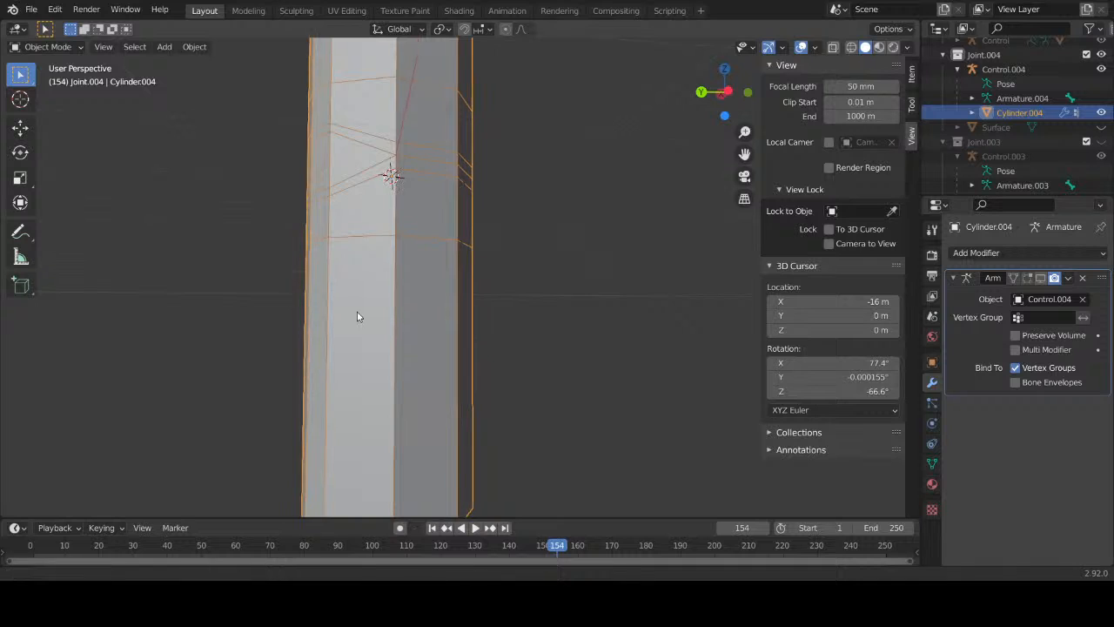
shift+middle_drag(357, 316, 369, 196)
shift+middle_drag(371, 293, 382, 257)
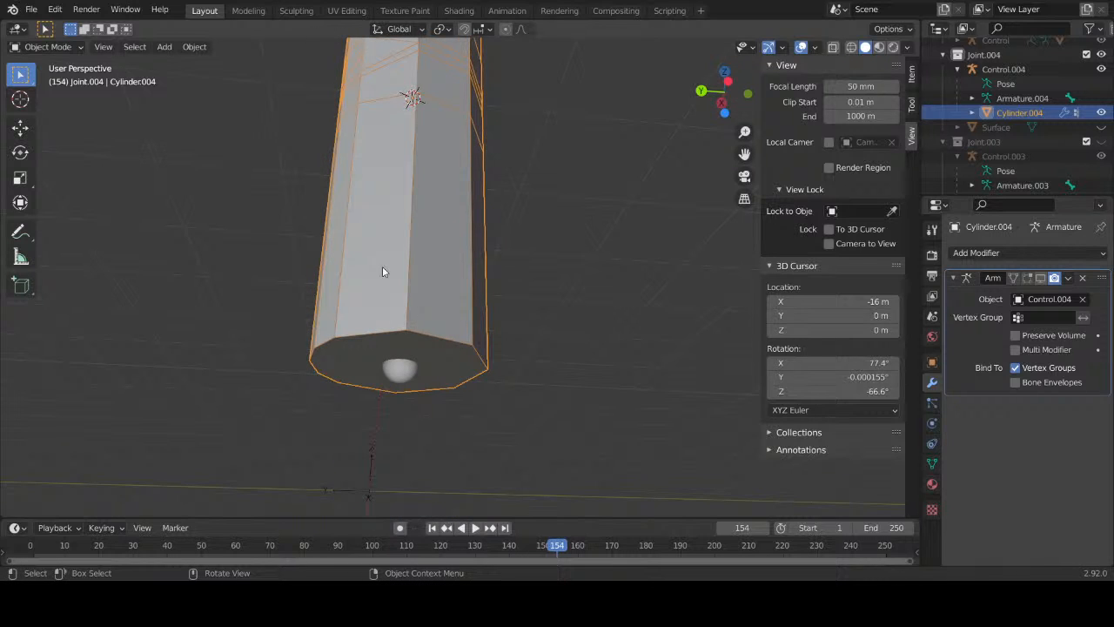
Step: Temporarily show the hidden Surface object to compare it with the cylinder, hide it again and examine the bend's edge loops
click(417, 372)
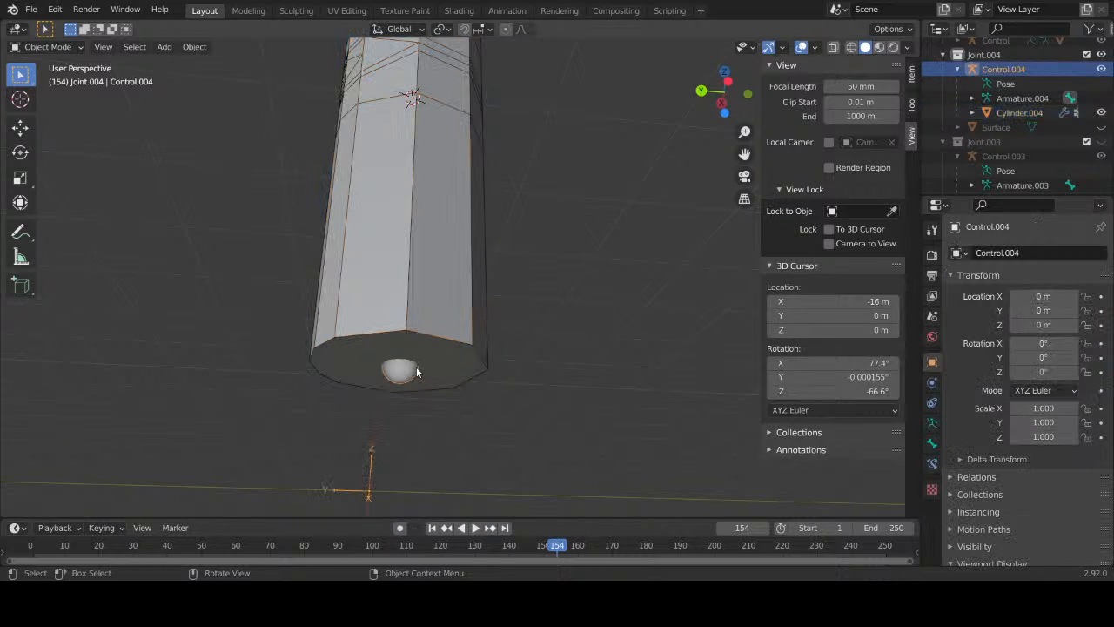
click(993, 131)
click(1100, 127)
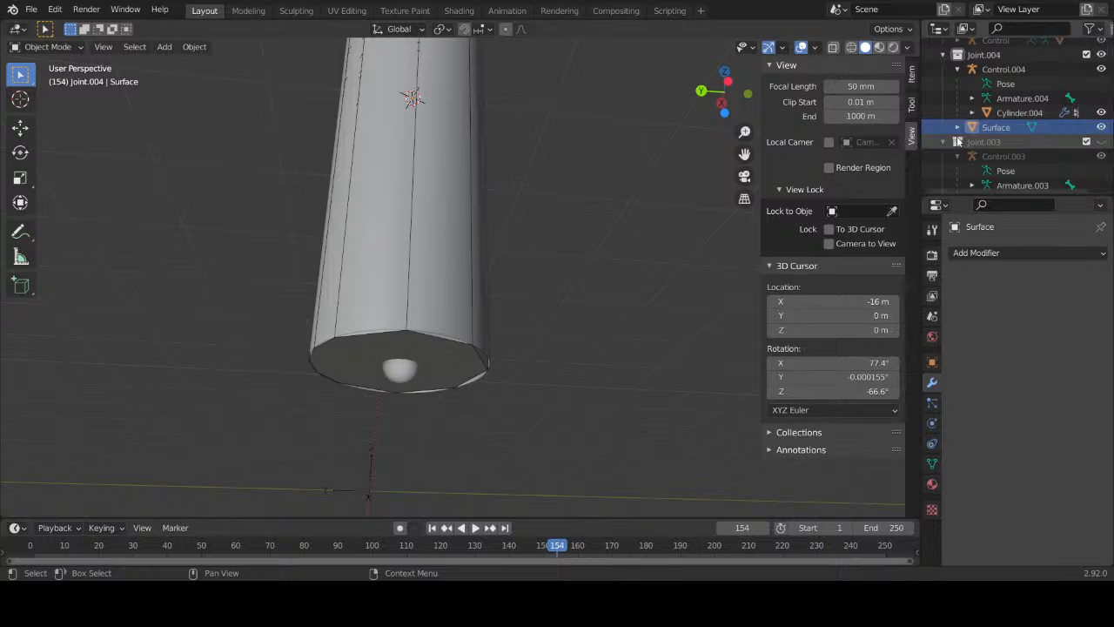
middle_drag(544, 282, 415, 325)
scroll(491, 386, up, 4)
scroll(415, 325, down, 7)
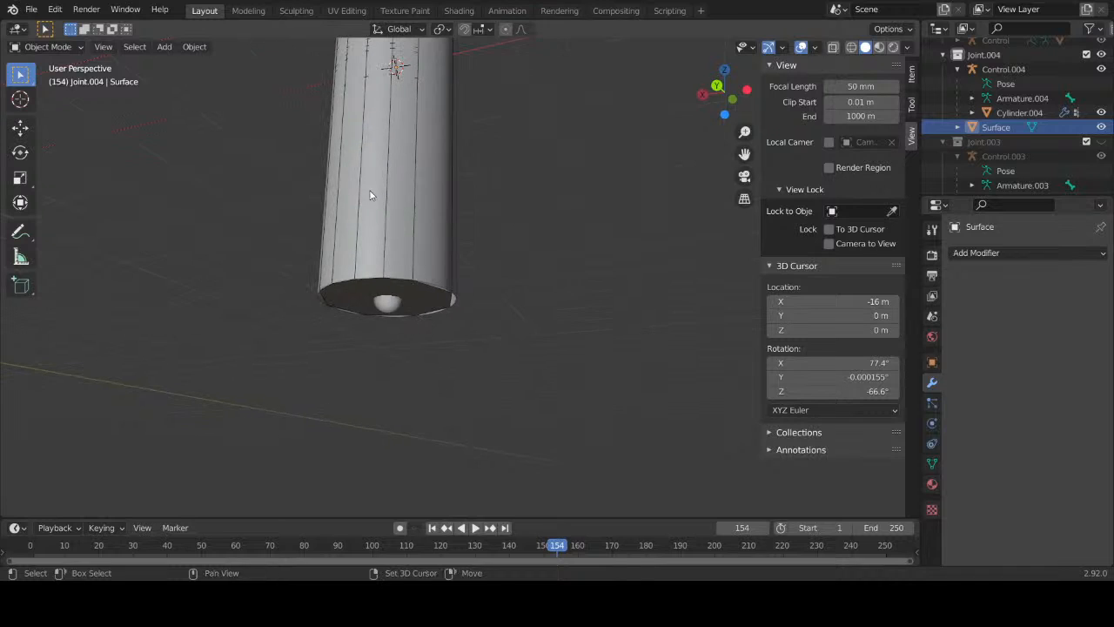
shift+middle_drag(373, 194, 386, 328)
shift+middle_drag(409, 169, 415, 276)
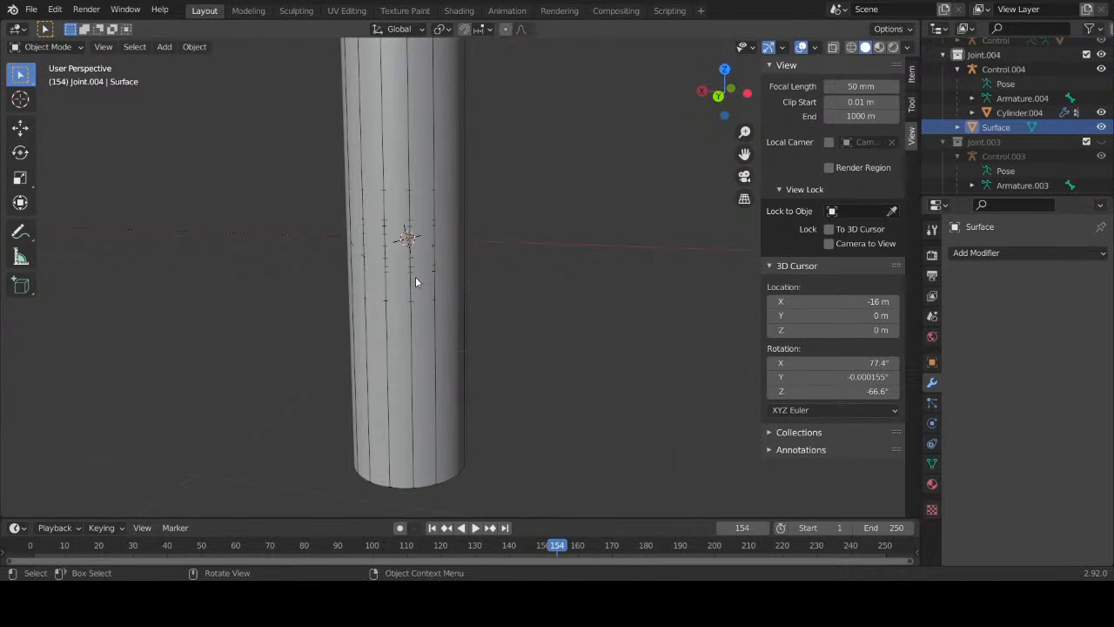
click(1101, 127)
scroll(452, 272, up, 6)
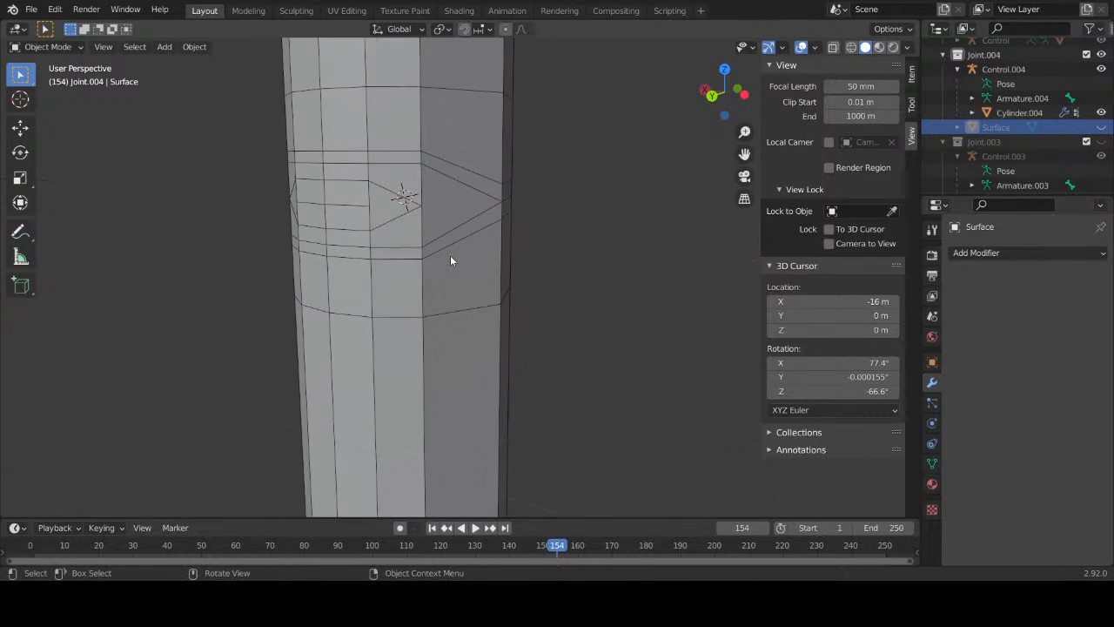
middle_drag(450, 264, 424, 285)
scroll(644, 246, up, 4)
scroll(559, 256, down, 4)
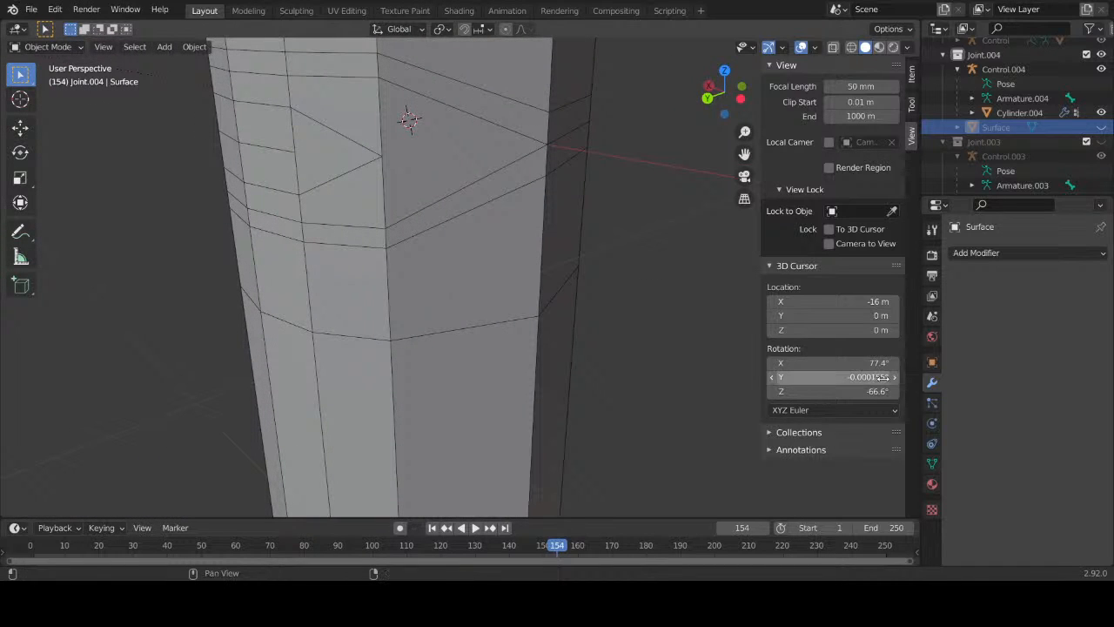
Step: Select Cylinder.004 and enable its Armature modifier's display in the viewport
click(1018, 112)
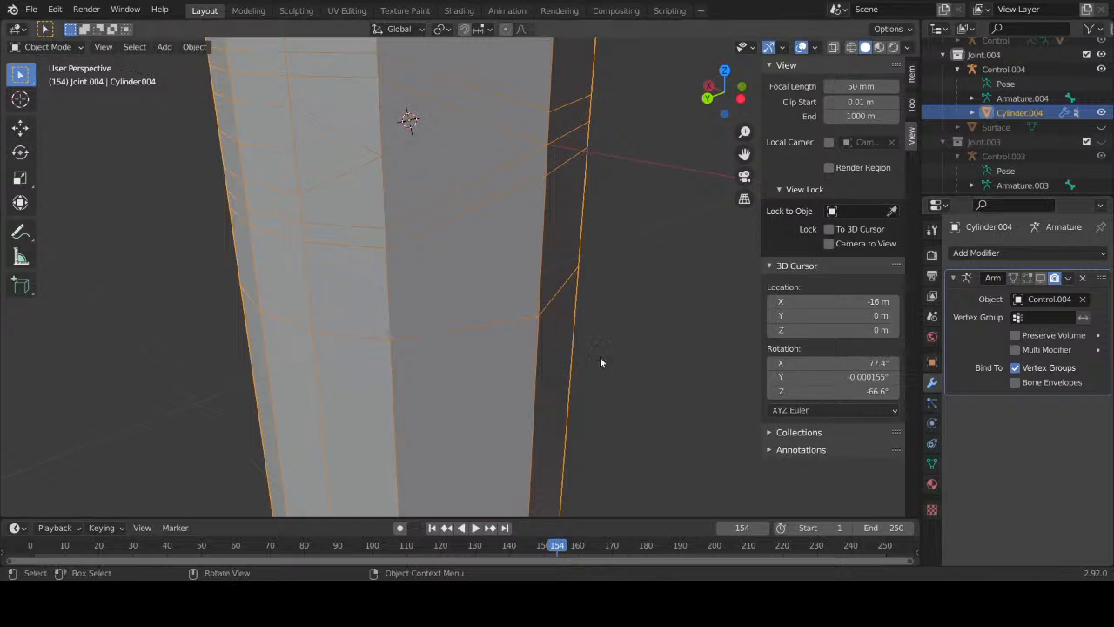
middle_drag(602, 363, 537, 315)
scroll(536, 316, down, 8)
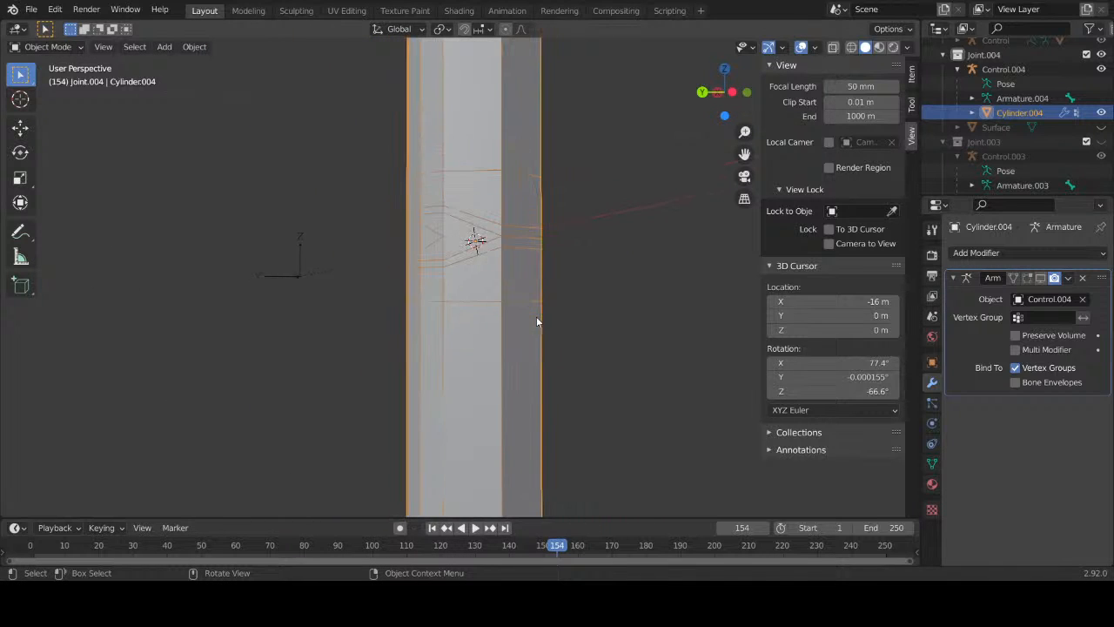
click(67, 46)
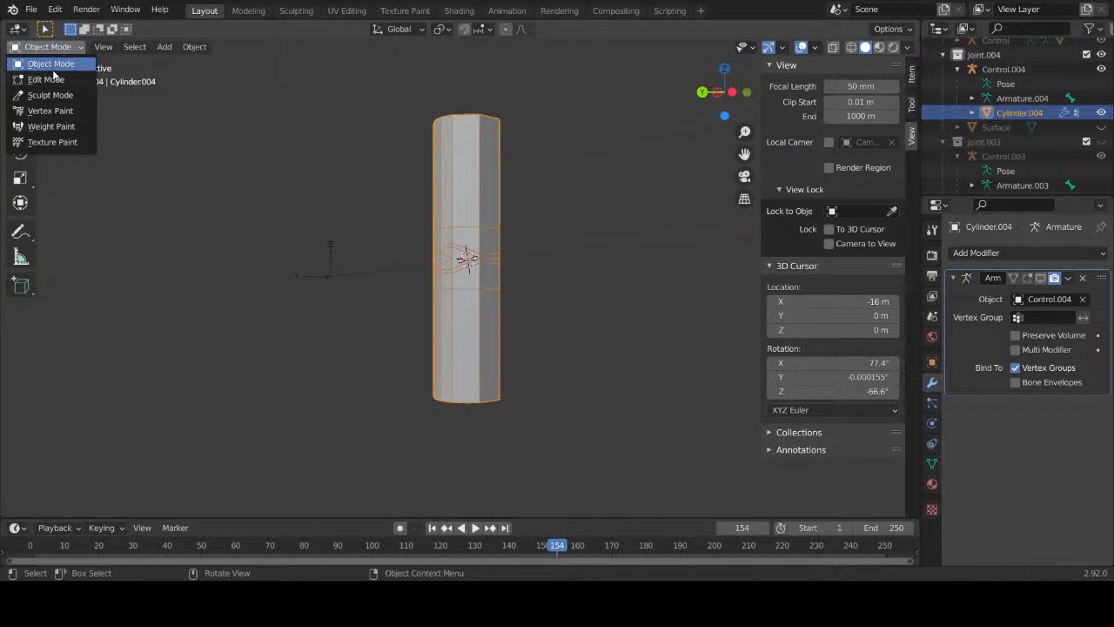
middle_drag(475, 119, 535, 205)
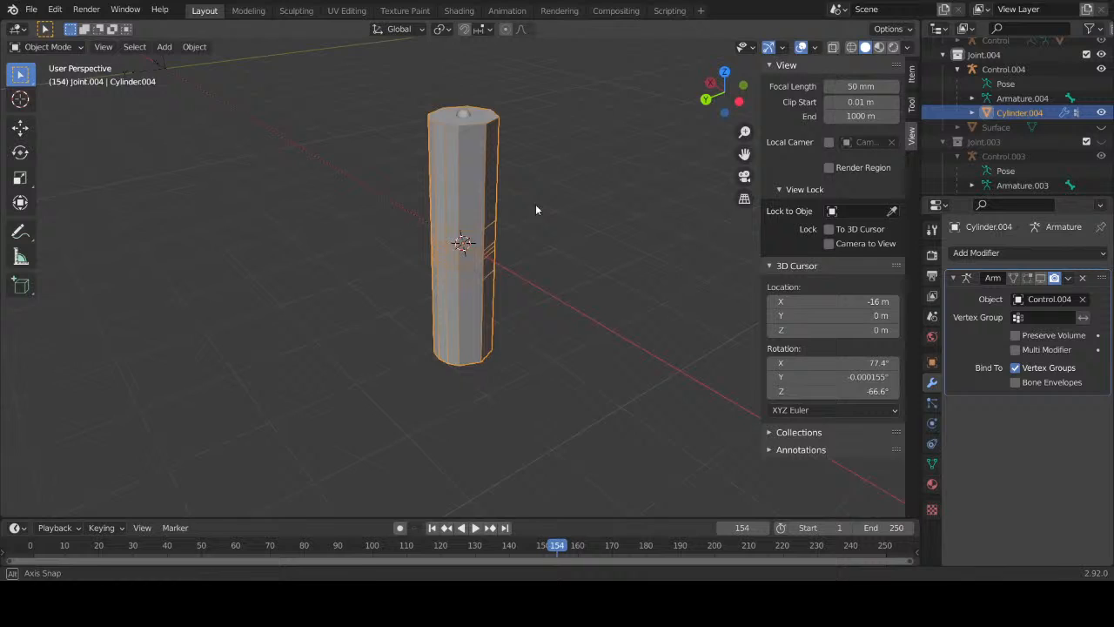
click(459, 113)
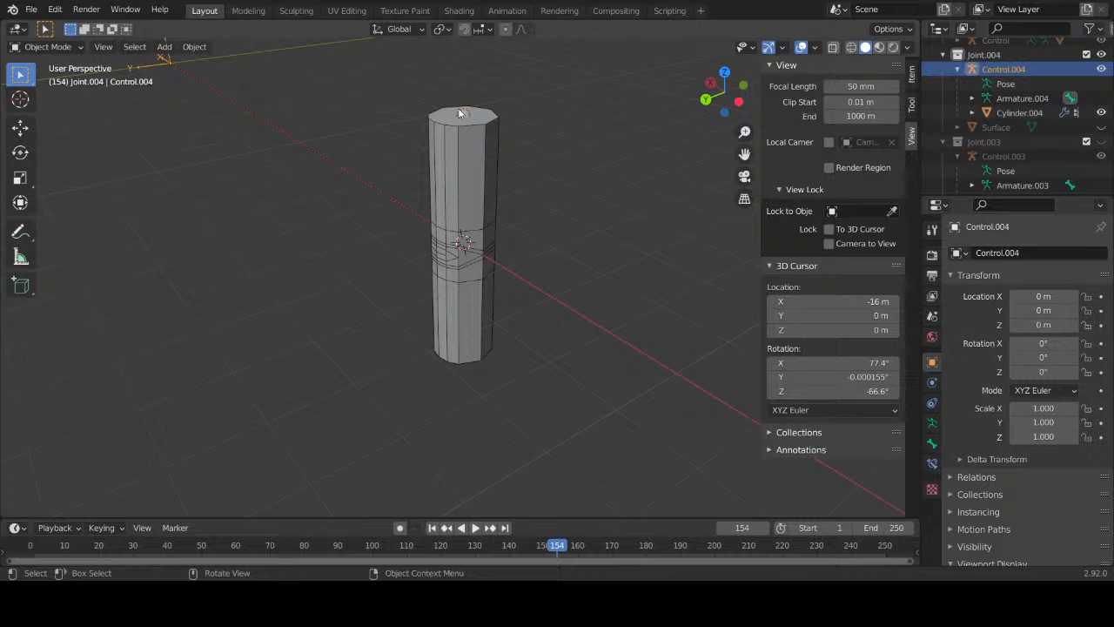
click(1013, 113)
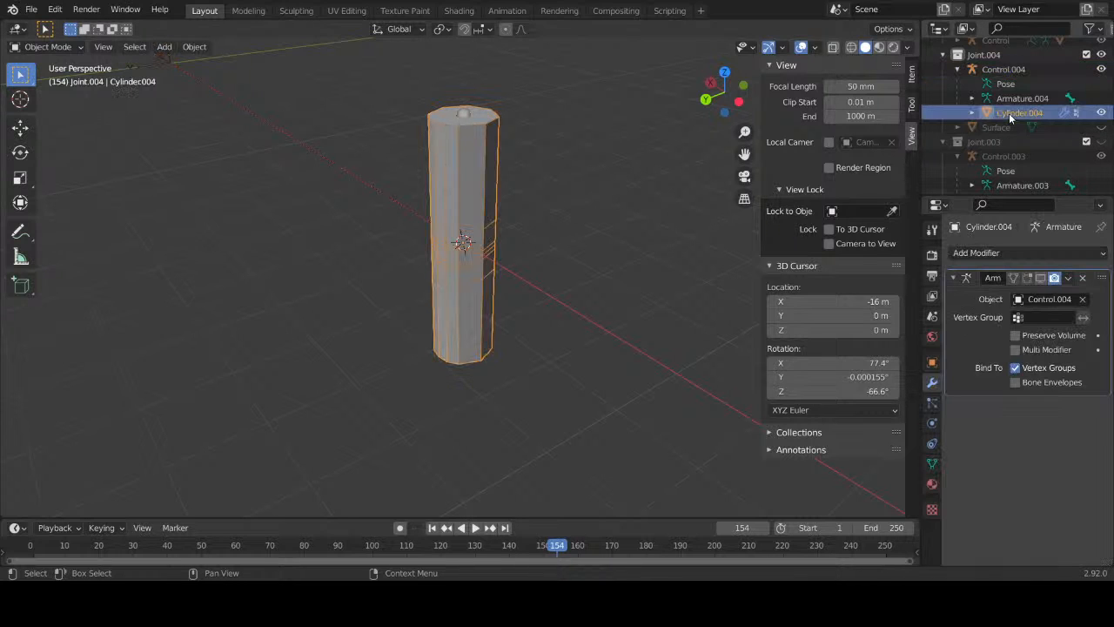
click(1041, 280)
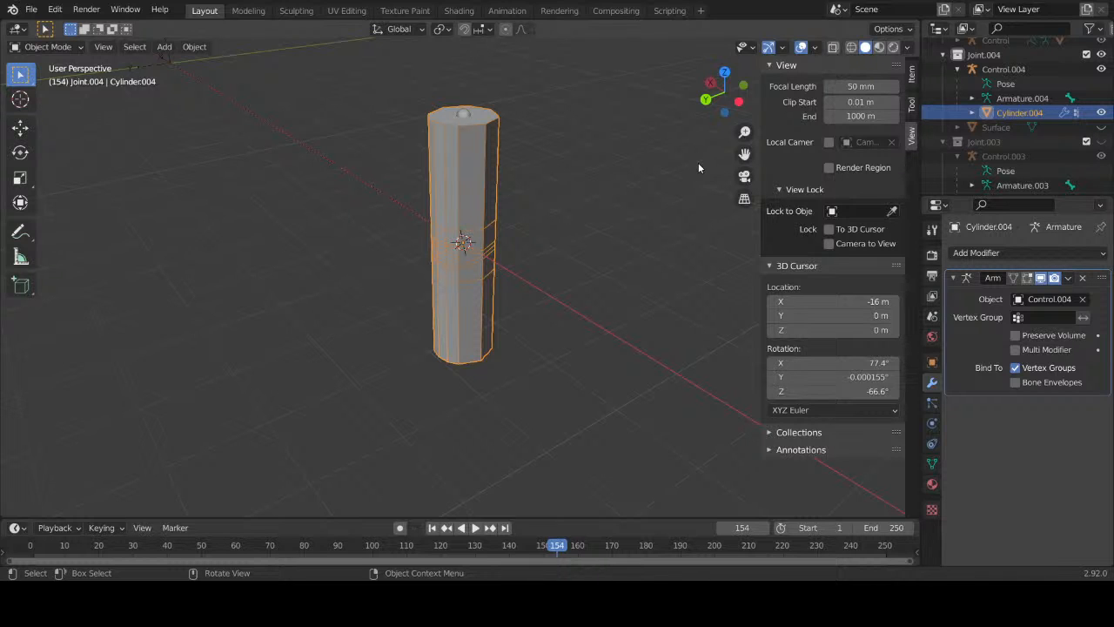
Step: Put the armature in Pose Mode and test the bend by temporarily rotating the lower bone about the global X axis
scroll(539, 244, up, 1)
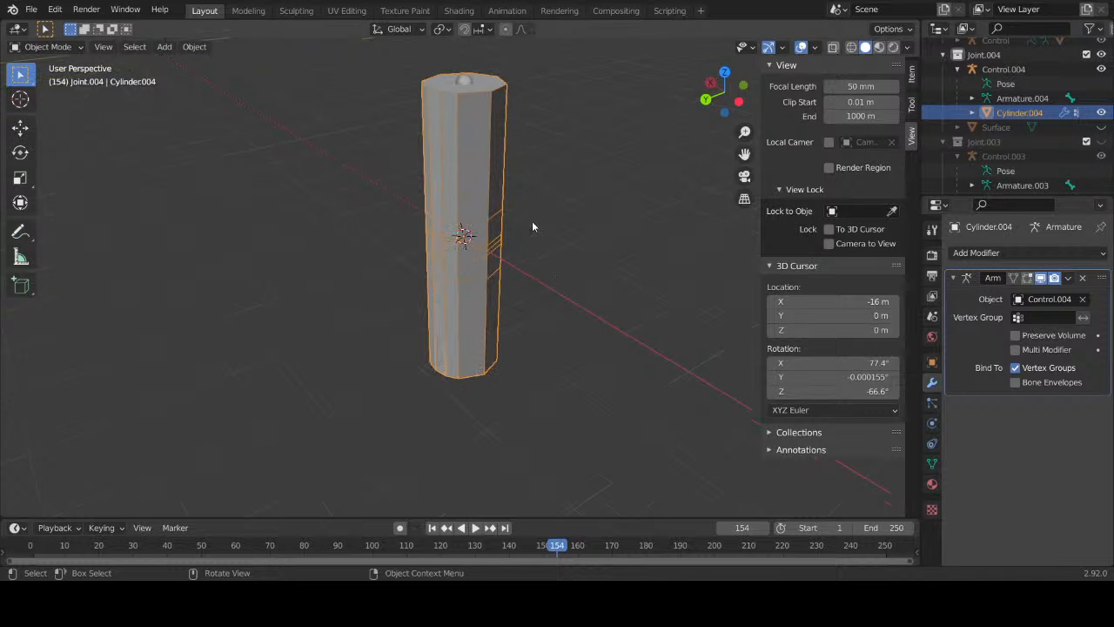
click(462, 80)
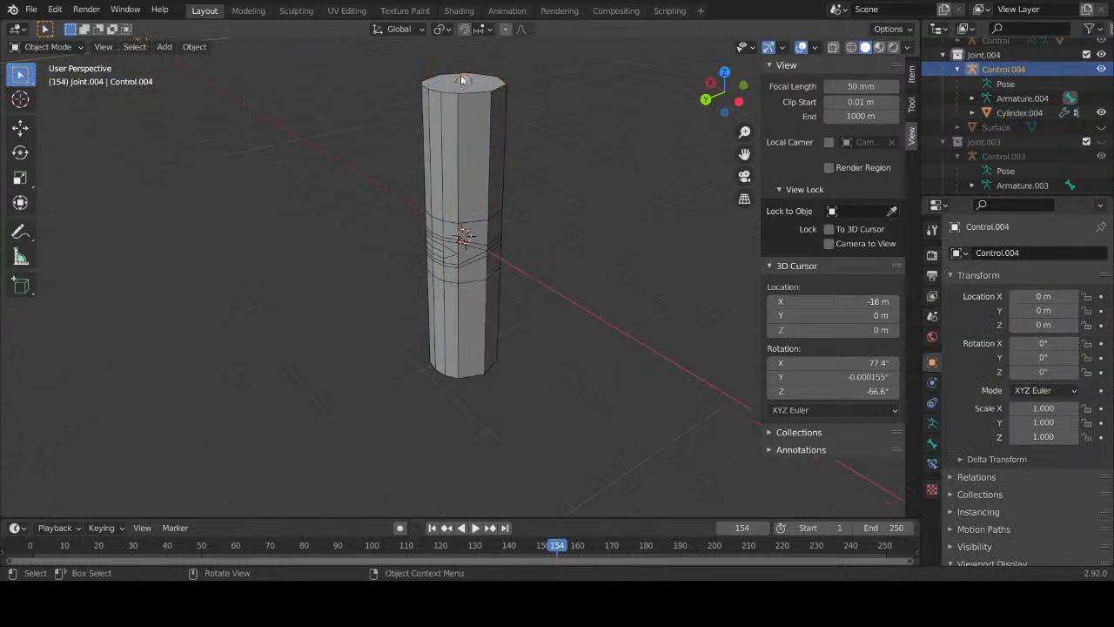
click(45, 47)
click(42, 92)
middle_drag(430, 369, 478, 377)
click(470, 376)
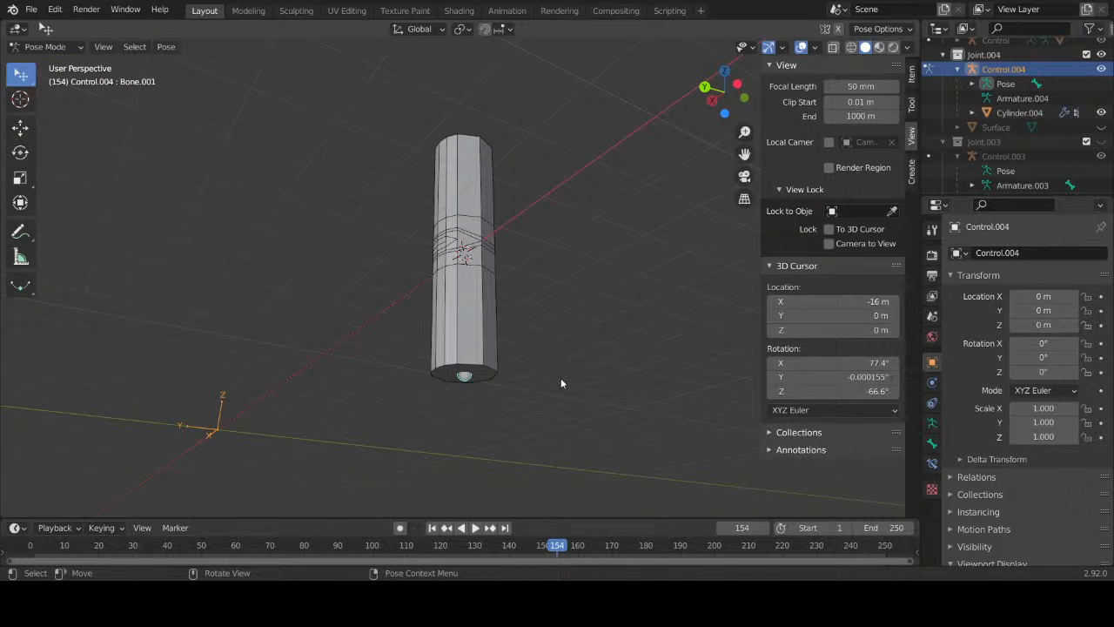
key(r)
key(x)
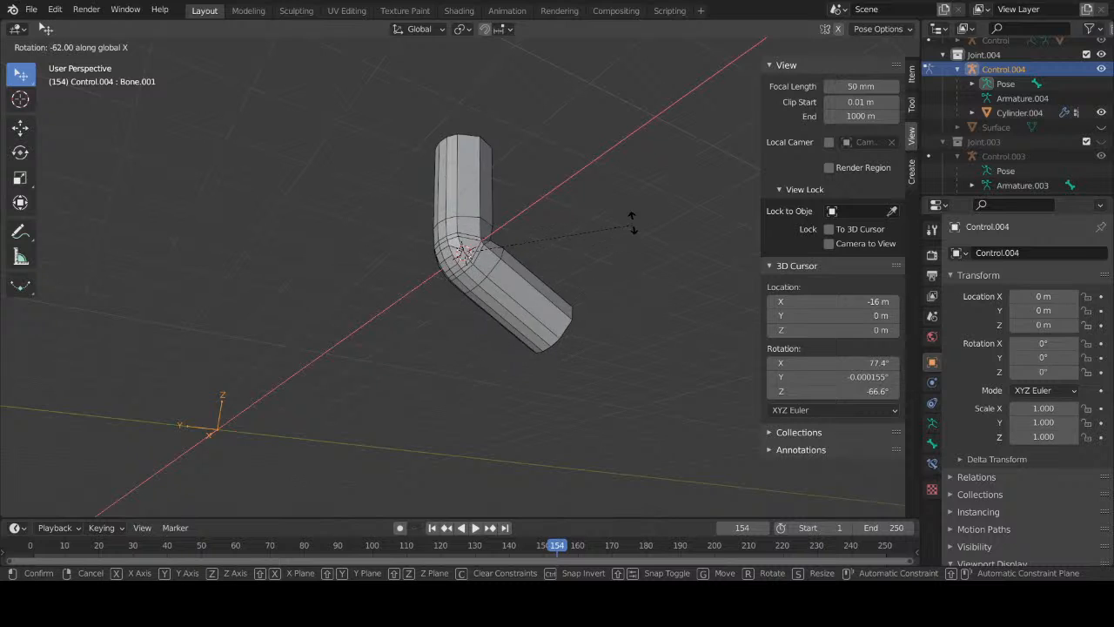
right_click(586, 352)
Step: Test-rotate the lower bone about the global X axis twice more, examining the bend up close from different sides
middle_drag(587, 353, 416, 314)
scroll(586, 215, up, 4)
key(r)
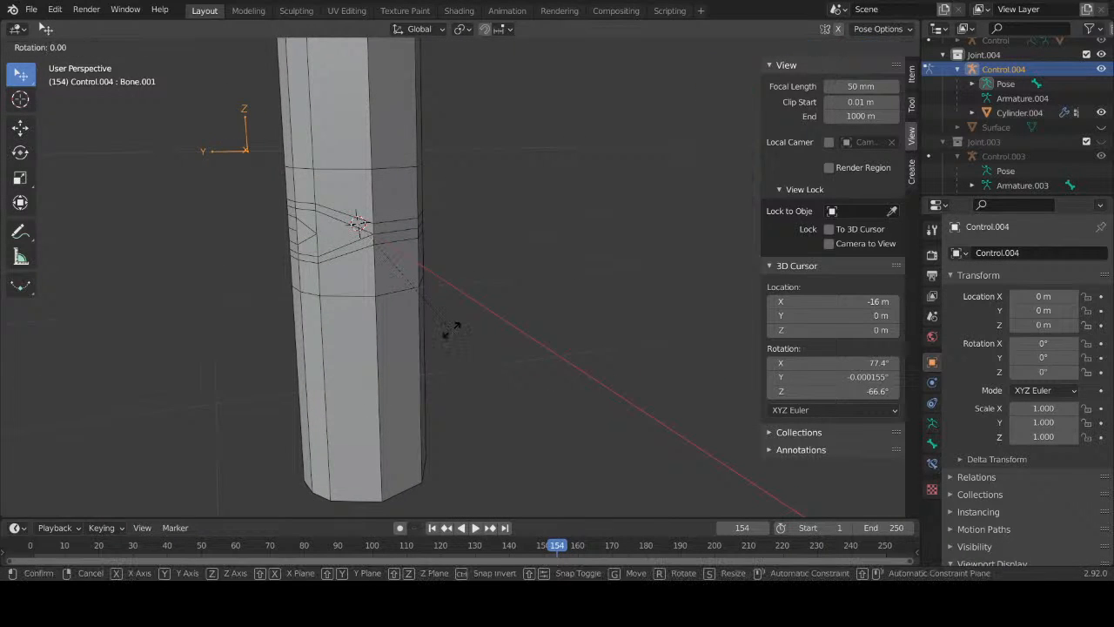
key(x)
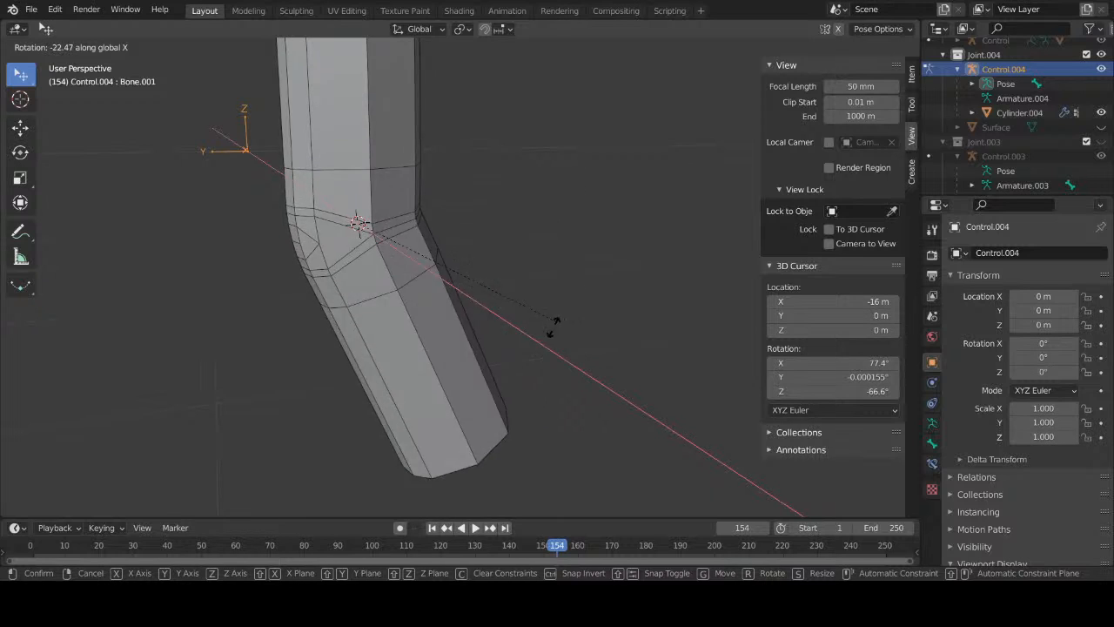
right_click(586, 200)
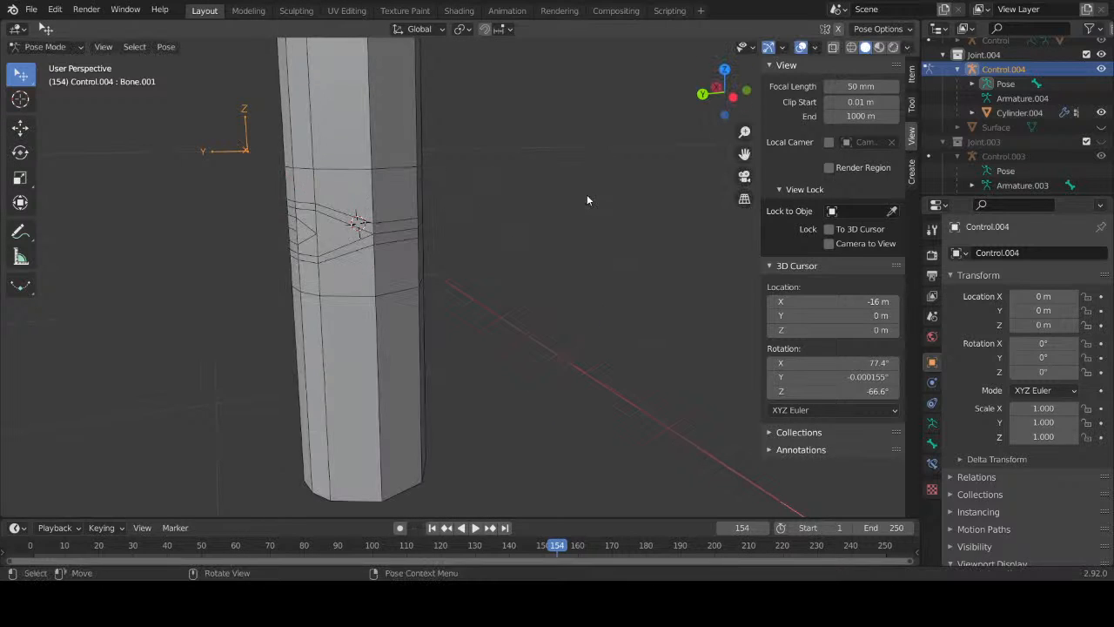
middle_drag(586, 200, 514, 231)
key(r)
key(x)
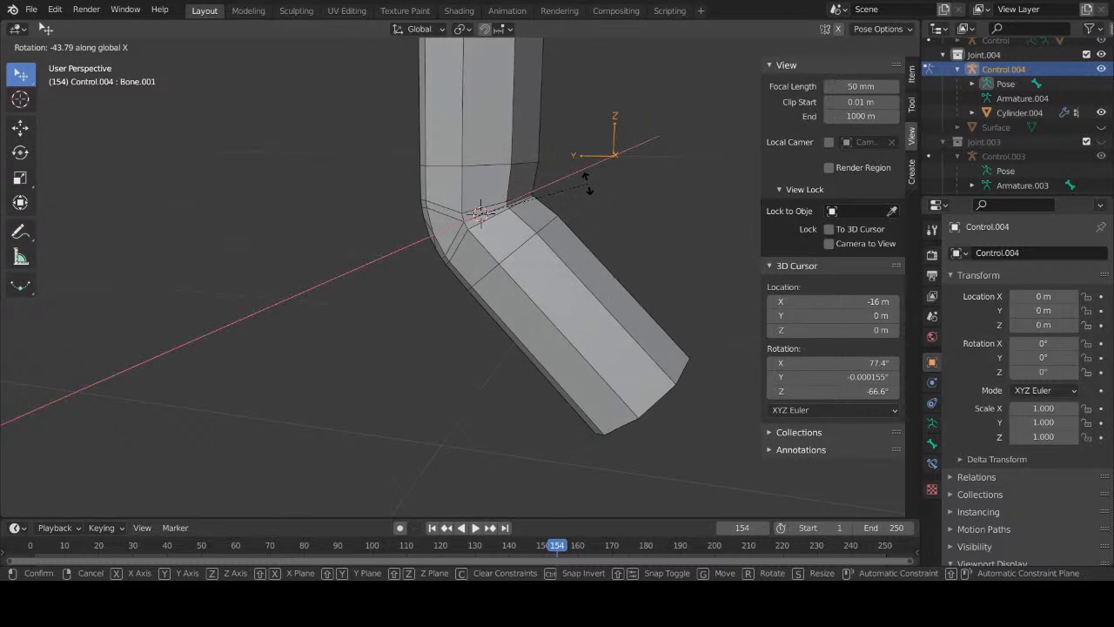
key(Escape)
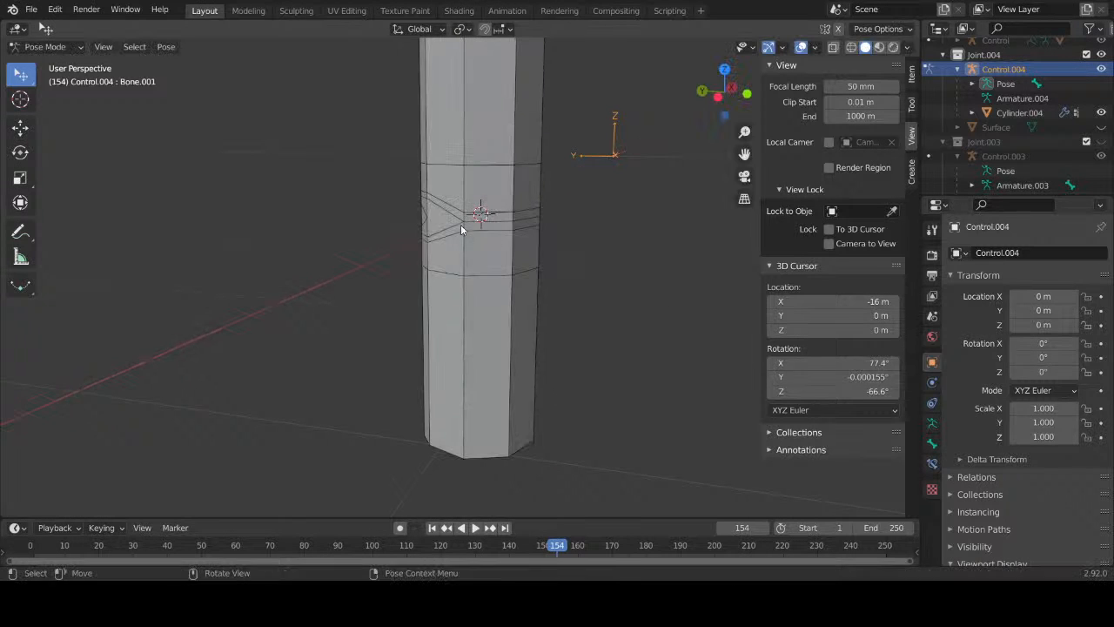
middle_drag(461, 224, 606, 230)
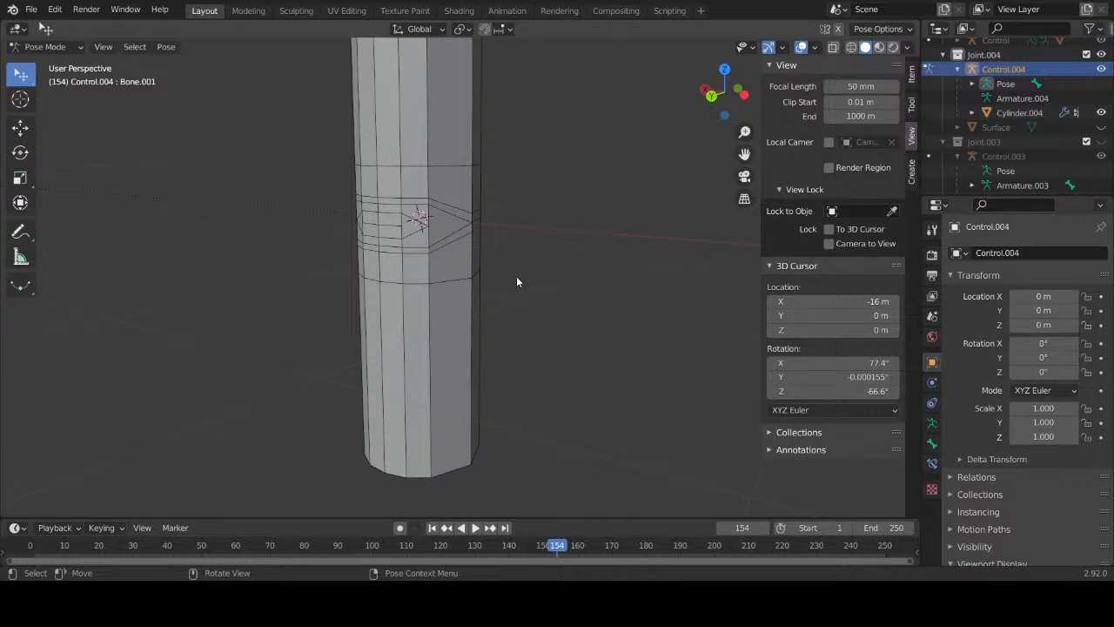
Step: Leave Pose Mode for Object Mode with Cylinder.004 as the selected object
click(1023, 113)
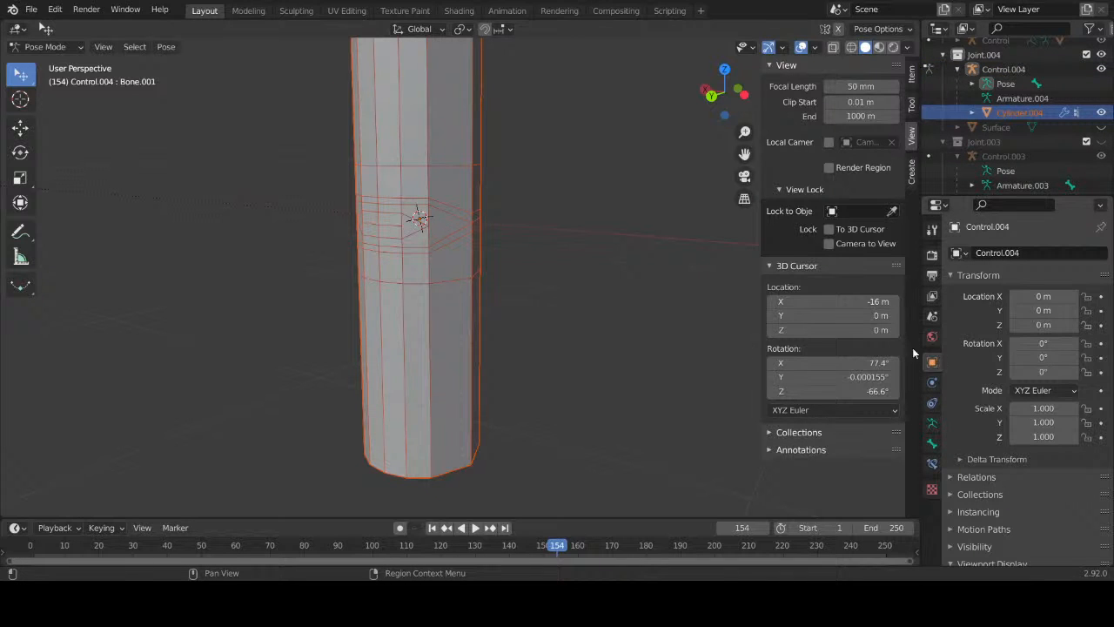
key(Tab)
key(Tab)
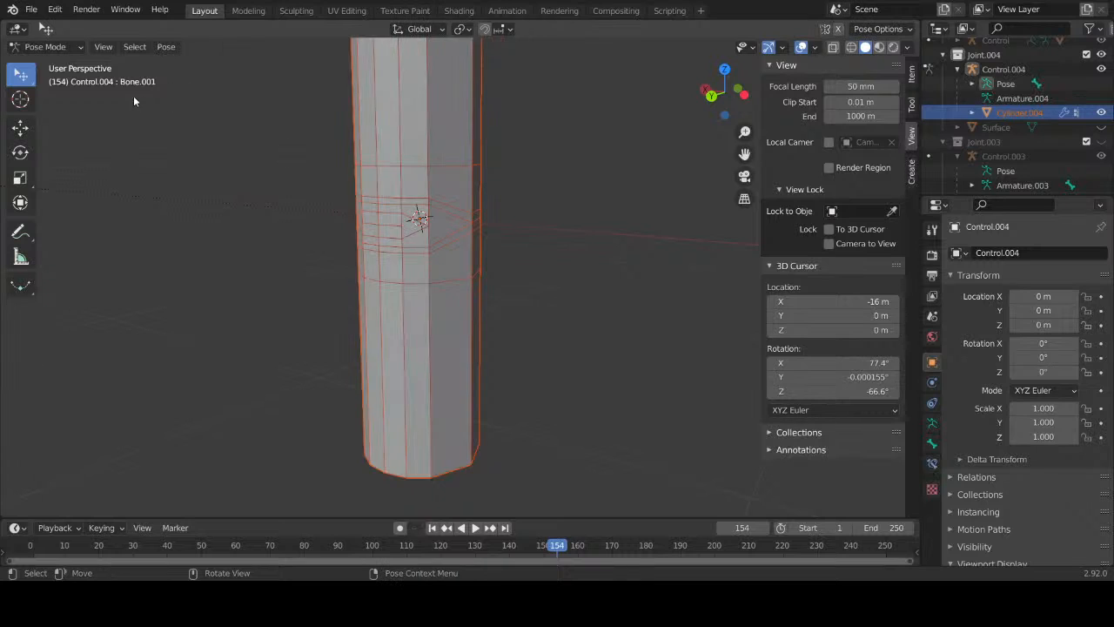
key(Tab)
click(69, 48)
click(43, 65)
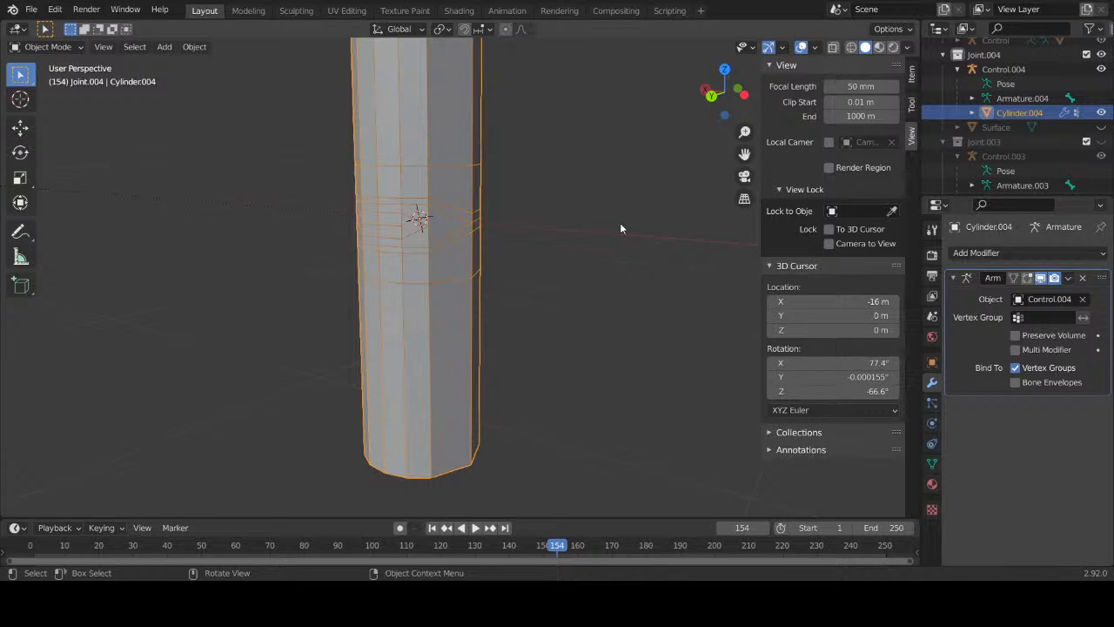
Step: Add a Shrinkwrap modifier to Cylinder.004, place it above the Armature modifier and set its target to Surface
click(1001, 254)
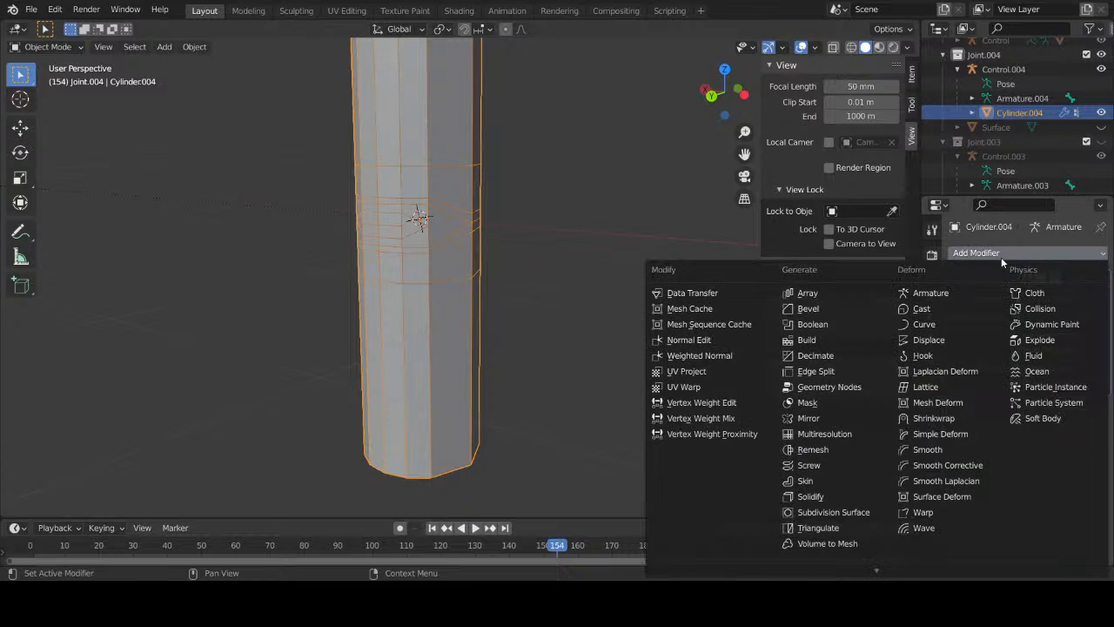
click(910, 419)
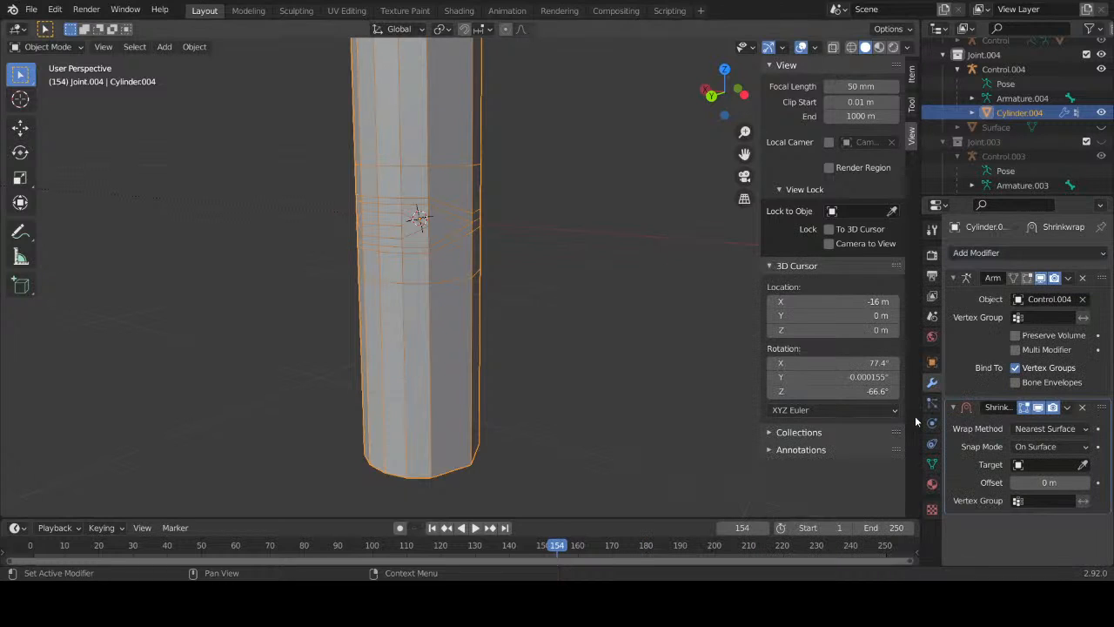
drag(1101, 407, 1087, 272)
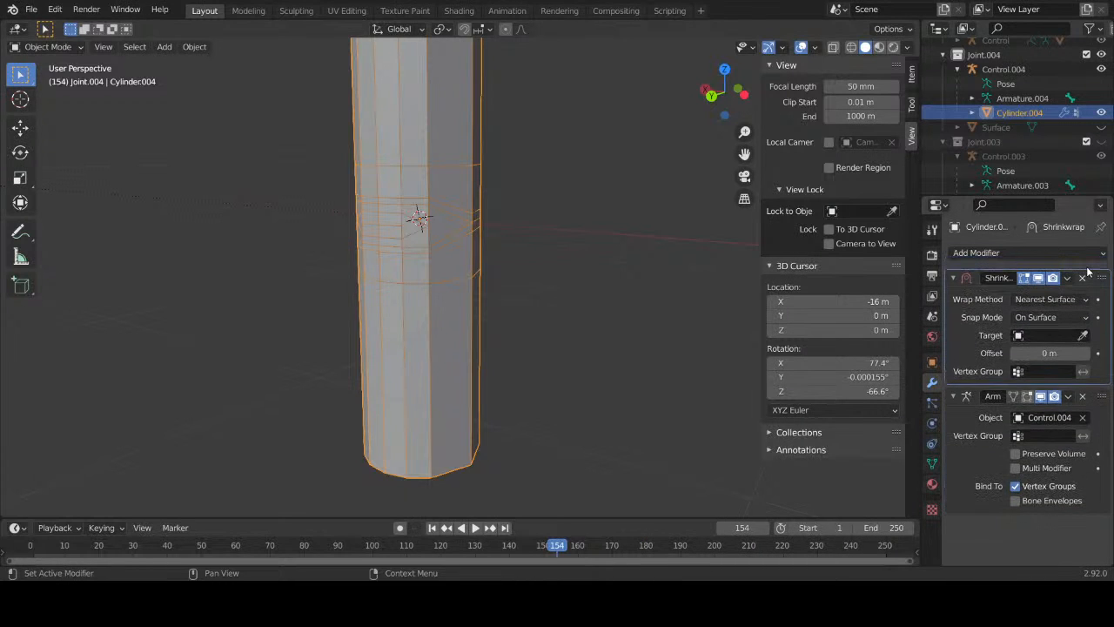
click(1020, 336)
click(975, 427)
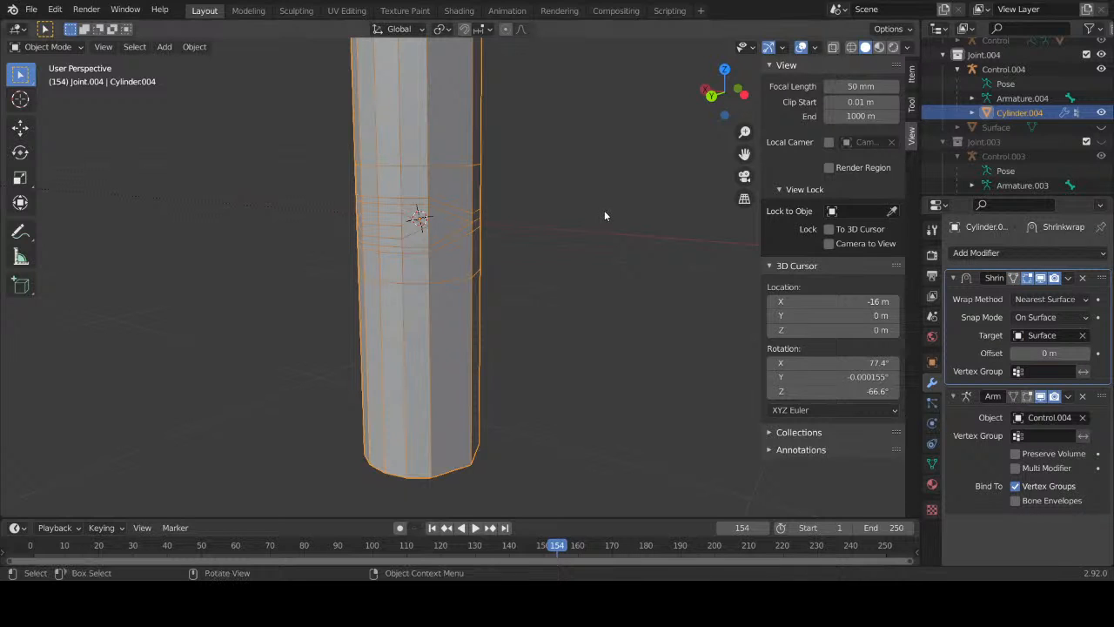
Step: Put armature Control.004 in Pose Mode and temporarily rotate the lower bone about the global X axis to test the bend
middle_drag(592, 238, 559, 229)
scroll(560, 229, down, 2)
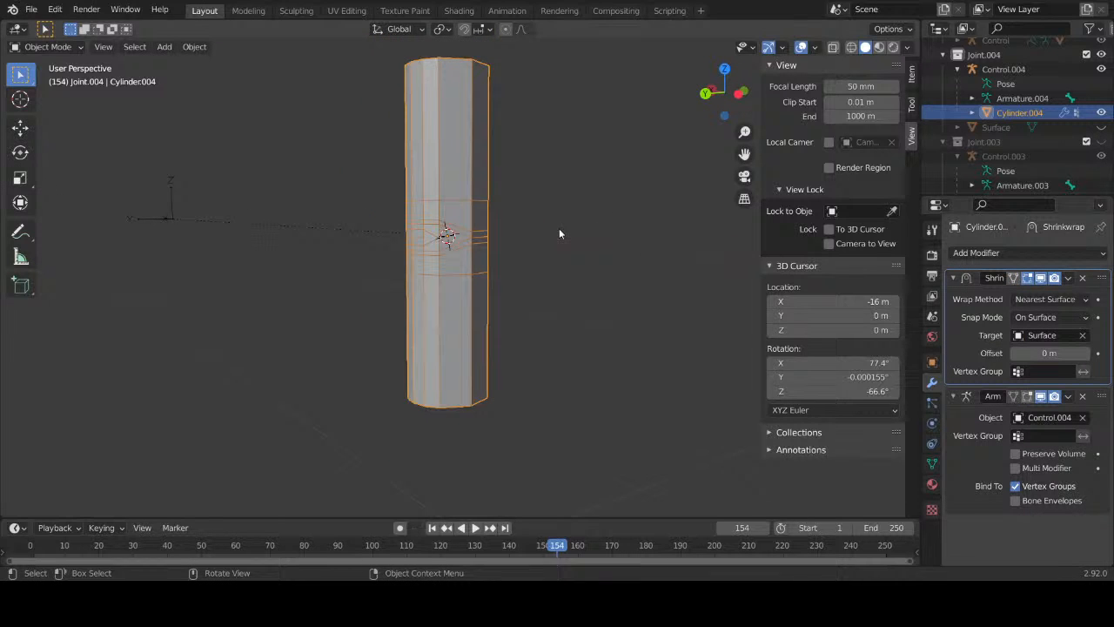
click(1002, 70)
click(53, 47)
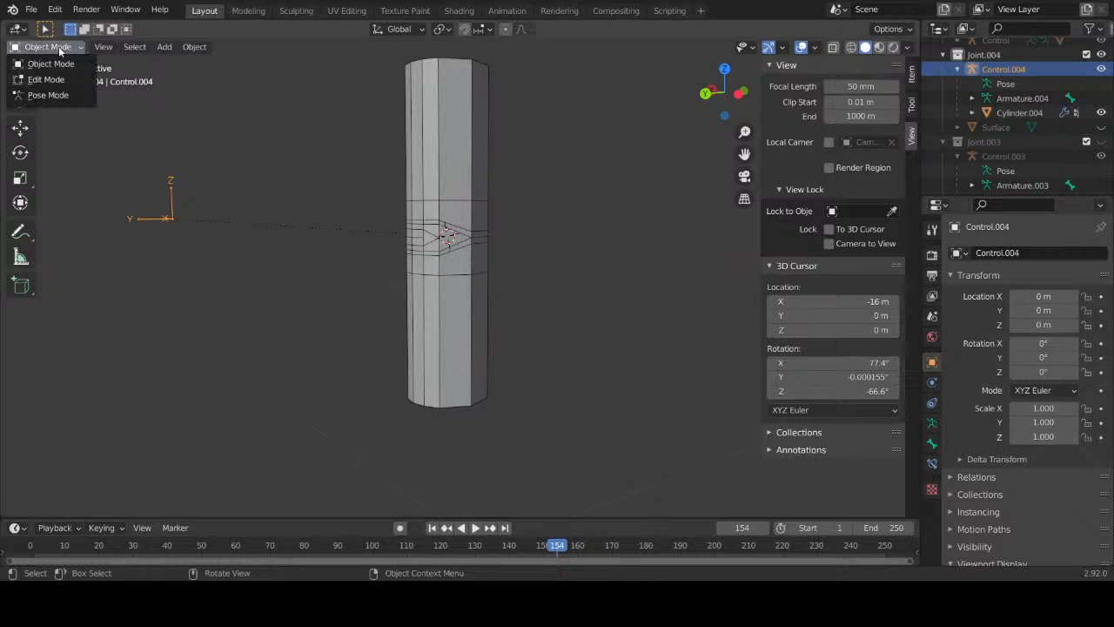
click(57, 95)
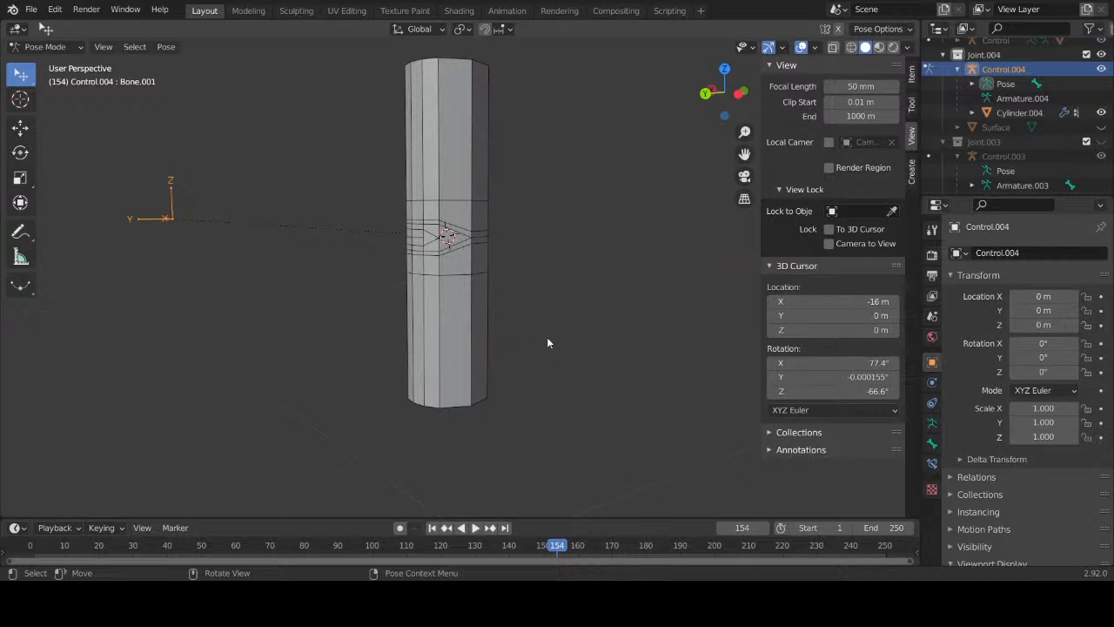
middle_drag(567, 398, 476, 452)
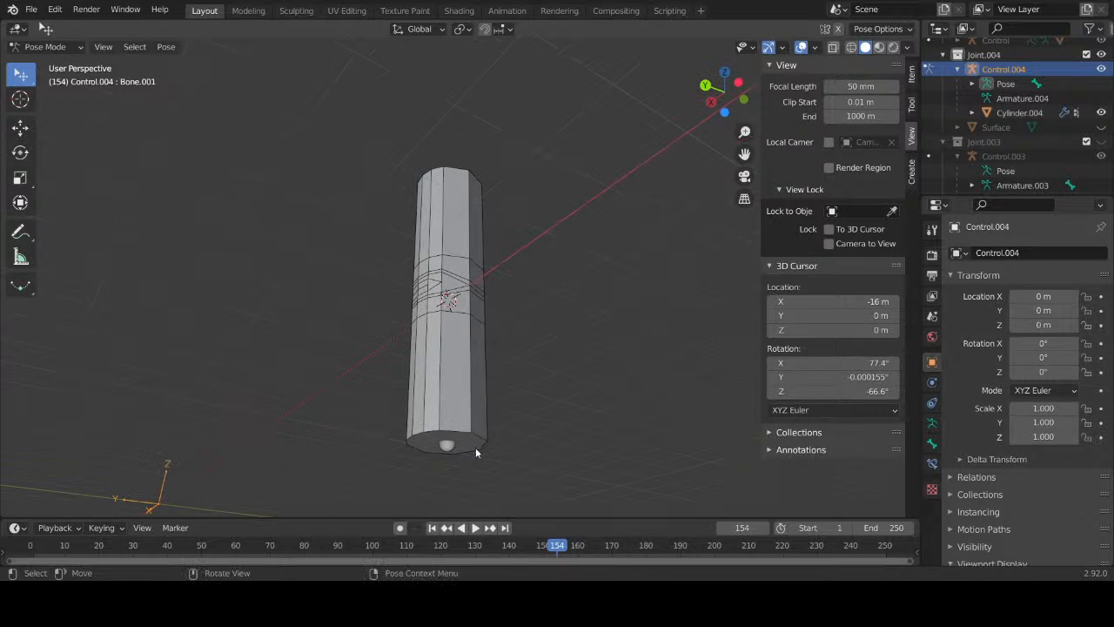
key(r)
key(x)
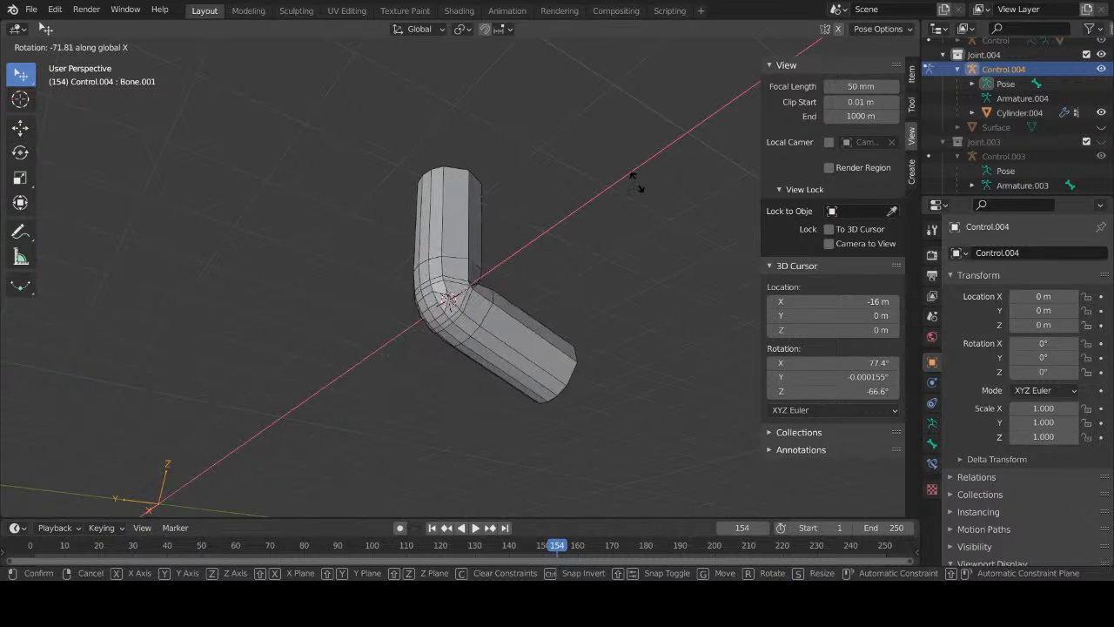
right_click(581, 192)
Step: Return to Object Mode, open Cylinder.004 for mesh editing and switch to vertex selection around the bend
middle_drag(569, 248, 571, 331)
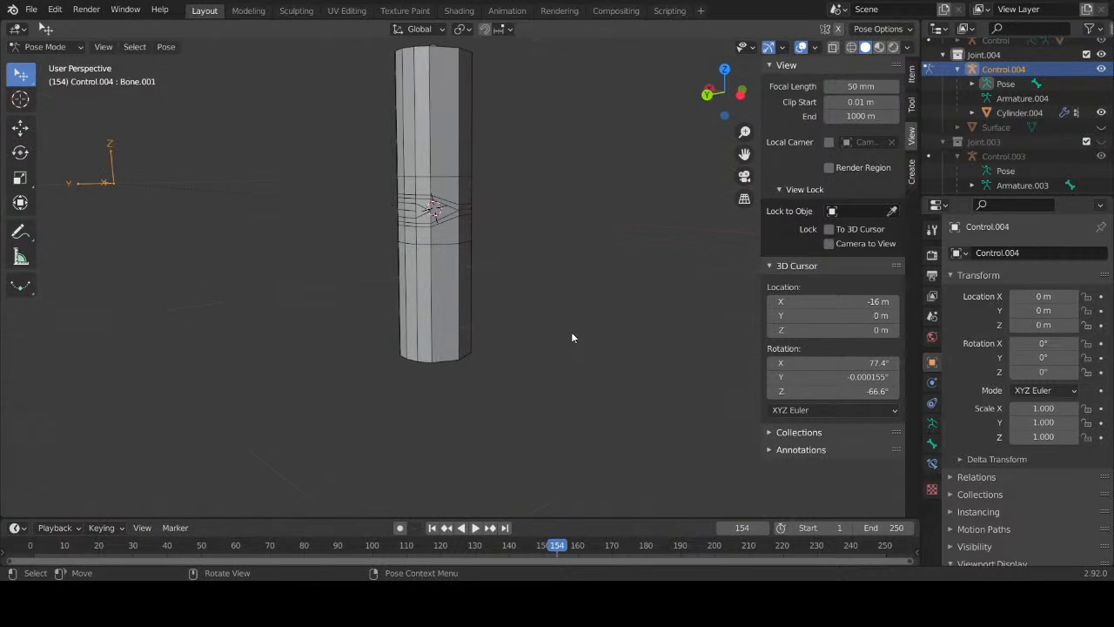
shift+middle_drag(512, 178, 515, 213)
scroll(465, 245, up, 7)
shift+middle_drag(423, 191, 467, 246)
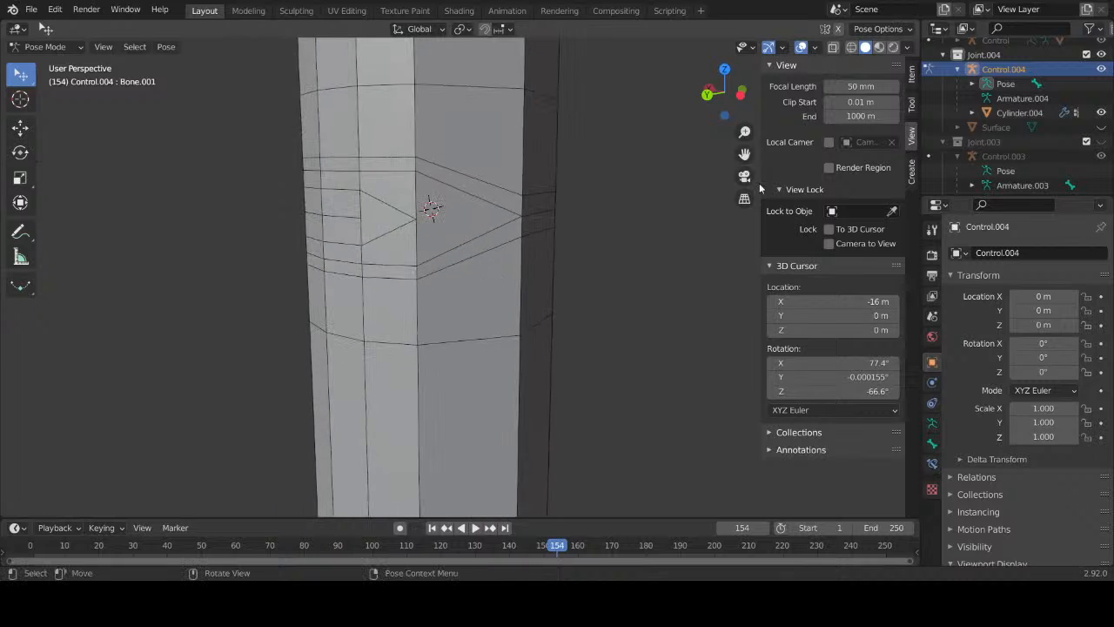
click(1014, 112)
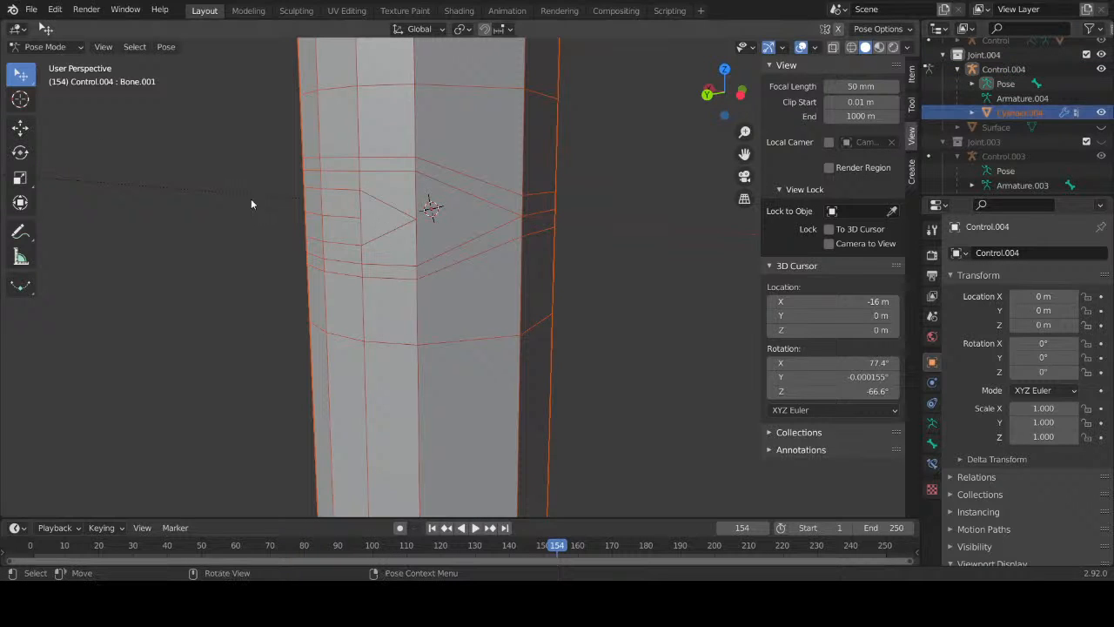
click(54, 48)
click(37, 78)
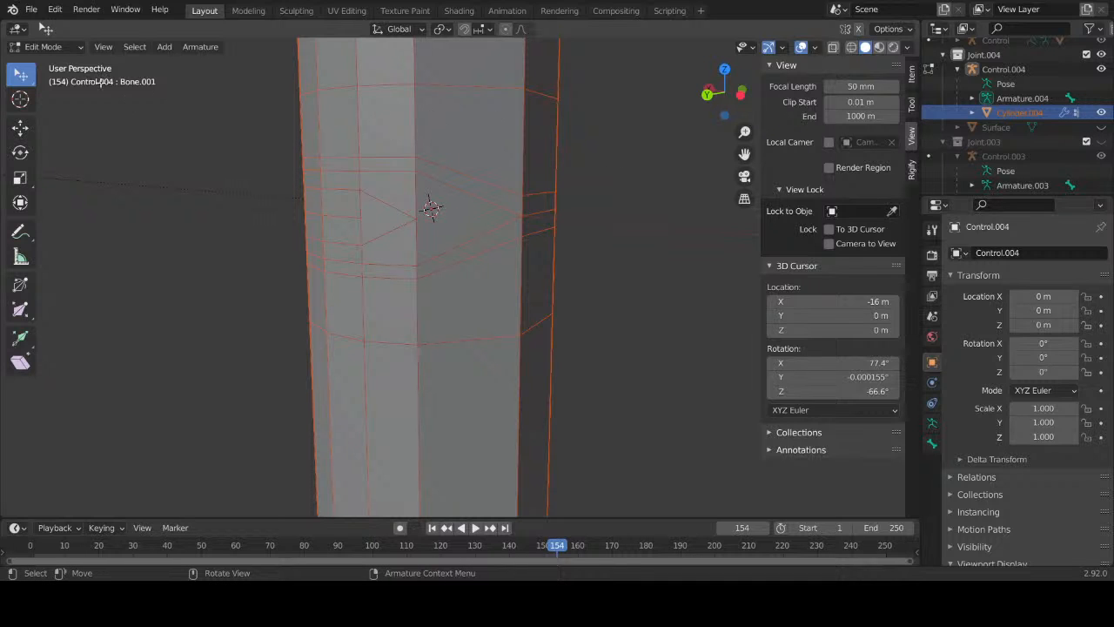
click(48, 46)
click(43, 64)
click(446, 159)
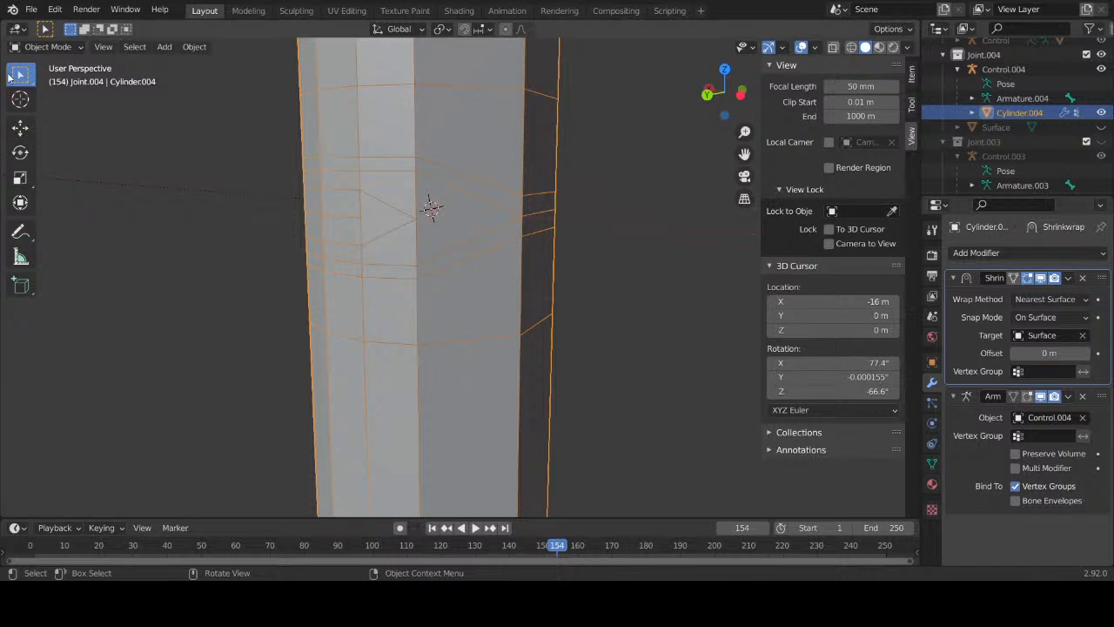
click(48, 46)
click(37, 76)
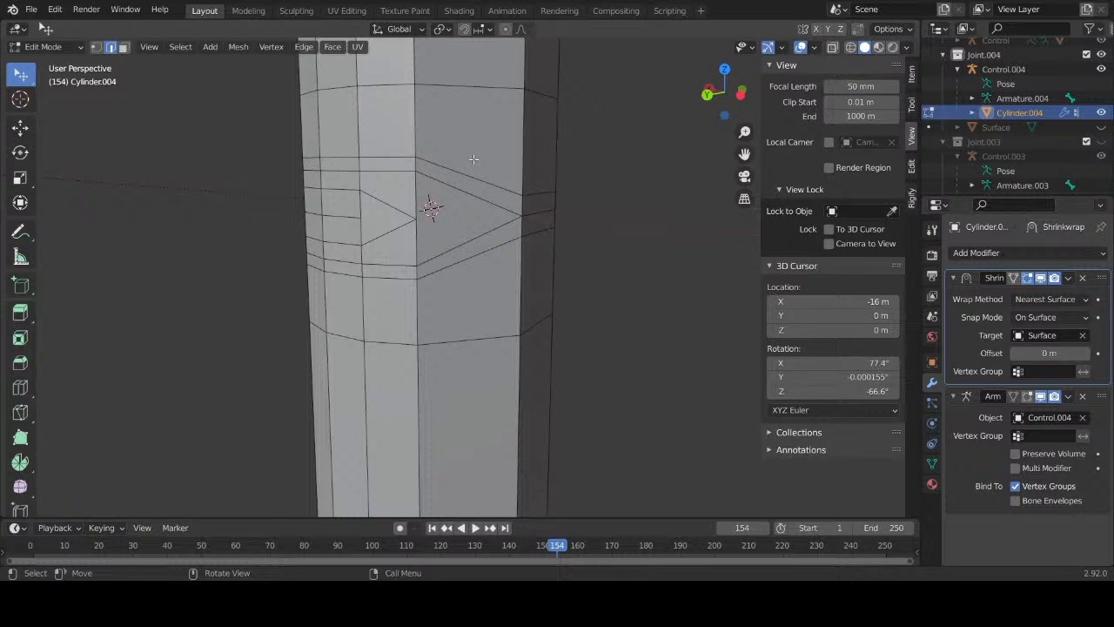
key(c)
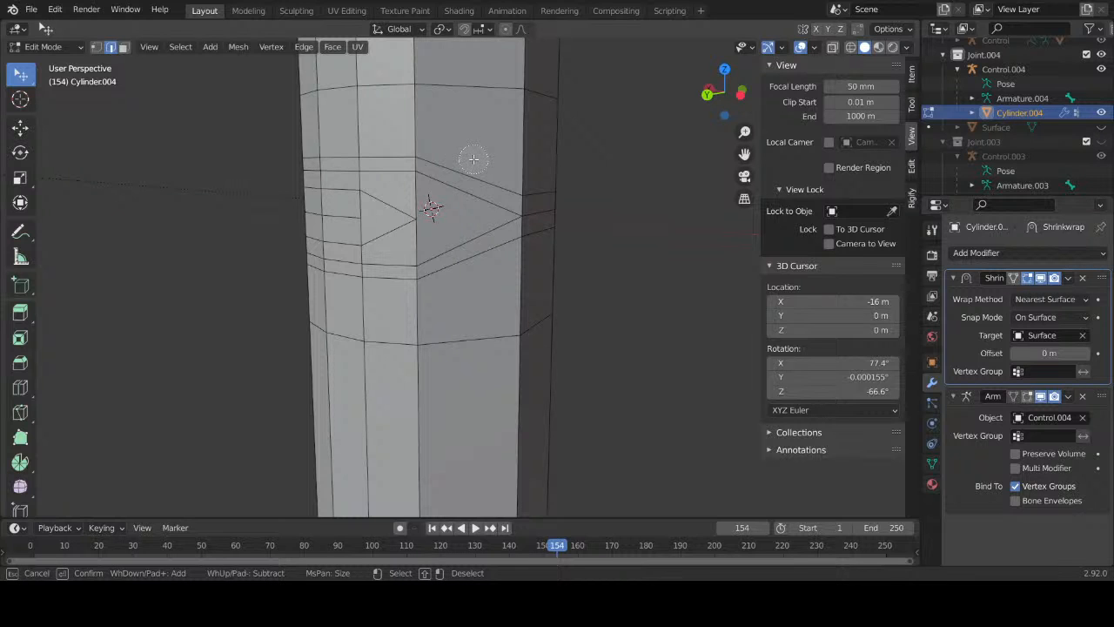
key(Escape)
key(1)
key(c)
mouse_move(516, 185)
mouse_down()
mouse_move(513, 229)
mouse_move(424, 249)
mouse_move(408, 267)
mouse_up()
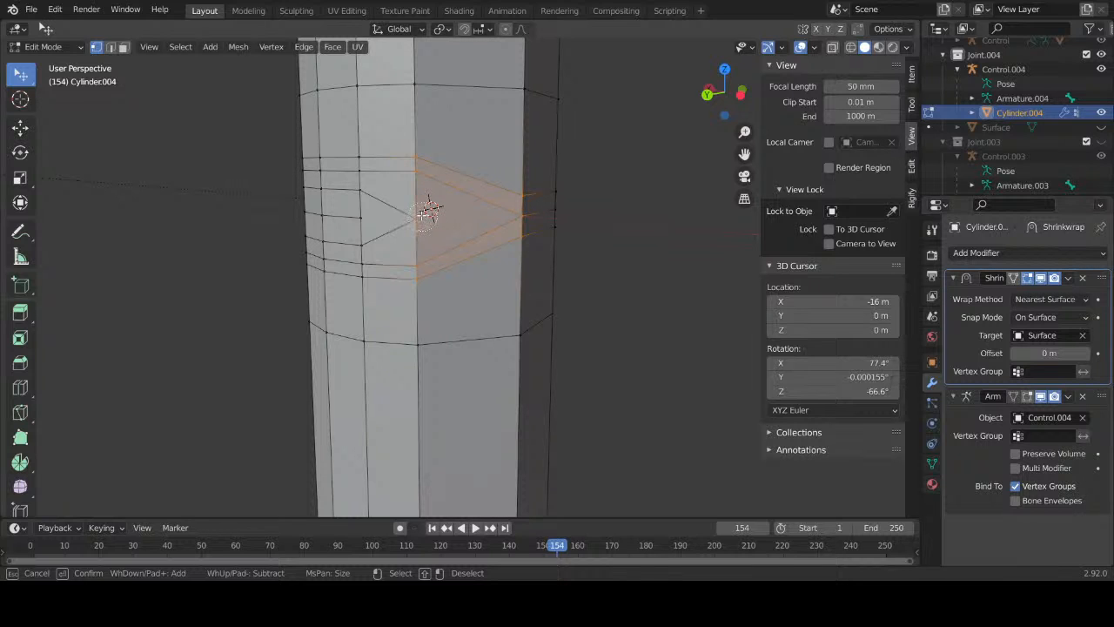
key(Escape)
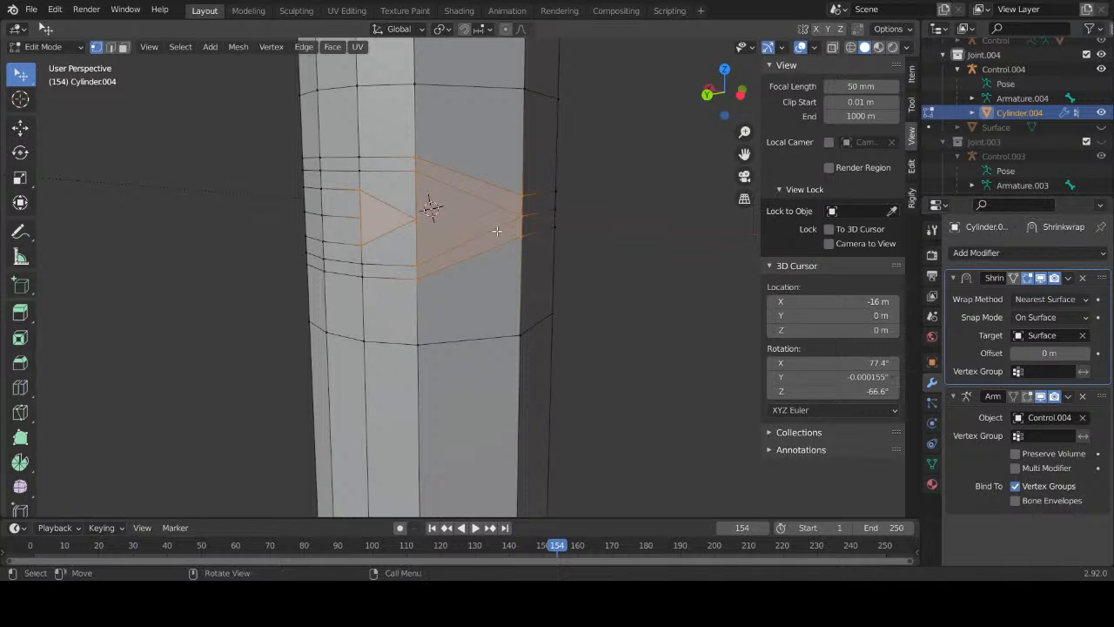
click(569, 218)
Step: Circle-select the vertices of the innermost bend loop from both sides of the cylinder and activate the Smooth tool
key(c)
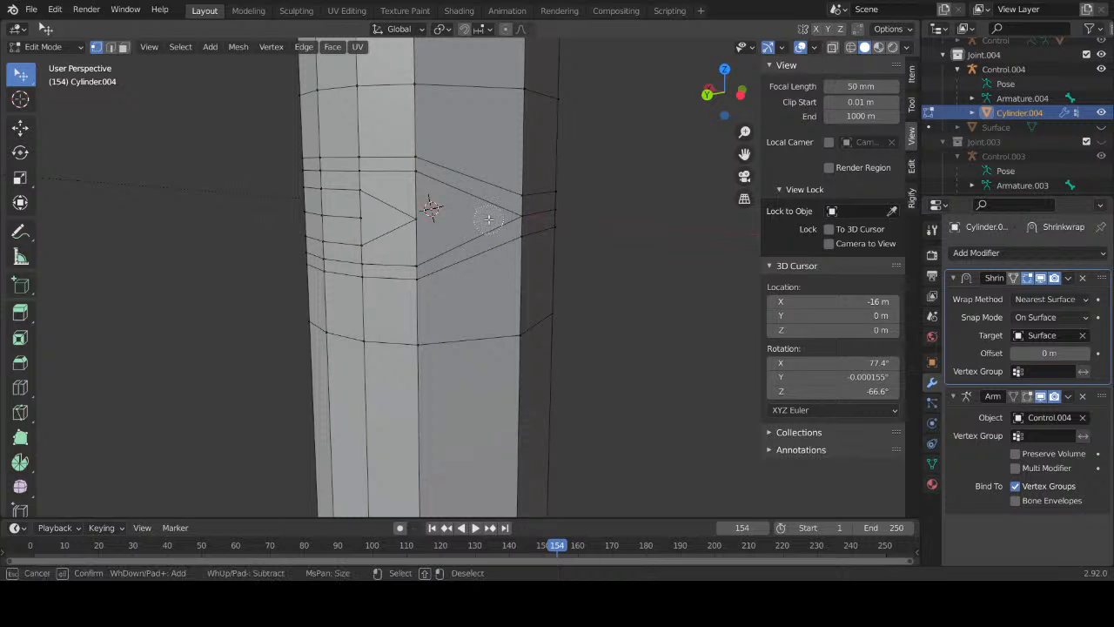
drag(413, 174, 418, 222)
drag(509, 220, 454, 218)
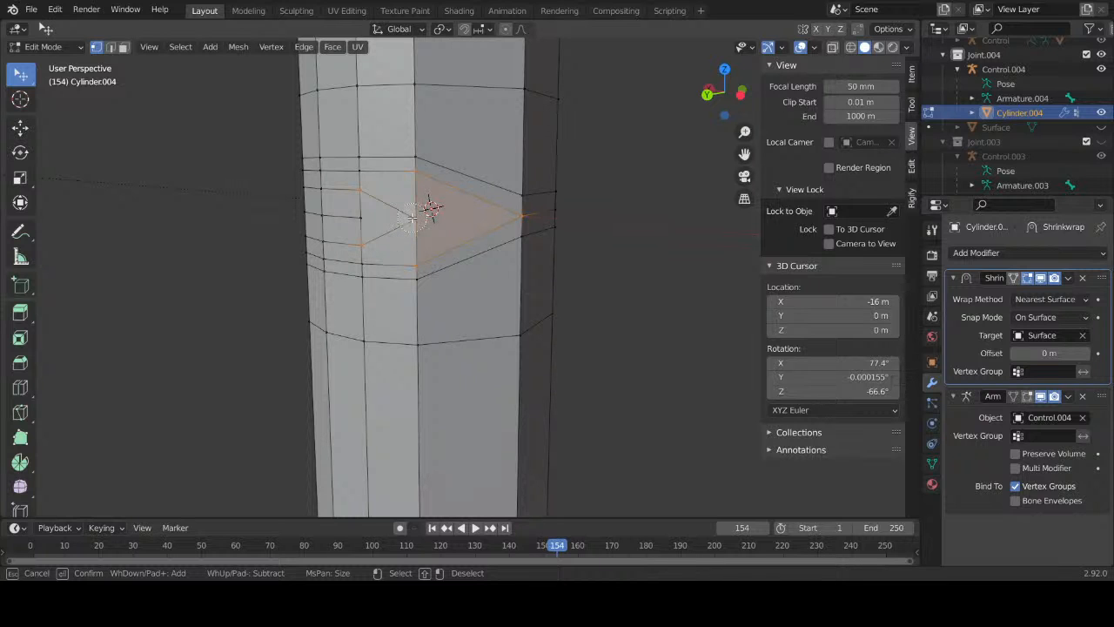
key(Escape)
middle_drag(453, 214, 557, 222)
key(c)
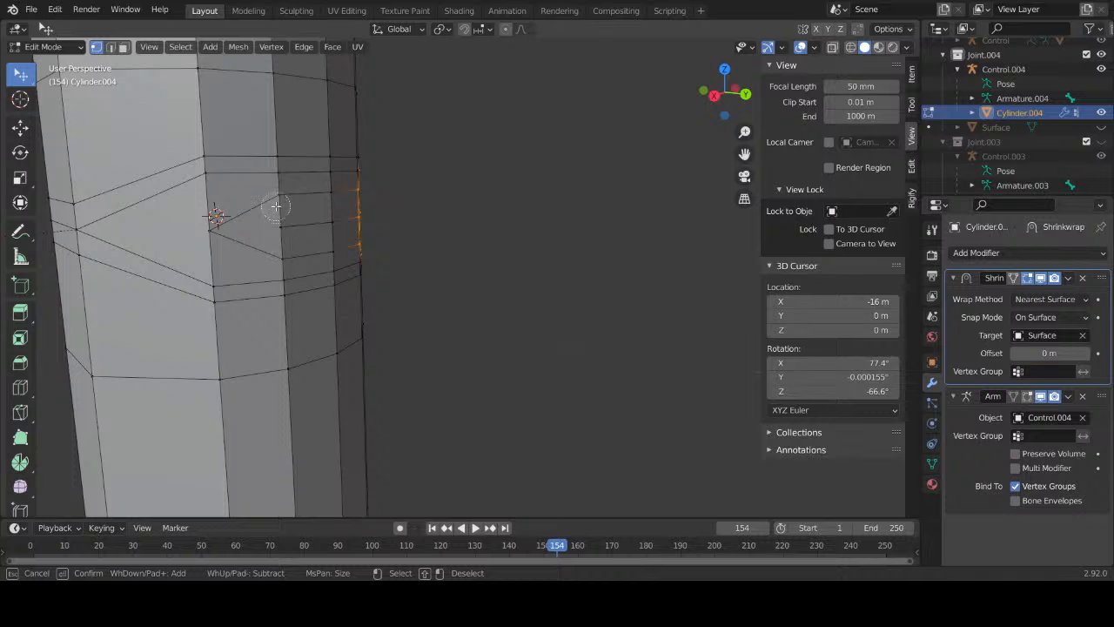
drag(278, 200, 280, 260)
mouse_move(226, 233)
mouse_down()
mouse_move(202, 185)
mouse_move(76, 228)
mouse_up()
drag(239, 281, 217, 278)
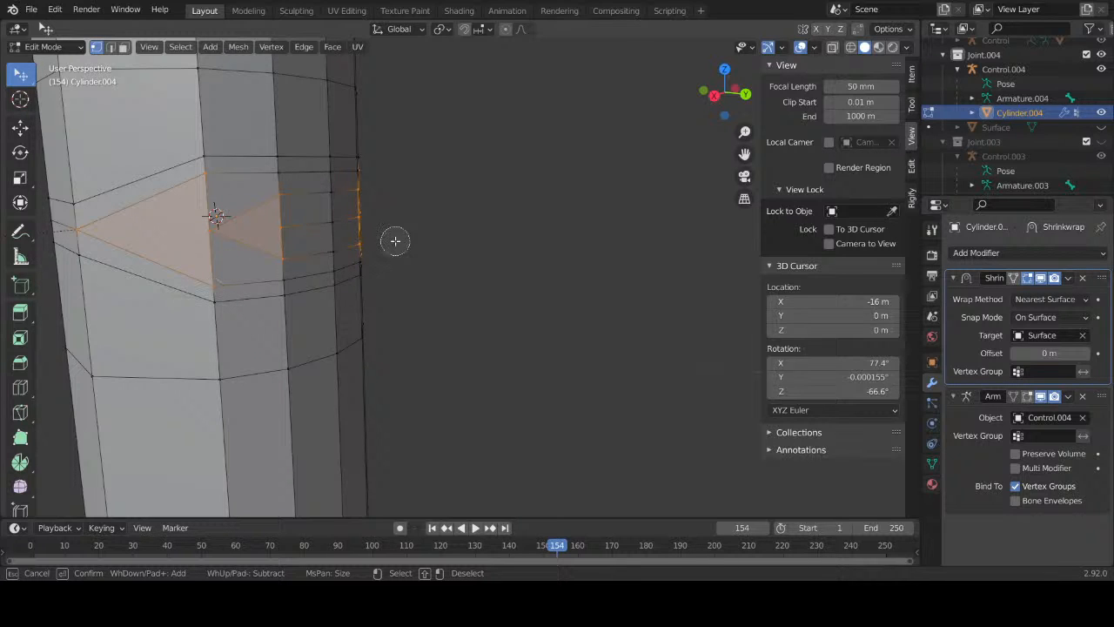
key(Escape)
click(20, 487)
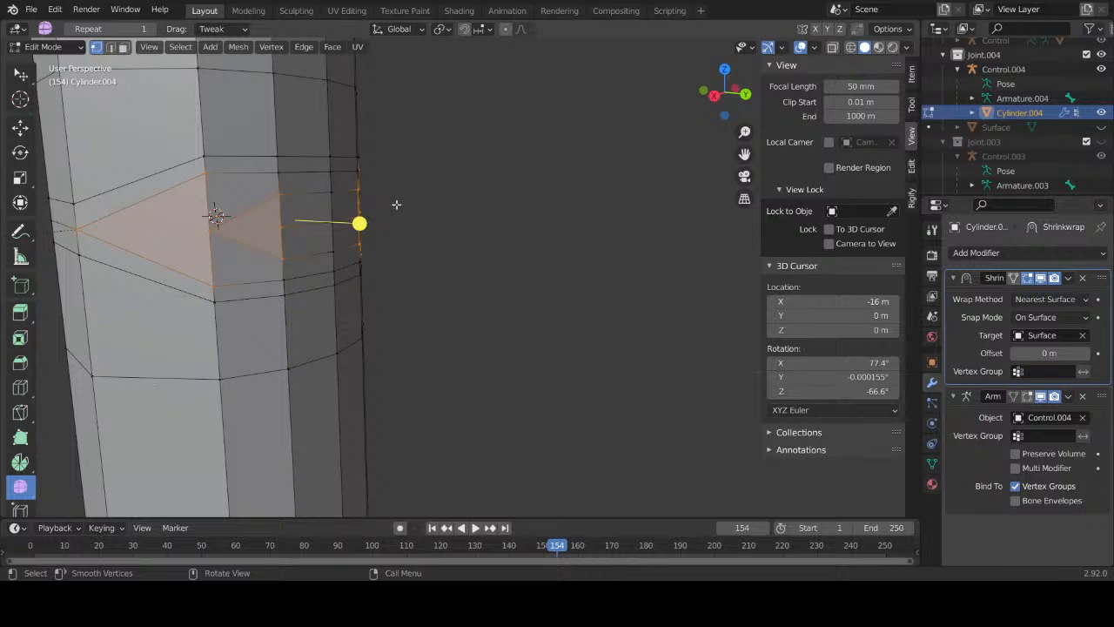
Step: Try smoothing the selected bend vertices by about 0.729, examine the shape, and undo the smoothing
drag(360, 223, 527, 223)
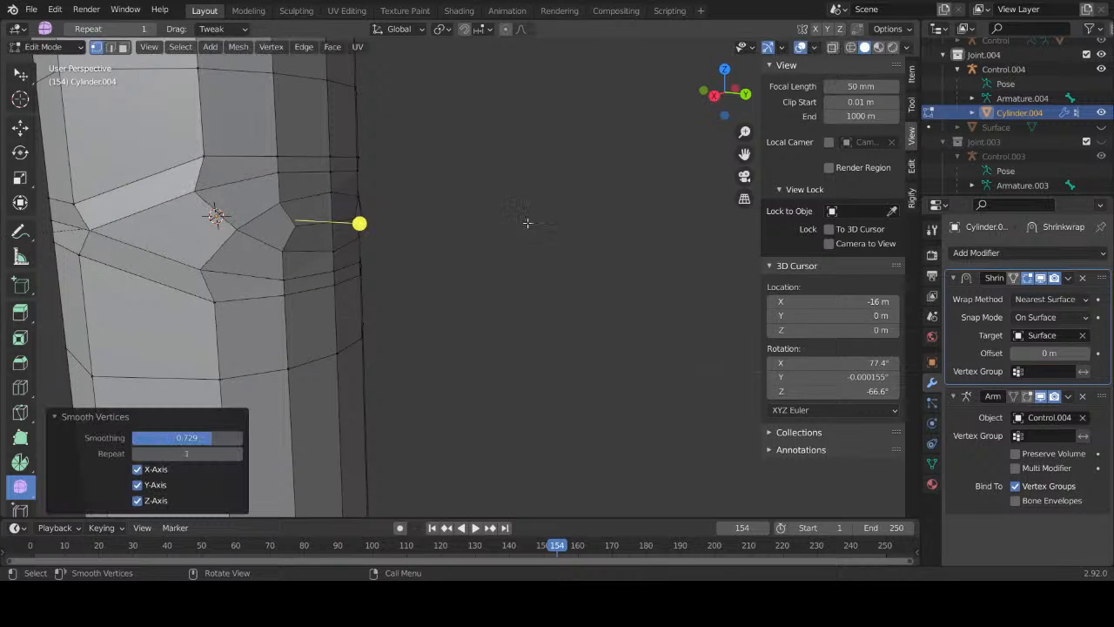
middle_drag(575, 231, 610, 177)
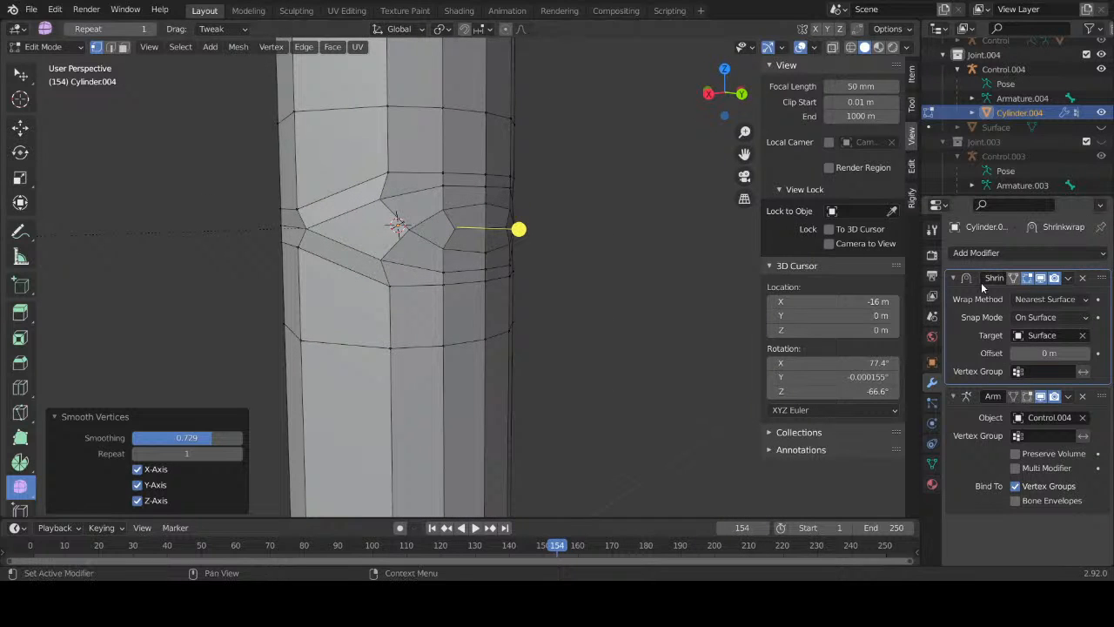
mouse_move(473, 256)
middle_down()
mouse_move(519, 273)
mouse_move(622, 360)
mouse_move(659, 276)
mouse_move(696, 256)
mouse_move(478, 251)
middle_up()
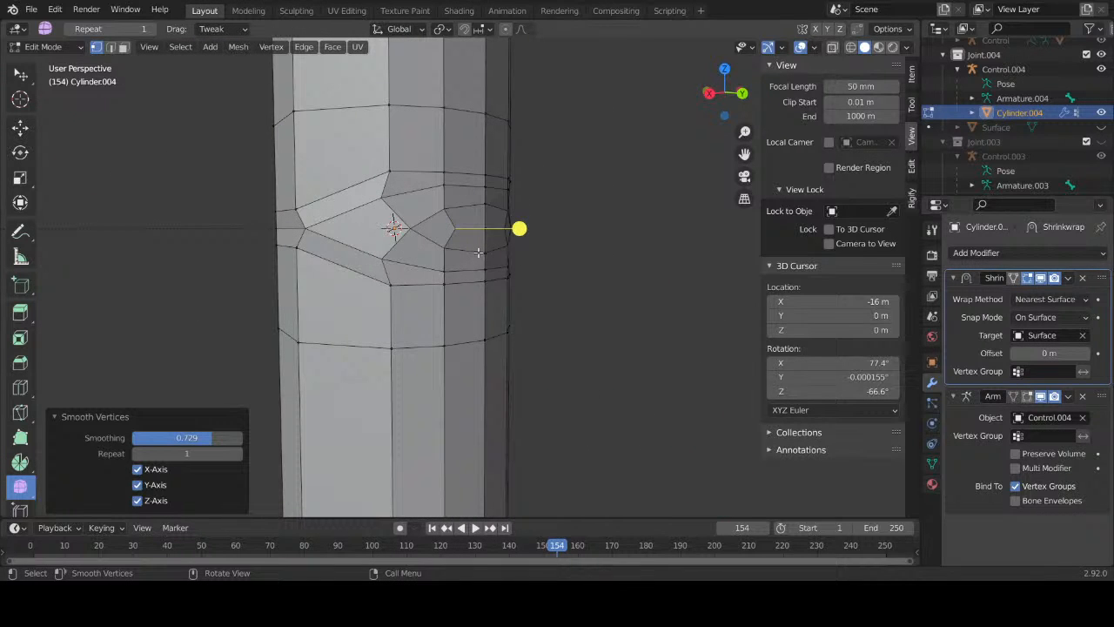
key(ctrl+z)
key(ctrl+z)
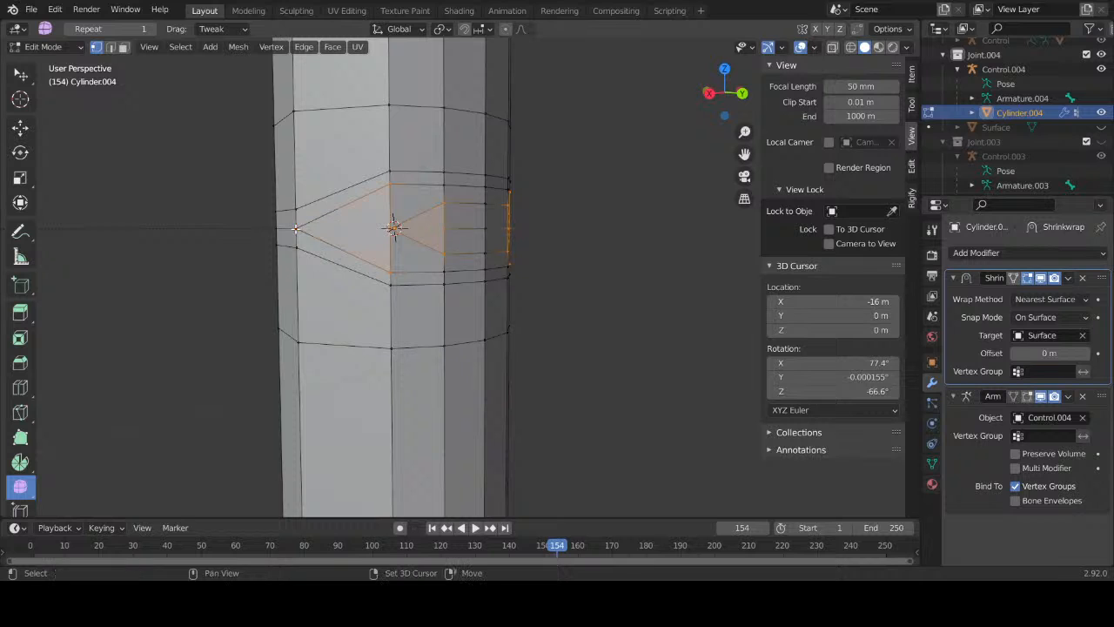
Step: Try a stronger smoothing of about 1.15 on the selected bend vertices and undo it
shift+middle_drag(493, 229, 720, 229)
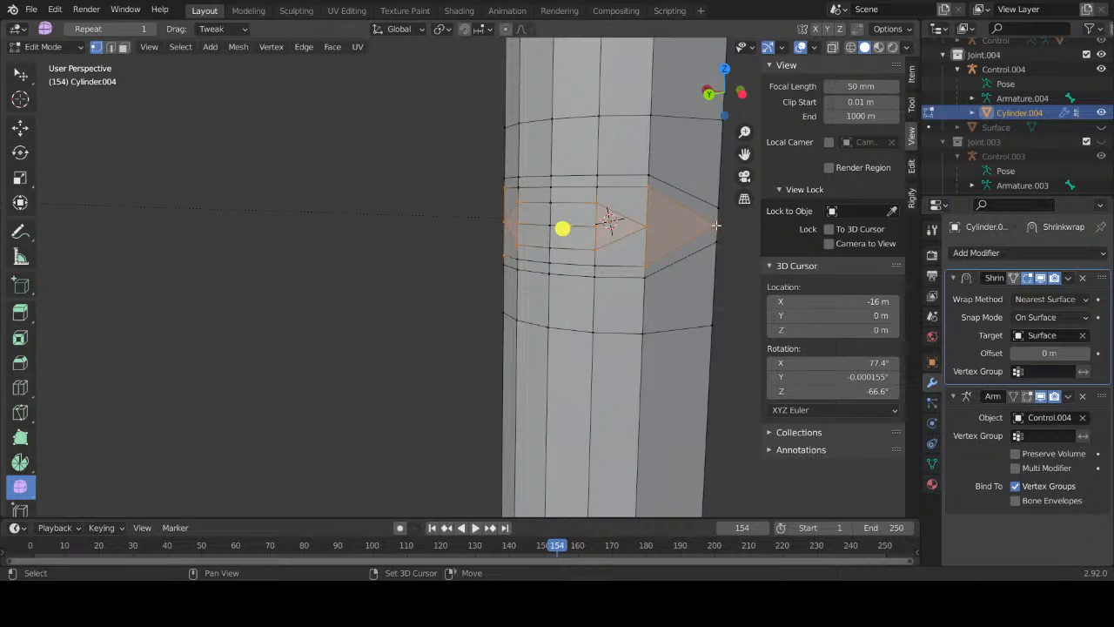
key(s)
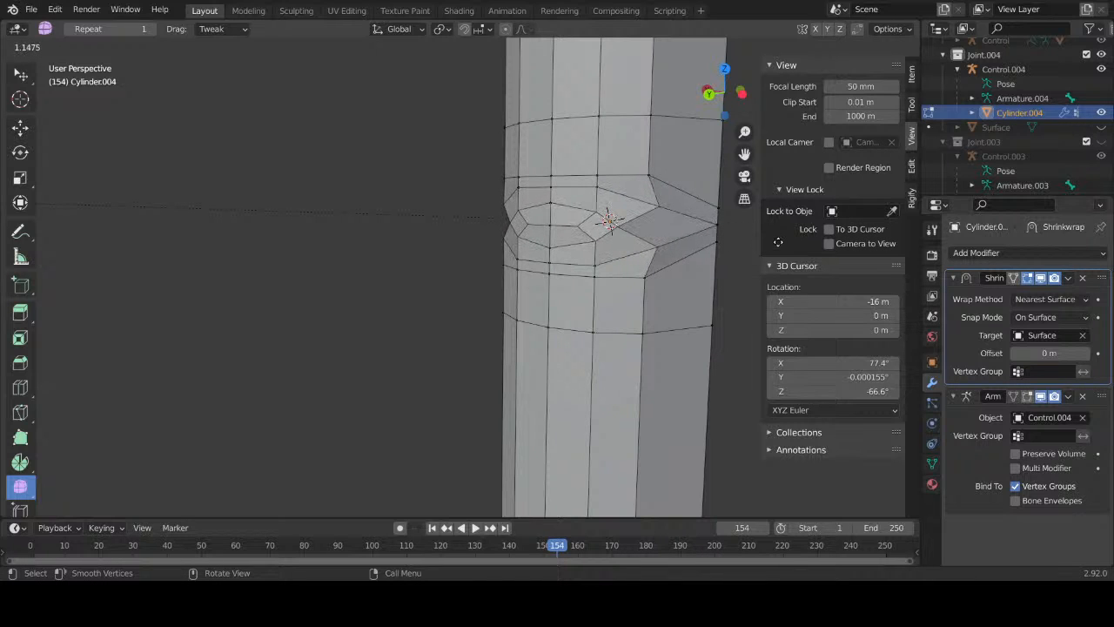
click(647, 243)
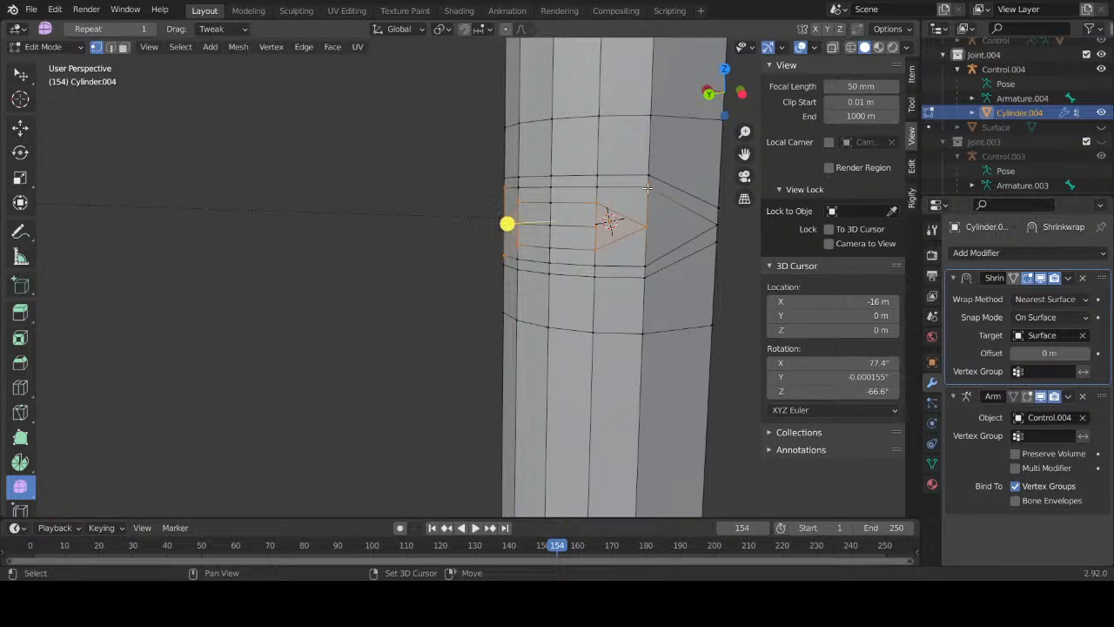
Step: Smooth the selected innermost bend vertices by about 1.079 and inspect the loops at the bend
middle_drag(647, 188, 468, 196)
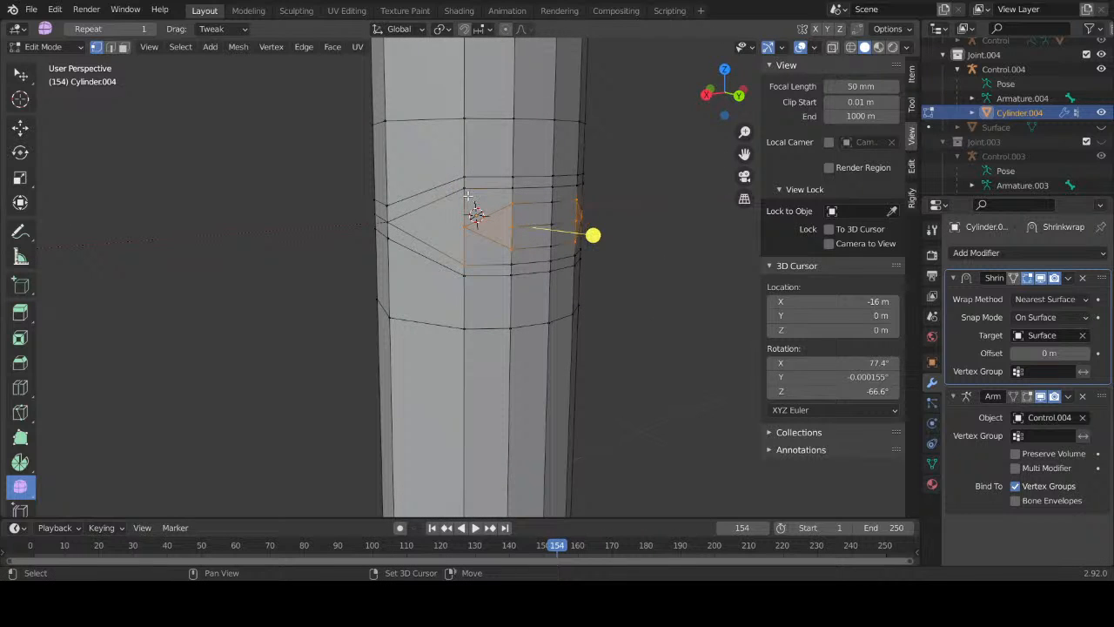
drag(602, 231, 852, 228)
middle_drag(601, 229, 556, 243)
scroll(435, 224, up, 5)
scroll(435, 224, down, 2)
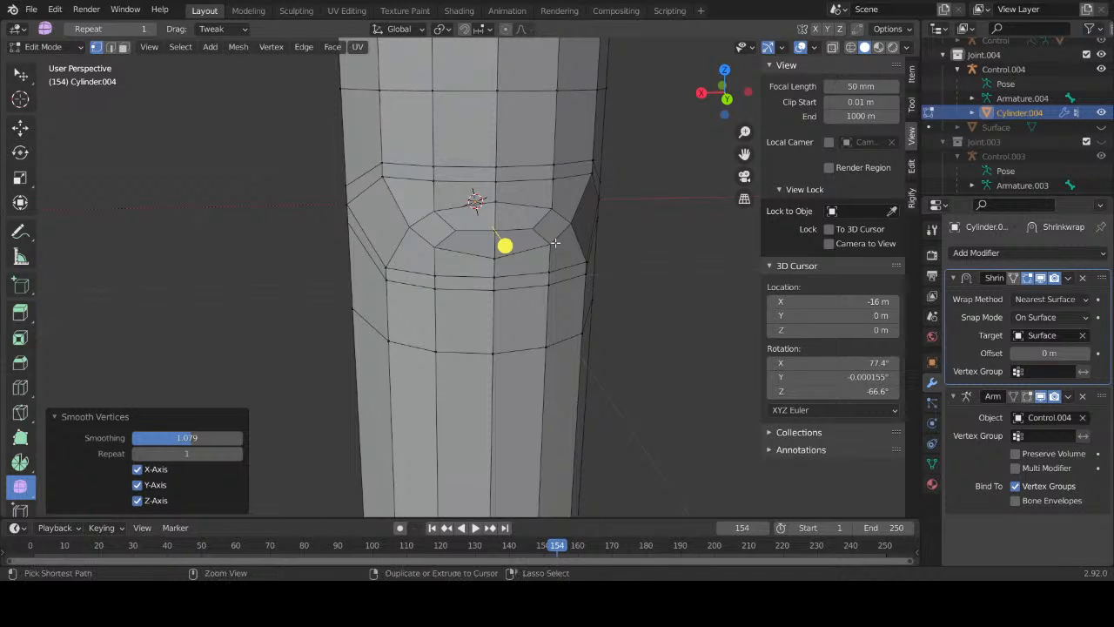
Step: Extend the selection to the adjacent loop vertices at the bend and smooth them by about 1.372
alt+click(554, 243)
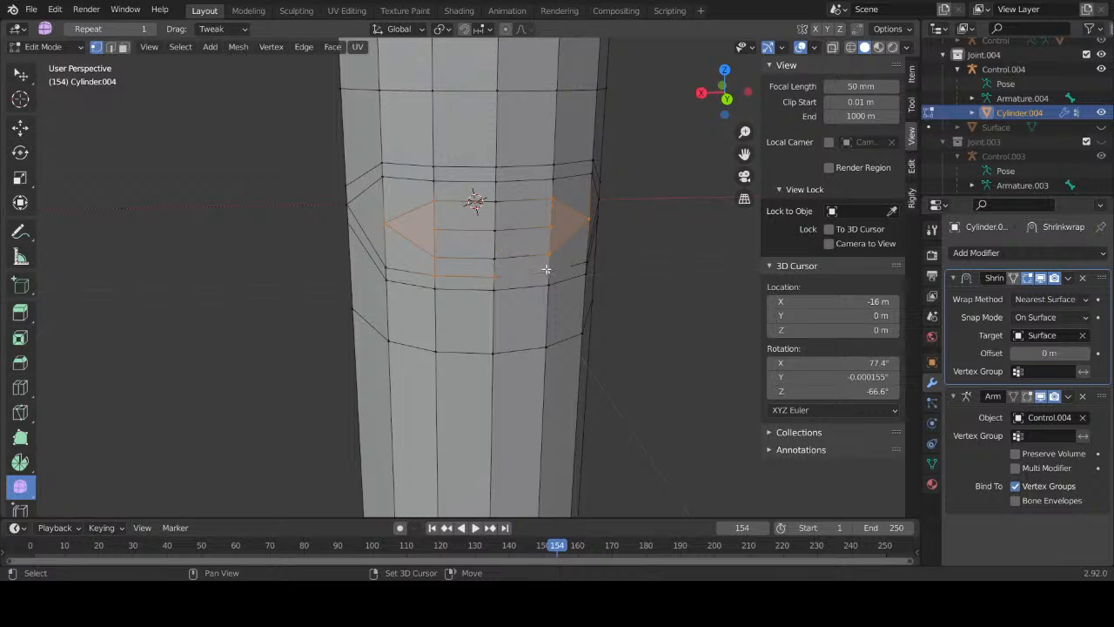
shift+click(494, 256)
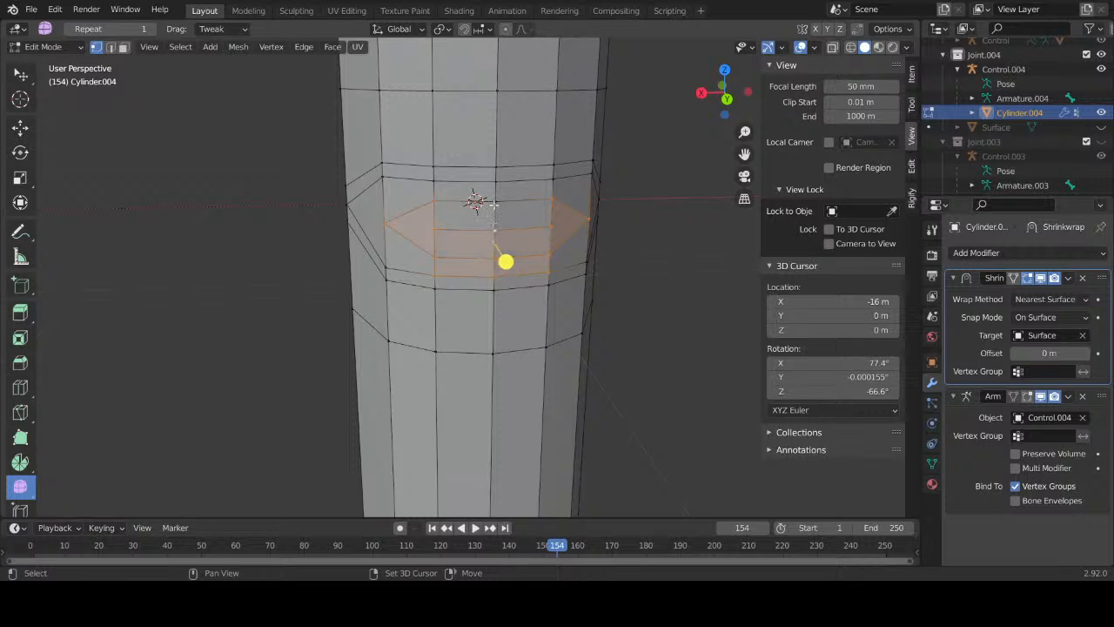
shift+click(554, 180)
drag(506, 250, 827, 231)
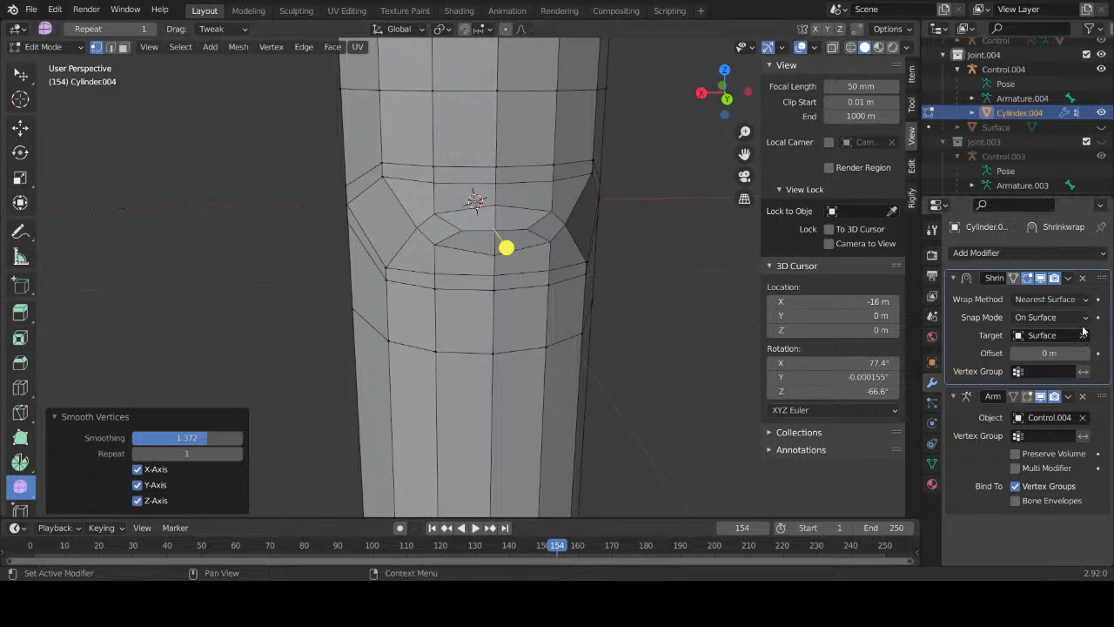
click(1067, 277)
click(1070, 278)
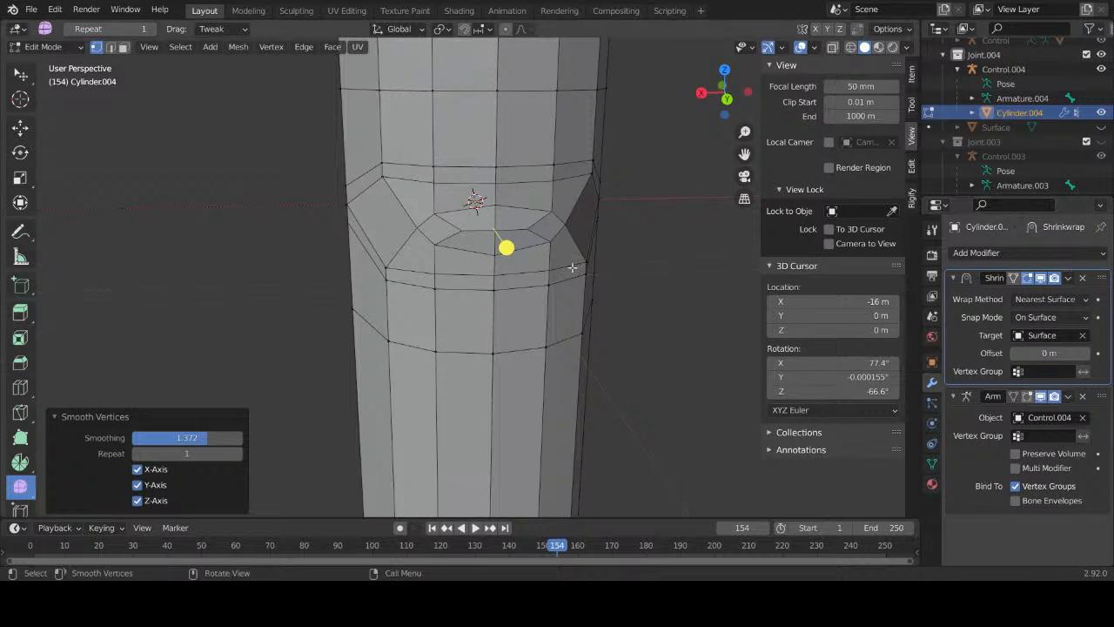
middle_drag(407, 267, 397, 245)
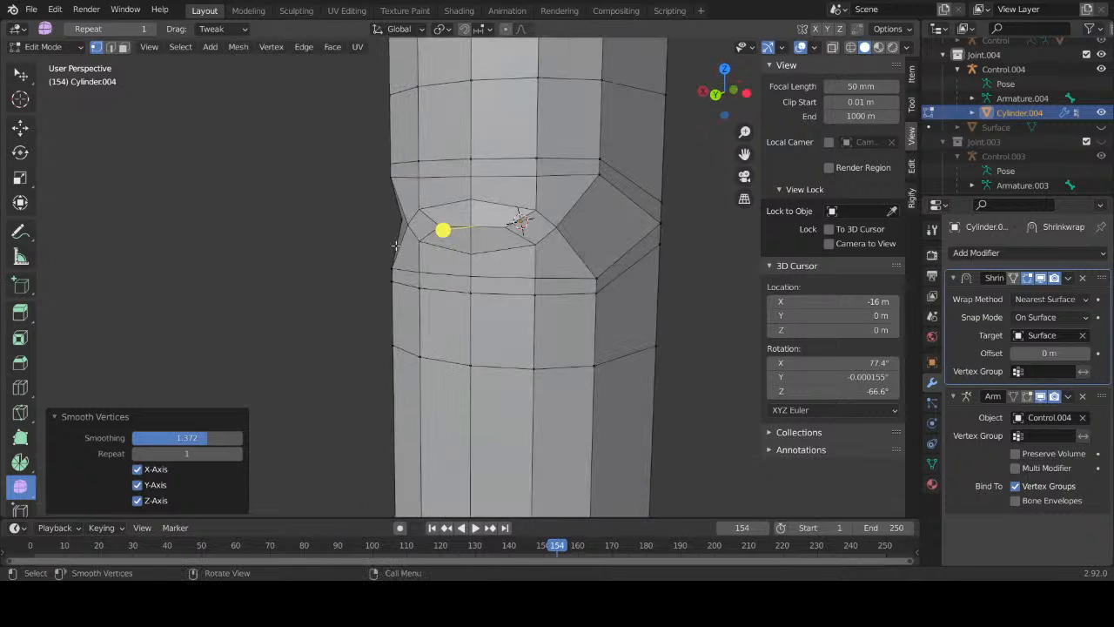
middle_drag(596, 266, 390, 229)
scroll(462, 286, down, 6)
middle_drag(391, 331, 331, 261)
Step: Switch to the armature's Pose Mode and rotate the lower bone about -42.8° around the global X axis
key(Tab)
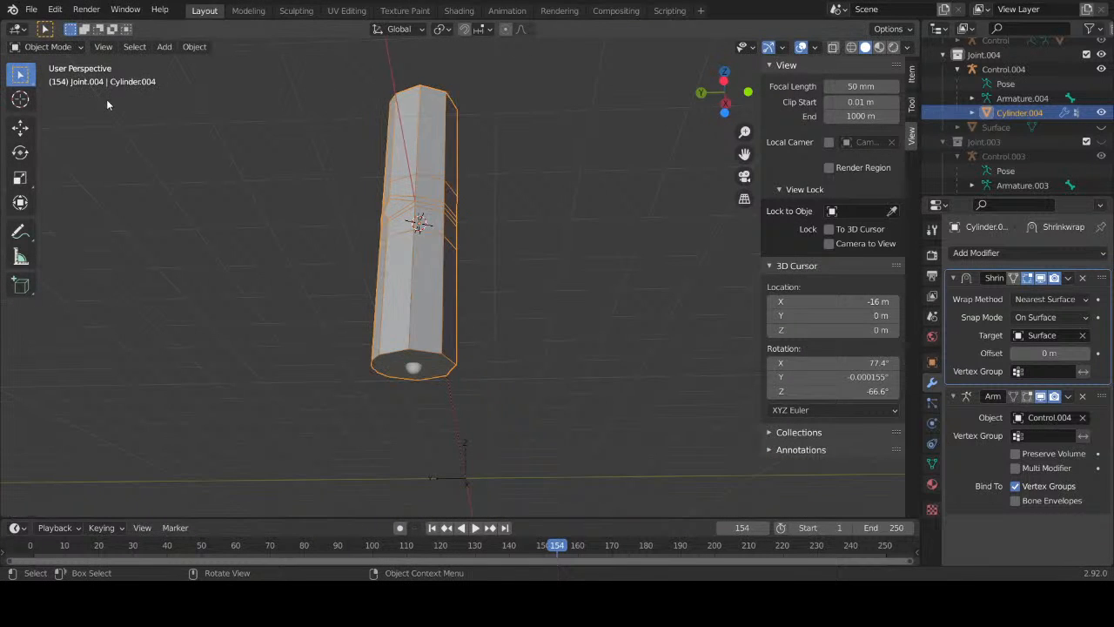
click(411, 373)
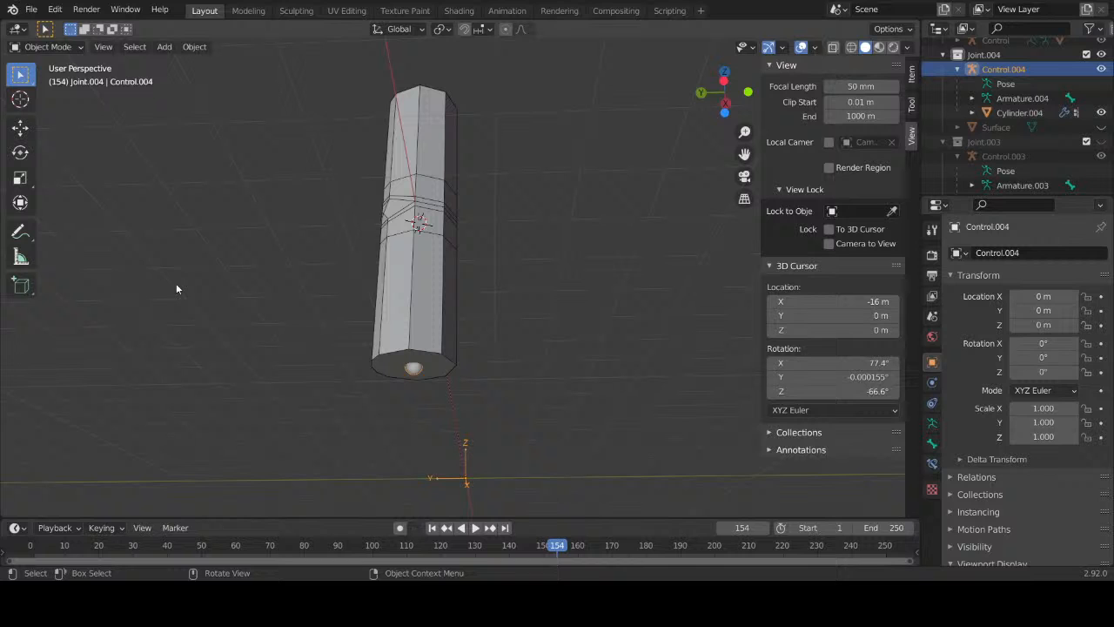
click(48, 46)
click(39, 92)
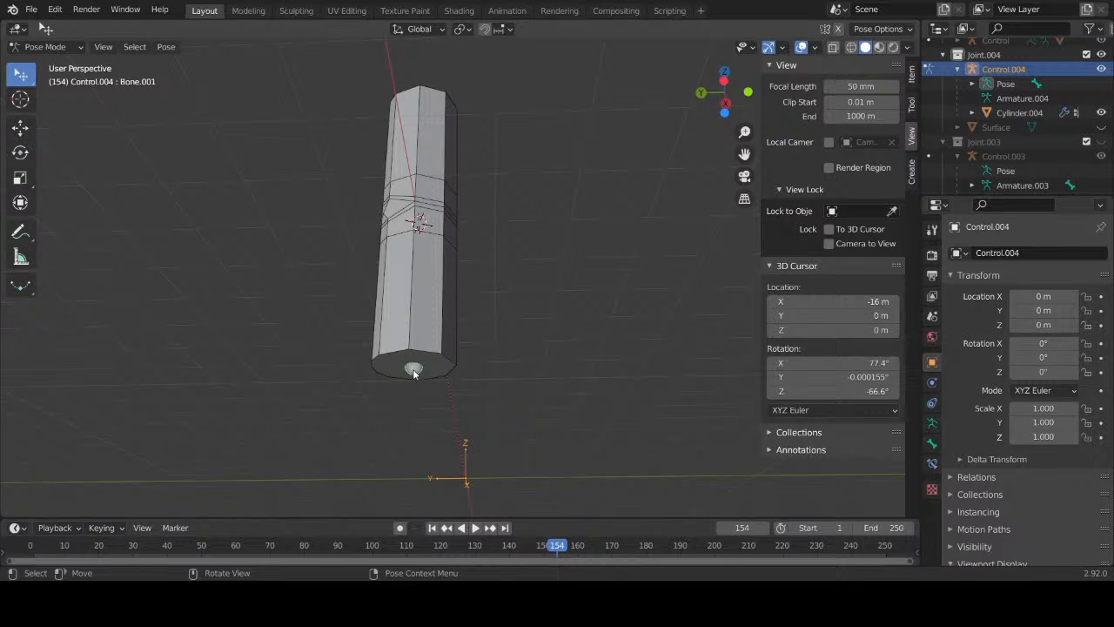
middle_drag(414, 372, 458, 282)
key(r)
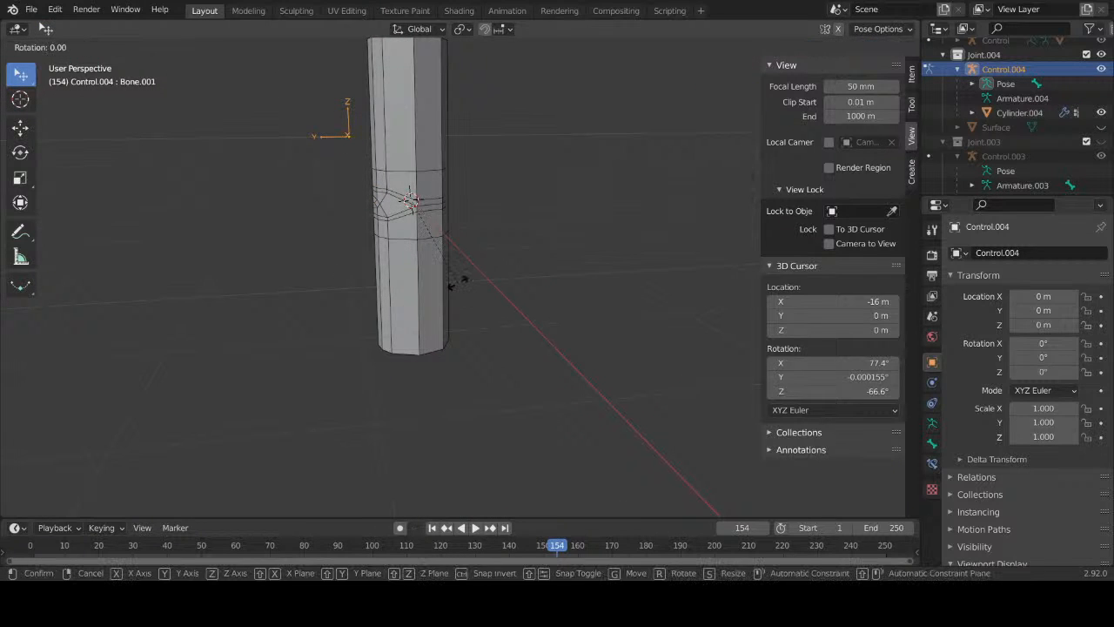
key(x)
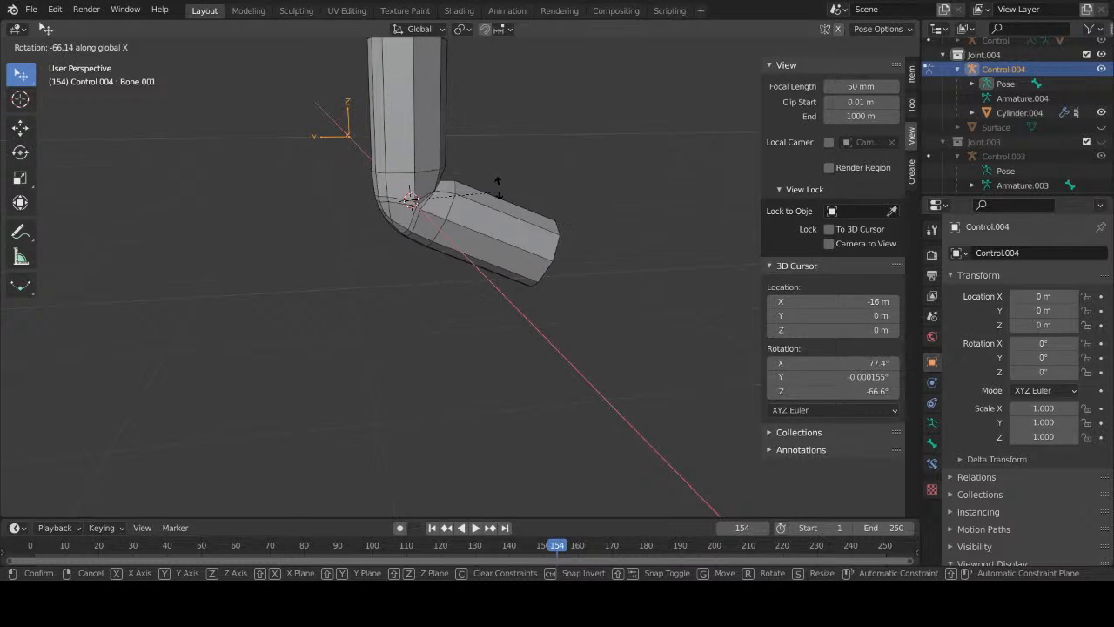
click(500, 218)
Step: Examine the bent joint's inner loops from several angles and undo the bone rotation
middle_drag(408, 247, 438, 226)
scroll(436, 232, up, 4)
shift+middle_drag(263, 238, 412, 242)
scroll(417, 251, up, 3)
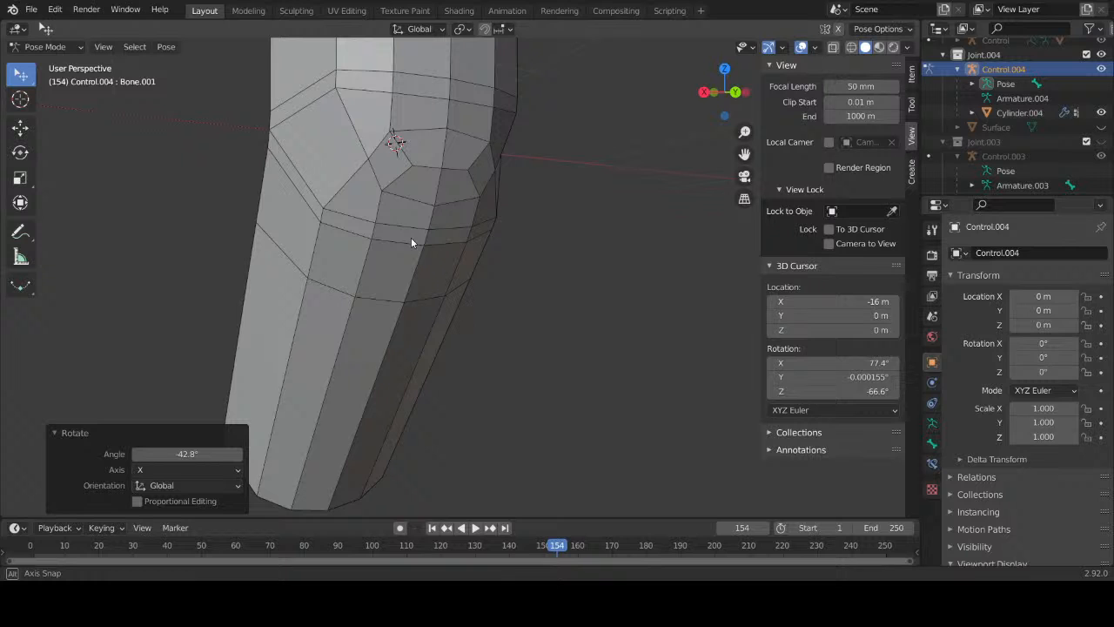
middle_drag(412, 242, 584, 215)
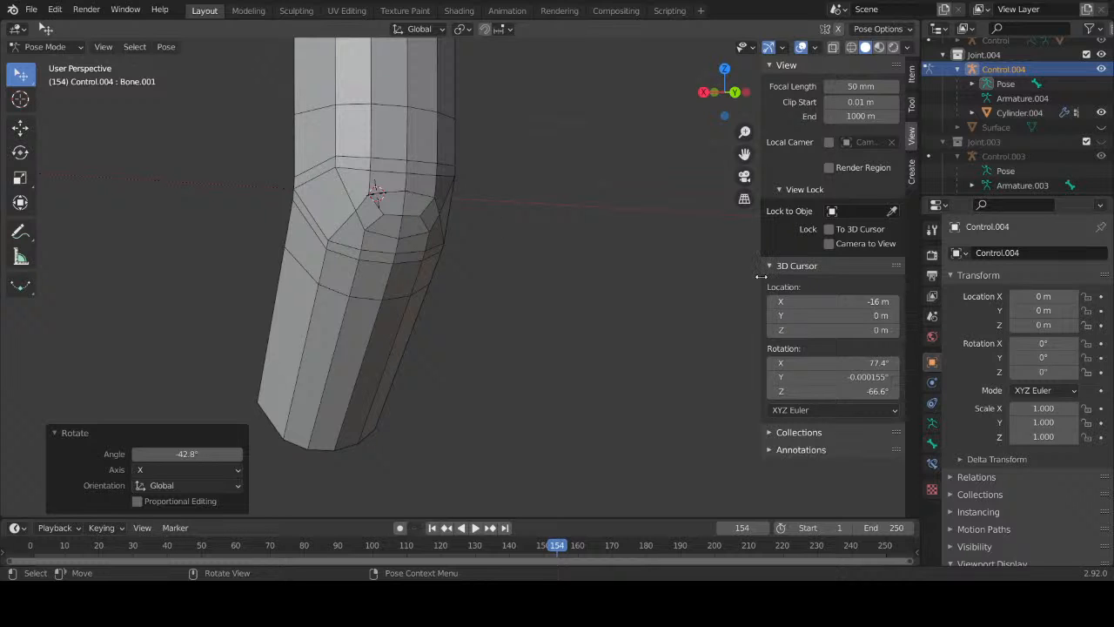
mouse_move(408, 317)
middle_down()
mouse_move(398, 291)
mouse_move(417, 308)
middle_up()
key(ctrl+z)
Step: Return to the cylinder's Edit Mode and select the upper and lower corner vertices of the diamond-shaped face at the bend
scroll(595, 309, up, 1)
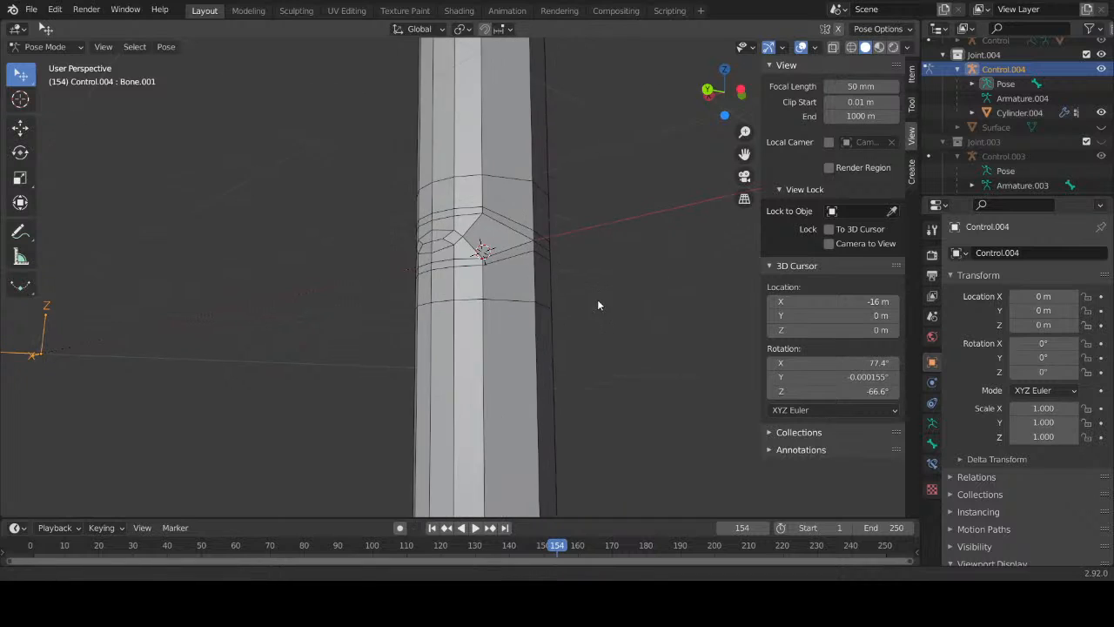
scroll(503, 256, up, 2)
middle_drag(443, 217, 590, 260)
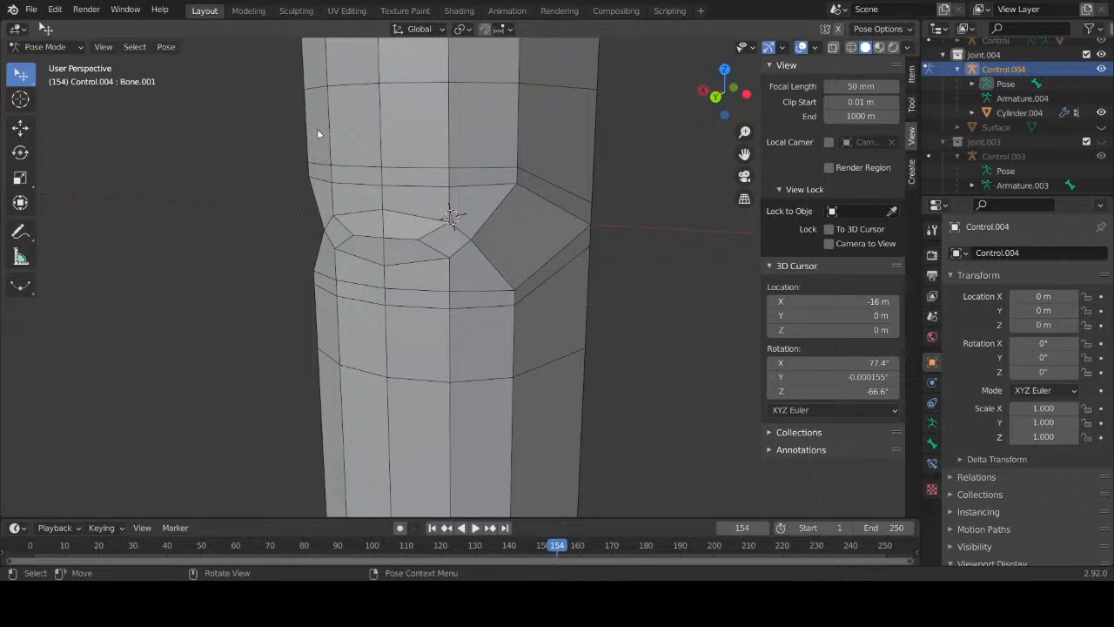
key(Tab)
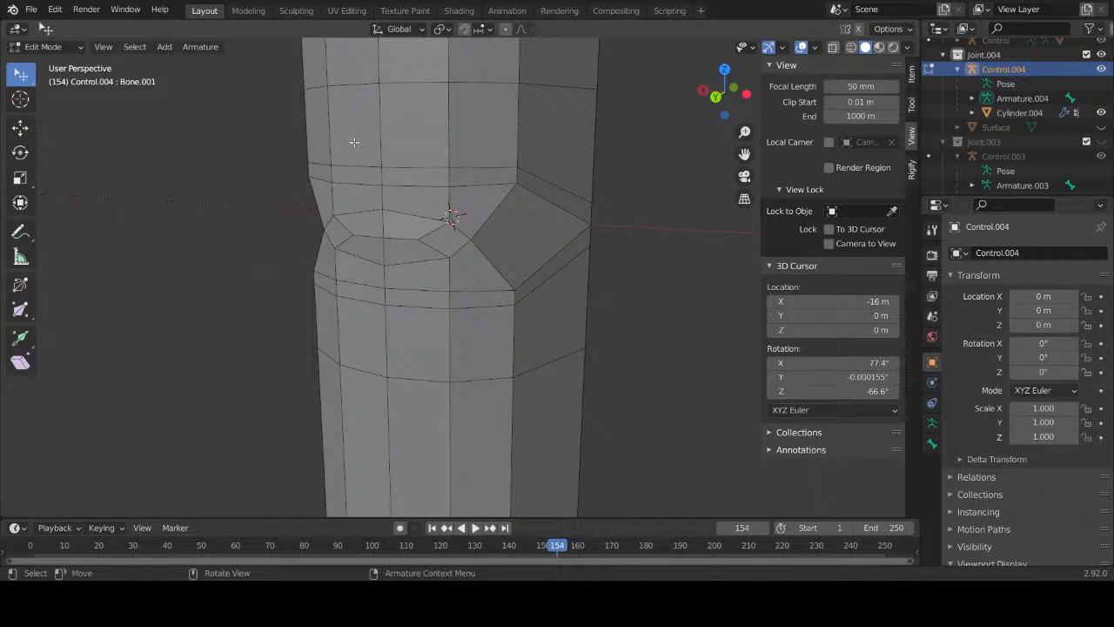
key(Tab)
key(Tab)
click(32, 47)
click(36, 63)
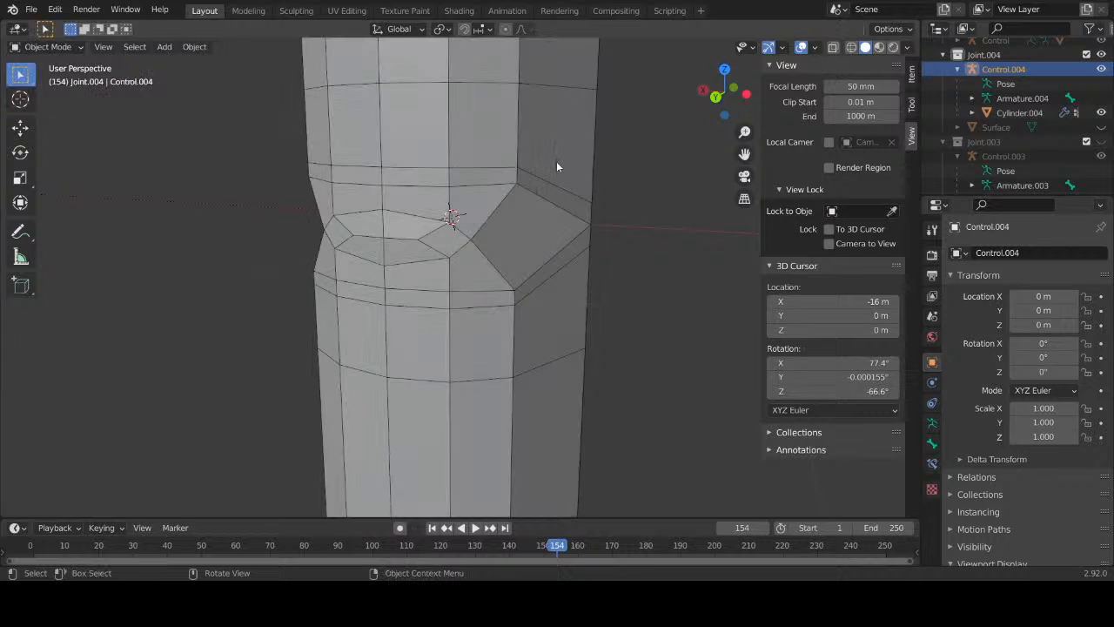
click(556, 161)
key(Tab)
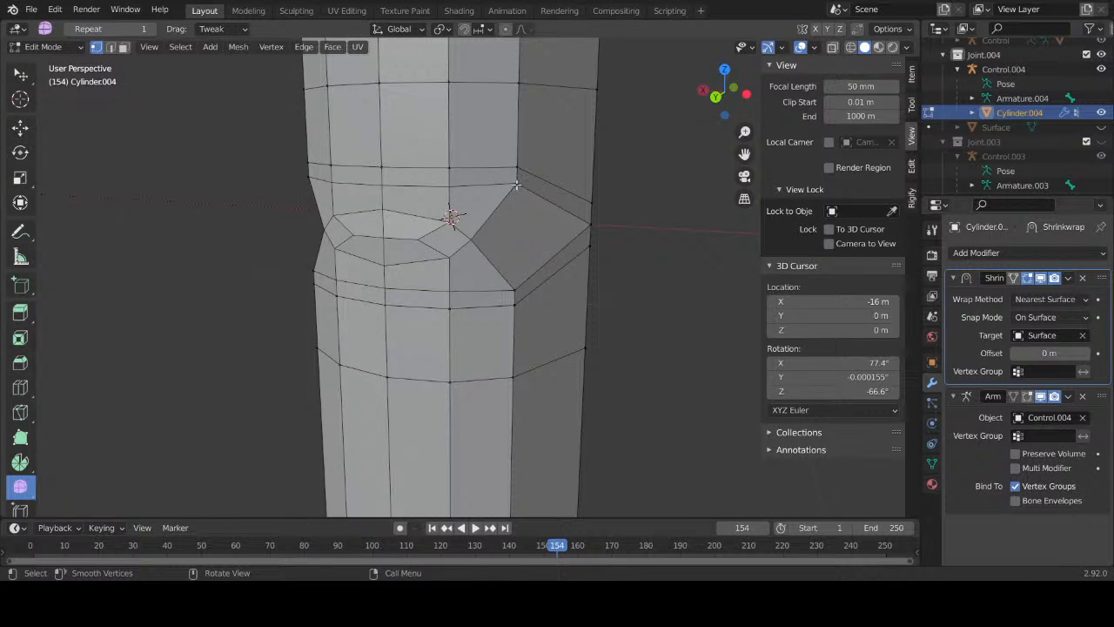
click(517, 185)
shift+click(514, 288)
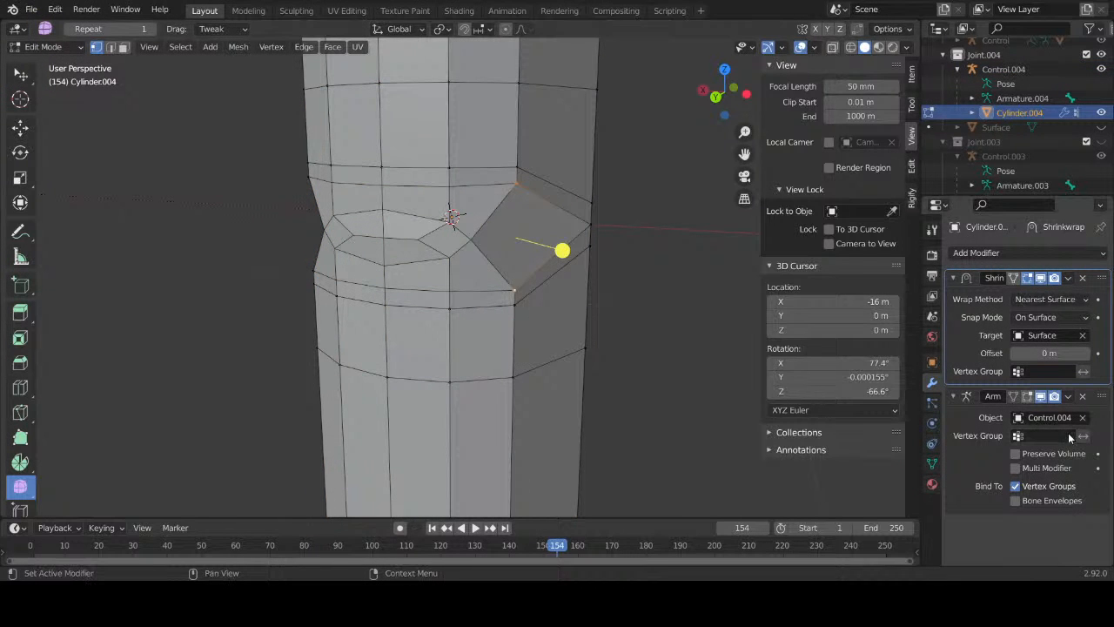
Step: Apply the Shrinkwrap modifier to the cylinder in Object Mode and return to Edit Mode
click(1068, 277)
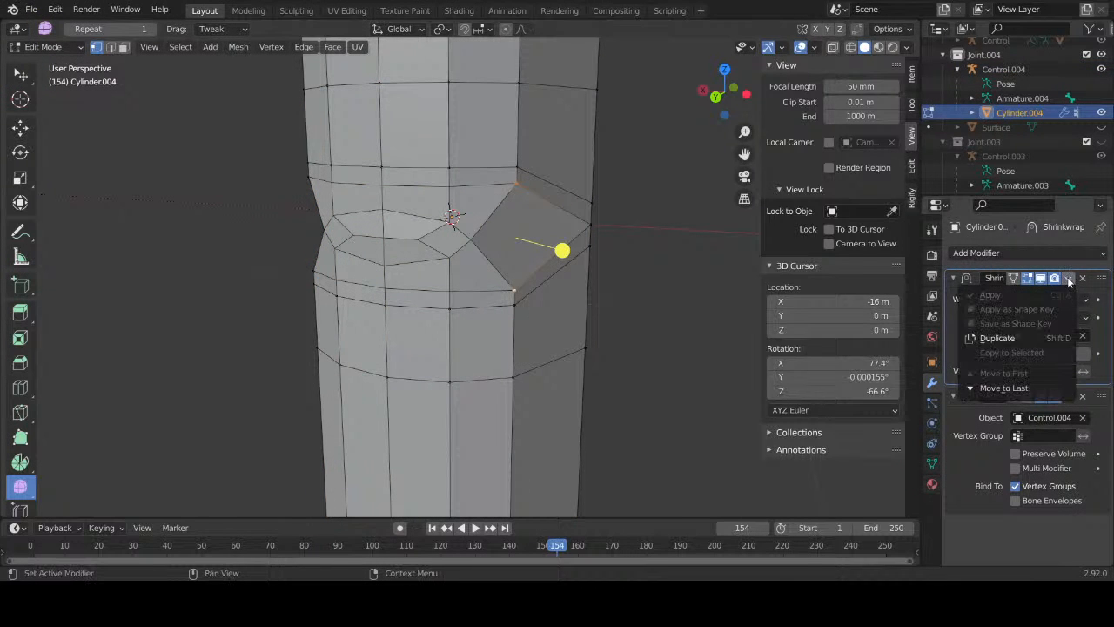
click(65, 47)
click(54, 53)
click(1068, 278)
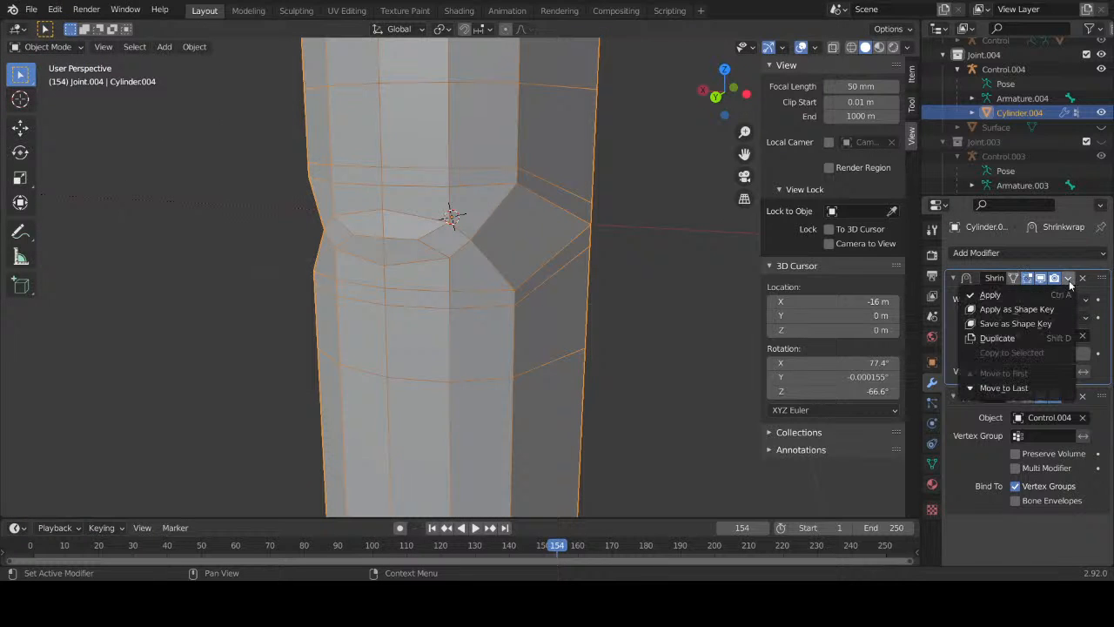
click(992, 295)
click(48, 47)
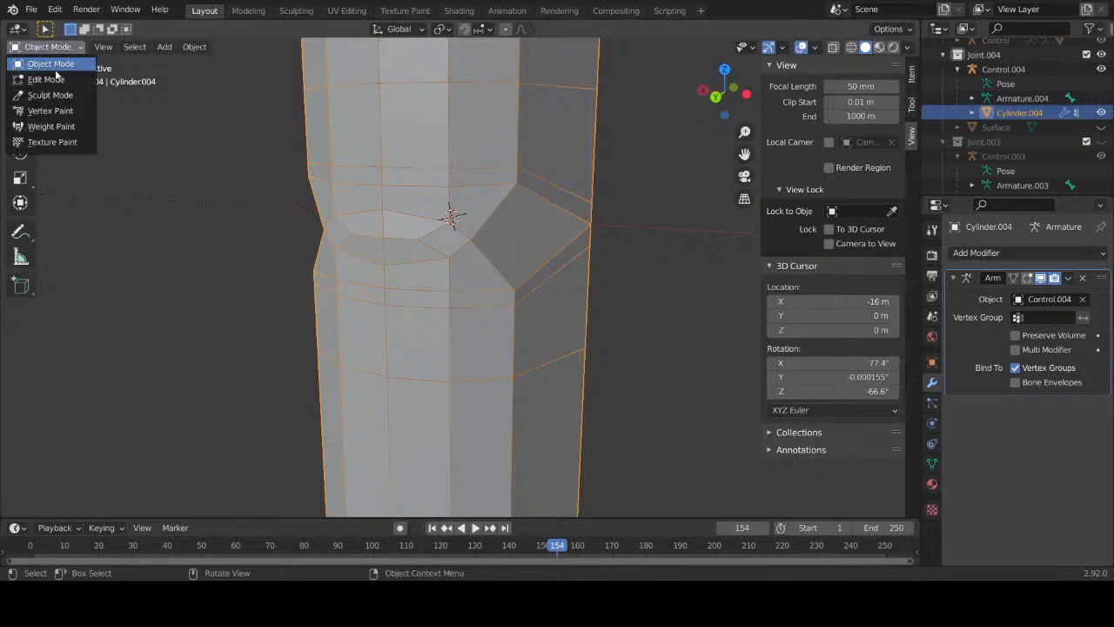
click(43, 78)
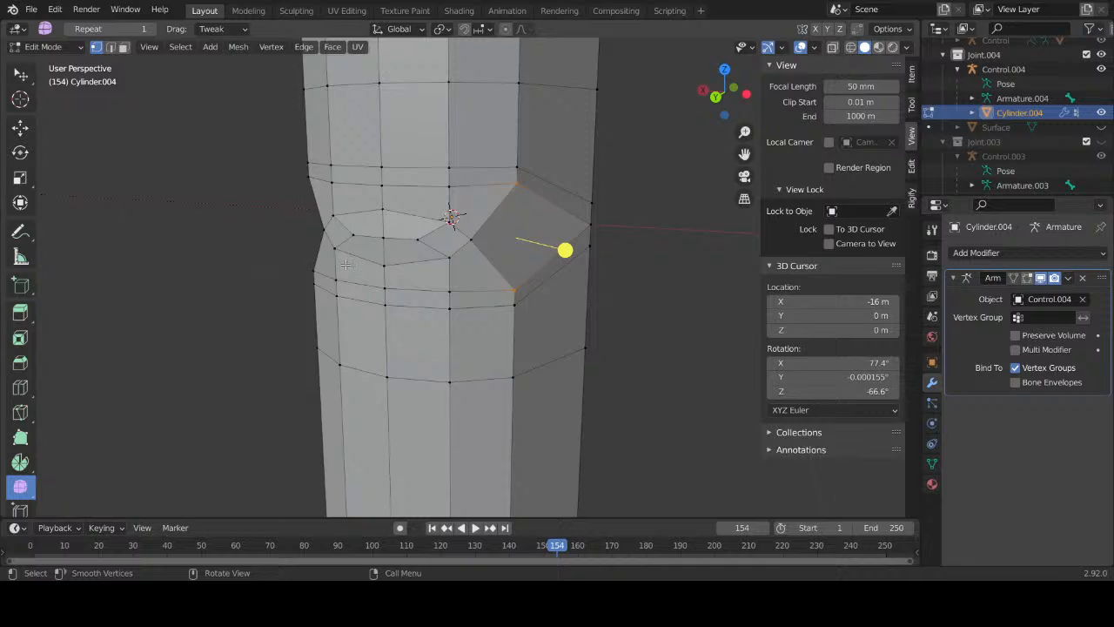
Step: Add the two matching corner vertices of the diamond-shaped face on the cylinder's opposite side to the selection
middle_drag(345, 264, 506, 278)
shift+click(266, 198)
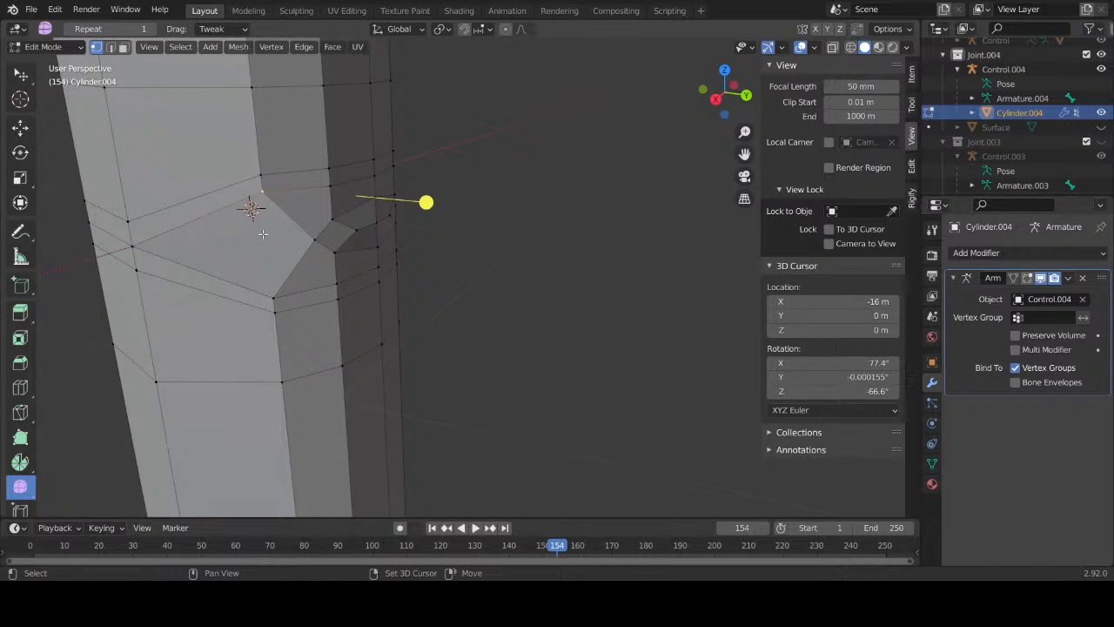
shift+click(274, 299)
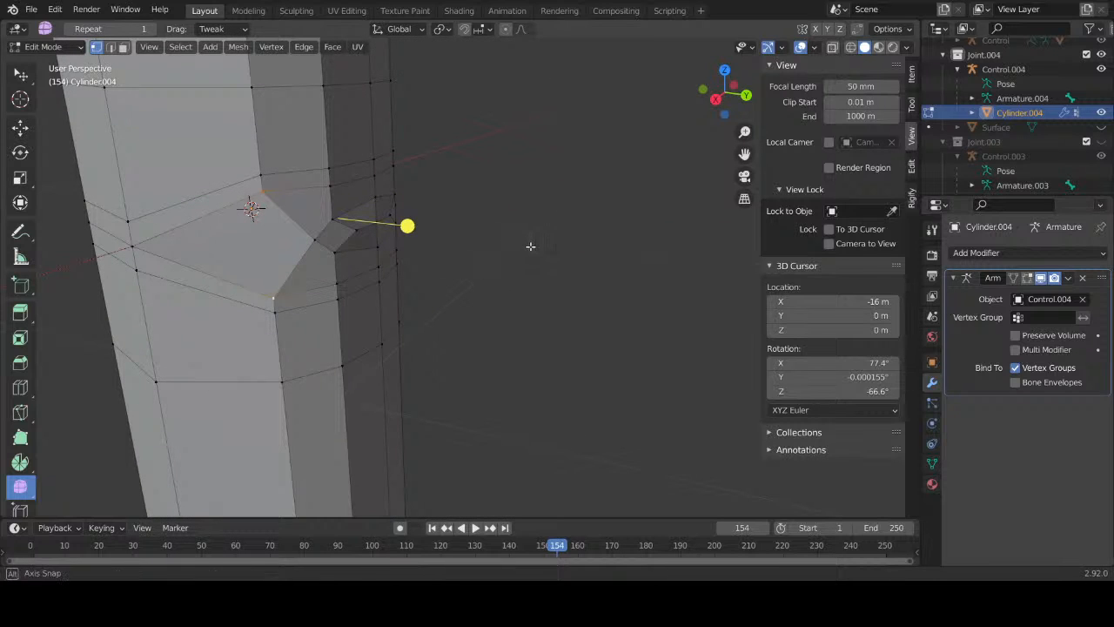
middle_drag(497, 243, 428, 249)
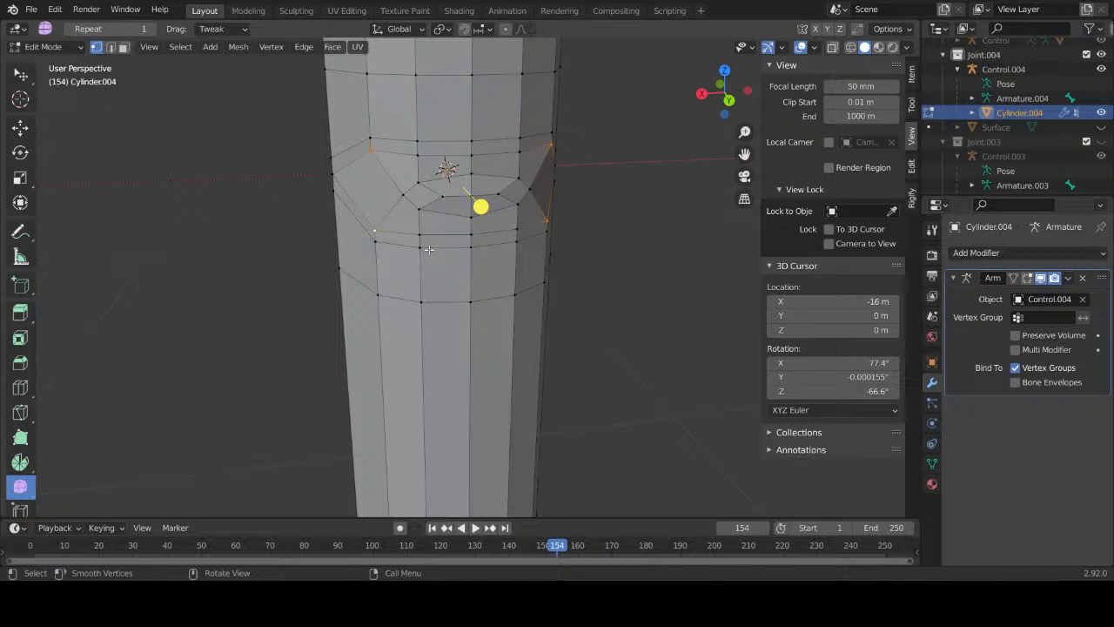
Step: Try scaling the four corner vertices along Z to about 0.42
key(s)
key(z)
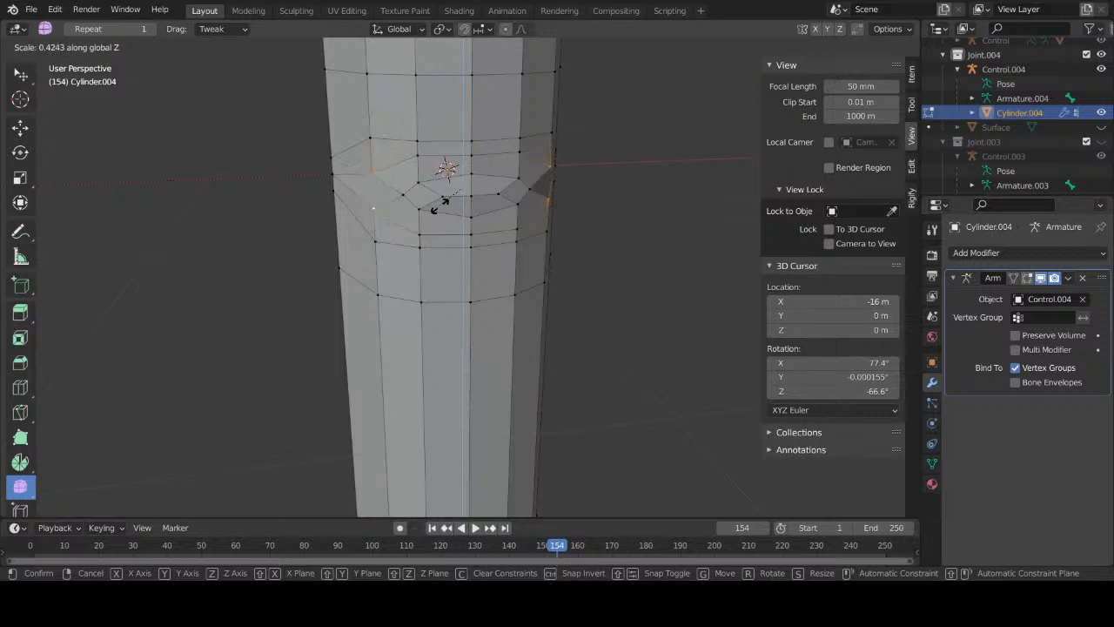
click(416, 208)
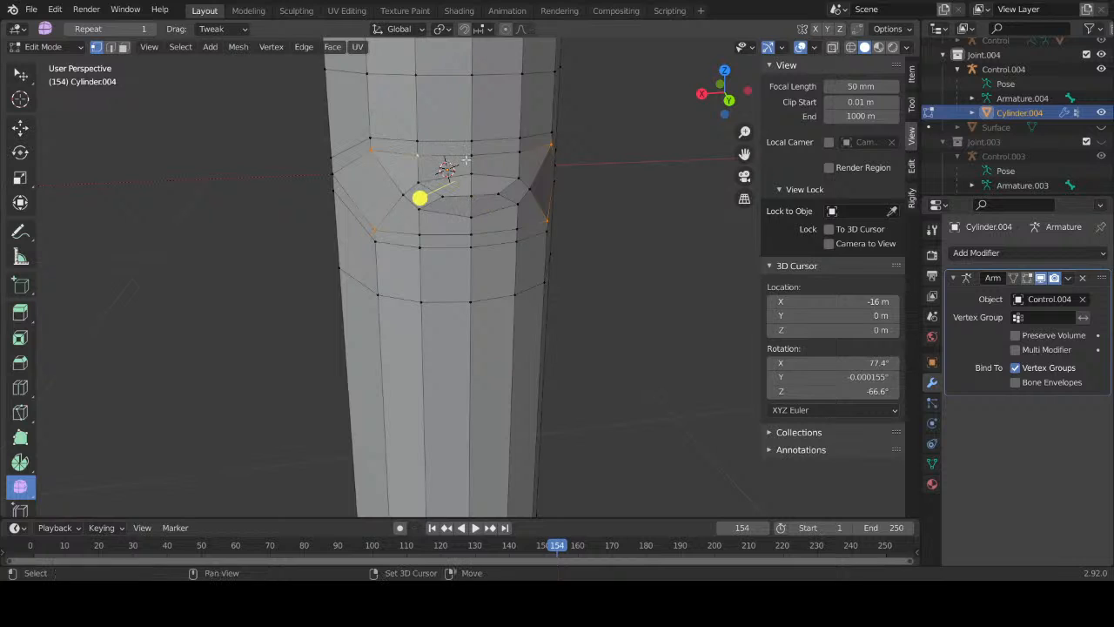
Step: Add the four neighbouring loop vertices between the corners and try scaling the whole selection along Z to about 0.94
shift+click(521, 153)
shift+click(519, 227)
shift+click(421, 233)
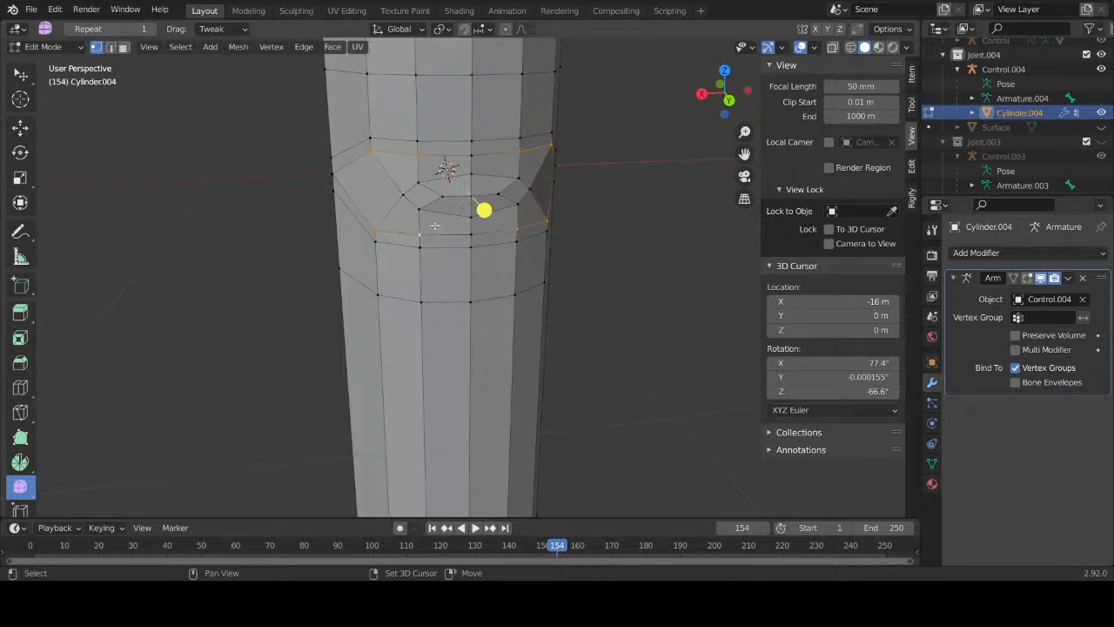
key(s)
key(z)
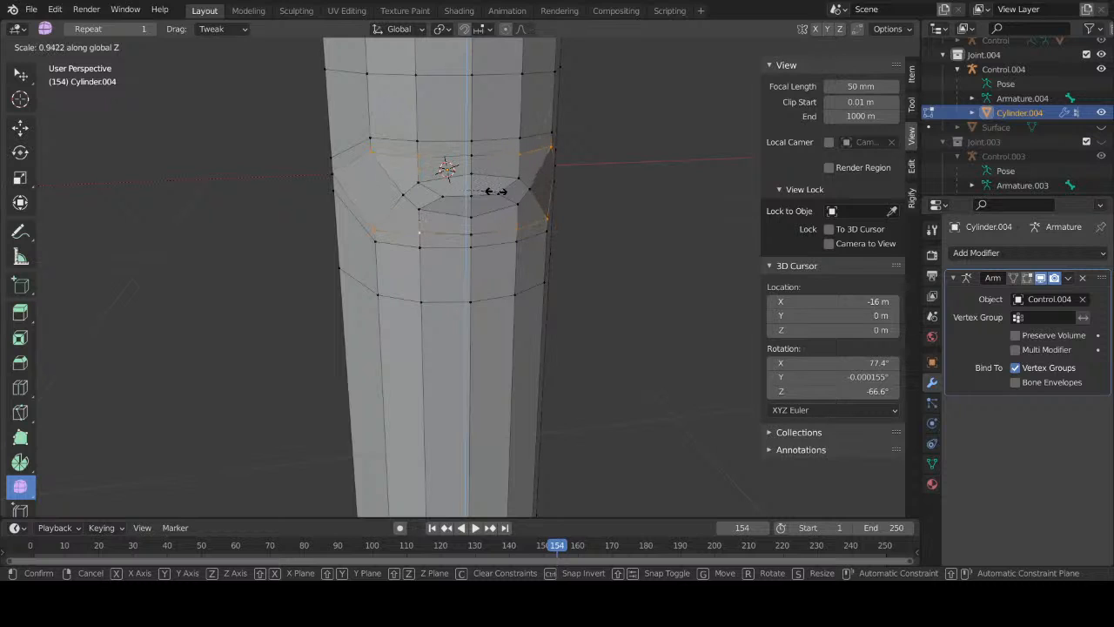
click(492, 192)
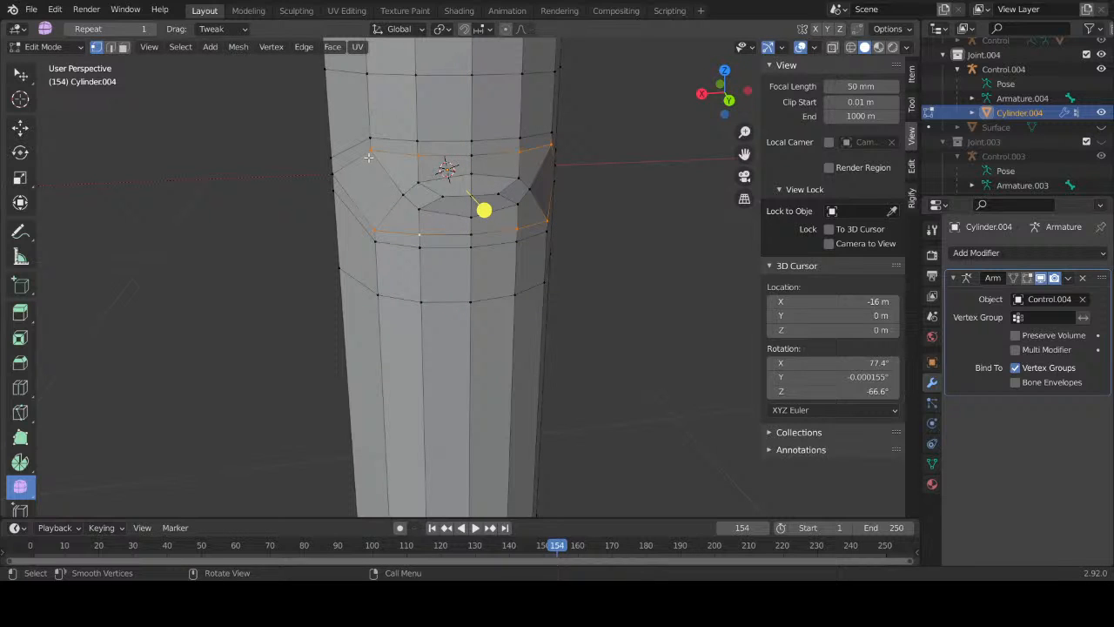
Step: Deselect the four neighbouring loop vertices and scale only the four corner vertices along Z by about 0.5
shift+click(520, 150)
shift+click(518, 234)
shift+click(419, 241)
key(s)
key(z)
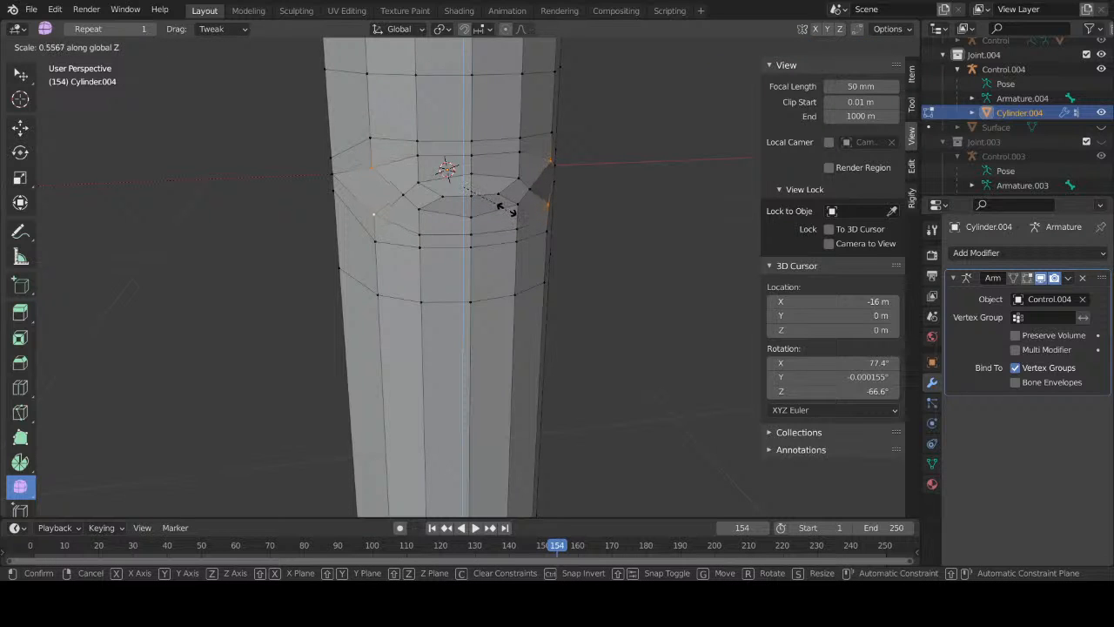
click(500, 205)
Step: Add the neighbouring loop vertices back, scale the selection along Z by 0.79, then deselect everything and inspect the bend loops
click(418, 196)
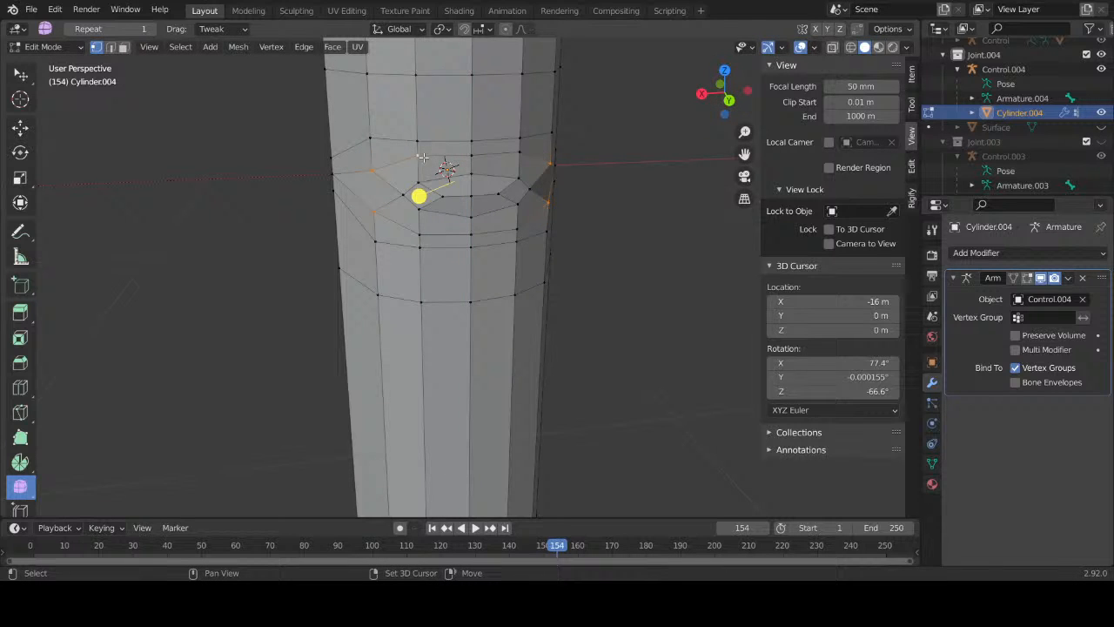
shift+click(523, 158)
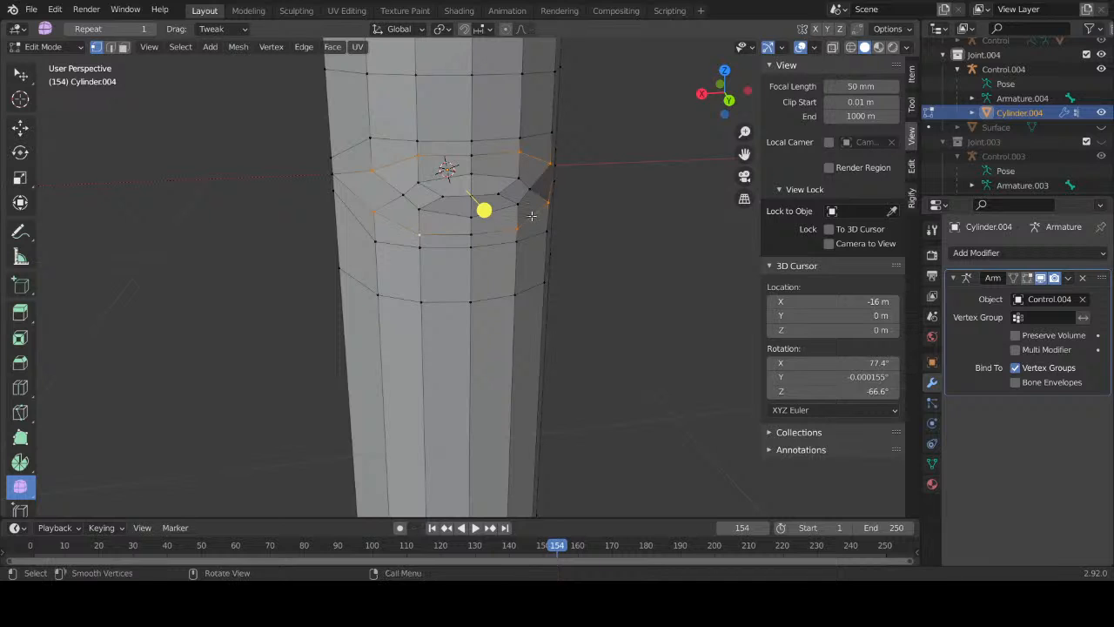
key(s)
key(z)
click(525, 215)
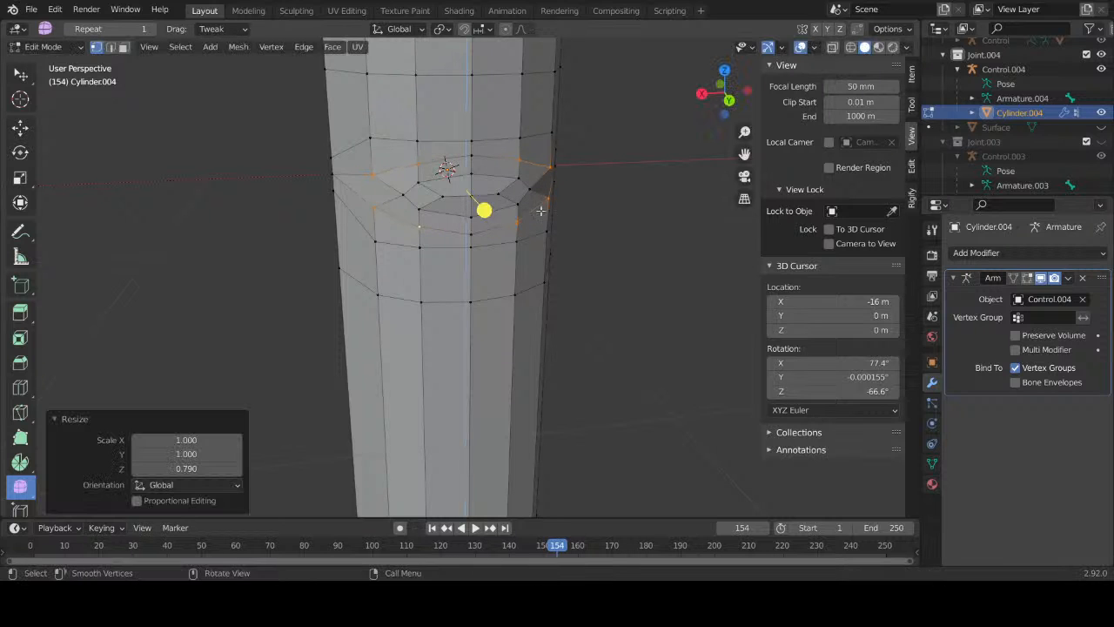
middle_drag(525, 215, 530, 206)
click(398, 181)
middle_drag(683, 231, 374, 253)
shift+middle_drag(536, 266, 446, 204)
middle_drag(389, 233, 463, 273)
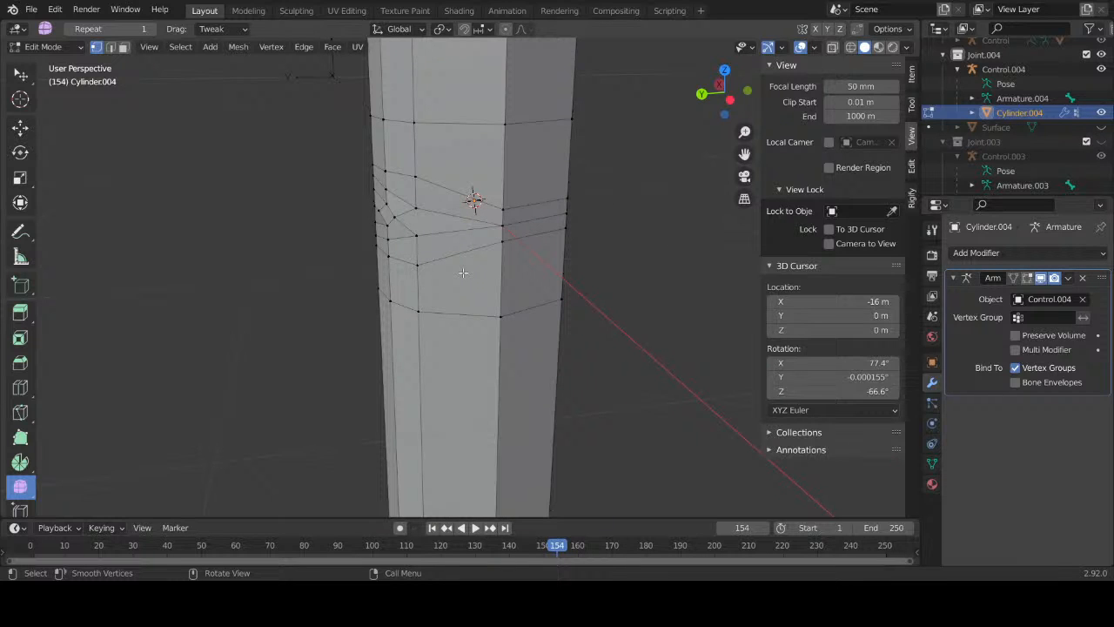
Step: Check the cylinder's bend loops from several sides and hide the Joint.004 collection
middle_drag(461, 272, 504, 298)
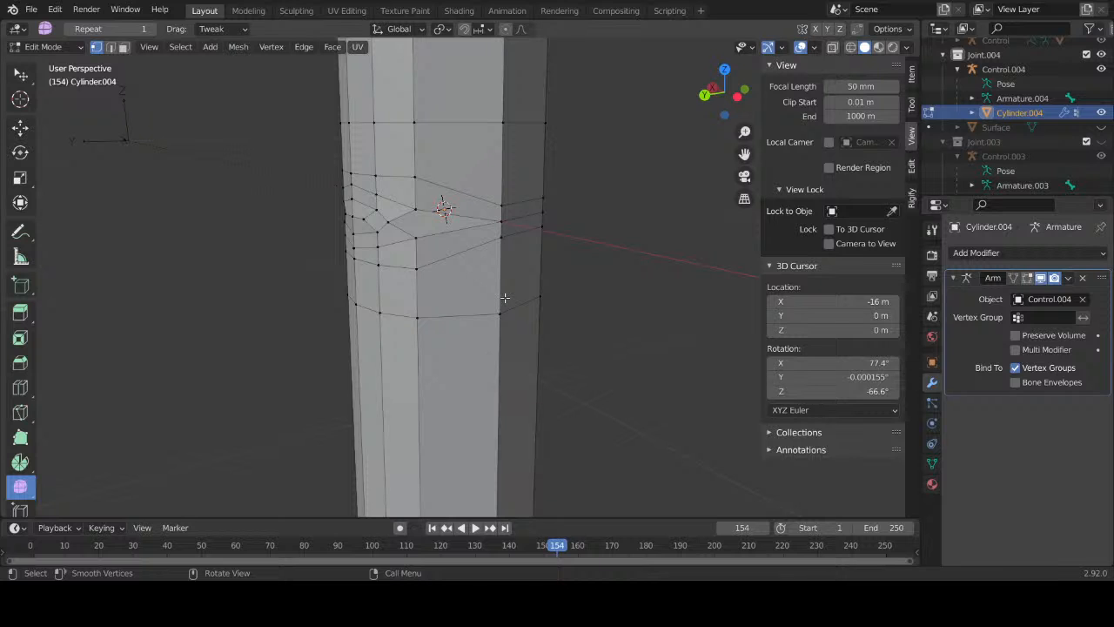
middle_drag(452, 268, 410, 215)
scroll(394, 273, up, 4)
scroll(462, 286, down, 5)
scroll(410, 214, down, 5)
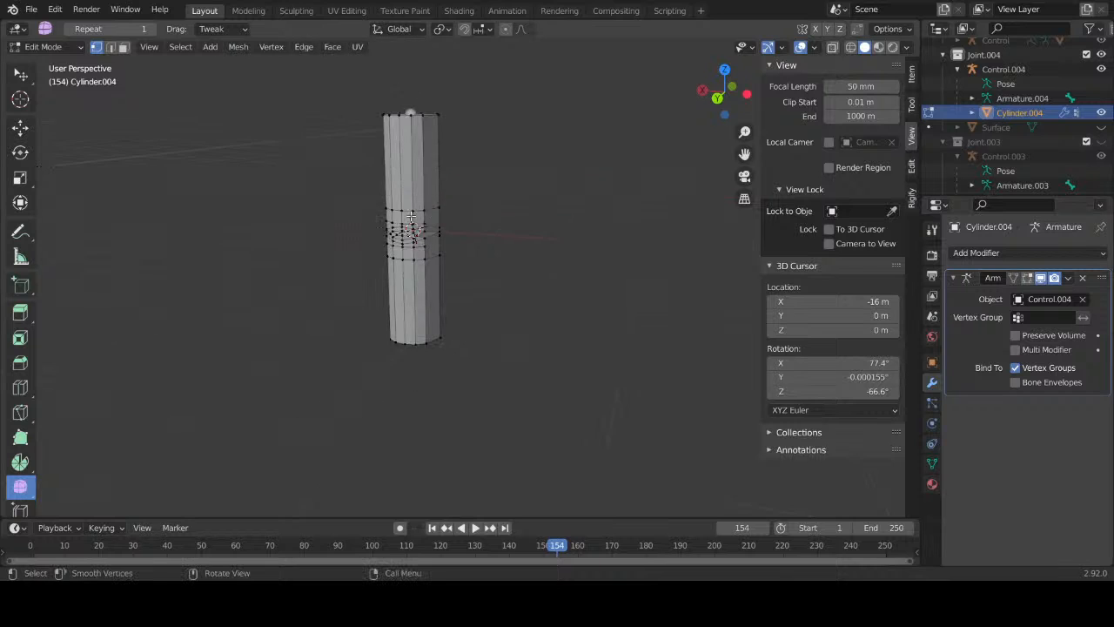
scroll(1058, 96, up, 5)
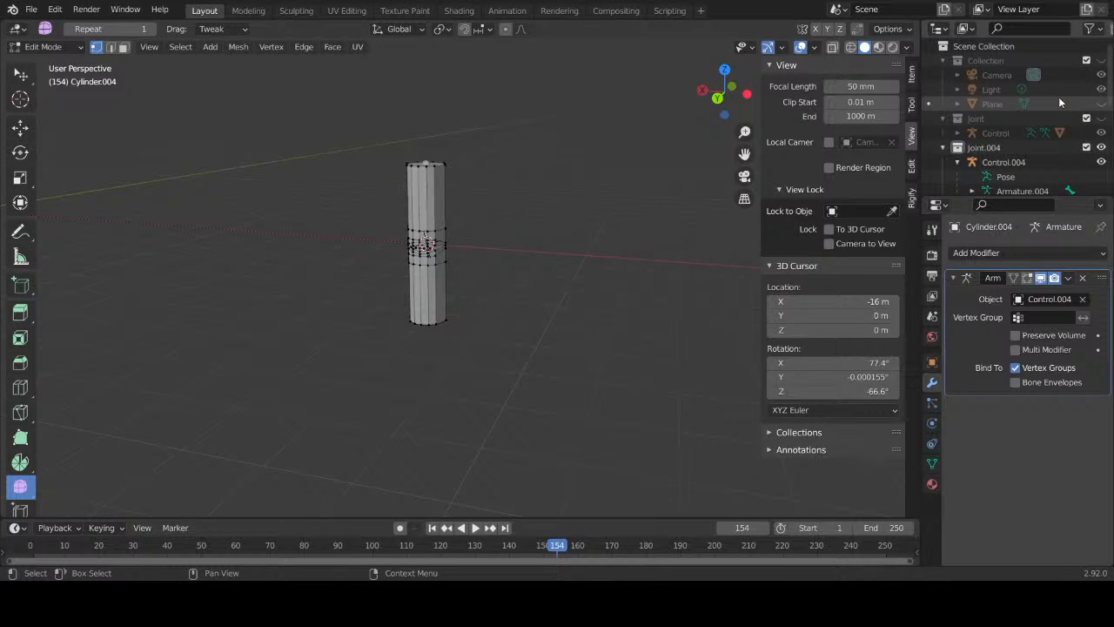
scroll(1100, 146, down, 2)
click(1101, 147)
scroll(1044, 148, down, 2)
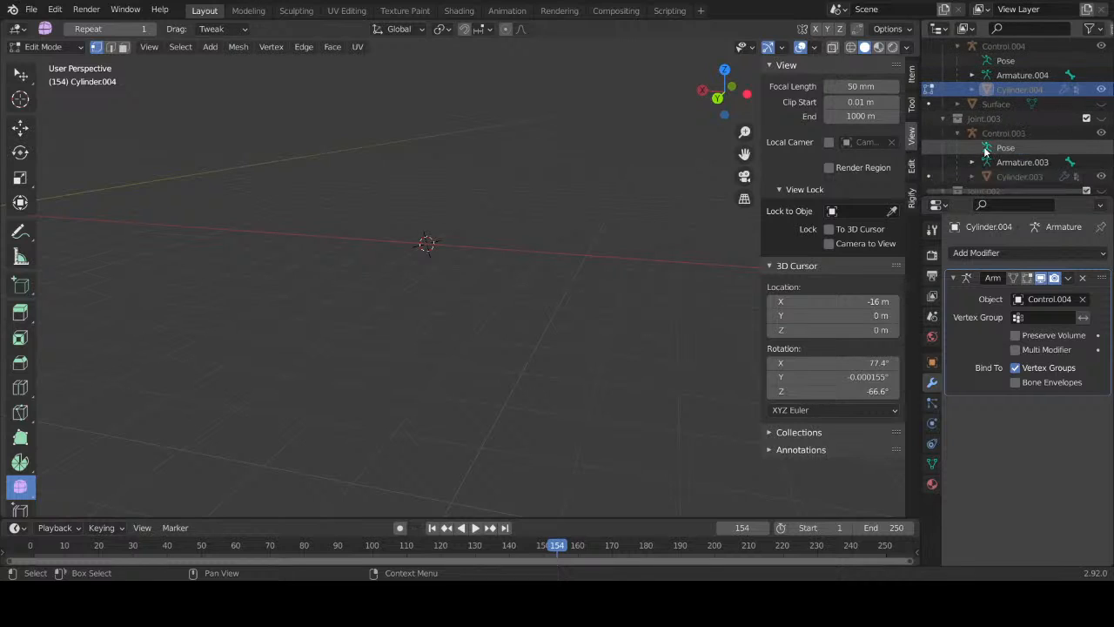
scroll(1035, 139, down, 3)
scroll(1037, 148, up, 8)
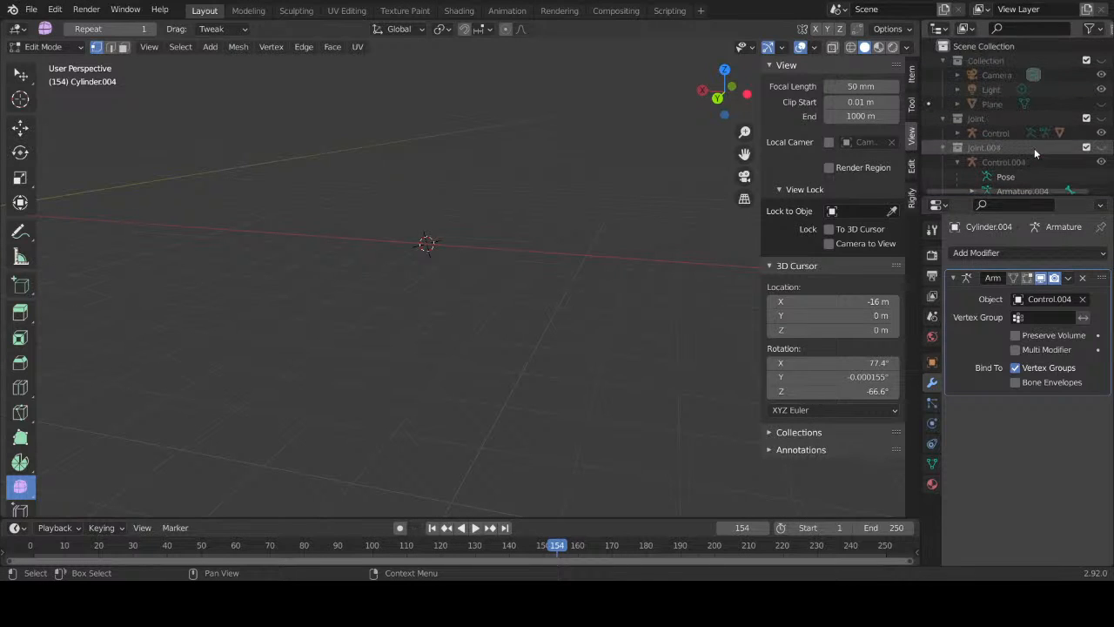
Step: Select the Plane object and show the Collection that contains it, viewing its flat shapes from above
click(984, 105)
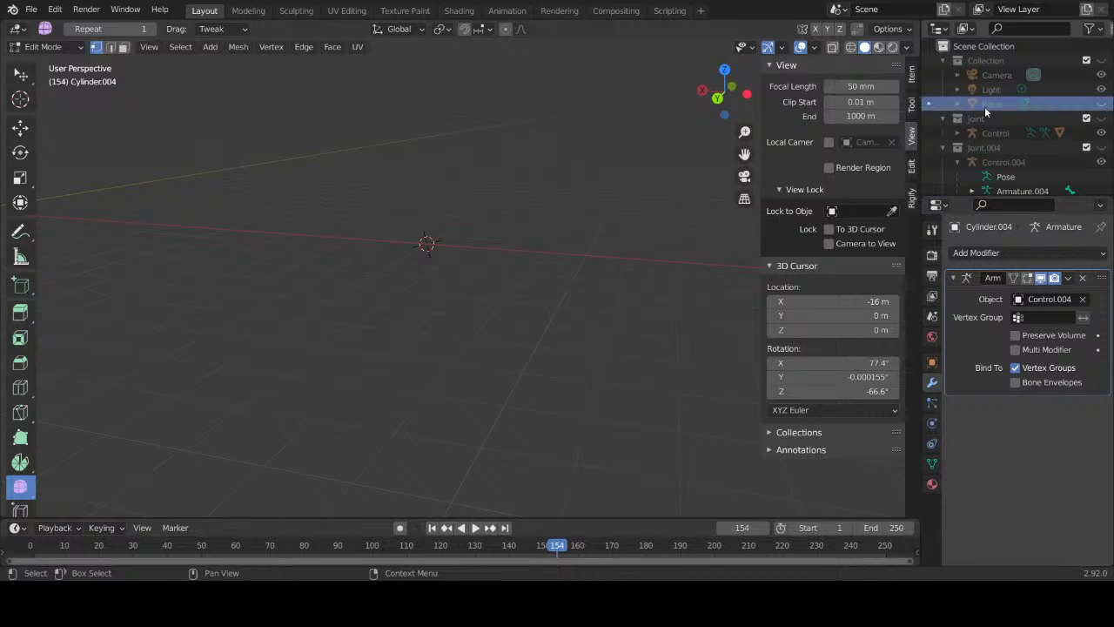
middle_drag(671, 149, 472, 242)
click(1101, 61)
scroll(472, 242, up, 3)
scroll(442, 214, down, 3)
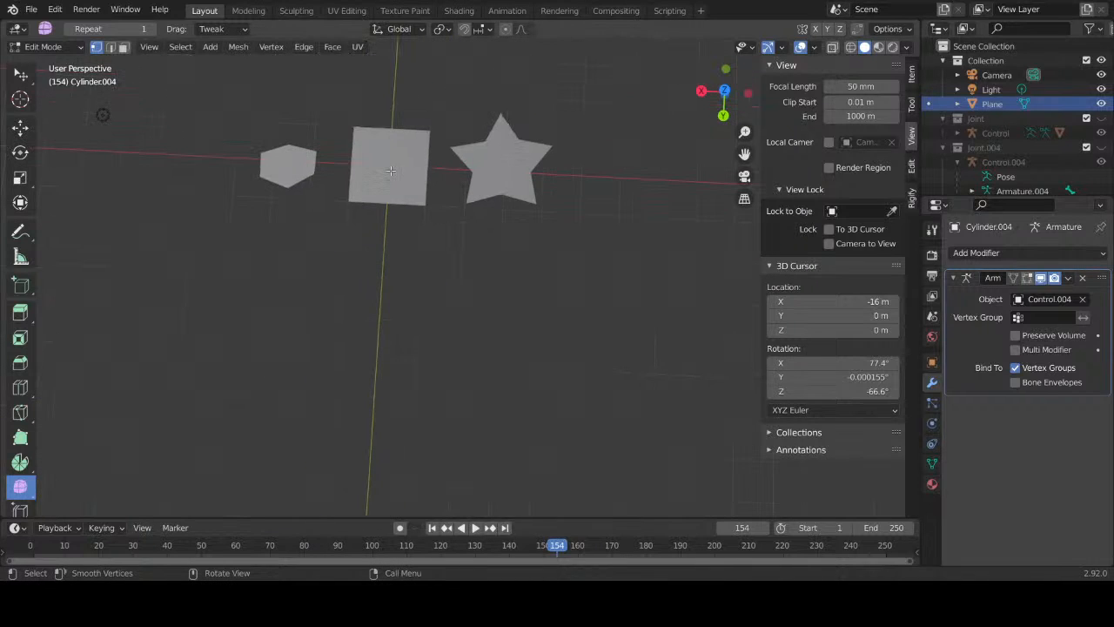
Step: Leave Edit Mode on the cylinder and open the Plane object in Edit Mode to show its topology
click(44, 46)
click(49, 65)
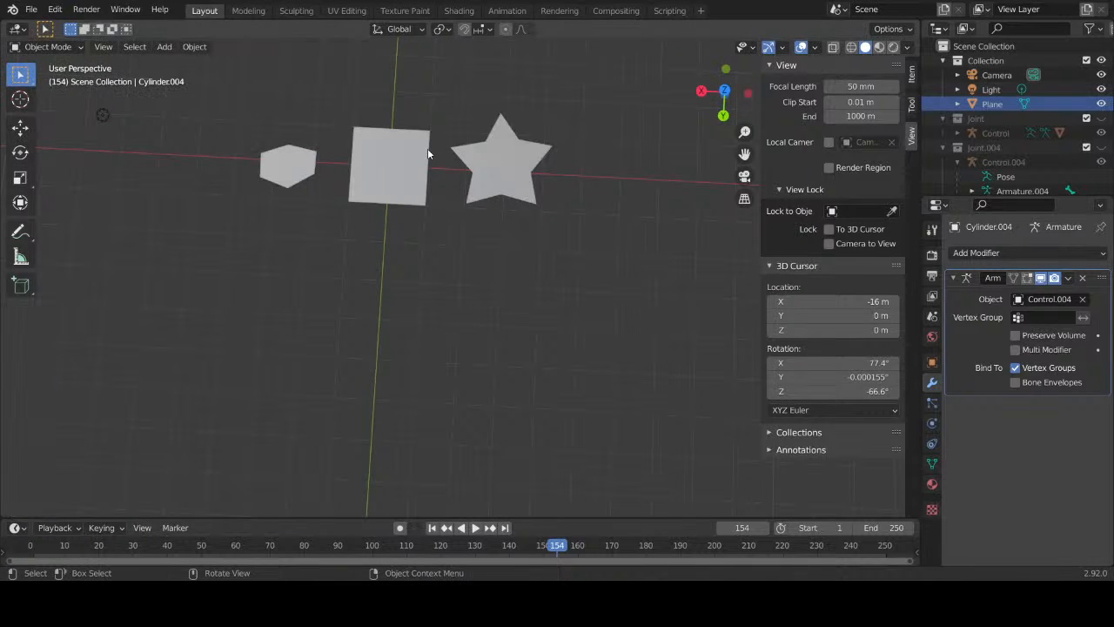
click(429, 161)
key(Tab)
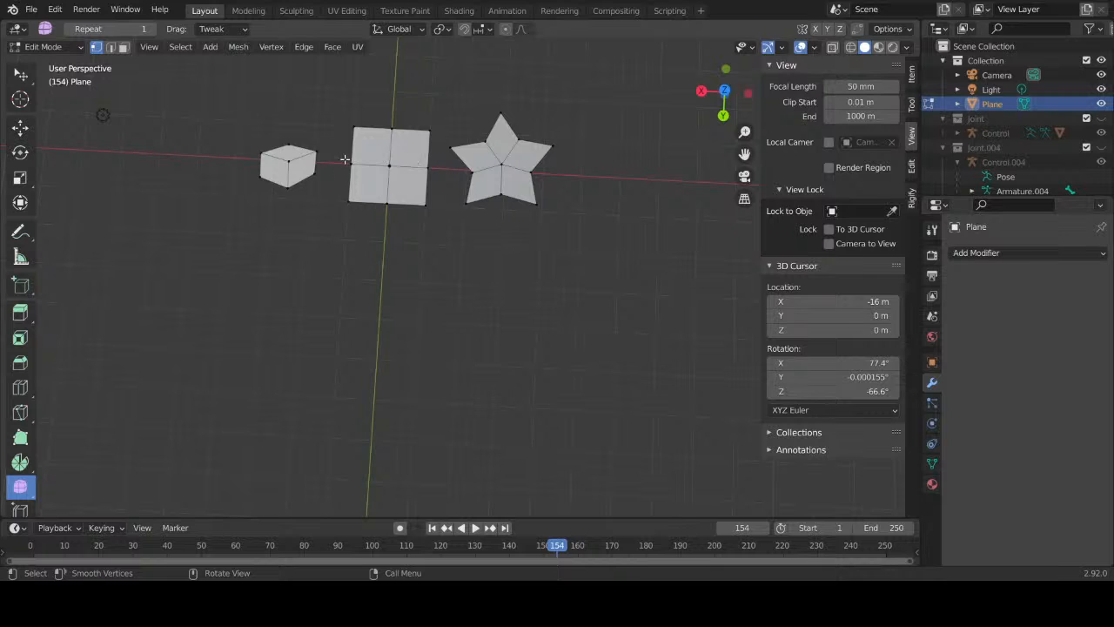
scroll(345, 159, up, 2)
shift+middle_drag(345, 159, 411, 244)
middle_drag(354, 218, 368, 241)
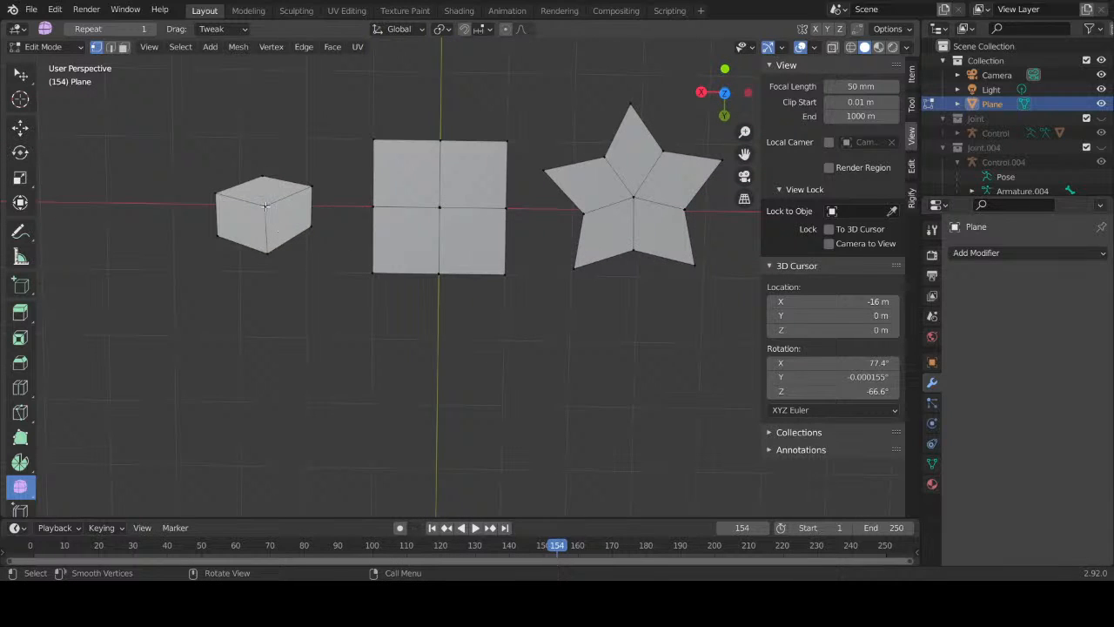
Step: Switch to the Tweak selection tool and preview where a loop cut would run on the square and star shapes, without cutting
click(20, 75)
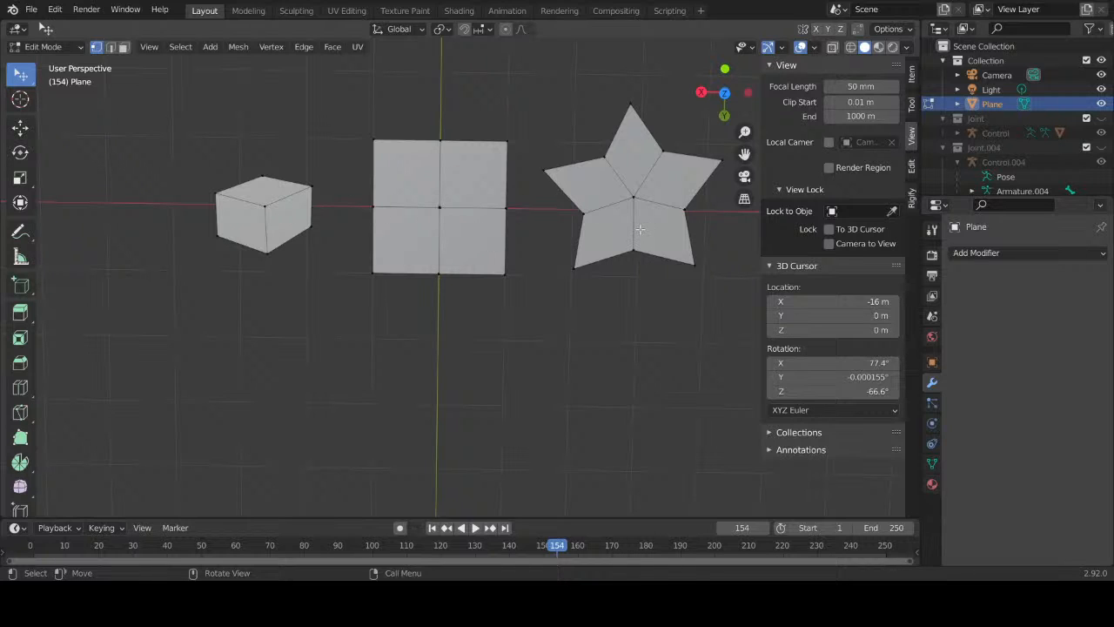
key(ctrl+r)
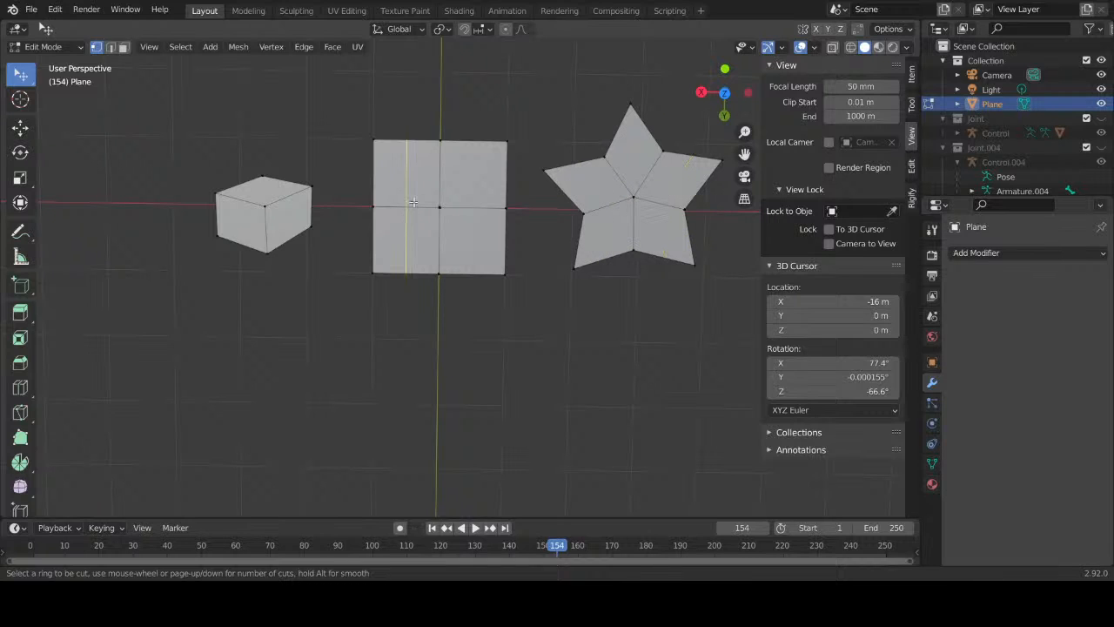
key(Escape)
middle_drag(609, 302, 440, 266)
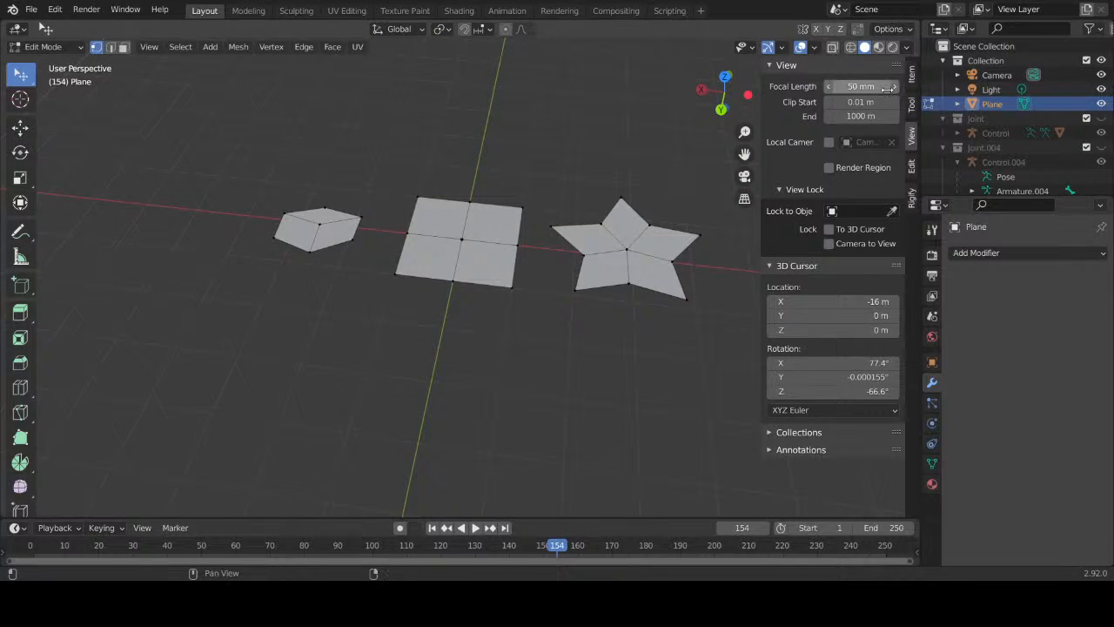
Step: Hide the Plane object and make the Joint.004 collection visible again
click(1101, 103)
scroll(1026, 154, down, 5)
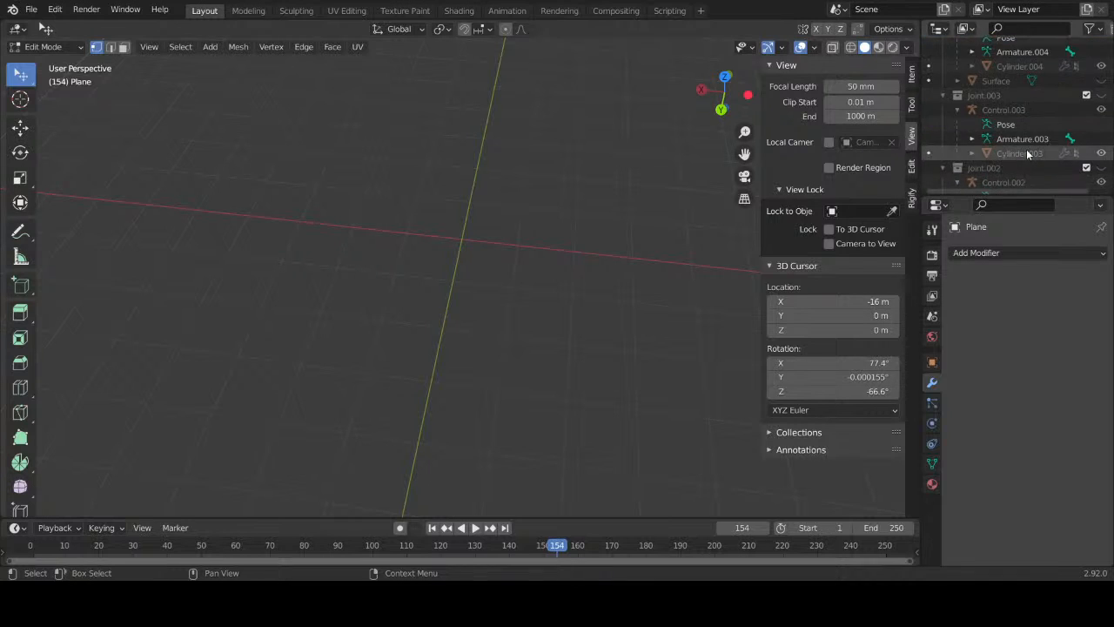
scroll(1038, 96, up, 6)
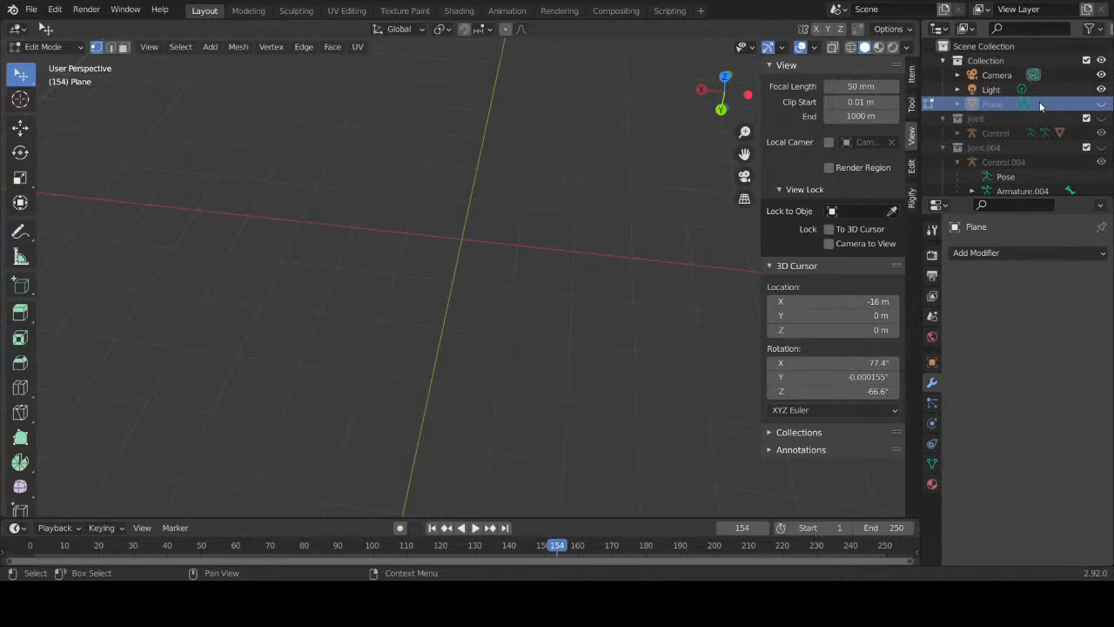
scroll(1039, 101, down, 2)
click(1100, 101)
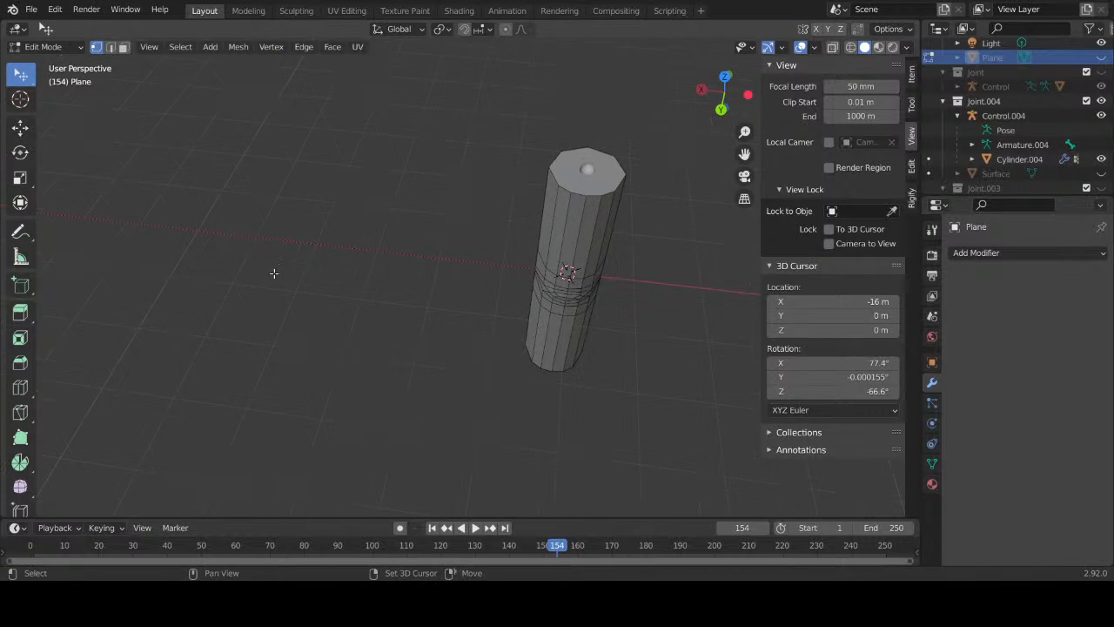
Step: With the Annotate tool, circle the inner loop's corner vertex on the front of the cylinder's bend
shift+middle_drag(463, 272, 325, 272)
scroll(511, 337, up, 8)
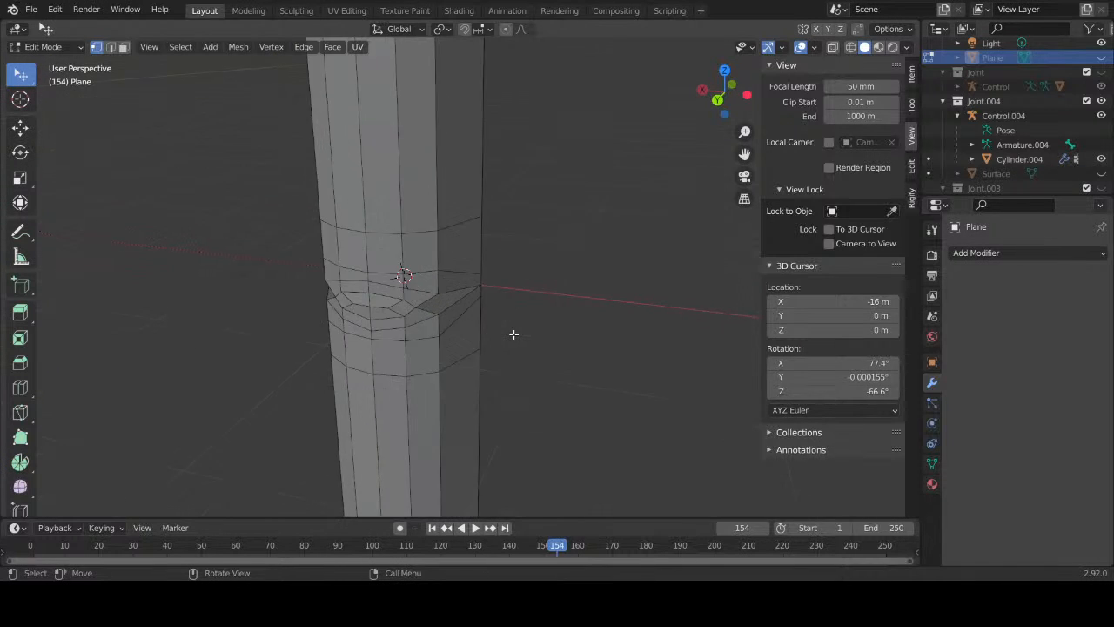
middle_drag(497, 343, 534, 312)
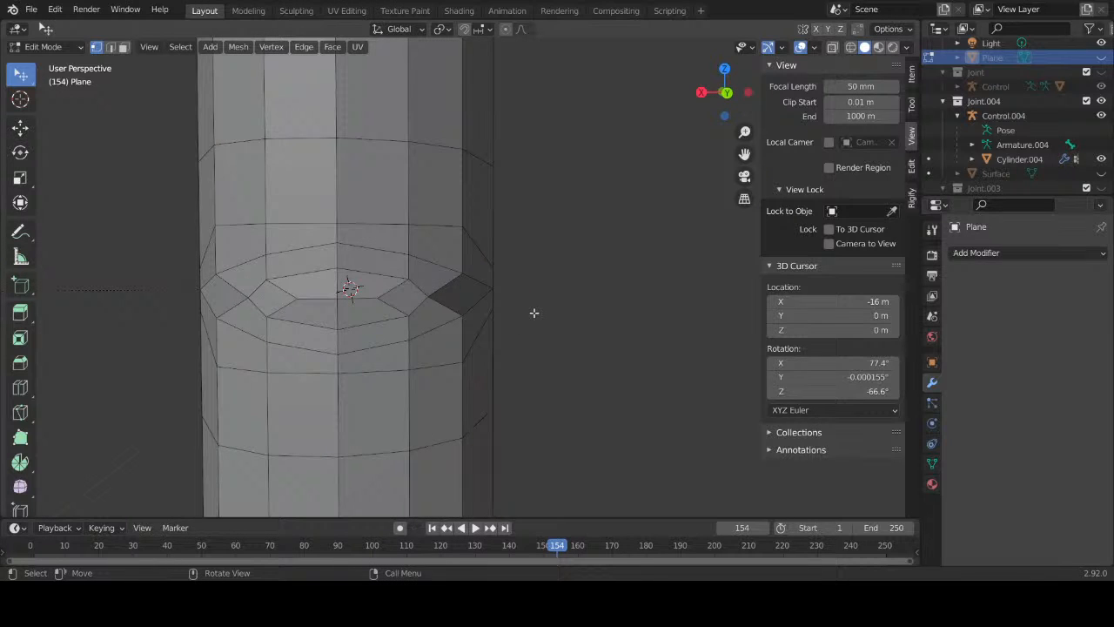
click(20, 232)
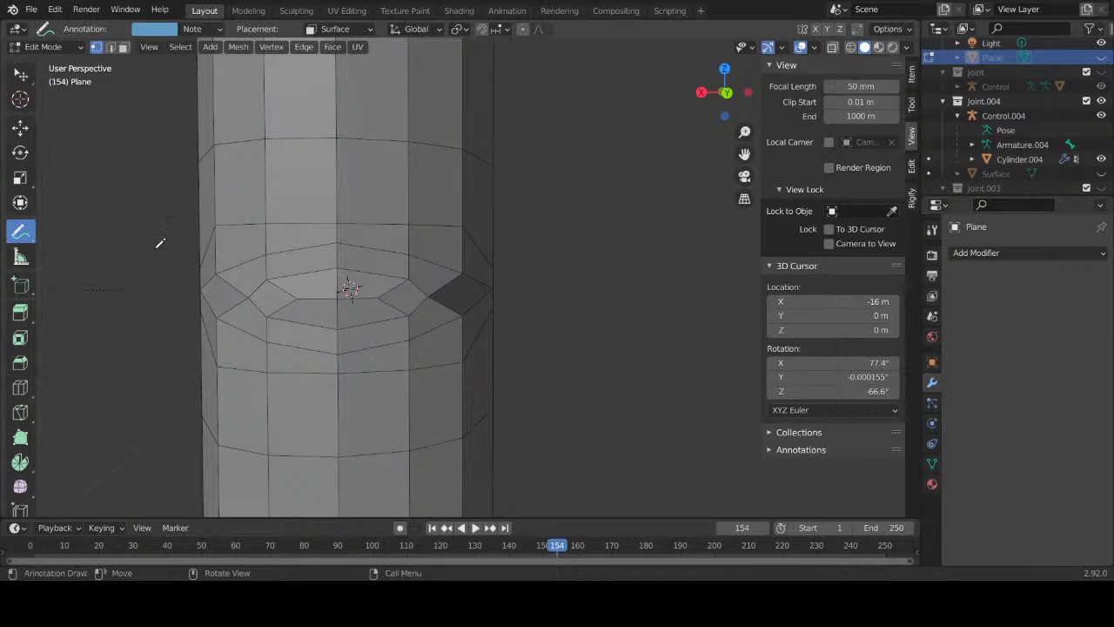
middle_drag(422, 304, 335, 252)
scroll(406, 301, up, 4)
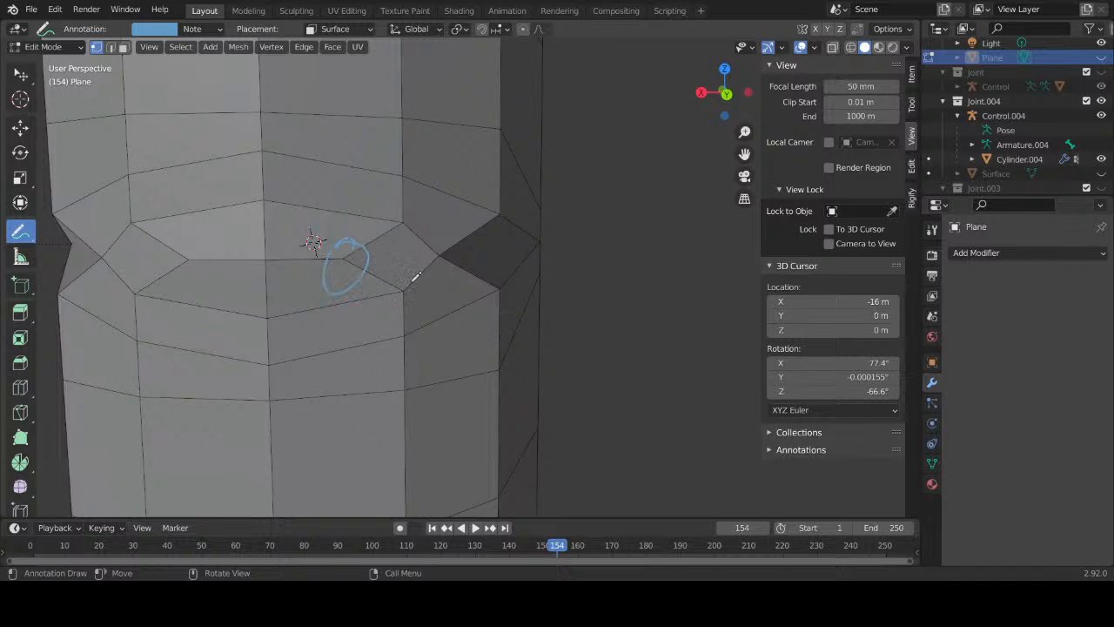
Step: Circle the two vertices diagonally above and below the marked inner corner vertex with annotations
middle_drag(462, 270, 290, 236)
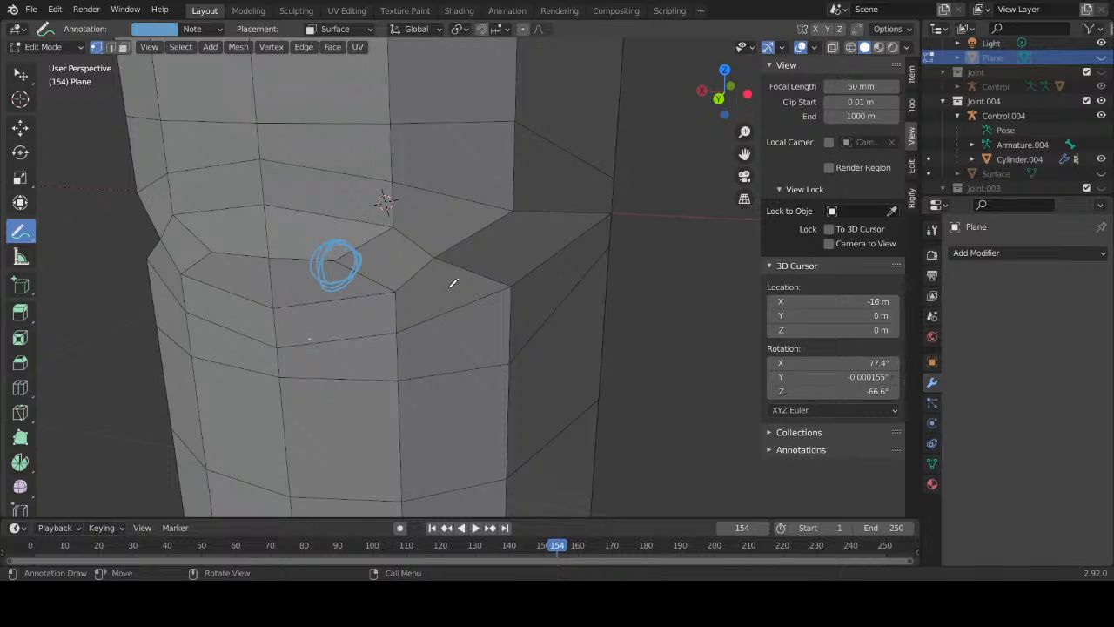
middle_drag(452, 282, 404, 220)
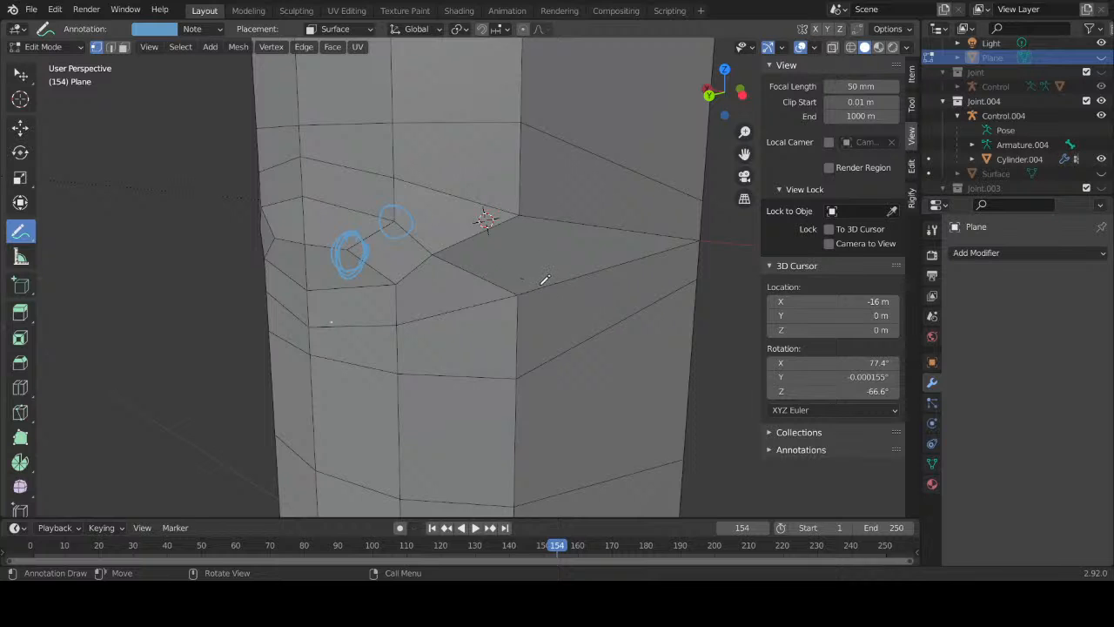
middle_drag(526, 295, 491, 280)
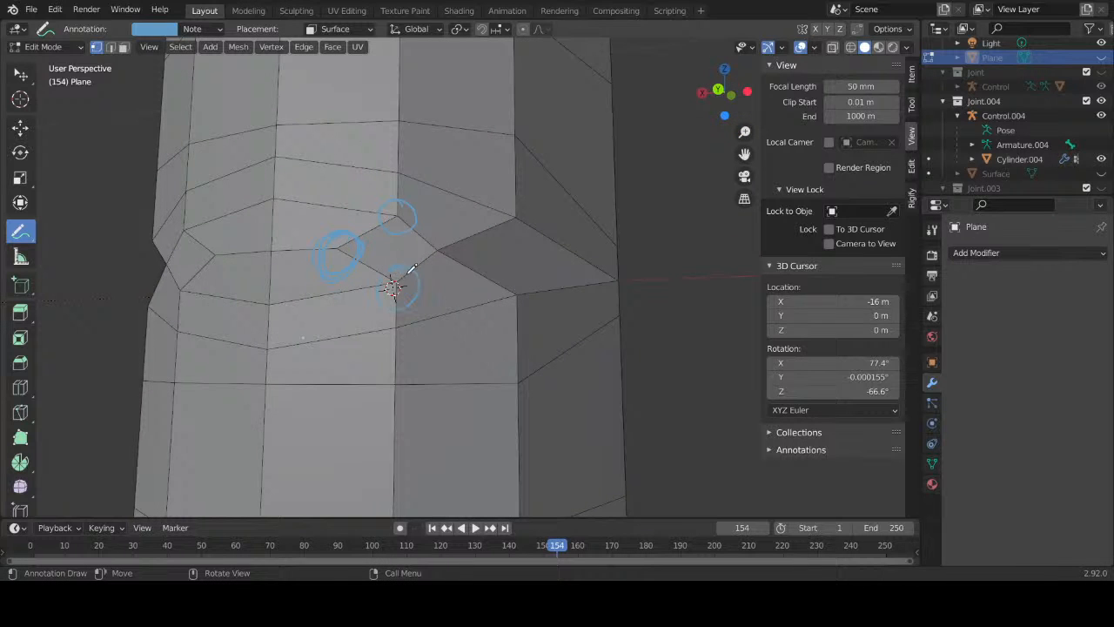
middle_drag(412, 268, 431, 329)
Step: Circle the vertex on the cylinder's side where the bend loops converge
middle_drag(576, 313, 529, 220)
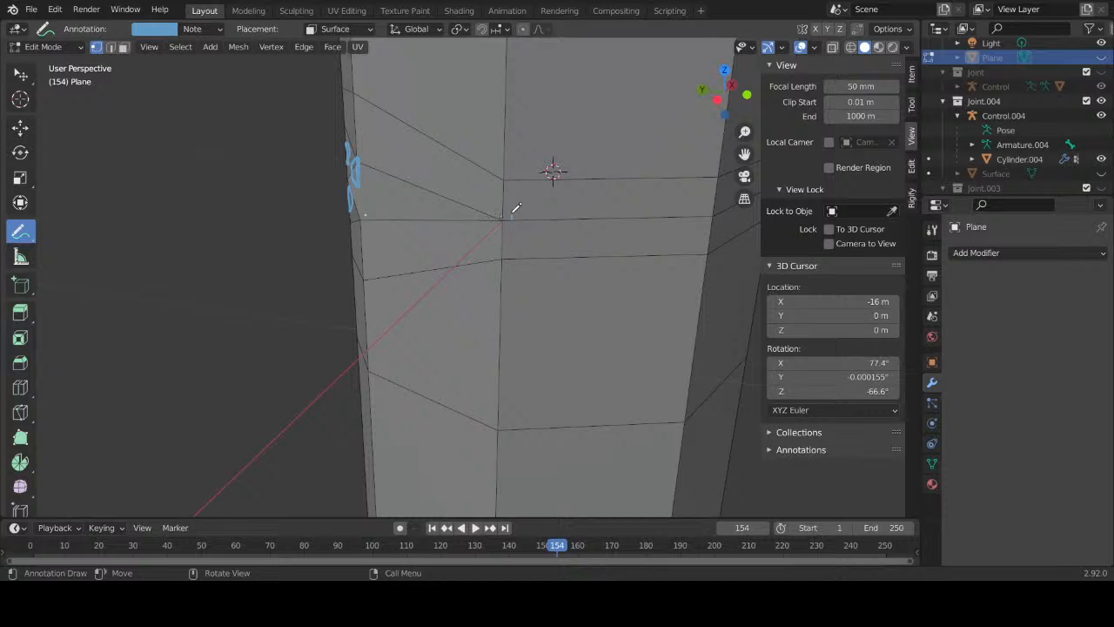
middle_drag(417, 272, 524, 162)
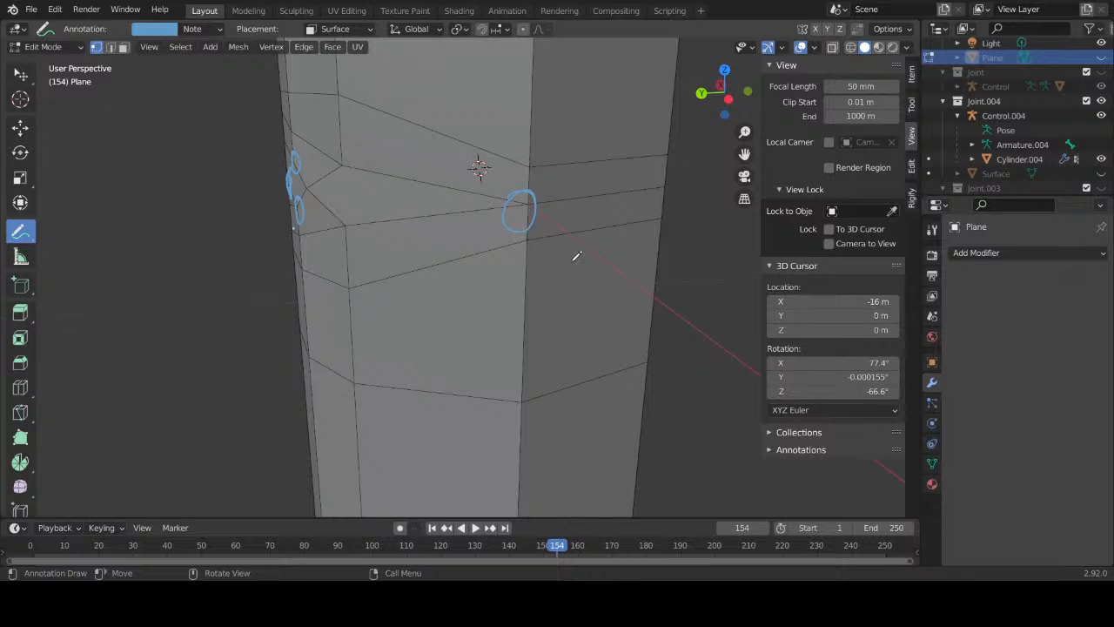
middle_drag(608, 245, 433, 359)
scroll(433, 359, down, 4)
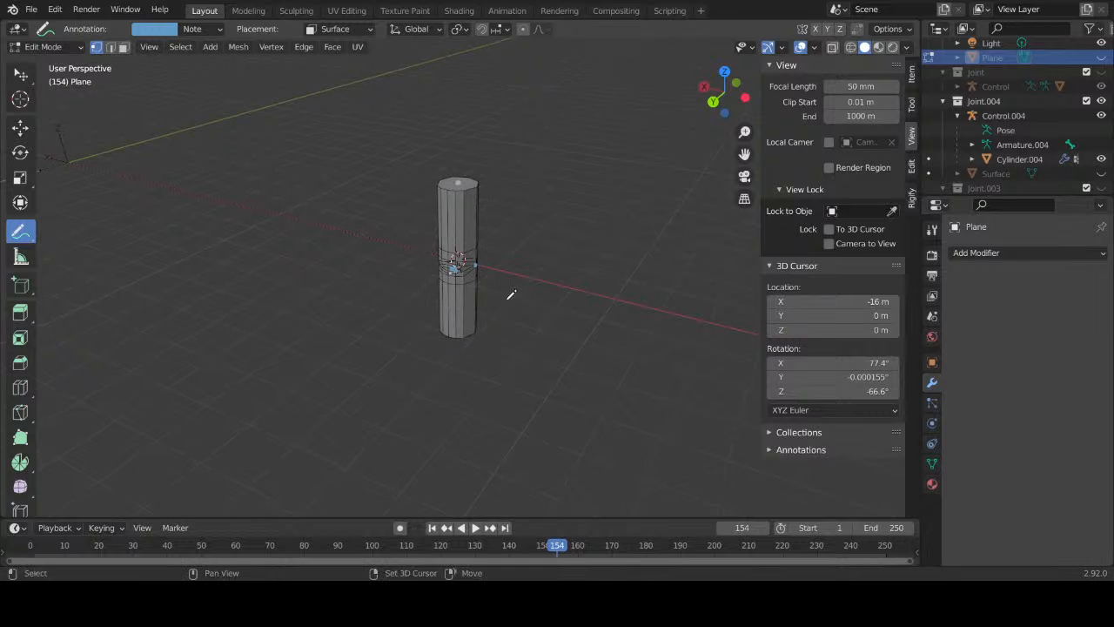
Step: Circle the upper and lower vertices of the dark face between the front corner and the side vertex
scroll(440, 174, up, 6)
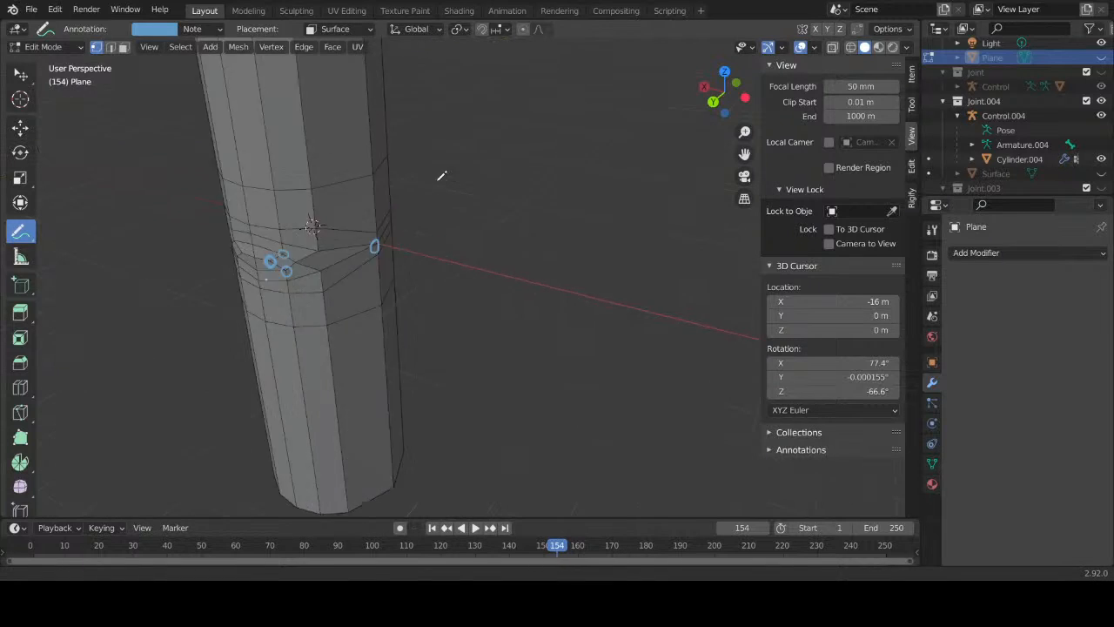
mouse_move(356, 335)
ctrl+middle_down()
mouse_move(357, 256)
mouse_move(337, 296)
ctrl+middle_up()
mouse_move(286, 281)
shift+middle_down()
mouse_move(370, 295)
mouse_move(314, 221)
mouse_move(356, 259)
mouse_move(308, 271)
mouse_move(298, 251)
shift+middle_up()
shift+middle_drag(266, 301, 390, 258)
drag(378, 300, 378, 293)
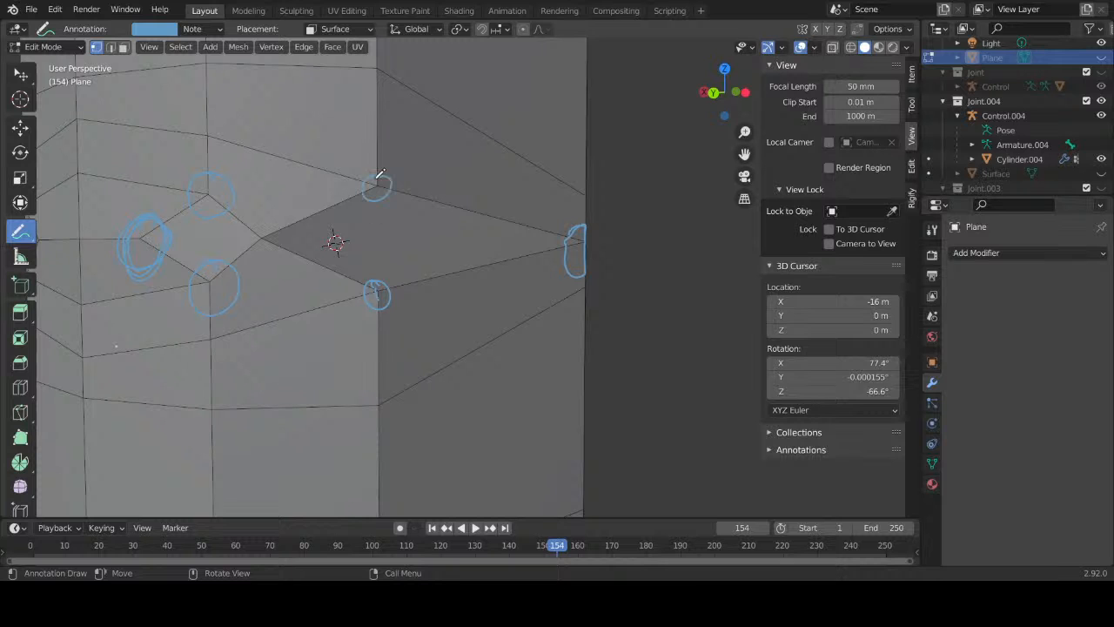
Step: Trace repeatedly over the side vertex's circle and examine how the loops meet at the marked vertices
shift+middle_drag(370, 291, 451, 277)
mouse_move(292, 282)
middle_down()
mouse_move(279, 271)
mouse_move(417, 269)
mouse_move(333, 272)
mouse_move(379, 277)
mouse_move(365, 278)
middle_up()
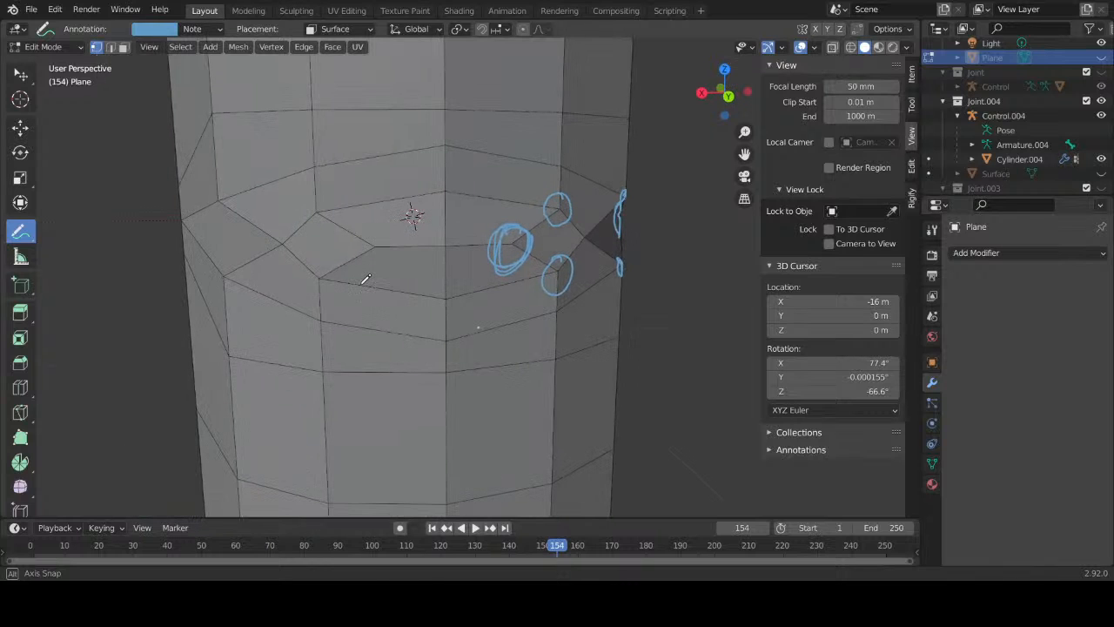
middle_drag(504, 236, 383, 261)
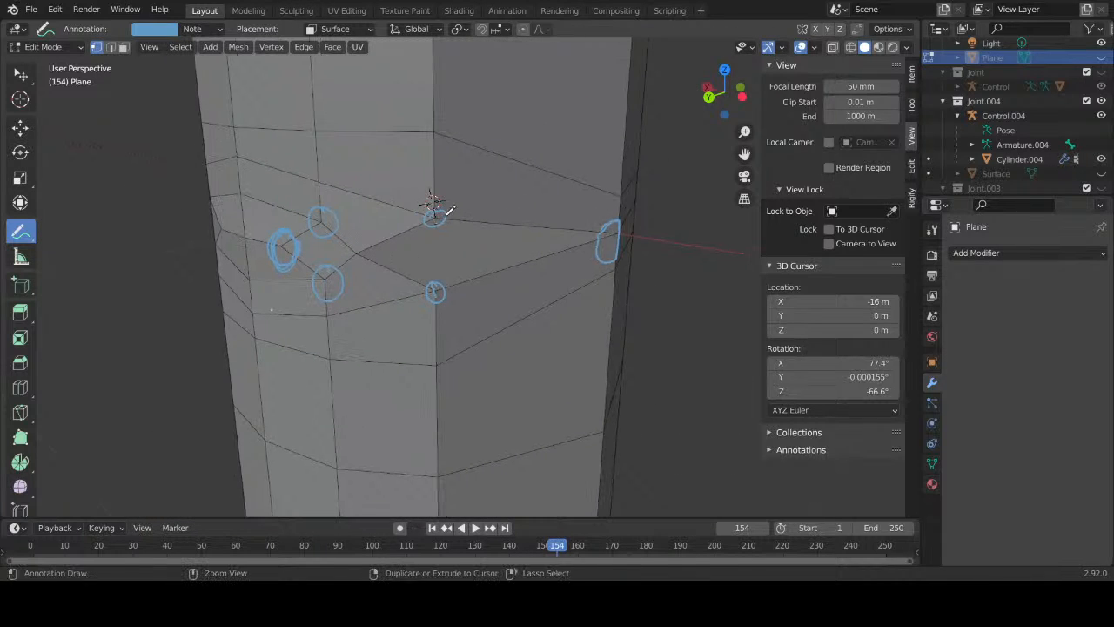
mouse_move(489, 296)
middle_down()
mouse_move(470, 273)
mouse_move(470, 295)
mouse_move(517, 261)
mouse_move(526, 287)
mouse_move(509, 261)
mouse_move(500, 270)
mouse_move(517, 265)
mouse_move(467, 271)
middle_up()
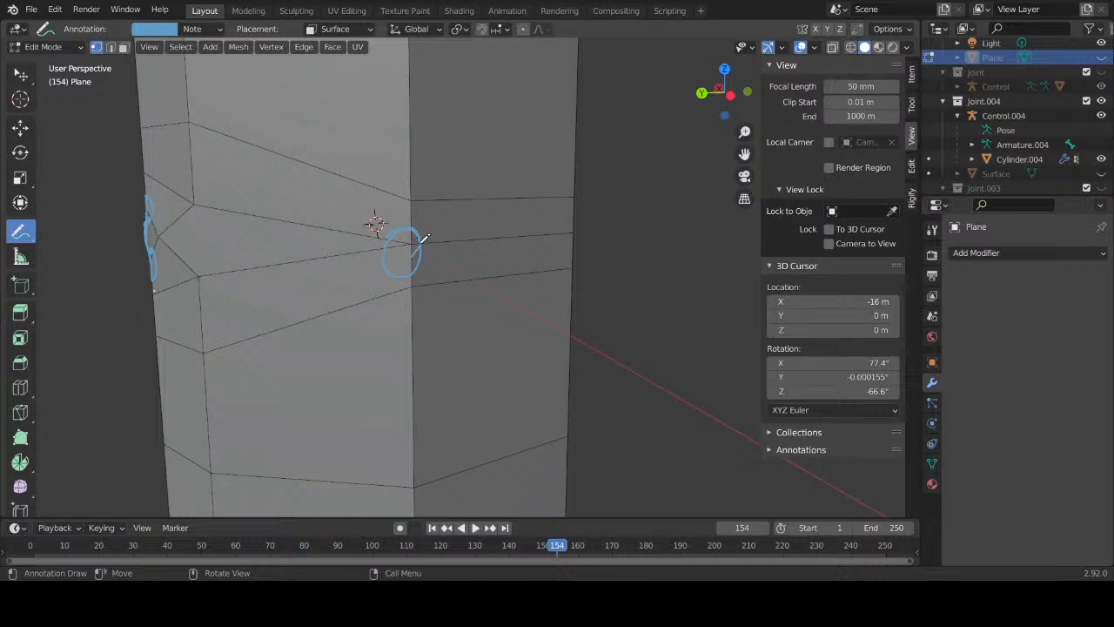
shift+middle_drag(354, 265, 392, 252)
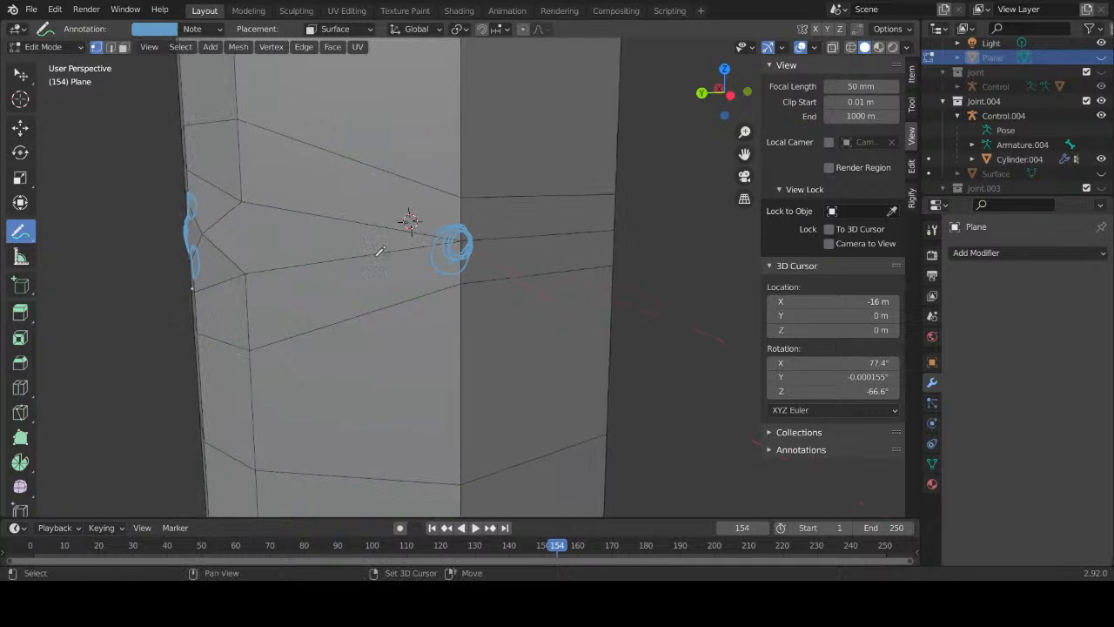
mouse_move(470, 250)
middle_down()
mouse_move(407, 252)
mouse_move(562, 236)
mouse_move(499, 269)
mouse_move(585, 233)
mouse_move(479, 241)
mouse_move(490, 276)
mouse_move(510, 231)
mouse_move(460, 253)
mouse_move(507, 283)
middle_up()
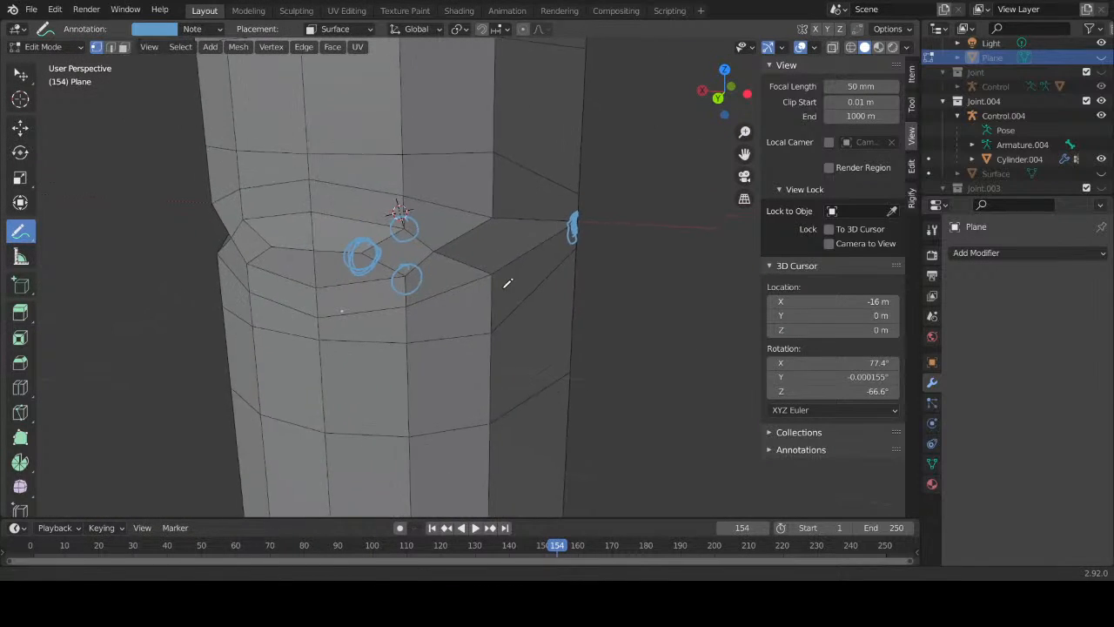
mouse_move(555, 256)
middle_down()
mouse_move(514, 252)
mouse_move(557, 258)
mouse_move(496, 206)
mouse_move(465, 258)
mouse_move(453, 252)
middle_up()
scroll(422, 227, up, 4)
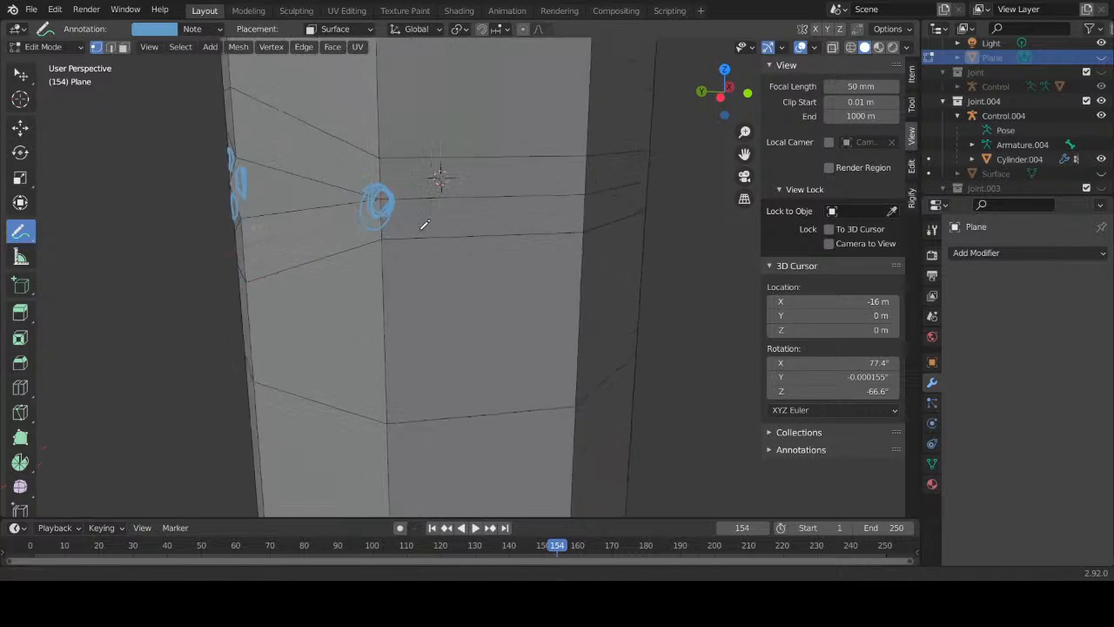
shift+middle_drag(384, 203, 461, 261)
mouse_move(391, 253)
middle_down()
mouse_move(423, 242)
mouse_move(516, 259)
middle_up()
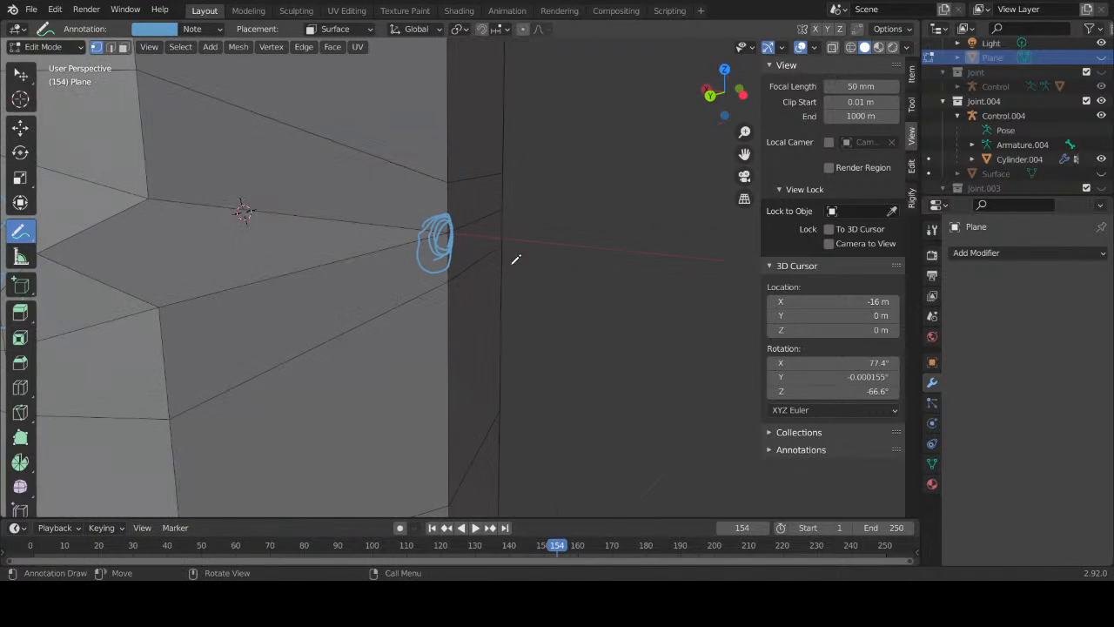
Step: Show the Joint.003 collection and examine the bend loops around its cylinder's middle
scroll(1032, 129, down, 5)
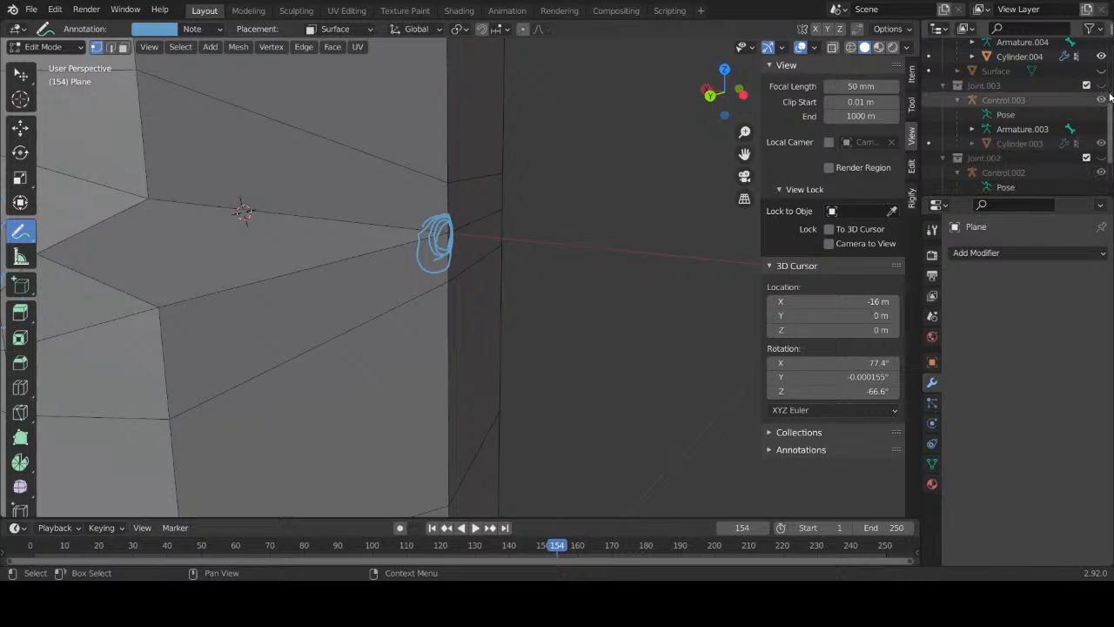
mouse_move(431, 168)
middle_down()
mouse_move(468, 209)
mouse_move(455, 130)
mouse_move(293, 286)
mouse_move(497, 303)
mouse_move(236, 266)
mouse_move(190, 290)
mouse_move(156, 281)
mouse_move(367, 258)
middle_up()
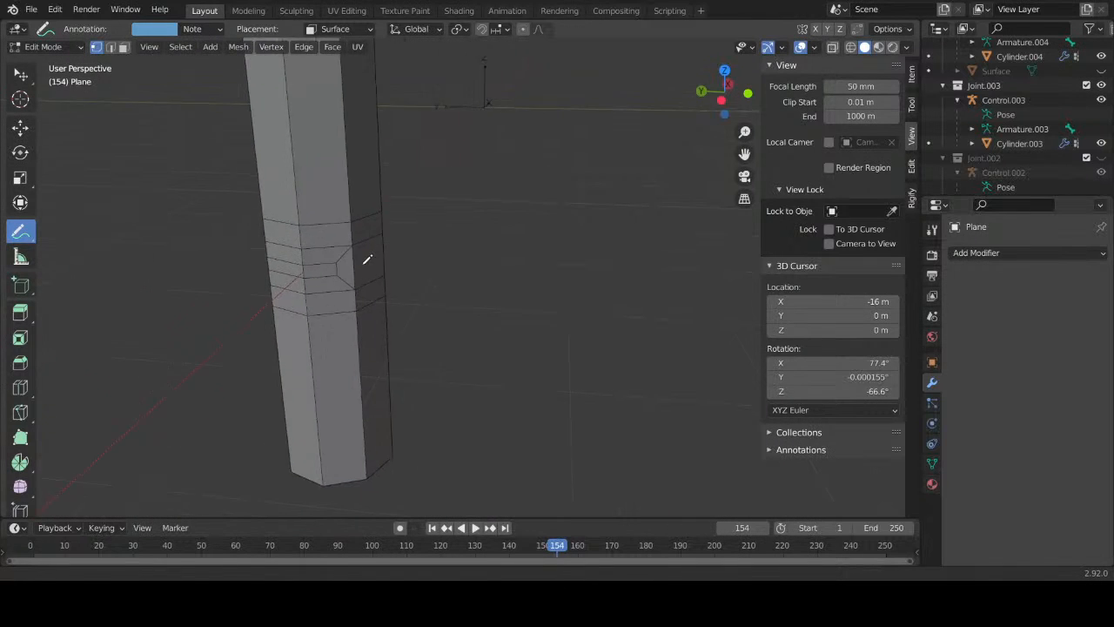
scroll(369, 285, up, 6)
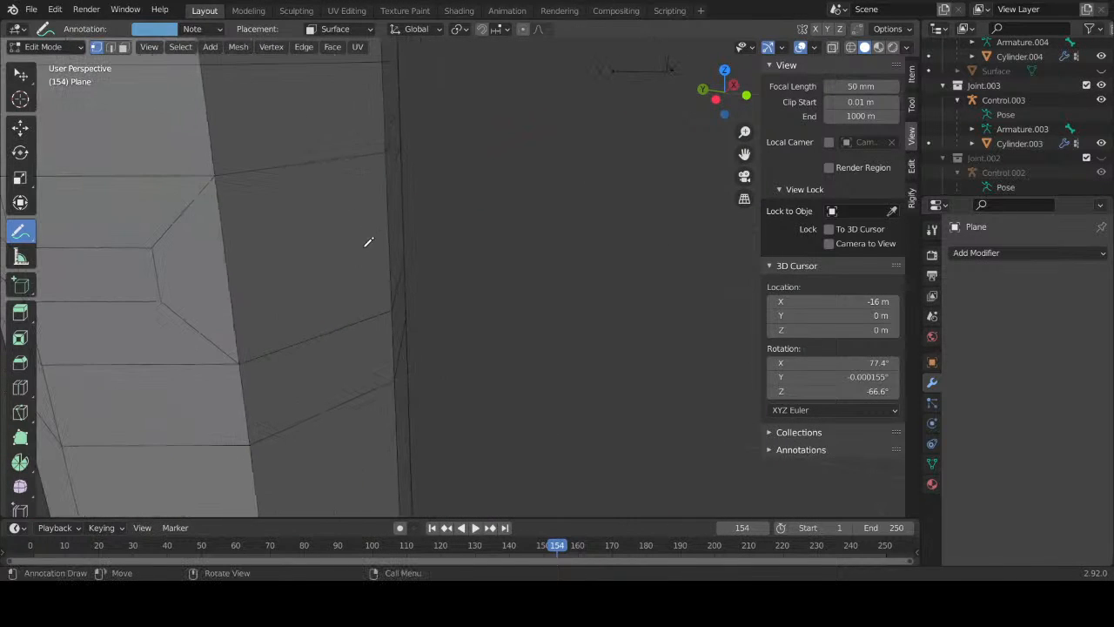
middle_drag(331, 205, 385, 249)
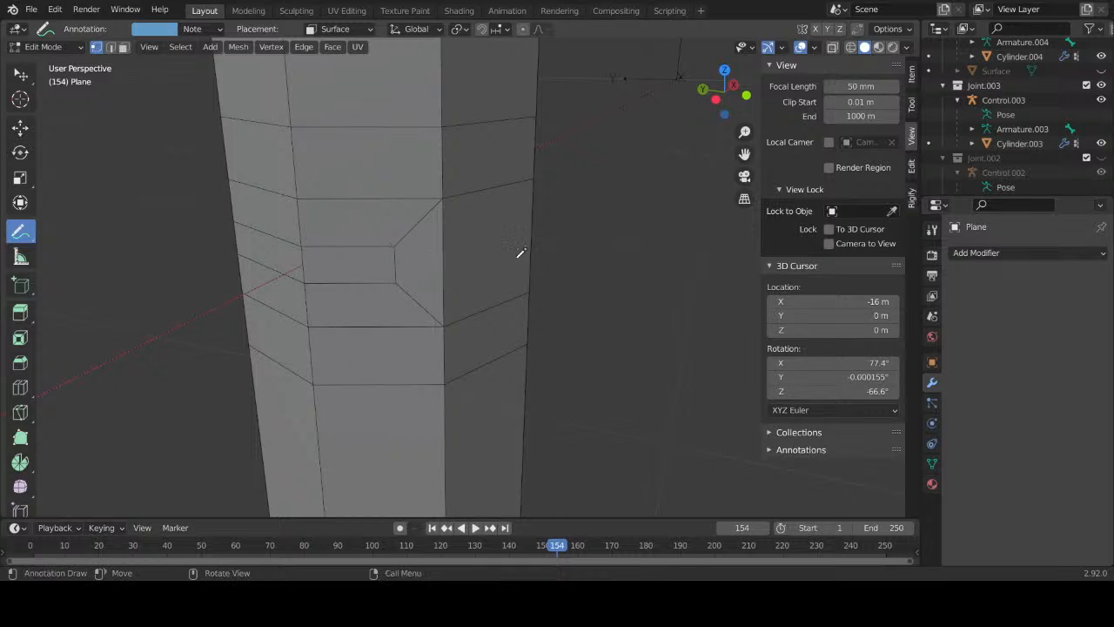
middle_drag(386, 321, 378, 218)
middle_drag(324, 250, 434, 301)
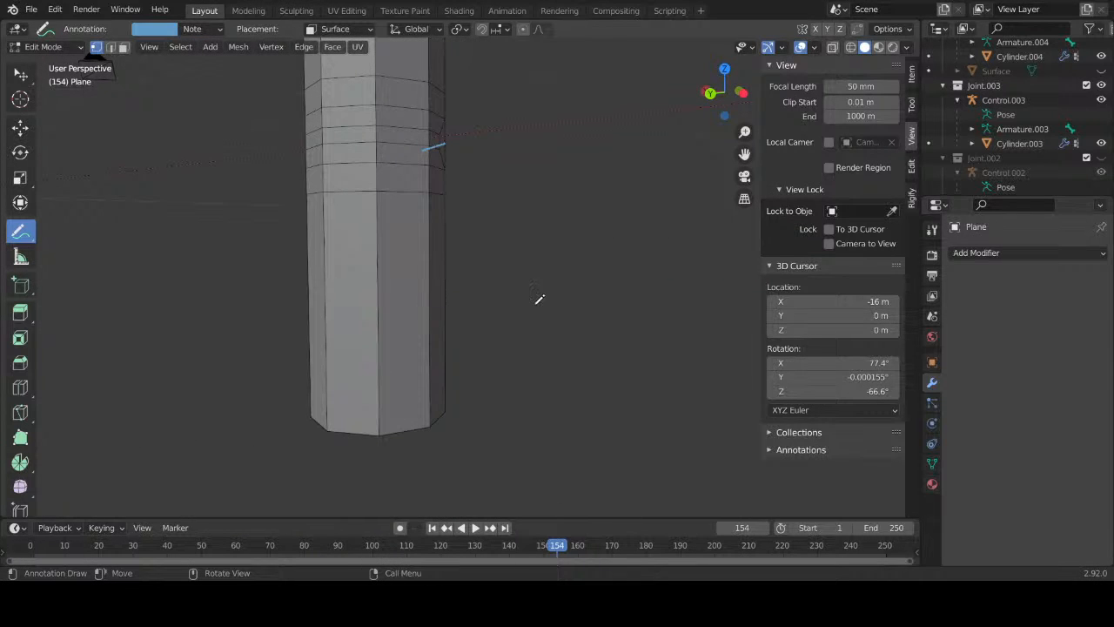
Step: Leave mesh editing of the plane and put the Control.003 armature into Pose Mode
click(47, 64)
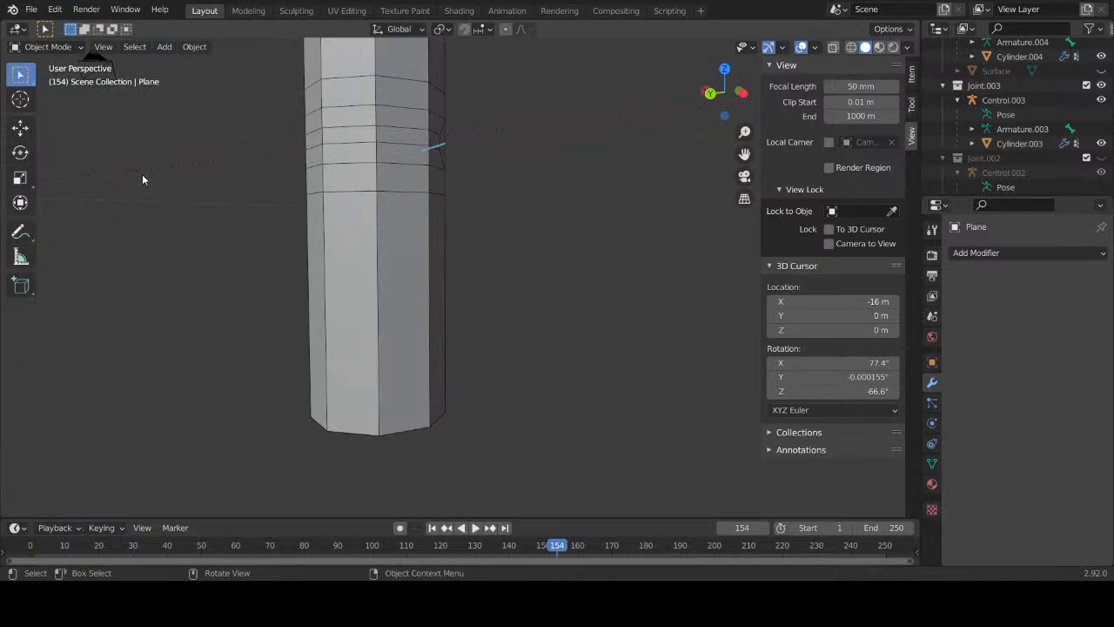
click(418, 287)
middle_drag(529, 399, 409, 485)
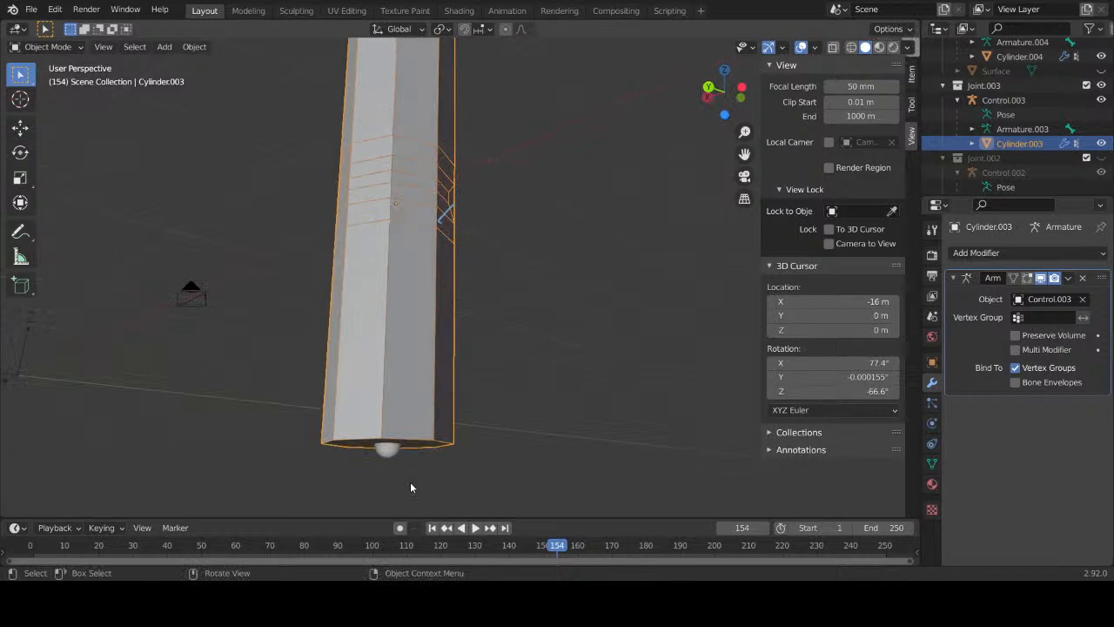
click(386, 452)
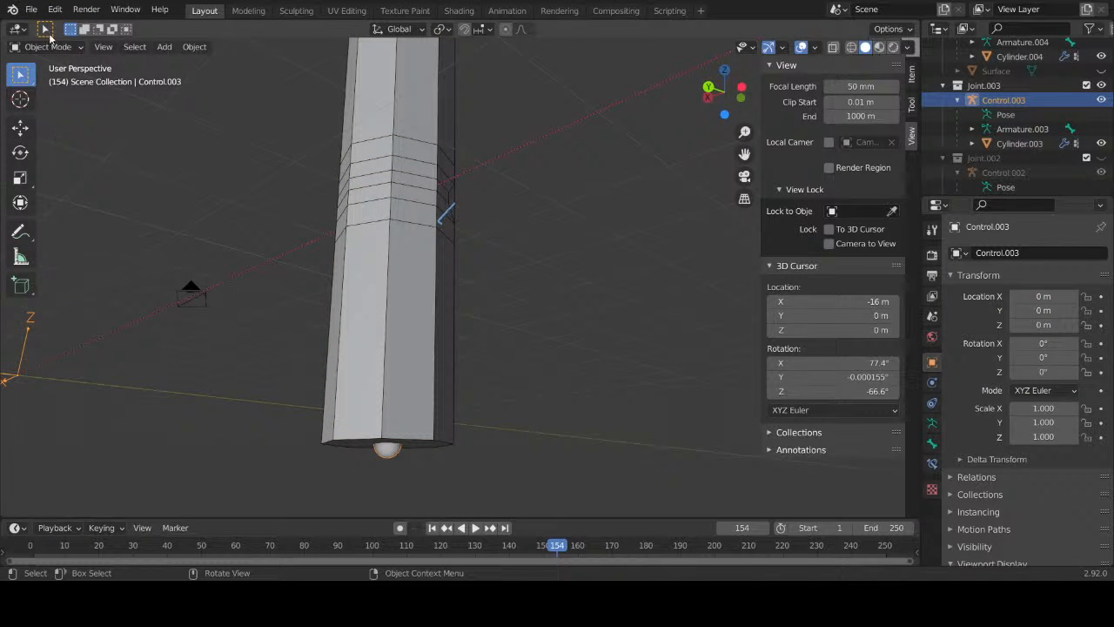
middle_drag(569, 269, 528, 307)
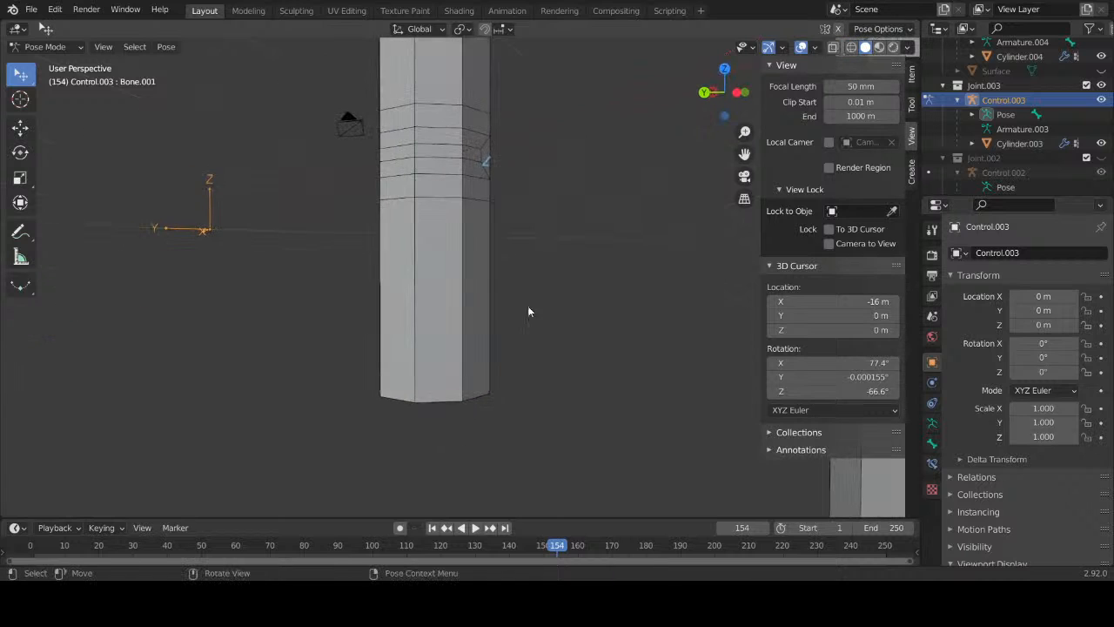
Step: Test-bend the Control.003 bone about -57° along global X with the inset loops in close view, then cancel the rotation
middle_drag(485, 376, 439, 401)
middle_drag(554, 223, 509, 294)
scroll(516, 281, up, 4)
middle_drag(602, 284, 617, 324)
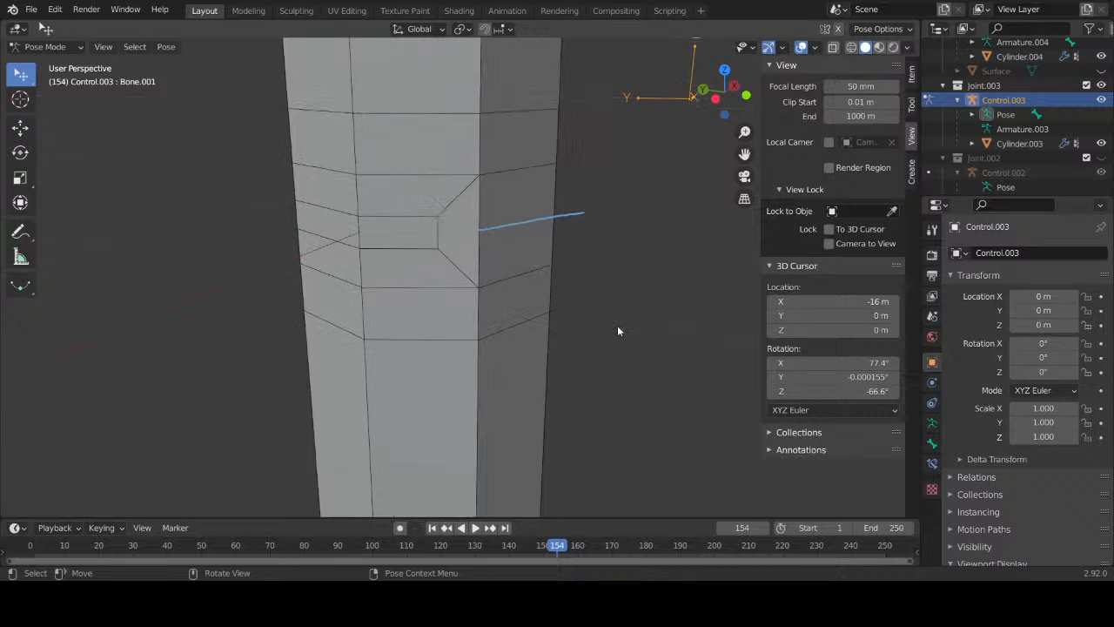
key(r)
key(x)
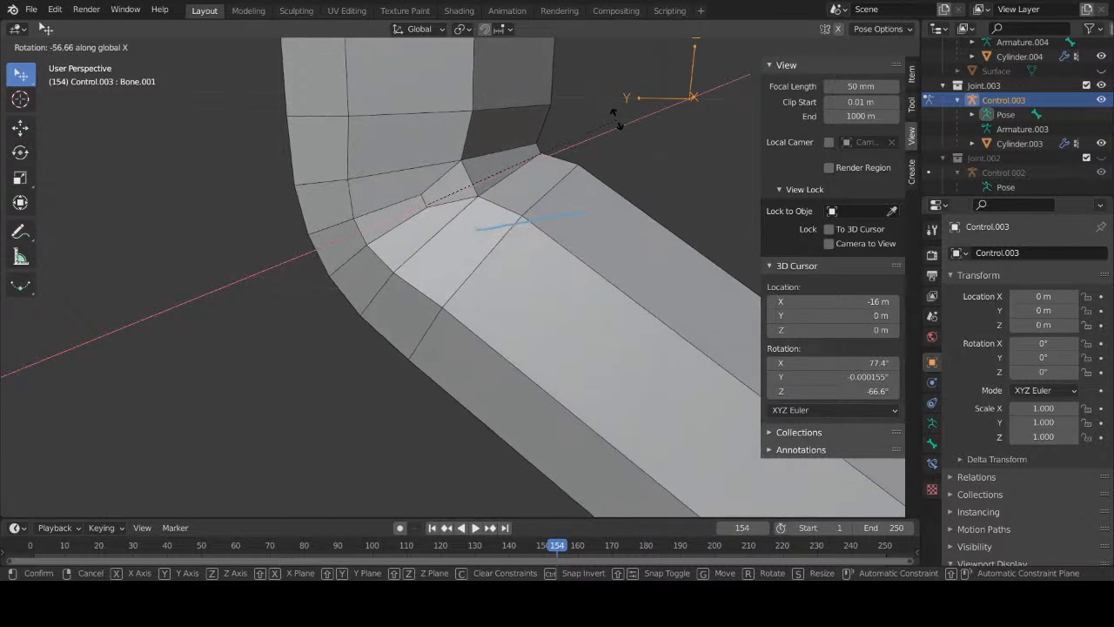
key(Escape)
Step: Repeat the Control.003 test bend along global X from two other viewing angles, cancelling each rotation
middle_drag(621, 179, 464, 248)
key(r)
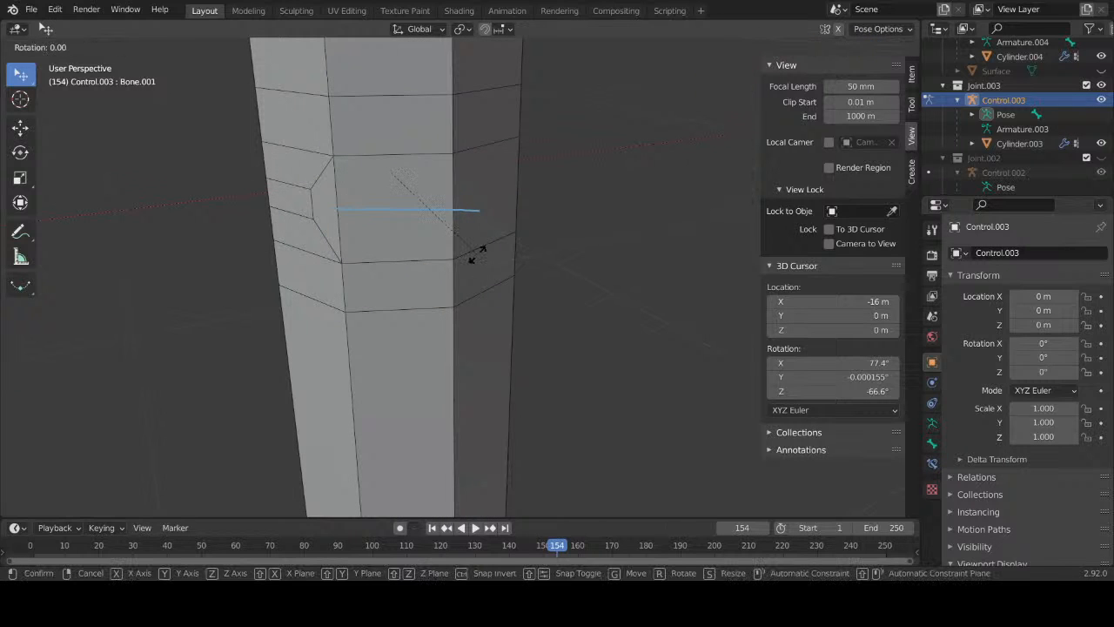
key(x)
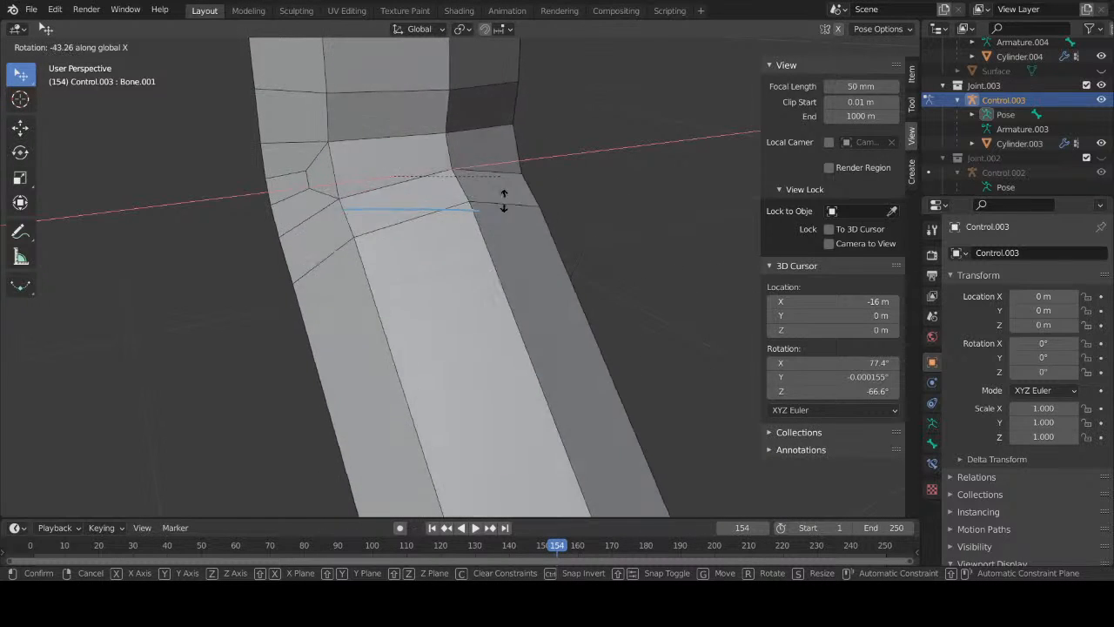
right_click(500, 236)
middle_drag(443, 264, 537, 248)
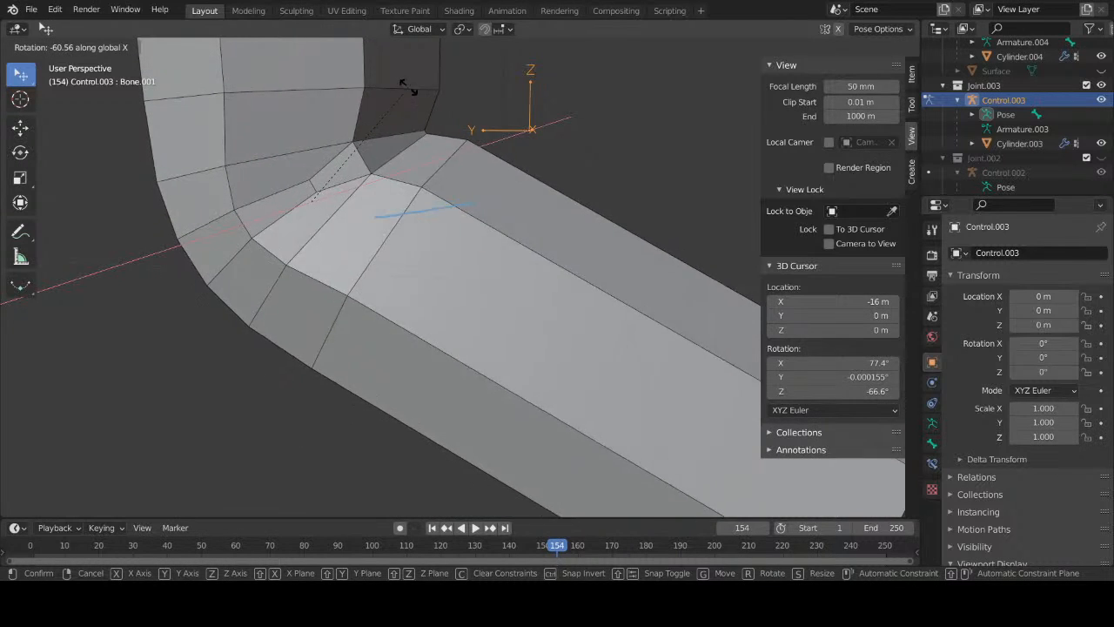
right_click(409, 126)
Step: Return to Object Mode and select the Control.004 armature under the neighbouring cylinder
middle_drag(327, 272, 416, 298)
middle_drag(287, 306, 402, 396)
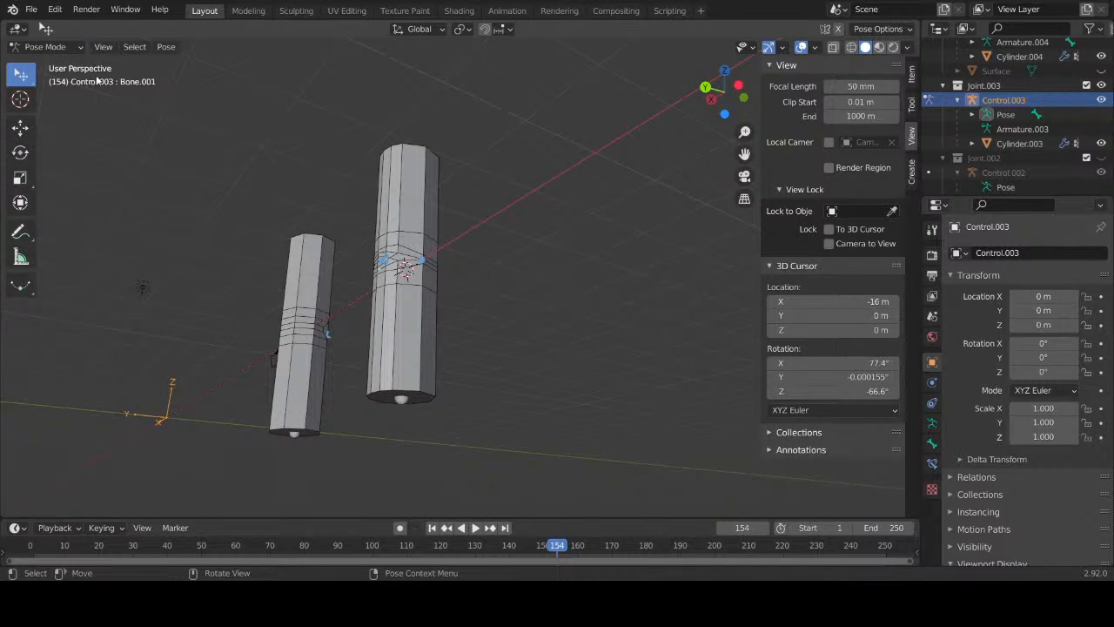
key(Tab)
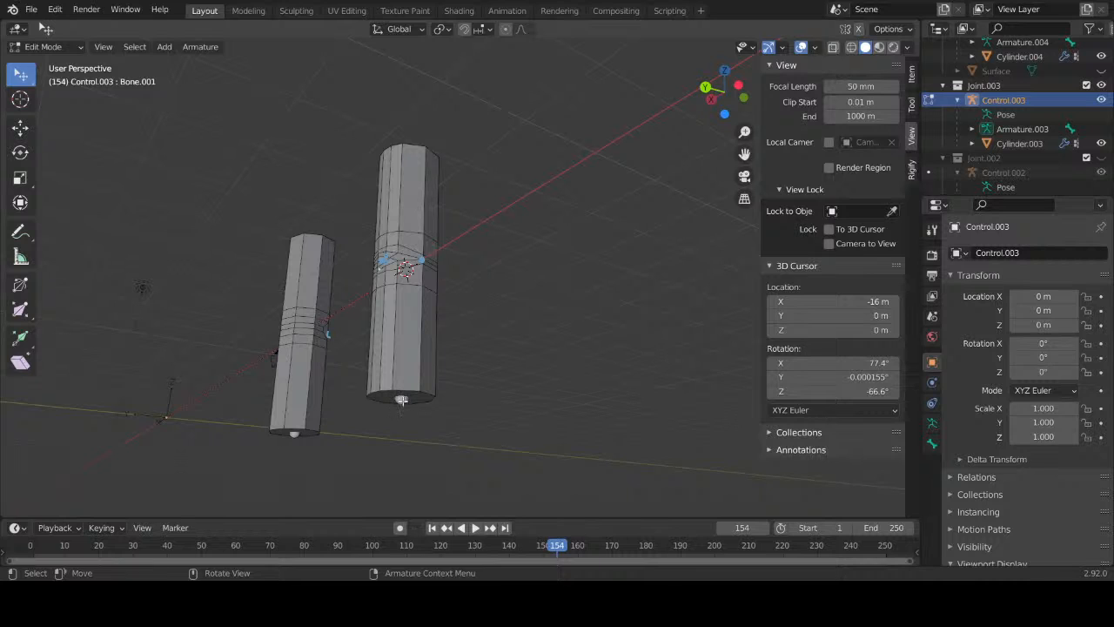
click(47, 46)
click(43, 62)
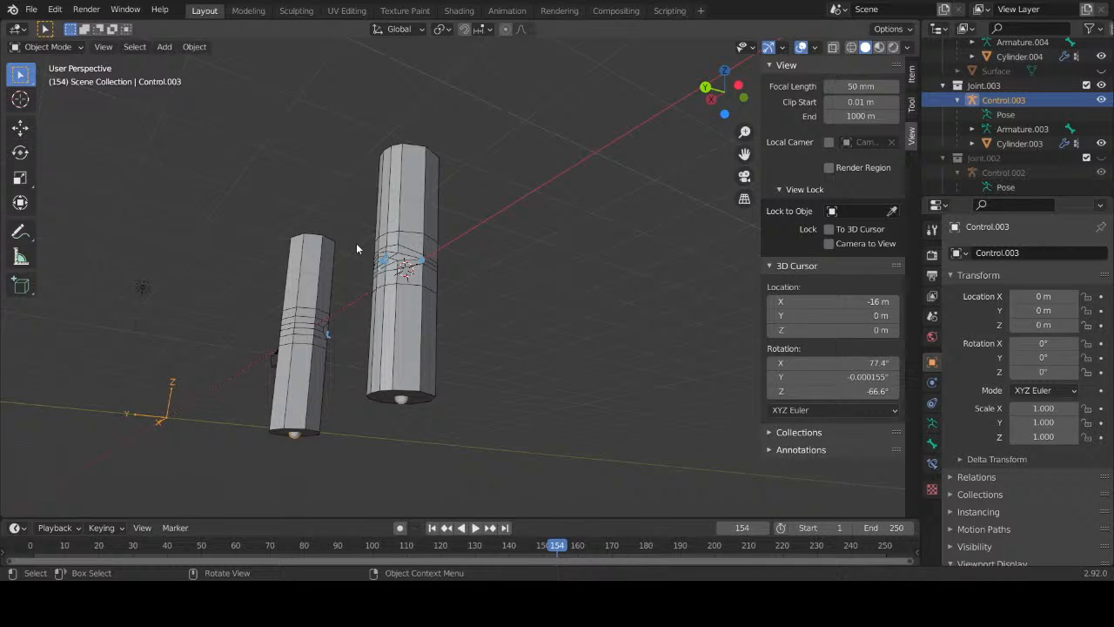
click(402, 401)
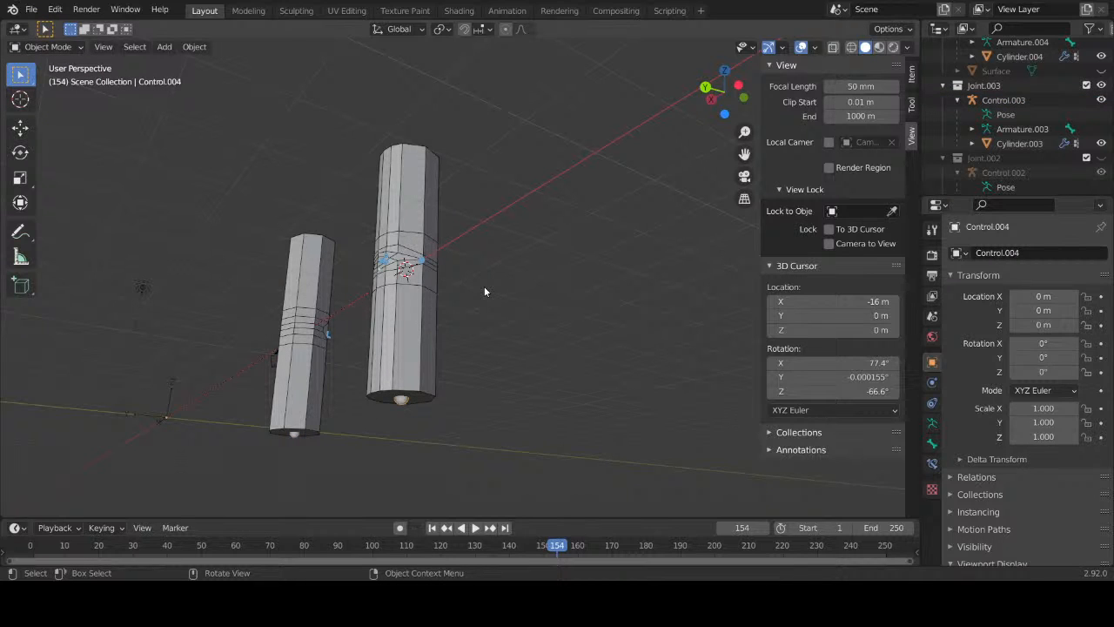
key(z)
key(shift+z)
key(shift+z)
key(shift+z)
key(shift+z)
Step: Put the Control.004 armature into Pose Mode with both cylinders in view
click(54, 47)
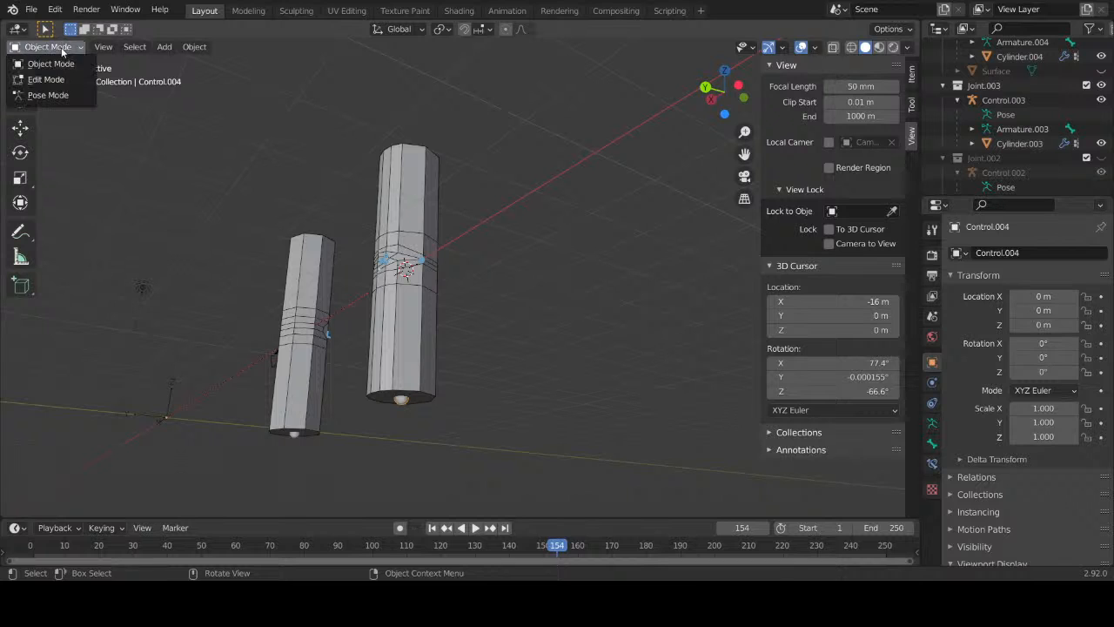
click(48, 95)
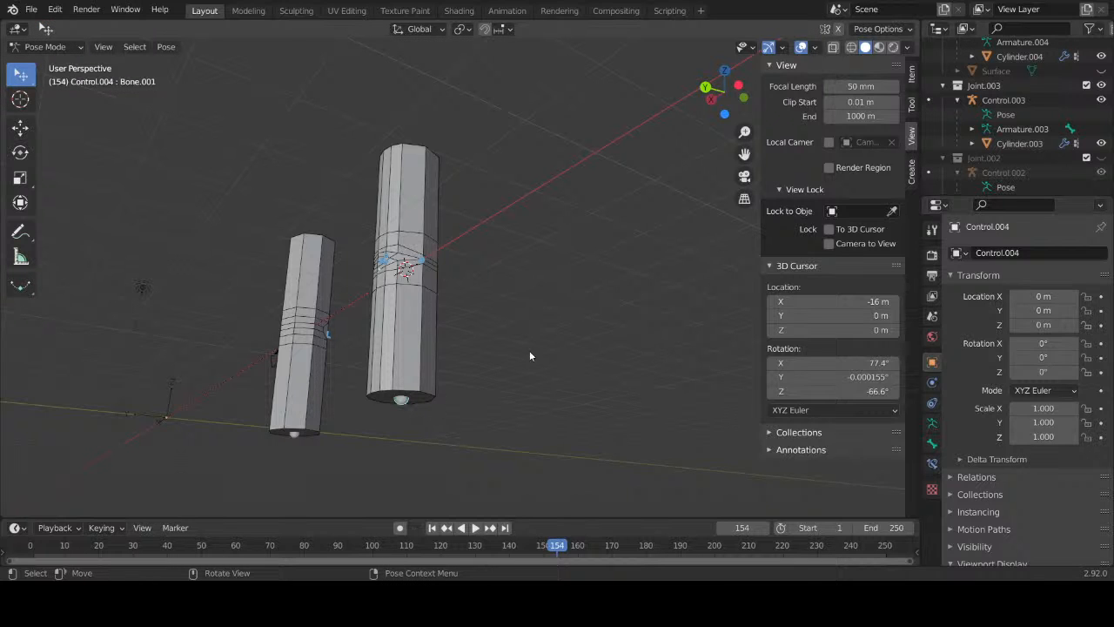
mouse_move(529, 355)
middle_down()
mouse_move(525, 391)
mouse_move(529, 342)
middle_up()
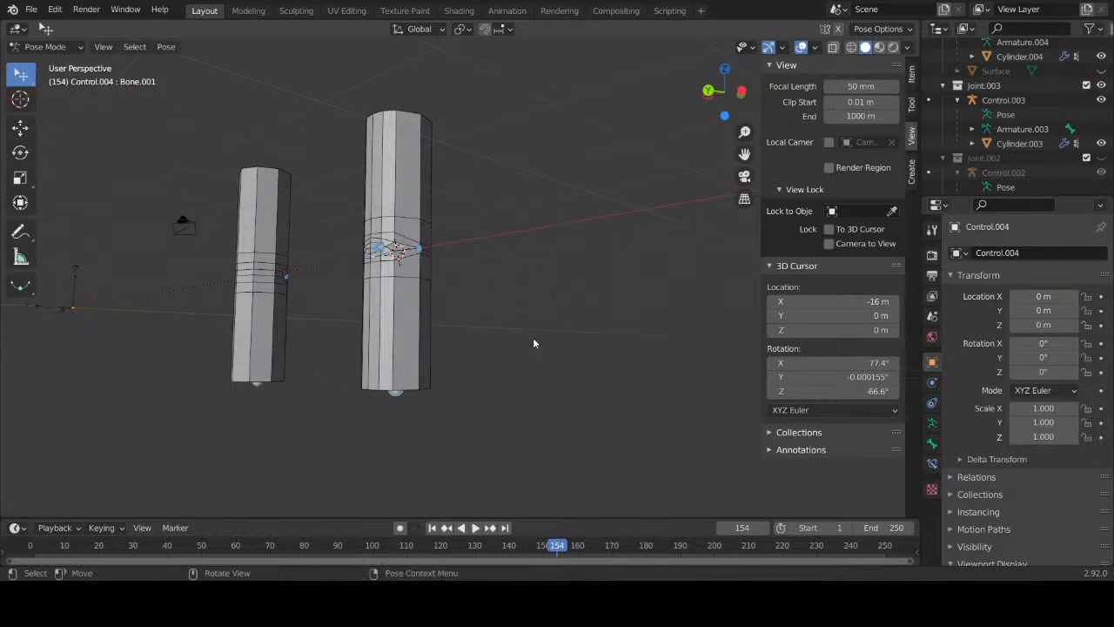
Step: Test-bend the Control.004 bone along global X, first about -67° and again in close-up about -88°, cancelling both rotations
key(r)
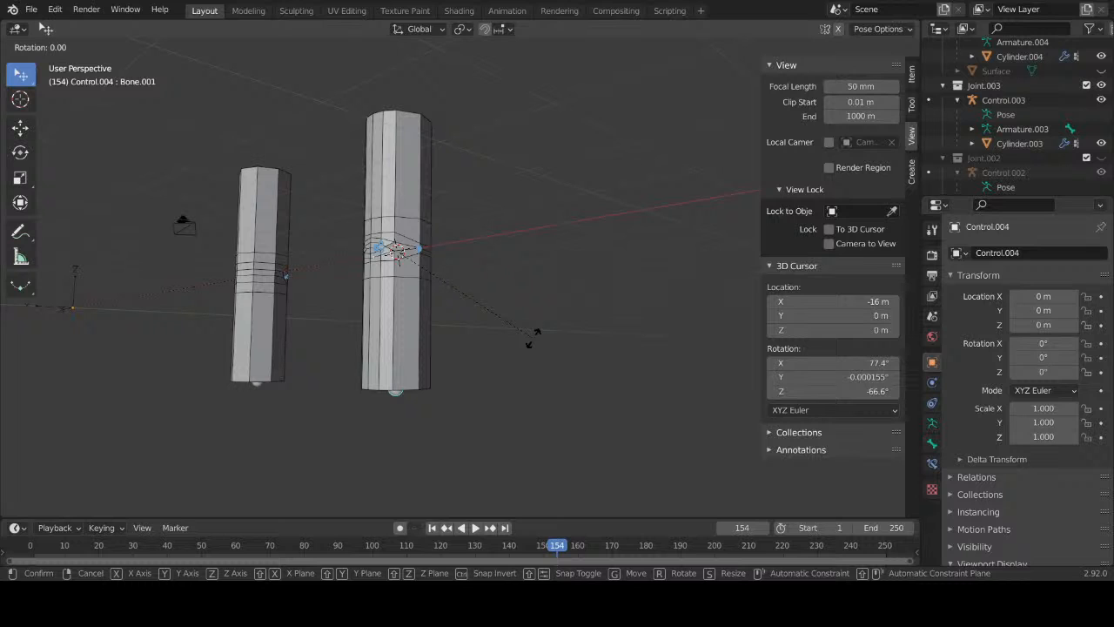
key(x)
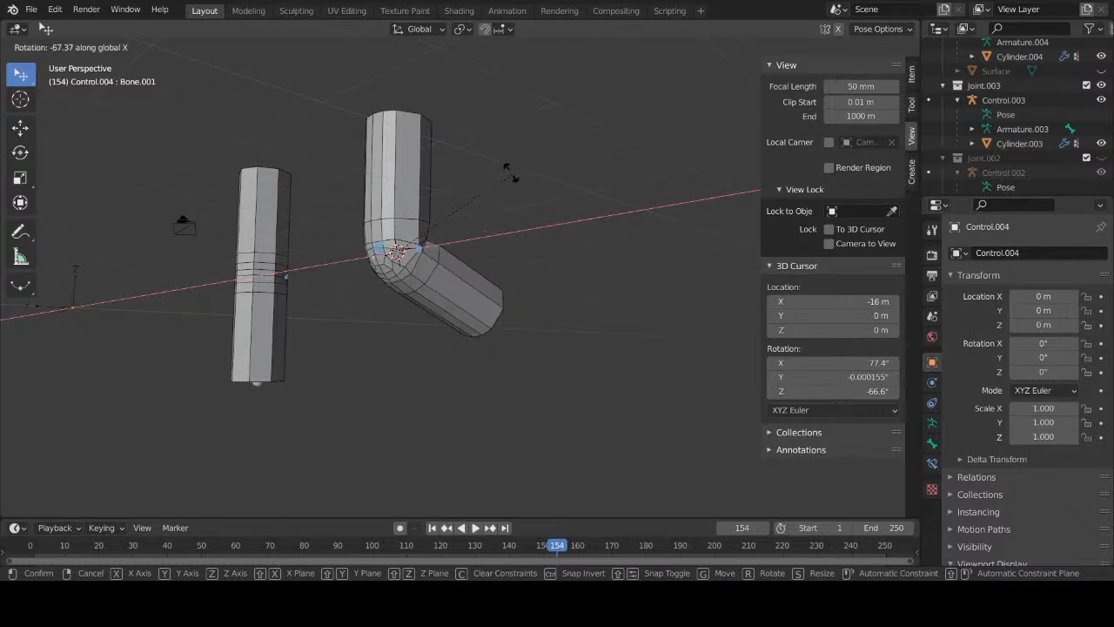
key(Escape)
middle_drag(541, 201, 510, 278)
scroll(477, 255, up, 8)
key(r)
key(x)
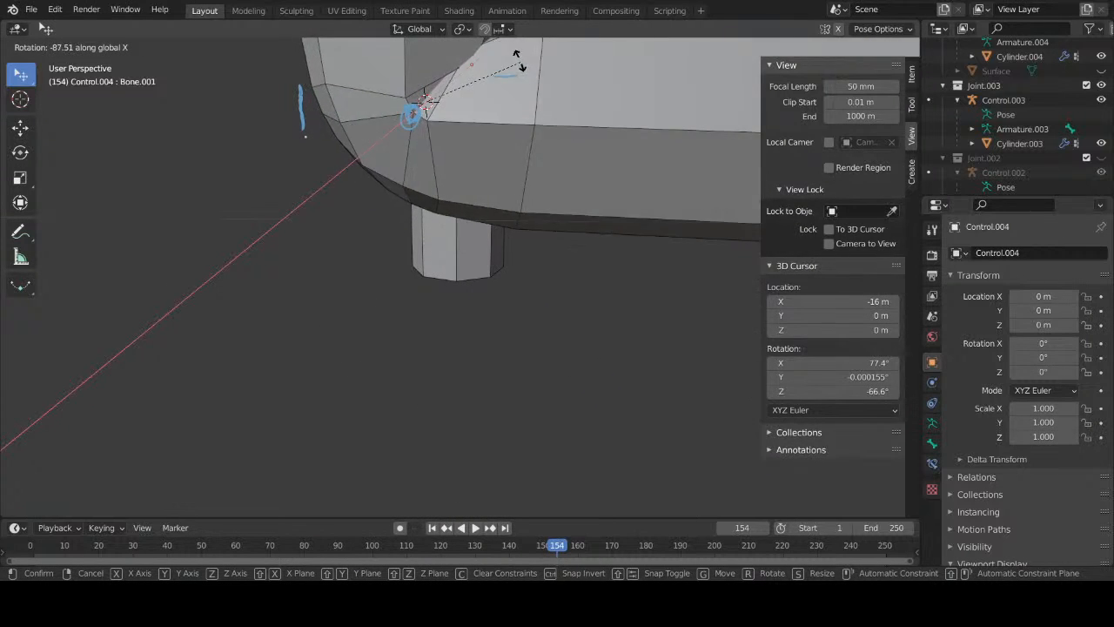
right_click(520, 104)
Step: Test-bend the Control.004 bone about -93° along global X while viewing the circled side vertex, then cancel the rotation
shift+middle_drag(525, 95, 519, 249)
key(r)
key(z)
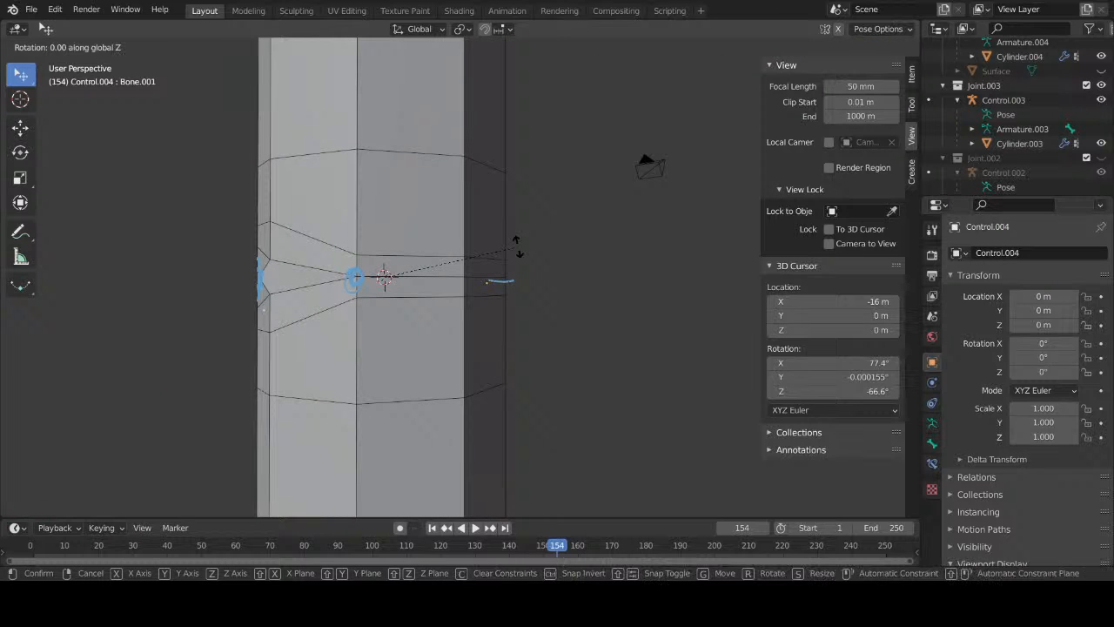
right_click(495, 232)
key(r)
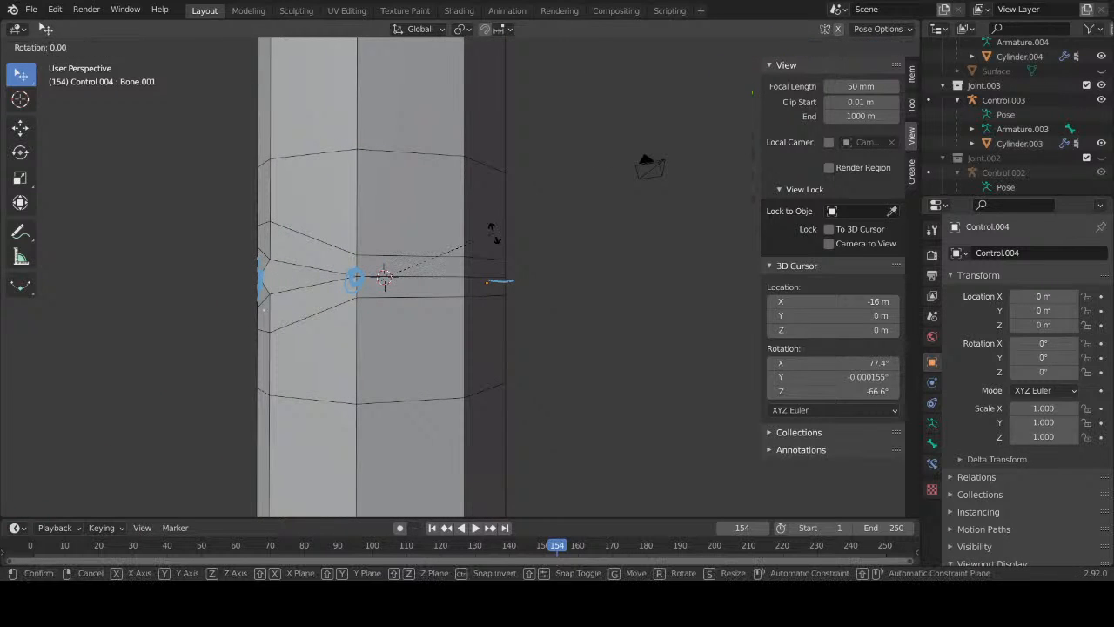
key(x)
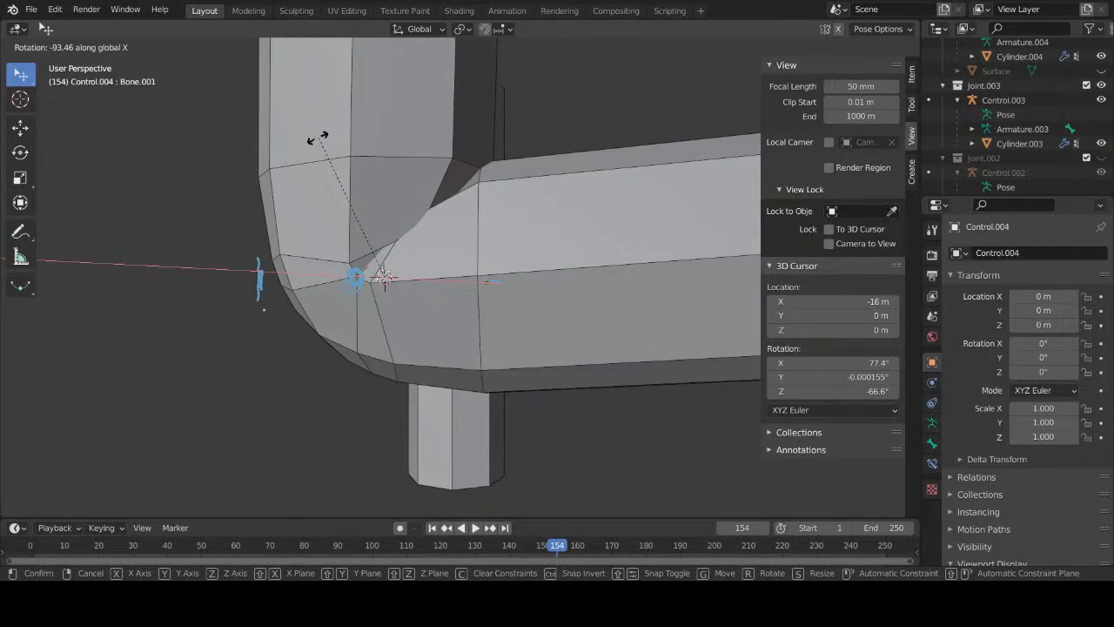
right_click(471, 144)
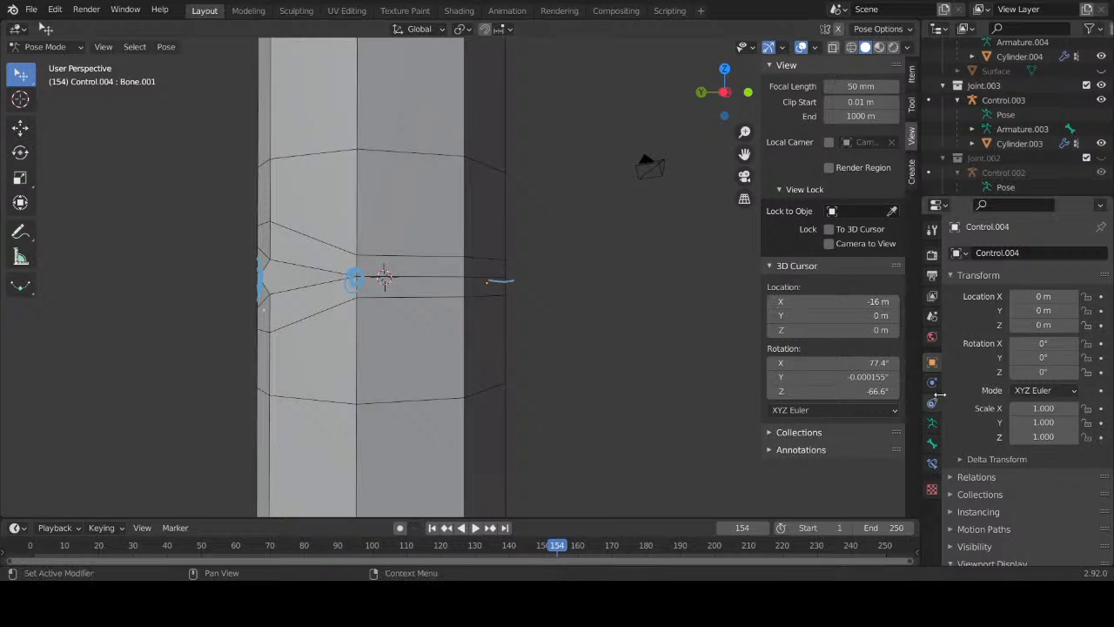
Step: Return to Object Mode and select the Cylinder.004 mesh
key(Tab)
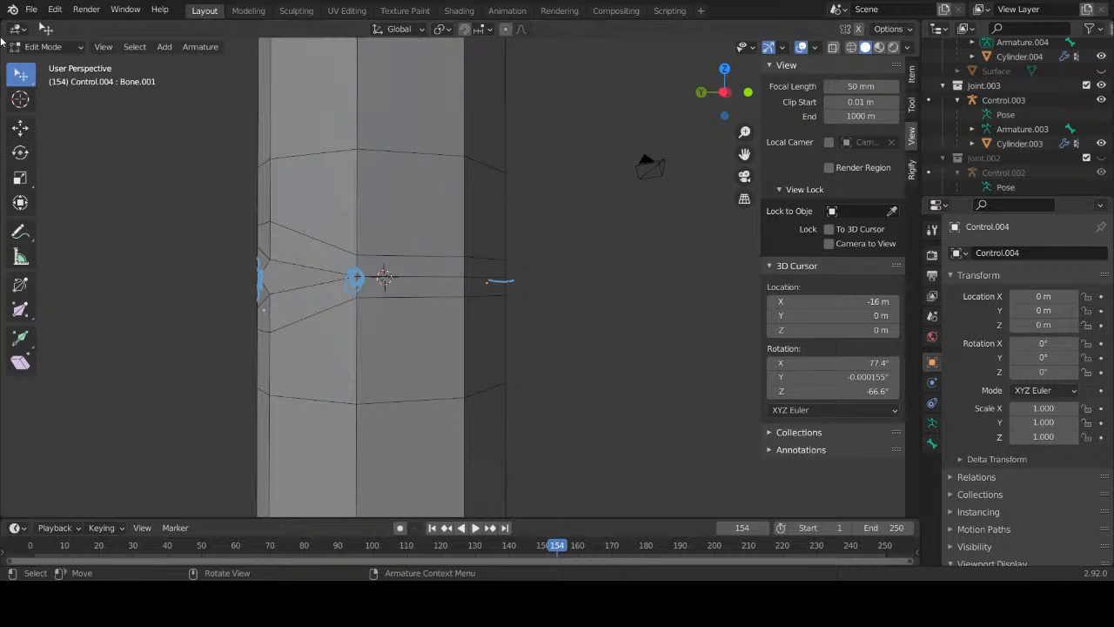
click(44, 46)
click(52, 77)
click(390, 156)
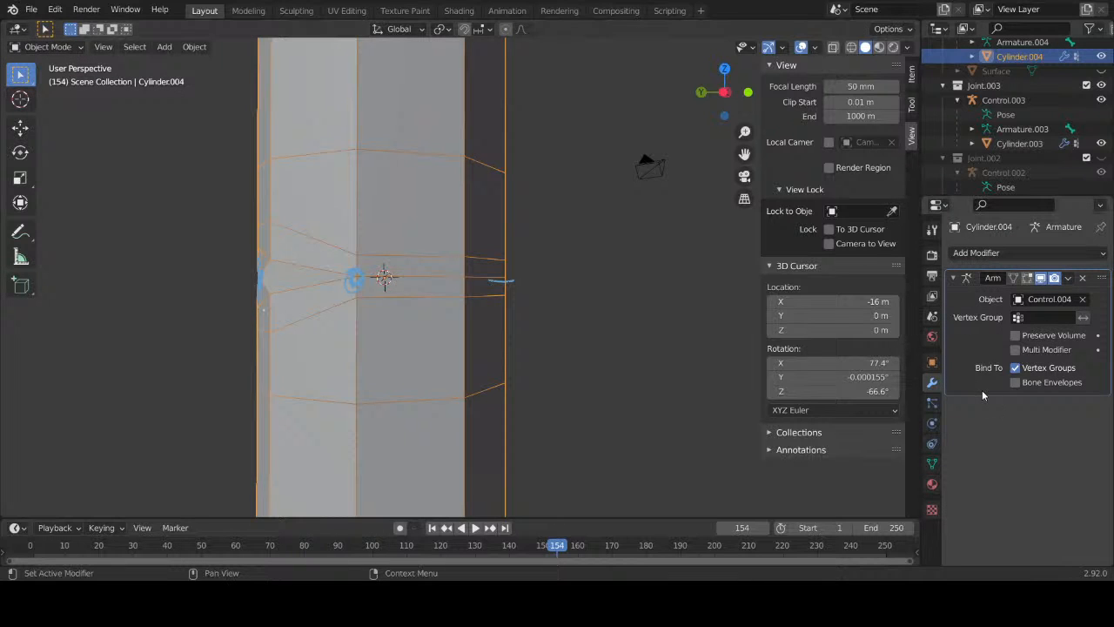
Step: Add a Subdivision Surface modifier to Cylinder.004 and set its viewport level to 2
click(996, 254)
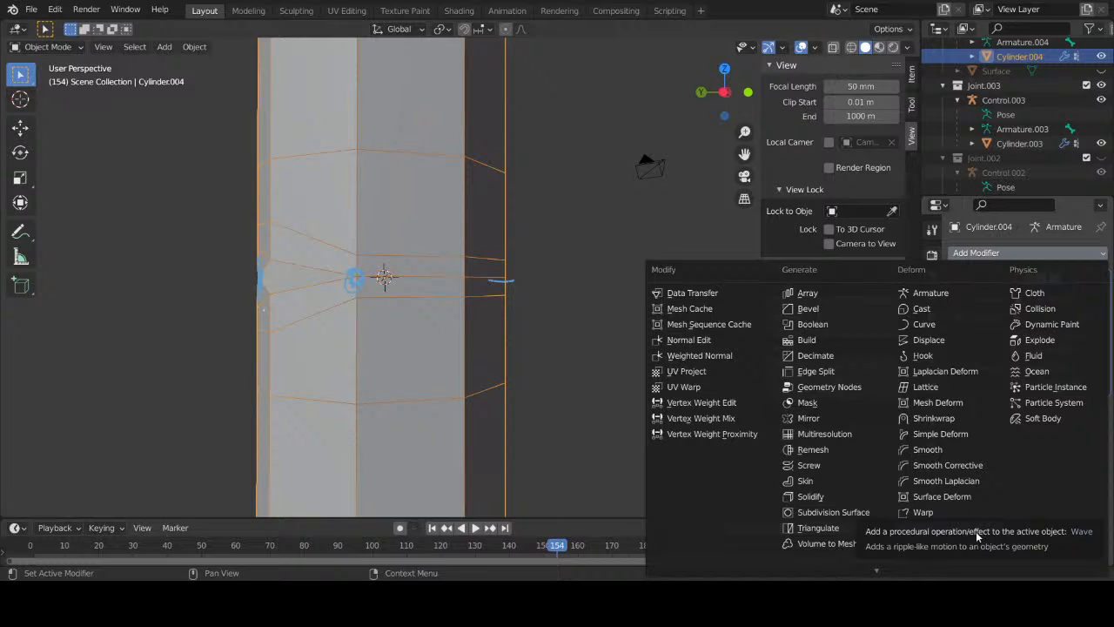
click(843, 511)
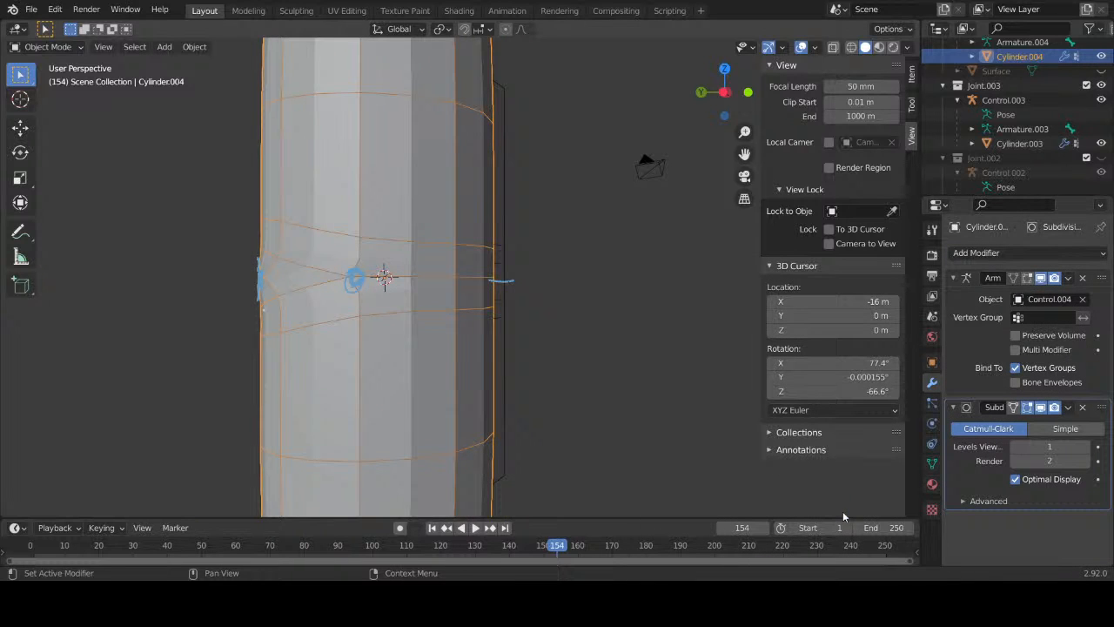
scroll(528, 342, down, 7)
scroll(531, 343, up, 4)
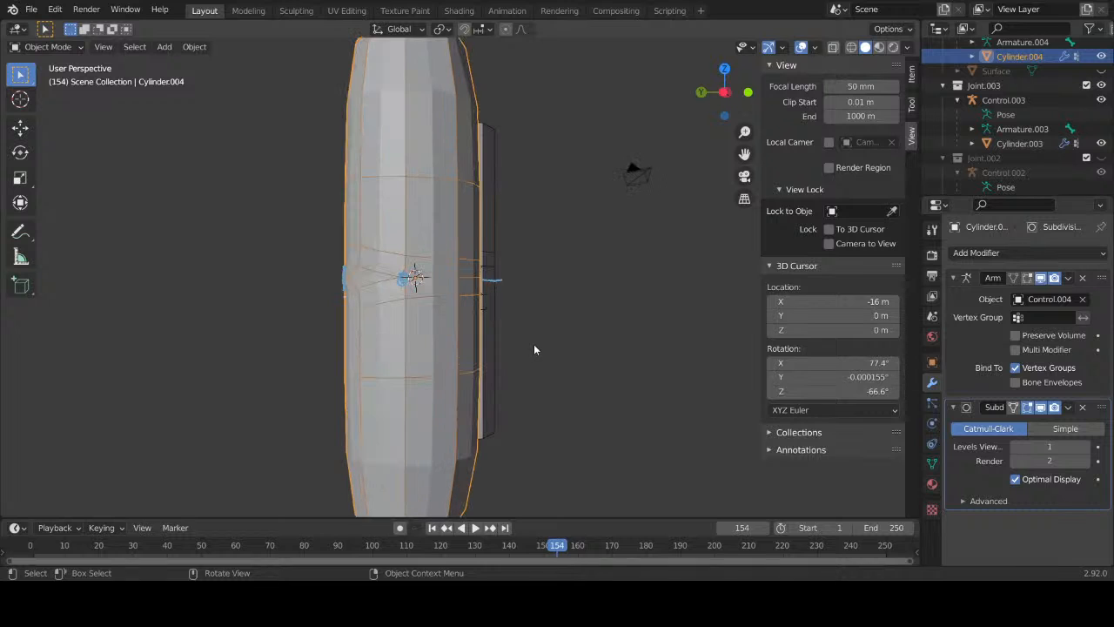
click(1085, 446)
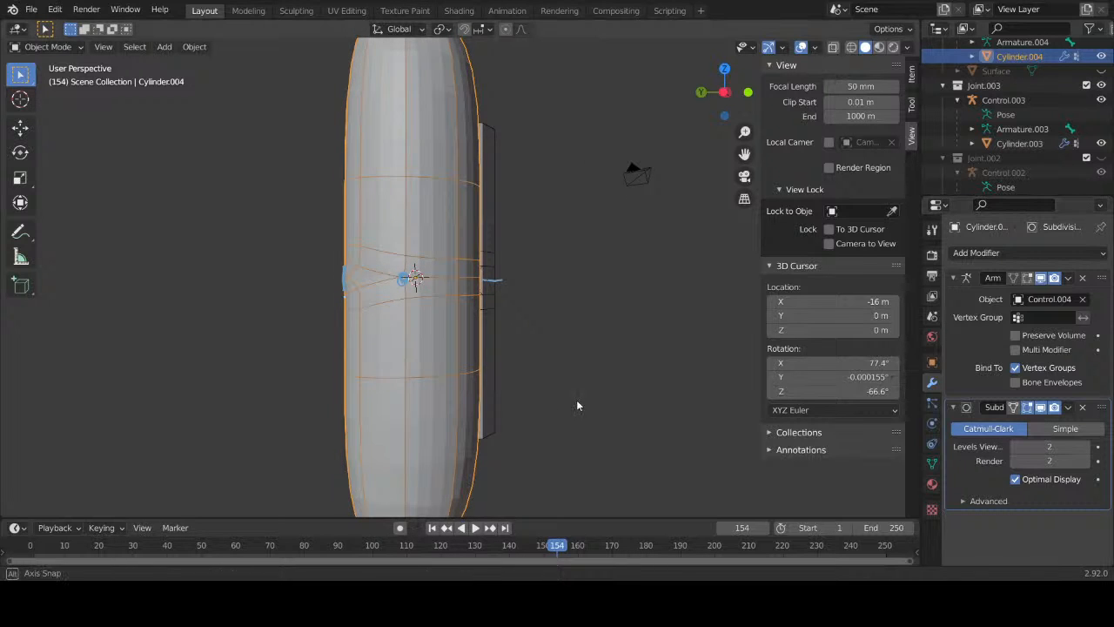
mouse_move(576, 401)
middle_down()
mouse_move(704, 408)
mouse_move(583, 407)
middle_up()
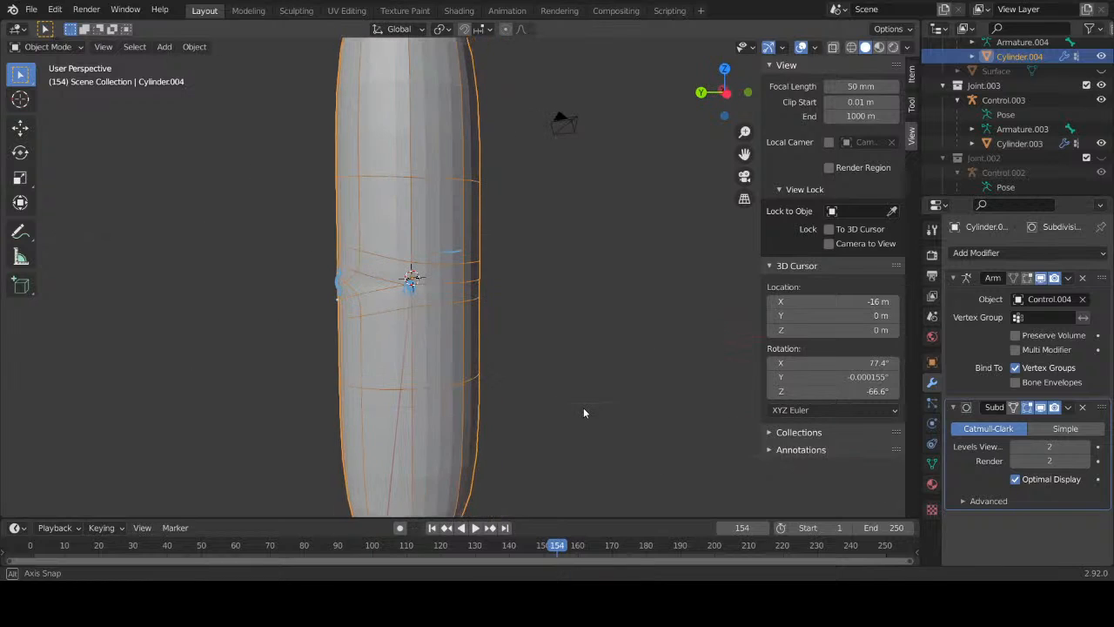
Step: Shade the Cylinder.004 mesh smooth, closing the list of modifiers without adding another
right_click(468, 331)
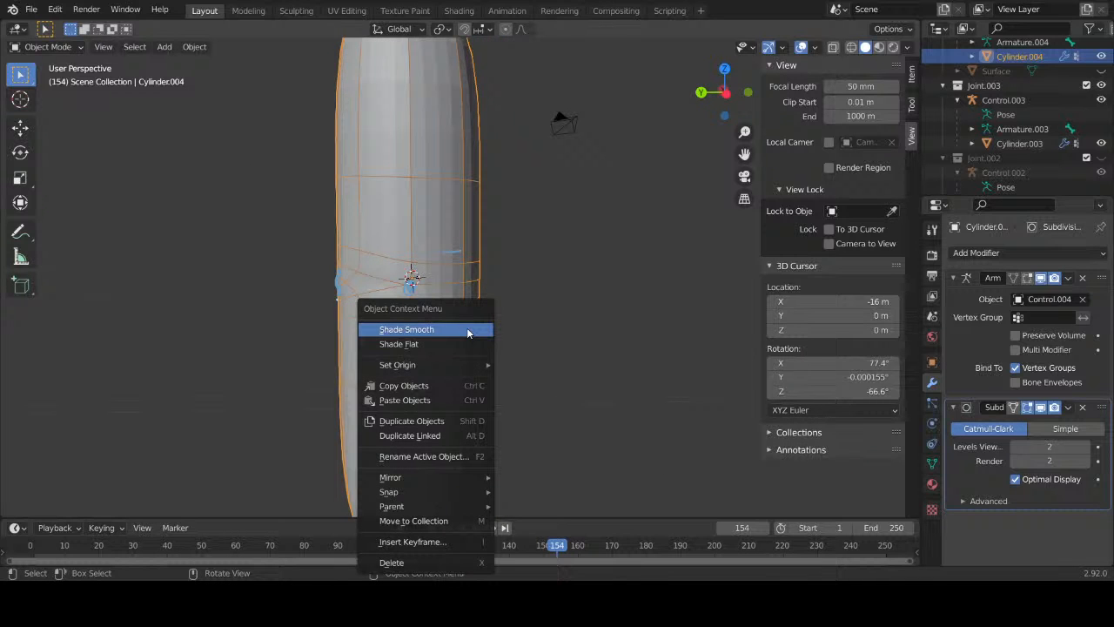
click(461, 344)
mouse_move(476, 288)
middle_down()
mouse_move(570, 310)
mouse_move(600, 293)
mouse_move(673, 308)
mouse_move(690, 258)
mouse_move(741, 264)
mouse_move(639, 276)
mouse_move(600, 296)
middle_up()
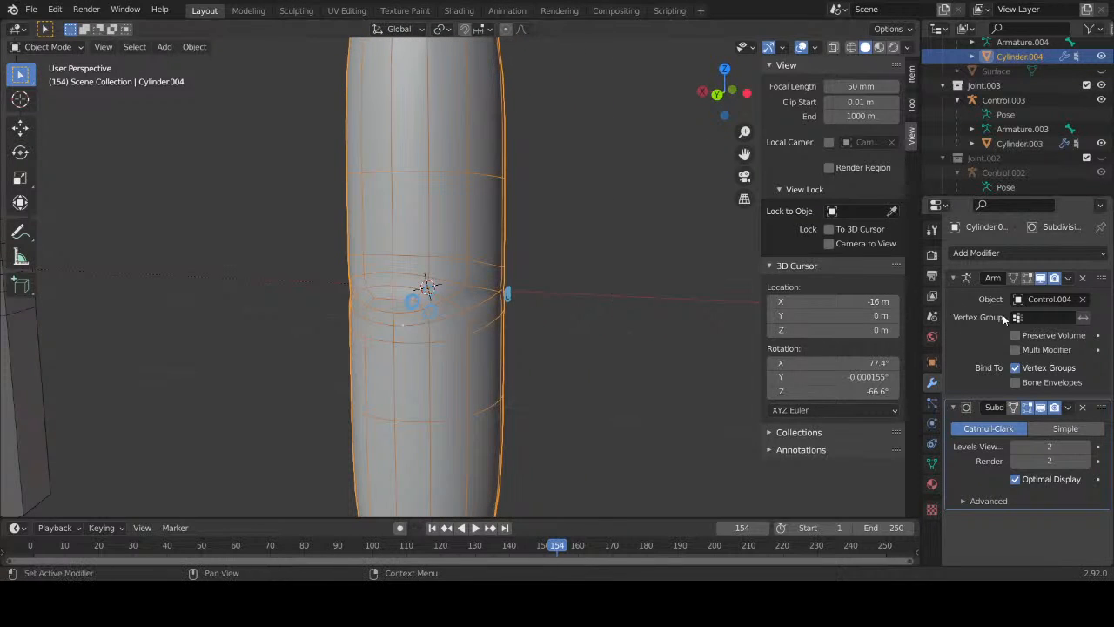
click(1018, 253)
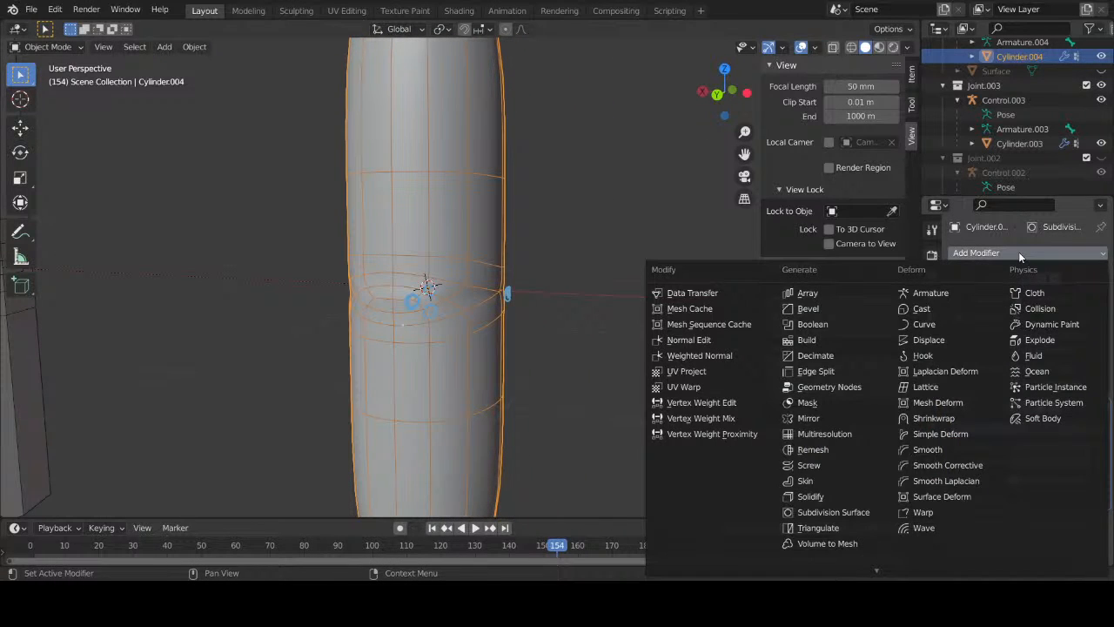
middle_drag(596, 336, 557, 406)
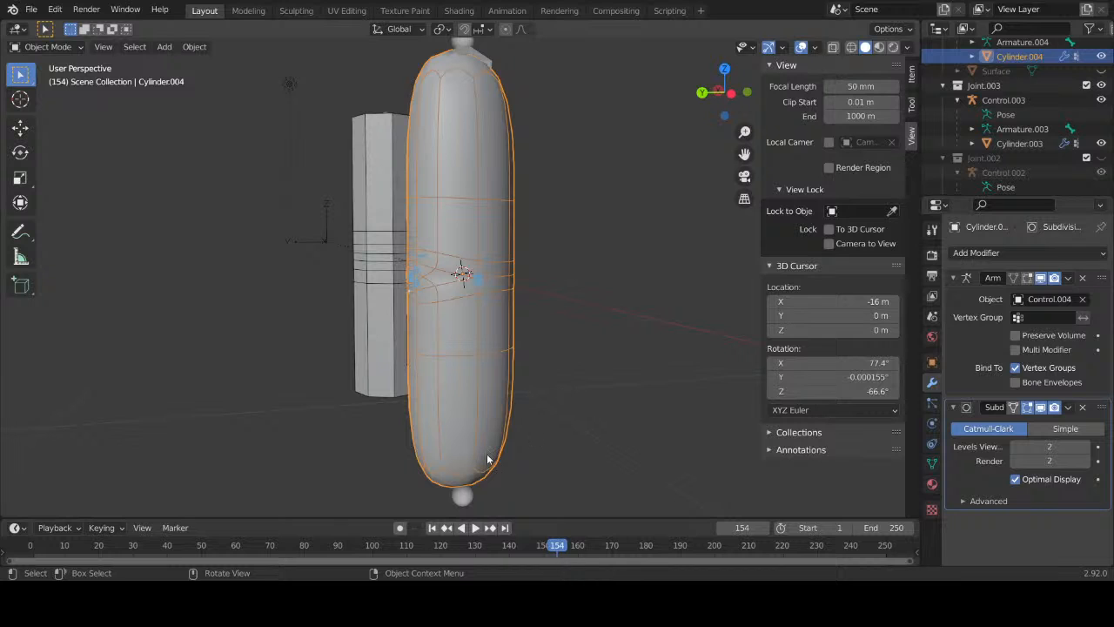
Step: Select the Control.004 armature at the smoothed cylinder's lower end and put it in Pose Mode
click(460, 496)
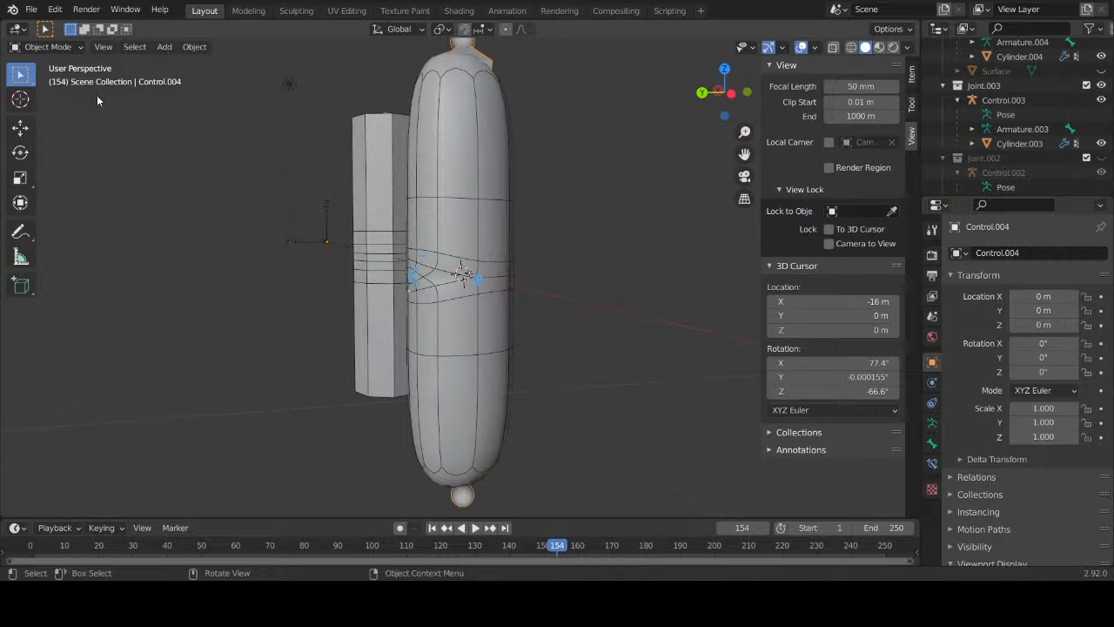
click(47, 46)
click(43, 92)
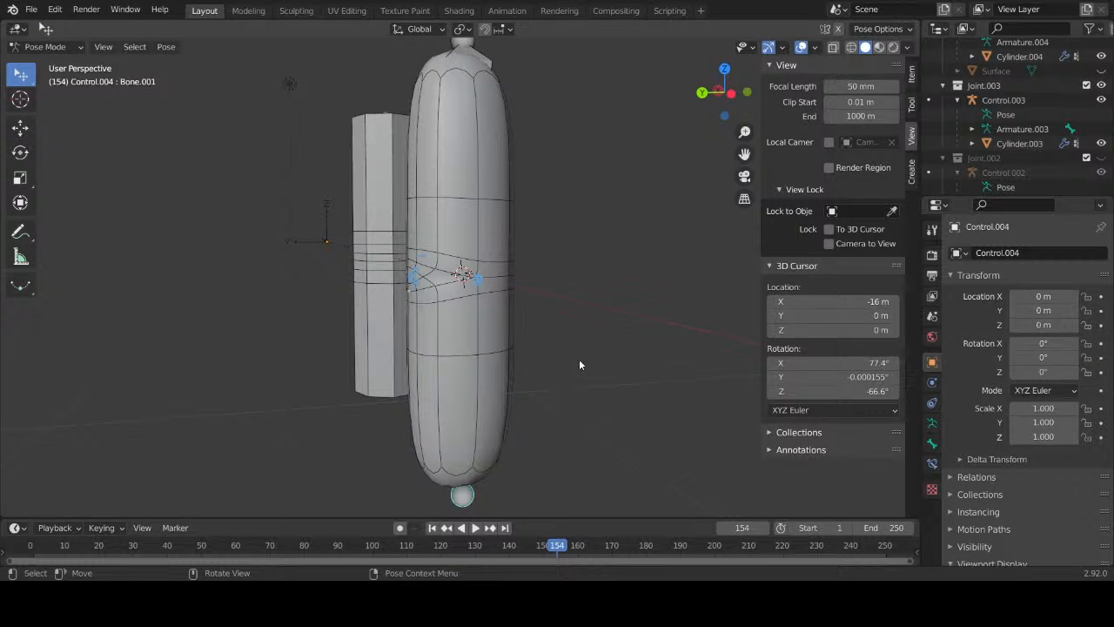
Step: Test-bend the lower bone of the smoothed cylinder about -62° along global X, then cancel the rotation
key(r)
key(x)
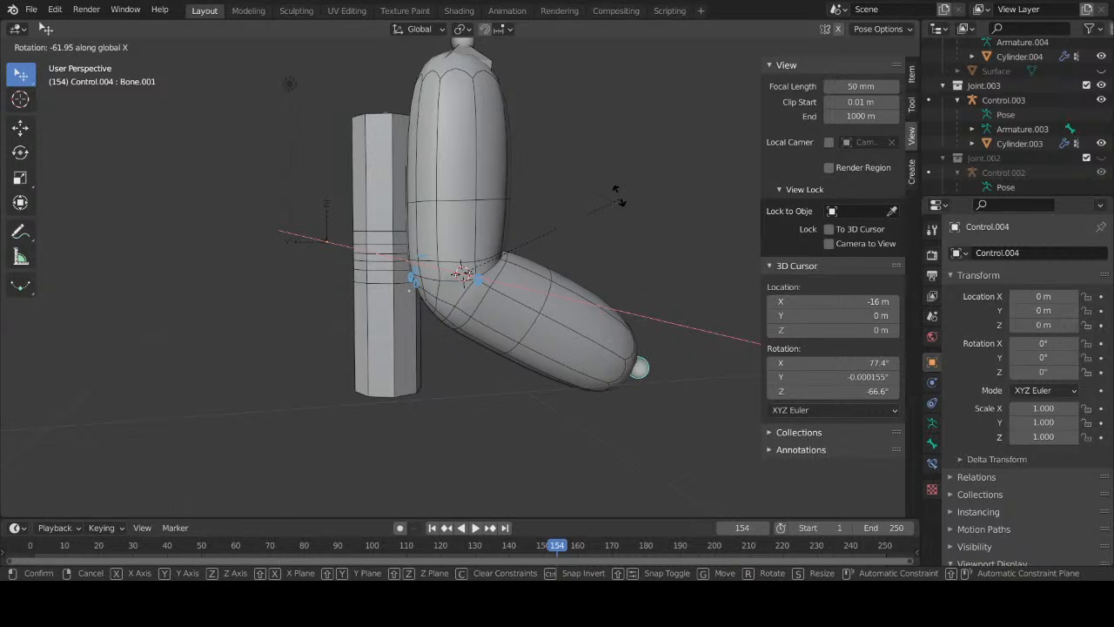
key(Escape)
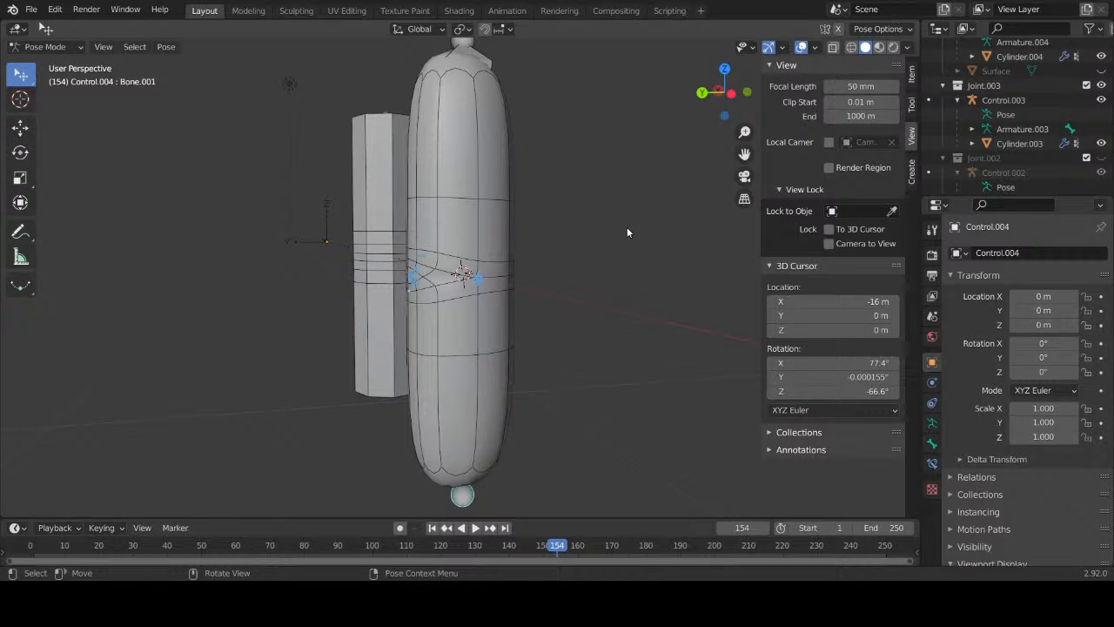
Step: Rotate the Control.004 bone -58° along global X in close-up and keep the bend
scroll(615, 258, up, 3)
shift+middle_drag(644, 273, 508, 258)
key(r)
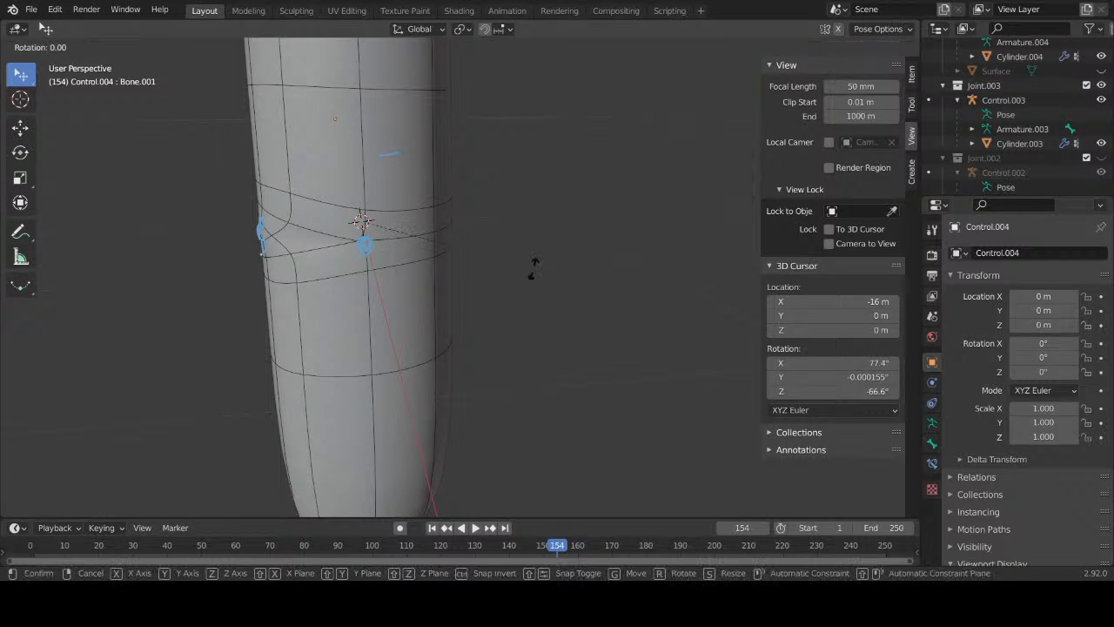
key(x)
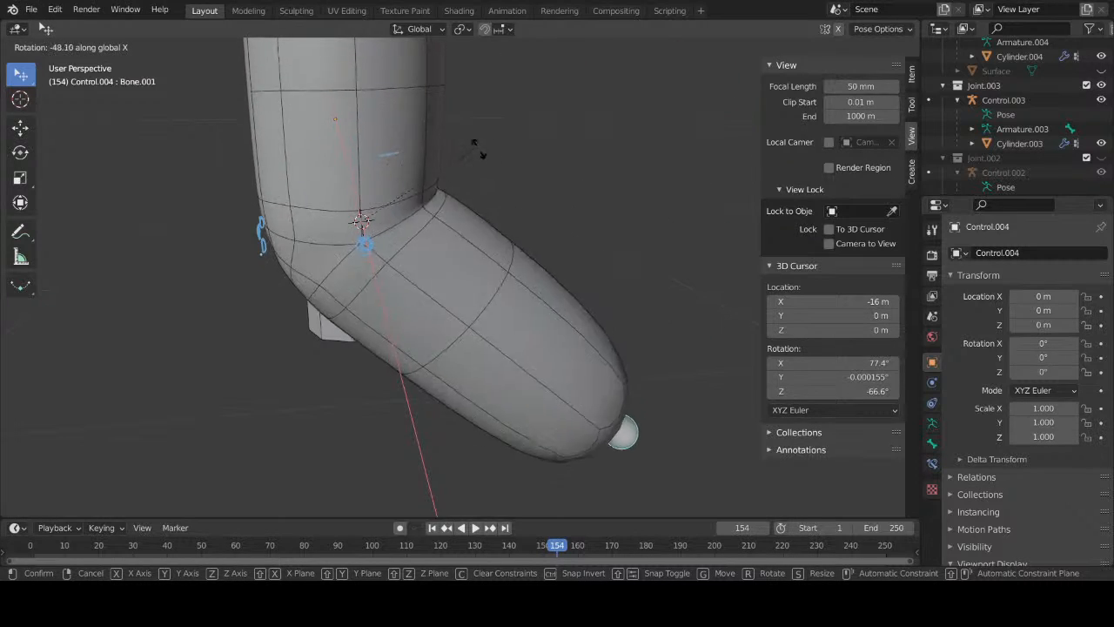
click(443, 136)
Step: Try bending the joint about -7° further along global X, then cancel that extra rotation
middle_drag(405, 270, 451, 252)
key(r)
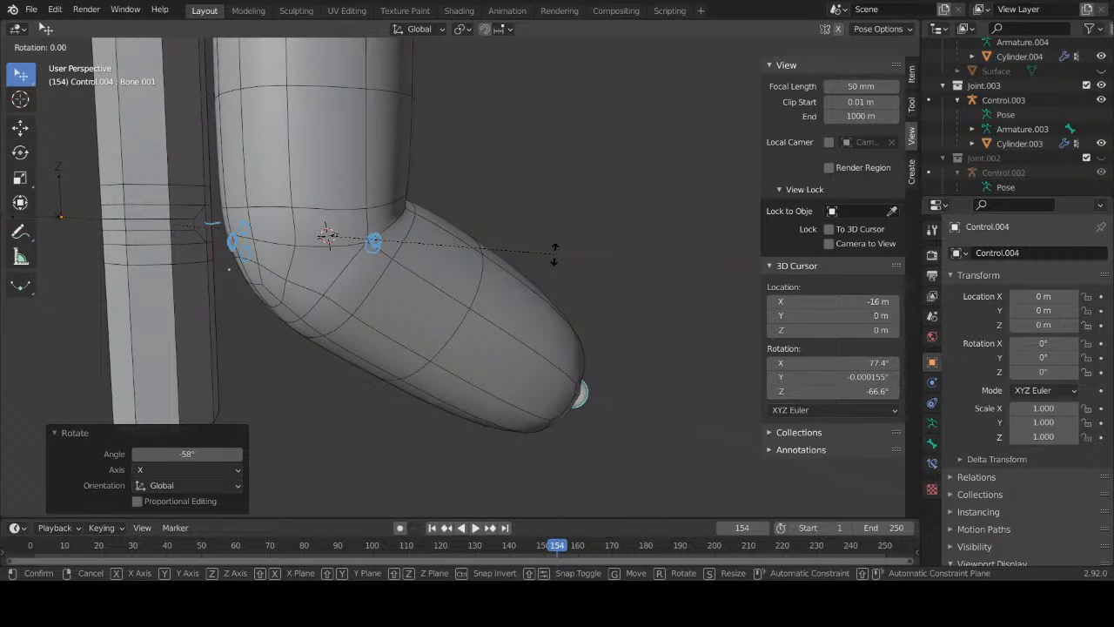
key(x)
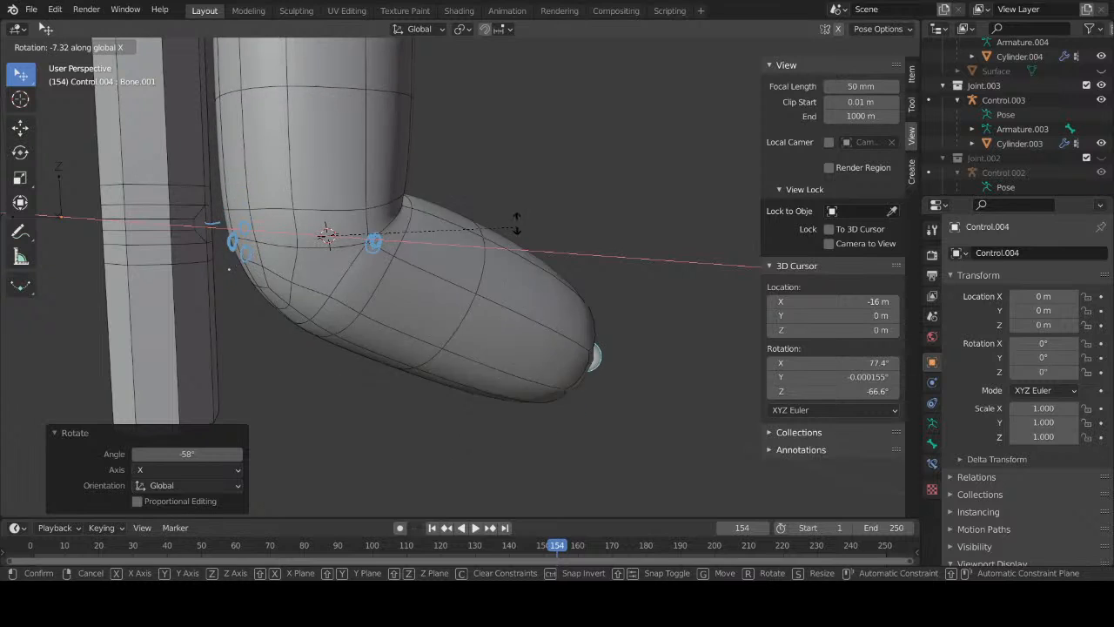
right_click(523, 193)
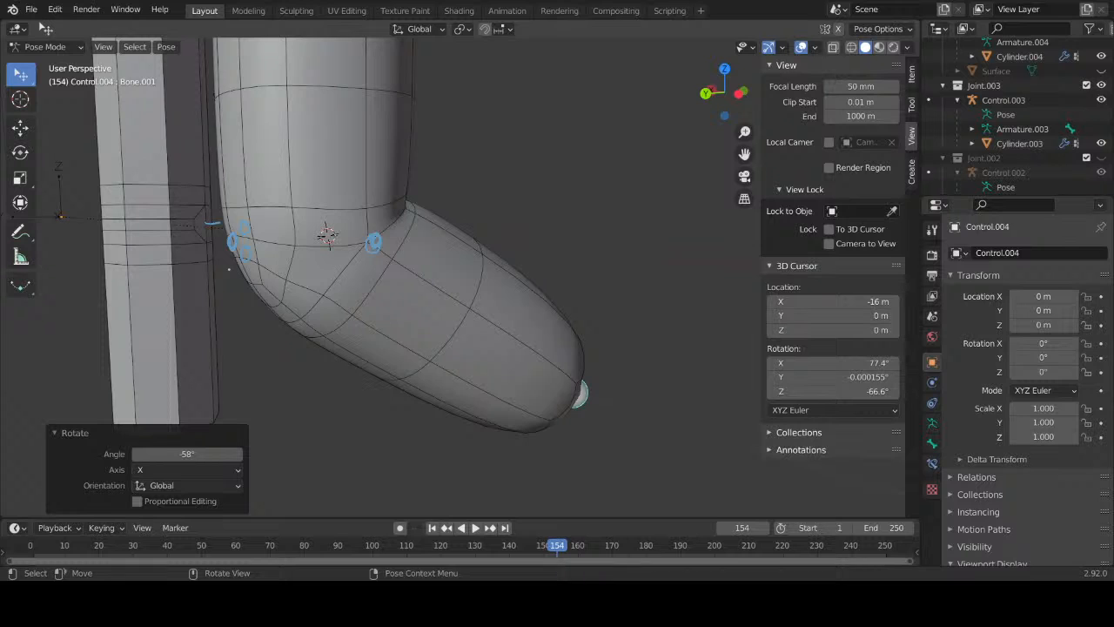
Step: Erase the blue annotation marks around the bent joint and return to the selection tool in Pose Mode
middle_drag(614, 324, 604, 360)
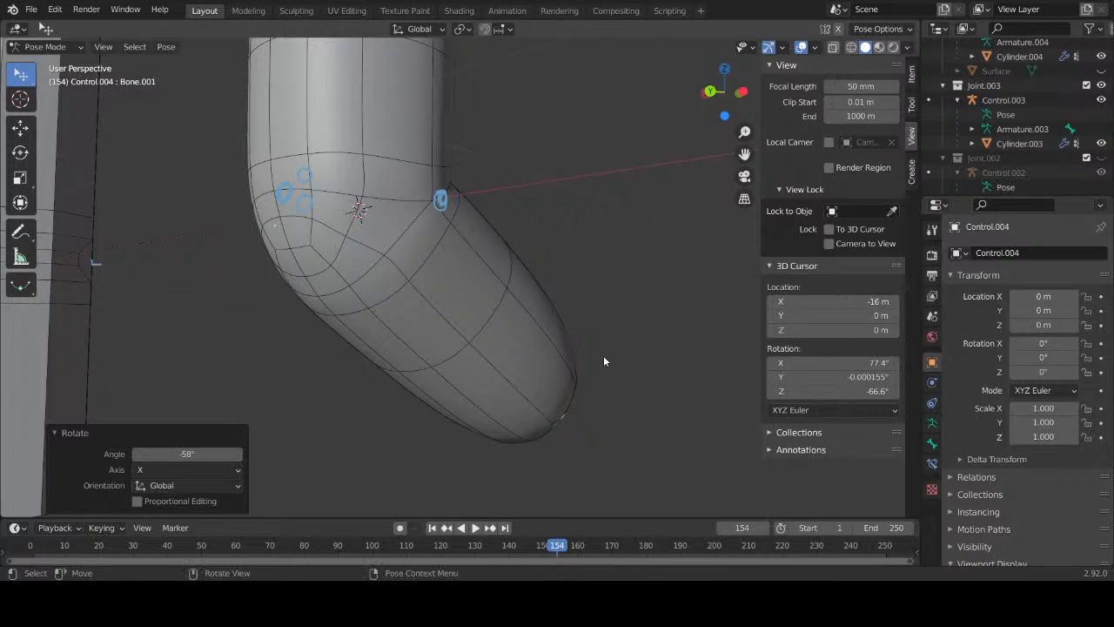
click(20, 230)
mouse_move(464, 205)
ctrl+mouse_down()
mouse_move(299, 175)
mouse_move(216, 215)
mouse_move(364, 204)
mouse_move(430, 223)
ctrl+mouse_up()
right_click(586, 308)
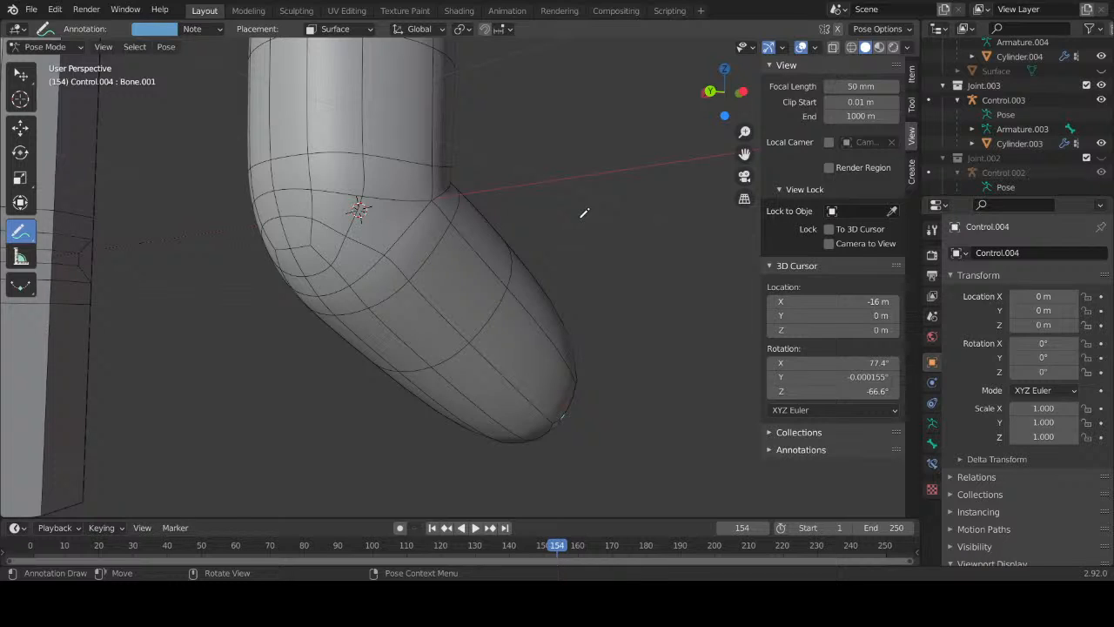
click(52, 48)
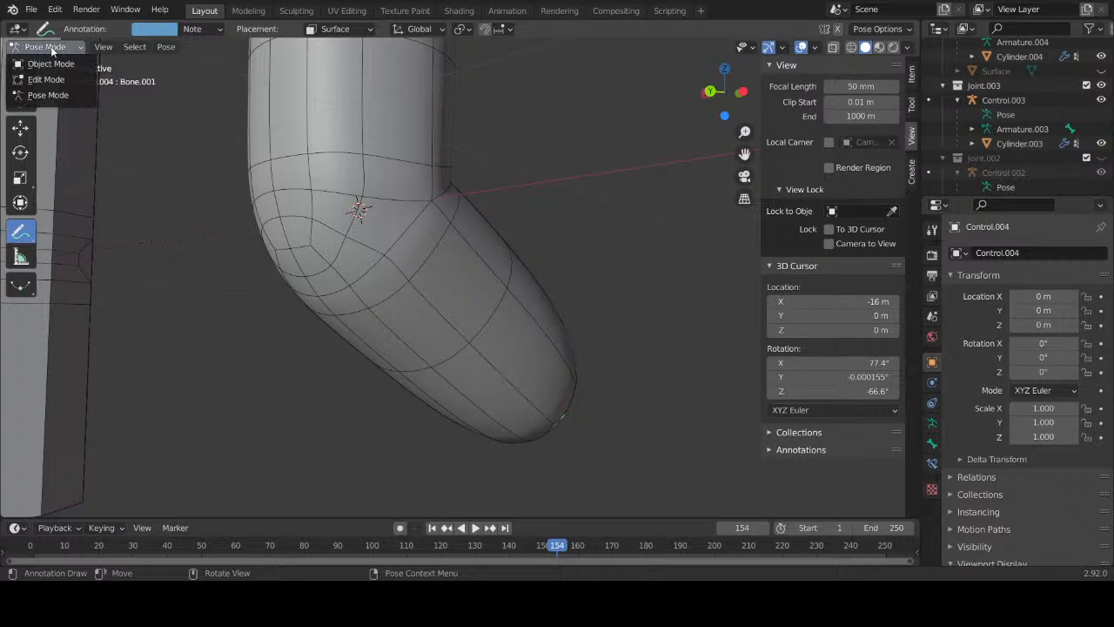
click(55, 96)
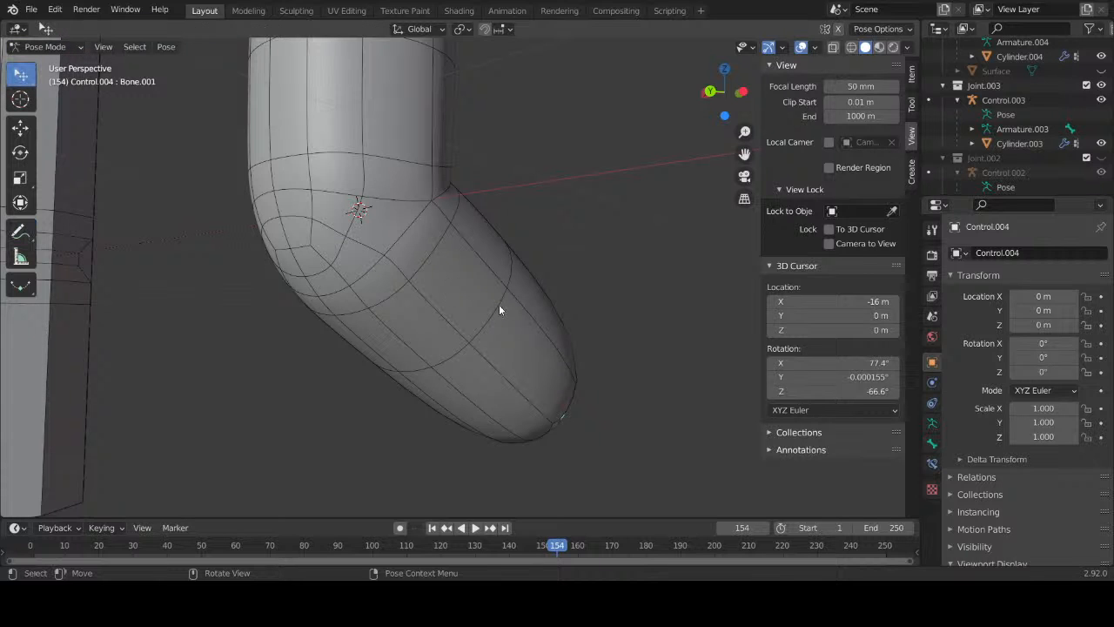
Step: Bend the lower bone a further -19.2° along global X
middle_drag(499, 307, 633, 418)
middle_drag(466, 338, 509, 356)
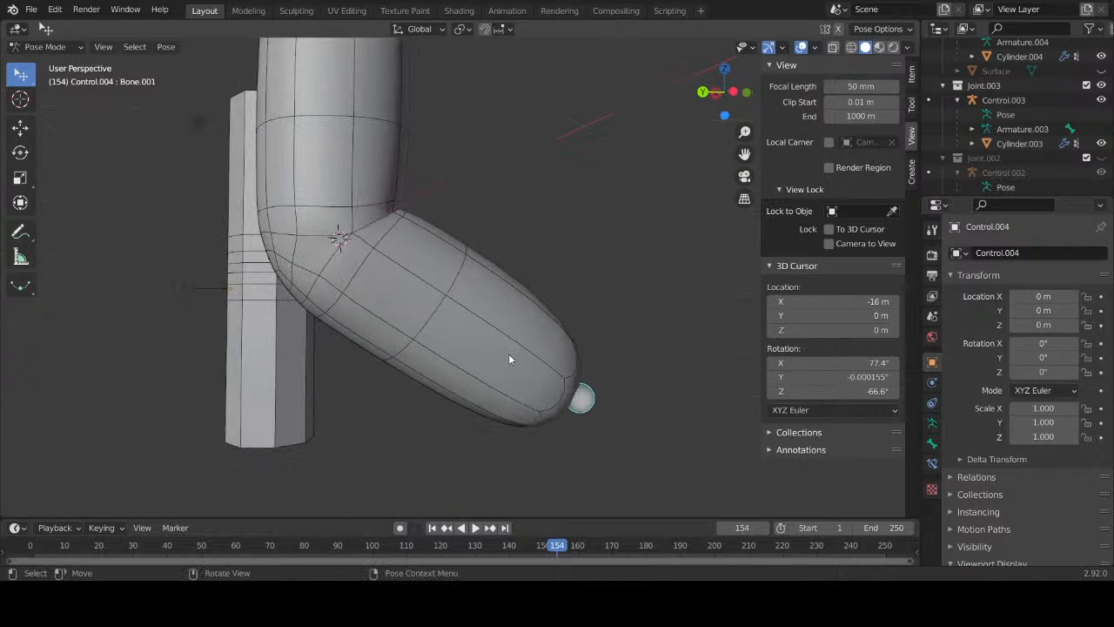
key(r)
key(x)
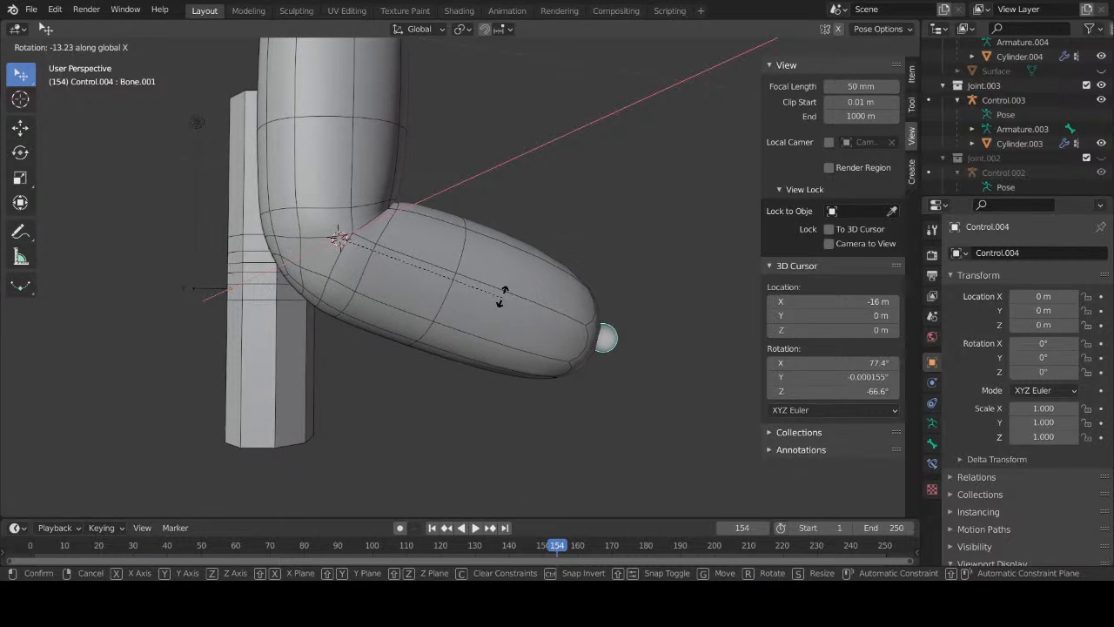
click(504, 280)
Step: Examine the bent joint from several angles, then rotate the bone 4.82° along global X to ease the bend
middle_drag(505, 279, 441, 244)
scroll(424, 131, up, 6)
middle_drag(389, 153, 439, 297)
scroll(496, 301, down, 4)
middle_drag(510, 303, 479, 323)
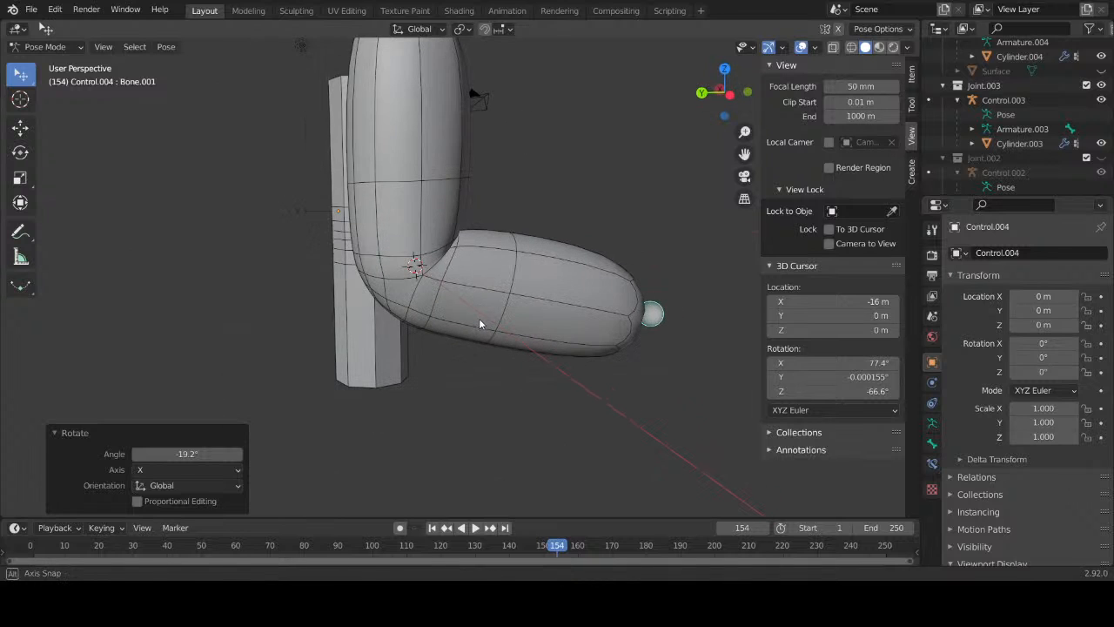
key(r)
key(x)
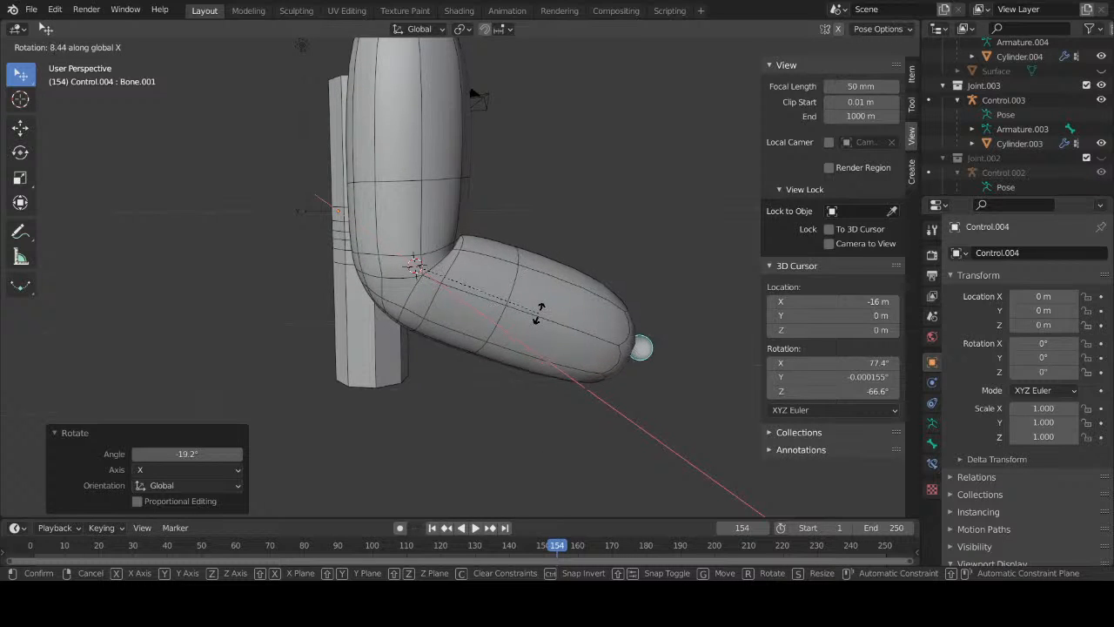
click(502, 302)
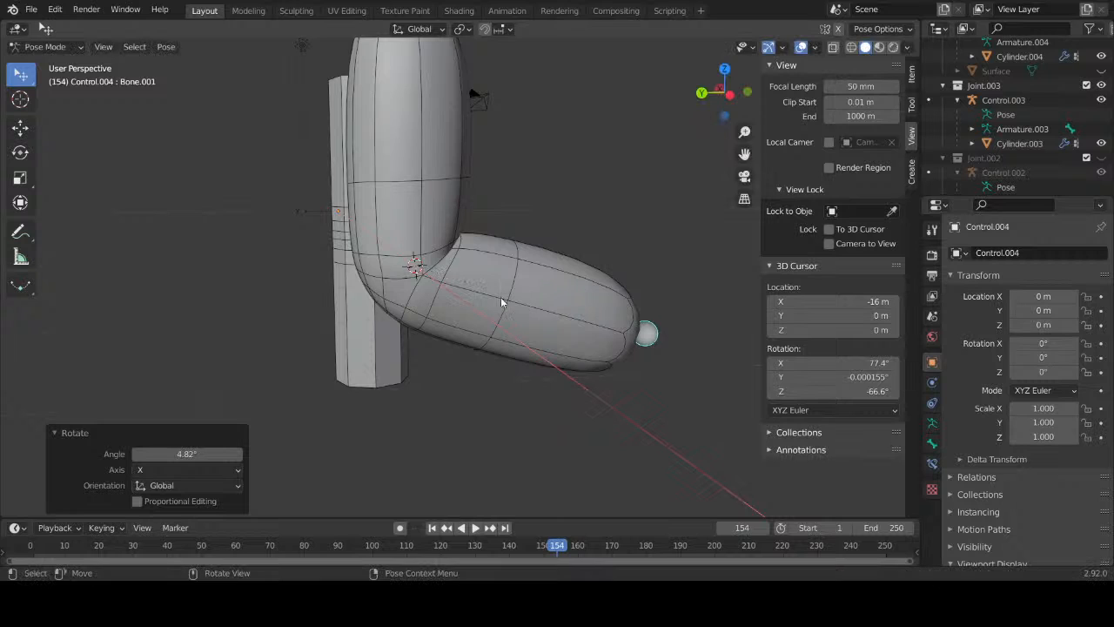
Step: Return to Object Mode and select the bent Cylinder.004 mesh
middle_drag(501, 302, 547, 260)
click(907, 48)
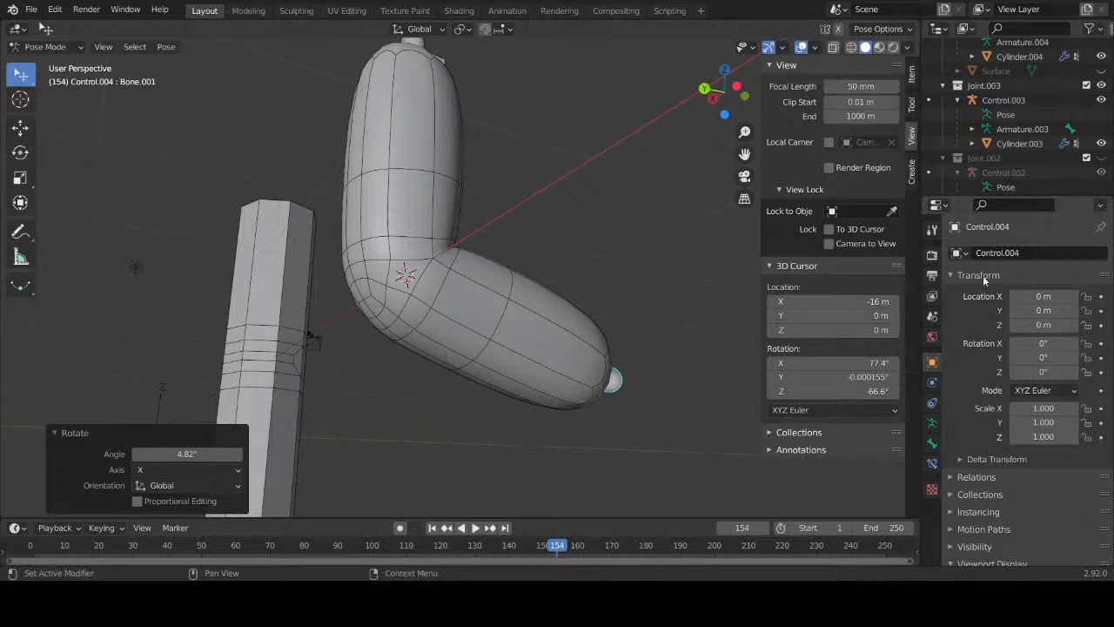
scroll(1017, 441, down, 5)
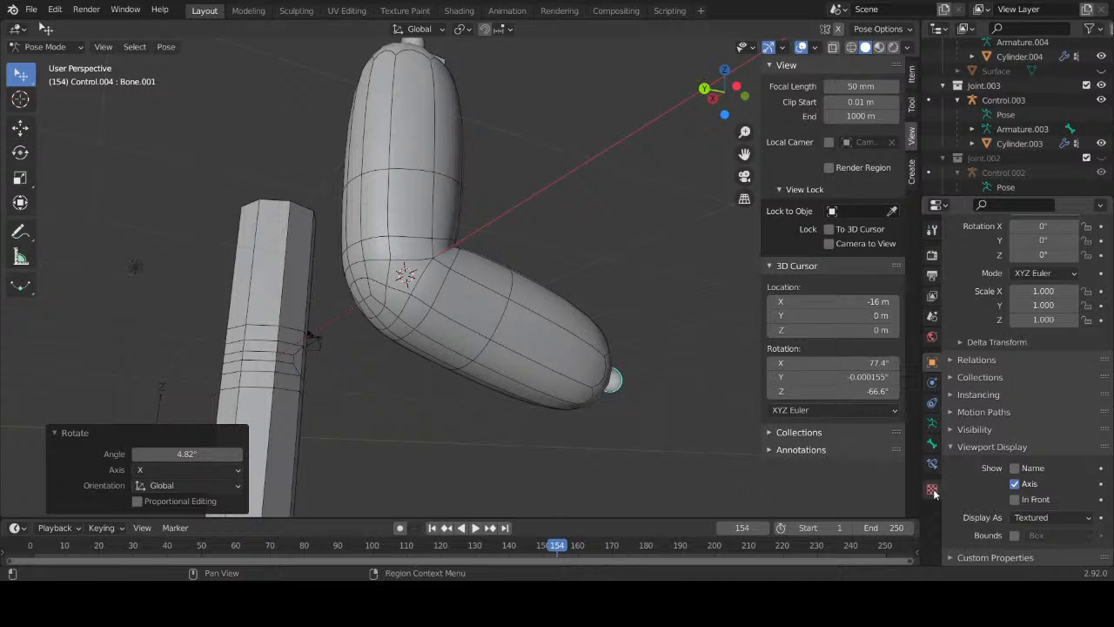
scroll(946, 313, up, 5)
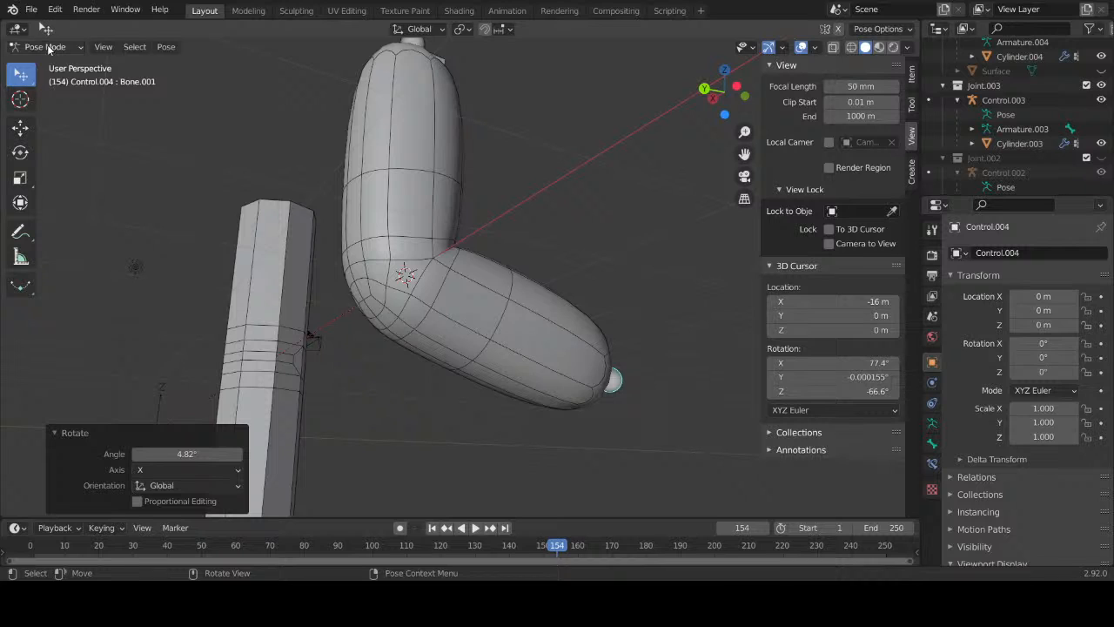
click(48, 49)
click(48, 59)
click(360, 151)
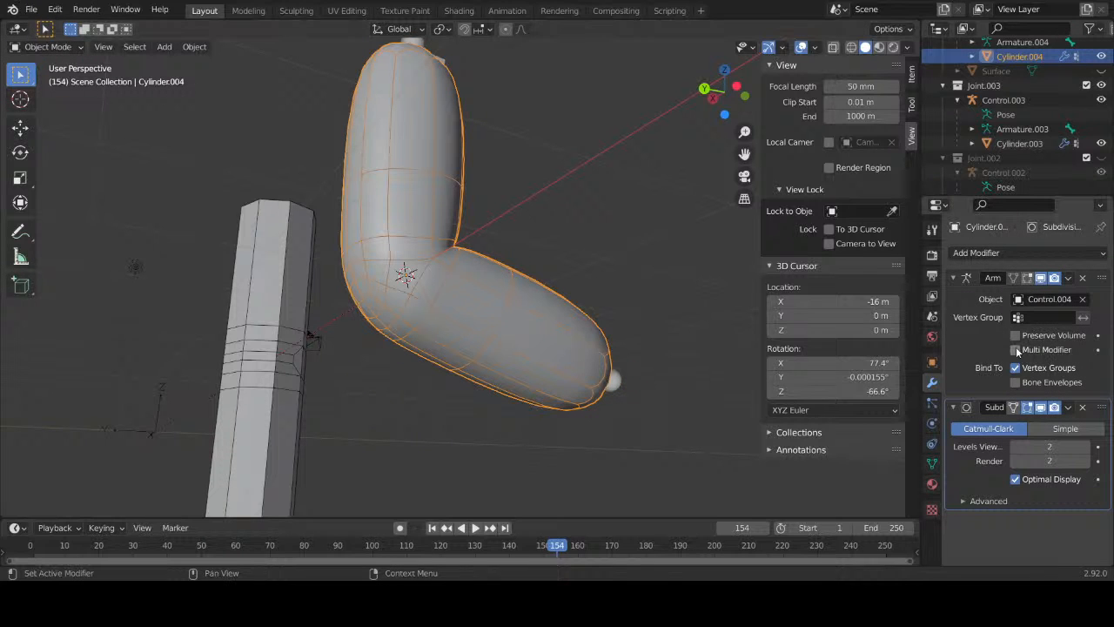
Step: Turn off Wireframe in the Viewport Display settings of Cylinder.004
click(932, 509)
click(932, 337)
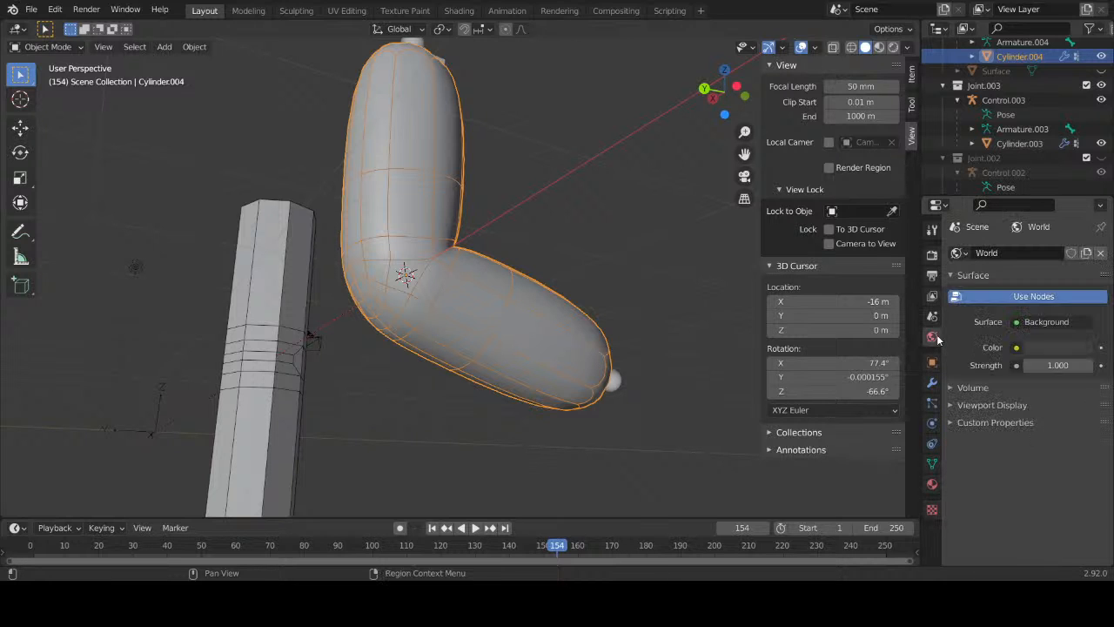
click(932, 362)
scroll(1023, 397, down, 5)
click(1014, 420)
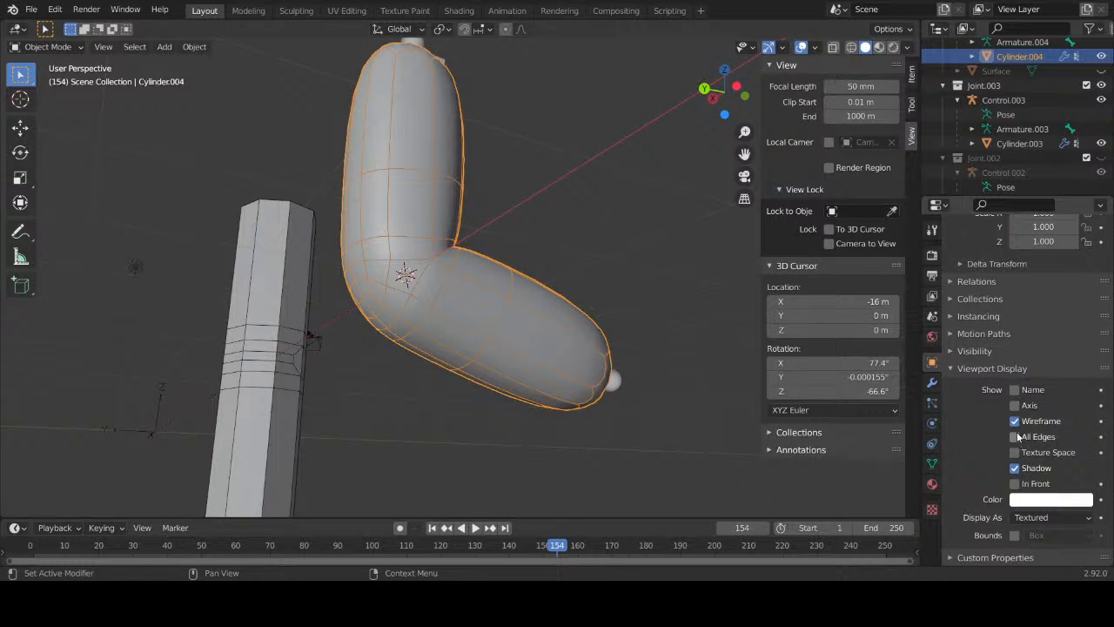
Step: Select the Control.004 armature at the bent cylinder's end and switch it to Pose Mode
middle_drag(539, 417, 595, 358)
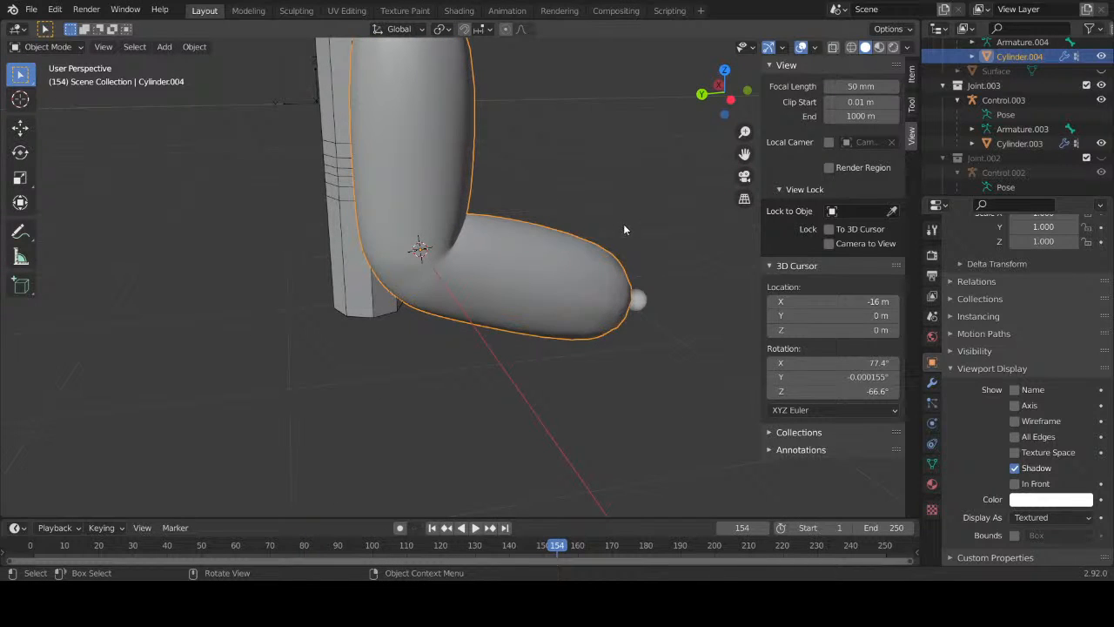
click(636, 298)
click(33, 47)
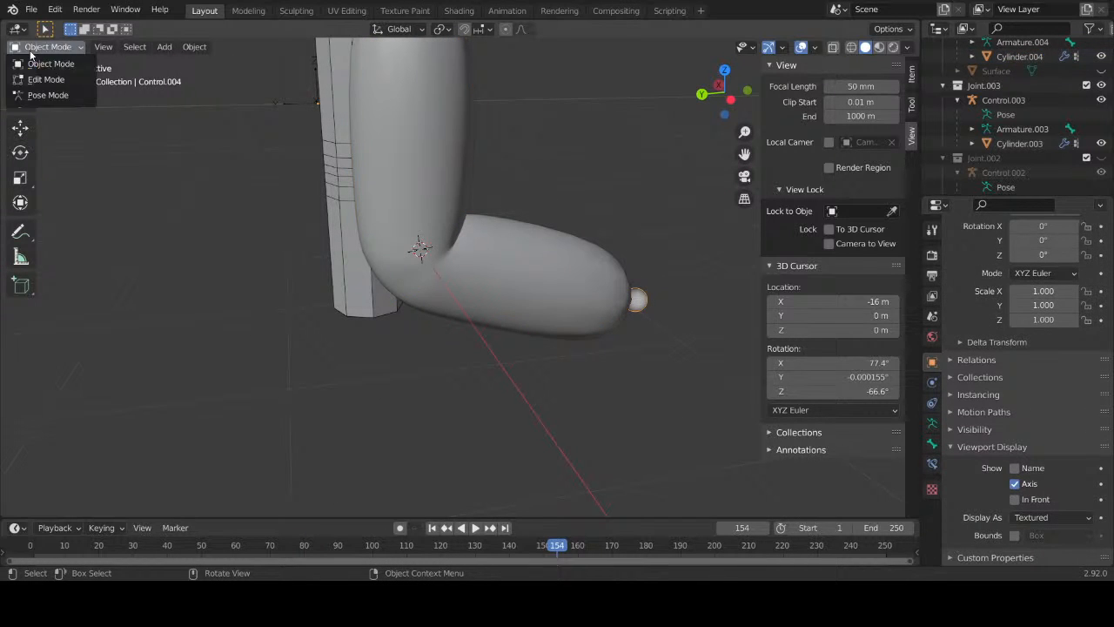
click(48, 95)
Step: Test-rotate the bone about 88° along global X without the wireframe overlay, then cancel the rotation
key(r)
key(x)
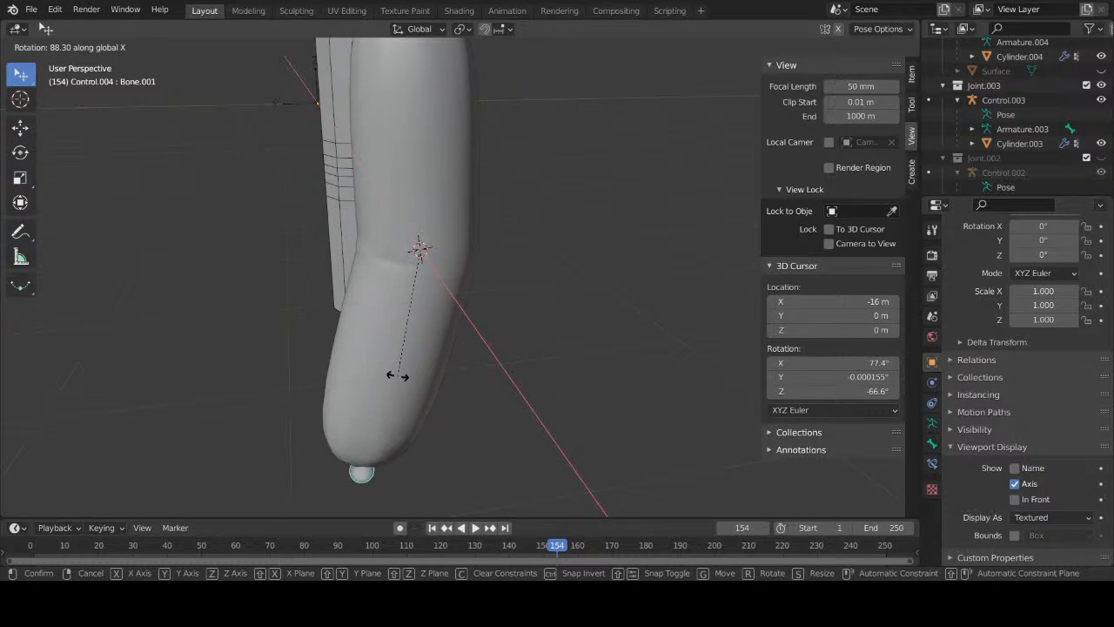
right_click(430, 386)
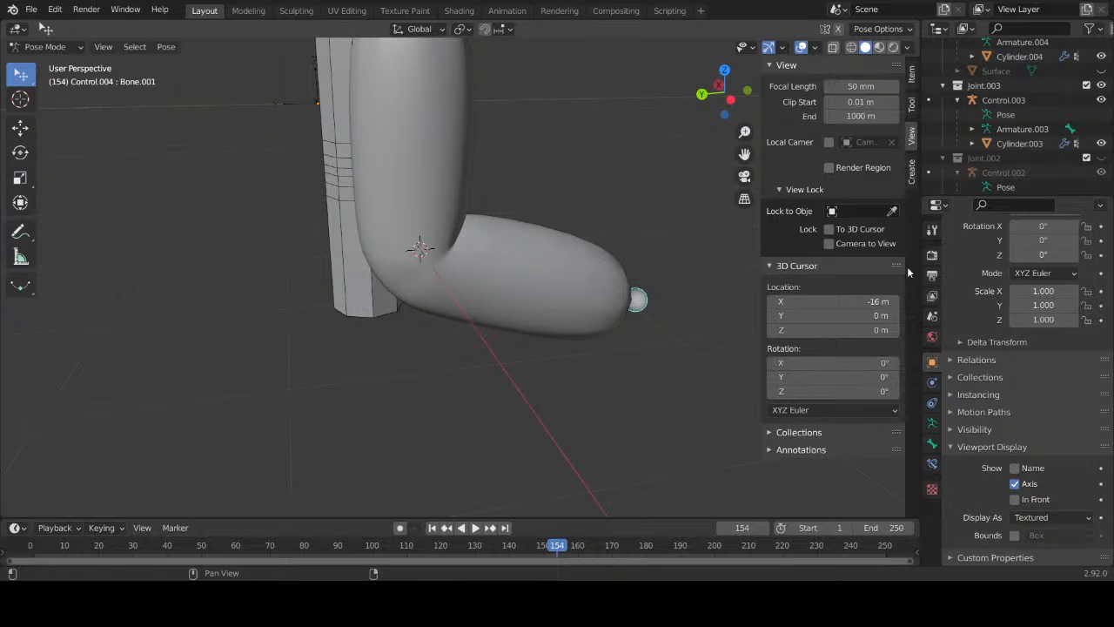
Step: Straighten the smoothed cylinder by resetting the bone's quaternion rotation to W 1 and X 0
click(912, 76)
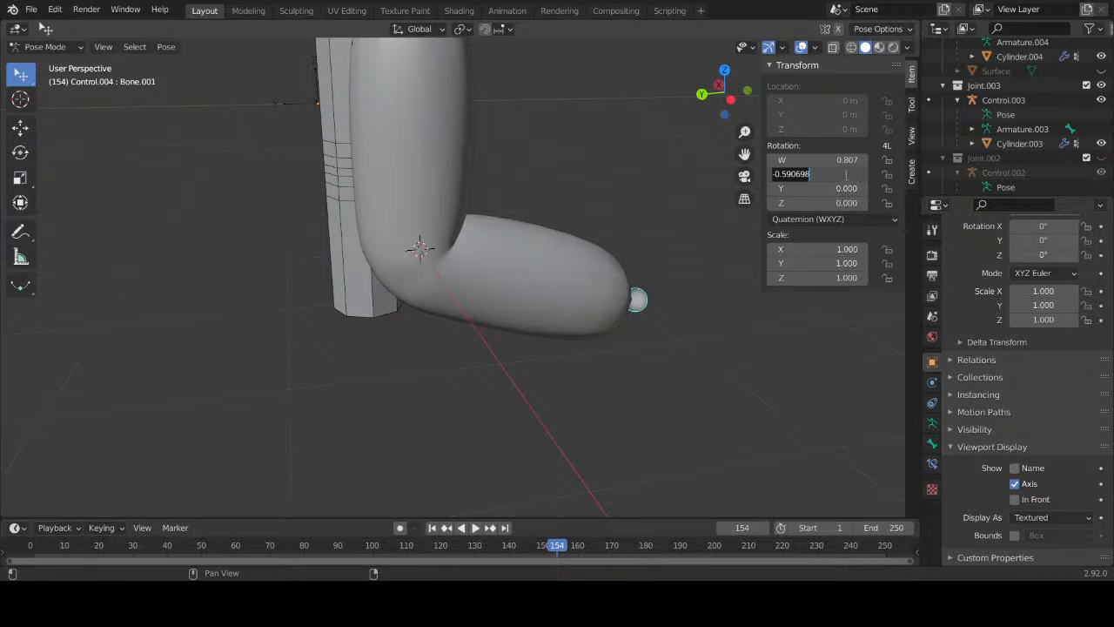
text(0)
key(Return)
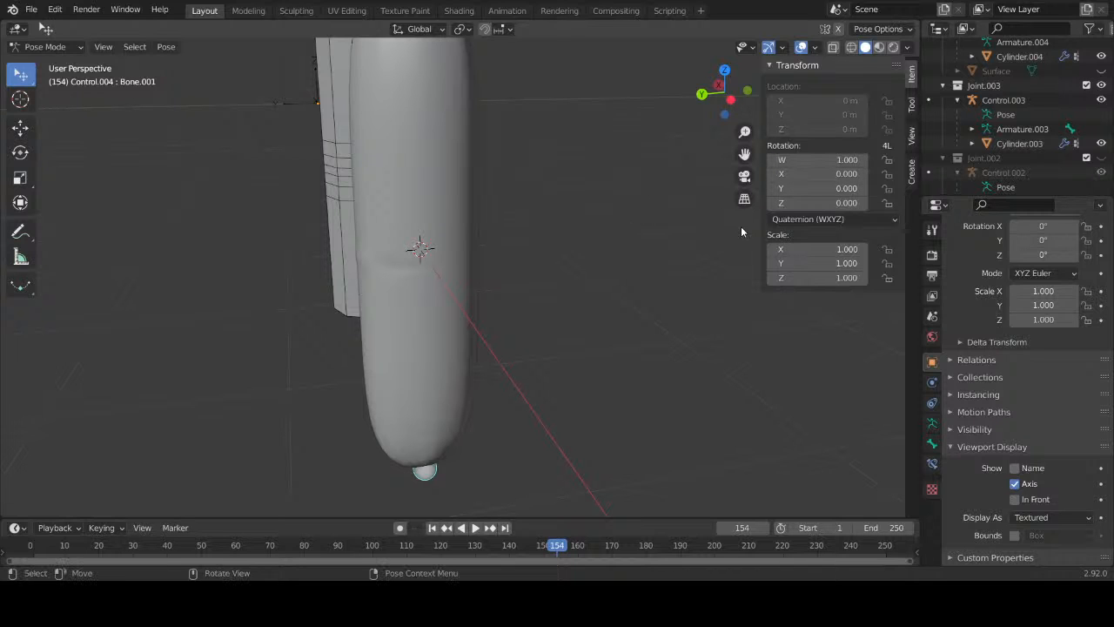
middle_drag(597, 311, 564, 352)
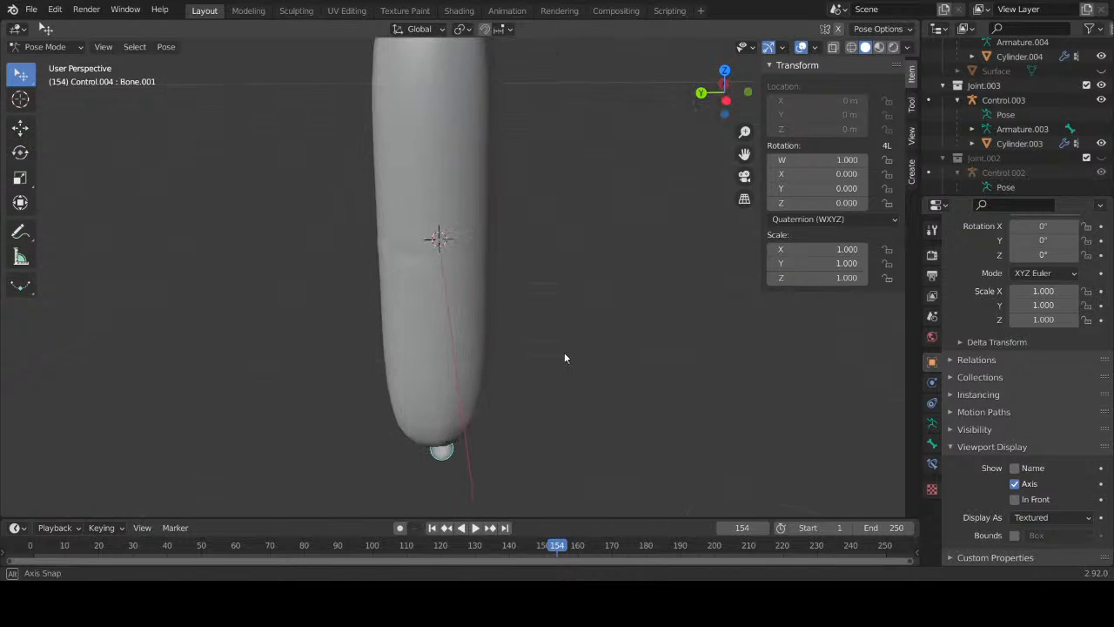
Step: Set the rotation mode of the Control.004 armature's lower bone to XYZ Euler
click(853, 218)
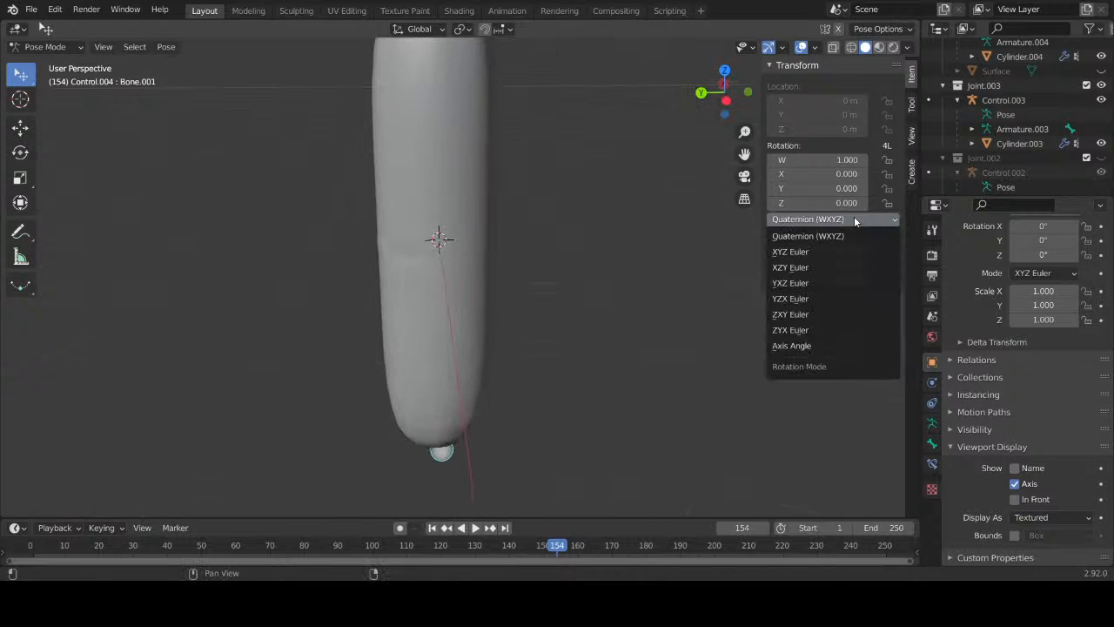
click(821, 252)
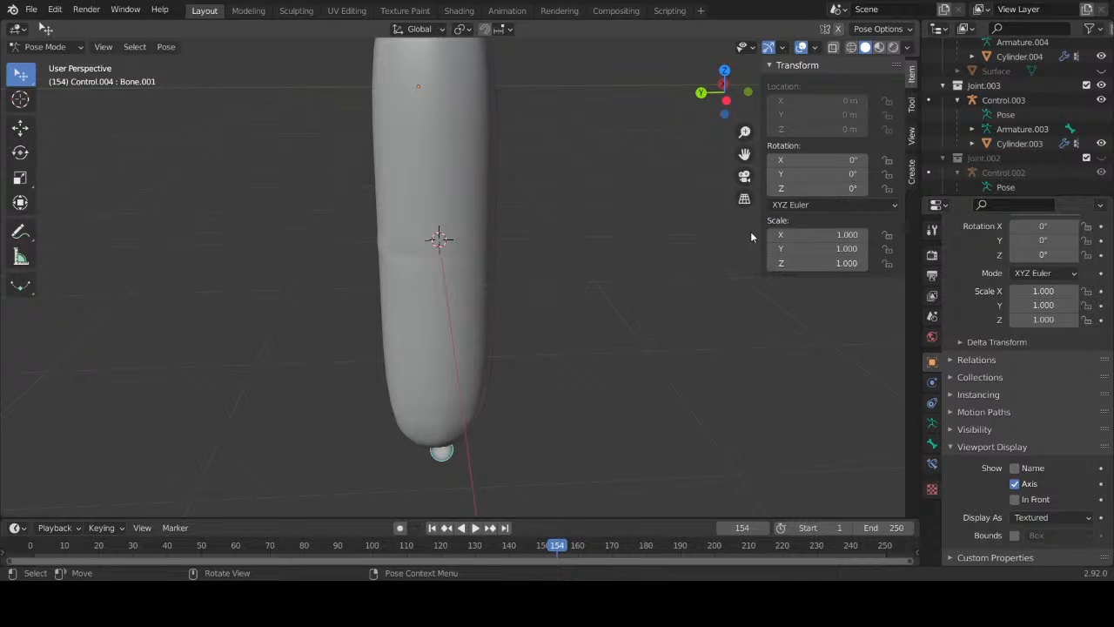
click(790, 206)
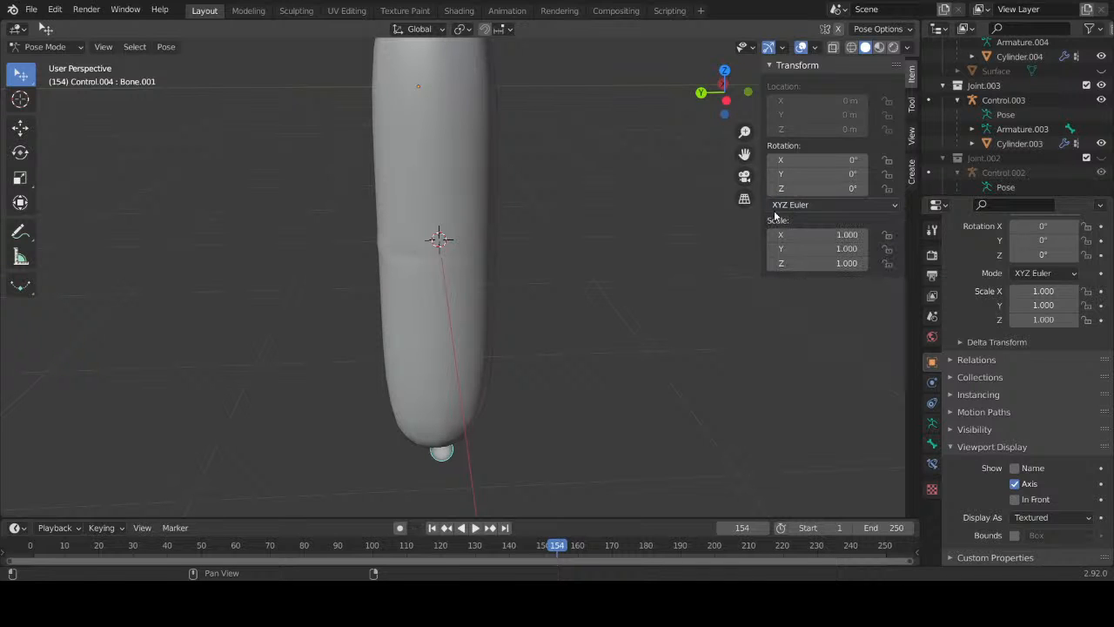
Step: Return to Object Mode and turn on Wireframe in the Viewport Display settings of Cylinder.004
middle_drag(455, 374, 437, 299)
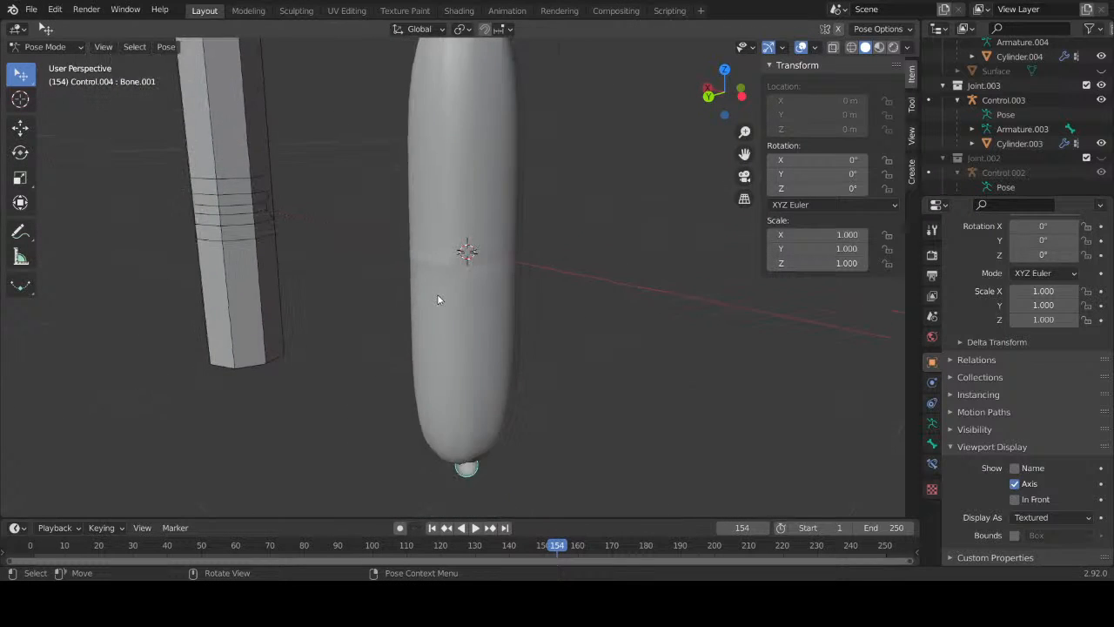
scroll(438, 299, down, 3)
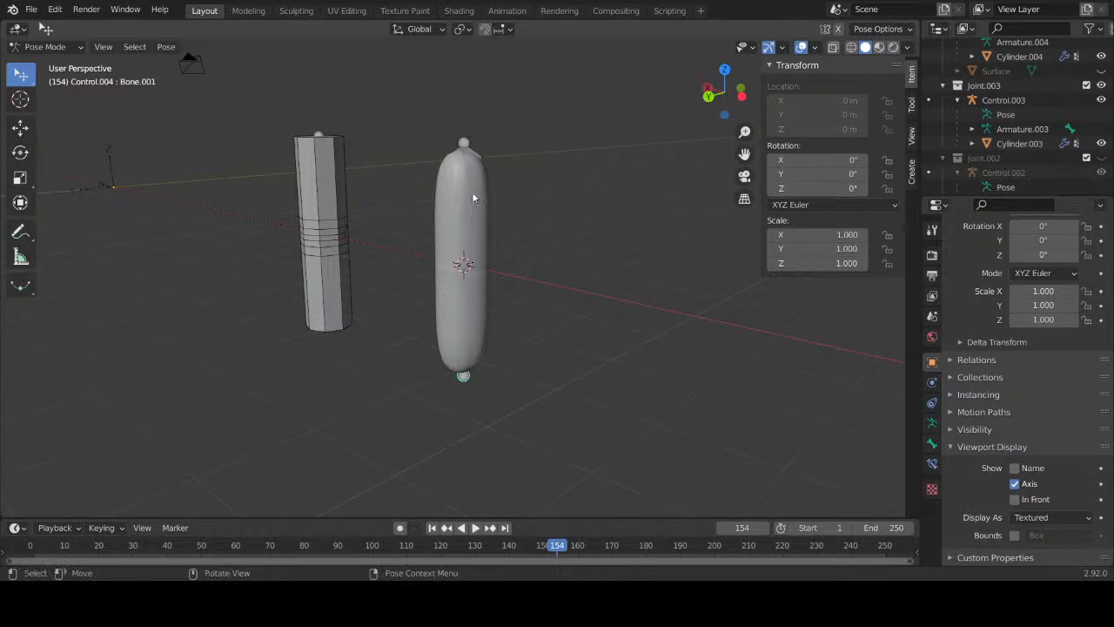
click(932, 443)
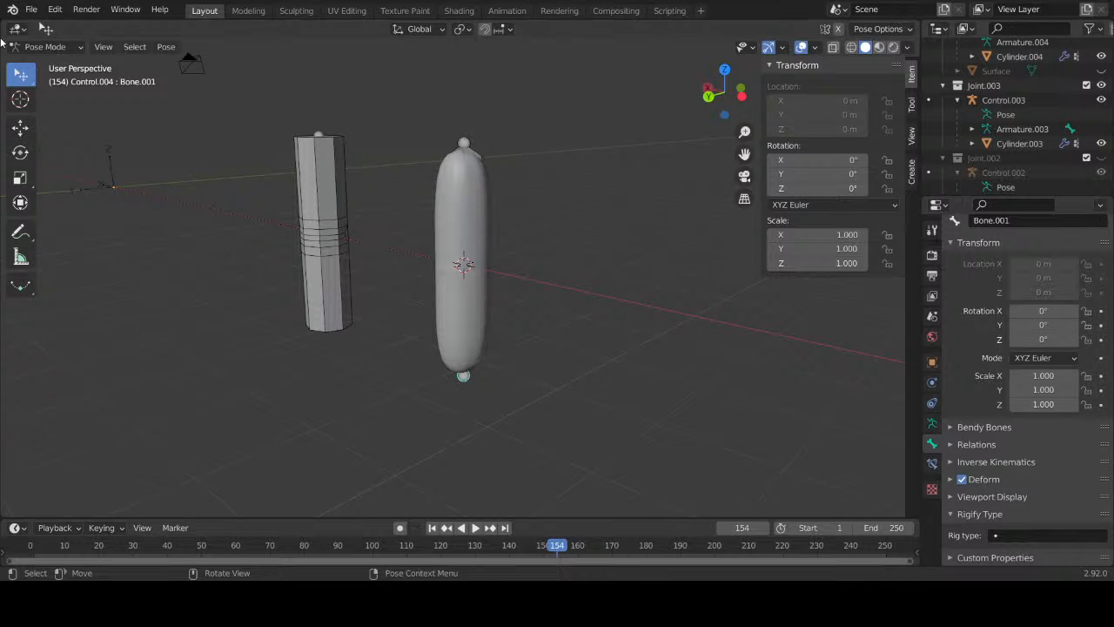
click(45, 46)
click(46, 70)
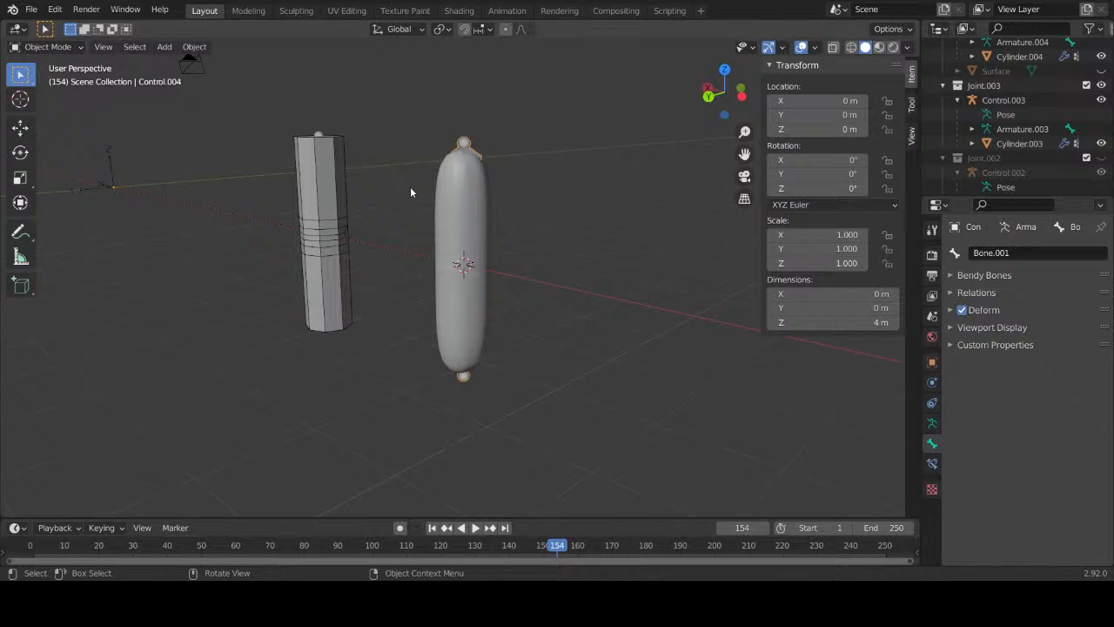
click(492, 225)
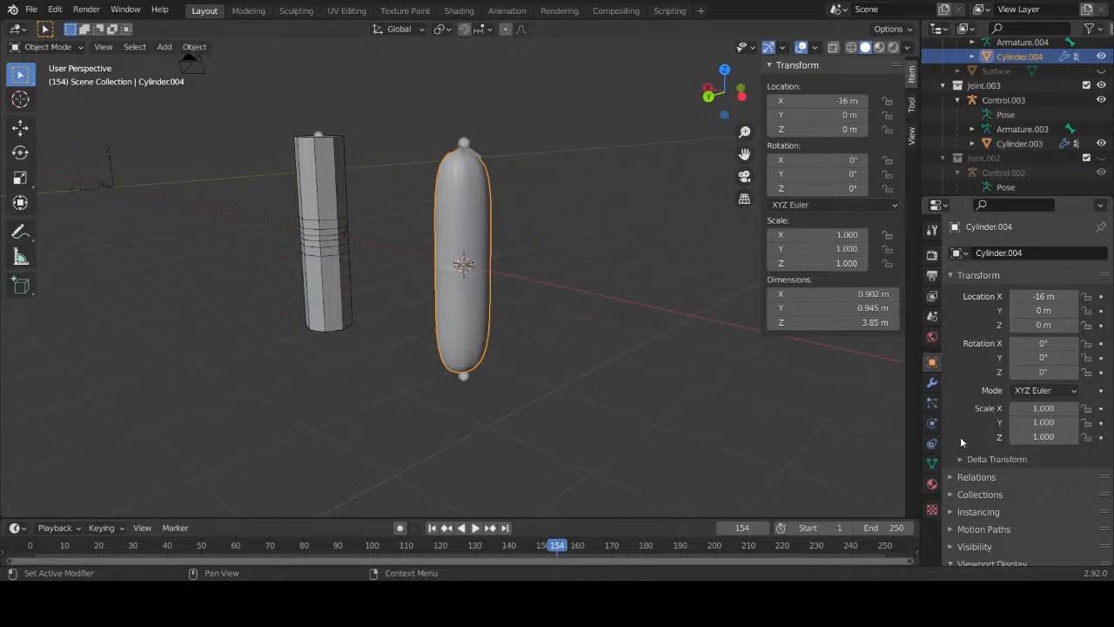
scroll(982, 536, down, 9)
click(1014, 420)
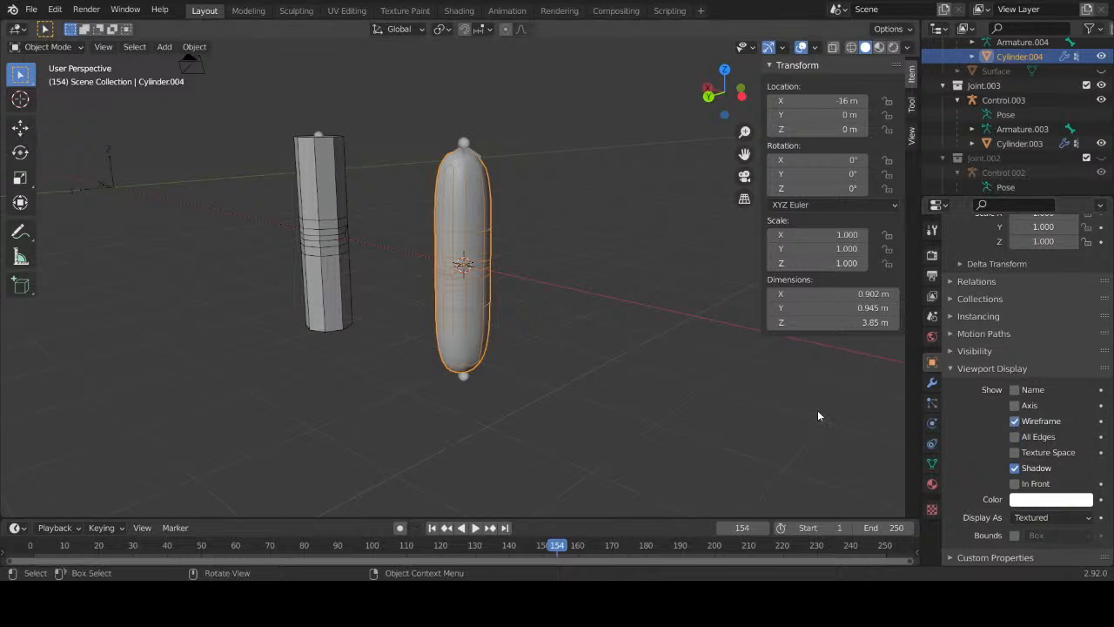
Step: Hide the Joint.003 and Joint.004 collections in the viewport
scroll(536, 265, up, 5)
middle_drag(540, 265, 437, 329)
scroll(462, 301, up, 4)
scroll(439, 323, down, 10)
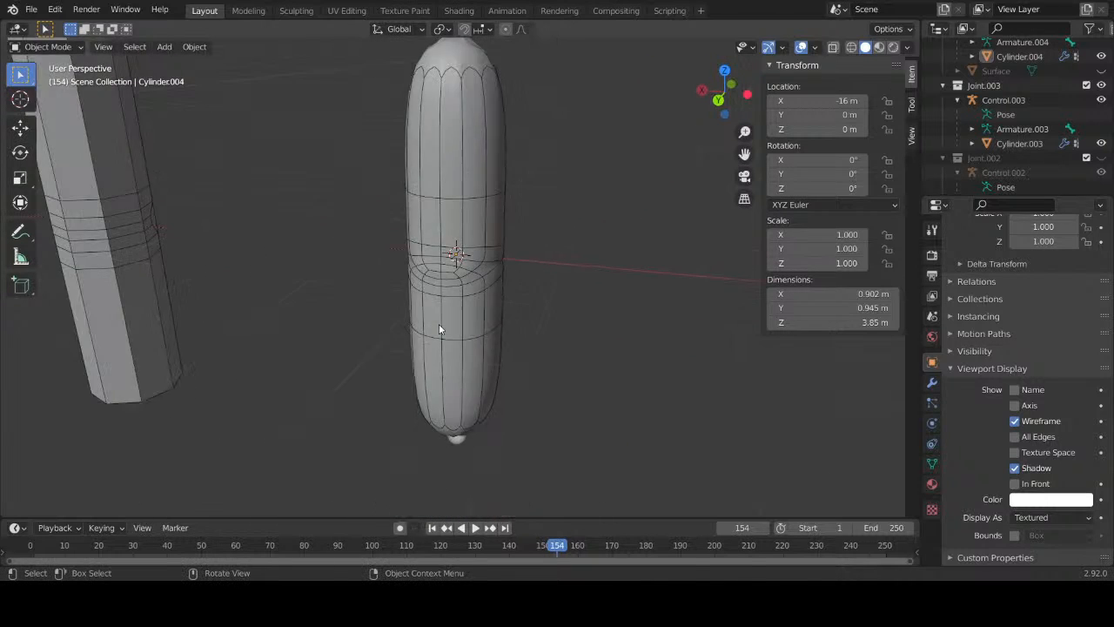
scroll(322, 252, down, 4)
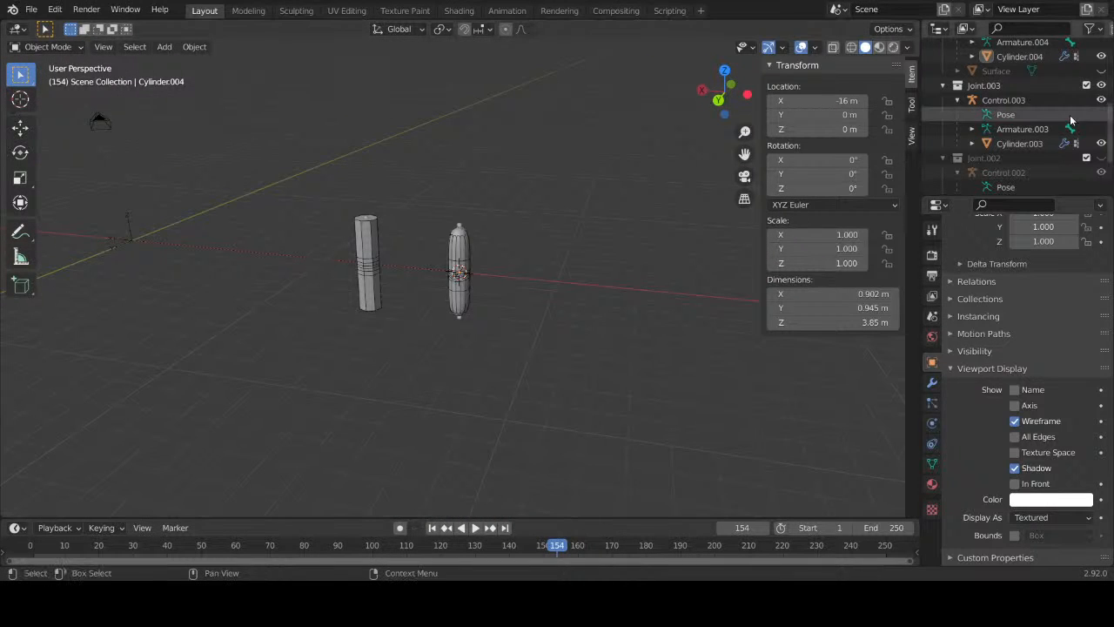
scroll(1101, 117, up, 1)
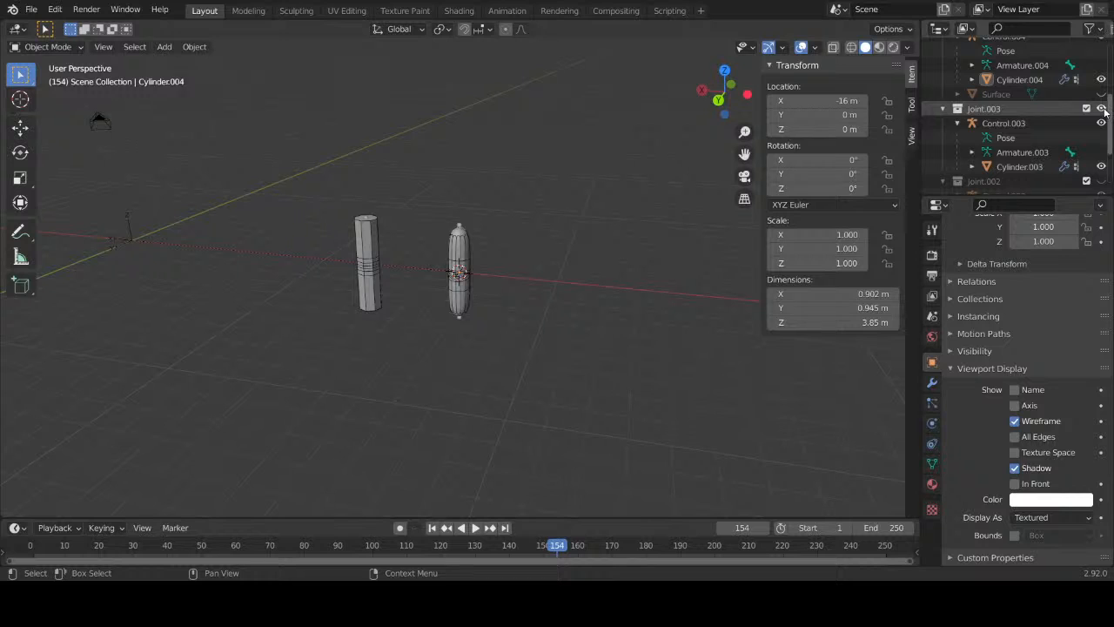
click(1101, 108)
scroll(1097, 115, up, 4)
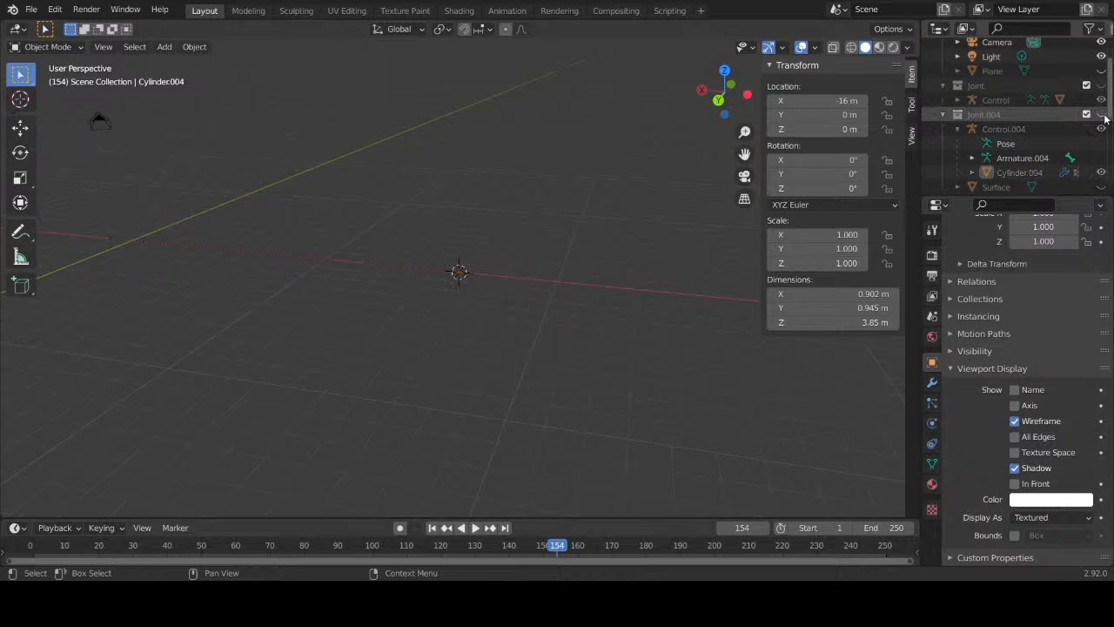
Step: Duplicate the original Joint collection with its control armature and cylinder
scroll(1103, 117, up, 2)
click(1009, 114)
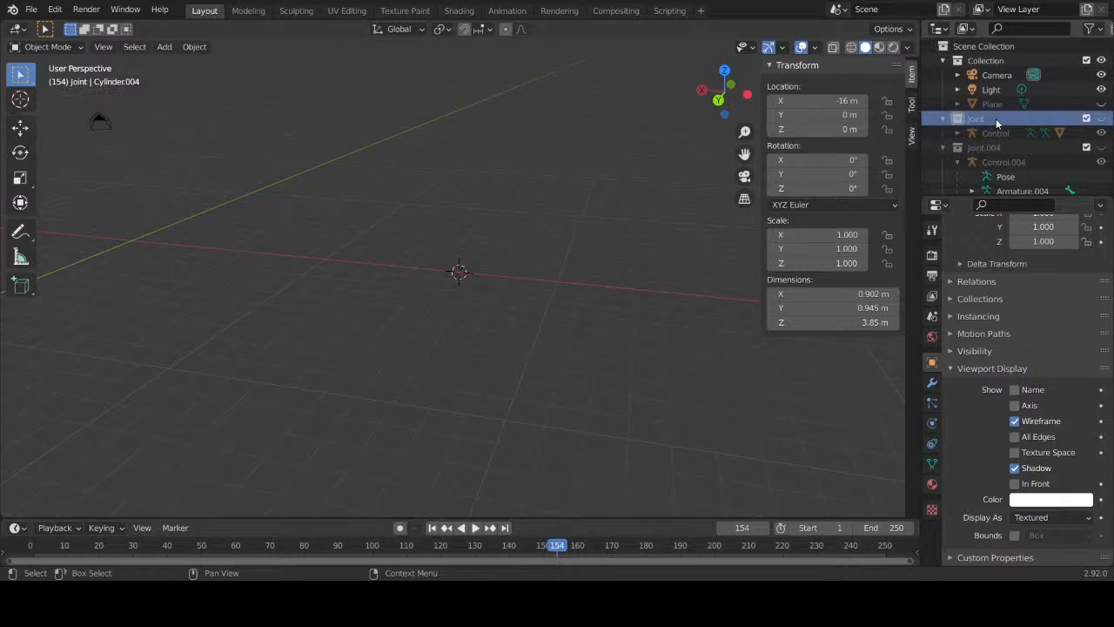
right_click(1001, 118)
click(1001, 118)
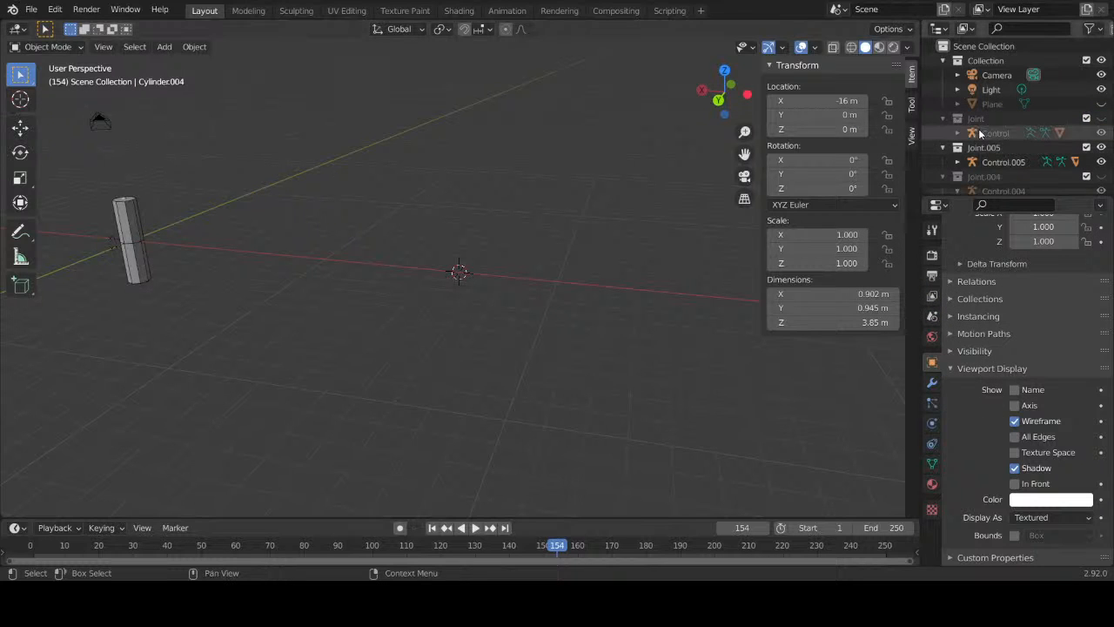
Step: Select Control.005 through Cylinder.005 in the duplicated collection and move them -24 m along global X
click(956, 163)
scroll(990, 108, down, 3)
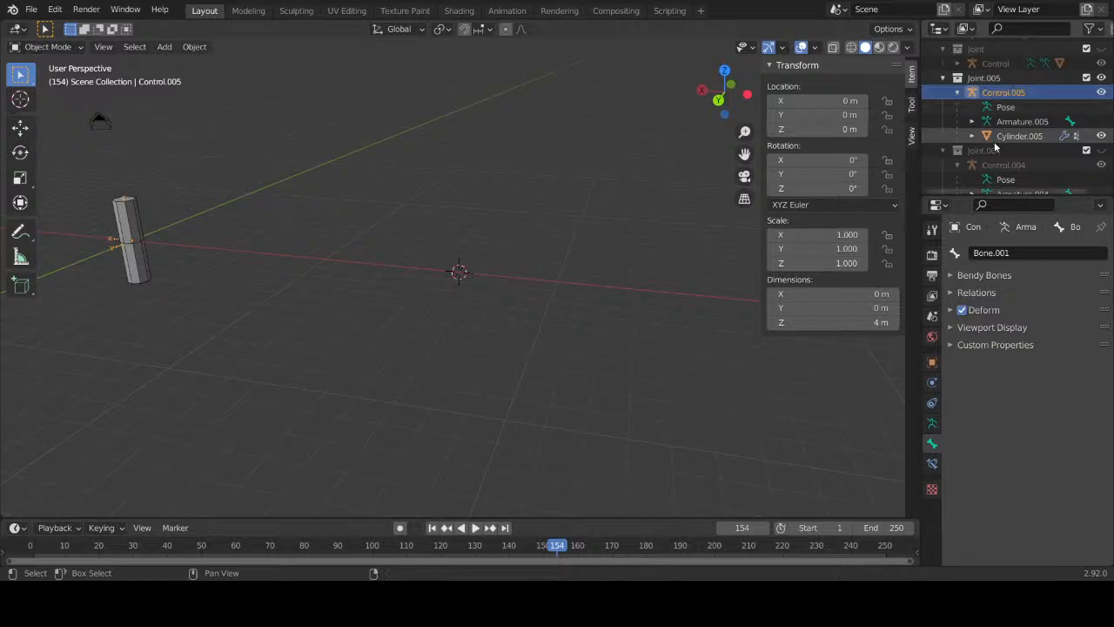
shift+click(994, 134)
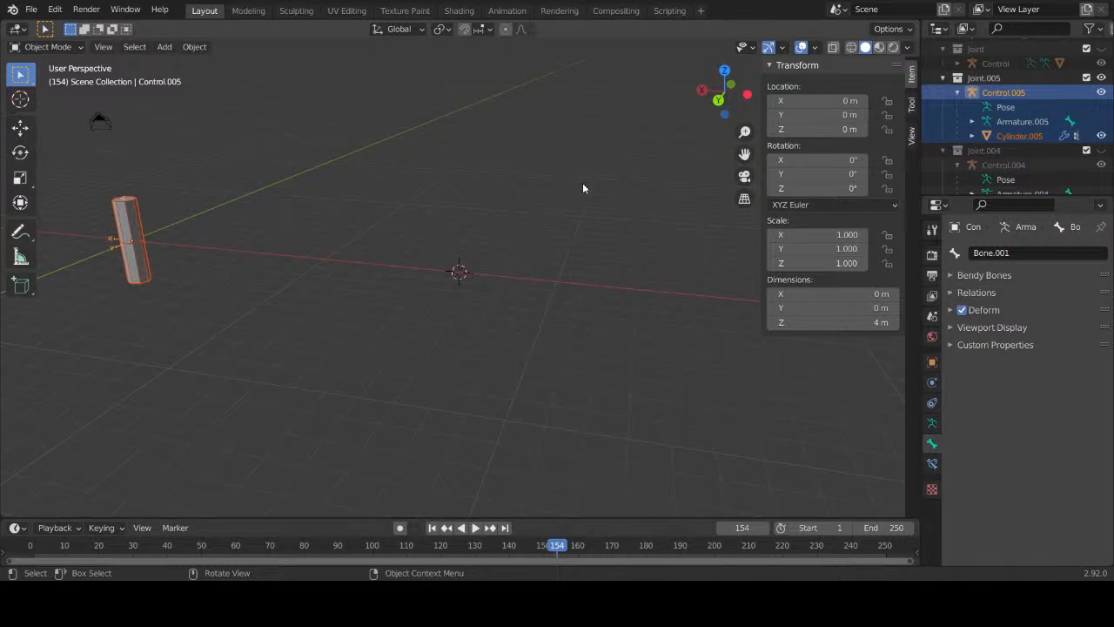
key(g)
key(x)
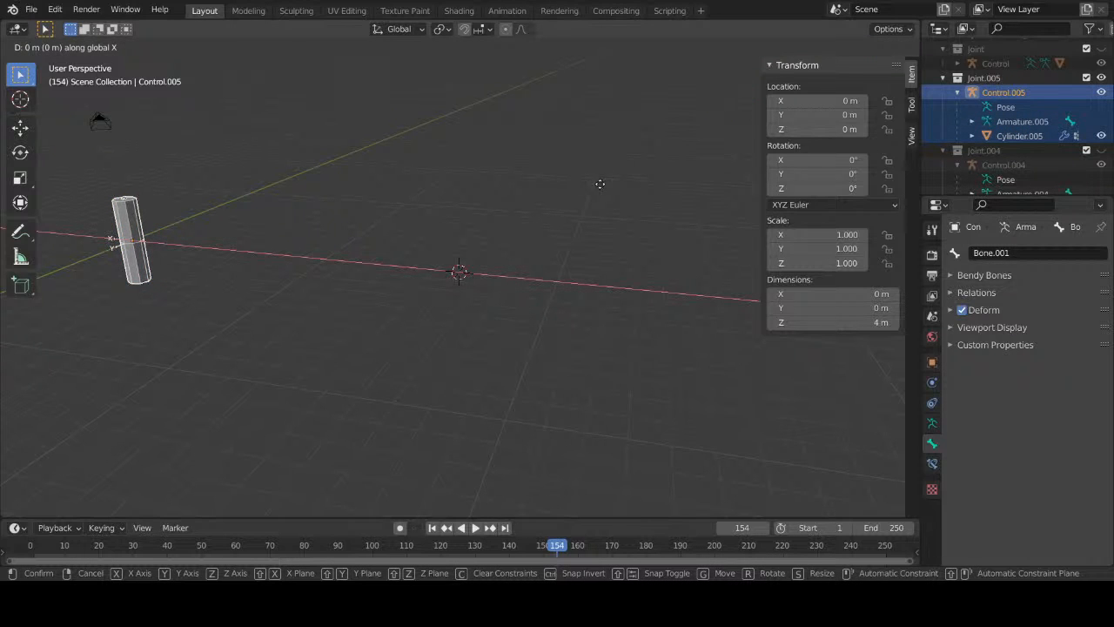
click(218, 211)
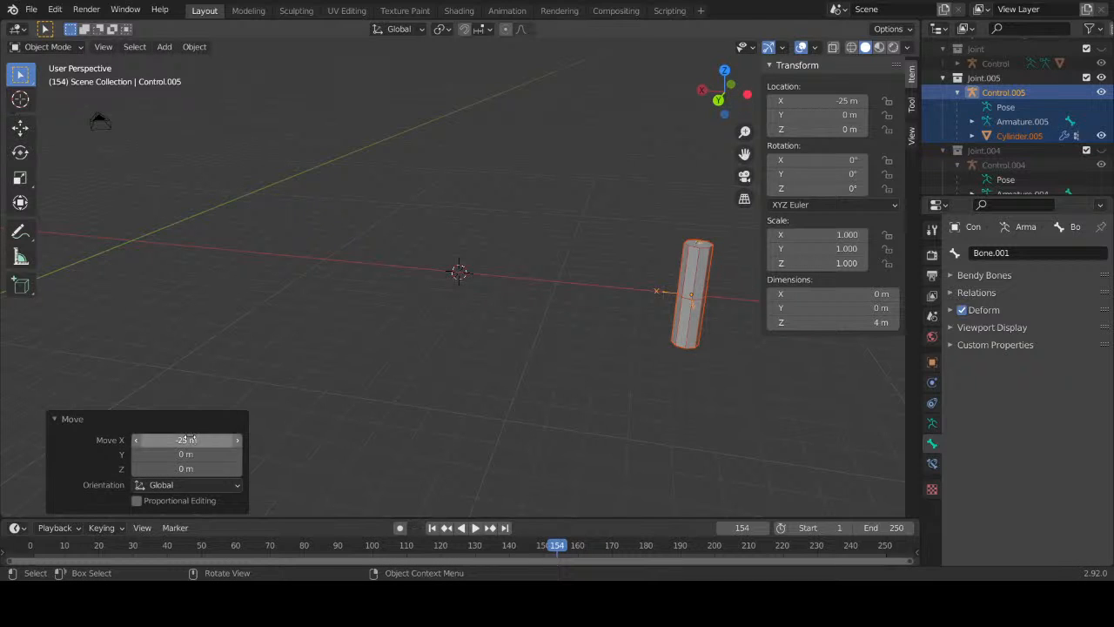
click(191, 439)
text(-24)
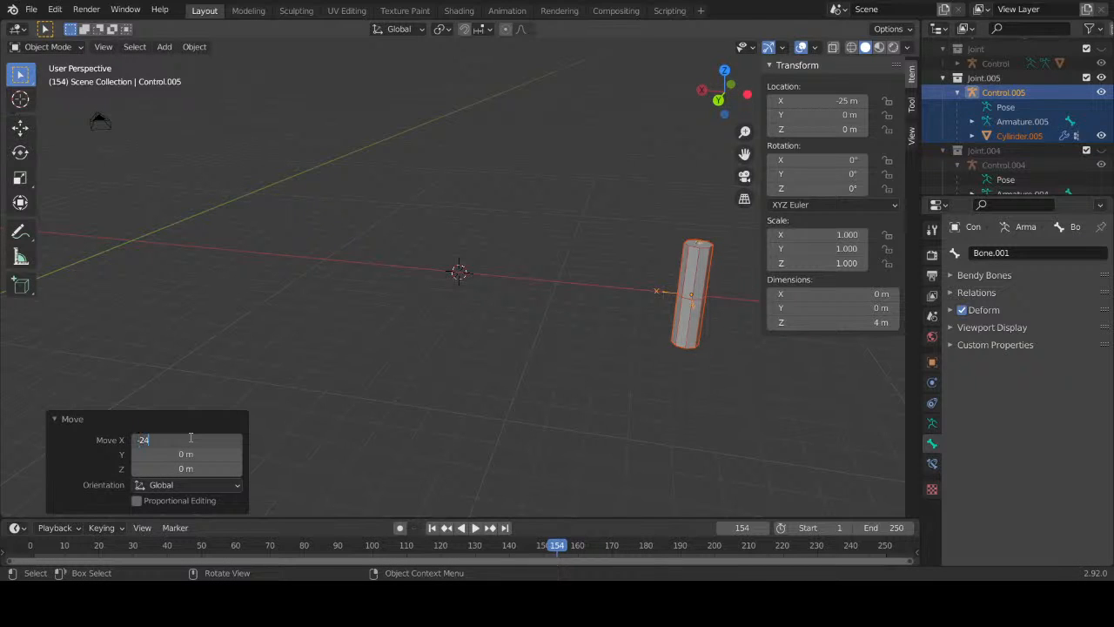
key(Return)
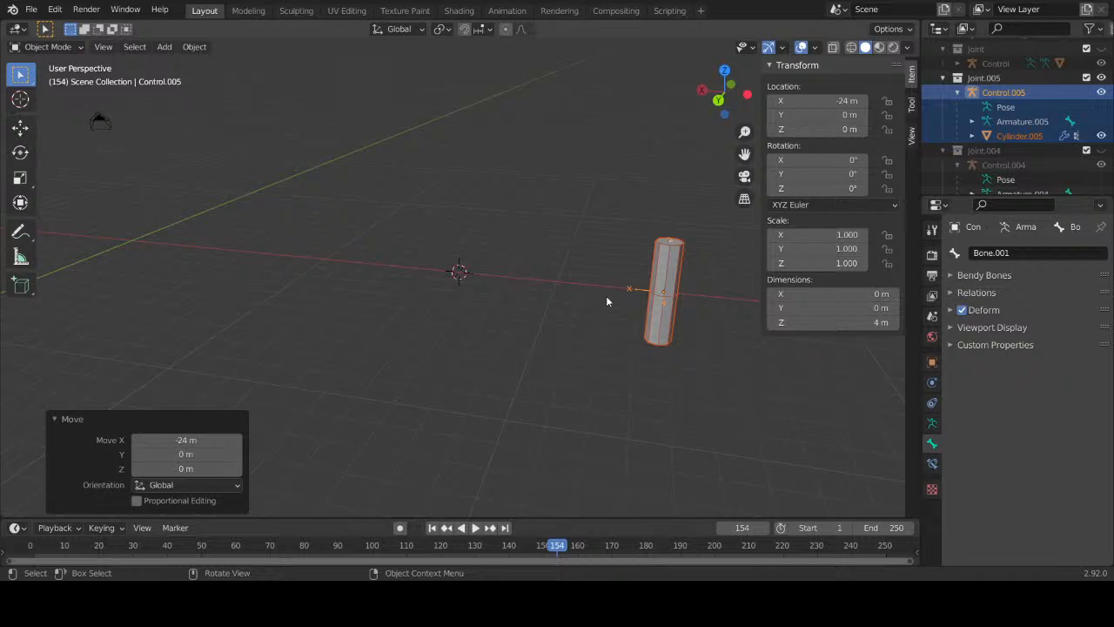
Step: Show Joint.004 to compare spacing and change the duplicated joint's X move to -20 m
shift+middle_drag(606, 301, 283, 284)
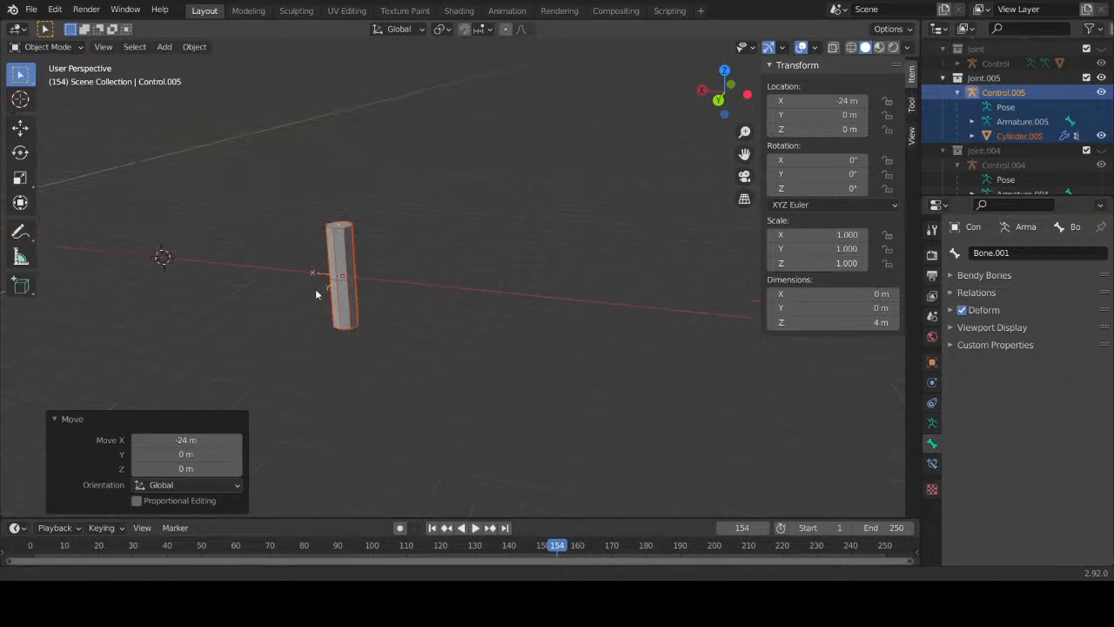
click(1086, 152)
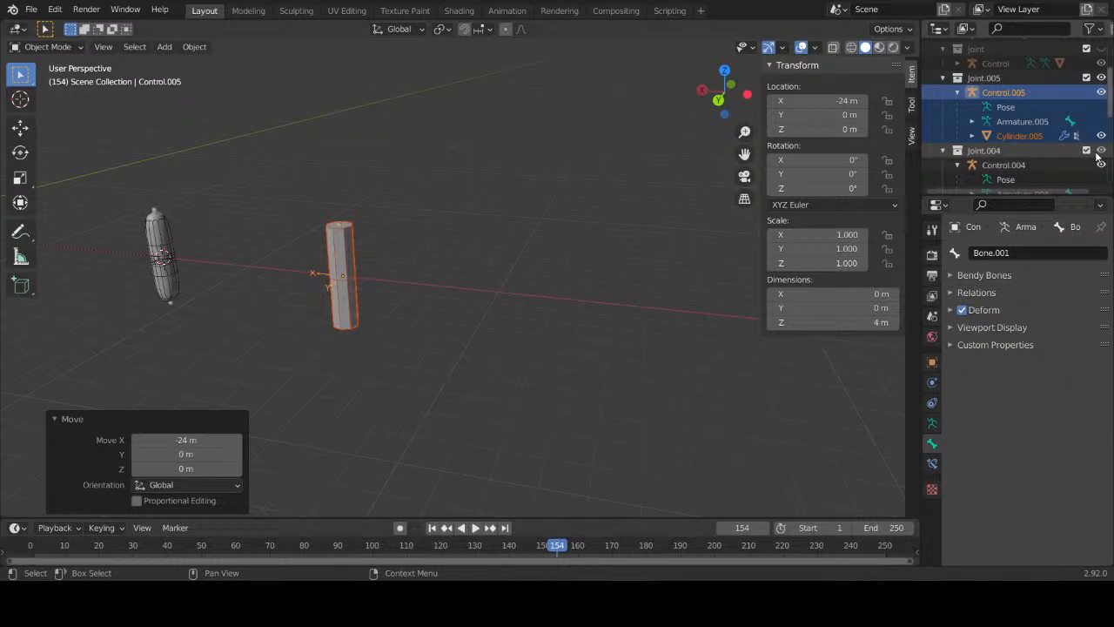
click(194, 440)
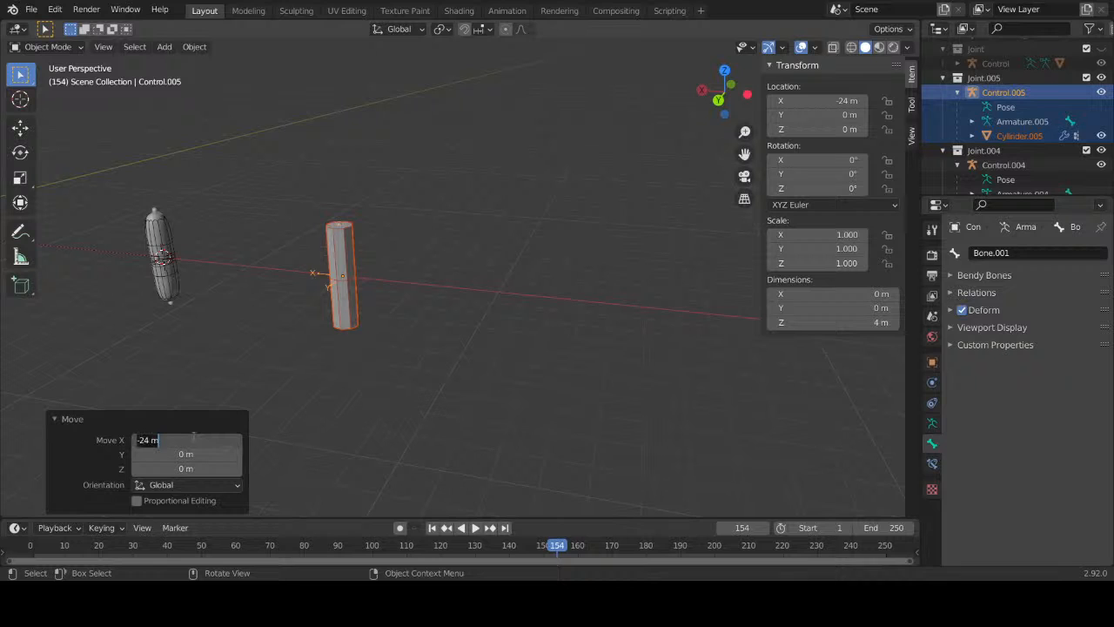
text(-20)
key(Return)
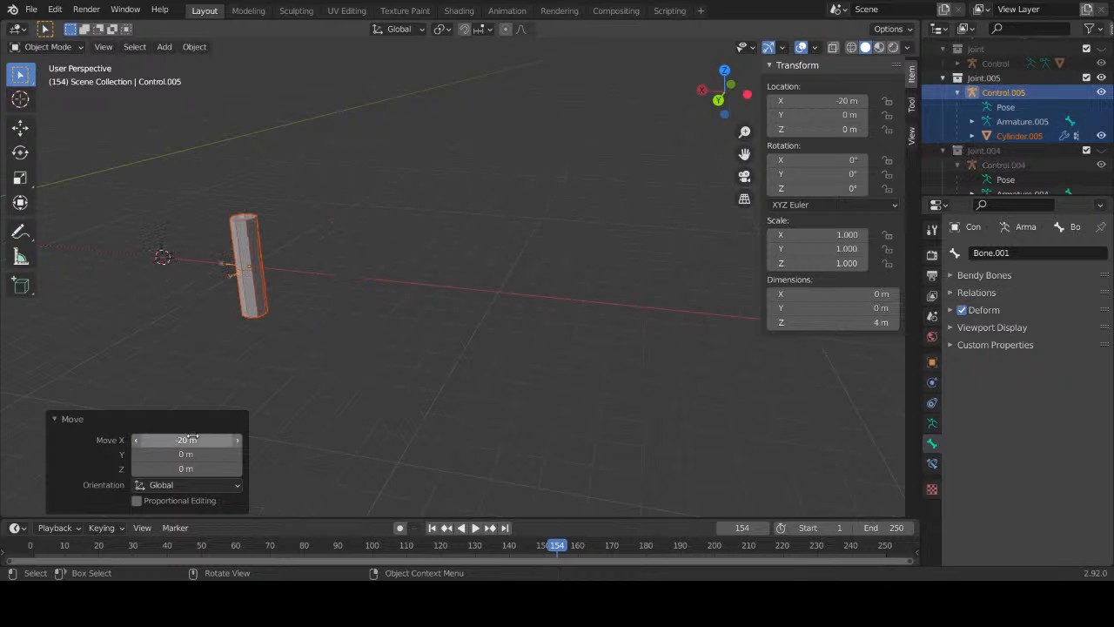
click(1087, 152)
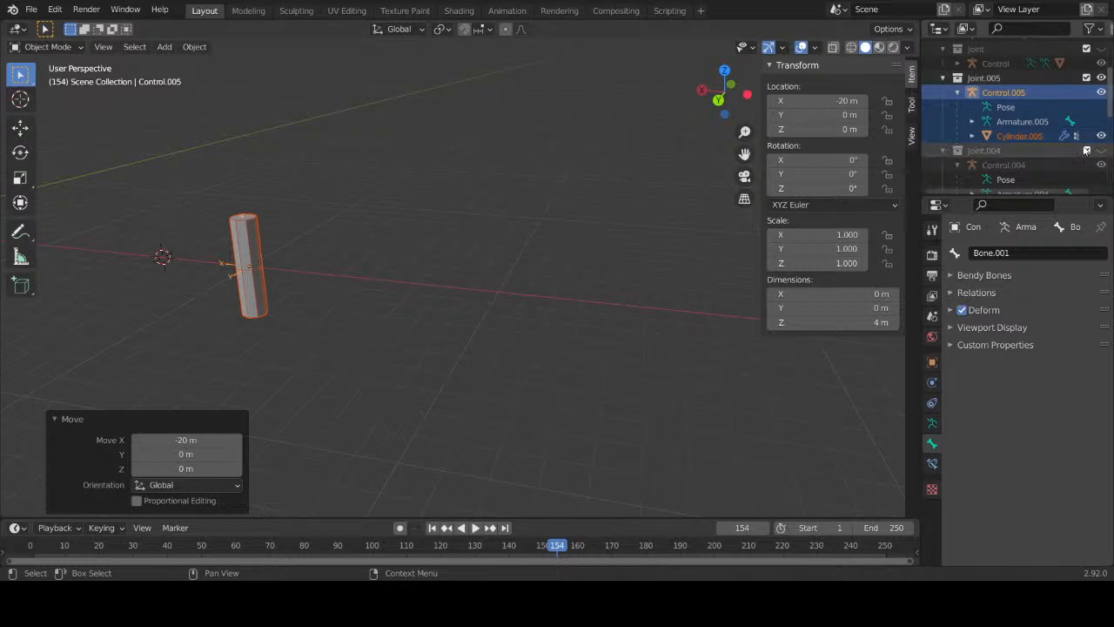
Step: Undo the duplicated joint's X move and make the Joint.004 collection visible
key(ctrl+z)
key(ctrl+z)
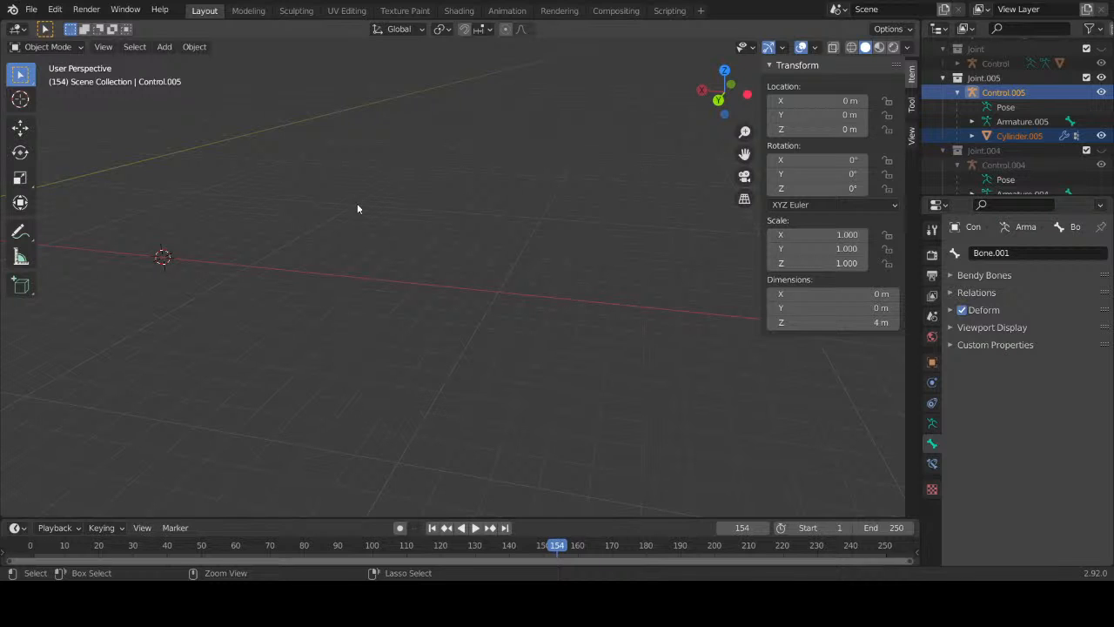
scroll(357, 210, down, 4)
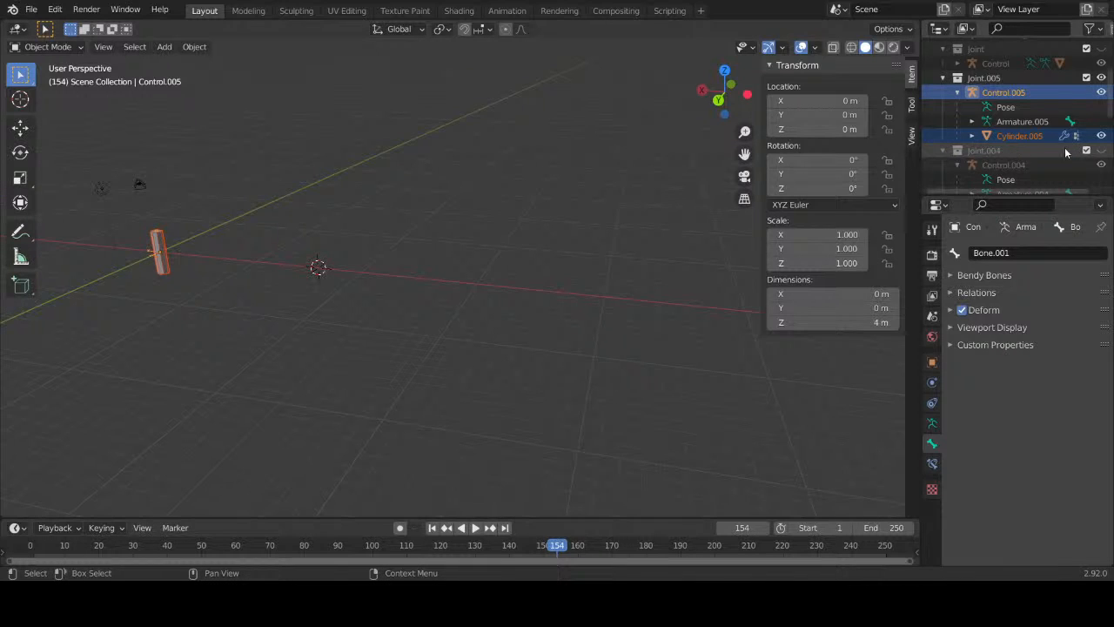
scroll(1069, 144, down, 2)
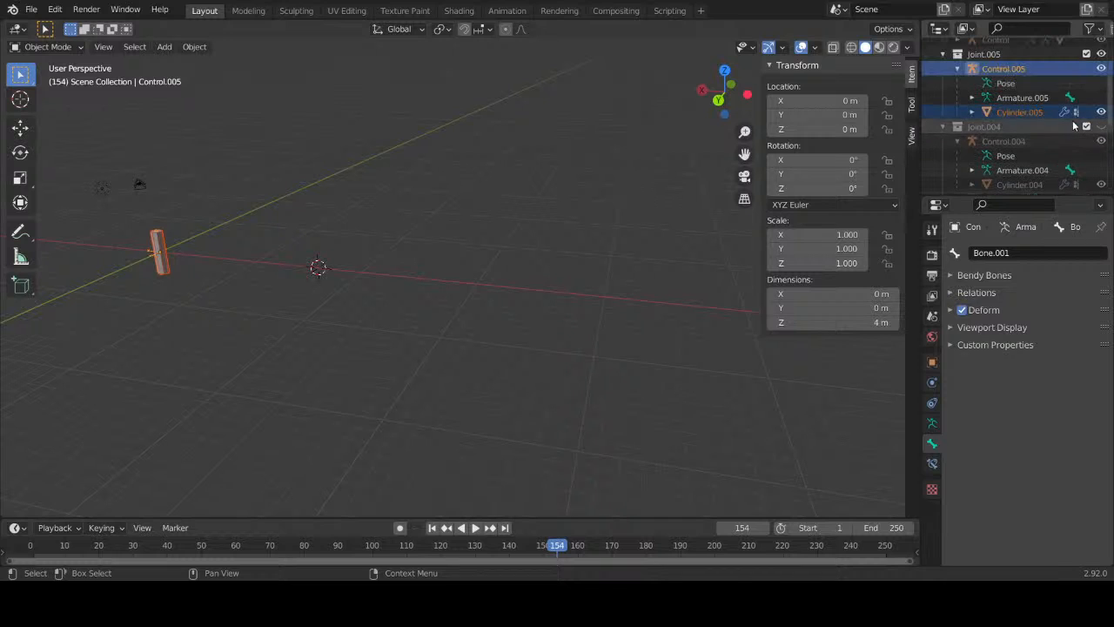
click(1086, 126)
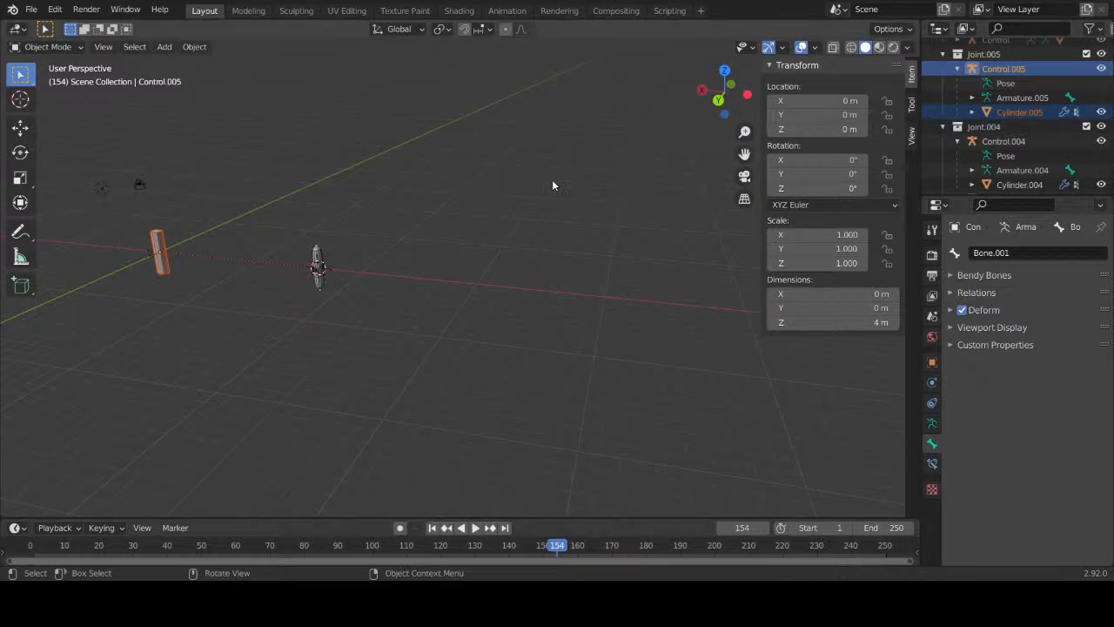
click(1009, 83)
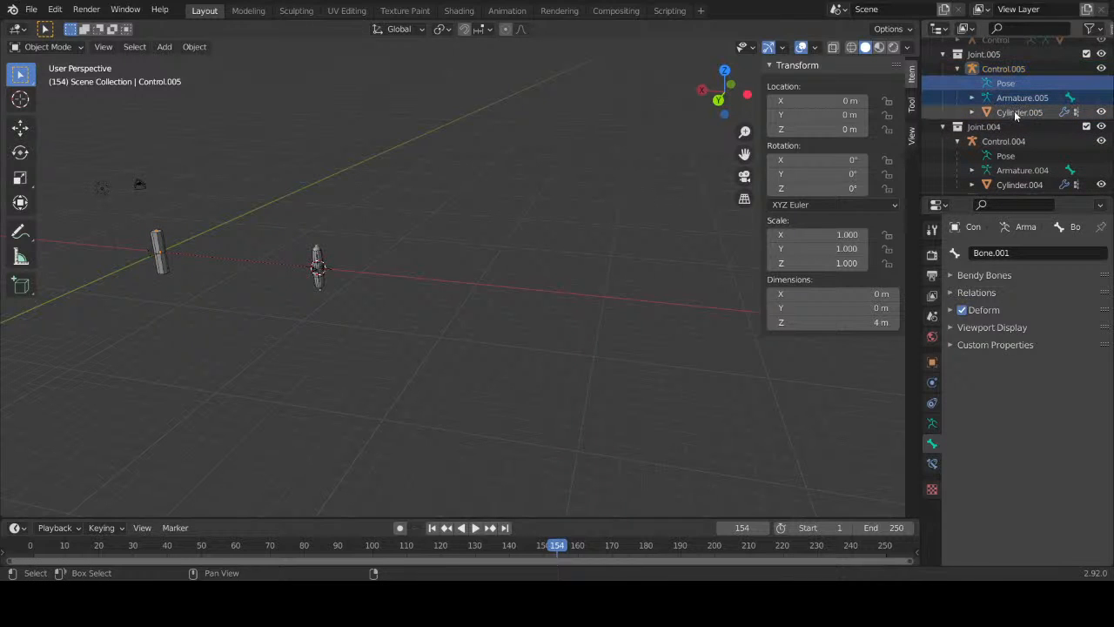
ctrl+click(1014, 111)
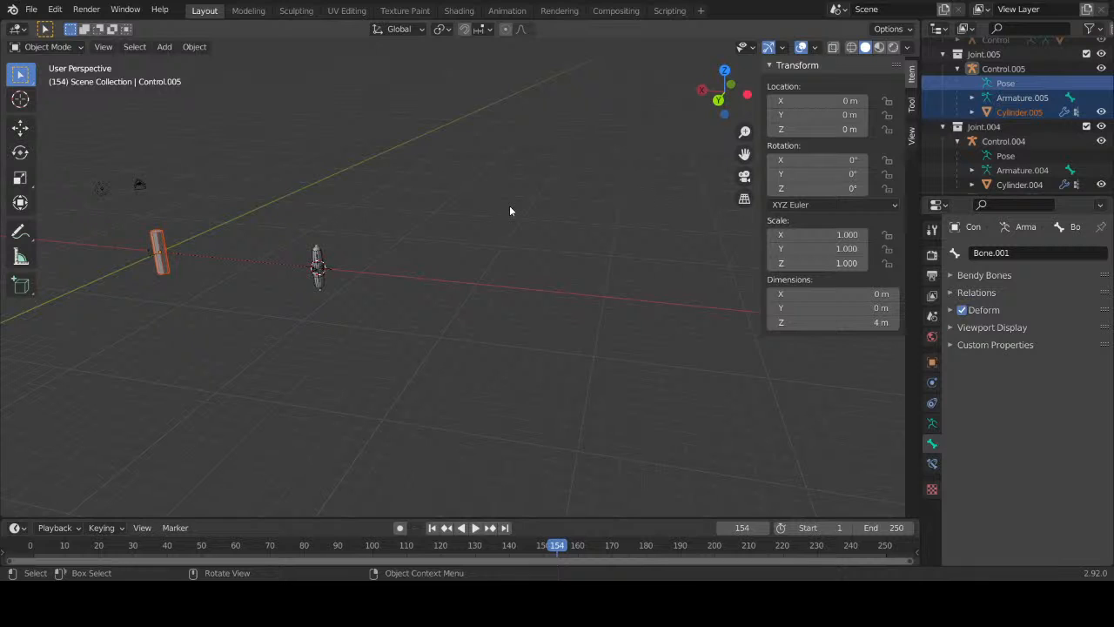
key(g)
key(x)
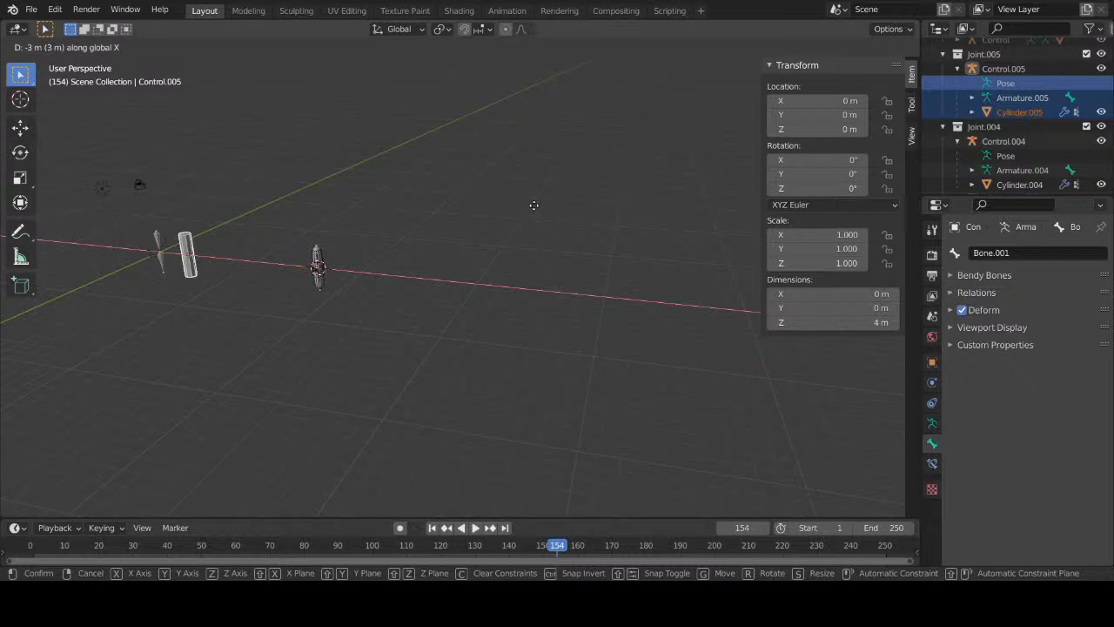
click(516, 209)
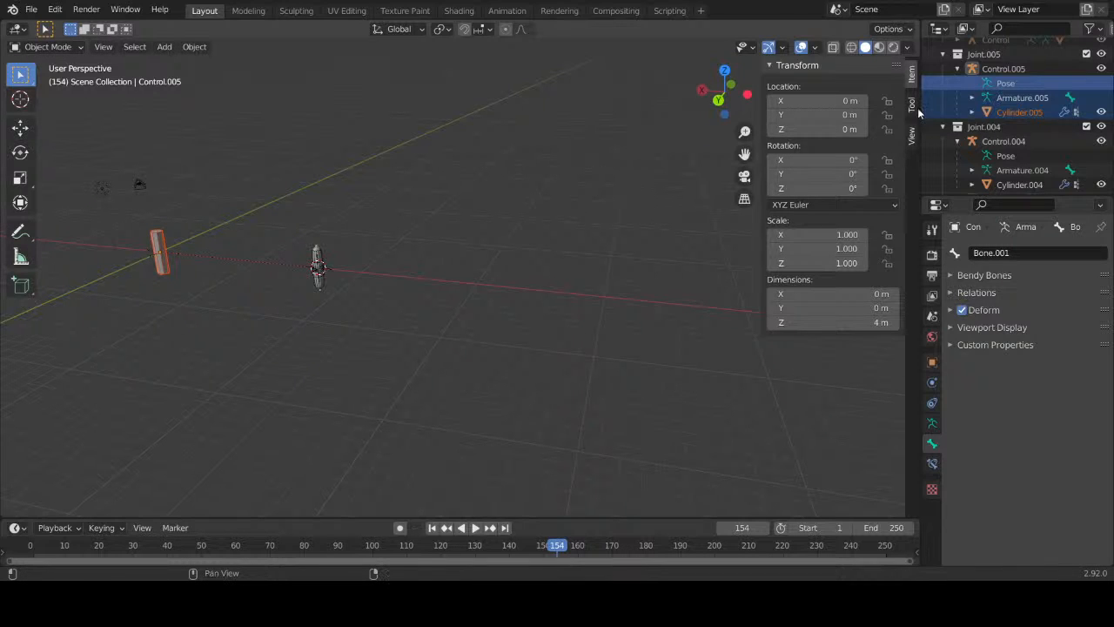
click(1003, 68)
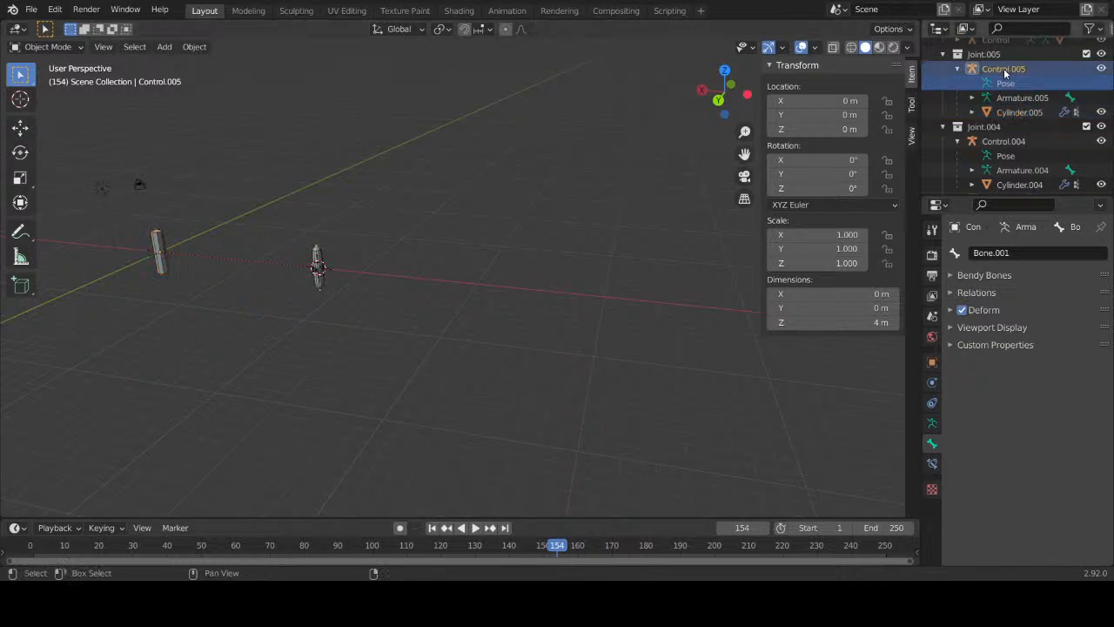
shift+click(1012, 113)
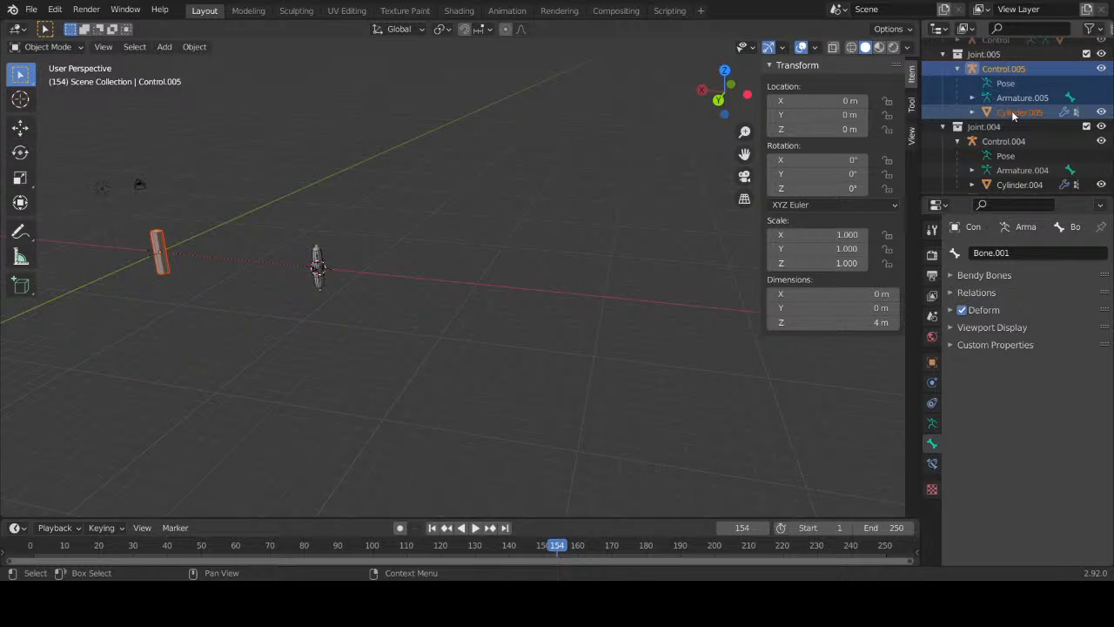
key(x)
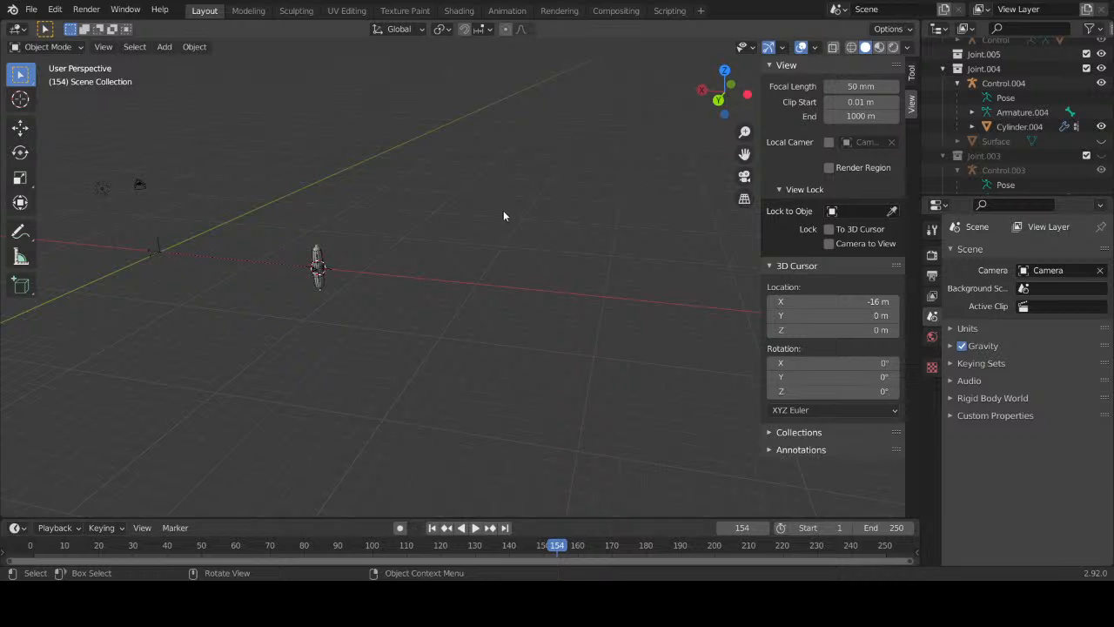
scroll(1011, 92, up, 3)
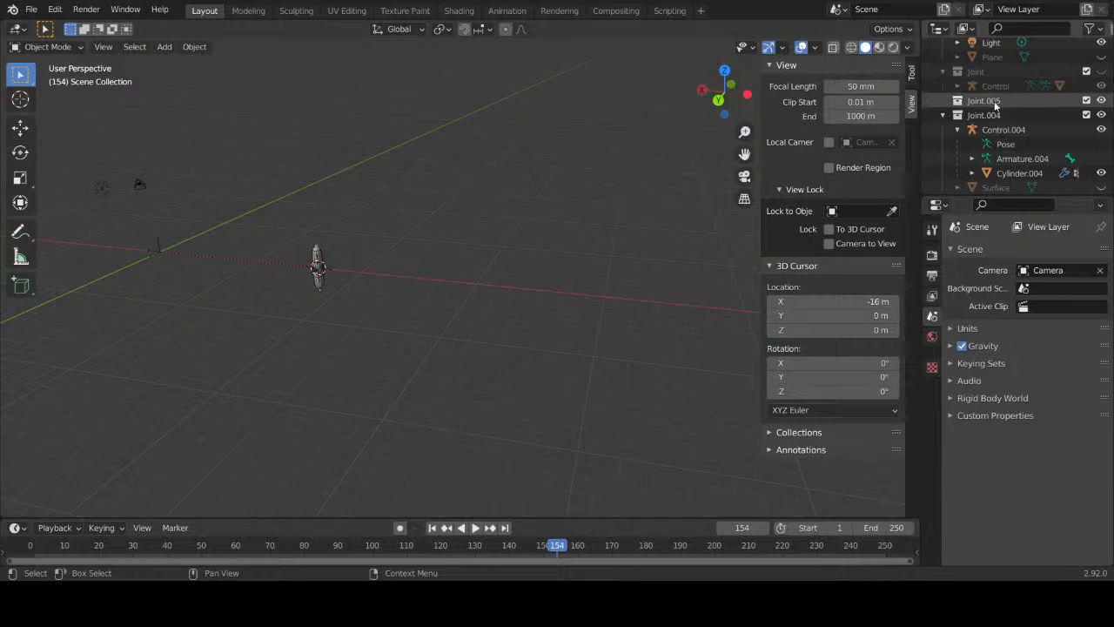
key(ctrl+z)
Step: Select Control.005 through Cylinder.005 in the Joint.005 collection and move them -20 m along global X
click(992, 101)
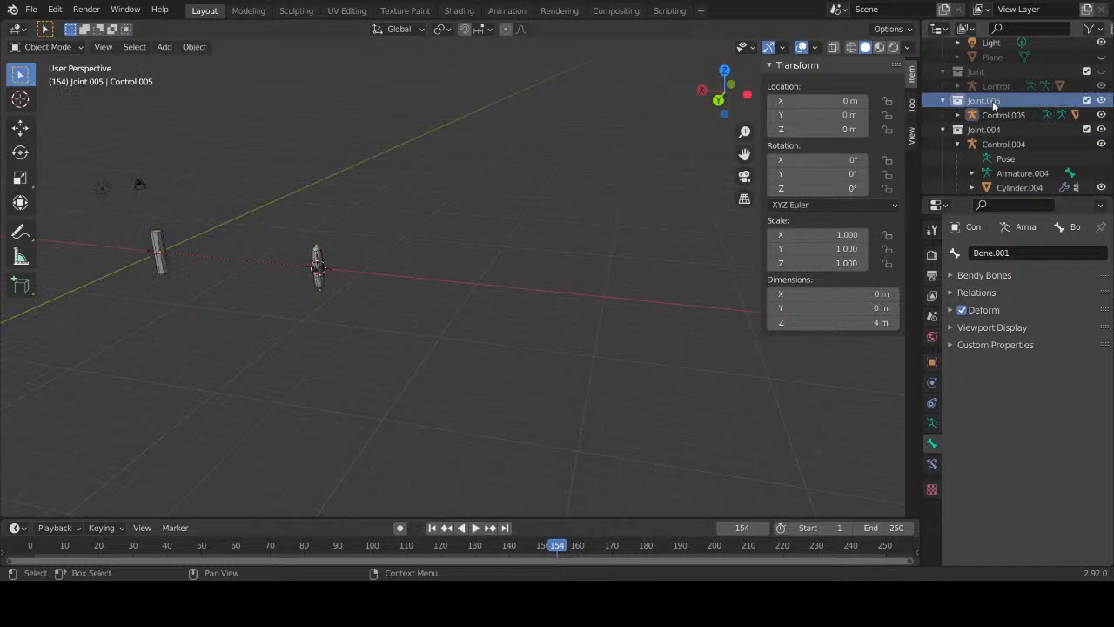
click(957, 114)
drag(982, 113, 993, 160)
key(g)
key(x)
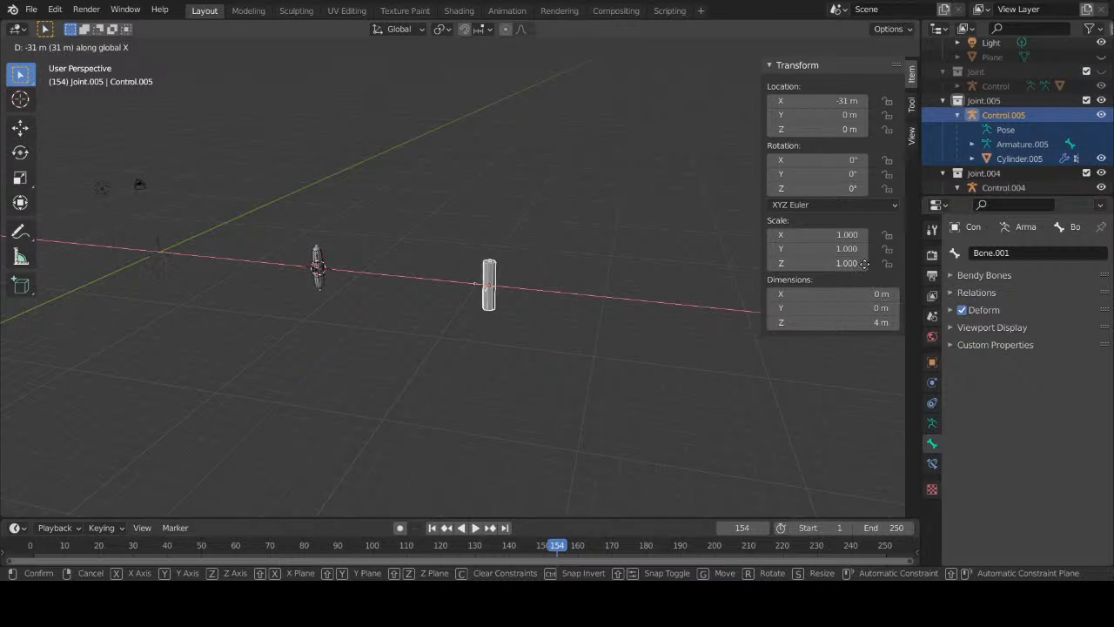
click(742, 260)
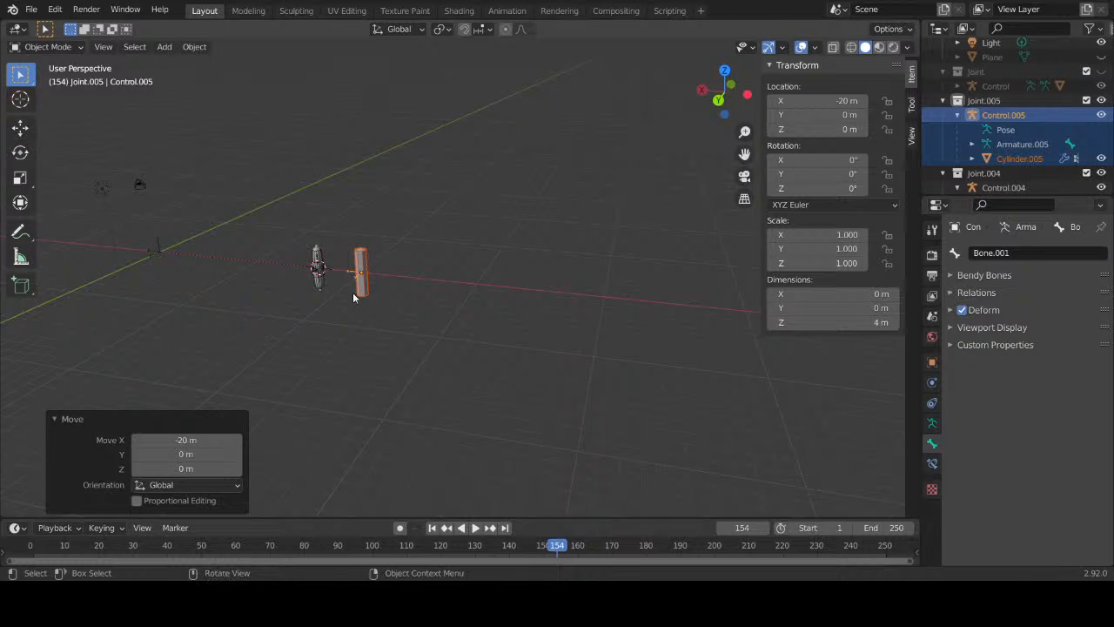
Step: Hide the Joint.004 collection so that the moved Joint.005 cylinder stands alone
scroll(352, 292, up, 8)
shift+middle_drag(353, 292, 561, 291)
key(KP_Decimal)
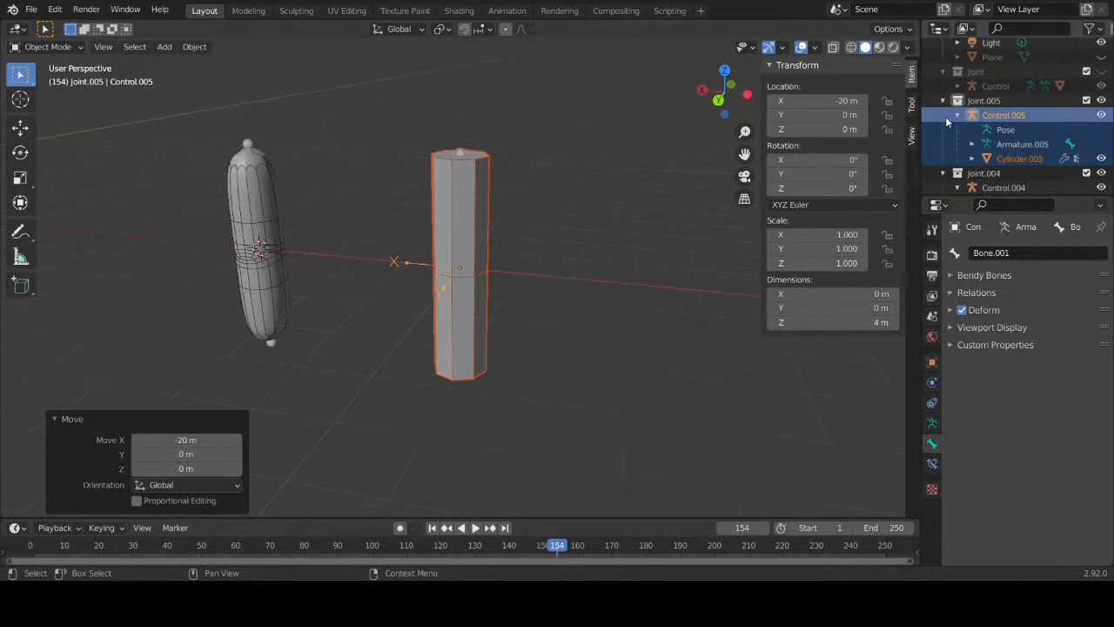
click(1100, 173)
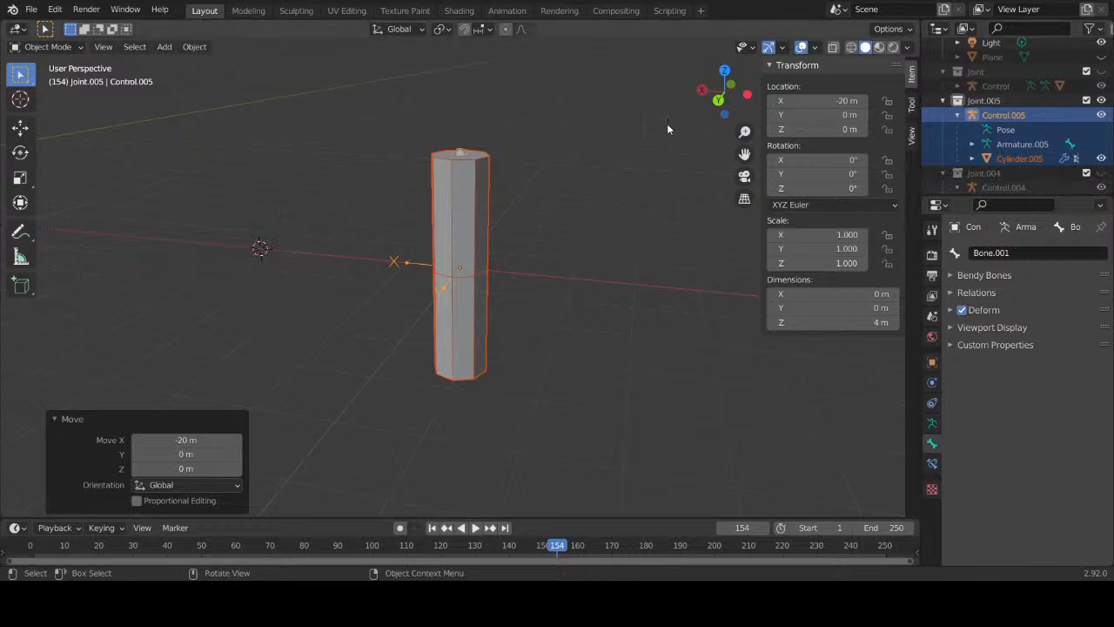
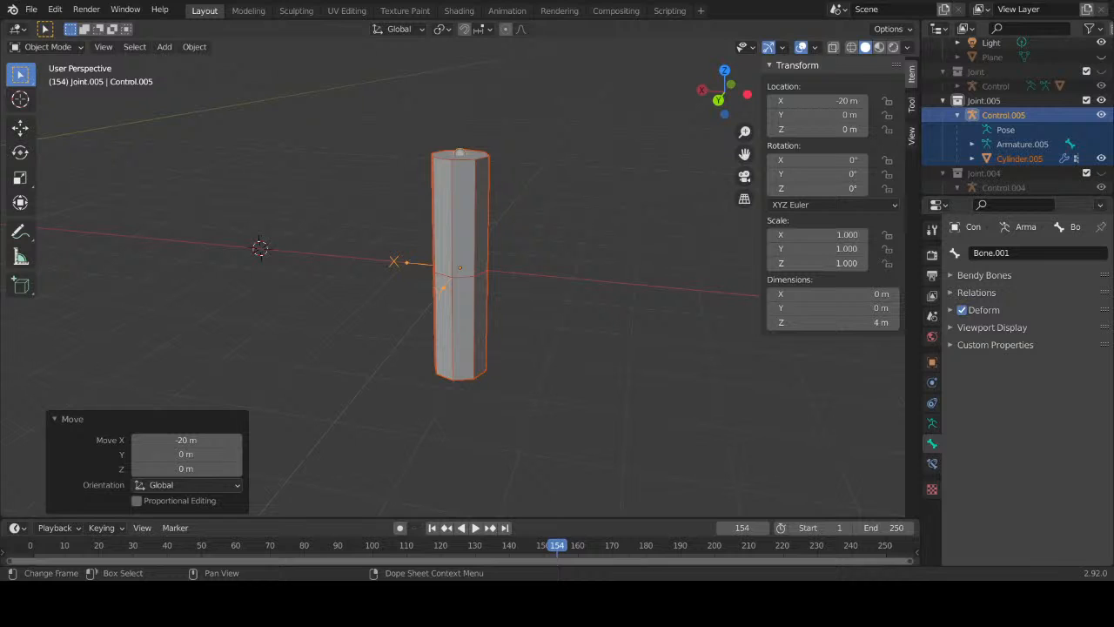
Step: Open Cylinder.005 for mesh editing with the Select tool in edge selection mode
scroll(442, 273, up, 5)
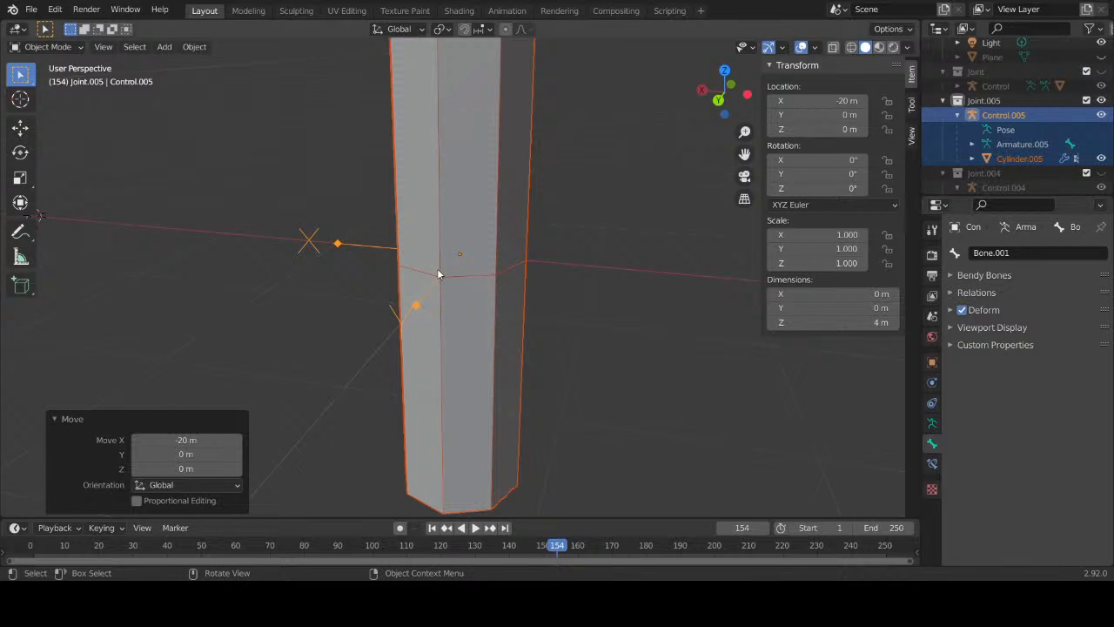
click(428, 141)
key(Tab)
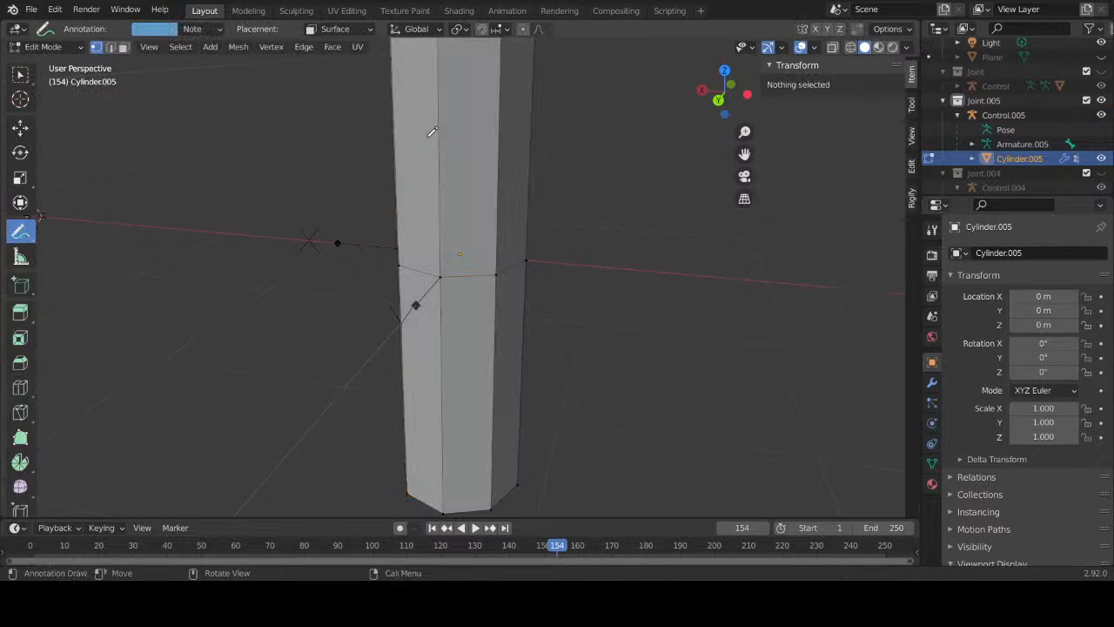
click(20, 74)
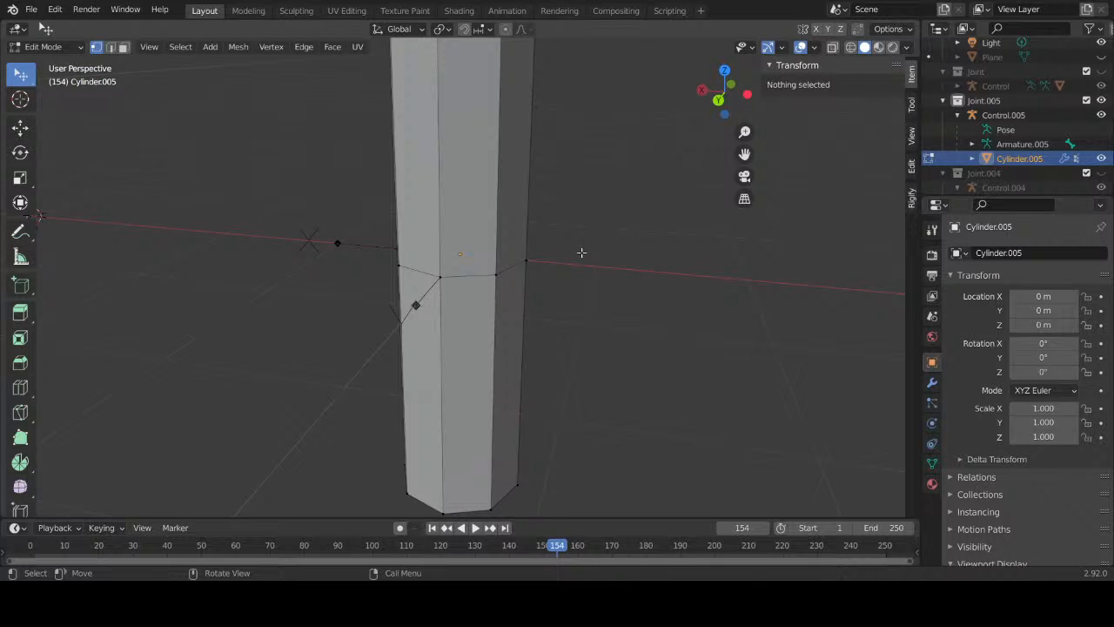
key(2)
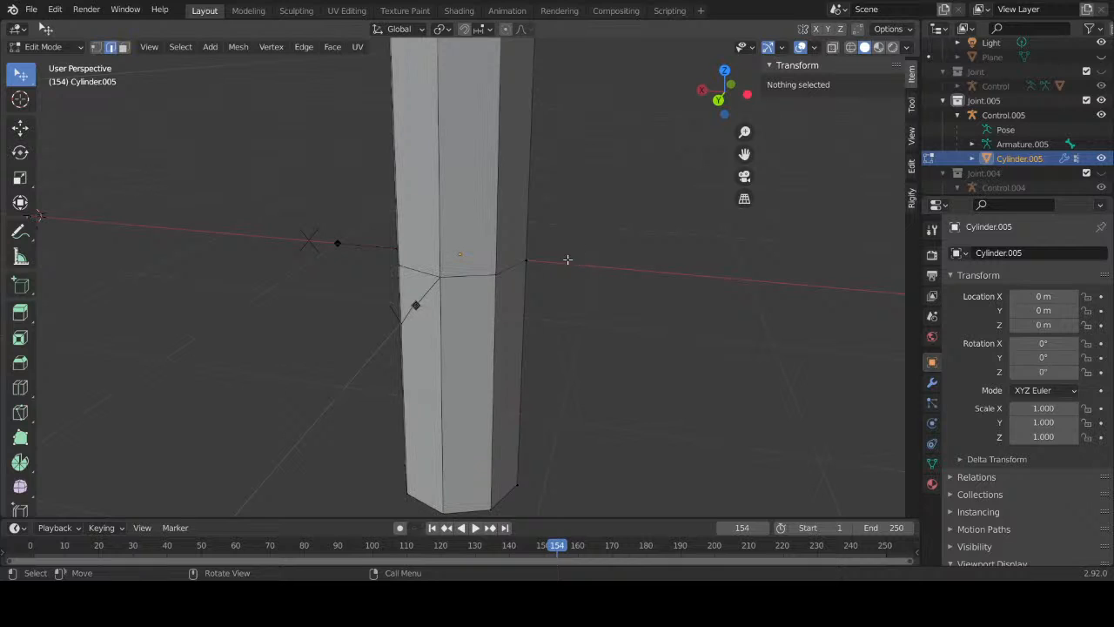
Step: Bevel the cylinder's middle edge loop with 4 segments and a width of about 0.49 m
alt+click(462, 279)
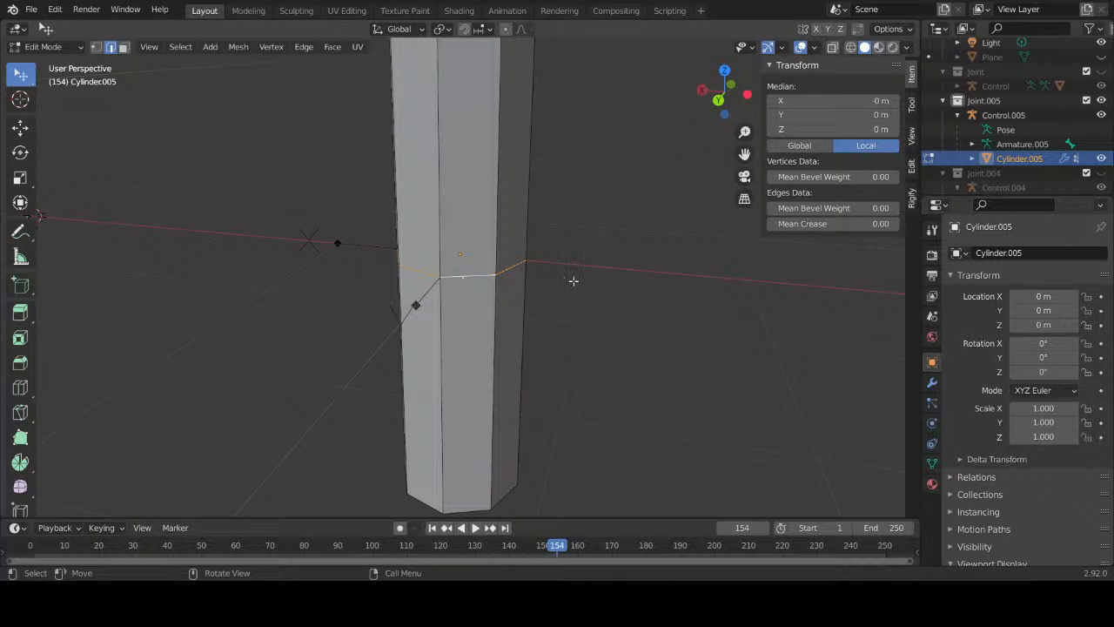
key(ctrl+b)
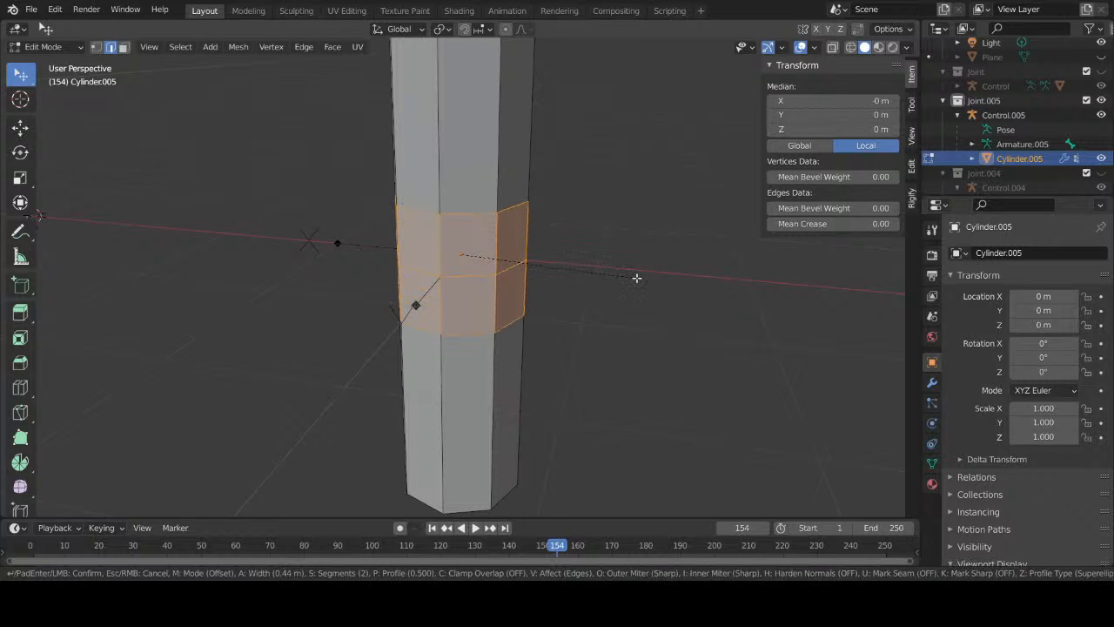
scroll(636, 277, up, 1)
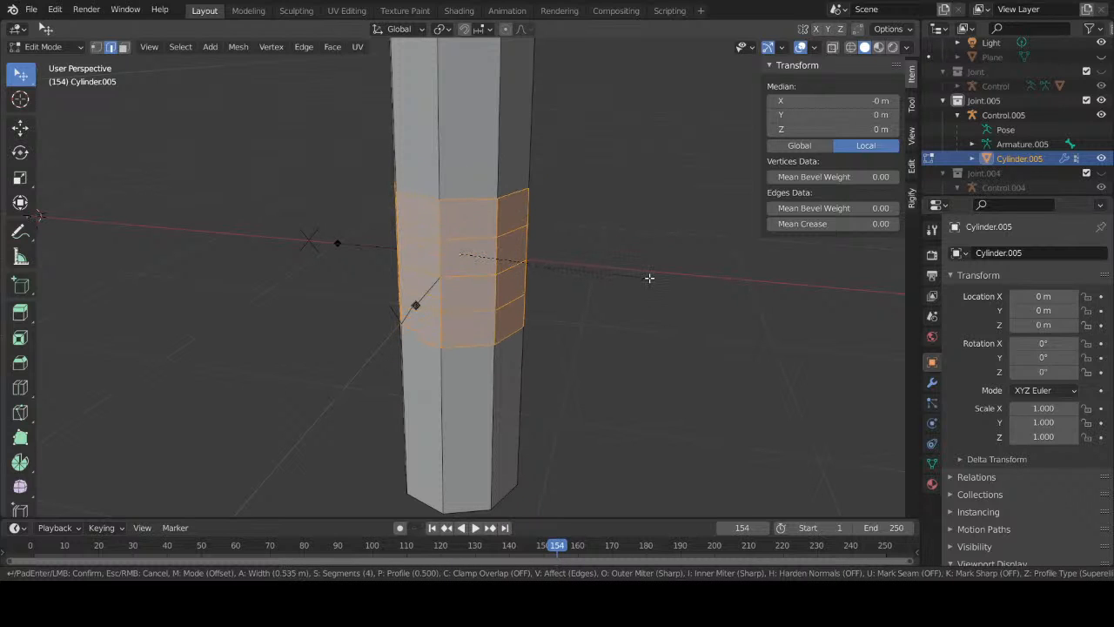
click(642, 281)
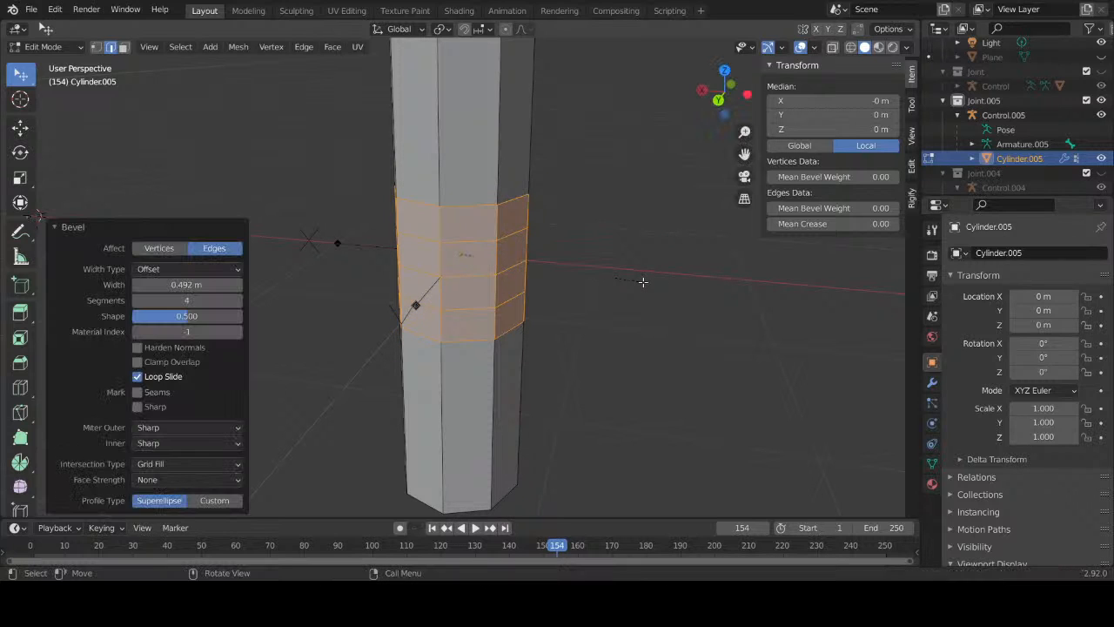
Step: Select the block of four faces, two wide and two high, at the front centre of the bevelled band
scroll(398, 301, up, 3)
middle_drag(393, 301, 484, 290)
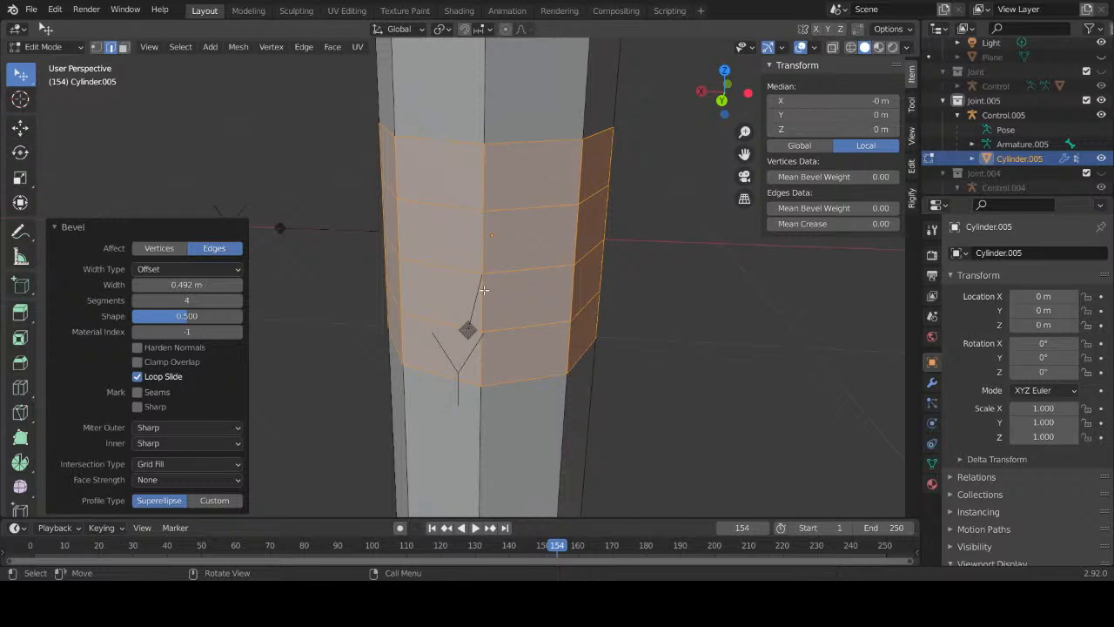
key(3)
alt+click(455, 246)
alt+shift+click(454, 288)
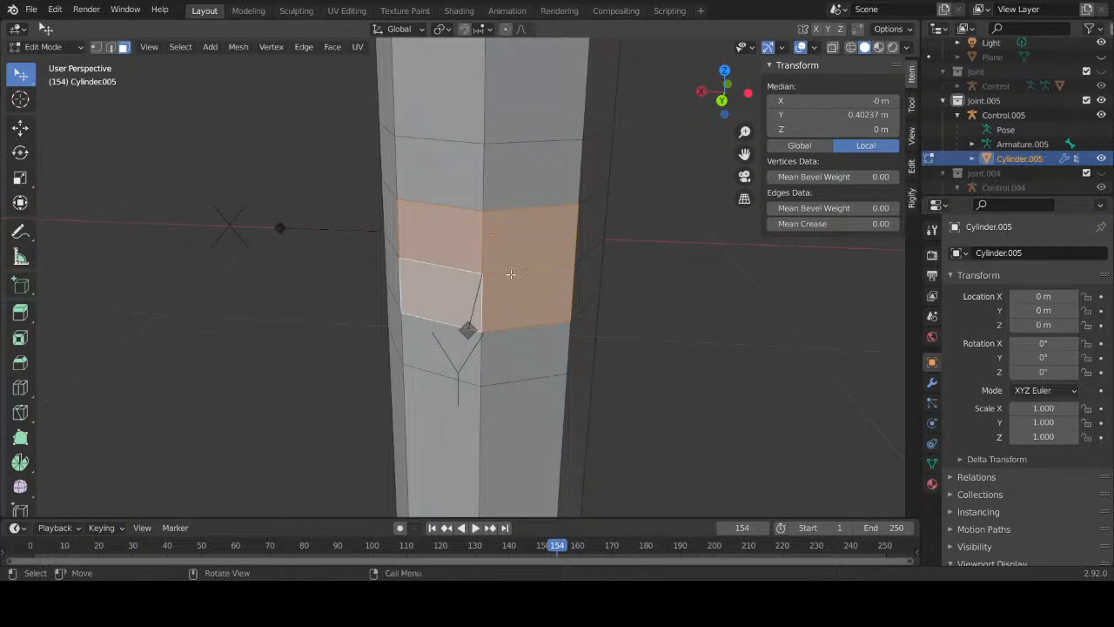
key(i)
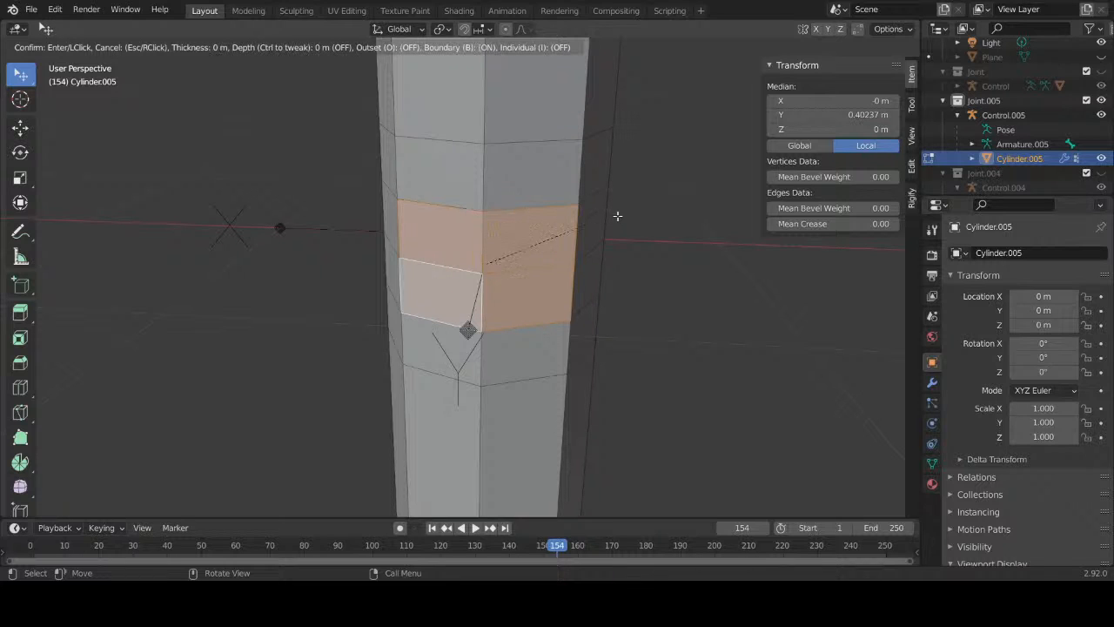
right_click(157, 256)
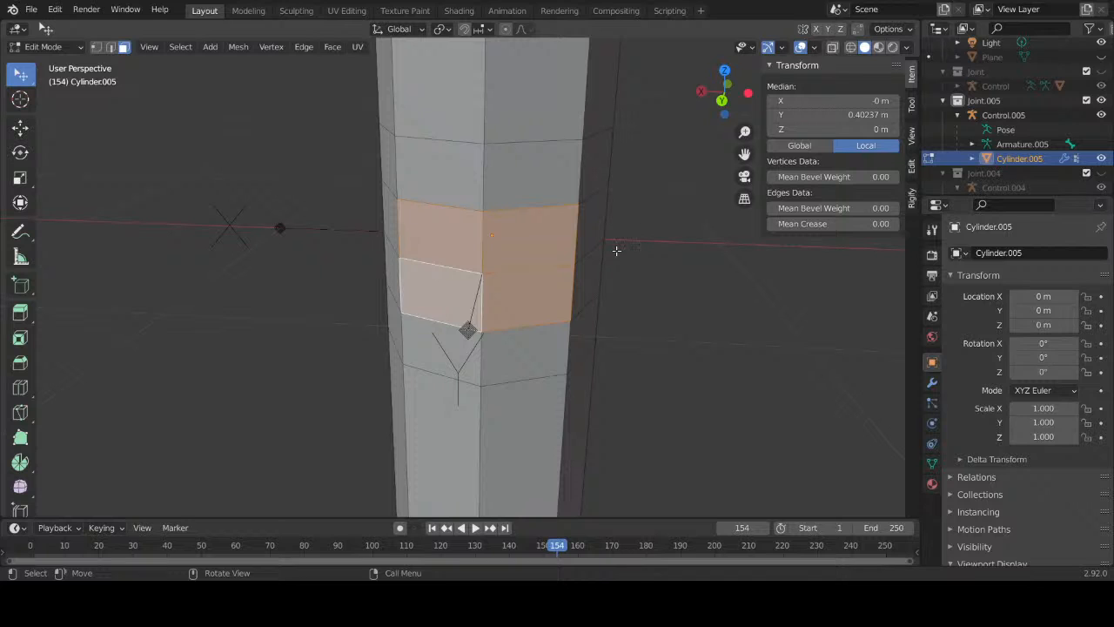
key(ctrl+z)
key(ctrl+z)
key(ctrl+z)
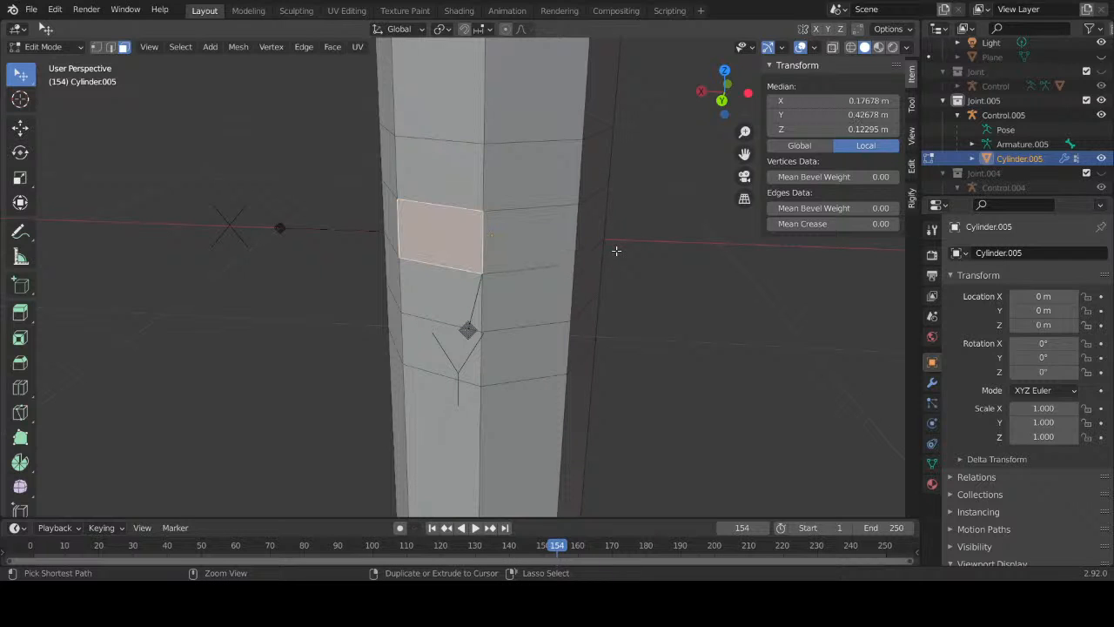
key(ctrl+shift+z)
key(ctrl+shift+z)
key(ctrl+shift+z)
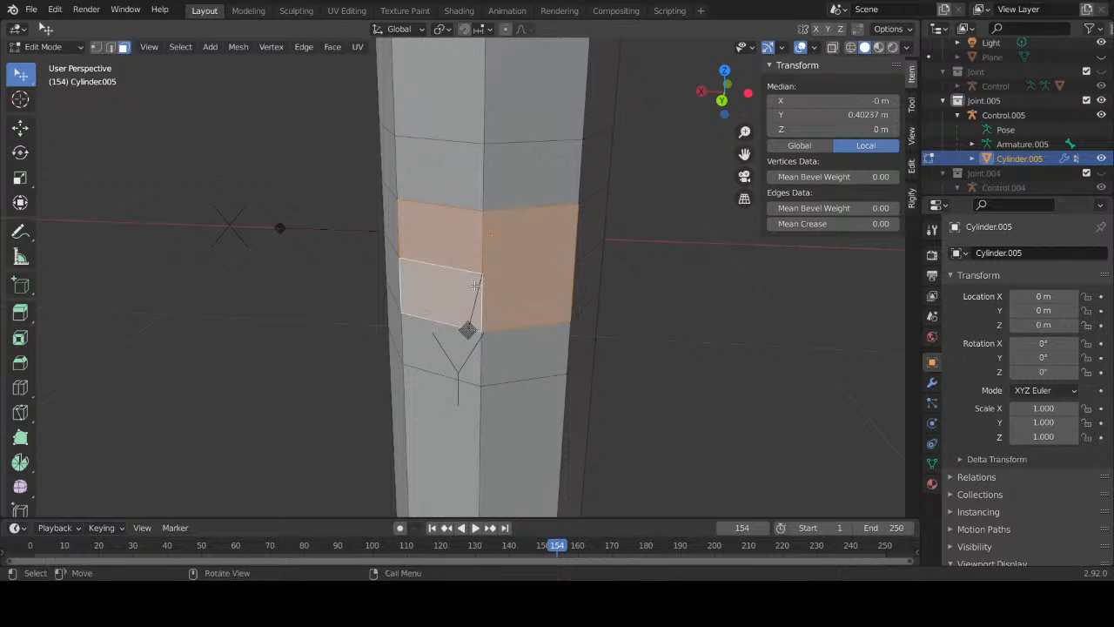
Step: Inset the four selected faces twice, with thicknesses of about 0.114 m and about 0.081 m
key(i)
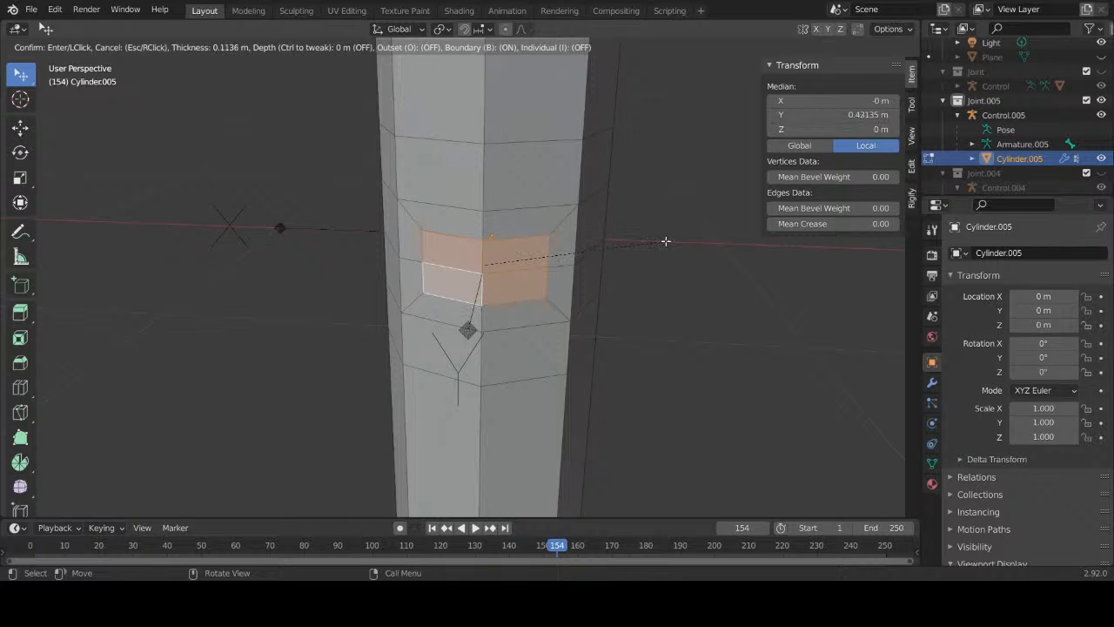
click(666, 241)
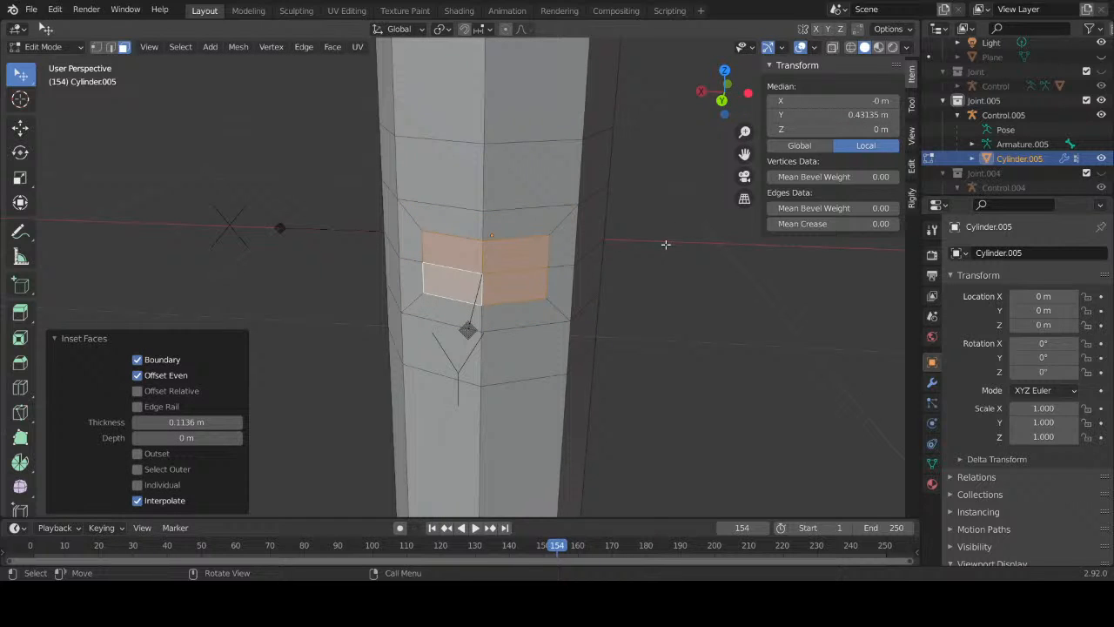
key(i)
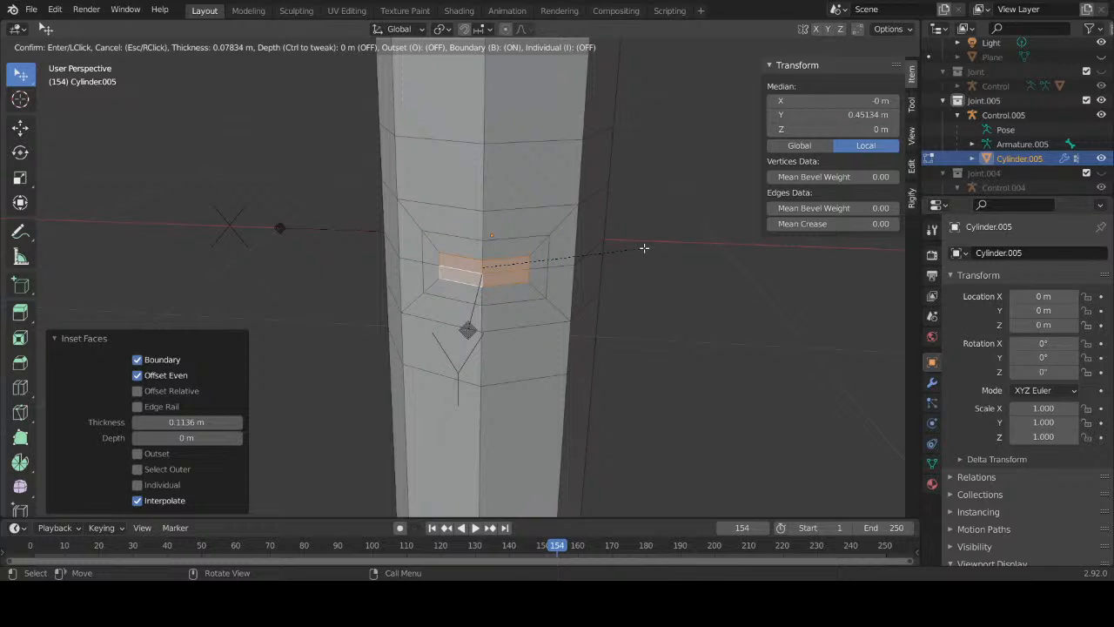
click(643, 249)
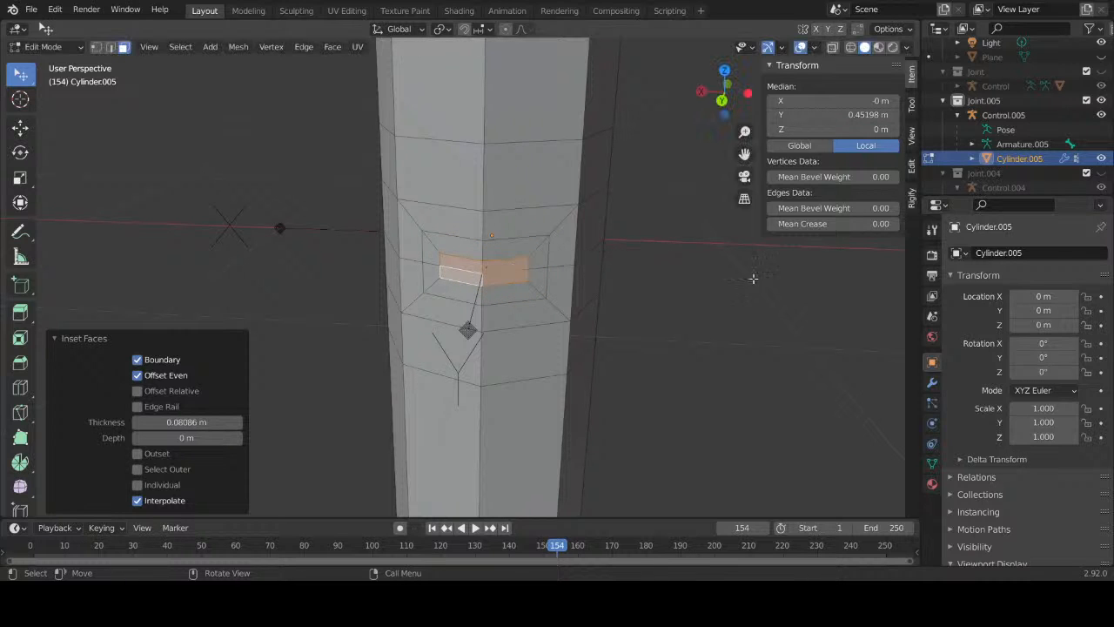
scroll(735, 301, up, 4)
middle_drag(708, 299, 653, 316)
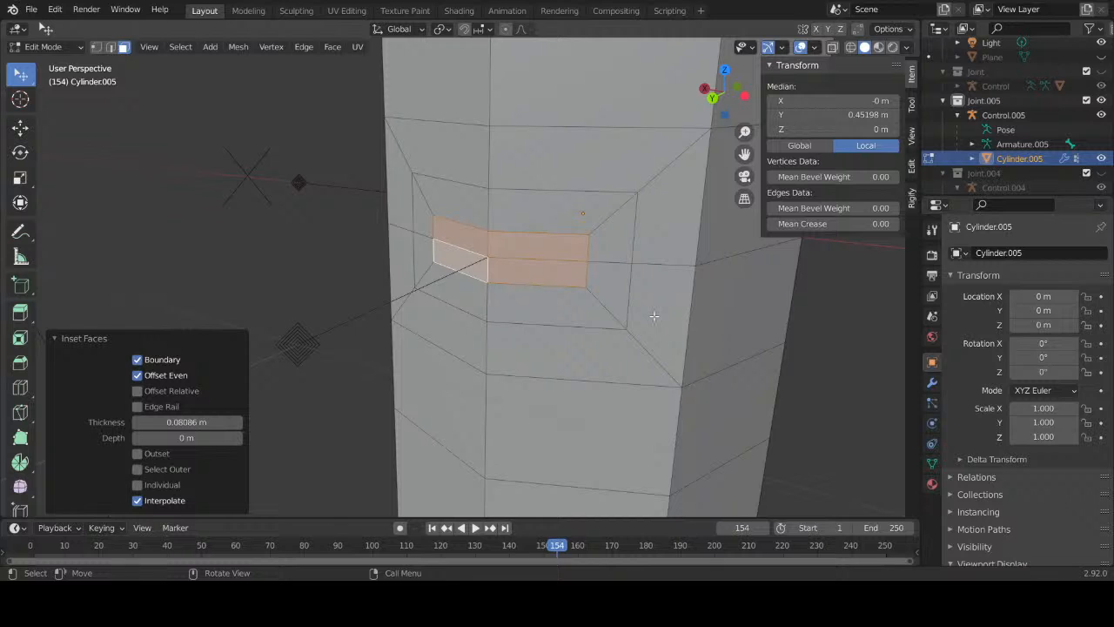
scroll(584, 270, up, 2)
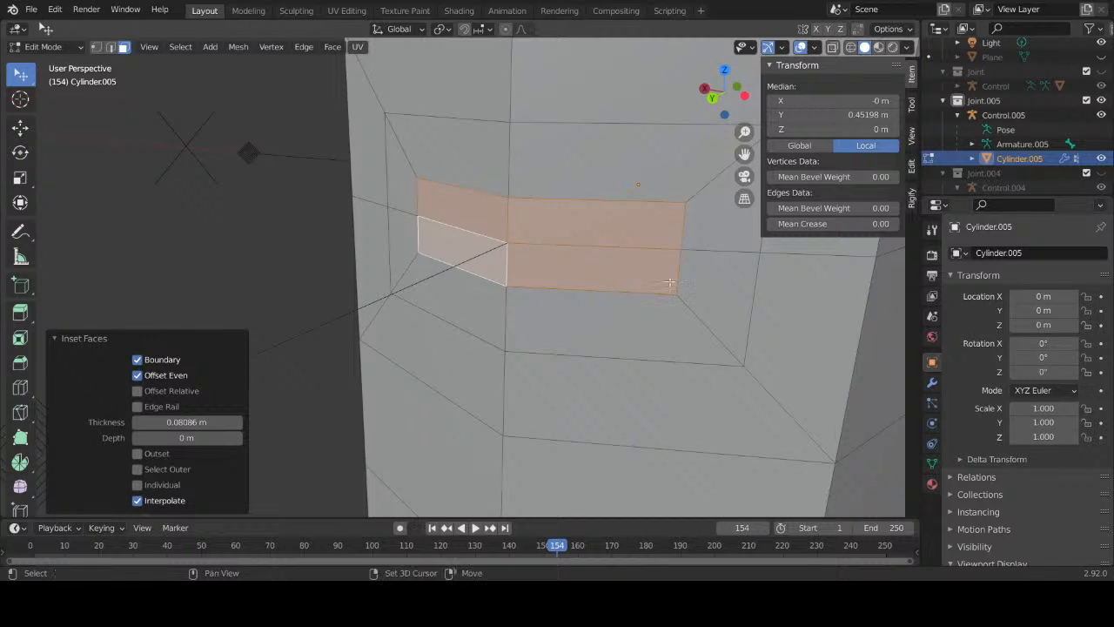
shift+middle_drag(666, 281, 520, 288)
scroll(526, 286, down, 3)
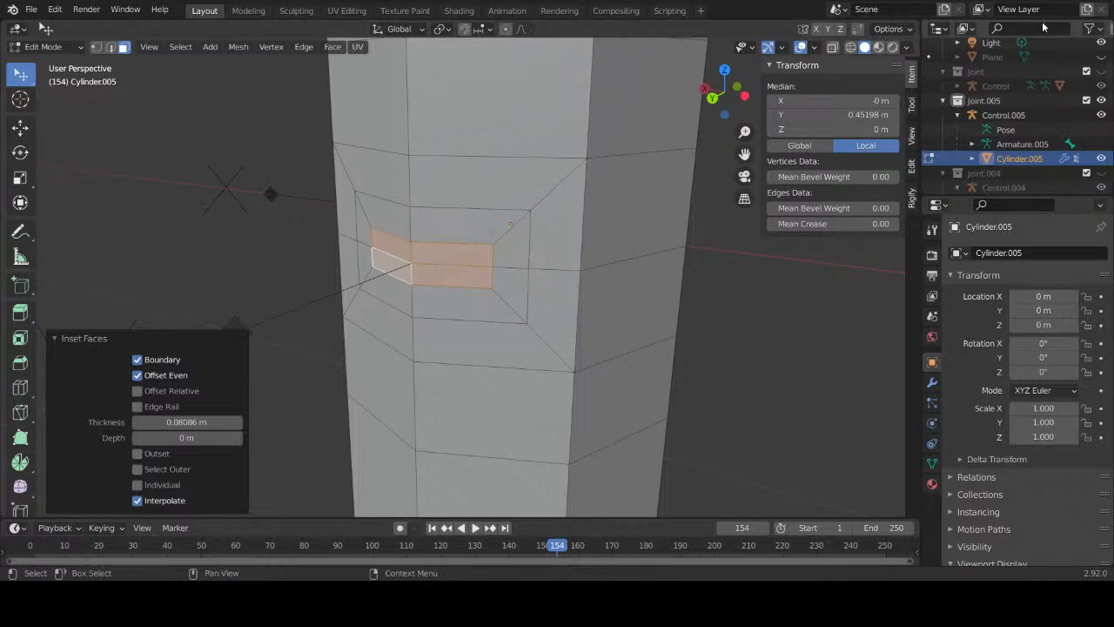
Step: Select the original Joint collection and expand its Control armature's hierarchy
scroll(1012, 71, up, 2)
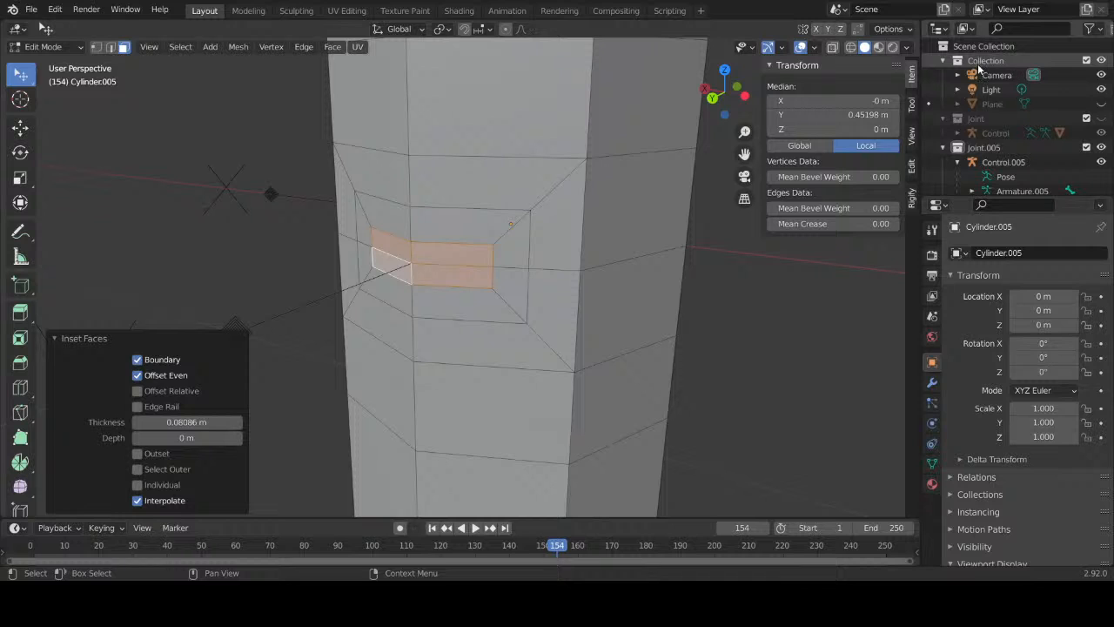
click(975, 119)
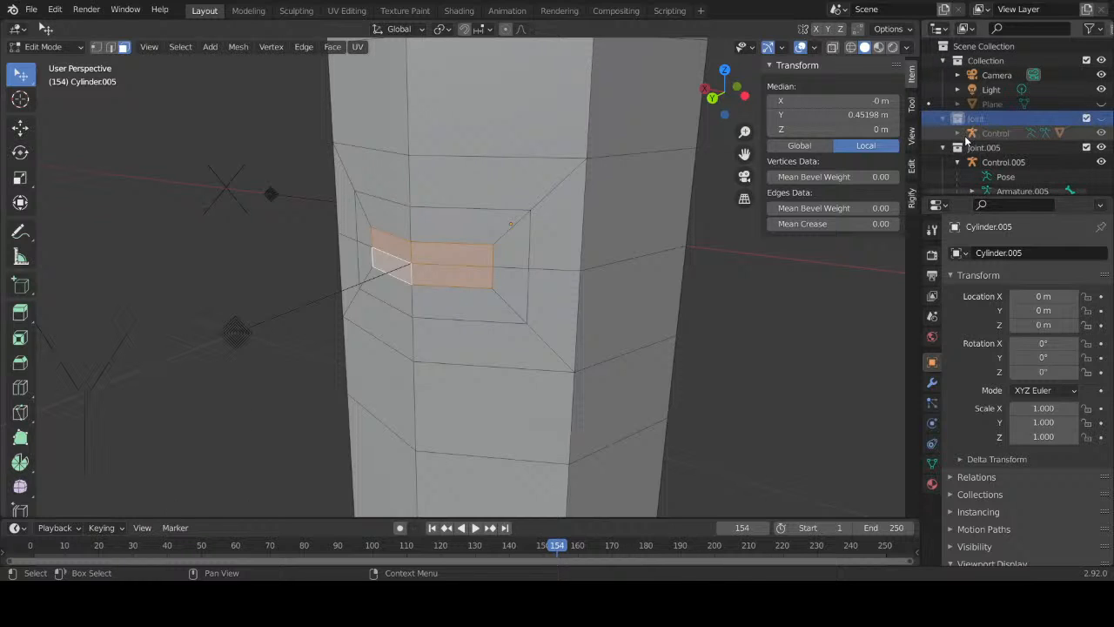
click(957, 134)
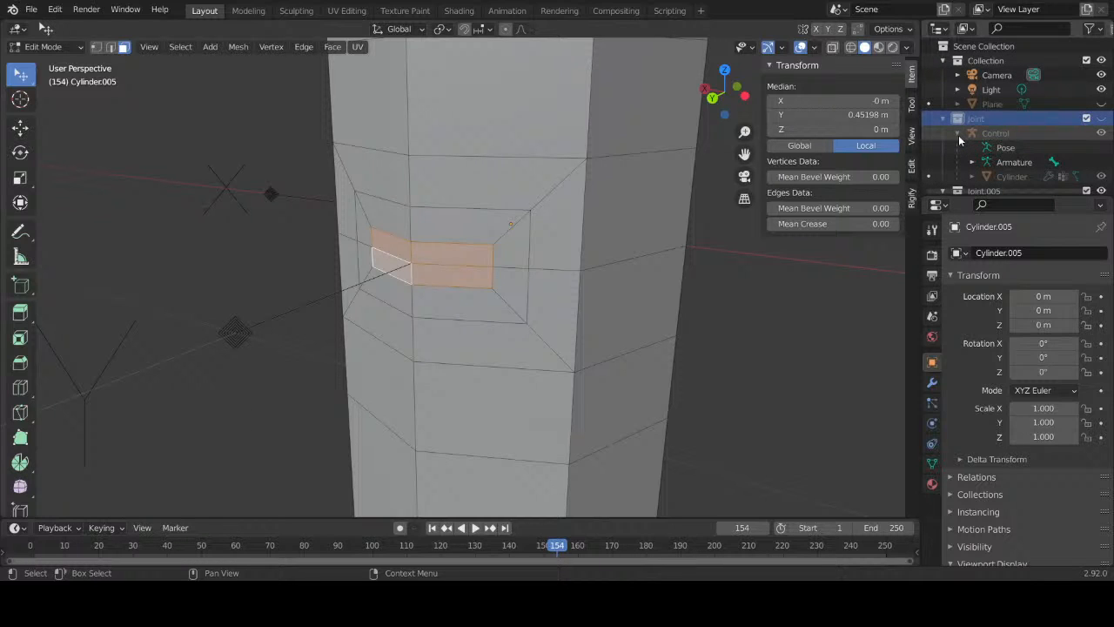
Step: Make the hidden Joint collection visible in the scene again
right_click(962, 116)
click(961, 117)
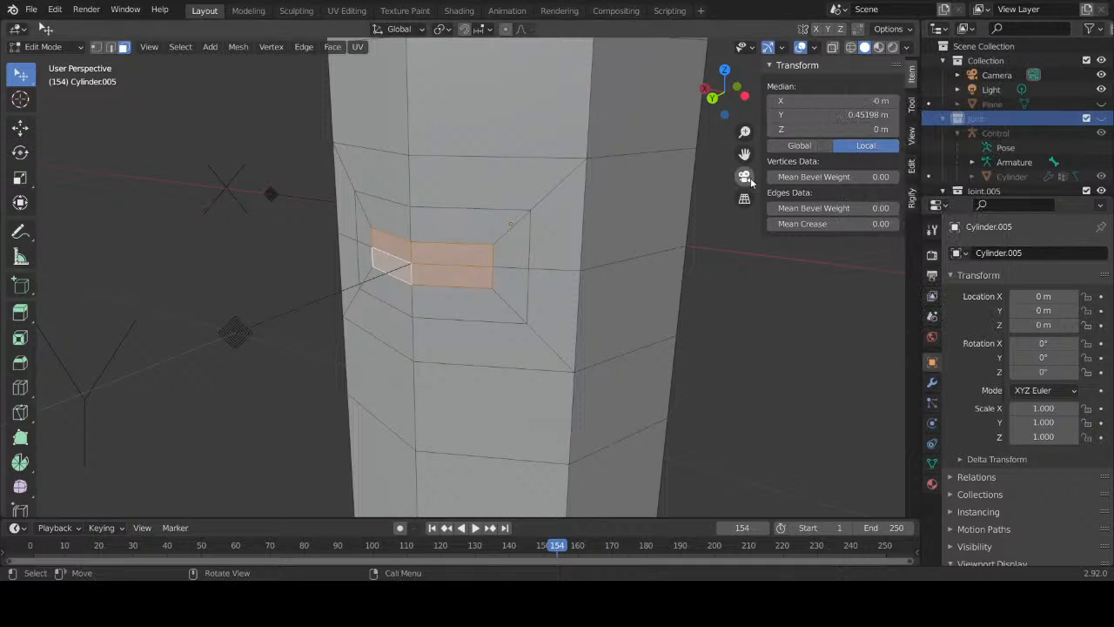
click(1102, 120)
shift+middle_drag(206, 249, 646, 306)
scroll(384, 266, down, 6)
shift+middle_drag(413, 273, 660, 313)
shift+middle_drag(331, 228, 768, 326)
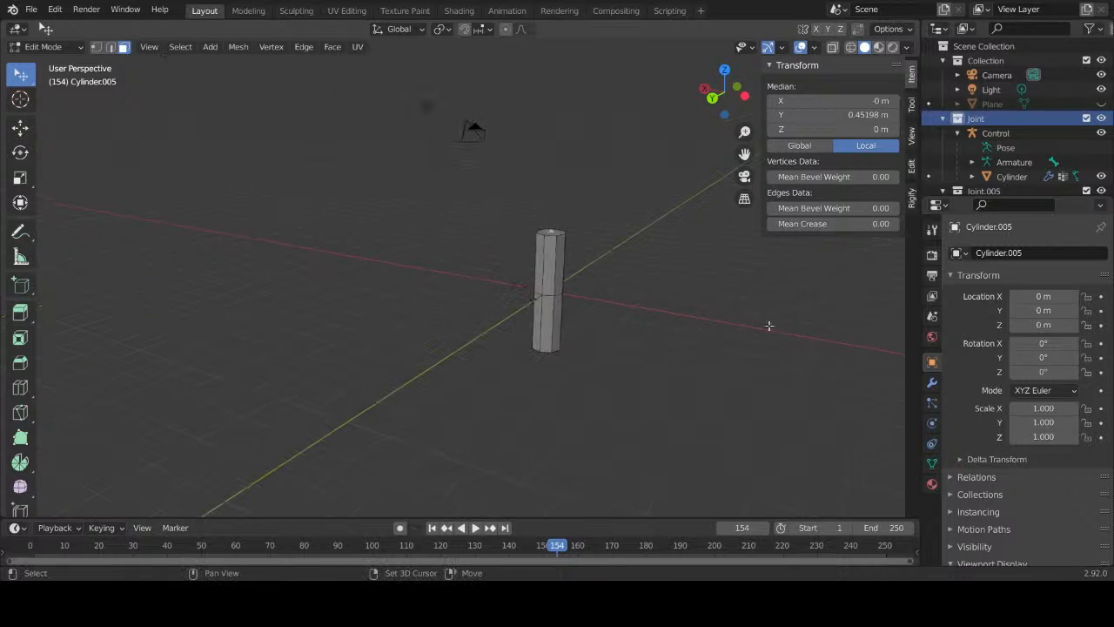
shift+middle_drag(663, 303, 583, 304)
scroll(496, 293, up, 8)
shift+middle_drag(677, 339, 429, 273)
scroll(430, 274, down, 10)
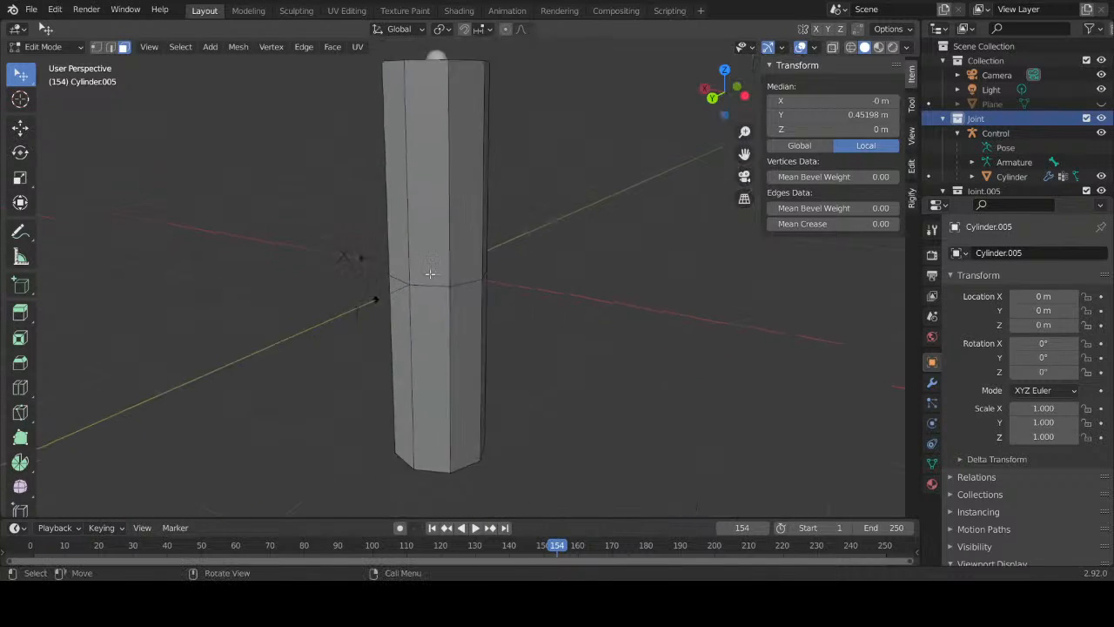
scroll(531, 278, up, 4)
Step: Clear the face selection, leave Edit Mode and select the Joint collection's Cylinder at the world origin
click(531, 278)
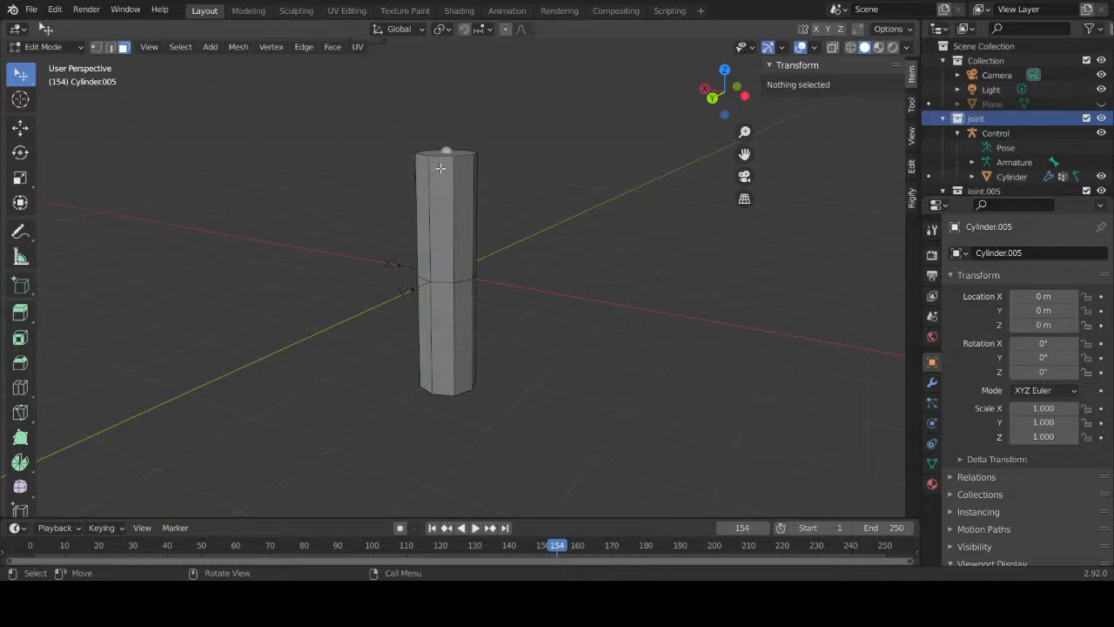
key(Tab)
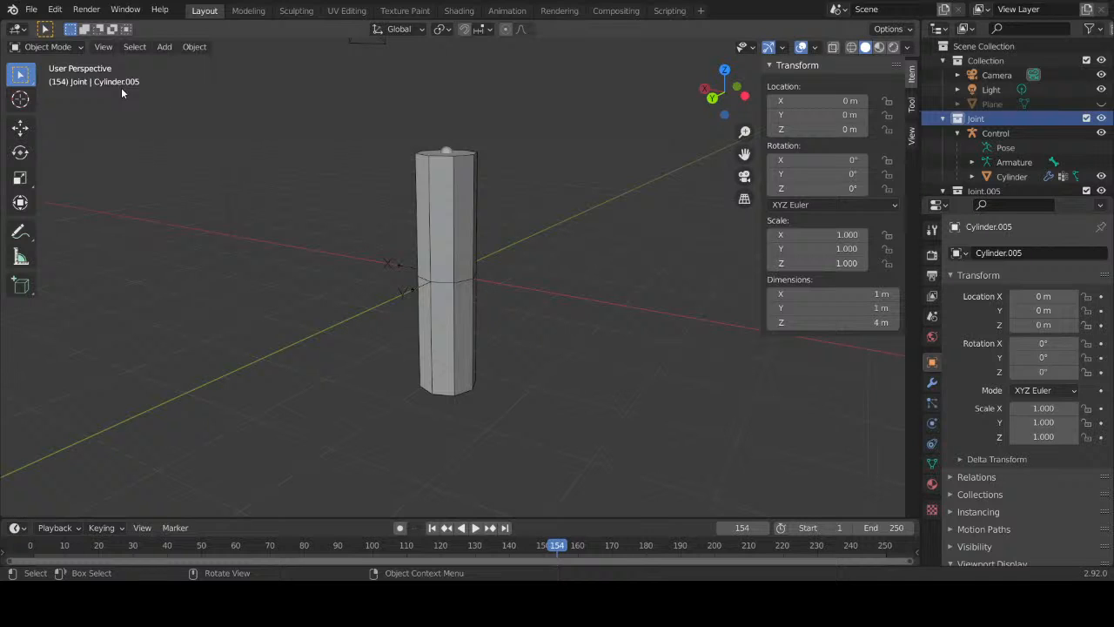
click(446, 198)
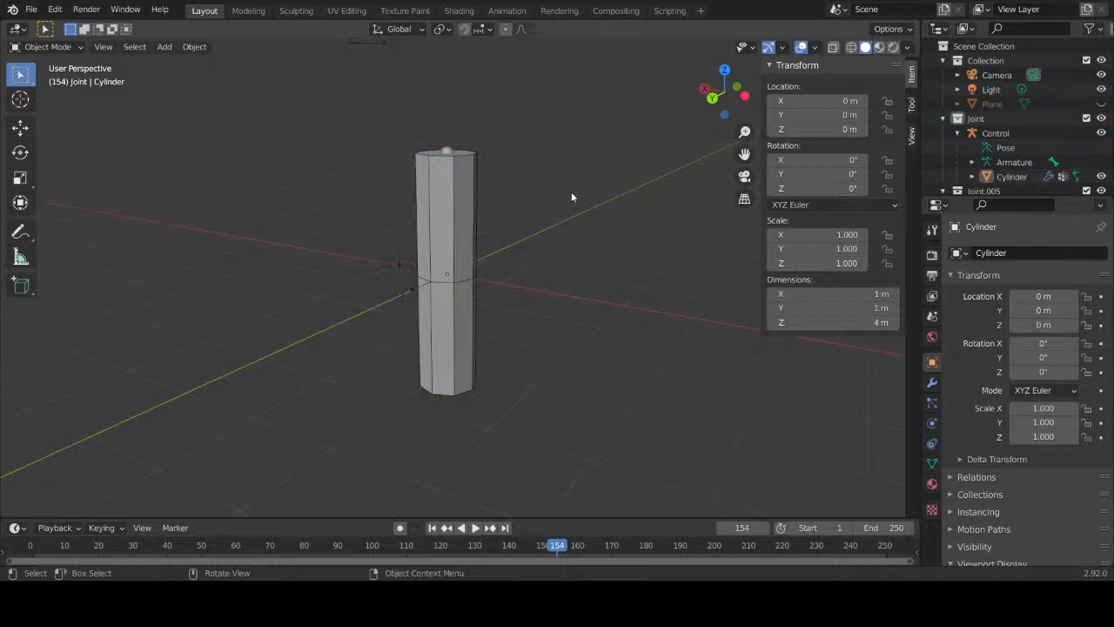
Step: Add a NURBS surface cylinder with a 0.5 m radius and set its X location to 0 m
scroll(468, 288, up, 4)
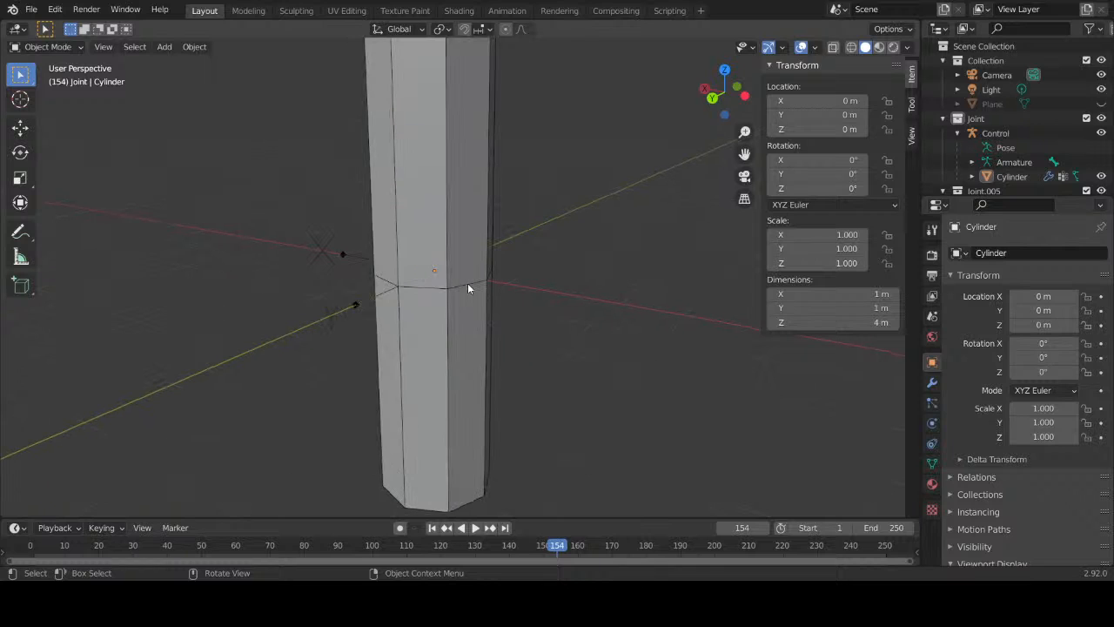
key(shift+a)
mouse_move(468, 284)
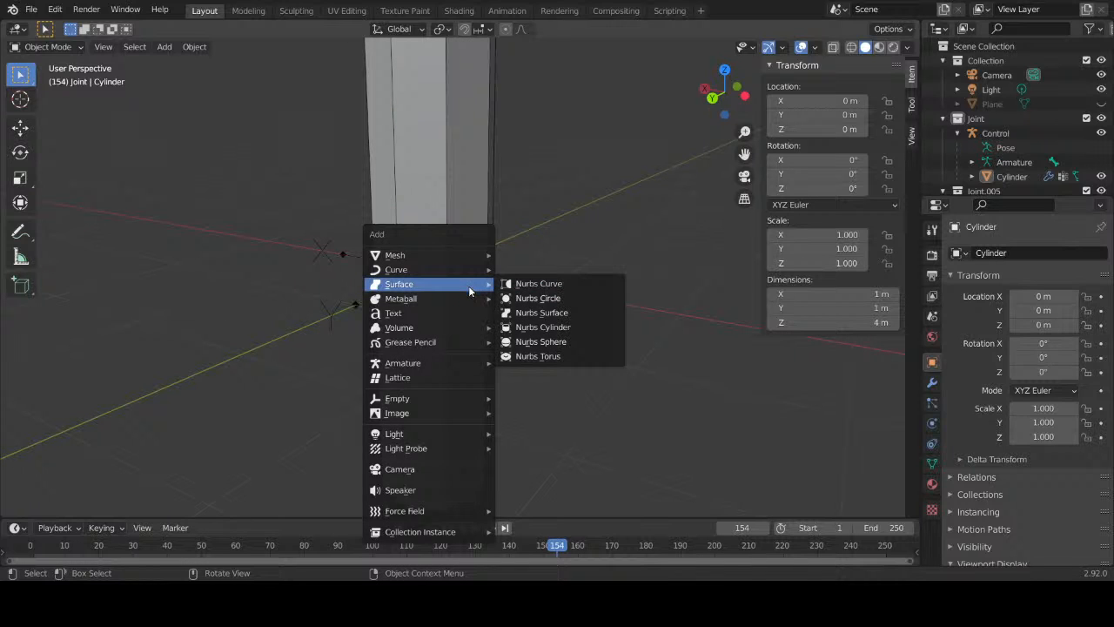
click(552, 327)
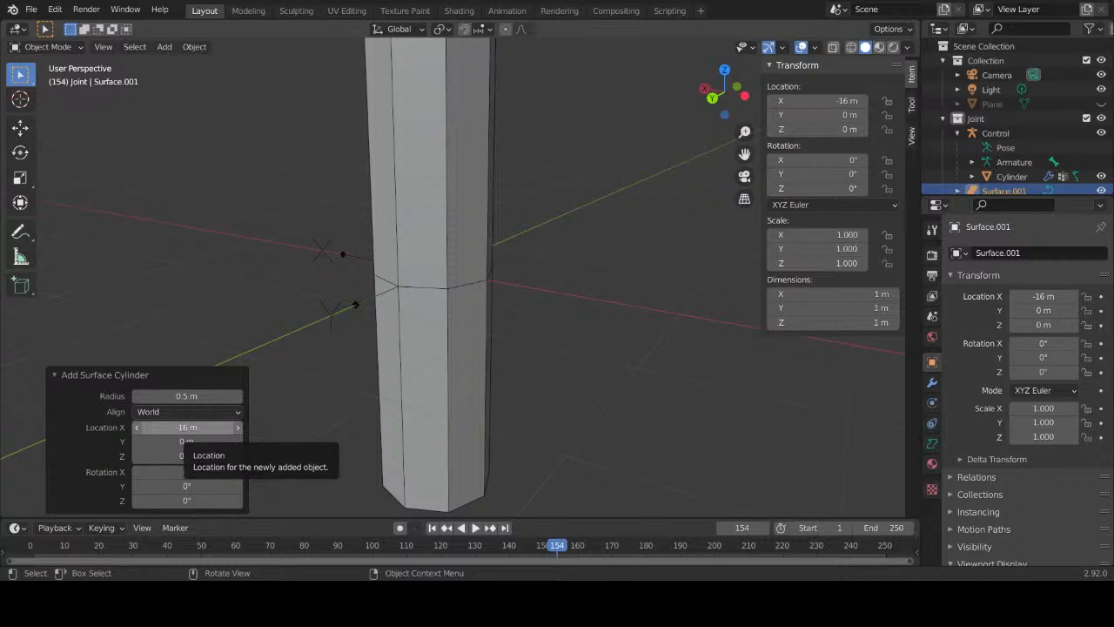
click(189, 428)
text(0)
key(Return)
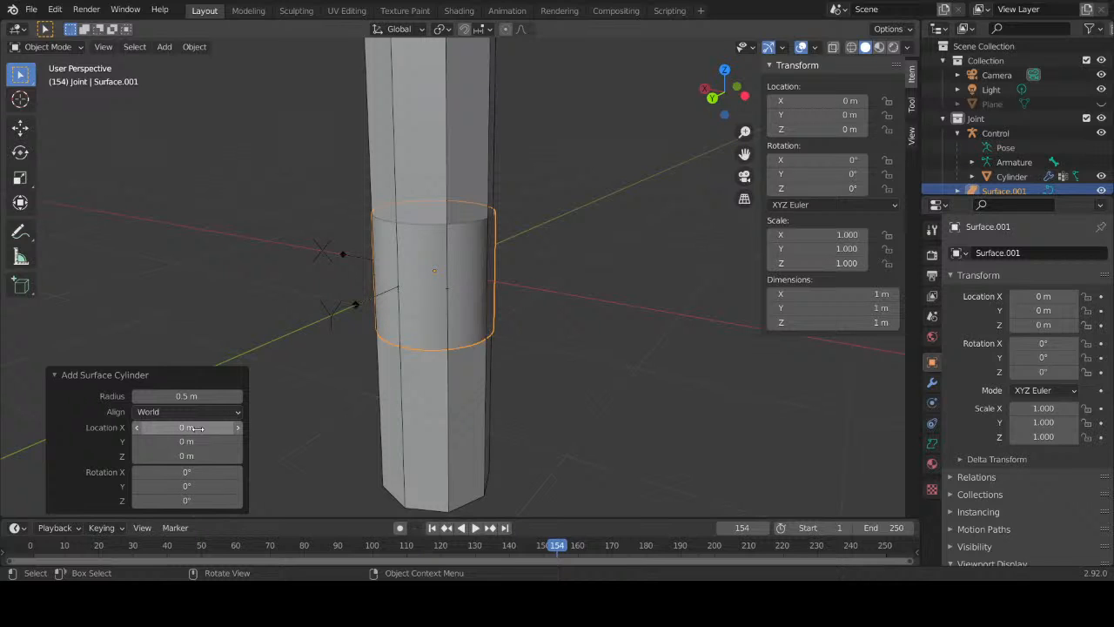
click(198, 398)
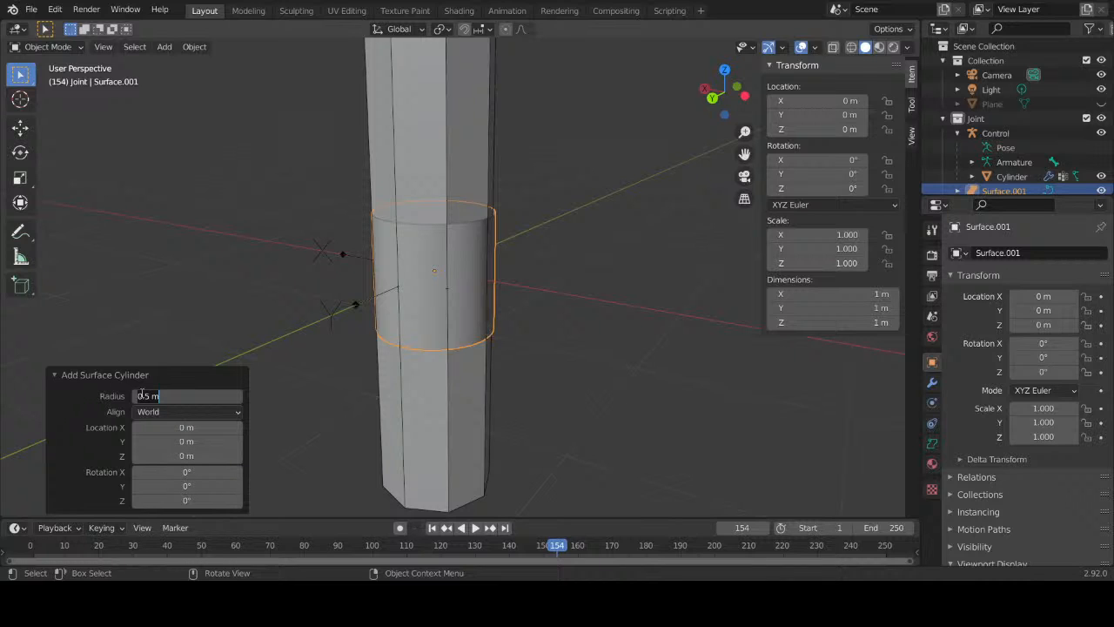
key(Return)
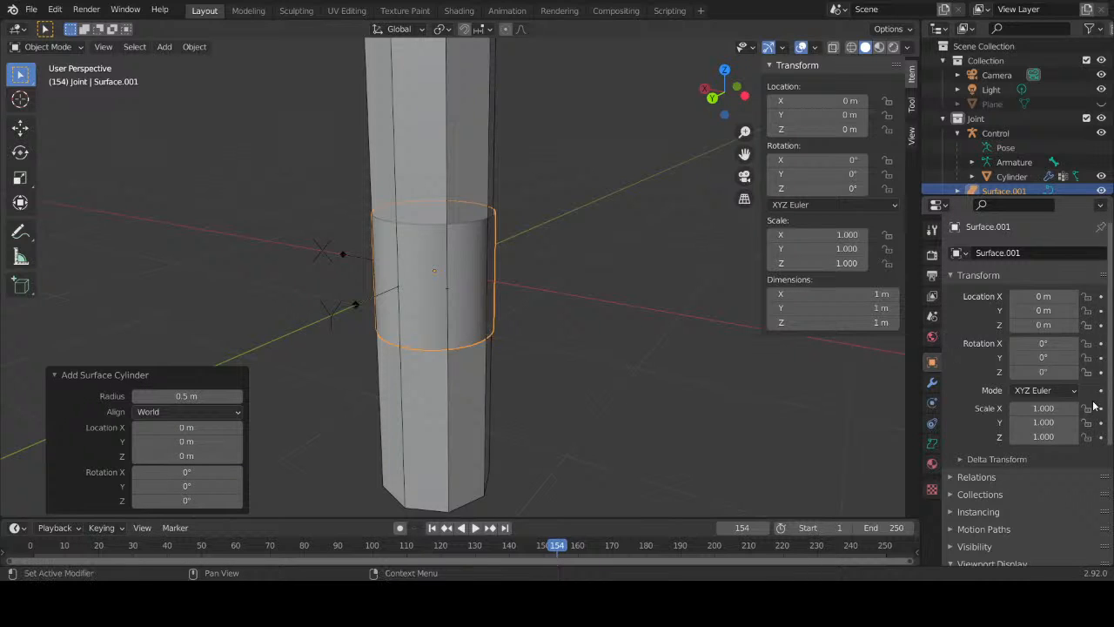
Step: Set the new surface cylinder's Z scale to 4
click(1051, 437)
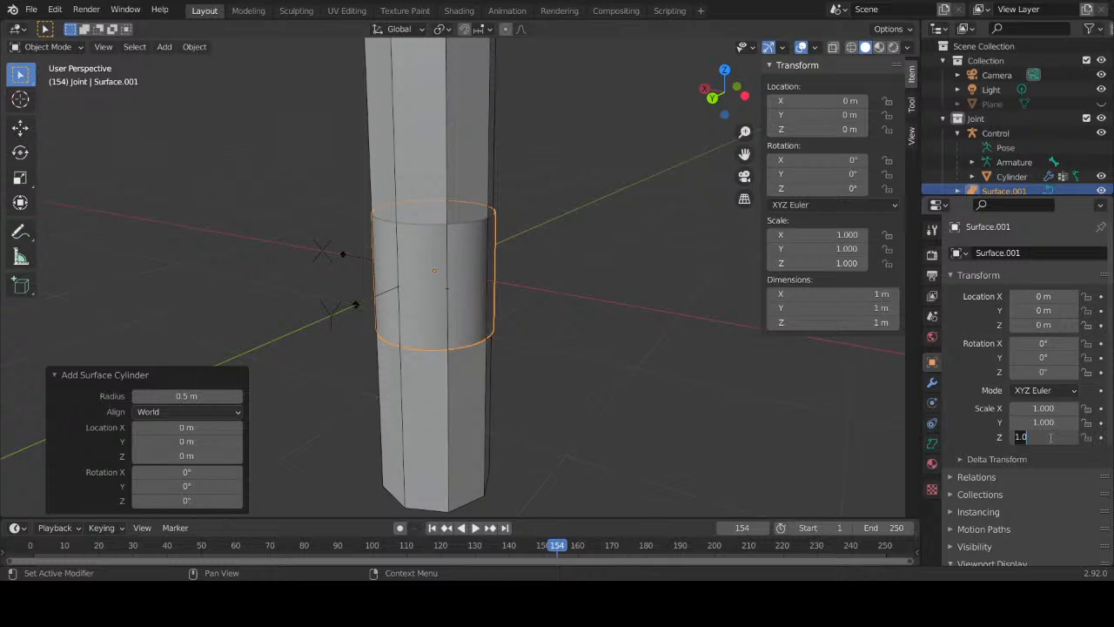
text(4)
key(Return)
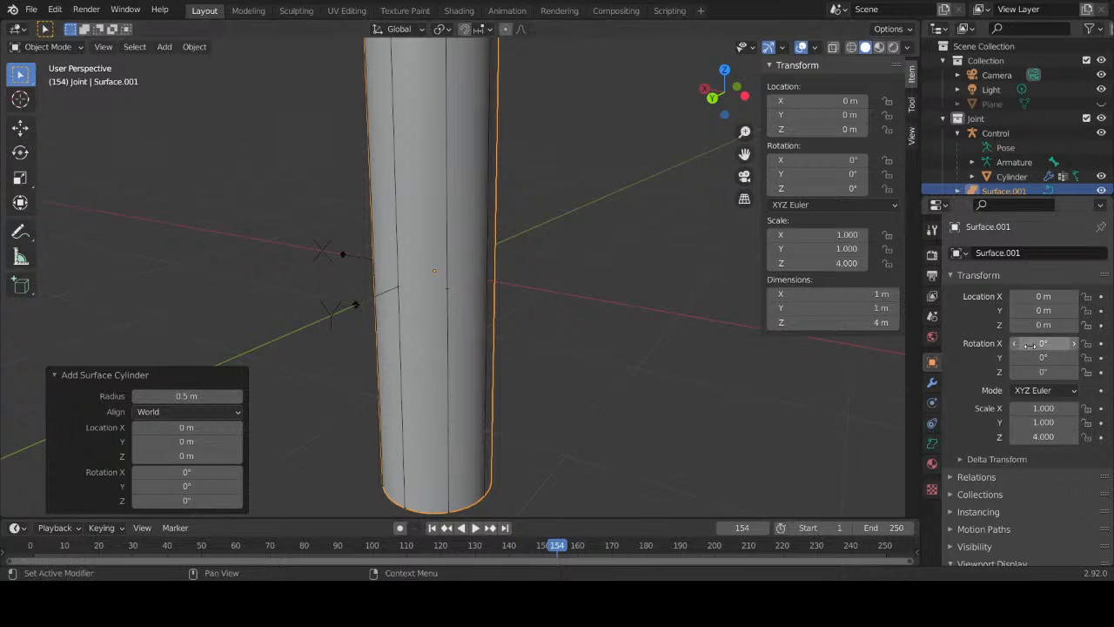
Step: Convert the surface cylinder to a mesh and show its mesh data properties
click(190, 47)
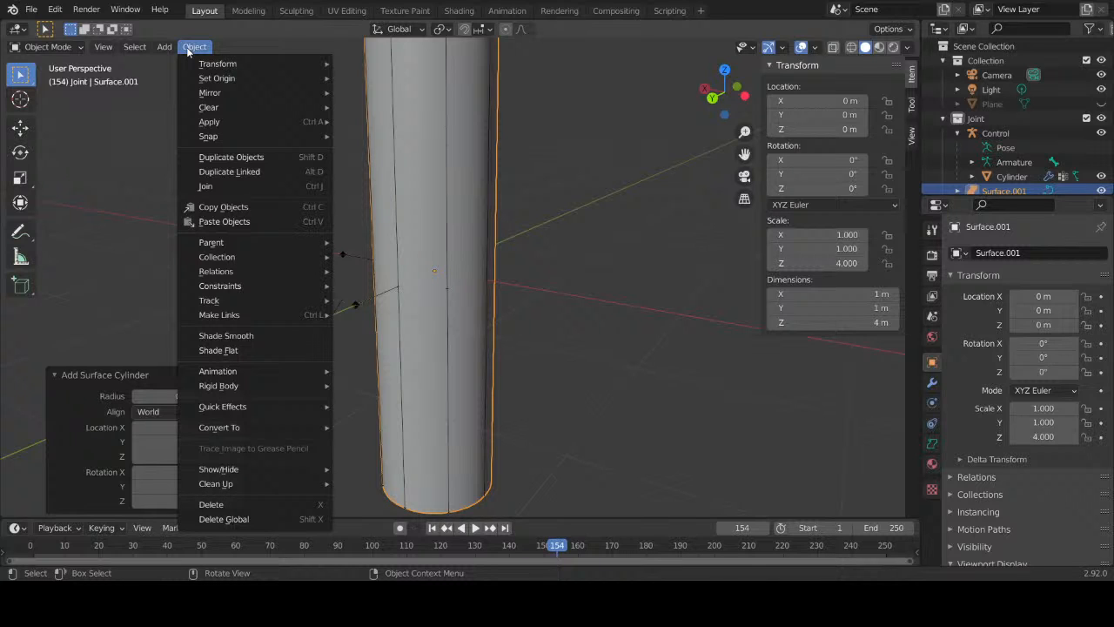
mouse_move(299, 430)
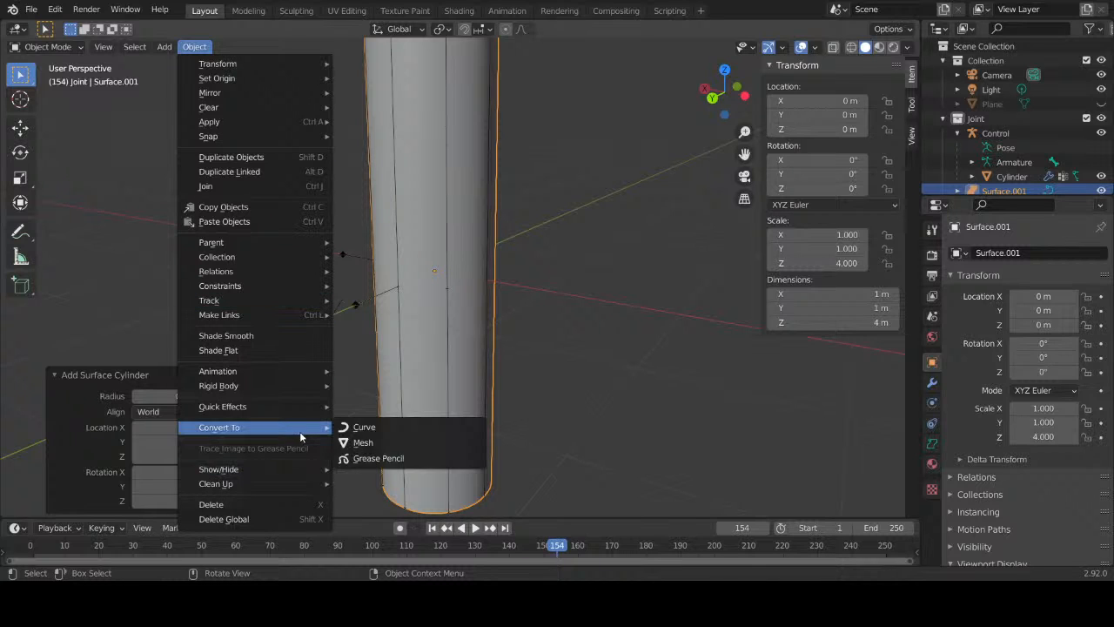
click(361, 443)
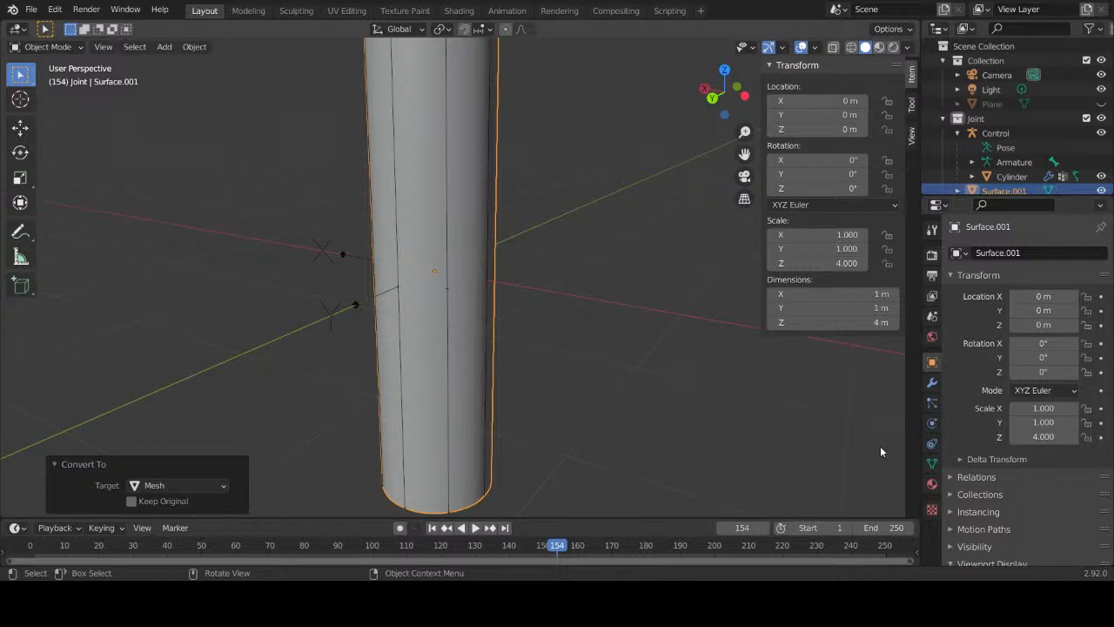
click(932, 465)
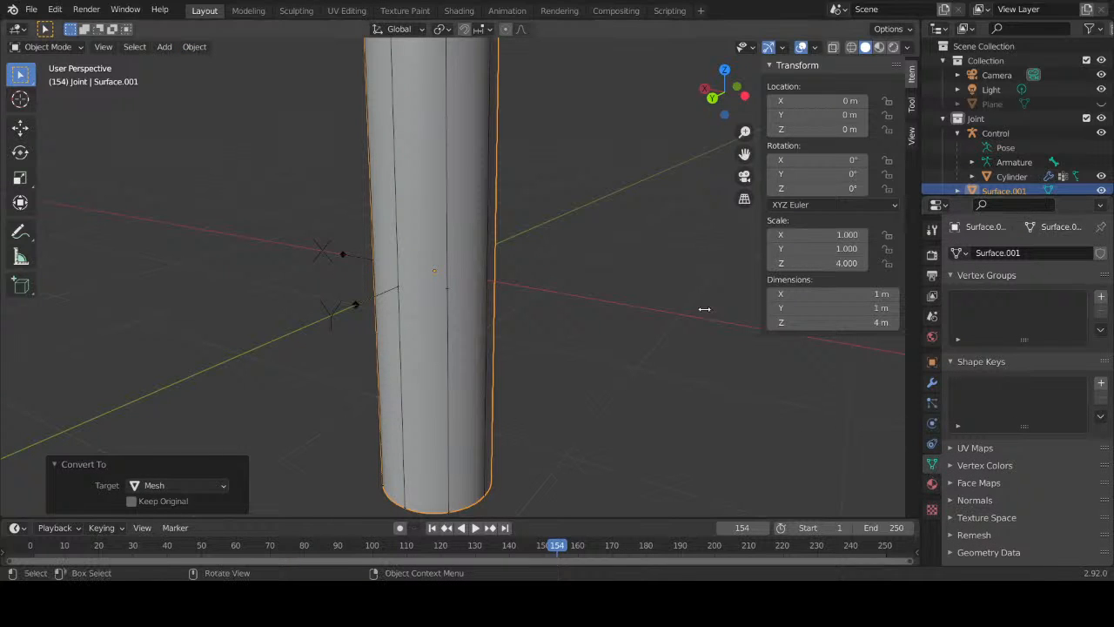
Step: Hide the Surface.001 mesh and select the Cylinder in the Joint collection
scroll(1079, 176, down, 2)
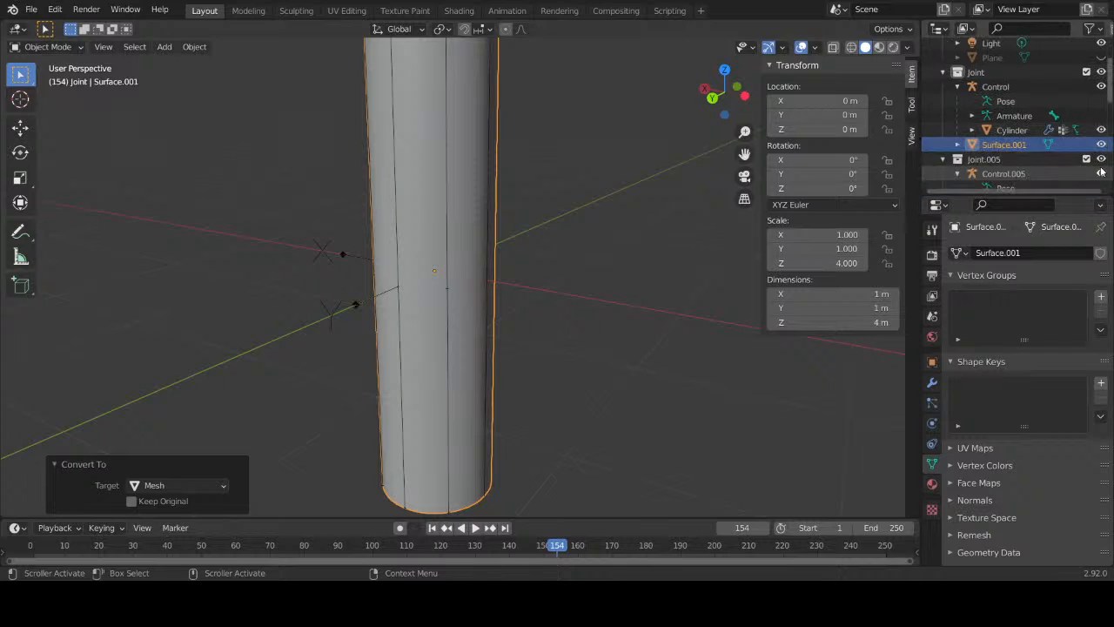
click(1101, 144)
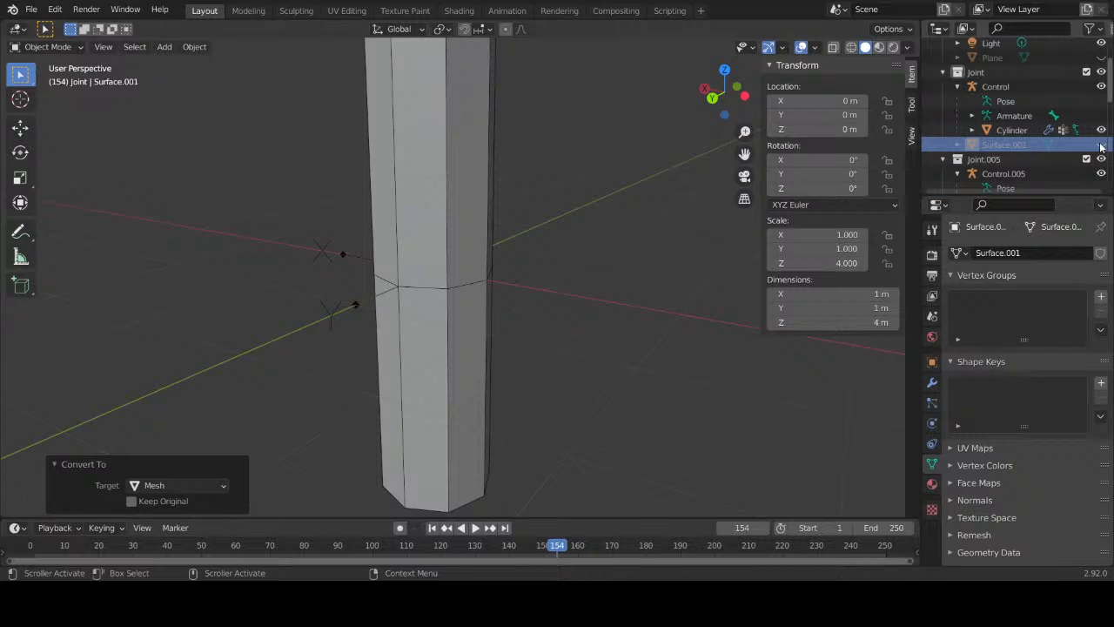
click(1012, 130)
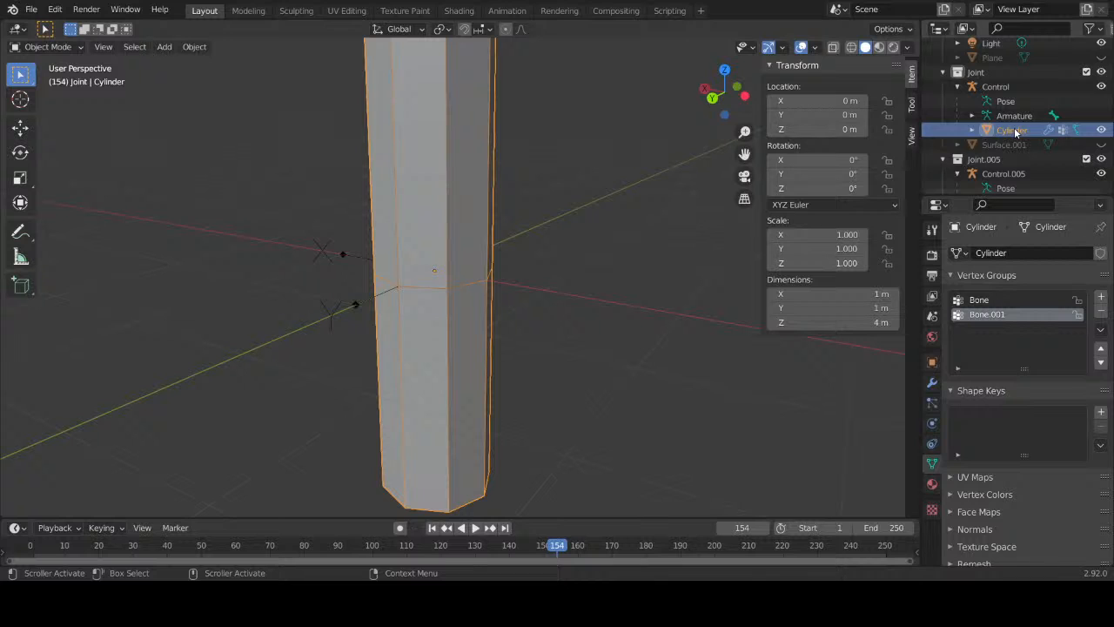
Step: Rename the Surface object in the Joint.004 collection to Surface.004
scroll(1012, 148, down, 4)
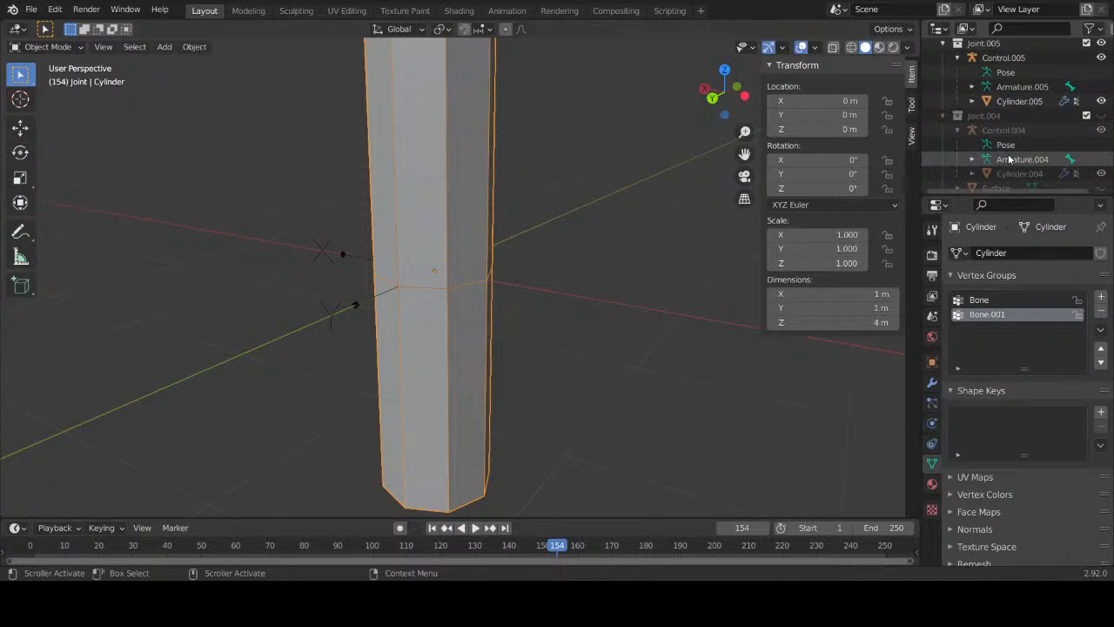
scroll(1009, 159, down, 2)
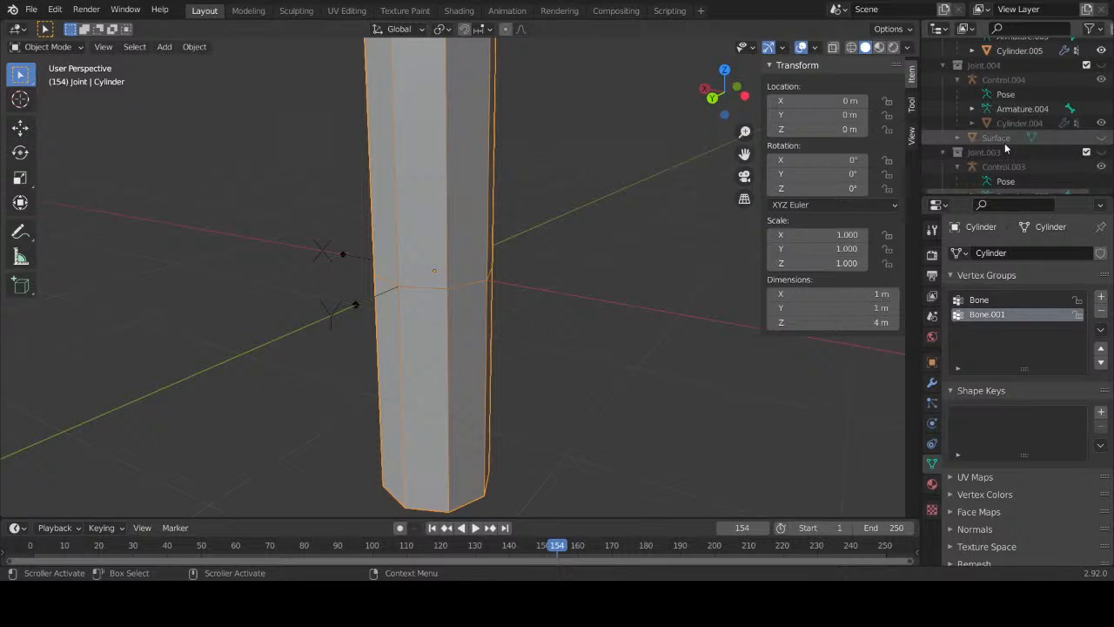
double_click(1004, 138)
scroll(1004, 137, down, 1)
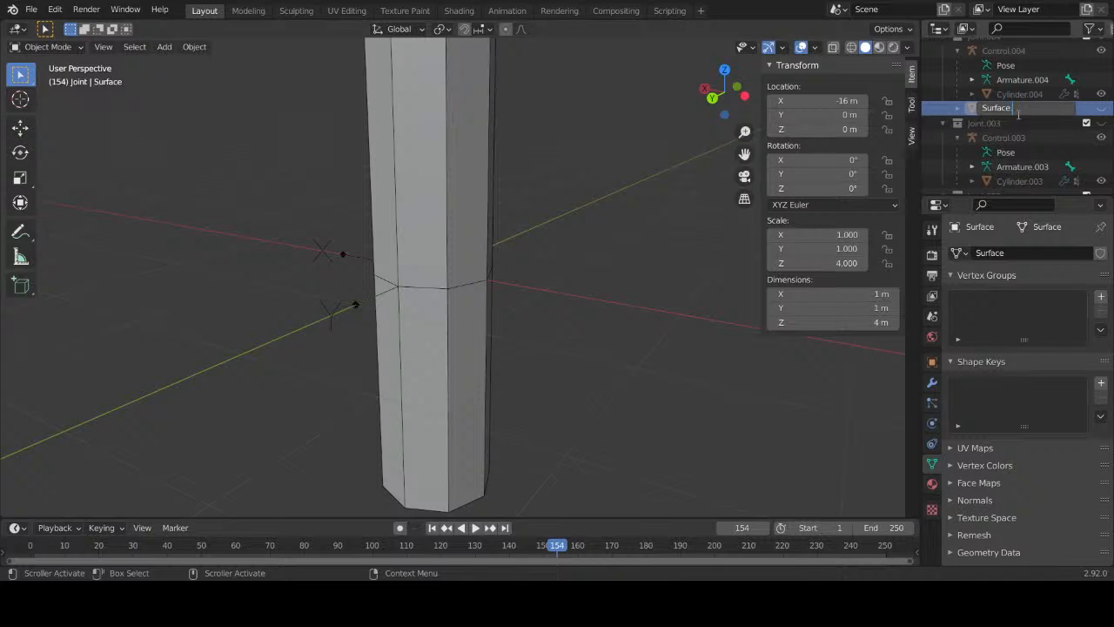
text(.004)
key(Return)
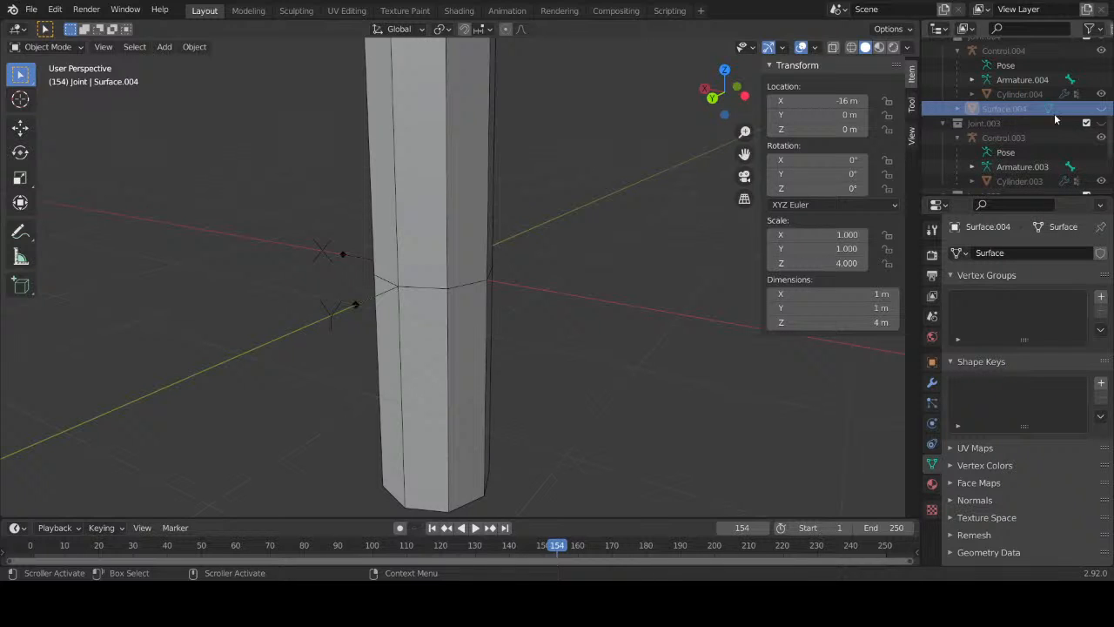
Step: Rename the Surface.001 object in the Joint collection to Surface
scroll(1059, 102, up, 4)
scroll(1059, 103, up, 3)
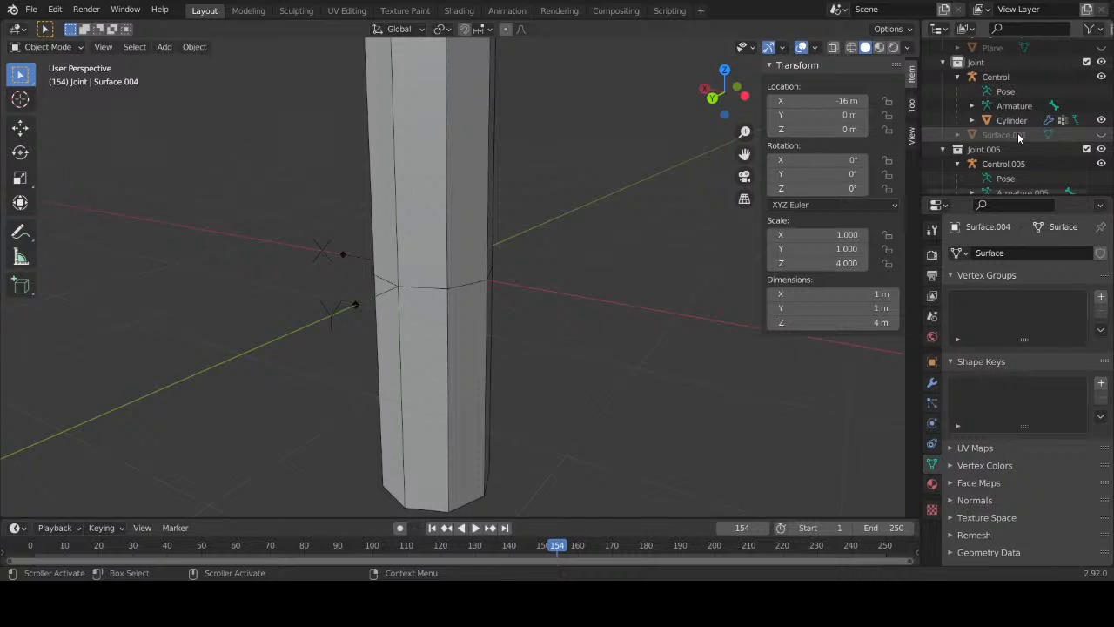
scroll(1017, 132, down, 1)
click(1023, 108)
double_click(1031, 108)
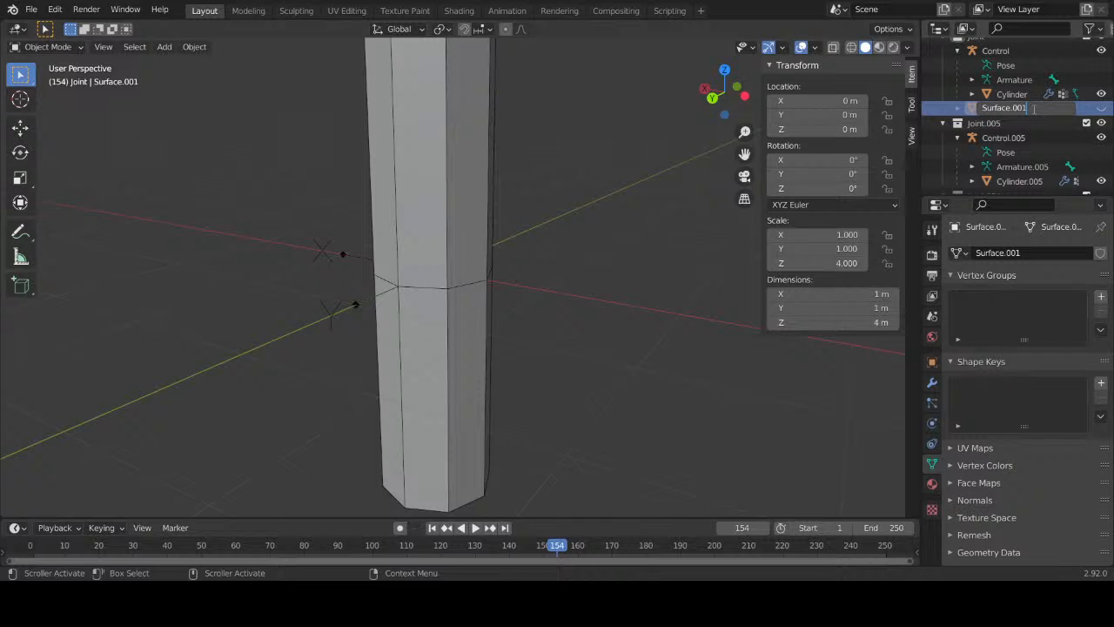
key(BackSpace)
key(BackSpace)
key(Return)
Step: Look through the objects in the joint collections, the Surface object's modifier settings and the cylinders in the scene
scroll(1031, 113, down, 3)
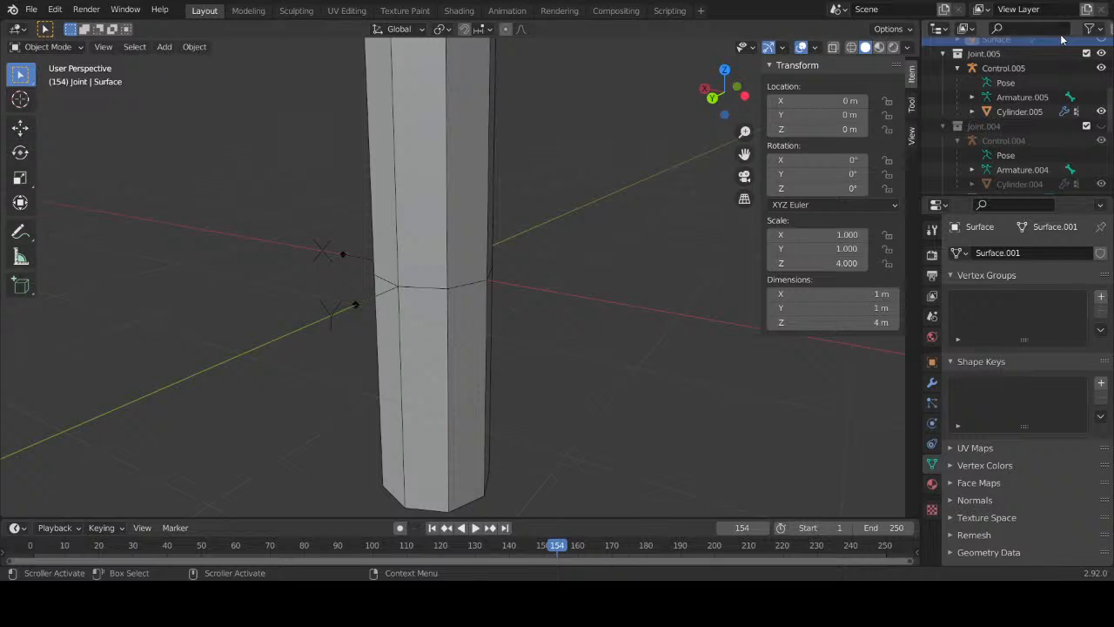
scroll(1039, 106, down, 6)
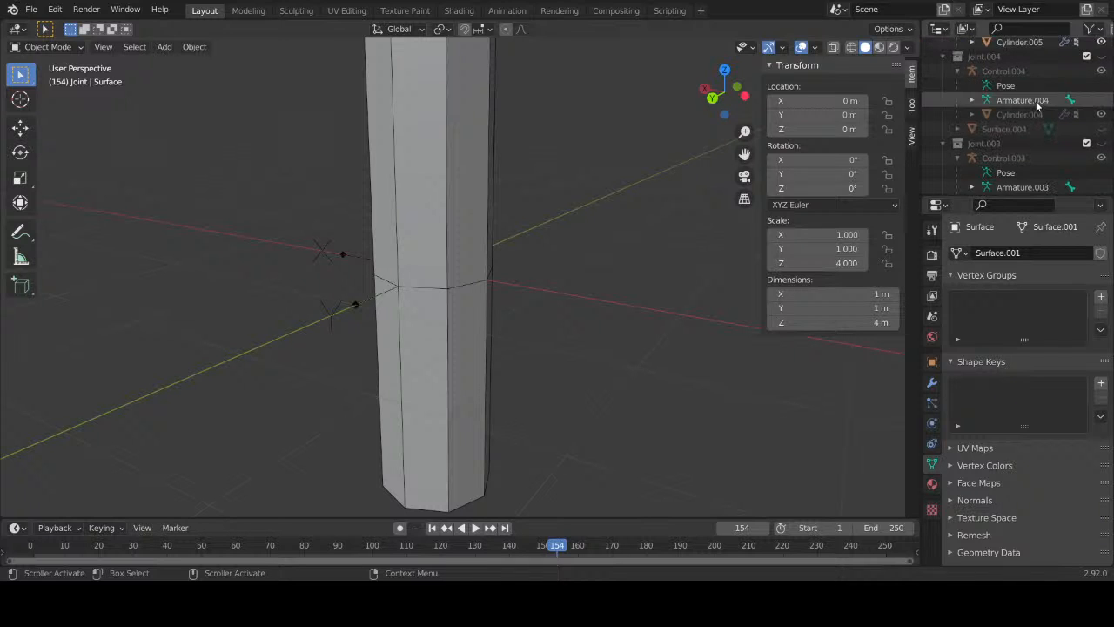
scroll(1035, 101, down, 2)
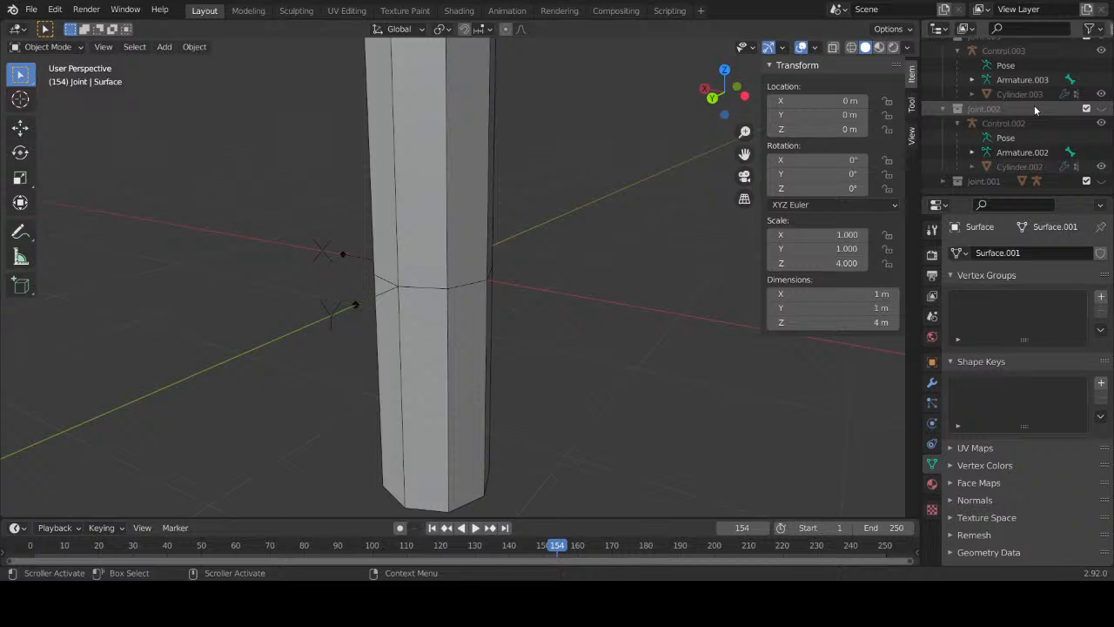
scroll(1034, 106, up, 5)
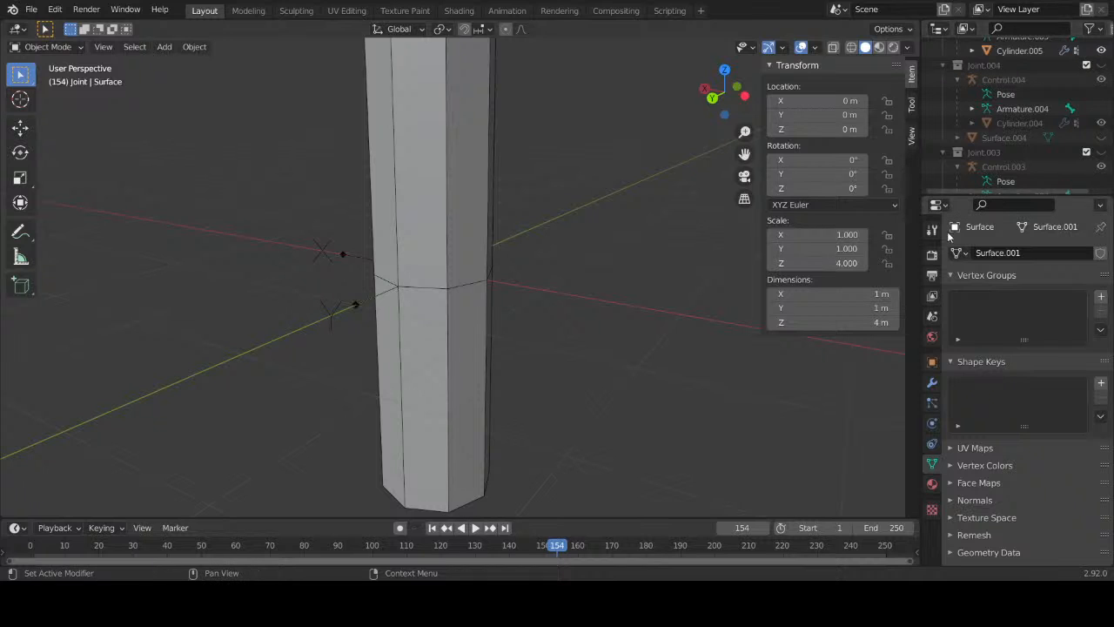
click(931, 382)
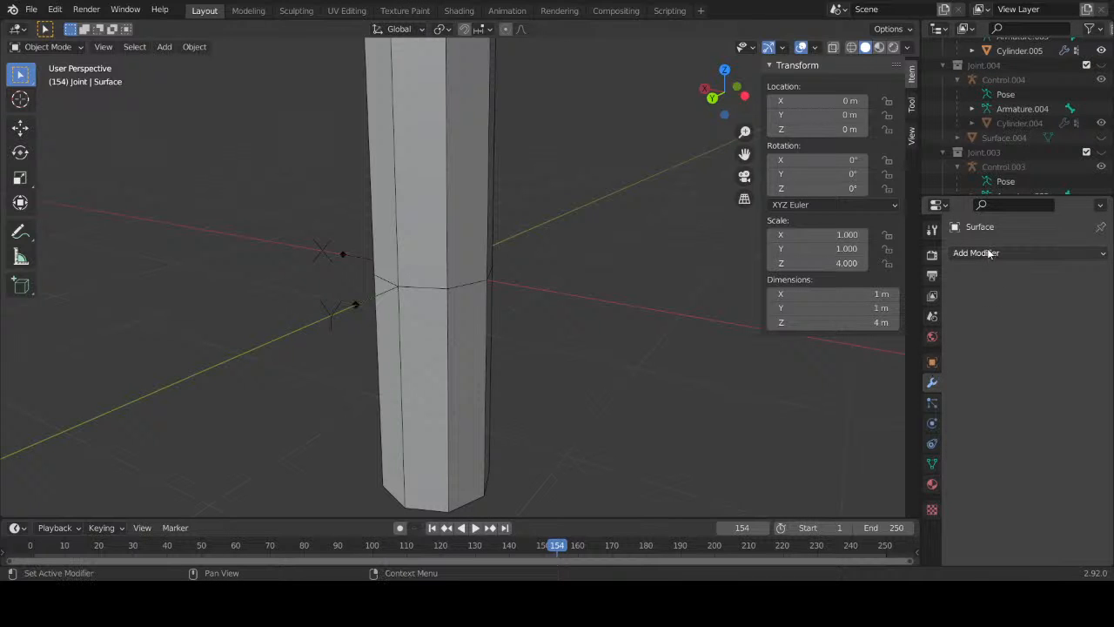
scroll(509, 246, down, 4)
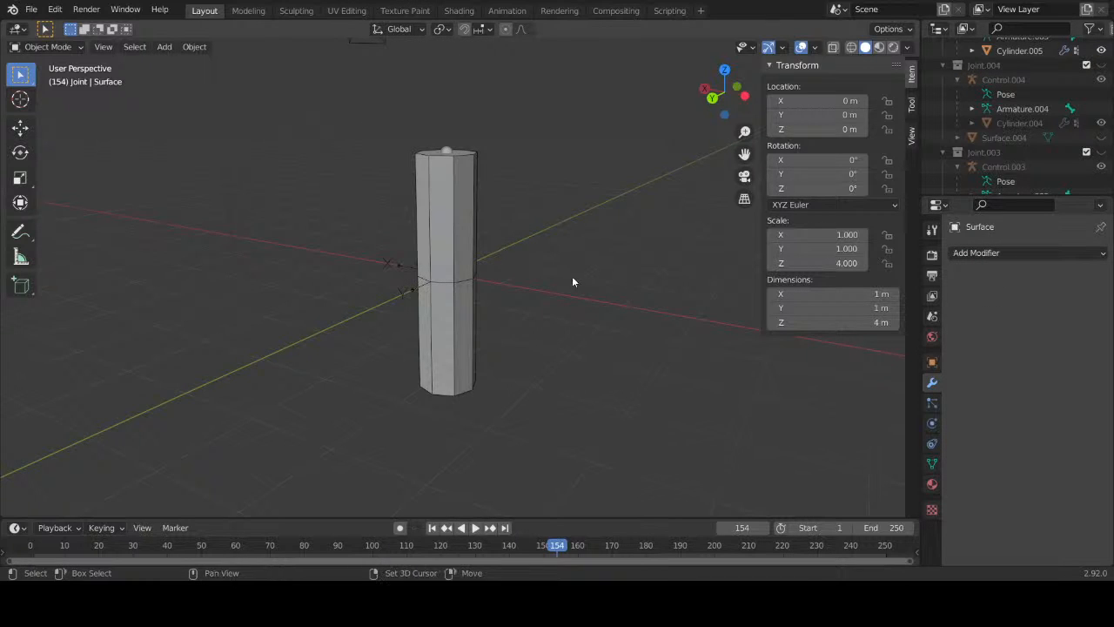
shift+middle_drag(572, 278, 416, 228)
scroll(417, 228, down, 8)
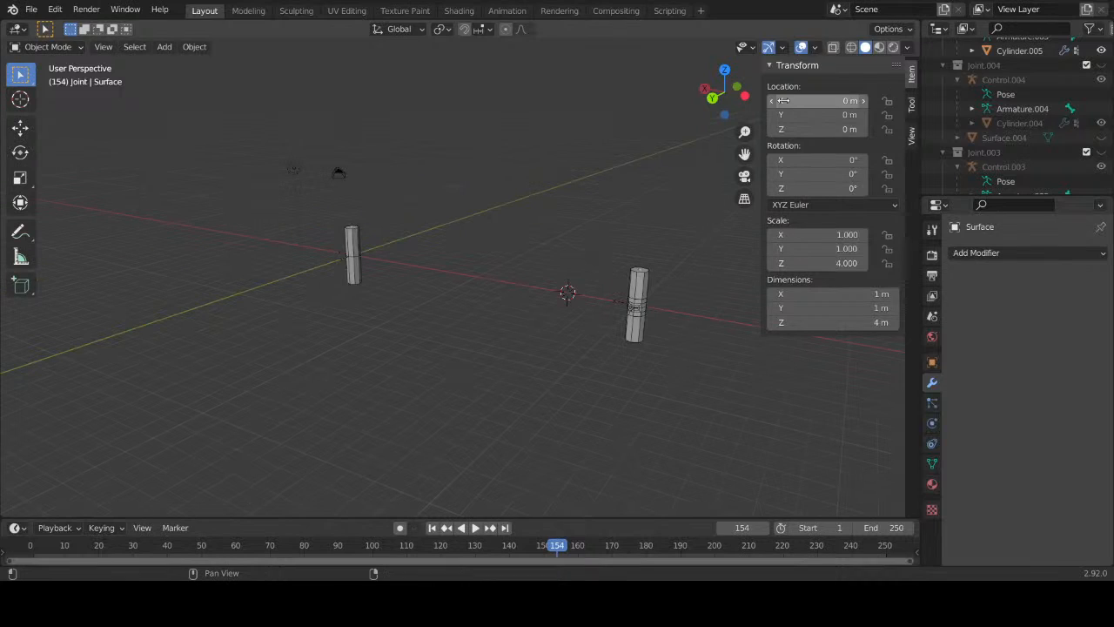
scroll(1035, 109, up, 2)
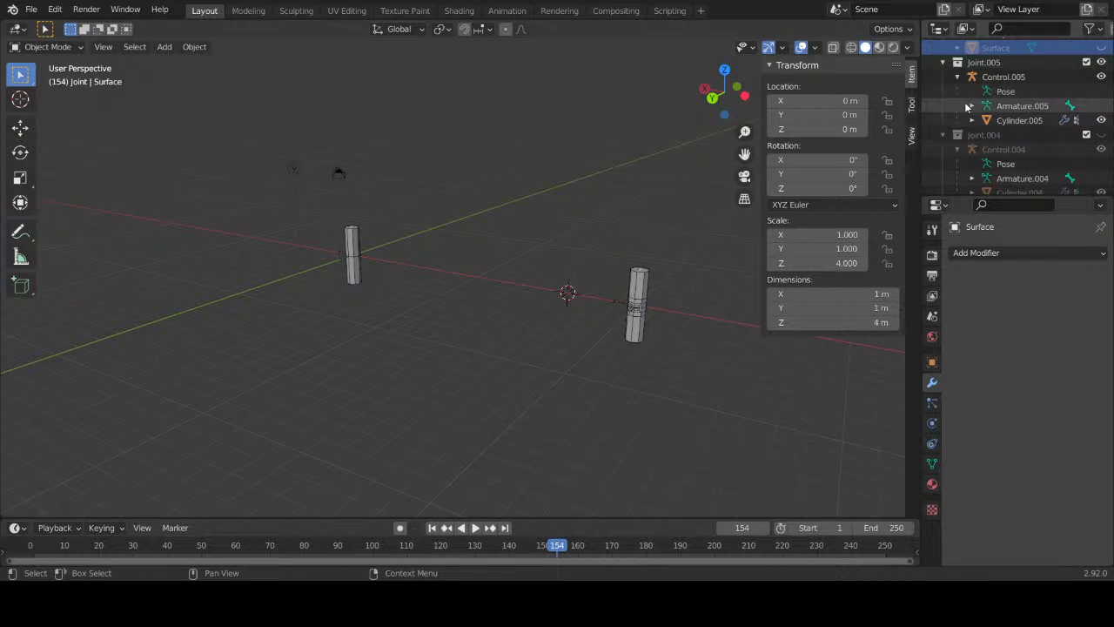
Step: Hide the Joint collection while keeping the Joint.005 collection shown
click(1101, 62)
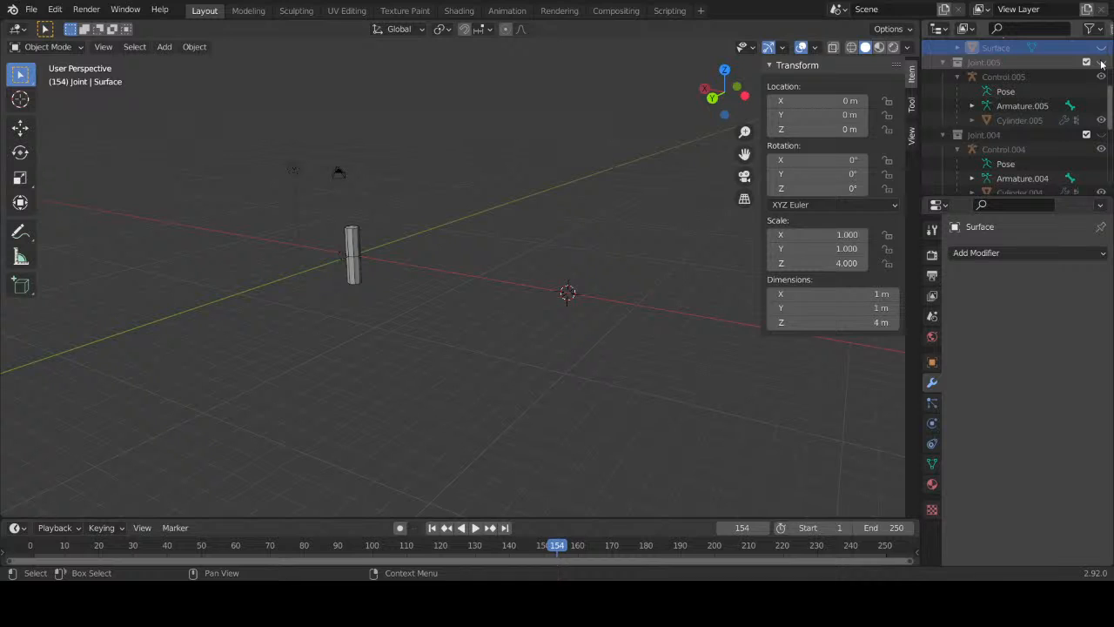
click(1101, 63)
scroll(1025, 92, up, 6)
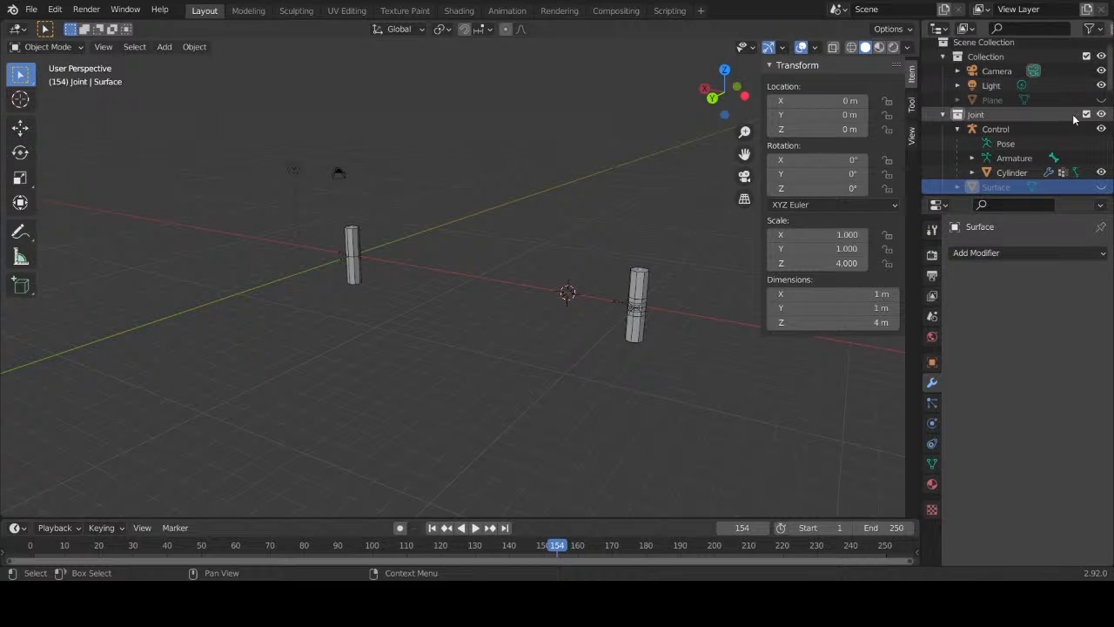
click(1100, 114)
Step: Add a NURBS cylinder surface to the Joint.005 collection and set its X location to -20 m
scroll(990, 119, down, 2)
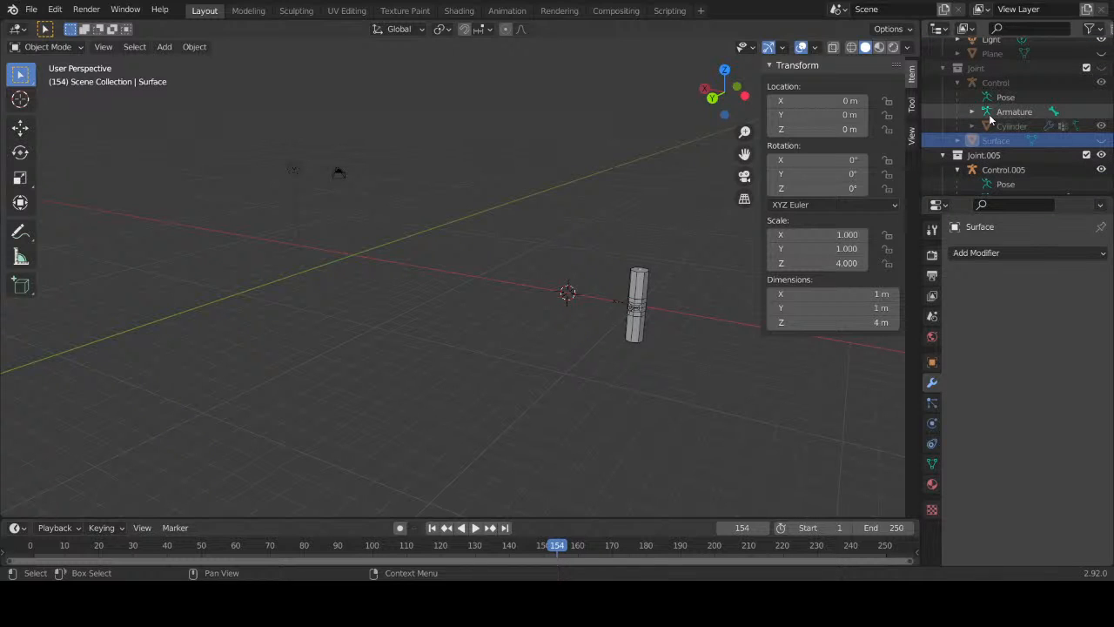
scroll(1010, 148, down, 4)
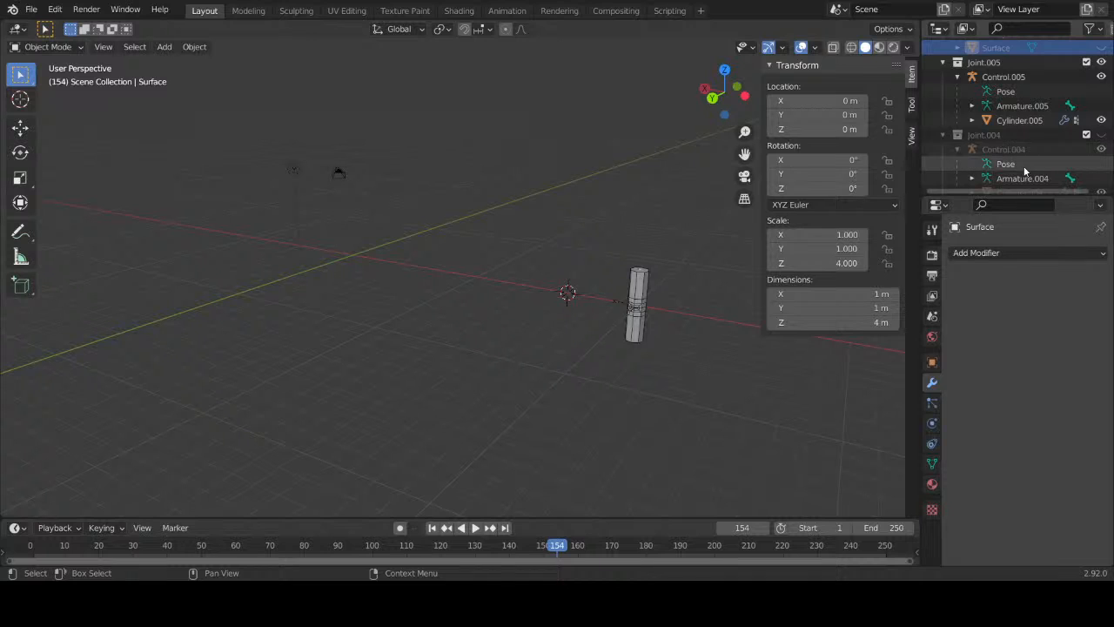
scroll(1024, 172, up, 1)
click(983, 86)
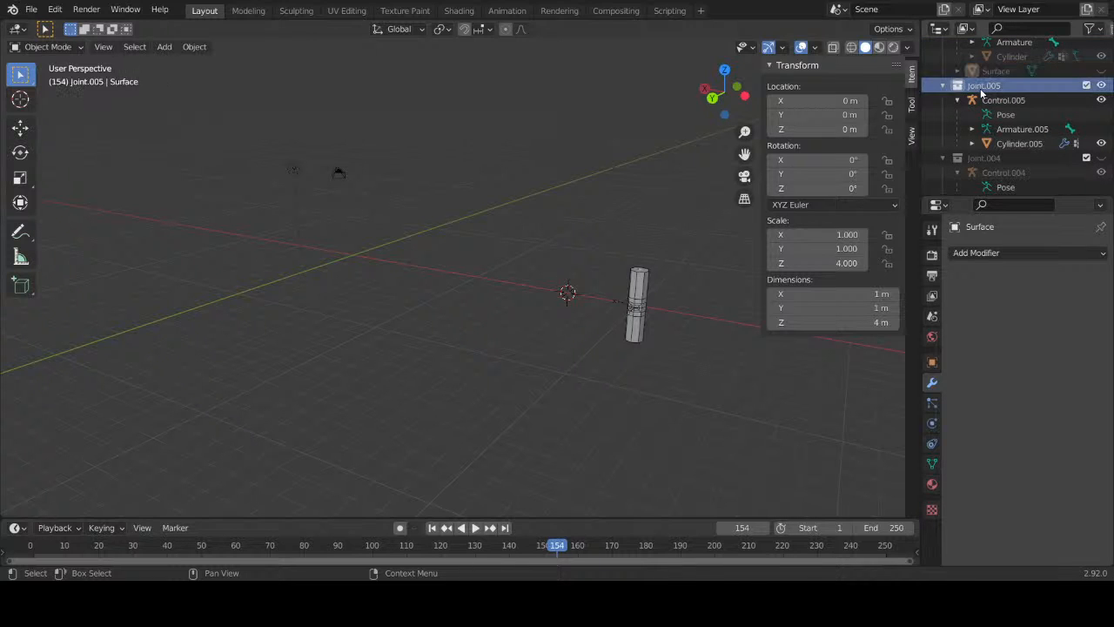
key(shift+a)
mouse_move(541, 195)
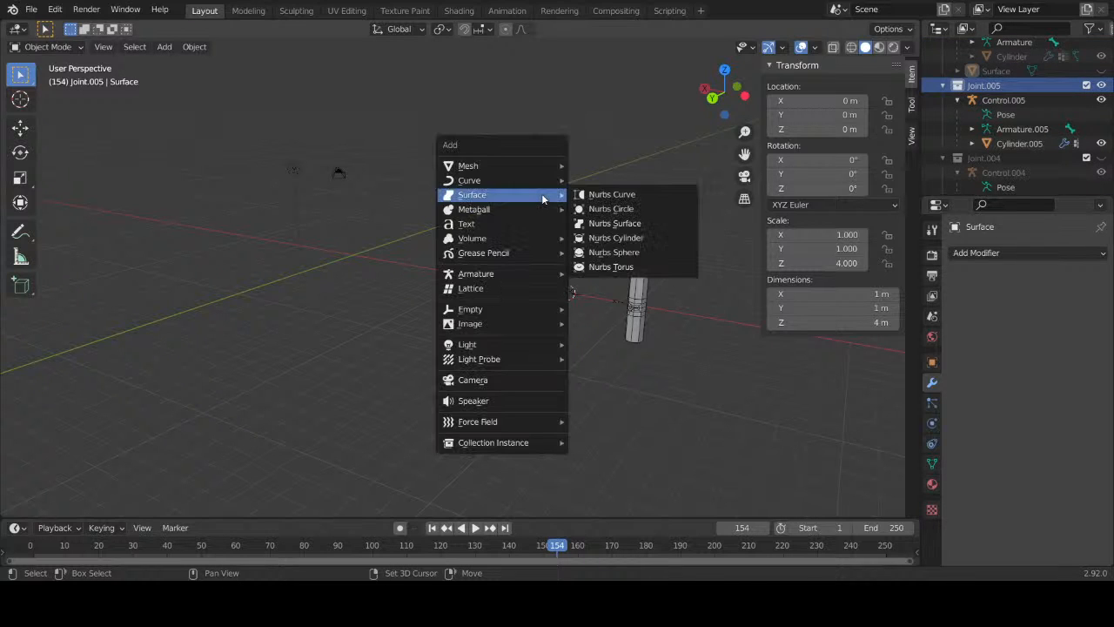
click(614, 235)
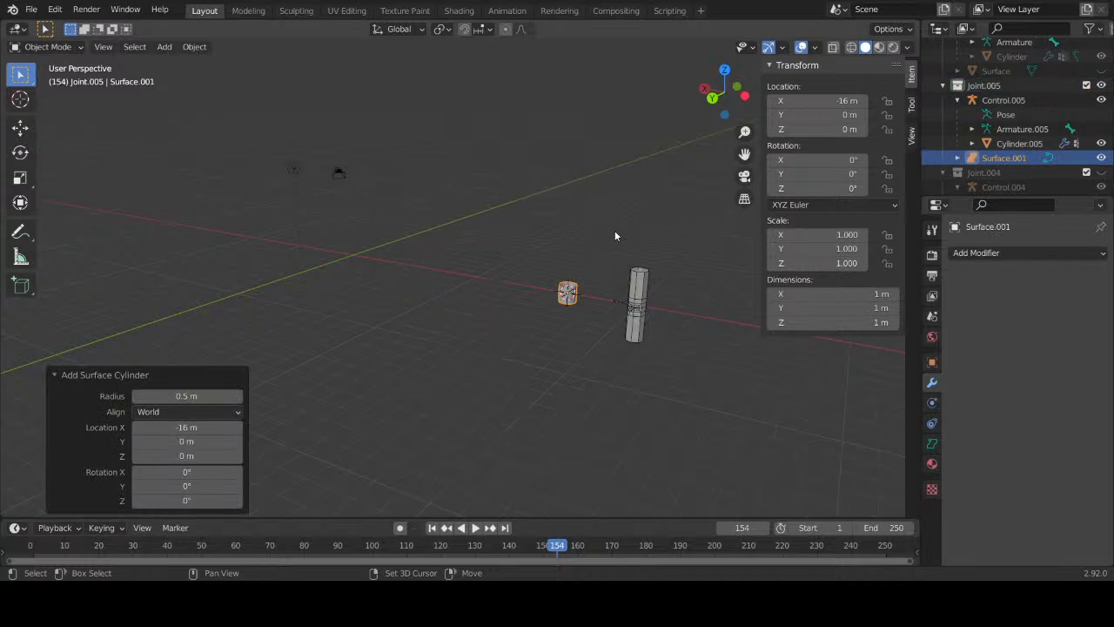
click(195, 427)
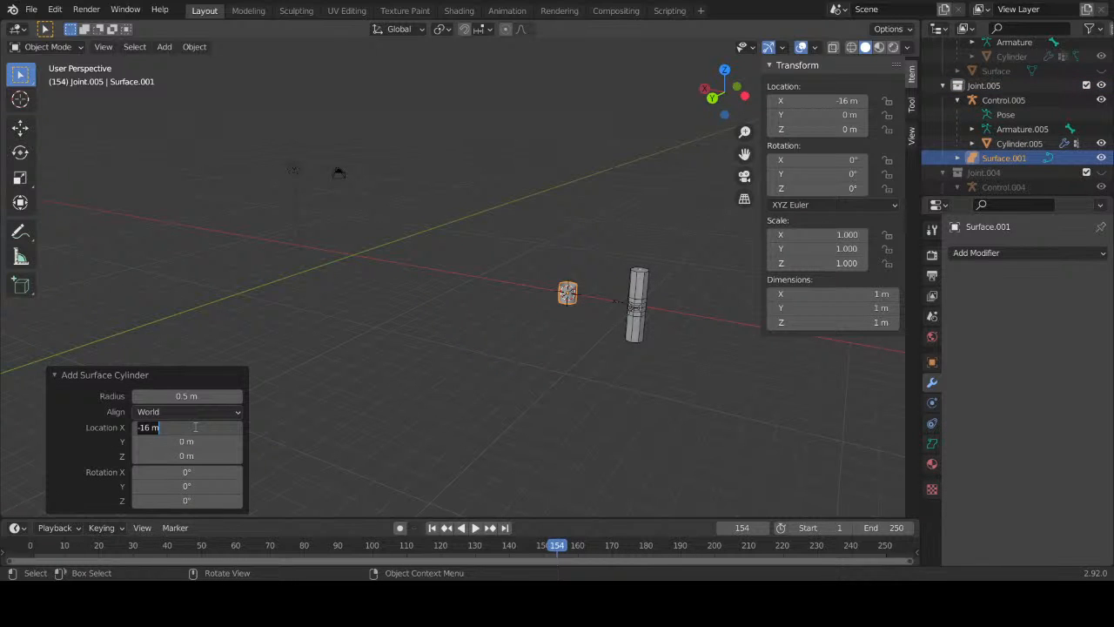
key(BackSpace)
text(-20)
key(Return)
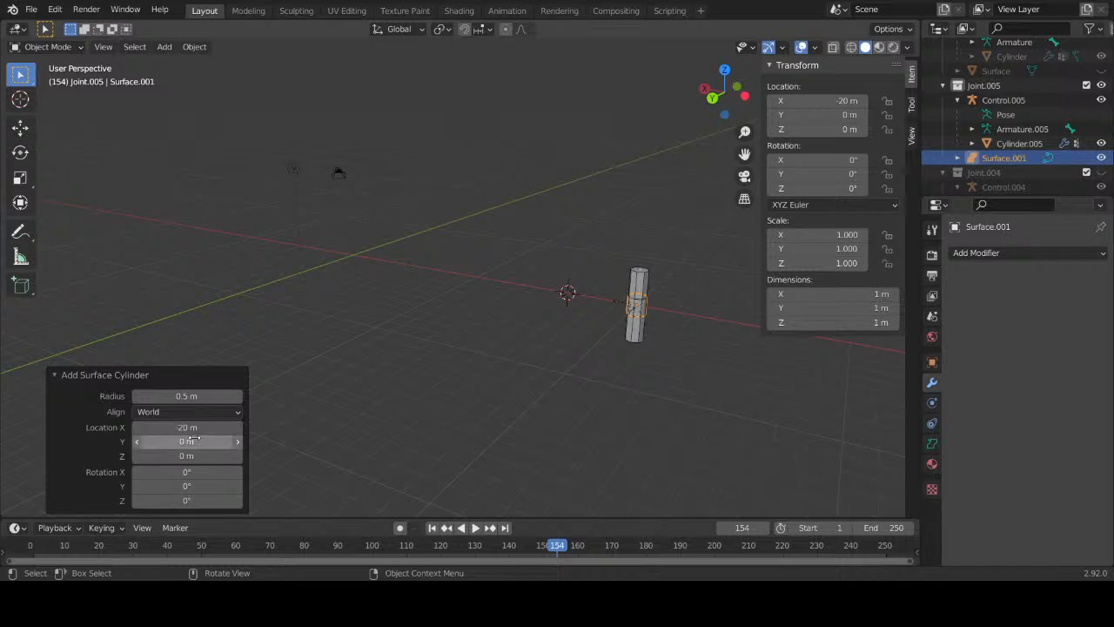
Step: Set the new surface cylinder's Z scale to 4 and frame it in the view
click(931, 362)
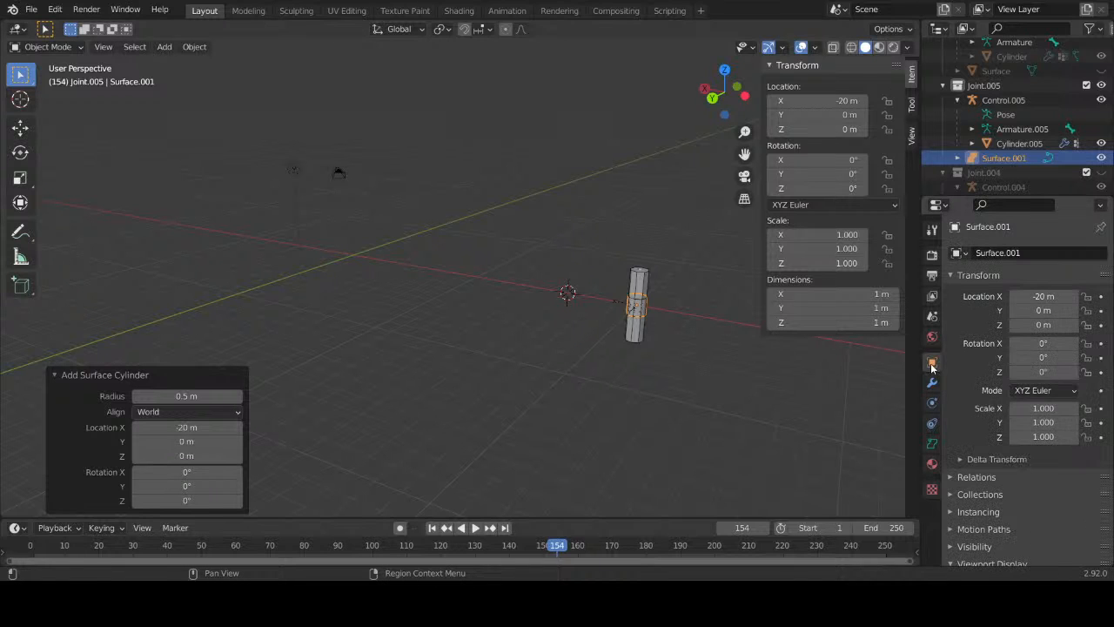
click(1049, 436)
text(4)
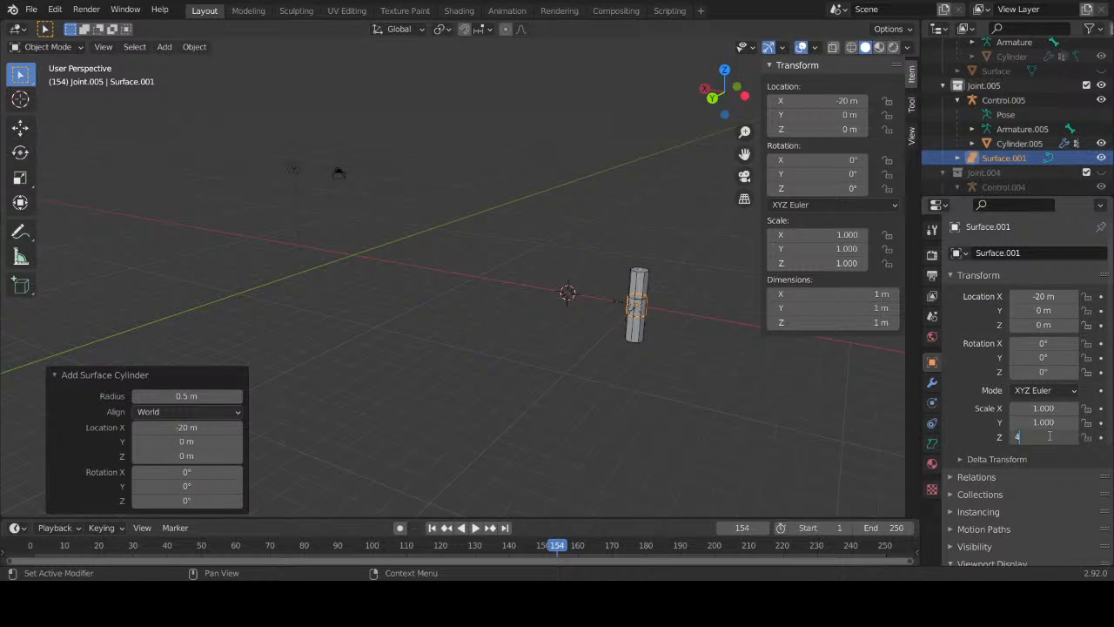
key(Return)
scroll(654, 344, up, 1)
key(KP_Decimal)
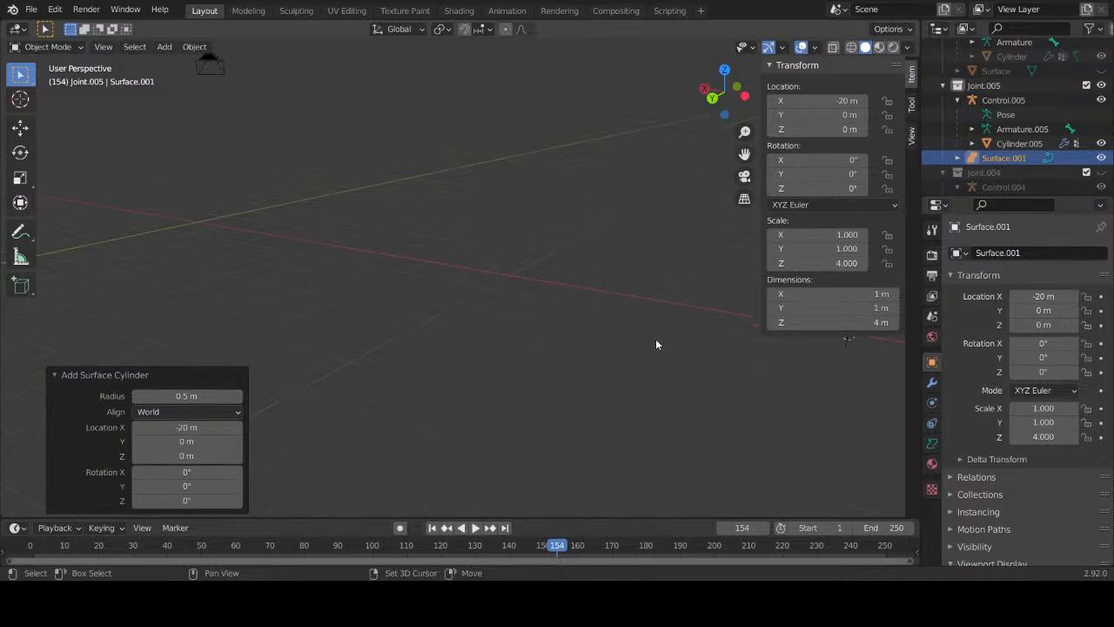
Step: Convert the surface cylinder in the Joint.005 collection to a mesh and hide it
click(193, 48)
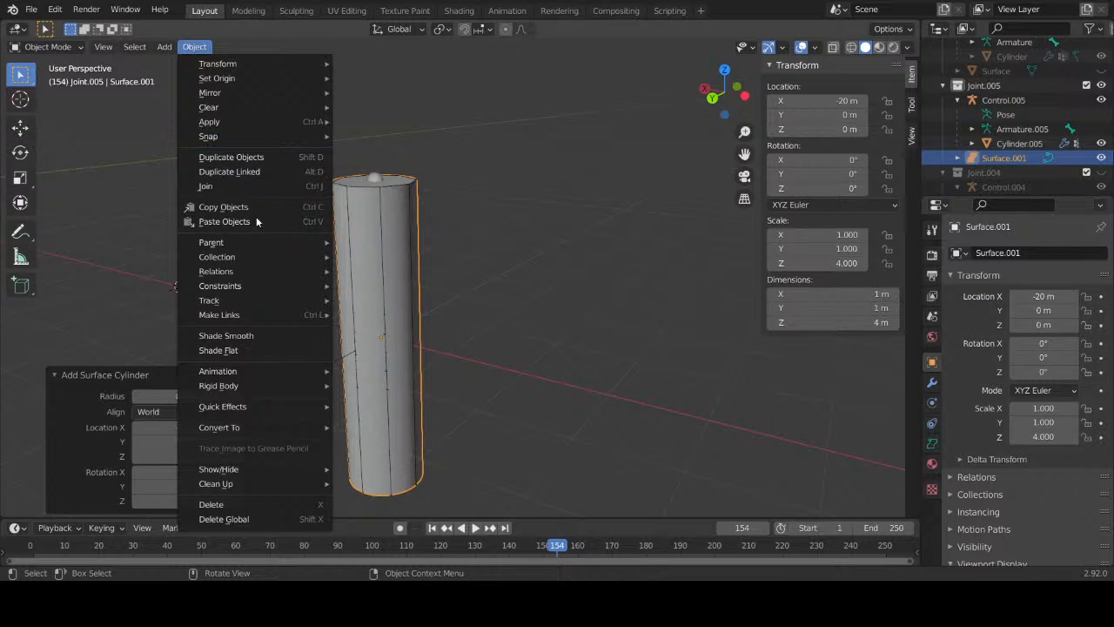
mouse_move(266, 261)
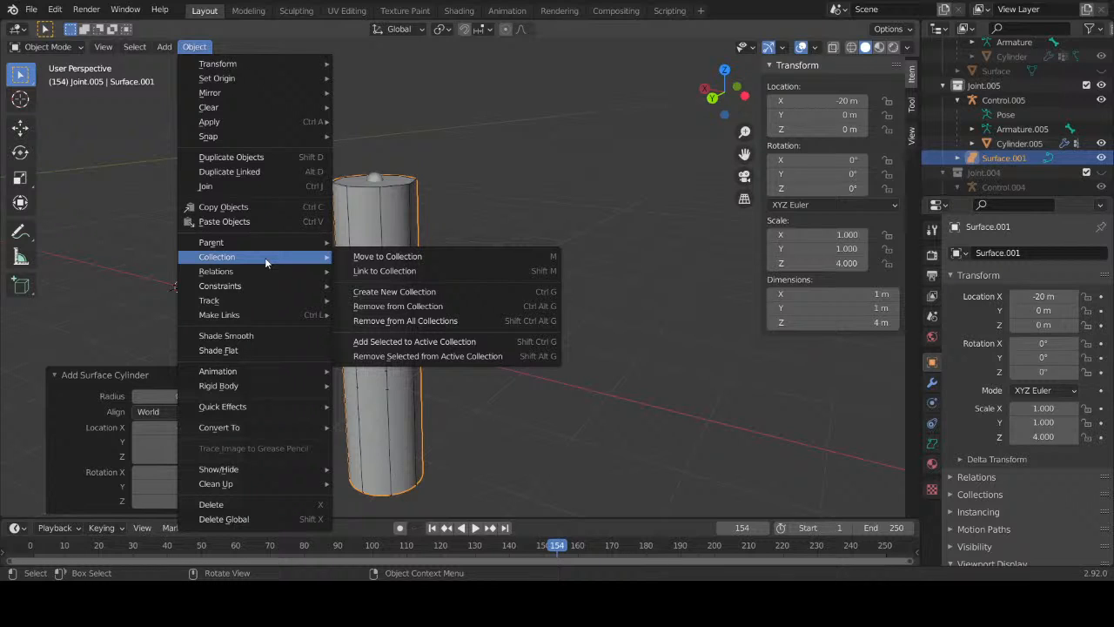
mouse_move(303, 428)
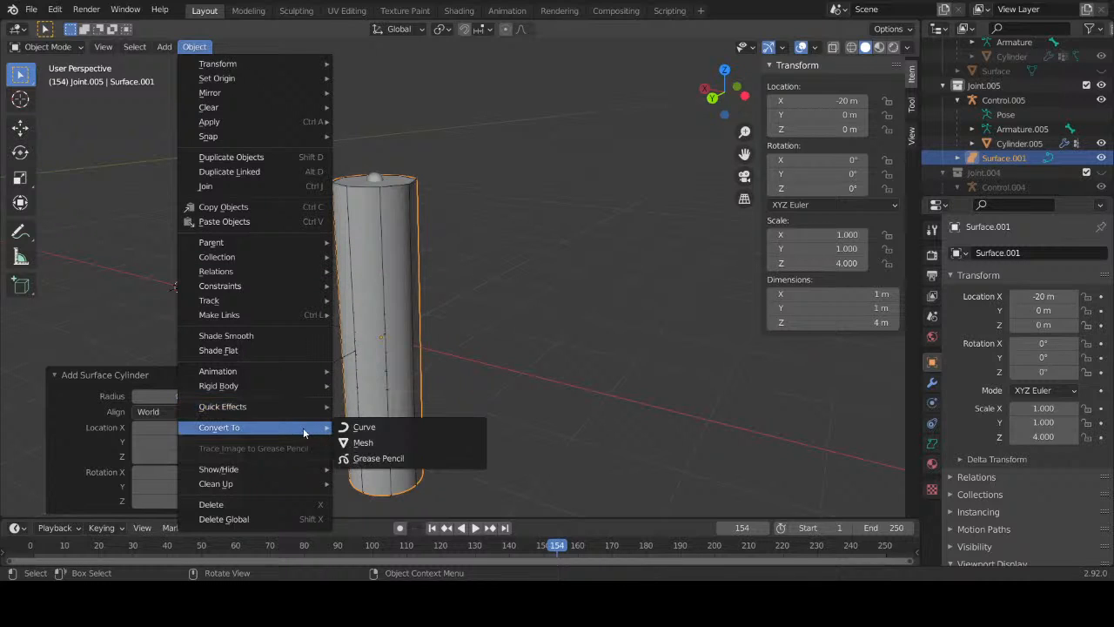
click(353, 442)
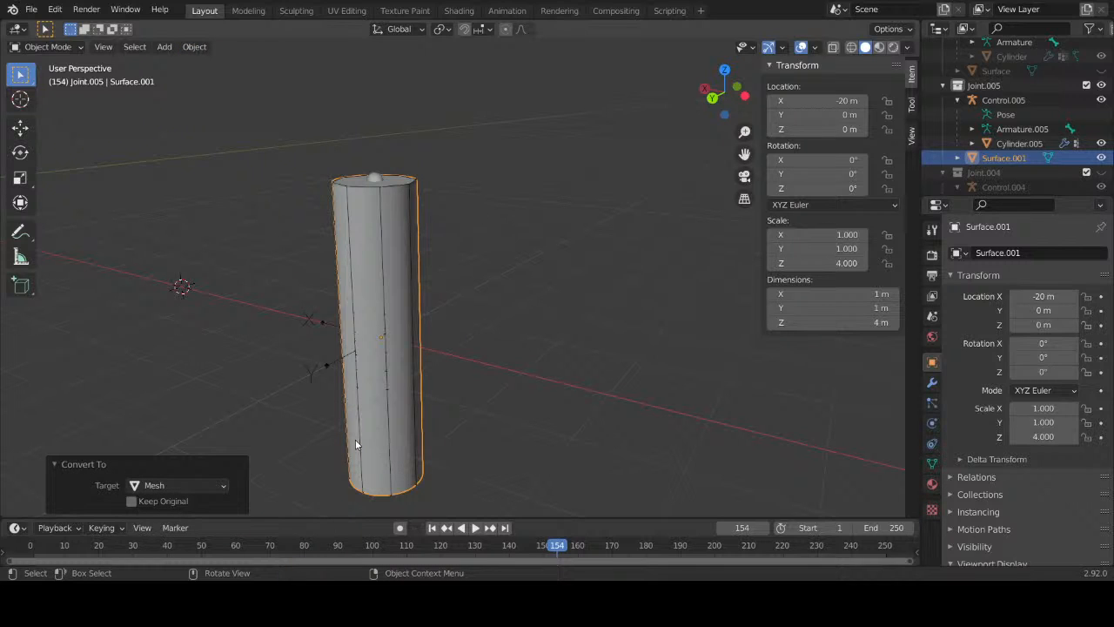
scroll(449, 389, up, 3)
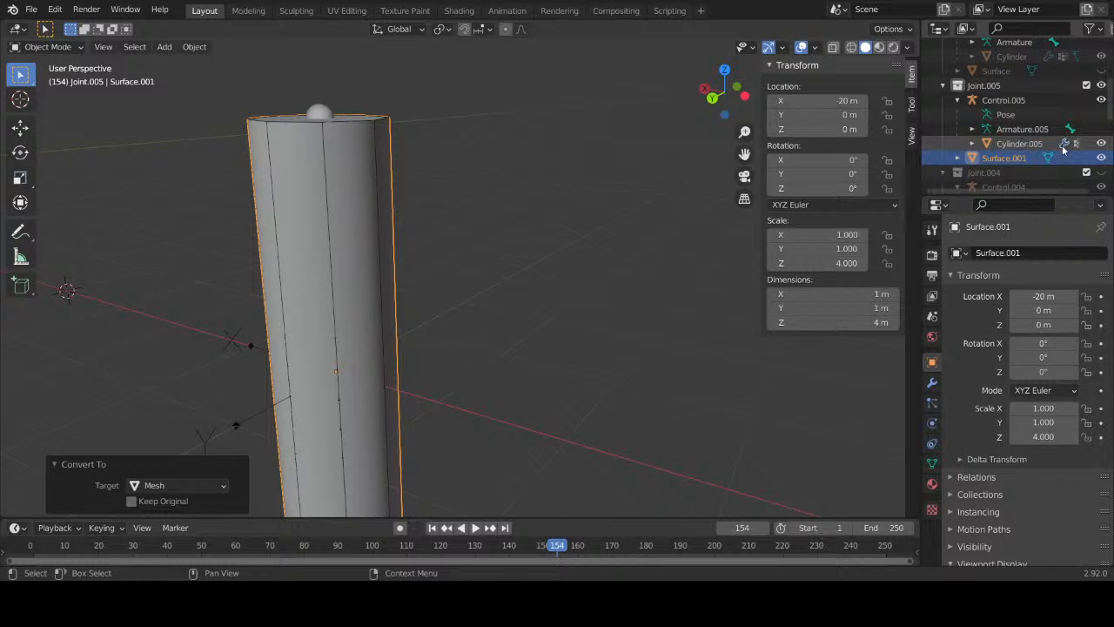
click(1100, 157)
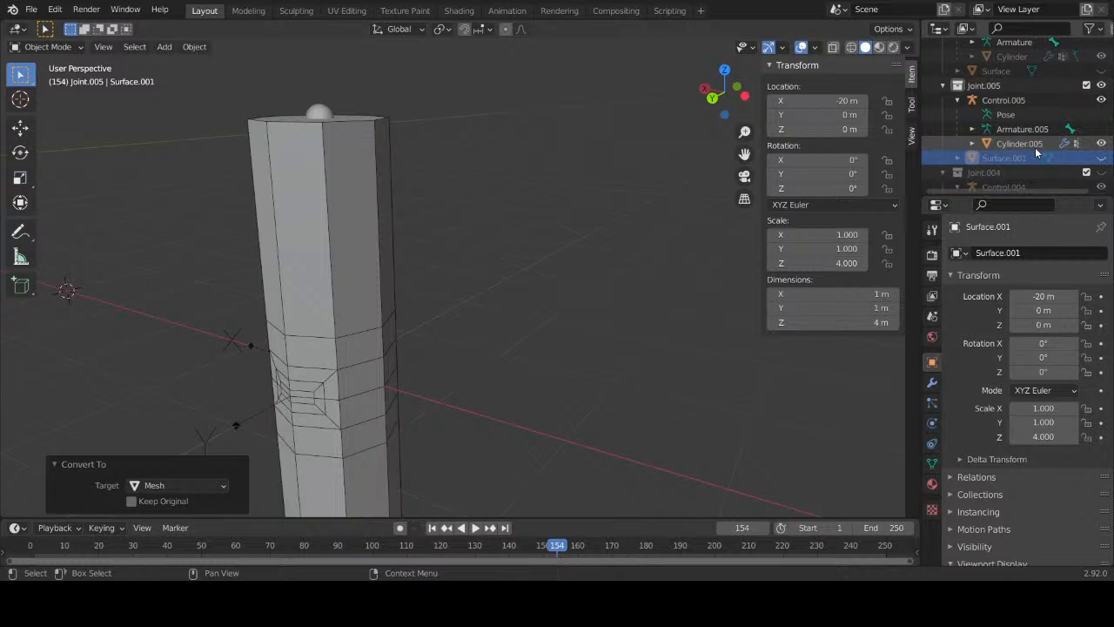
Step: Add a Shrinkwrap modifier to Cylinder.005 and place it above the Armature modifier
click(1034, 146)
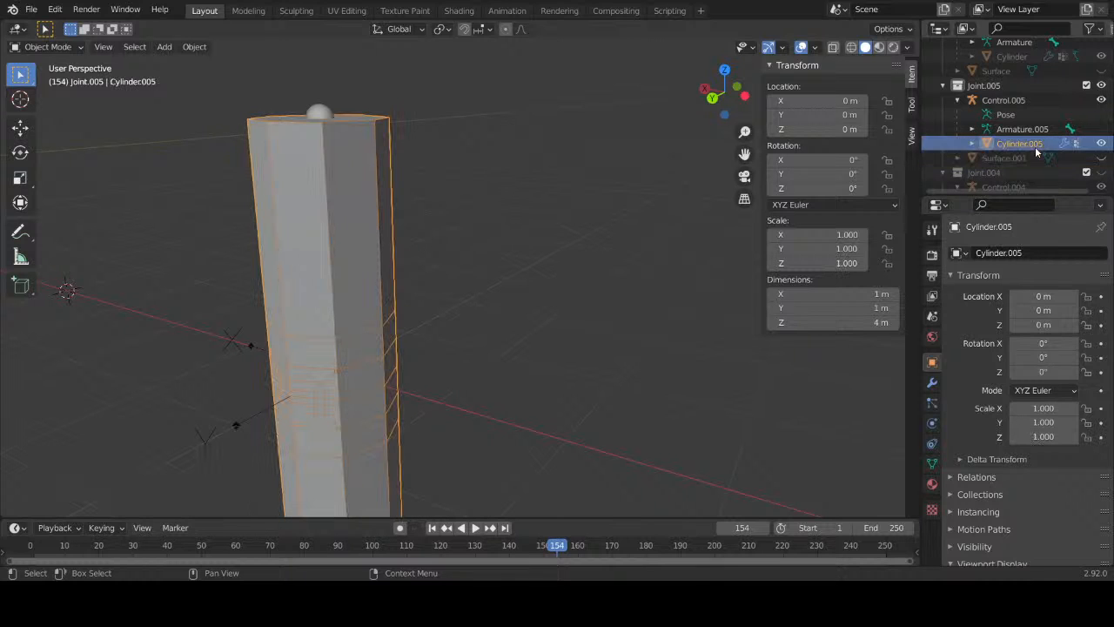
click(931, 384)
click(1001, 253)
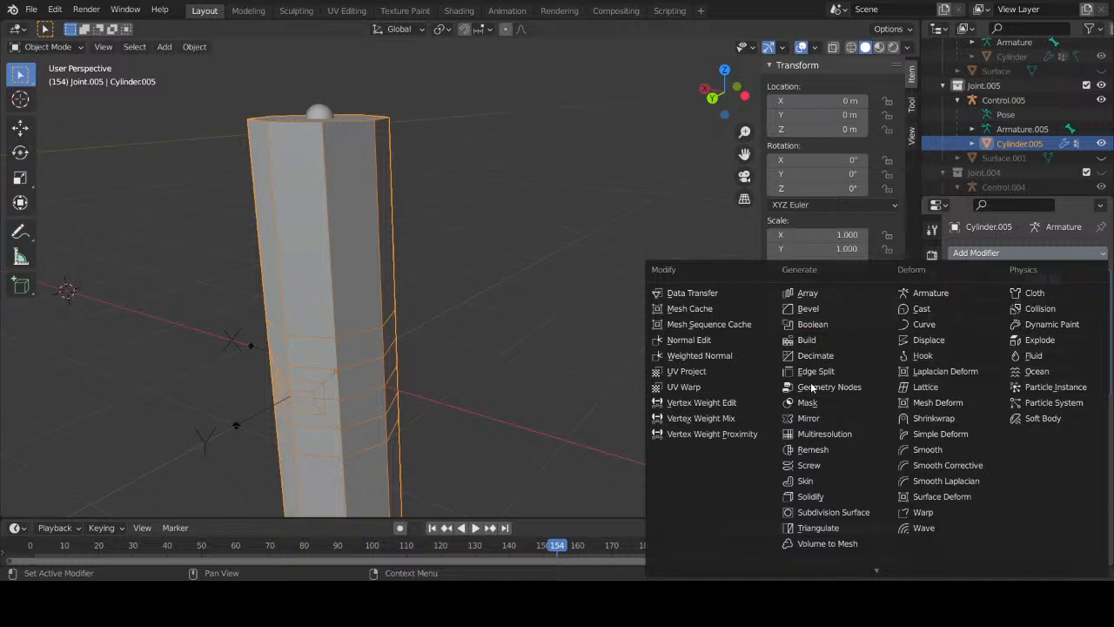
click(930, 418)
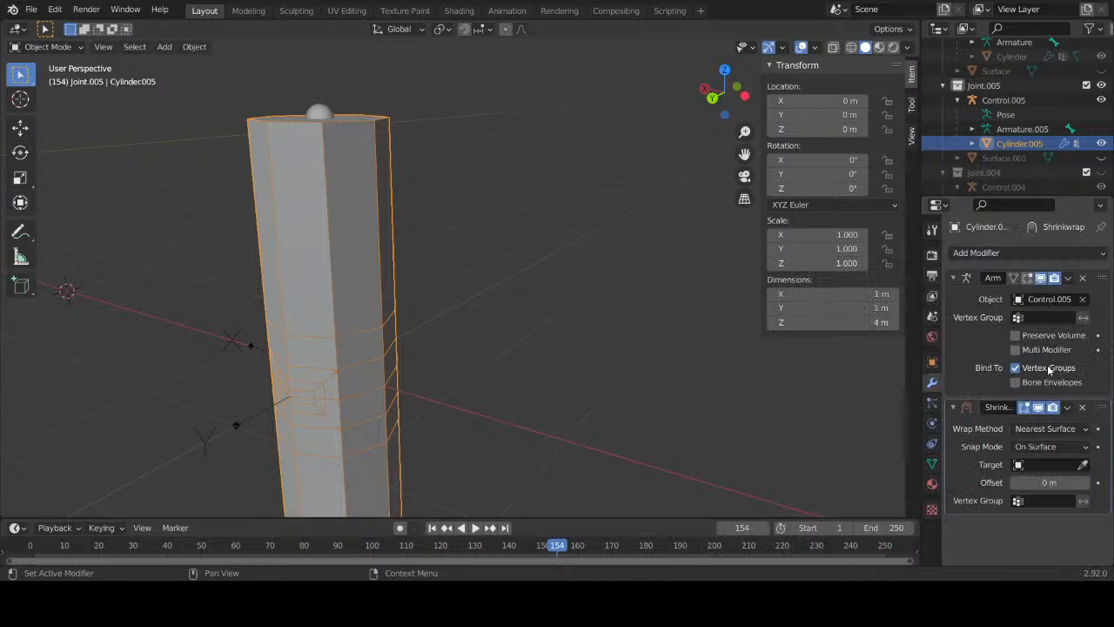
ctrl+click(1101, 409)
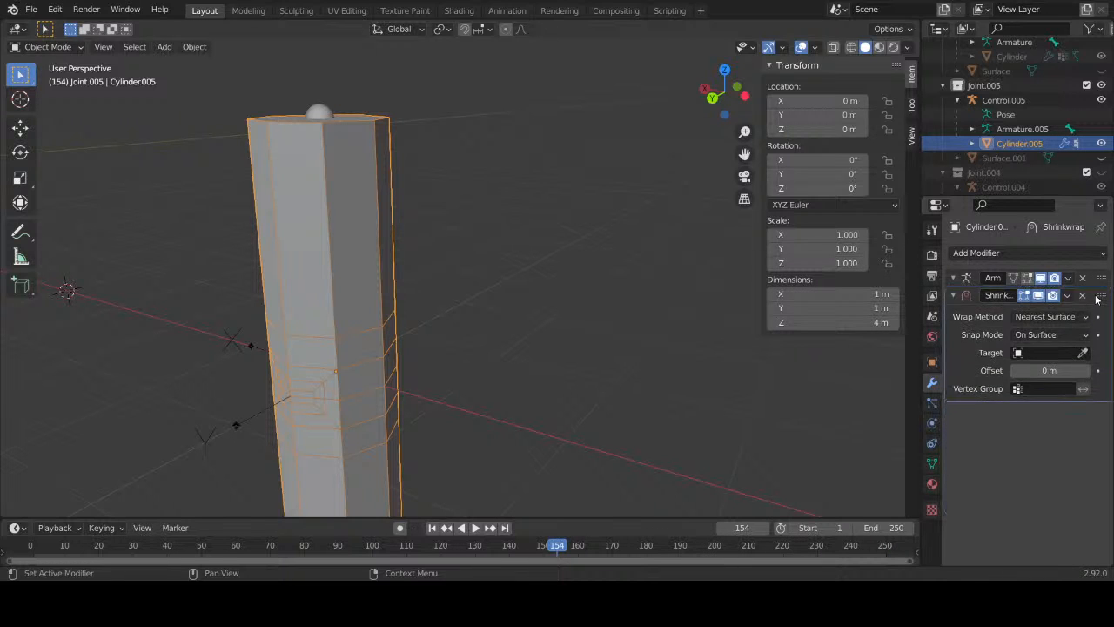
drag(1100, 297, 1093, 281)
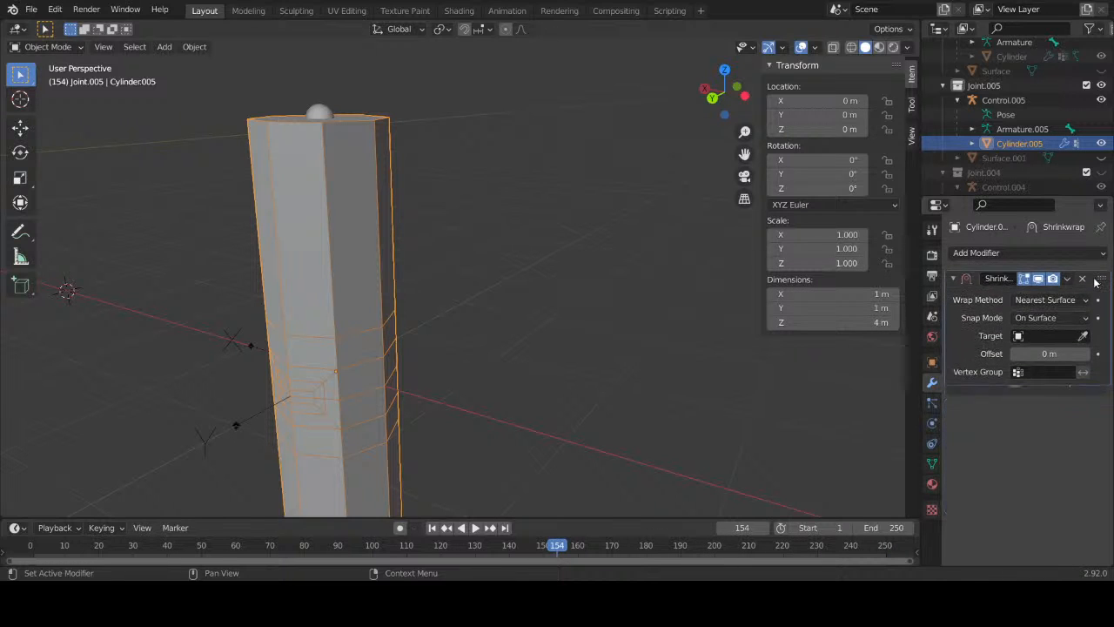
Step: Try Surface.004 as the target of Cylinder.005's Shrinkwrap modifier and check the mesh
click(1028, 336)
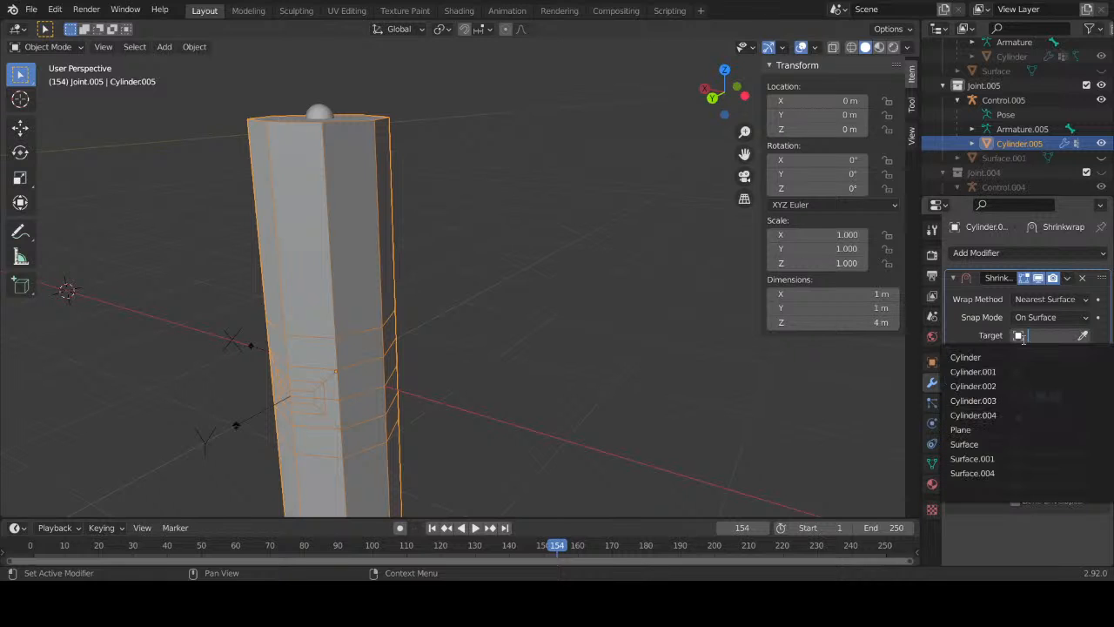
click(982, 475)
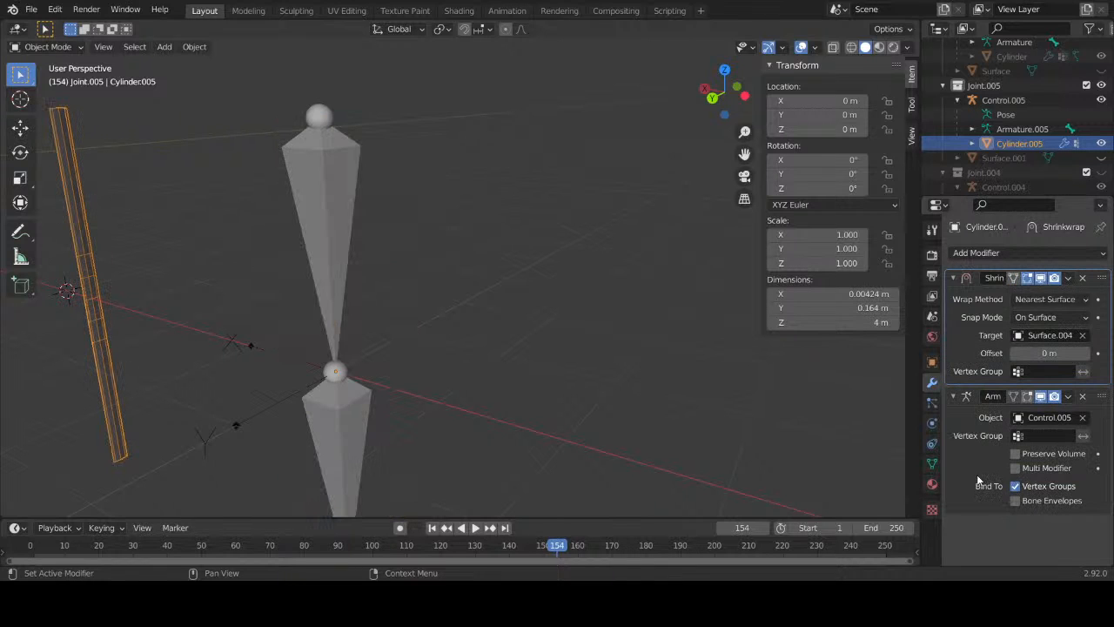
scroll(300, 332, down, 5)
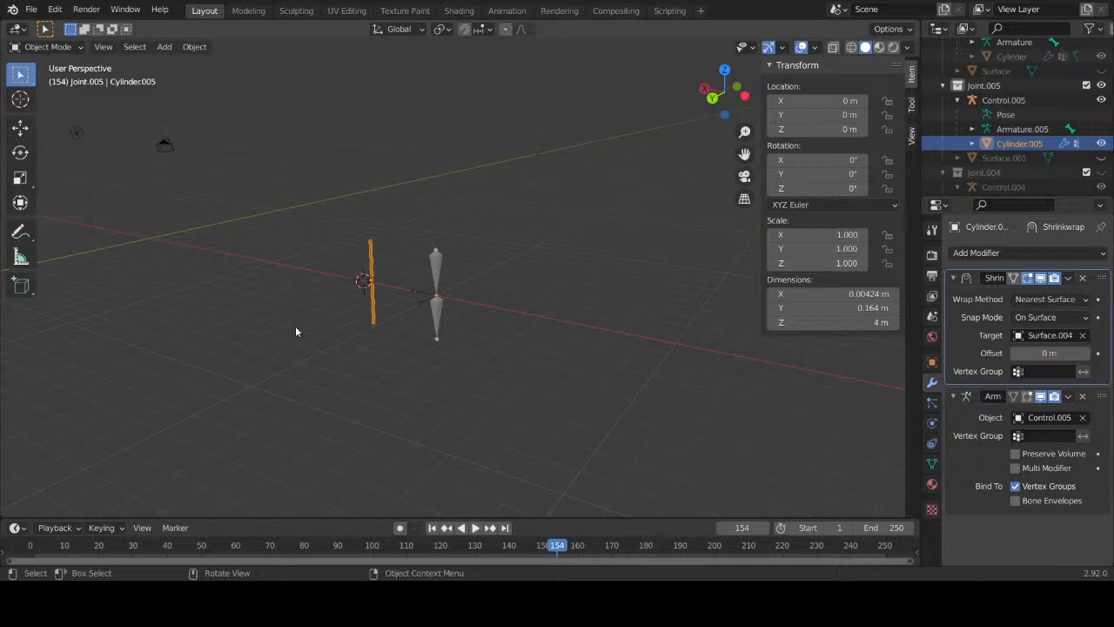
scroll(295, 329, up, 4)
shift+middle_drag(293, 317, 428, 323)
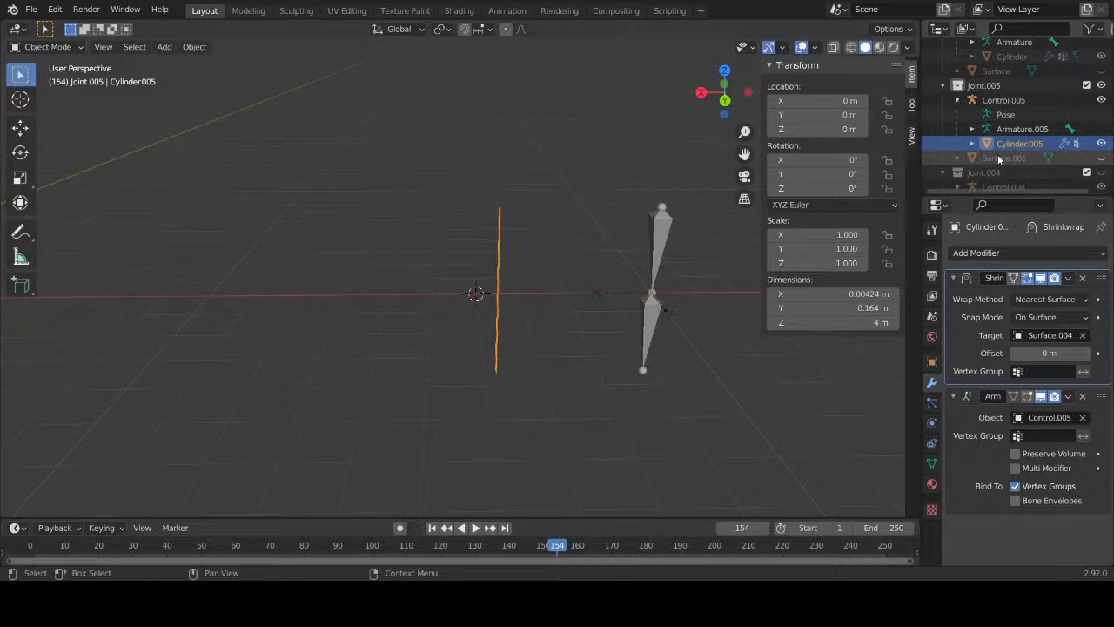
Step: Set the target of Cylinder.005's Shrinkwrap modifier to Surface.001
click(1023, 336)
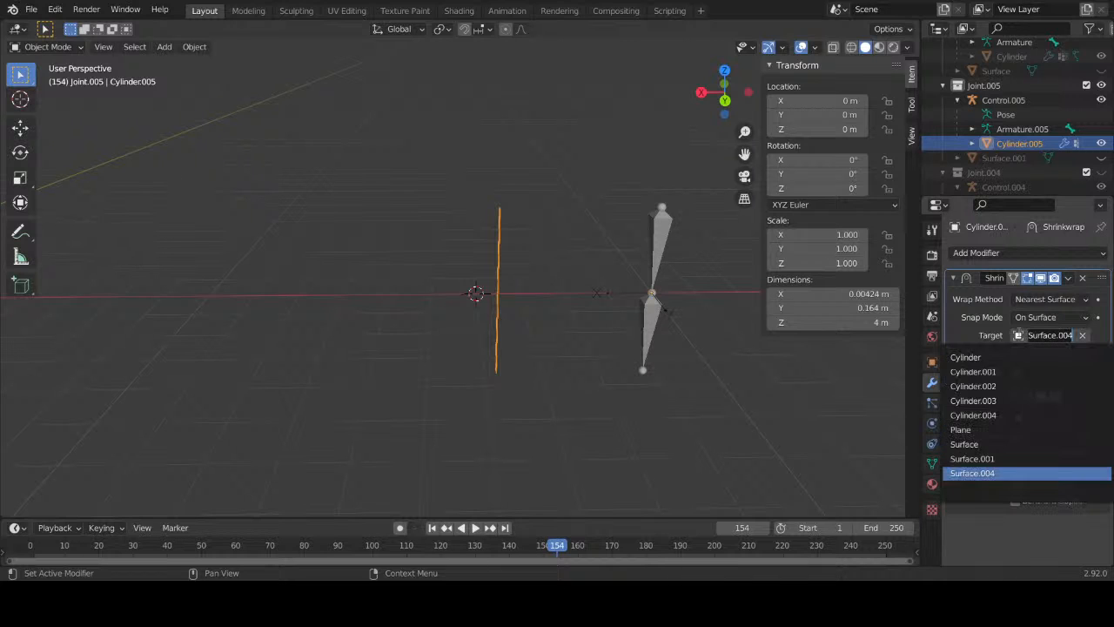
click(972, 458)
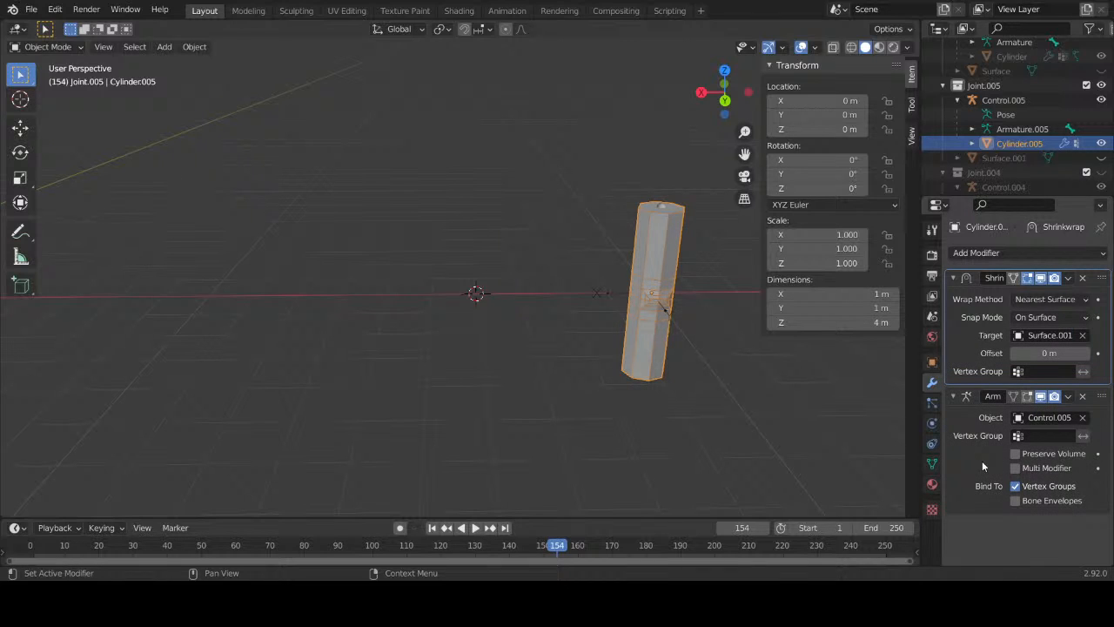
Step: Rename the Surface.001 object in the Joint.005 collection to Surface.005
click(1010, 157)
double_click(1009, 158)
scroll(1020, 157, down, 2)
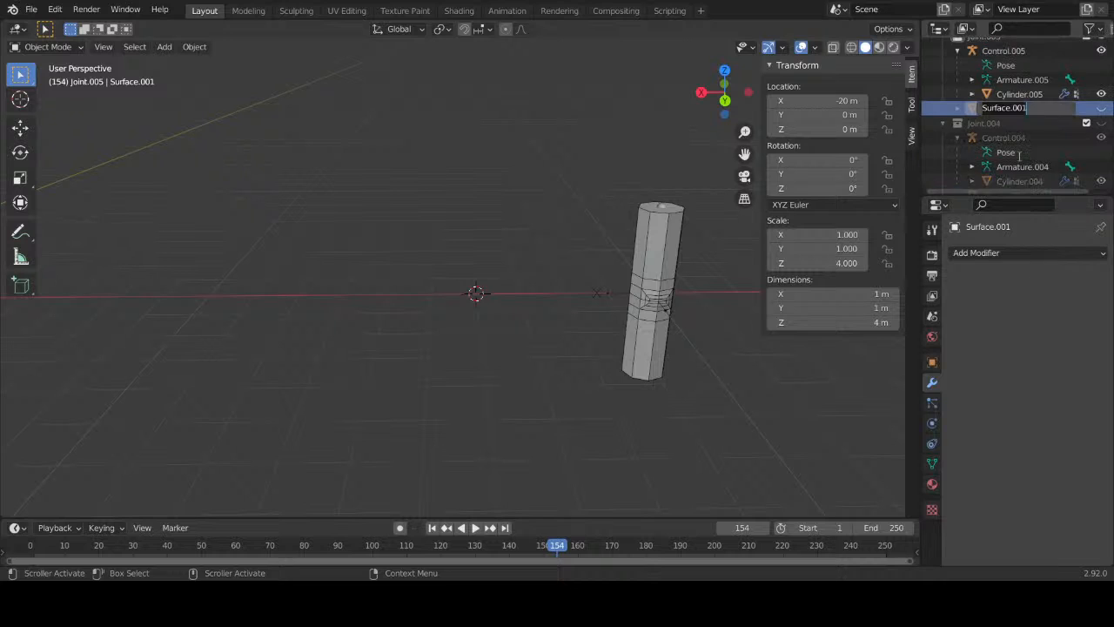
text(5)
key(Return)
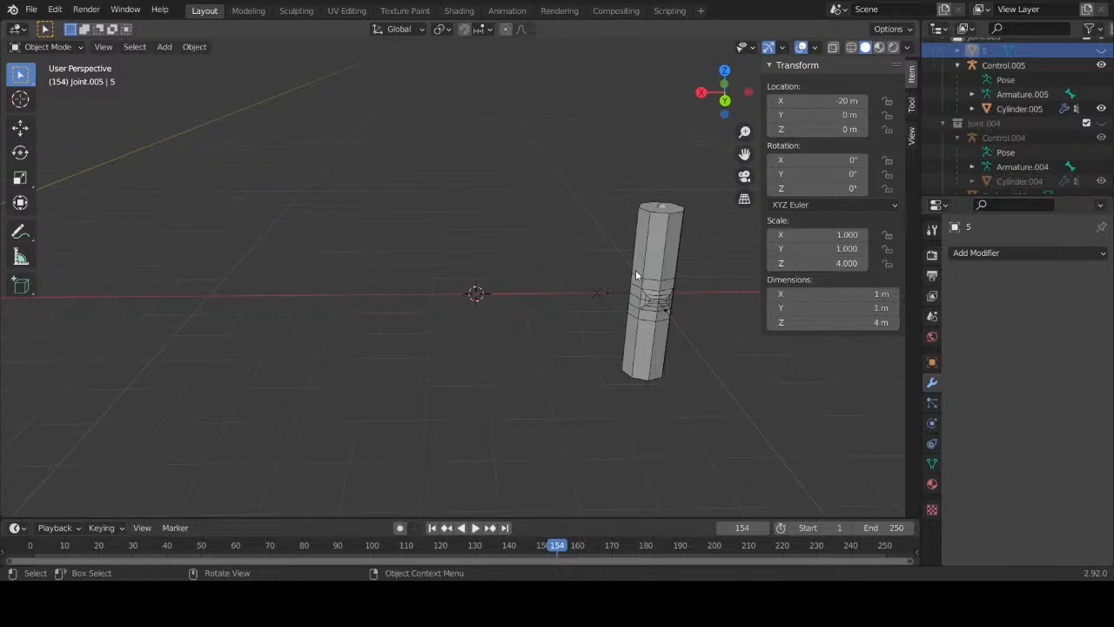
double_click(995, 55)
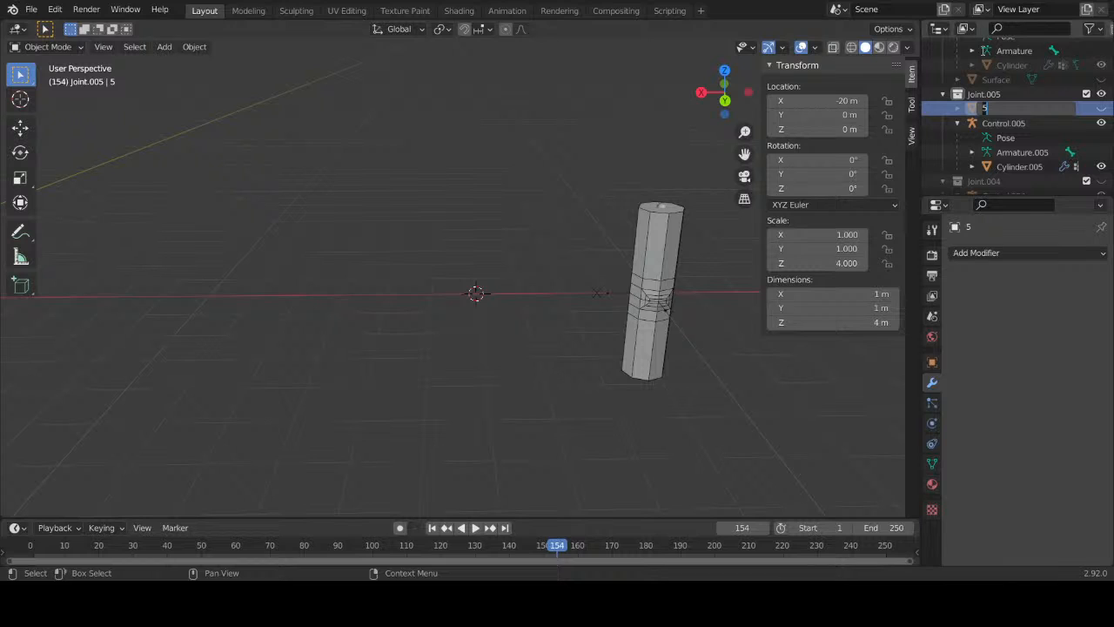
text(Surface.005)
key(Return)
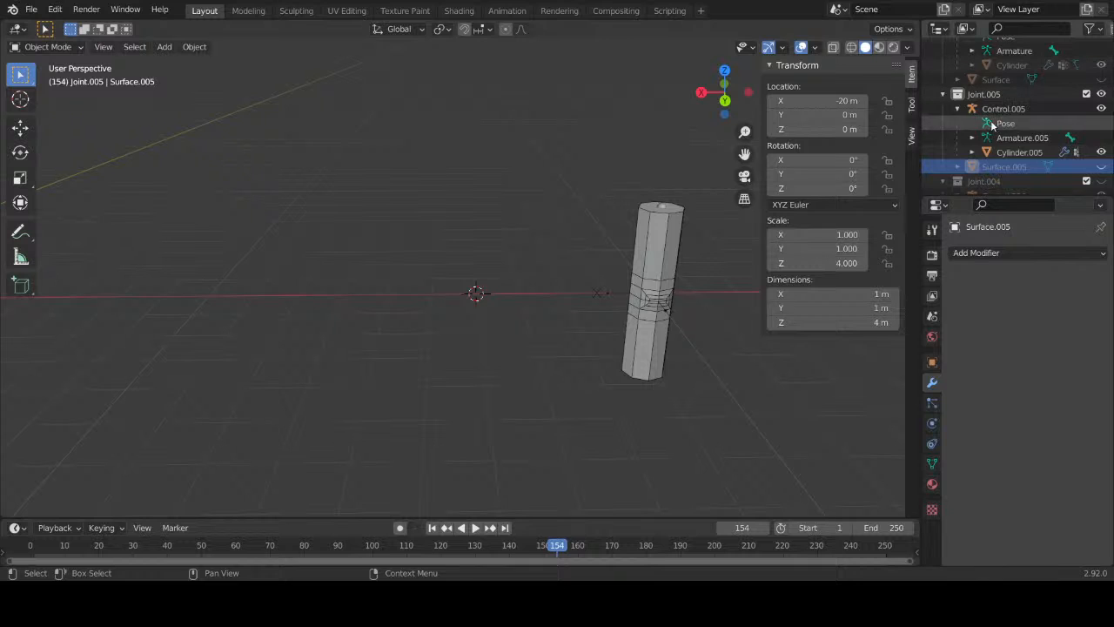
Step: Select Cylinder.005 in the Joint.005 collection and bring up its modifier settings
shift+middle_drag(724, 252, 530, 248)
scroll(597, 282, up, 4)
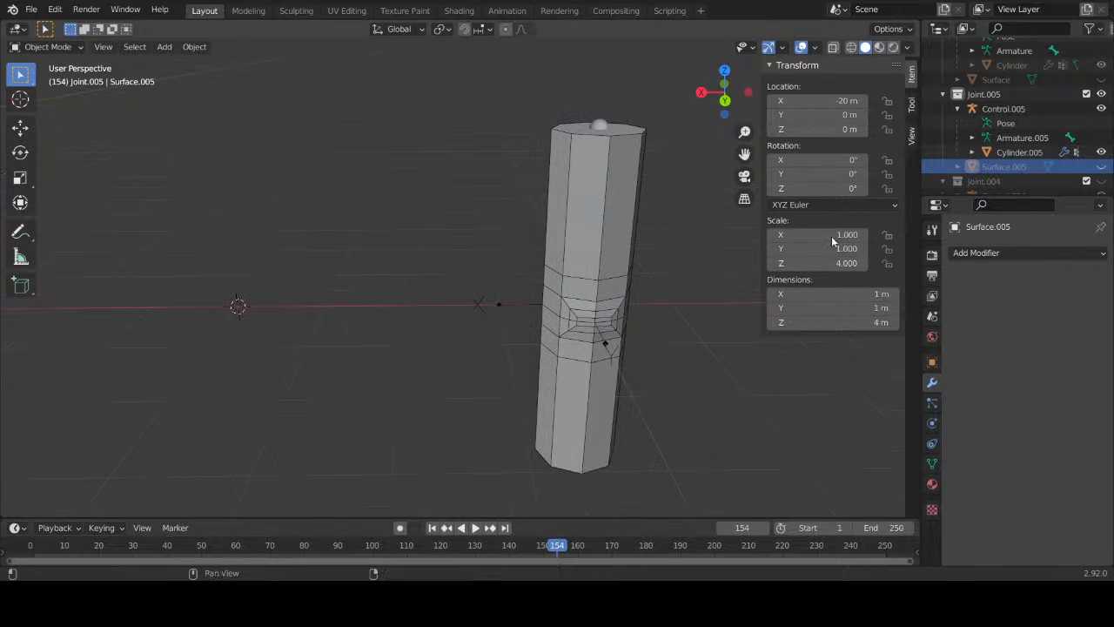
click(1012, 152)
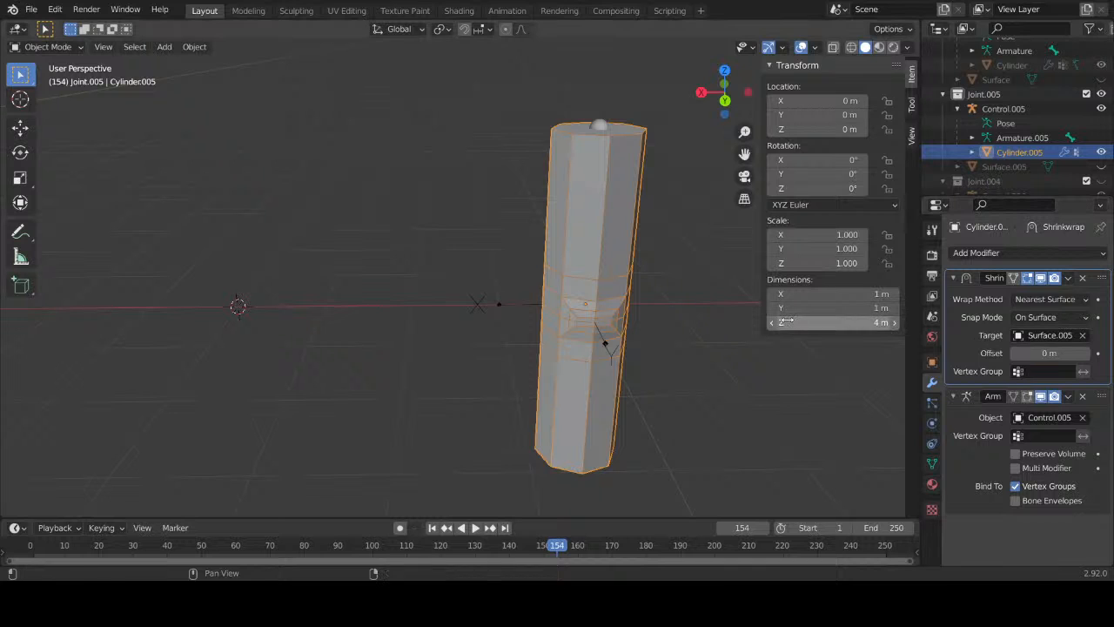
Step: Examine Cylinder.005's shrinkwrapped joint area from several sides, including with the cylinder deselected
shift+middle_drag(677, 324, 545, 325)
scroll(385, 318, up, 1)
scroll(385, 311, up, 2)
middle_drag(346, 347, 501, 262)
scroll(487, 270, down, 6)
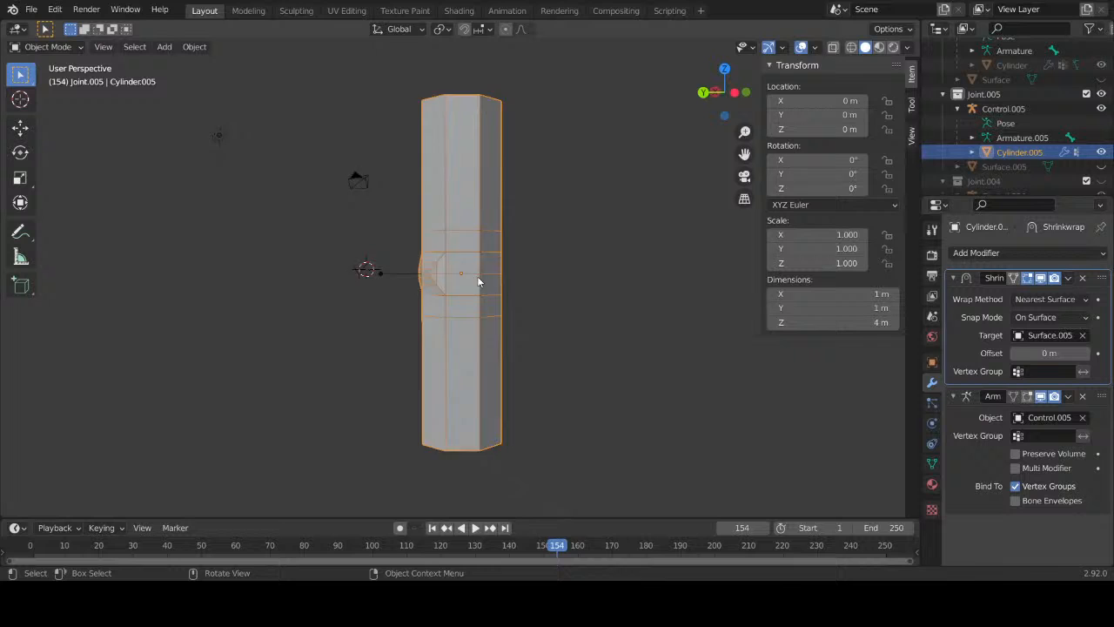
click(555, 225)
click(48, 47)
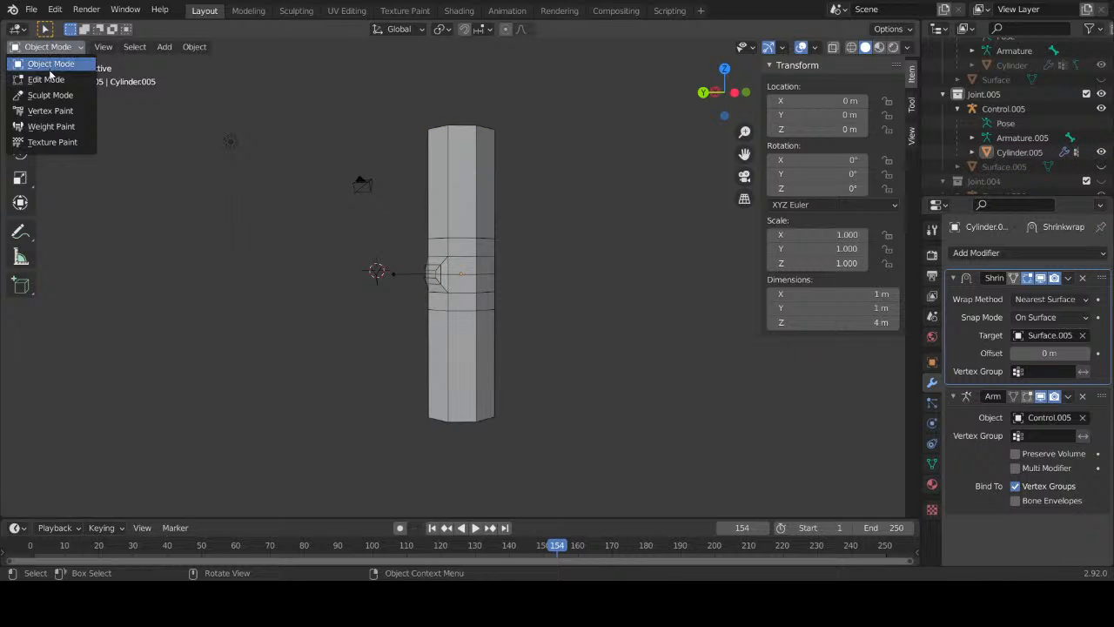
key(Escape)
middle_drag(400, 119, 489, 95)
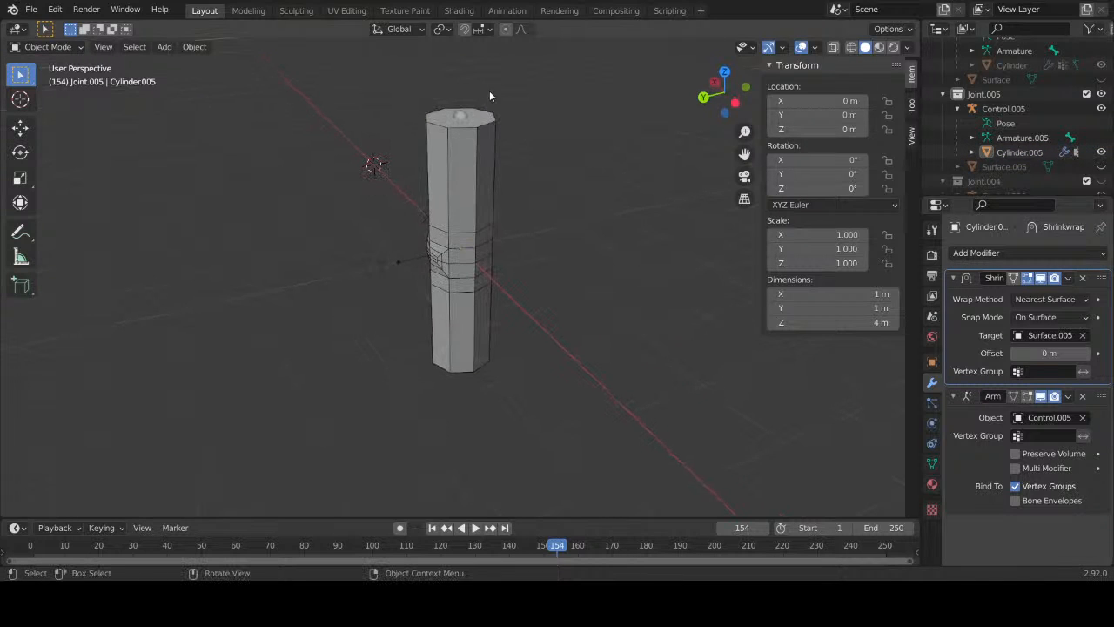
Step: Try bending Bone.001 of the Control.005 armature about the global X axis in Pose Mode
click(398, 261)
click(48, 47)
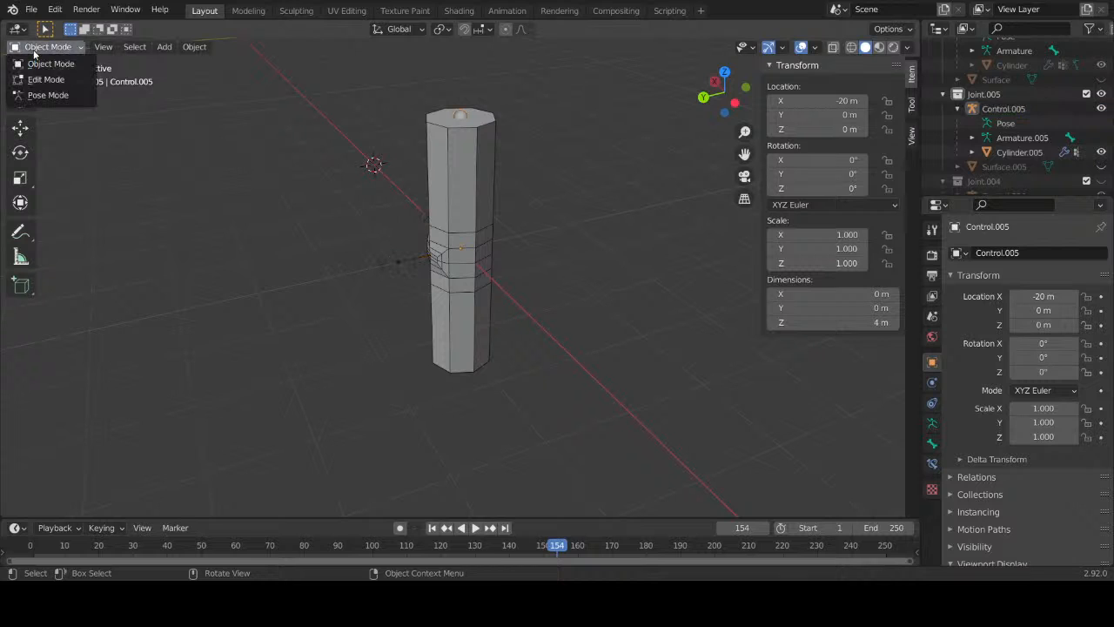
click(44, 95)
middle_drag(327, 79, 473, 392)
middle_drag(587, 198, 571, 296)
key(r)
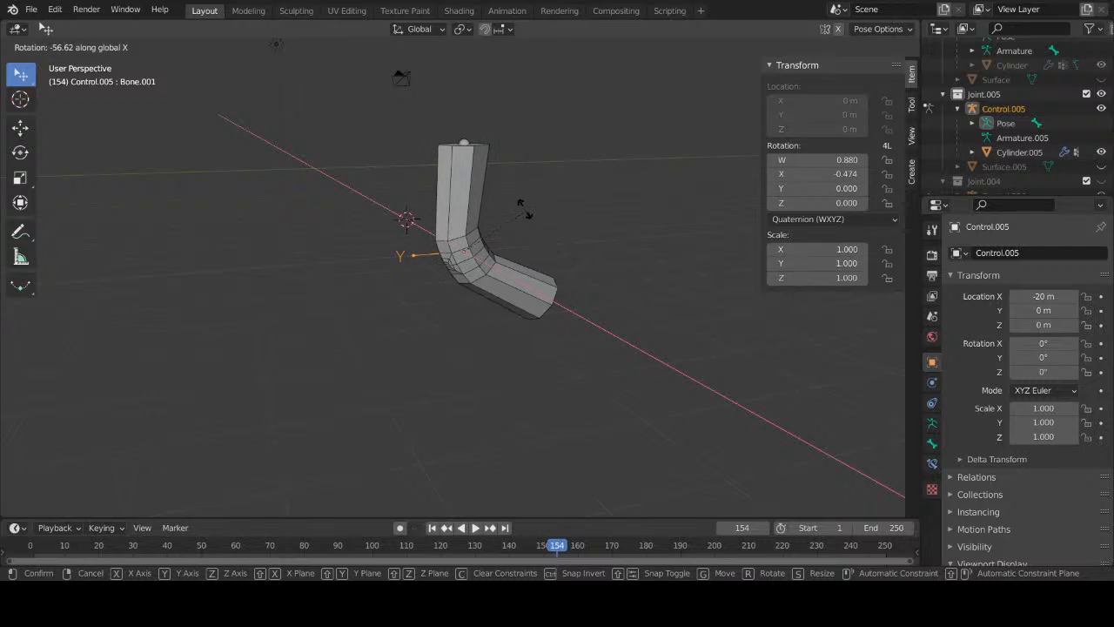
right_click(491, 205)
scroll(510, 217, up, 3)
scroll(510, 217, down, 3)
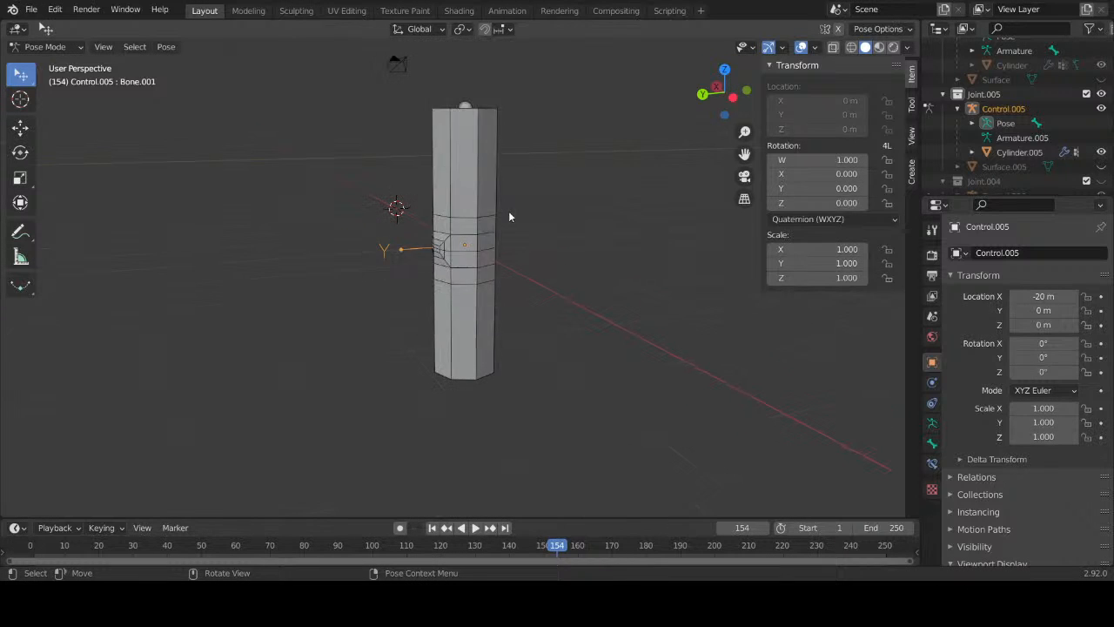
Step: Back in Object Mode, try parenting Cylinder.005 to the Control.005 armature with automatic weights and undo it
key(Tab)
scroll(378, 175, up, 3)
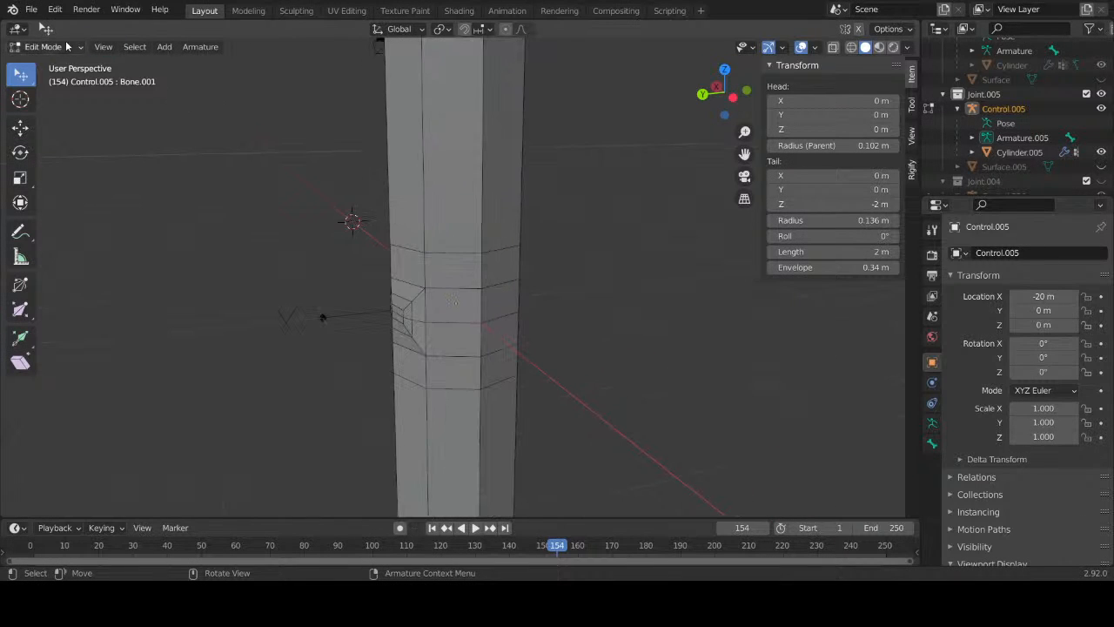
click(50, 63)
click(517, 144)
scroll(514, 343, down, 3)
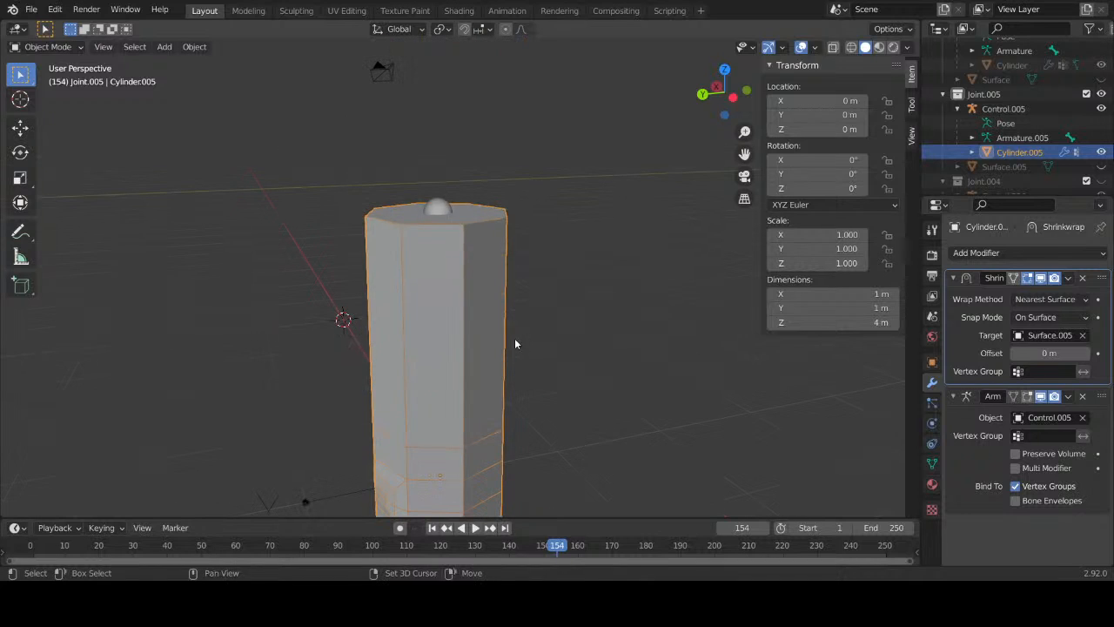
shift+click(442, 215)
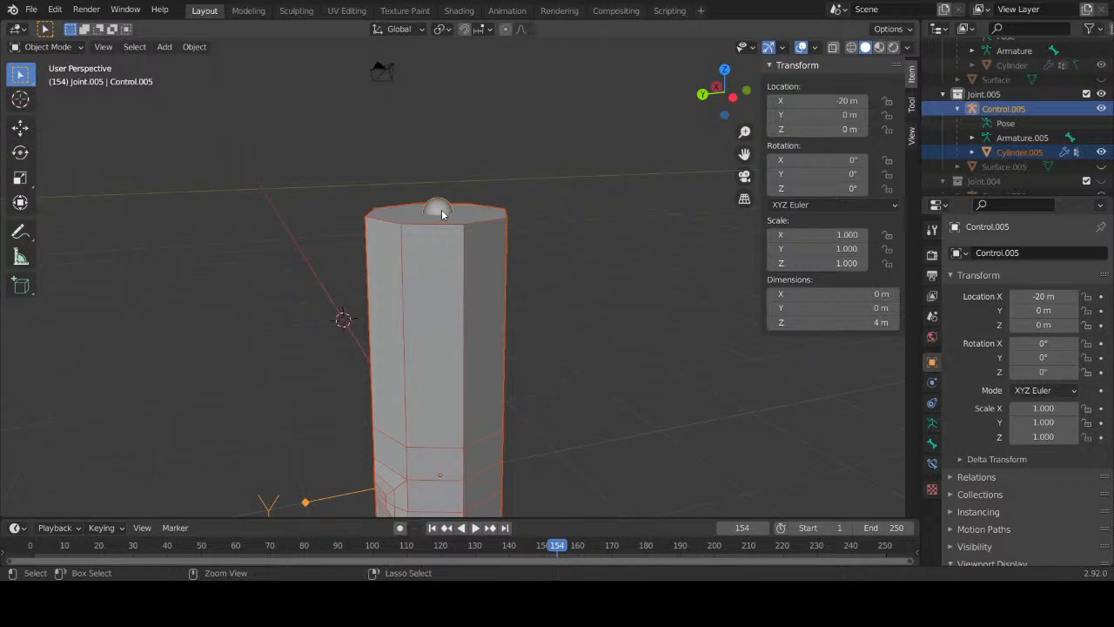
key(ctrl+p)
click(392, 211)
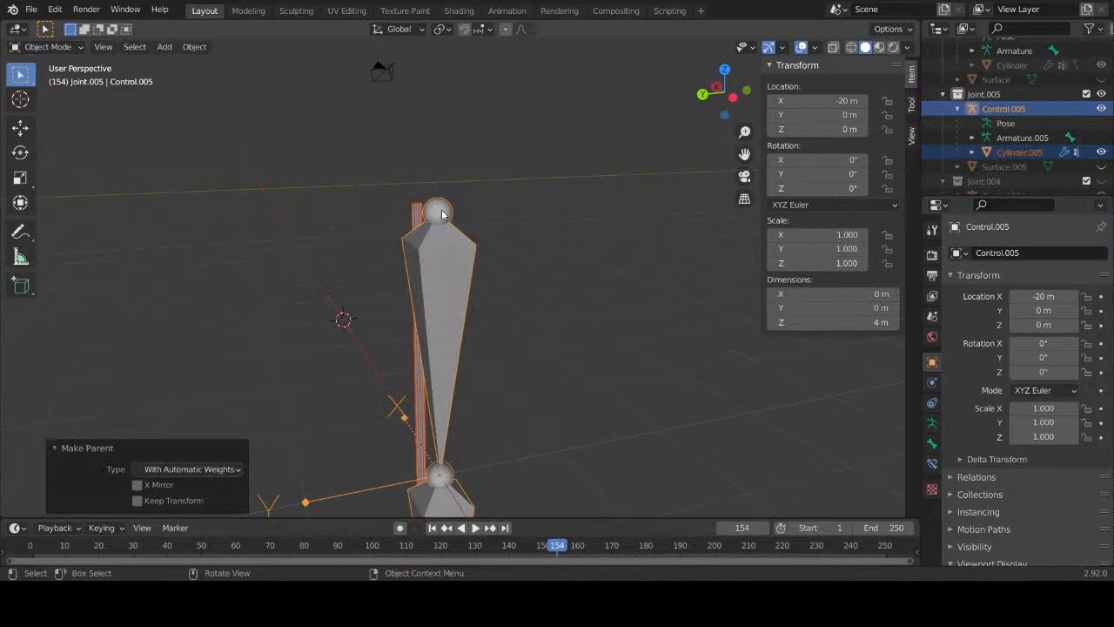
key(ctrl+z)
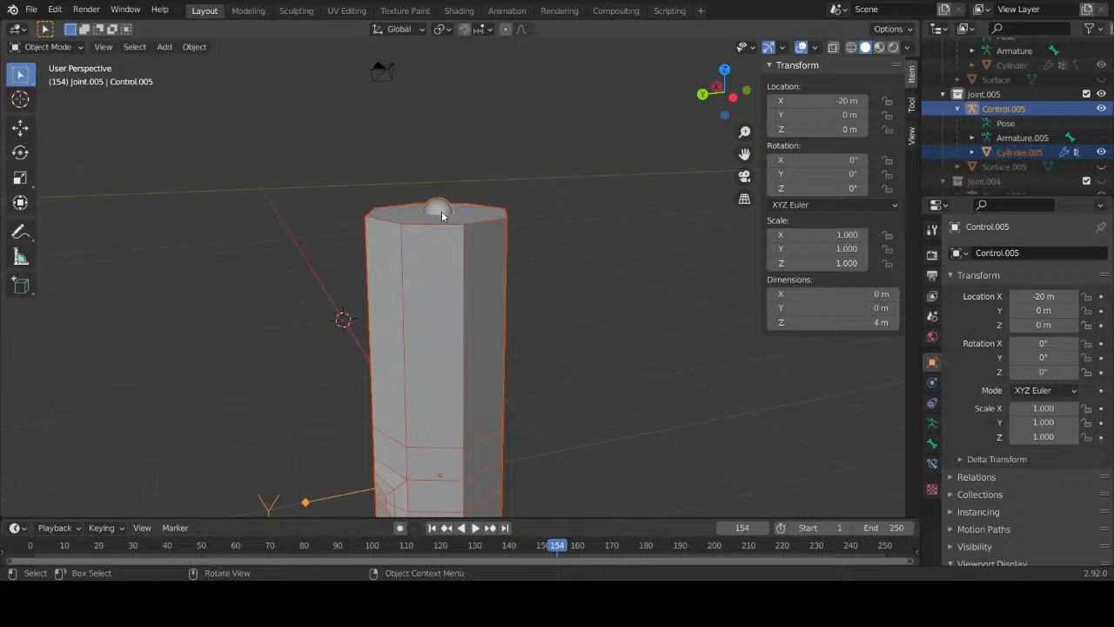
Step: Apply all transforms to Cylinder.005
click(504, 236)
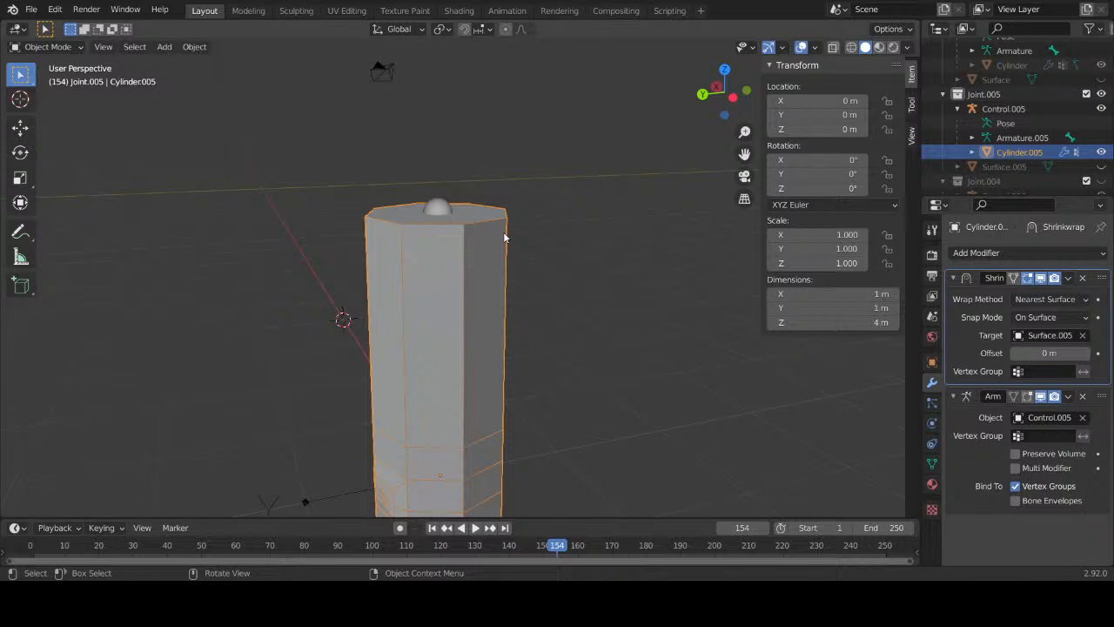
key(ctrl+a)
click(314, 120)
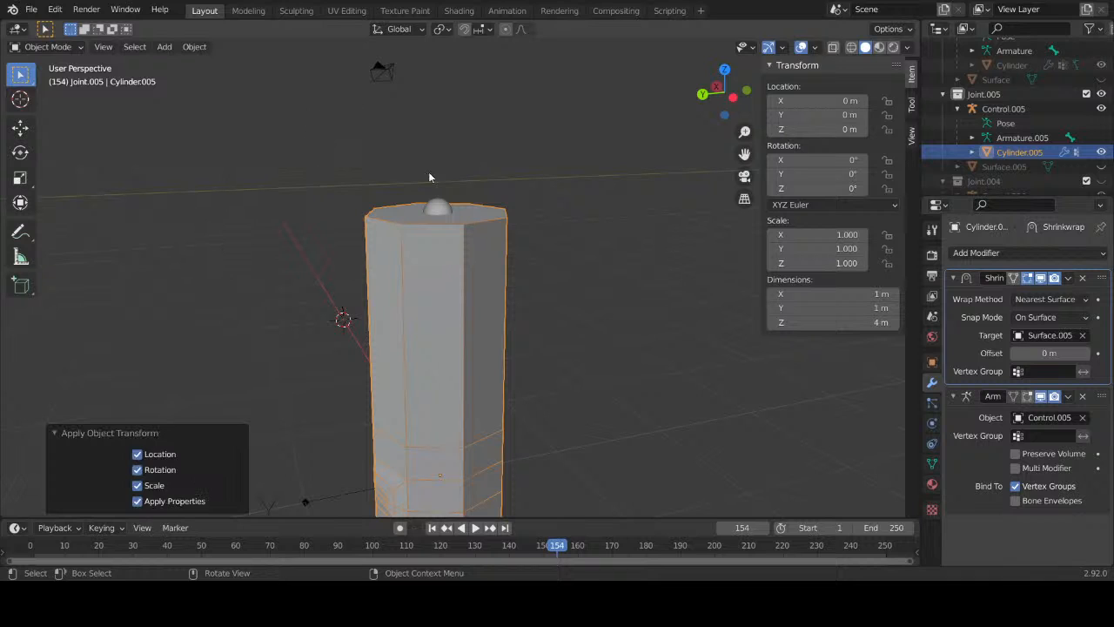
click(457, 228)
click(452, 234)
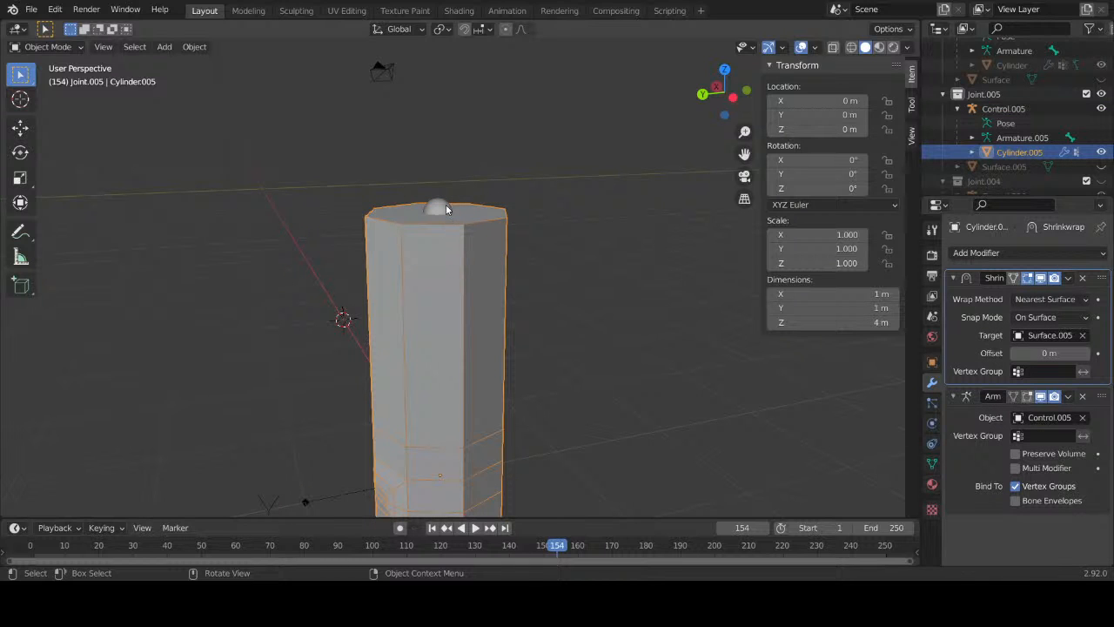
Step: Apply all transforms to the Control.005 armature, and again to the armature and Cylinder.005 together
click(446, 208)
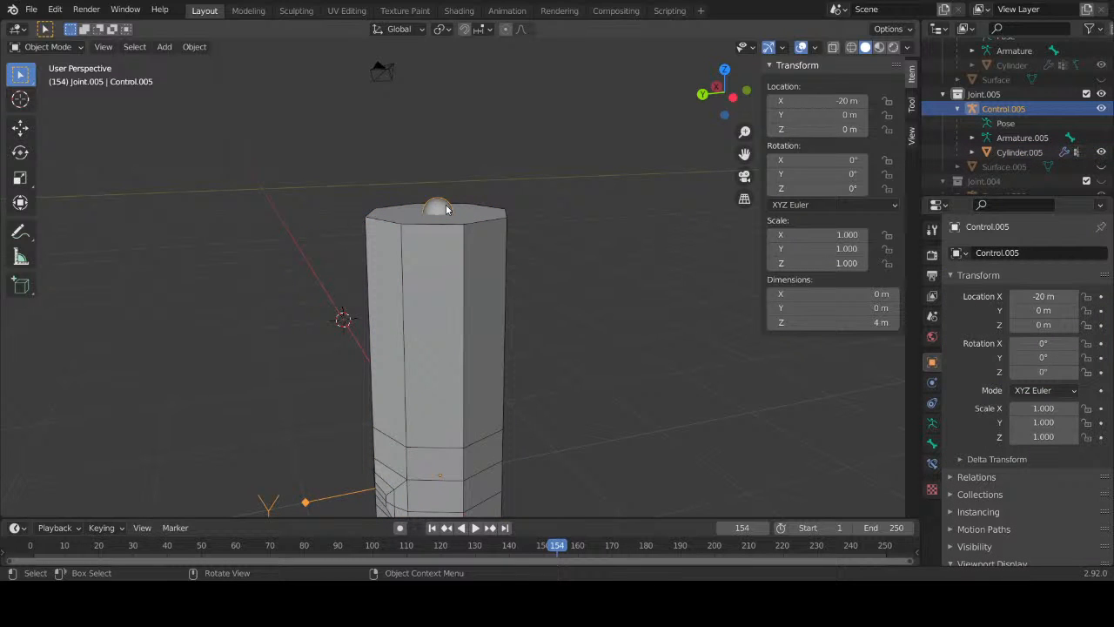
key(ctrl+a)
click(445, 208)
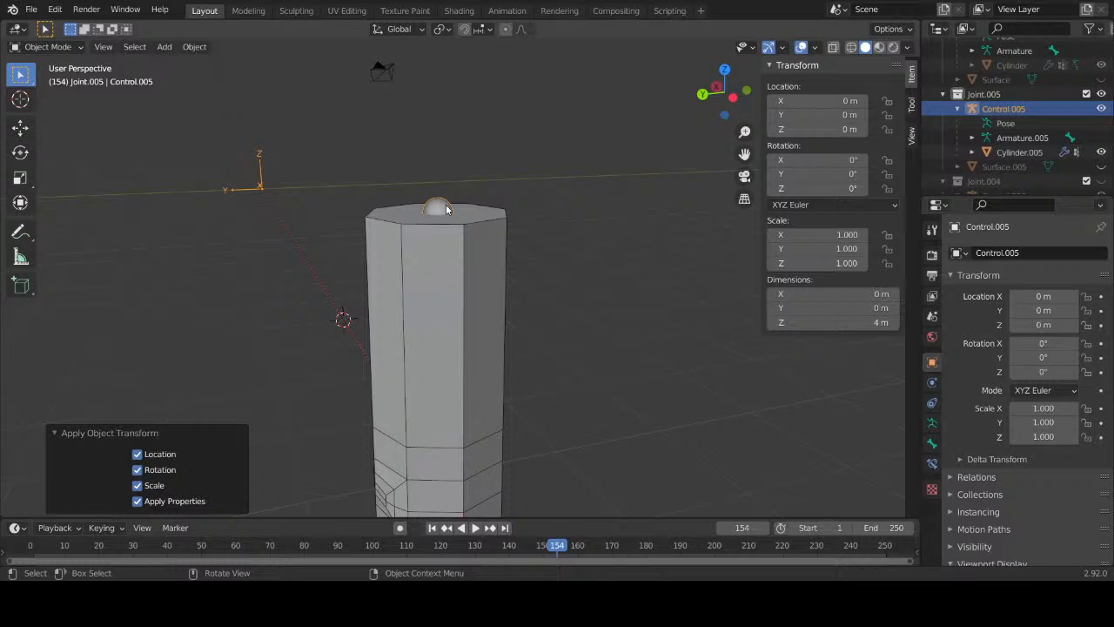
shift+click(992, 152)
key(ctrl+a)
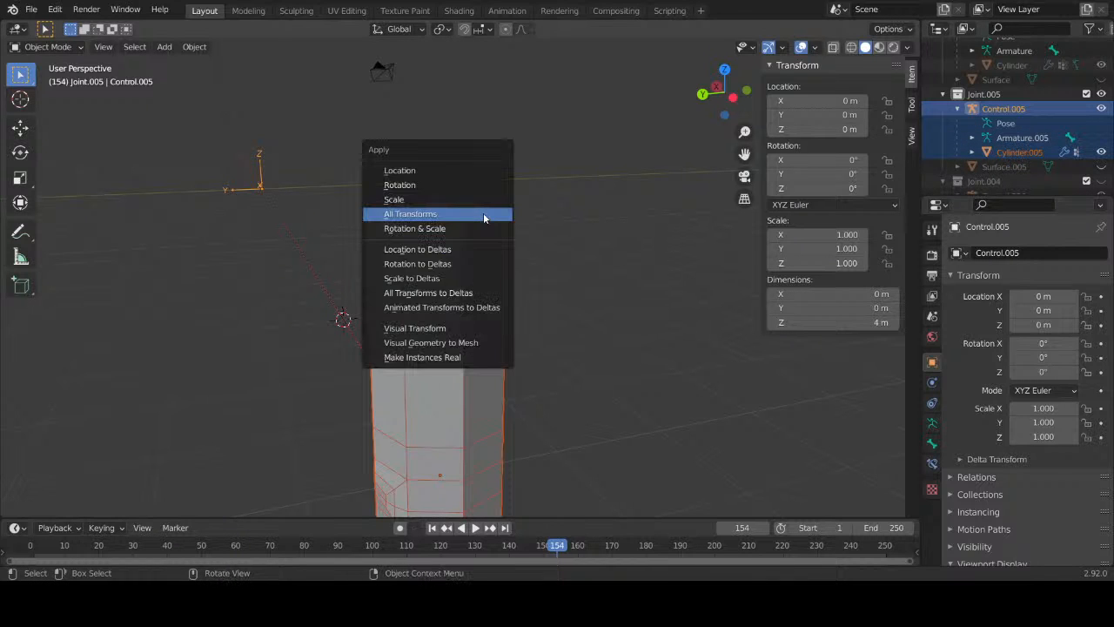
click(483, 213)
Step: Parent Cylinder.005 to the Control.005 armature with automatic weights
click(1006, 152)
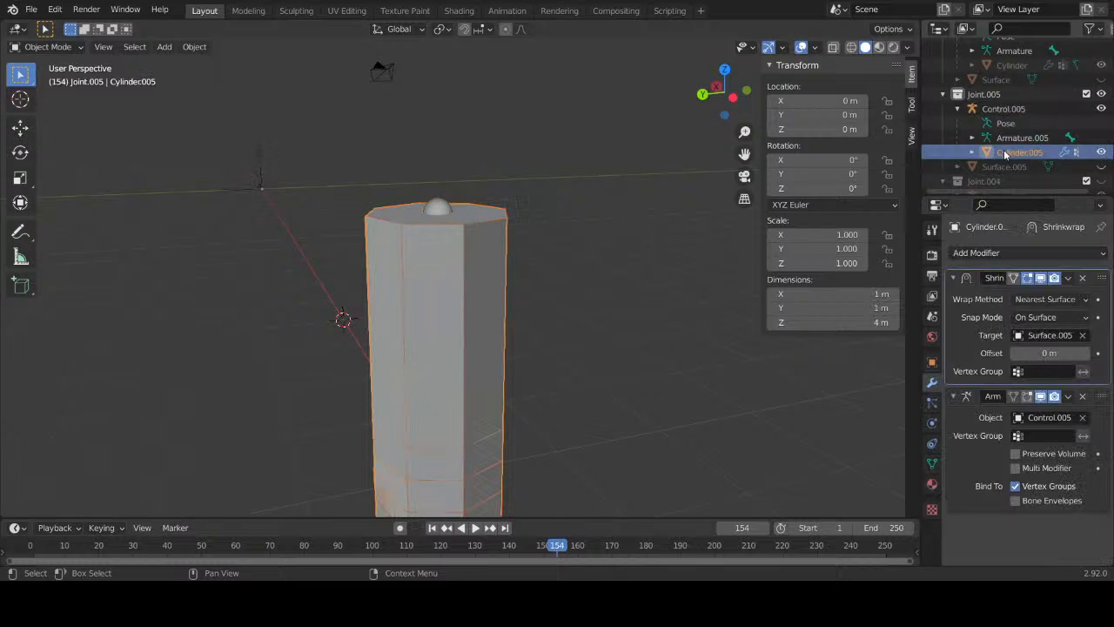
shift+click(445, 211)
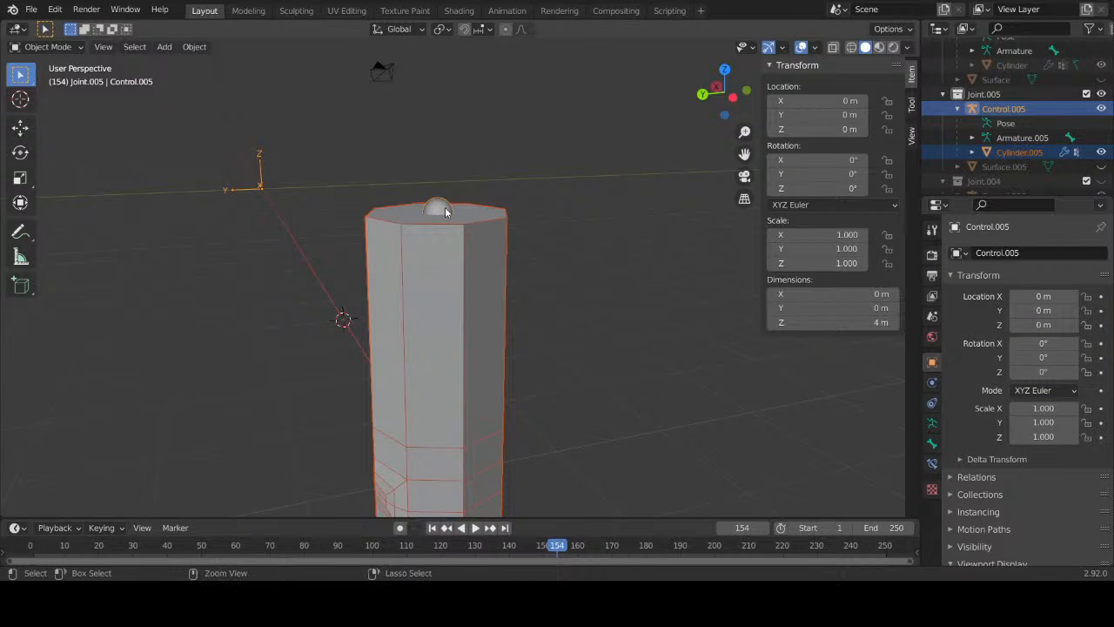
key(ctrl+p)
click(445, 211)
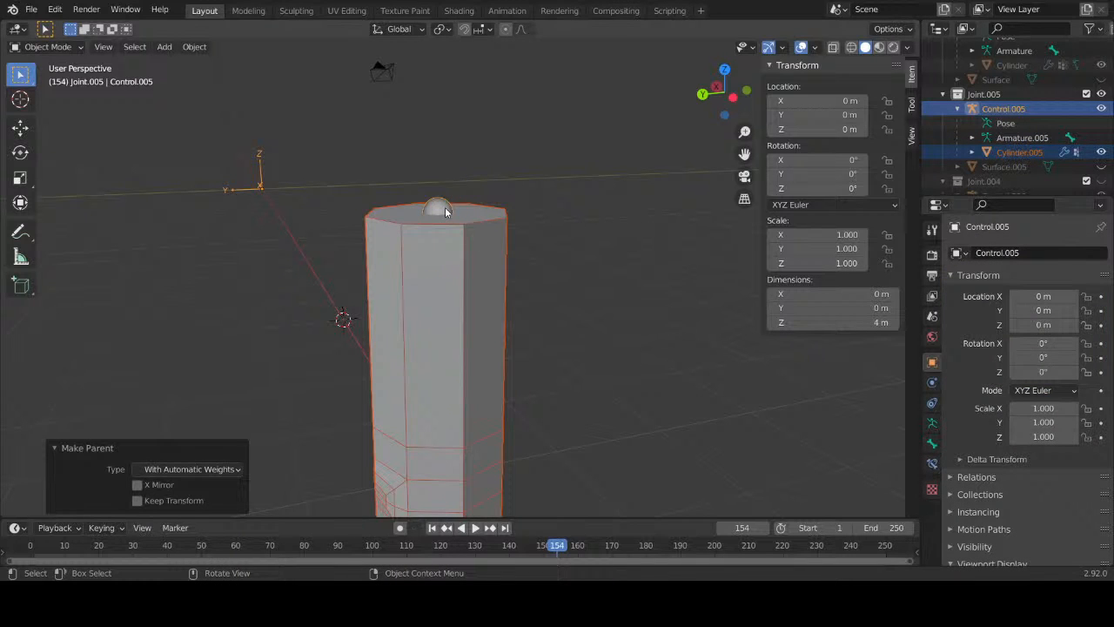
Step: Put Control.005 in Pose Mode and rotate the lower bone, Bone.001, about -78.3° around the global X axis
shift+middle_drag(534, 310, 500, 424)
click(411, 123)
key(Tab)
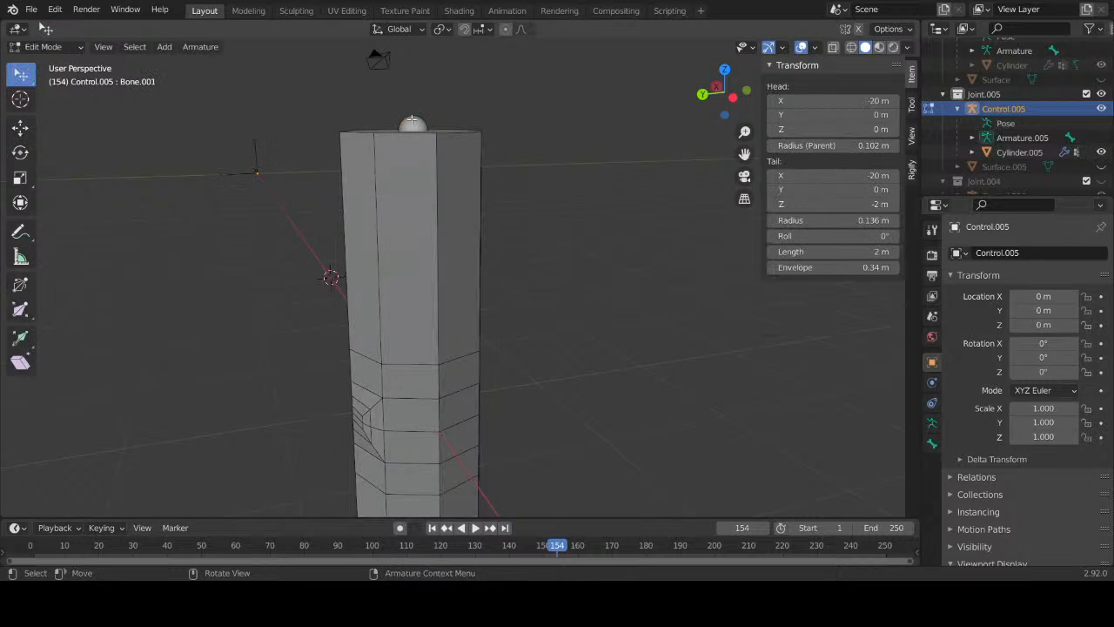
click(47, 95)
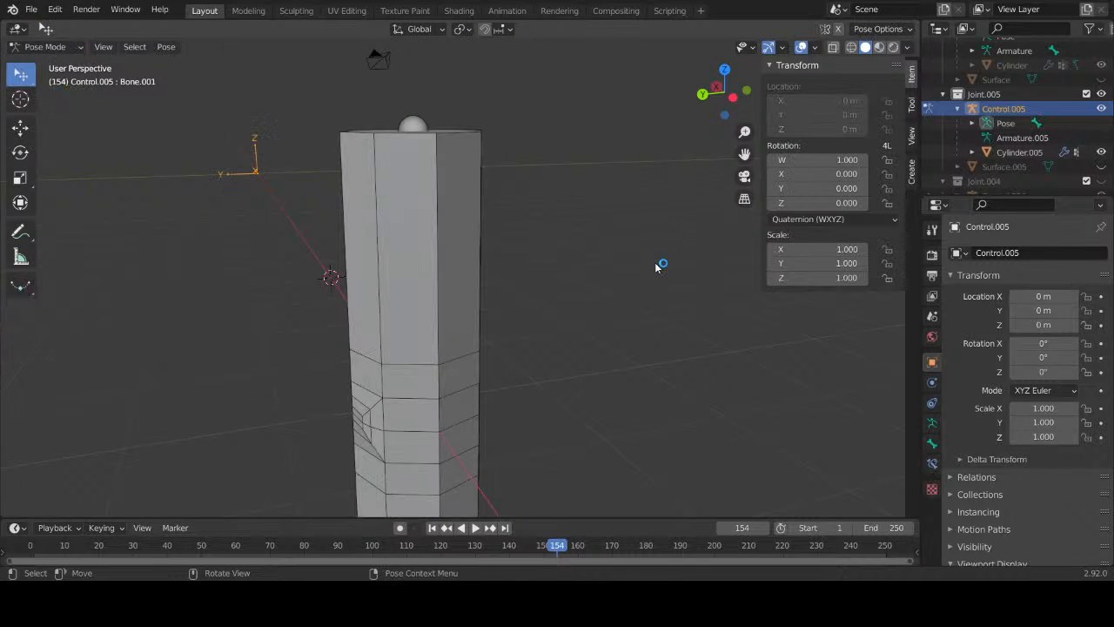
shift+middle_drag(594, 408, 538, 260)
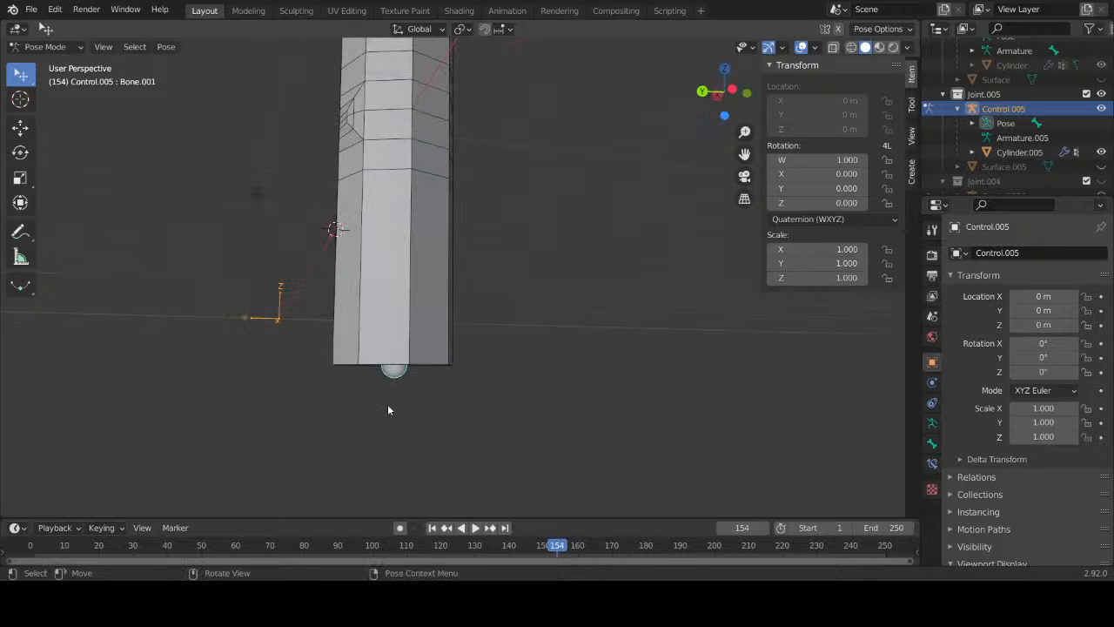
key(r)
key(x)
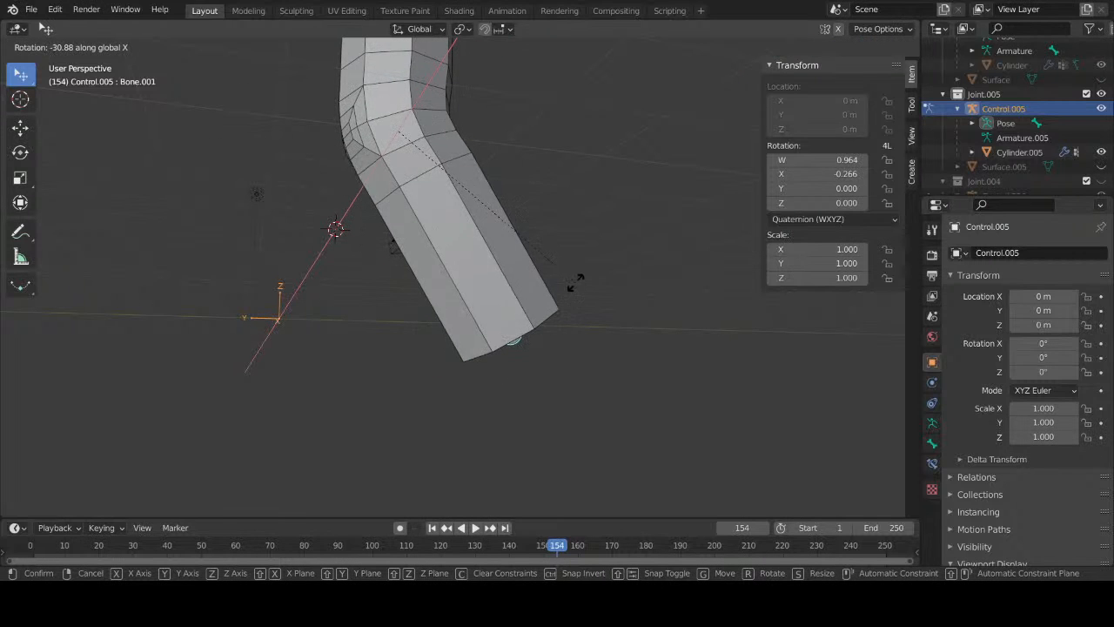
click(608, 106)
Step: Bend Bone.001 about a further -7.7° around the global X axis
middle_drag(607, 106, 522, 300)
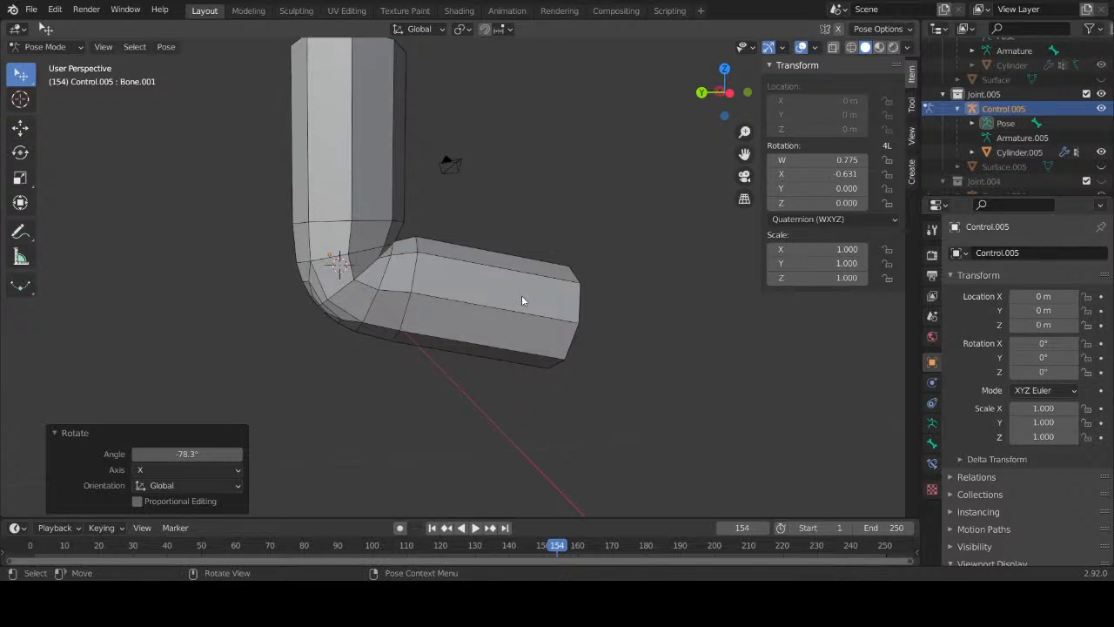
key(r)
key(x)
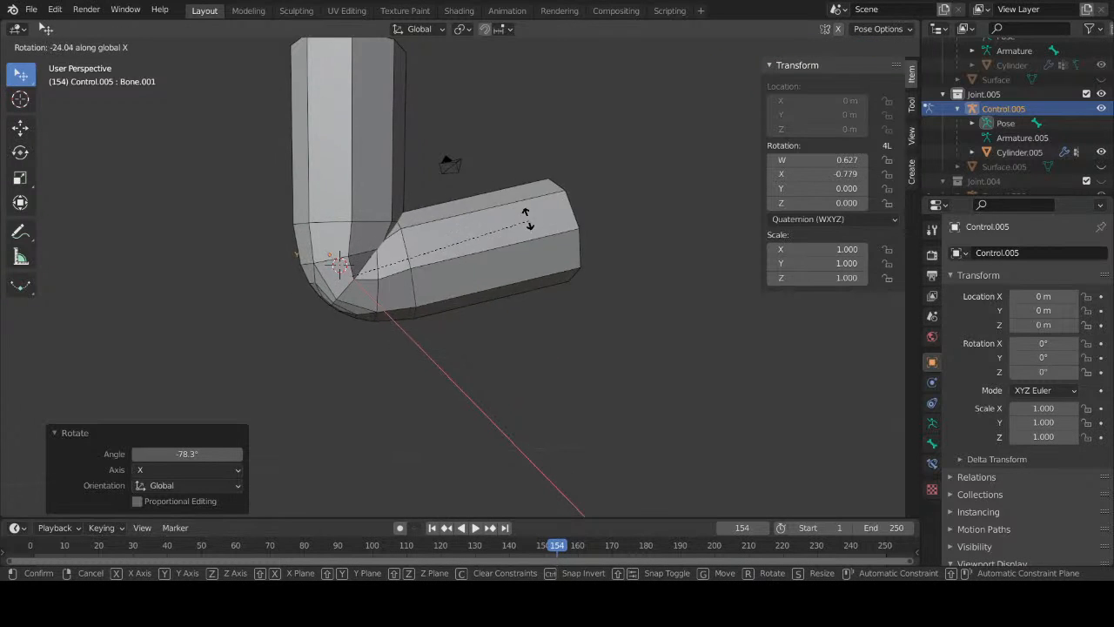
click(528, 280)
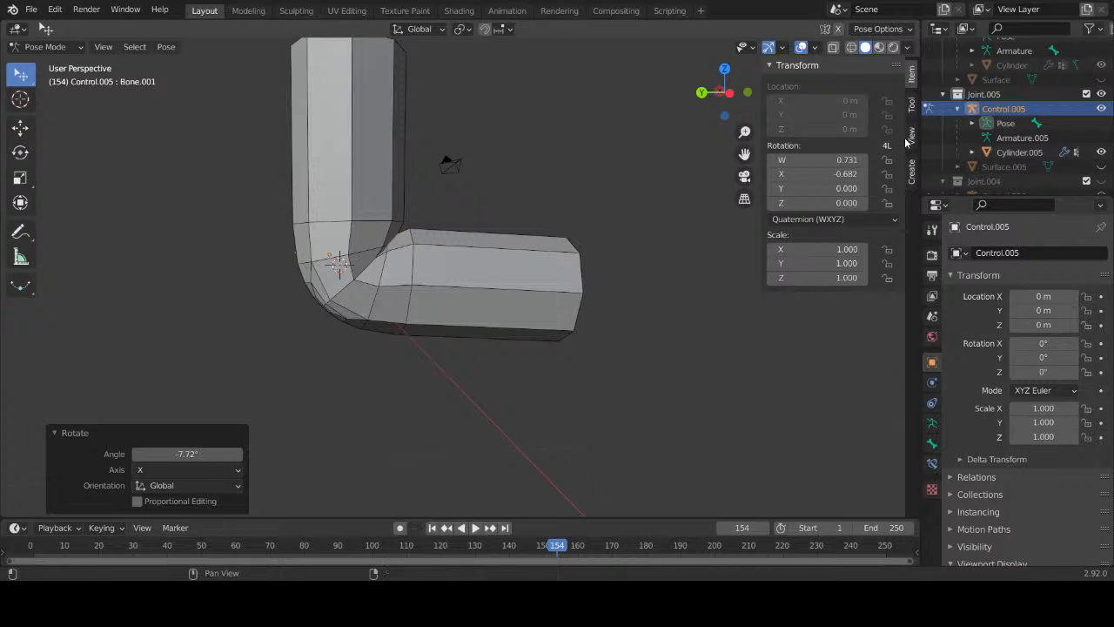
Step: Return to Object Mode and add a Subdivision Surface modifier to Cylinder.005 with 2 viewport levels
click(1005, 152)
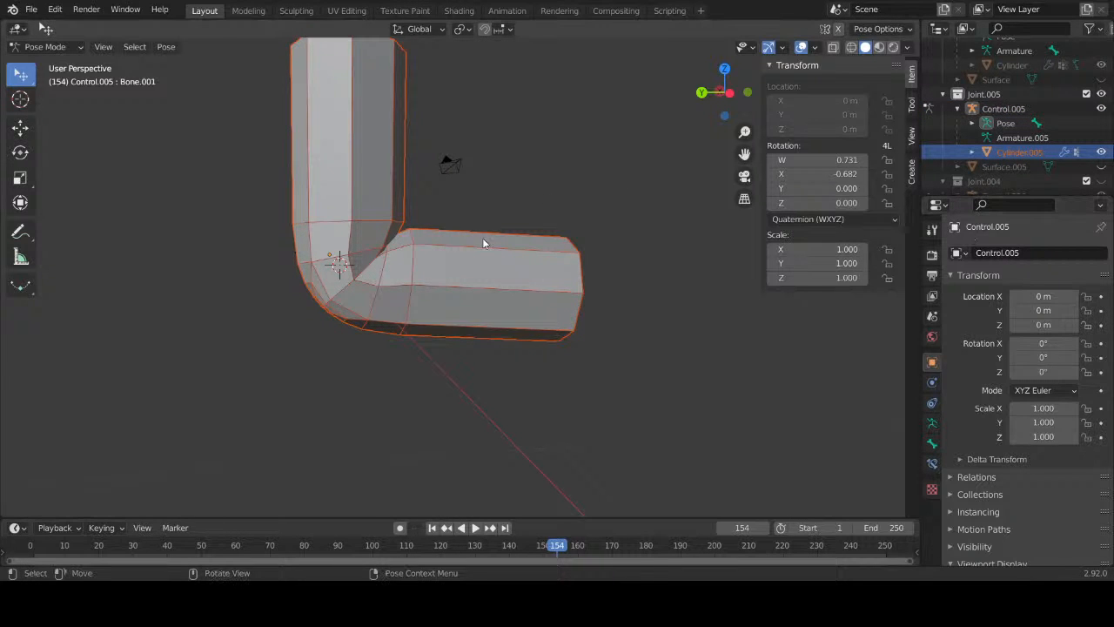
key(Tab)
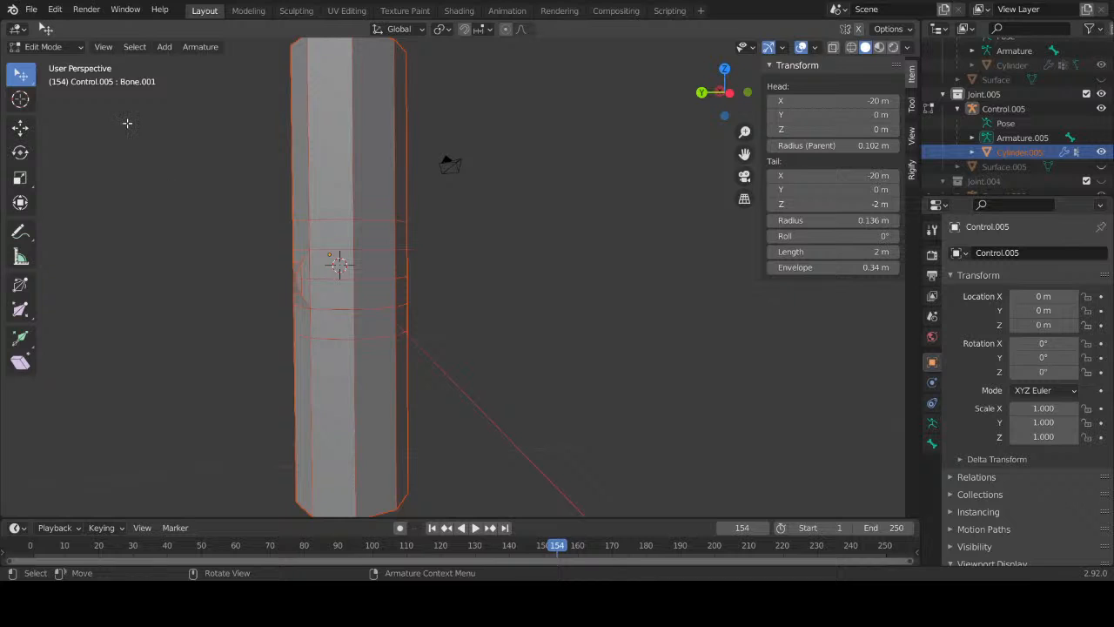
click(66, 64)
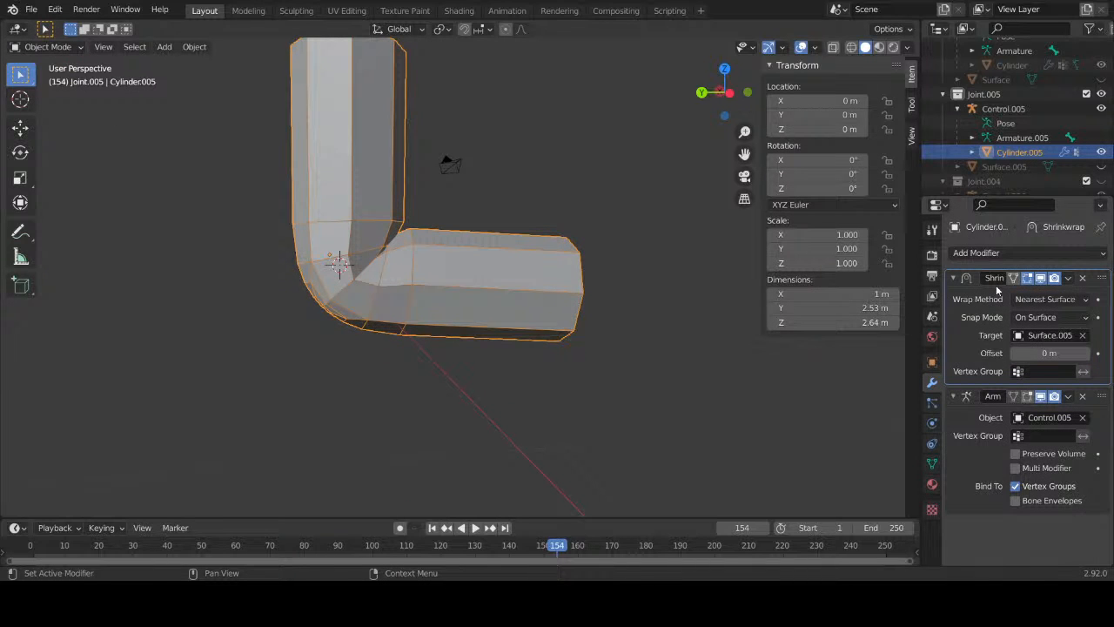
click(1019, 253)
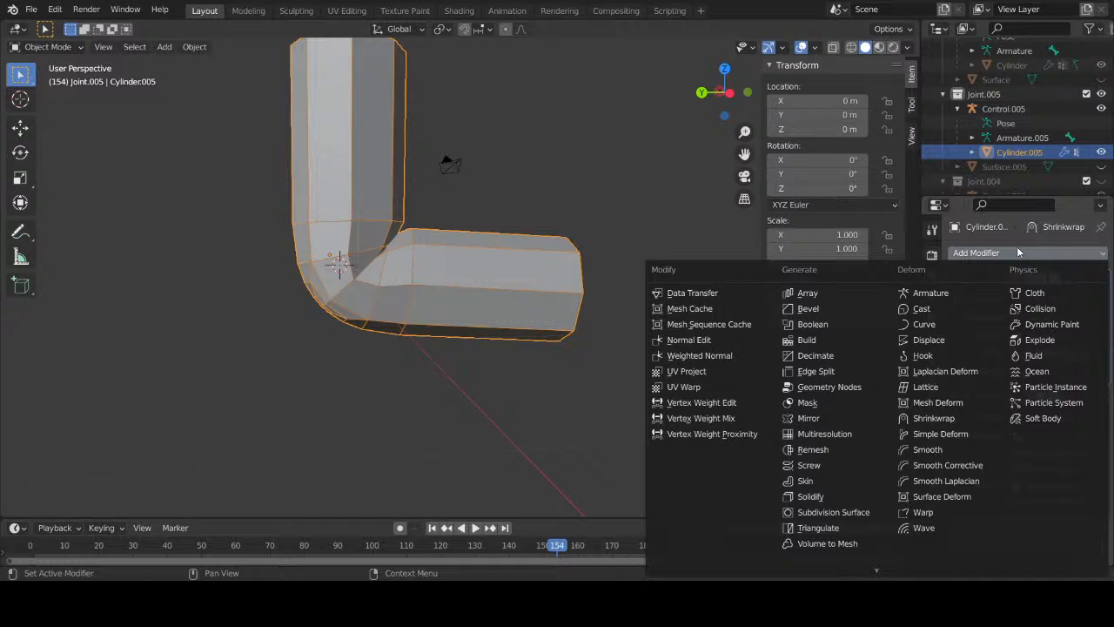
click(853, 513)
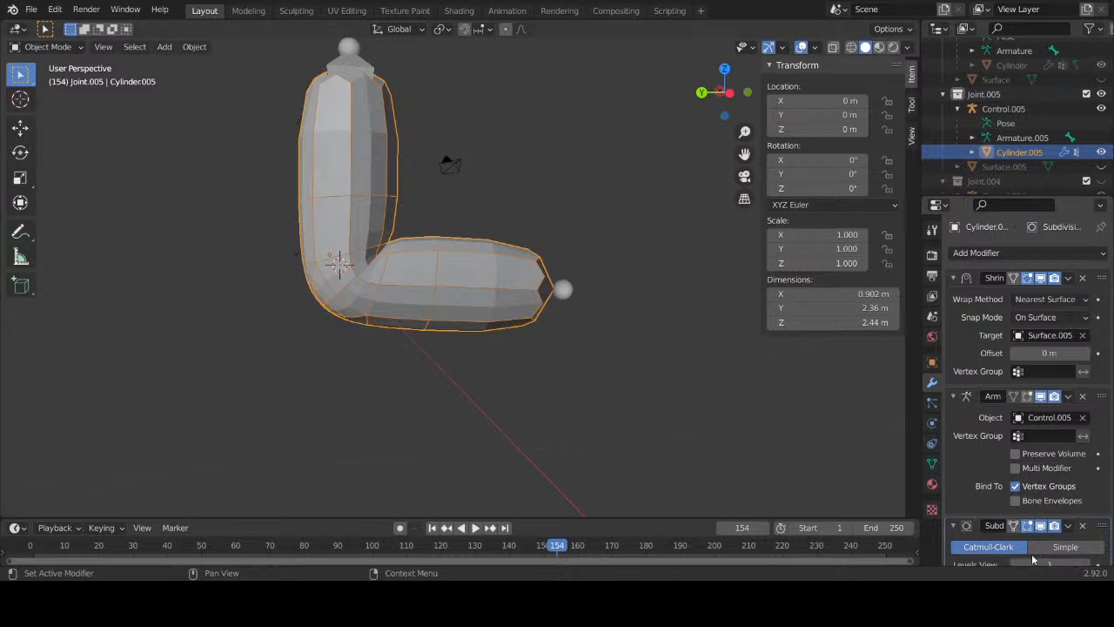
scroll(967, 440, down, 3)
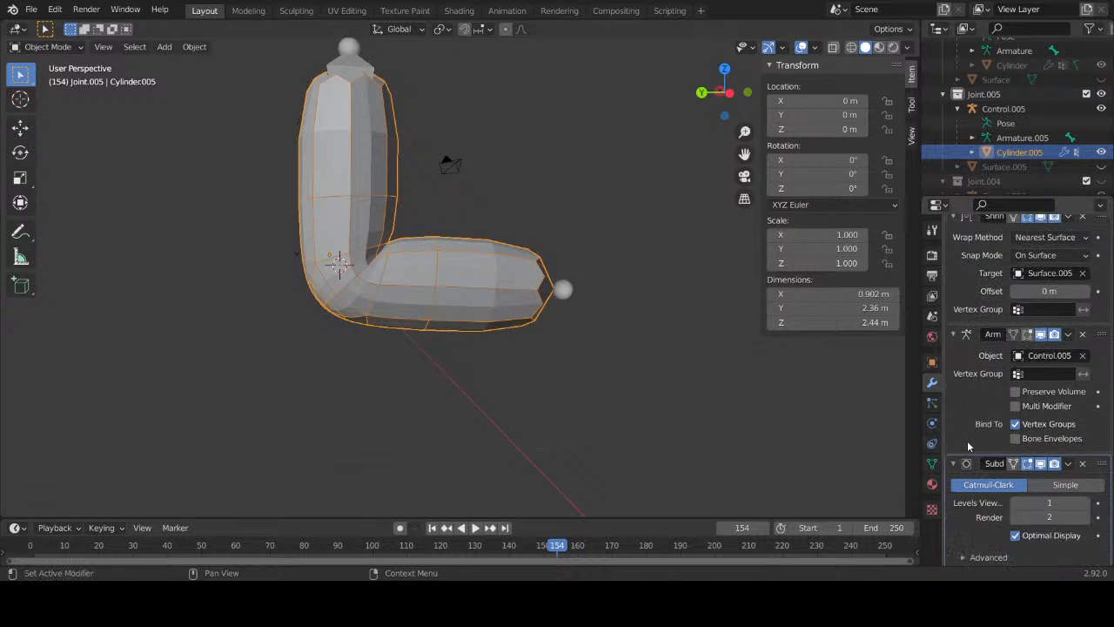
click(1086, 503)
click(488, 355)
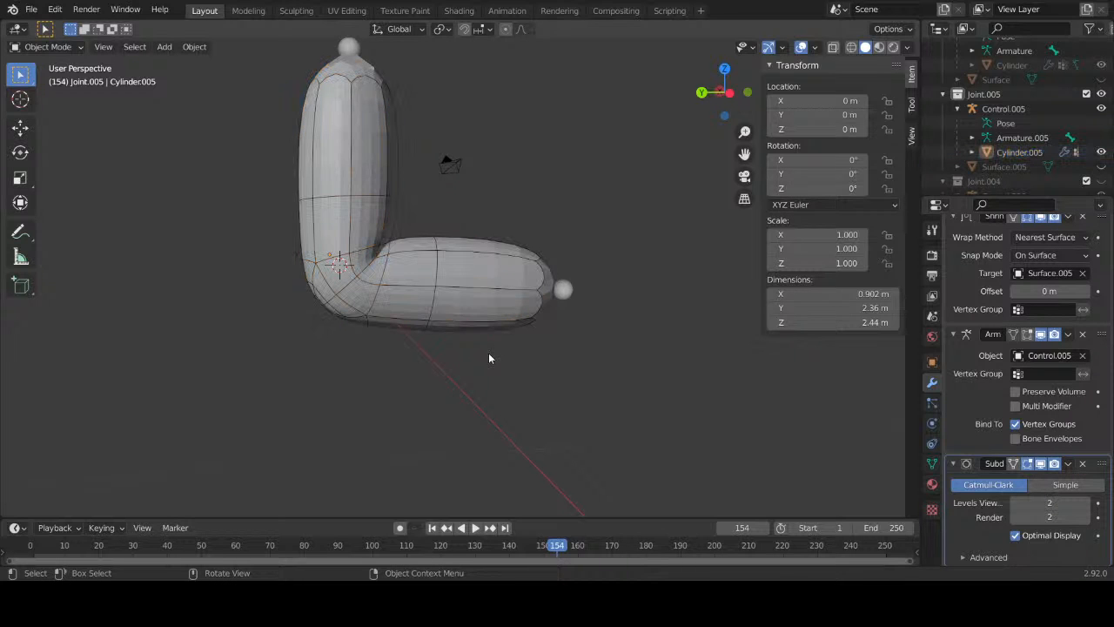
middle_drag(487, 355, 387, 380)
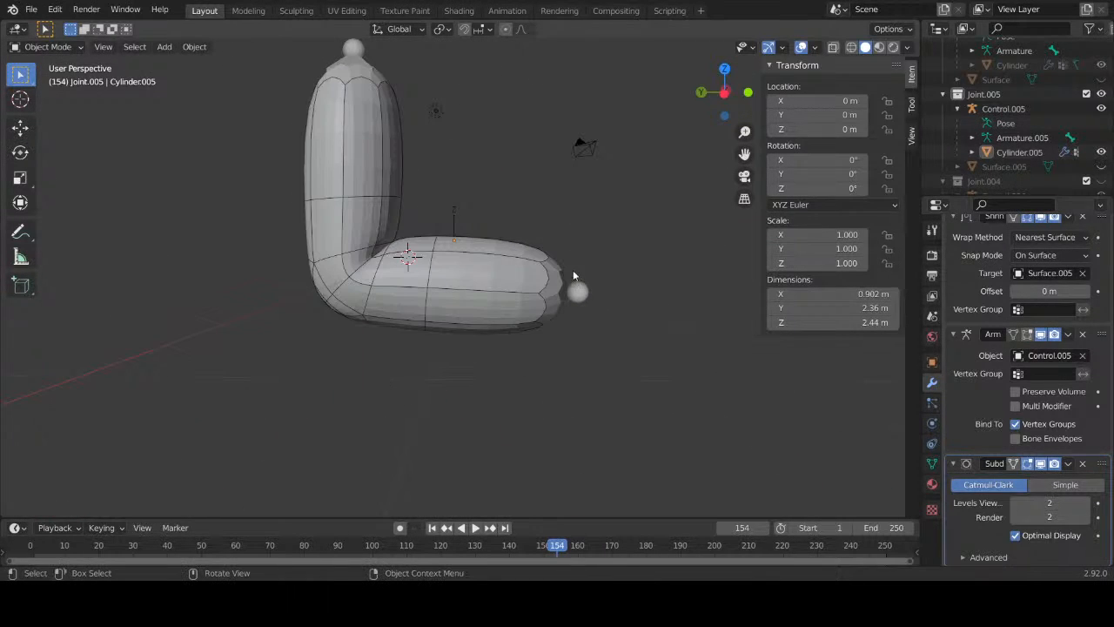
Step: Put Control.005 in Pose Mode and rotate Bone.001 by 56.5° around the global X axis
click(578, 291)
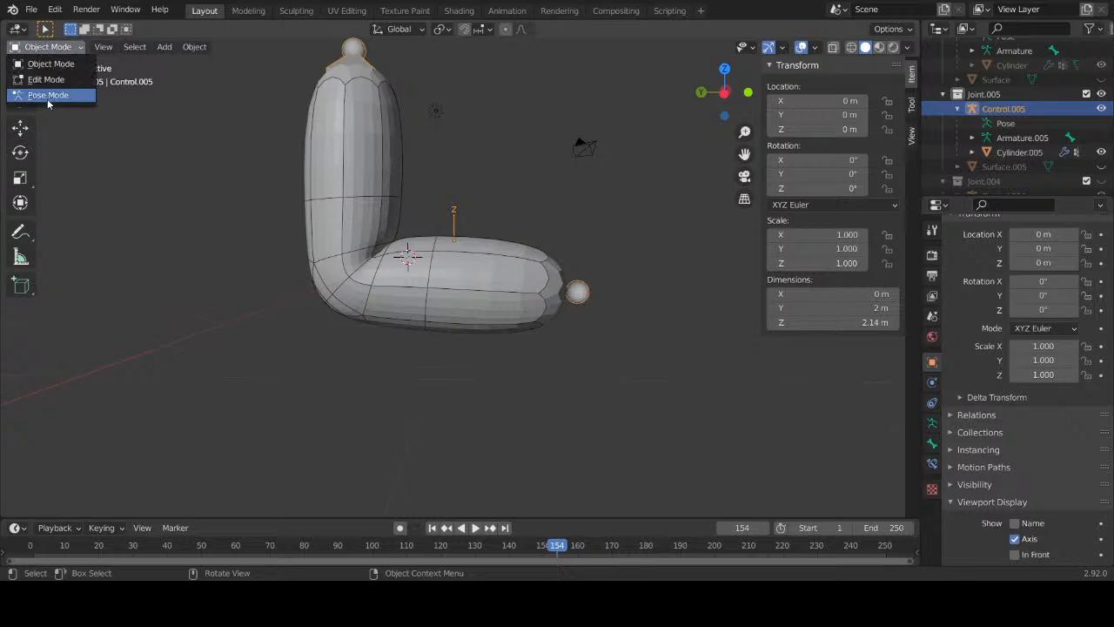
click(48, 95)
key(r)
key(x)
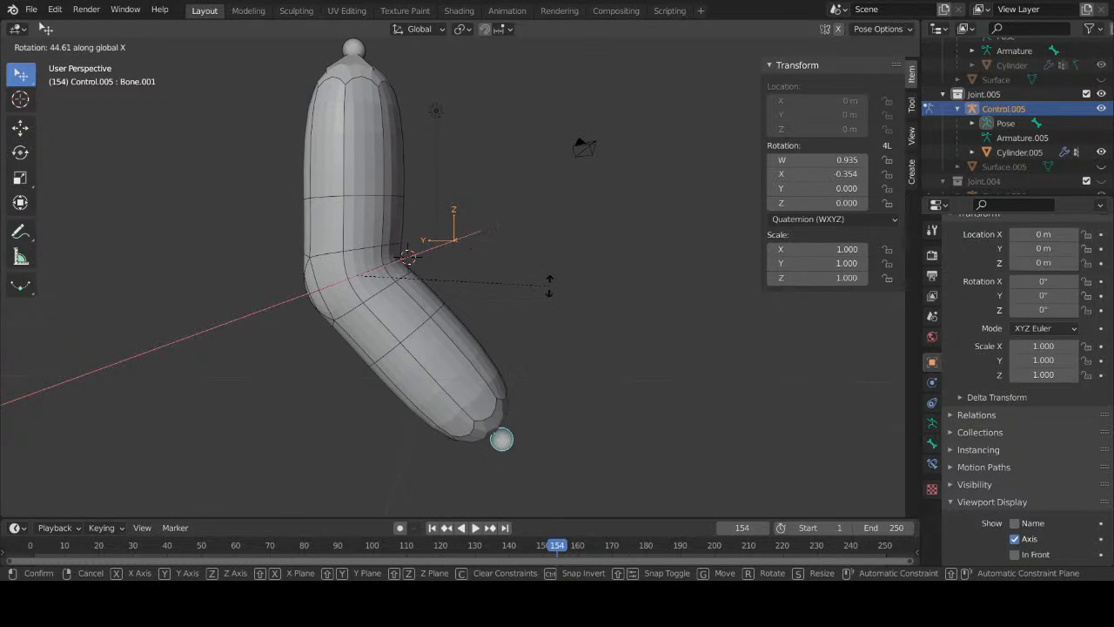
click(555, 328)
middle_drag(367, 319, 468, 350)
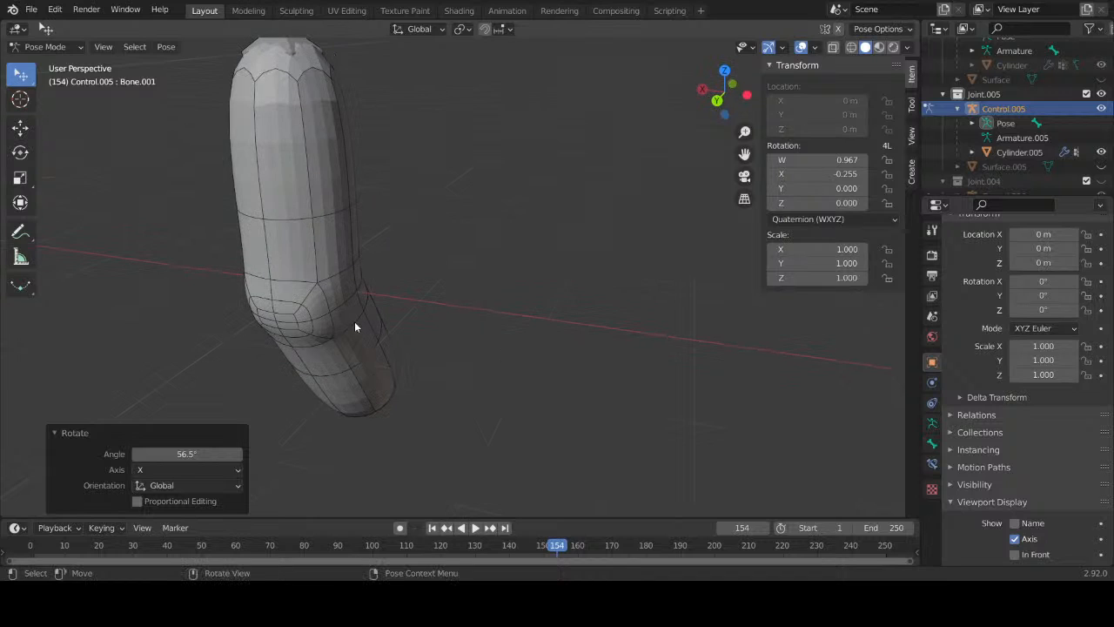
scroll(354, 322, up, 3)
shift+middle_drag(355, 329, 449, 279)
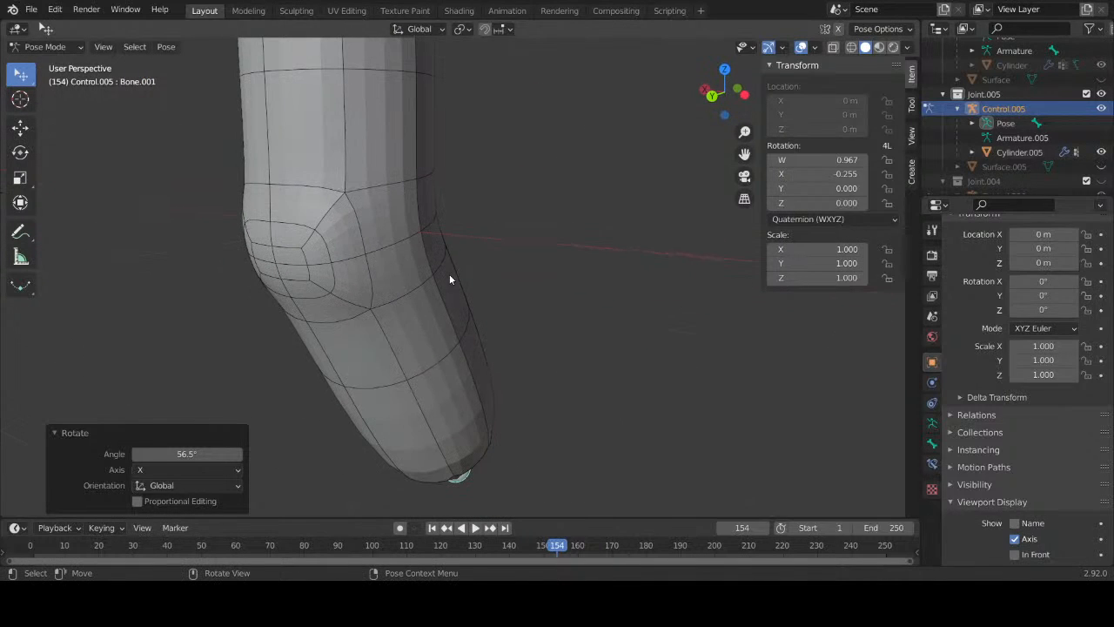
Step: Bend Bone.001 by -61.4° around the global X axis
key(r)
key(x)
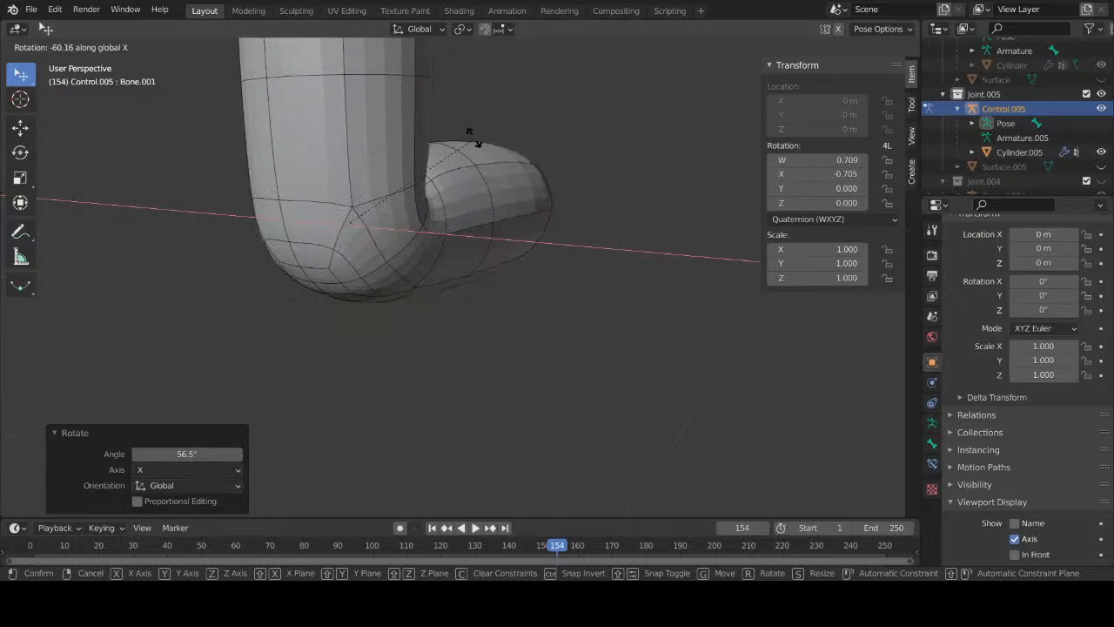
click(562, 220)
middle_drag(562, 220, 507, 226)
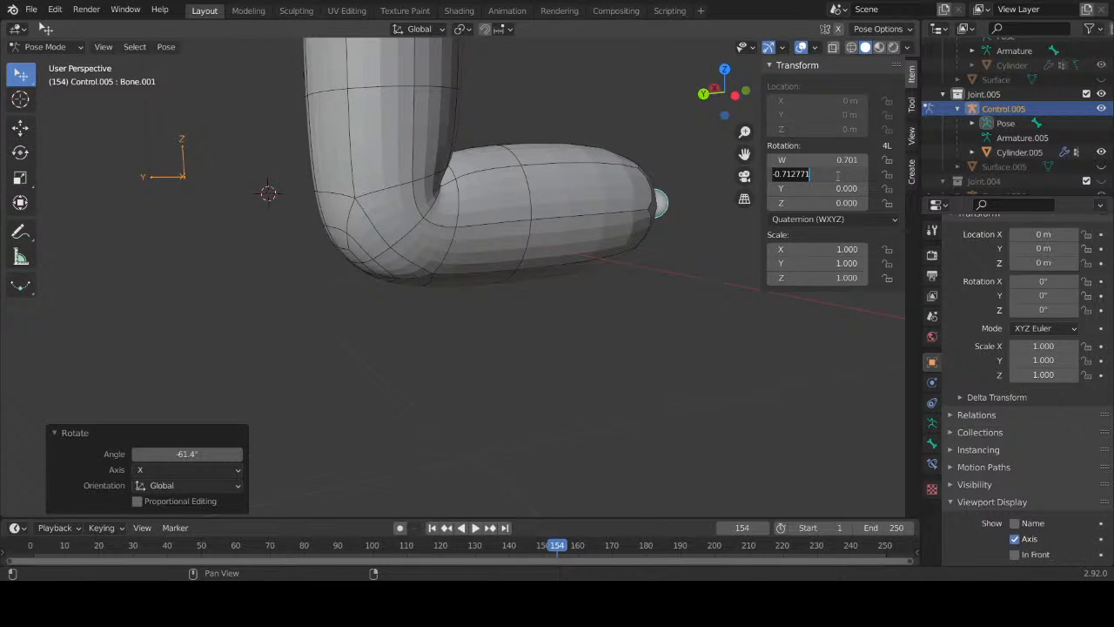
Step: Set Bone.001's X rotation to 0 to straighten the joint
key(Return)
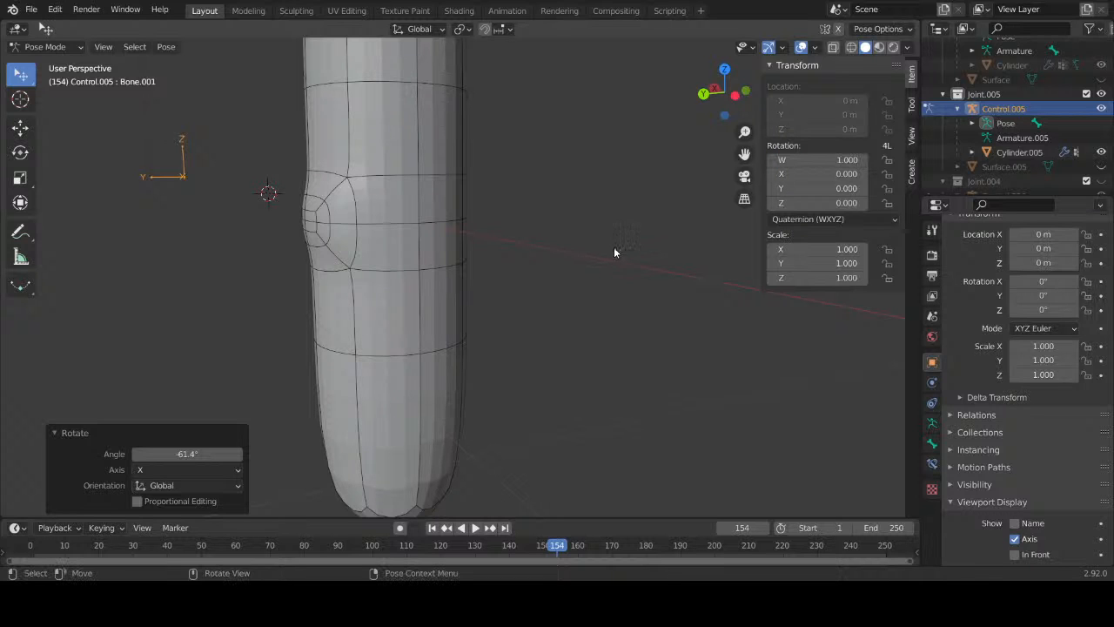
middle_drag(614, 252, 574, 298)
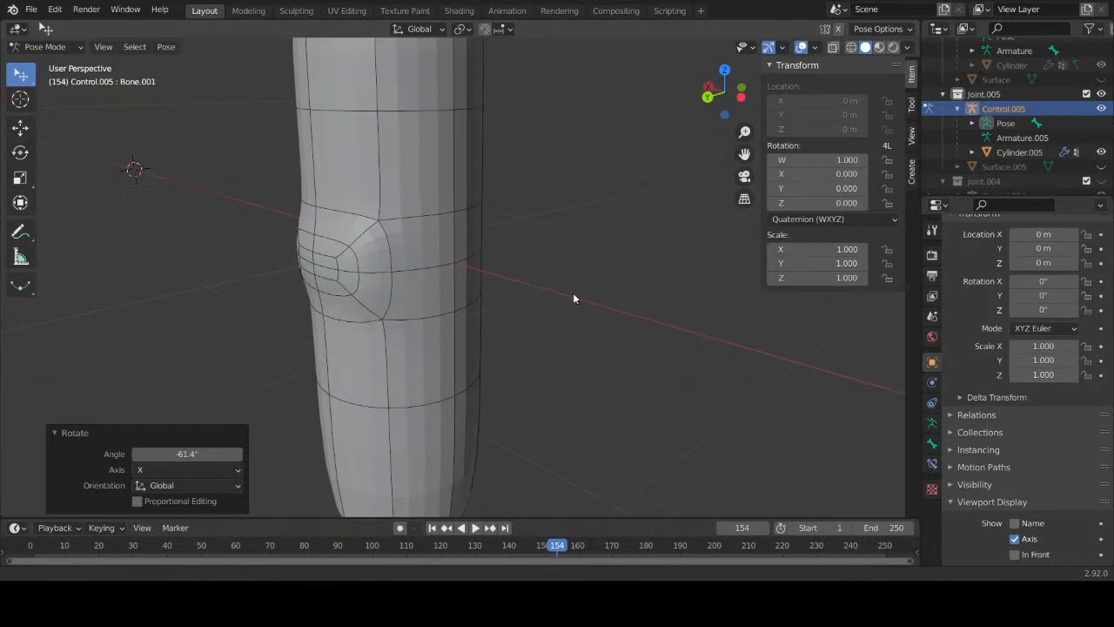
scroll(323, 186, up, 4)
Step: Return to Object Mode and shade Cylinder.005 smooth
click(368, 218)
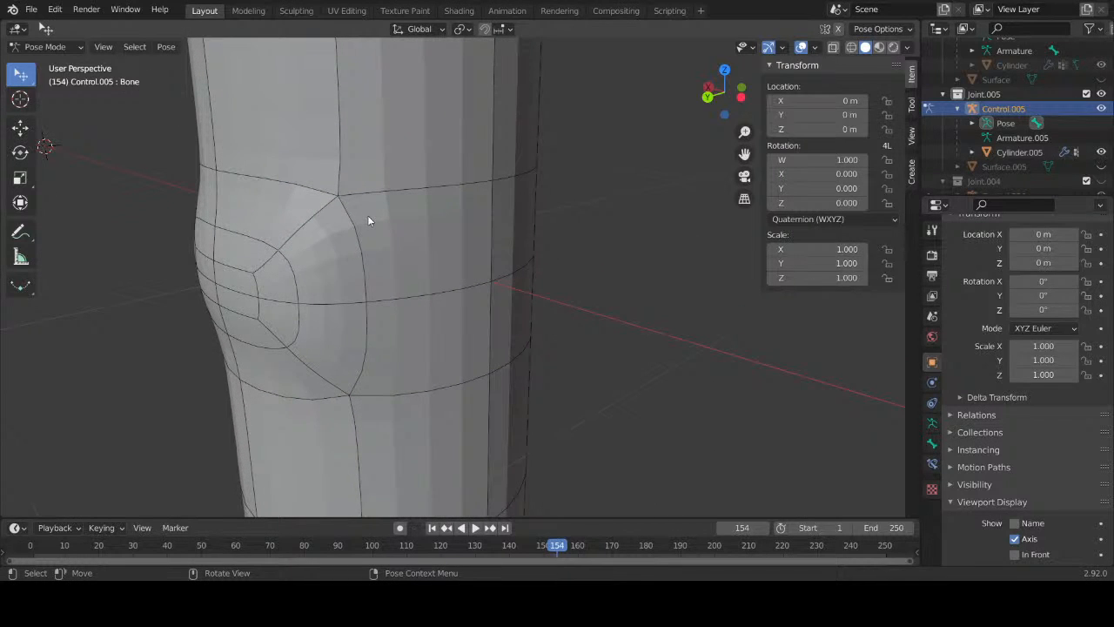
key(Tab)
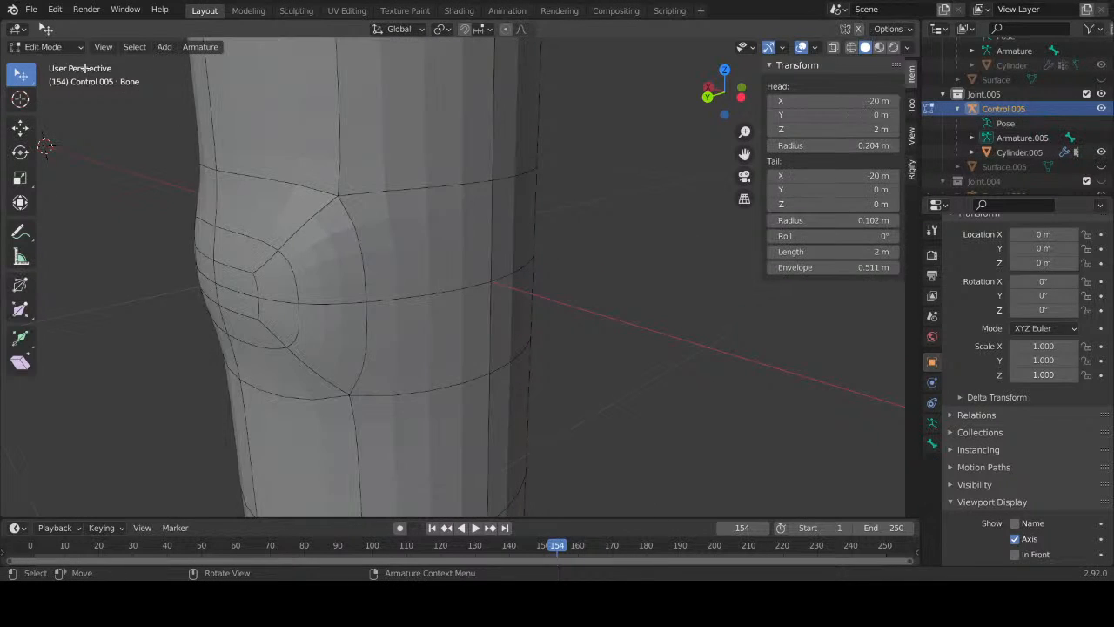
click(61, 63)
click(303, 129)
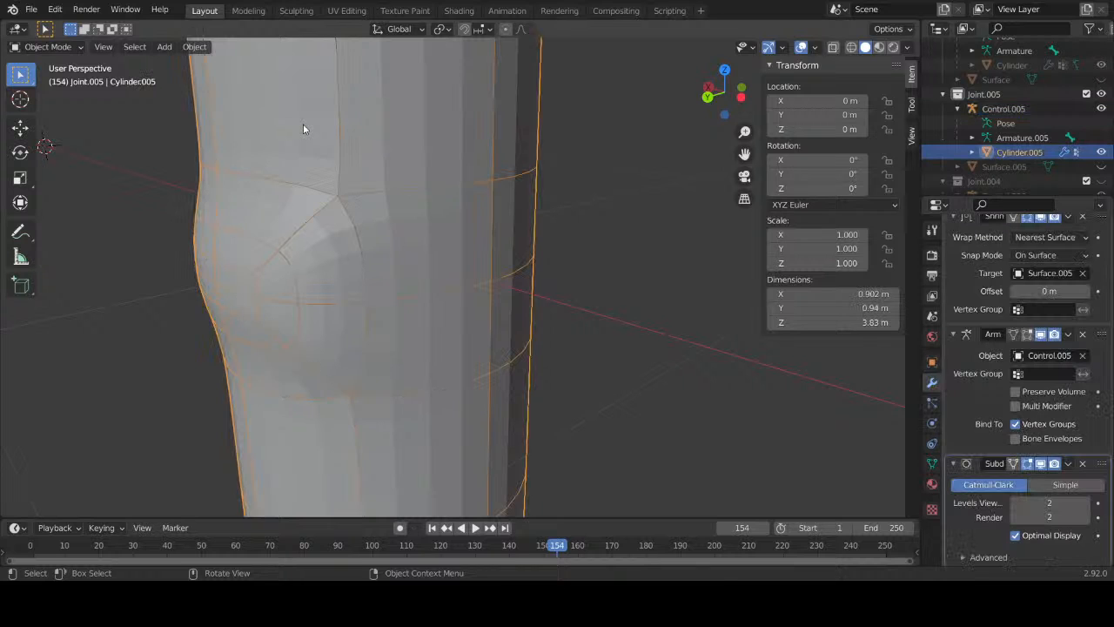
right_click(303, 123)
click(303, 126)
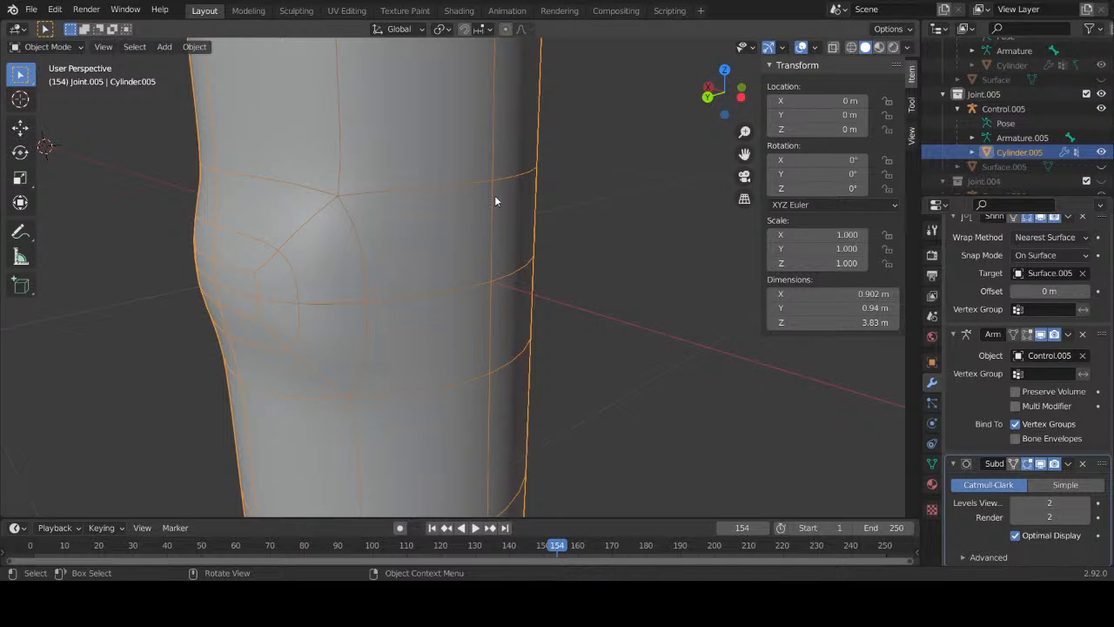
middle_drag(495, 201, 536, 142)
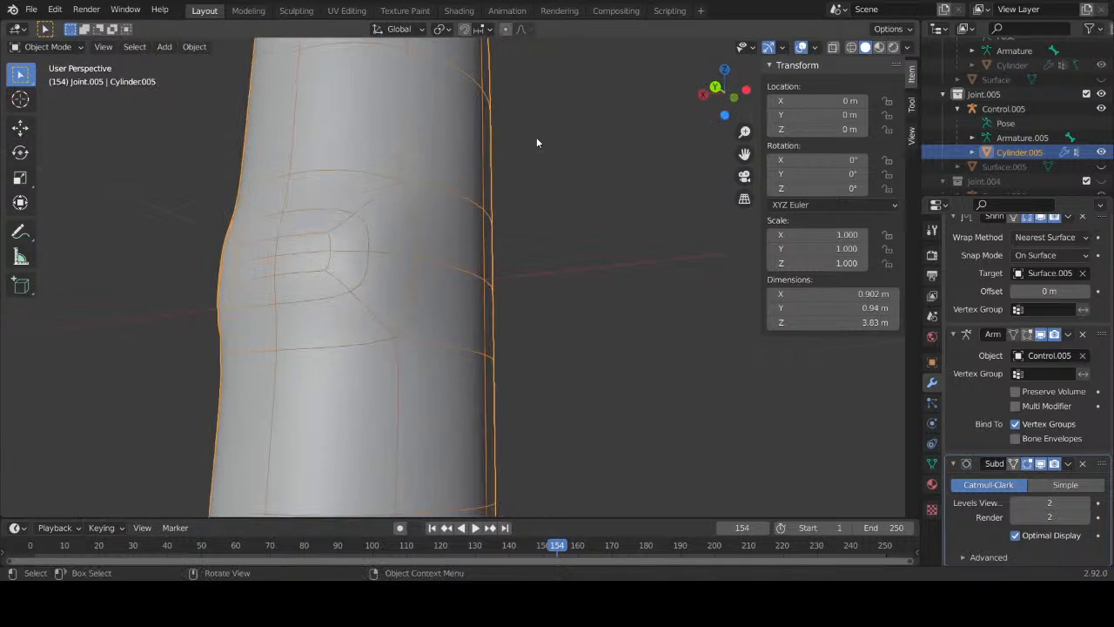
Step: Set the viewport lighting to MatCap with the metallic blue-grey sphere and deselect Cylinder.005
click(906, 49)
click(900, 119)
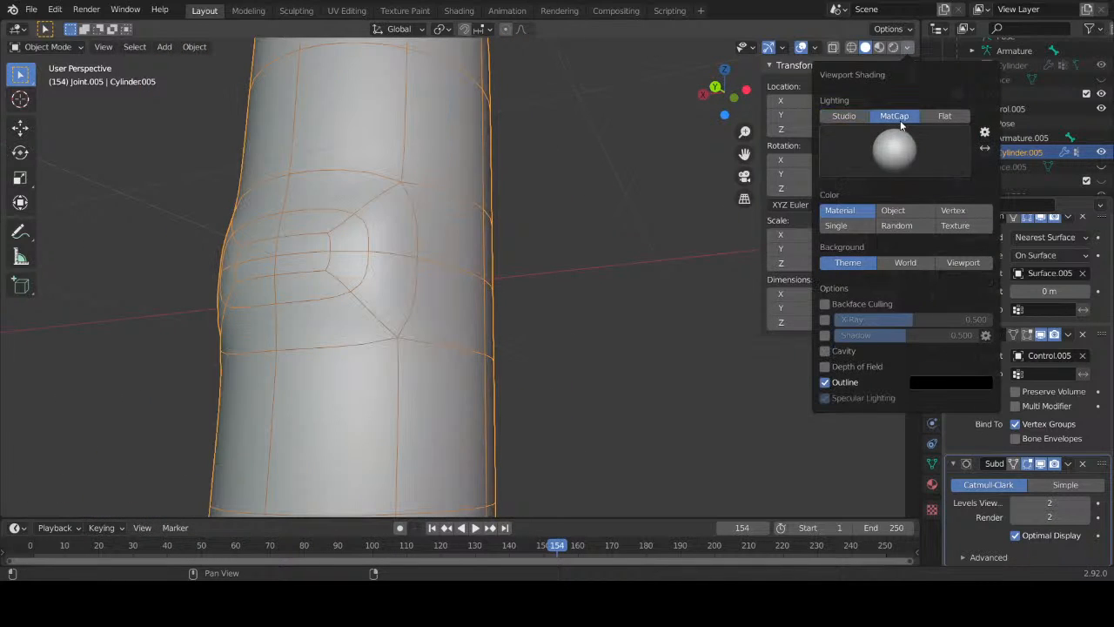
click(901, 141)
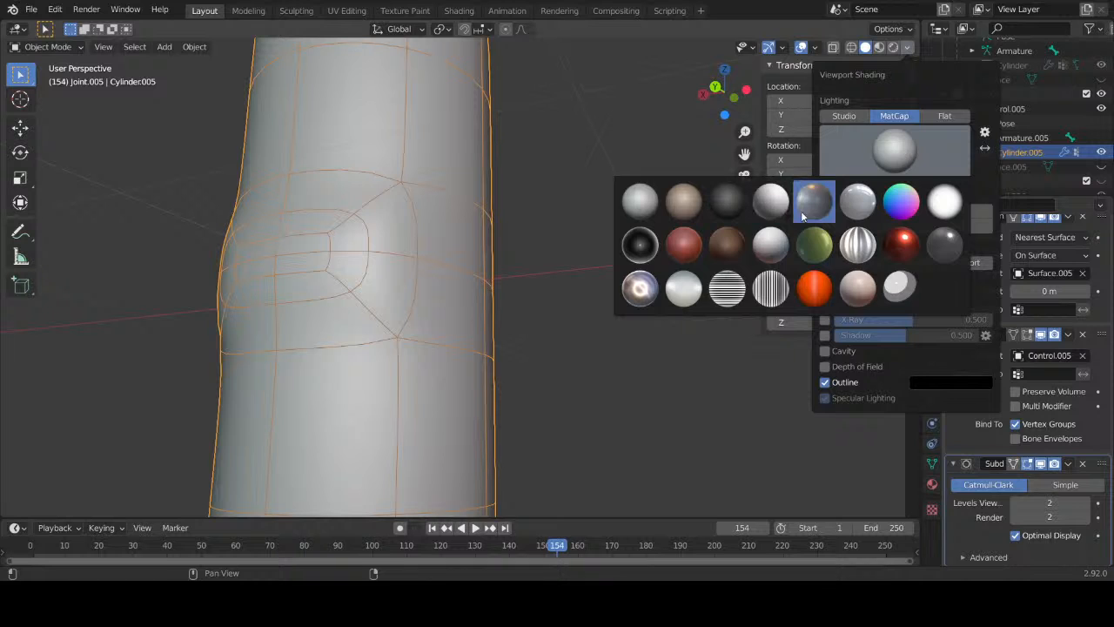
click(803, 209)
middle_drag(440, 280, 529, 308)
click(277, 302)
scroll(396, 298, down, 4)
scroll(395, 299, down, 3)
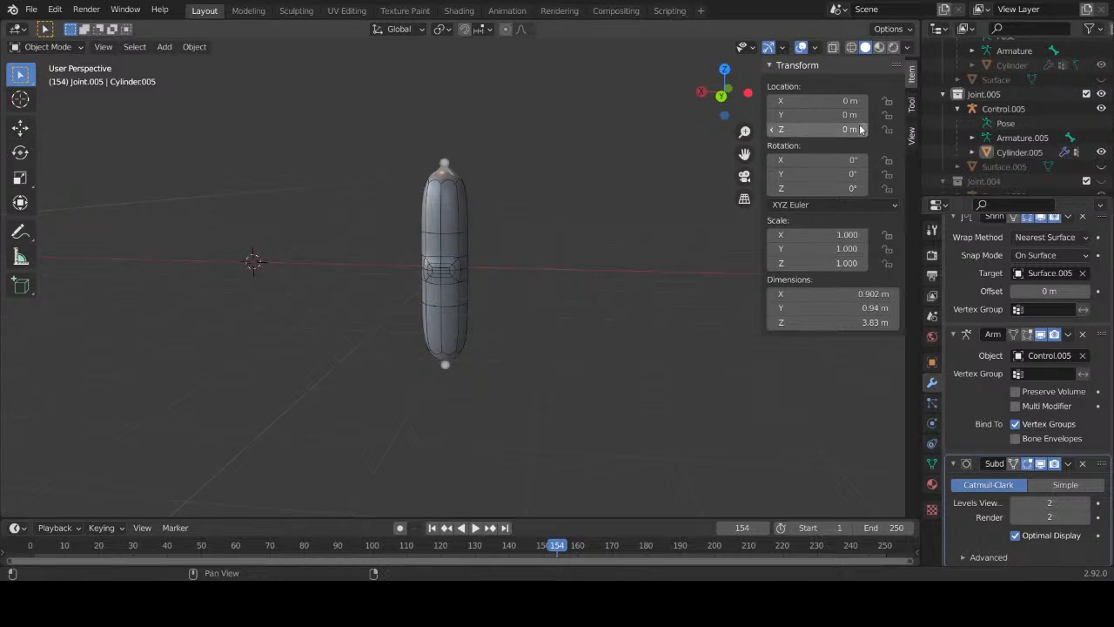
Step: Duplicate the original Joint collection with its armature, cylinder and surface
scroll(1030, 120, up, 10)
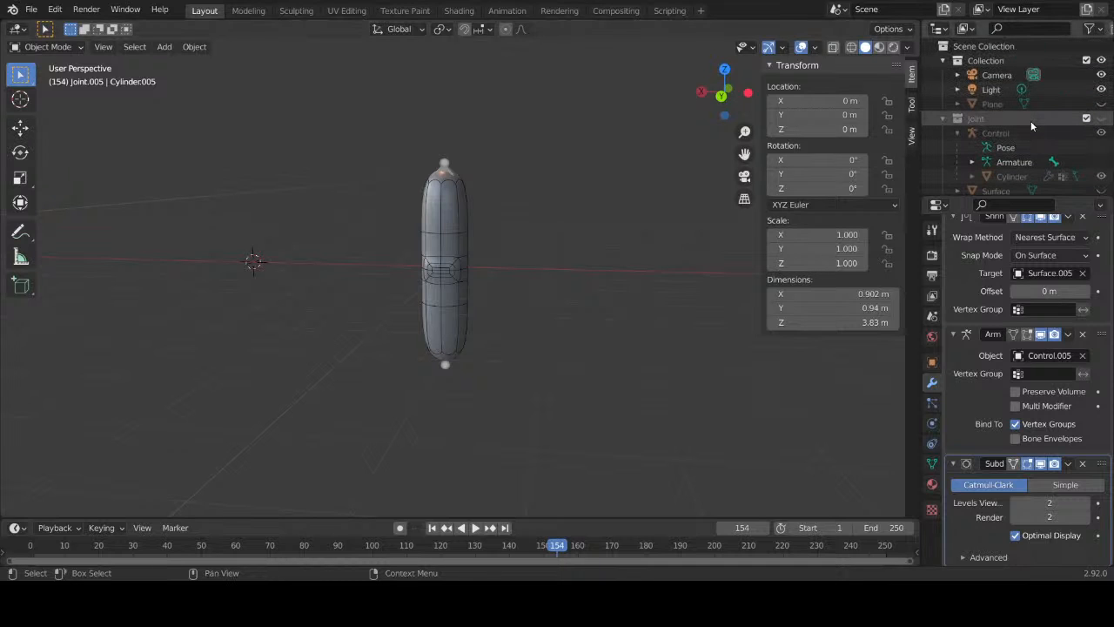
click(975, 121)
right_click(978, 119)
click(978, 119)
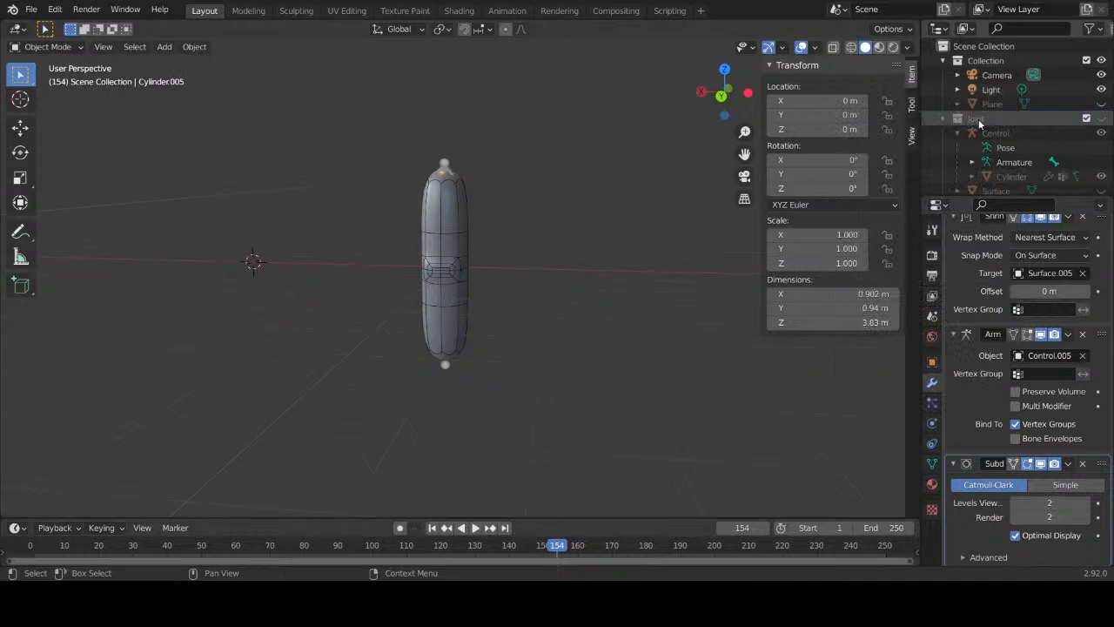
shift+middle_drag(304, 241, 500, 257)
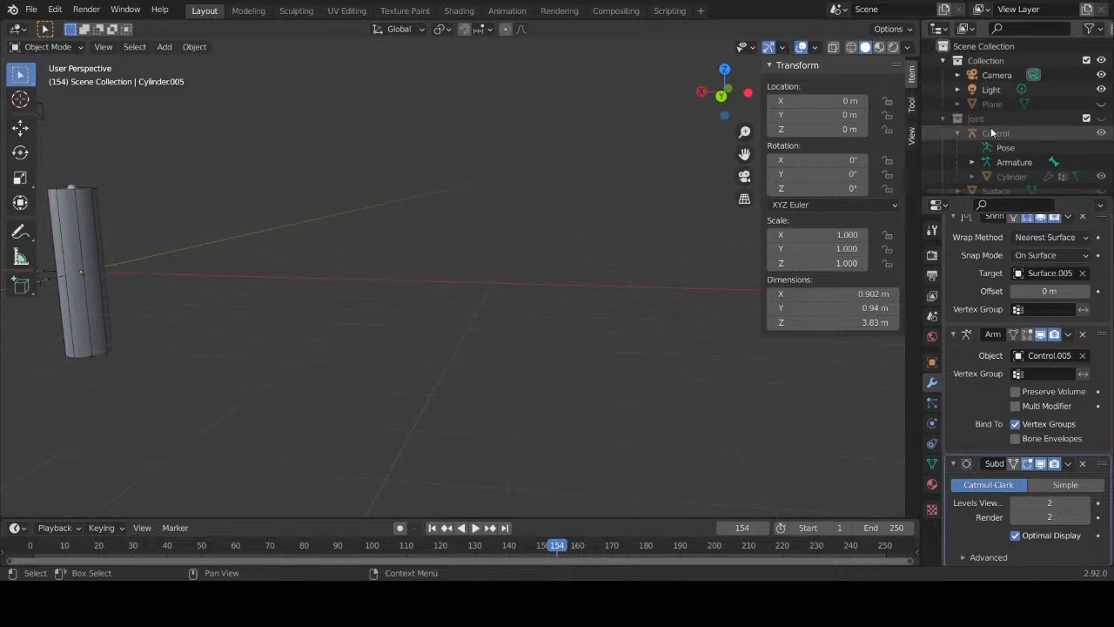
Step: Select Control.006 and Cylinder.006 together in the Joint.006 collection
scroll(996, 135, down, 5)
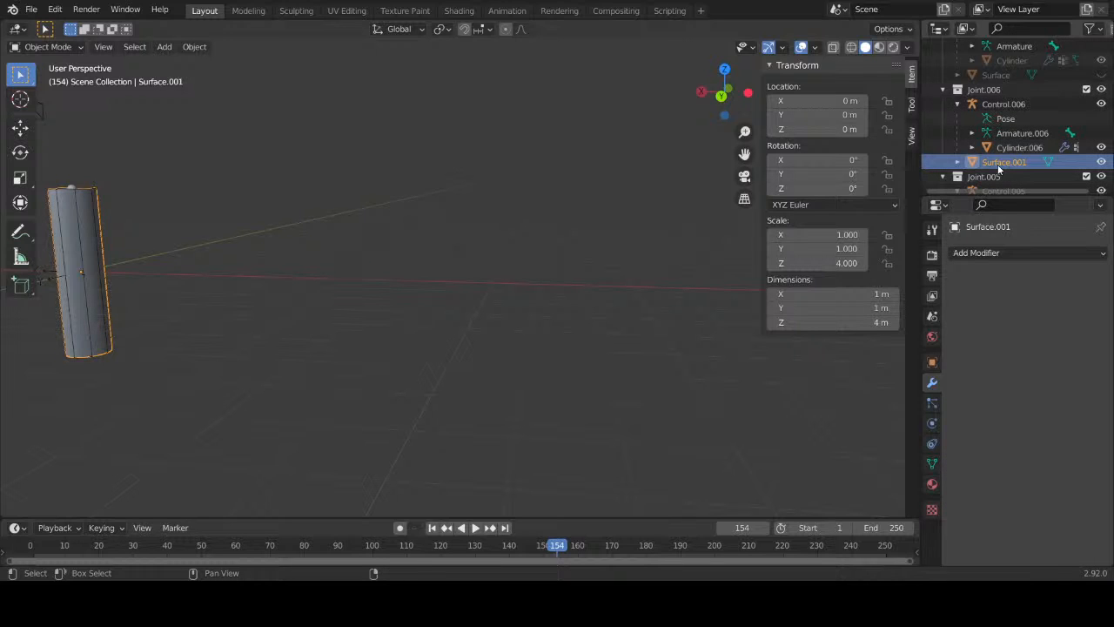
click(988, 106)
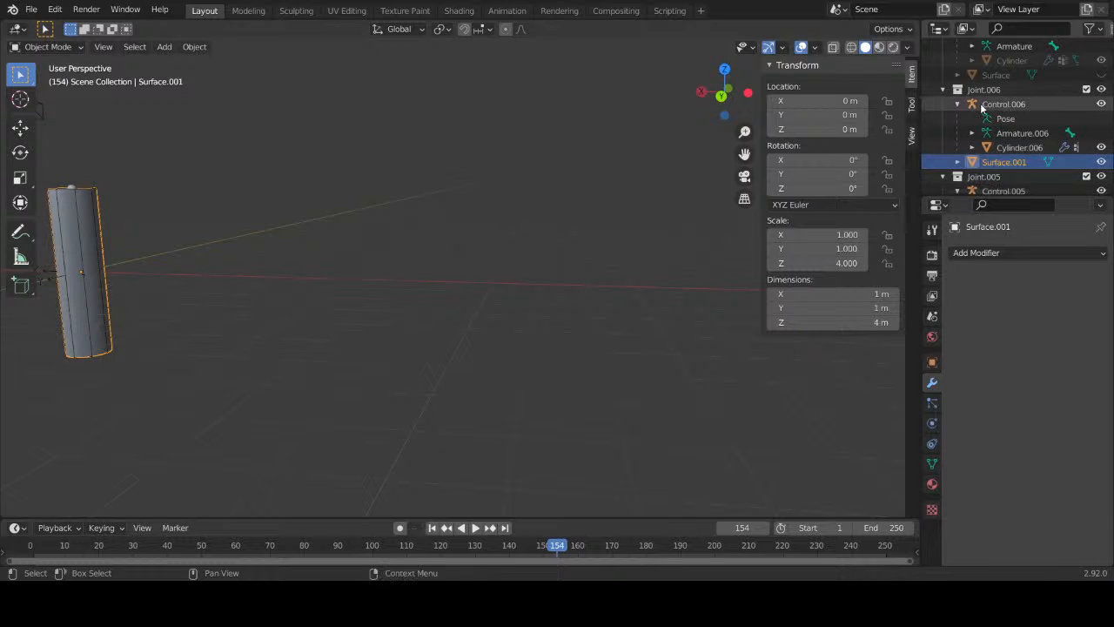
shift+click(1010, 148)
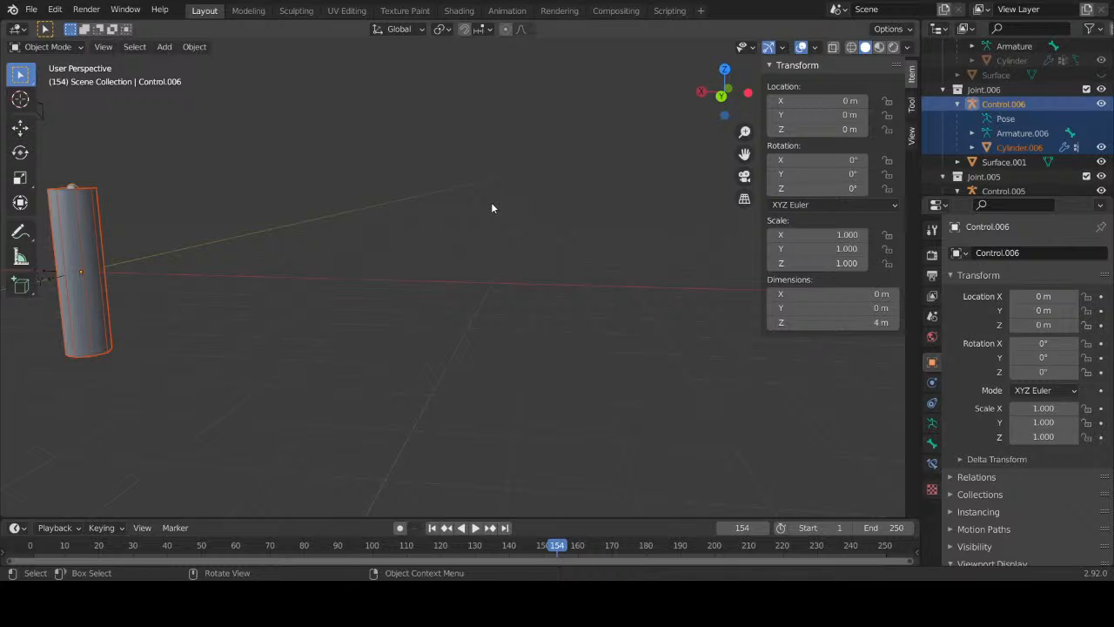
key(g)
key(x)
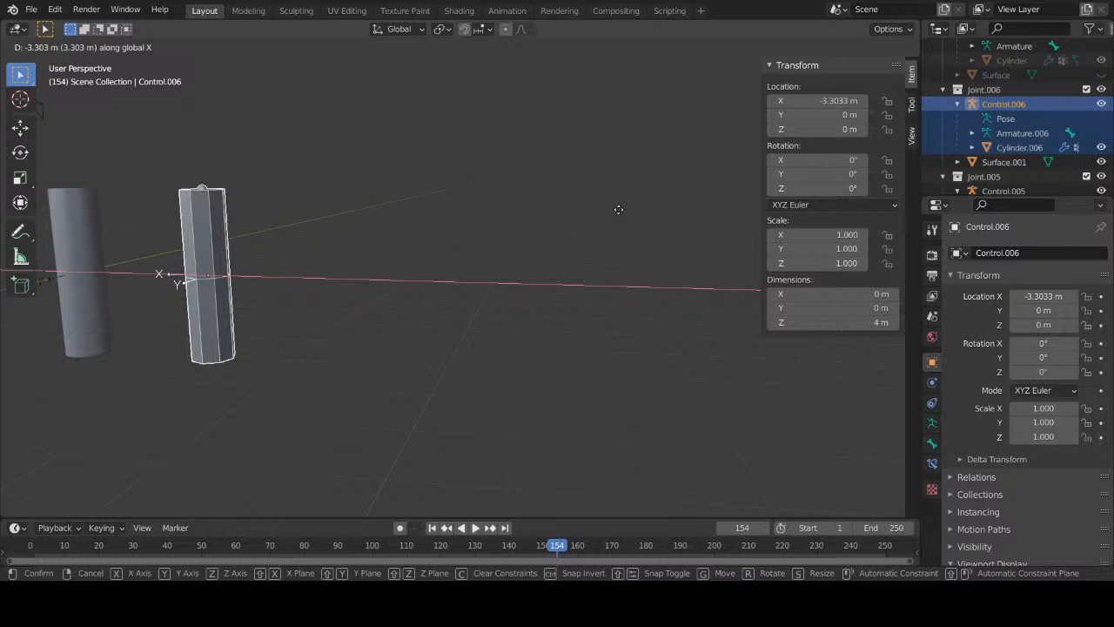
key(Escape)
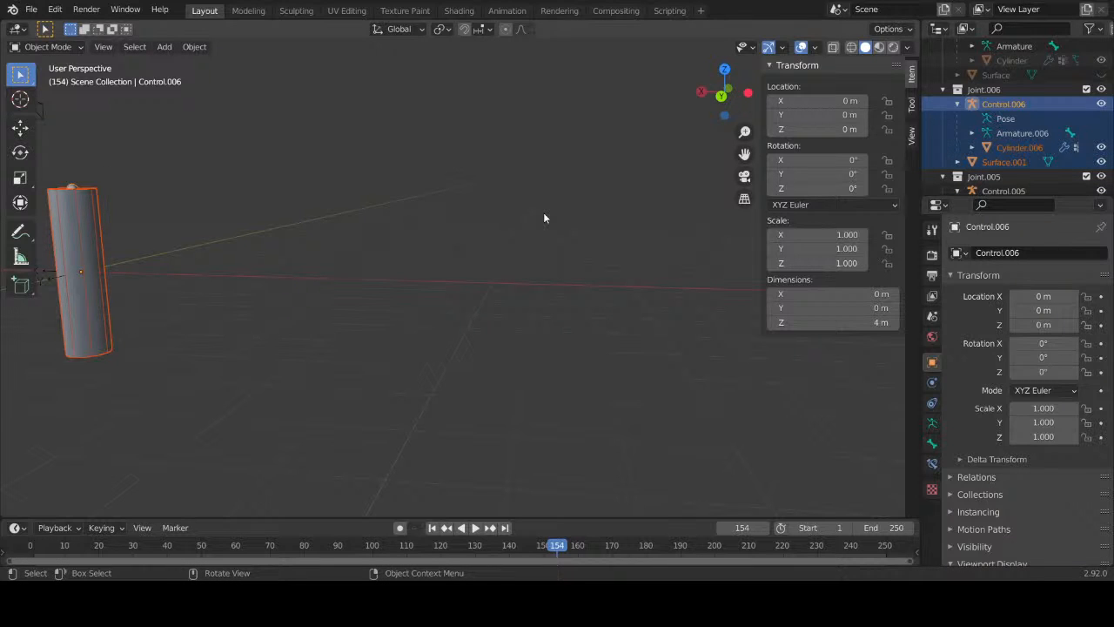
Step: Move Control.006, Cylinder.006 and Surface.001 together by -24 m along the global X axis, then deselect them
key(g)
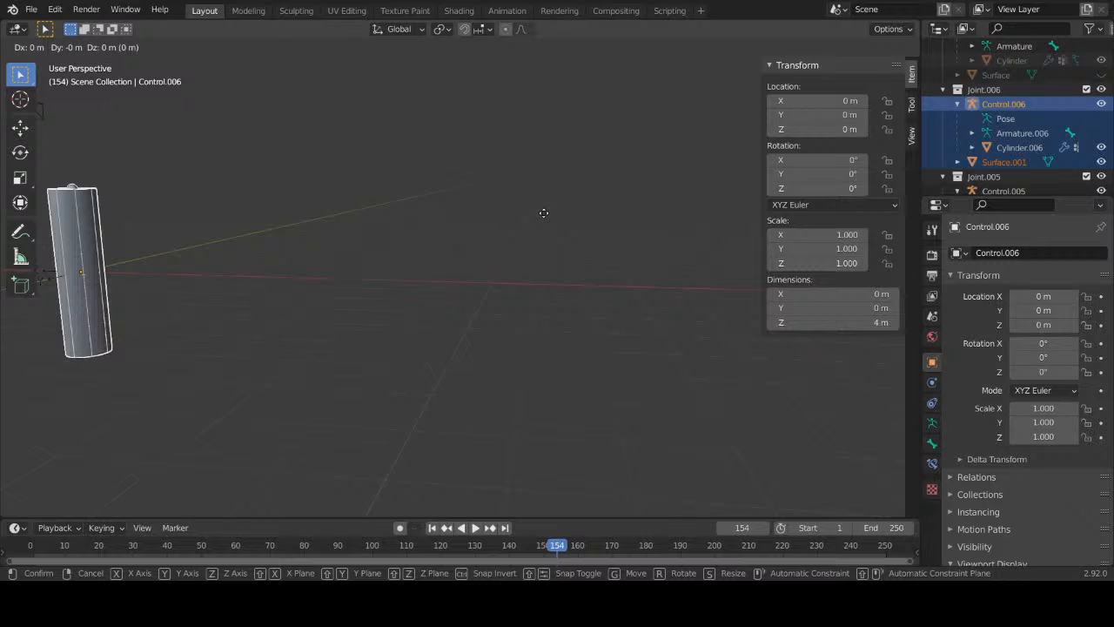
text(x)
text(-24)
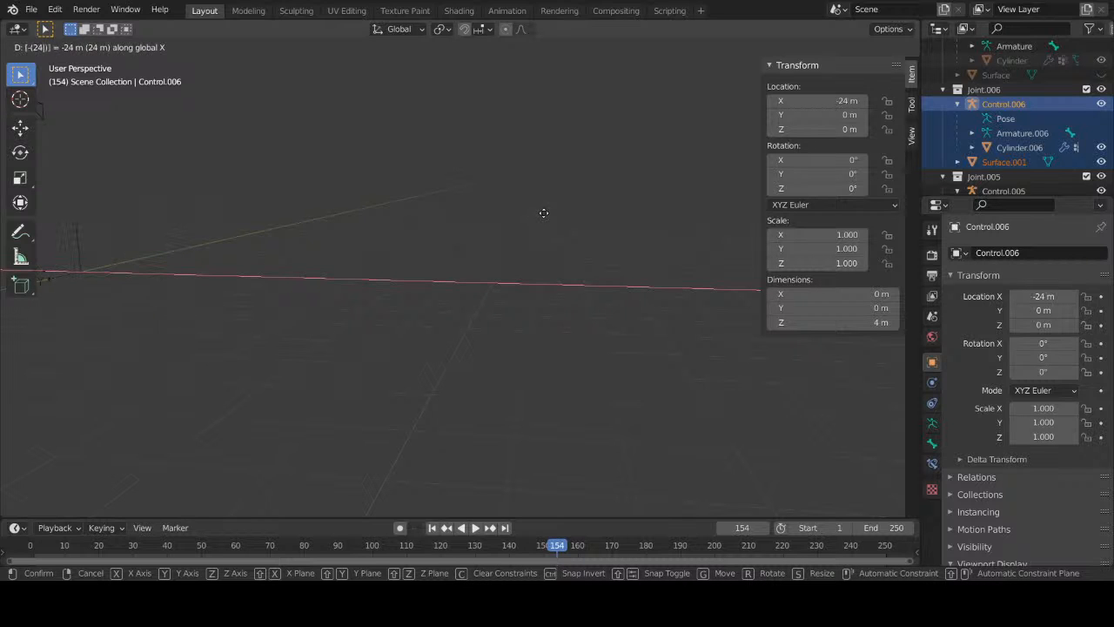
key(Return)
shift+middle_drag(567, 269, 316, 263)
shift+middle_drag(488, 272, 411, 272)
scroll(565, 272, up, 4)
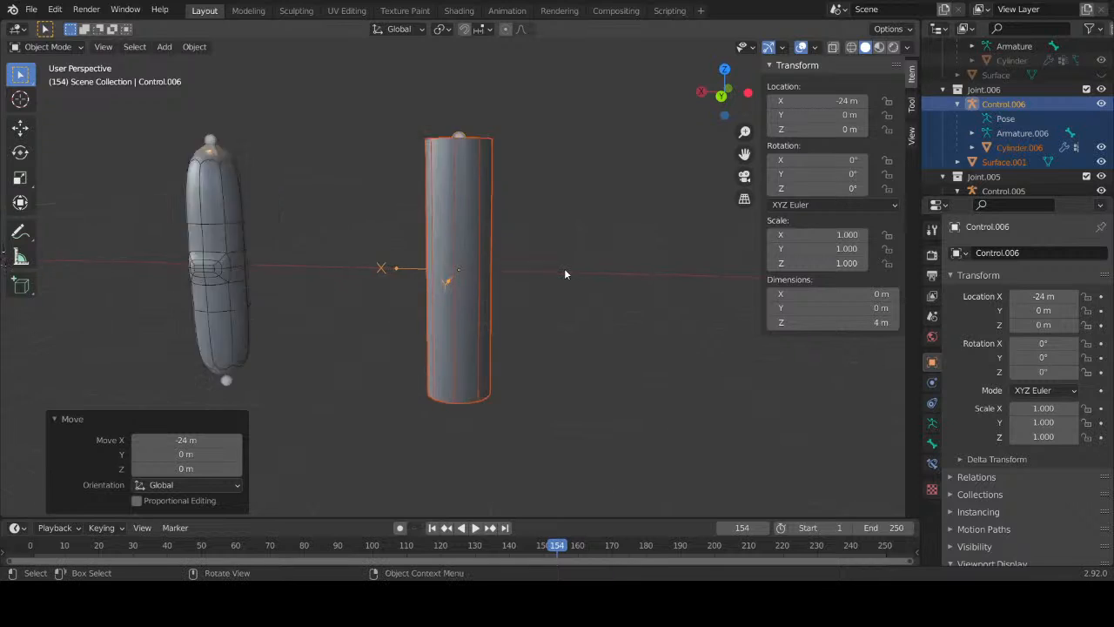
click(565, 274)
Step: Hide the Surface.001 reference cylinder in the viewport so that only the low-poly Cylinder.006 shows
middle_drag(565, 274, 536, 115)
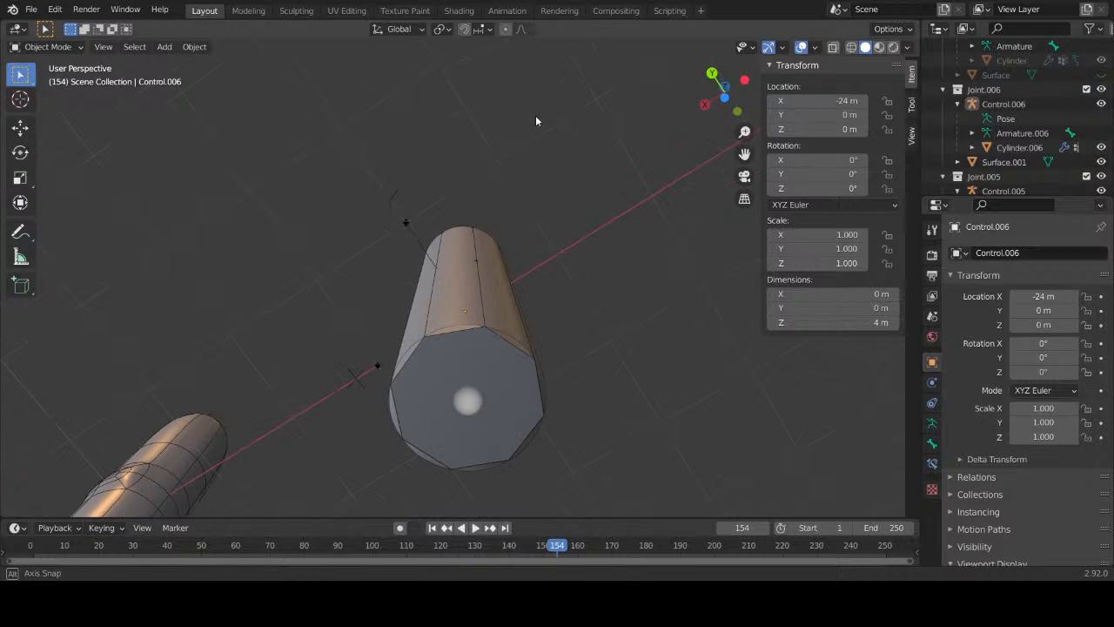
click(1100, 161)
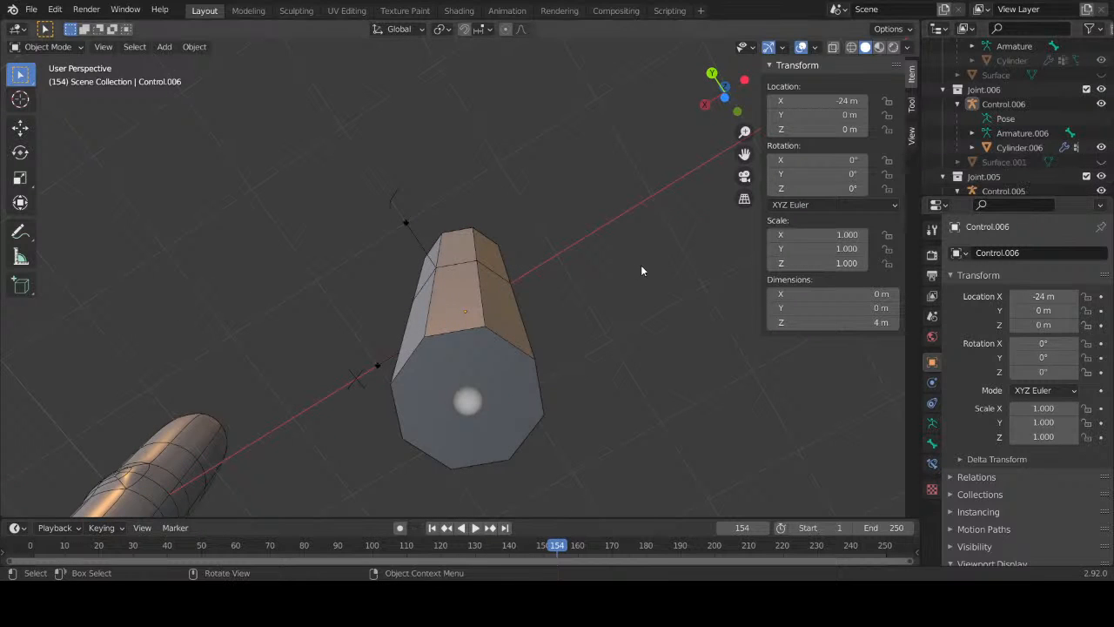
middle_drag(640, 264, 604, 393)
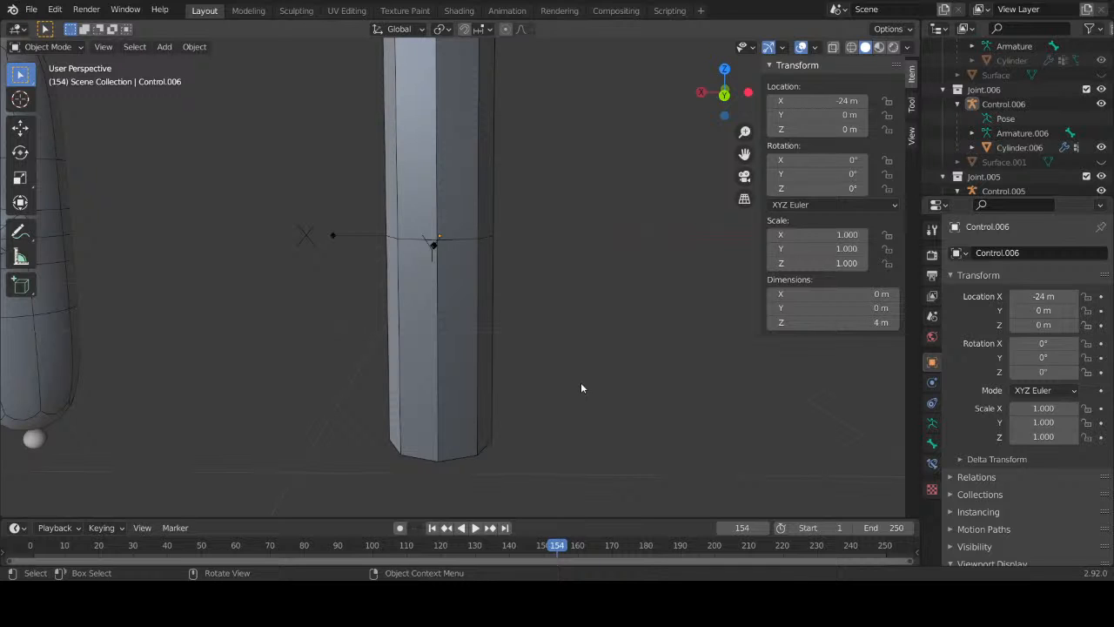
mouse_move(580, 382)
middle_down()
mouse_move(565, 346)
mouse_move(498, 306)
mouse_move(488, 360)
mouse_move(589, 343)
mouse_move(587, 373)
middle_up()
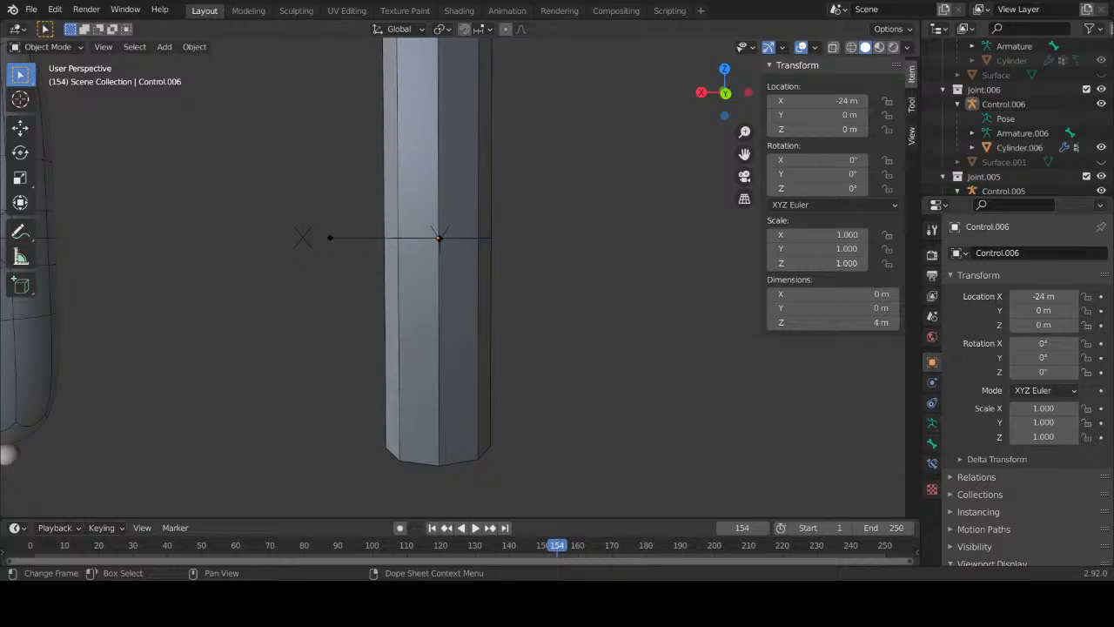
scroll(517, 287, up, 3)
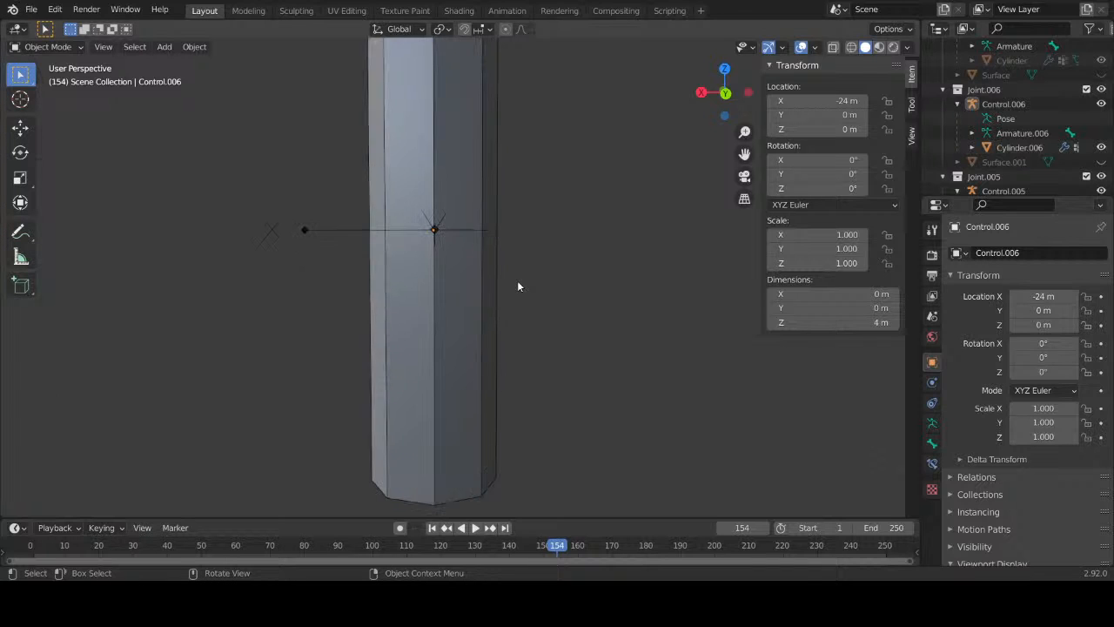
mouse_move(480, 243)
middle_down()
mouse_move(465, 278)
mouse_move(536, 266)
mouse_move(435, 233)
mouse_move(502, 288)
mouse_move(456, 292)
mouse_move(476, 279)
mouse_move(492, 287)
mouse_move(393, 187)
mouse_move(417, 236)
mouse_move(500, 273)
mouse_move(483, 278)
mouse_move(468, 236)
mouse_move(427, 229)
mouse_move(458, 227)
mouse_move(470, 238)
mouse_move(356, 231)
mouse_move(444, 232)
mouse_move(491, 261)
middle_up()
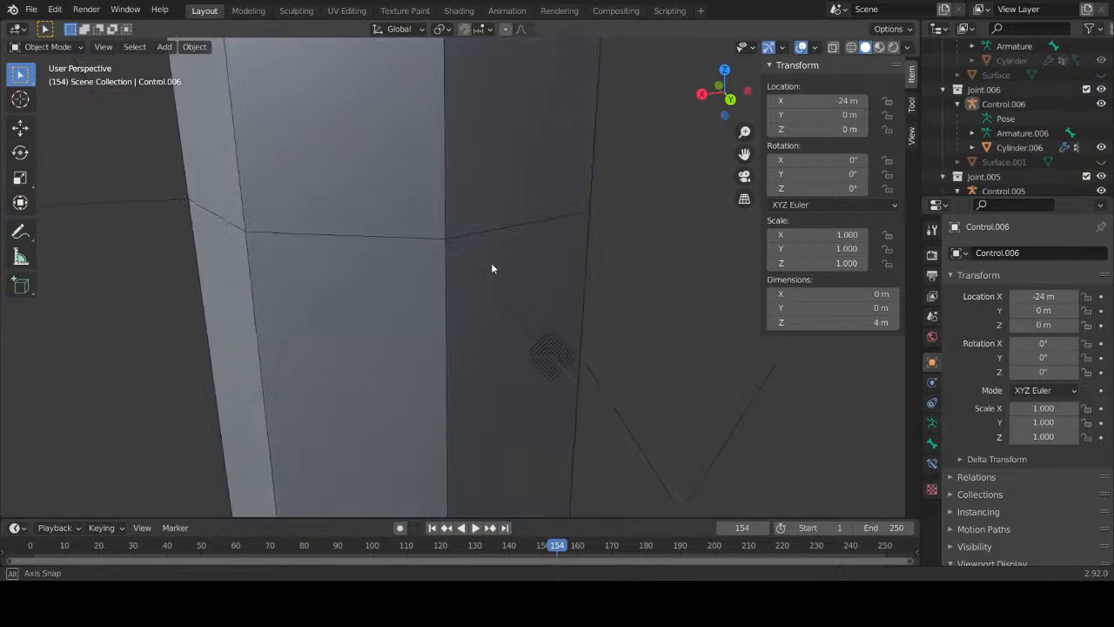
Step: Select Cylinder.006 and open its mesh in Edit Mode
click(424, 139)
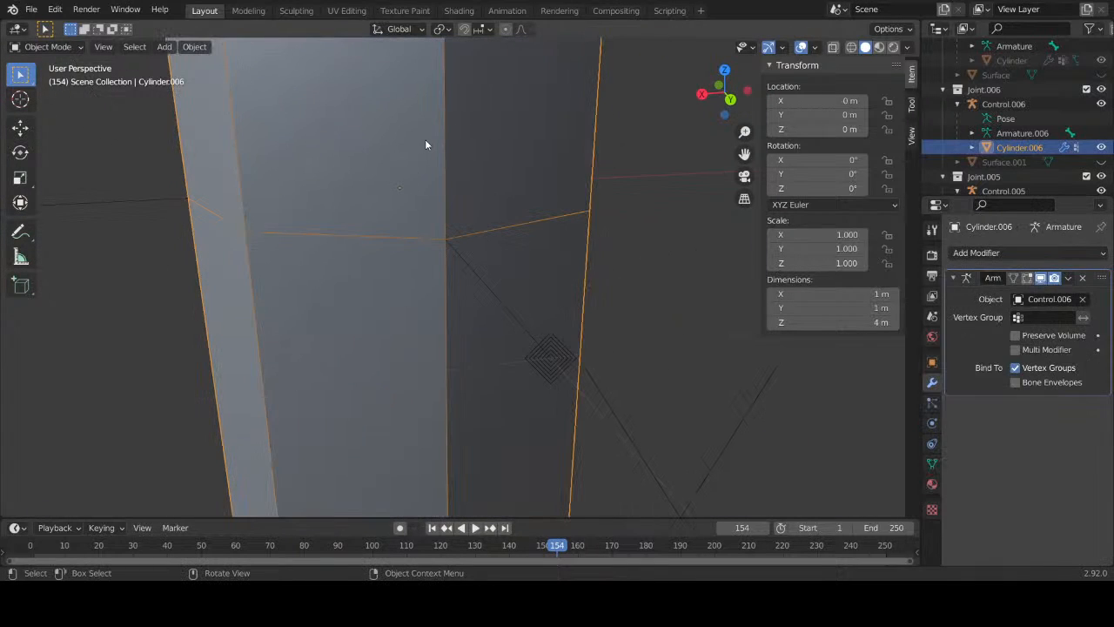
click(39, 47)
click(35, 76)
middle_drag(613, 281, 557, 270)
click(479, 170)
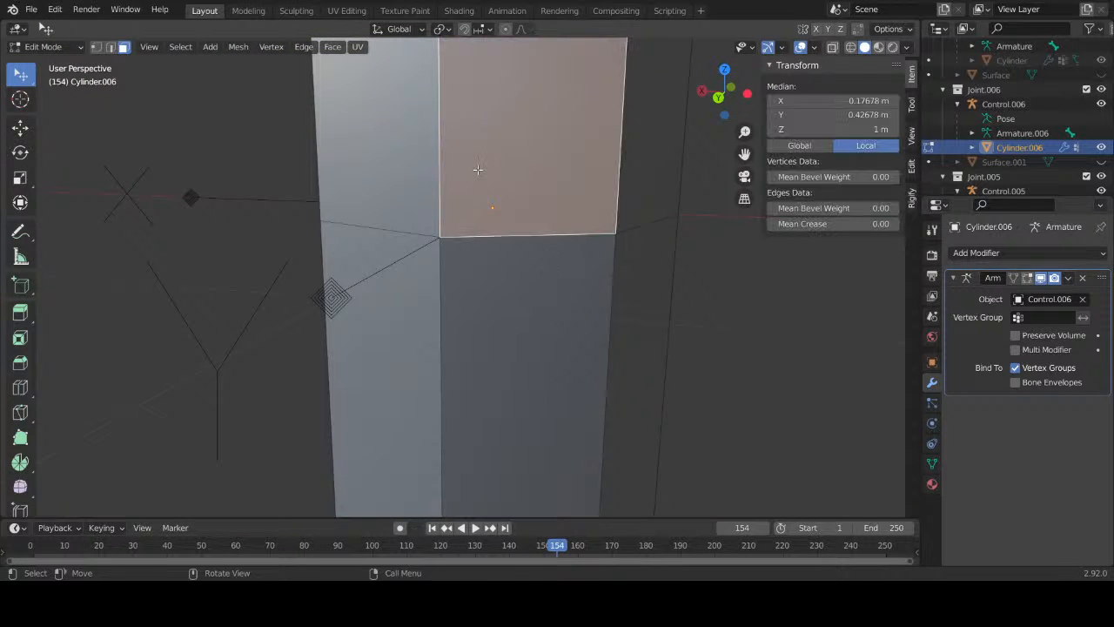
Step: Bevel the cylinder's middle edge loop about 0.292 m wide with 6 segments
key(1)
click(451, 238)
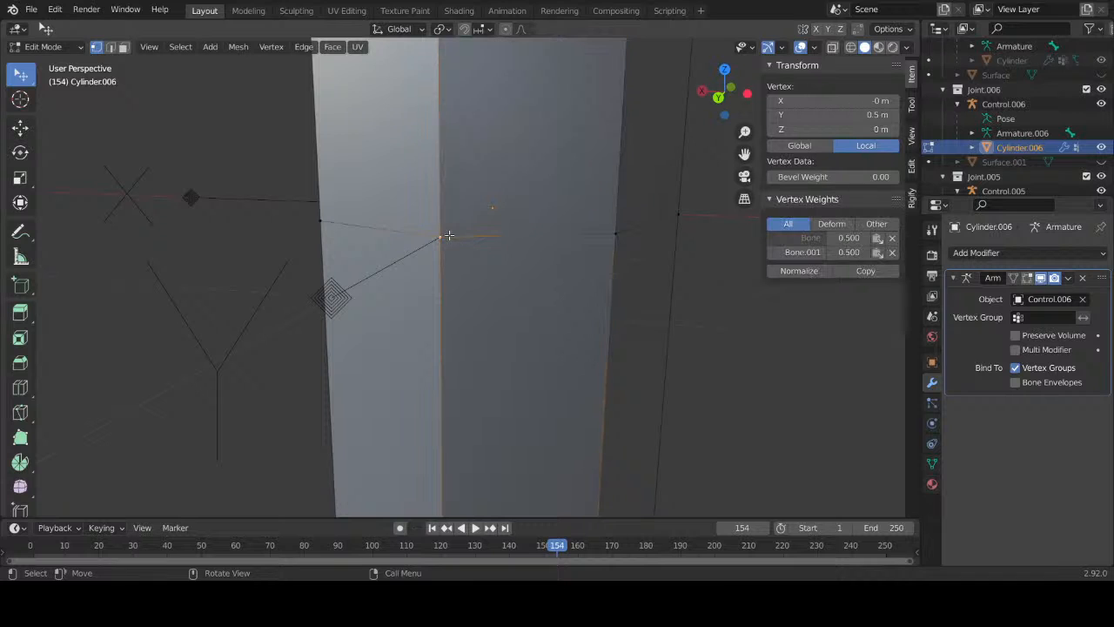
alt+click(482, 237)
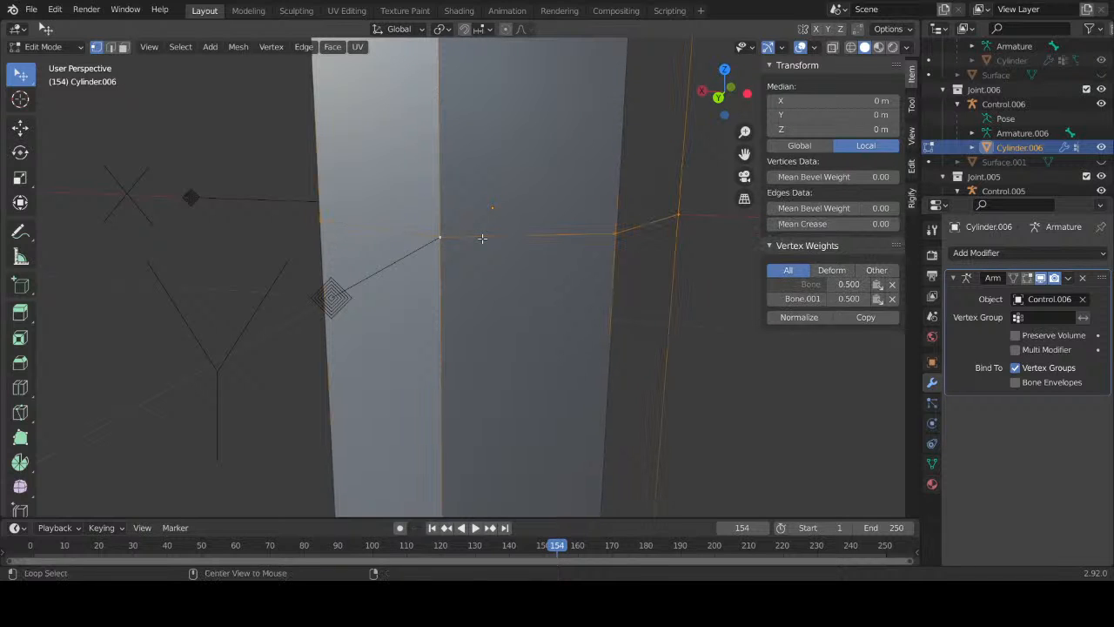
key(ctrl+b)
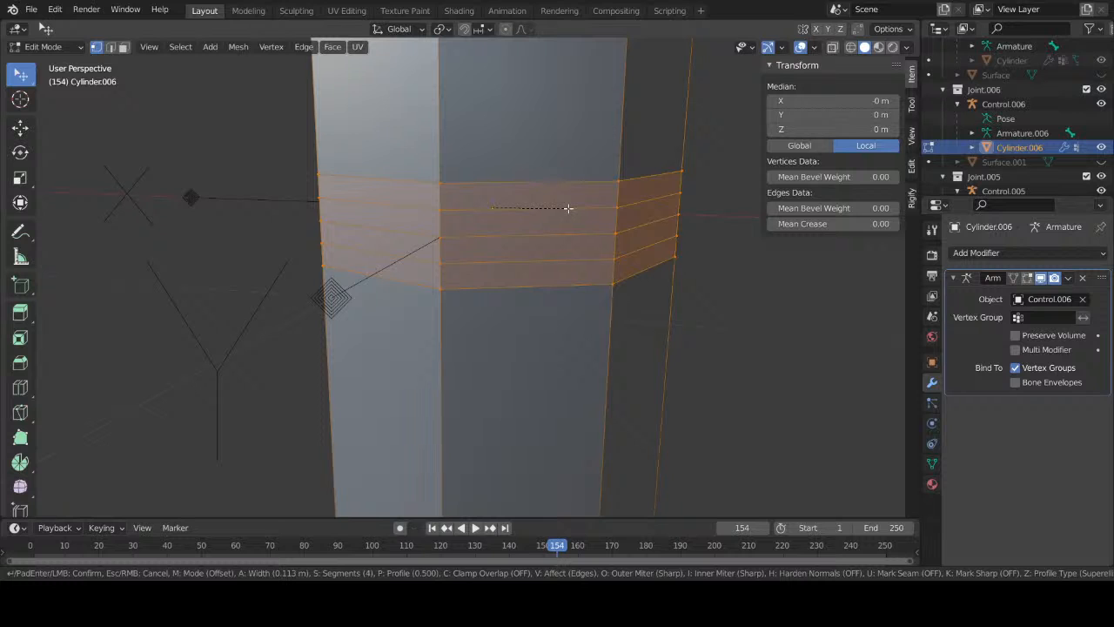
scroll(567, 208, up, 2)
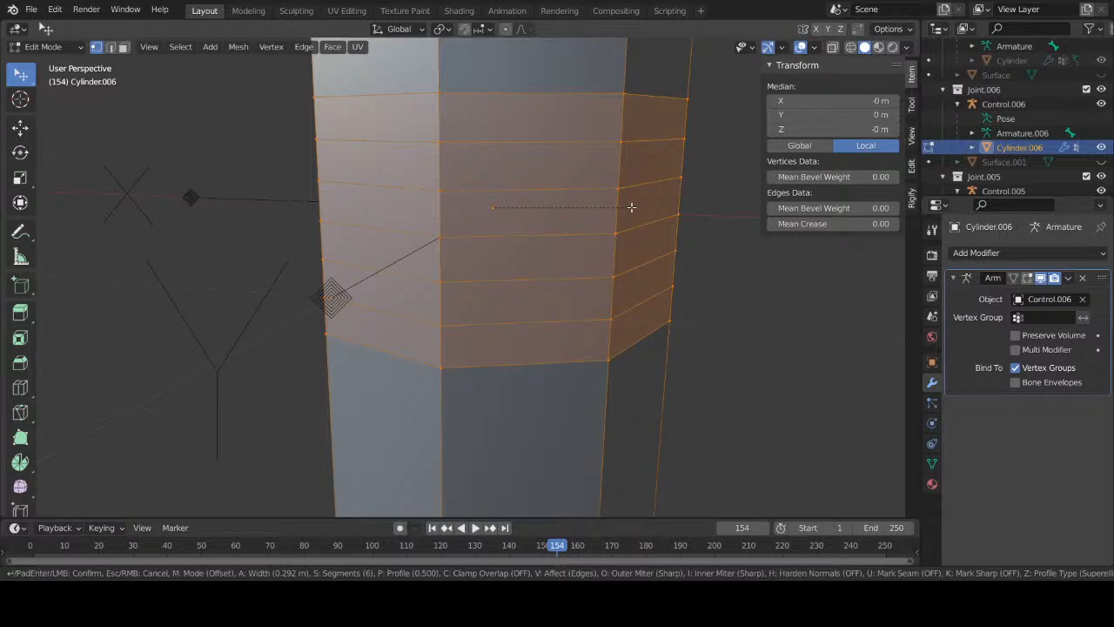
click(631, 207)
right_click(631, 206)
mouse_move(631, 206)
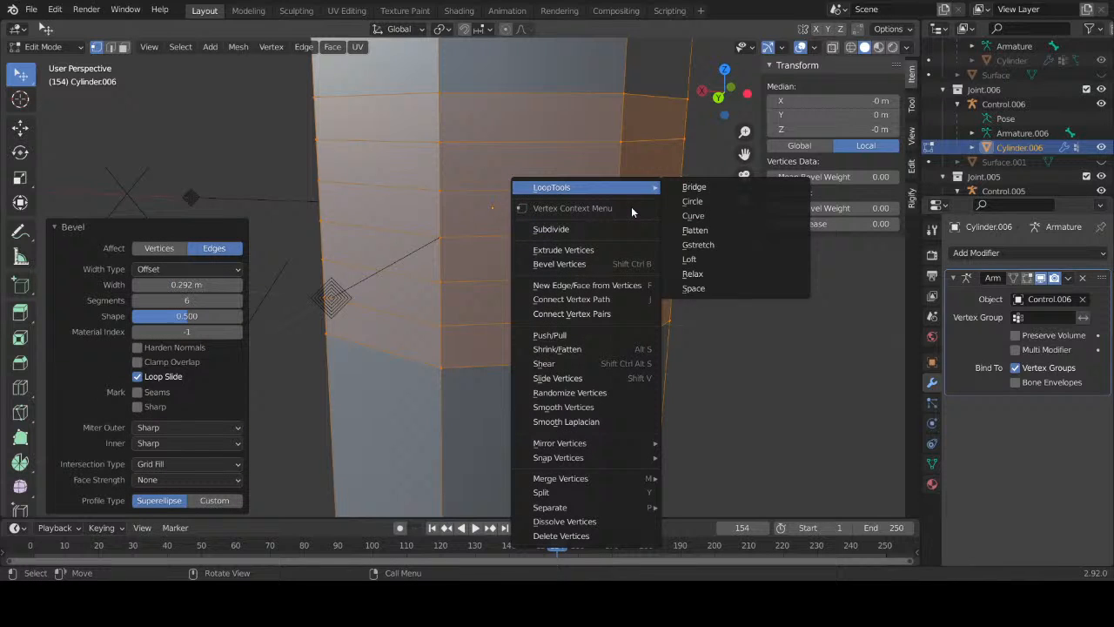
click(741, 361)
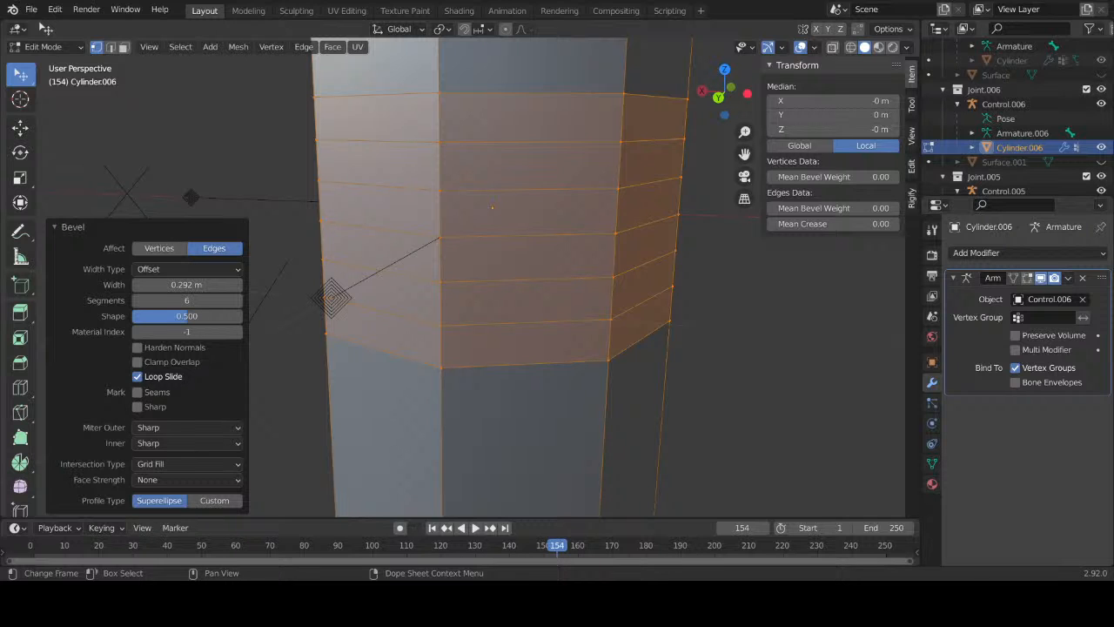
Step: Subdivide the two middle-loop edges that meet at the cylinder's front corner with one cut
middle_drag(461, 339, 491, 355)
scroll(462, 272, up, 2)
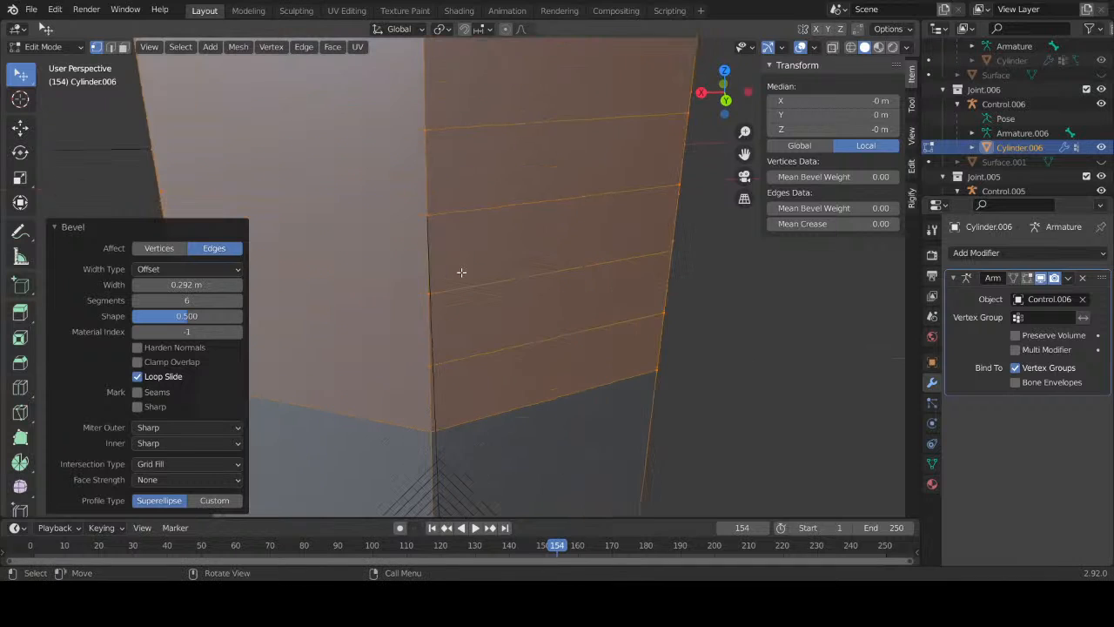
mouse_move(461, 272)
middle_down()
mouse_move(447, 241)
mouse_move(458, 266)
middle_up()
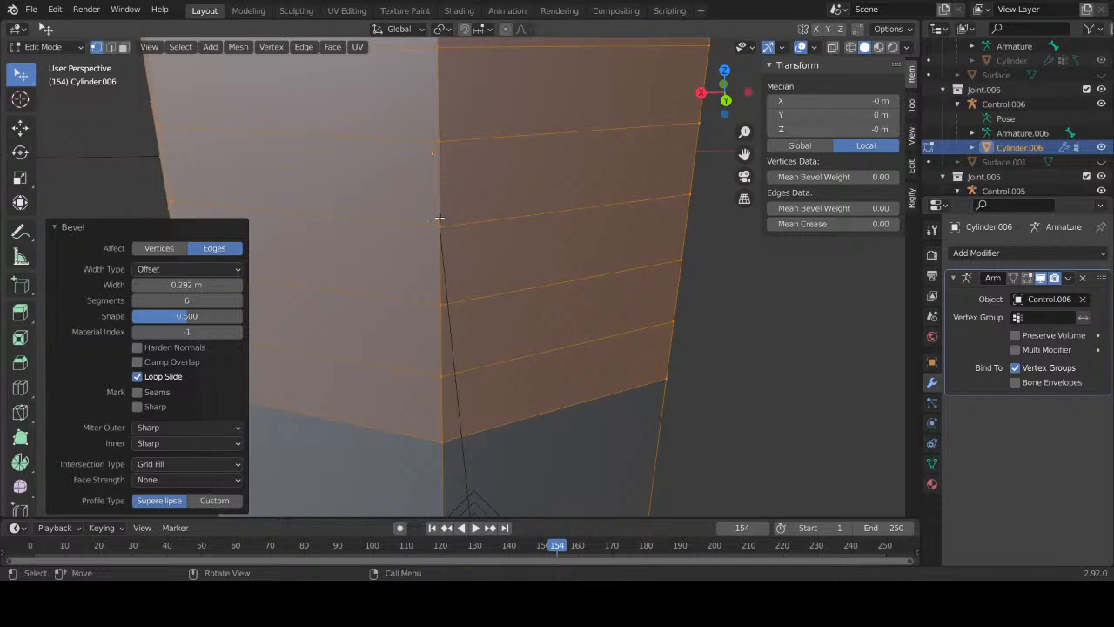
click(440, 218)
key(2)
click(479, 217)
shift+click(399, 219)
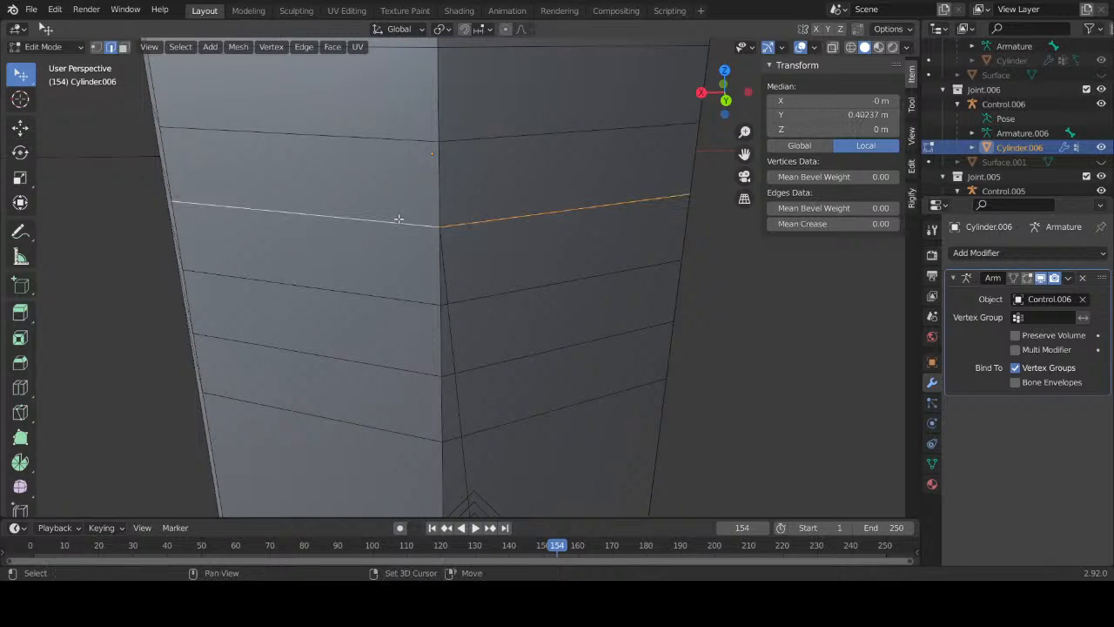
right_click(399, 220)
click(390, 218)
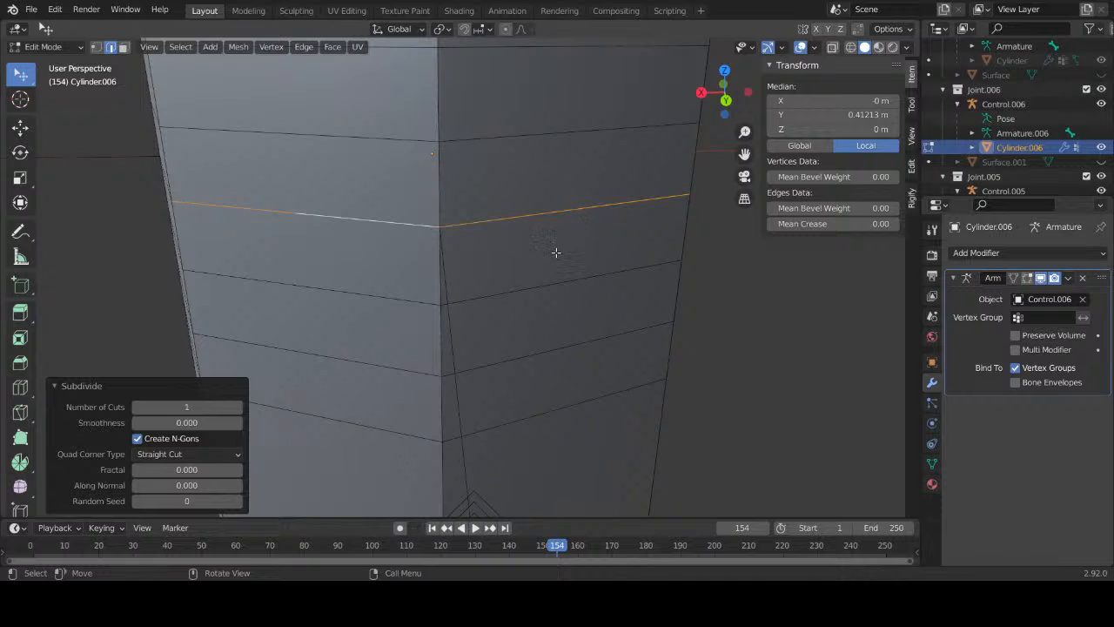
Step: Rip the corner vertex of the middle loop and merge the ripped vertex at last into the darker face's edge midpoint
key(1)
click(440, 227)
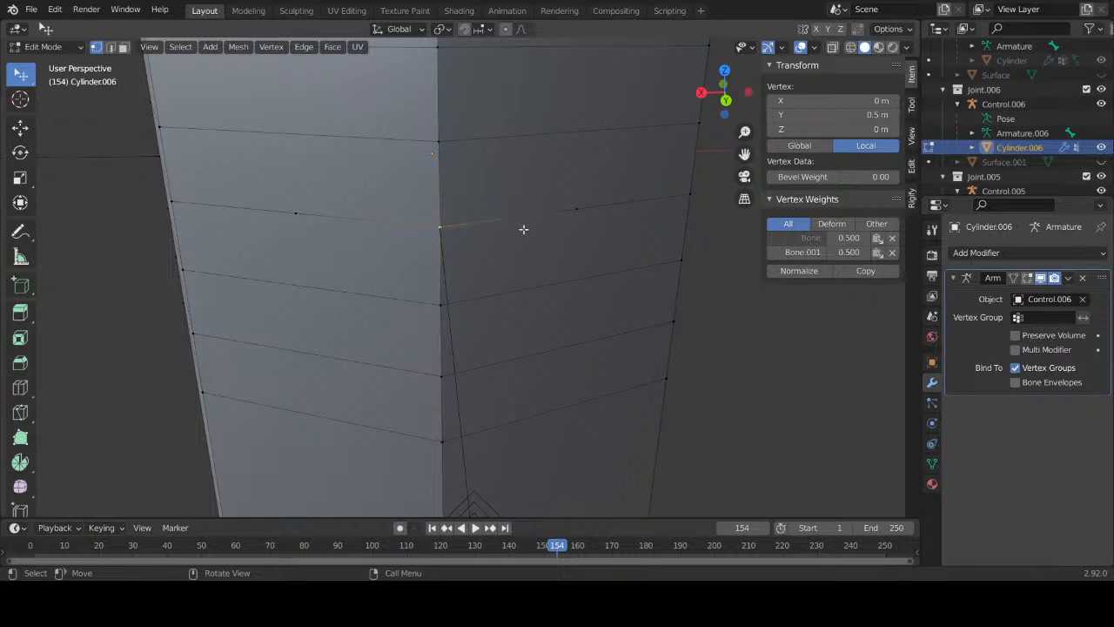
key(v)
click(575, 207)
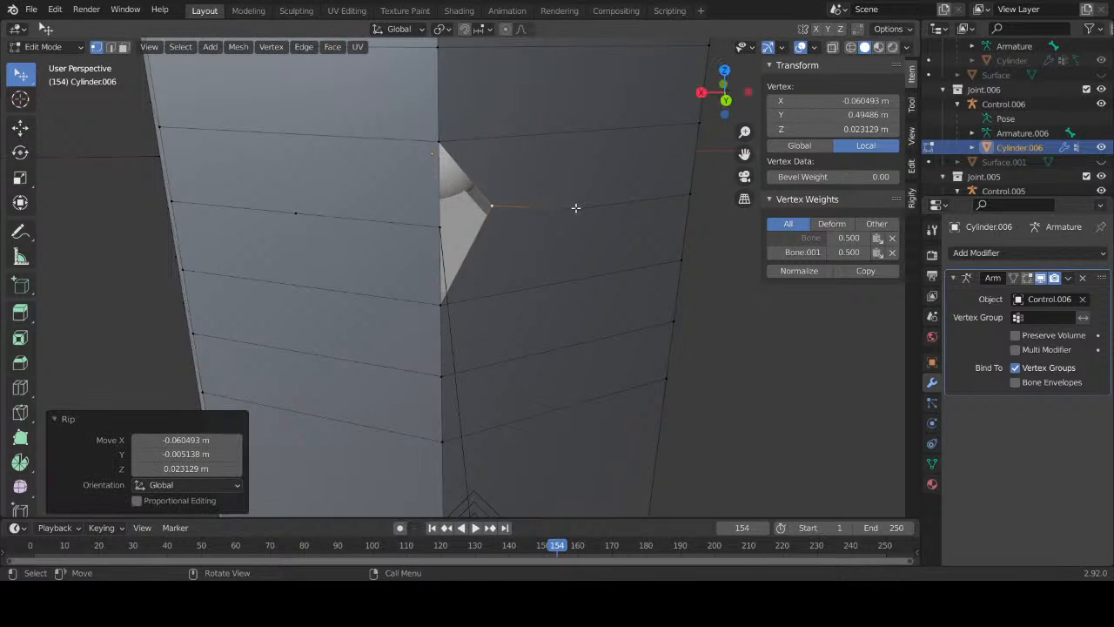
shift+click(575, 207)
key(m)
click(575, 207)
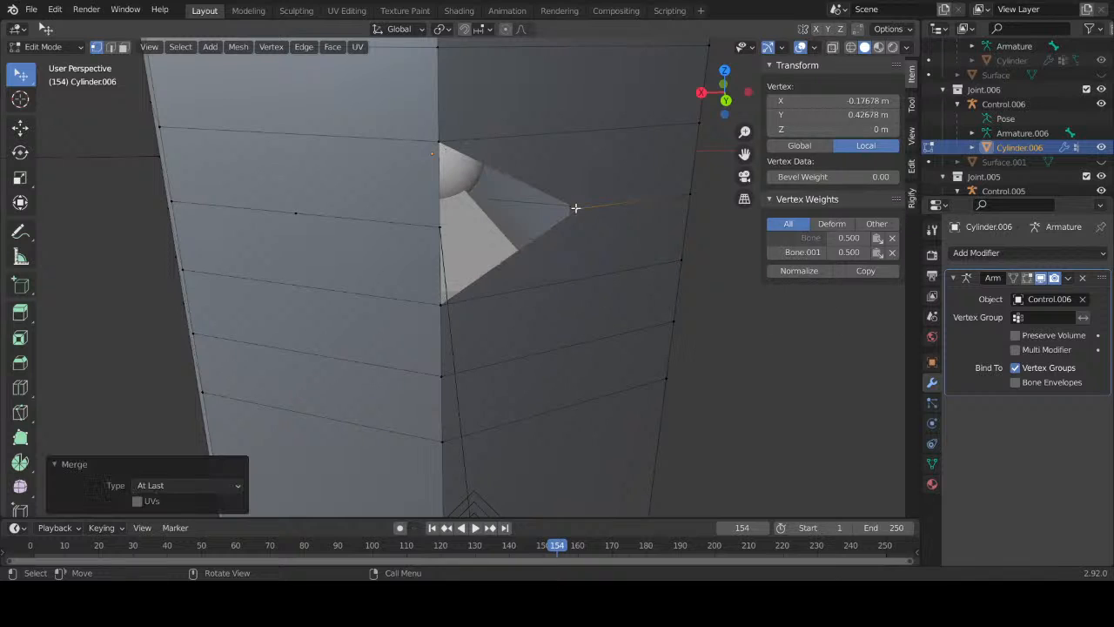
Step: Merge the remaining corner vertex at last into the edge midpoint on the lighter face
click(438, 226)
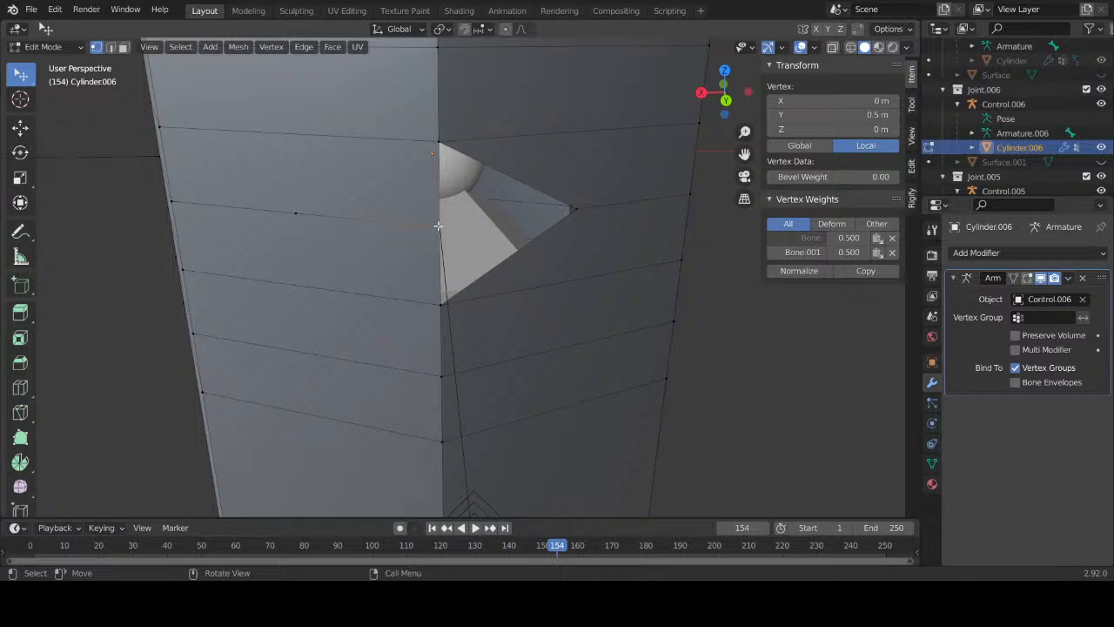
shift+click(298, 213)
key(m)
click(297, 214)
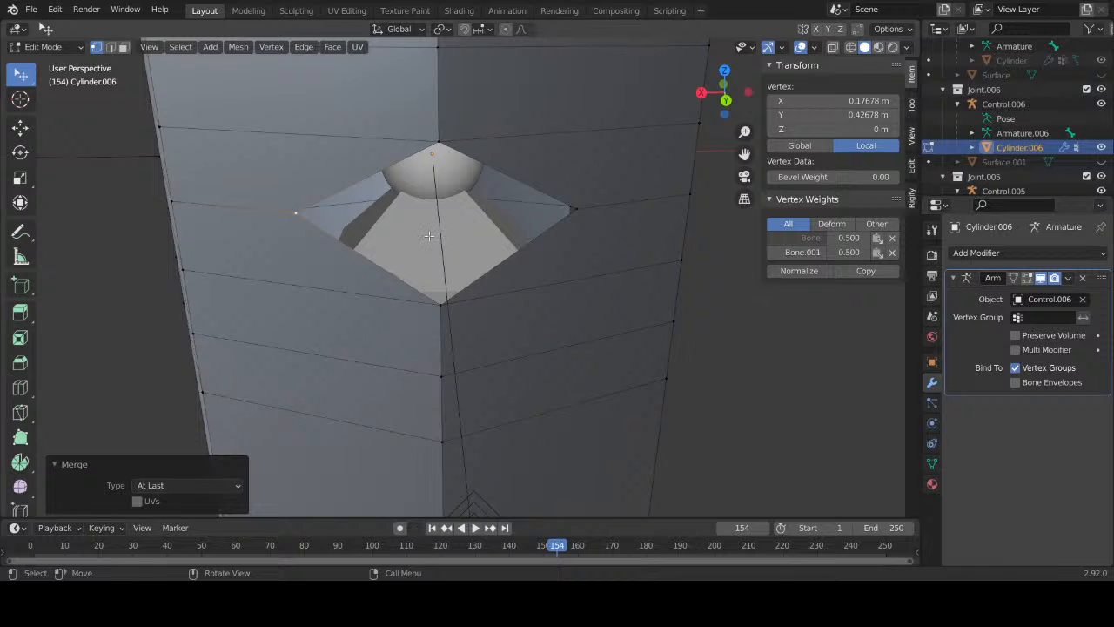
mouse_move(460, 256)
middle_down()
mouse_move(464, 220)
mouse_move(459, 310)
mouse_move(459, 278)
middle_up()
Step: Undo both vertex merges, the rip and the subdivision of the two middle-loop edges
key(ctrl+z)
key(ctrl+z)
key(ctrl+z)
key(ctrl+z)
key(ctrl+z)
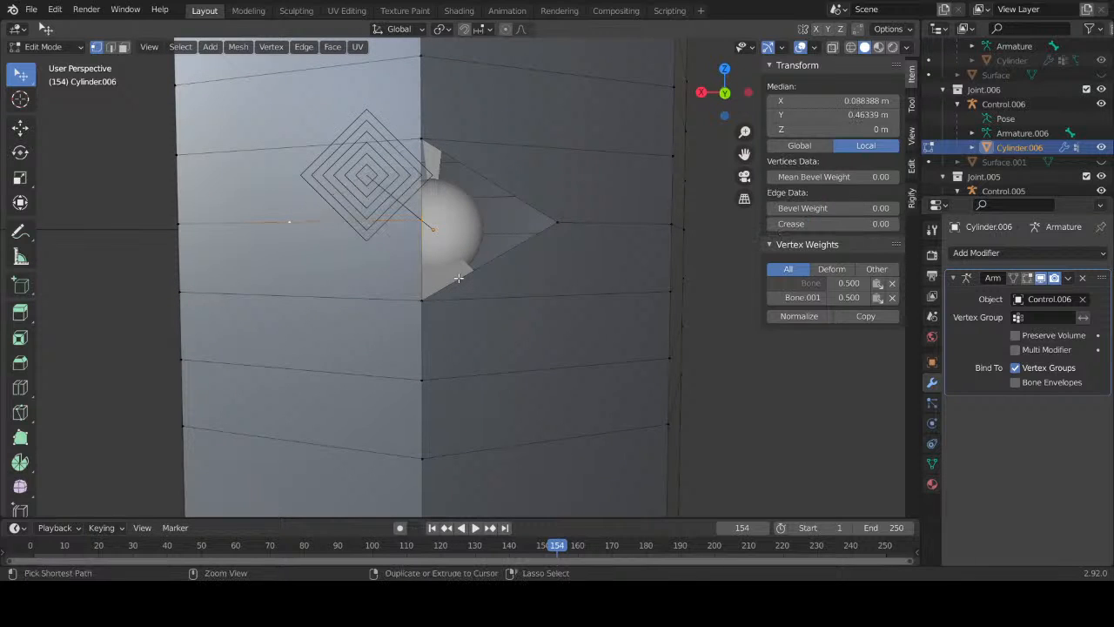
key(ctrl+z)
key(ctrl+z)
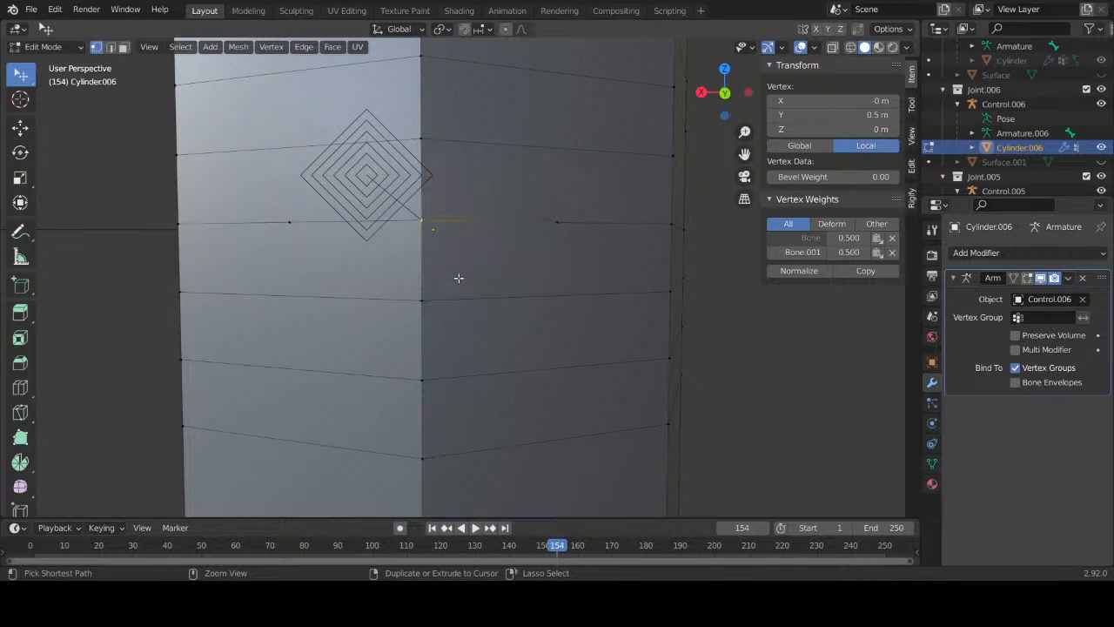
key(ctrl+z)
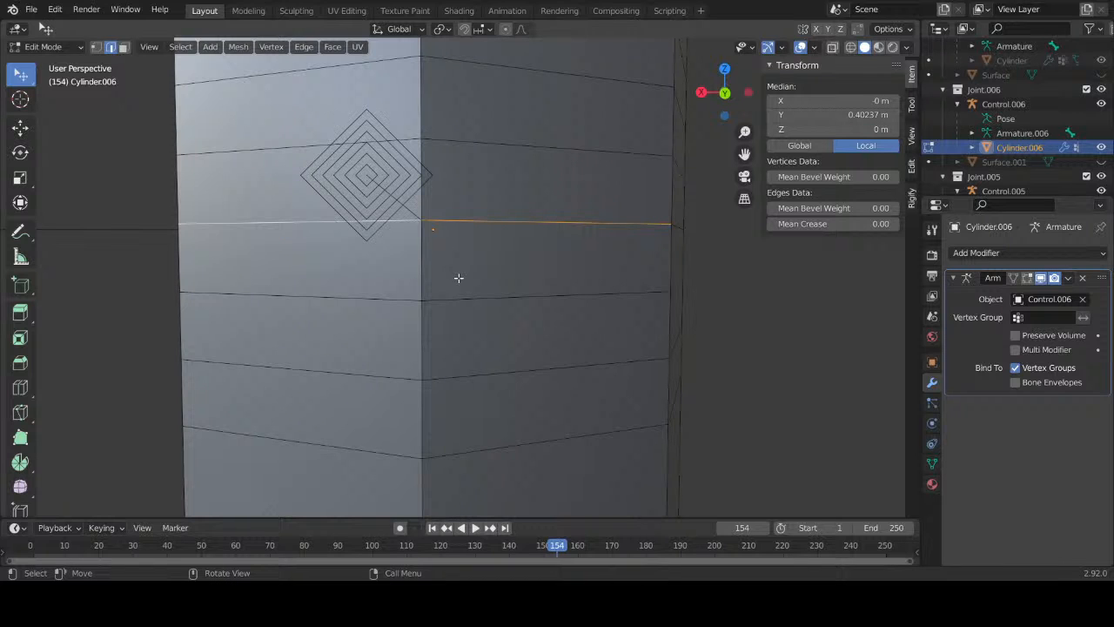
Step: Try to rip the three consecutive vertical corner edges around the middle loop, keeping them in place
scroll(459, 277, down, 3)
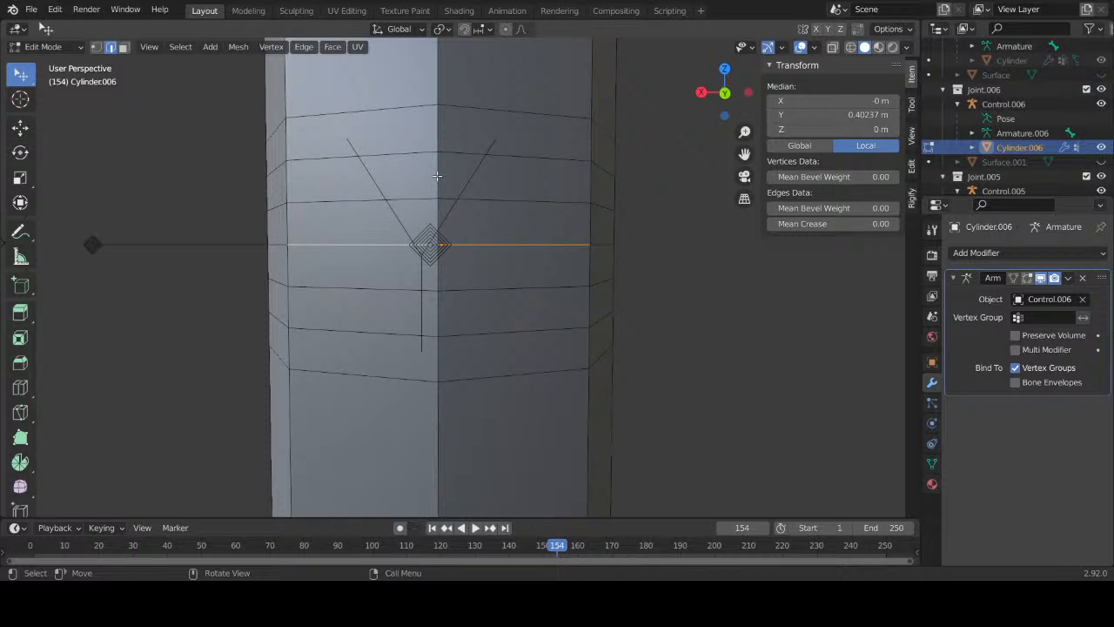
click(441, 225)
shift+click(442, 281)
shift+click(442, 299)
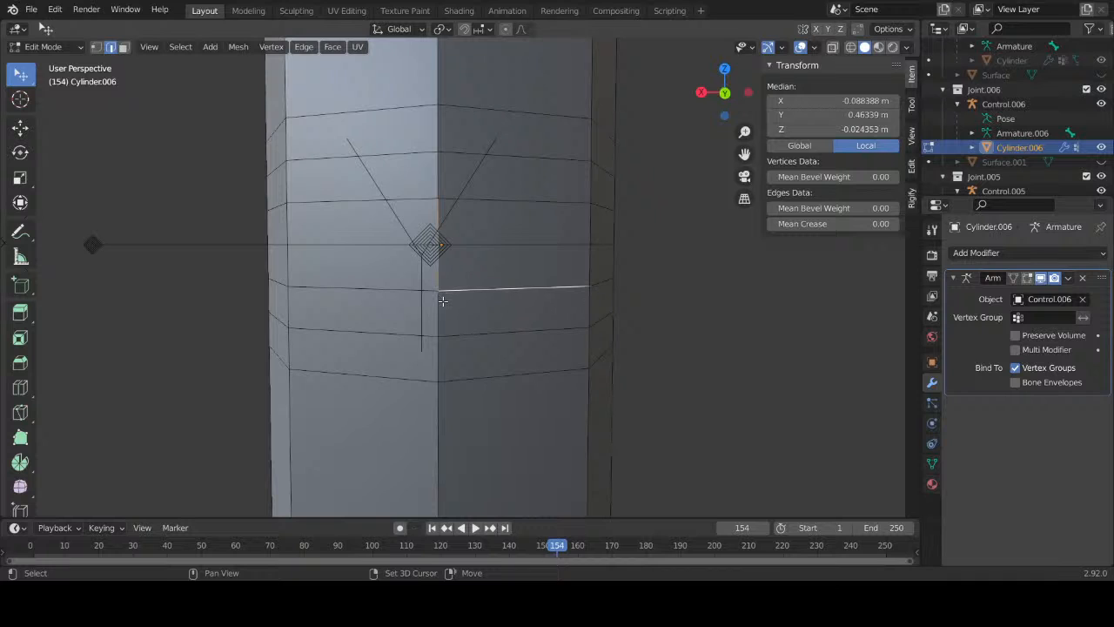
shift+click(442, 301)
shift+click(460, 291)
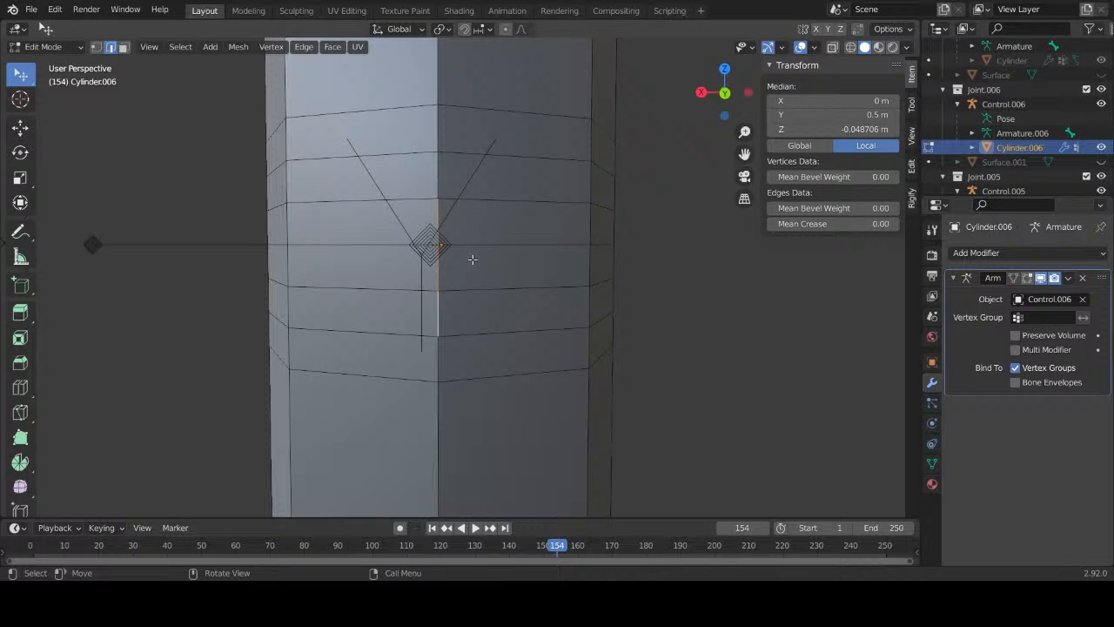
key(g)
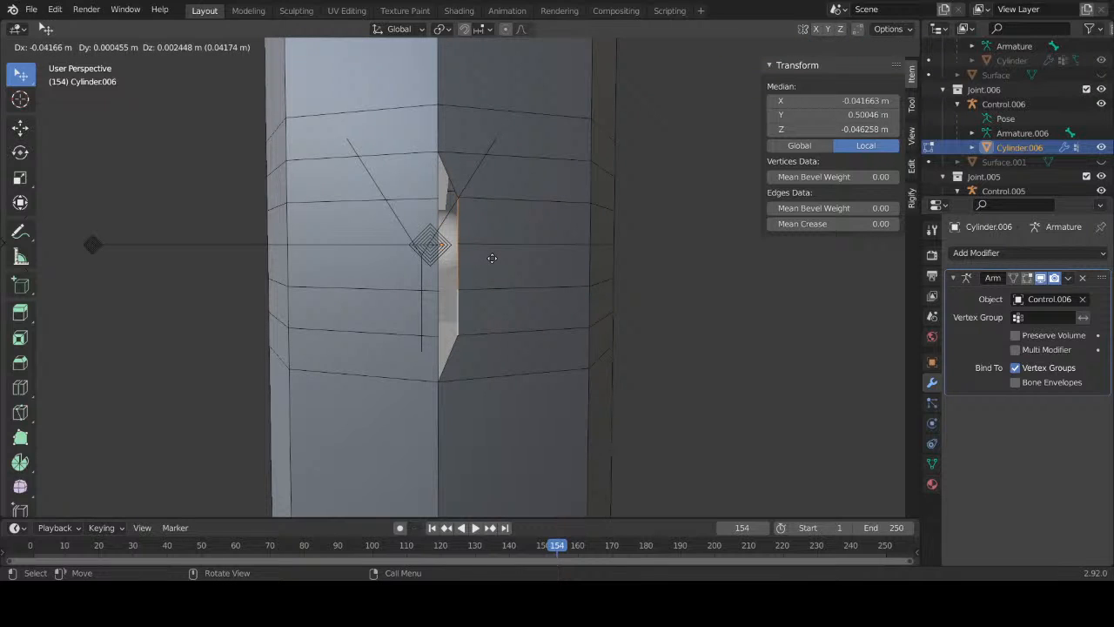
key(Escape)
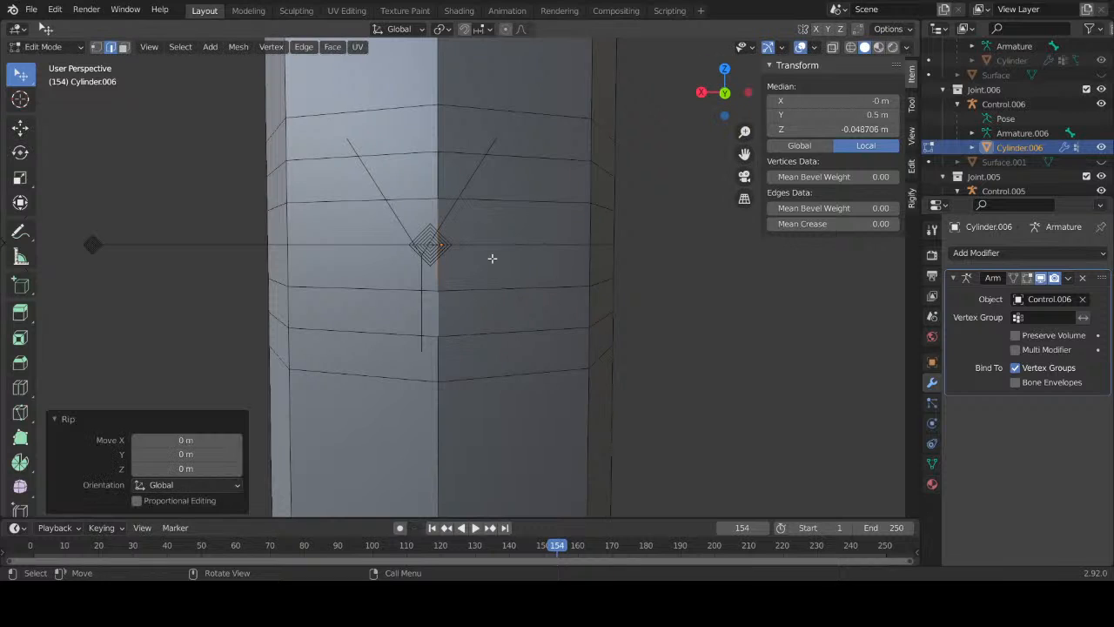
Step: Undo the rip of the vertical corner edges and select only the horizontal edge below the middle loop on the darker face
scroll(505, 297, up, 3)
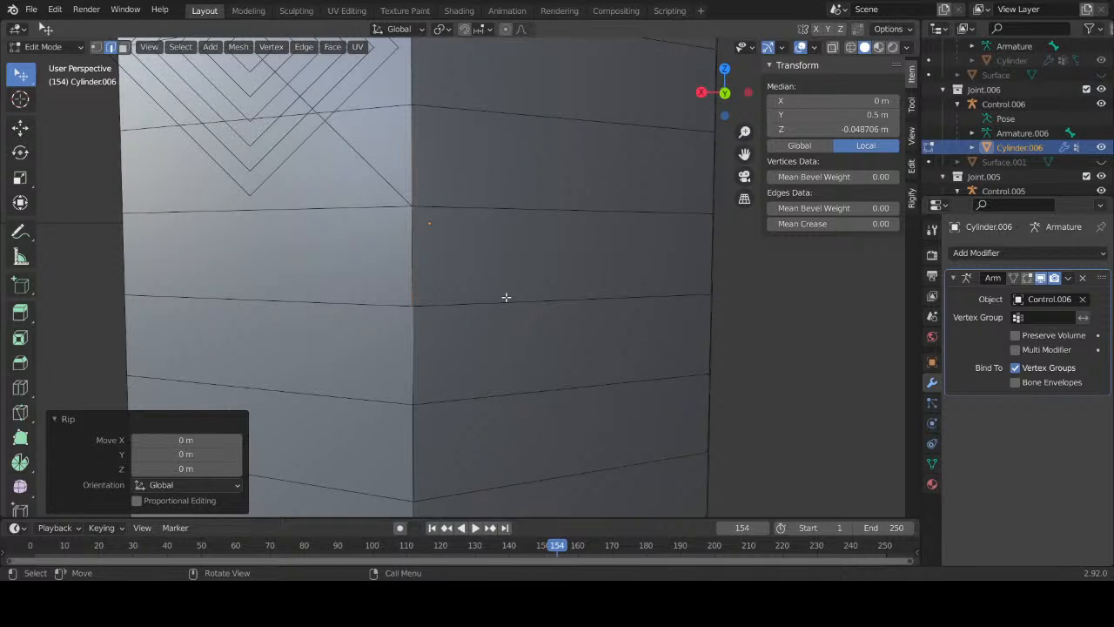
key(ctrl+z)
ctrl+click(506, 296)
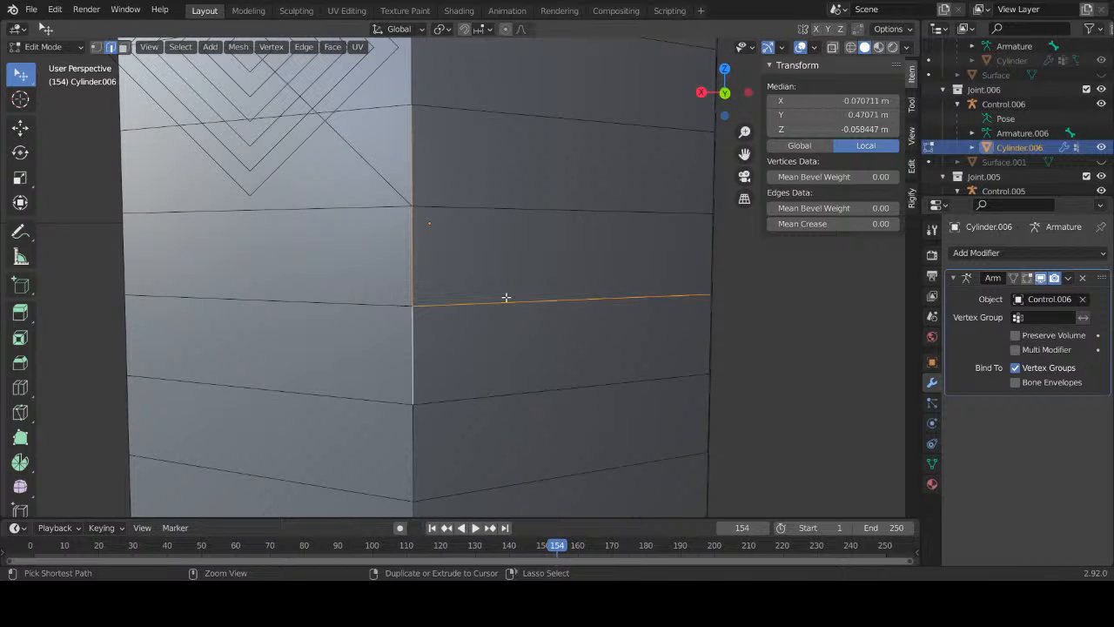
click(505, 297)
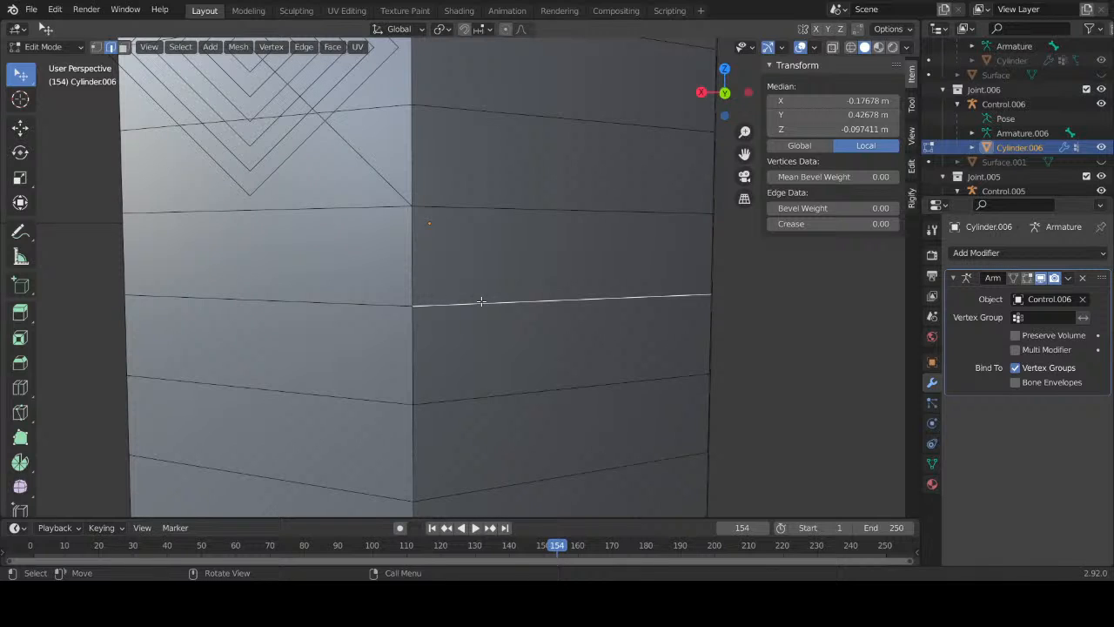
Step: Subdivide the darker face's middle horizontal edge and the two edges below it with one cut
click(481, 211)
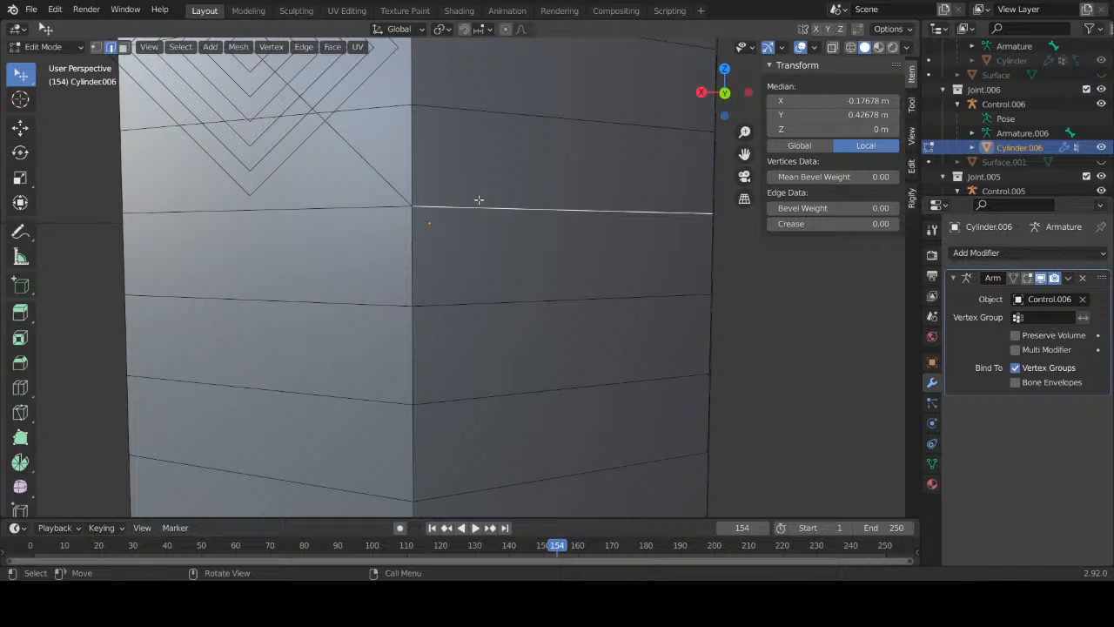
shift+click(514, 301)
shift+click(543, 393)
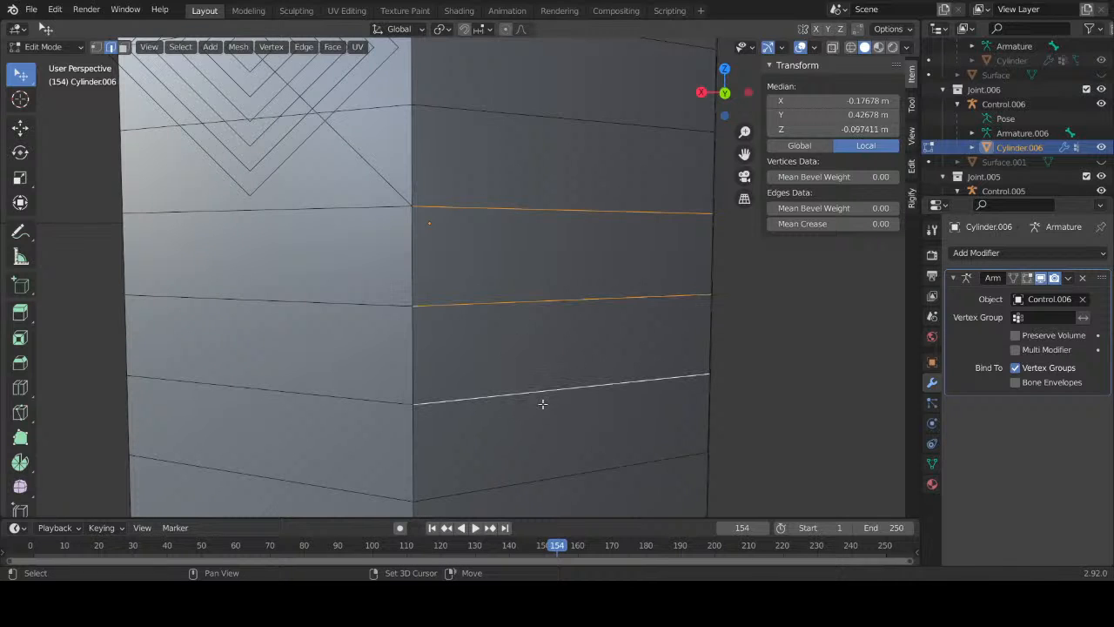
right_click(516, 312)
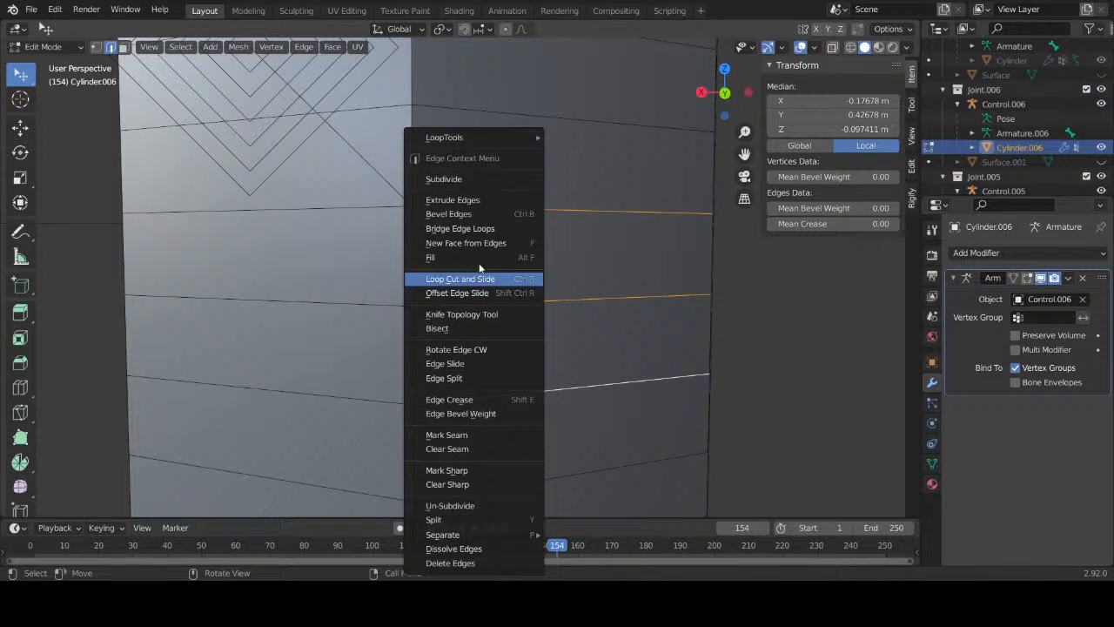
click(433, 176)
Step: Subdivide the corner-side halves of the three split horizontal edges with one cut
click(512, 209)
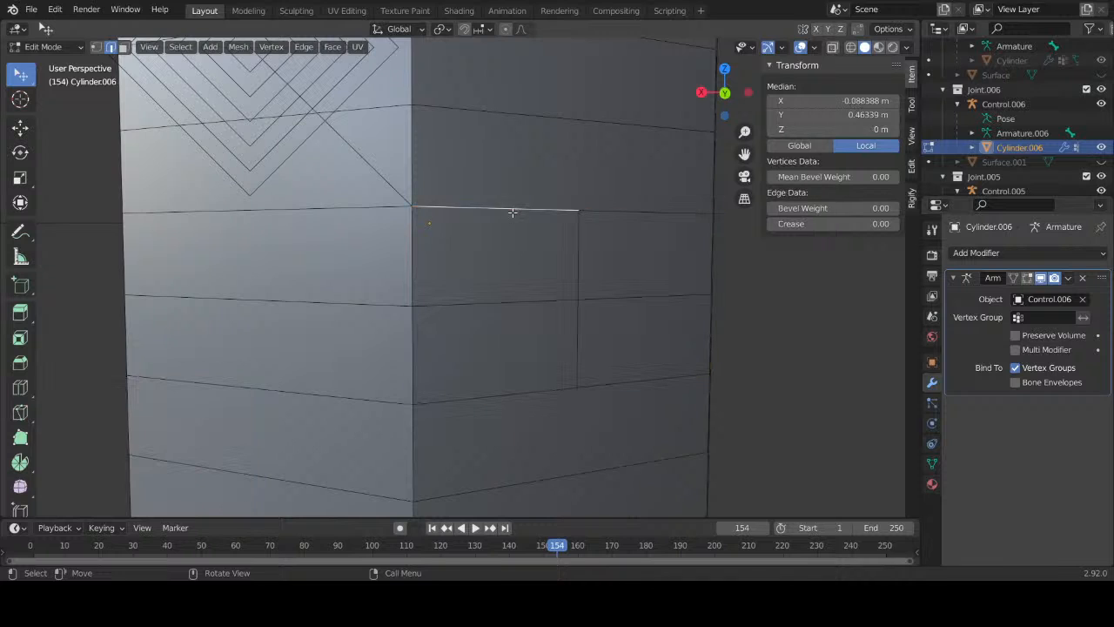
shift+click(522, 303)
shift+click(530, 386)
right_click(530, 386)
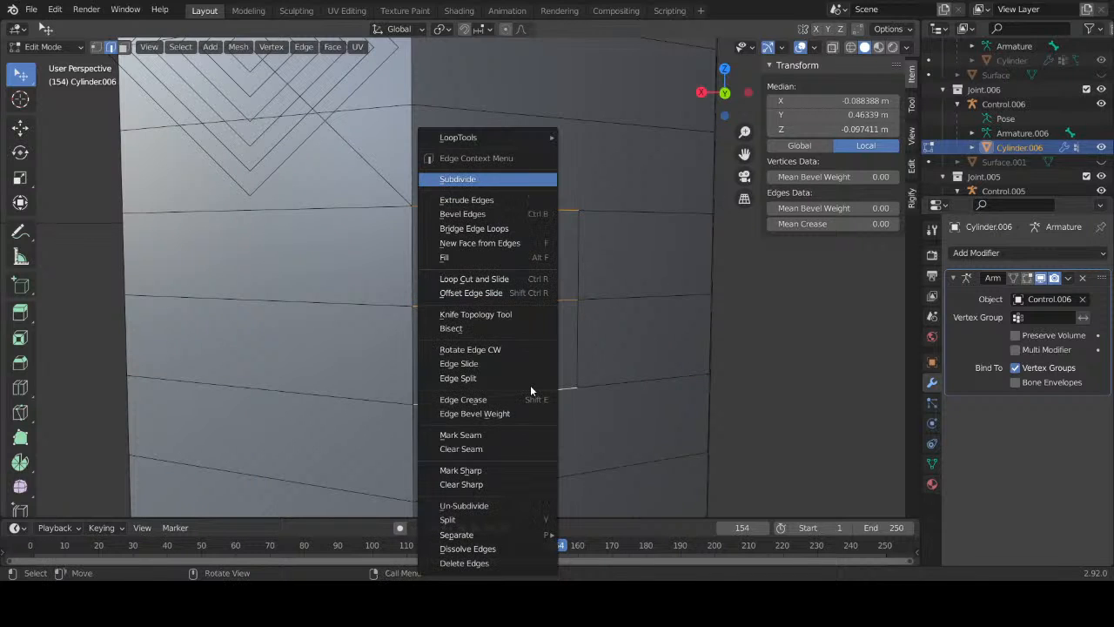
click(451, 179)
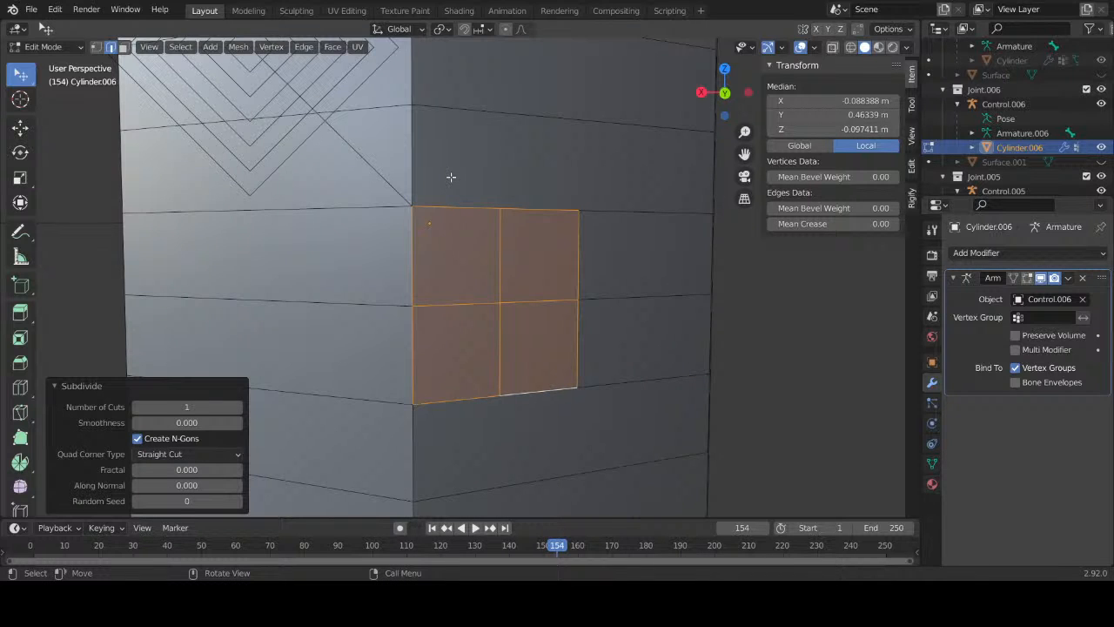
click(468, 187)
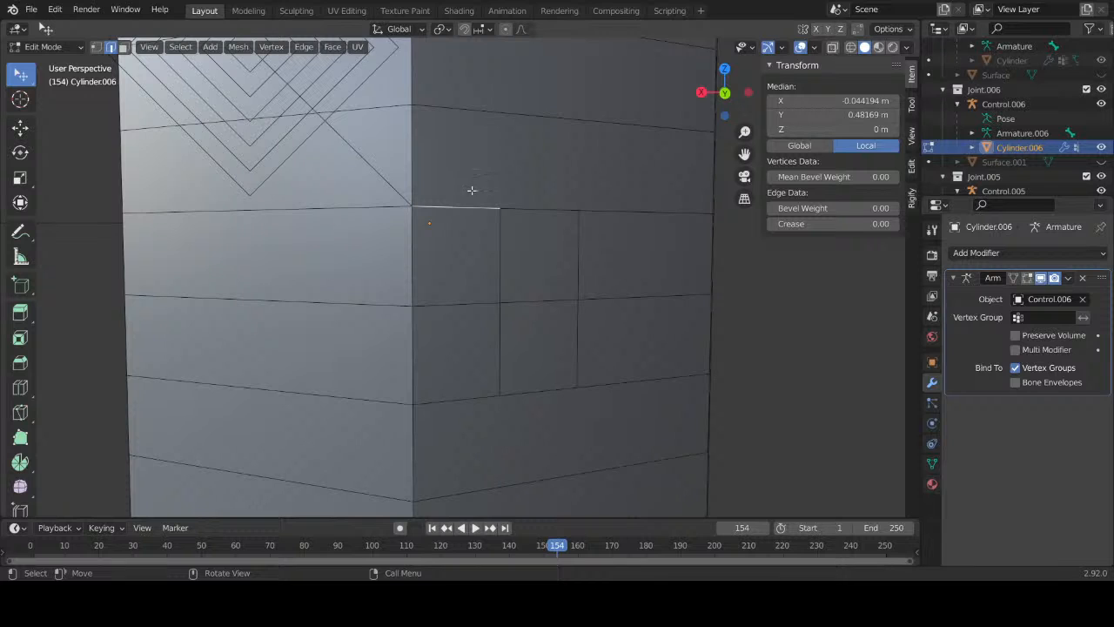
Step: Undo the last subdivision of the corner-side half edges on the darker face
click(502, 274)
click(499, 328)
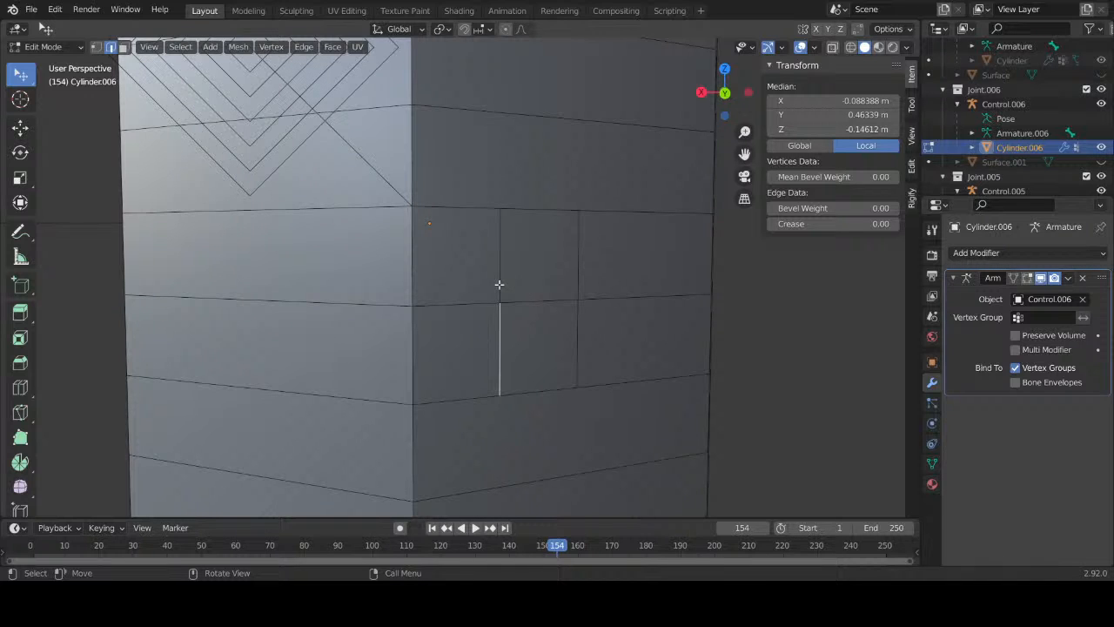
key(ctrl+z)
key(ctrl+z)
key(ctrl+z)
key(ctrl+z)
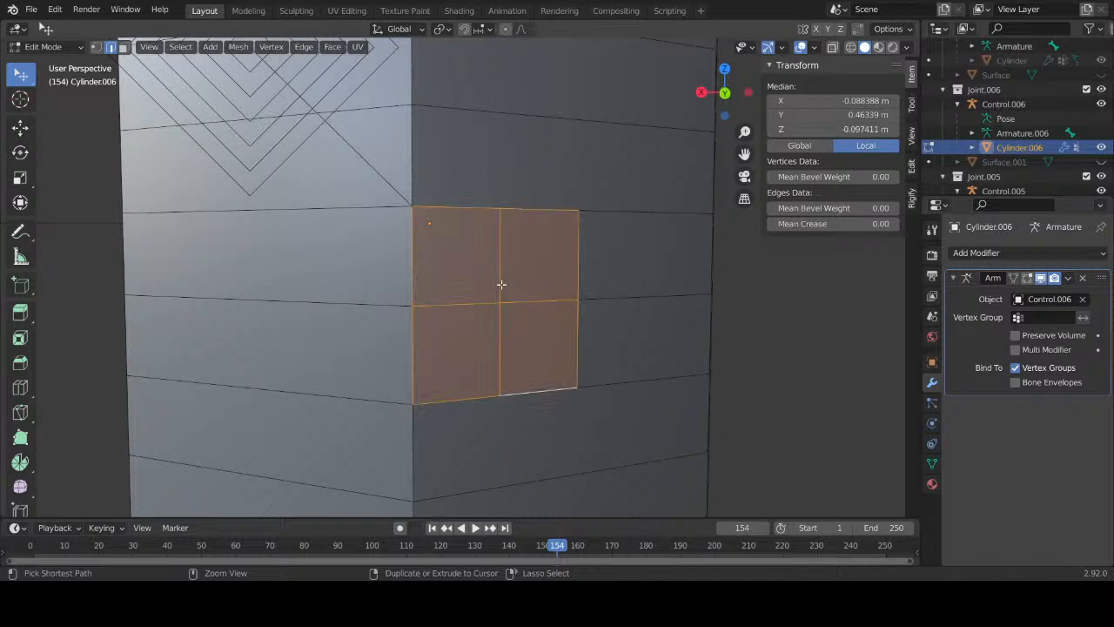
key(ctrl+z)
key(ctrl+z)
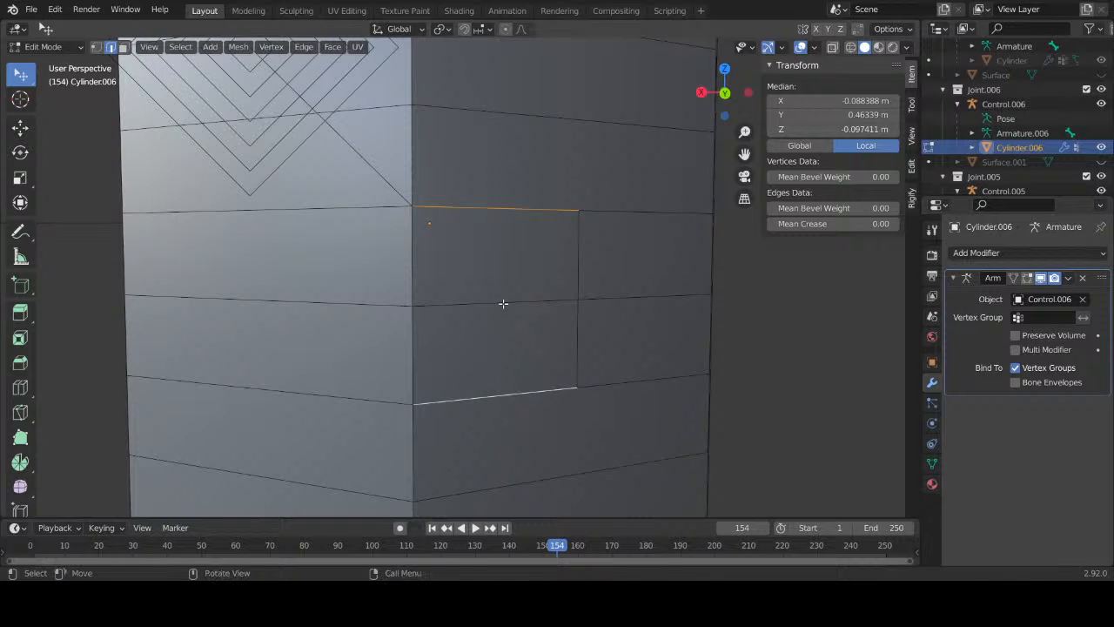
Step: Subdivide the corner-side halves of the darker face's upper and lower split edges with one cut, leaving out the edge between them
right_click(503, 308)
click(440, 179)
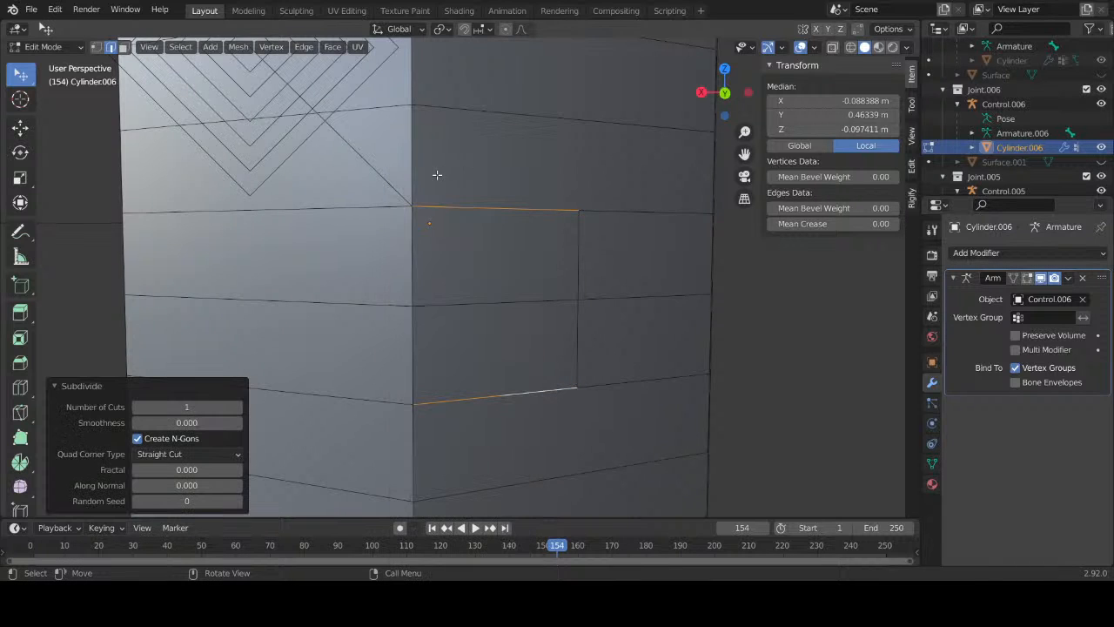
click(512, 280)
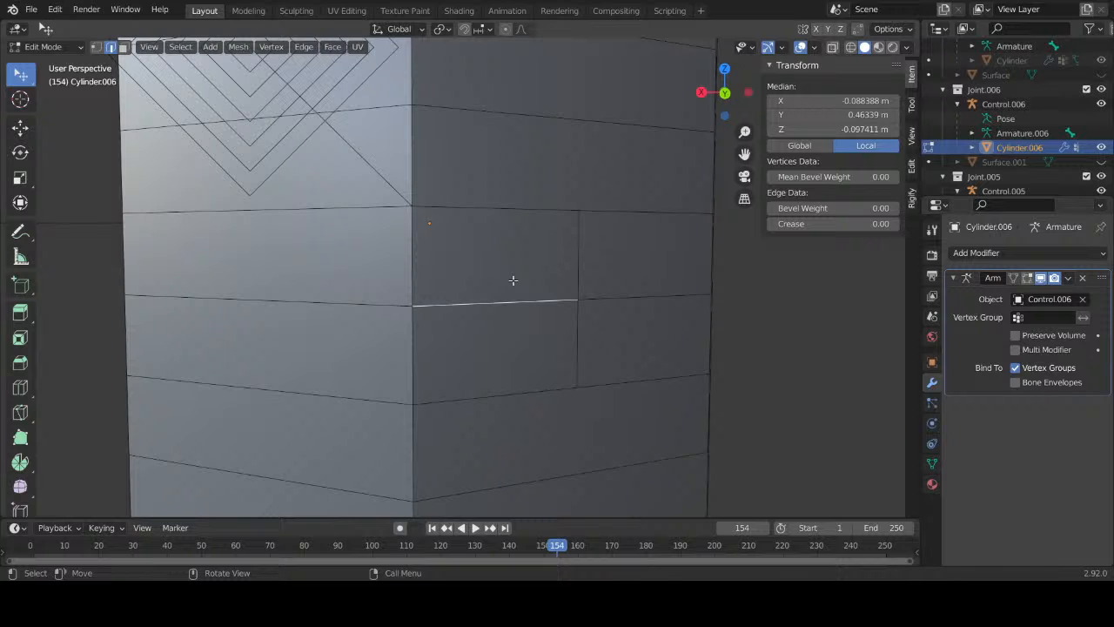
click(577, 235)
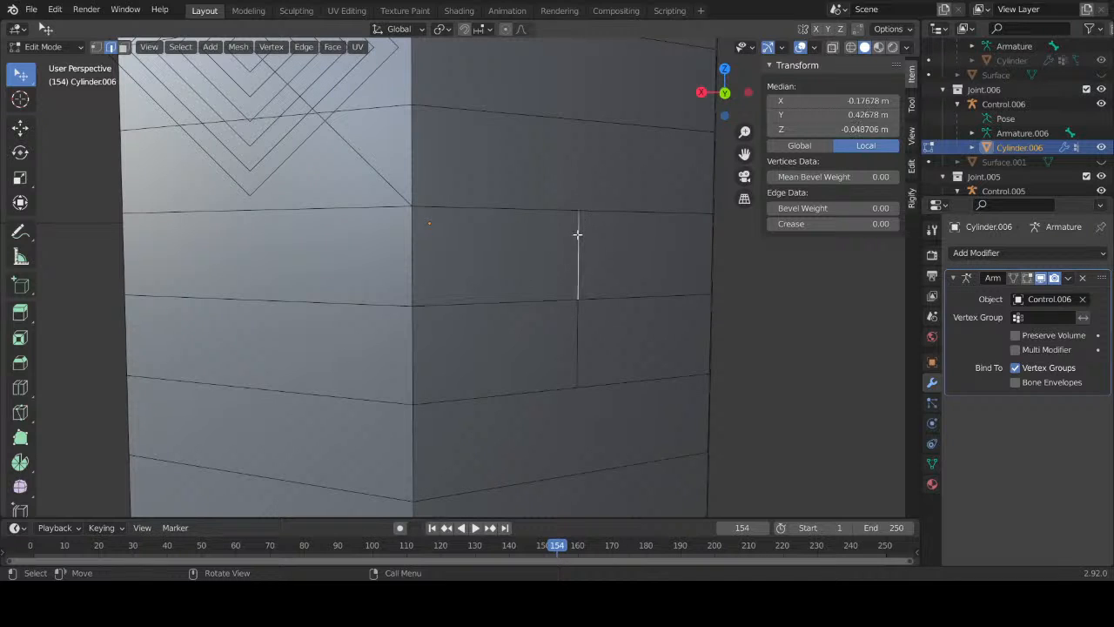
right_click(577, 235)
scroll(592, 252, up, 2)
middle_drag(591, 234, 584, 279)
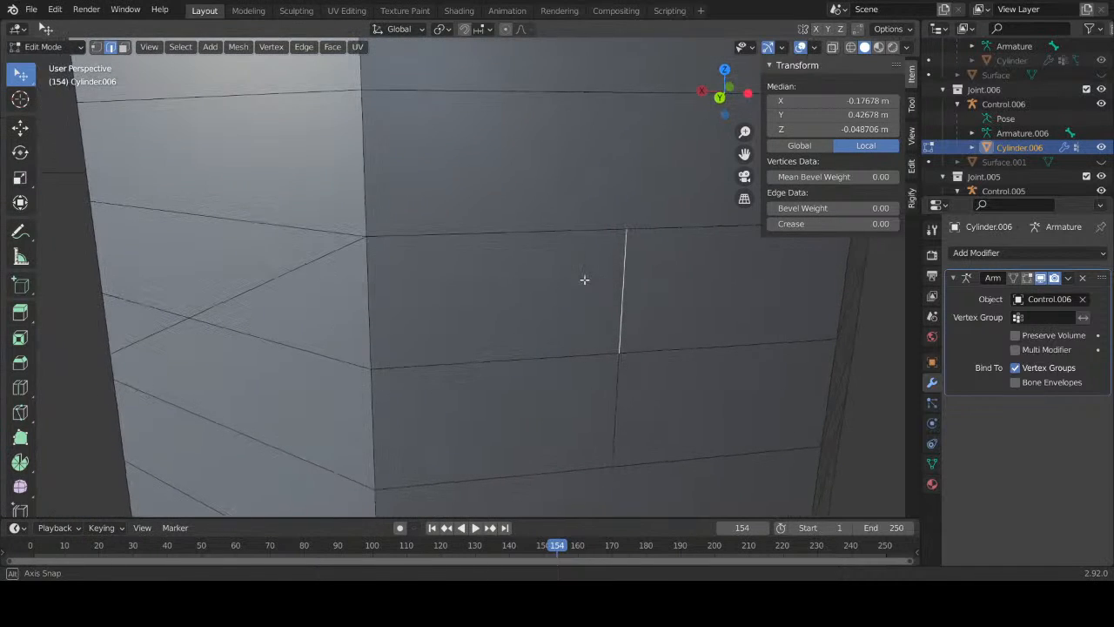
Step: Subdivide the lighter face's middle horizontal edge and the two edges below it with one cut
click(305, 228)
shift+click(295, 347)
shift+click(295, 462)
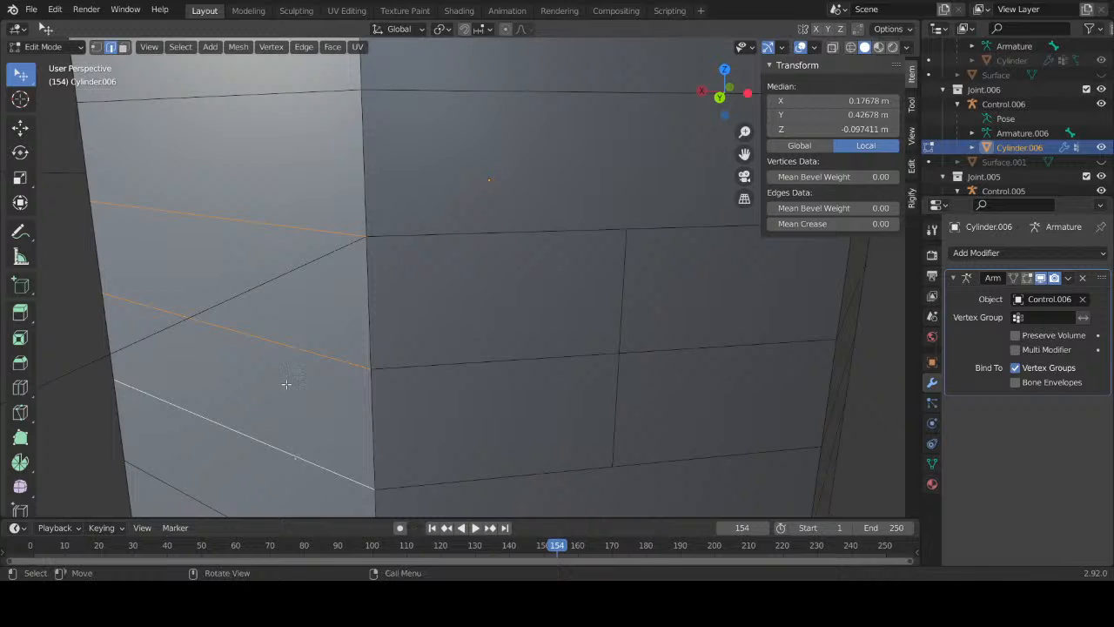
right_click(288, 385)
click(220, 180)
Step: Subdivide the corner-side halves of the lighter face's upper and lower split edges with one cut
click(300, 235)
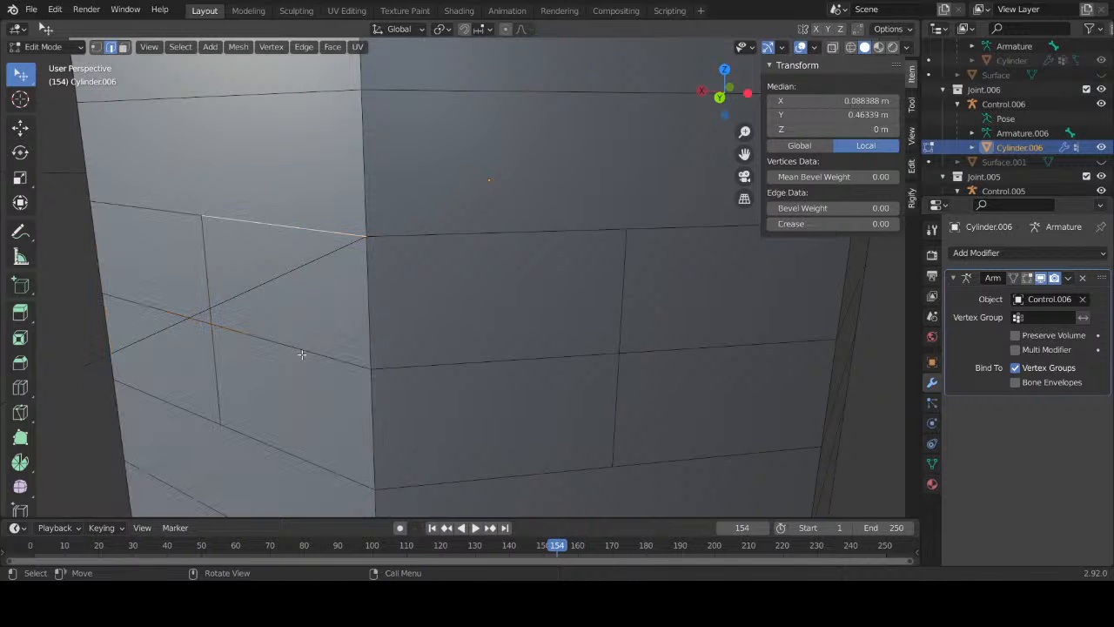
shift+click(300, 448)
right_click(300, 448)
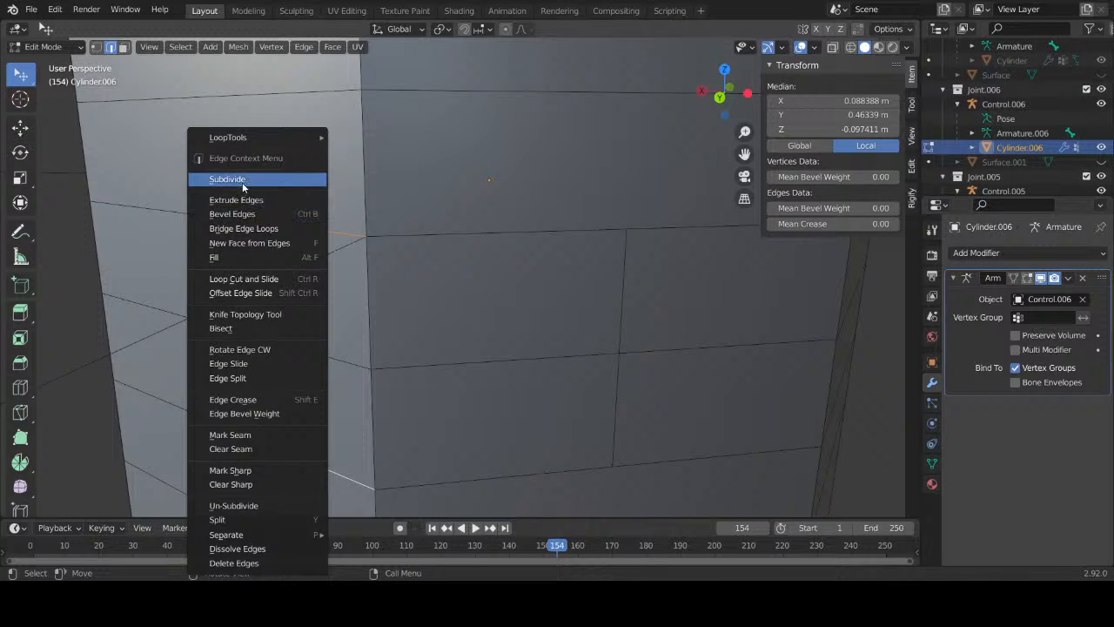
click(248, 180)
middle_drag(444, 381, 415, 255)
scroll(416, 257, down, 5)
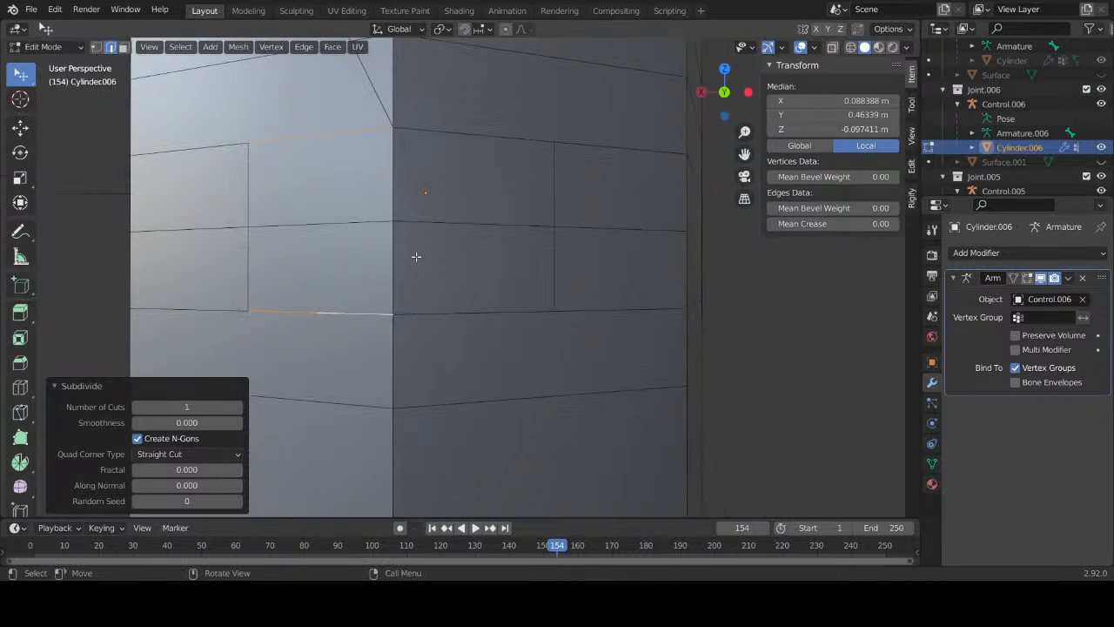
scroll(415, 256, down, 2)
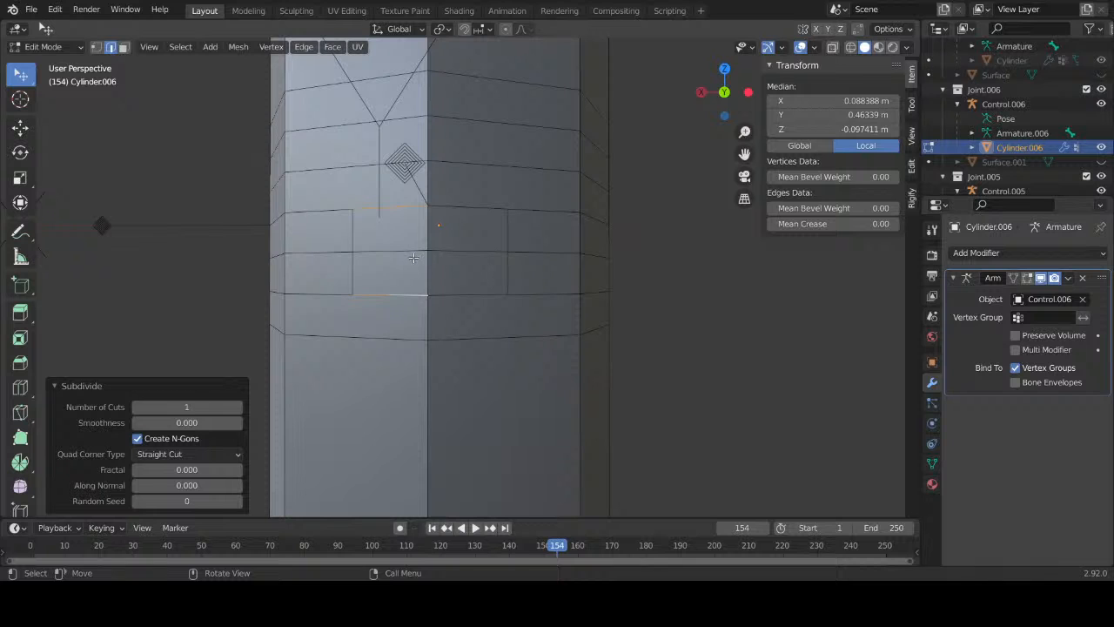
Step: Undo the edge subdivisions on both the lighter and darker faces
middle_drag(424, 219, 431, 267)
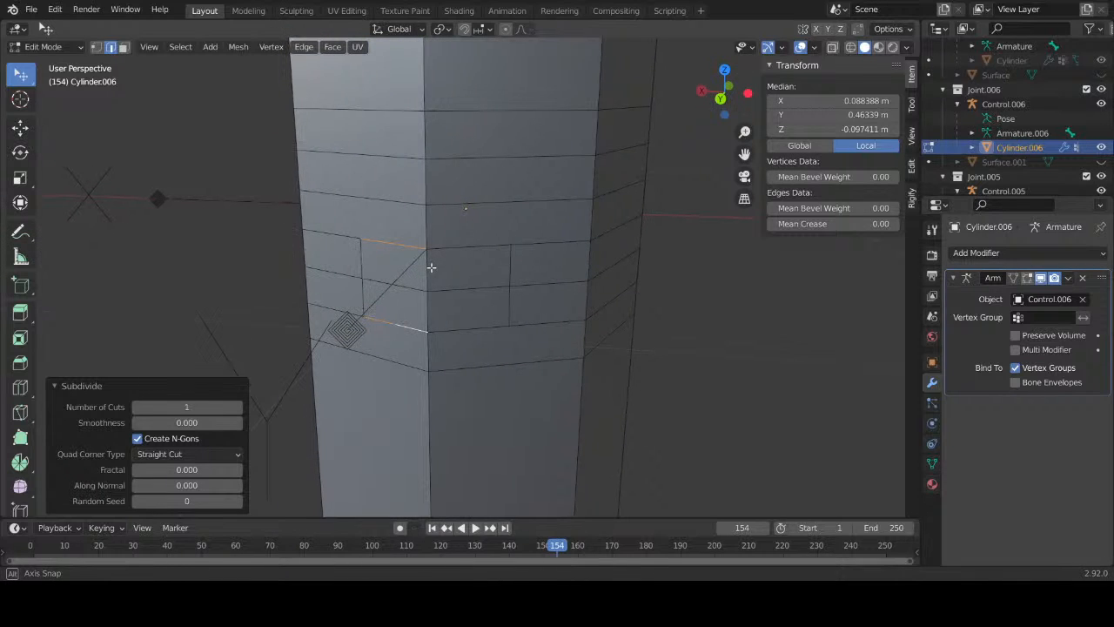
key(ctrl+z)
key(ctrl+z)
key(ctrl+z)
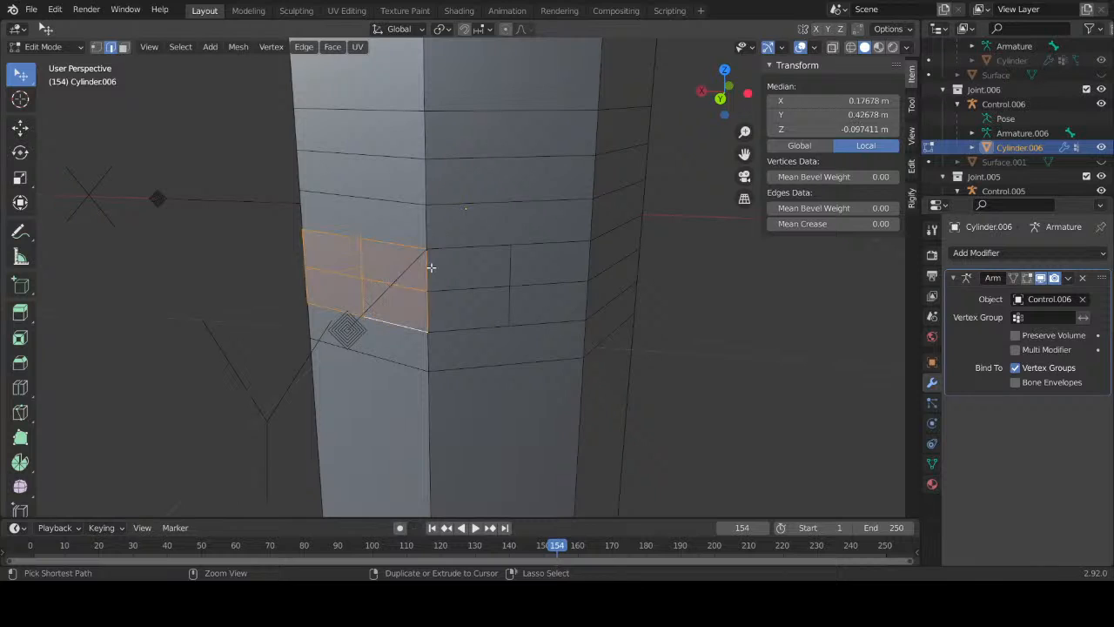
key(ctrl+z)
key(ctrl+z)
key(ctrl+z)
key(ctrl+z)
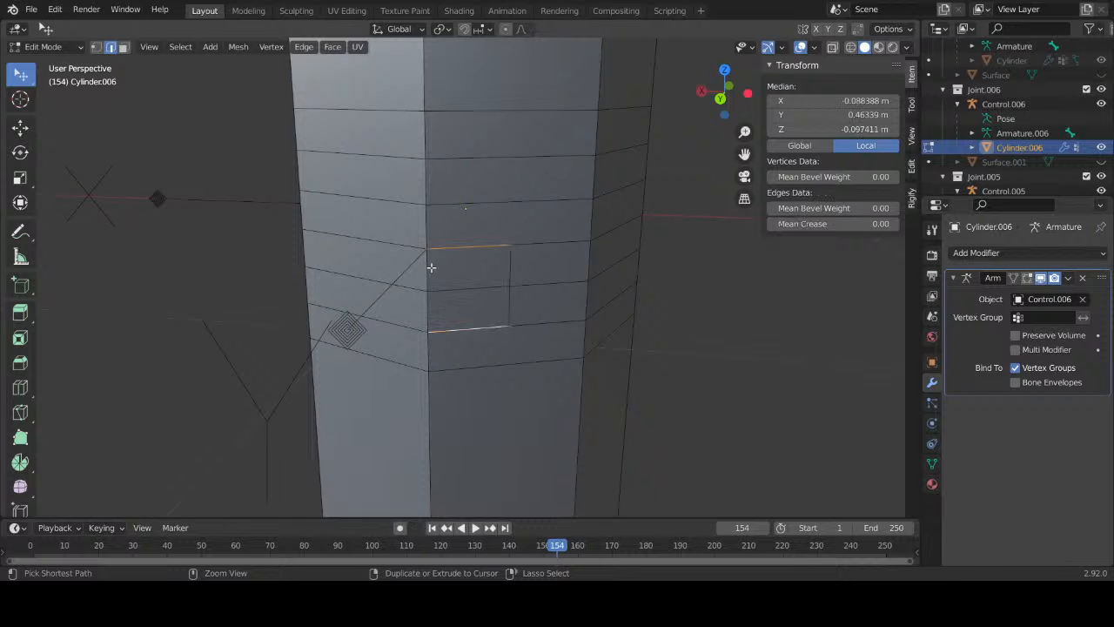
key(ctrl+z)
key(ctrl+z)
key(ctrl+z)
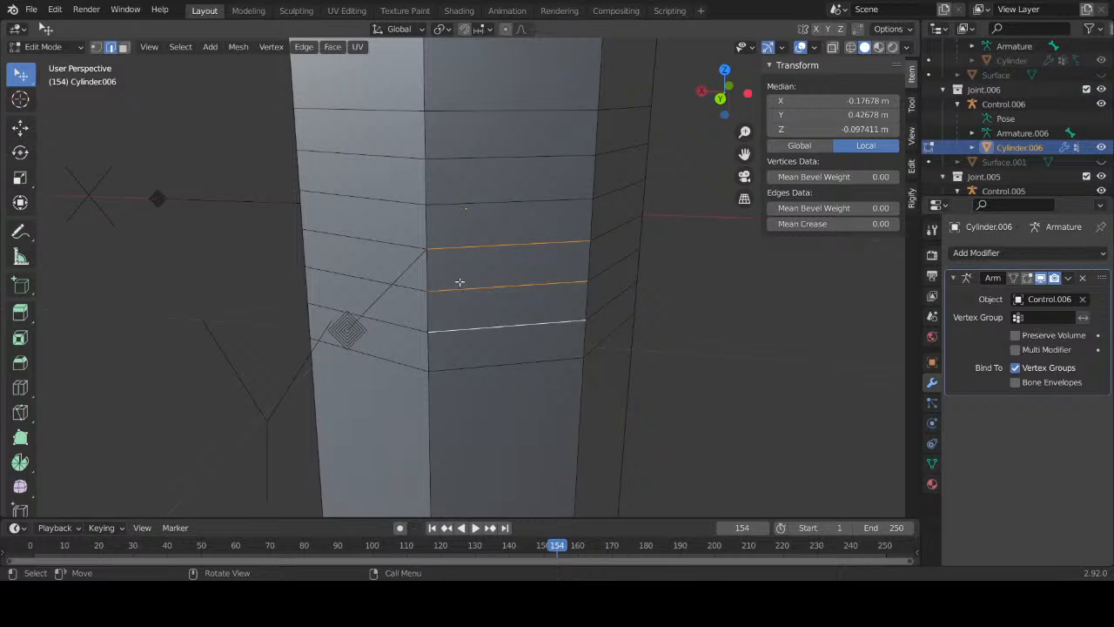
Step: Select the three consecutive vertical corner edges around the middle loop, one above it and two below
middle_drag(462, 272, 466, 256)
click(428, 226)
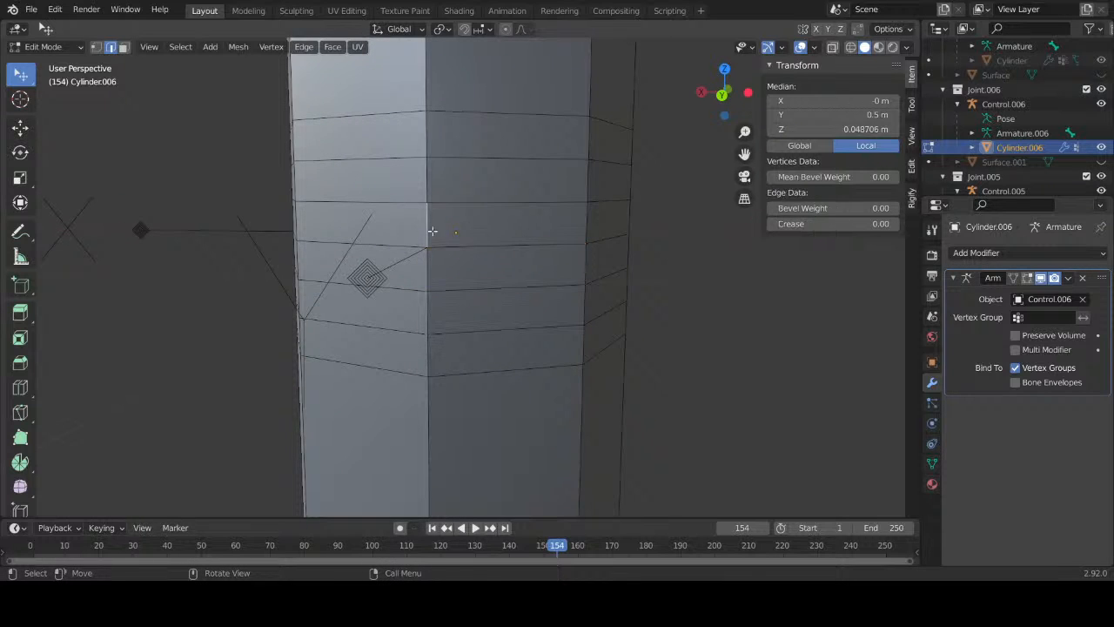
shift+click(430, 269)
shift+click(425, 311)
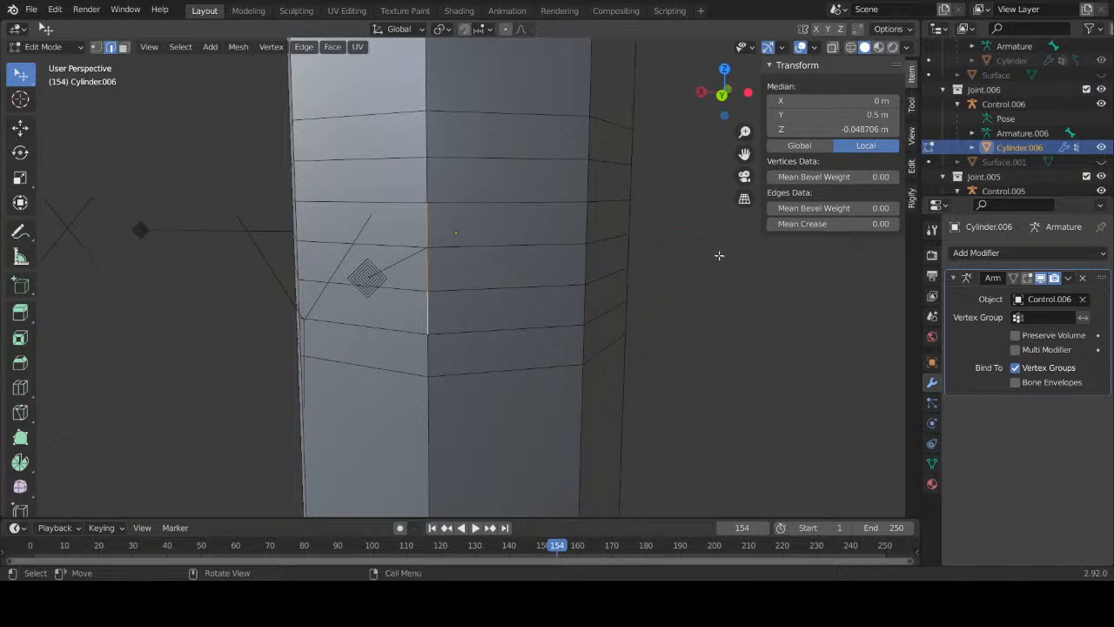
middle_drag(621, 252, 584, 270)
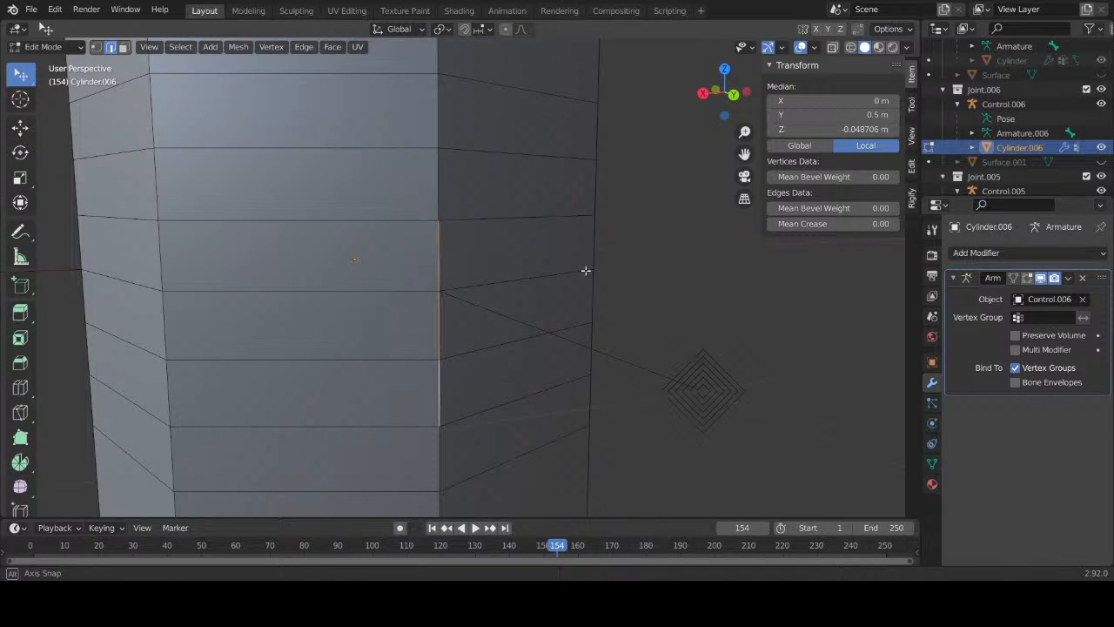
middle_drag(585, 270, 541, 273)
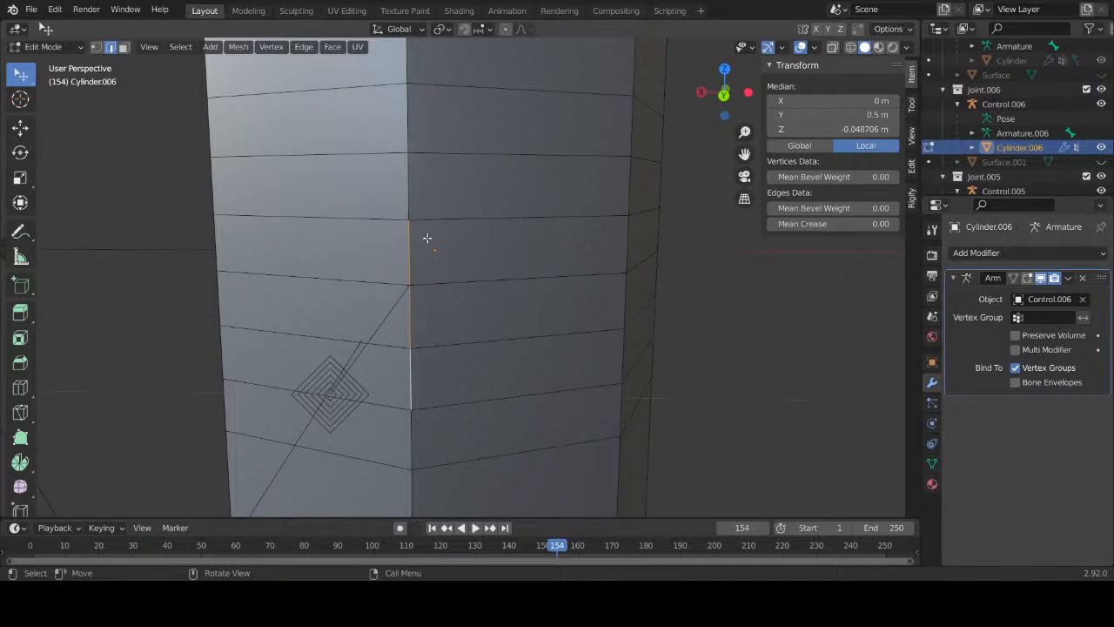
Step: Try to rip the three corner edges and pull them about 0.074 m across the darker face
key(g)
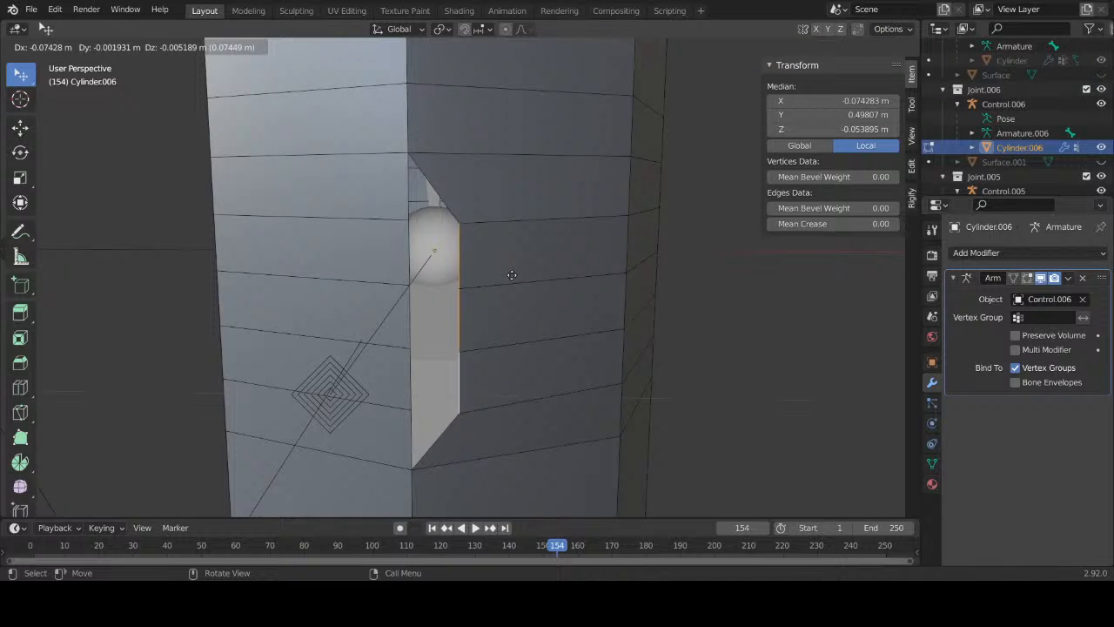
click(511, 275)
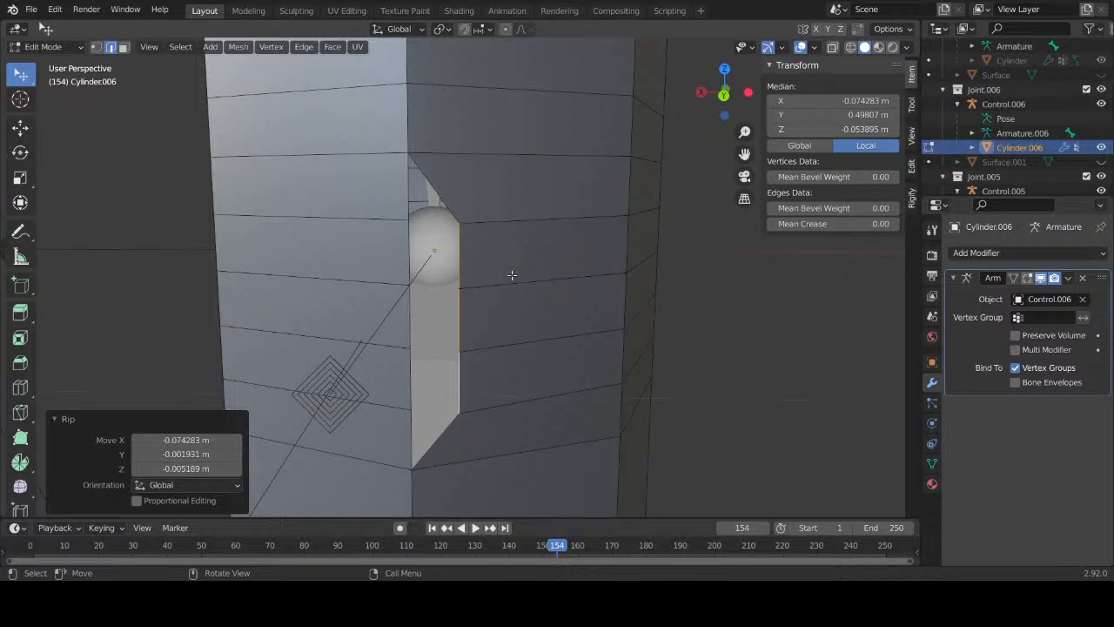
key(ctrl+z)
Step: Rip the three vertical corner edges again, leaving the ripped edges in place with zero offset
scroll(453, 287, up, 3)
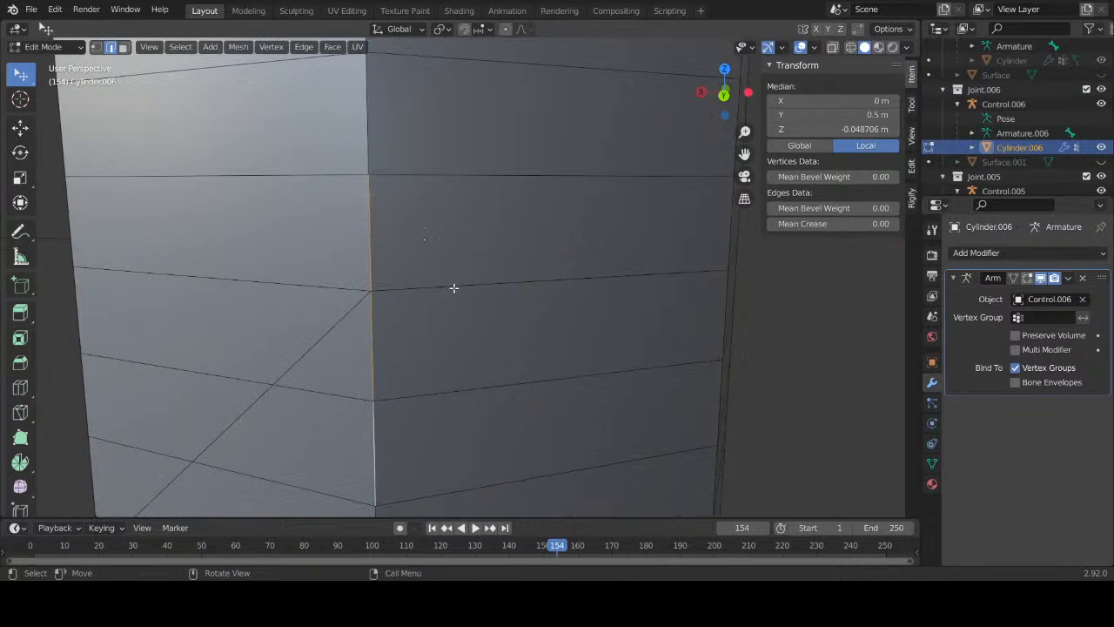
key(v)
key(Escape)
key(g)
click(466, 290)
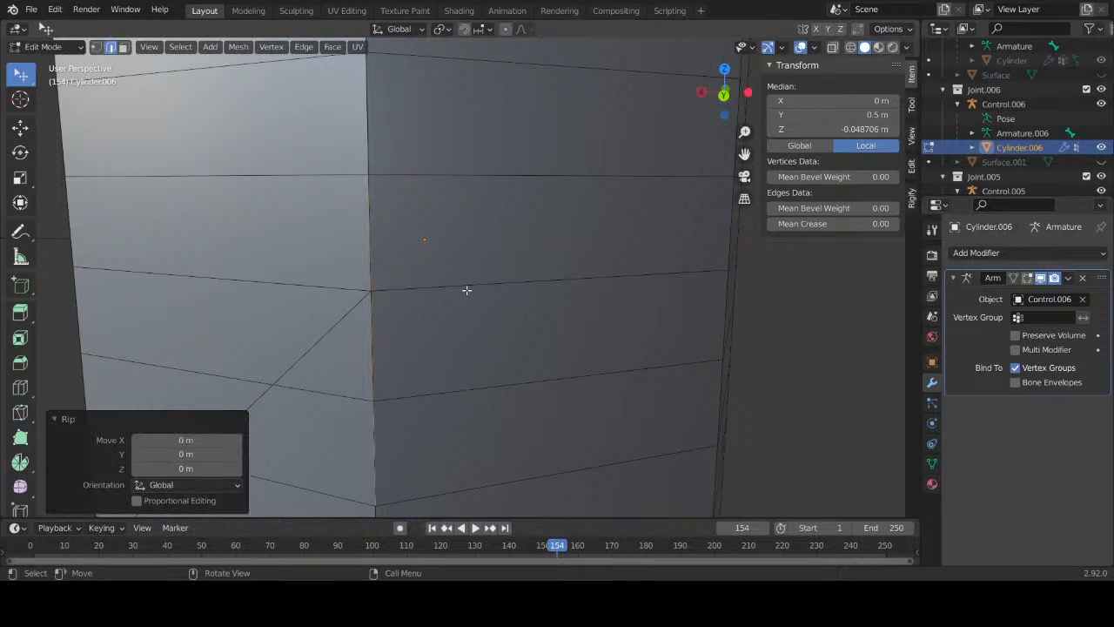
Step: Scale the darker face's middle horizontal edge by 0.5 toward its far vertex, using the active element as pivot
key(1)
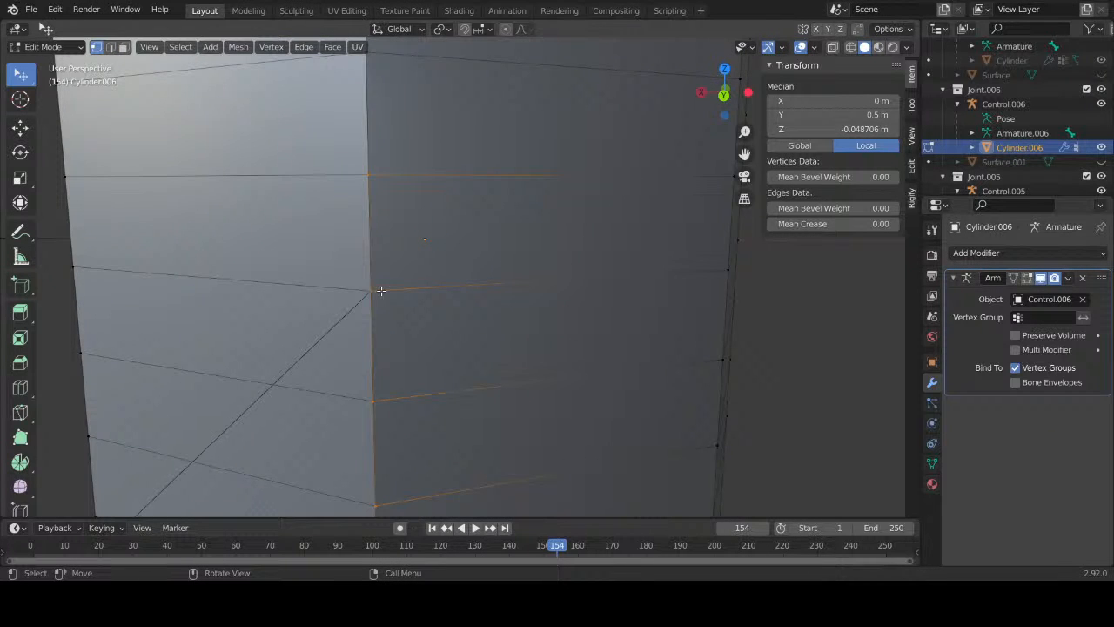
scroll(572, 259, down, 4)
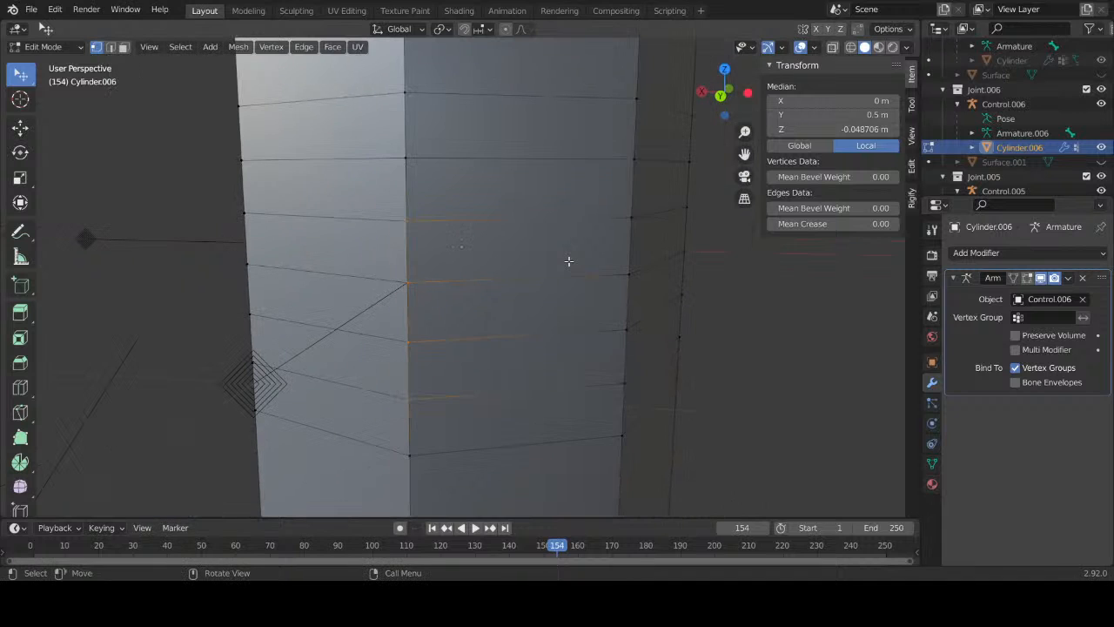
click(402, 218)
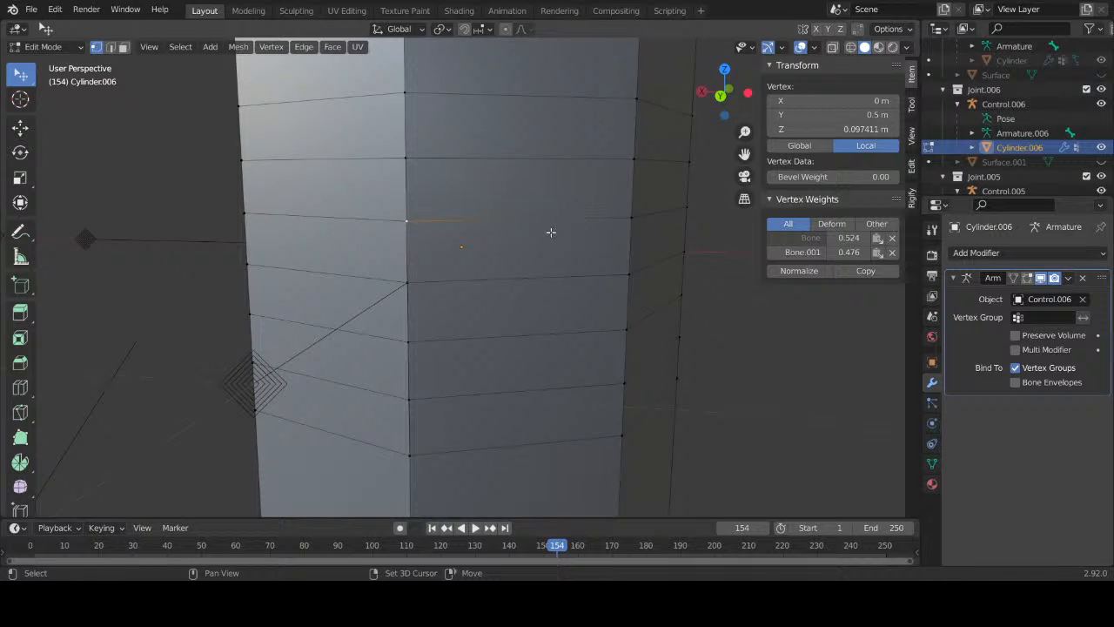
middle_drag(549, 231, 471, 209)
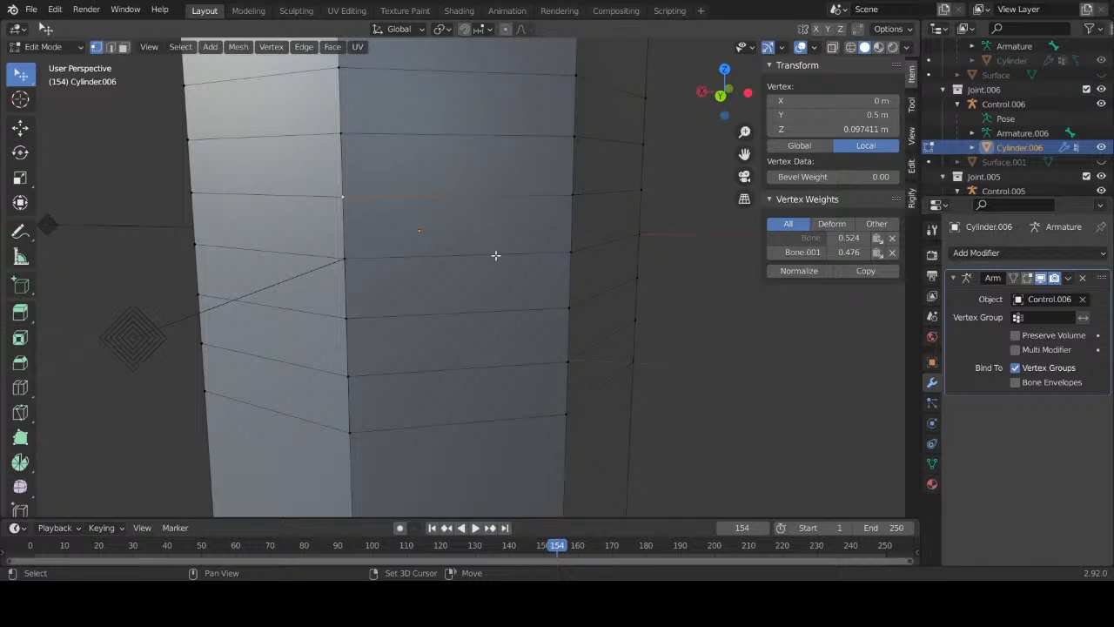
click(358, 259)
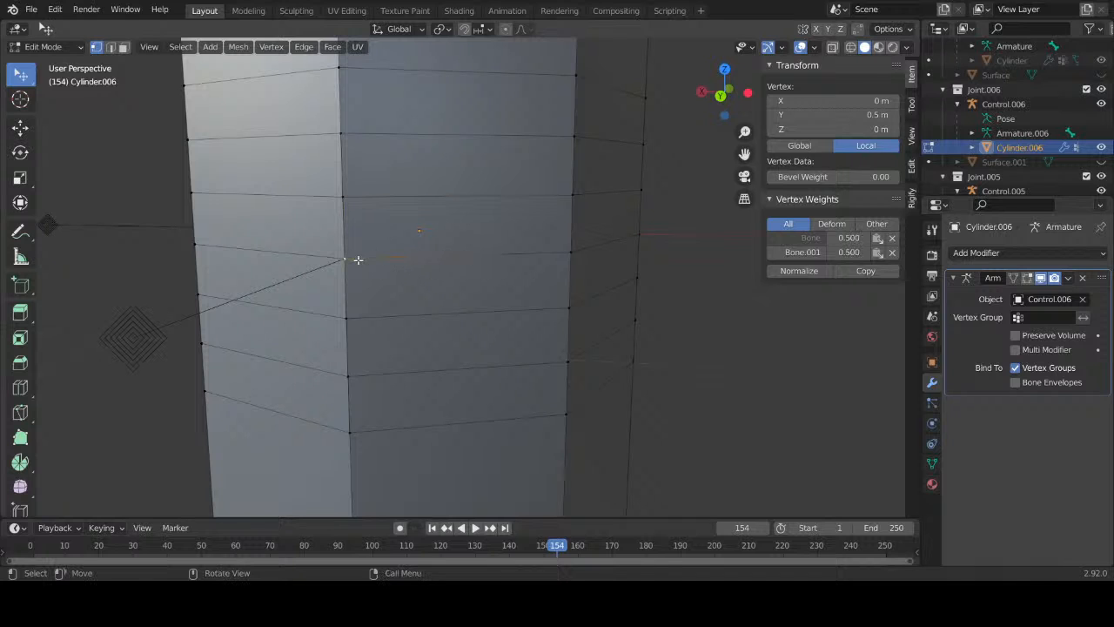
shift+click(572, 252)
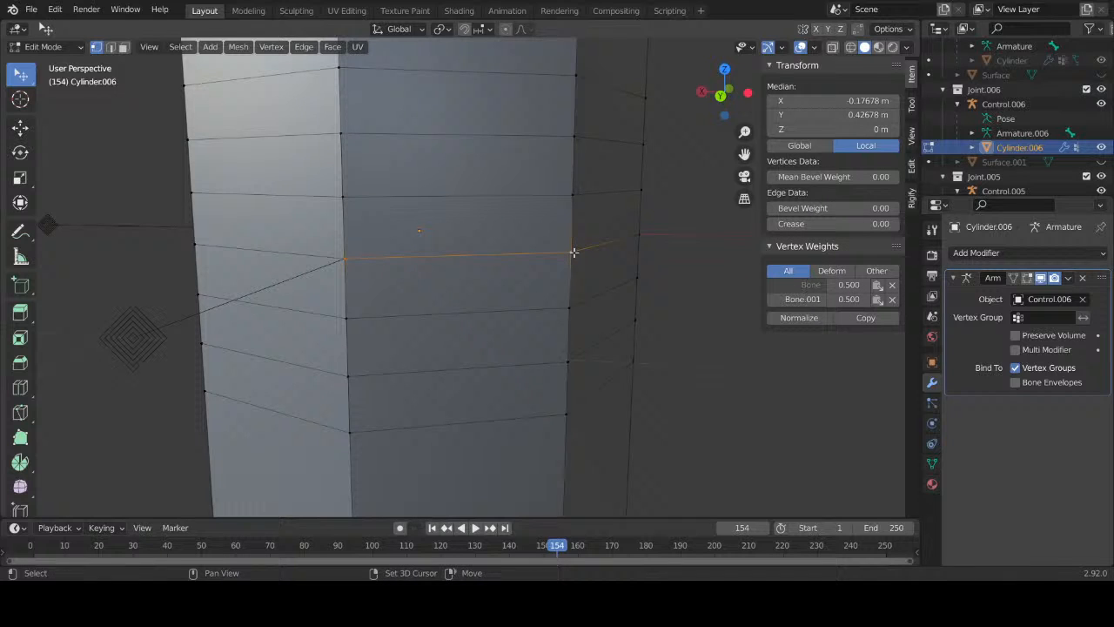
click(441, 29)
click(478, 108)
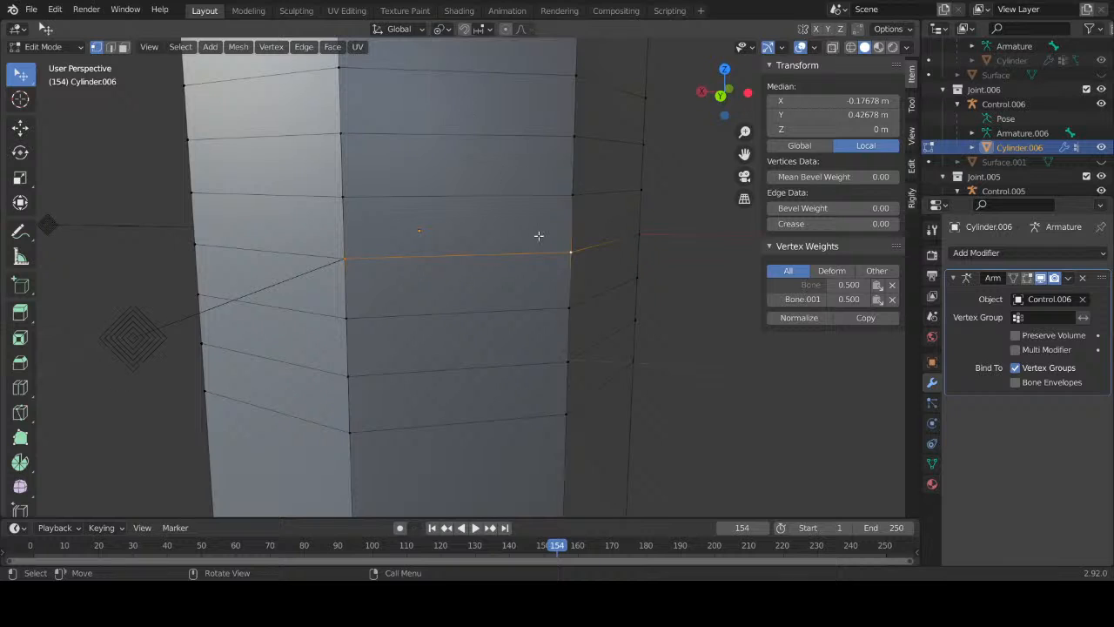
key(s)
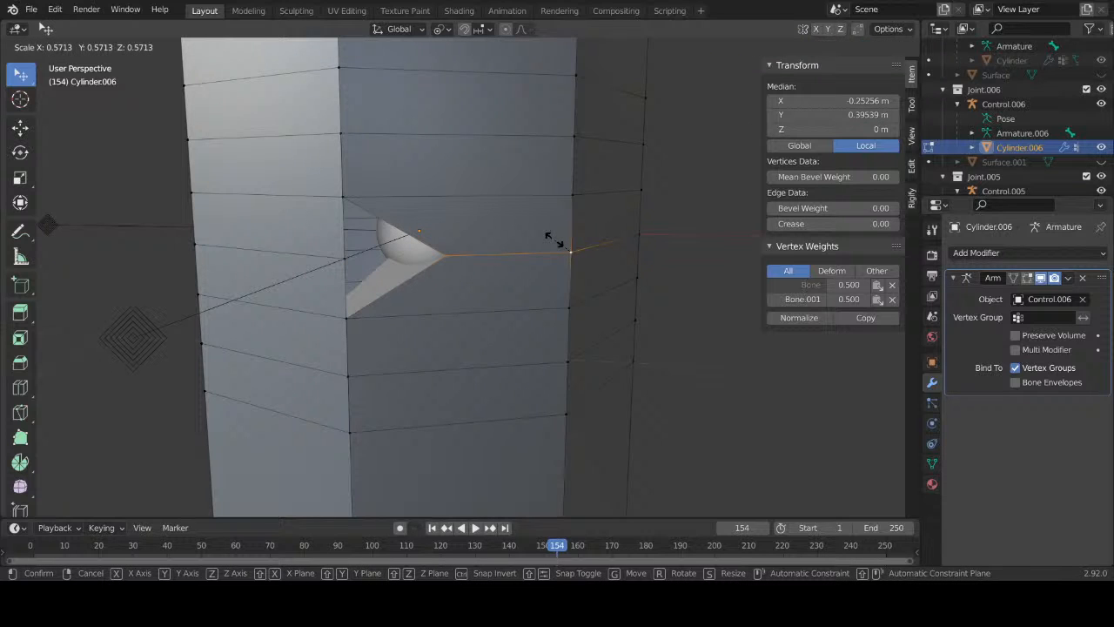
text(0.5)
key(Return)
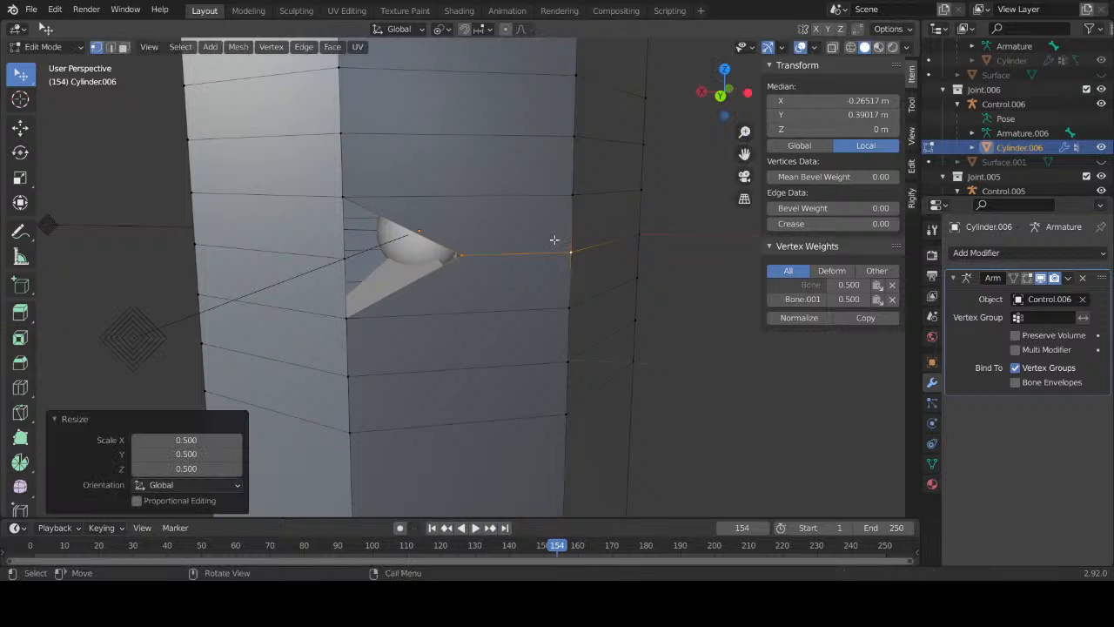
Step: Scale the darker face's horizontal edges directly above and directly below the middle one by 0.75 toward their far vertices
click(376, 200)
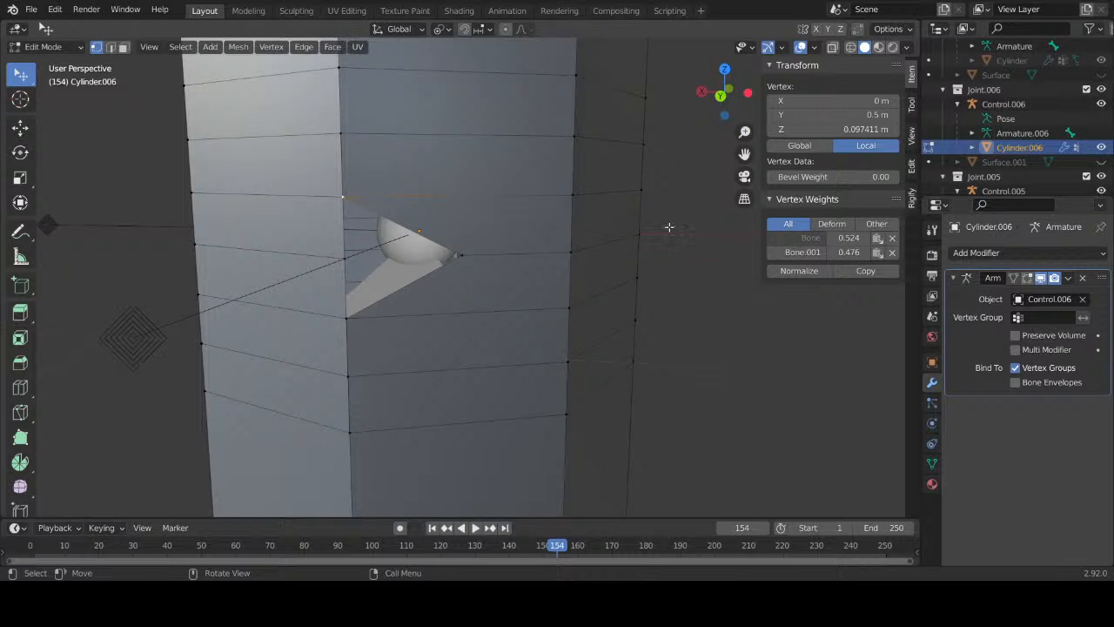
shift+click(571, 197)
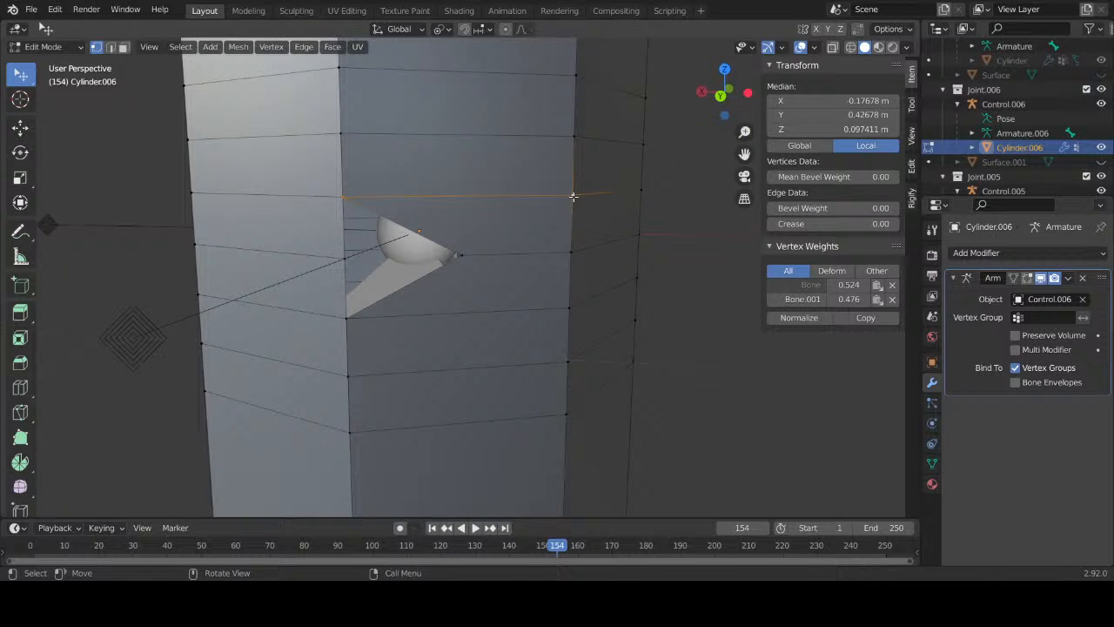
text(s0.75)
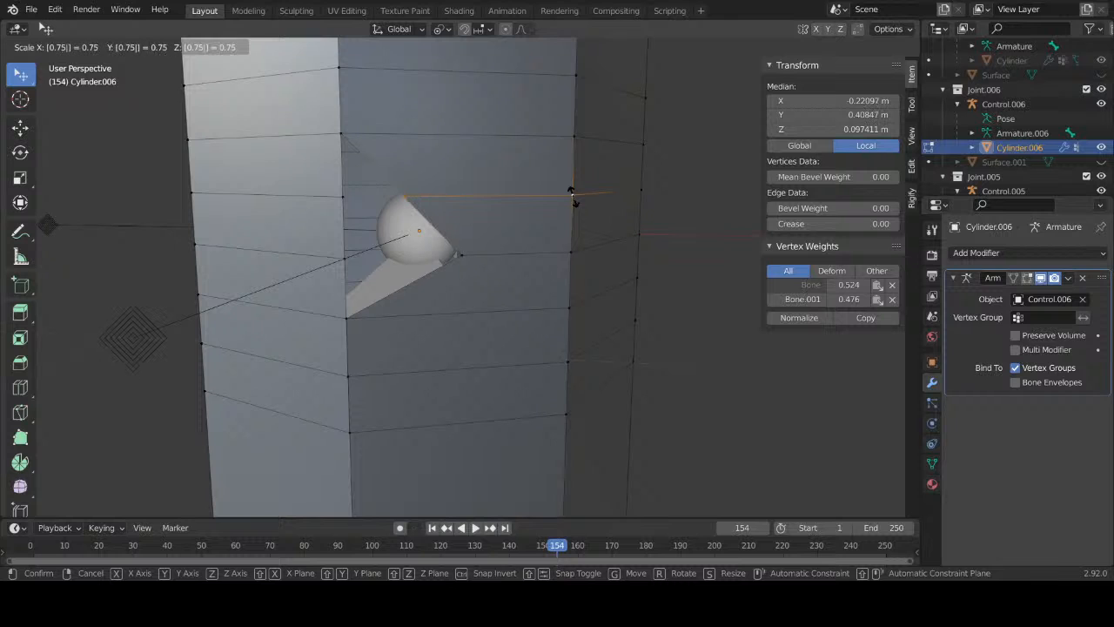
key(Return)
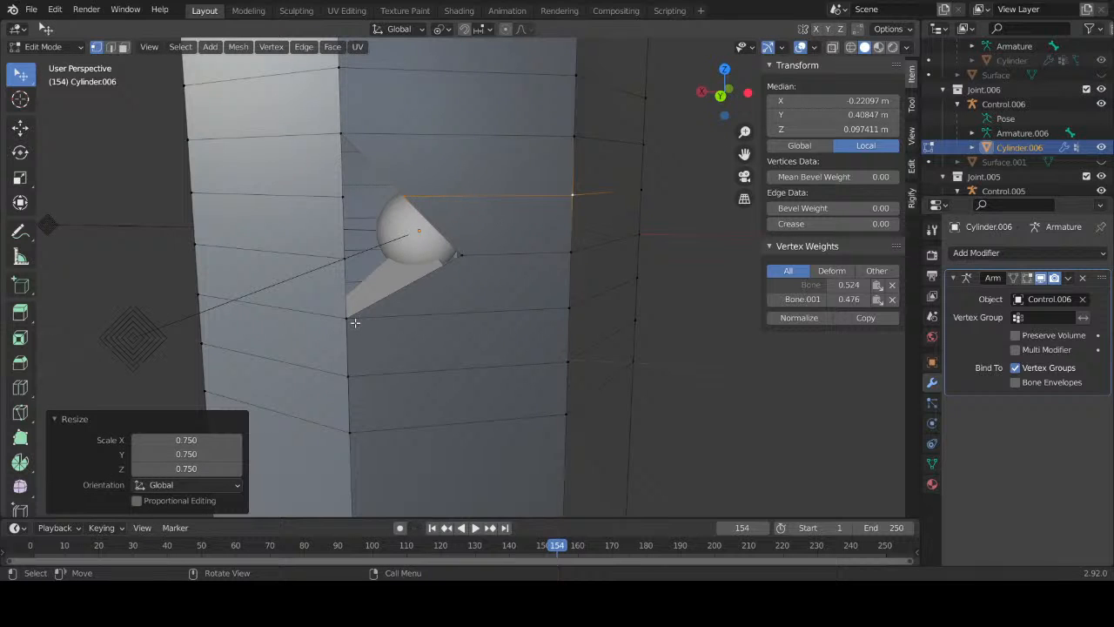
click(352, 320)
shift+click(567, 309)
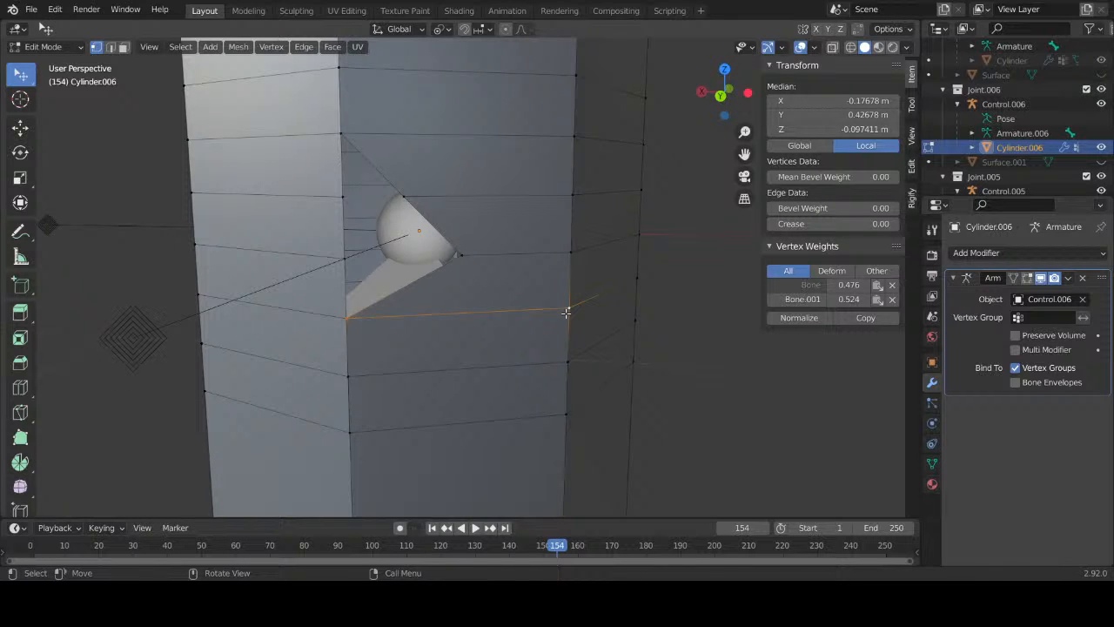
text(s0.75)
key(Return)
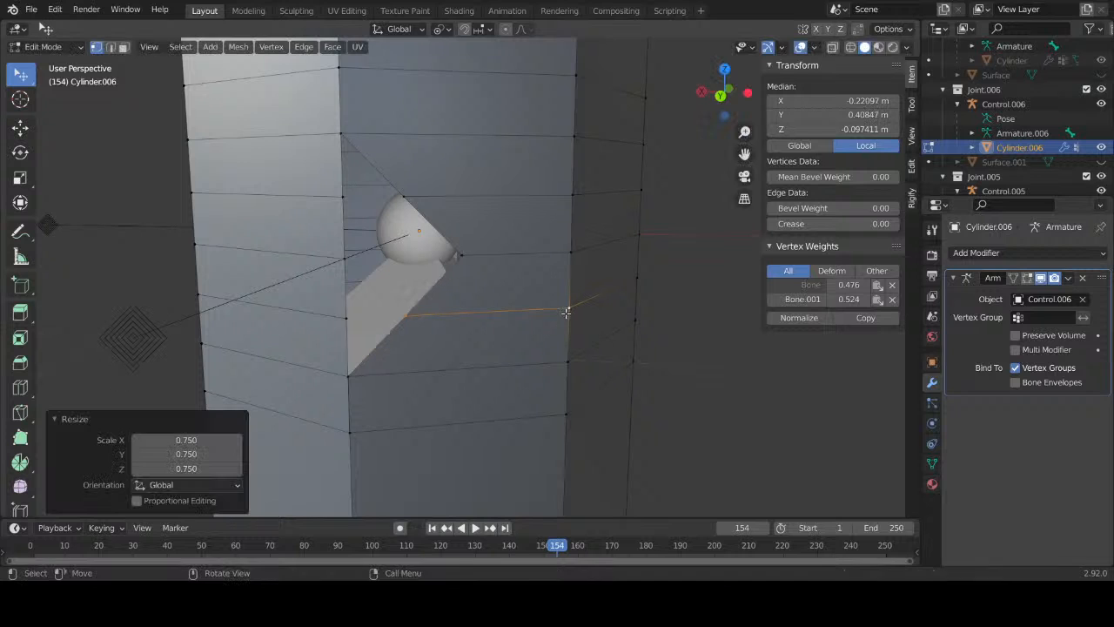
Step: Scale the darker face's second horizontal edge below the middle by 0.825 toward its far vertex
click(350, 376)
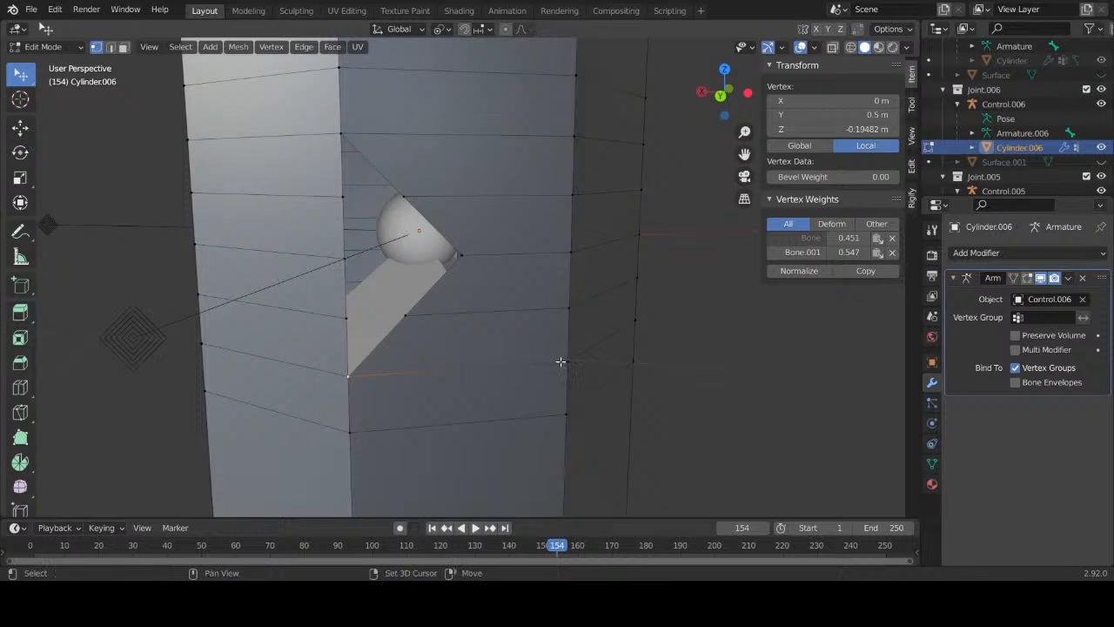
shift+click(563, 363)
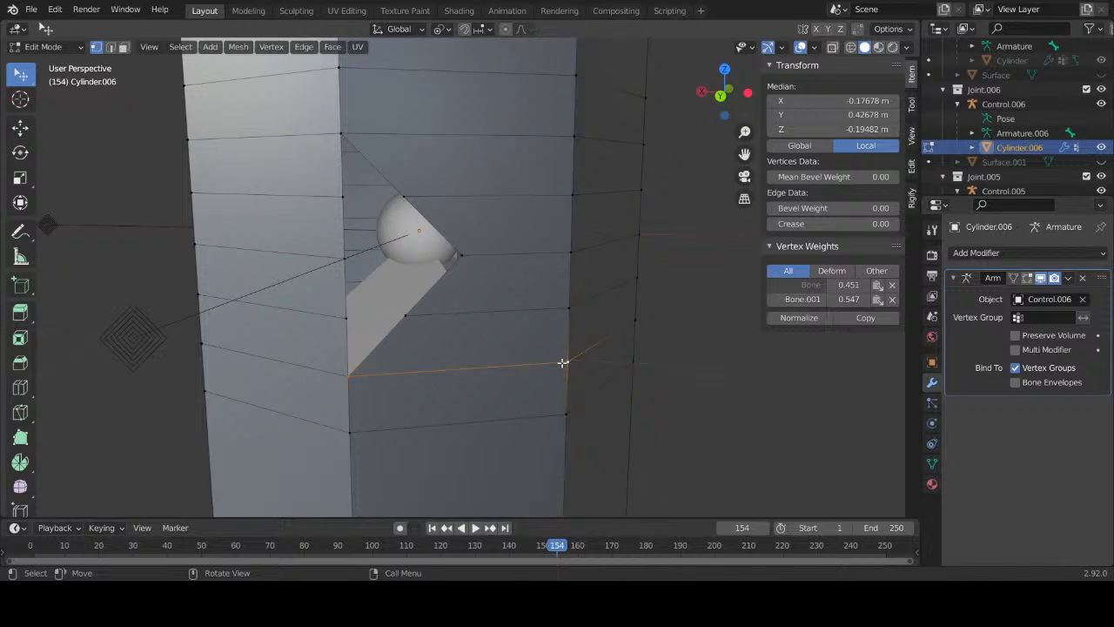
text(s0.825)
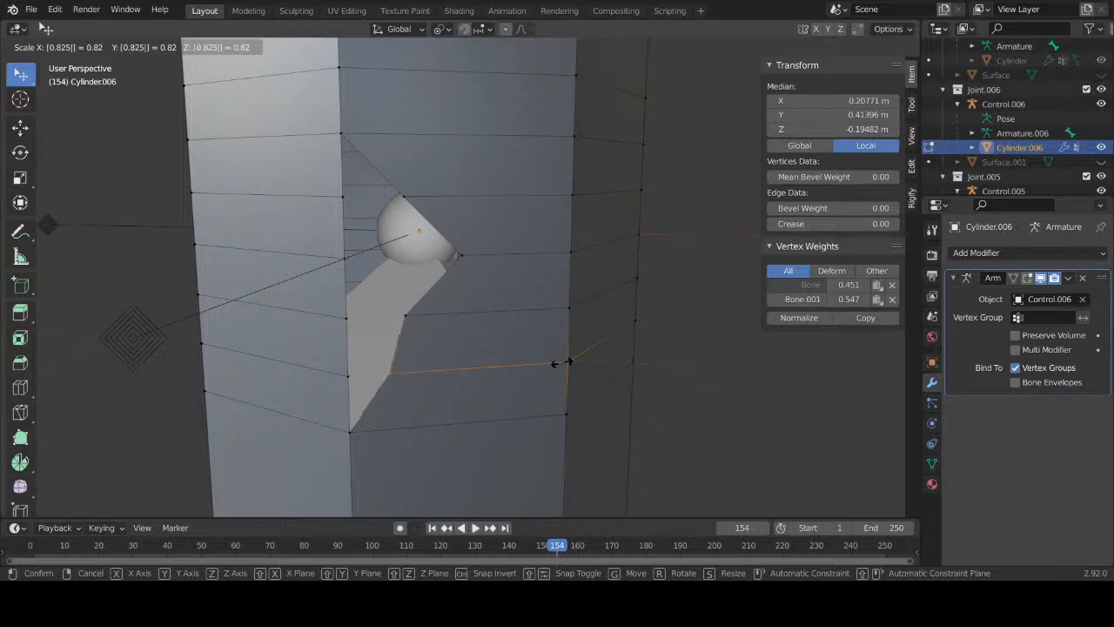
key(Return)
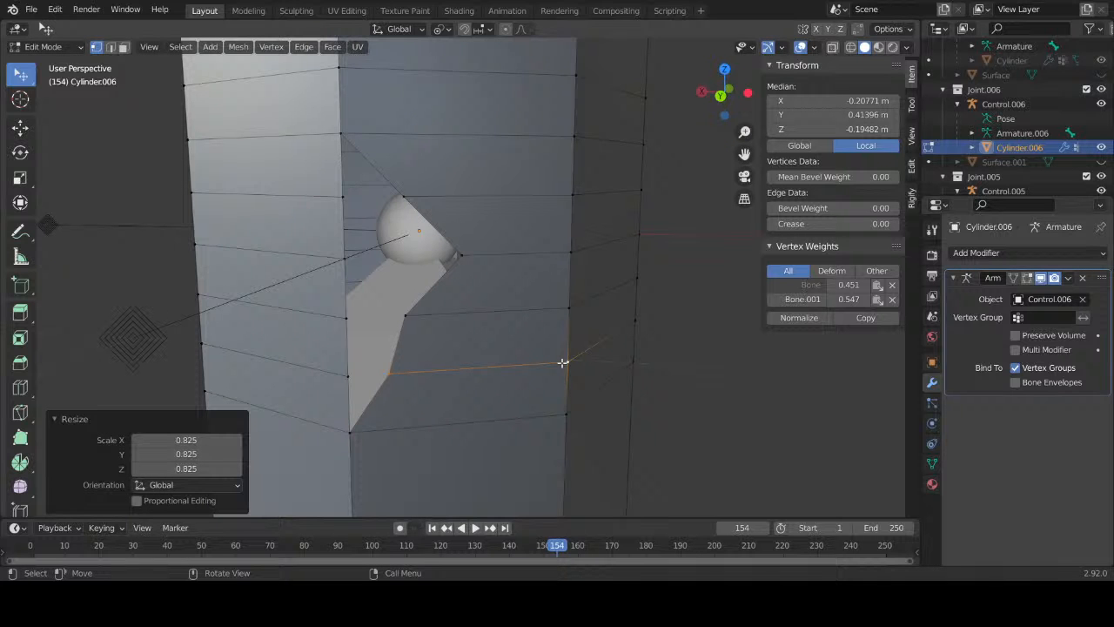
Step: Scale the matching second horizontal edge below the middle on the lighter face by 0.825 toward its far vertex
middle_drag(449, 323, 503, 335)
shift+middle_drag(418, 372, 492, 339)
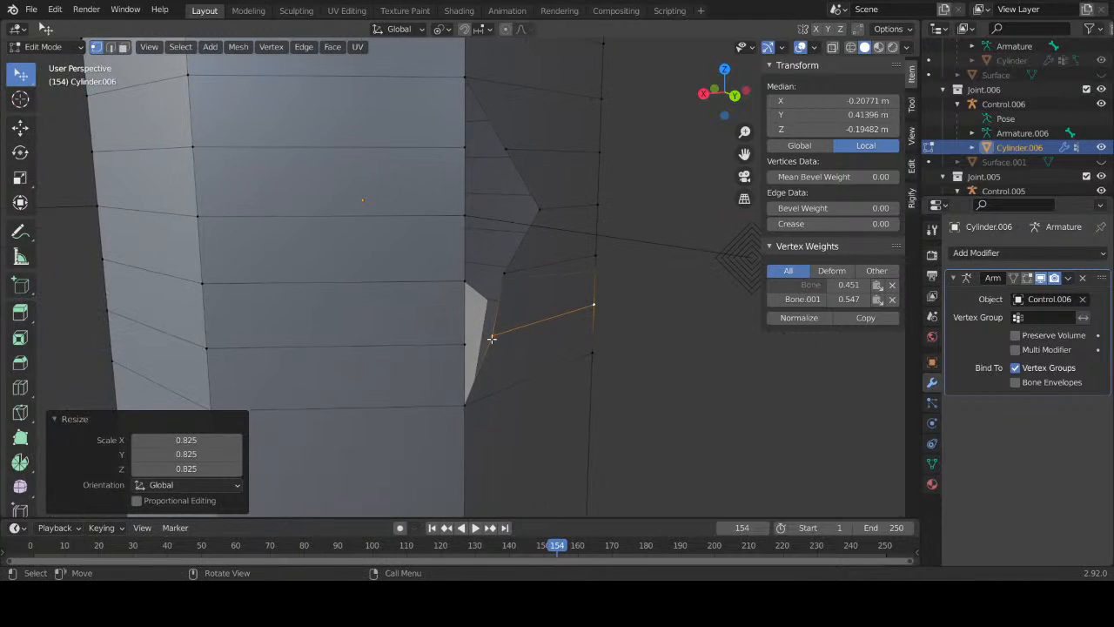
click(455, 346)
shift+click(209, 345)
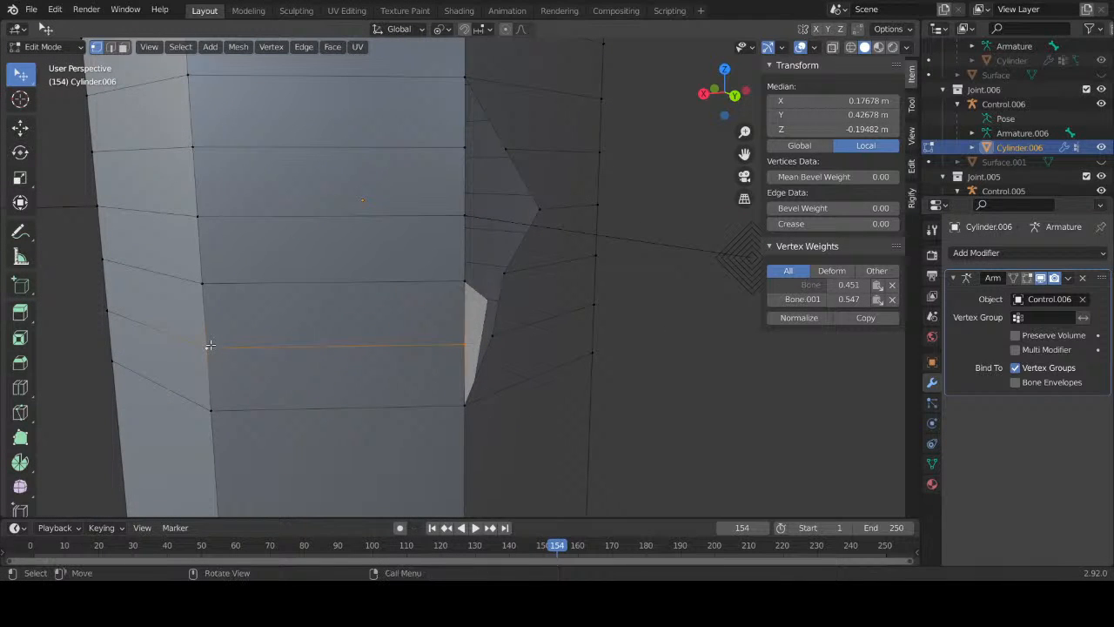
text(s0)
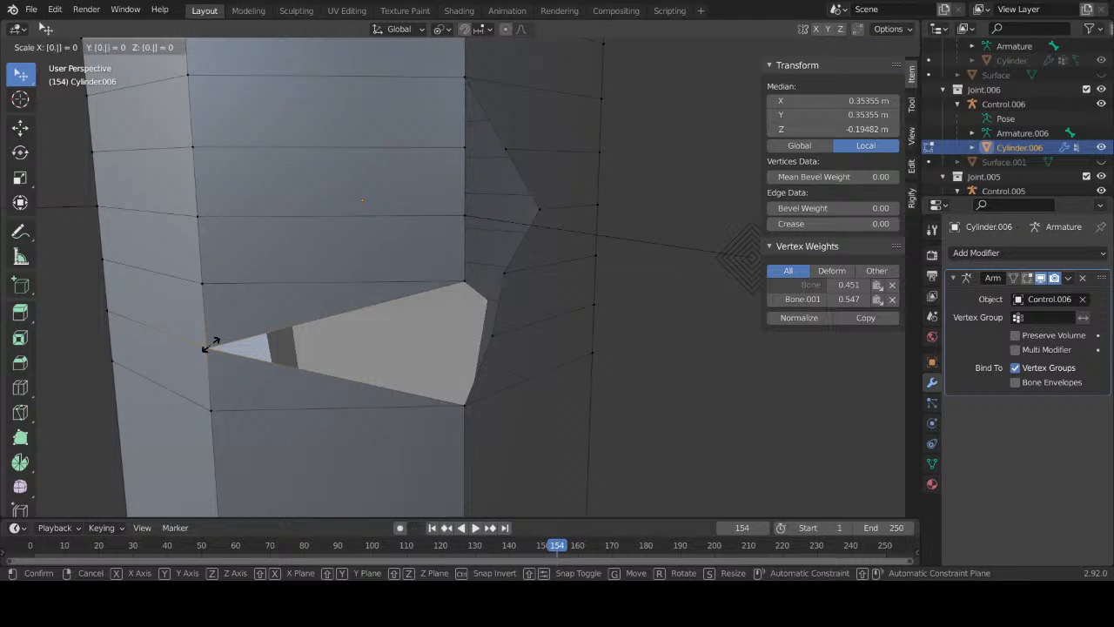
text(.8)
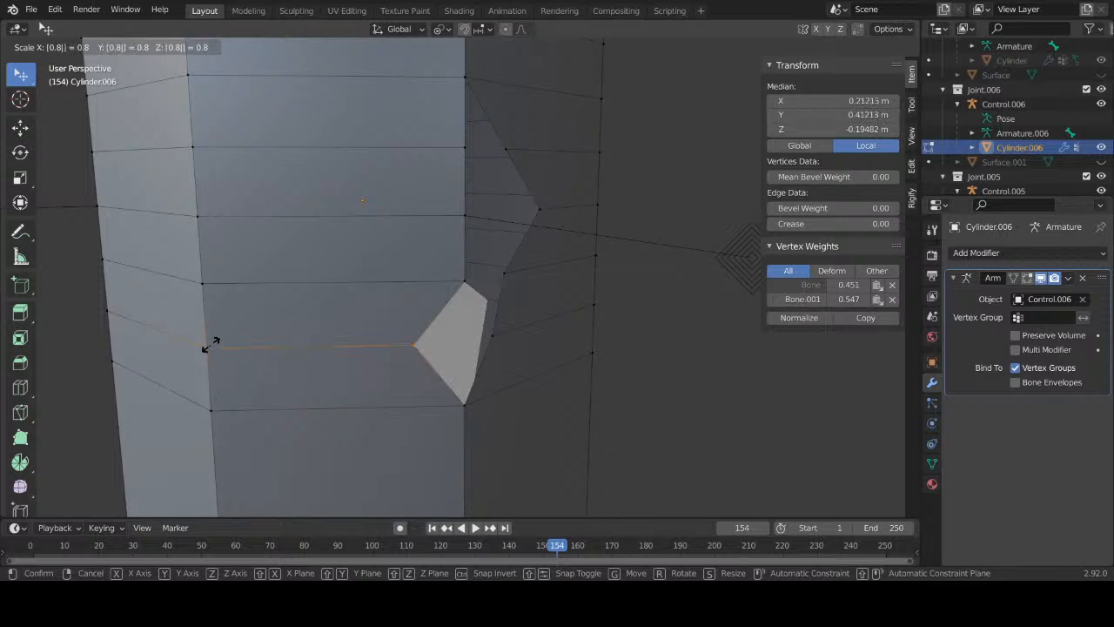
text(25)
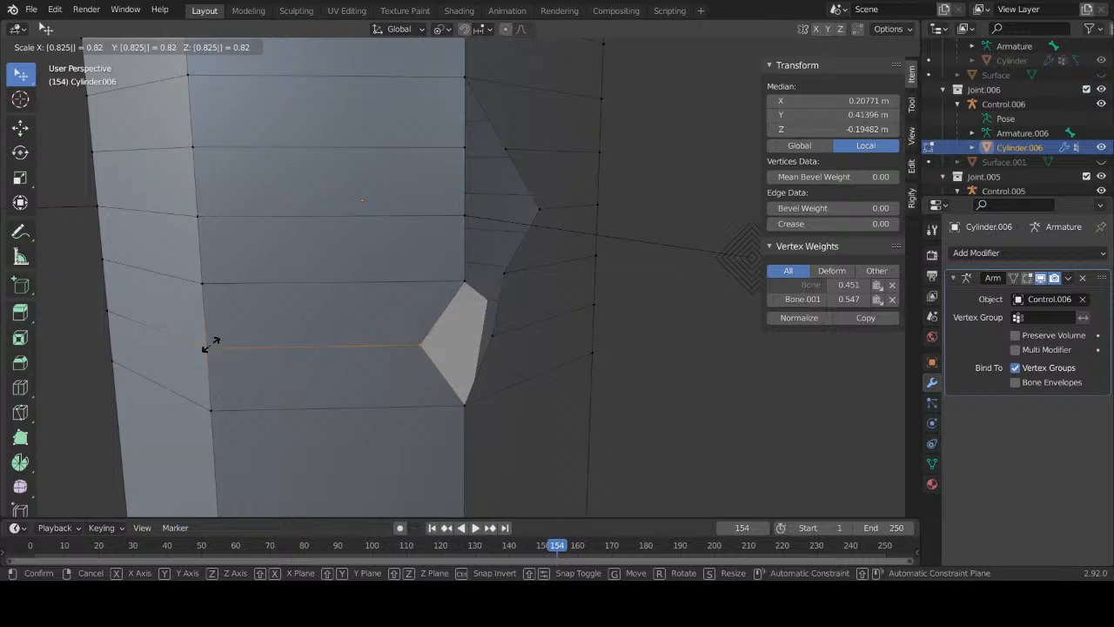
key(Return)
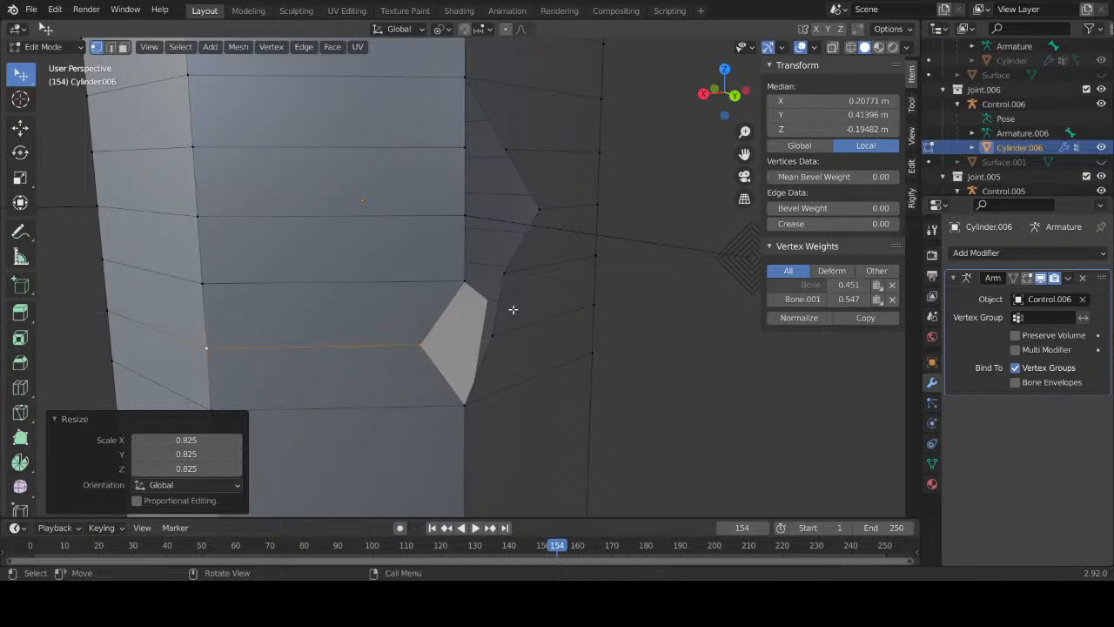
Step: Scale the lighter face's first horizontal edge below the middle by 0.75 toward its far vertex
scroll(513, 308, up, 3)
middle_drag(507, 342, 429, 358)
scroll(482, 313, down, 2)
click(377, 178)
shift+middle_drag(235, 200, 374, 256)
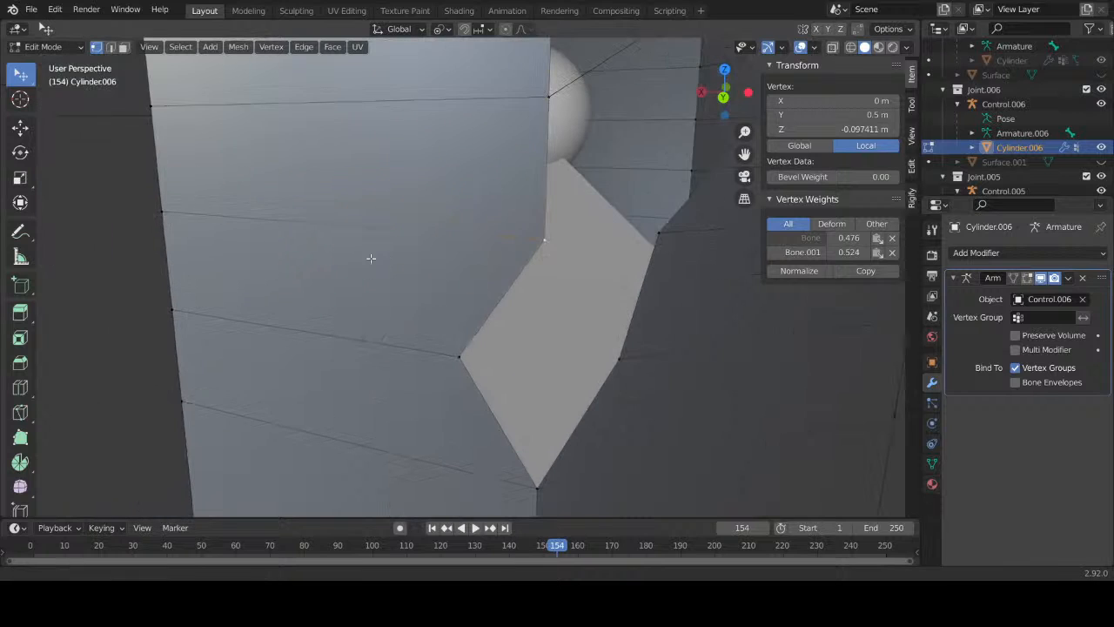
shift+click(161, 212)
text(s)
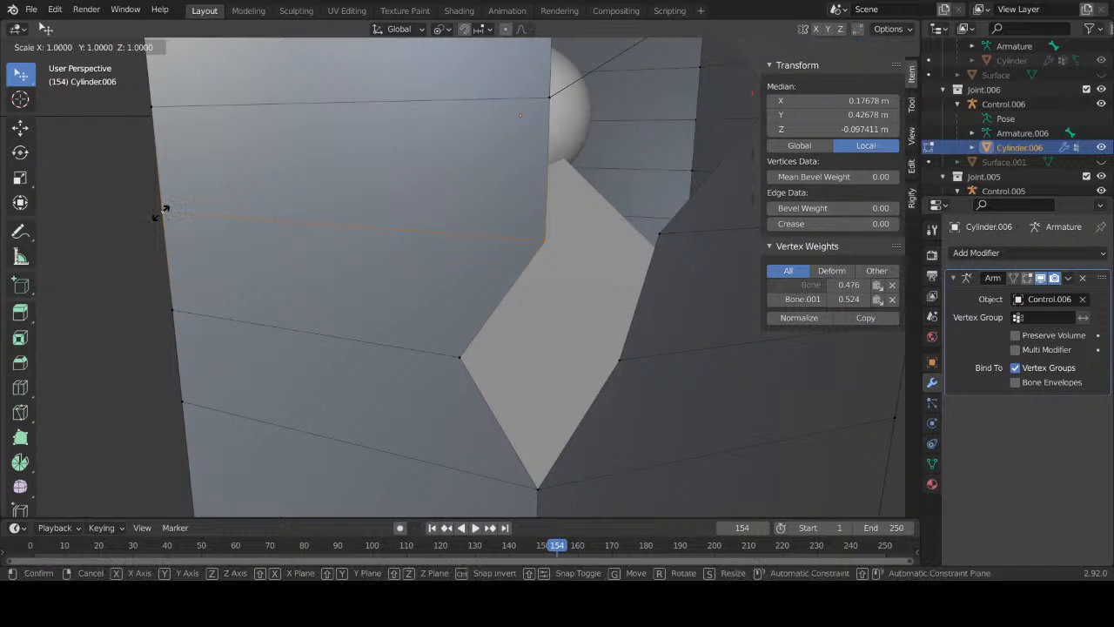
text(.75)
key(Return)
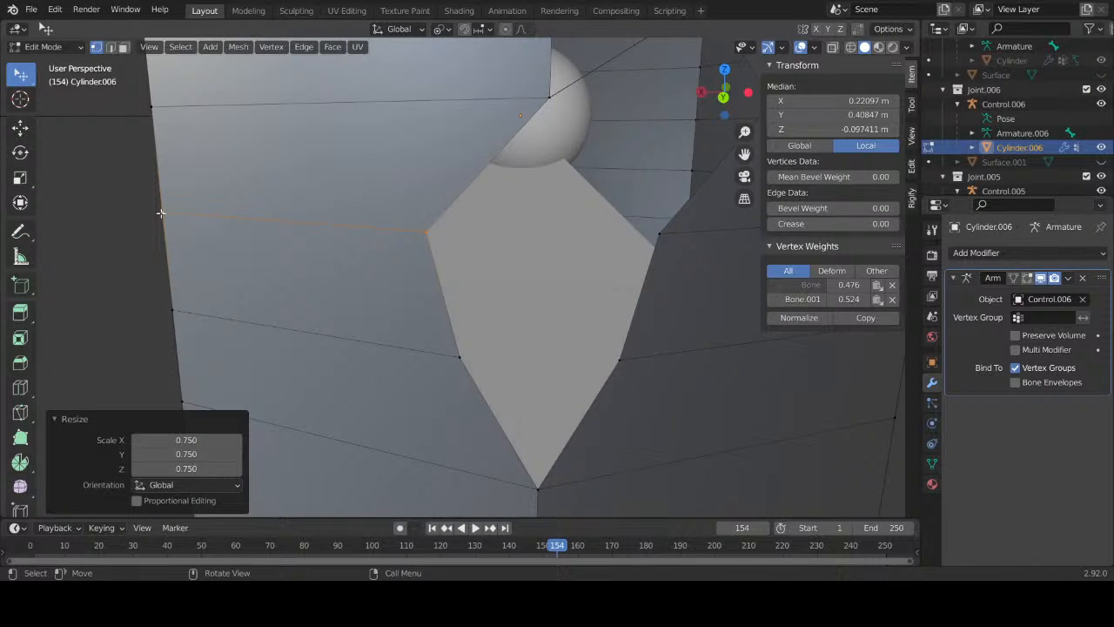
Step: Scale the lighter face's middle horizontal edge by 0.5 toward its far vertex
click(549, 96)
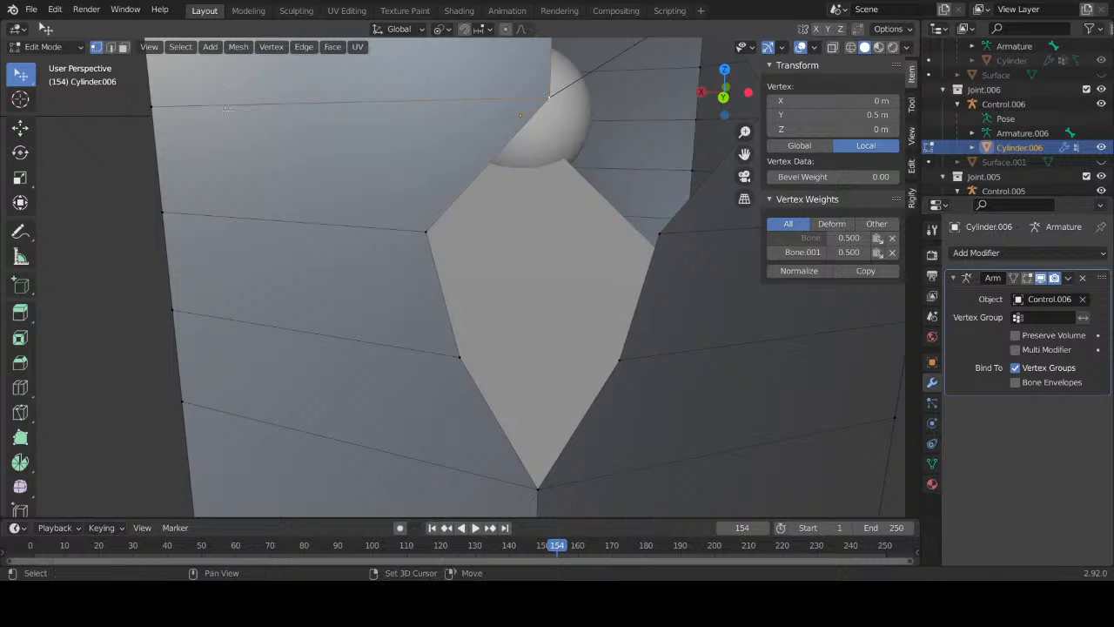
shift+click(133, 106)
text(s.5)
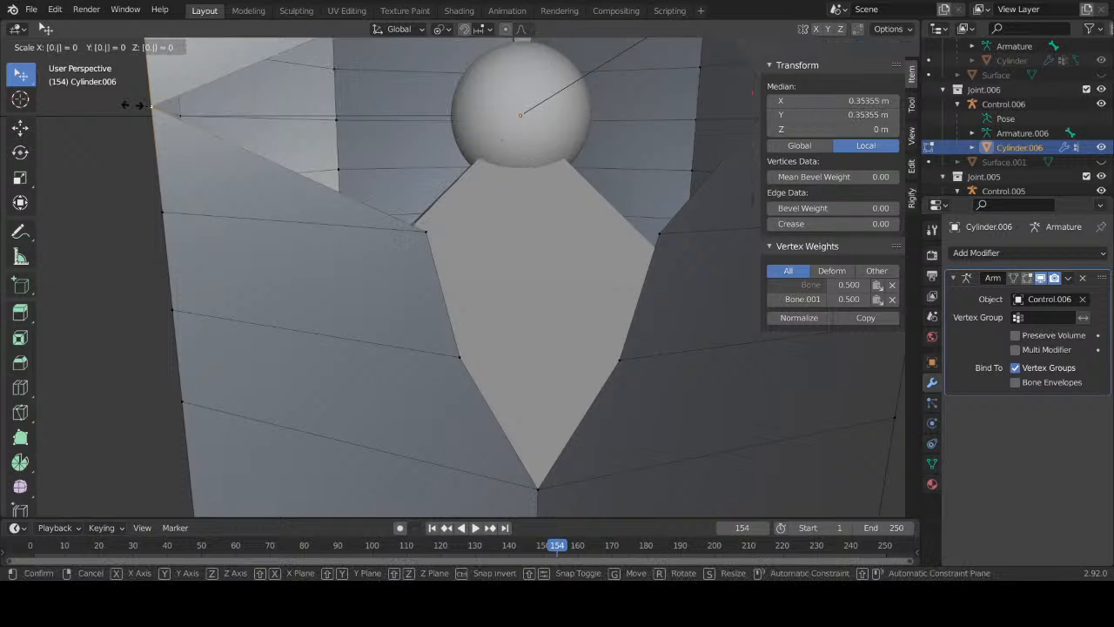
key(Return)
Step: Scale the lighter face's first horizontal edge above the middle by 0.75 toward its far vertex
middle_drag(511, 155, 482, 293)
click(391, 327)
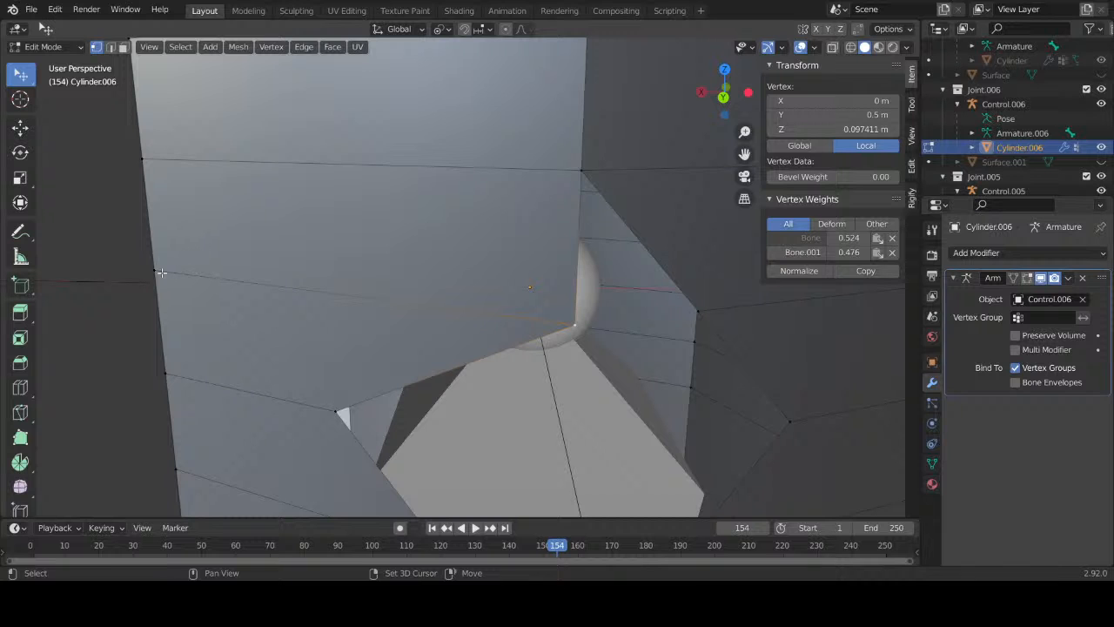
shift+click(161, 271)
text(s.75)
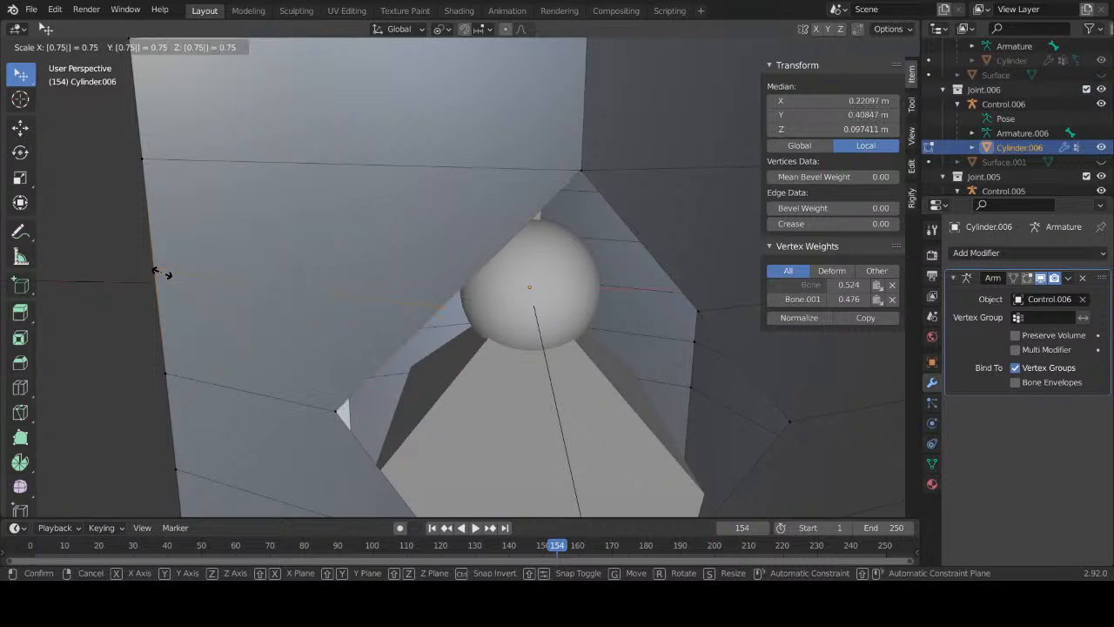
key(Return)
middle_drag(488, 357, 468, 323)
scroll(469, 323, down, 3)
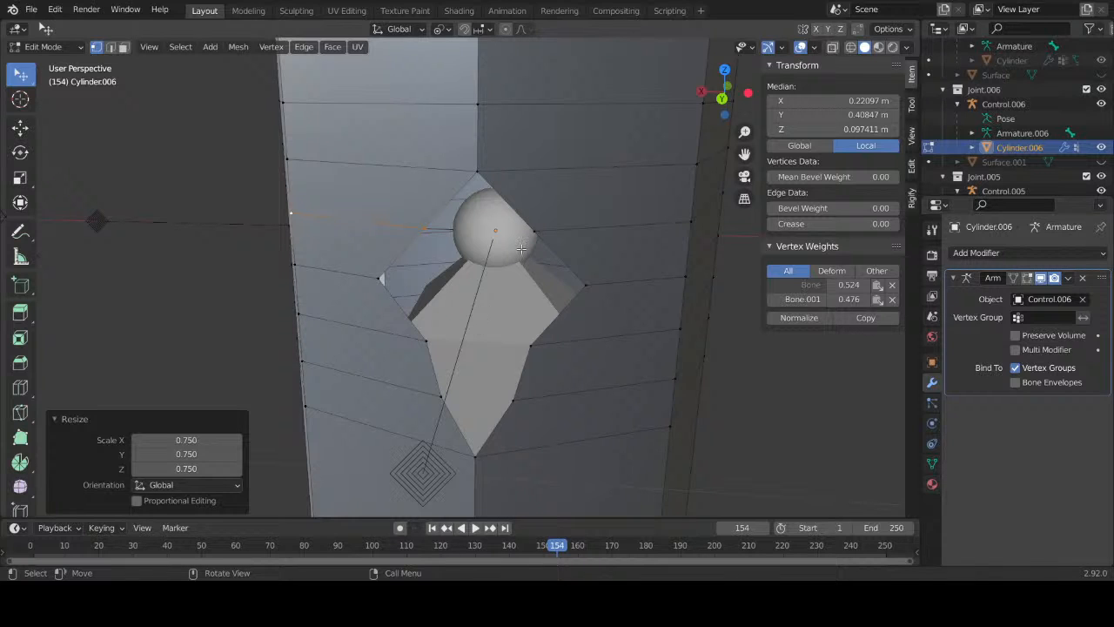
Step: Try filling a quad from the ripped opening's top vertex and shifting its new corner vertex along Z
click(474, 173)
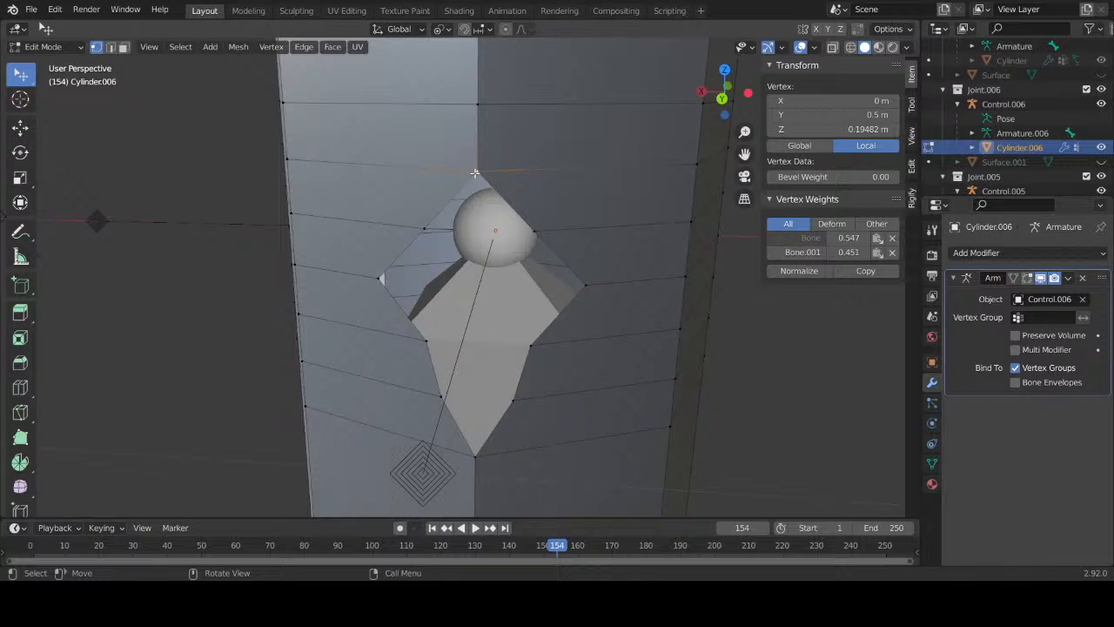
key(g)
key(z)
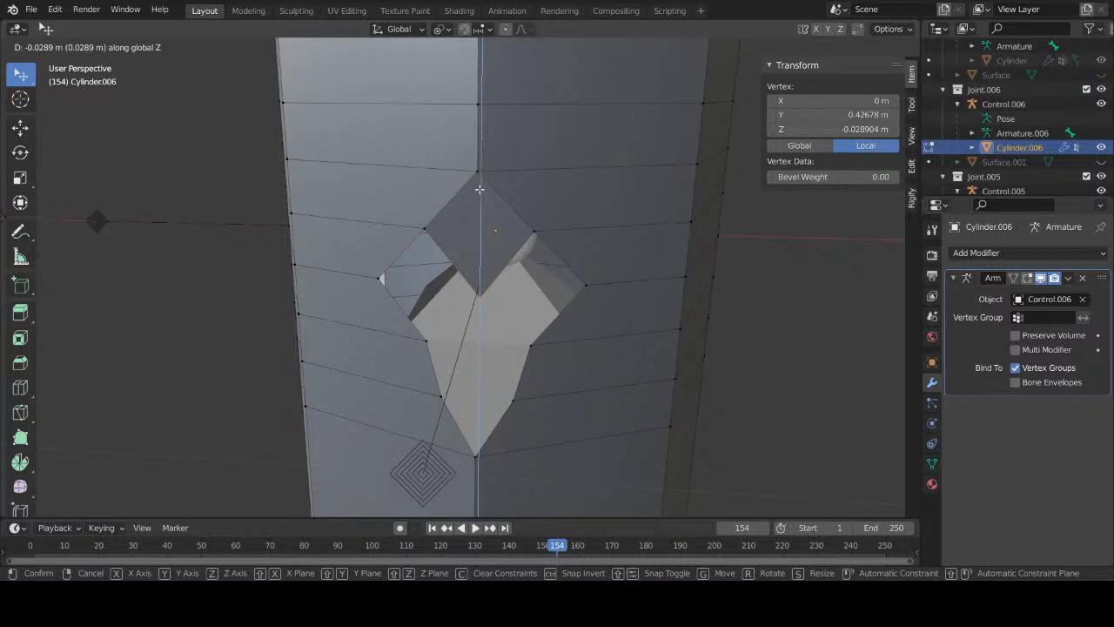
right_click(481, 209)
mouse_move(513, 318)
middle_down()
mouse_move(512, 293)
mouse_move(521, 310)
middle_up()
key(alt+Tab)
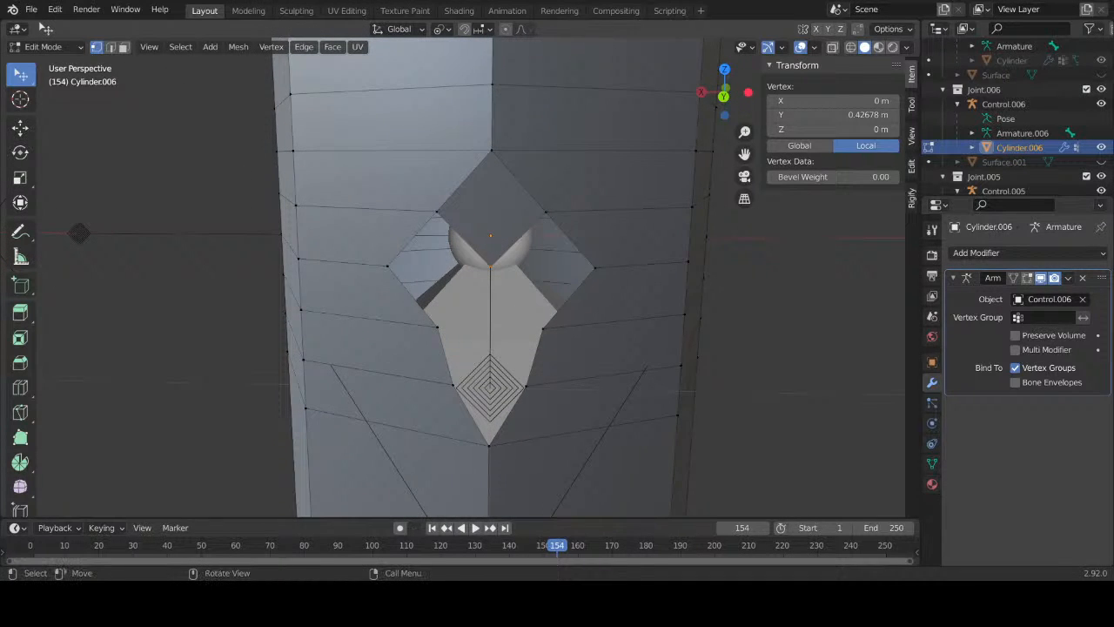
Step: Try filling quads from the widest vertices on both sides of the opening, leaving the new corner unmoved
click(592, 269)
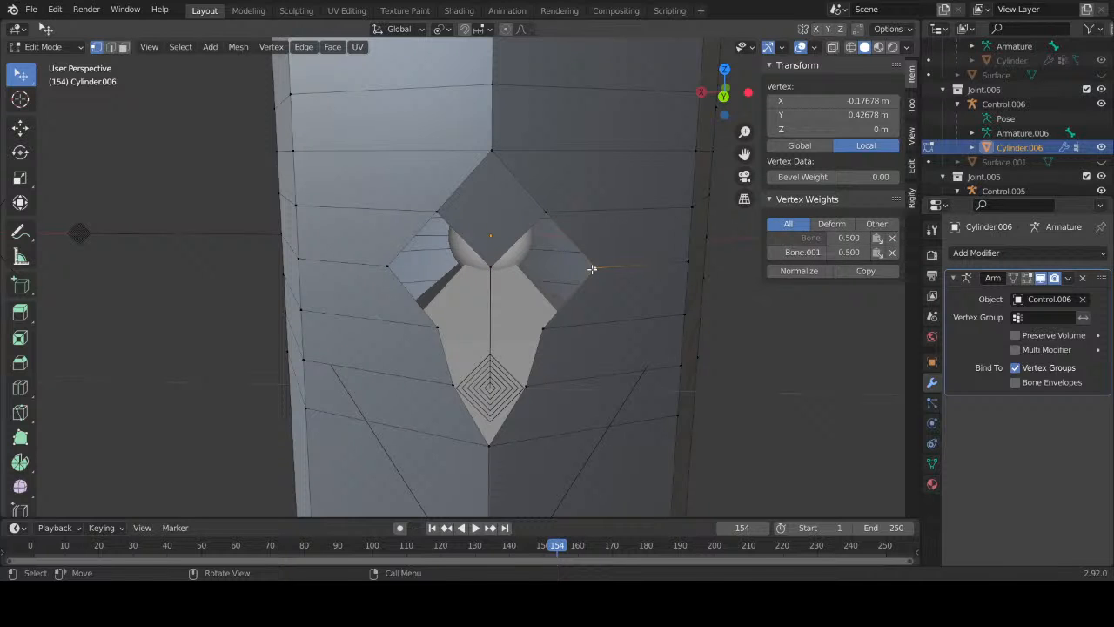
key(g)
click(591, 269)
click(386, 268)
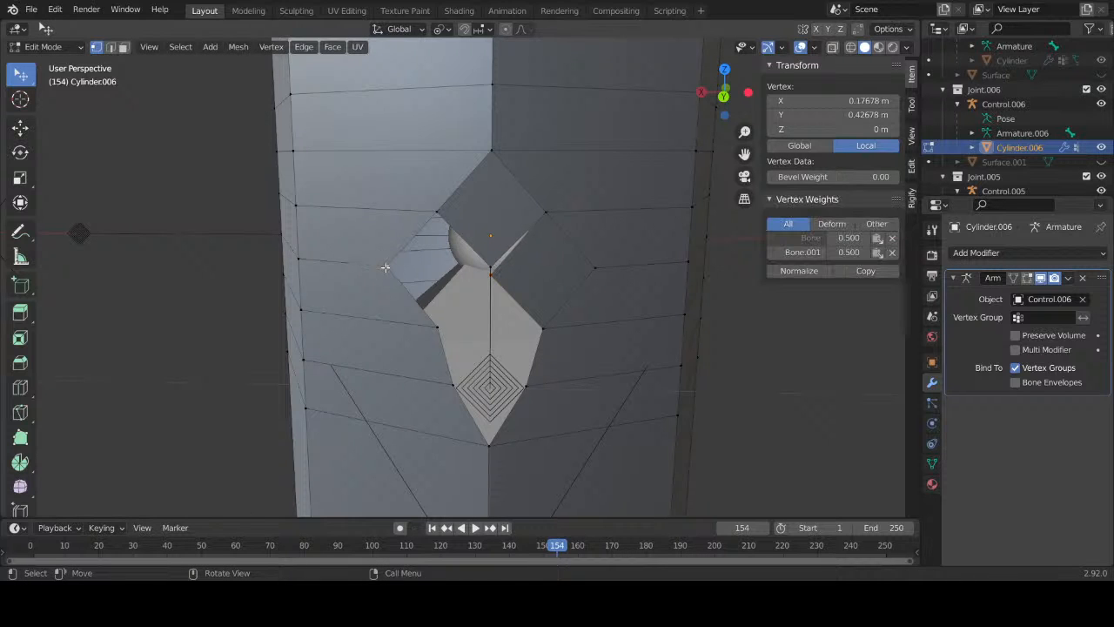
key(g)
click(386, 268)
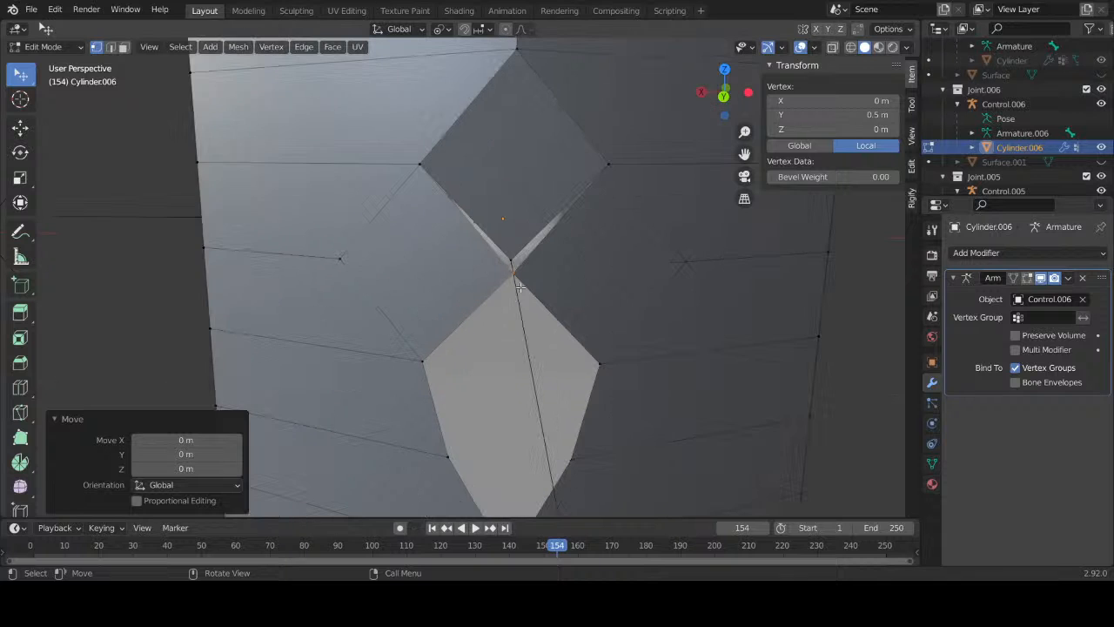
Step: Undo the trial quads filled at the top and both sides of the opening
scroll(521, 287, up, 3)
middle_drag(531, 321, 456, 353)
click(455, 353)
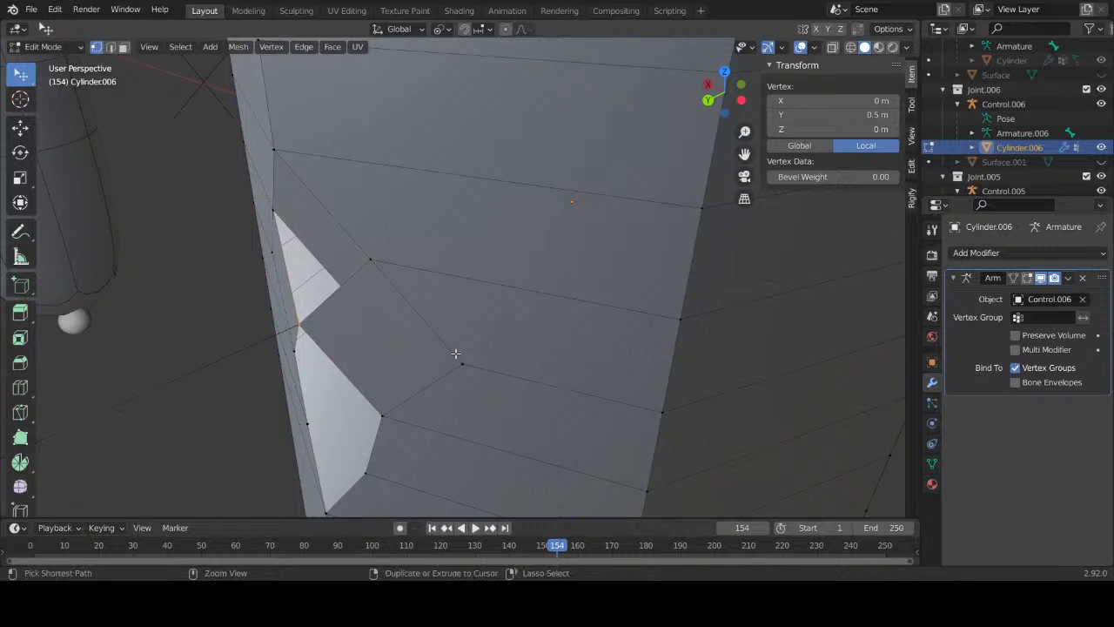
key(ctrl+z)
key(ctrl+z)
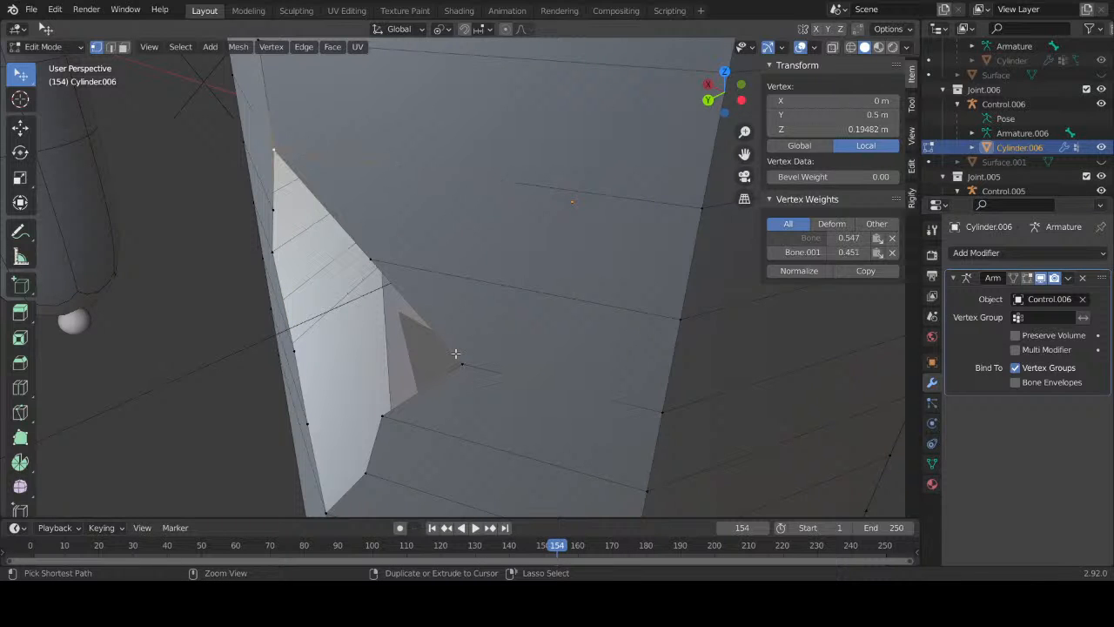
Step: Try filling a quad from the opening's top vertex once more and undo it
middle_drag(455, 352, 419, 342)
key(g)
key(Escape)
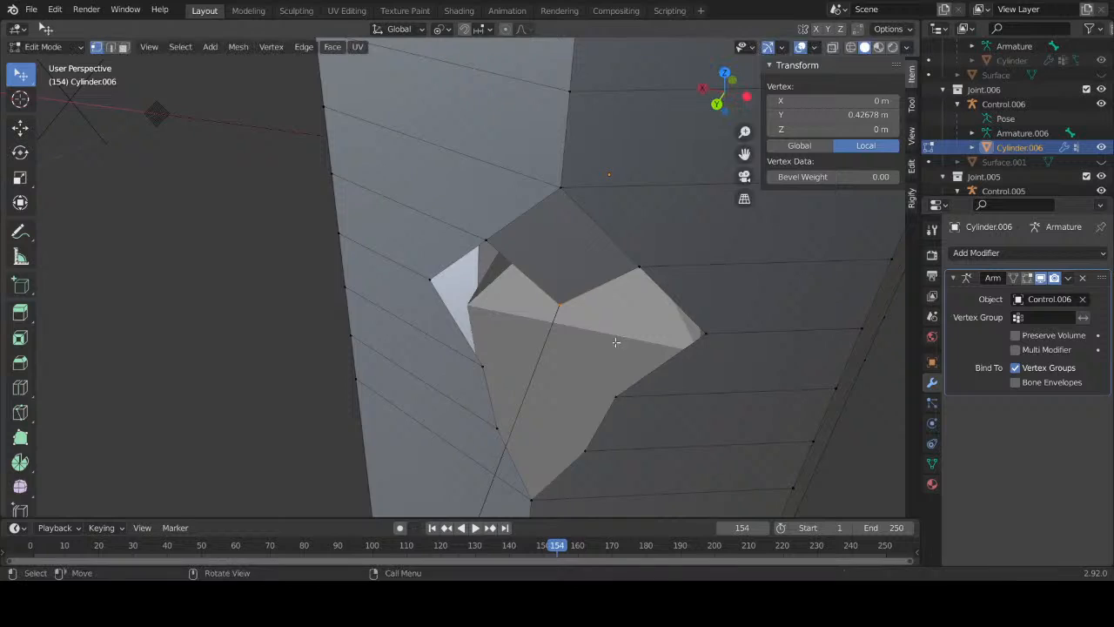
middle_drag(617, 343, 487, 221)
key(ctrl+z)
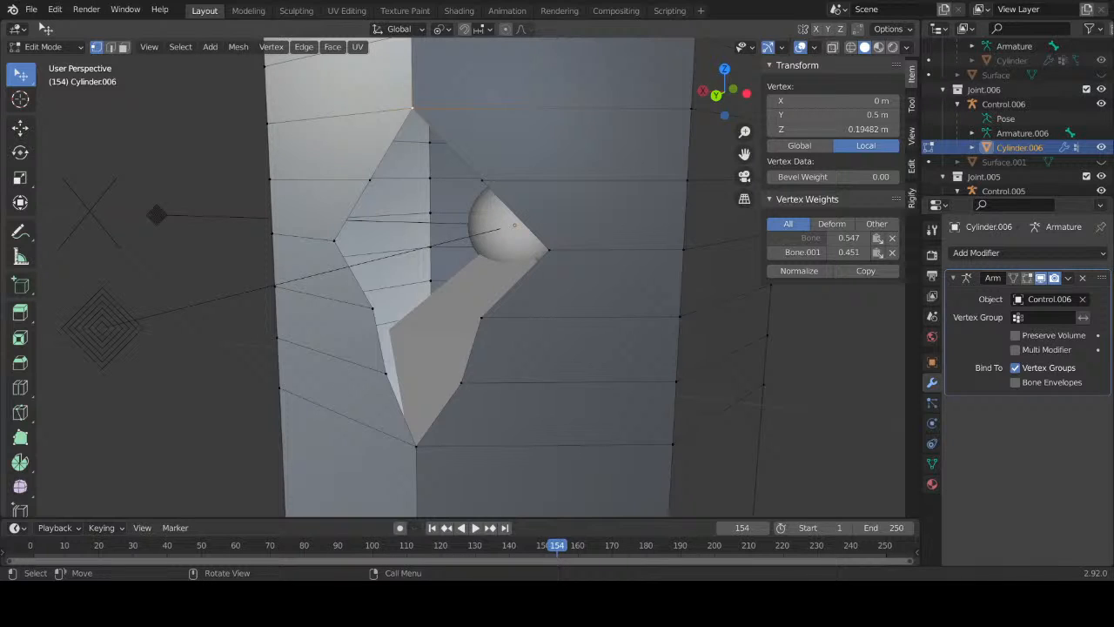
Step: Fill a quad inward from the widest vertex on the opening's -X side and select its inner and outer corners together
click(543, 250)
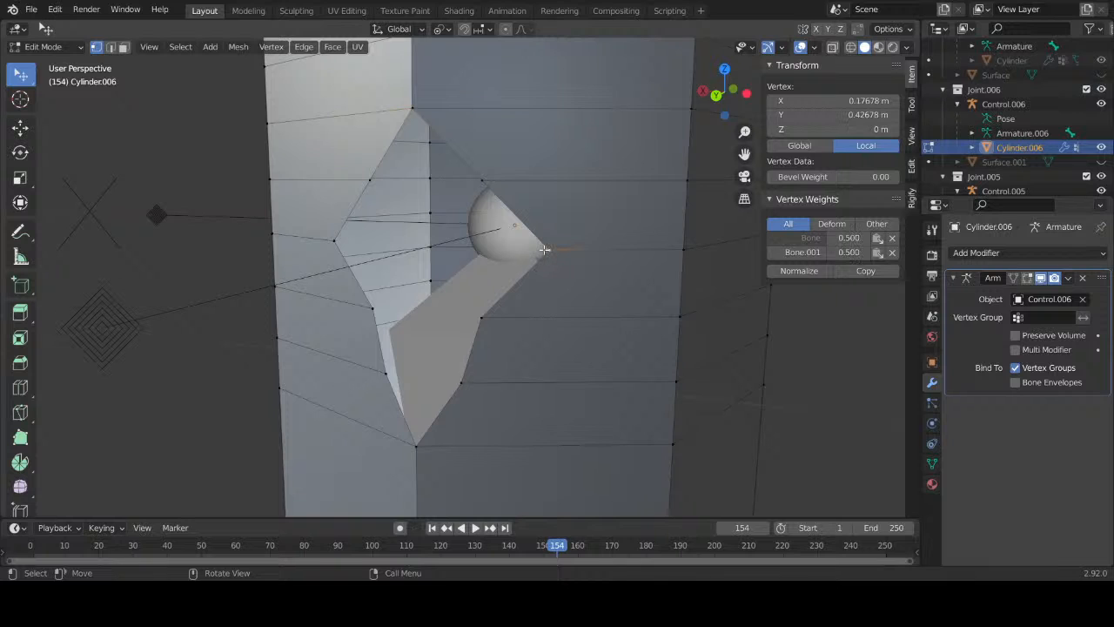
key(f)
click(543, 250)
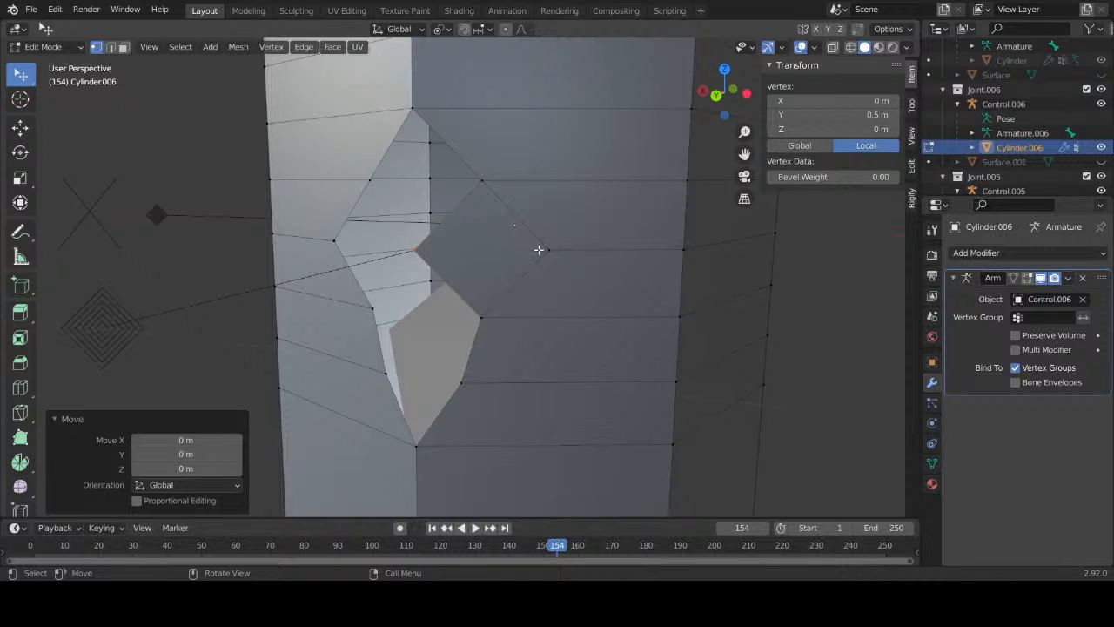
shift+click(549, 250)
Step: Try scaling the -X side quad's inner corner toward its outer vertex by 0.5, and undo the scaling
text(s)
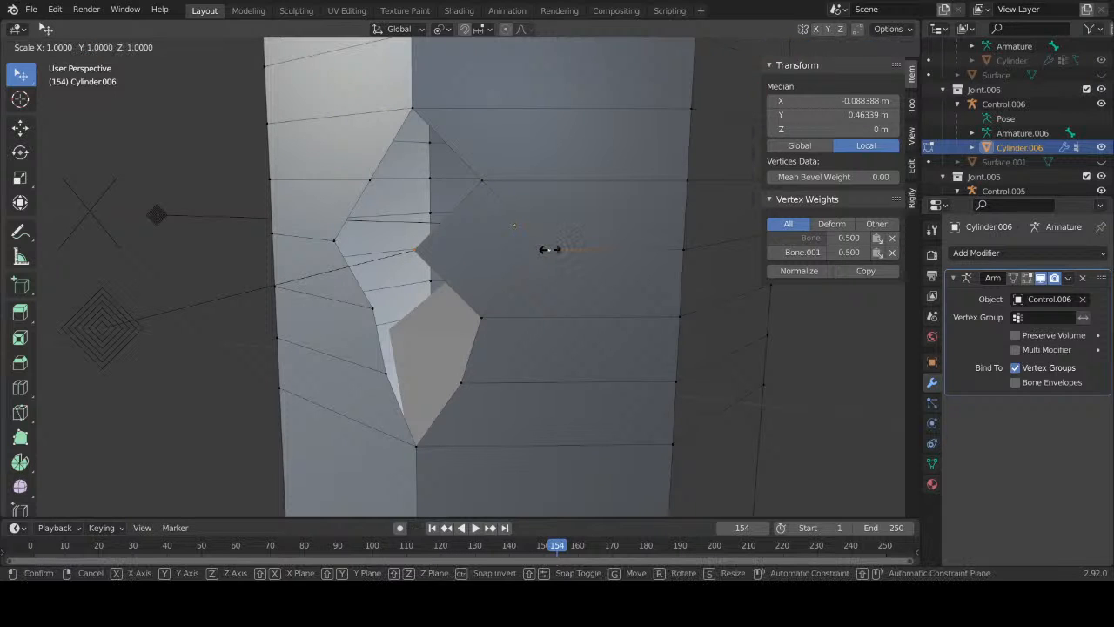
text(0.5)
key(Return)
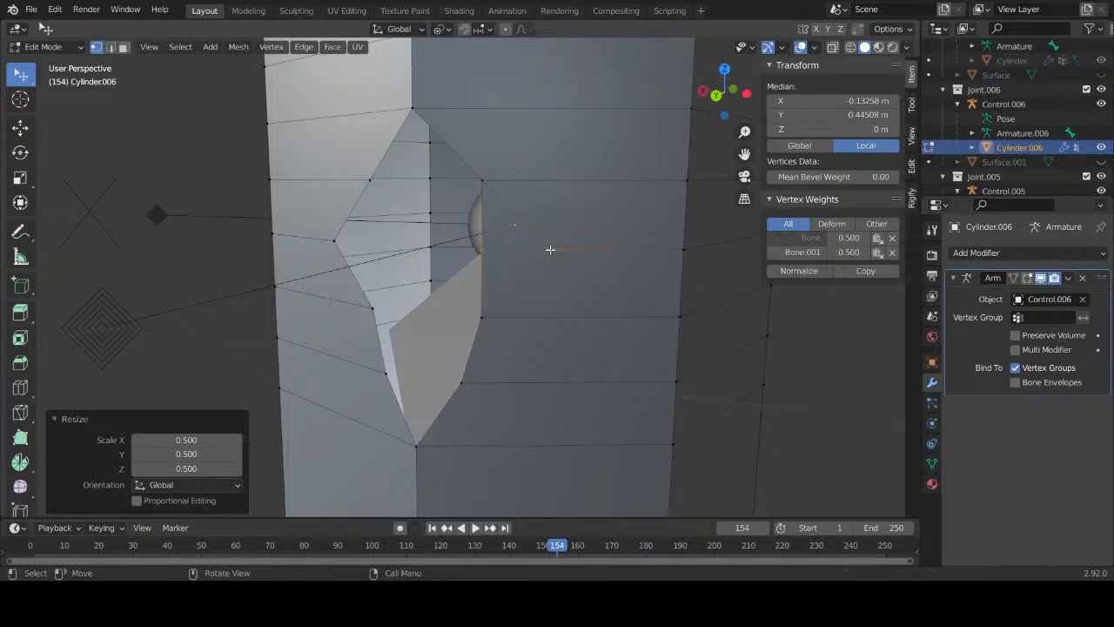
key(ctrl+z)
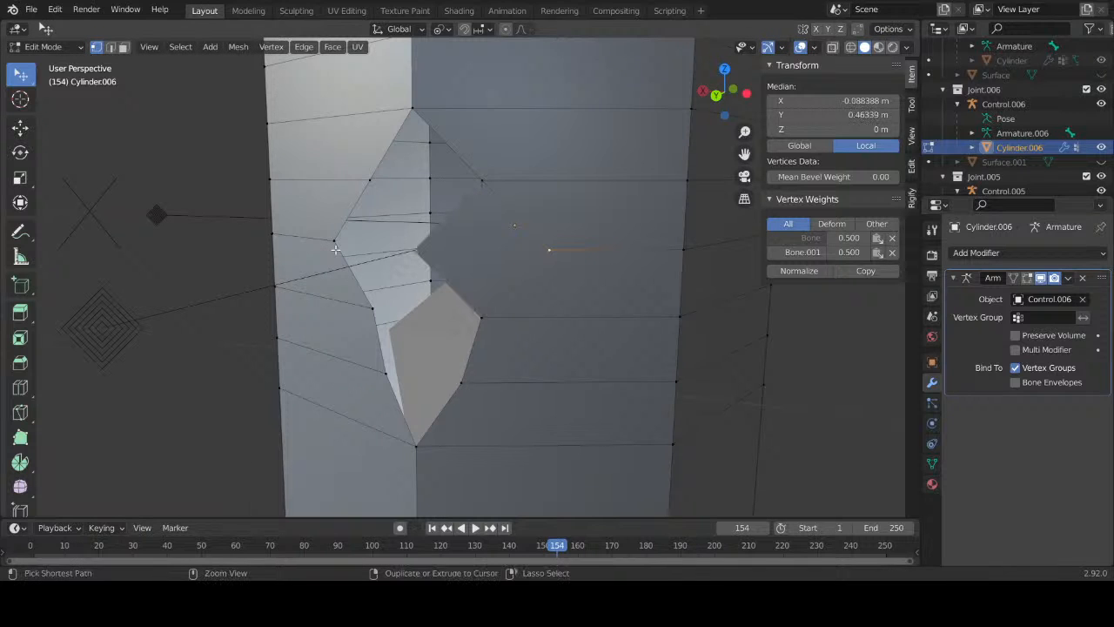
Step: Scale the -X side quad's inner corner toward its outer vertex by 0.75
text(s)
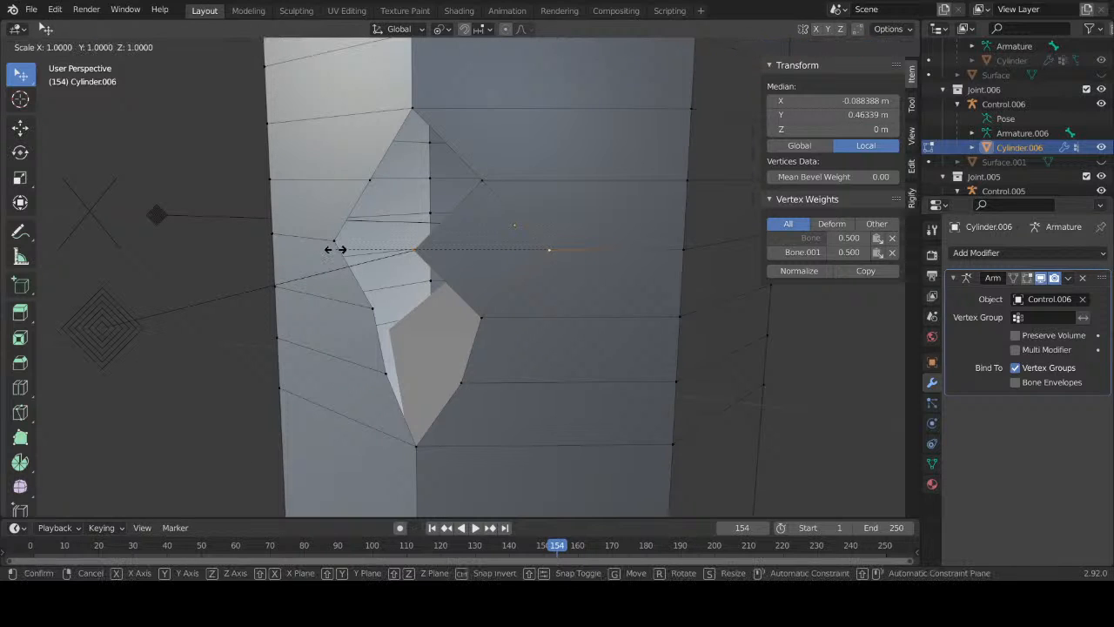
text(0.75)
key(Return)
Step: Fill a quad from the widest vertex on the opening's +X side and scale its inner corner toward that vertex by 0.75
click(335, 250)
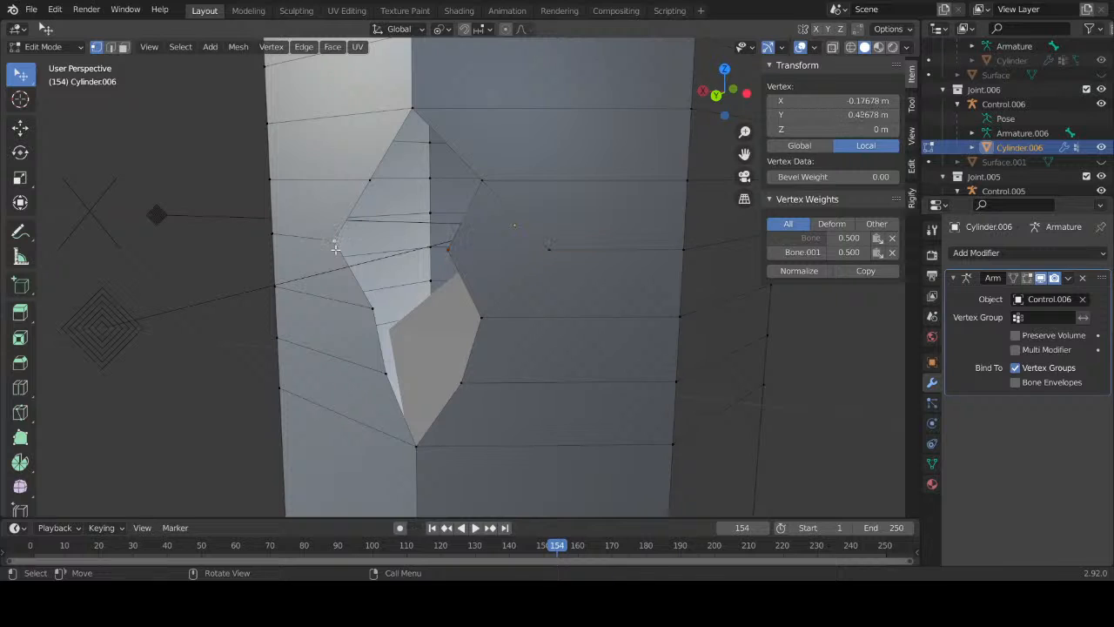
key(f)
click(335, 250)
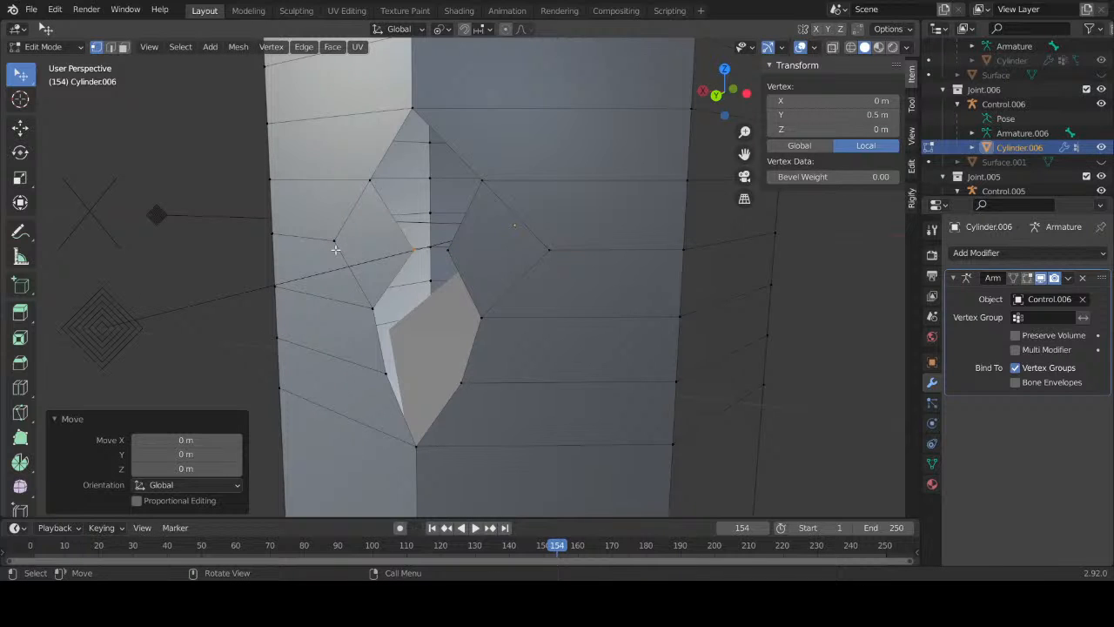
key(s)
key(Escape)
shift+click(333, 241)
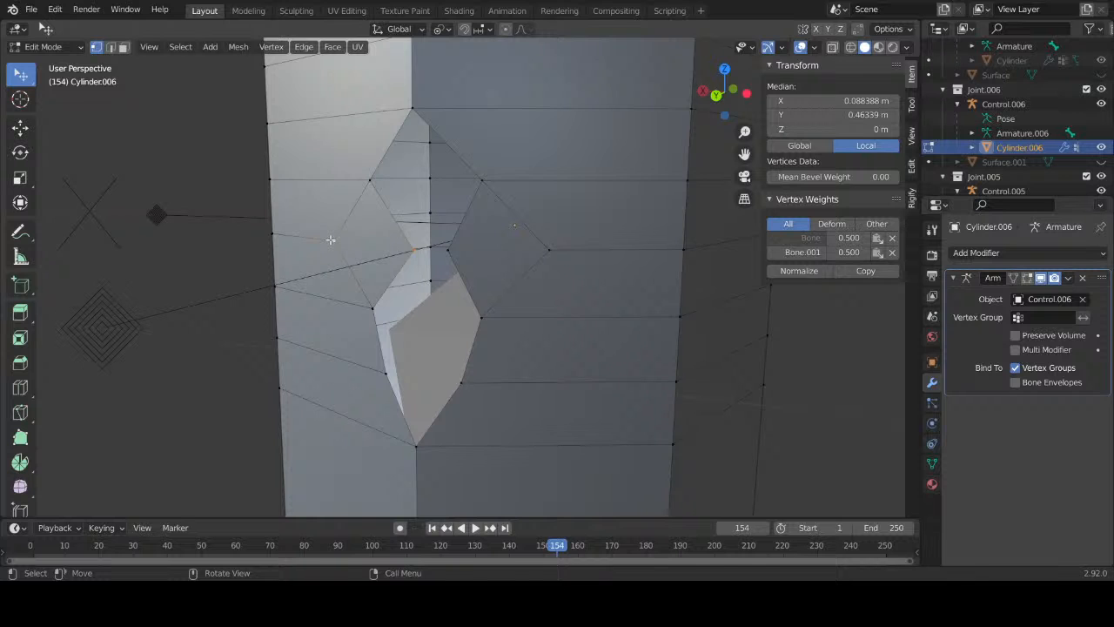
text(s.75)
key(Return)
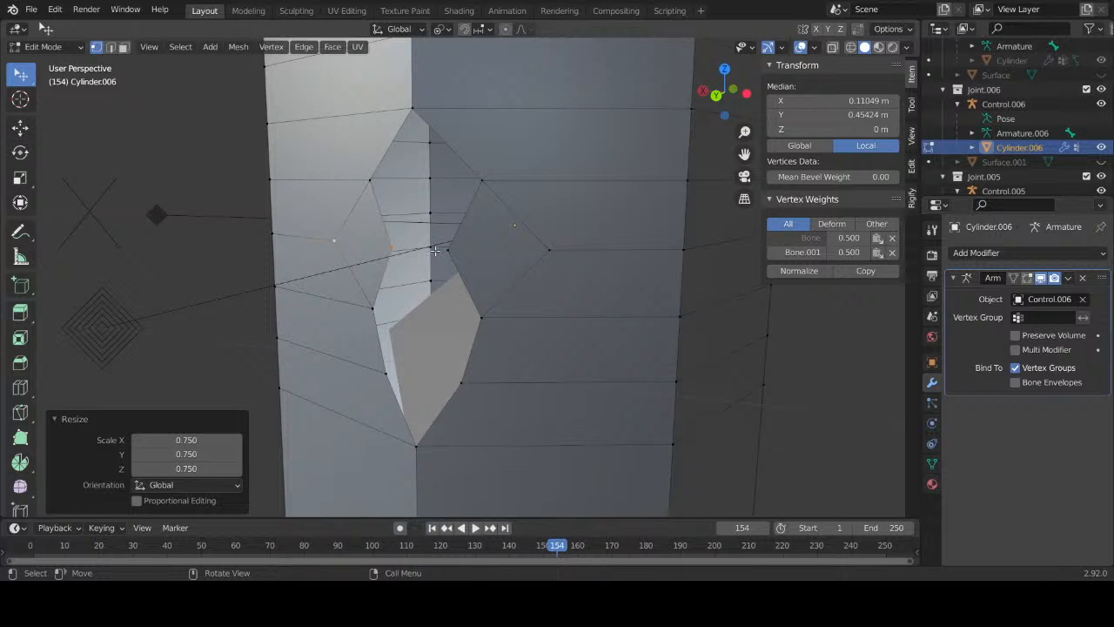
Step: Fill a quad upward from the opening's bottom vertex, leaving its new corner unmoved
middle_drag(428, 354, 461, 396)
click(458, 402)
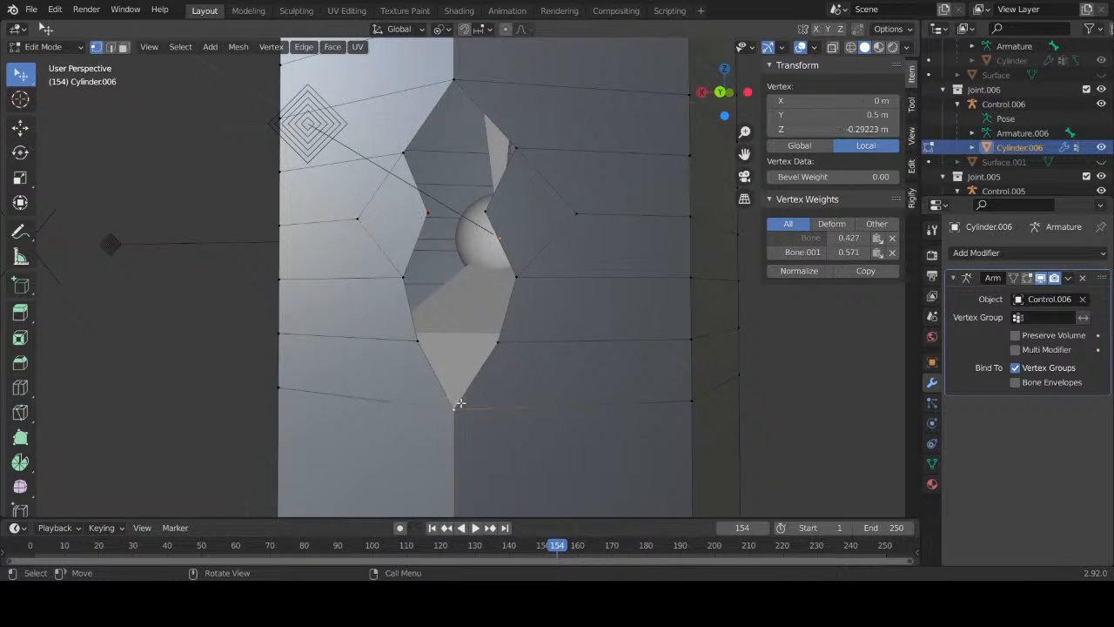
key(f)
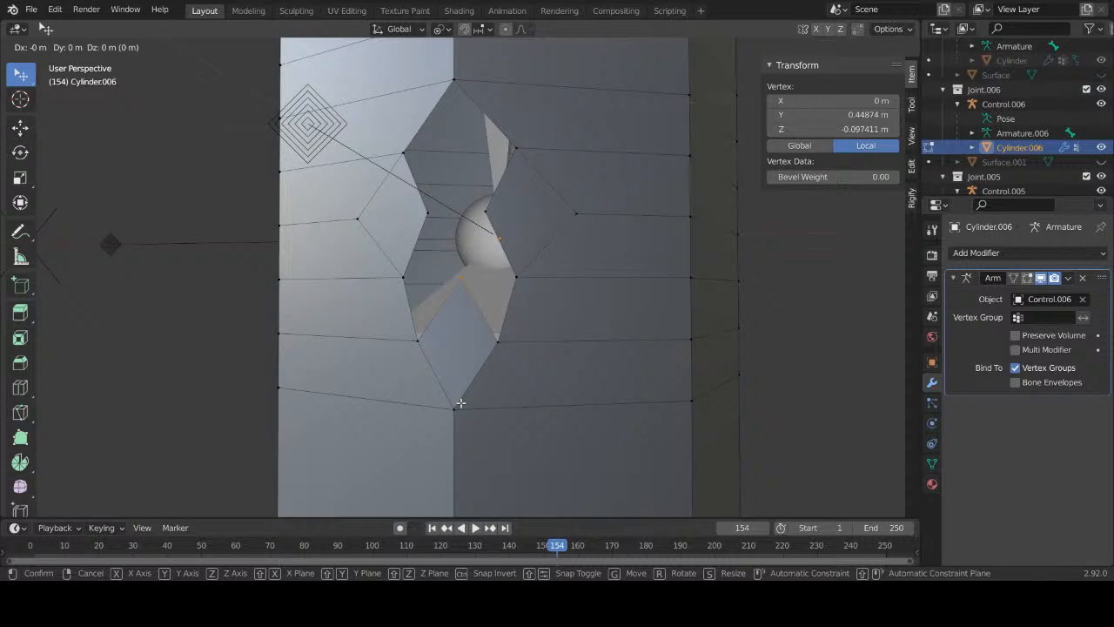
click(461, 403)
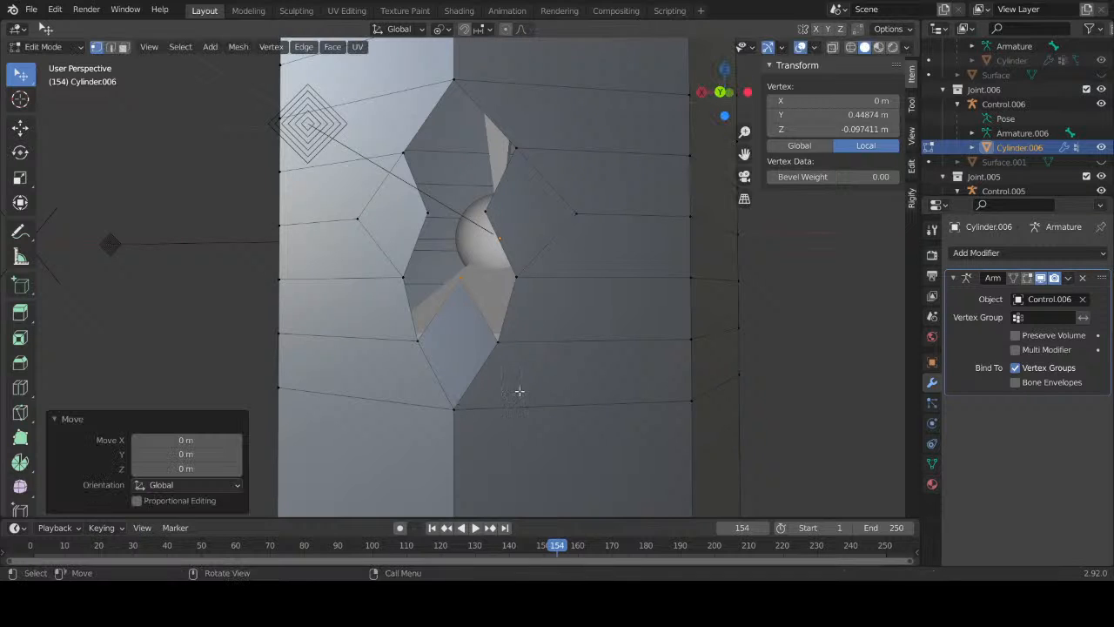
Step: Move the bottom quad's new corner outward along Y and set its local Y to 0.5 m
middle_drag(517, 391, 377, 389)
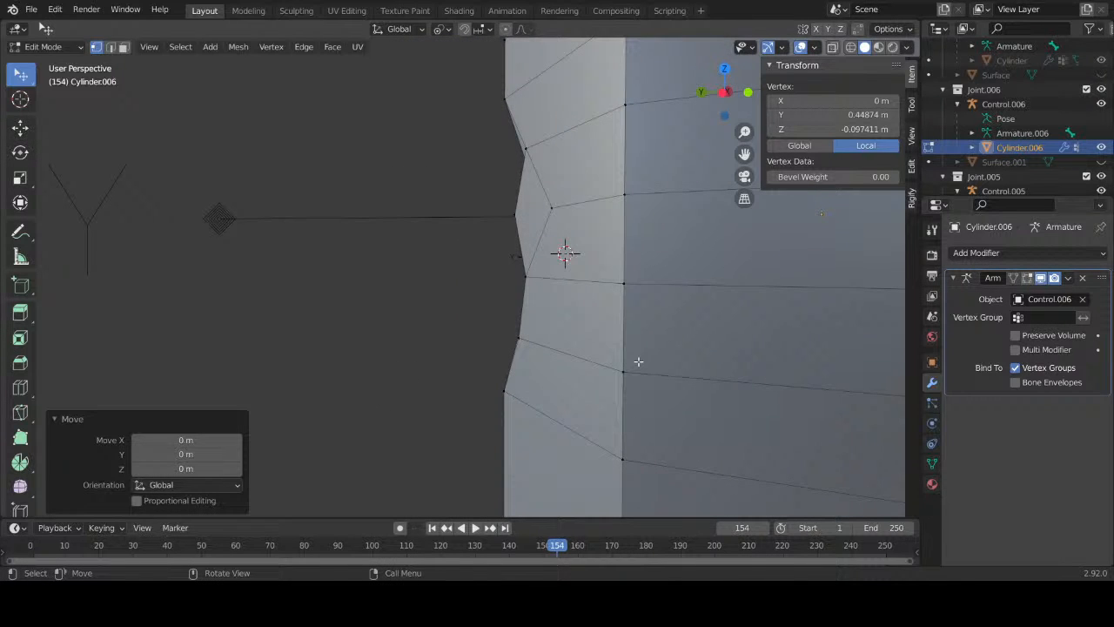
key(g)
key(y)
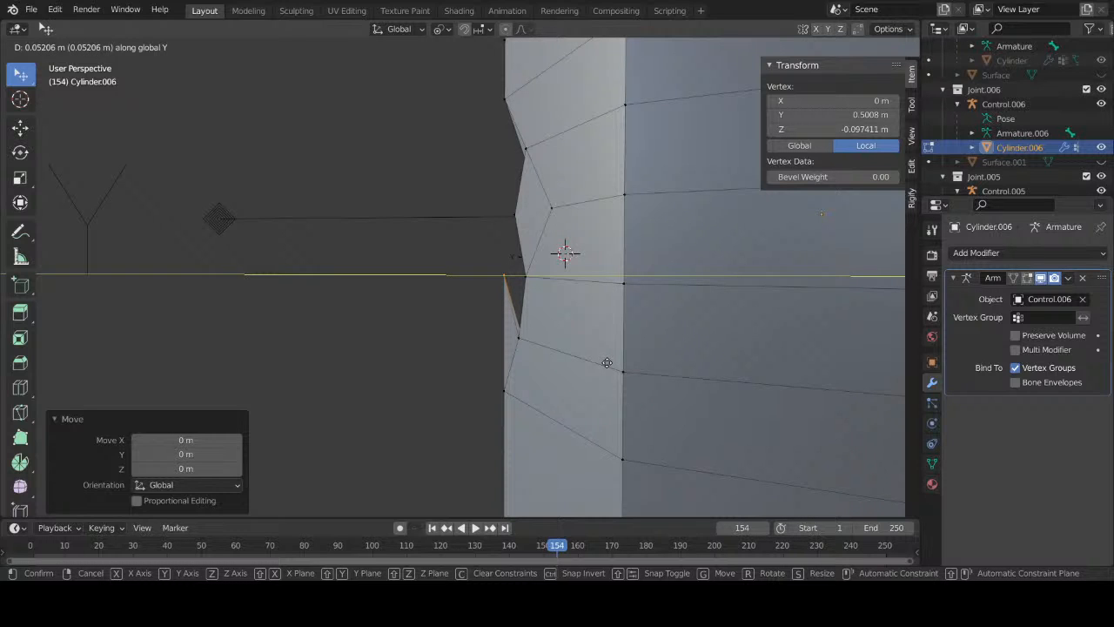
click(606, 362)
click(860, 116)
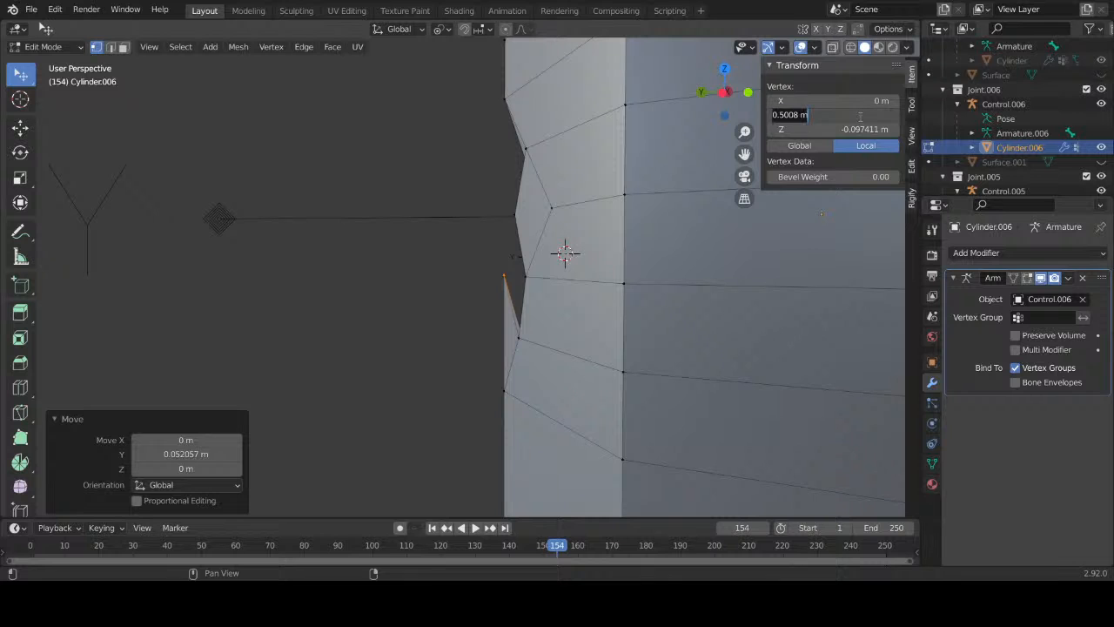
text(0.5)
key(Return)
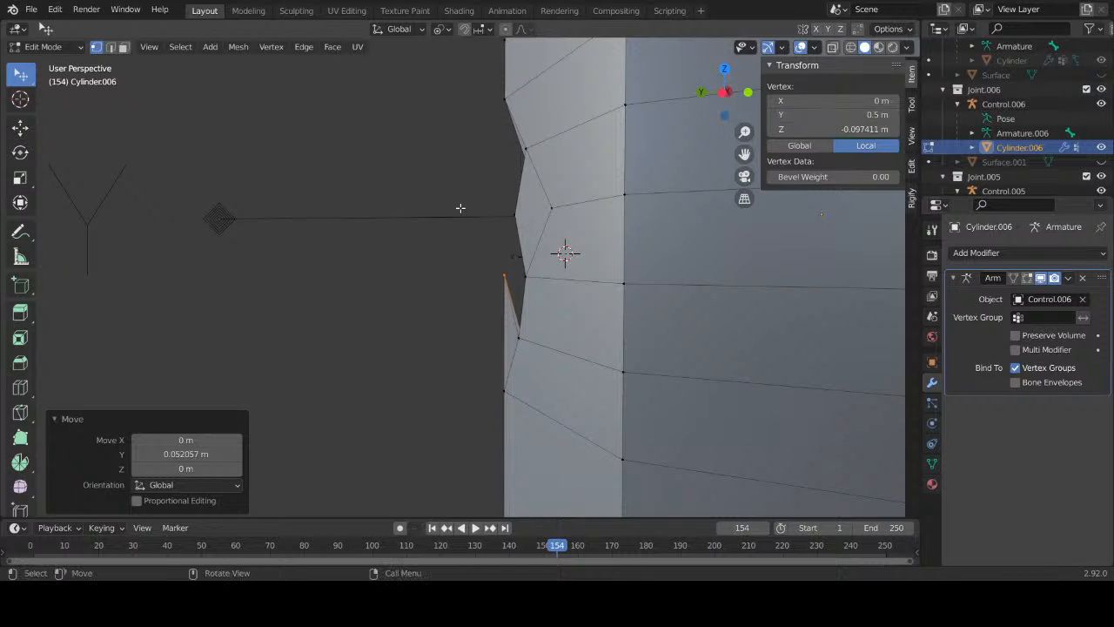
Step: Select the bottom quad's inner corner with the opening's bottom vertex and scale the corner toward that vertex by 0.75
middle_drag(460, 206, 462, 261)
scroll(421, 297, up, 4)
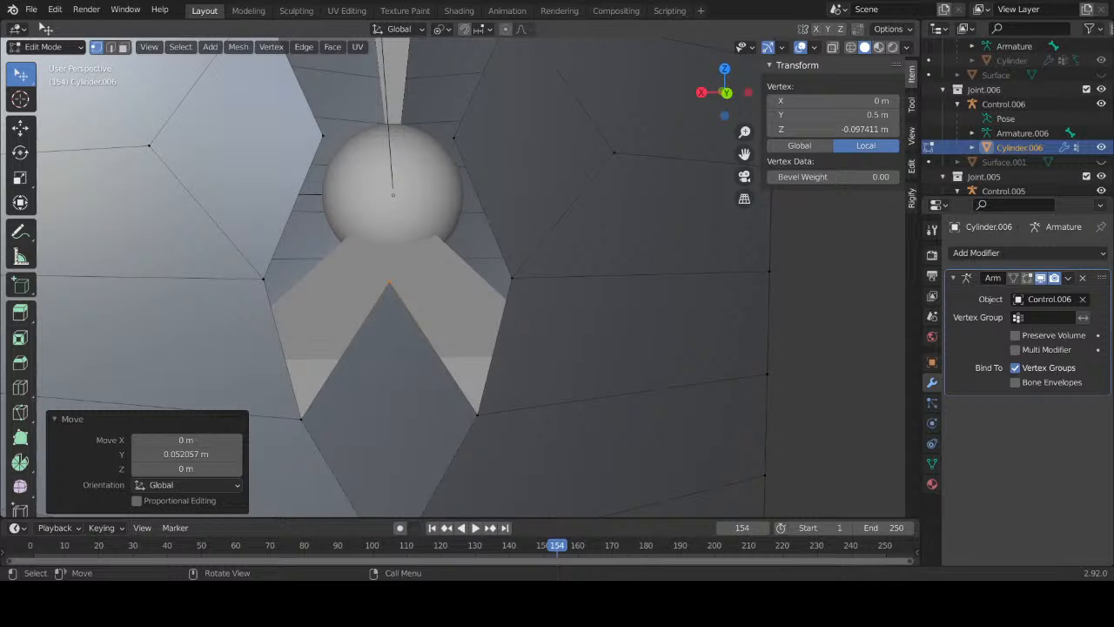
middle_drag(410, 347, 397, 241)
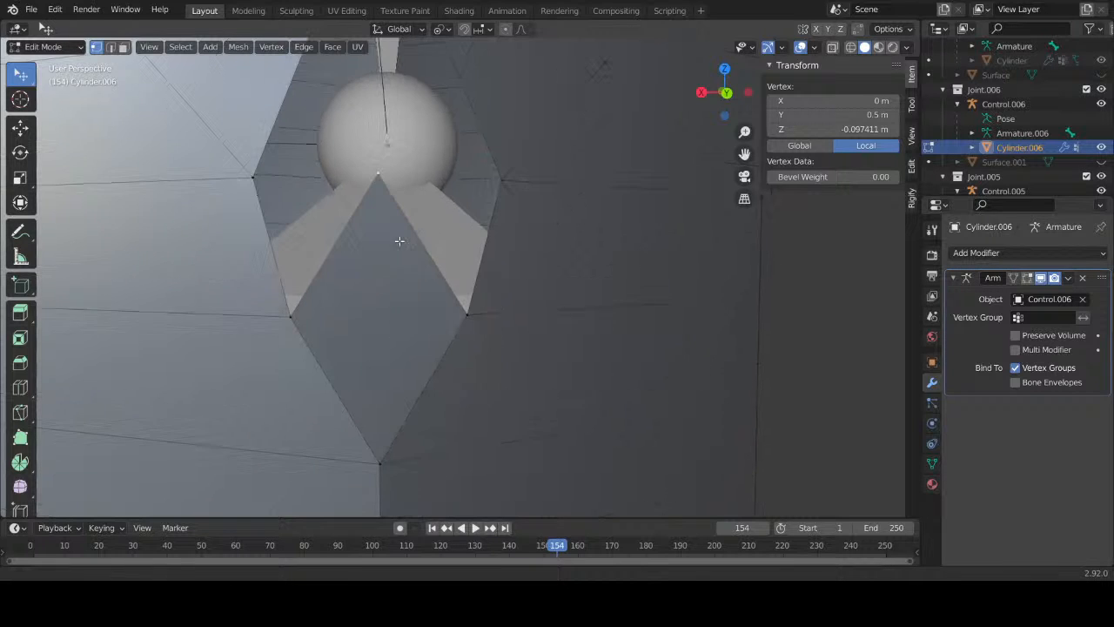
shift+click(381, 457)
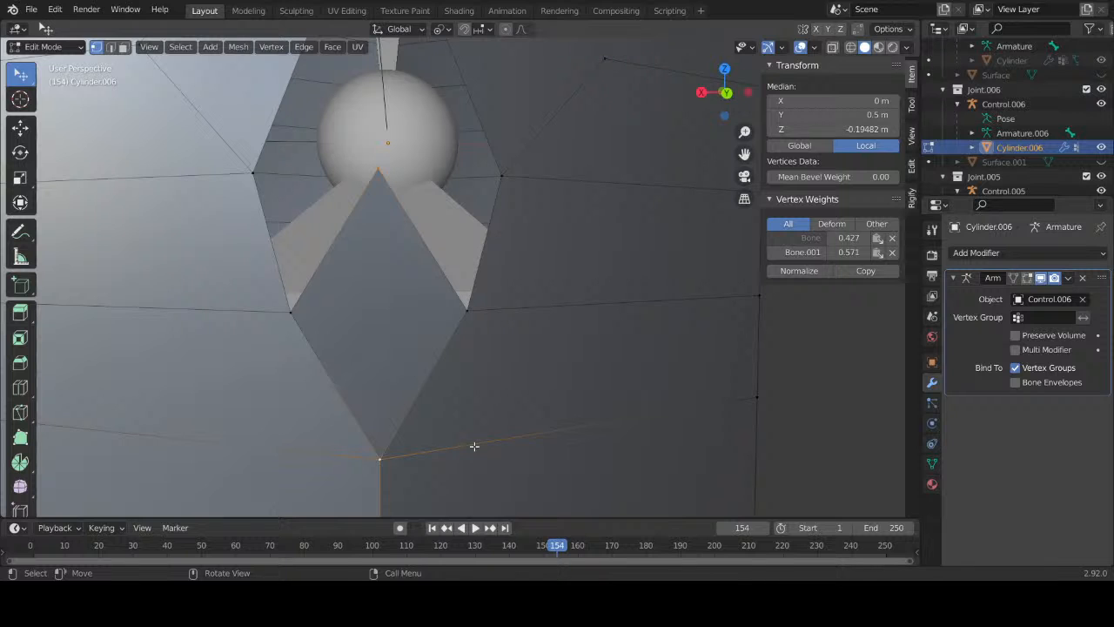
text(s0.75)
key(Return)
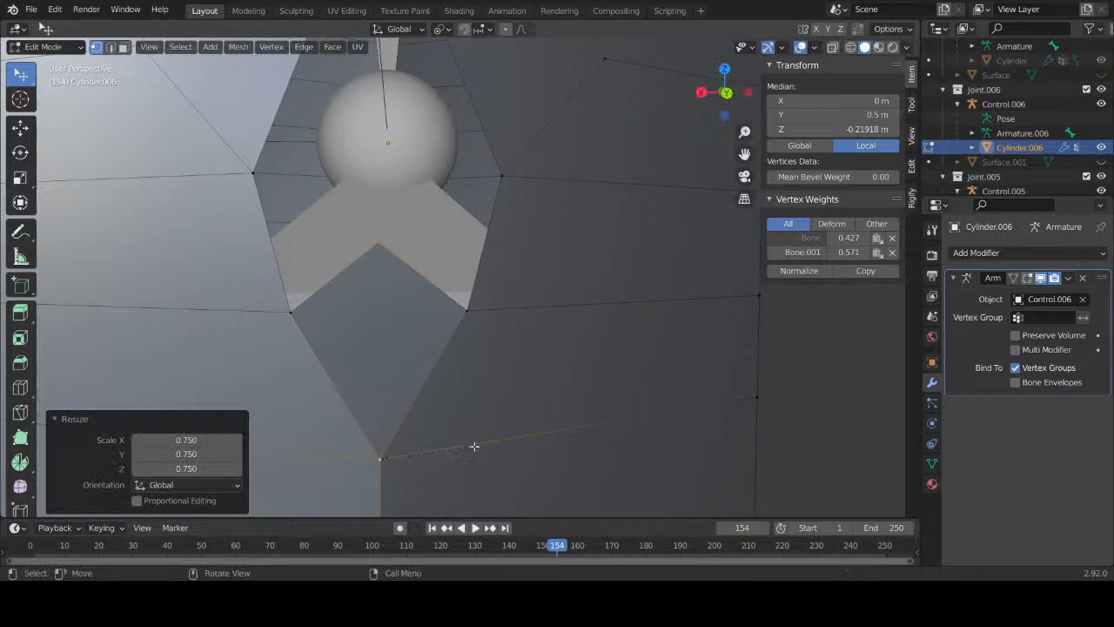
Step: Fill a quad downward from the opening's top vertex and set its new corner's local Y to 0.5 m
middle_drag(489, 399, 389, 358)
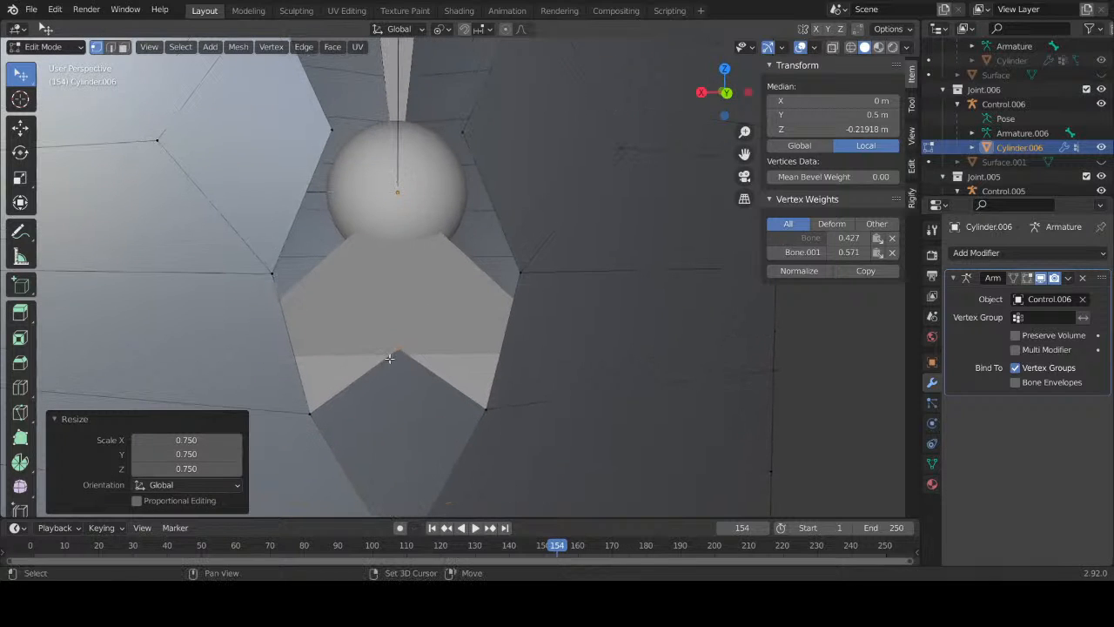
middle_drag(479, 348, 463, 255)
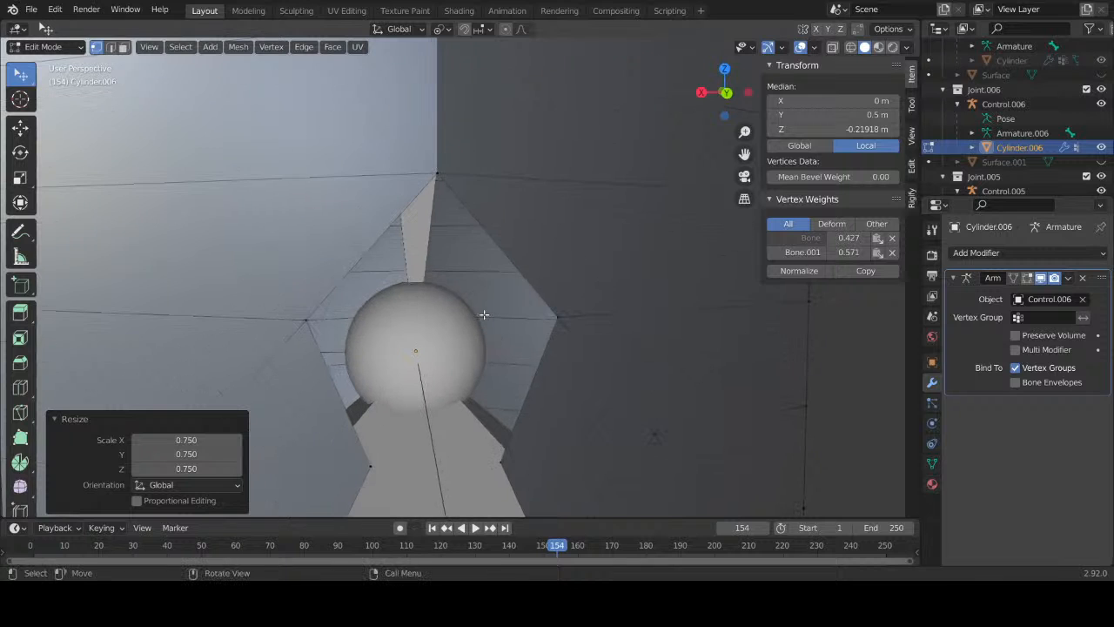
middle_drag(476, 309, 497, 332)
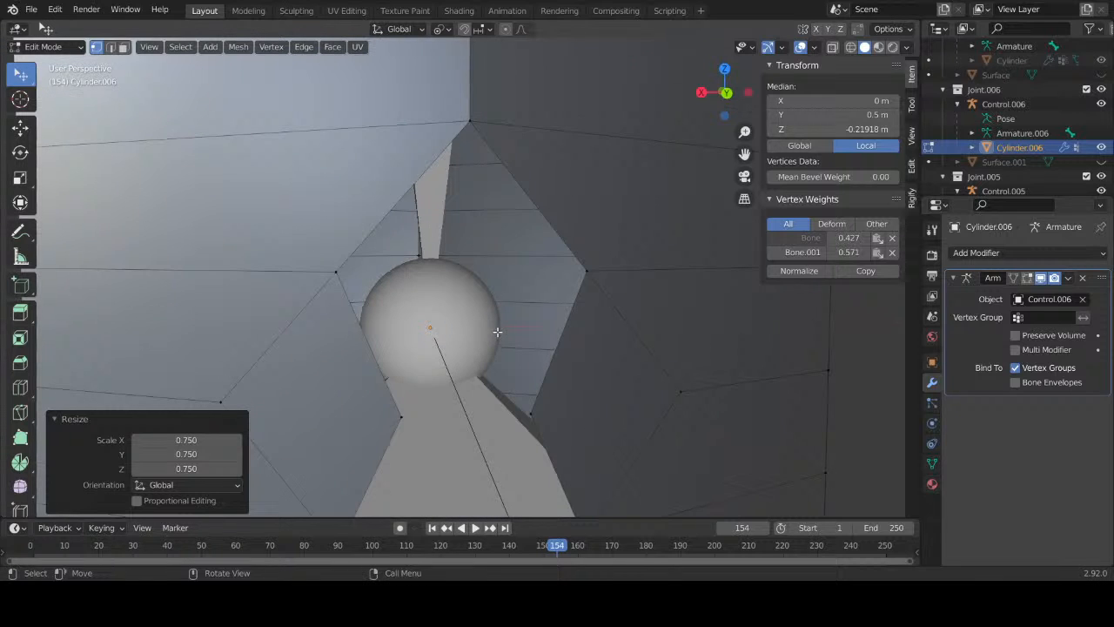
click(467, 131)
key(f)
click(467, 131)
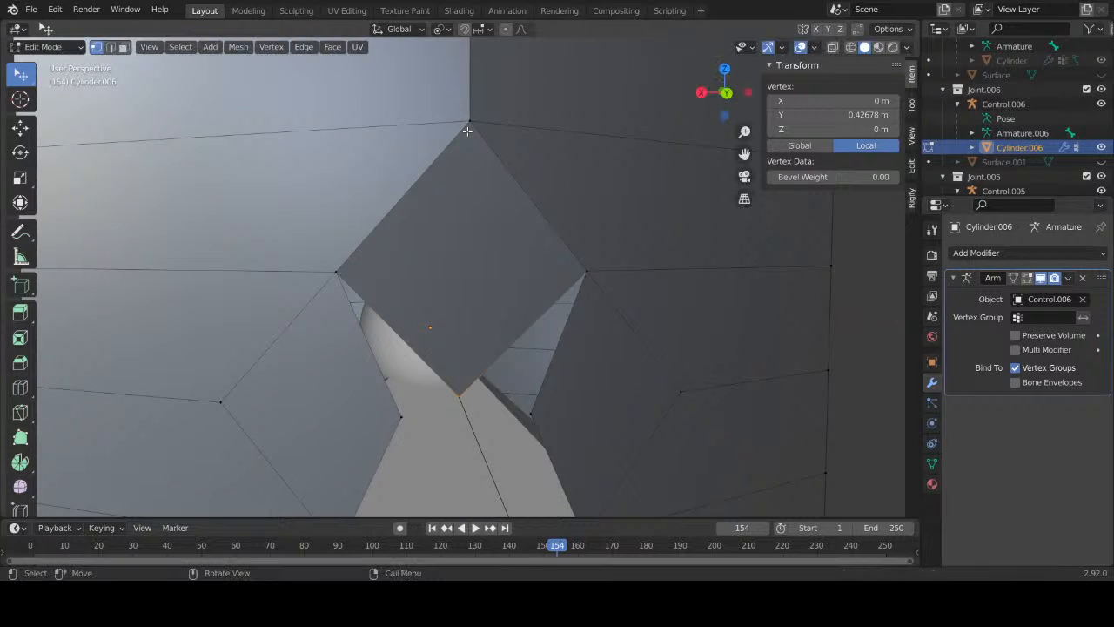
click(869, 119)
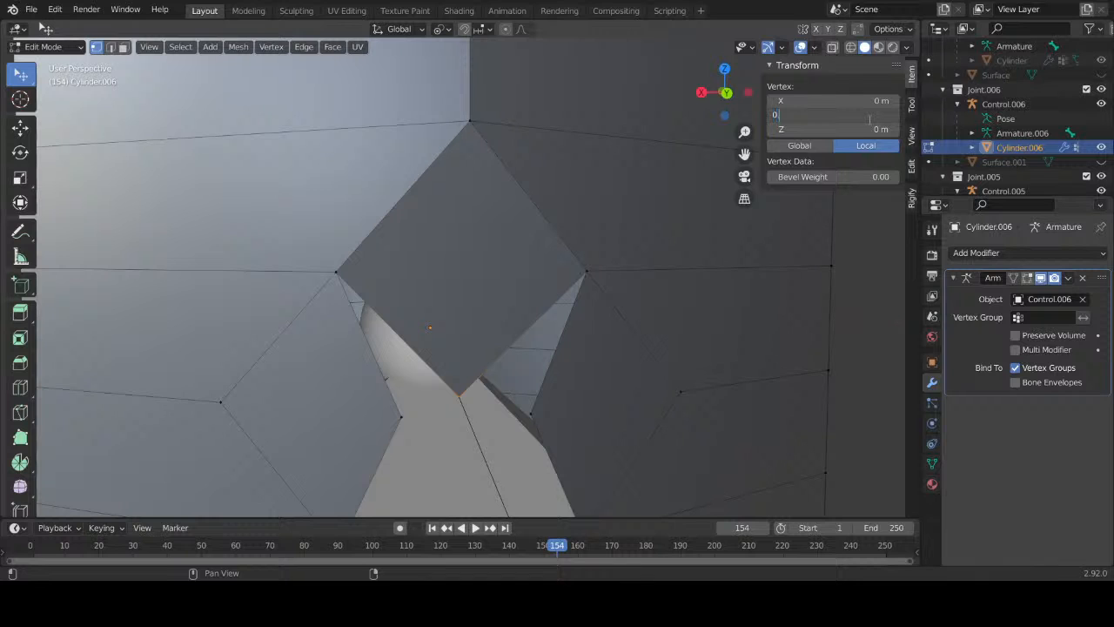
text(0.5)
key(Return)
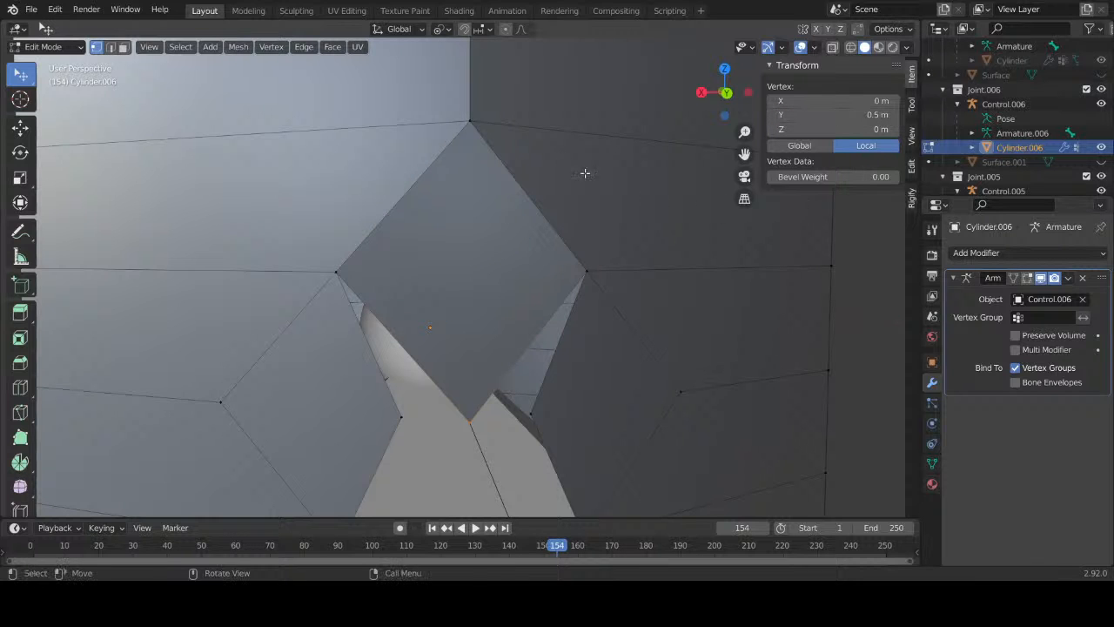
Step: Scale the top quad's inner corner toward the opening's top vertex by 0.75
shift+click(470, 124)
text(s)
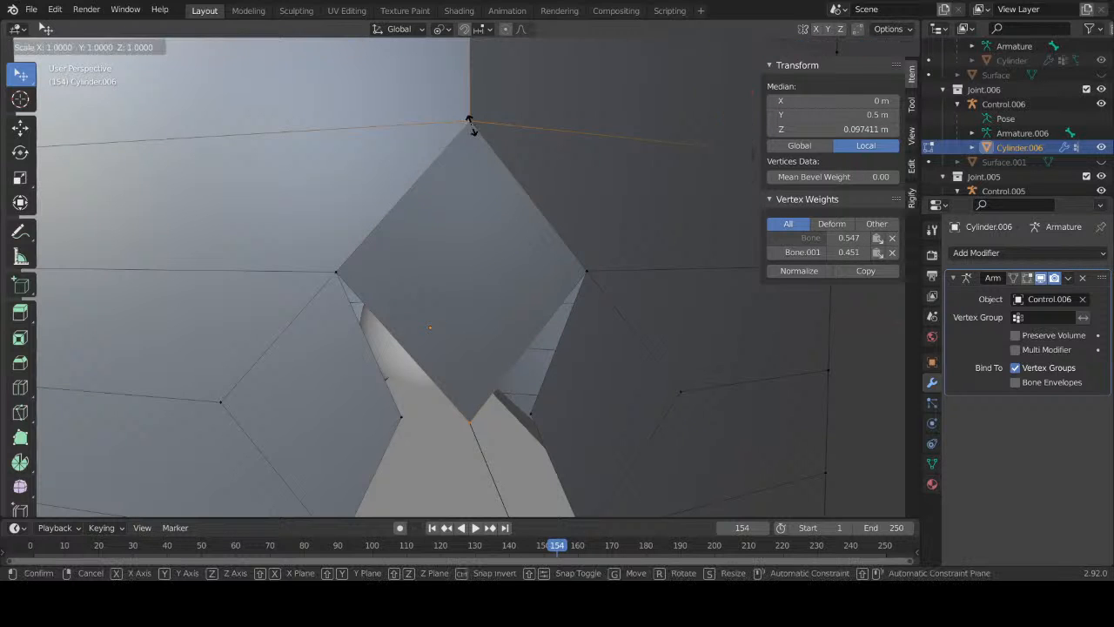
text(.75)
key(Return)
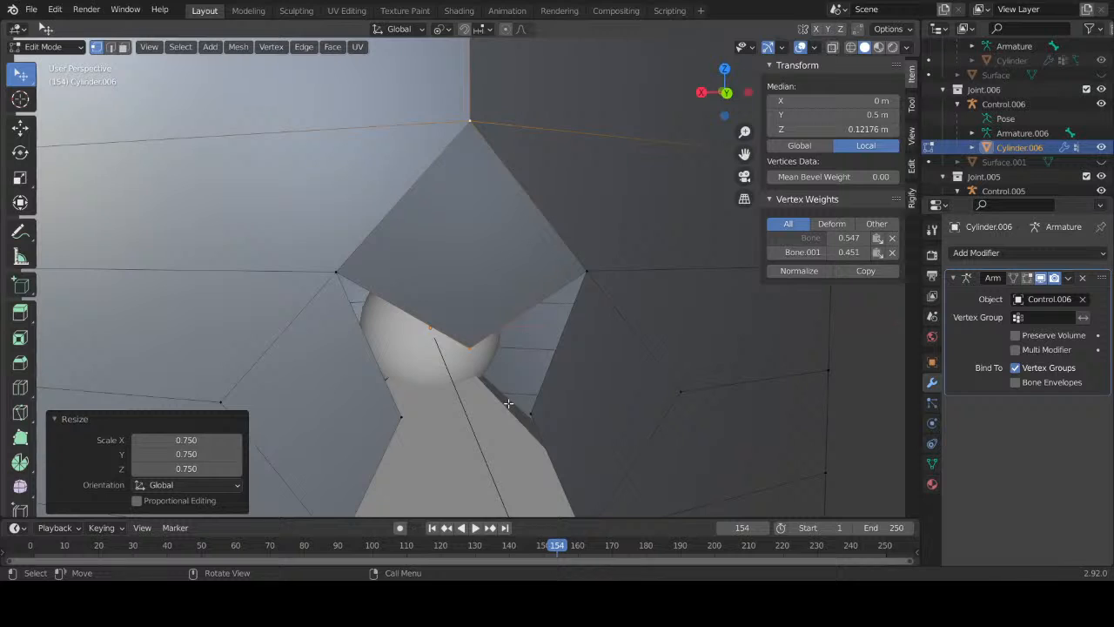
Step: Try joining the top and bottom quads' inner corners with the opening's top vertex still selected, and undo it
middle_drag(508, 403, 507, 389)
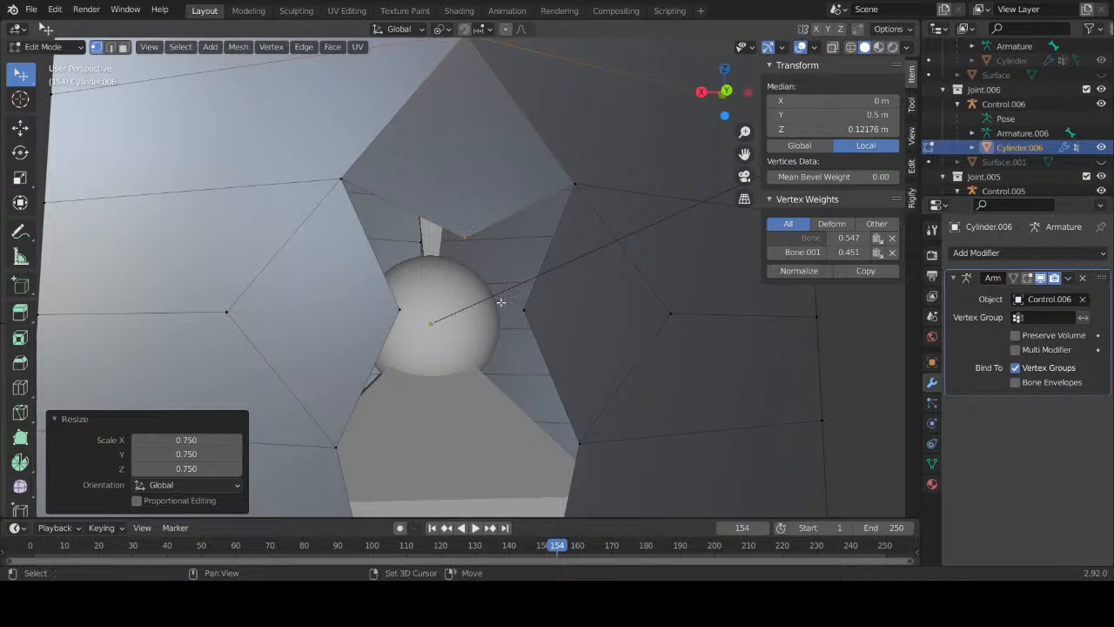
shift+middle_drag(500, 301, 496, 210)
click(450, 175)
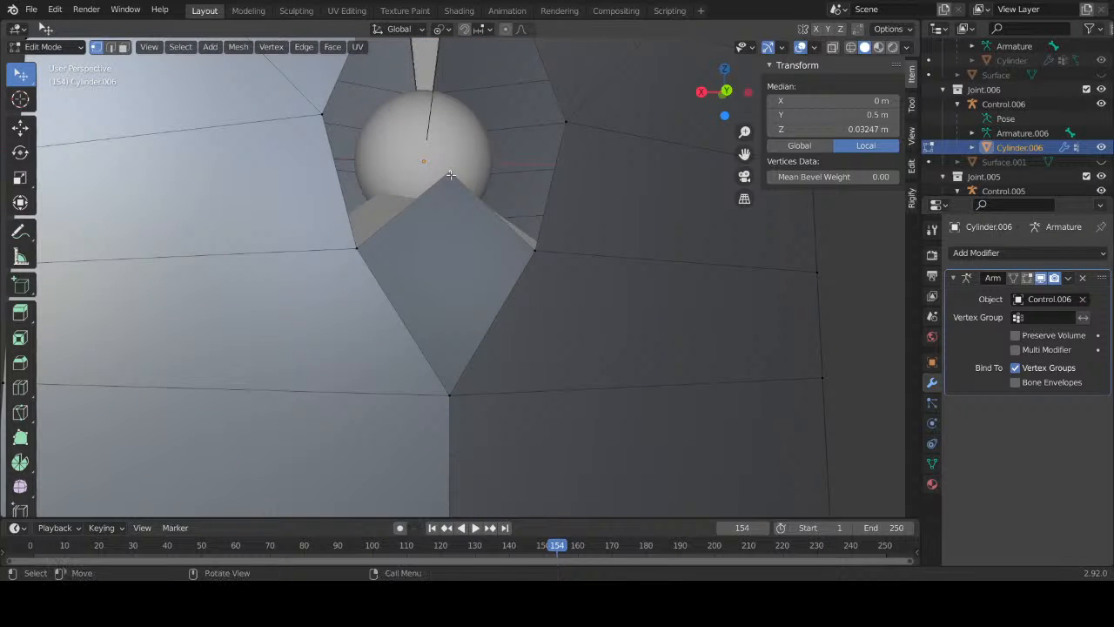
scroll(467, 291, down, 4)
right_click(467, 291)
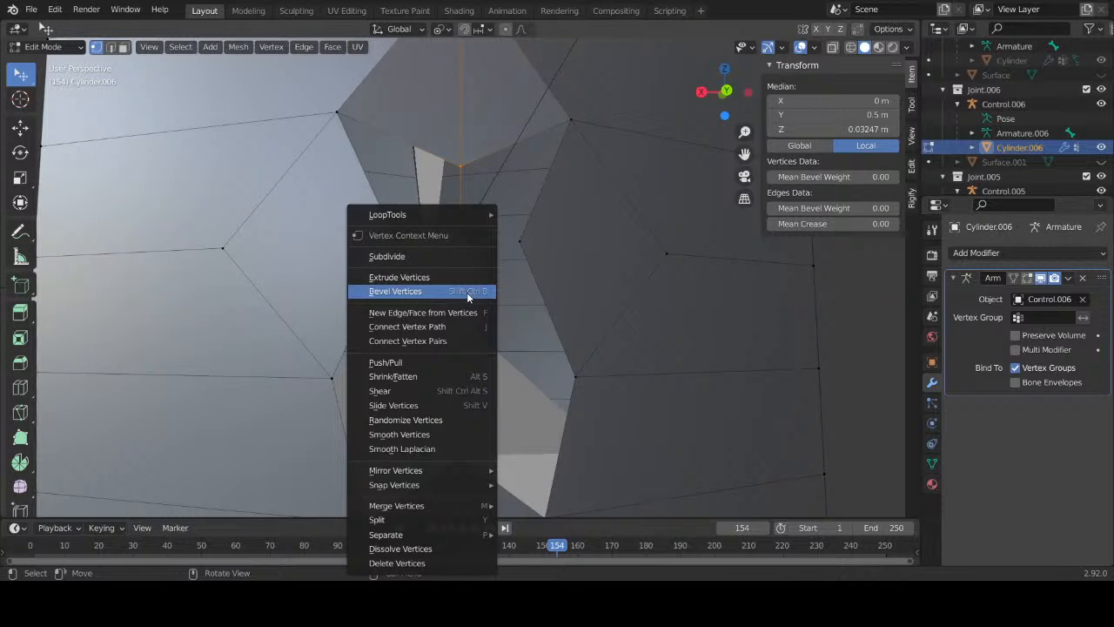
right_click(540, 219)
middle_drag(537, 151, 553, 174)
scroll(553, 175, down, 1)
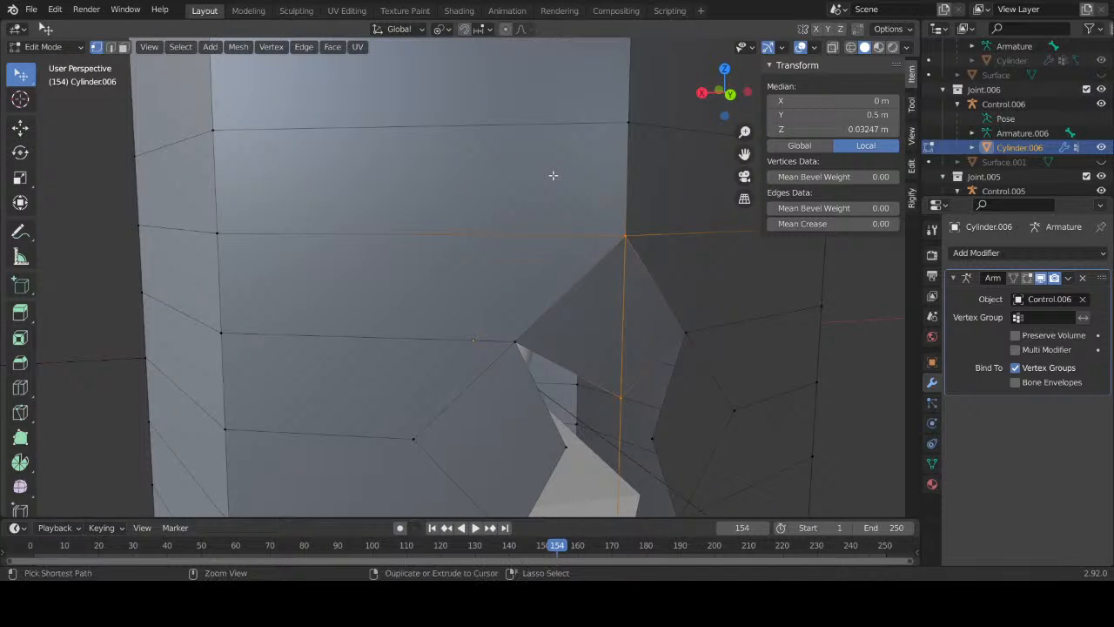
key(ctrl+z)
Step: Connect only the inner corners of the top and bottom quads with an edge, leaving out the opening's top vertex
shift+middle_drag(609, 294, 586, 262)
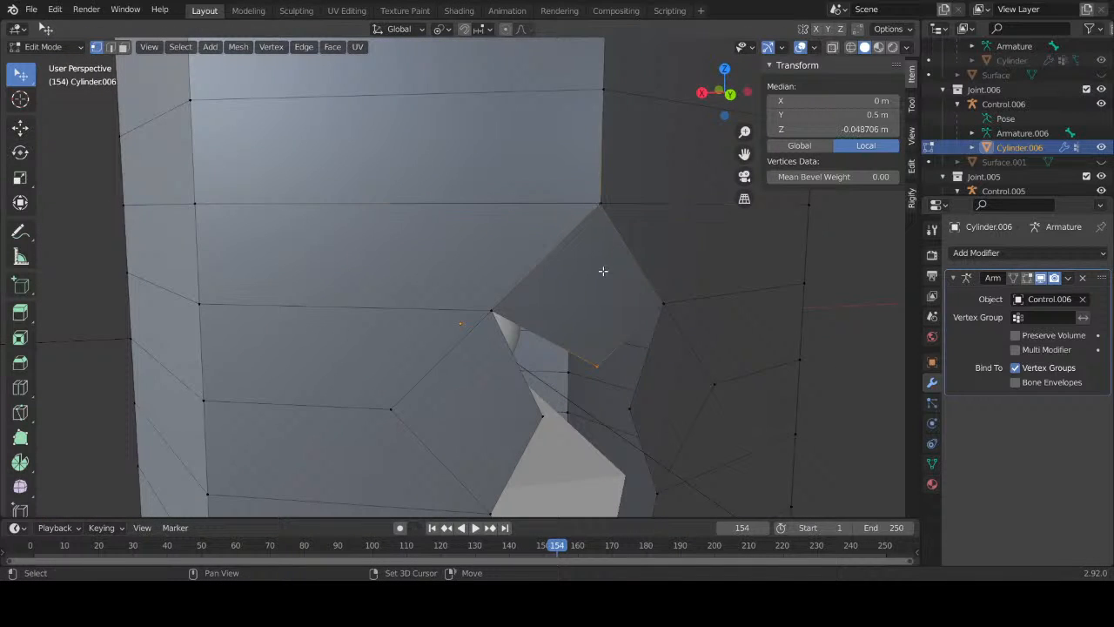
shift+middle_drag(604, 350, 562, 191)
key(f)
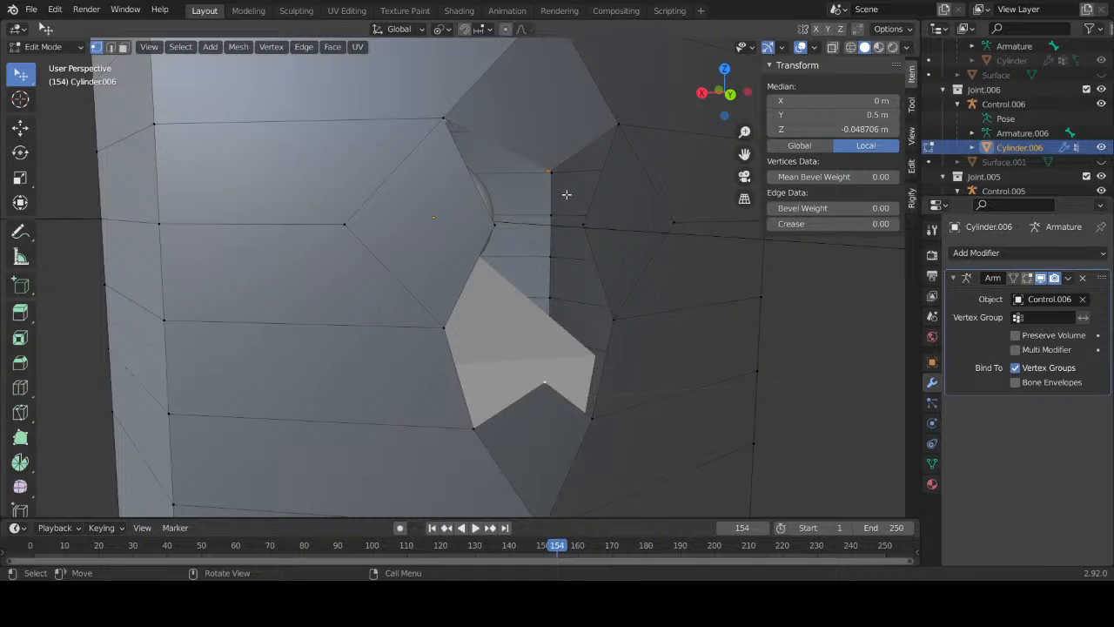
Step: Subdivide the vertical edge joining the opening's top and bottom inner corners with 2 cuts
right_click(561, 216)
click(547, 216)
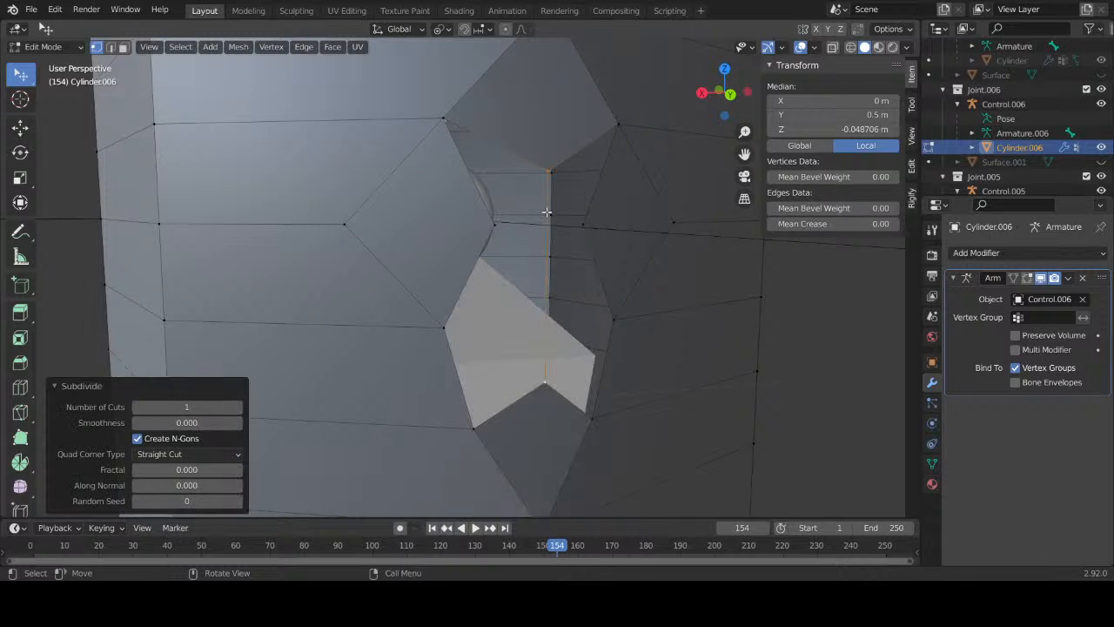
click(182, 408)
key(Return)
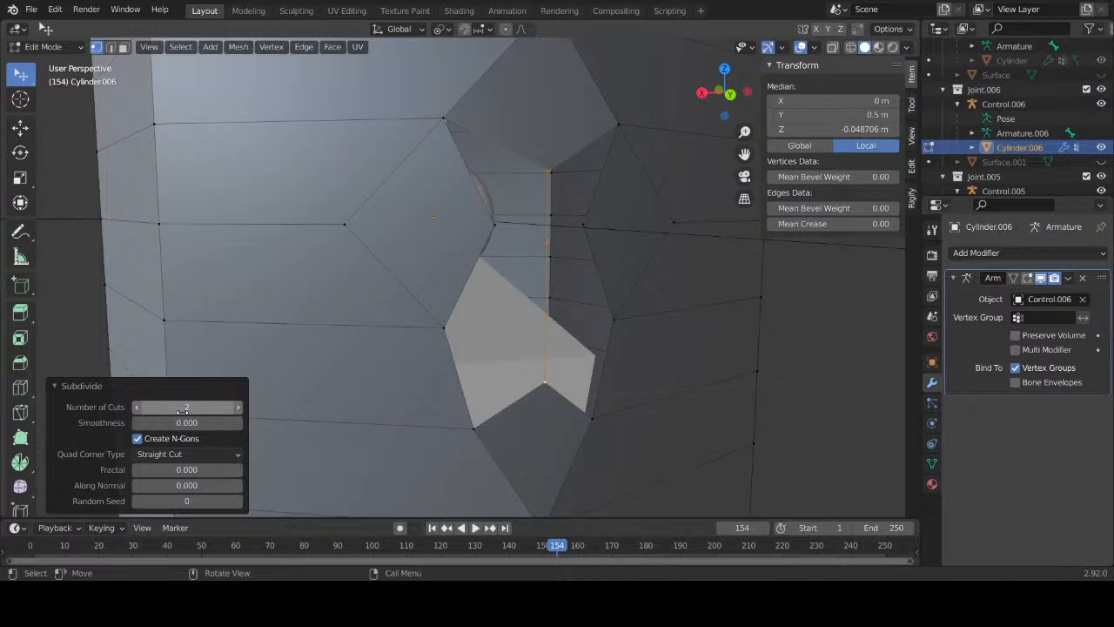
Step: Fill a quad on each side between the vertical edge's upper segment and the opening's upper side edges
click(588, 226)
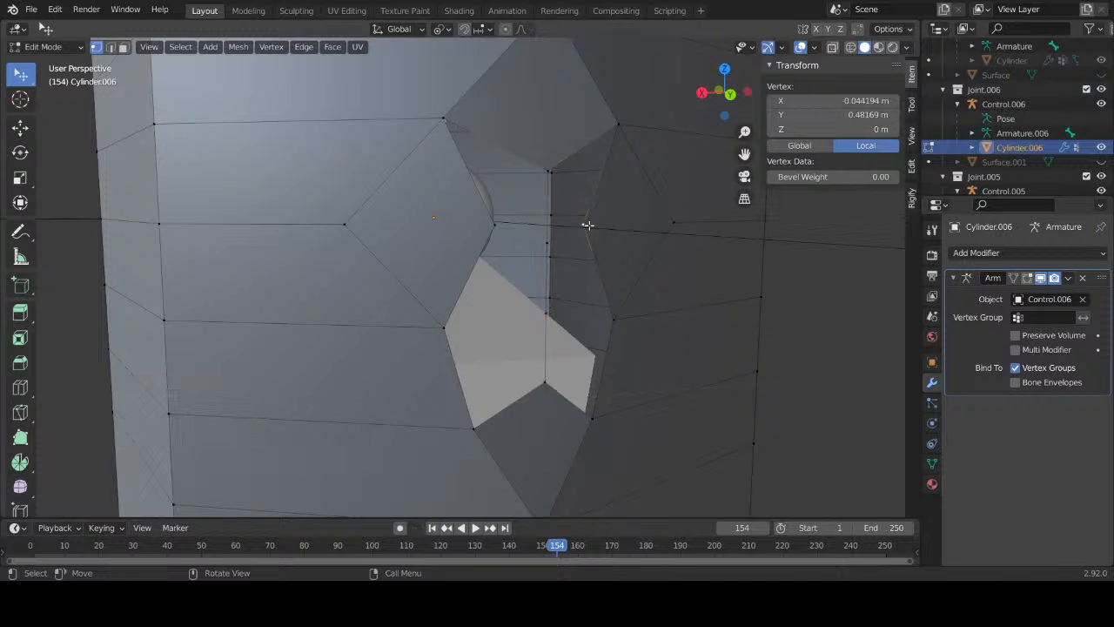
key(2)
click(592, 197)
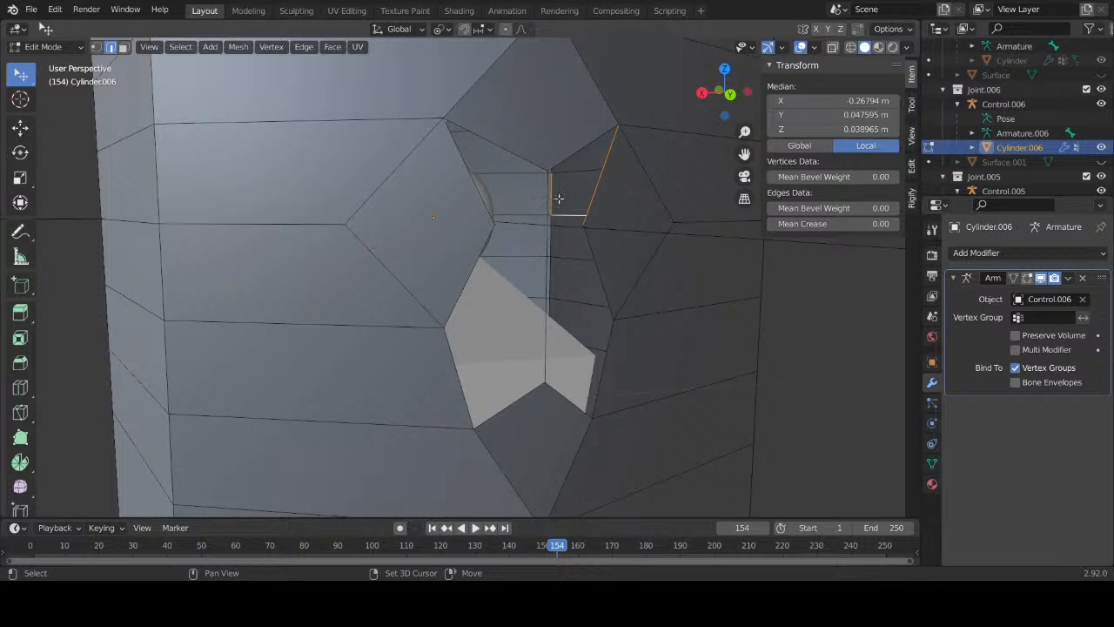
shift+click(567, 215)
middle_drag(607, 199, 575, 218)
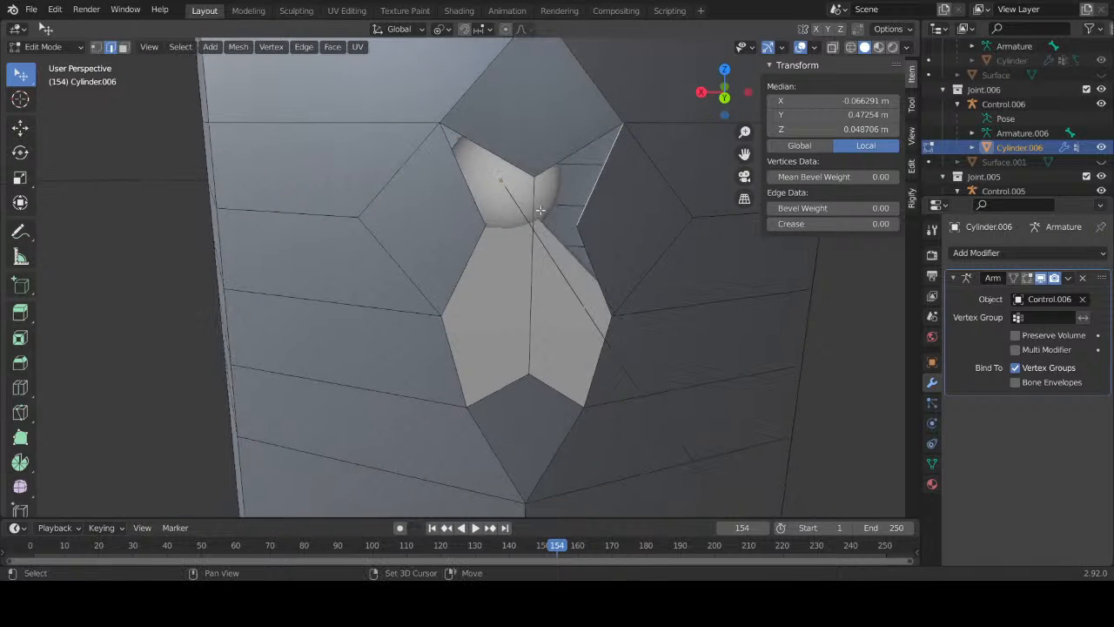
shift+click(534, 206)
shift+click(532, 214)
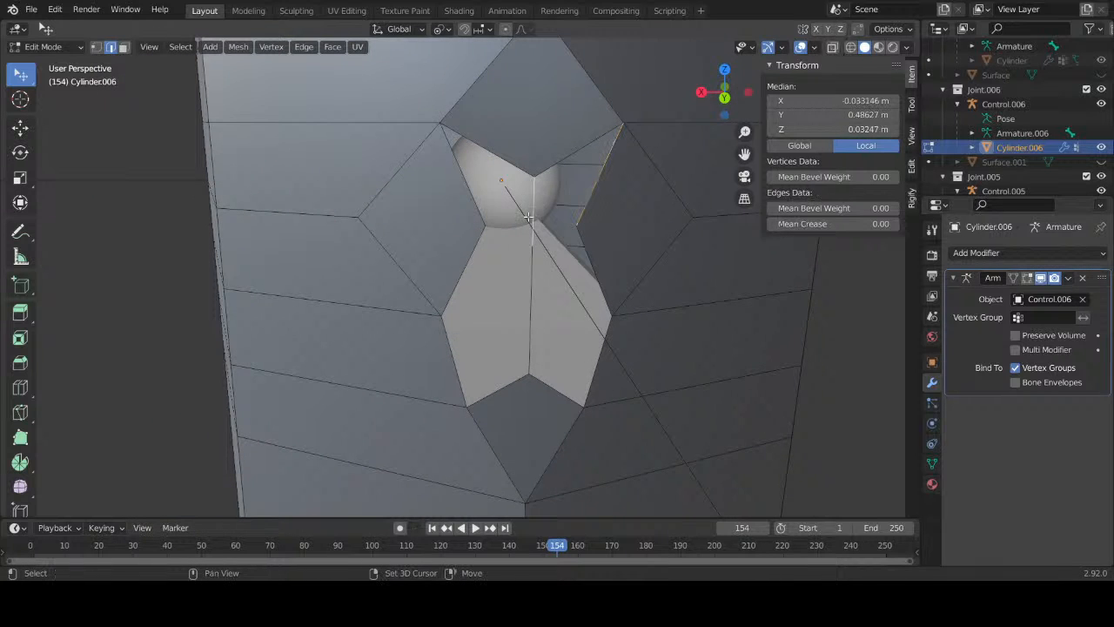
key(f)
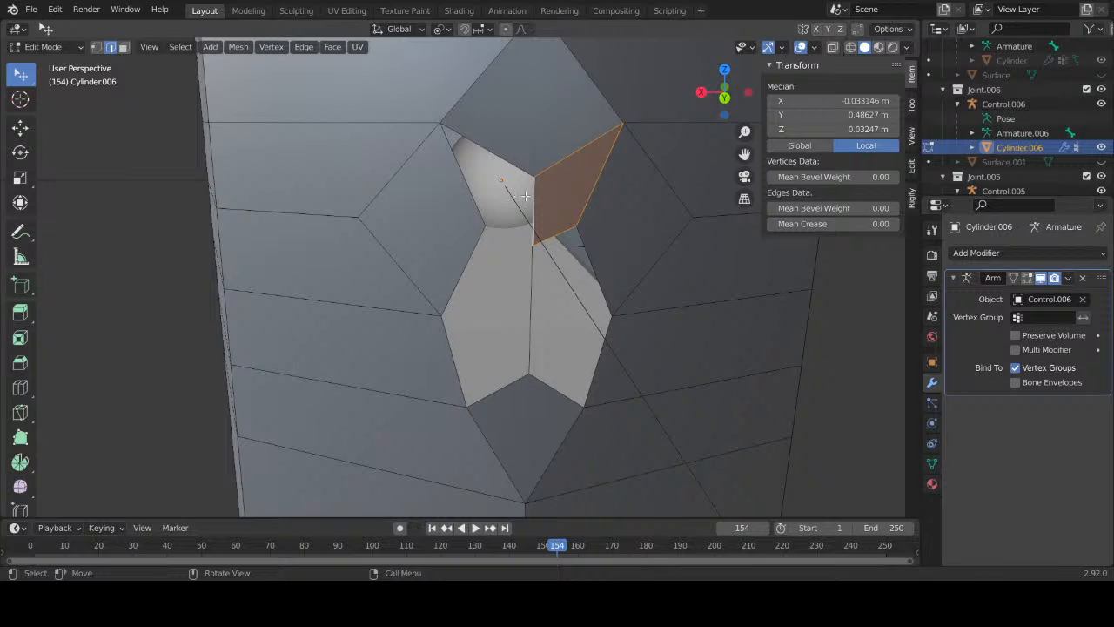
click(535, 196)
shift+click(466, 186)
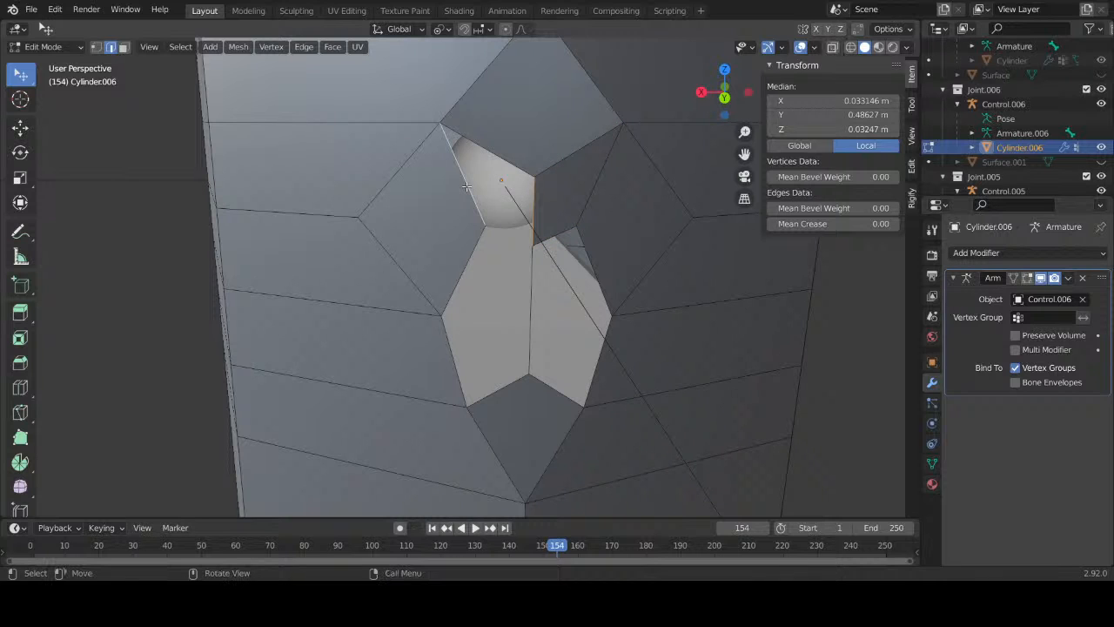
key(f)
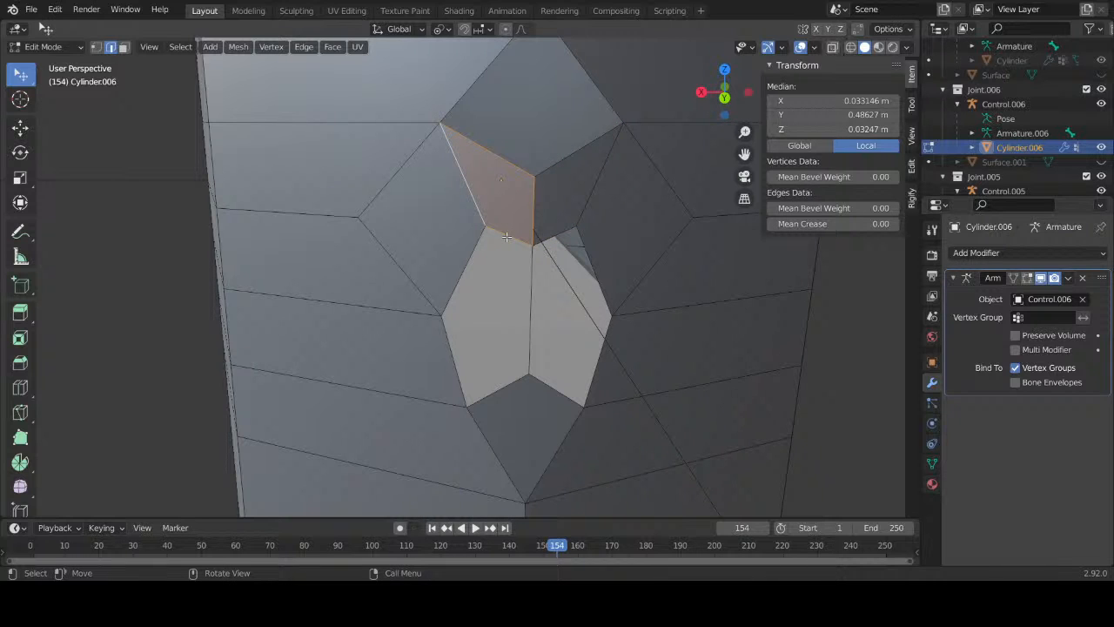
Step: Fill a quad on each side between the vertical edge's lowest segment and the opening's lower side edges
click(526, 339)
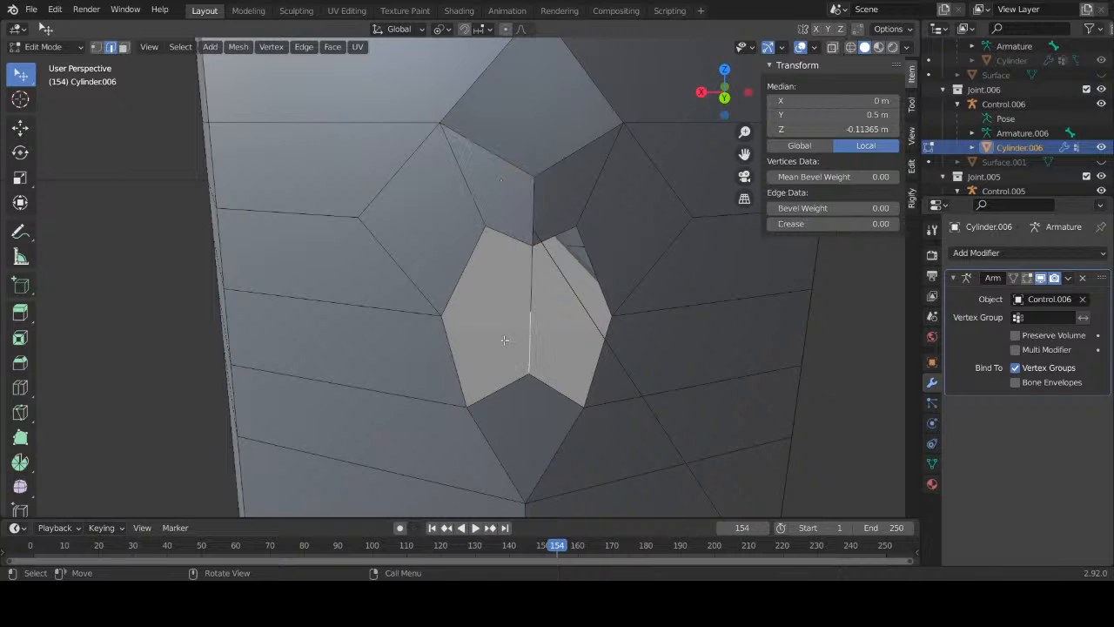
shift+click(453, 351)
key(f)
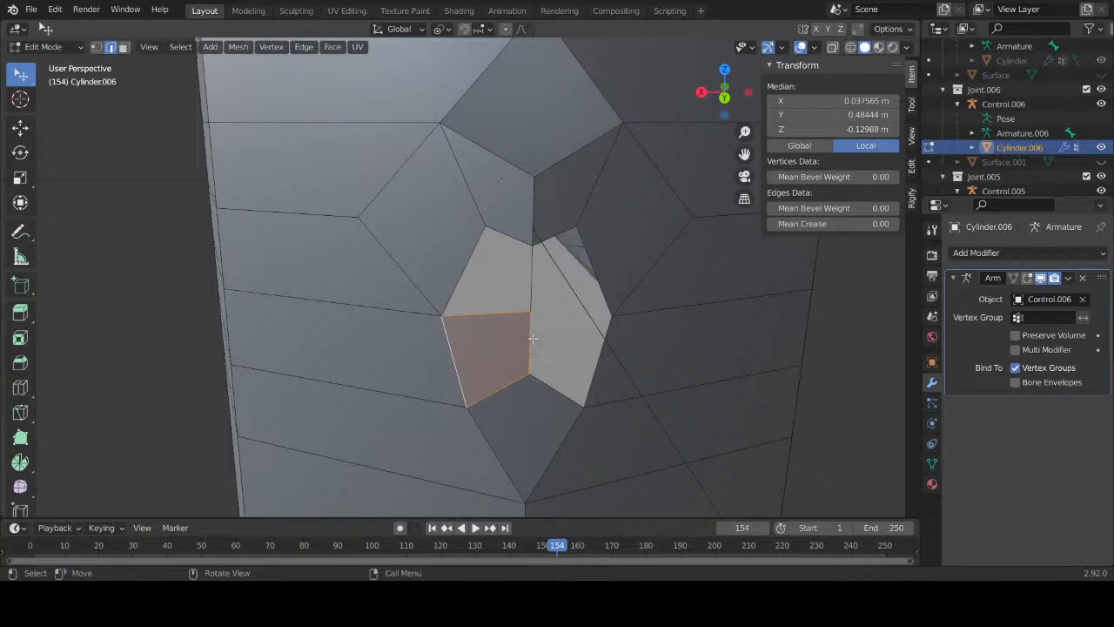
click(528, 338)
shift+click(609, 361)
key(f)
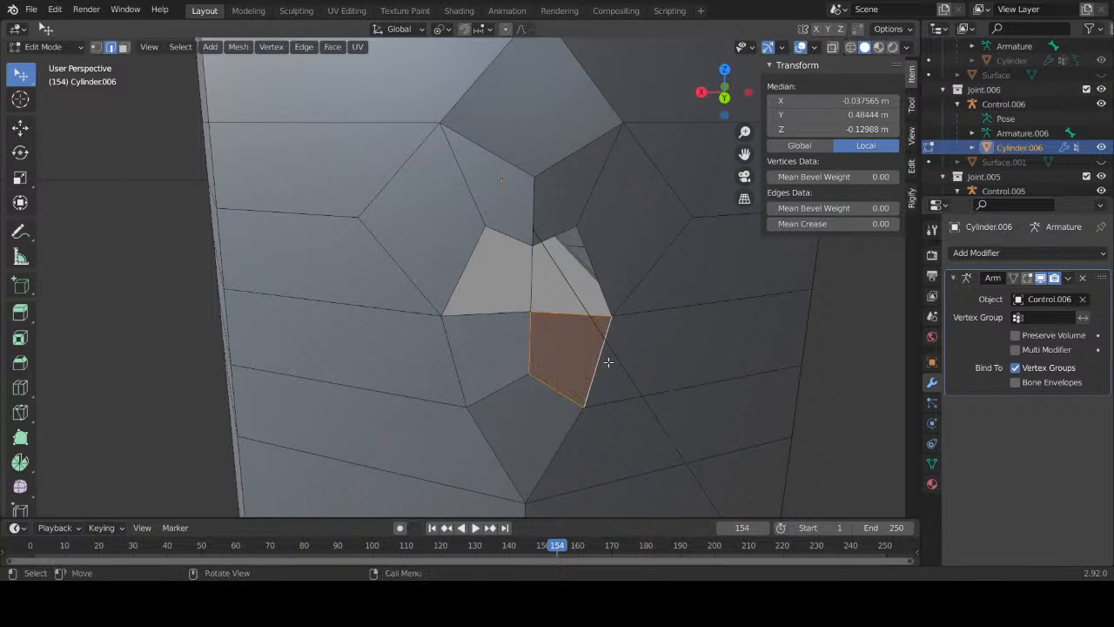
Step: Fill the two remaining middle gaps of the diamond opening with quads
click(588, 317)
key(f)
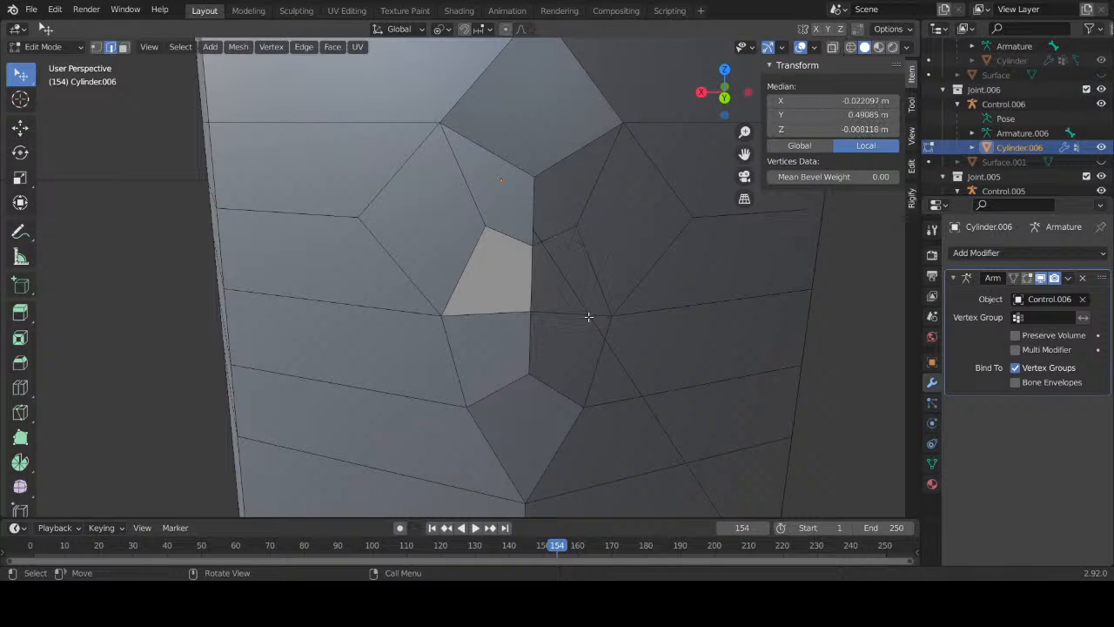
click(563, 302)
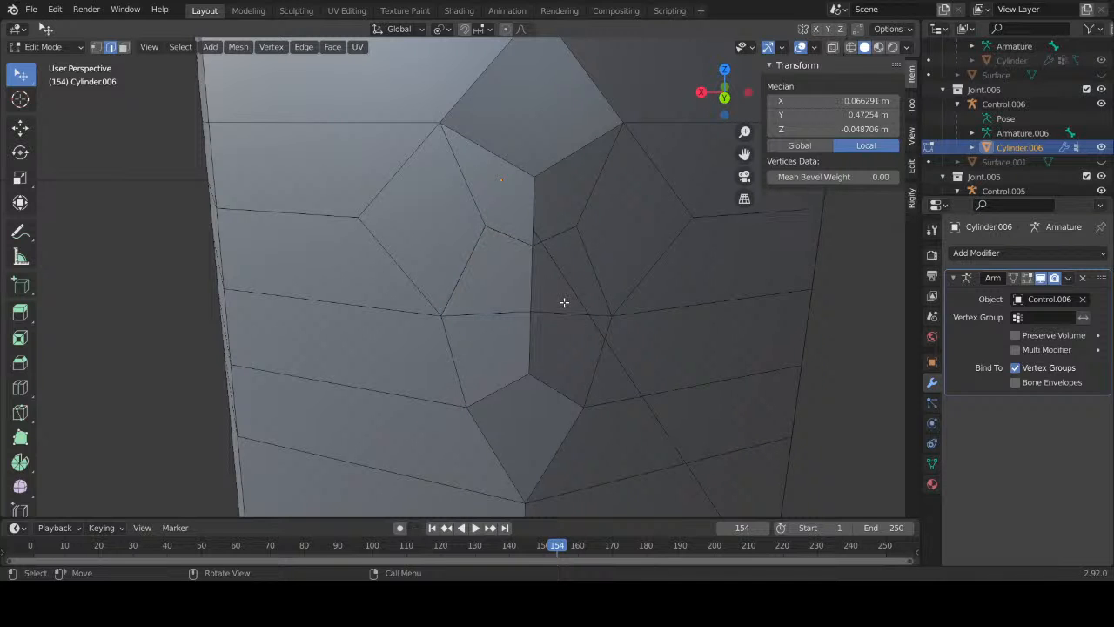
mouse_move(661, 391)
middle_down()
mouse_move(582, 365)
mouse_move(459, 378)
mouse_move(721, 360)
mouse_move(629, 377)
mouse_move(596, 354)
mouse_move(618, 374)
mouse_move(654, 373)
middle_up()
click(972, 253)
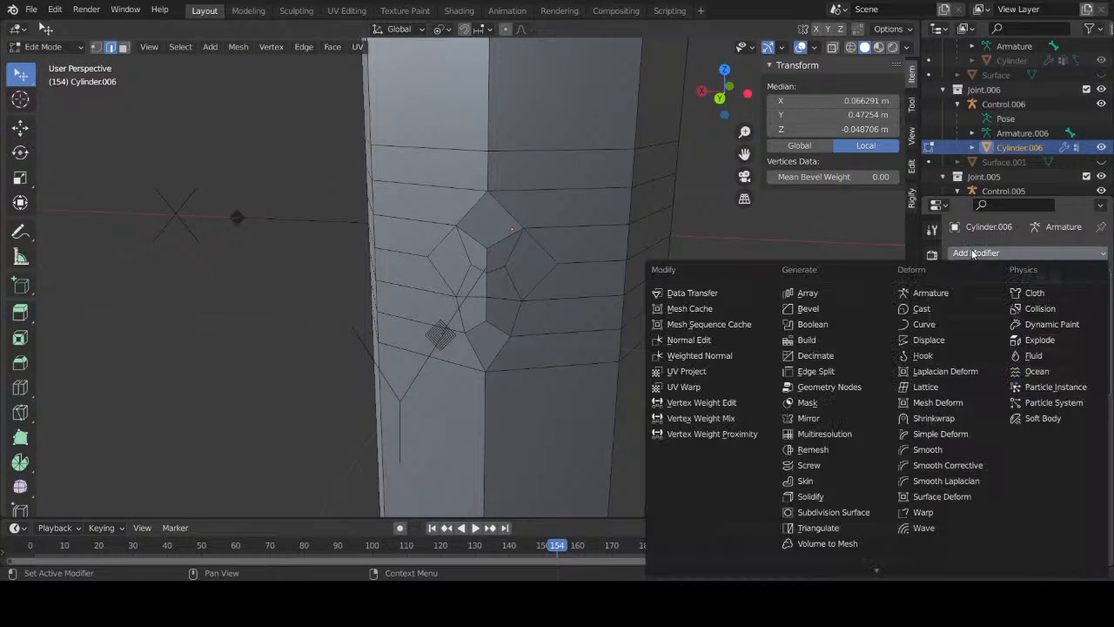
click(939, 435)
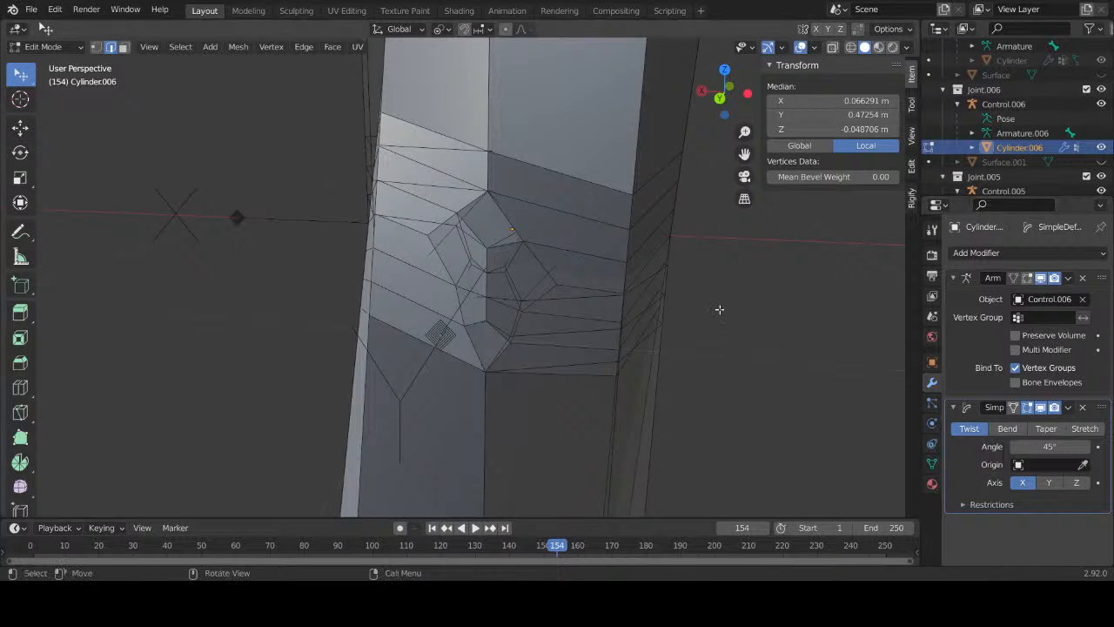
click(1083, 407)
Step: Add a Shrinkwrap modifier to the cylinder, place it above the Armature modifier, and set its target to Surface.001
click(1039, 255)
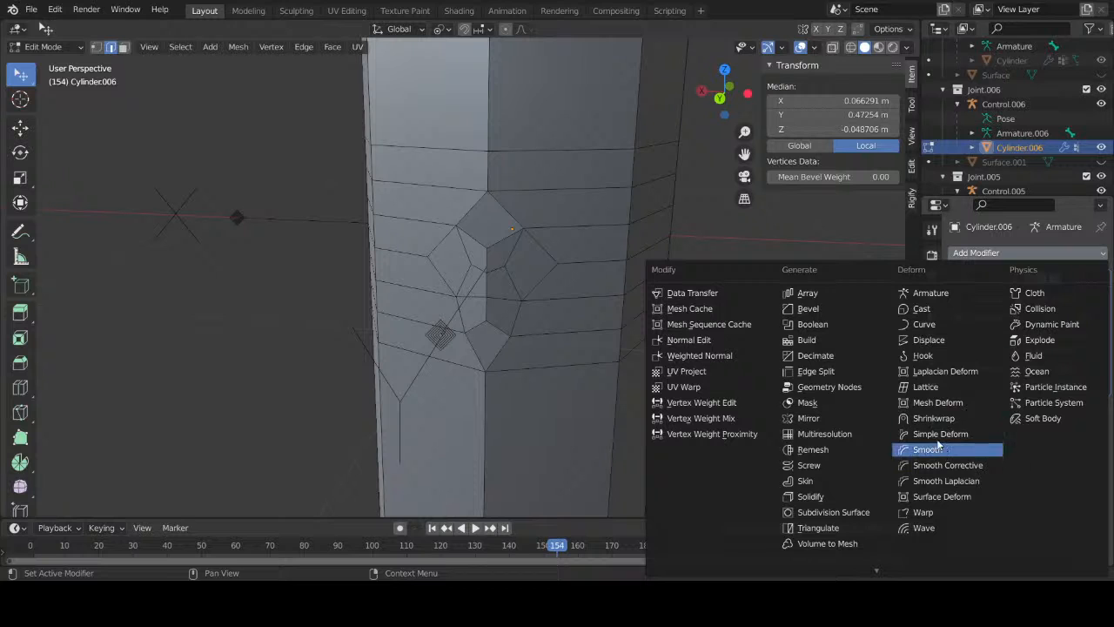
click(931, 422)
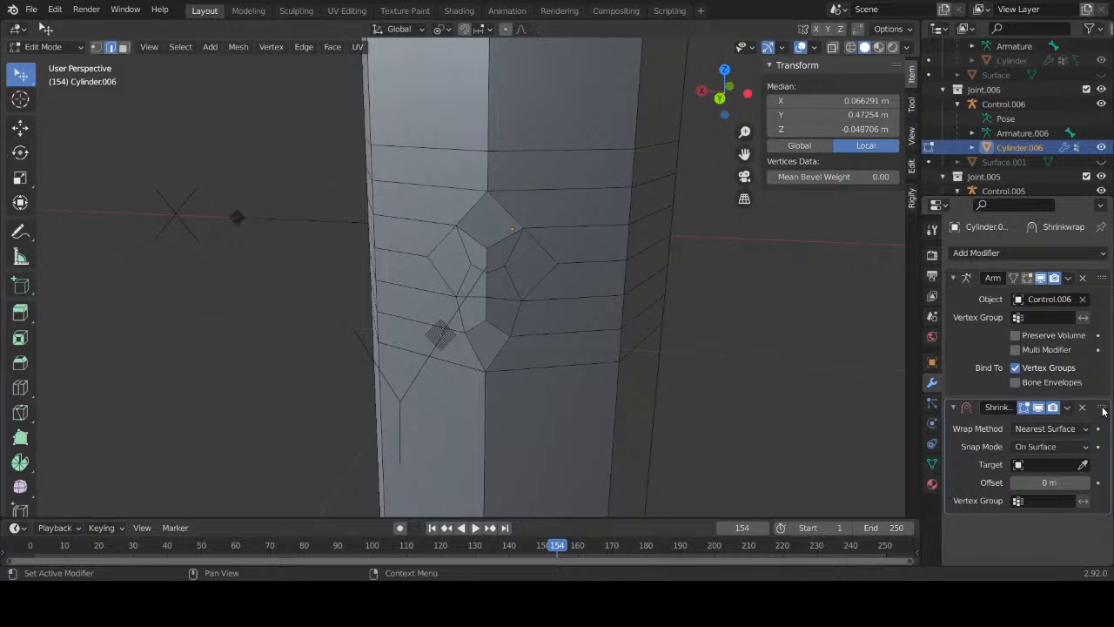
drag(1103, 411, 1102, 279)
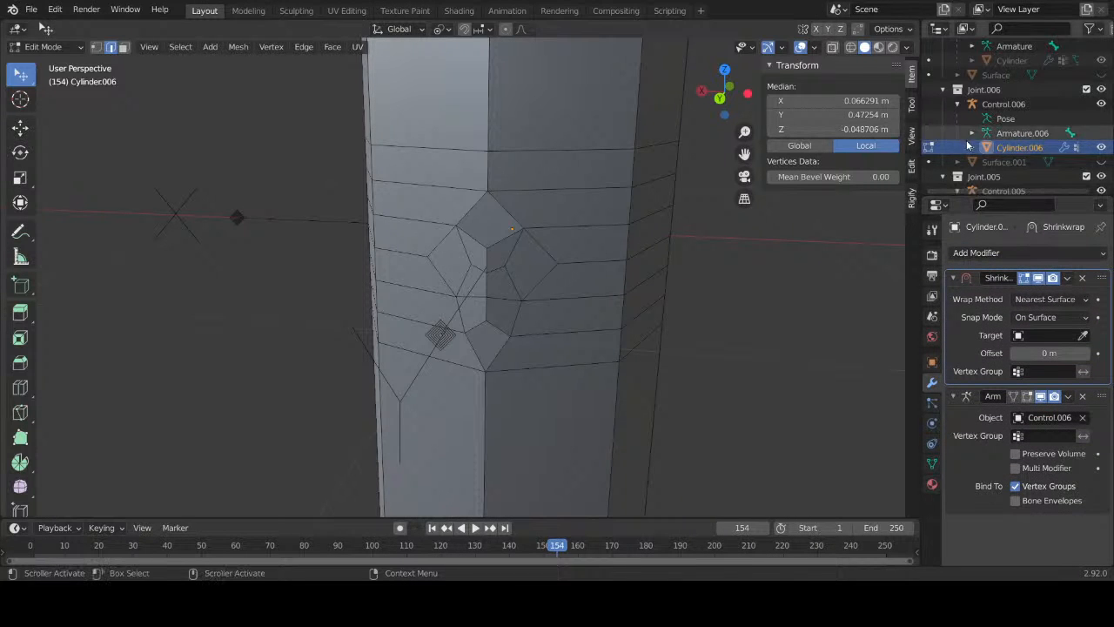
click(1049, 335)
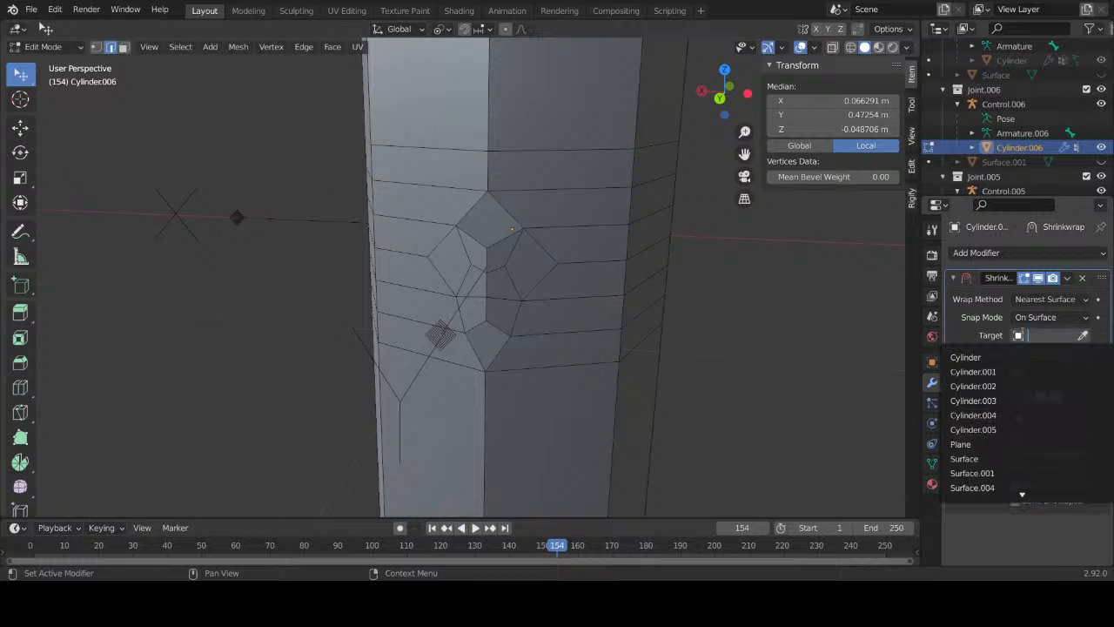
click(990, 472)
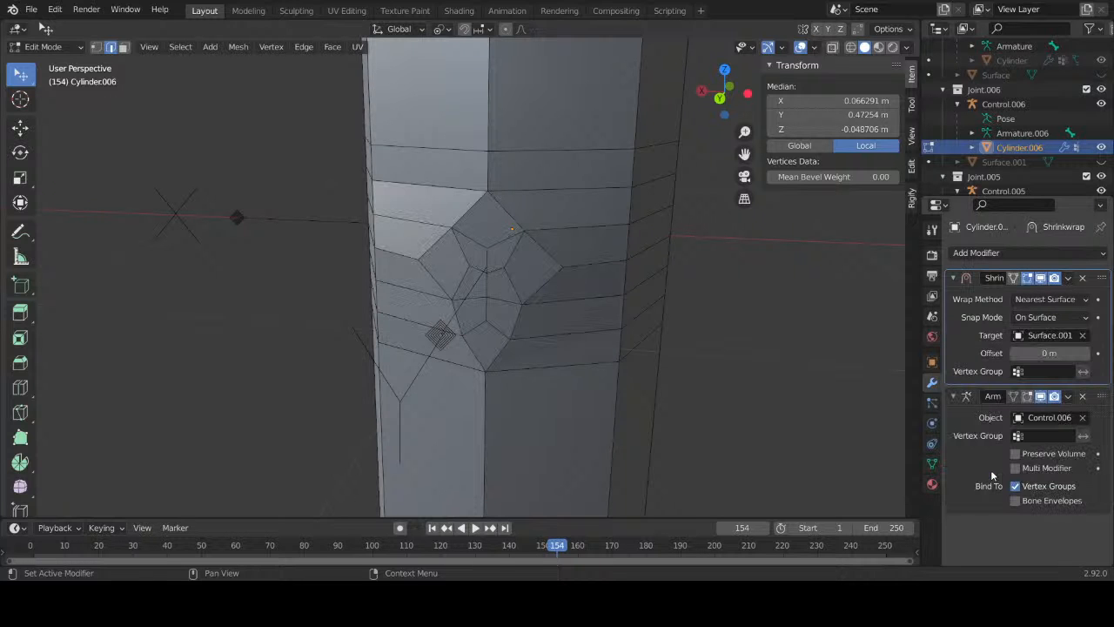
Step: Add a Subdivision Surface modifier to the cylinder and set its viewport level to 2
mouse_move(634, 244)
middle_down()
mouse_move(441, 231)
mouse_move(636, 247)
mouse_move(592, 212)
mouse_move(604, 209)
mouse_move(617, 287)
mouse_move(614, 249)
middle_up()
click(1004, 253)
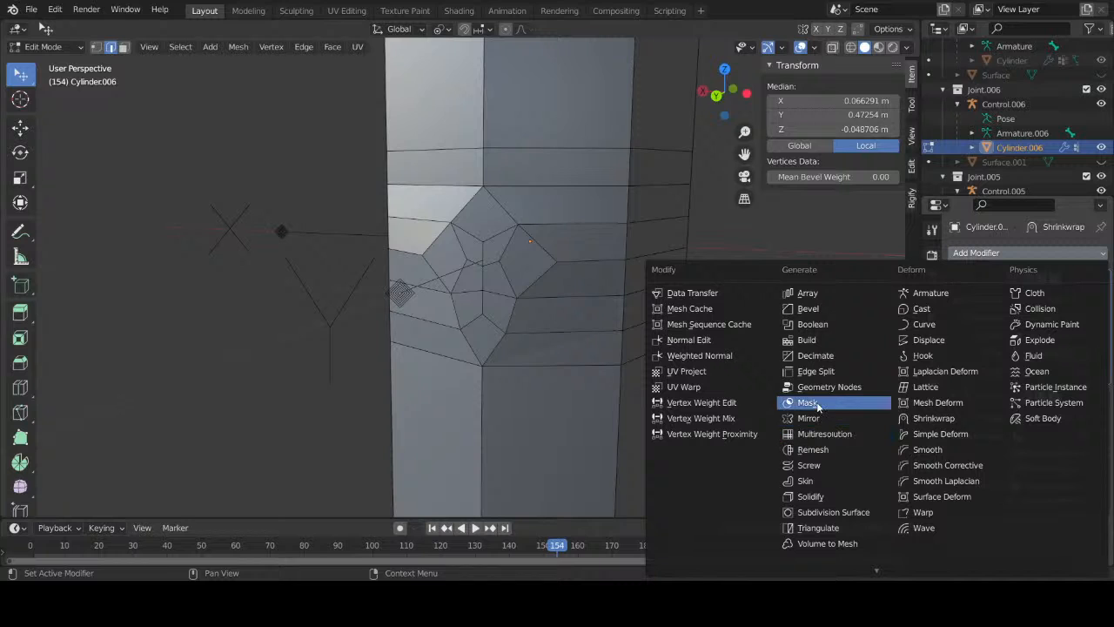
click(829, 512)
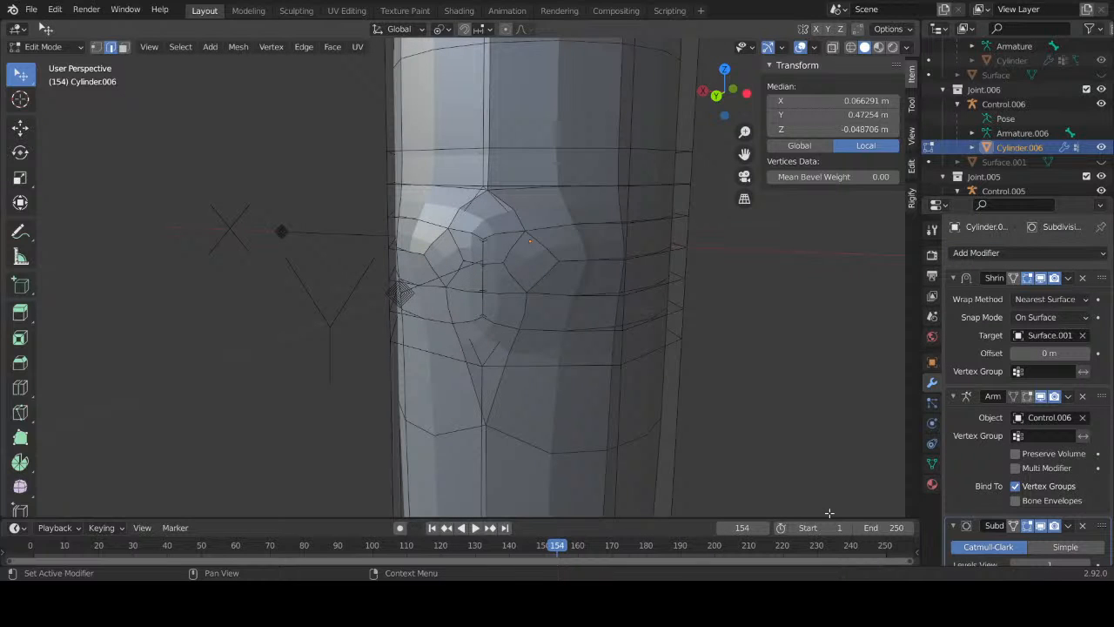
middle_drag(666, 340, 648, 287)
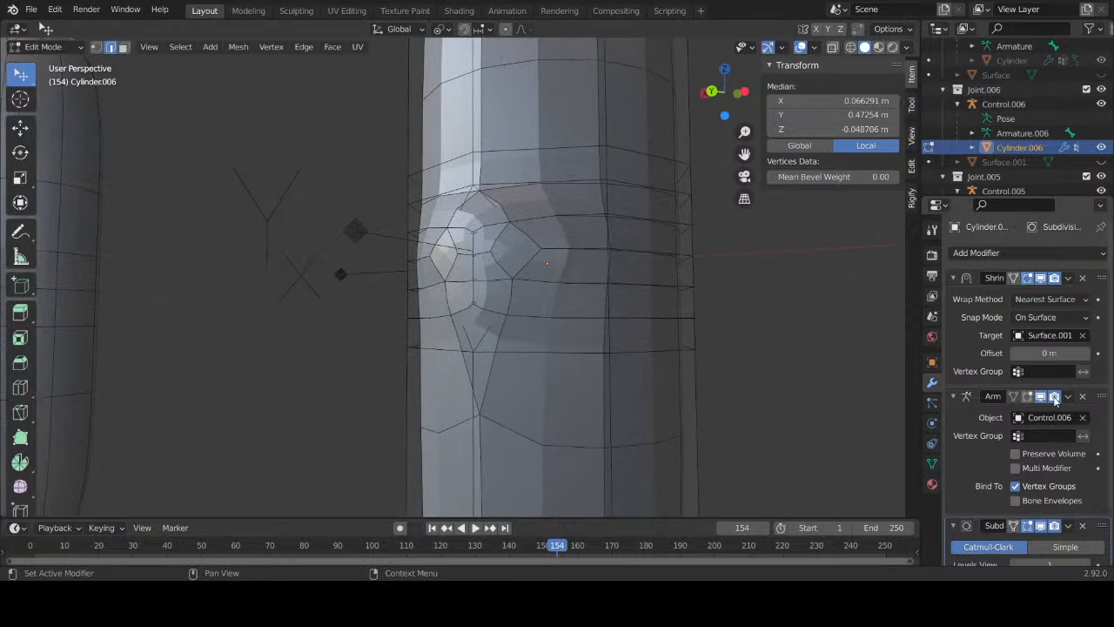
scroll(1082, 462, down, 2)
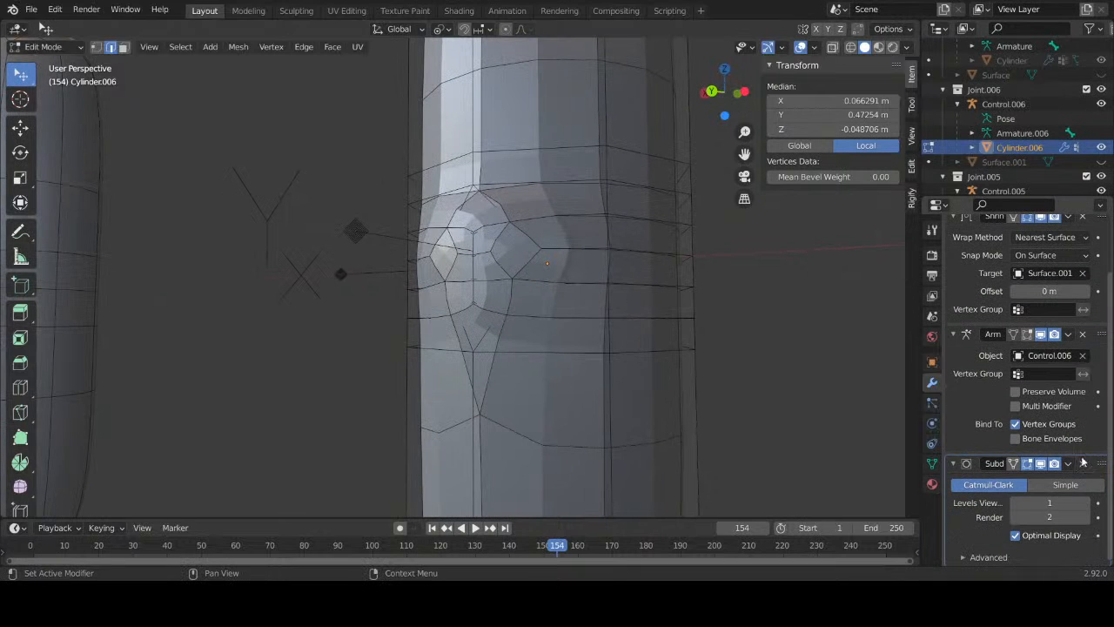
click(1084, 503)
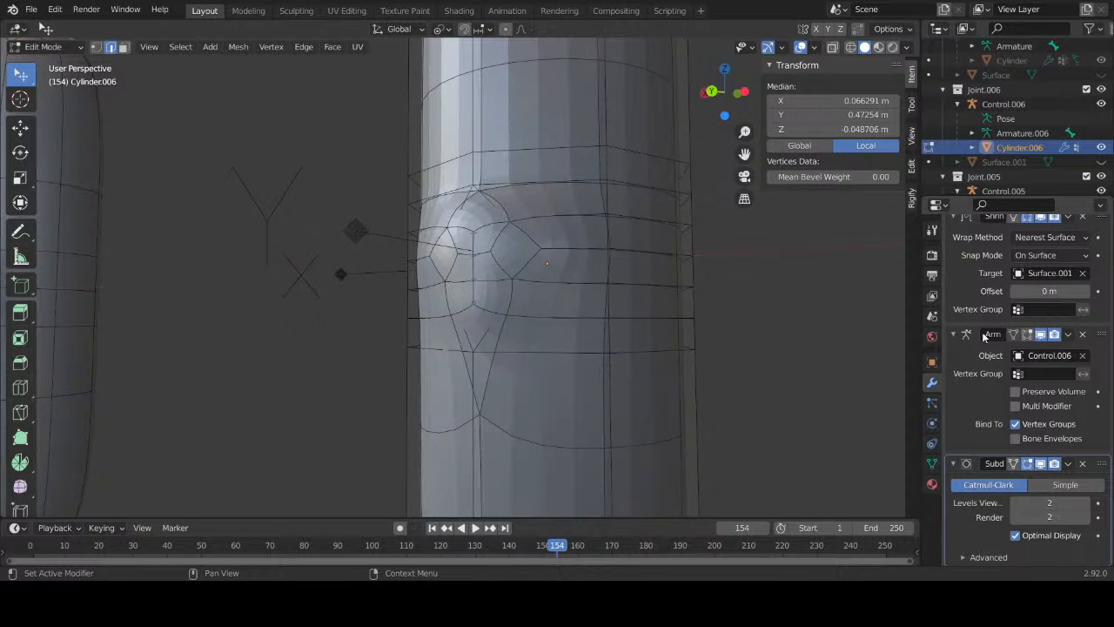
Step: Try the Subdivision modifier first in the stack, and settle it between the Shrinkwrap and Armature modifiers
drag(975, 468, 1055, 190)
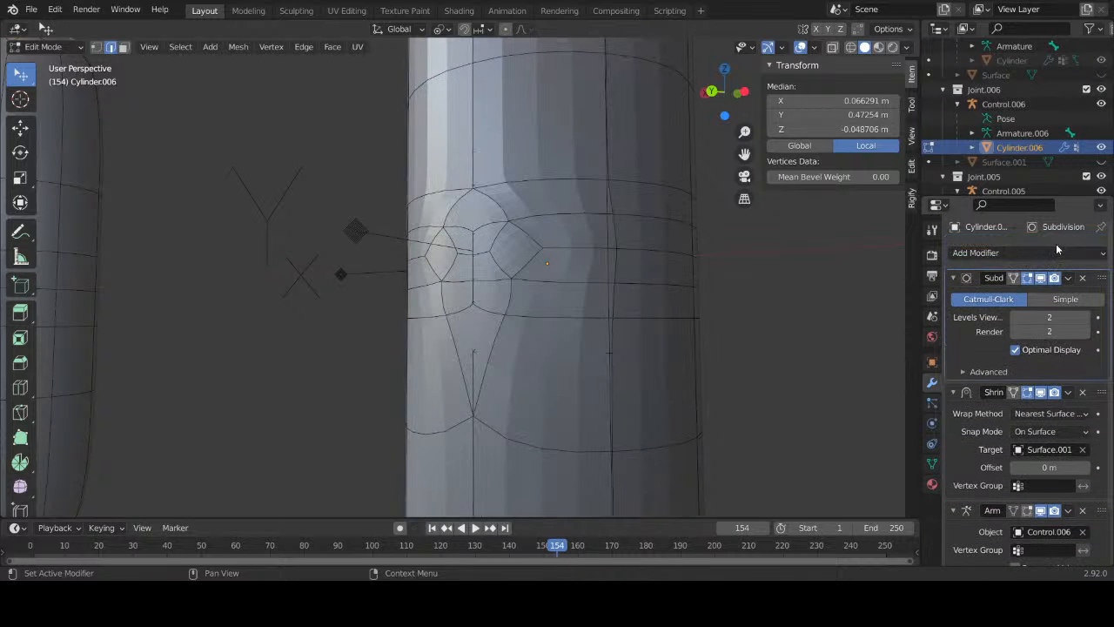
middle_drag(766, 301, 647, 273)
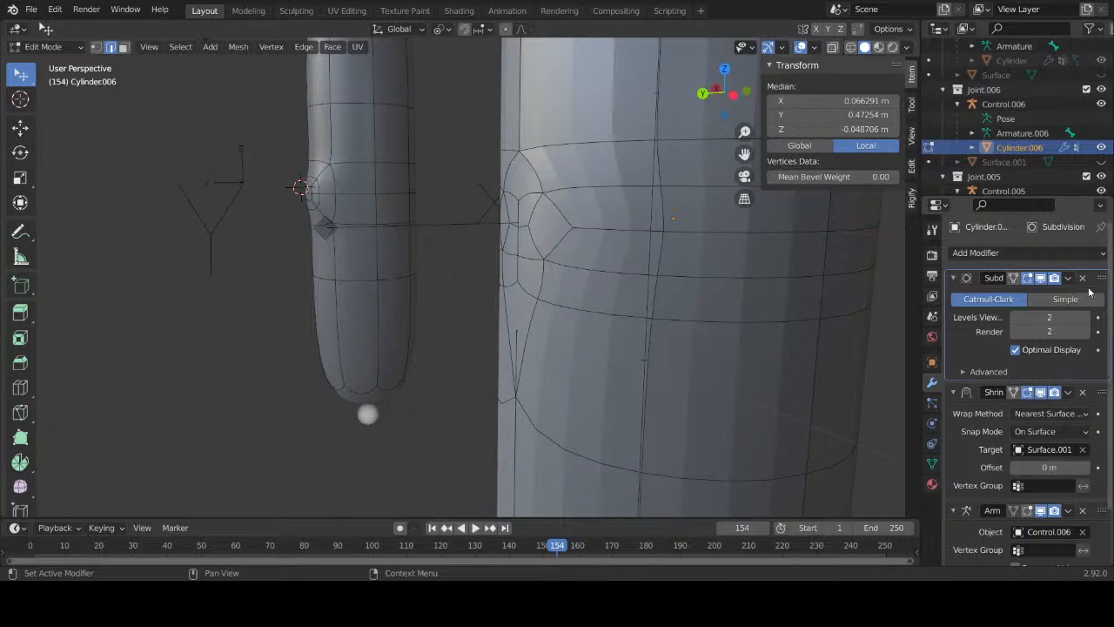
drag(1102, 278, 1099, 397)
Step: Deselect the mesh, leave Edit Mode, and switch the Control.006 armature to Pose Mode
middle_drag(609, 278, 400, 258)
scroll(399, 259, down, 6)
scroll(439, 274, down, 2)
scroll(530, 296, up, 4)
click(591, 310)
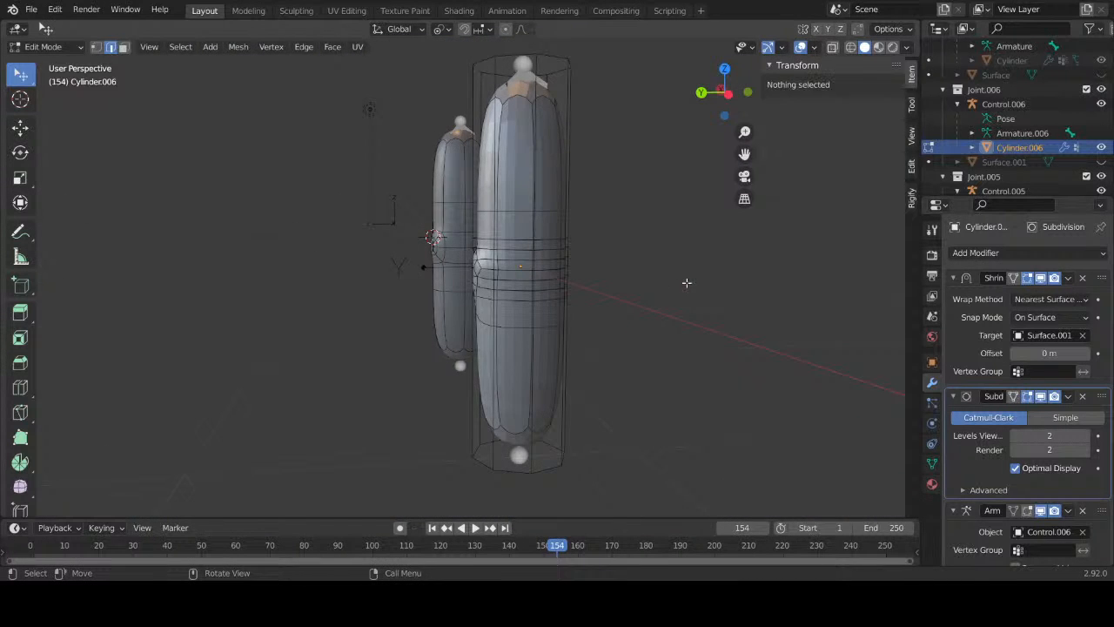
middle_drag(667, 276, 609, 312)
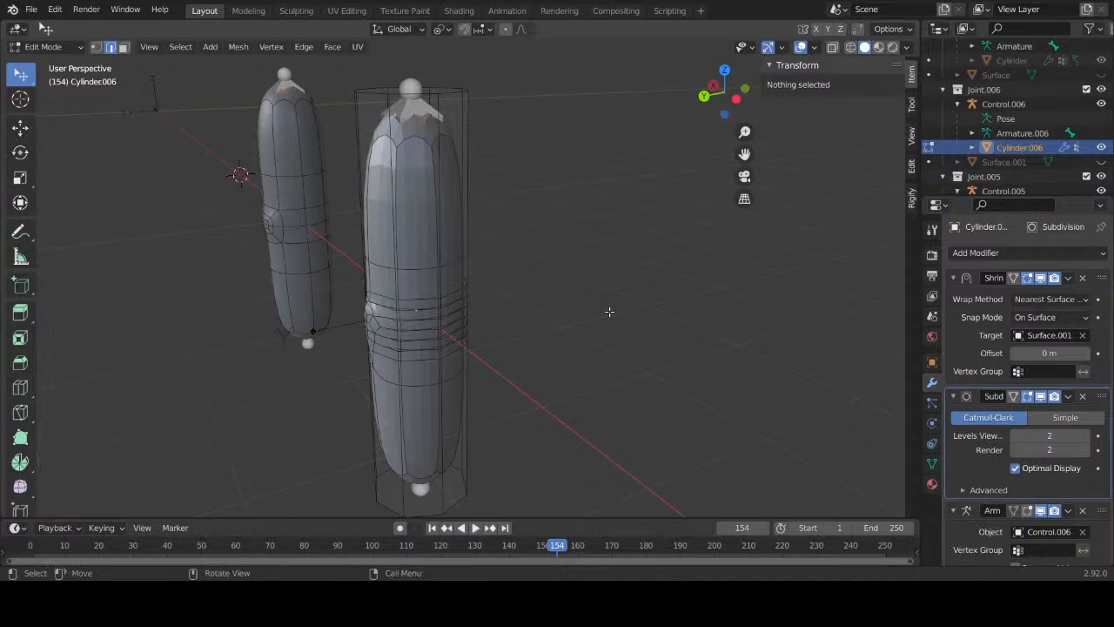
click(63, 46)
click(61, 69)
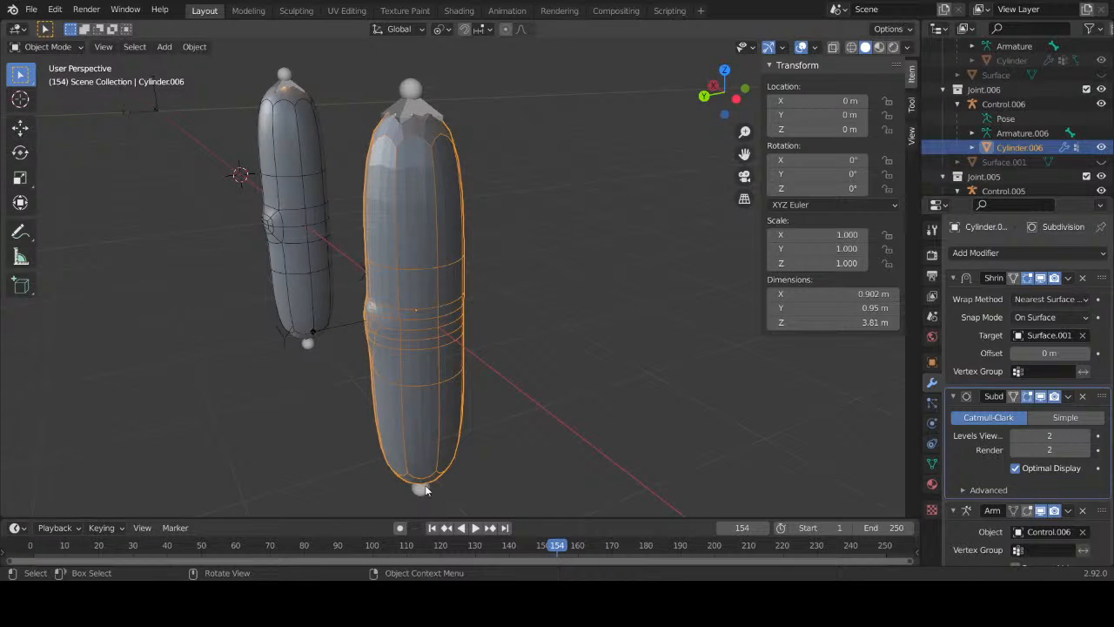
click(423, 489)
click(48, 46)
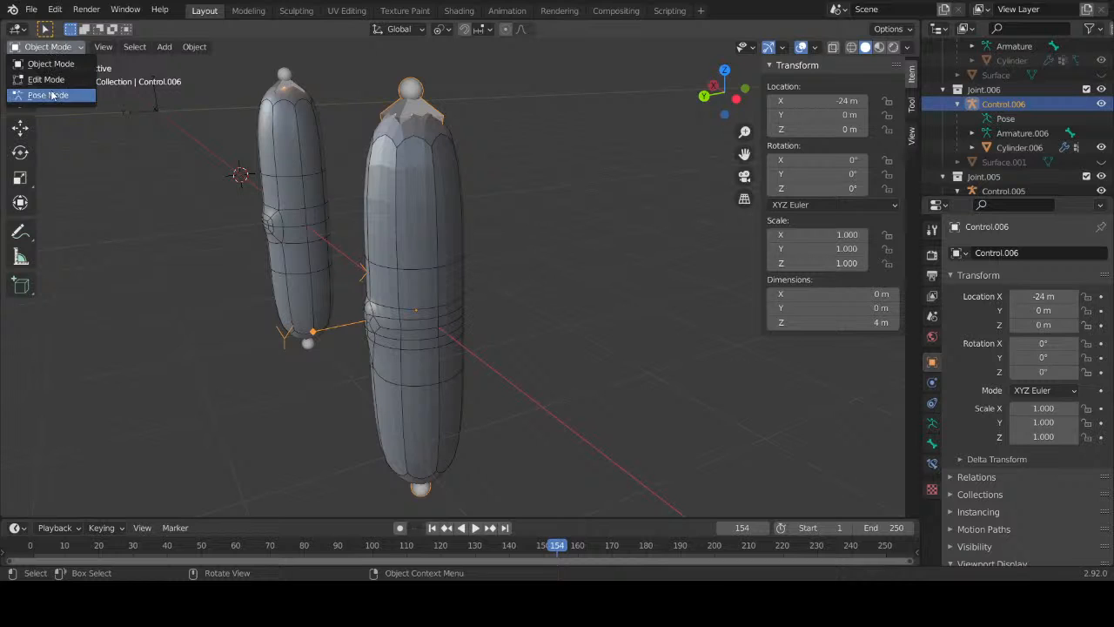
click(35, 94)
Step: Test-bend the joint by rotating the lower bone about the global X axis, and cancel the rotation
key(r)
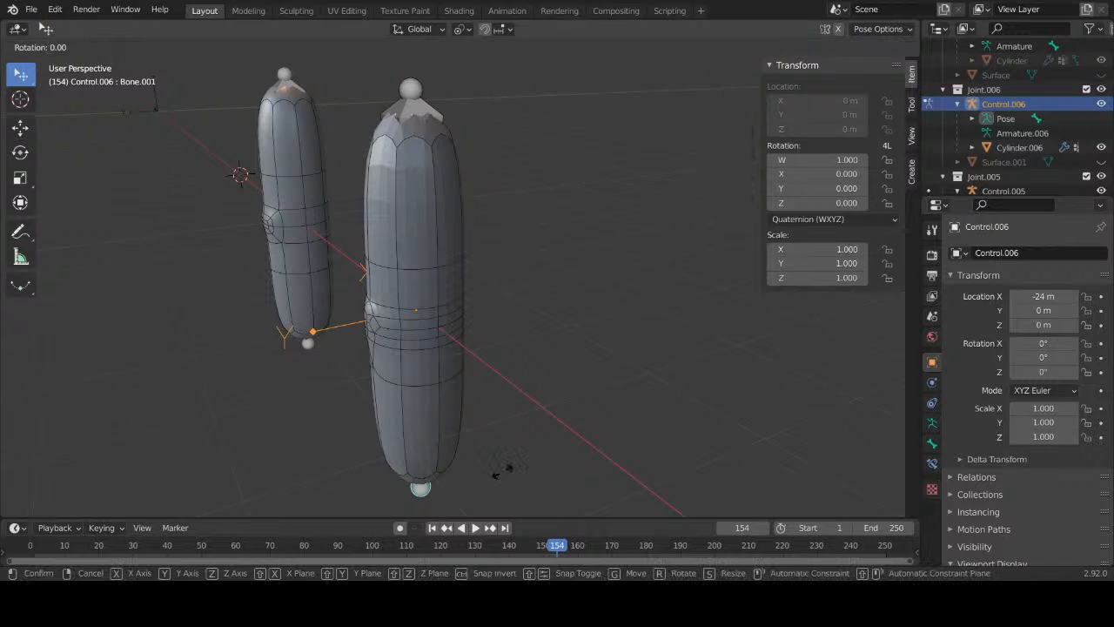
key(x)
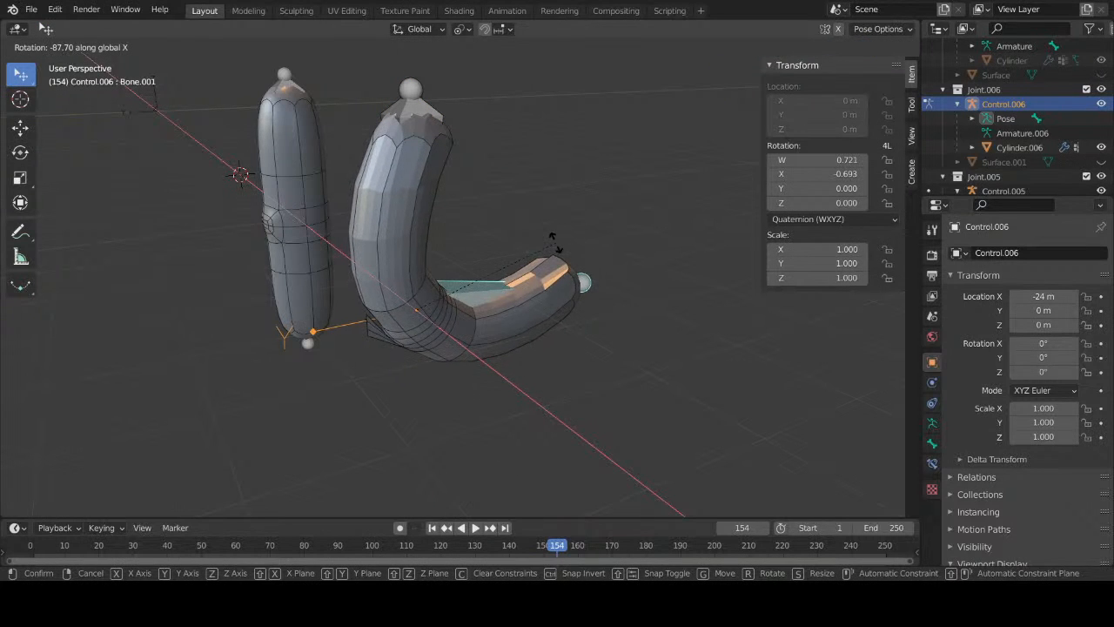
right_click(555, 241)
middle_drag(451, 332, 504, 246)
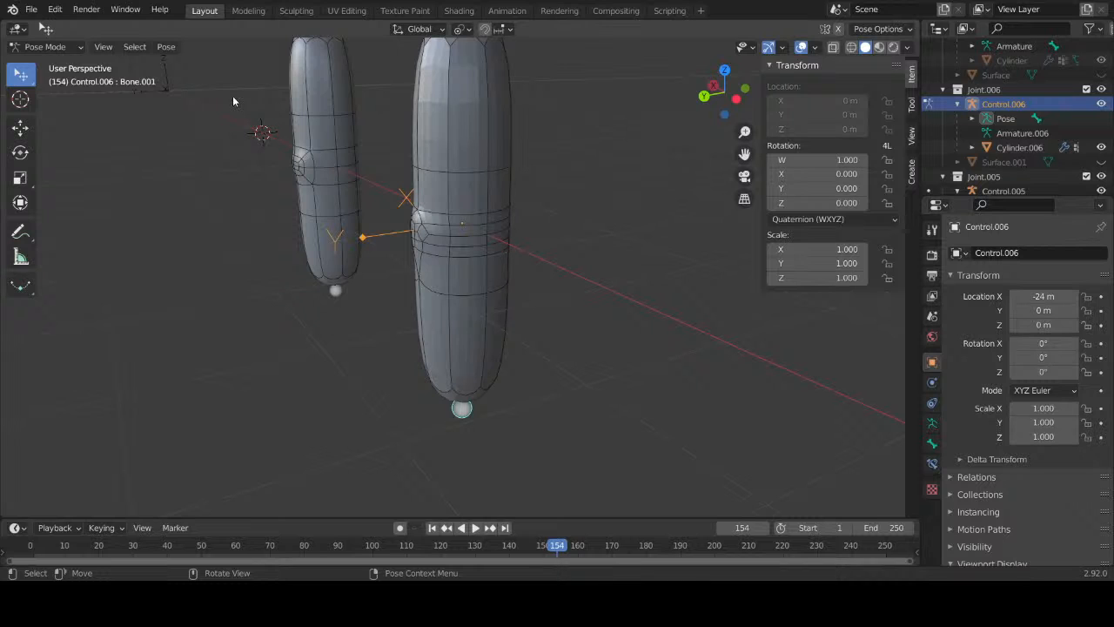
Step: Return to Object Mode and parent the Joint.006 cylinder to the Control.006 armature with automatic weights
click(61, 47)
click(37, 65)
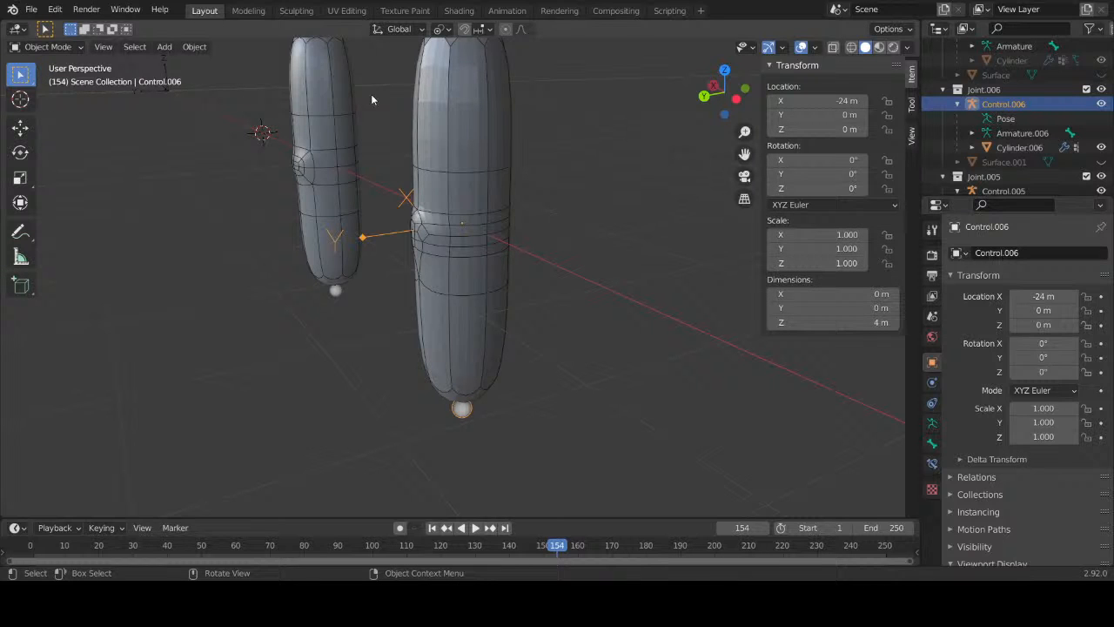
click(493, 108)
middle_drag(528, 109, 508, 251)
shift+click(449, 142)
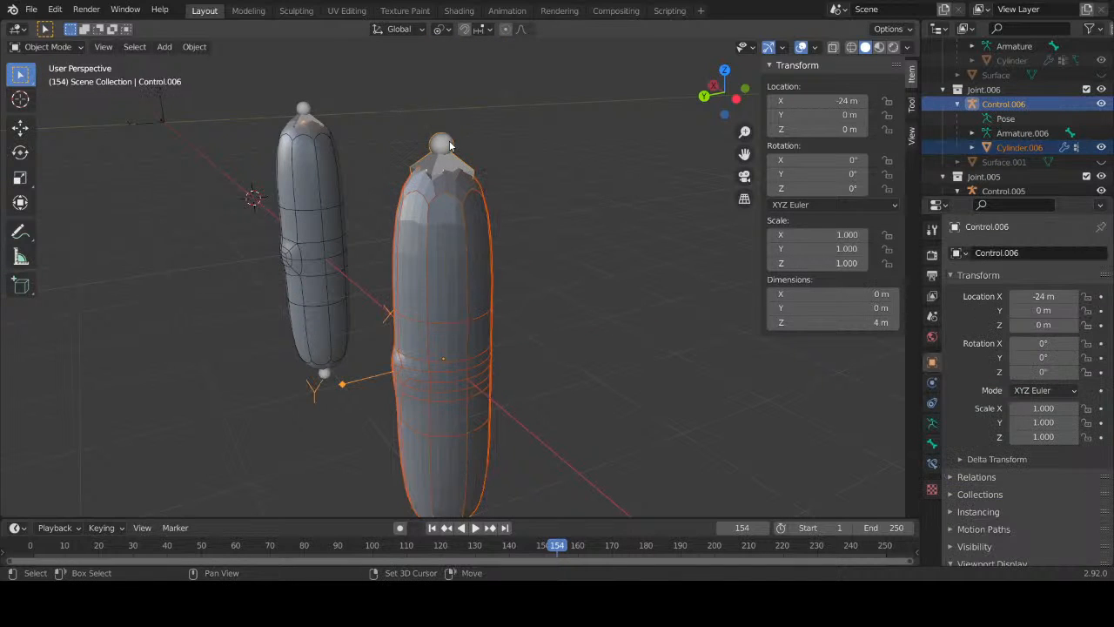
key(ctrl+p)
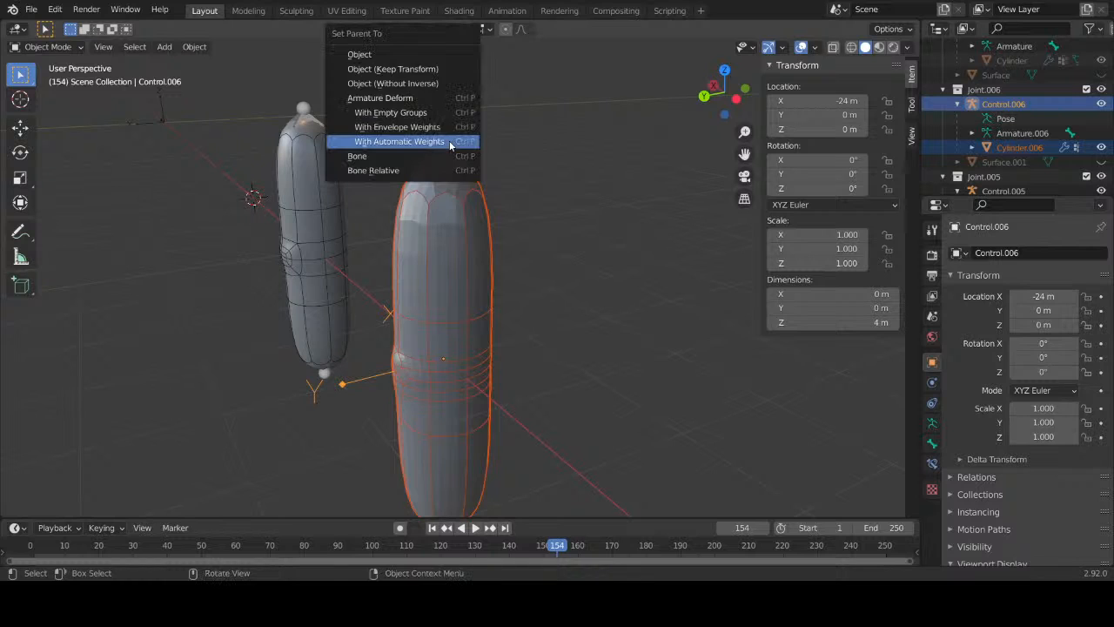
click(449, 140)
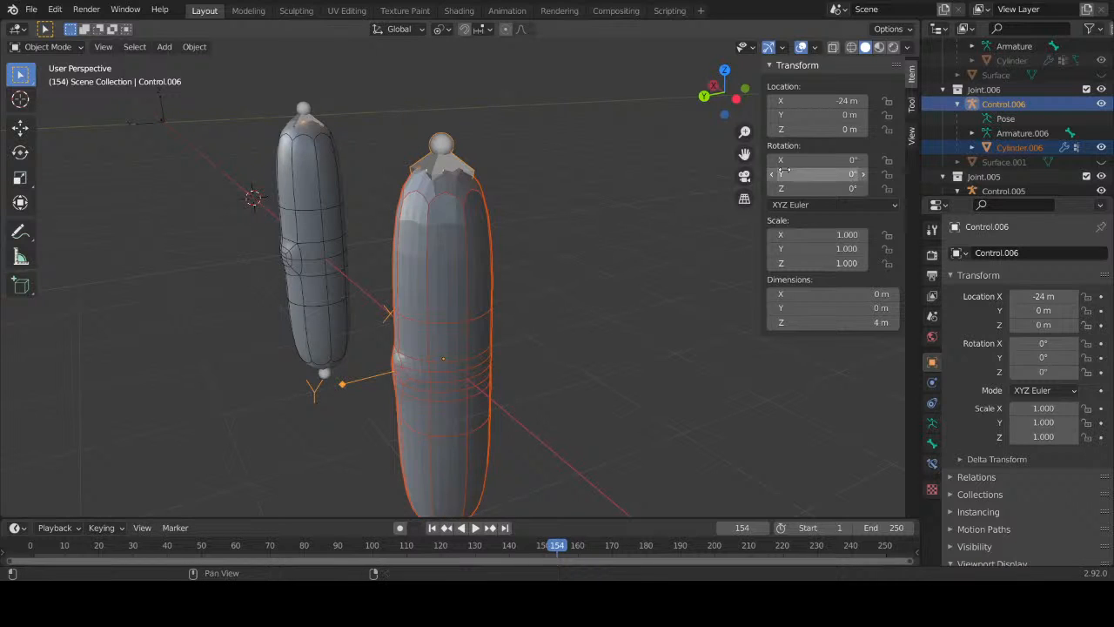
Step: Apply all transforms to the Control.006 armature and its Cylinder.006 mesh
click(992, 104)
shift+click(999, 148)
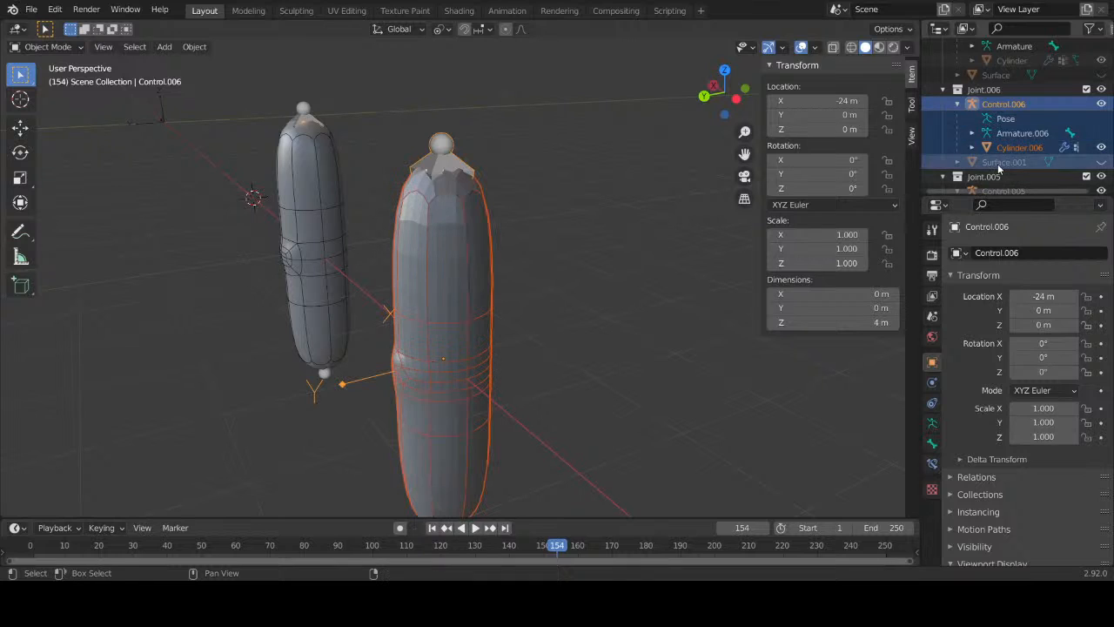
key(ctrl+a)
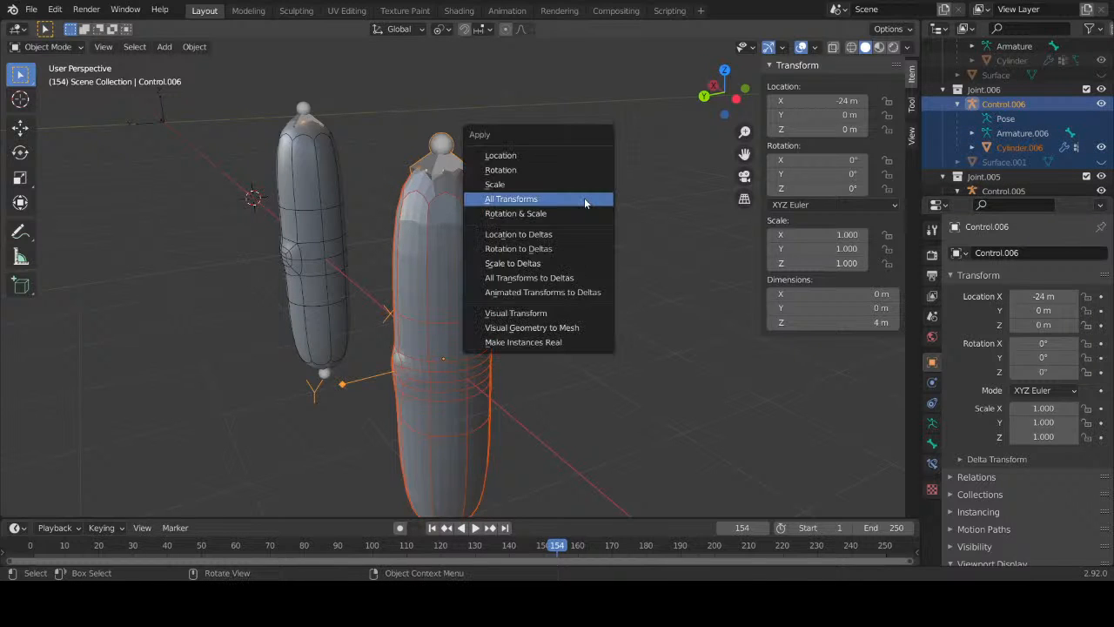
click(584, 197)
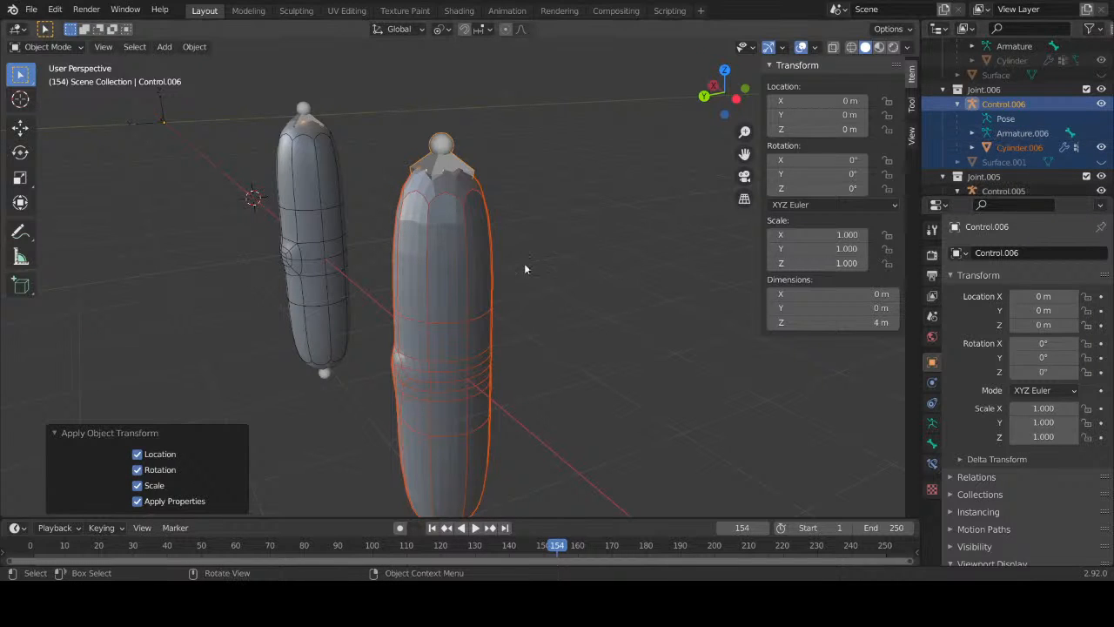
Step: Parent Cylinder.006 to the Control.006 armature again with automatic weights
click(489, 257)
shift+click(464, 174)
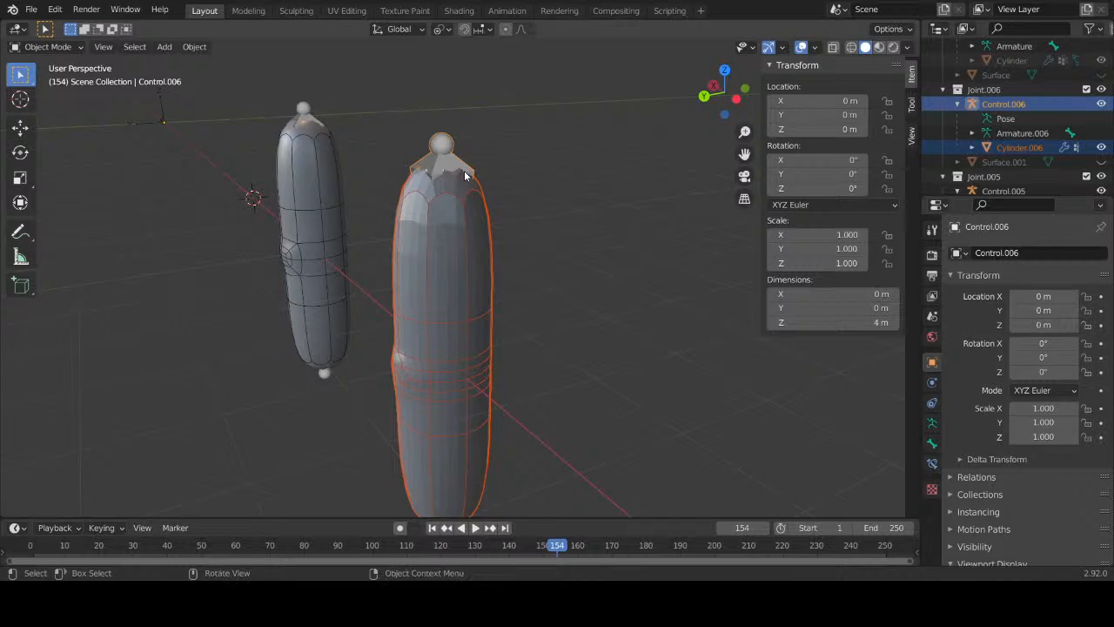
key(ctrl+p)
click(464, 171)
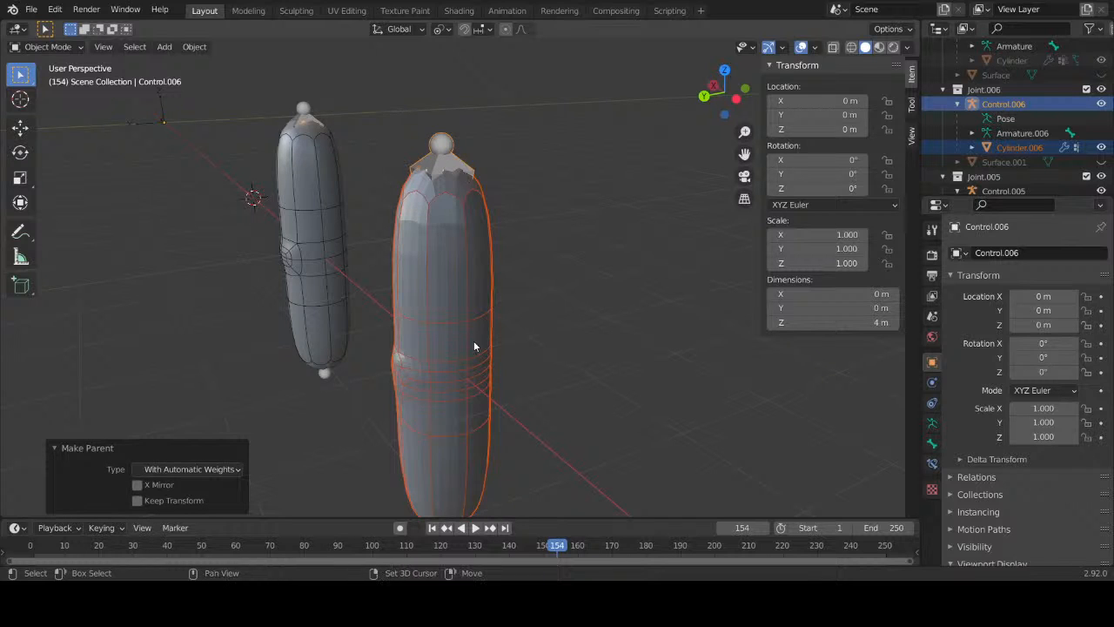
Step: Put the Control.006 armature in Pose Mode and rotate the lower bone about -56.9° around the global X axis
shift+middle_drag(473, 347, 445, 191)
click(418, 390)
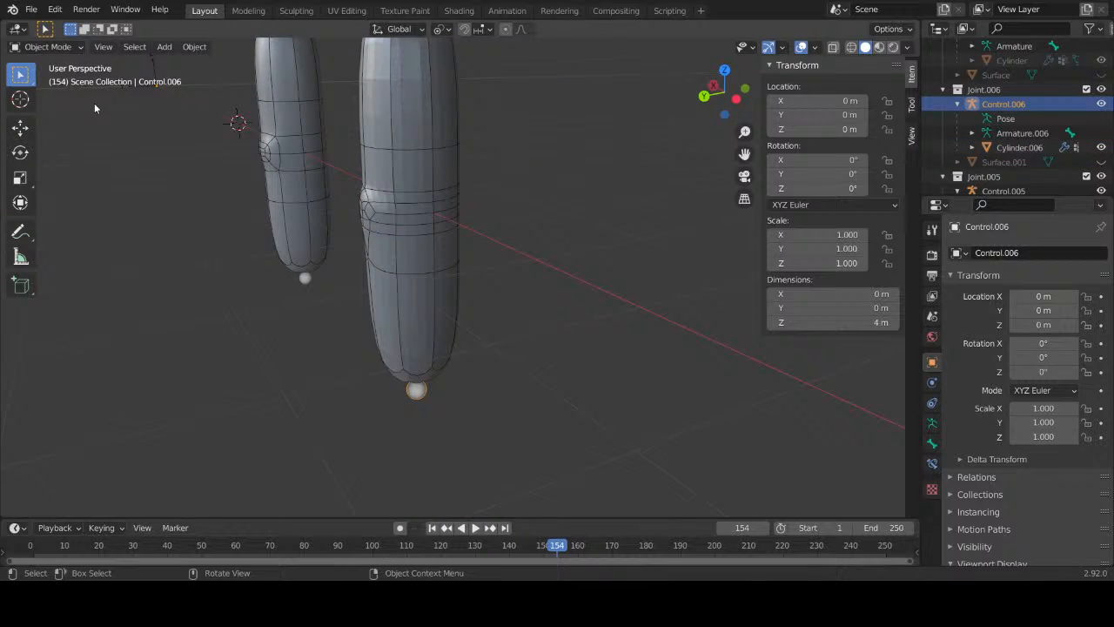
click(67, 49)
click(44, 92)
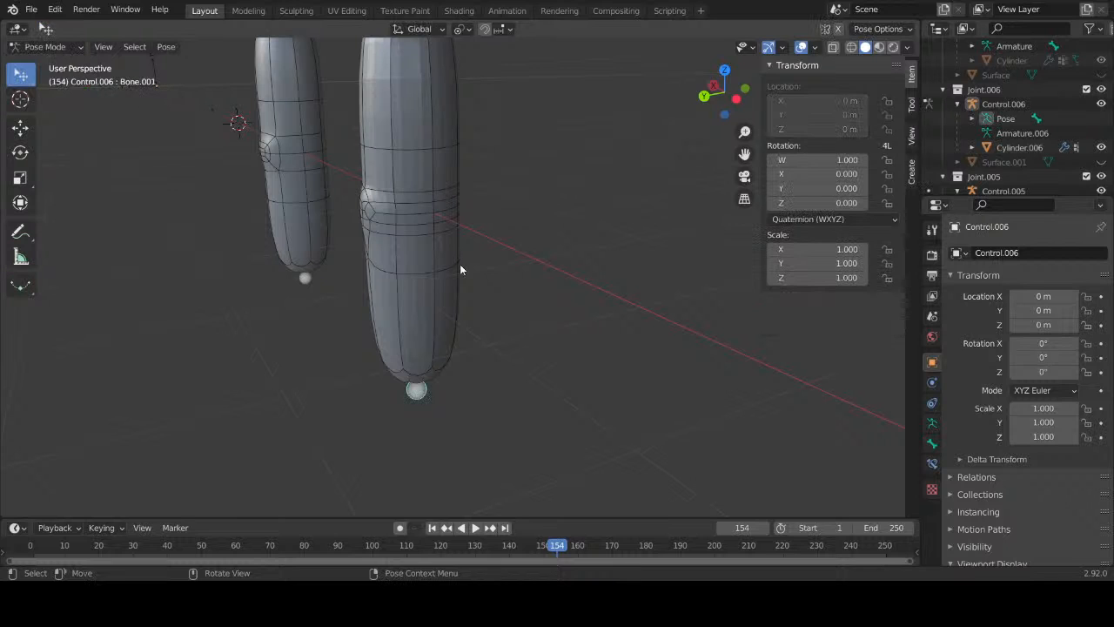
key(r)
key(x)
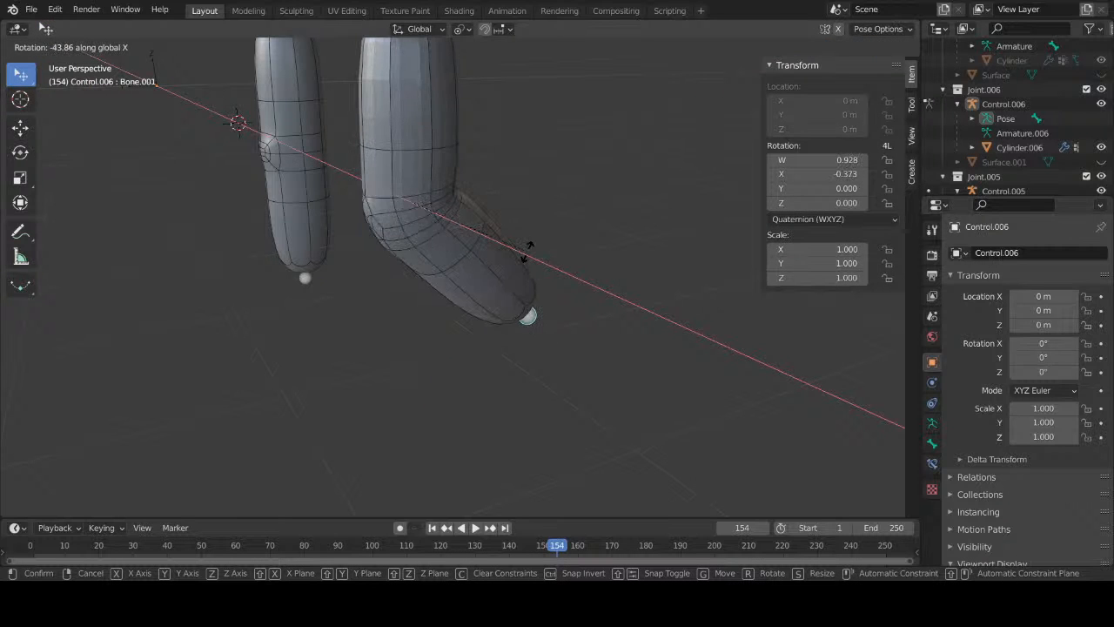
click(527, 222)
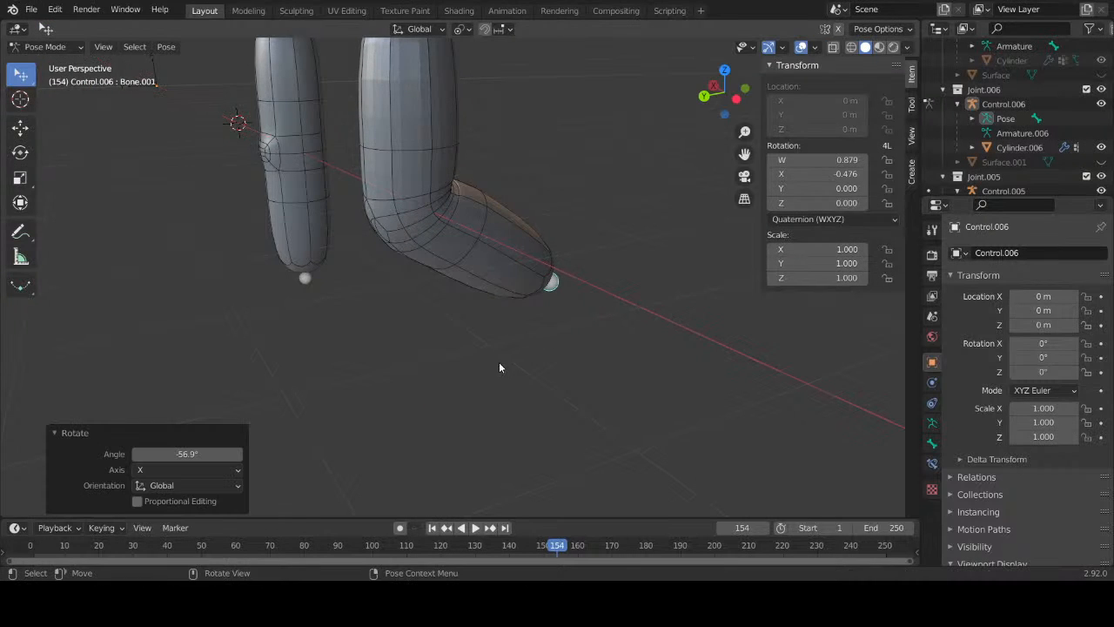
Step: Inspect the bent joint, return to Object Mode, and shade the Joint.006 cylinder smooth
middle_drag(499, 361, 364, 270)
middle_drag(369, 271, 452, 261)
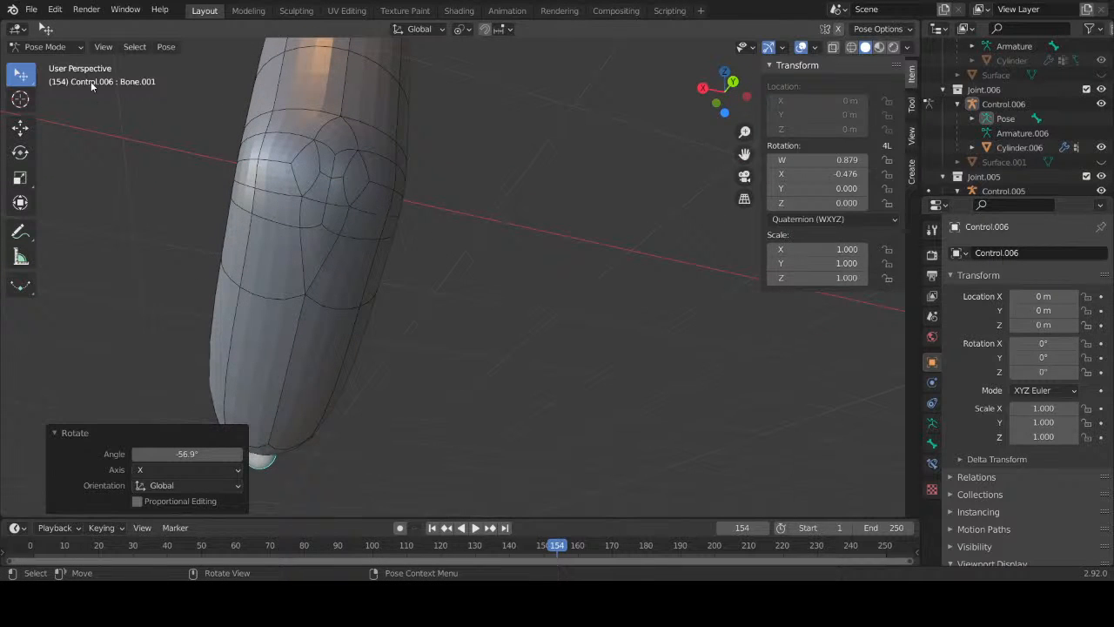
click(48, 46)
click(61, 54)
click(317, 109)
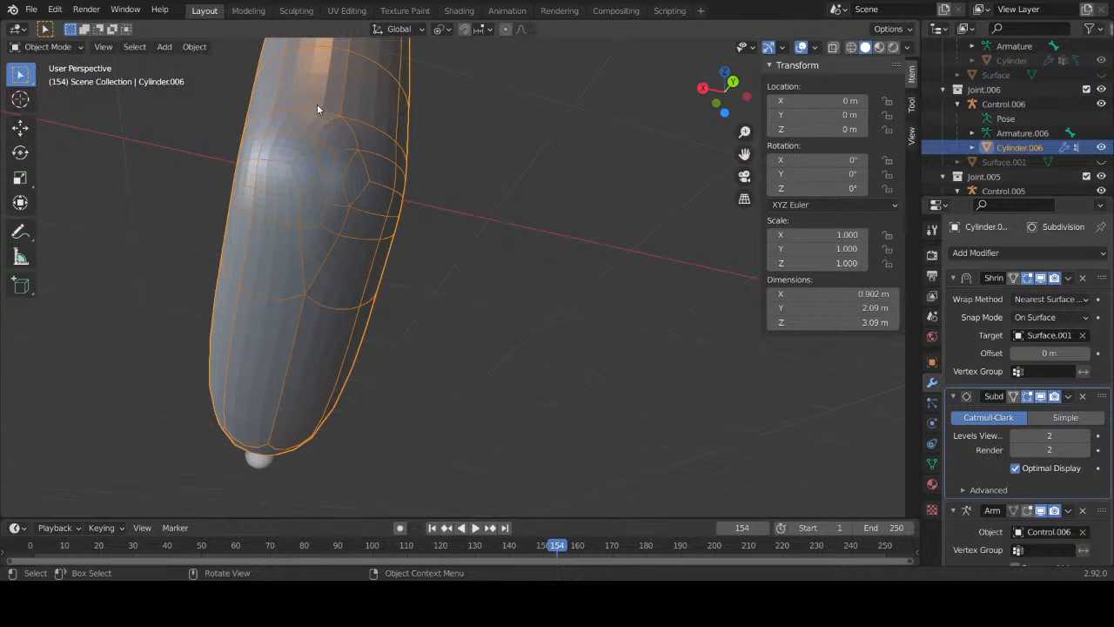
right_click(317, 109)
key(Escape)
middle_drag(311, 106, 577, 308)
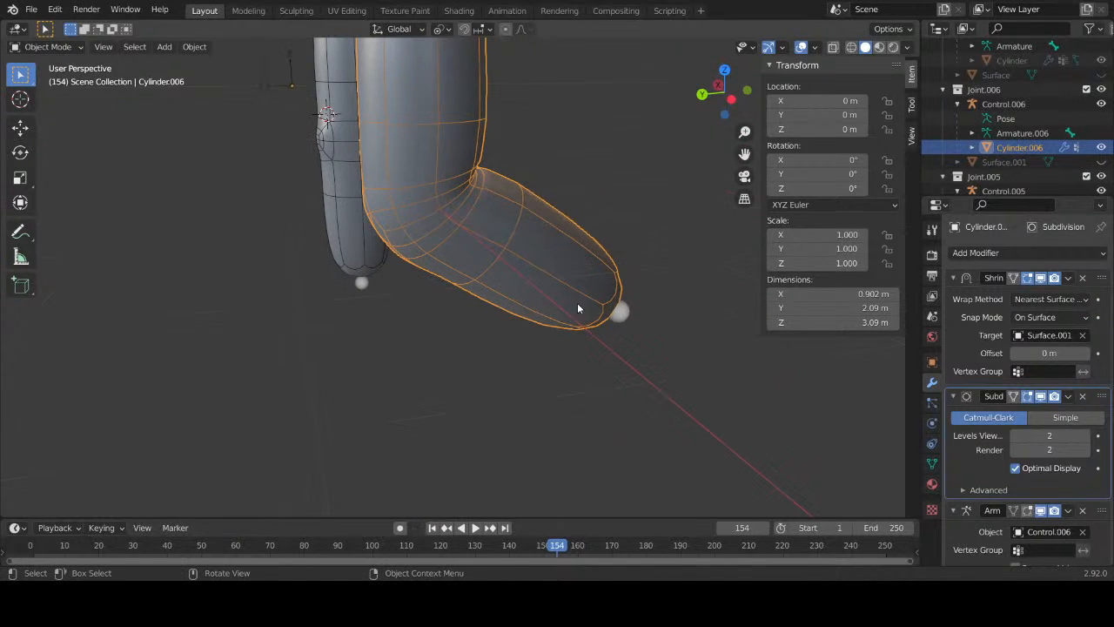
Step: Pose the Control.006 armature again, rotating the lower bone about a further -37.1° around the global X axis
click(620, 311)
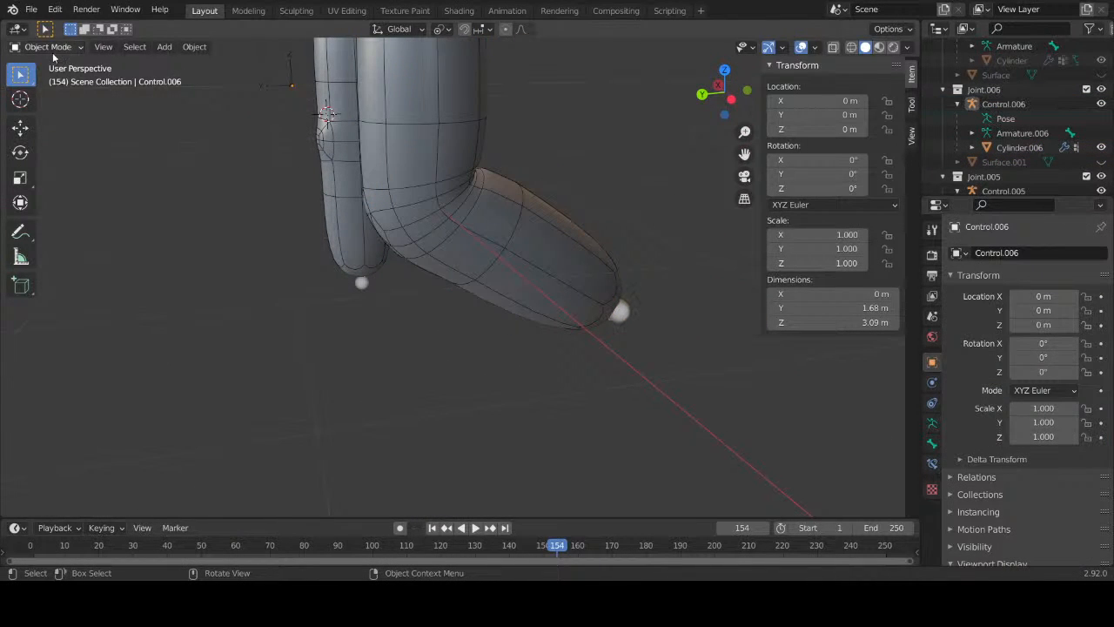
click(50, 47)
click(64, 96)
click(612, 315)
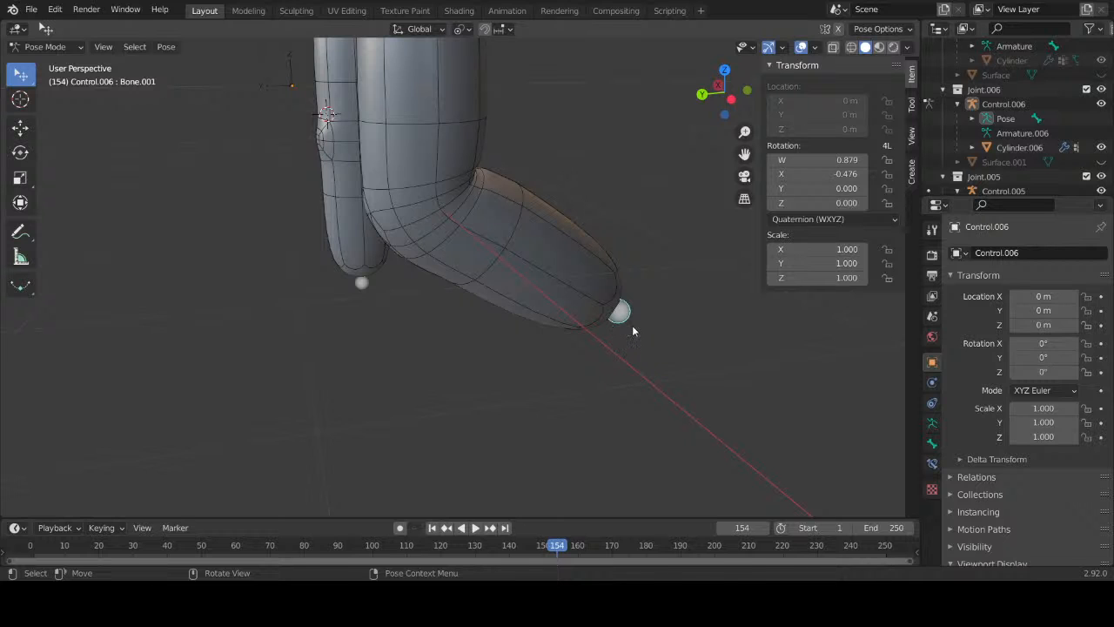
key(r)
key(x)
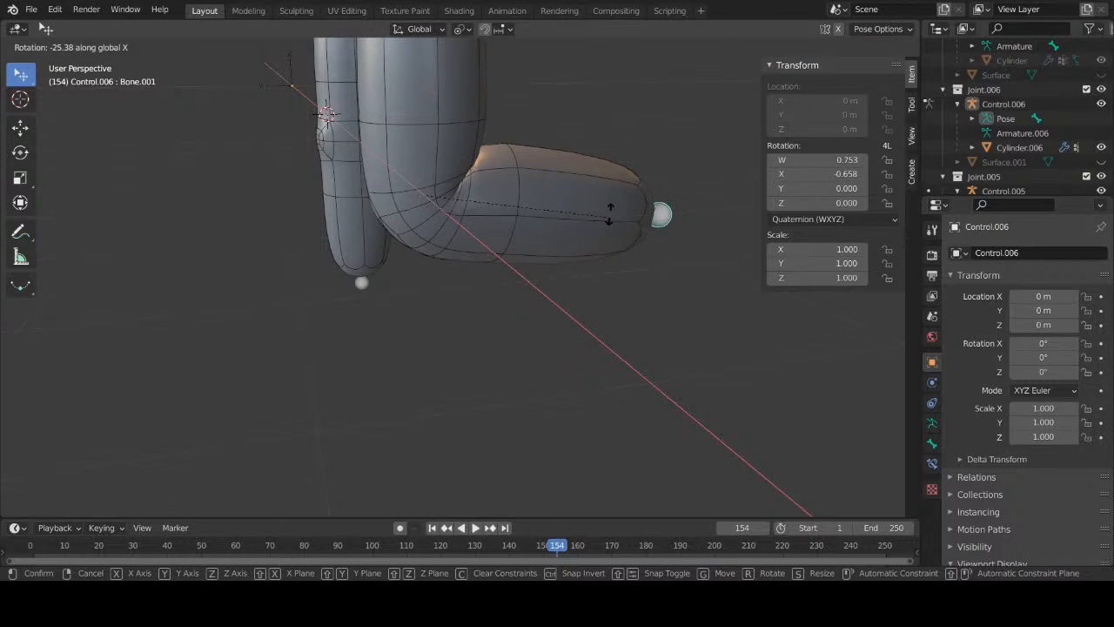
click(601, 180)
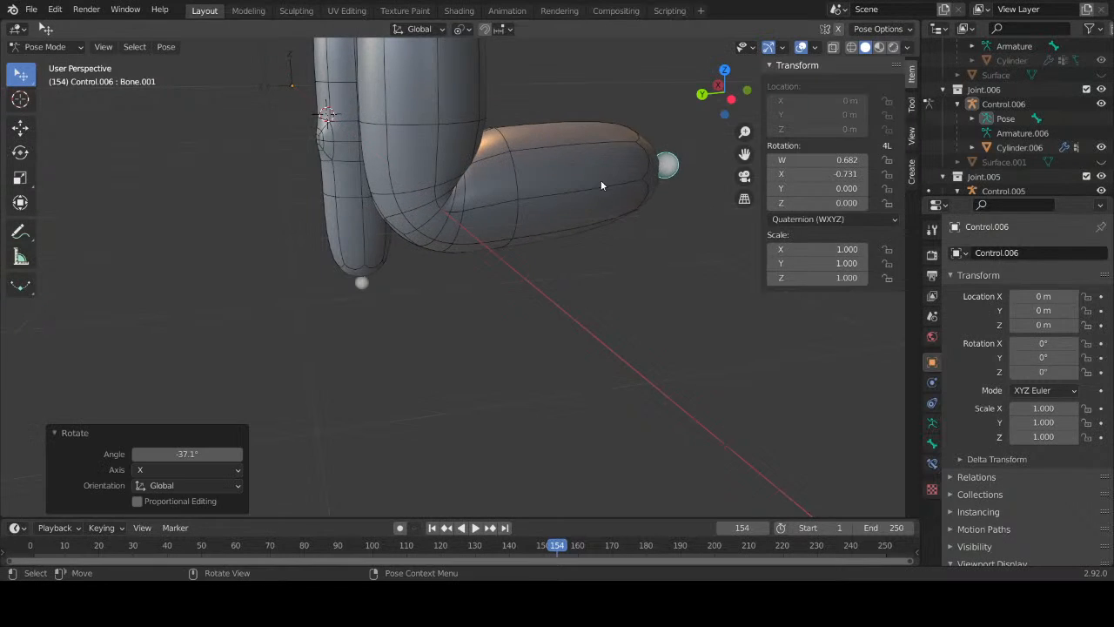
middle_drag(600, 180, 608, 252)
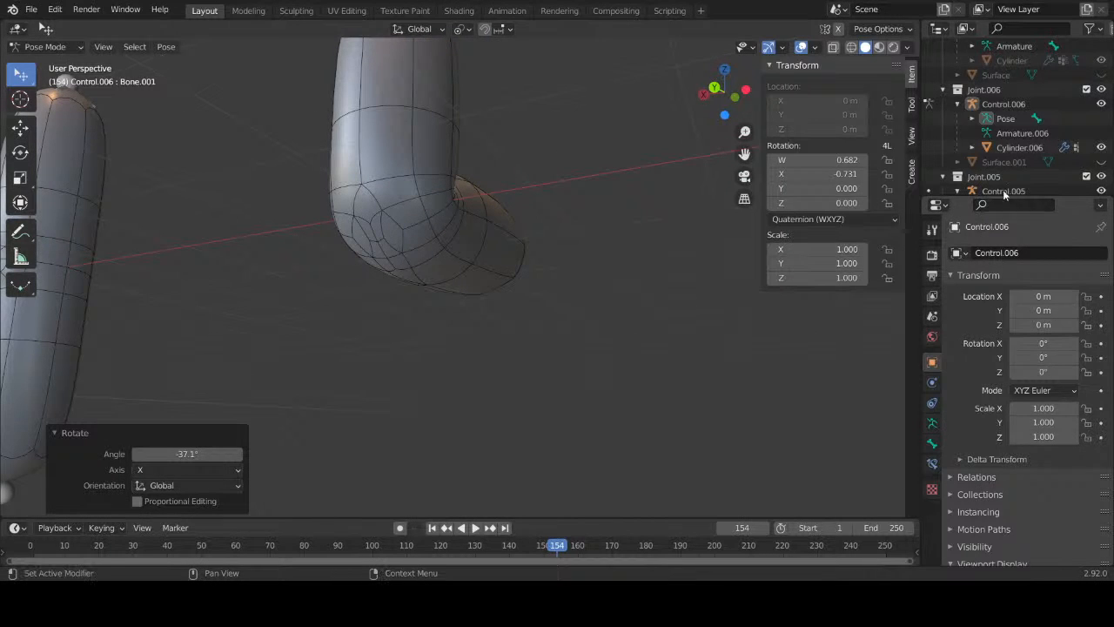
Step: Leave Pose Mode and make Cylinder.006 the active object, with its modifier stack shown
click(1005, 148)
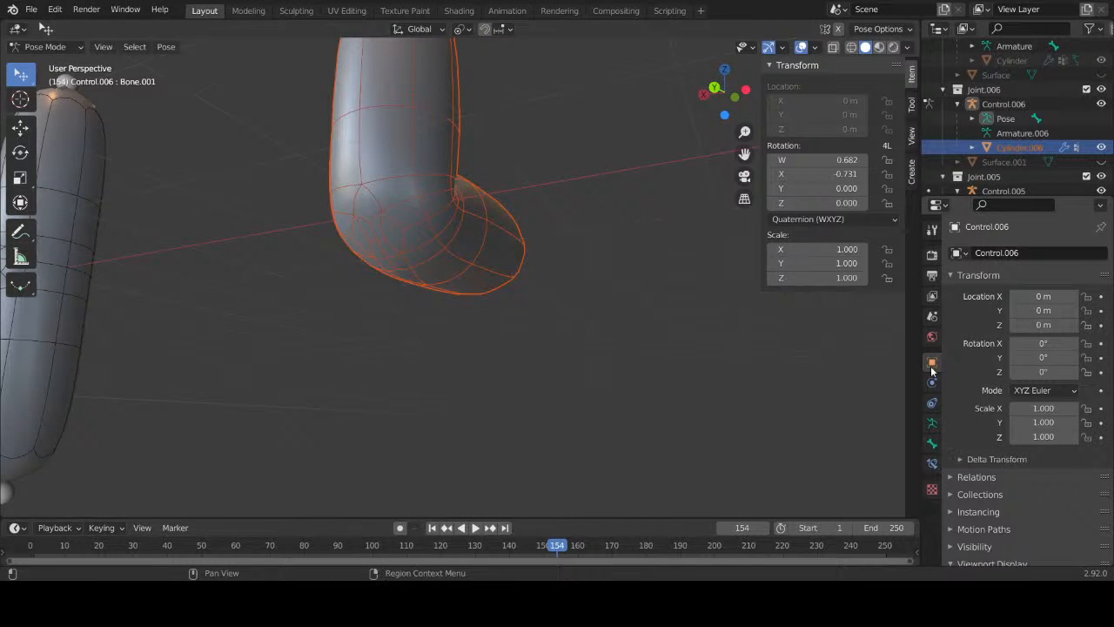
click(48, 46)
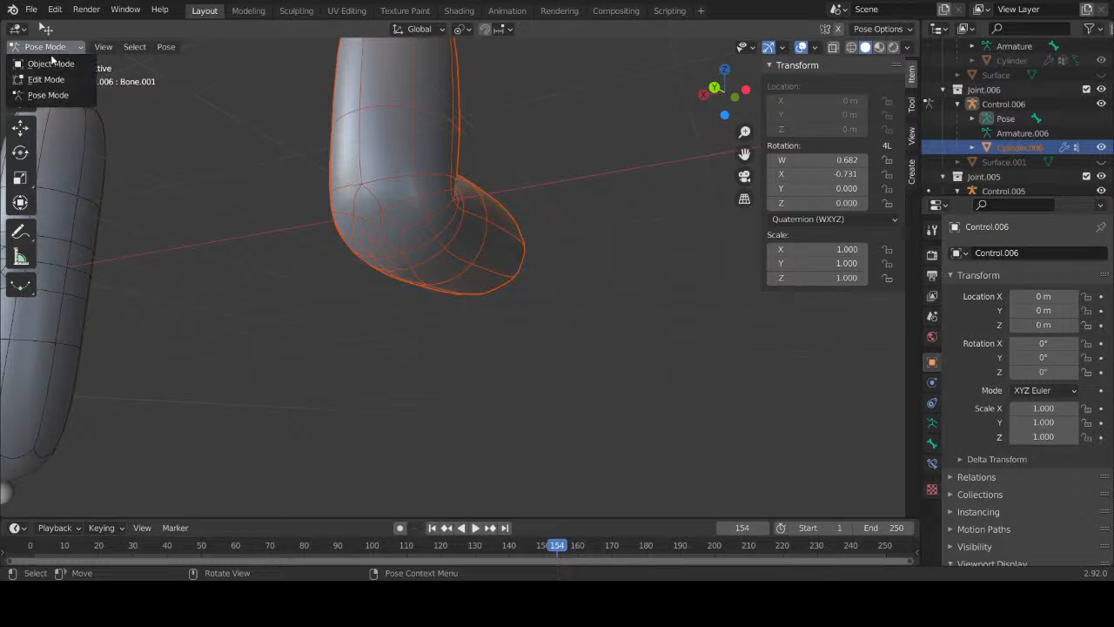
click(39, 63)
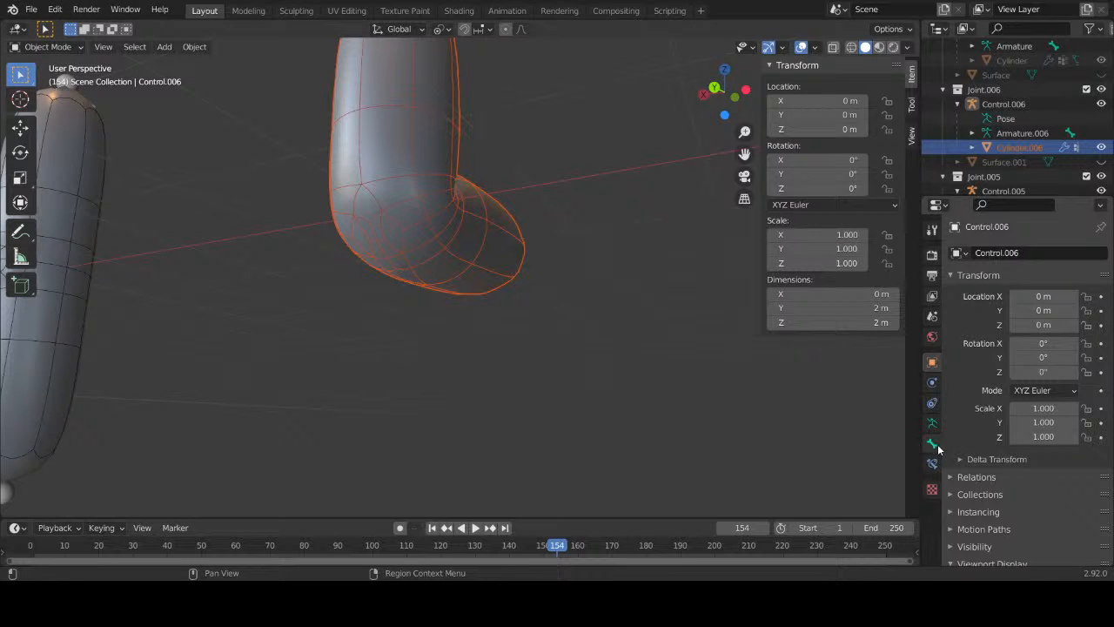
click(1004, 143)
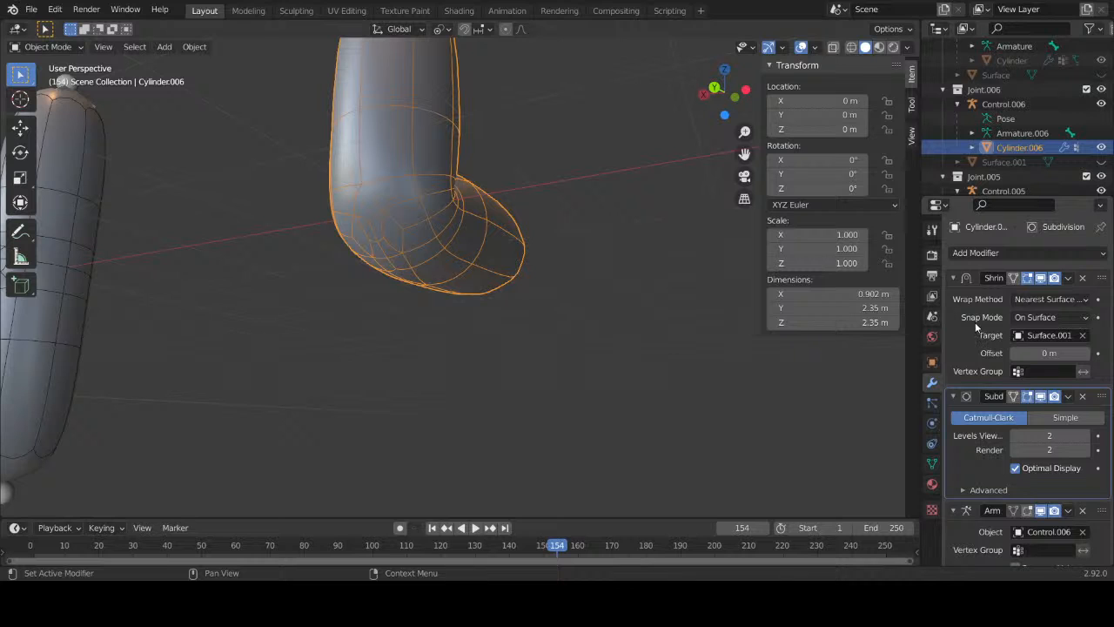
Step: Turn off the Subdivision modifier's viewport display on Cylinder.006 and examine the bent joint's base topology from several sides
scroll(975, 318, down, 2)
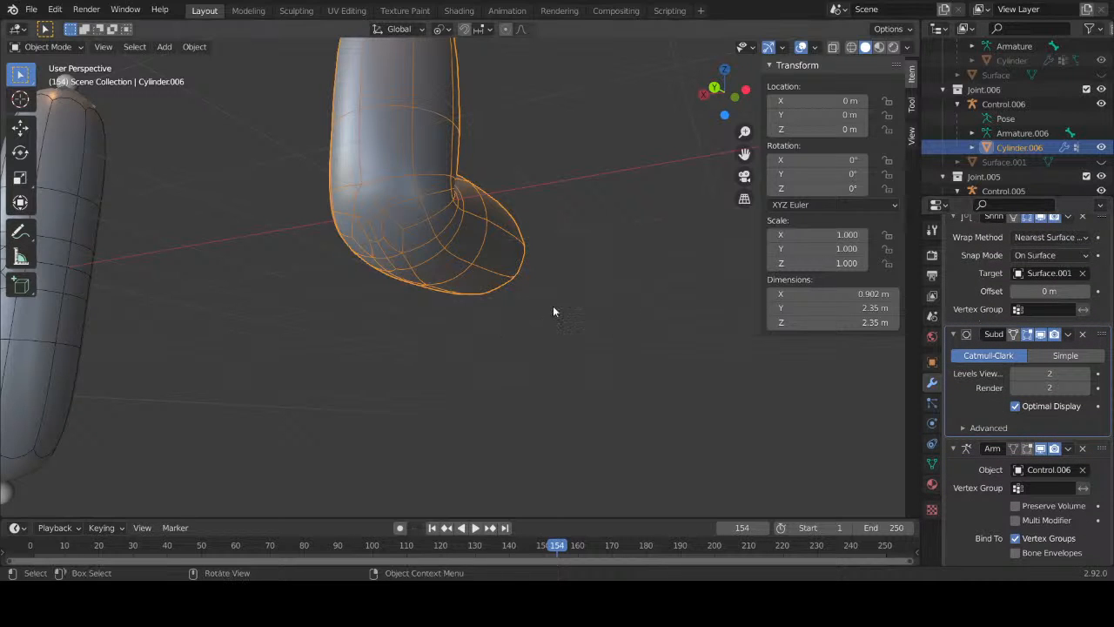
middle_drag(555, 308, 474, 328)
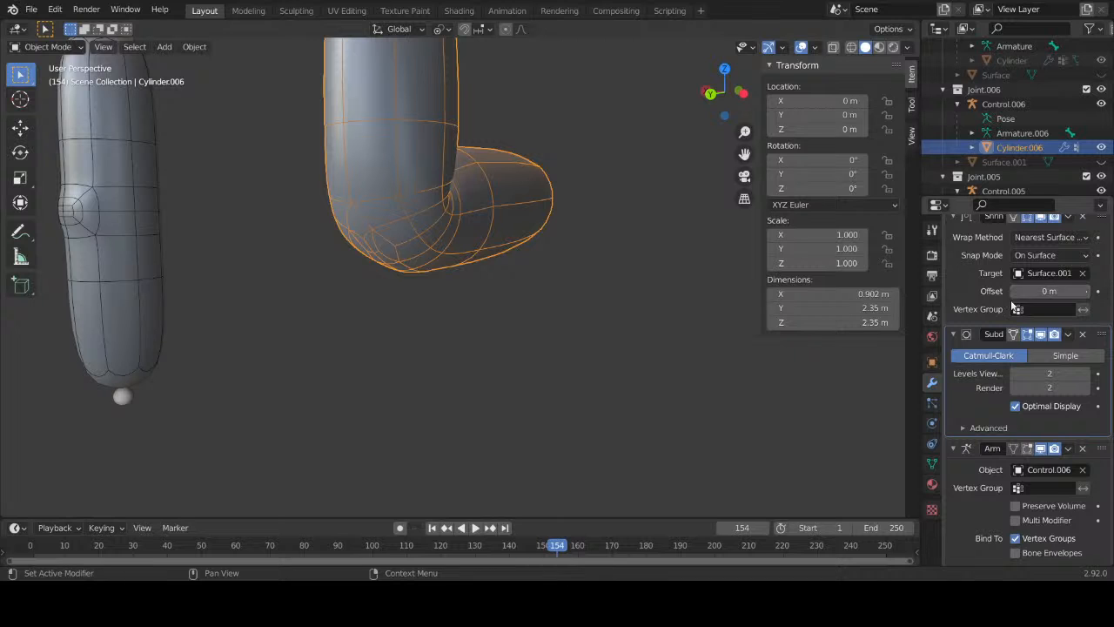
click(1040, 335)
click(1040, 335)
middle_drag(614, 271, 349, 191)
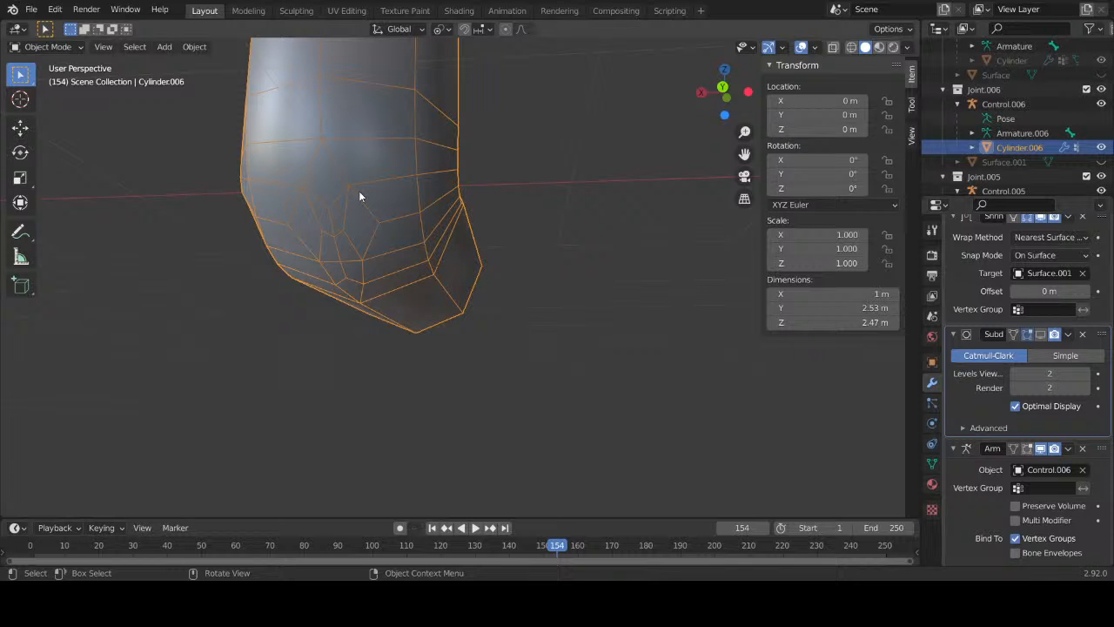
middle_drag(360, 195, 408, 261)
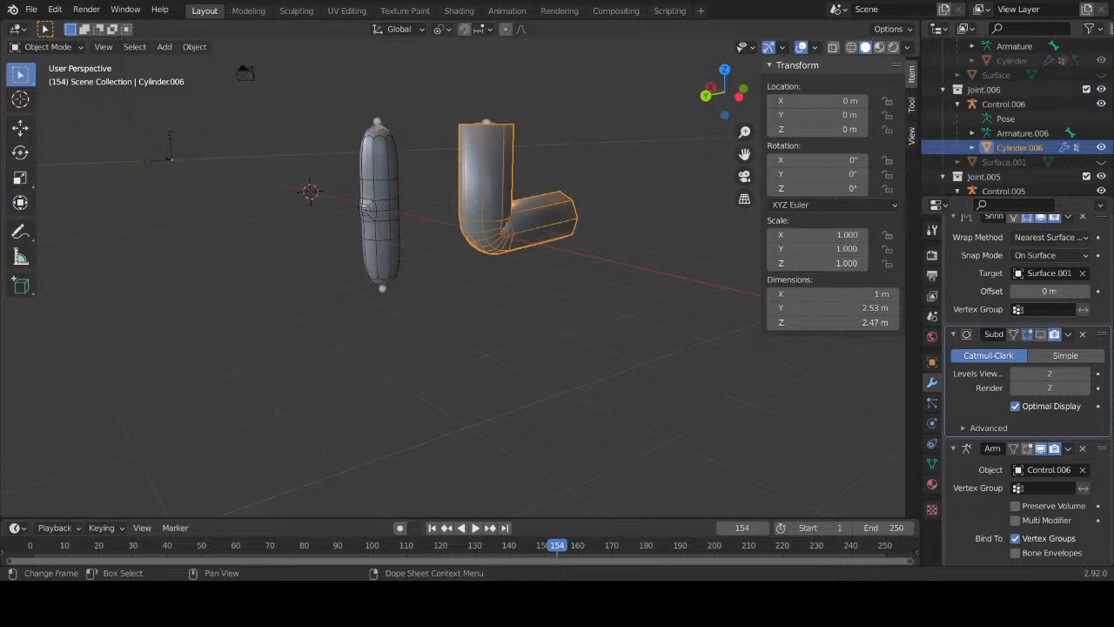
middle_drag(604, 200, 349, 214)
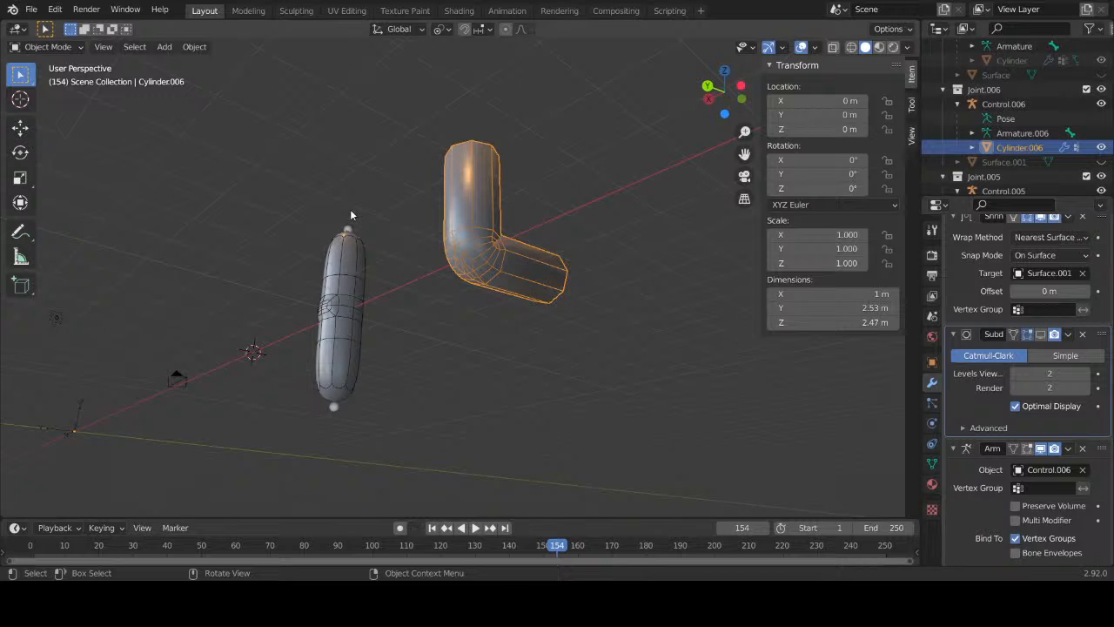